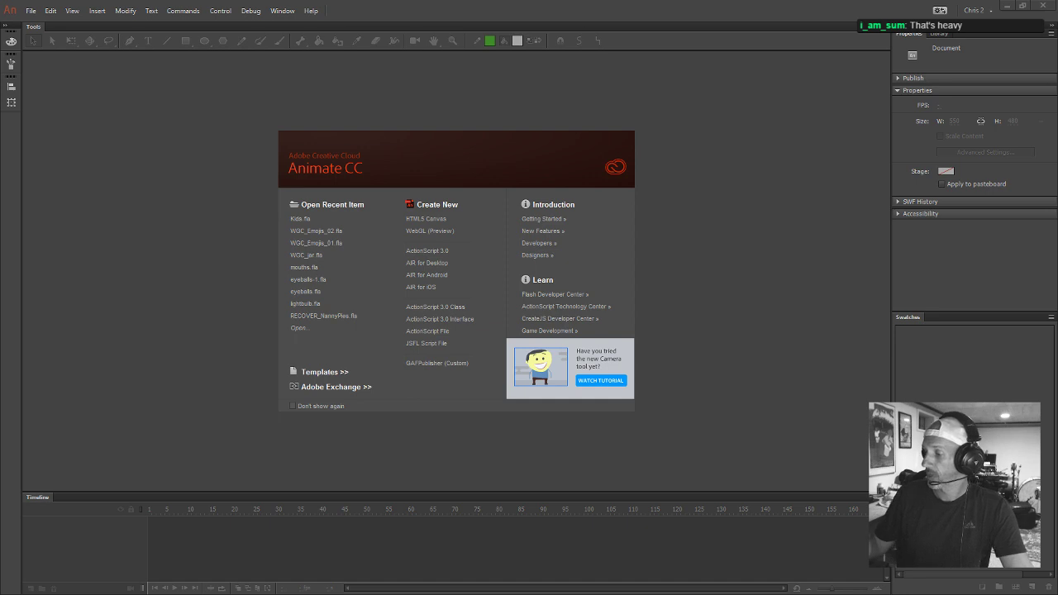
Create a new ActionScript 3.0 document and maximize the application window
click(436, 251)
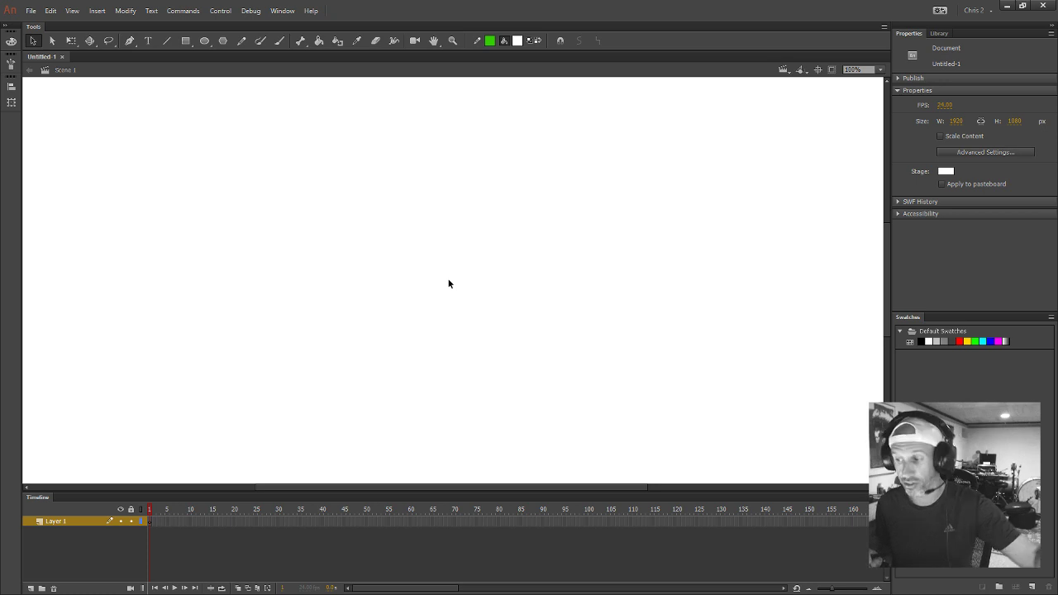
double_click(602, 6)
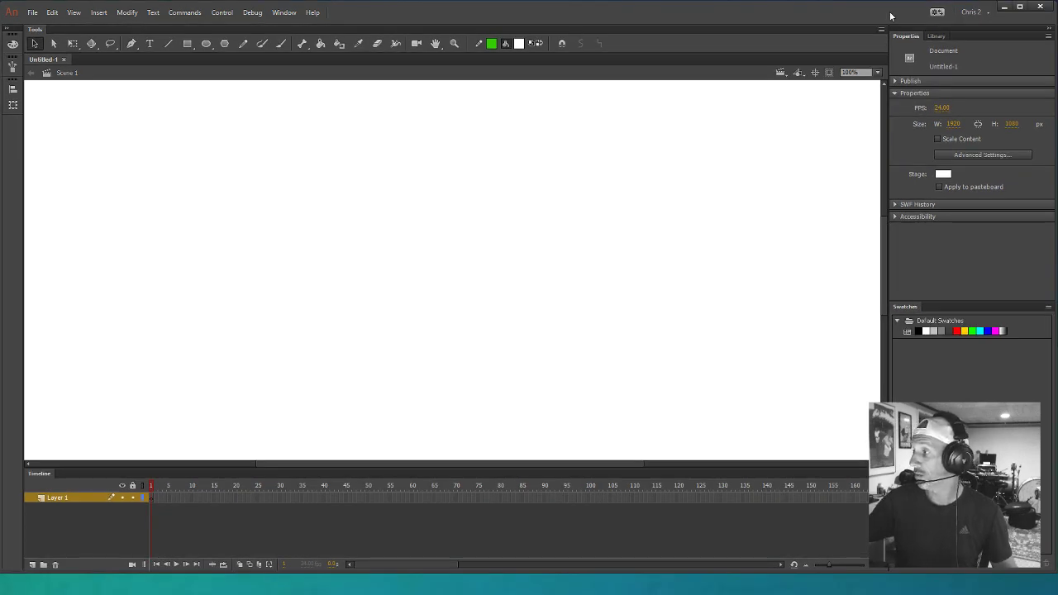
drag(893, 14, 893, 15)
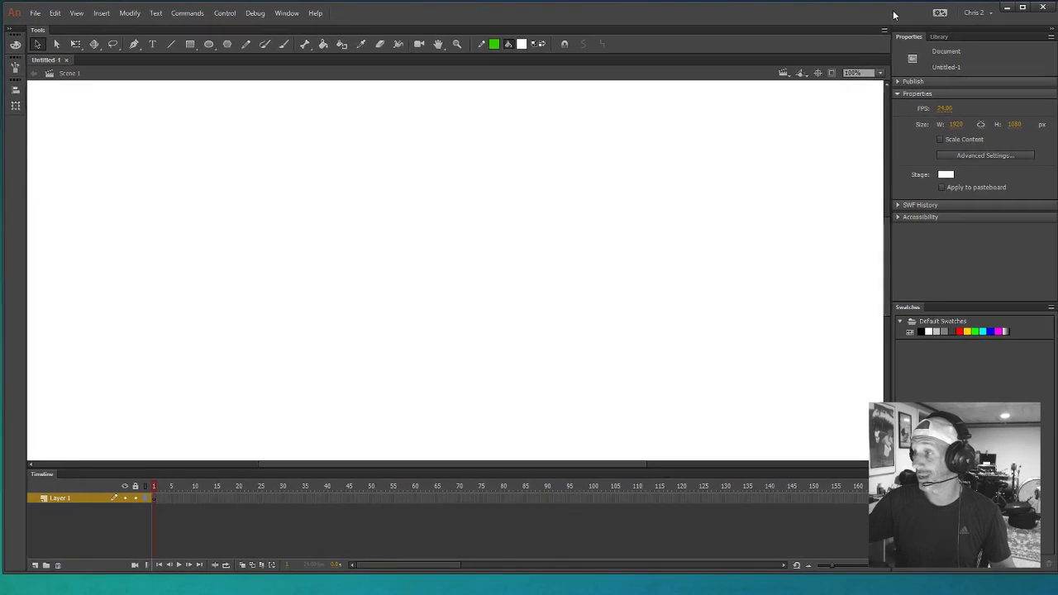
click(1023, 7)
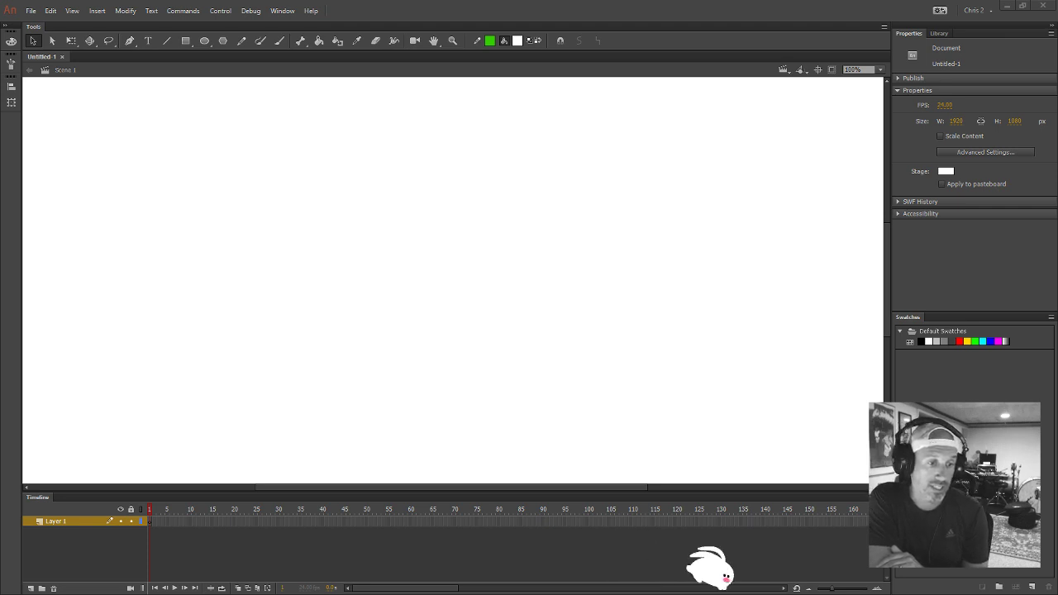
Open Healthtracks-Feline-Storyboards.pdf from the Storyboard folder of the Crier Communications project and position its window in full view
key(alt+Tab)
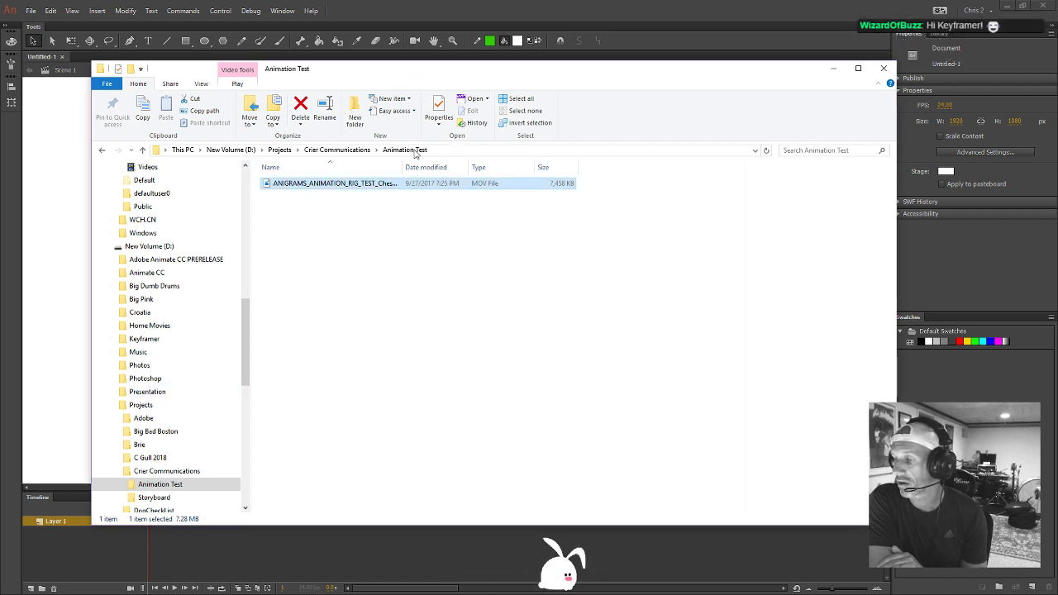
click(352, 151)
double_click(301, 197)
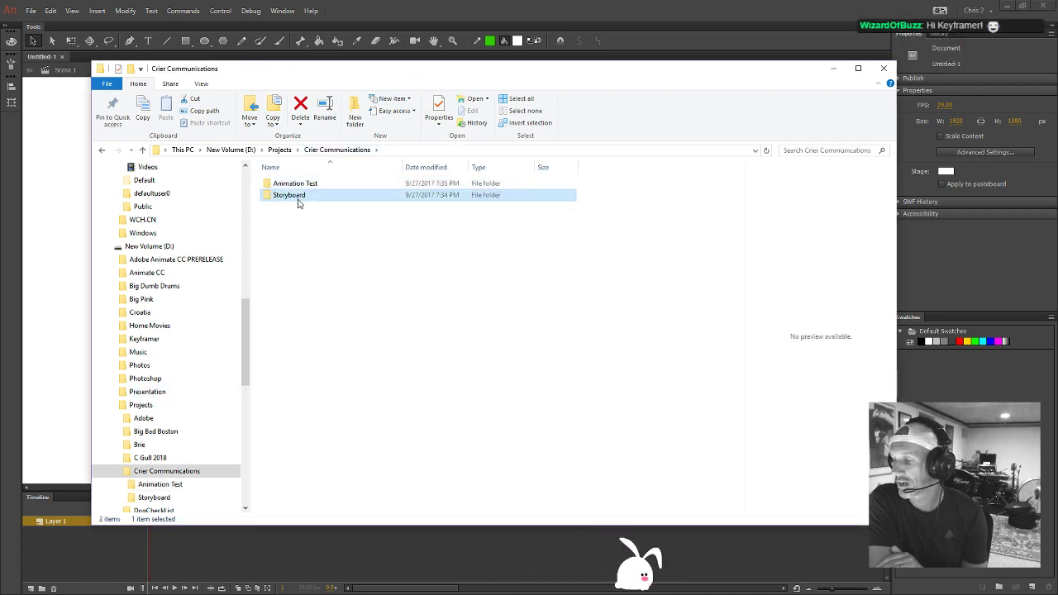
click(295, 187)
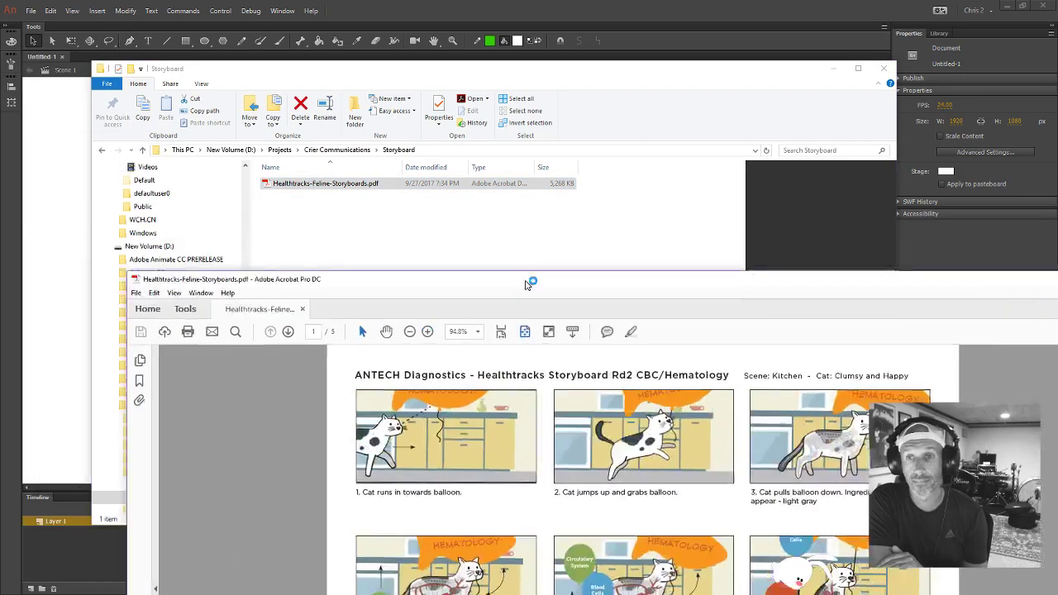
drag(528, 284, 405, 25)
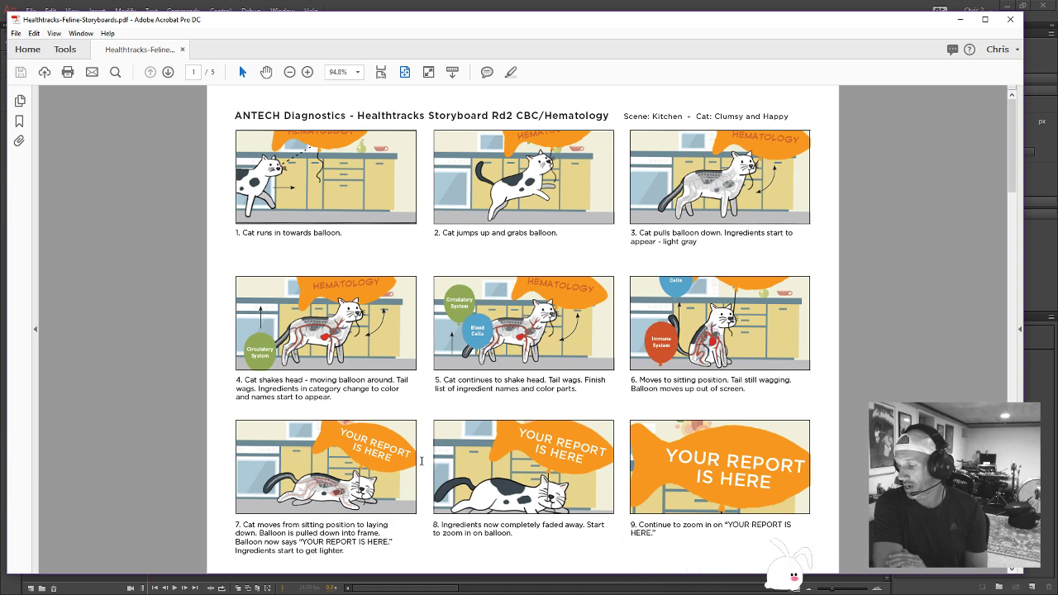
Show the page thumbnails and review the storyboards on pages 2 through 5, finishing back on page 1
click(1013, 163)
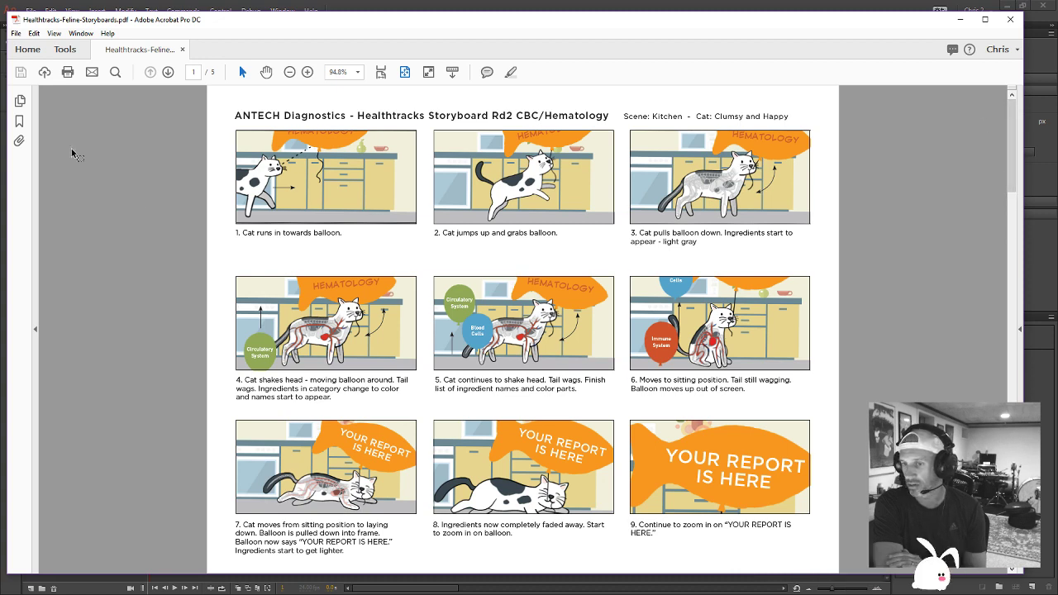
click(20, 100)
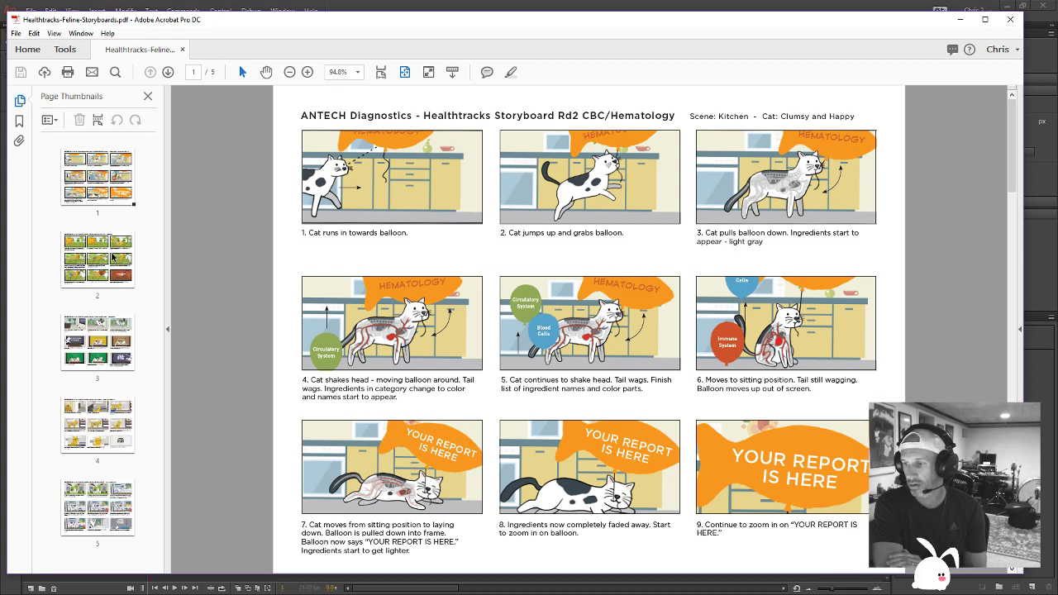
click(115, 257)
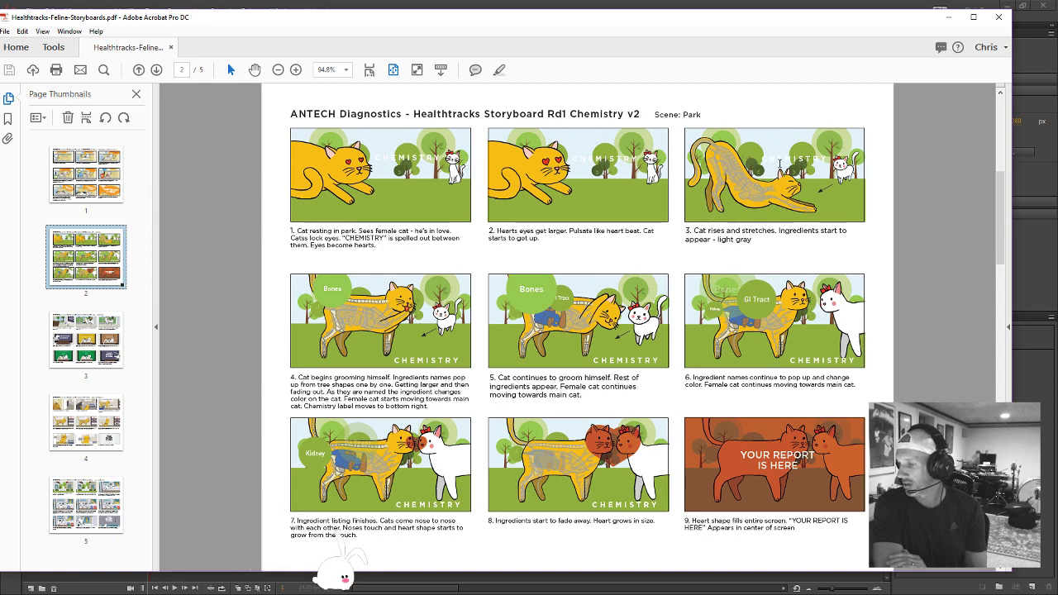
click(91, 342)
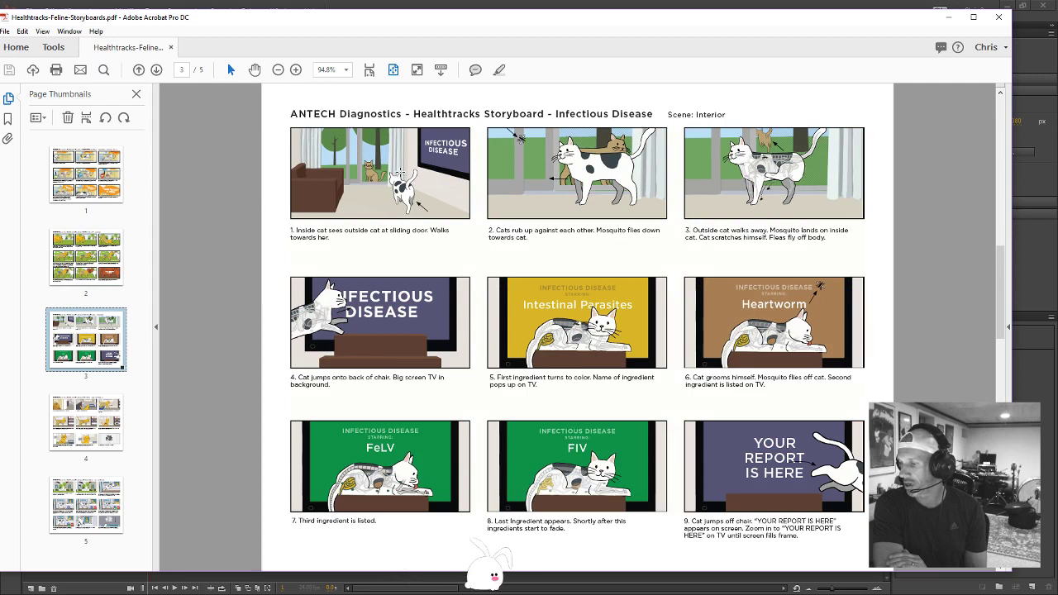
click(98, 425)
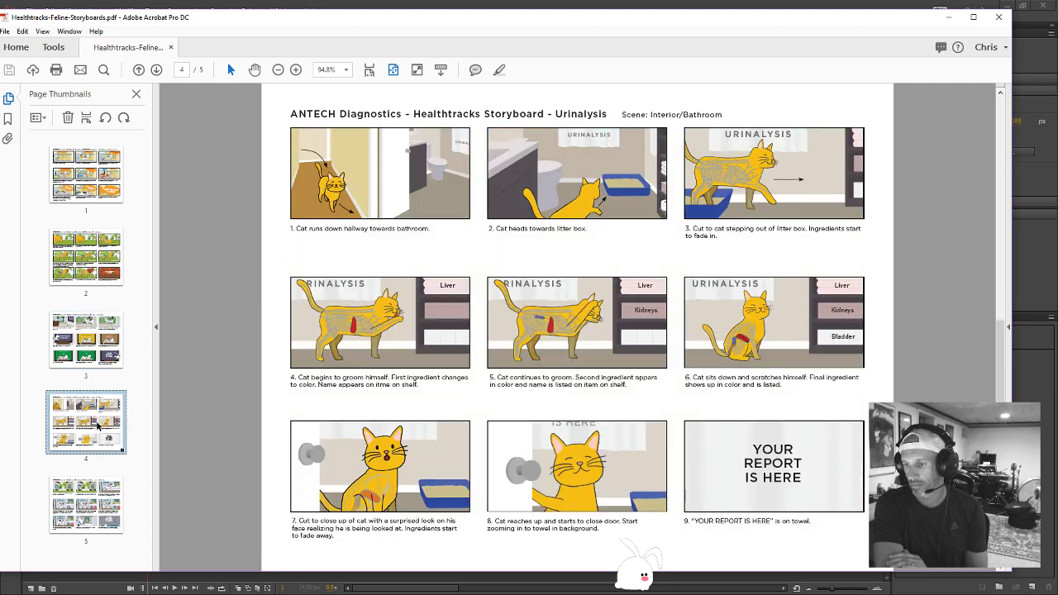
click(105, 511)
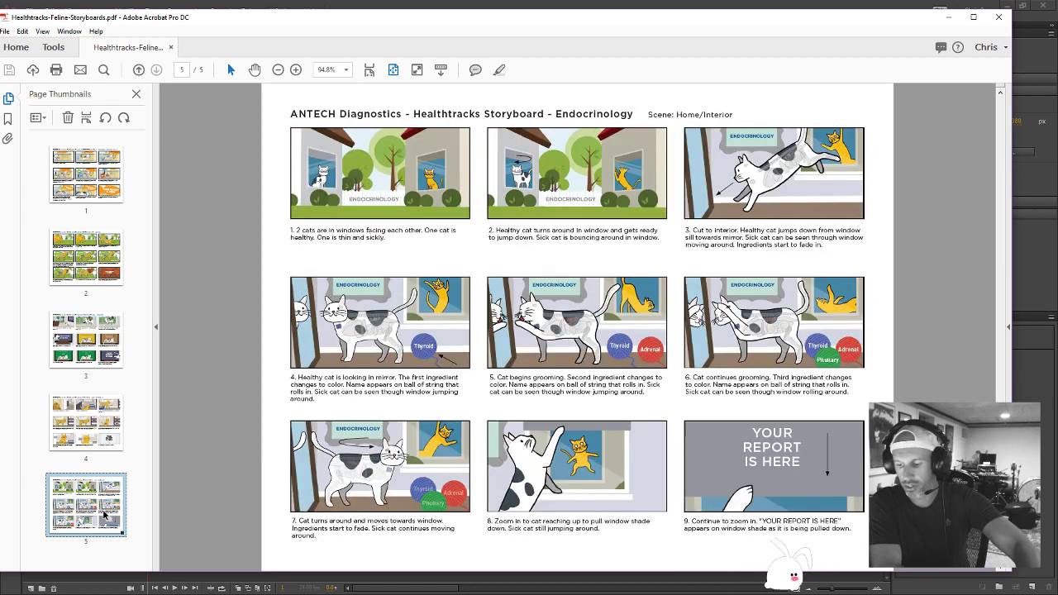
key(Left)
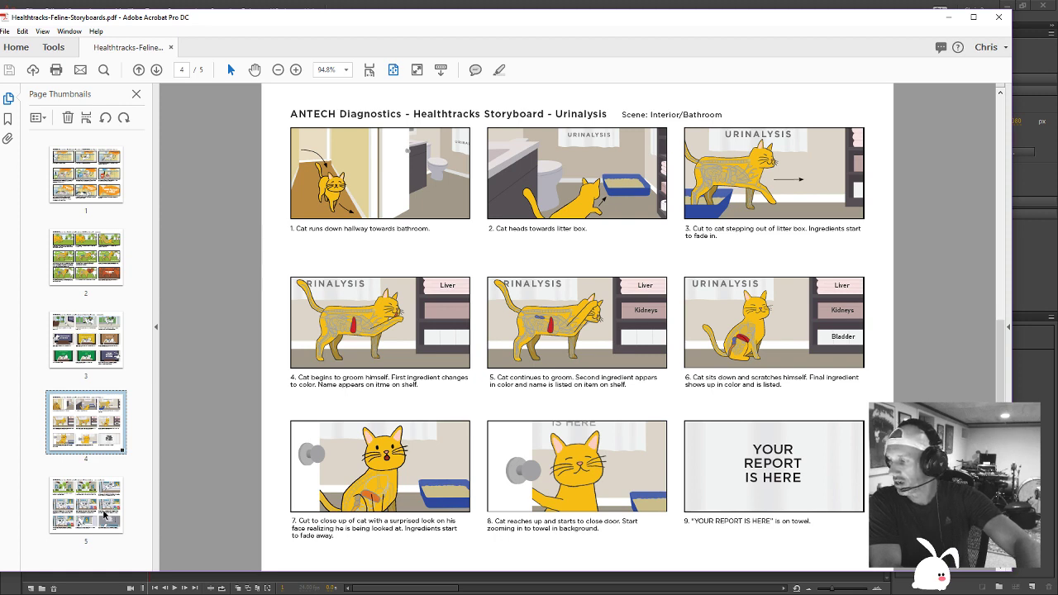
click(104, 514)
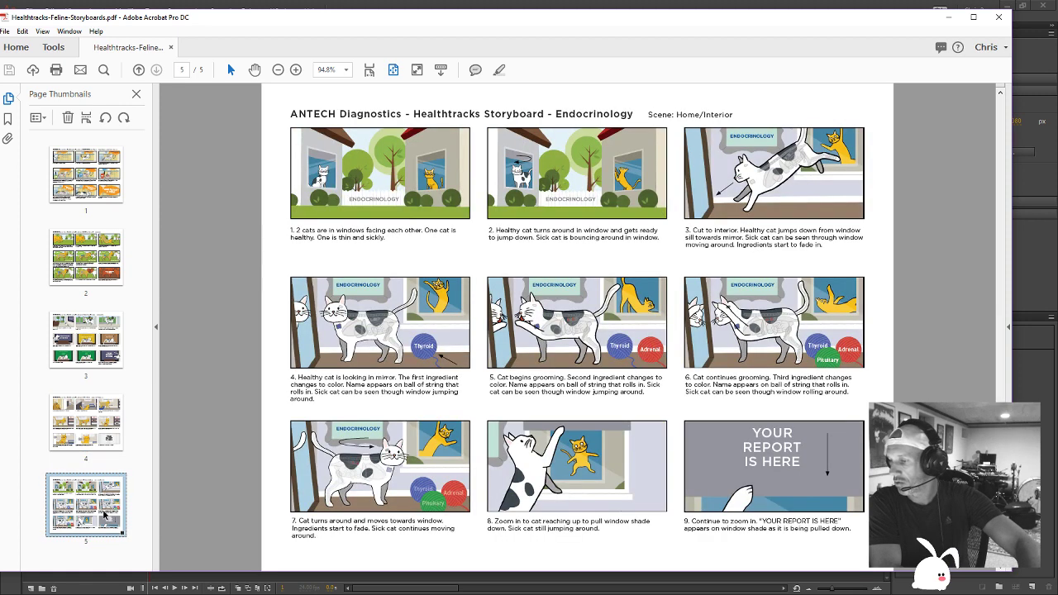
click(116, 178)
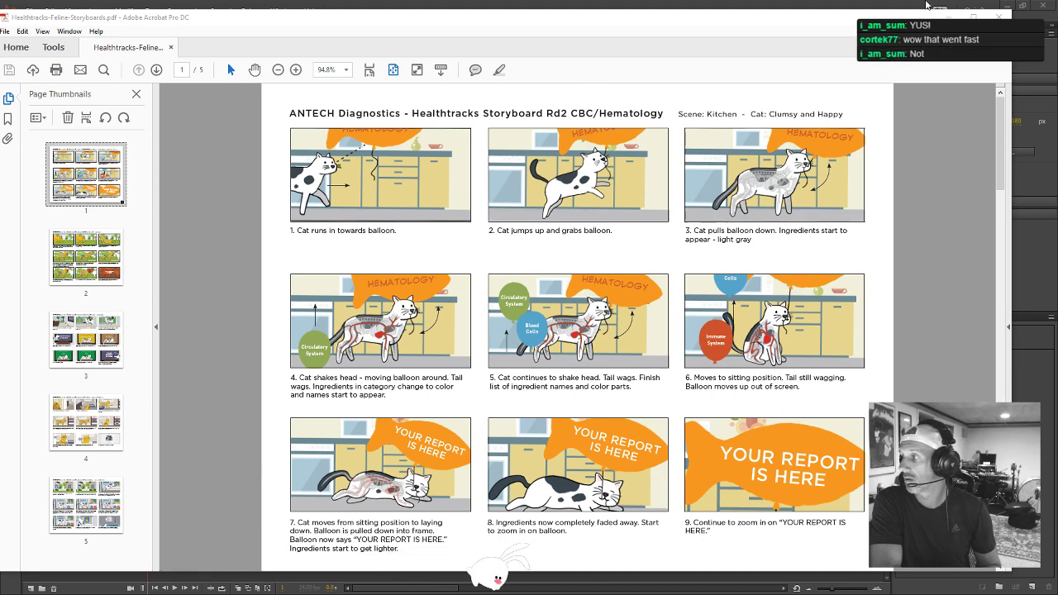
Leave the storyboard PDF and open ANIGRAMS_ANIMATION_RIG_TEST_ChestB.mov from the Crier Communications project's Animation Test folder
key(alt+F4)
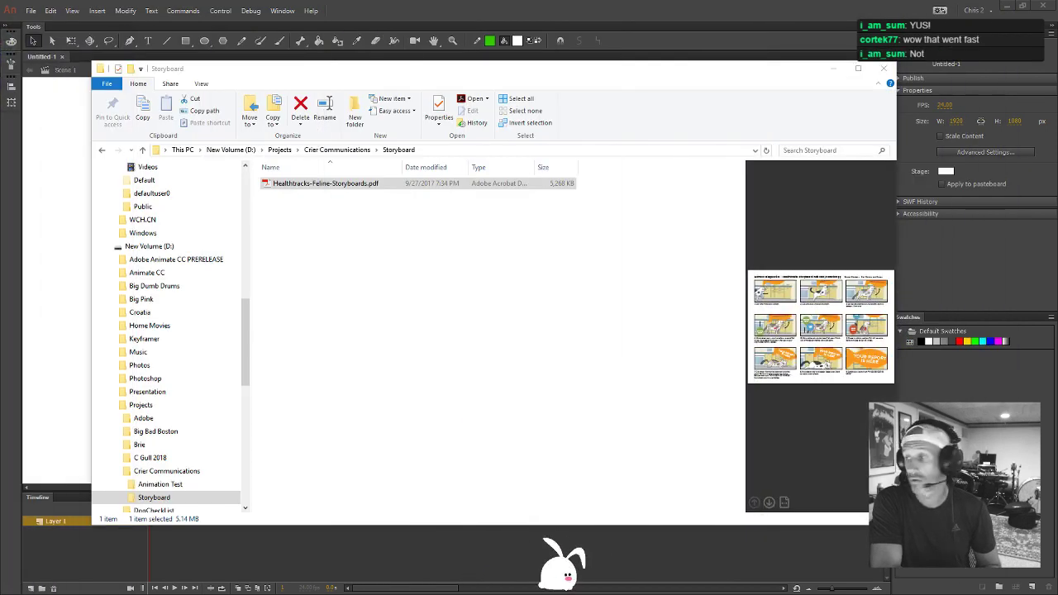
click(351, 149)
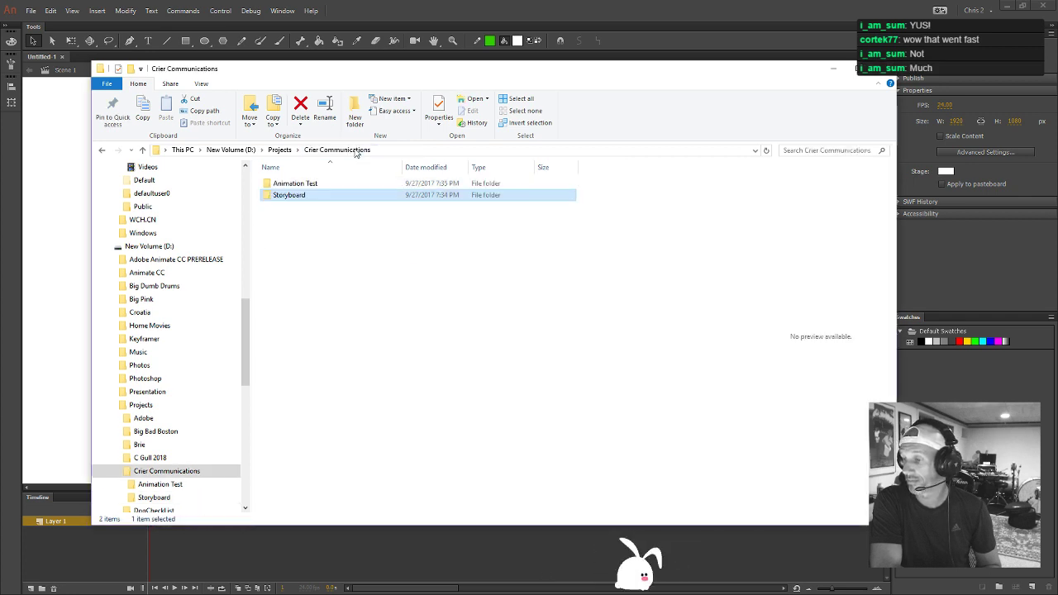
double_click(291, 183)
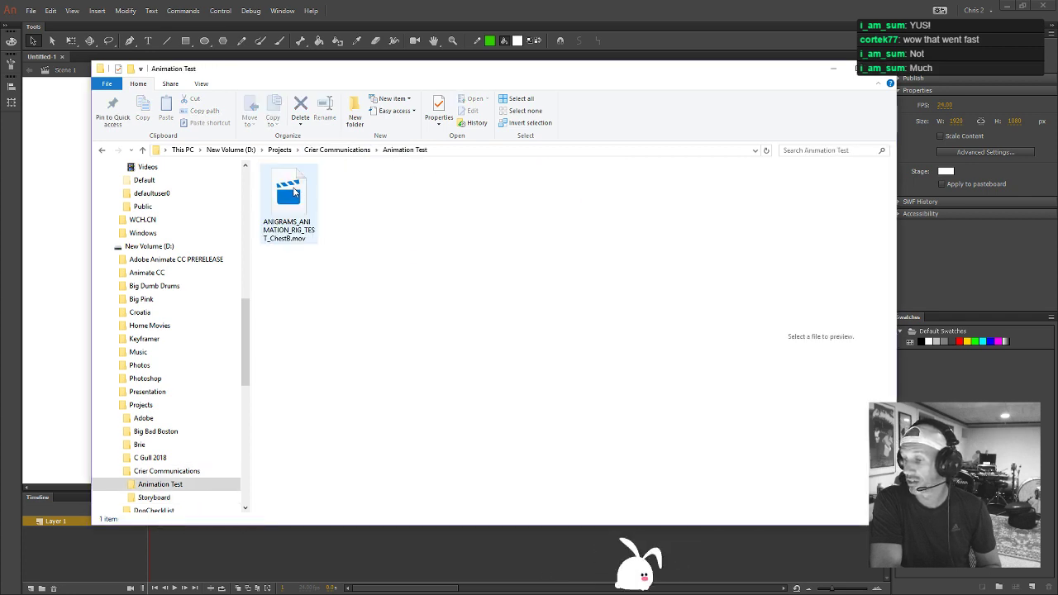
click(295, 192)
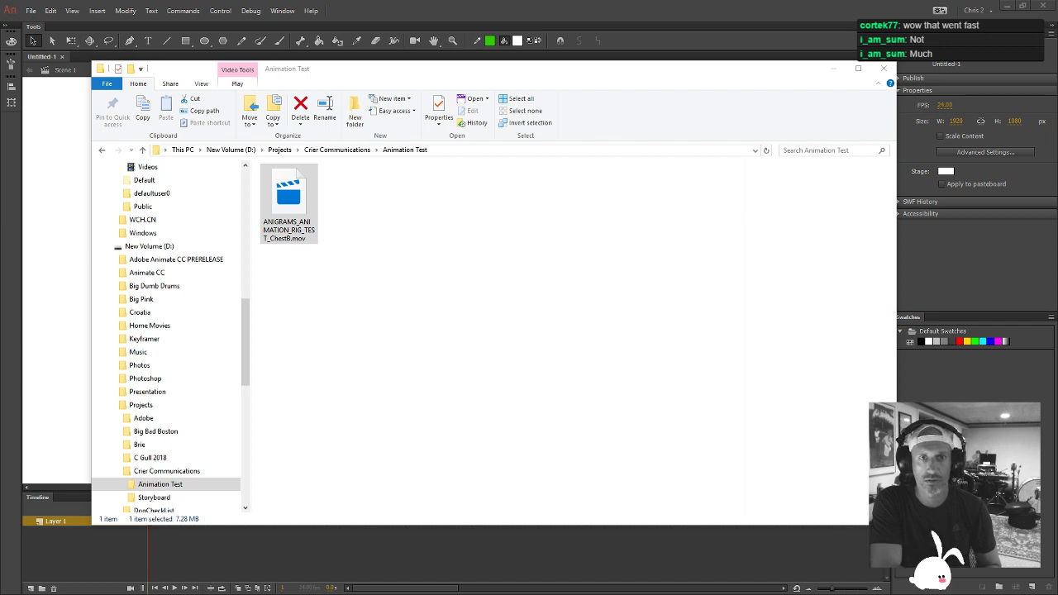
key(alt+Tab)
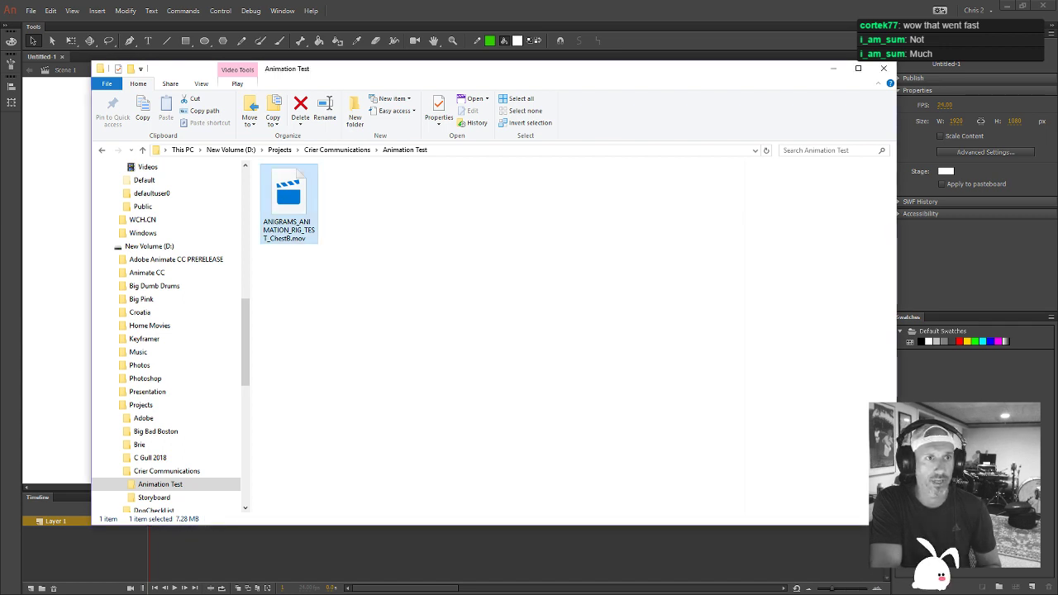
key(alt+Tab)
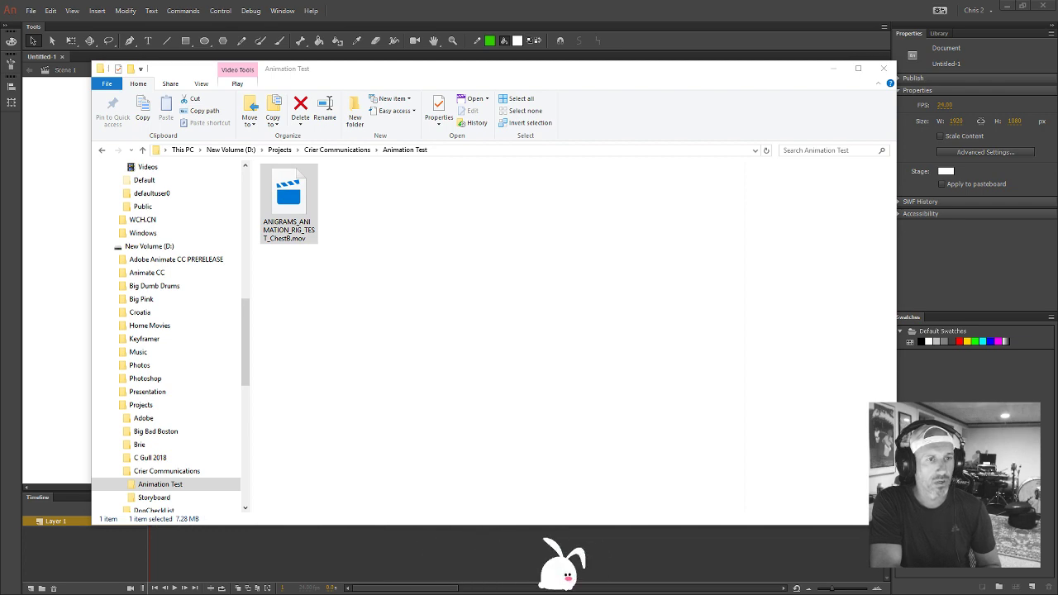
Switch to the browser window with the Dropbox page of ANIGRAMS_ANIMATION_RIG_TEST_ChestB.mov and play the dog animation
drag(0, 273, 339, 65)
click(342, 337)
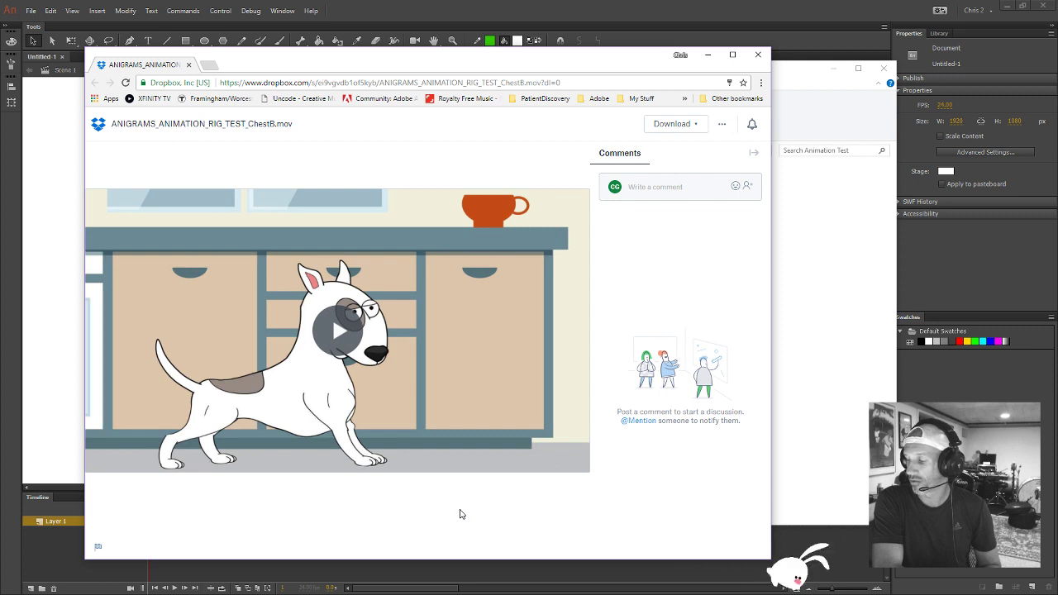
click(345, 325)
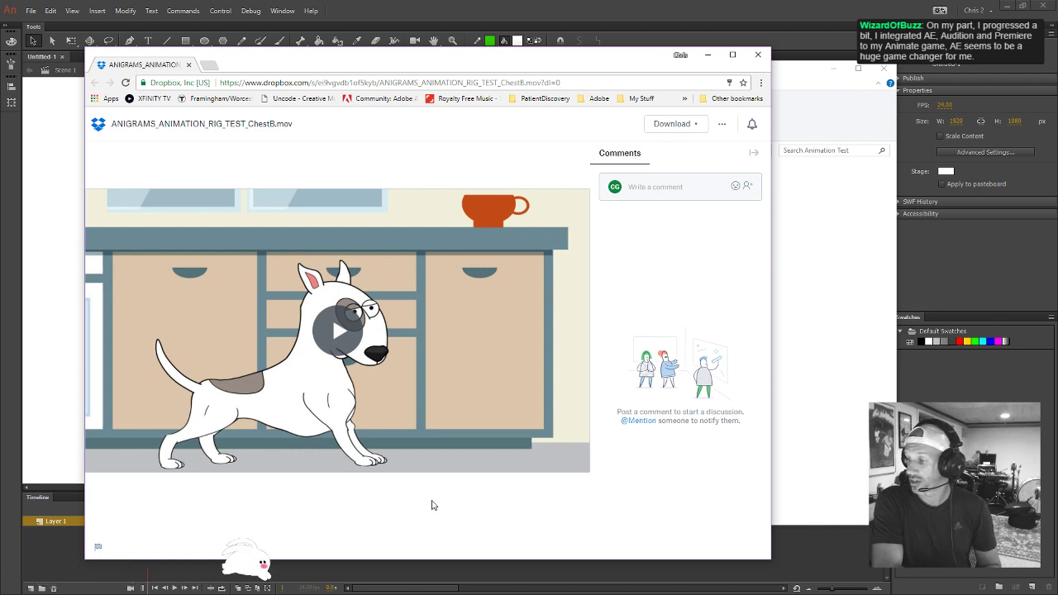
Enlarge the browser window to replay the dog rig test, then move the window out of view
drag(562, 59, 555, 45)
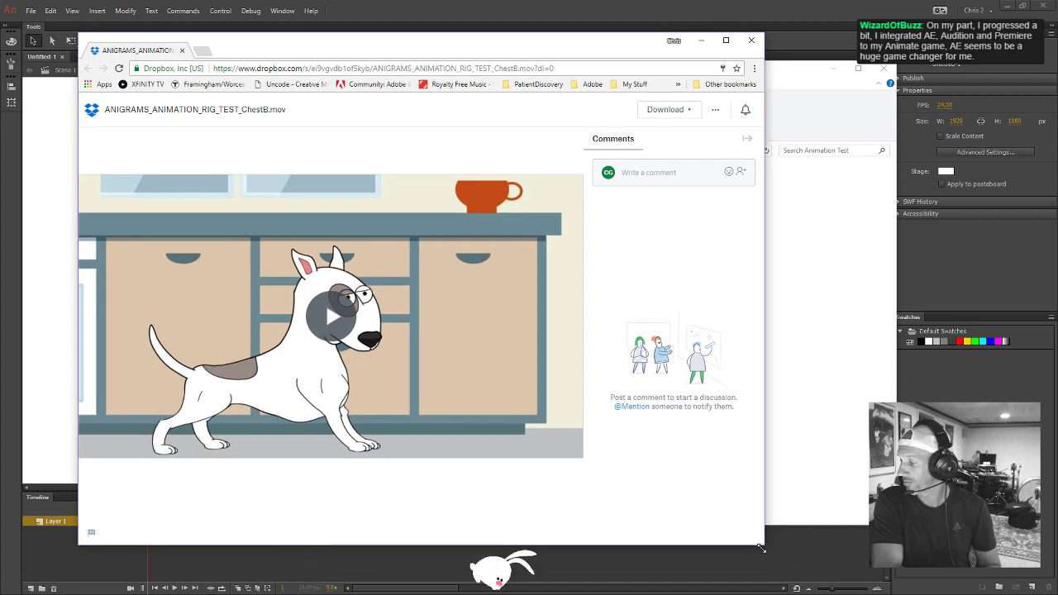
drag(761, 548, 765, 538)
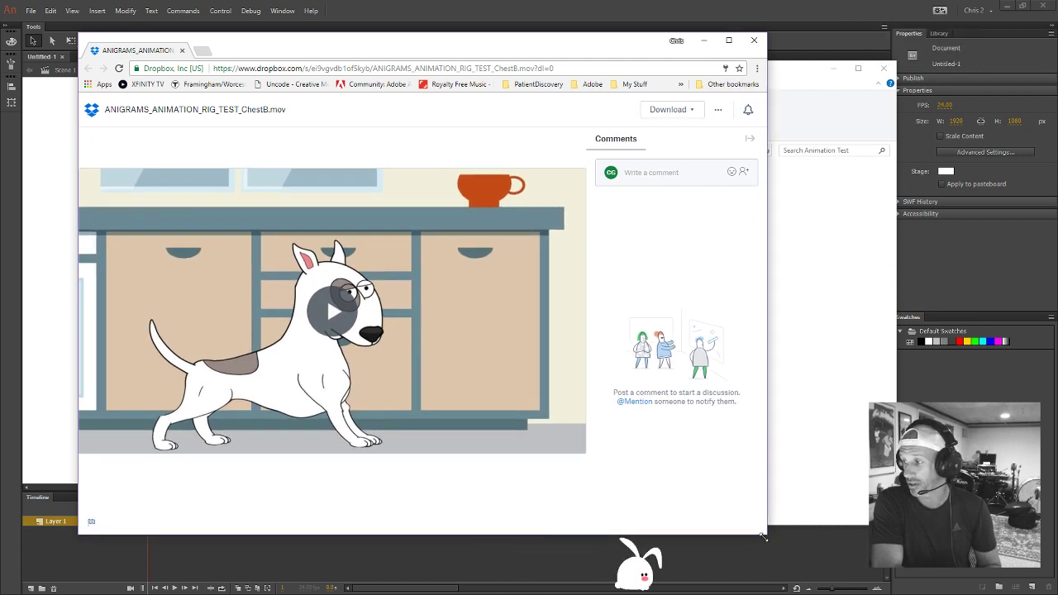
drag(763, 538, 801, 559)
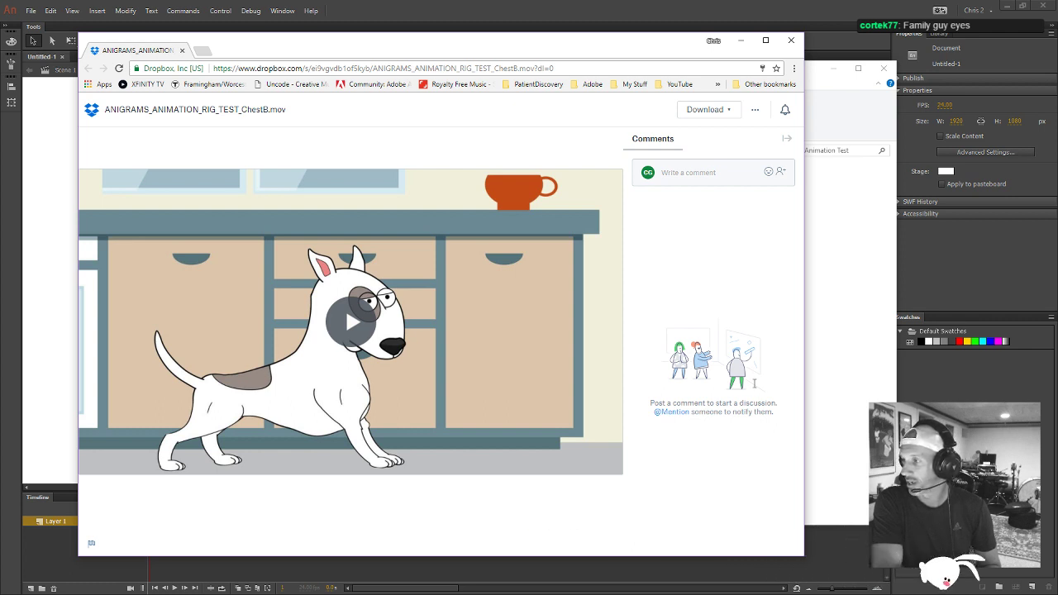
drag(647, 44, 666, 43)
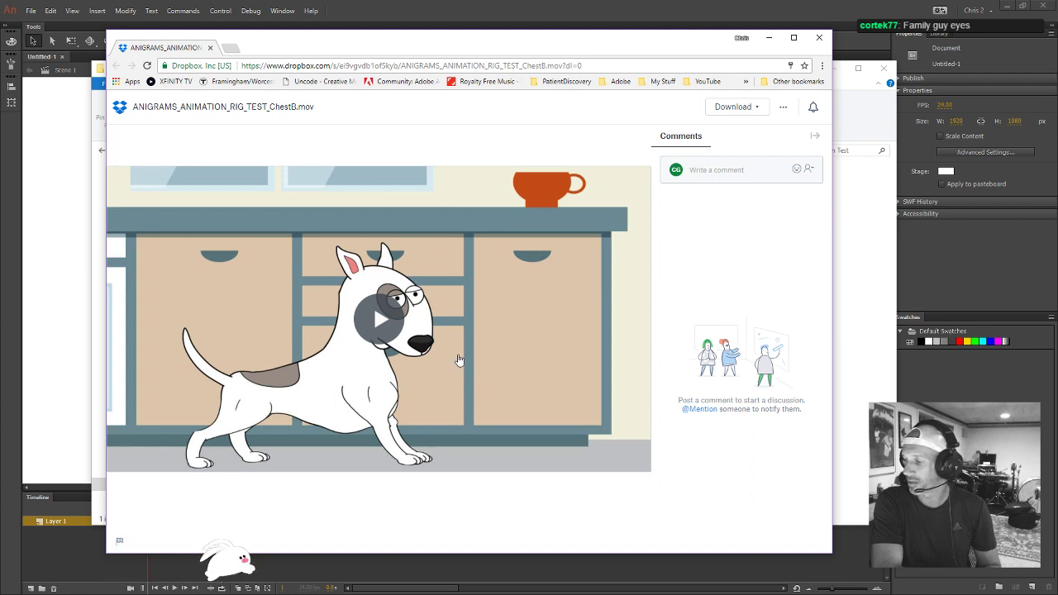
click(384, 322)
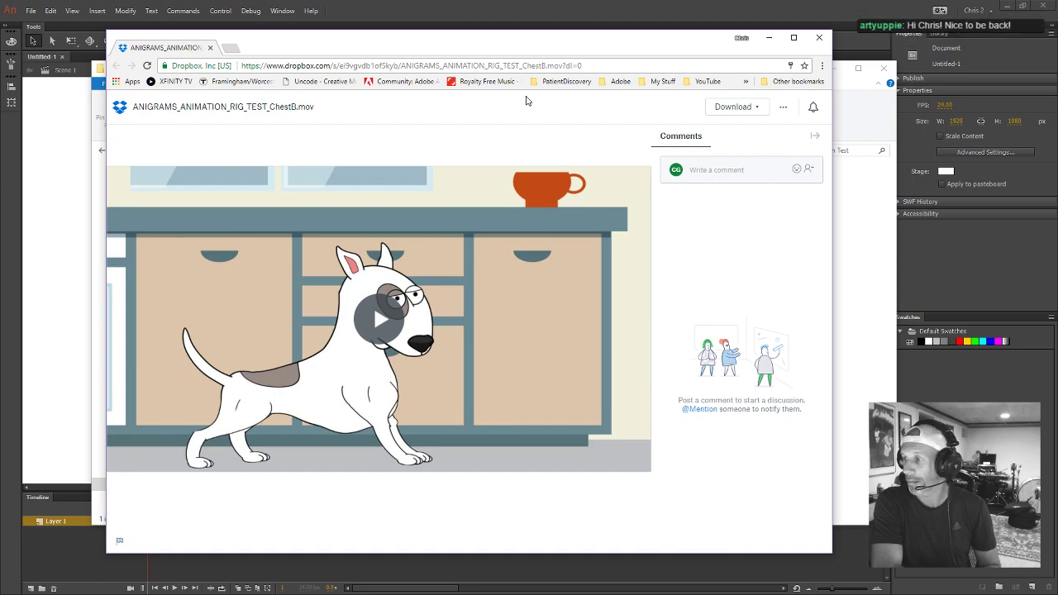
drag(550, 52, 589, 62)
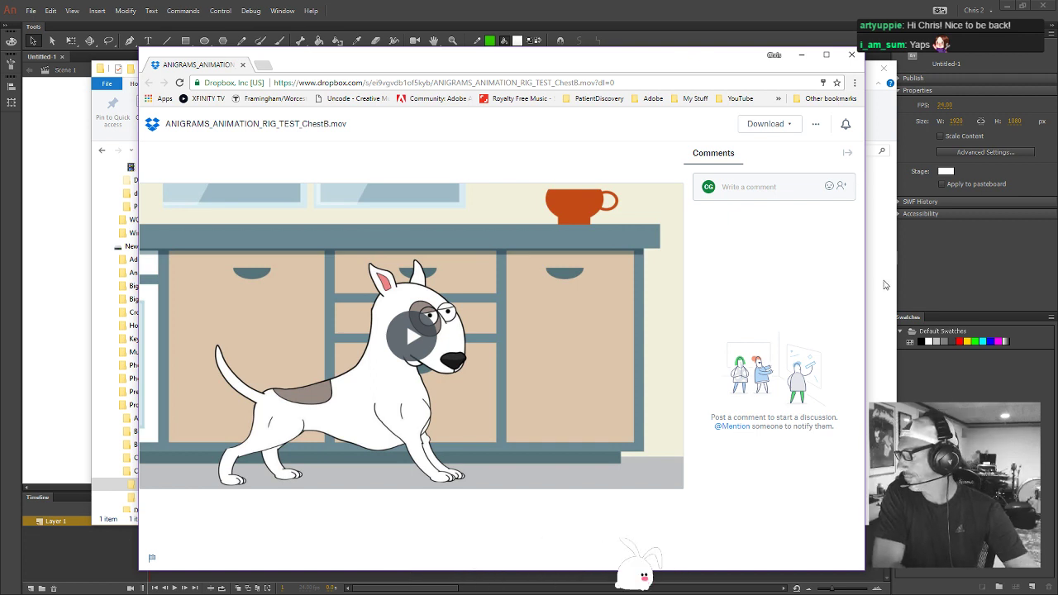
drag(565, 48, 0, 37)
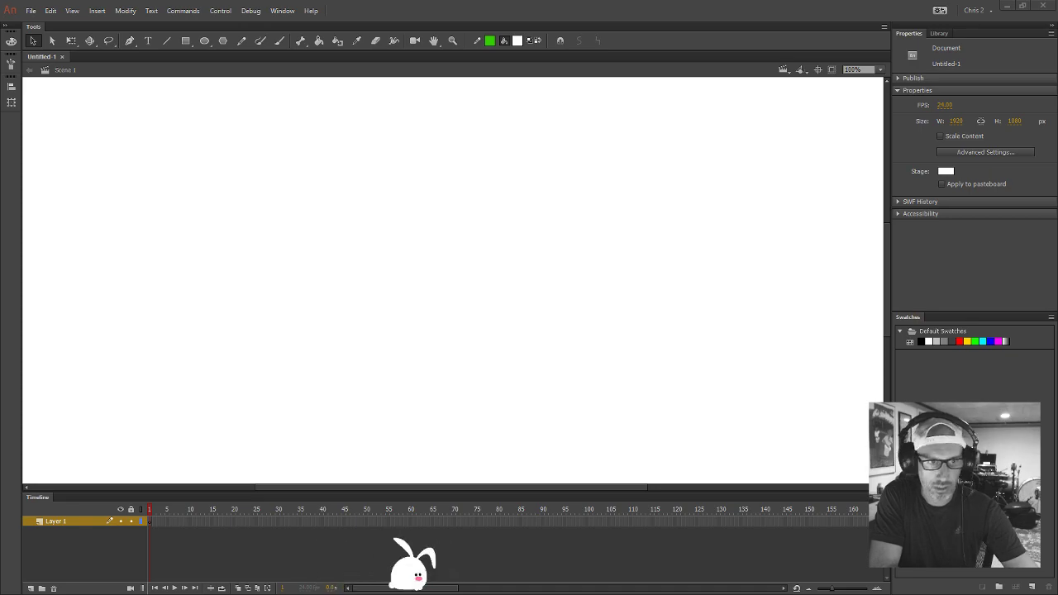
Switch back to the storyboard PDF in Adobe Acrobat and check the options available for the first frame on page 1
key(alt+Tab)
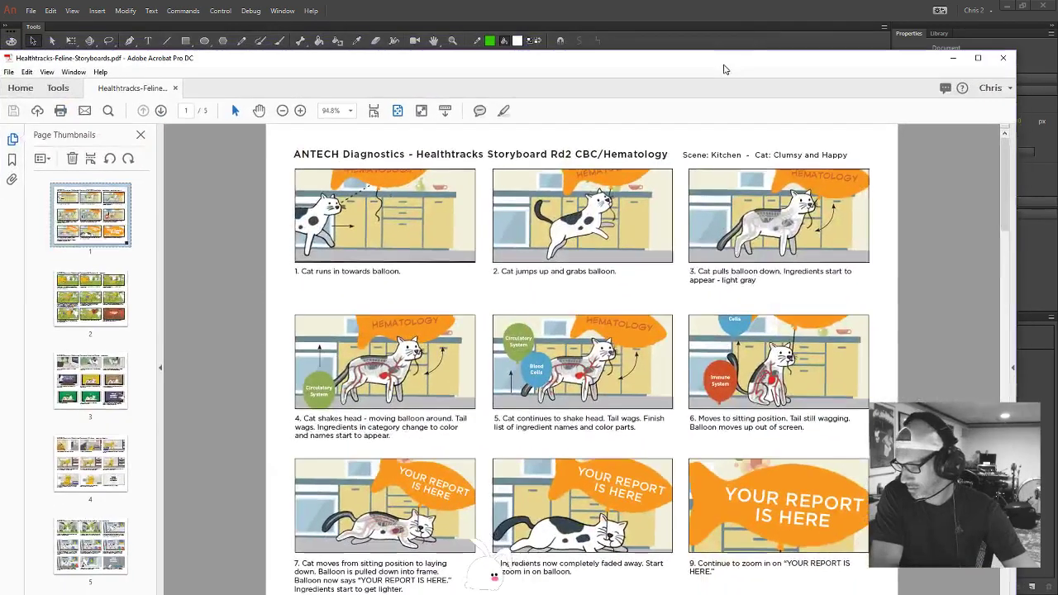
right_click(360, 217)
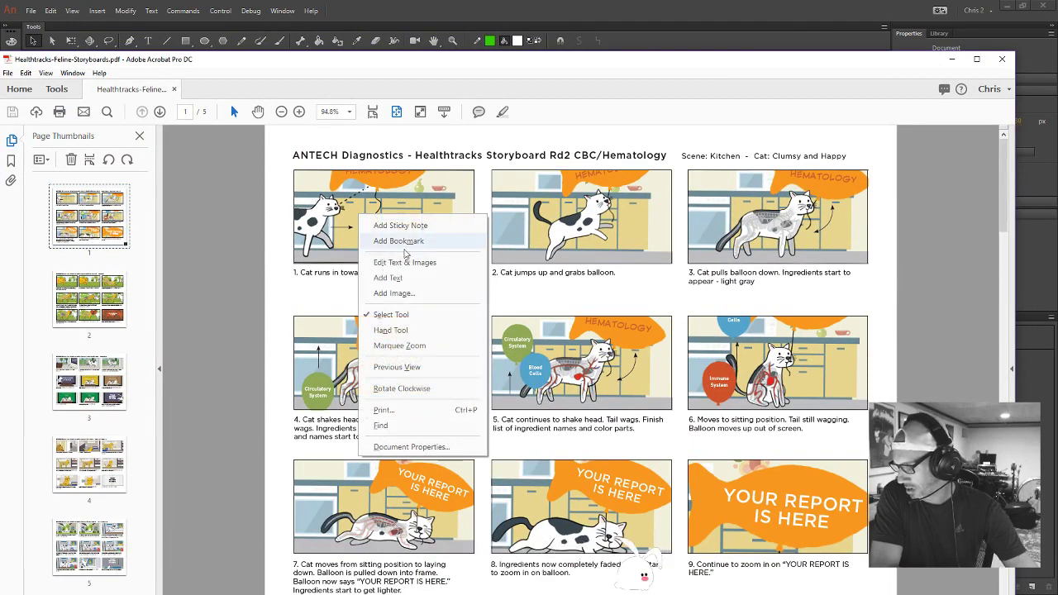
click(237, 67)
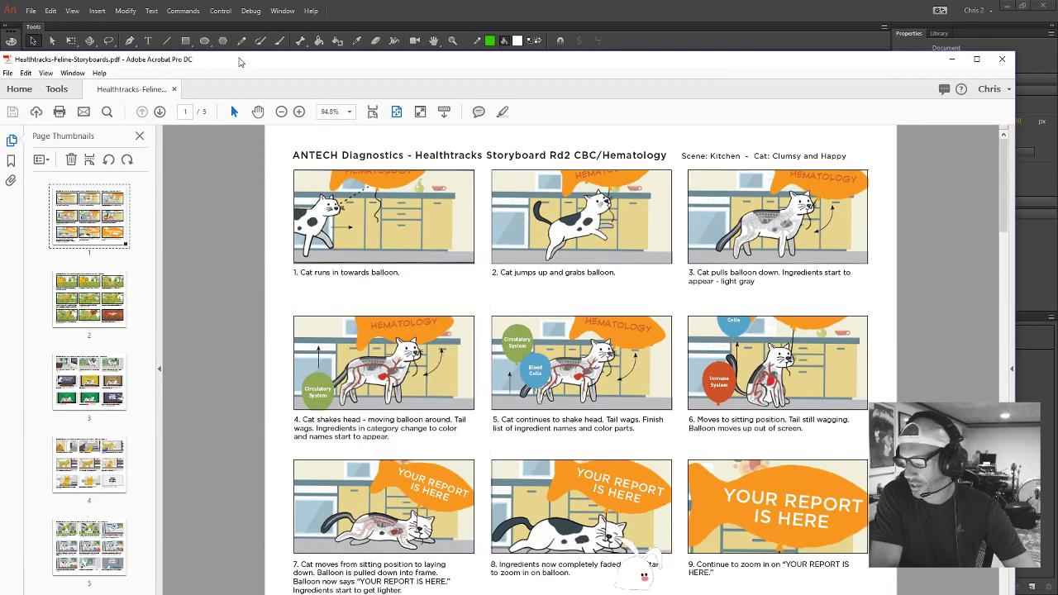
Export the storyboard PDF pages as PNG images named Healthtracks-Feline-Storyboards into the Storyboard folder, and view page 2
click(9, 73)
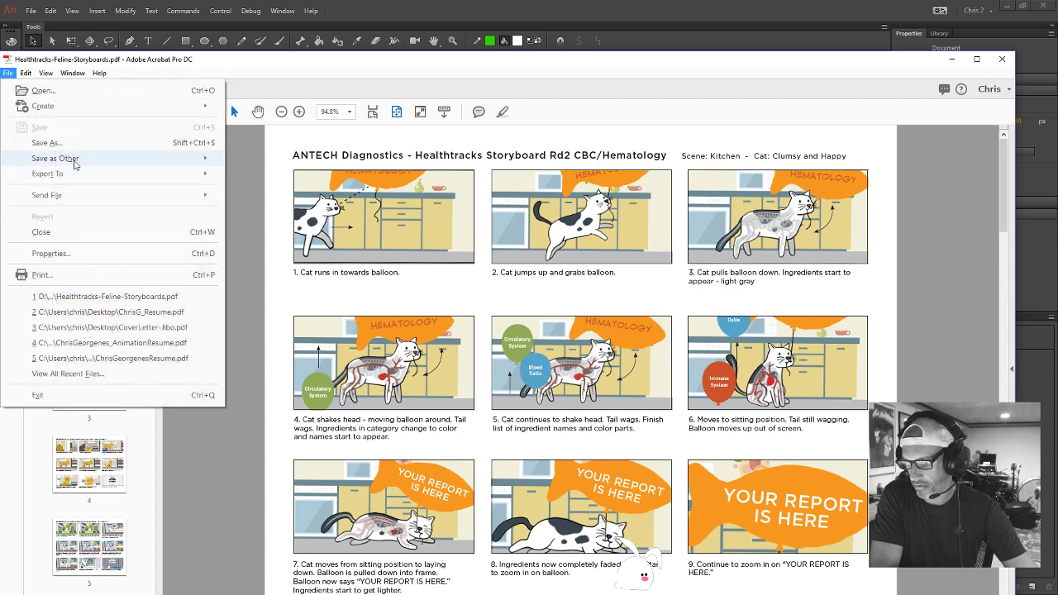
mouse_move(80, 174)
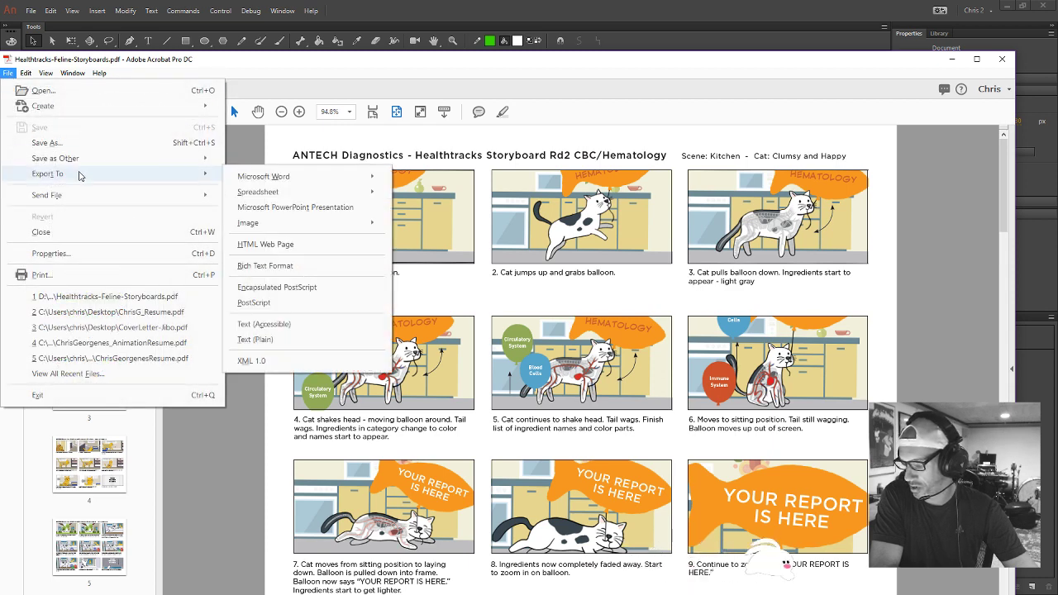
mouse_move(365, 229)
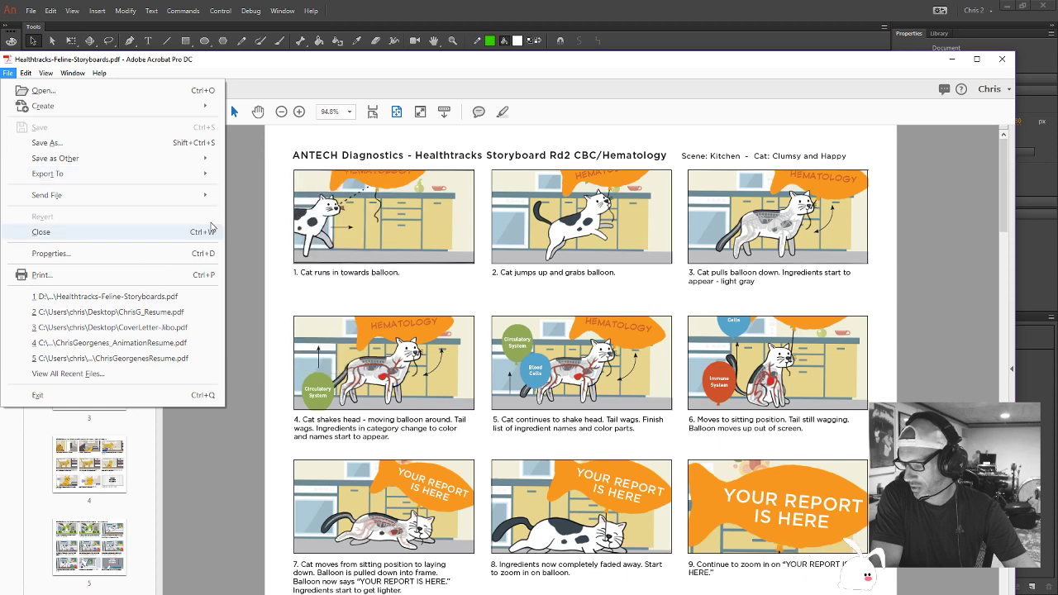
mouse_move(199, 181)
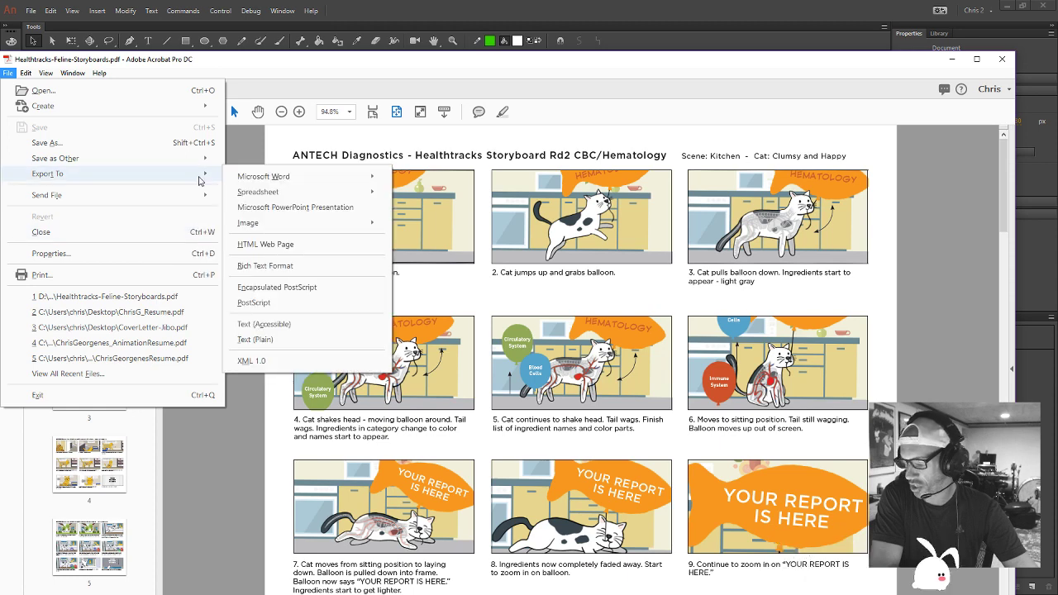
mouse_move(249, 222)
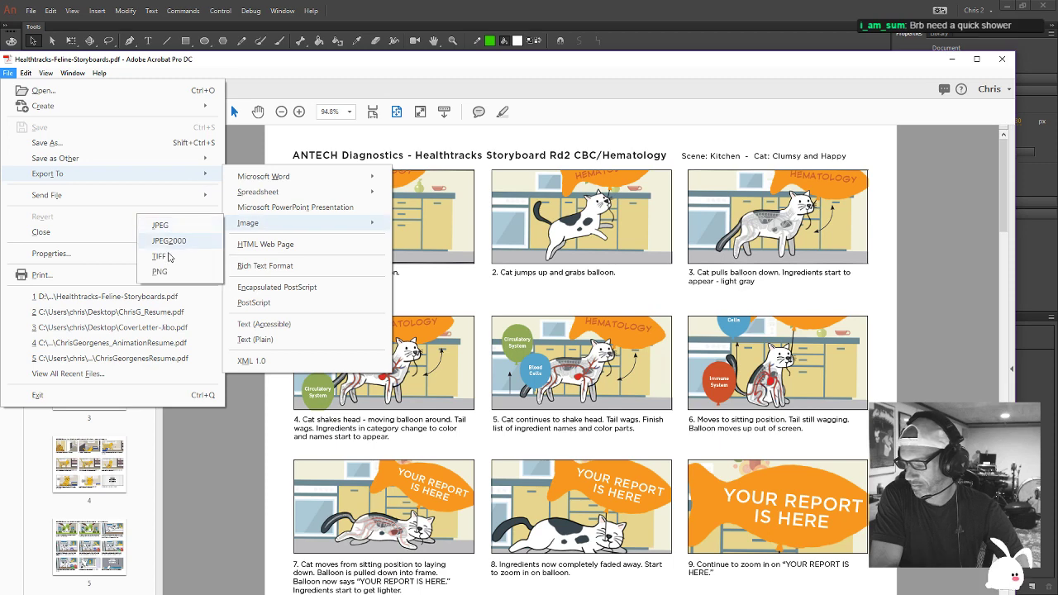
click(178, 273)
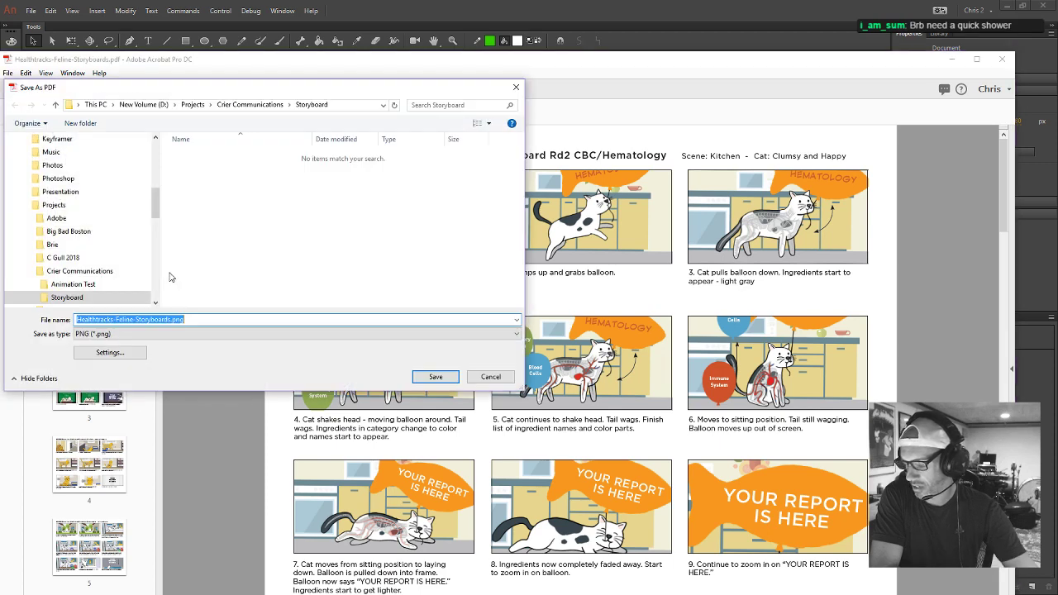
click(438, 377)
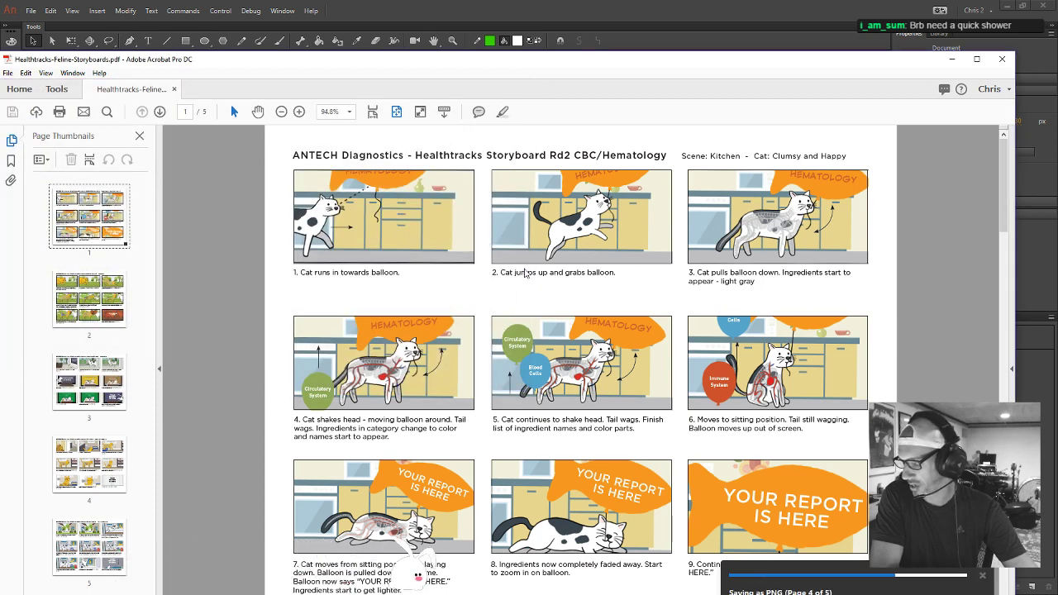
click(93, 295)
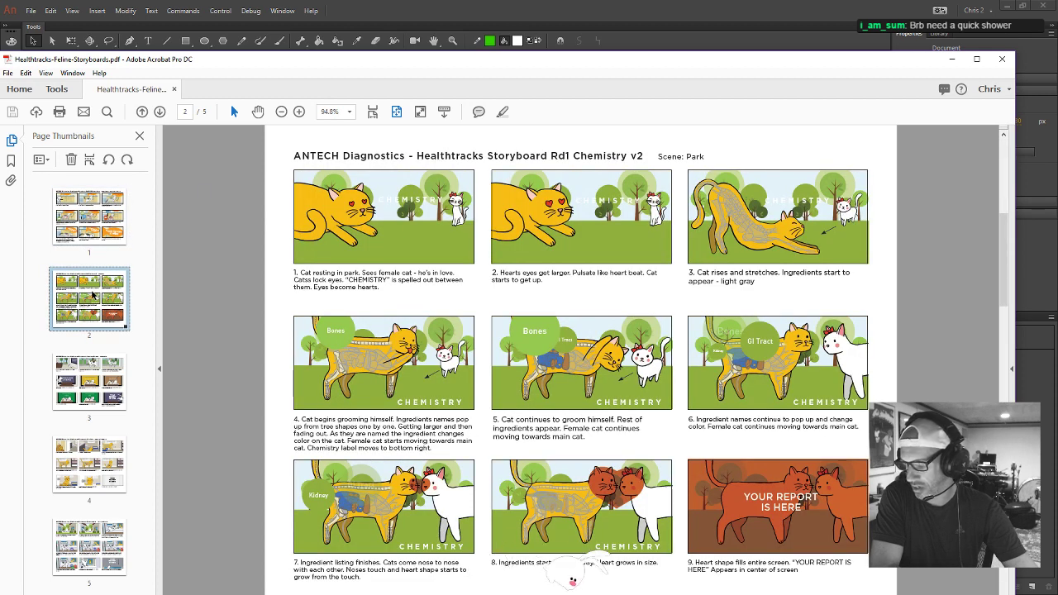
Return to Animate and import only Healthtracks-Feline-Storyboards_Page_1.png from the Crier Communications Storyboard folder, without the rest of the sequence
click(952, 60)
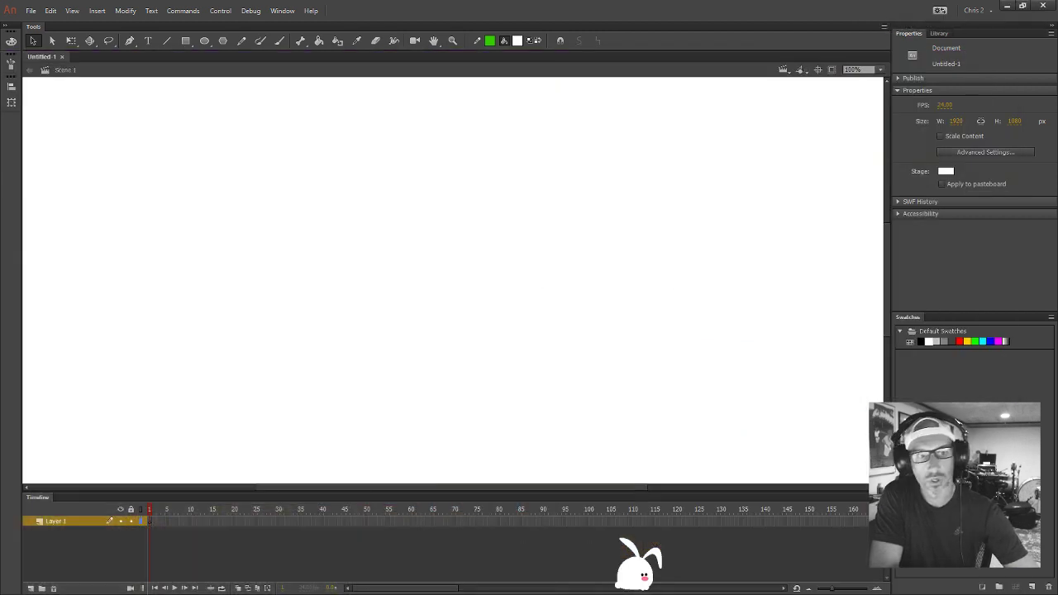
key(ctrl+r)
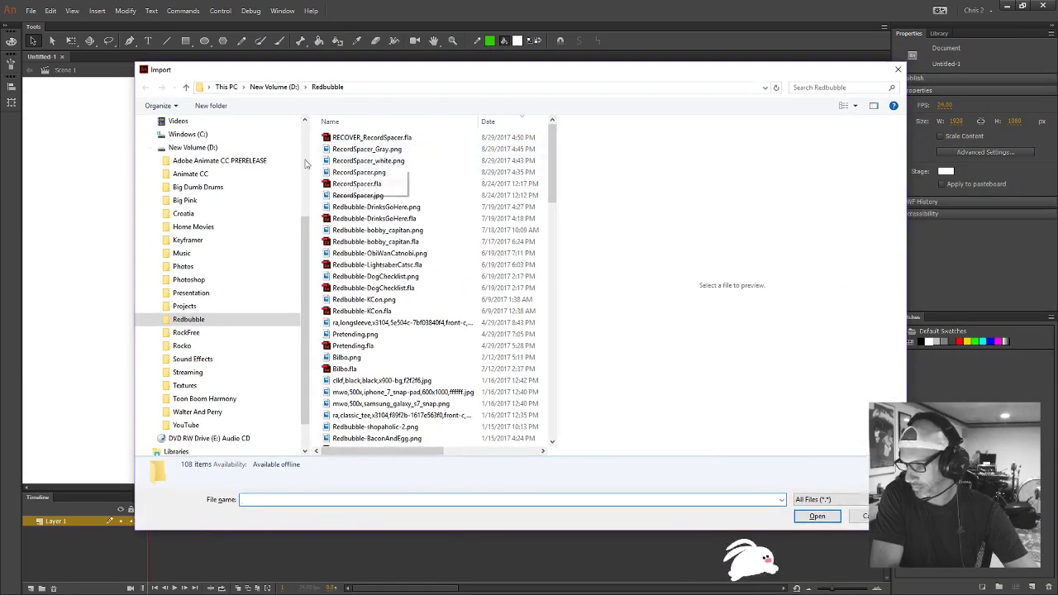
click(185, 305)
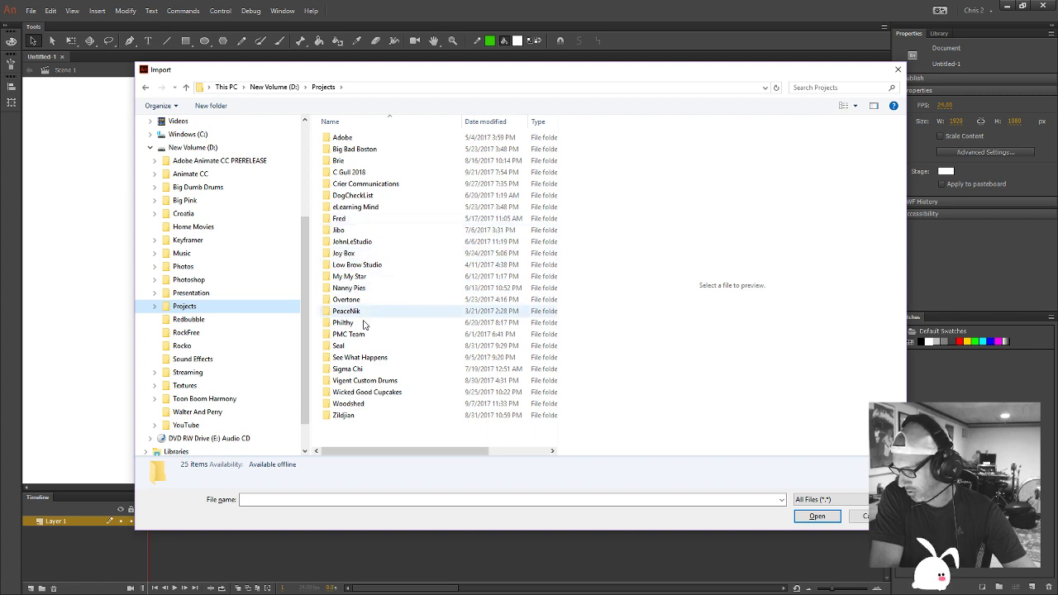
double_click(364, 183)
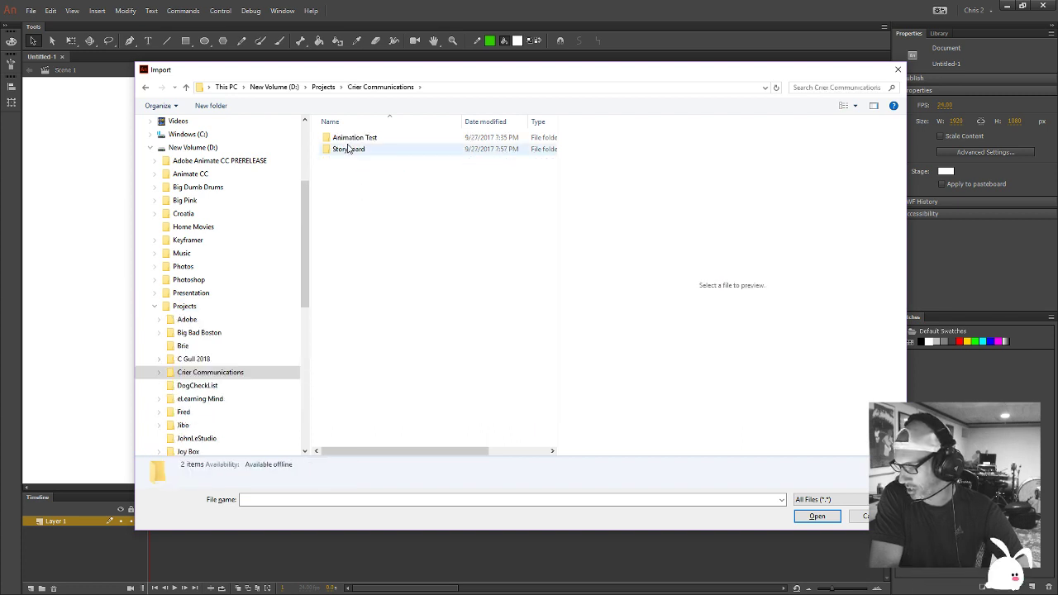
double_click(345, 150)
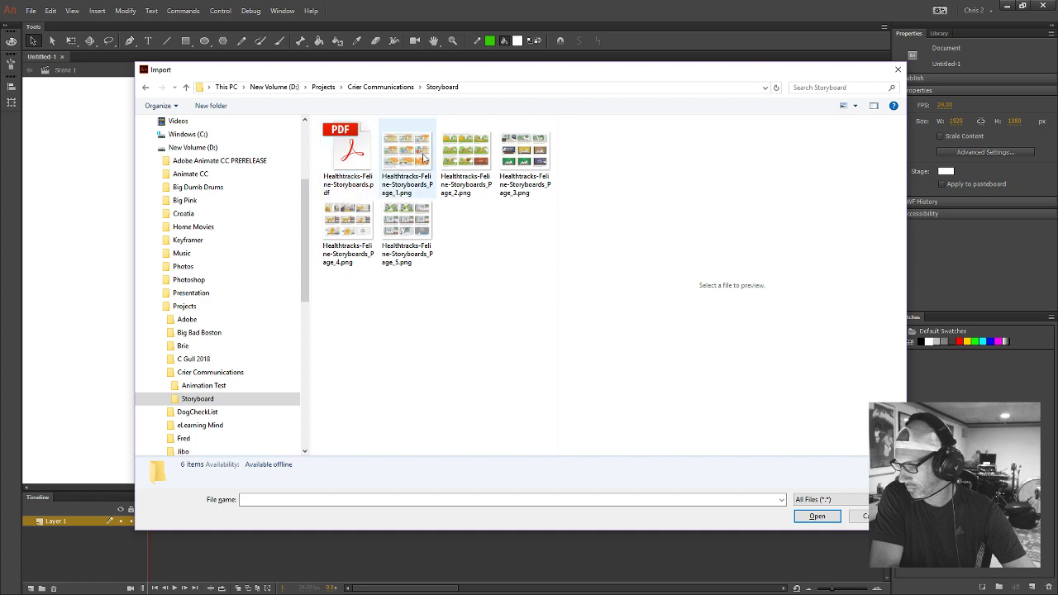
click(405, 157)
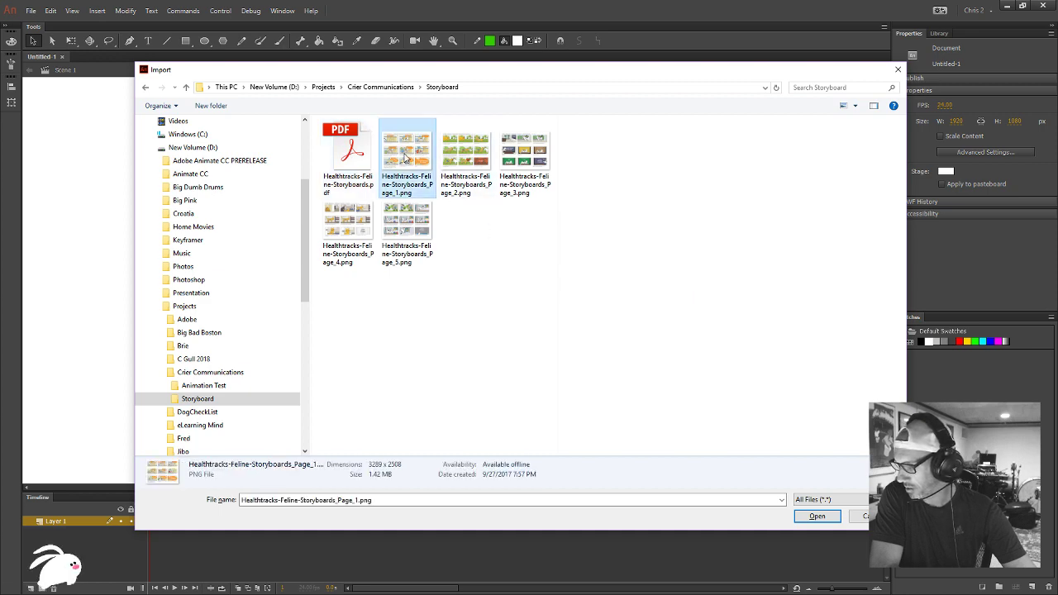
double_click(405, 158)
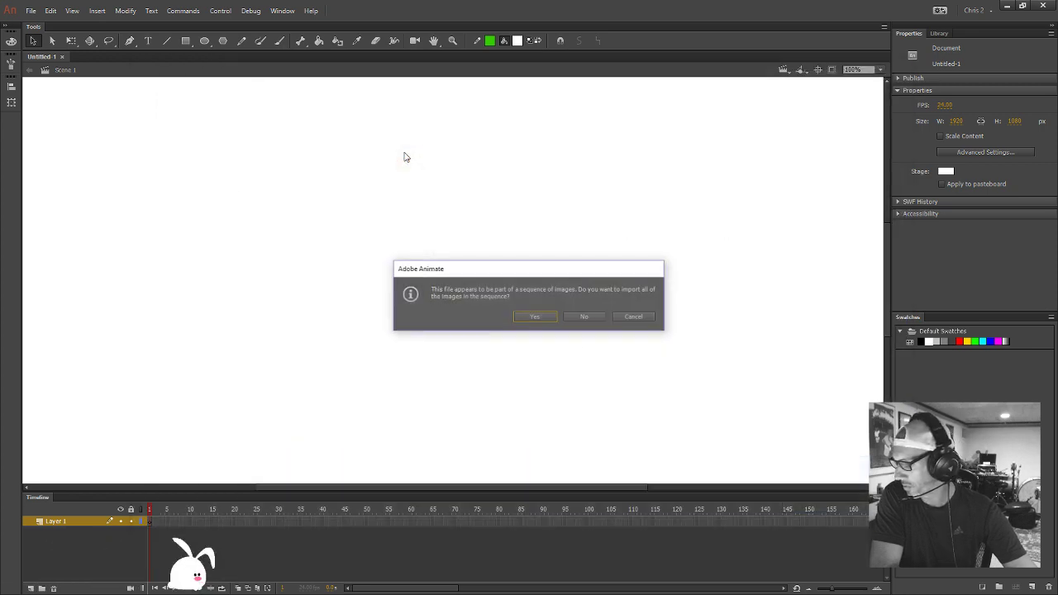
click(586, 317)
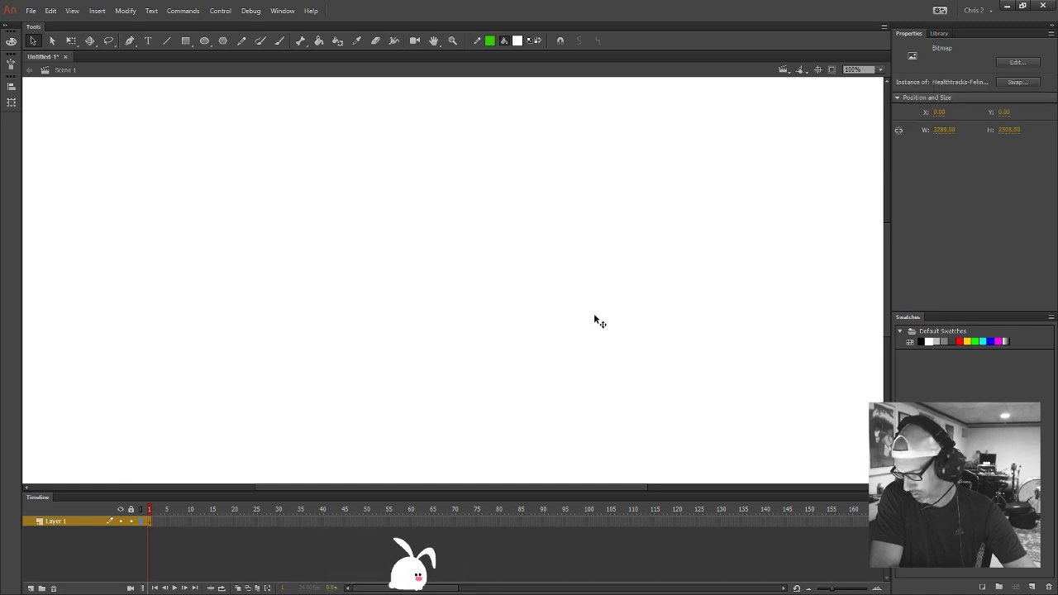
Reposition the imported storyboard bitmap and scale it up proportionally to about 6387 by 4870 px with Free Transform
key(ctrl+minus)
key(ctrl+minus)
key(ctrl+minus)
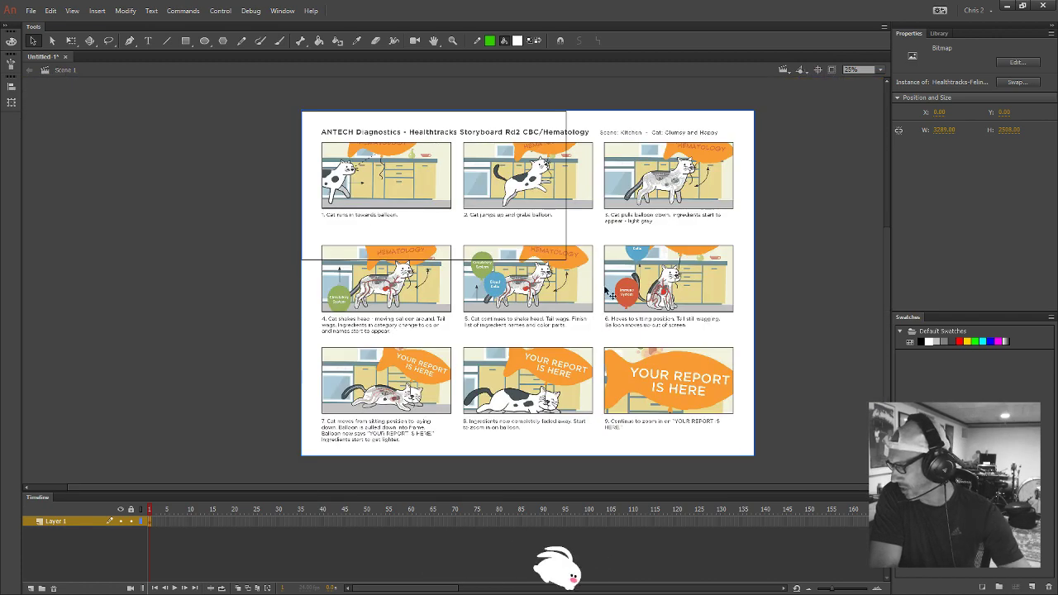
drag(593, 288, 605, 299)
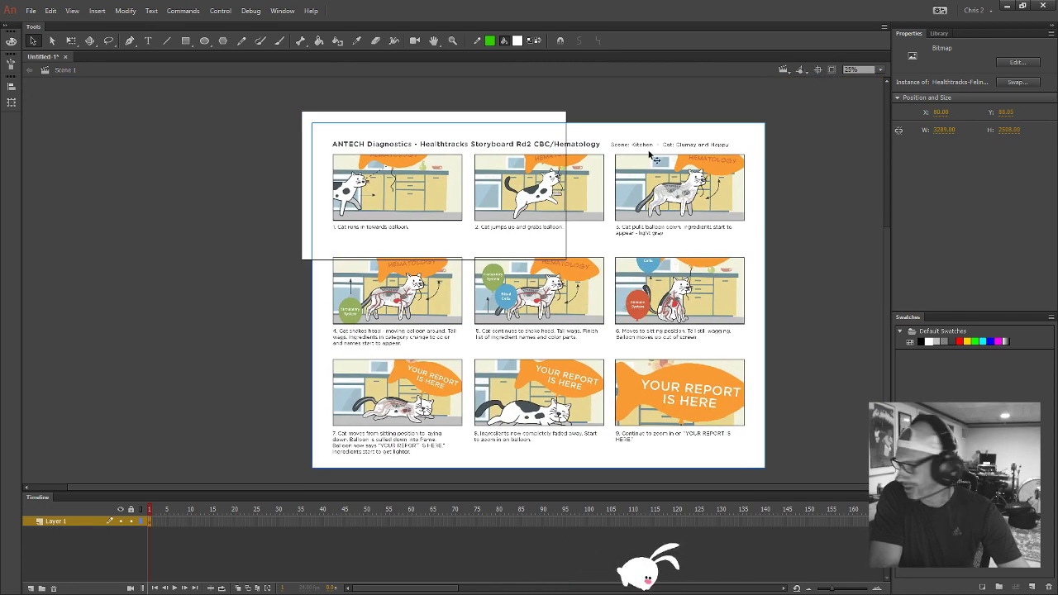
key(q)
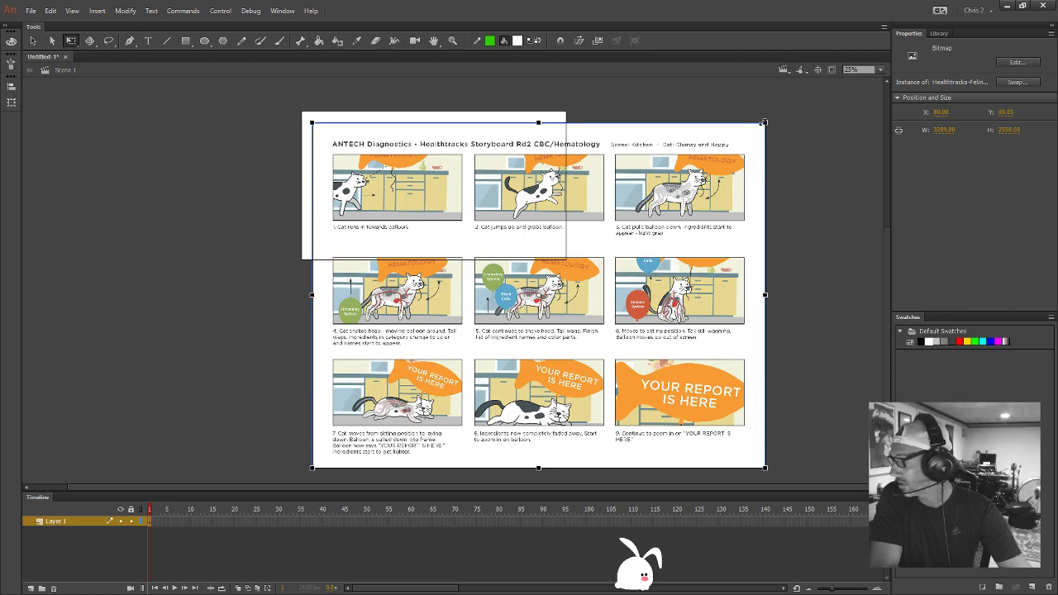
drag(763, 122, 860, 51)
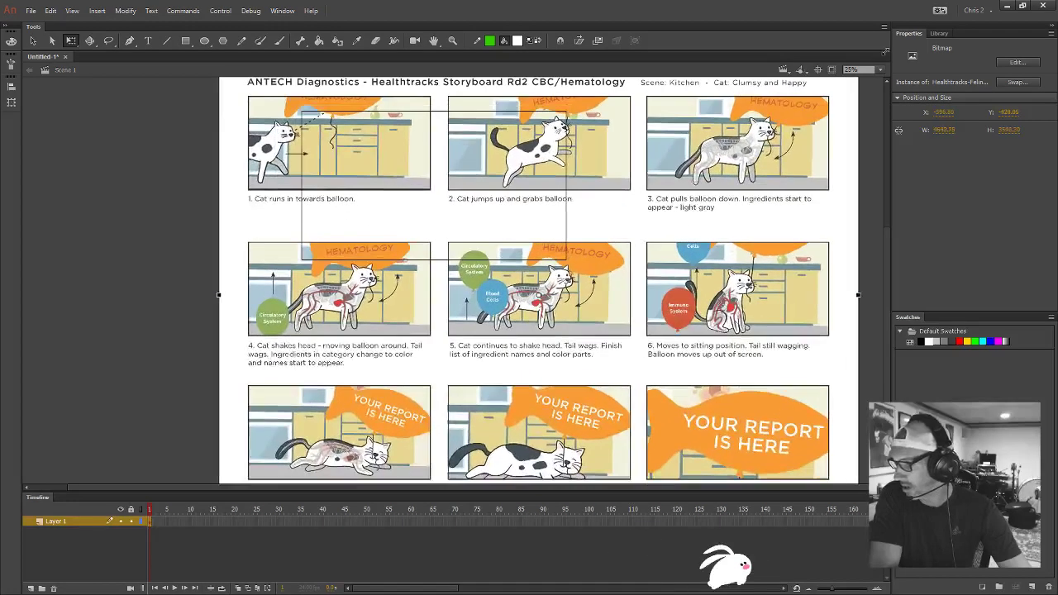
drag(743, 122, 701, 231)
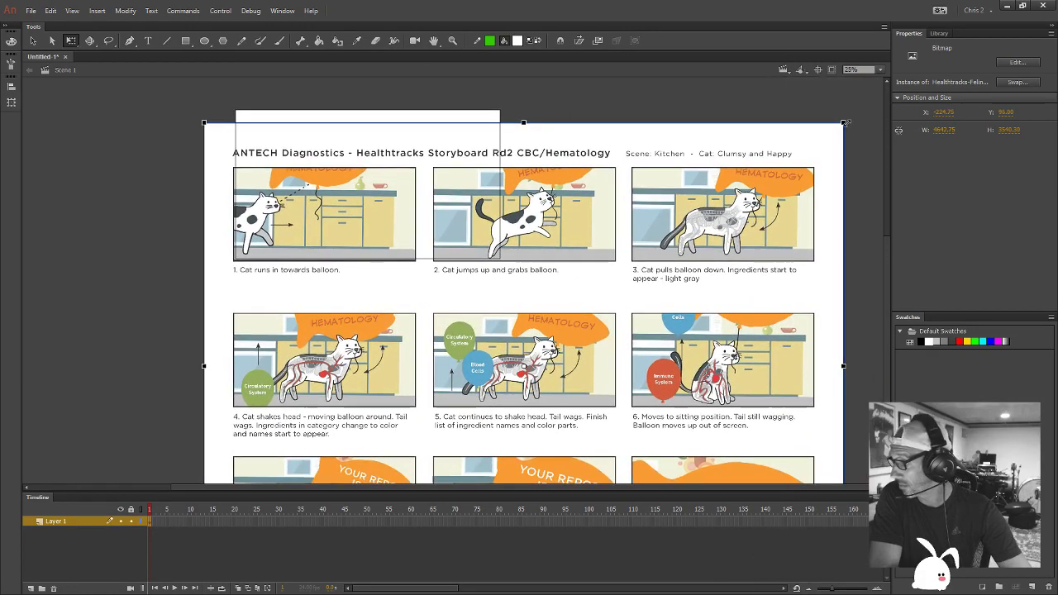
drag(855, 119, 972, 30)
Fit storyboard panel 1 over the stage by moving the bitmap and enlarging it to about 7171 by 5468 px
drag(666, 165, 819, 189)
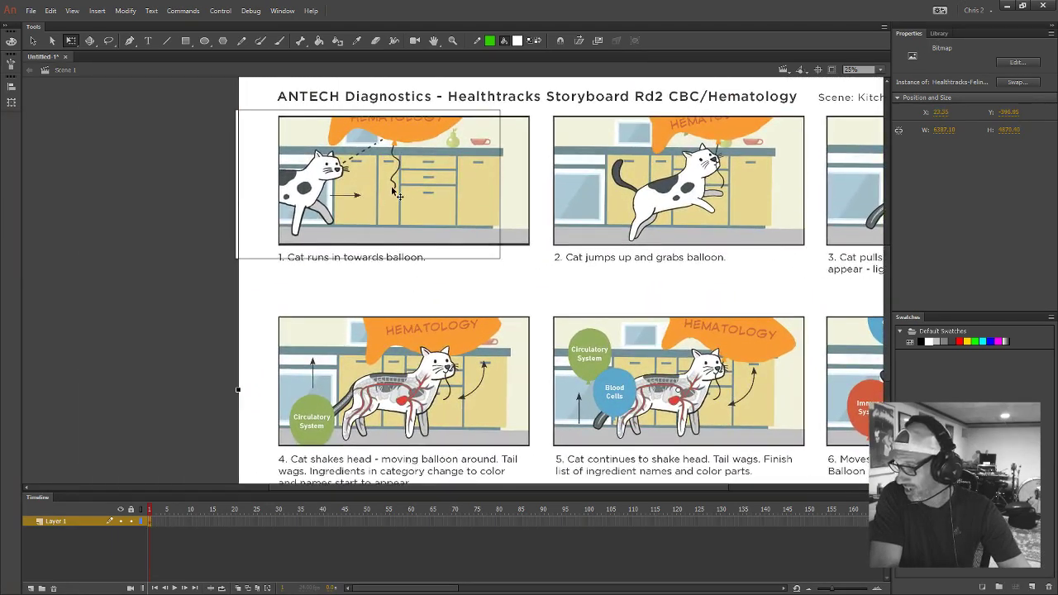
drag(393, 189, 435, 269)
drag(276, 121, 225, 109)
drag(374, 196, 365, 144)
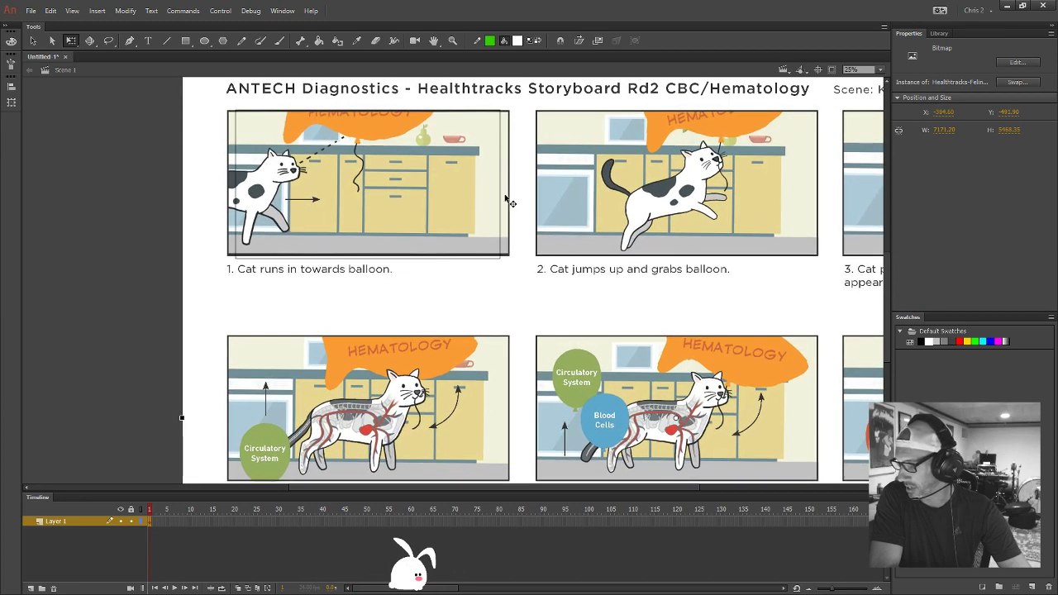
drag(507, 201, 465, 203)
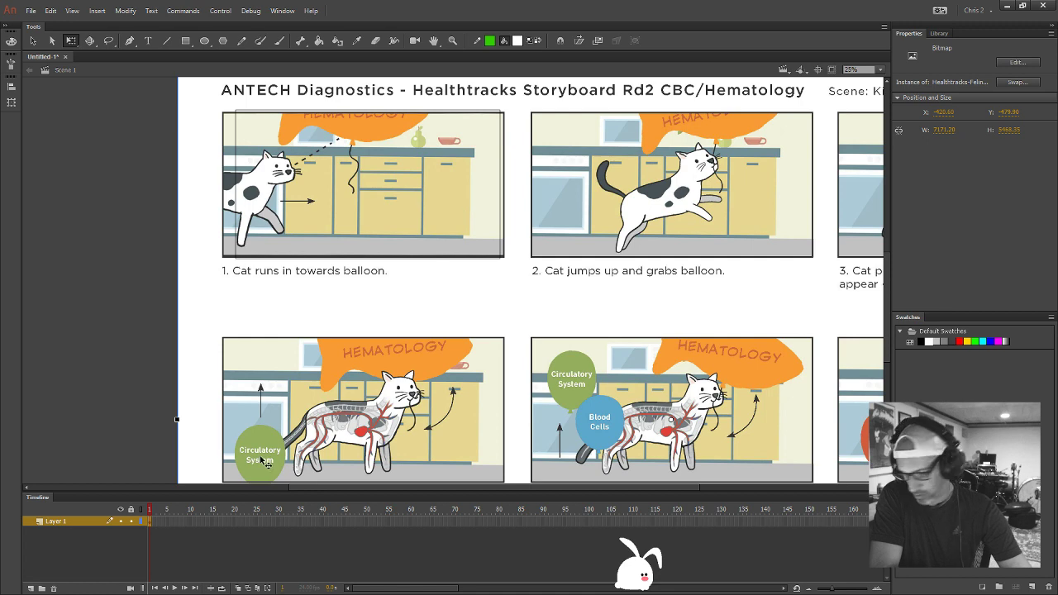
Insert a blank keyframe at frame 2 and turn on onion skinning to show the storyboard faintly over the stage
key(Delete)
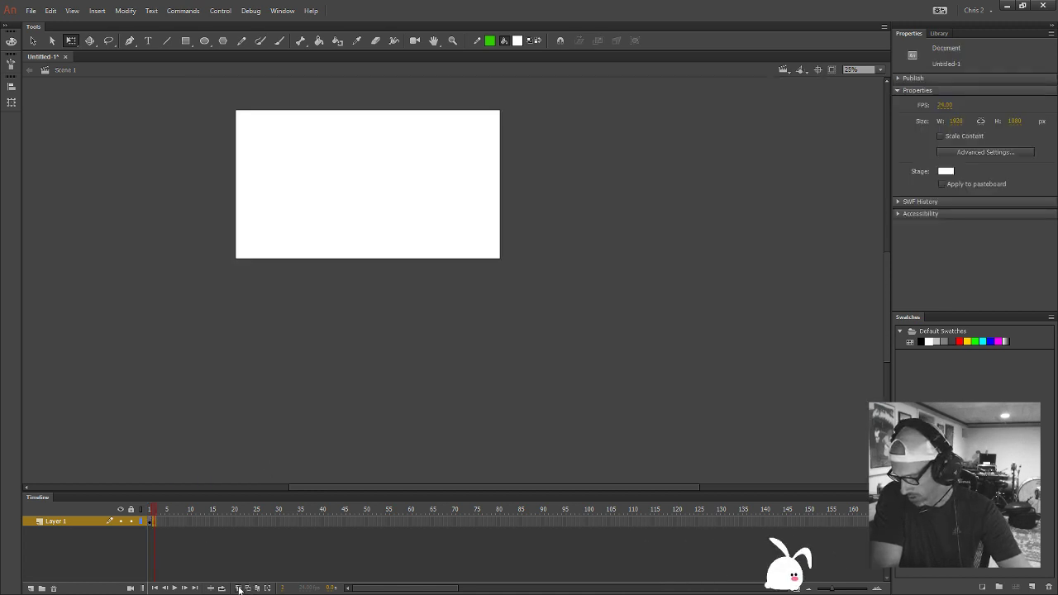
key(ctrl+z)
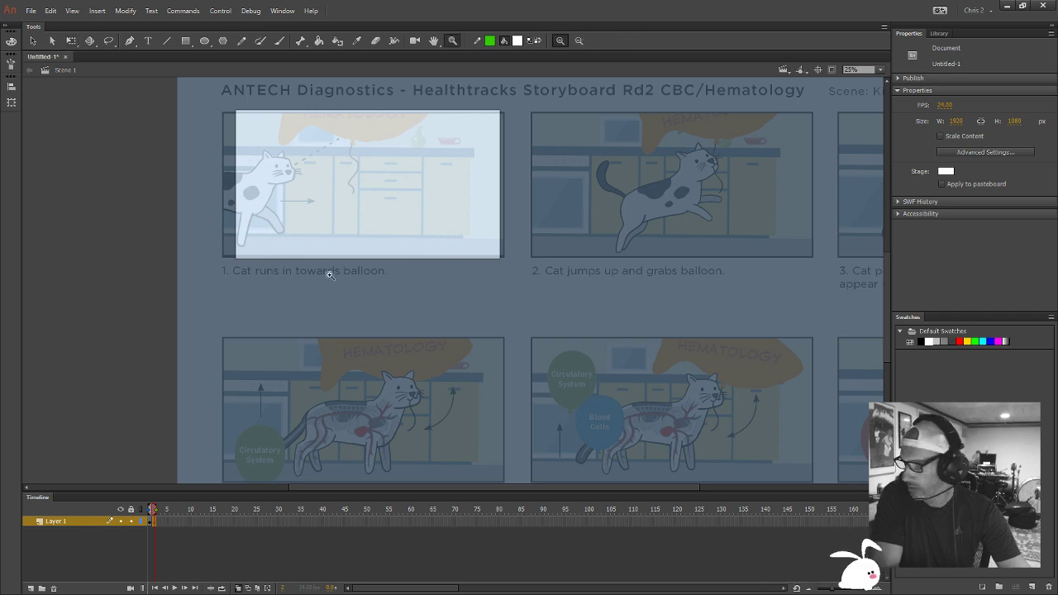
key(z)
click(350, 199)
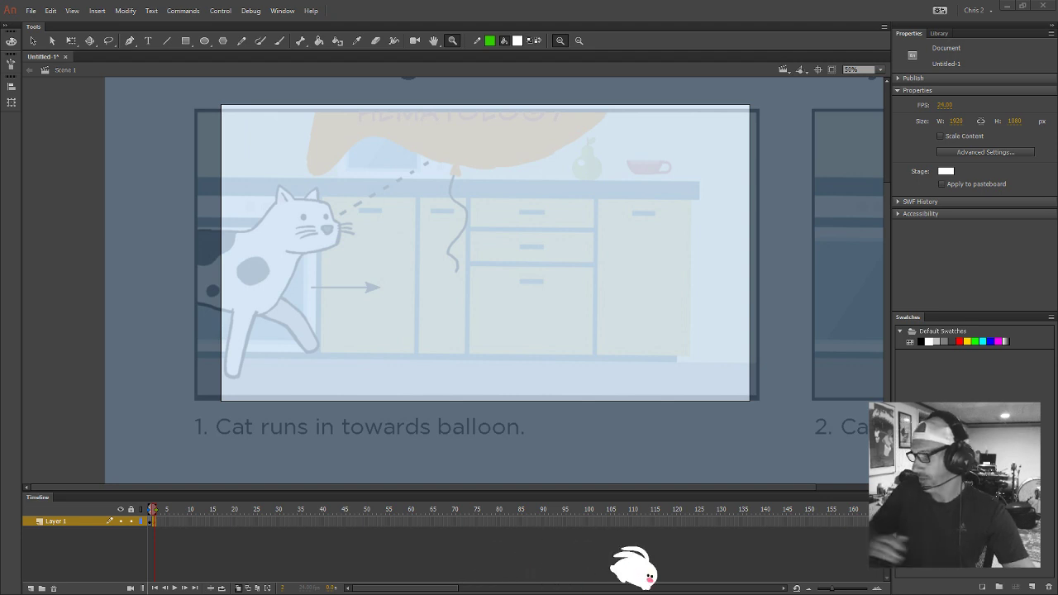
click(572, 220)
alt+click(635, 292)
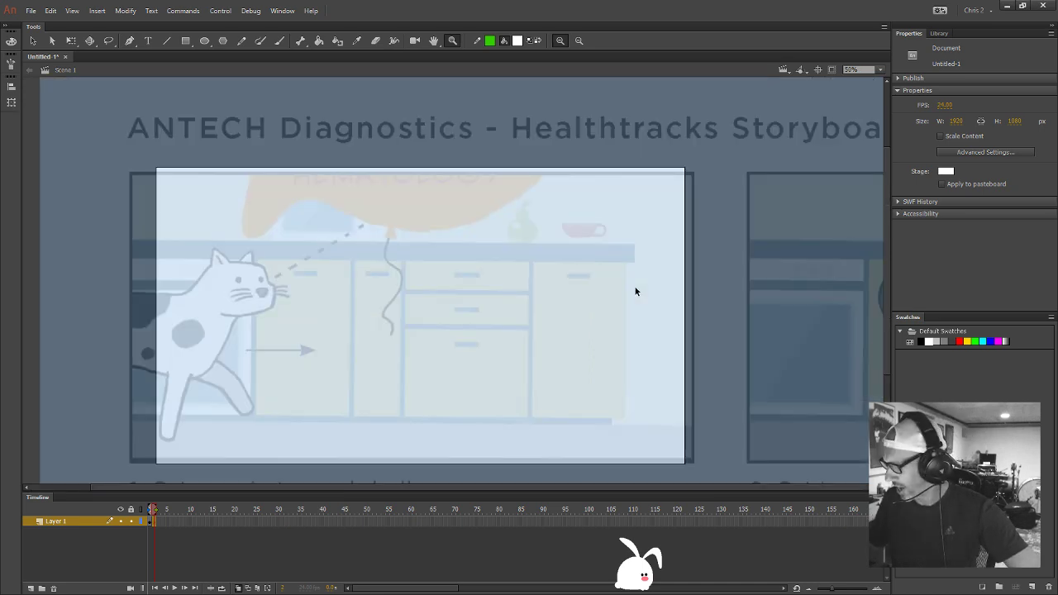
Go back to frame 1 and examine storyboard panels 1 and 2, comparing the cat's poses and the kitchen background
key(v)
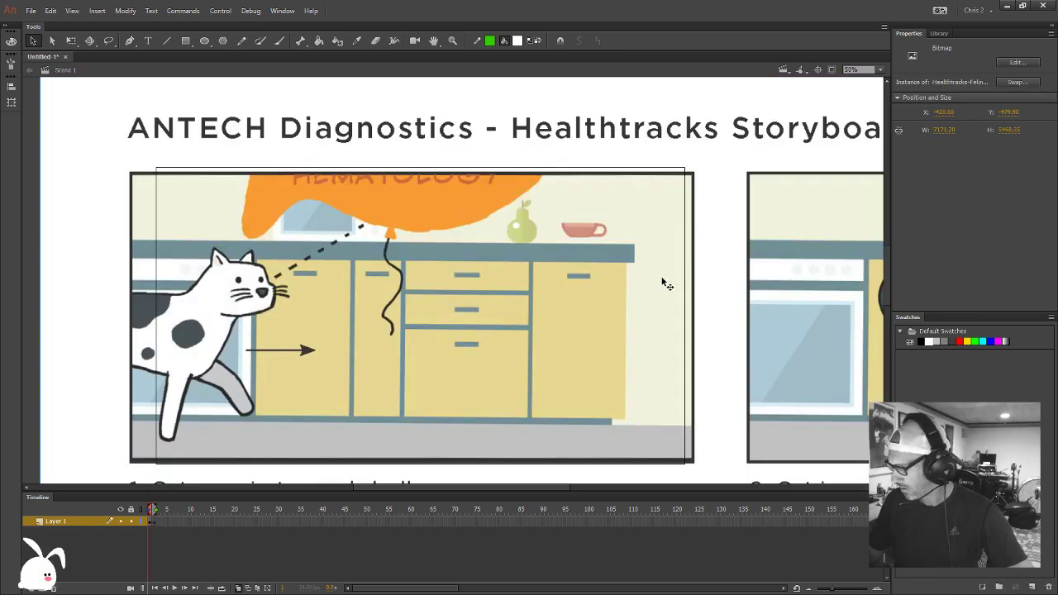
drag(750, 341, 664, 364)
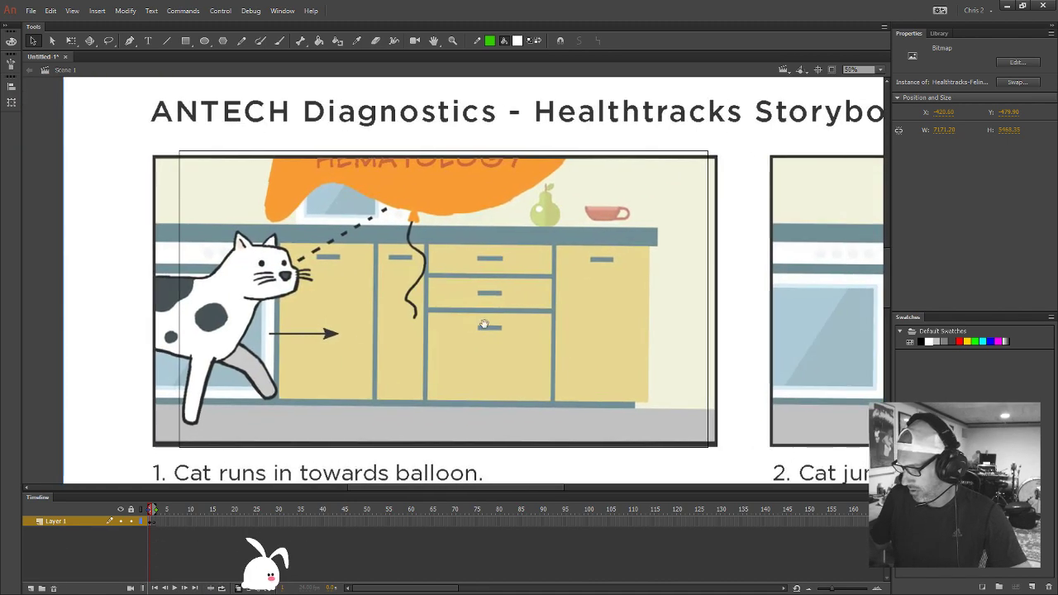
drag(569, 316, 254, 323)
drag(645, 290, 395, 285)
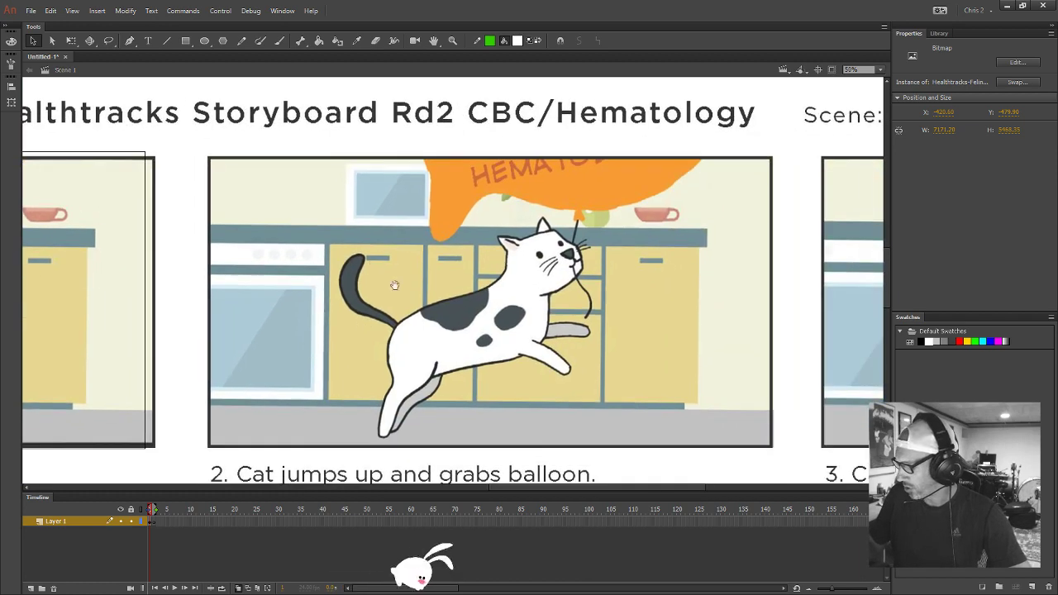
drag(400, 368, 442, 368)
drag(607, 383, 634, 414)
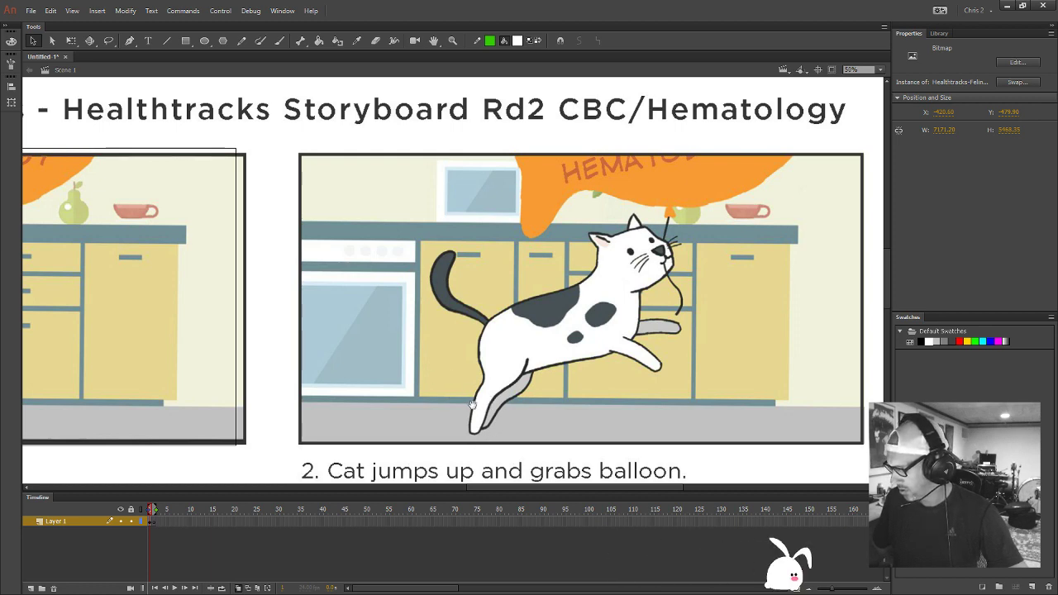
drag(473, 404, 590, 389)
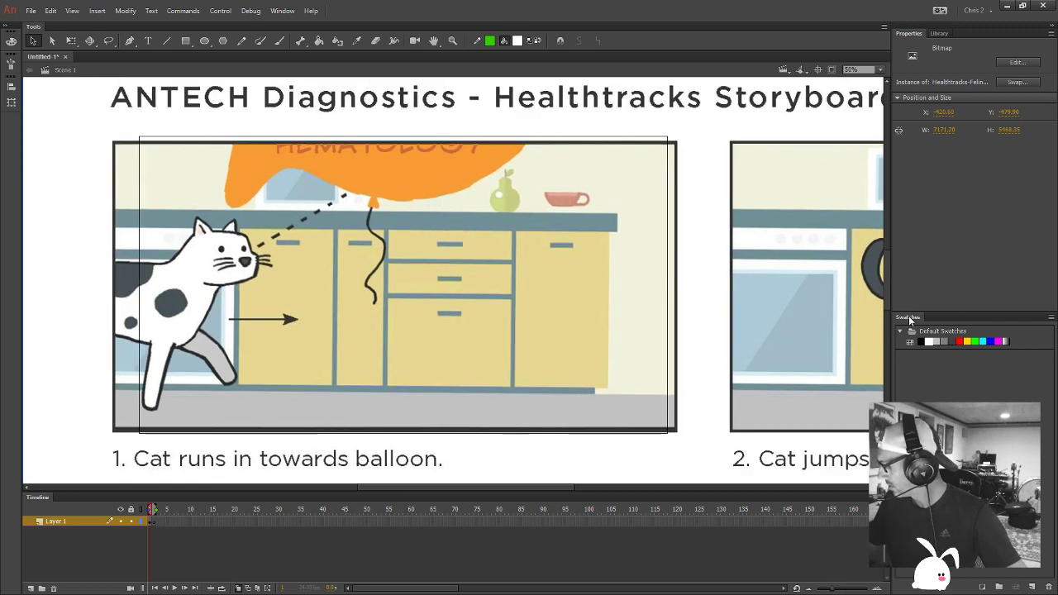
Sample the cream wall color from storyboard panel 1 as the fill and add it to the swatches
click(517, 42)
click(632, 192)
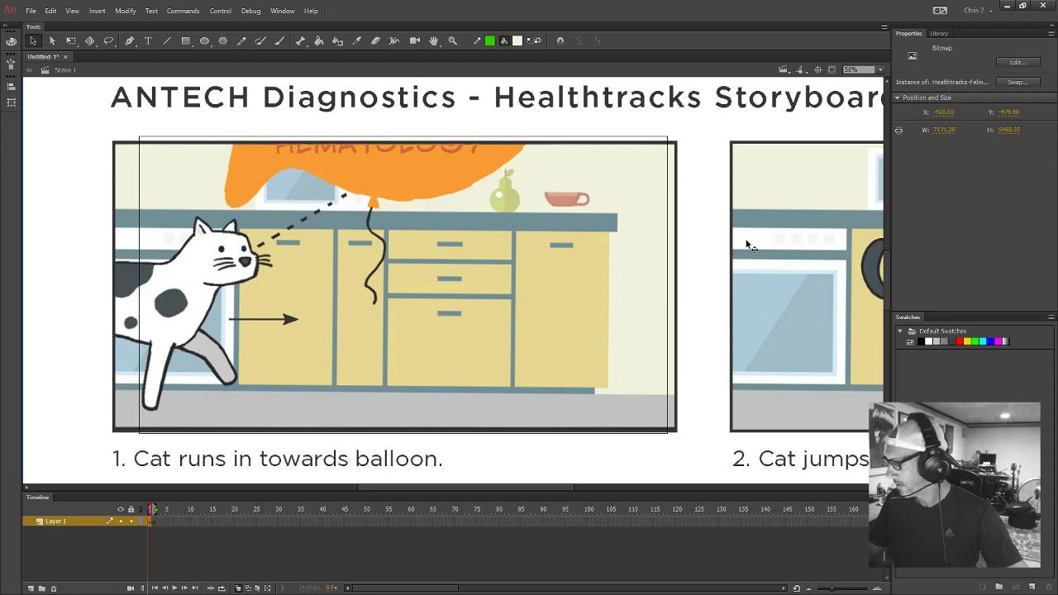
click(13, 45)
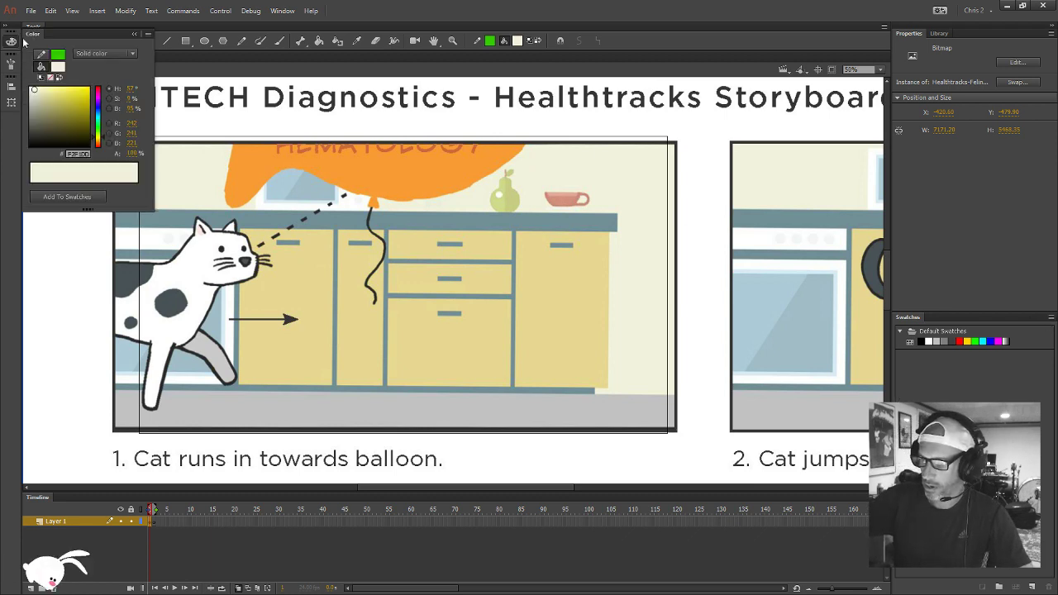
click(148, 34)
click(173, 39)
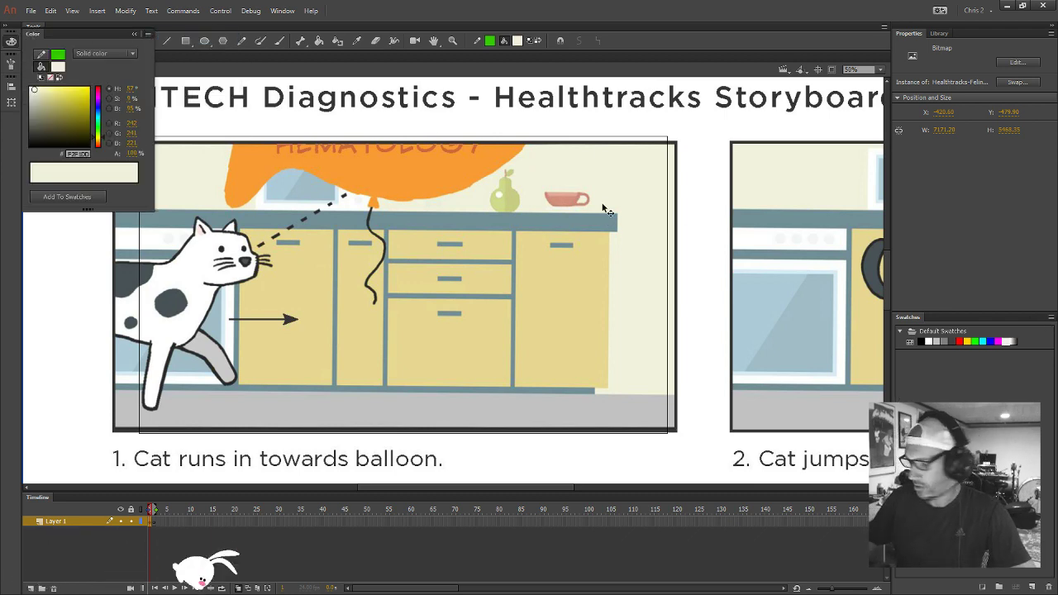
Sample the countertop's blue-grey #728E97 from the storyboard as the fill and add it to the swatches
click(515, 43)
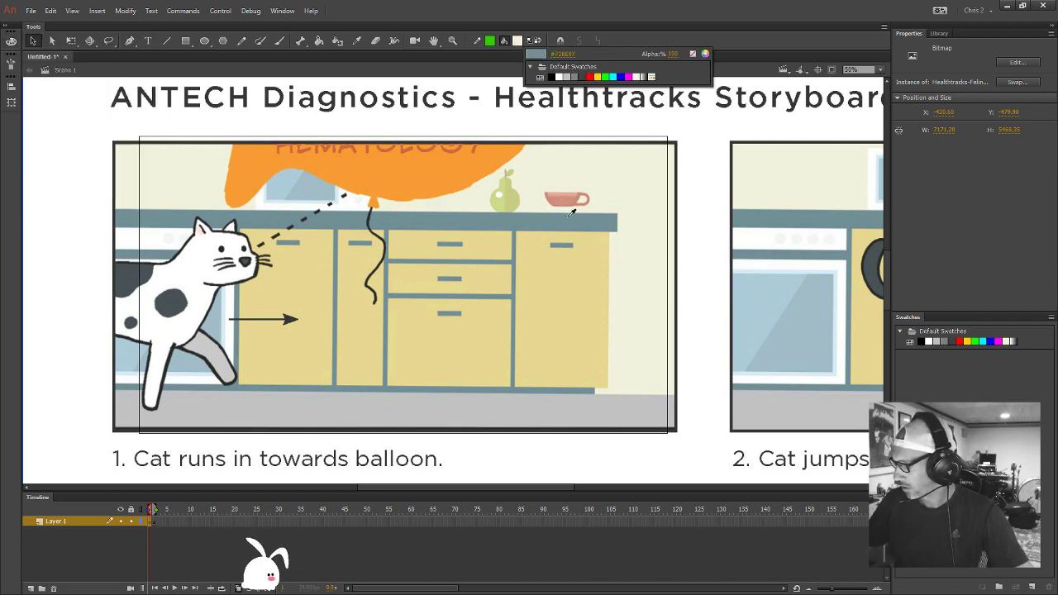
click(571, 213)
click(11, 41)
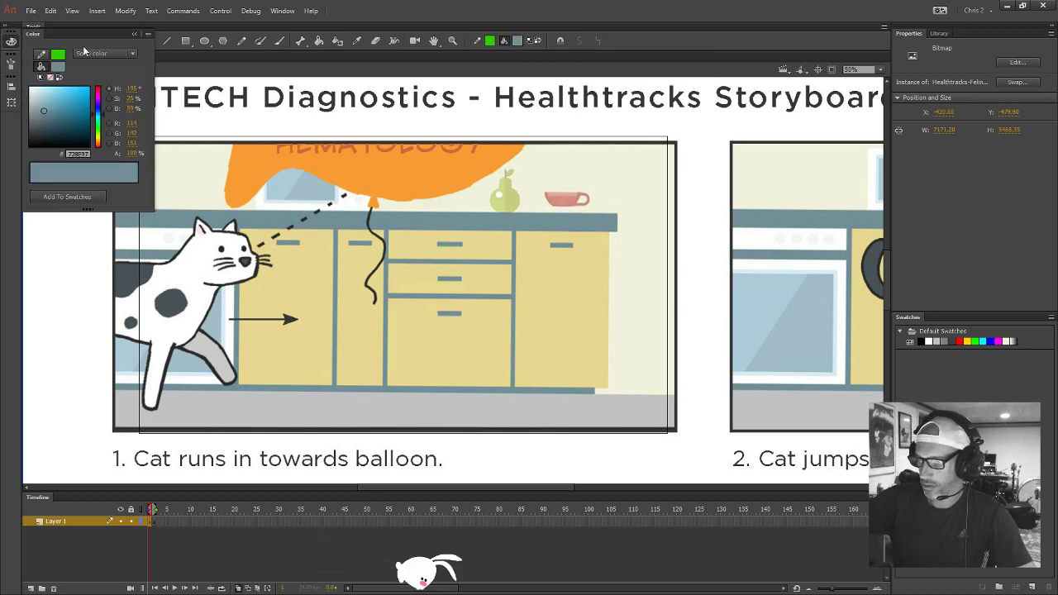
click(147, 34)
click(175, 37)
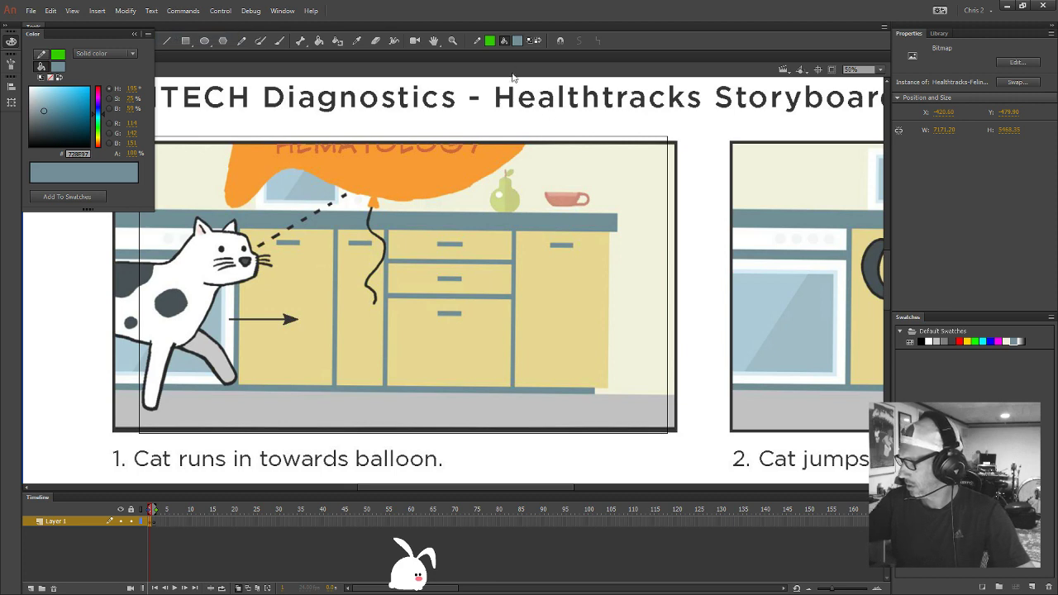
Sample the cabinet doors' yellow from the storyboard as the fill and save it as a swatch
click(517, 40)
click(559, 279)
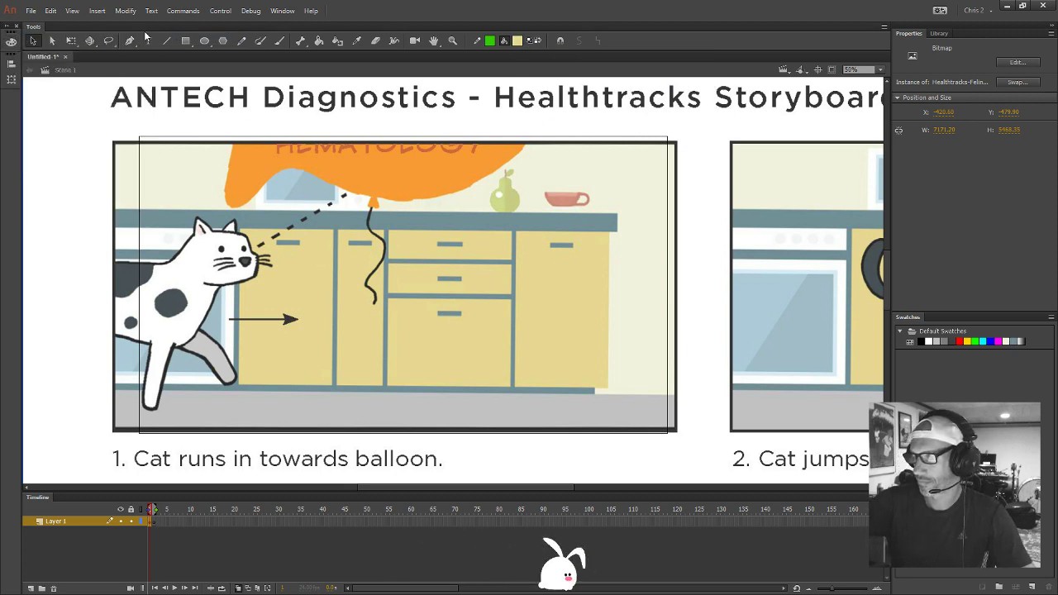
click(11, 42)
click(148, 36)
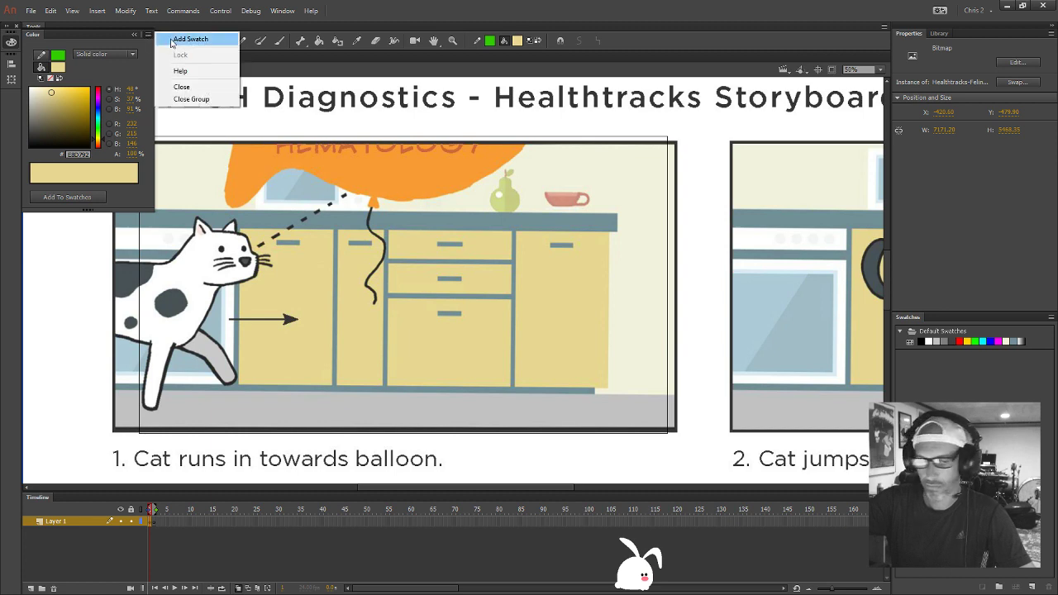
click(172, 39)
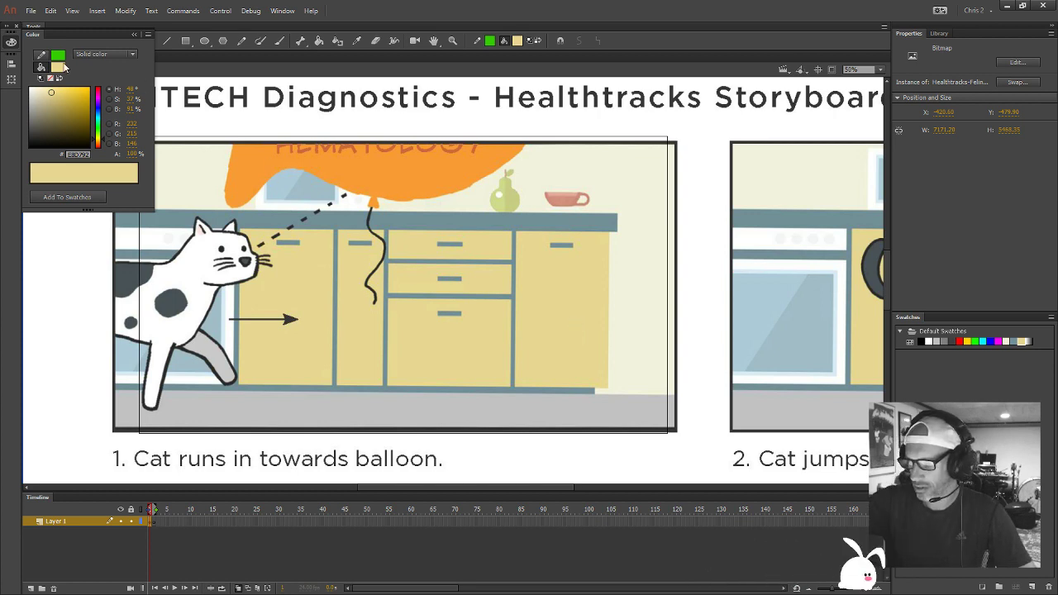
Sample the kitchen floor's light grey from the storyboard as the fill and save it as a swatch
click(518, 41)
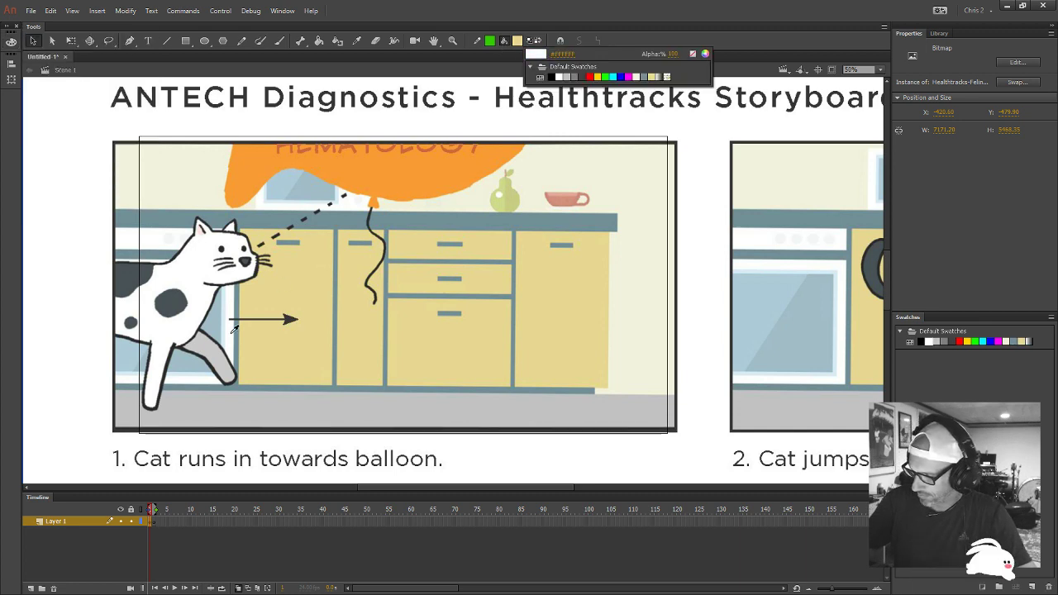
click(257, 409)
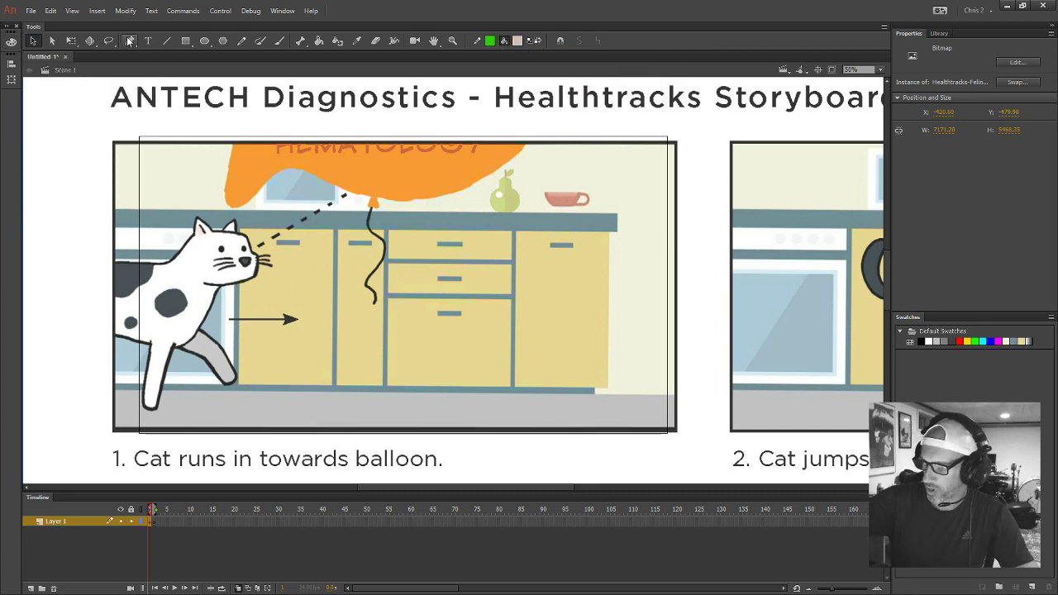
click(11, 41)
click(148, 34)
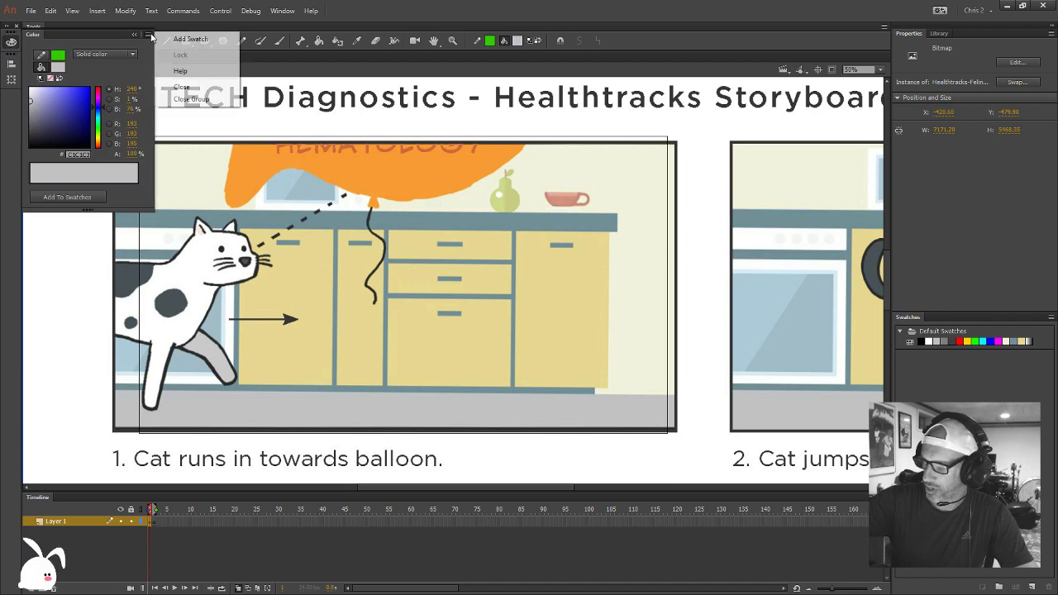
click(175, 40)
Sample the pale blue of the oven window's frame as the fill and add it to the swatches
click(518, 42)
click(525, 73)
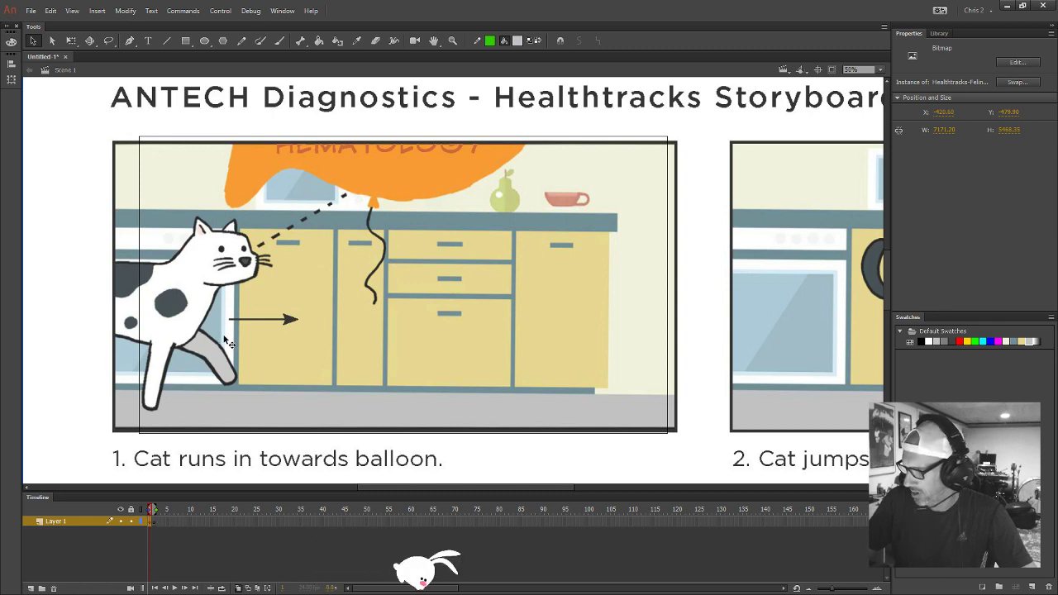
click(520, 42)
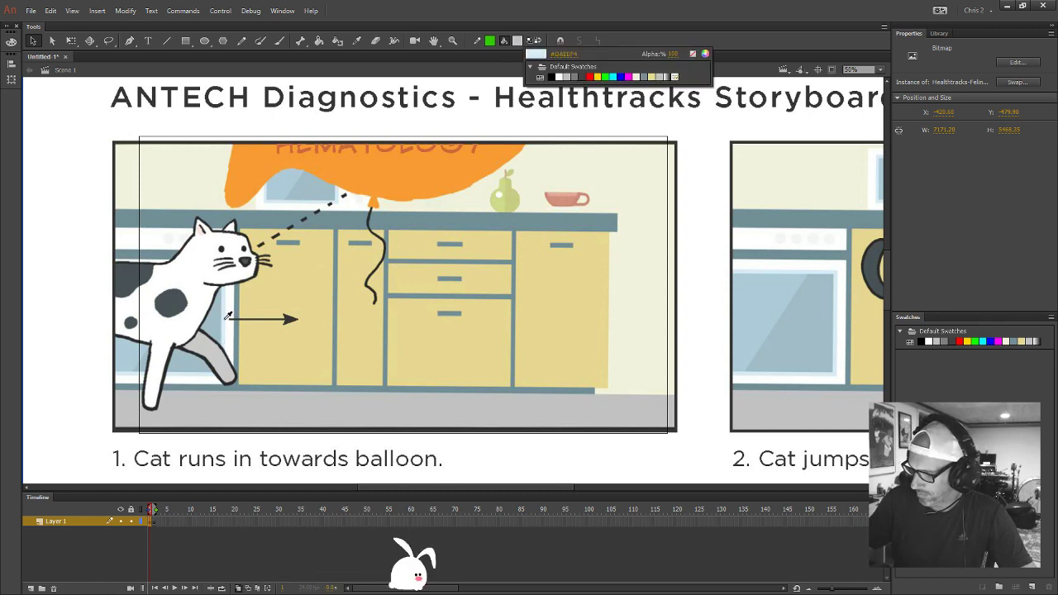
click(227, 316)
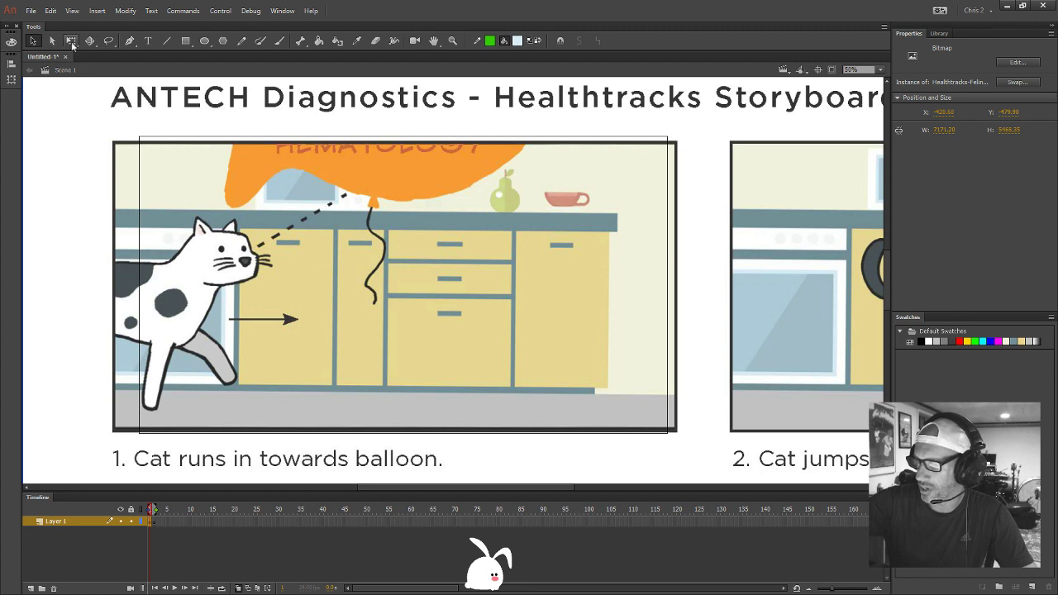
click(11, 42)
click(147, 35)
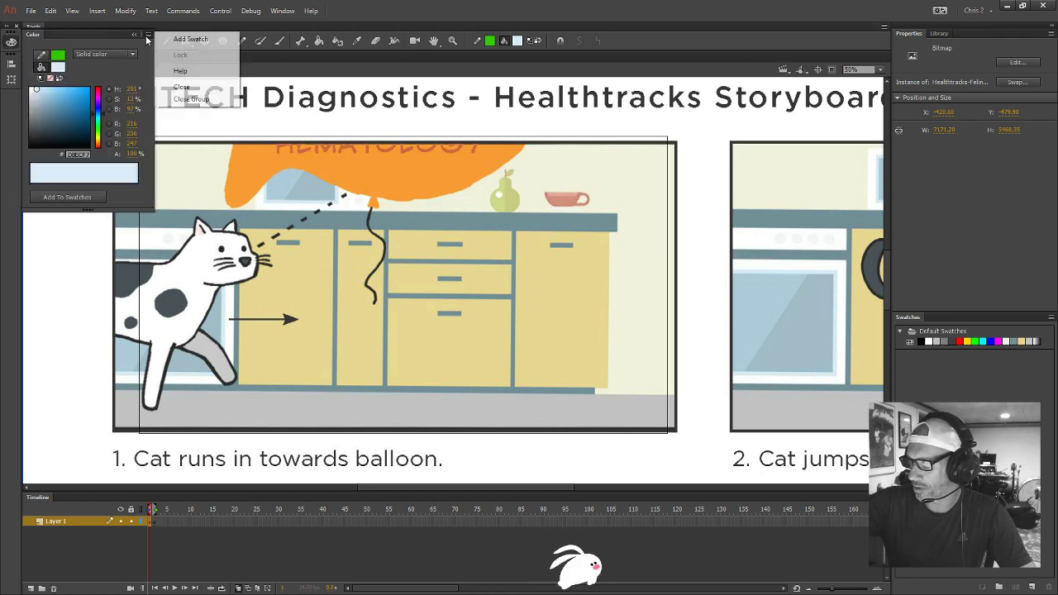
click(190, 39)
Sample the oven glass blue #AECAD8 as the fill and add it to the swatches
click(517, 41)
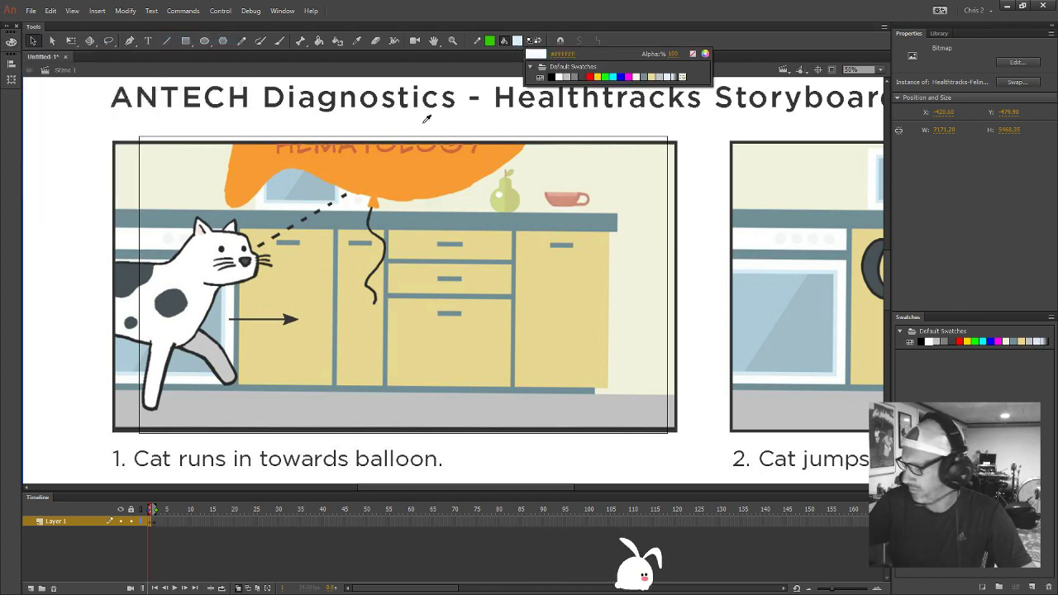
click(149, 347)
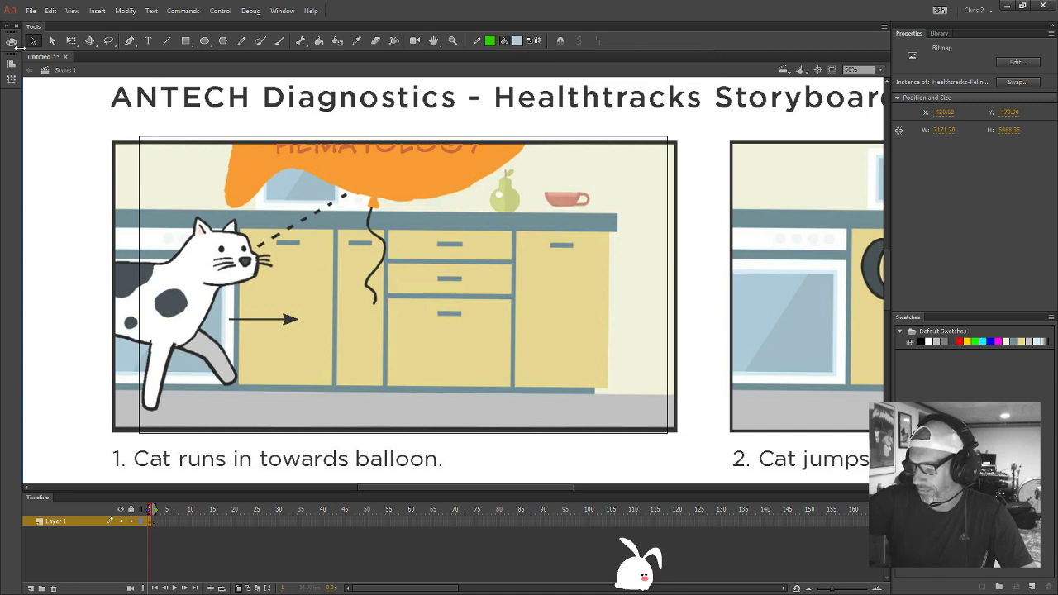
click(11, 45)
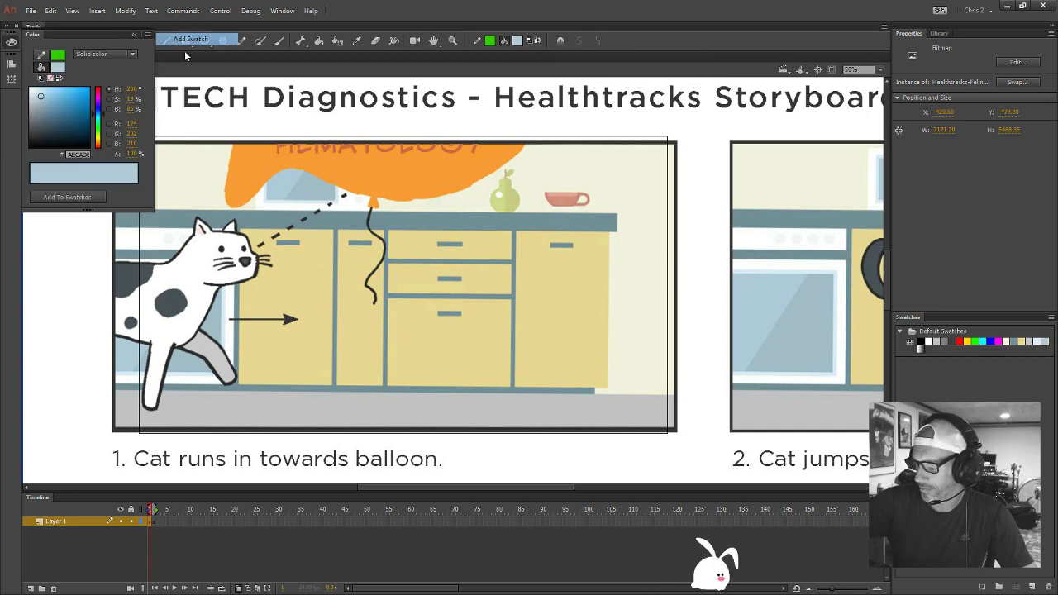
click(686, 206)
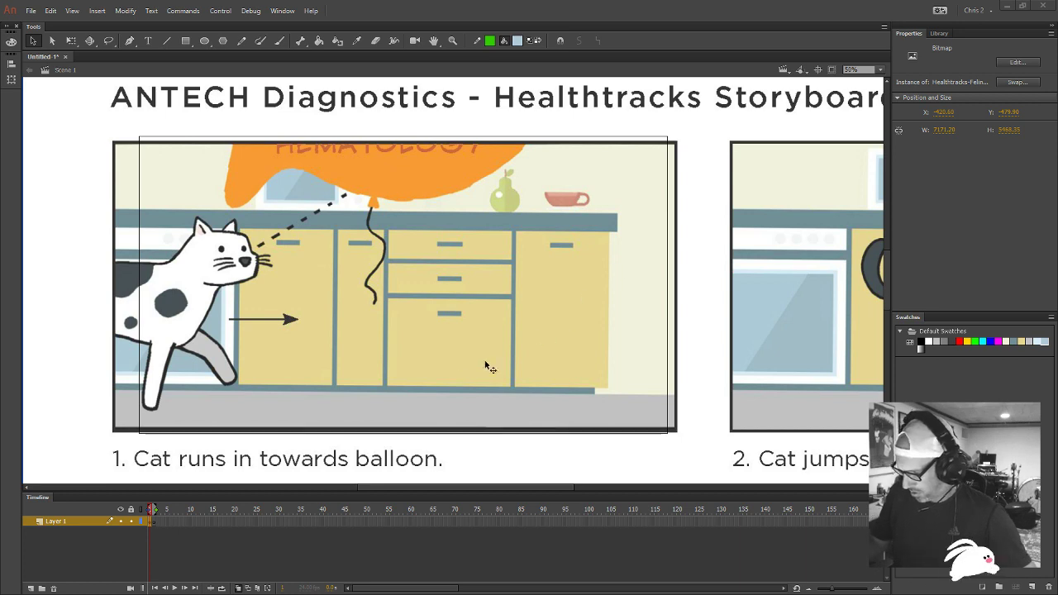
On frame 2, set up the Rectangle tool with the blue-grey countertop fill, no stroke and object drawing mode on
click(154, 521)
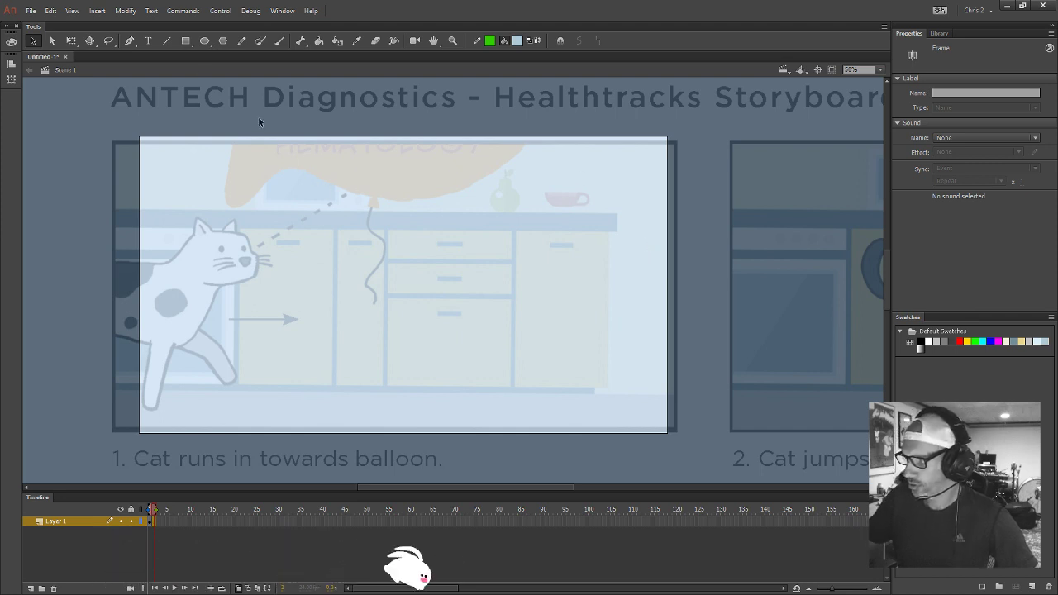
click(186, 41)
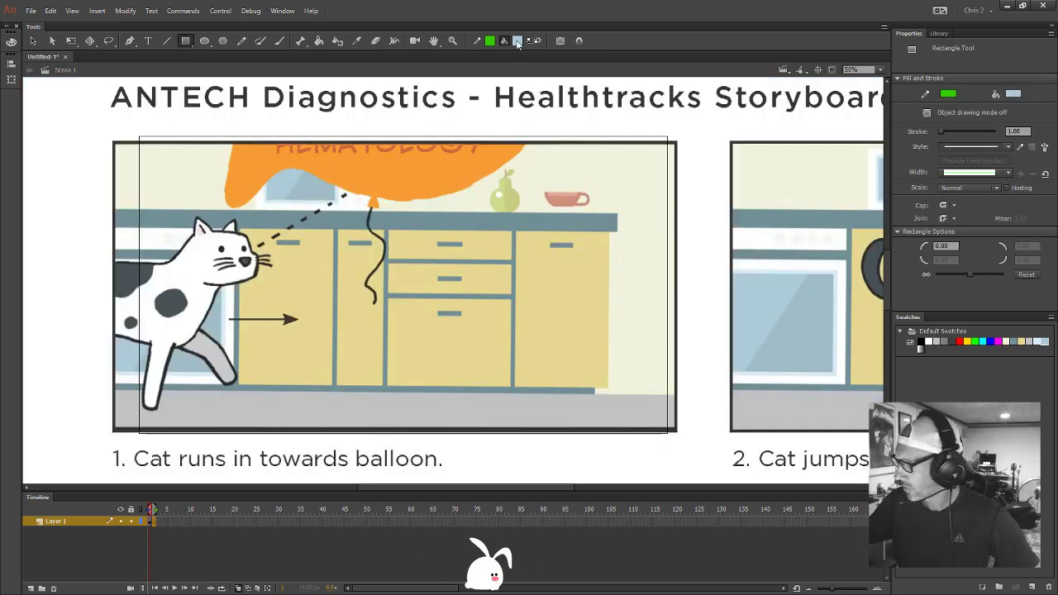
click(517, 41)
key(Escape)
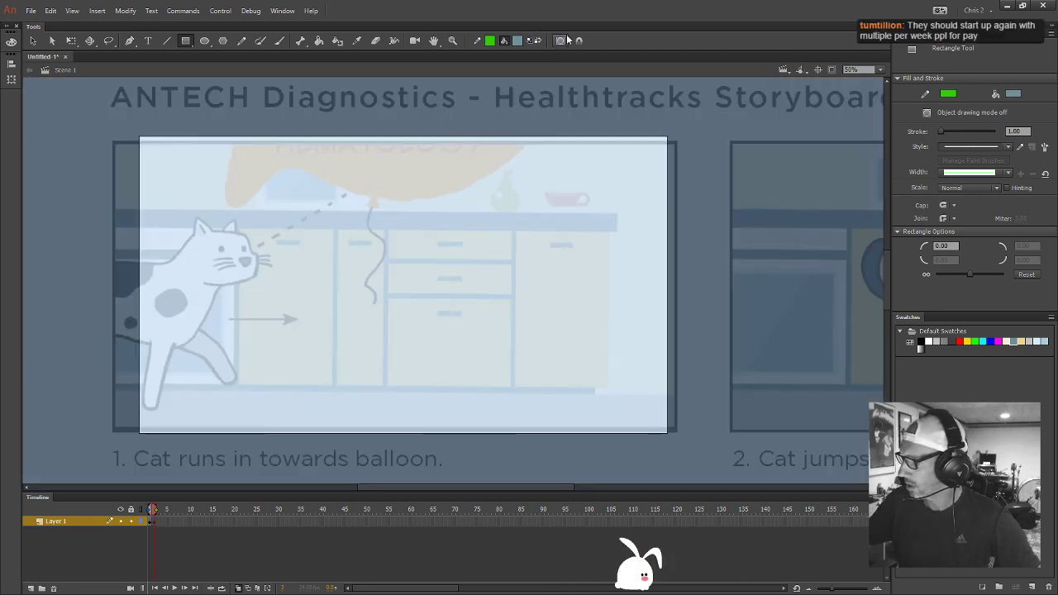
click(486, 43)
click(648, 78)
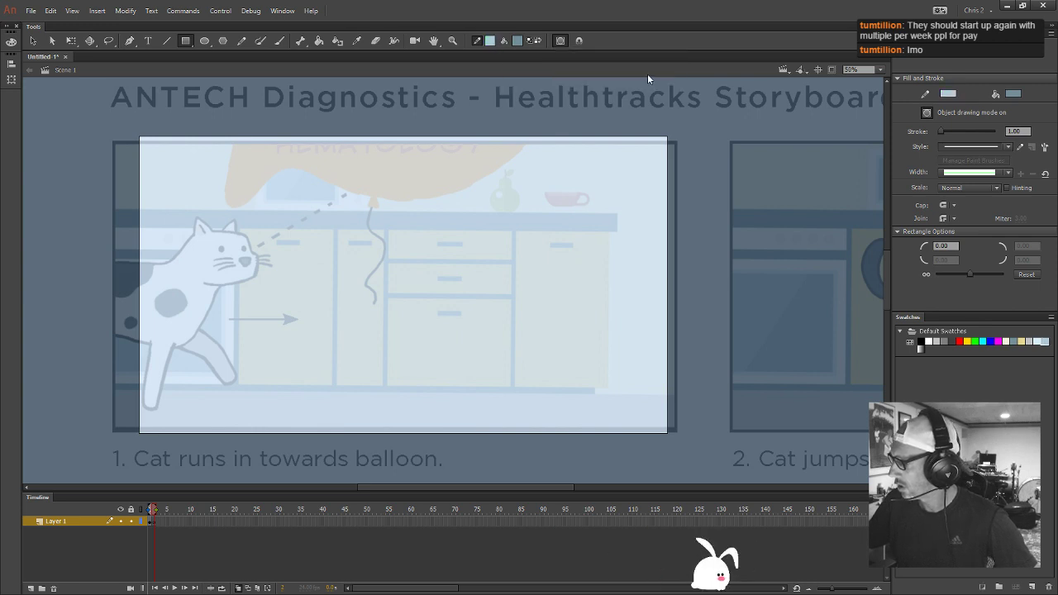
click(489, 41)
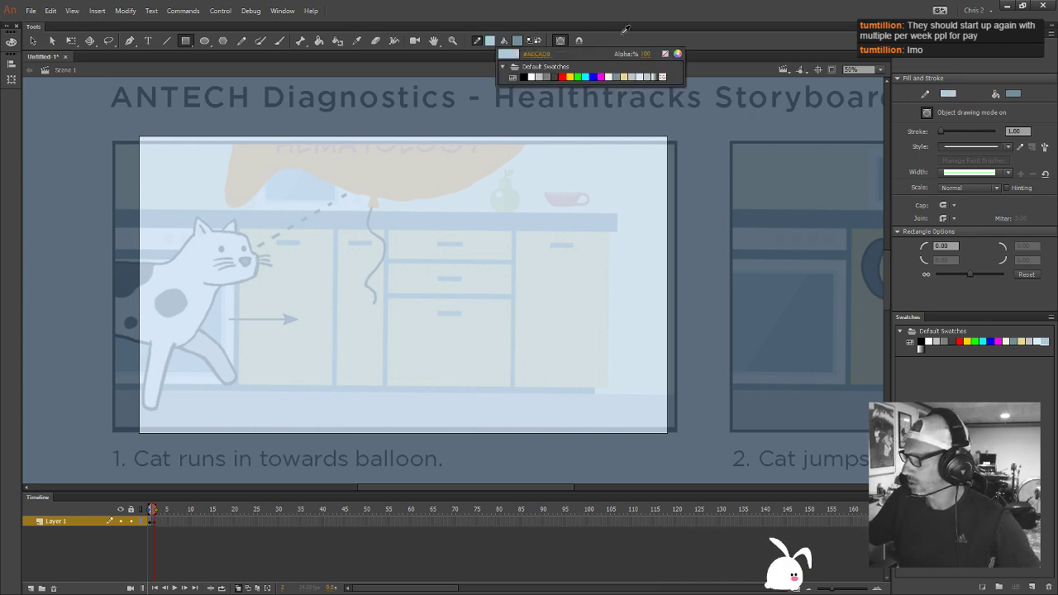
click(664, 54)
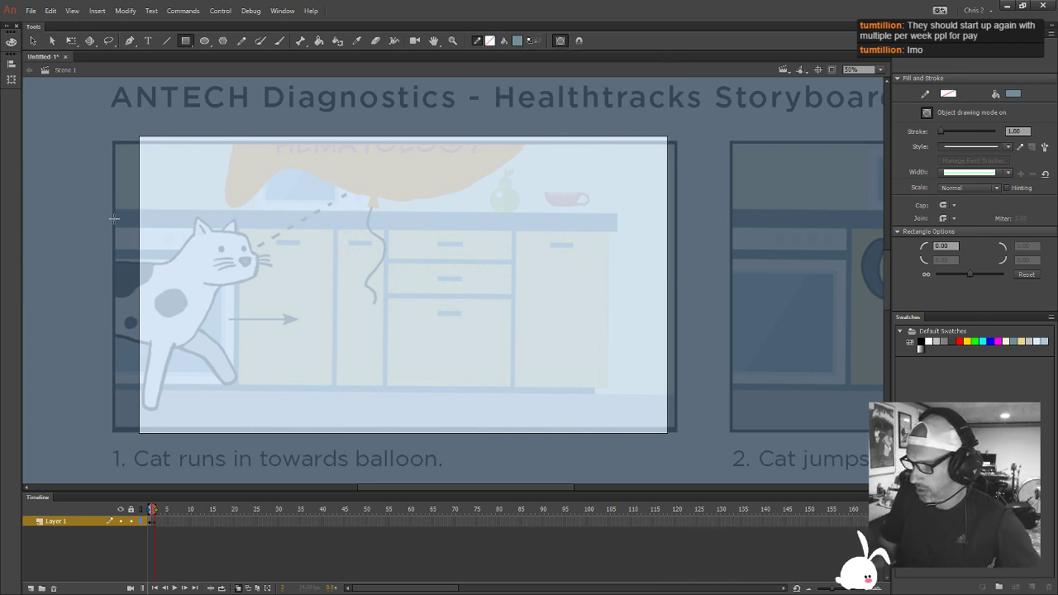
Draw the countertop as a rectangle about 1880 by 74 px and nudge it down into line with the storyboard's counter
drag(99, 208, 618, 232)
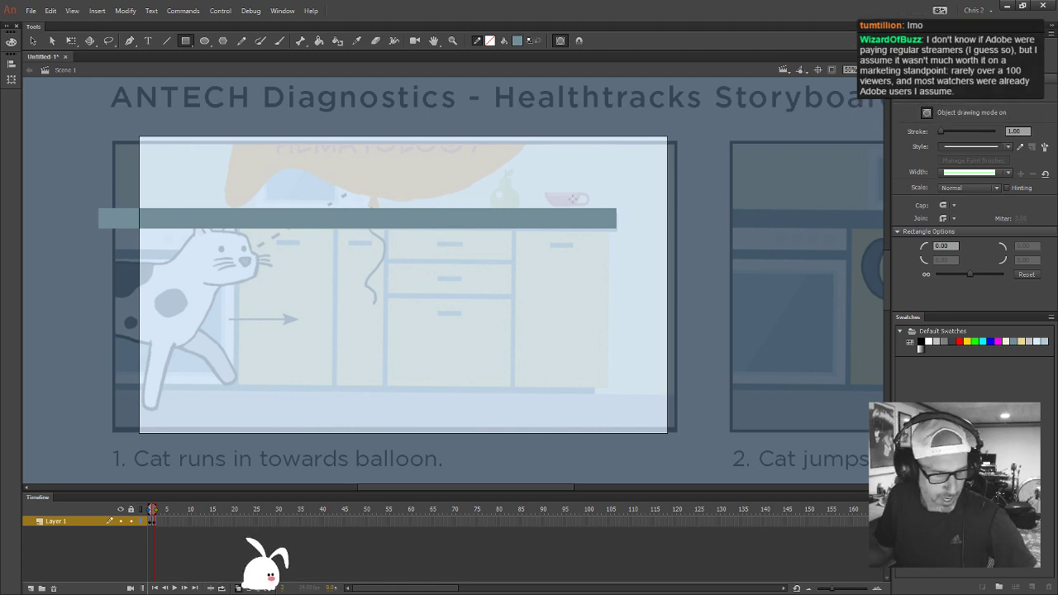
key(v)
click(591, 225)
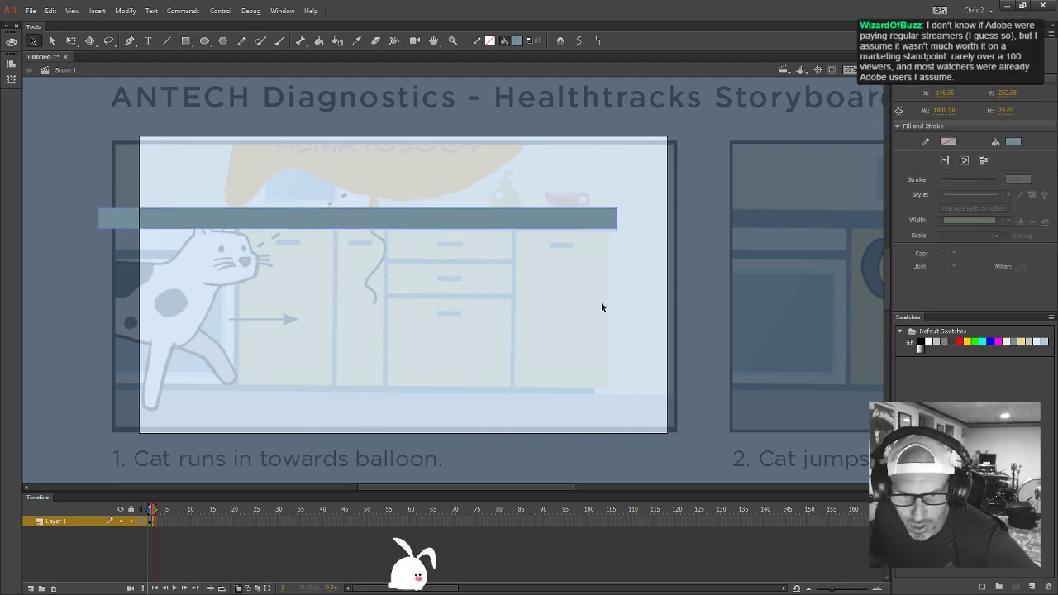
key(Down)
key(Down)
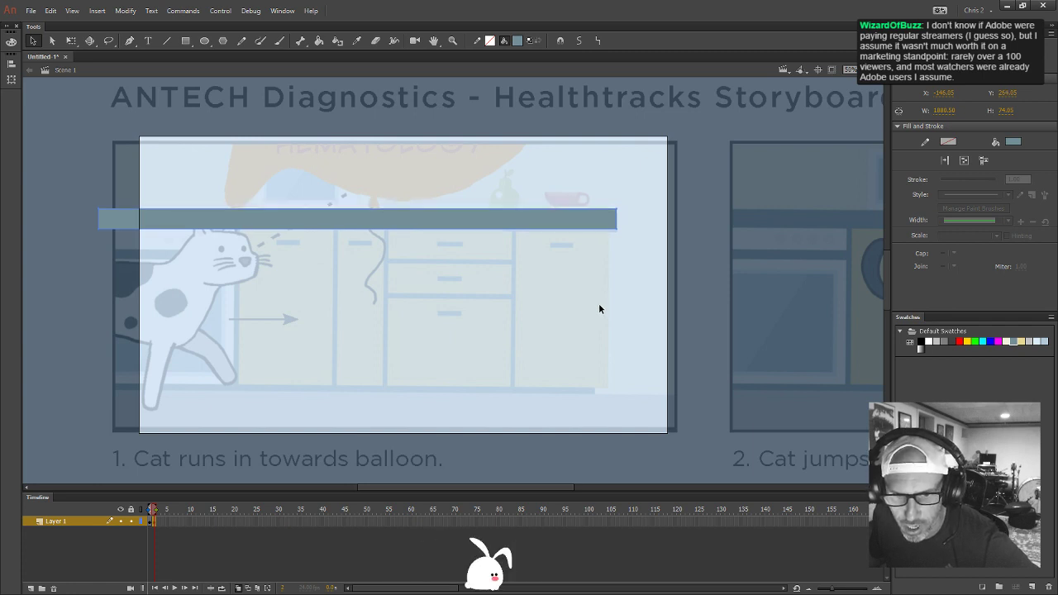
key(Down)
key(Down)
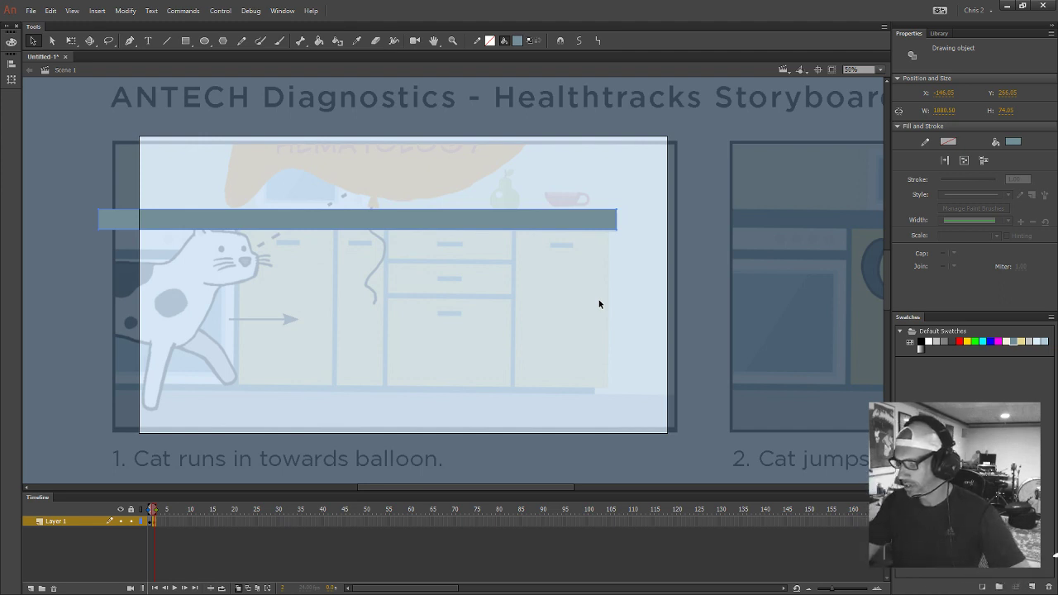
Draw a thin blue-grey rectangle over the base strip beneath the cabinets, starting beyond the stage's left edge
click(107, 390)
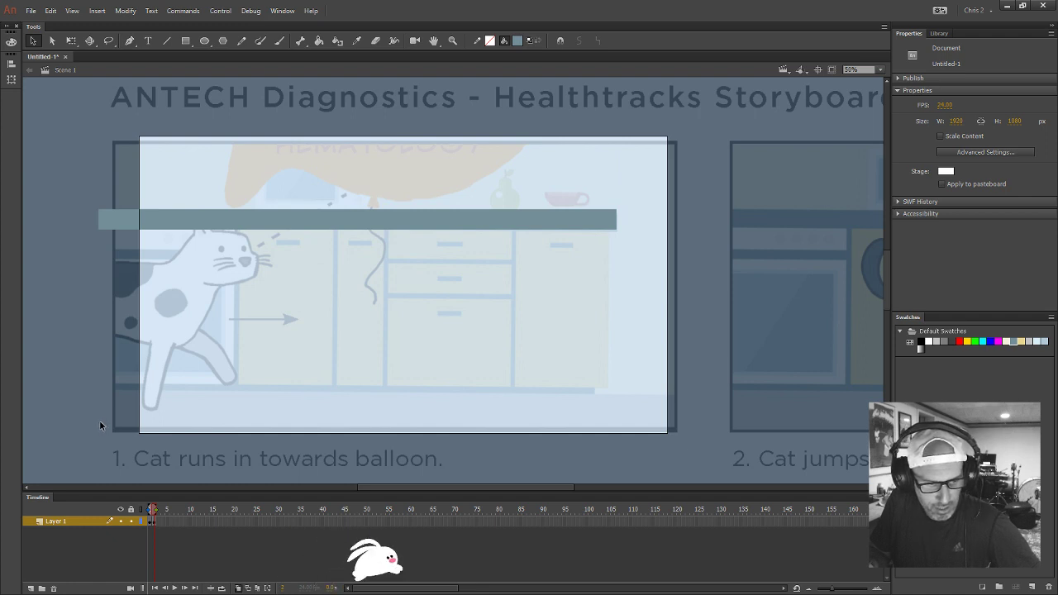
key(r)
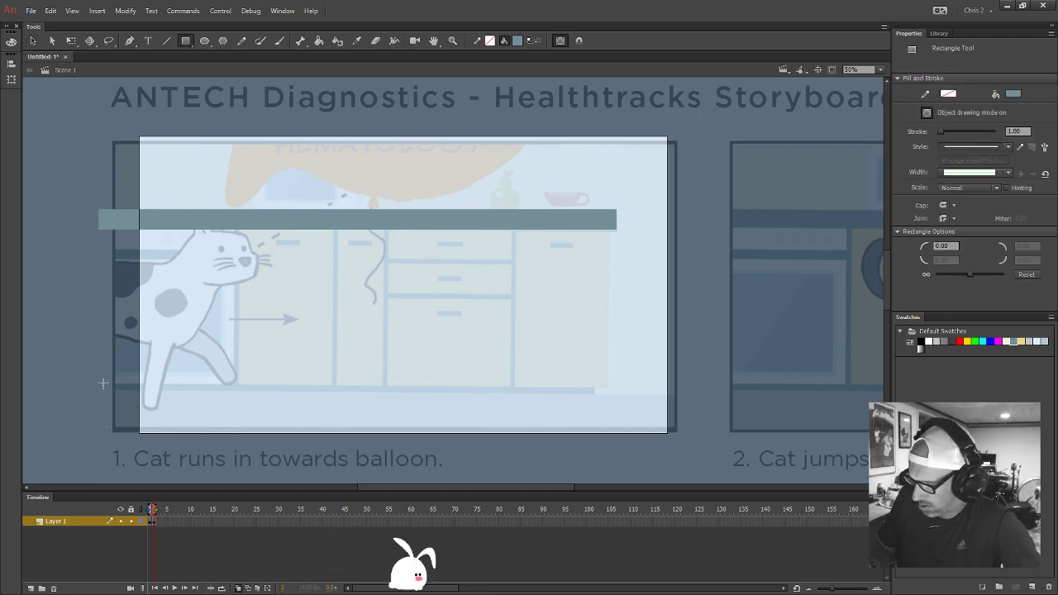
drag(102, 384, 595, 393)
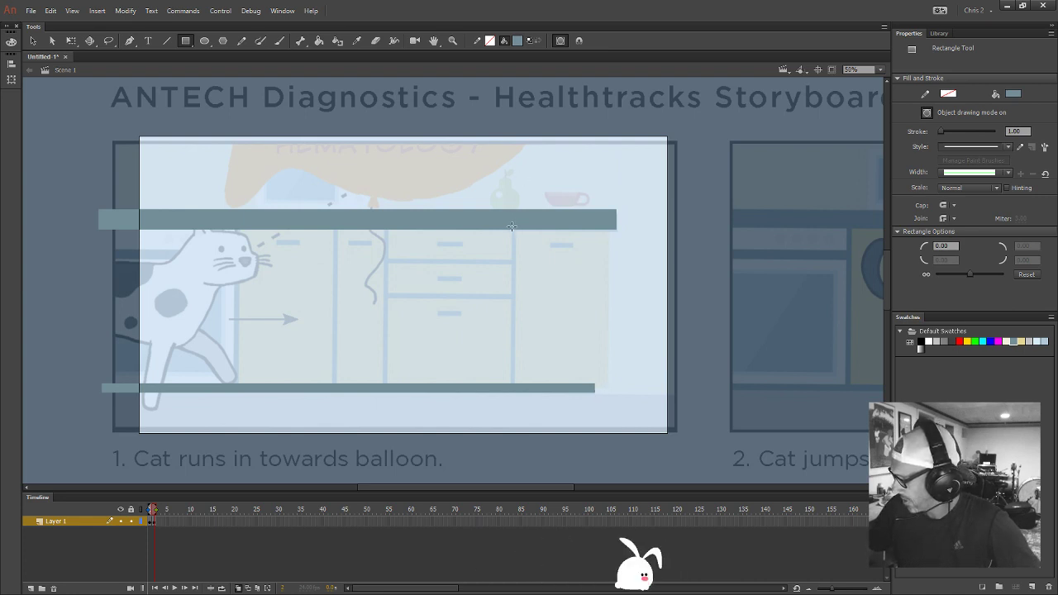
Draw a narrow vertical divider from the countertop to the base strip between the drawers and the rightmost cabinet, and select it
drag(511, 226, 518, 317)
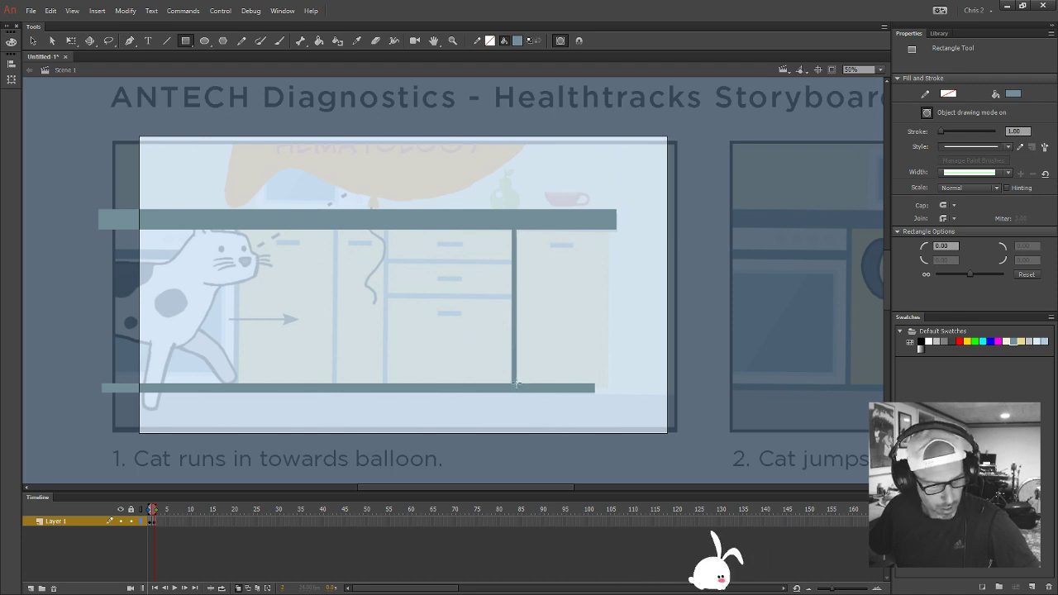
key(v)
click(514, 372)
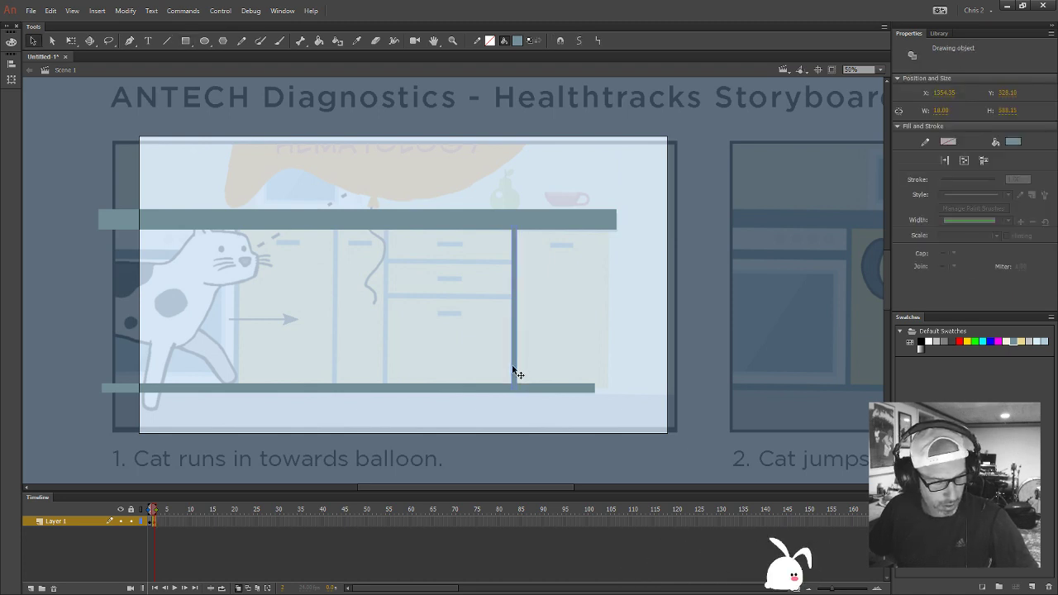
Copy the vertical divider onto the three remaining cabinet edges left of it, matching the storyboard's divisions
drag(515, 364, 436, 333)
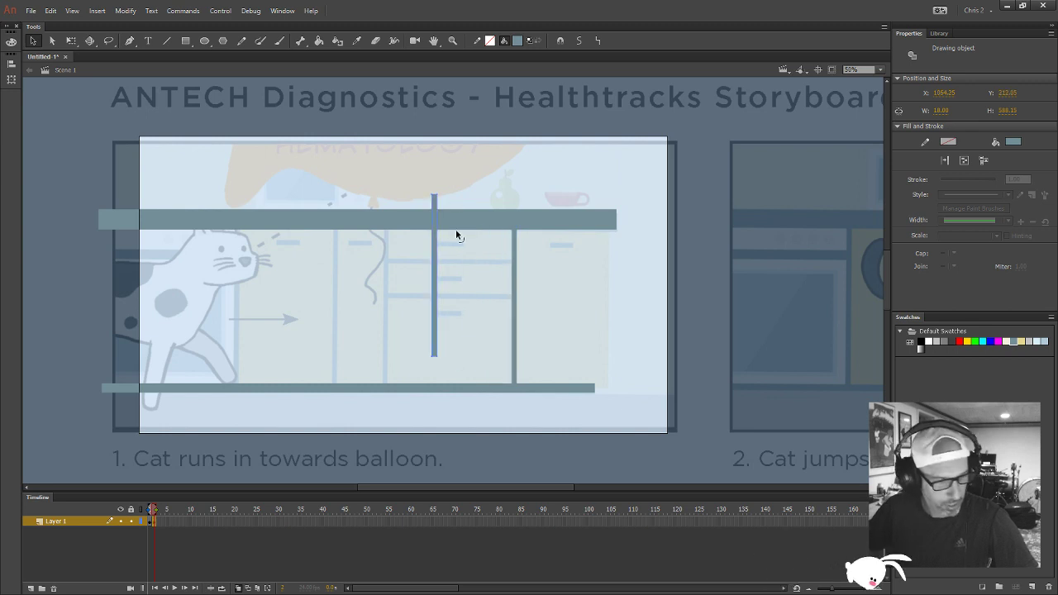
drag(437, 284, 234, 324)
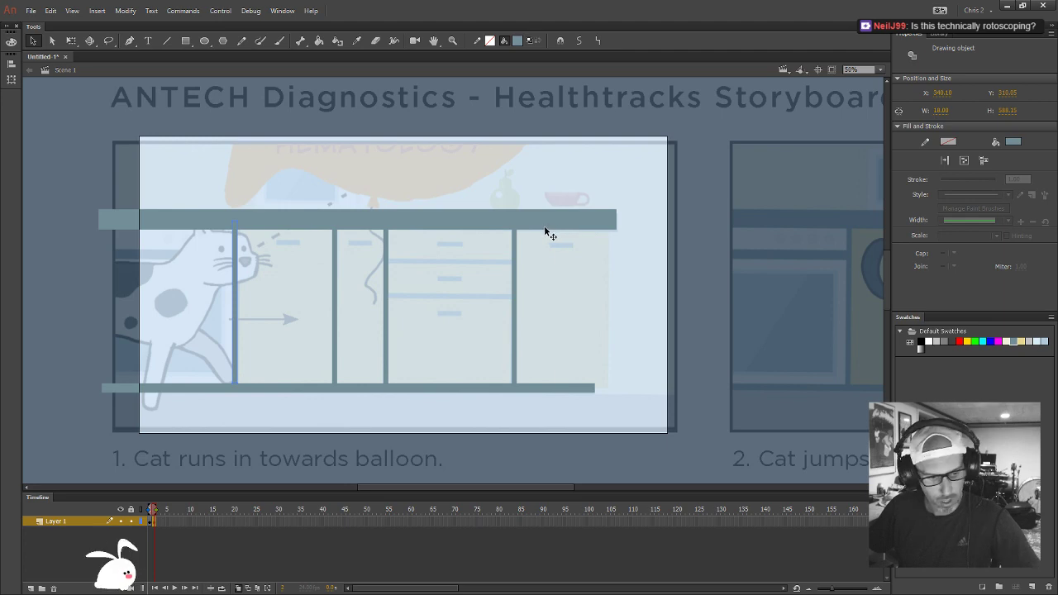
key(Escape)
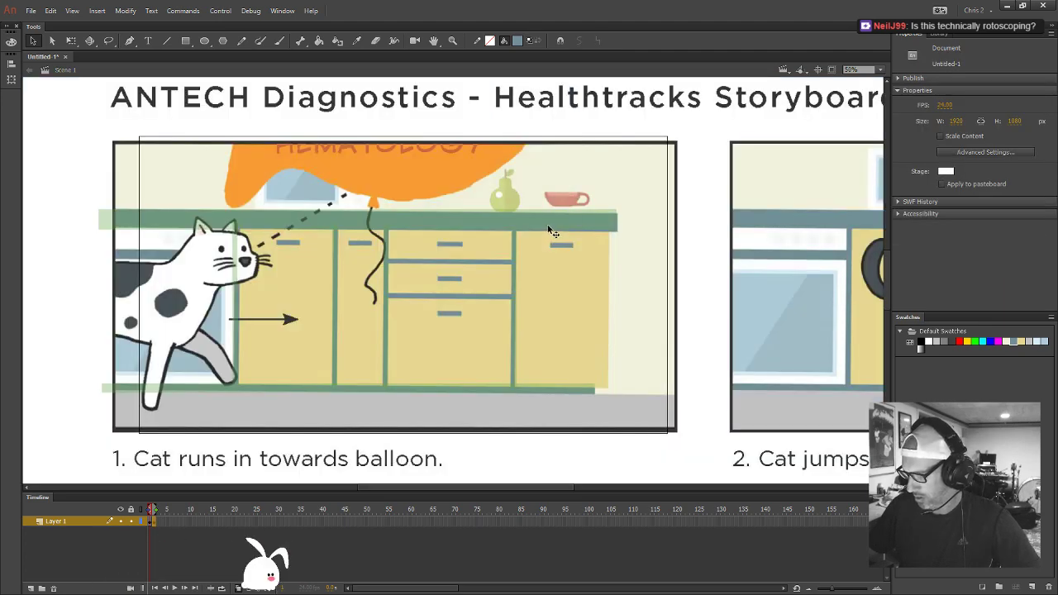
double_click(553, 231)
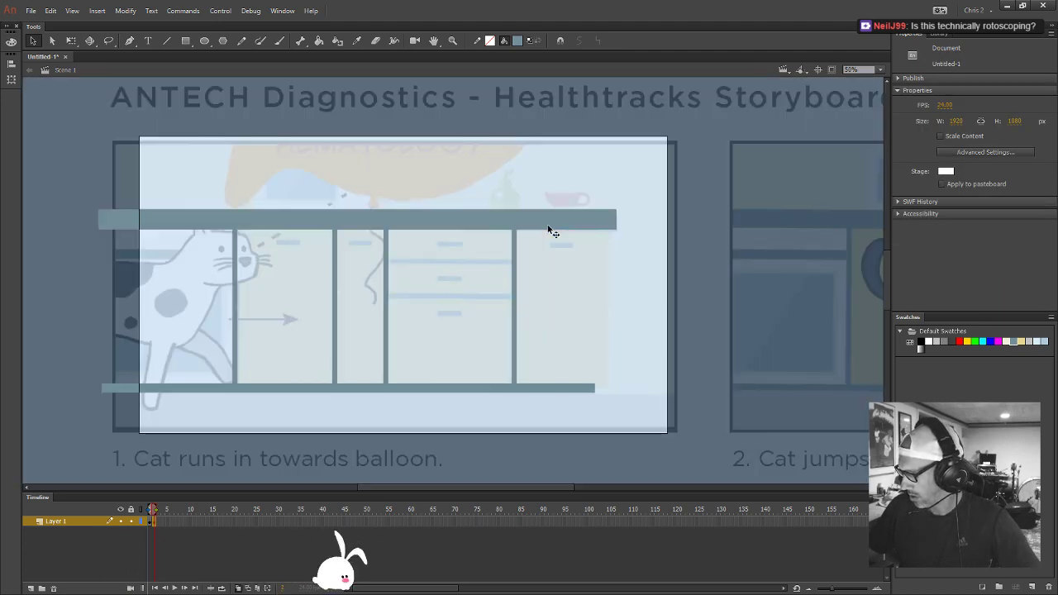
Duplicate the divider on the drawers' left side into the drawer area and rotate the copy 90 degrees to horizontal
click(386, 324)
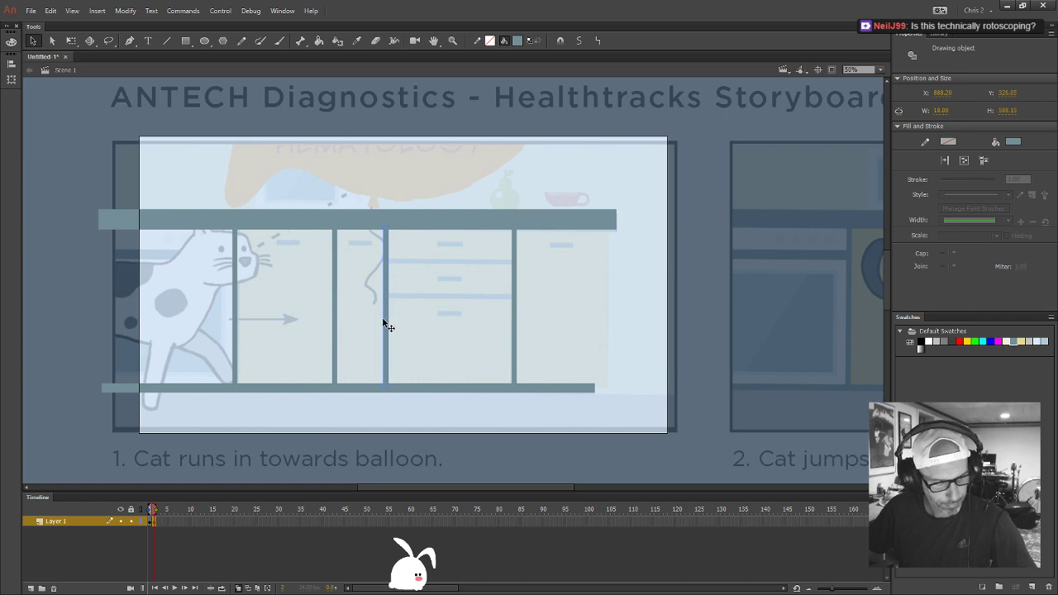
drag(382, 320, 453, 297)
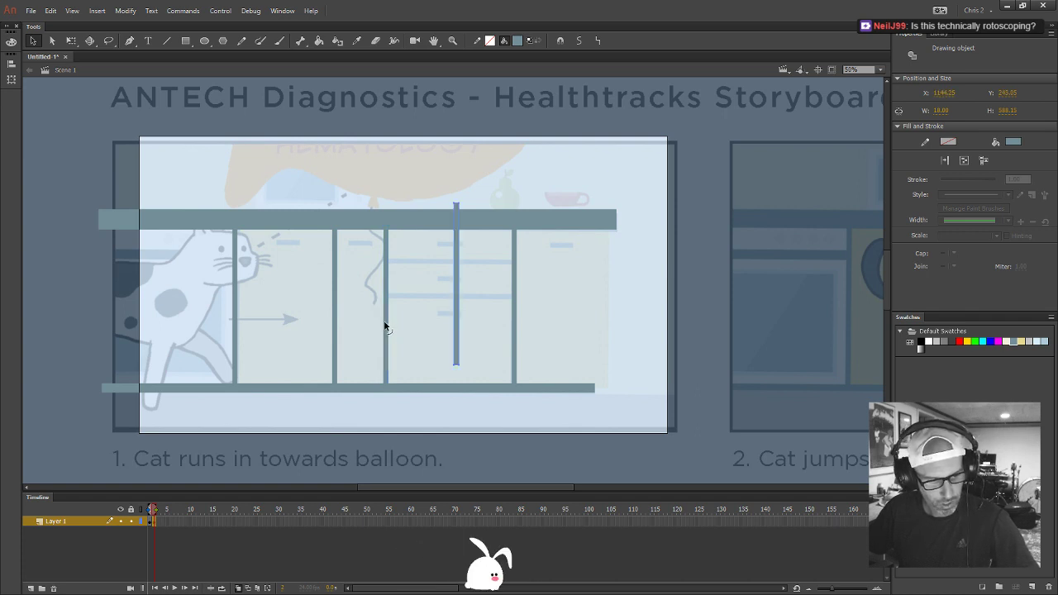
key(ctrl+t)
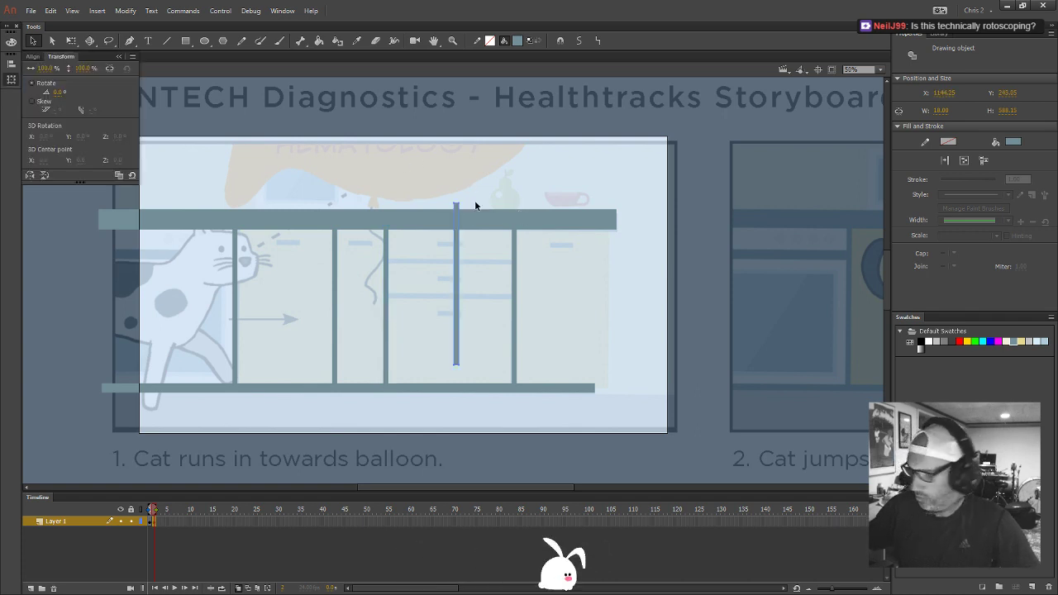
key(q)
drag(467, 206, 523, 287)
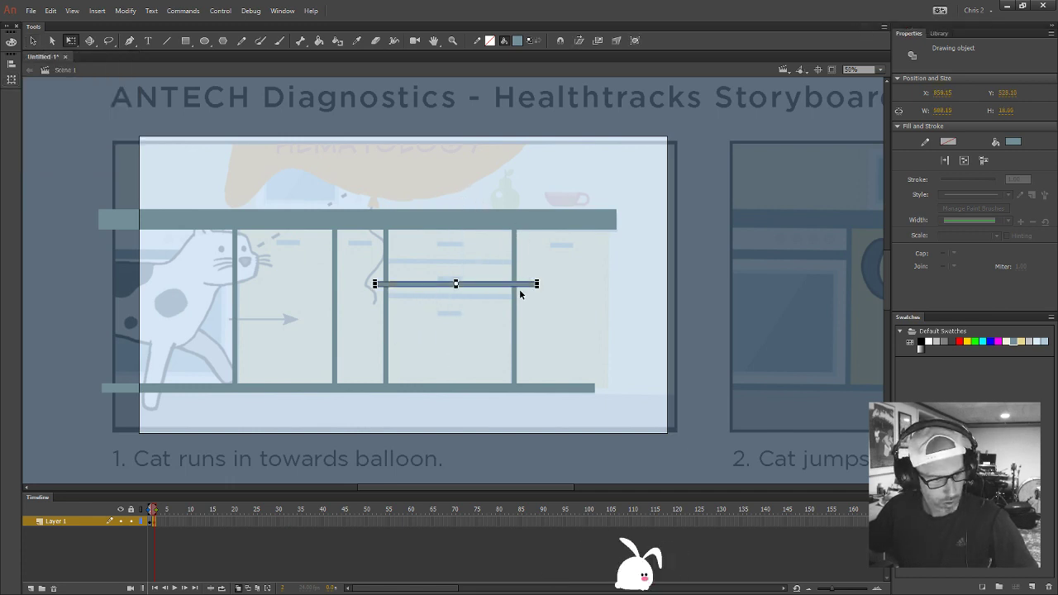
Align the horizontal bar with the storyboard's lower drawer line and shorten it to about 472 px, spanning the two dividers
key(v)
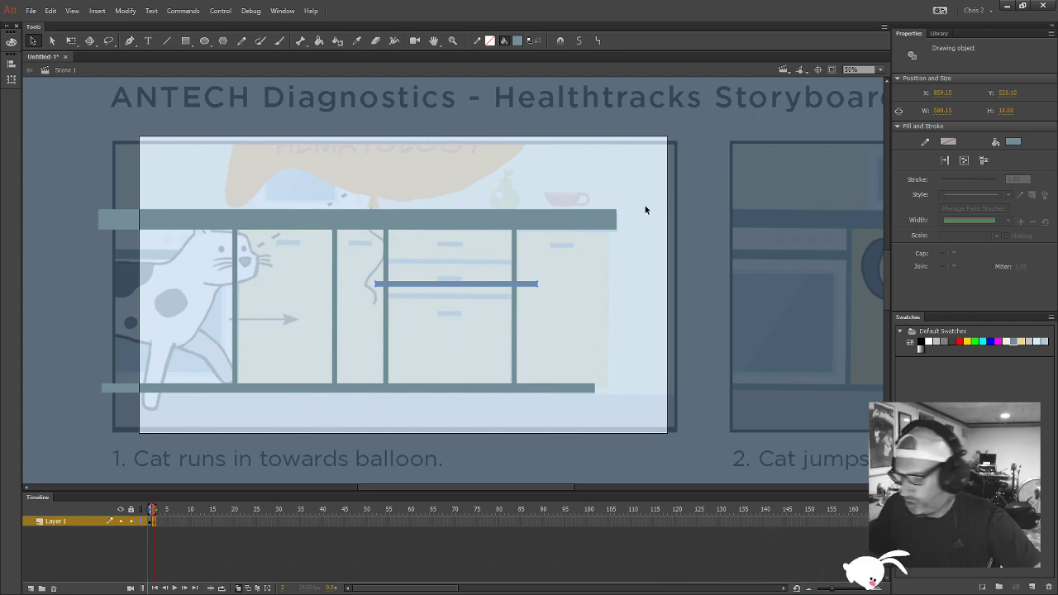
key(ctrl+equal)
key(q)
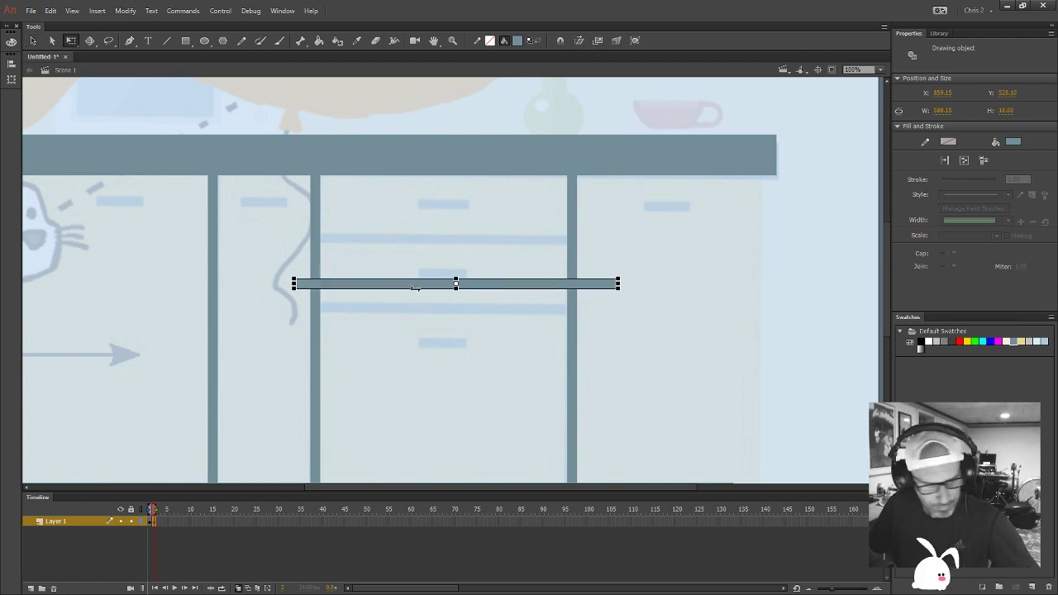
key(v)
drag(416, 287, 433, 306)
key(q)
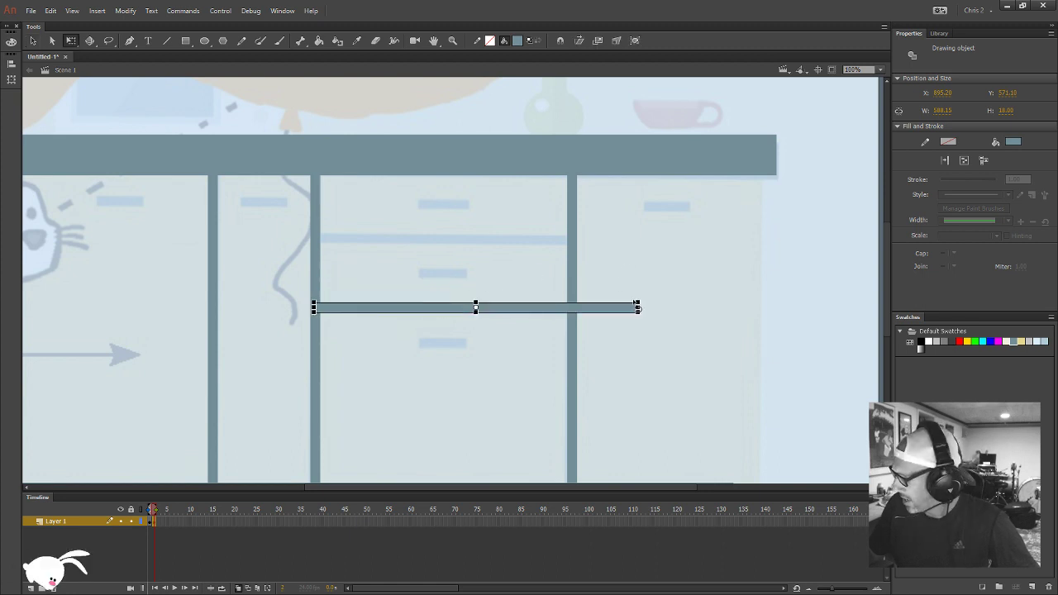
drag(636, 308, 574, 307)
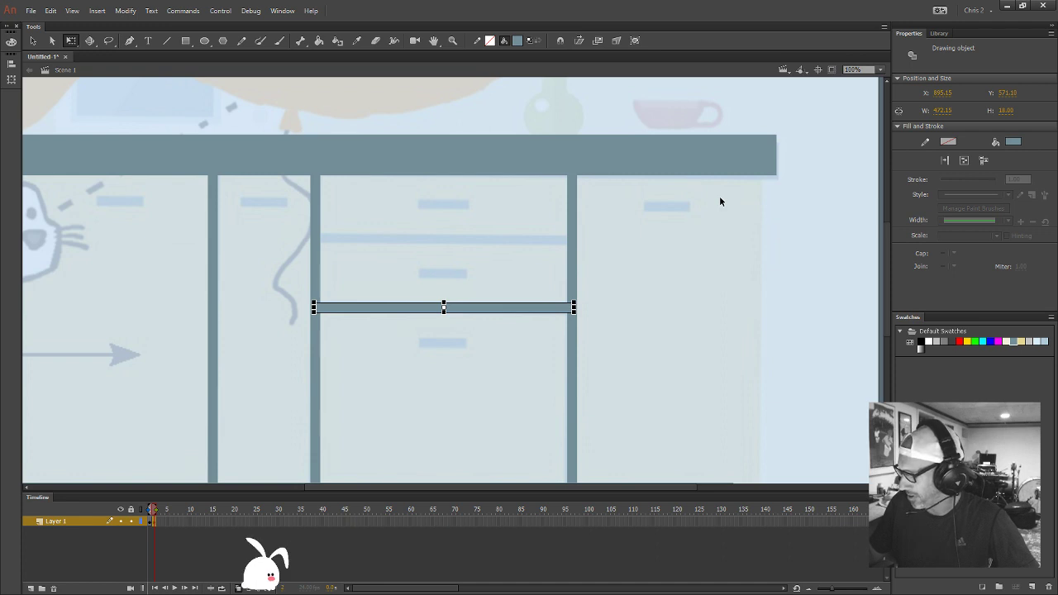
key(v)
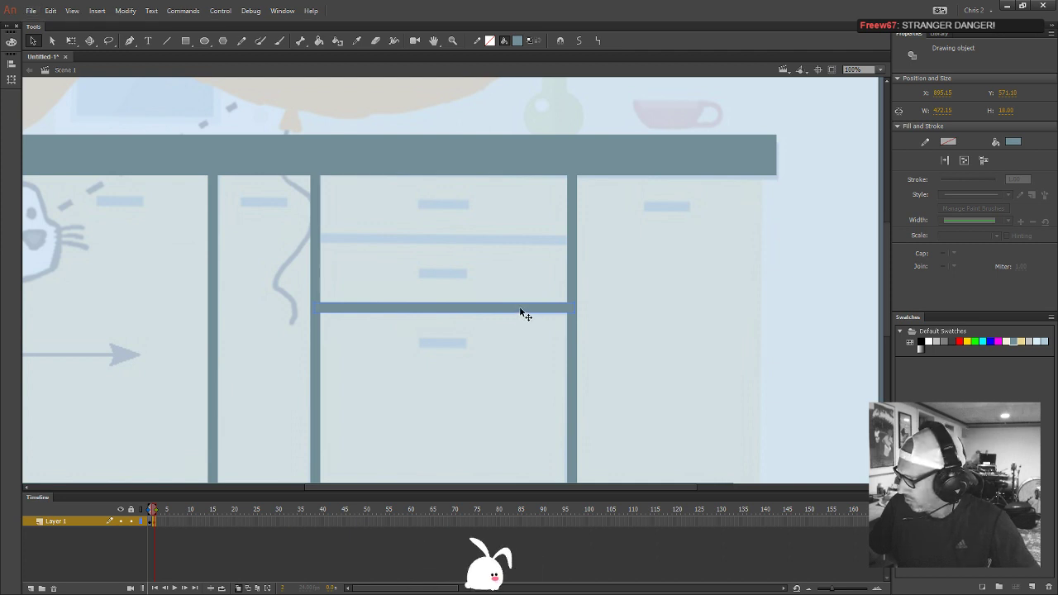
Copy the drawer bar straight up onto the upper drawer line and nudge the copy down 1 px
drag(520, 308, 521, 238)
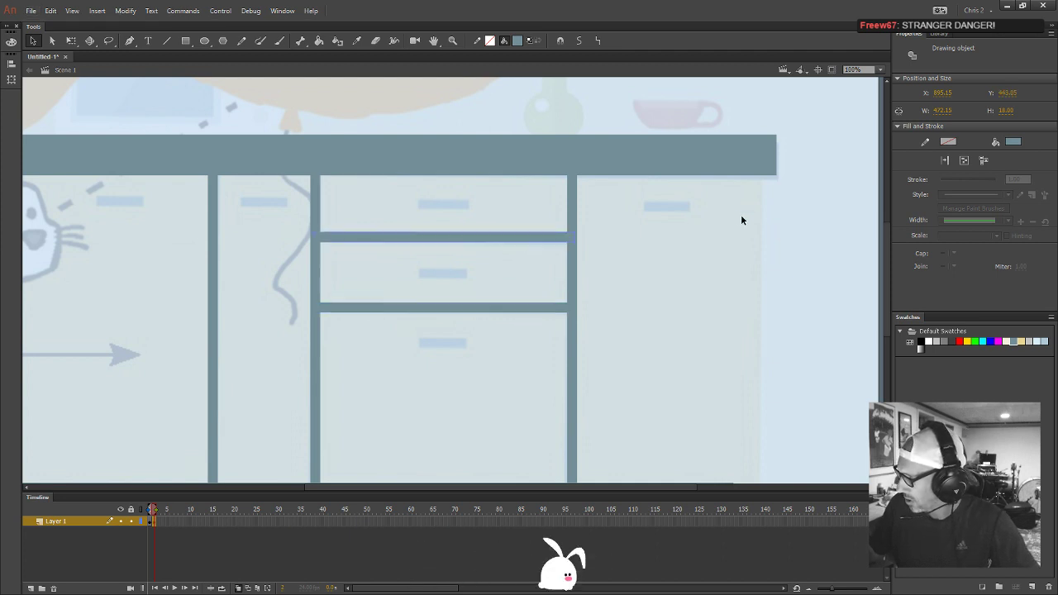
key(Down)
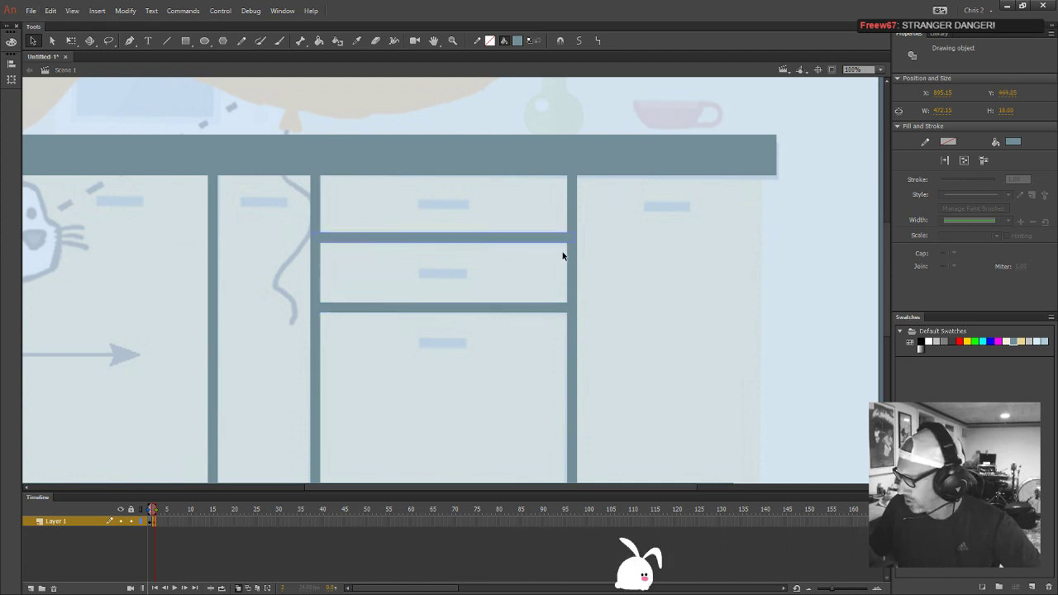
click(613, 291)
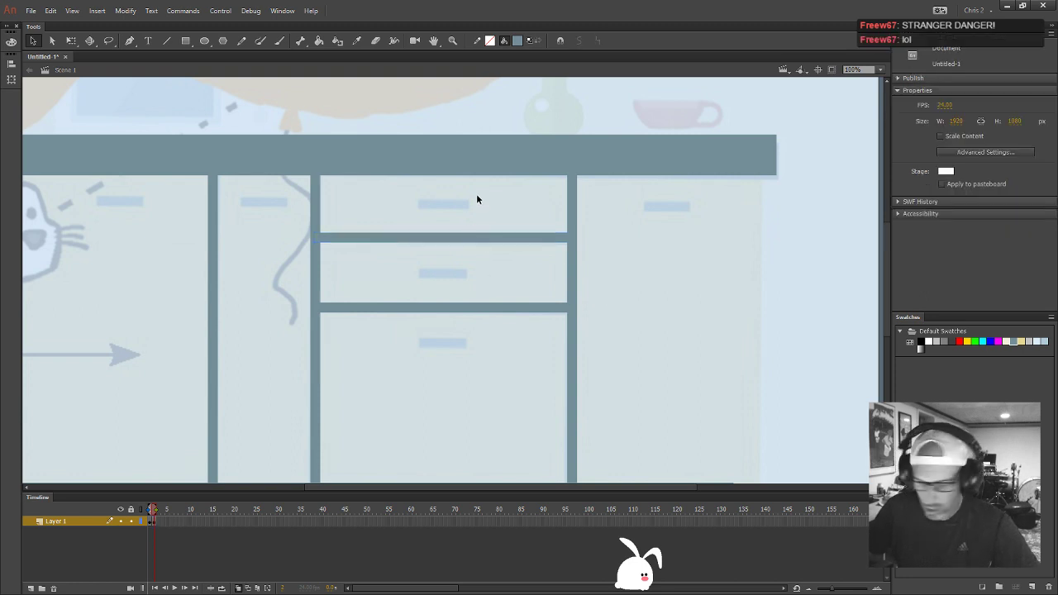
Copy the upper drawer bar onto the top drawer's handle and shrink the copy to about 88 by 14 px
click(497, 242)
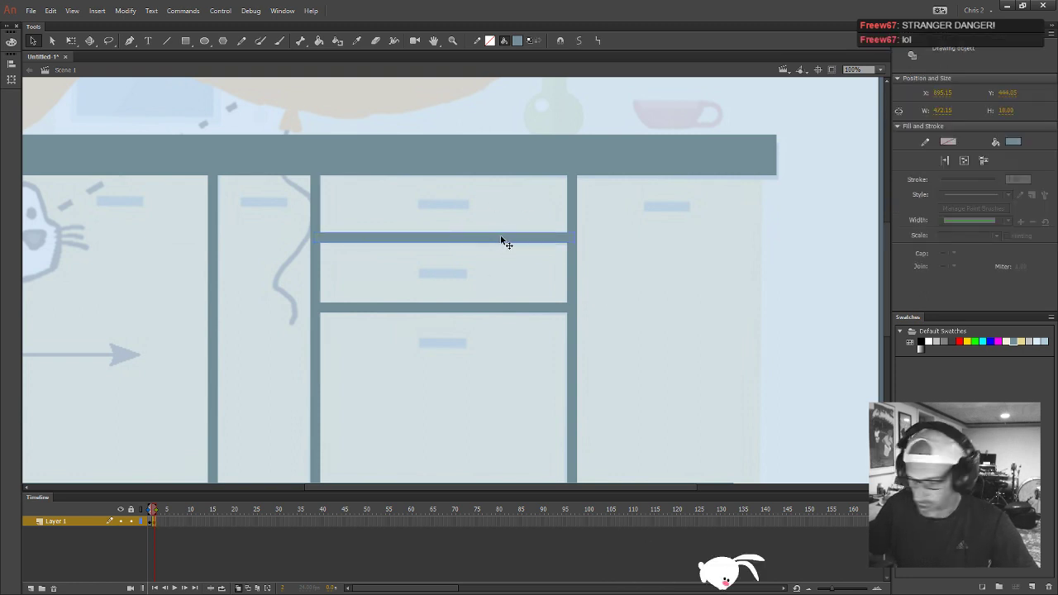
drag(496, 240, 495, 203)
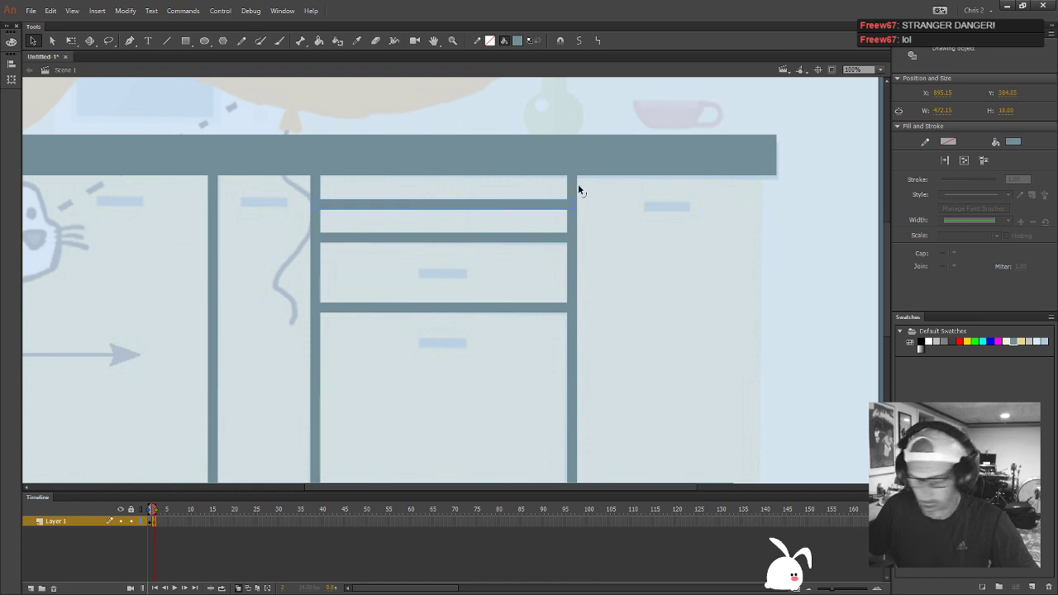
key(q)
drag(574, 205, 469, 206)
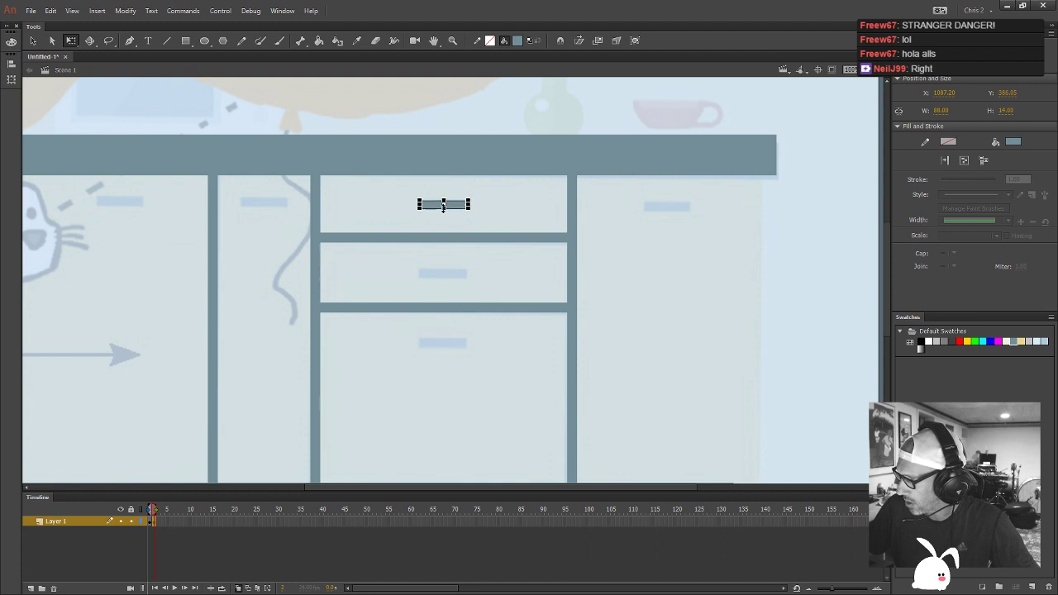
key(v)
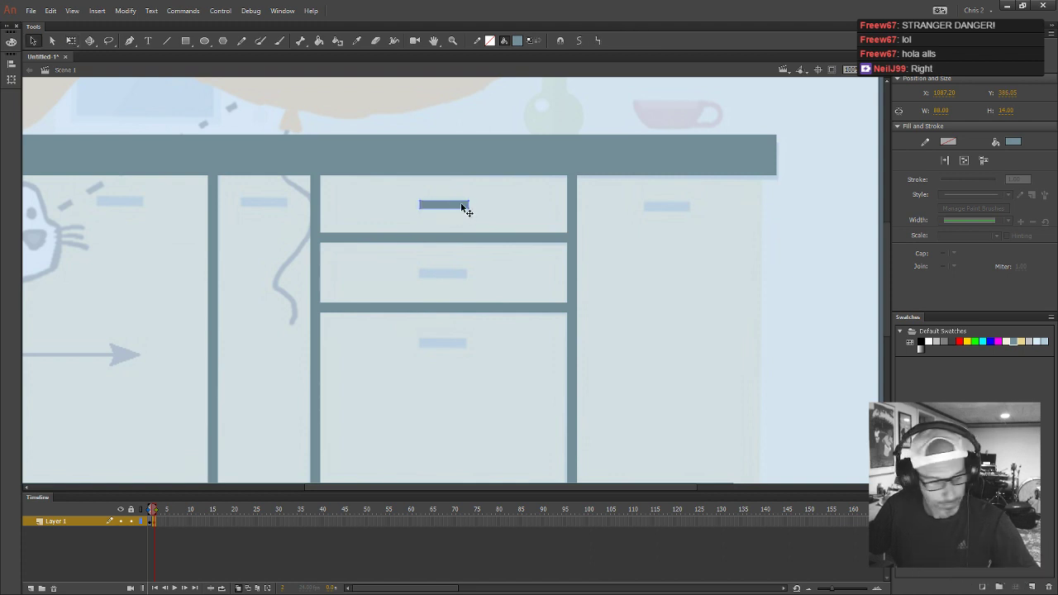
Copy the handle onto the two lower drawers, the two cabinet doors to their left and the rightmost door
drag(462, 204, 458, 341)
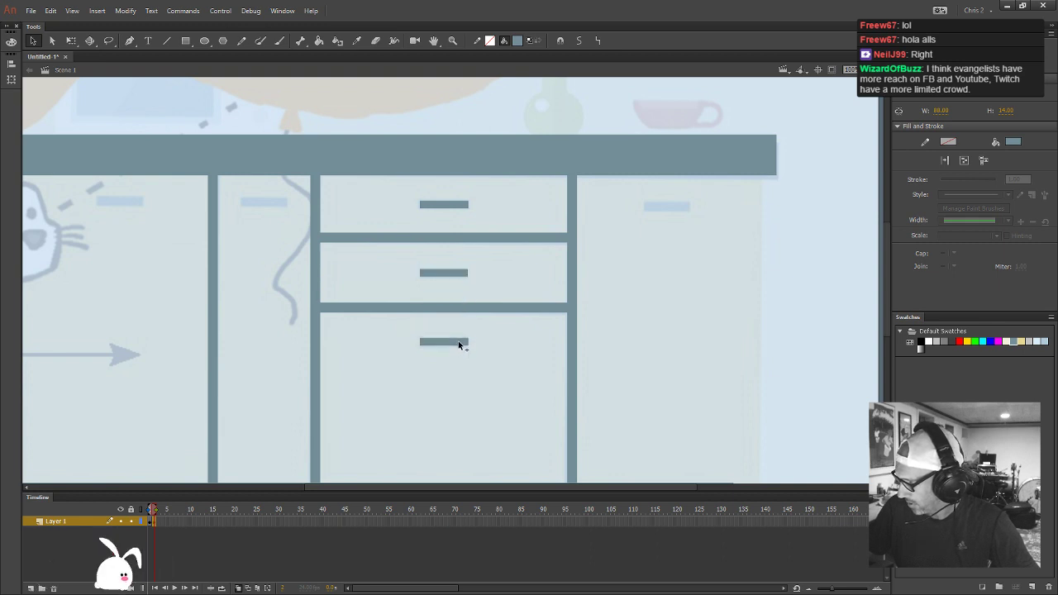
click(457, 207)
drag(461, 210, 433, 209)
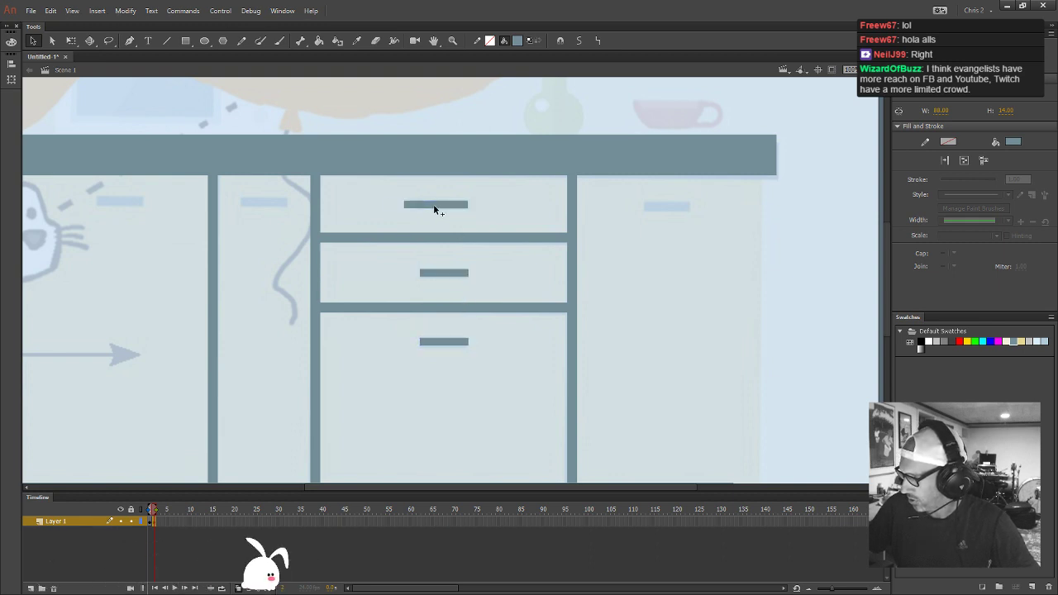
drag(281, 208, 137, 207)
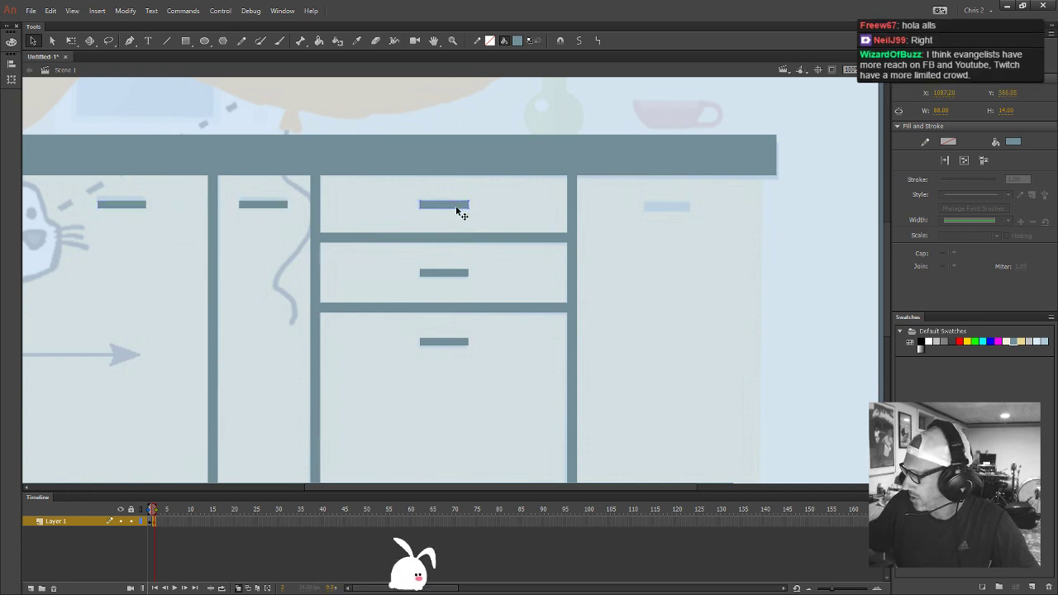
drag(496, 208, 676, 214)
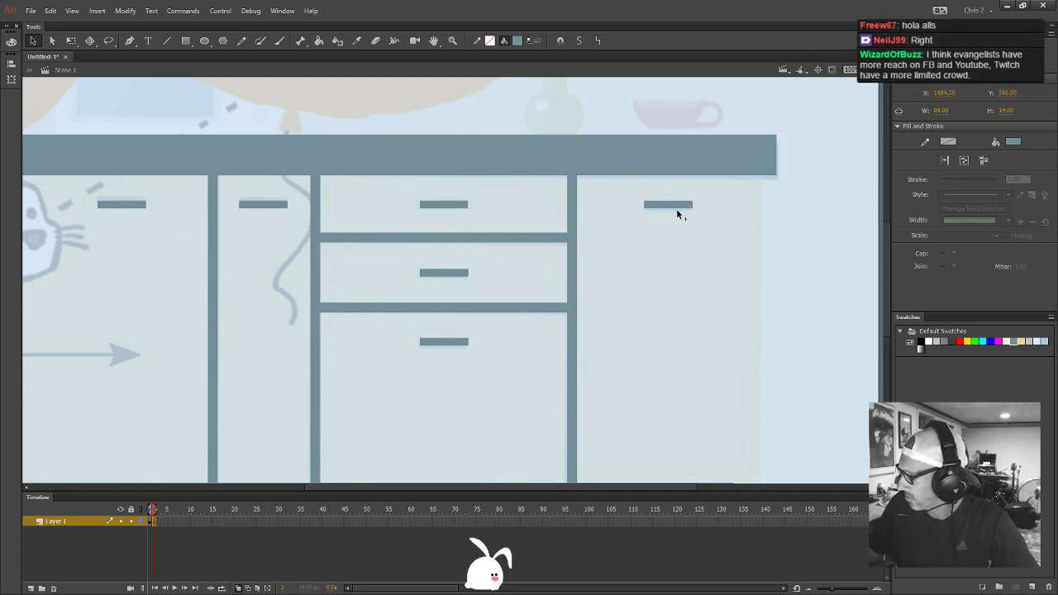
Draw a rectangle about 1354 by 596 px over the whole cabinet area on frame 2 with the storyboard's cabinet-yellow fill
key(ctrl+minus)
key(ctrl+minus)
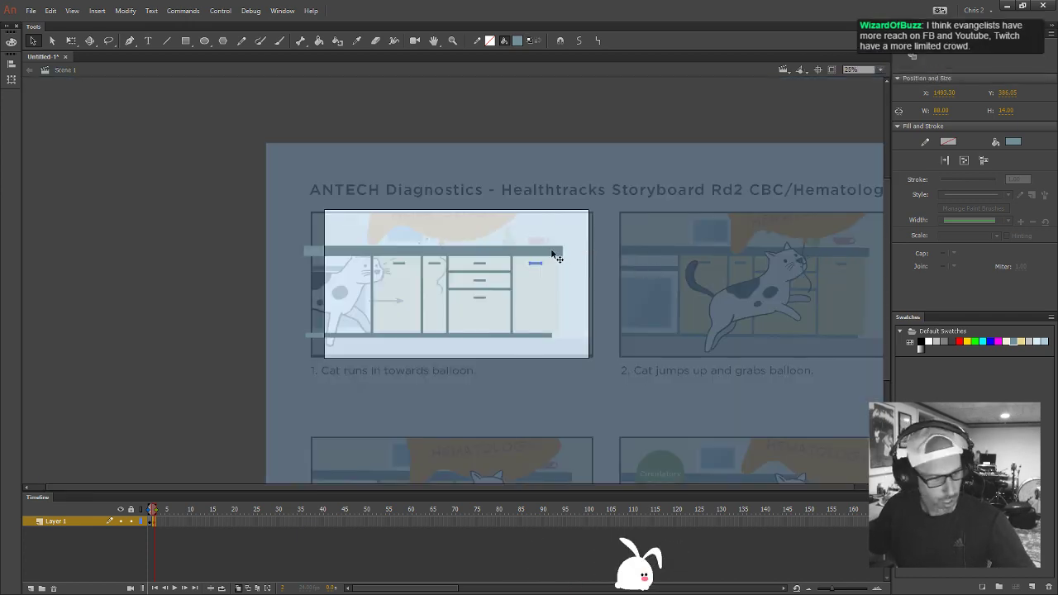
key(z)
click(500, 261)
drag(557, 339, 582, 297)
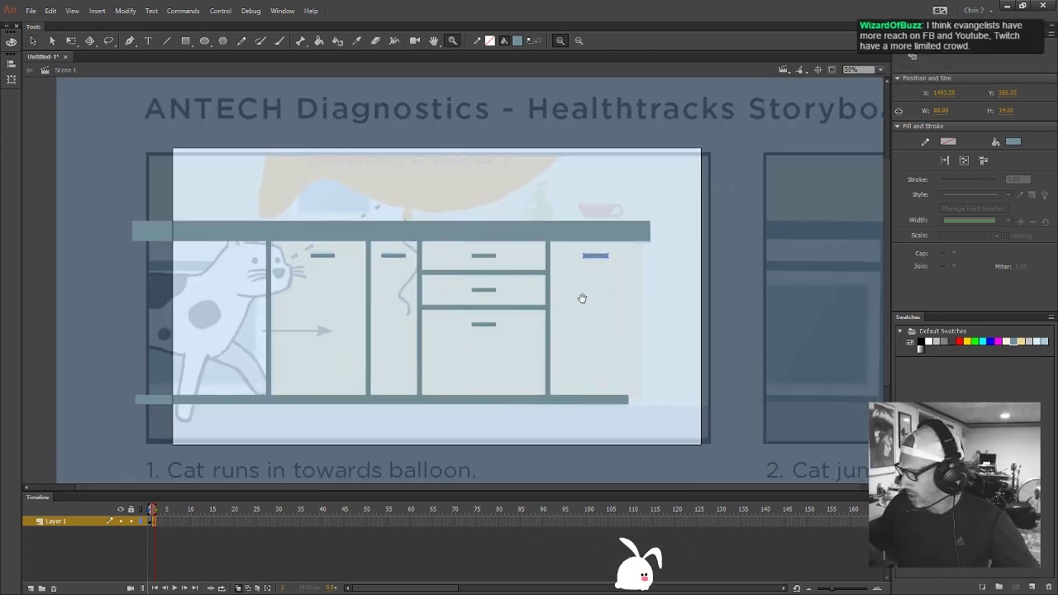
key(v)
key(Escape)
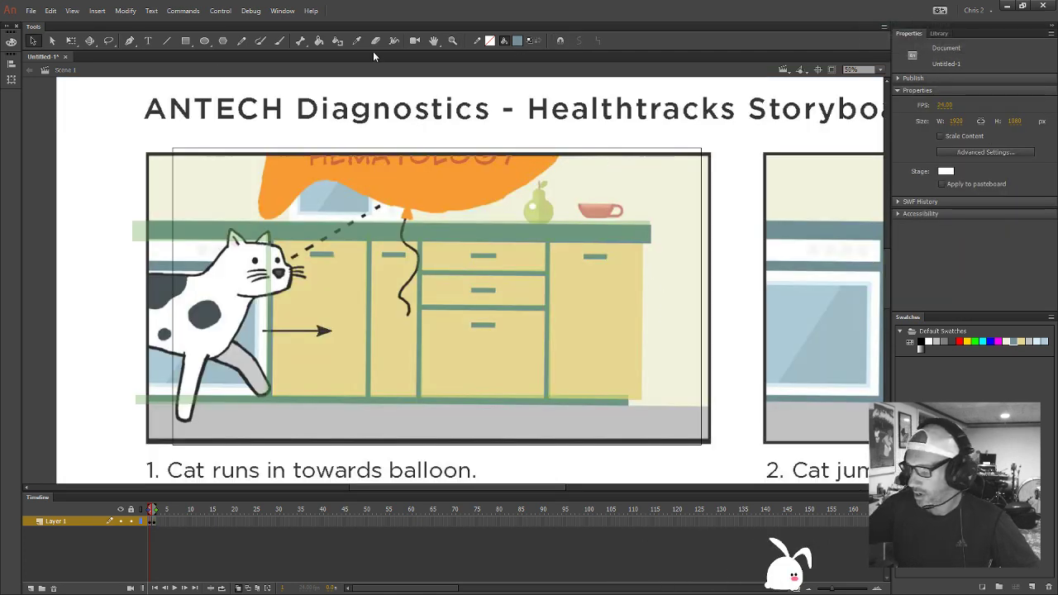
click(185, 41)
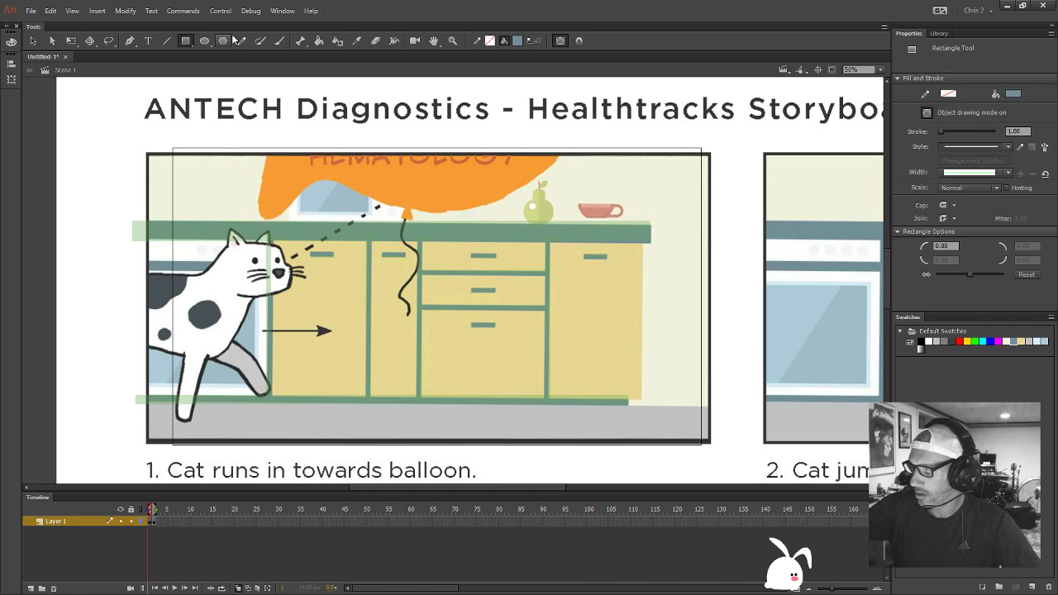
click(517, 41)
click(652, 77)
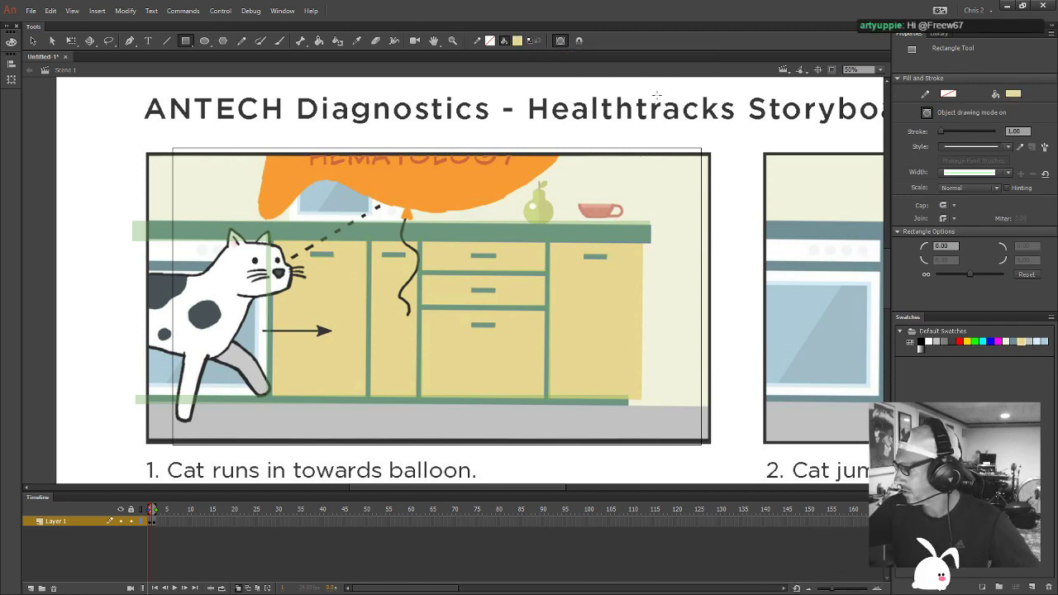
key(period)
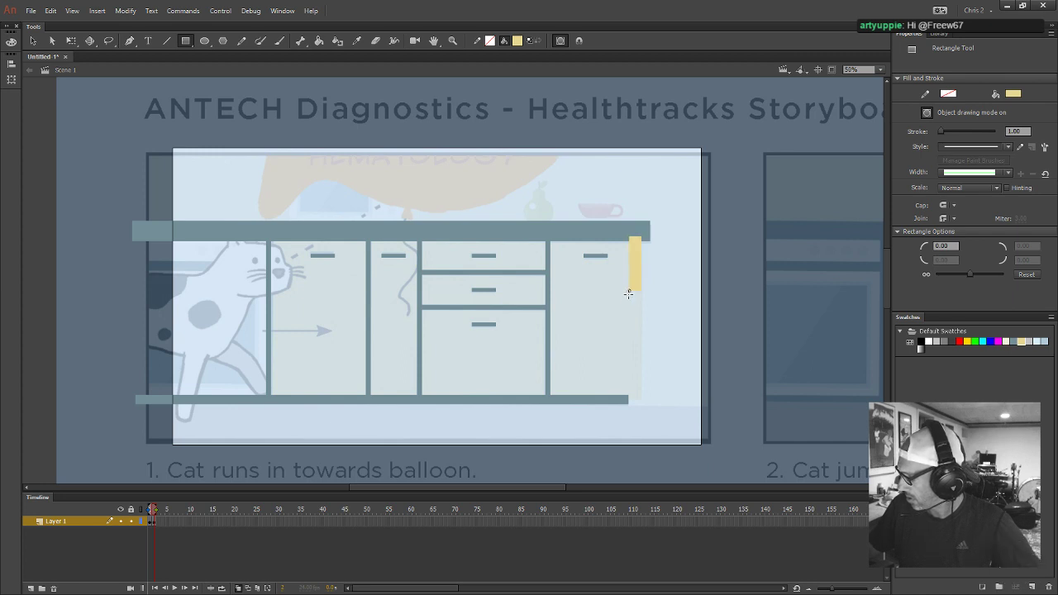
drag(628, 293, 267, 400)
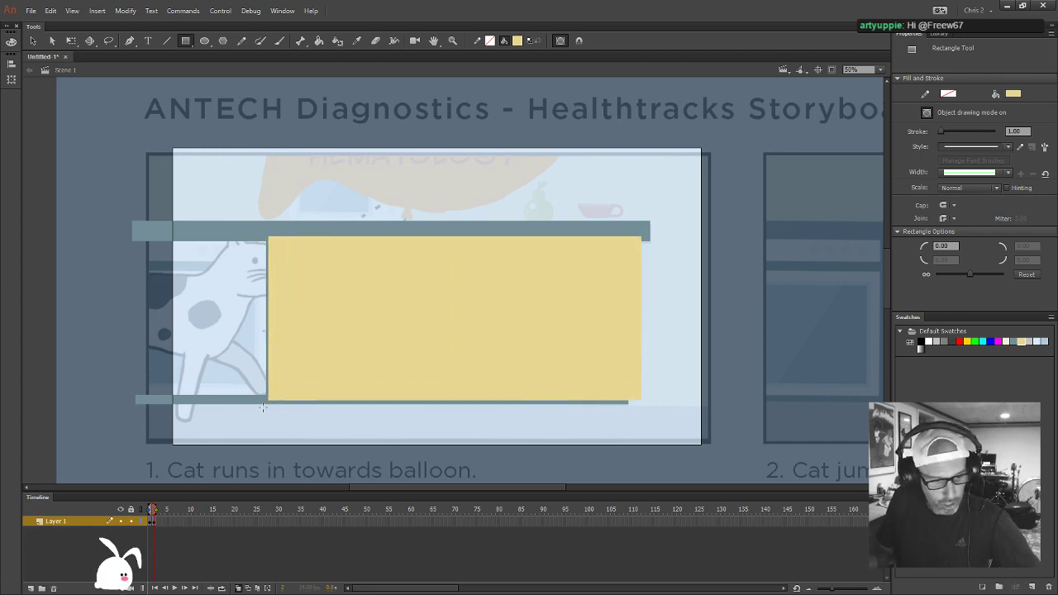
Send the yellow cabinet rectangle backward until it sits behind the countertop, base bar, dividers, drawer bars and all handles
key(v)
click(597, 355)
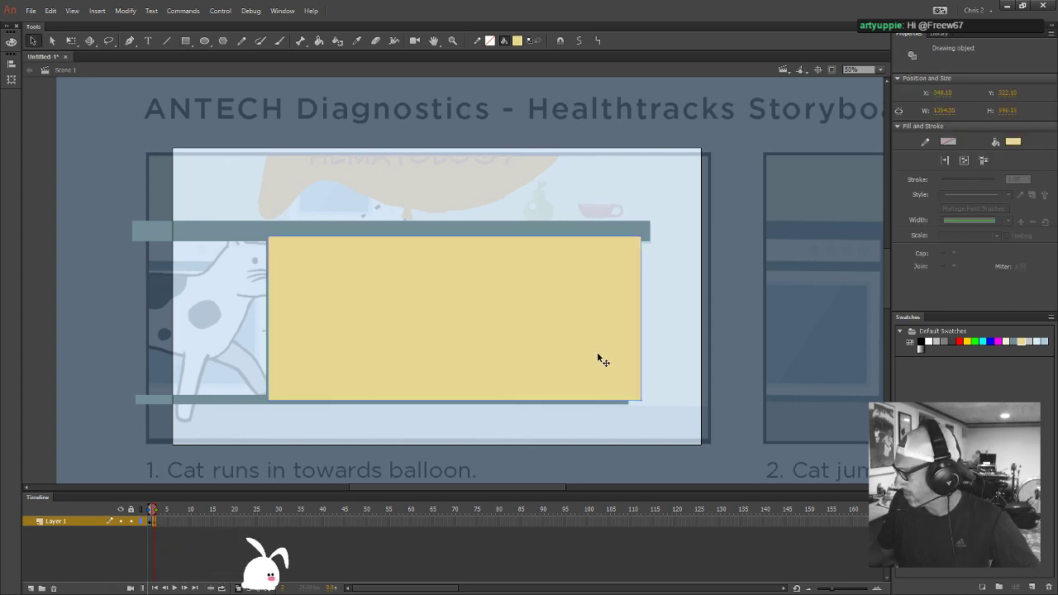
drag(591, 338, 560, 418)
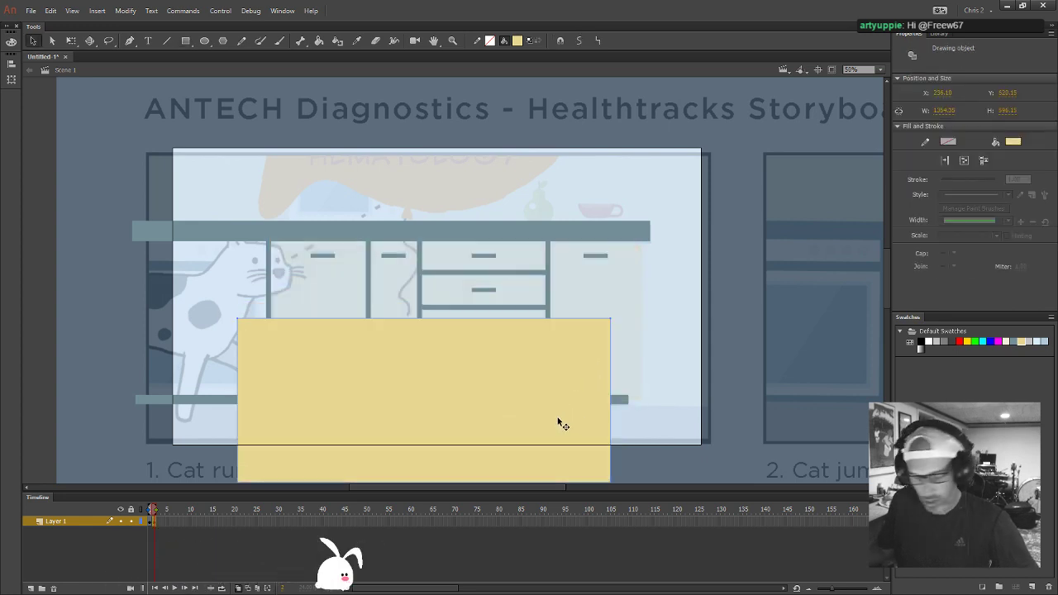
key(ctrl+z)
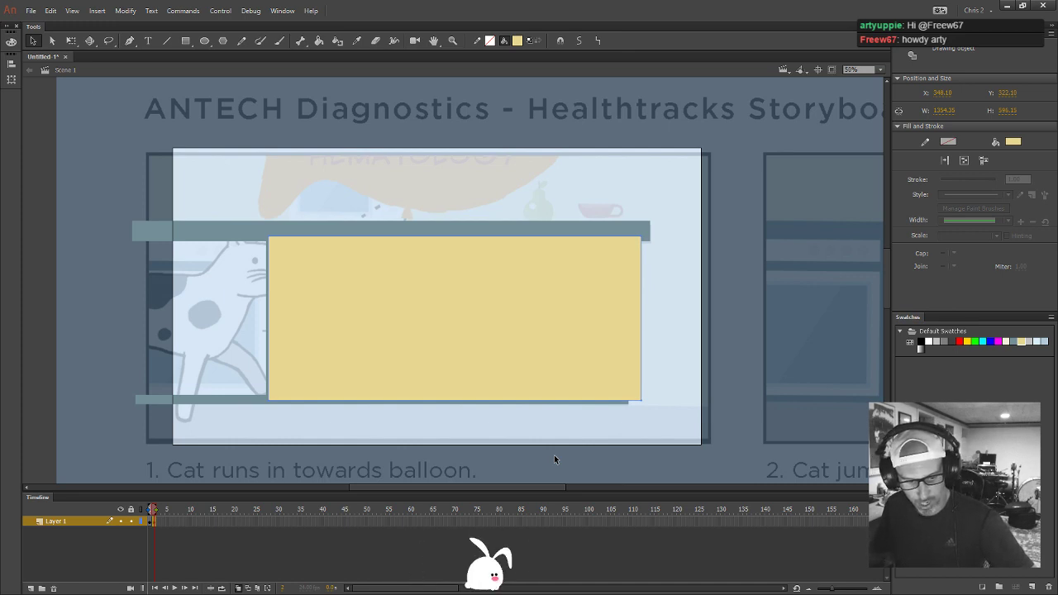
key(ctrl+Down)
key(ctrl+Down)
key(ctrl+Down)
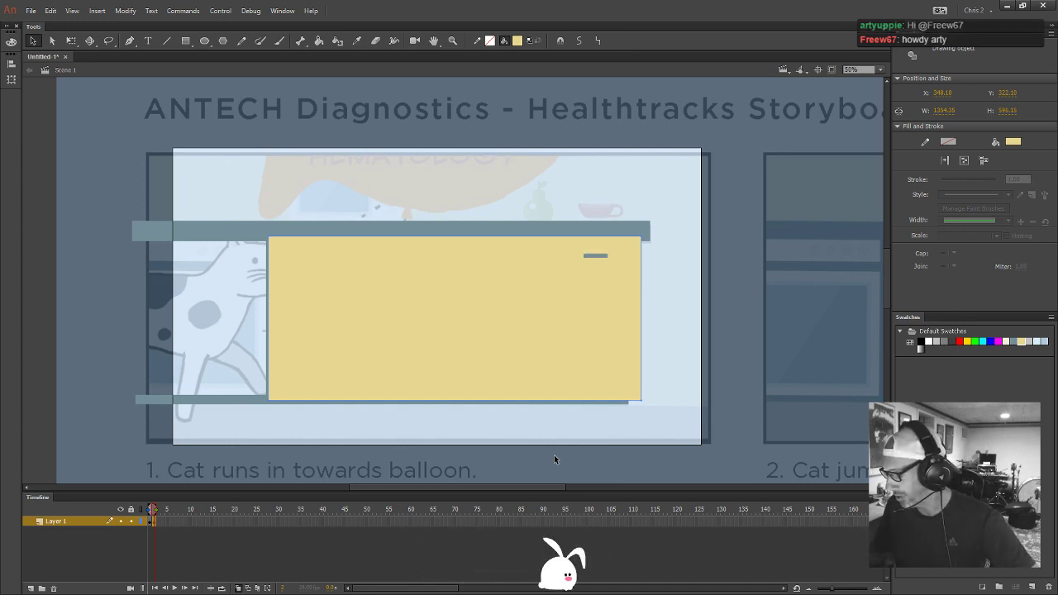
key(ctrl+Down)
key(ctrl+Down)
key(ctrl+Down)
key(ctrl+Down)
key(ctrl+Down)
key(ctrl+Down)
key(ctrl+Down)
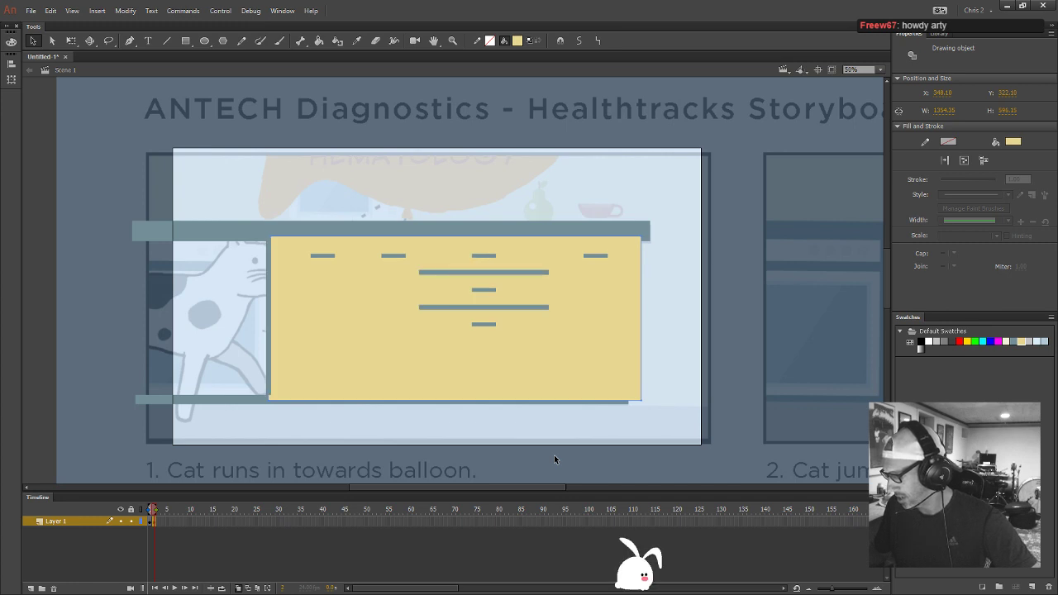
key(ctrl+Down)
key(ctrl+Down)
key(ctrl+Down)
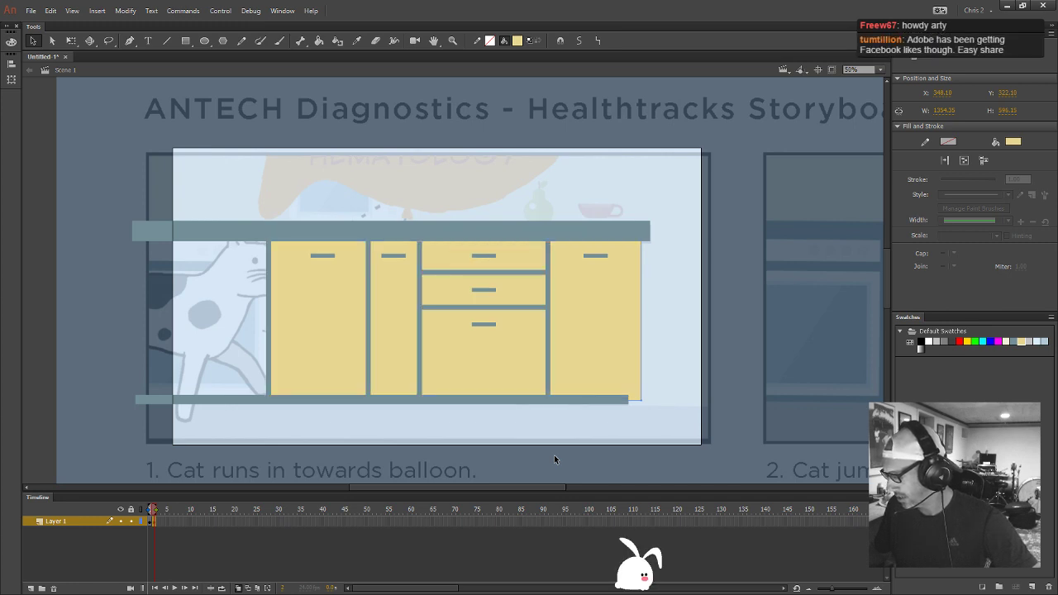
click(673, 330)
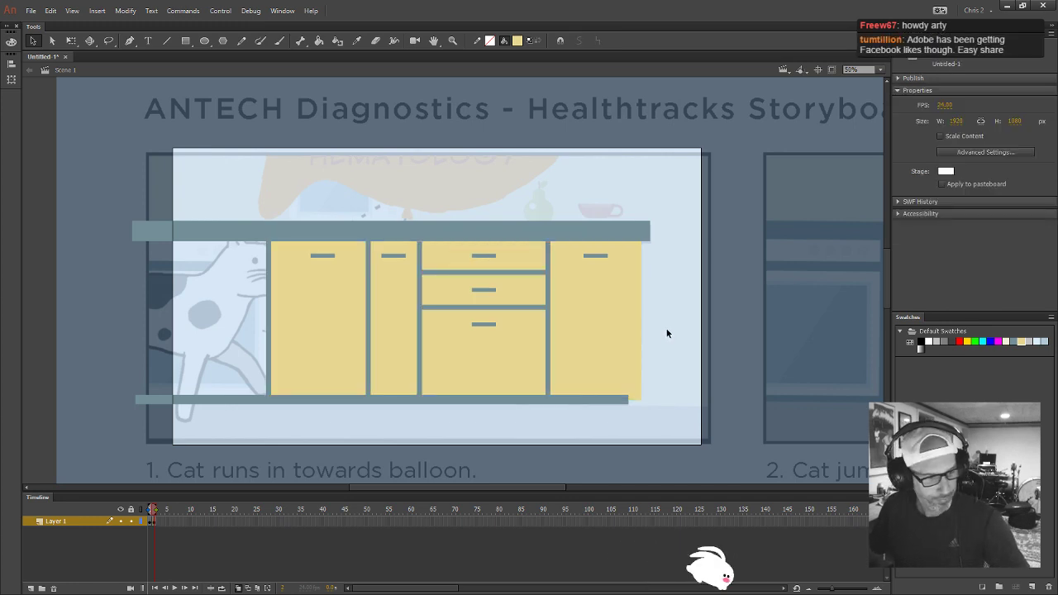
Start saving the document and go to the Projects > Crier Communications folder as the save location
key(ctrl+s)
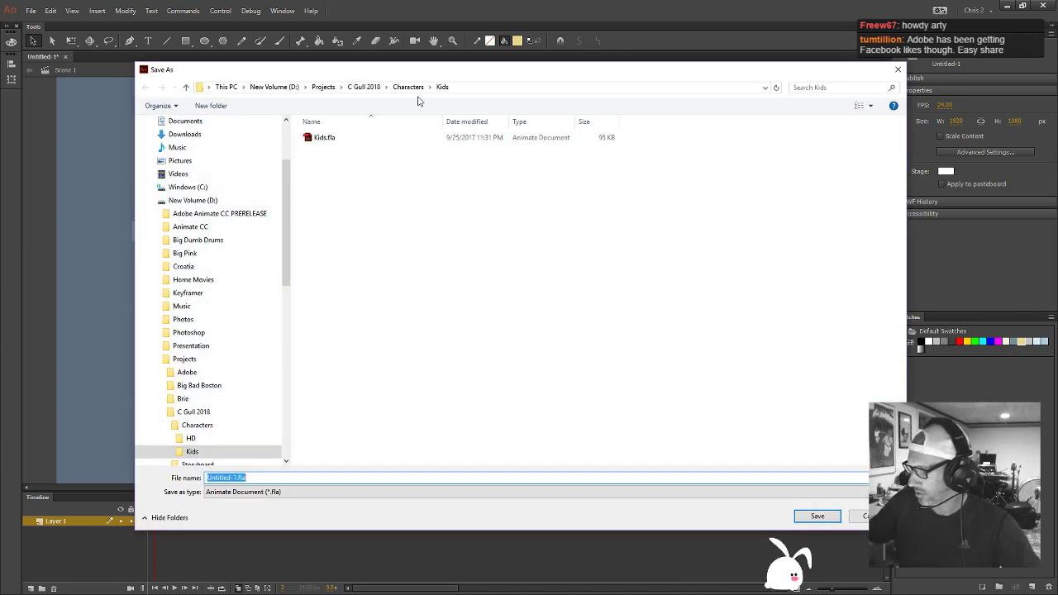
click(322, 88)
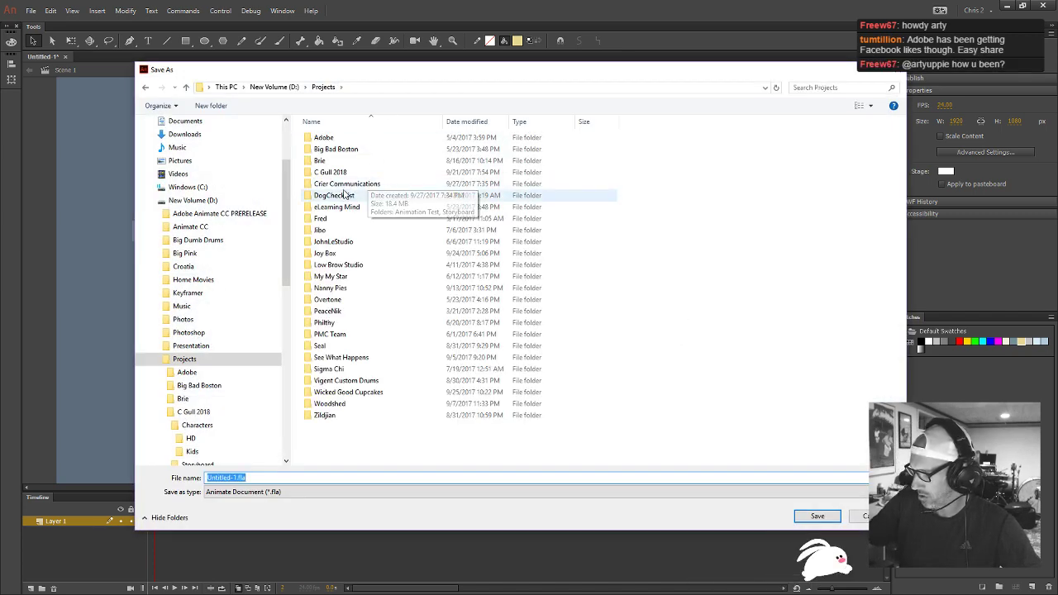
double_click(339, 186)
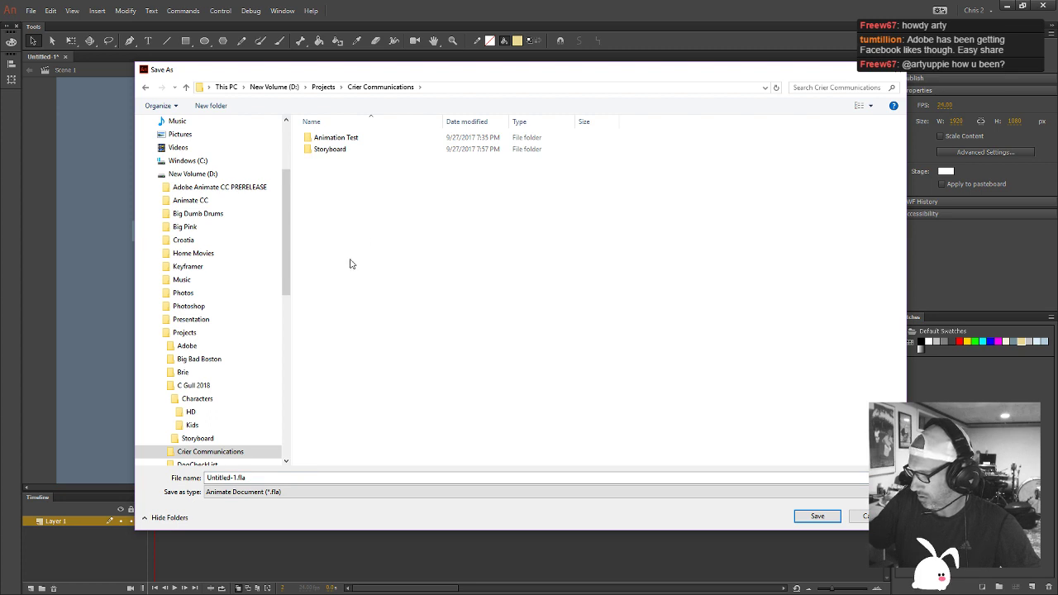
Create a new folder named Backgrounds inside Crier Communications and open it
right_click(413, 351)
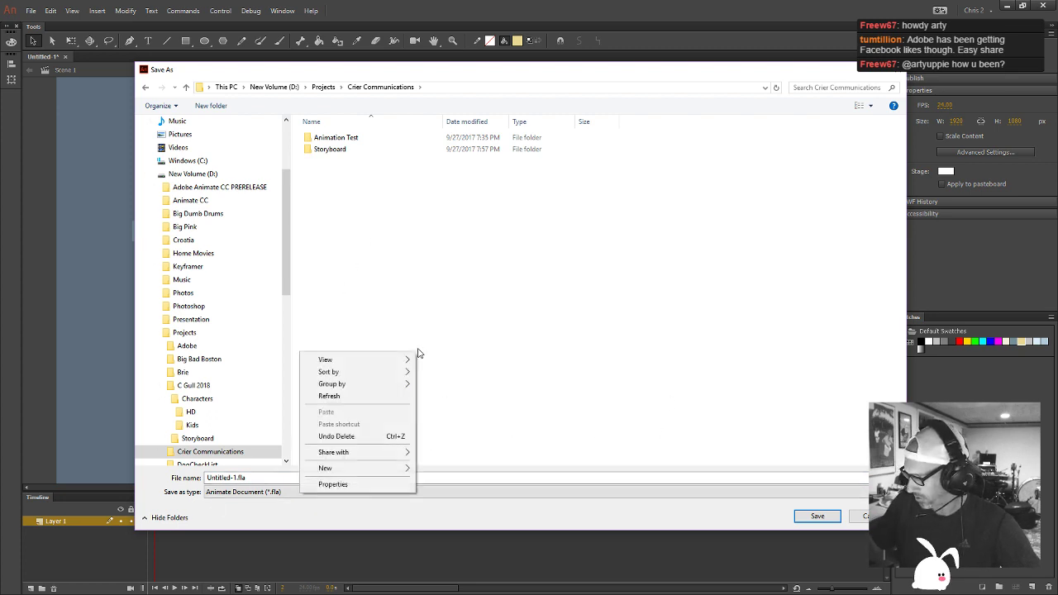
mouse_move(408, 478)
click(233, 470)
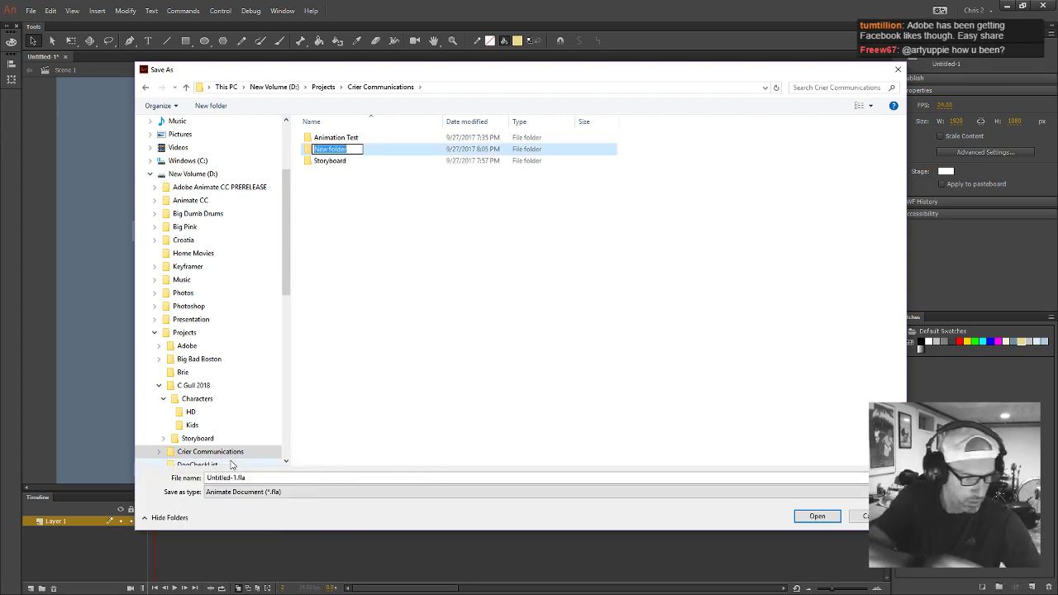
text(Backg)
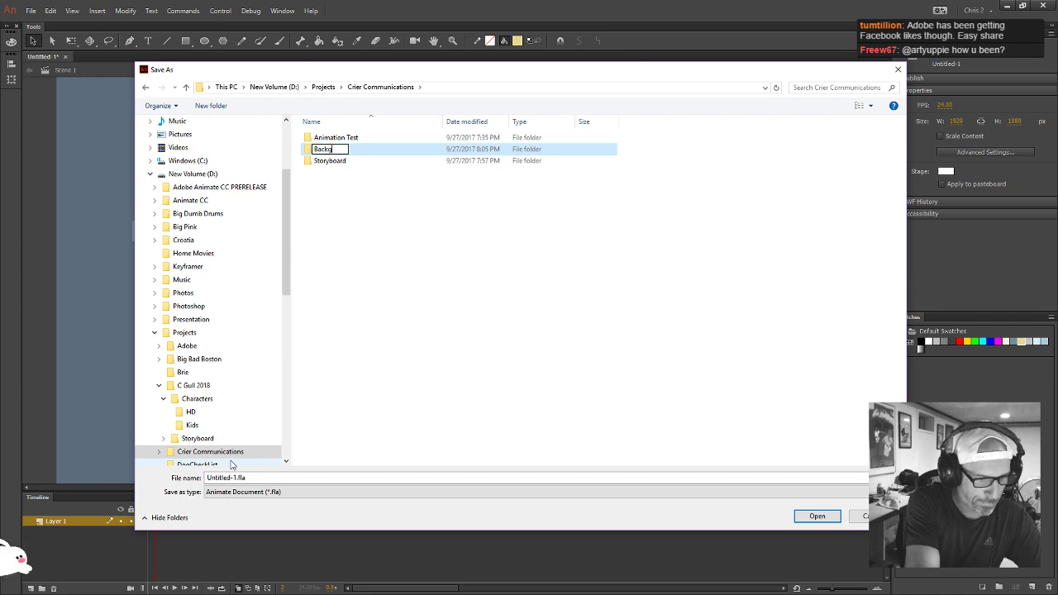
text(roujnds)
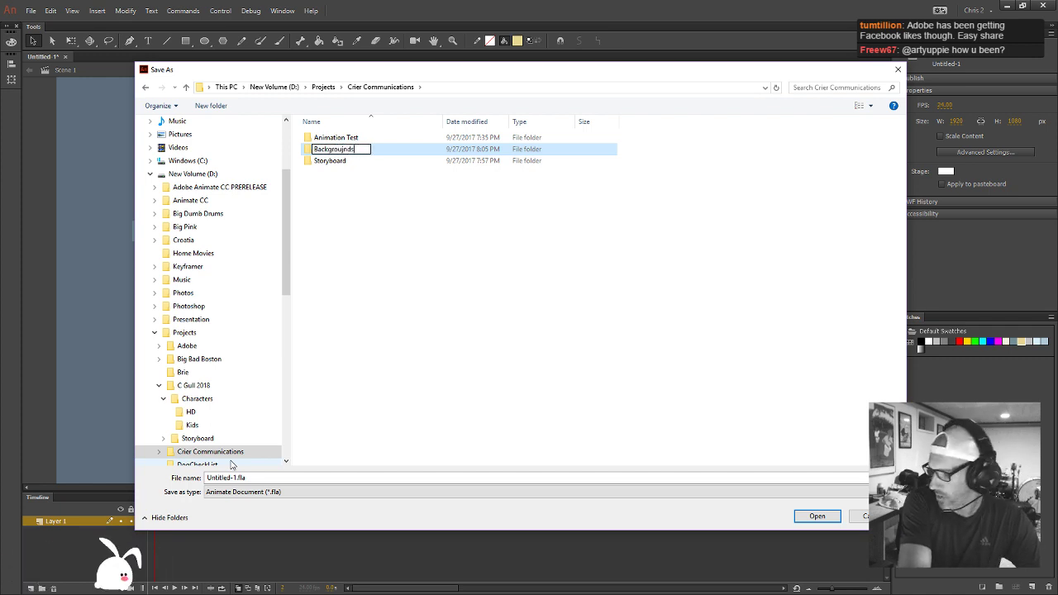
key(BackSpace)
key(BackSpace)
key(BackSpace)
key(BackSpace)
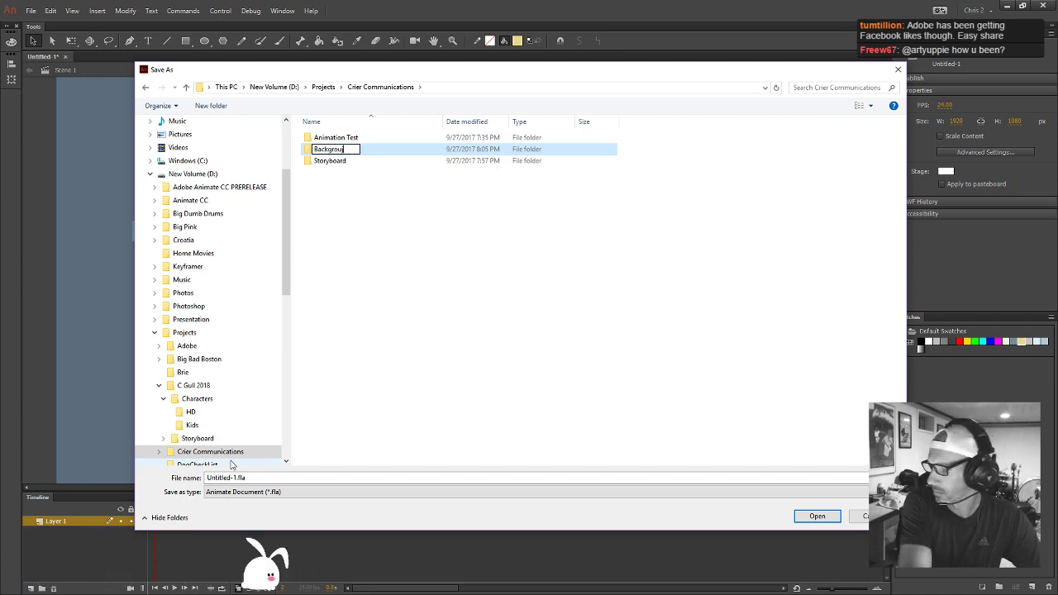
text(nds)
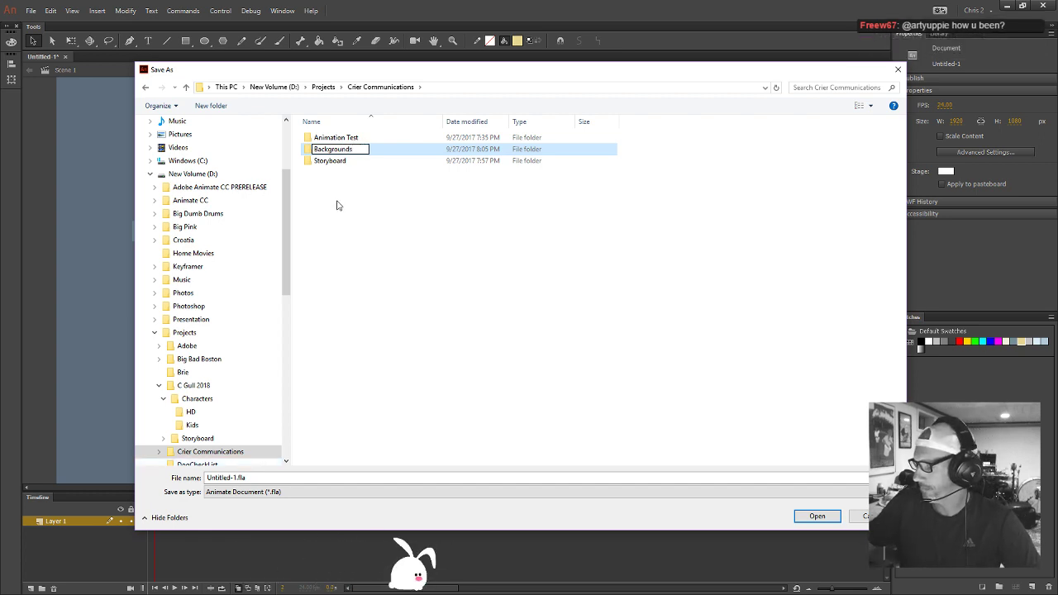
key(Return)
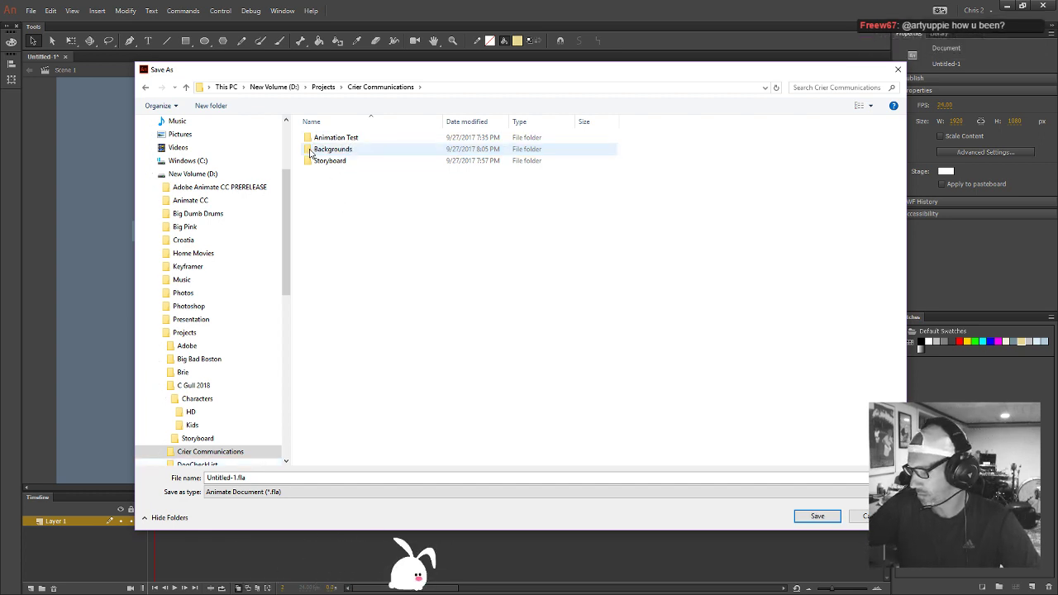
key(Return)
Name the file Kitchen.fla and save it in the Backgrounds folder
double_click(237, 481)
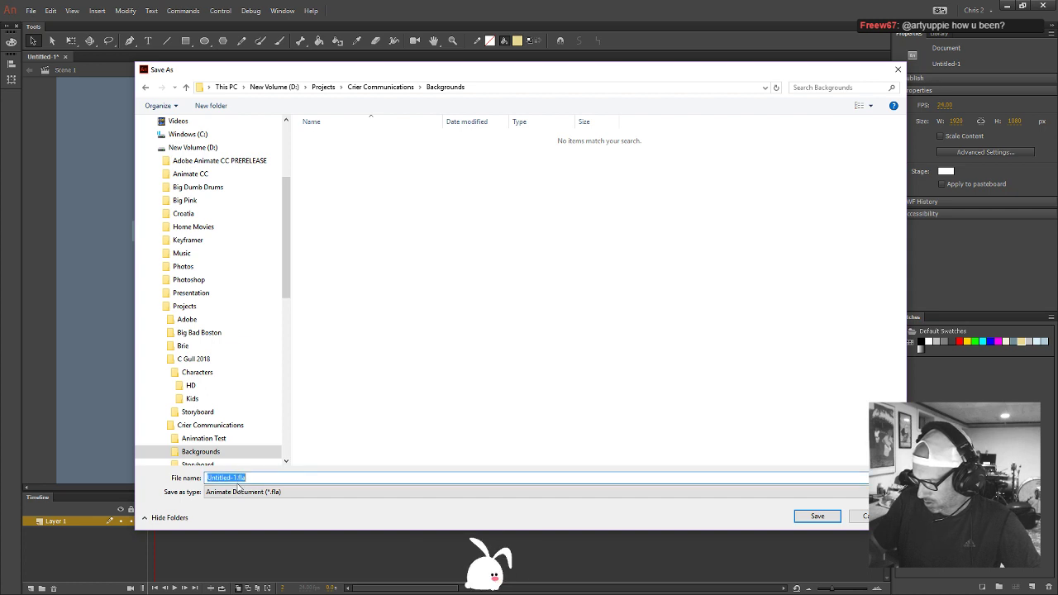
drag(234, 478, 208, 478)
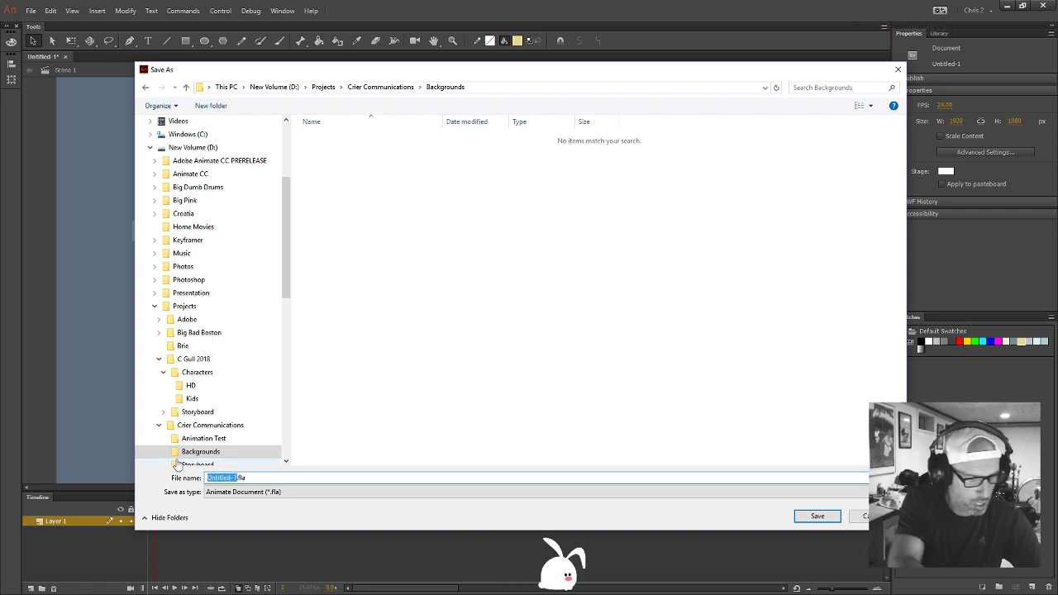
key(BackSpace)
text(Kitchen)
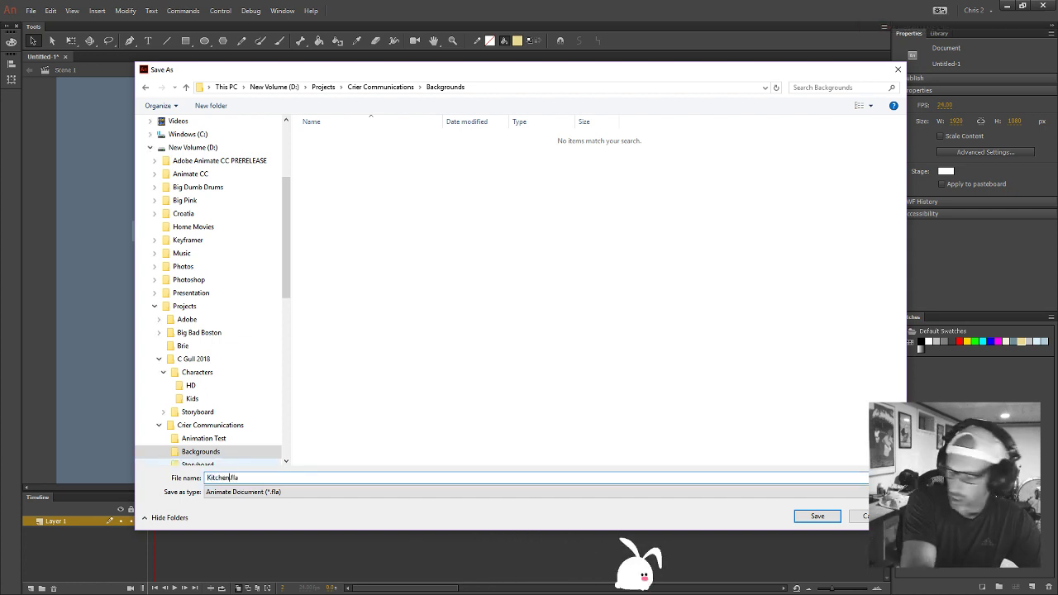
click(818, 516)
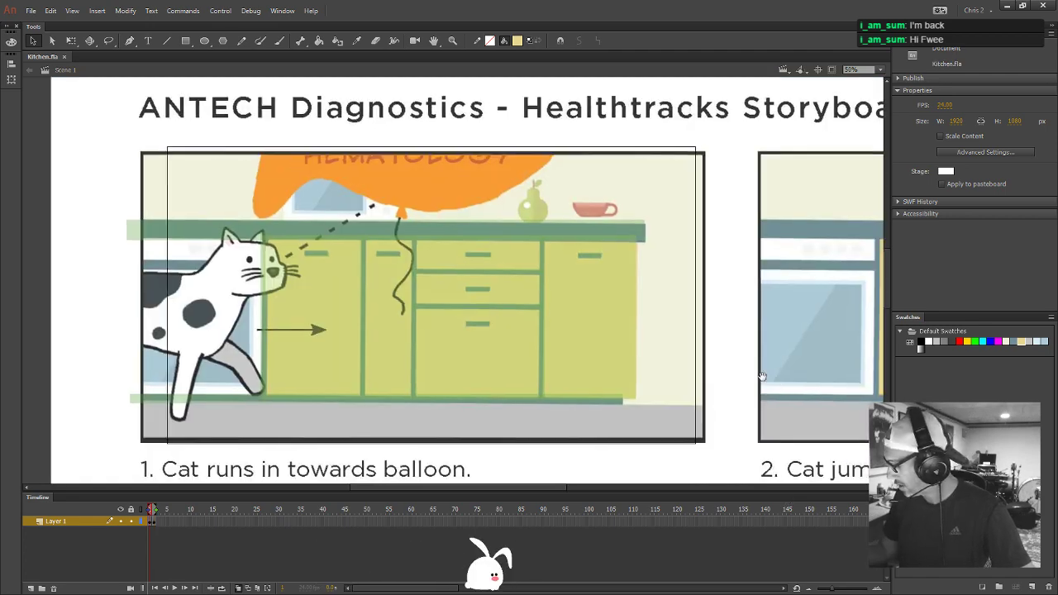
Sample the fill color from the stove's pale control knobs in the second storyboard panel
drag(842, 384, 470, 399)
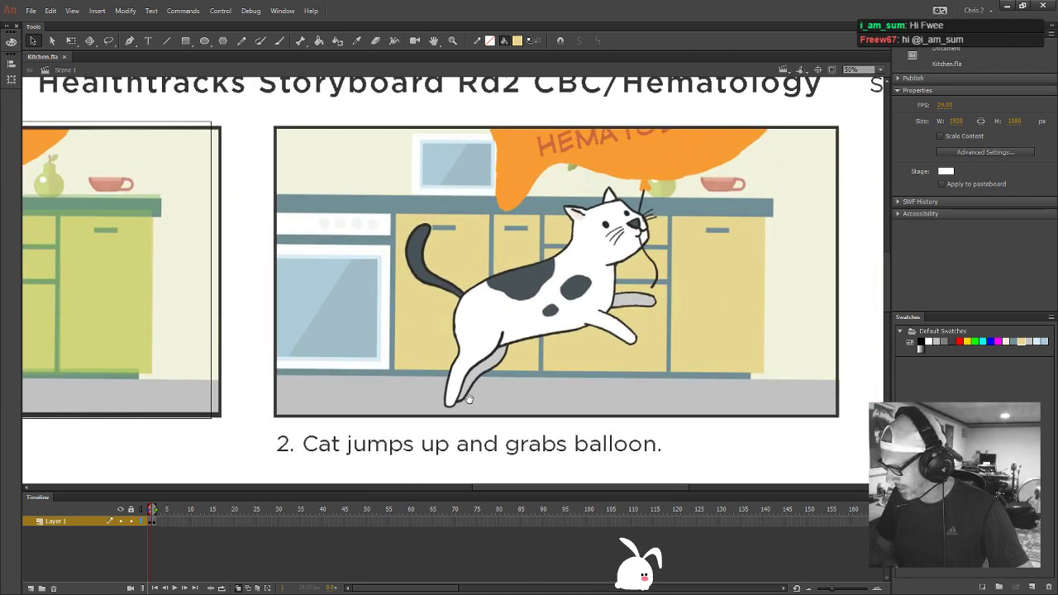
drag(469, 399, 544, 381)
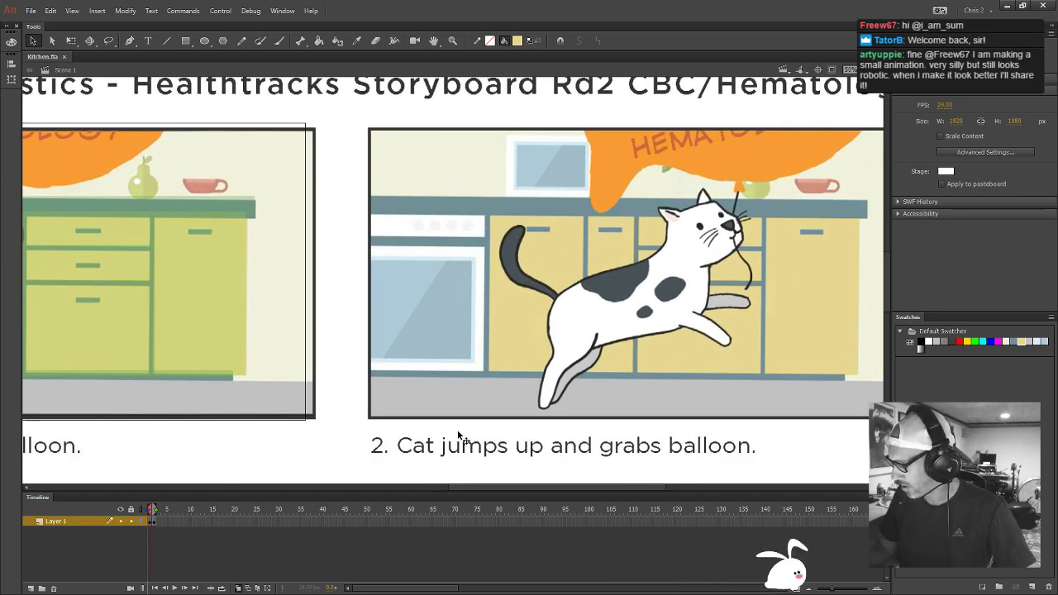
click(519, 41)
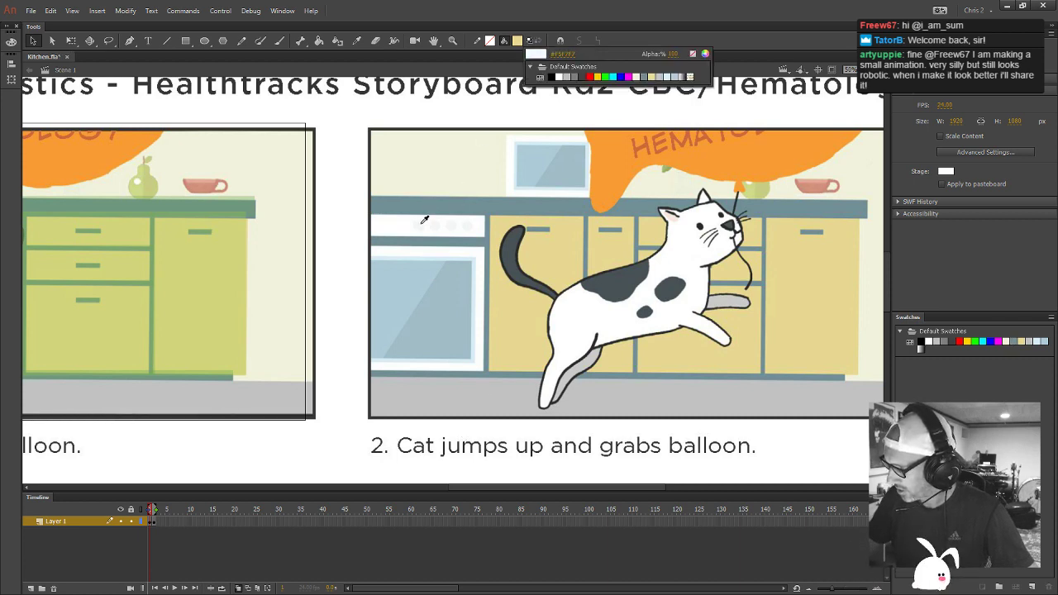
click(424, 219)
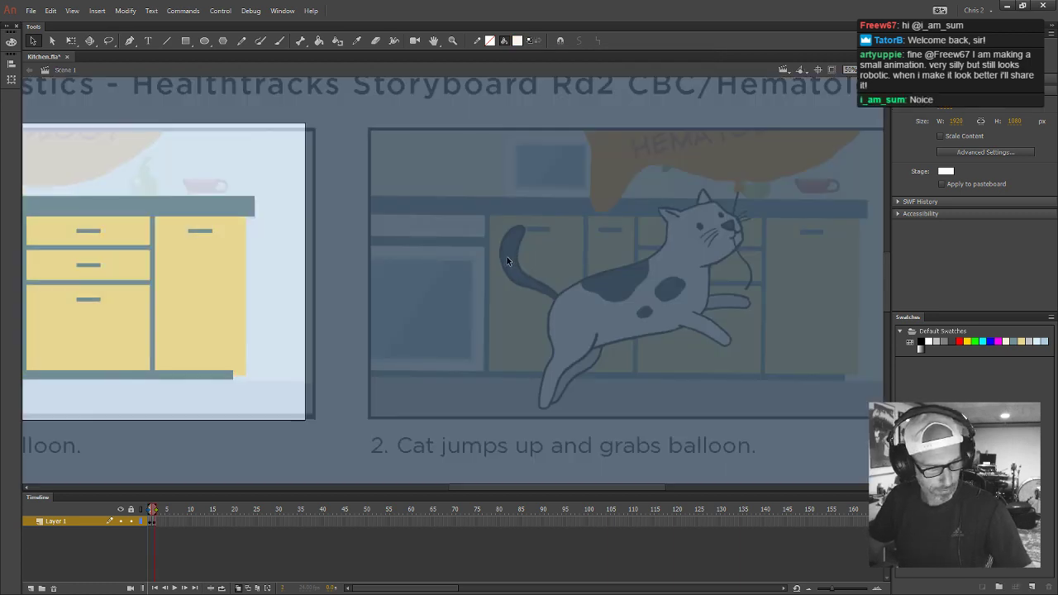
Draw a circle about 37 px in diameter over the first stove knob in the second storyboard panel on frame 2
key(z)
click(290, 224)
click(205, 41)
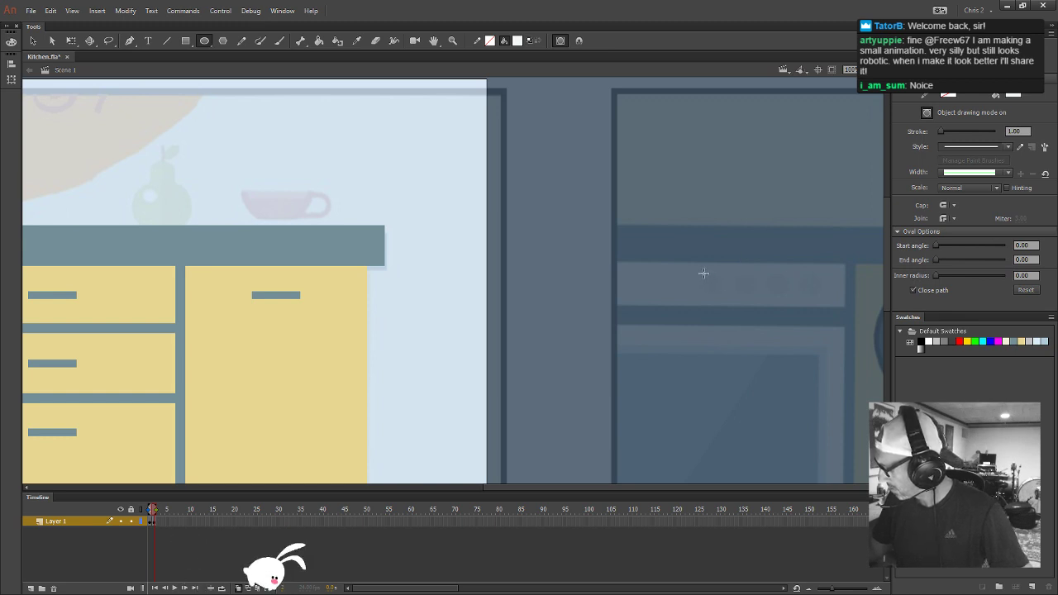
drag(703, 275, 722, 290)
key(v)
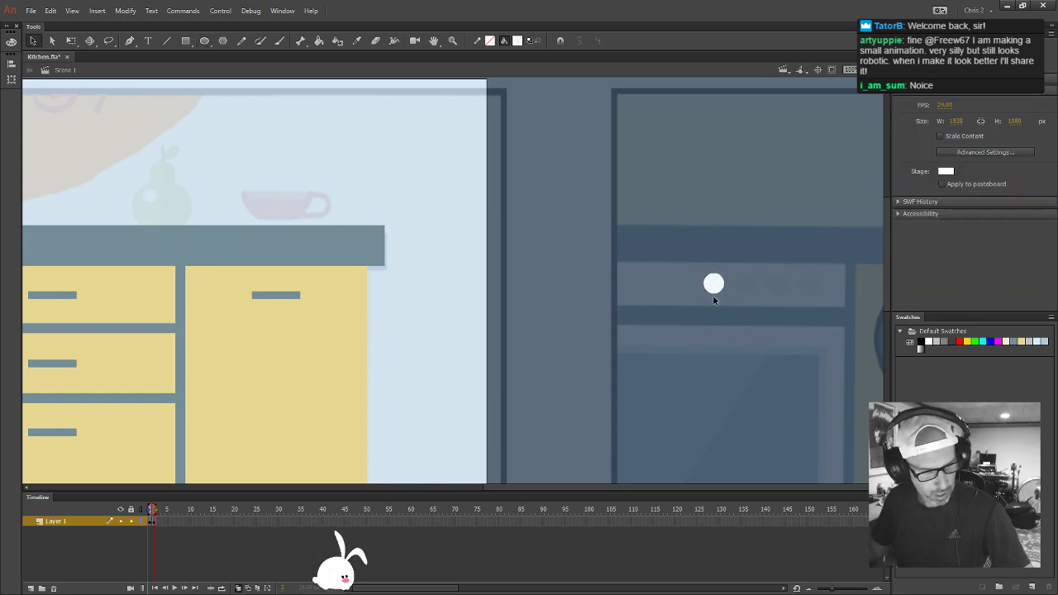
Copy the knob circle across onto the other three stove knobs and nudge the last copy slightly left
drag(719, 293, 816, 297)
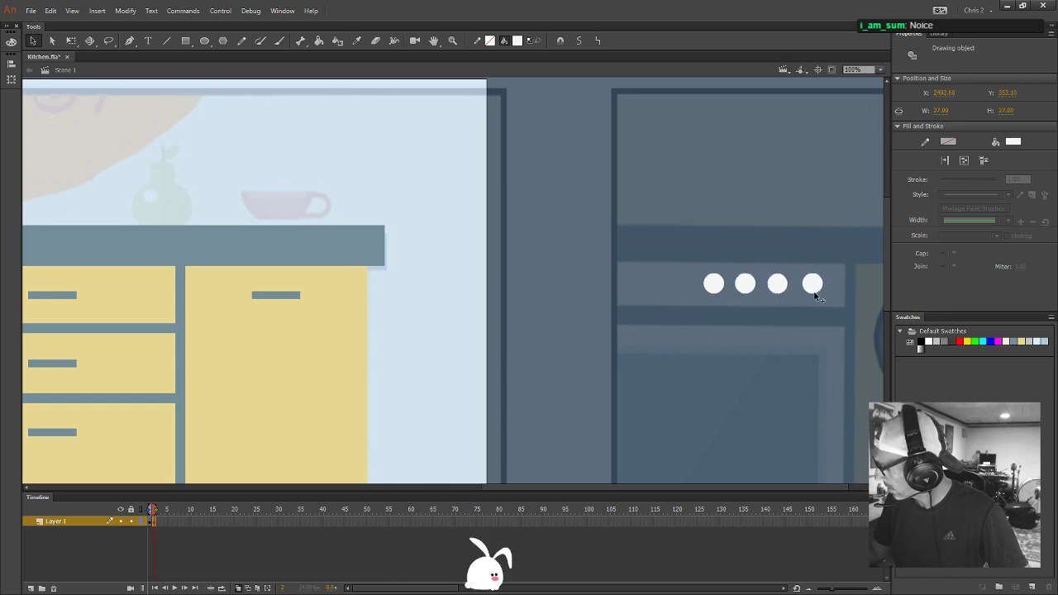
key(Left)
key(Left)
key(Left)
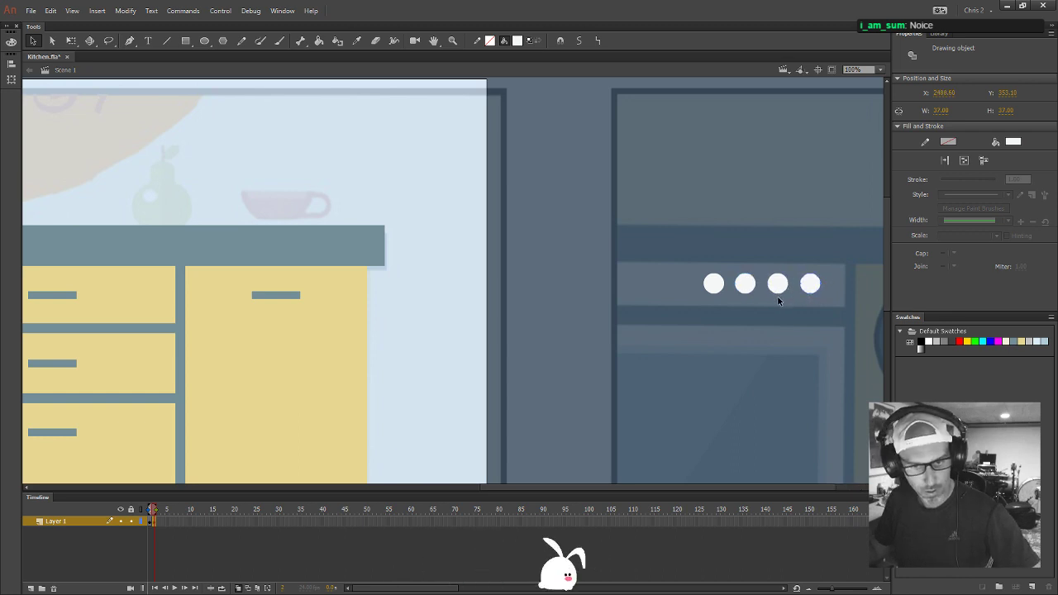
Deselect the last knob circle and save the document
scroll(782, 295, down, 2)
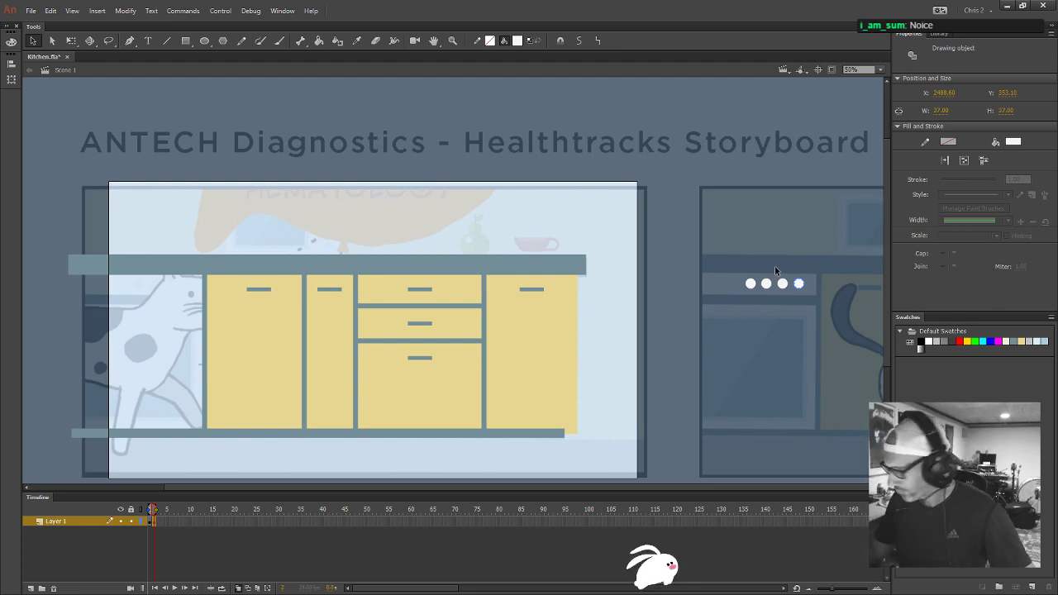
scroll(579, 329, down, 1)
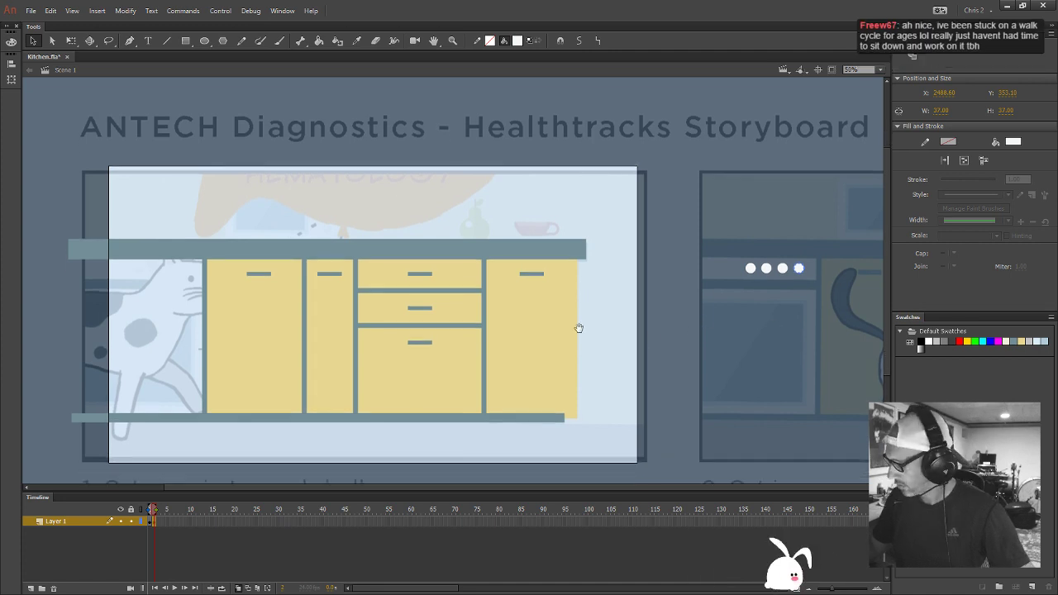
key(z)
click(797, 308)
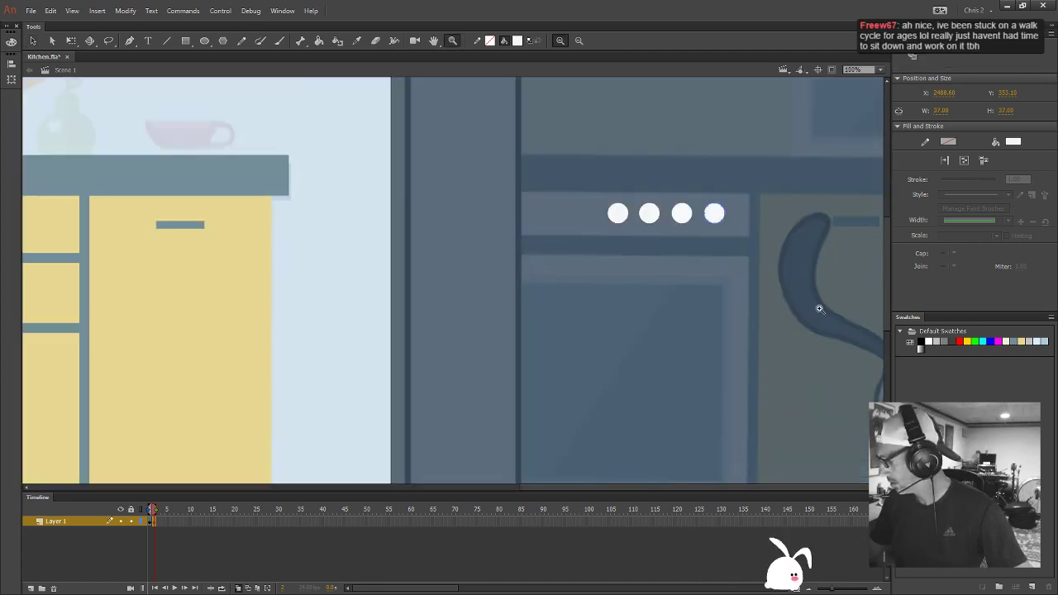
click(758, 145)
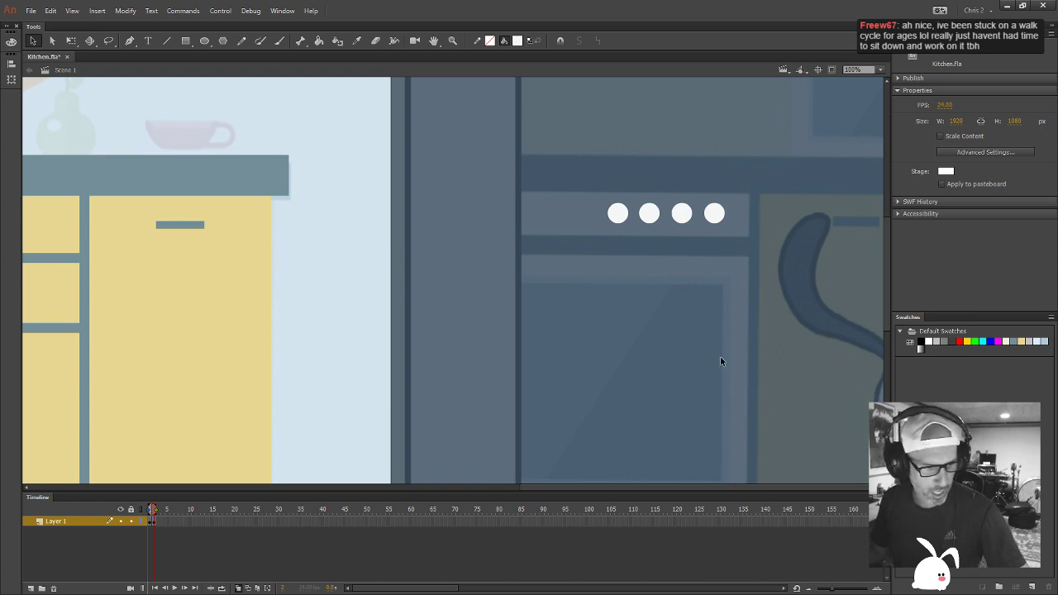
key(ctrl+s)
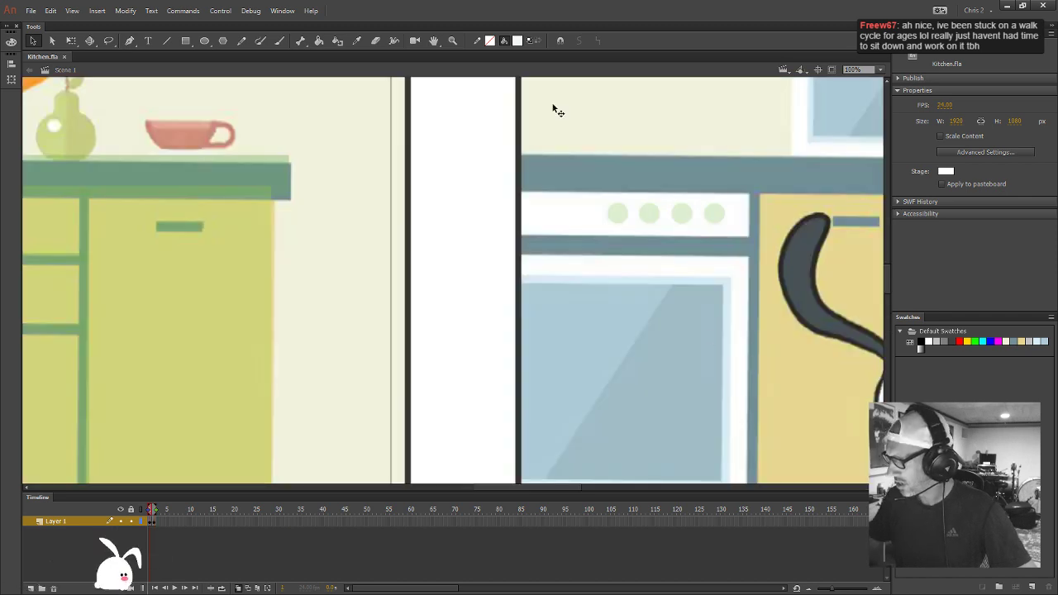
Sample white from the storyboard and draw a rectangle about 495 by 78 px over the stove's control panel on frame 2
click(518, 40)
click(579, 73)
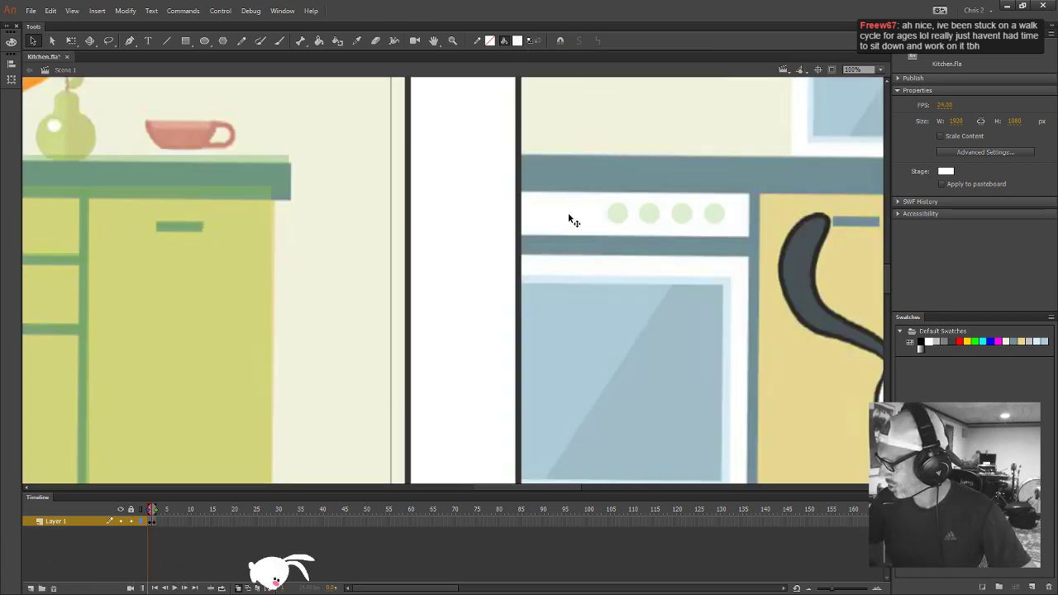
key(r)
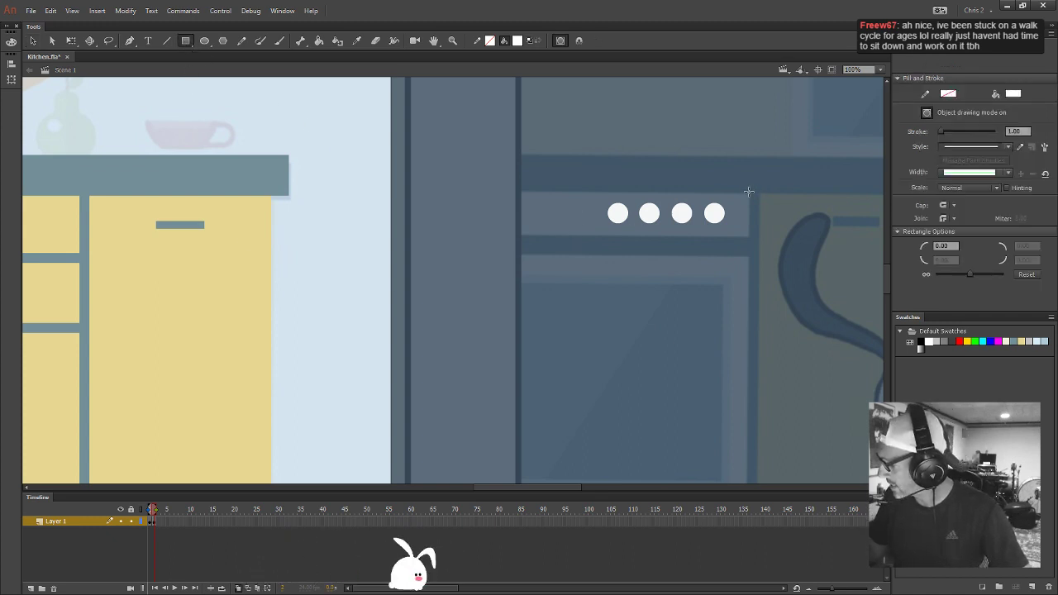
drag(748, 192, 474, 235)
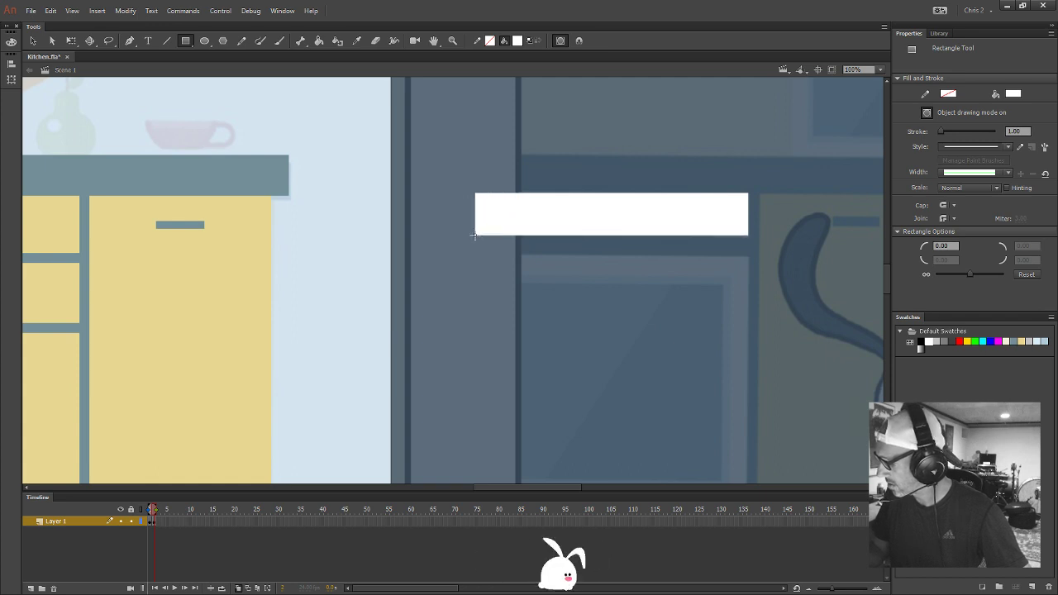
key(v)
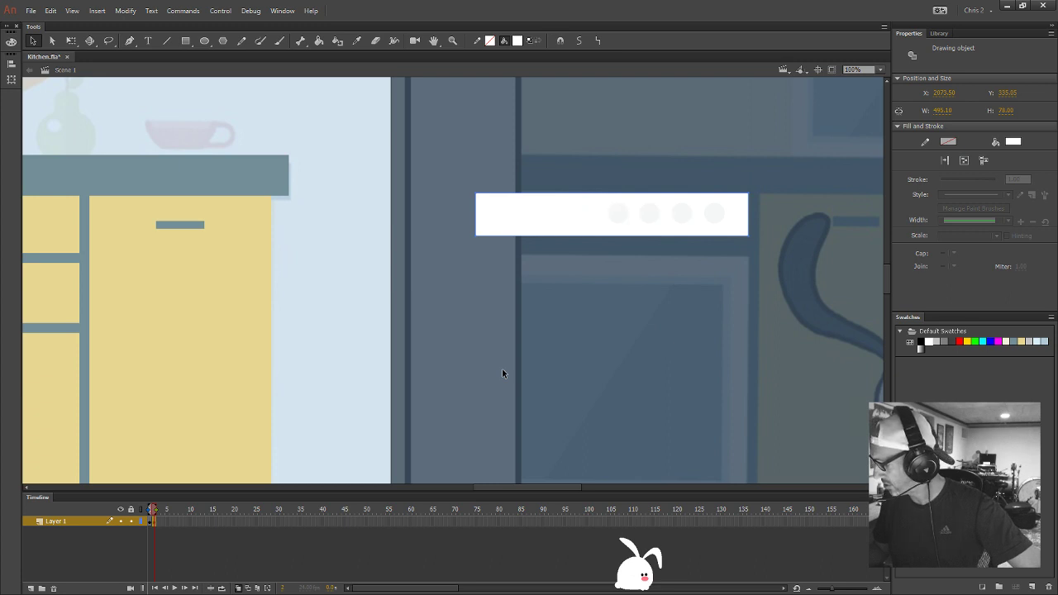
double_click(688, 370)
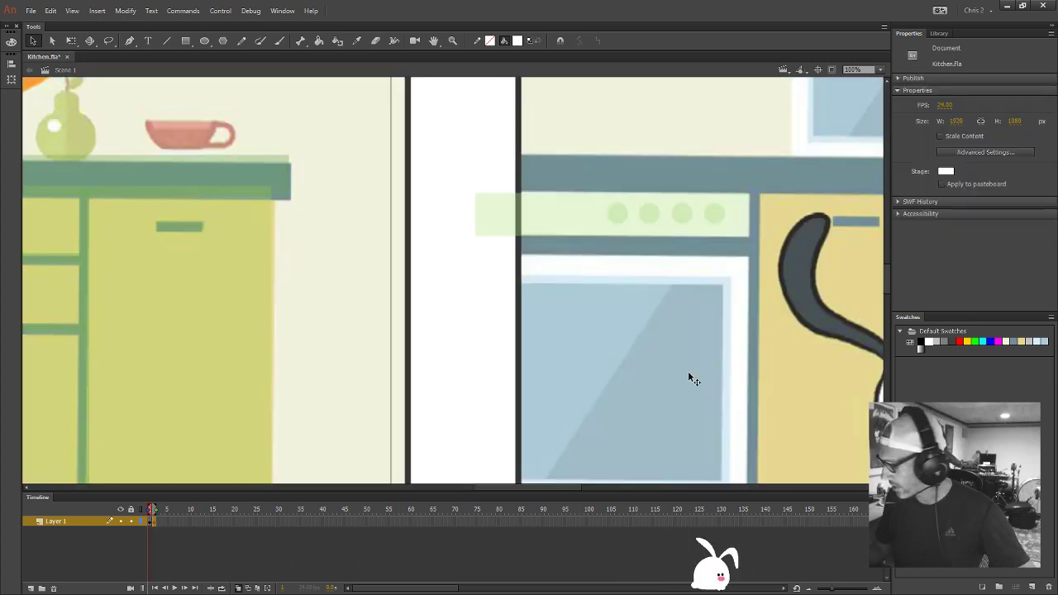
Sample the oven glass's light blue as fill and draw a rectangle about 414 by 353 px over the glass on frame 2
click(744, 376)
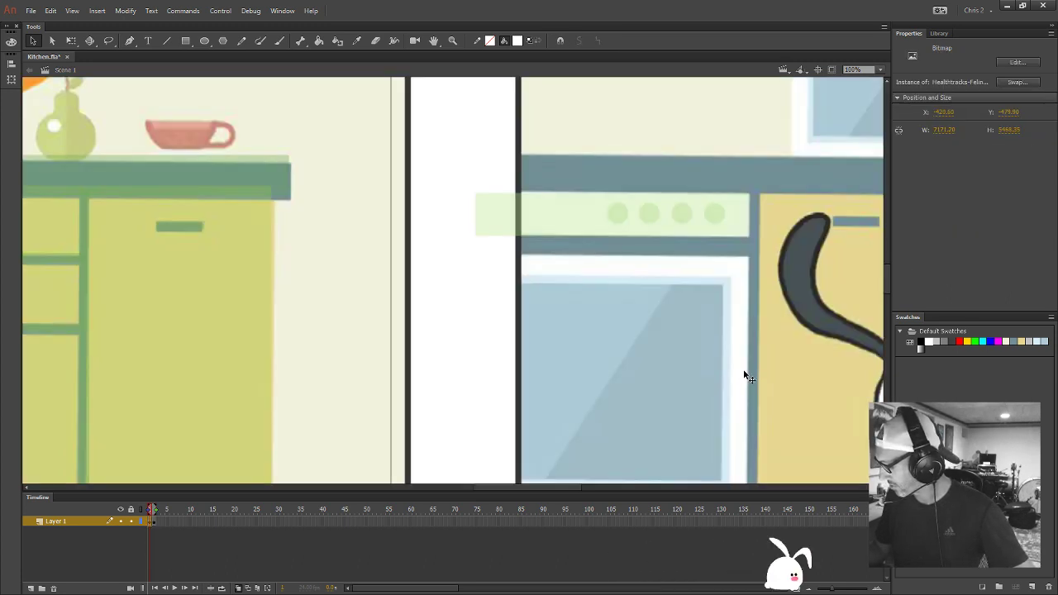
click(238, 588)
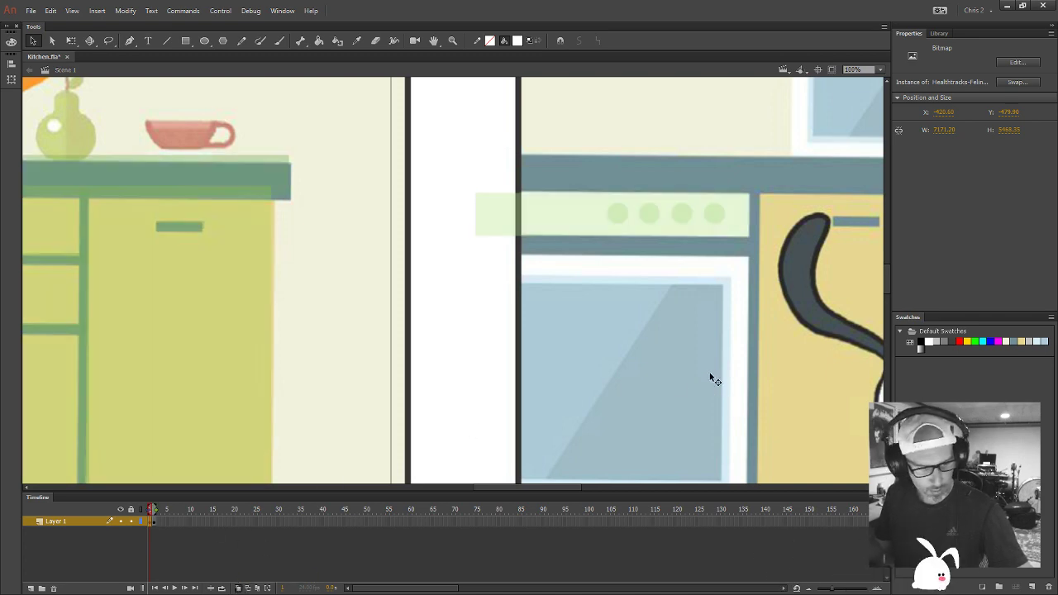
scroll(709, 372, down, 2)
scroll(645, 330, right, 4)
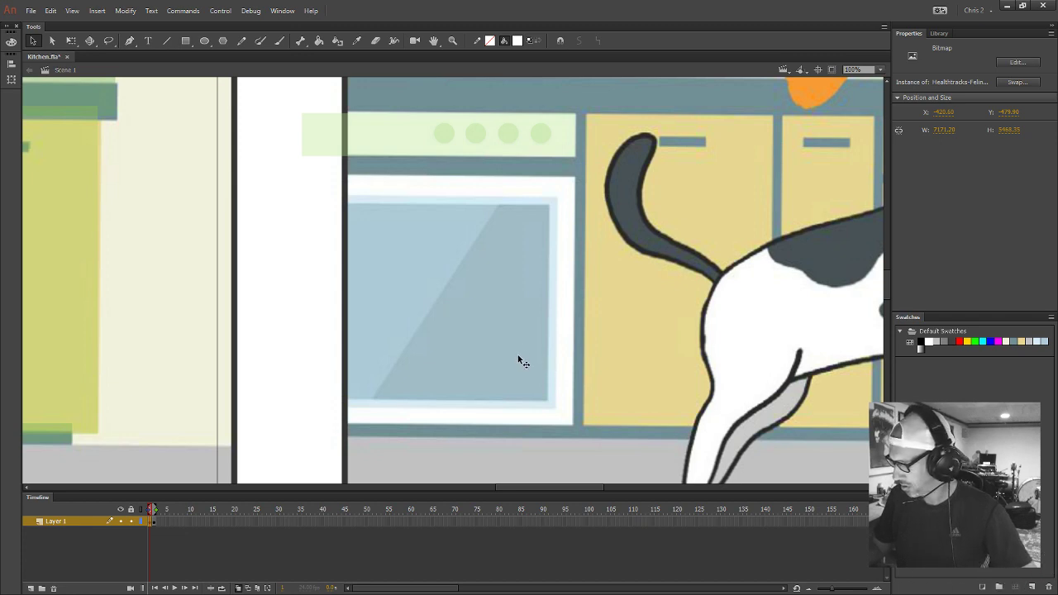
click(517, 41)
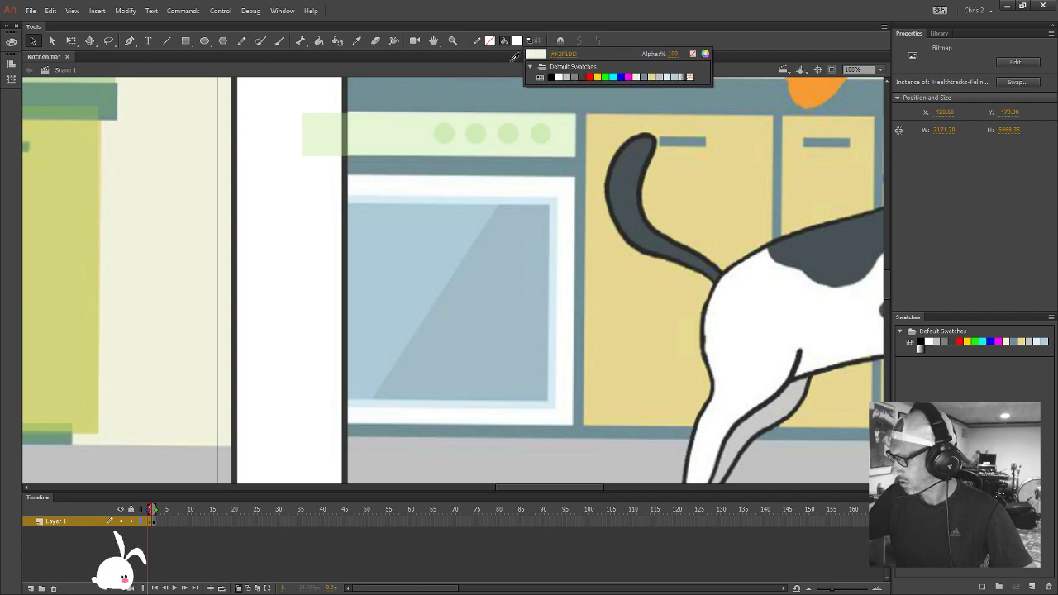
click(438, 237)
click(472, 355)
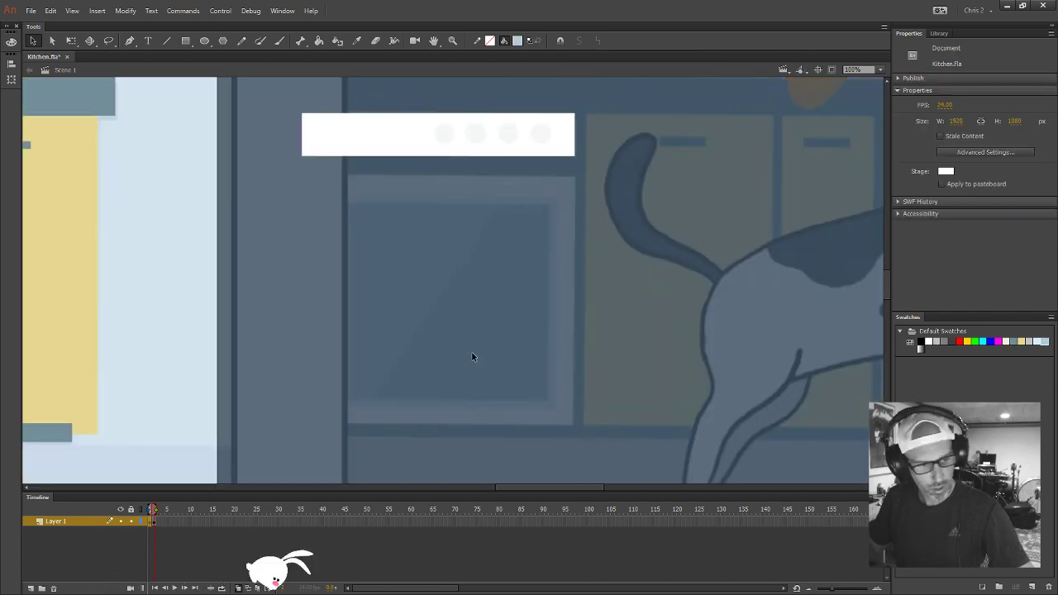
key(r)
mouse_move(548, 205)
mouse_down()
mouse_move(372, 348)
mouse_move(289, 392)
mouse_move(321, 400)
mouse_up()
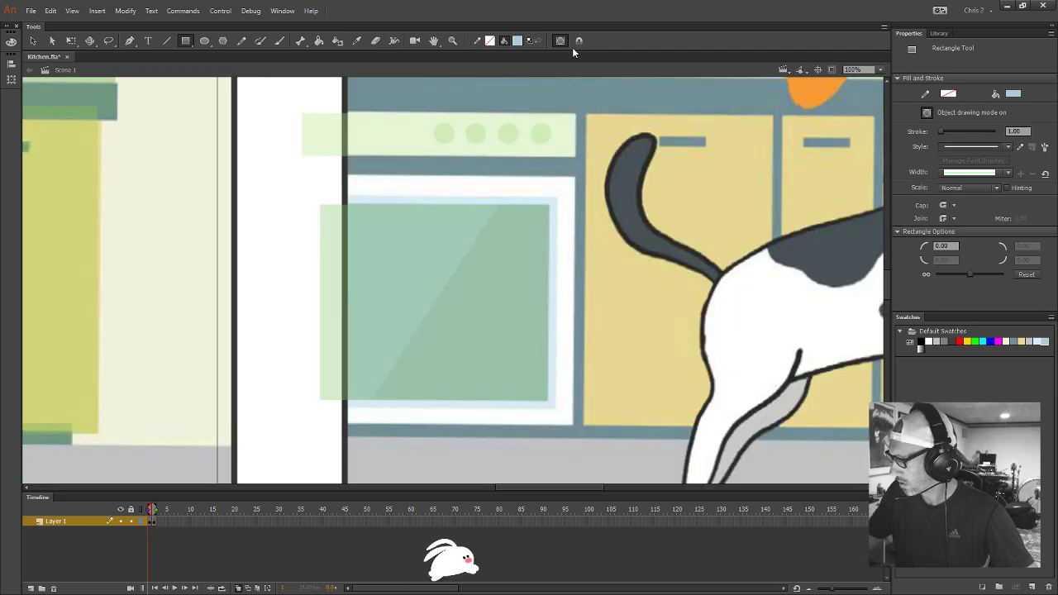
Sample the fill color from the oven glass's darker reflection on frame 1 and return to frame 2
click(517, 40)
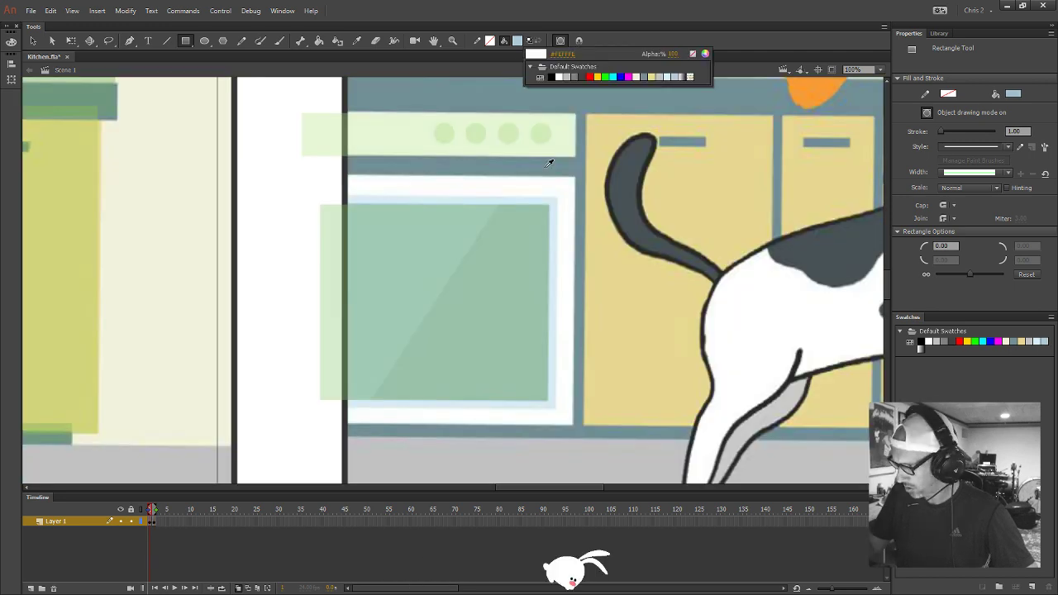
click(549, 163)
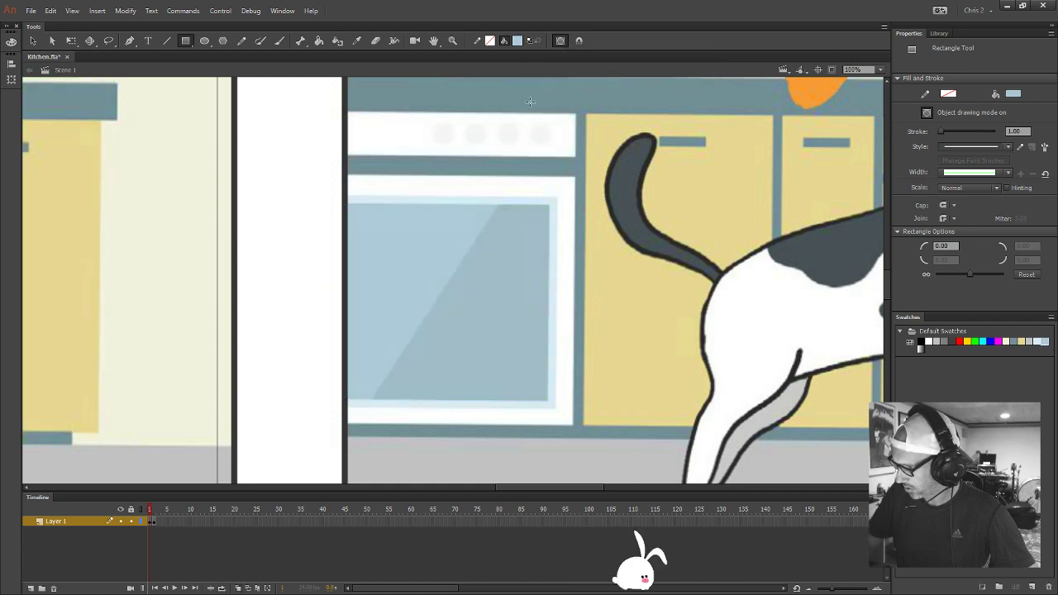
key(period)
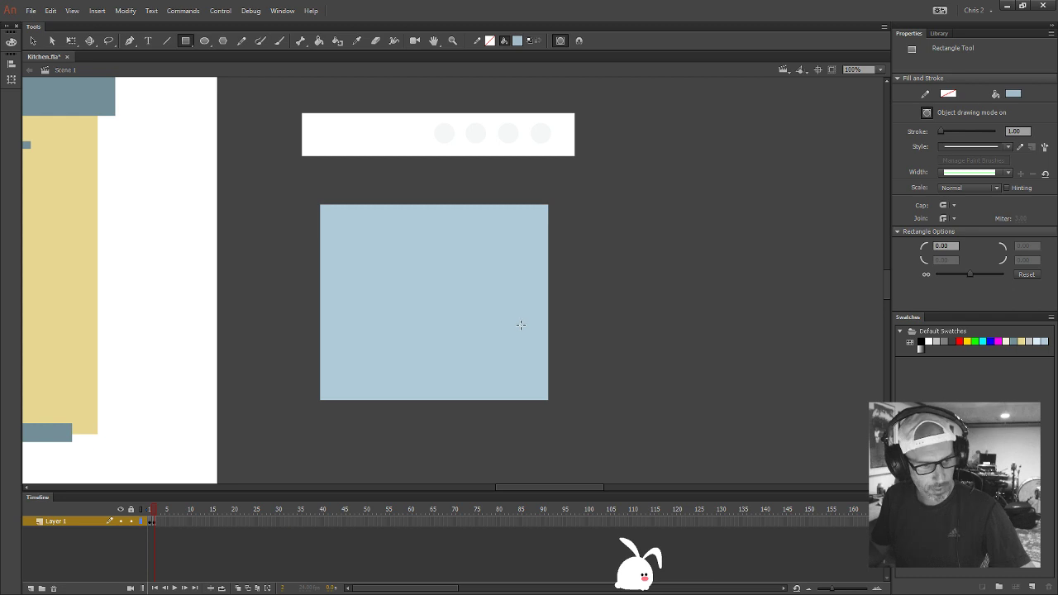
Try a rectangle primitive about 101 by 198 px for the oven glass reflection and turn on object snapping to reshape its corner
key(r)
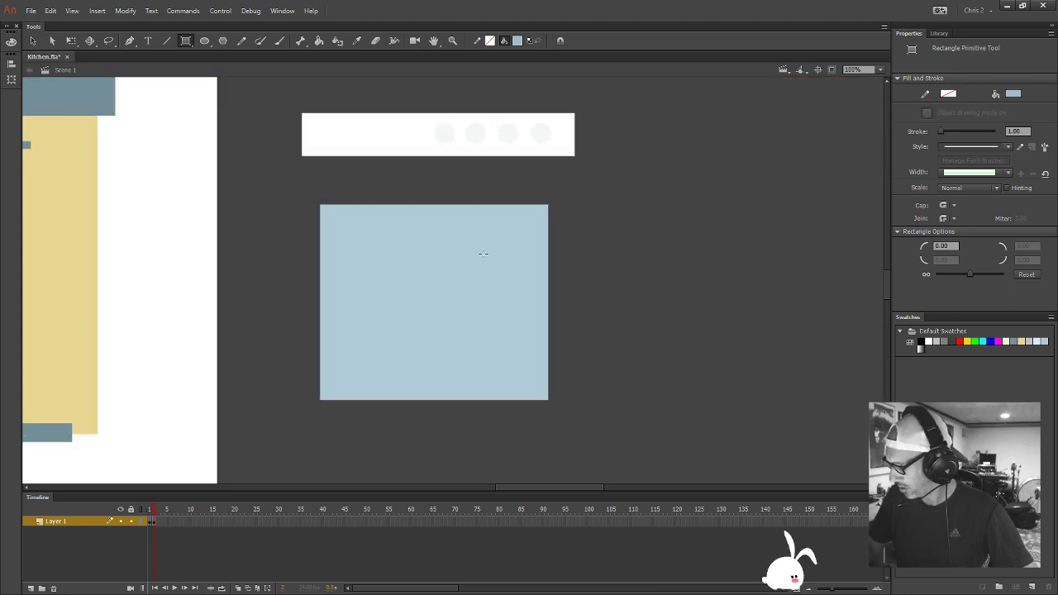
drag(470, 242, 525, 351)
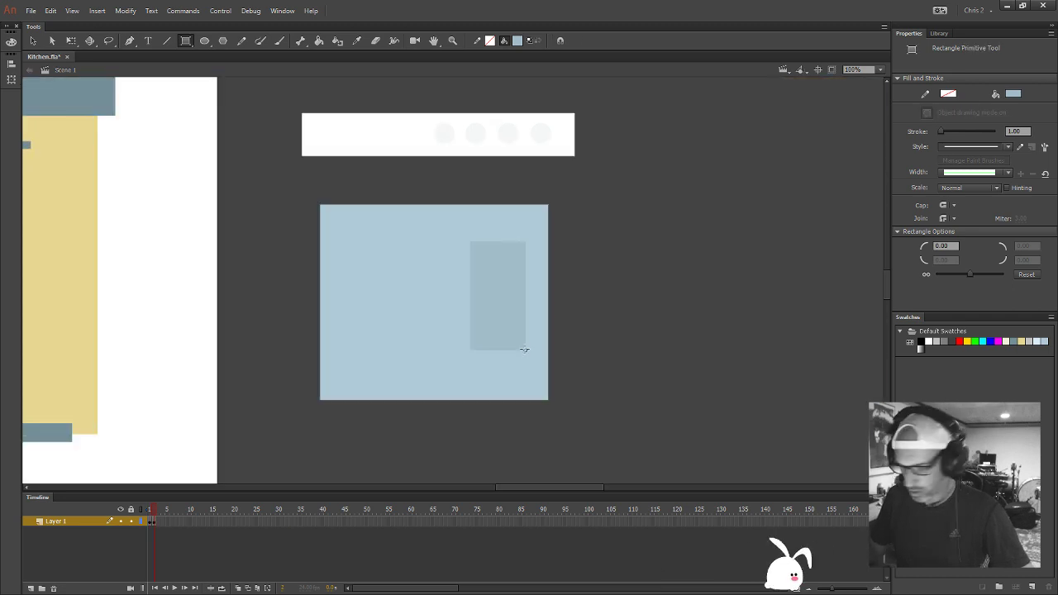
key(v)
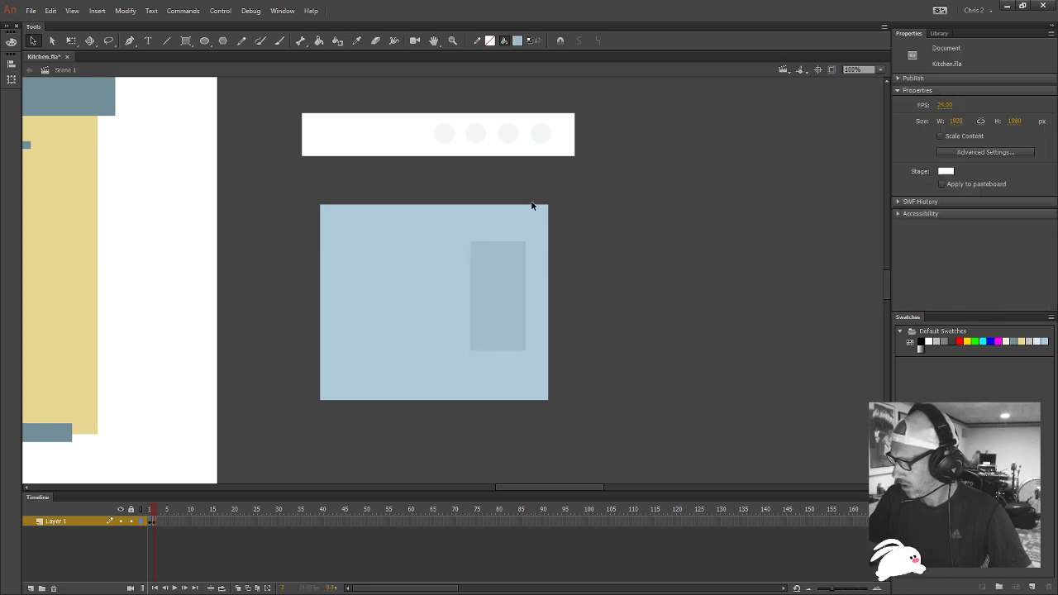
click(560, 41)
click(480, 248)
click(490, 202)
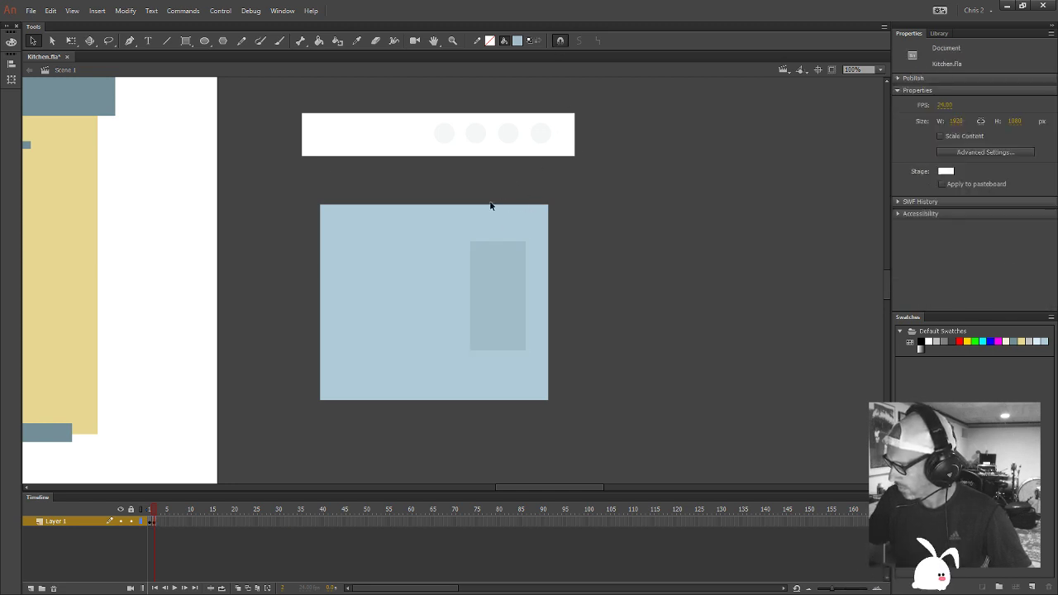
click(471, 242)
click(472, 240)
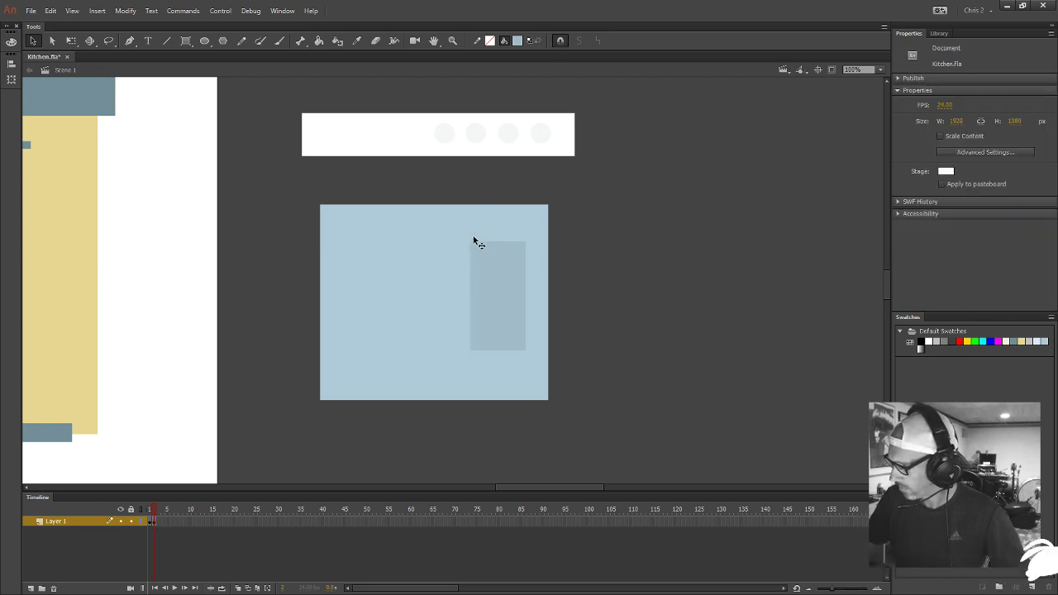
click(472, 246)
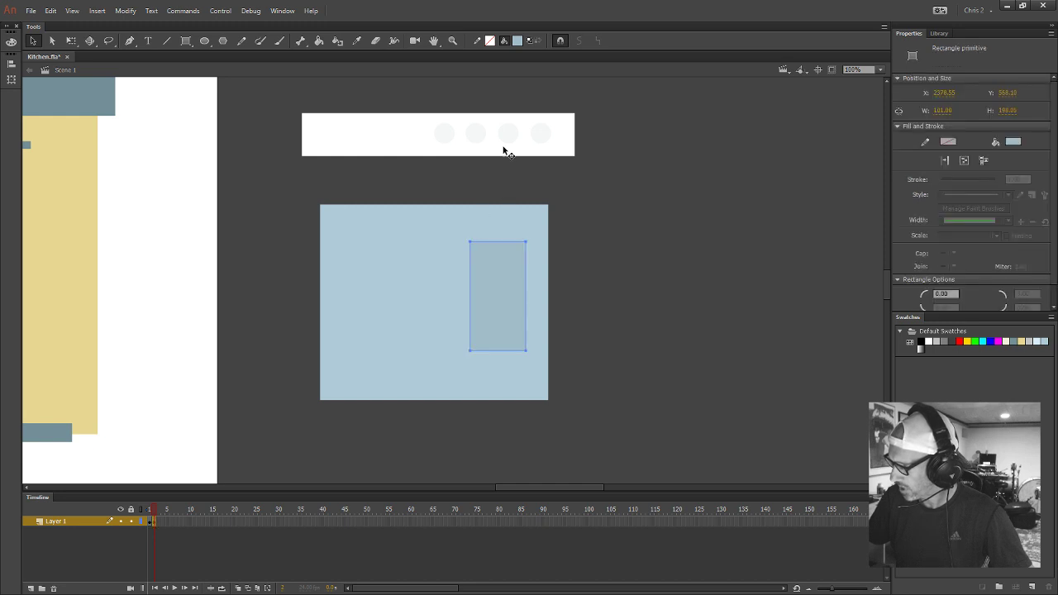
double_click(490, 263)
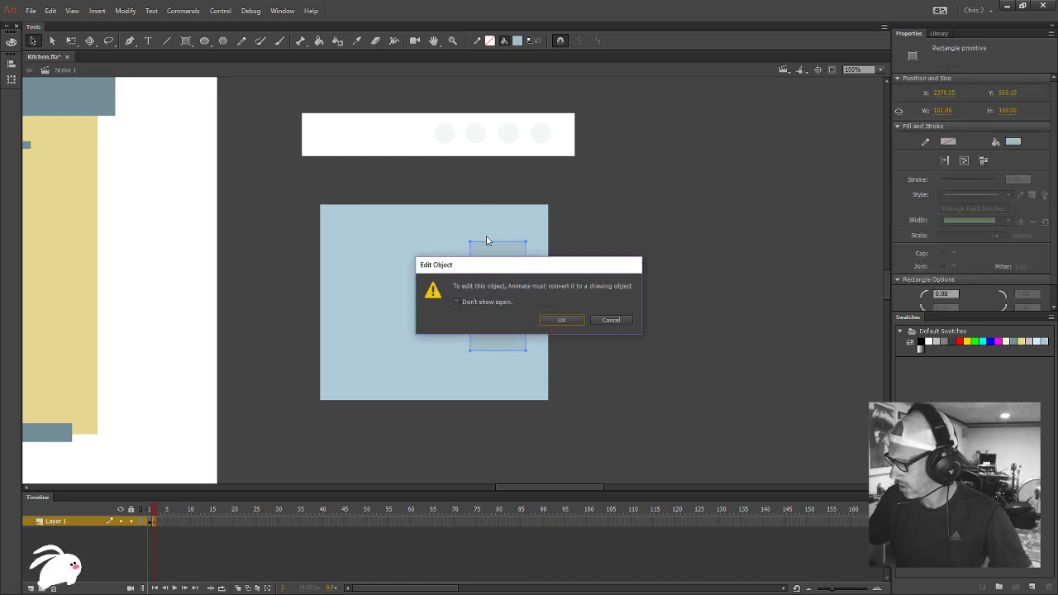
click(611, 320)
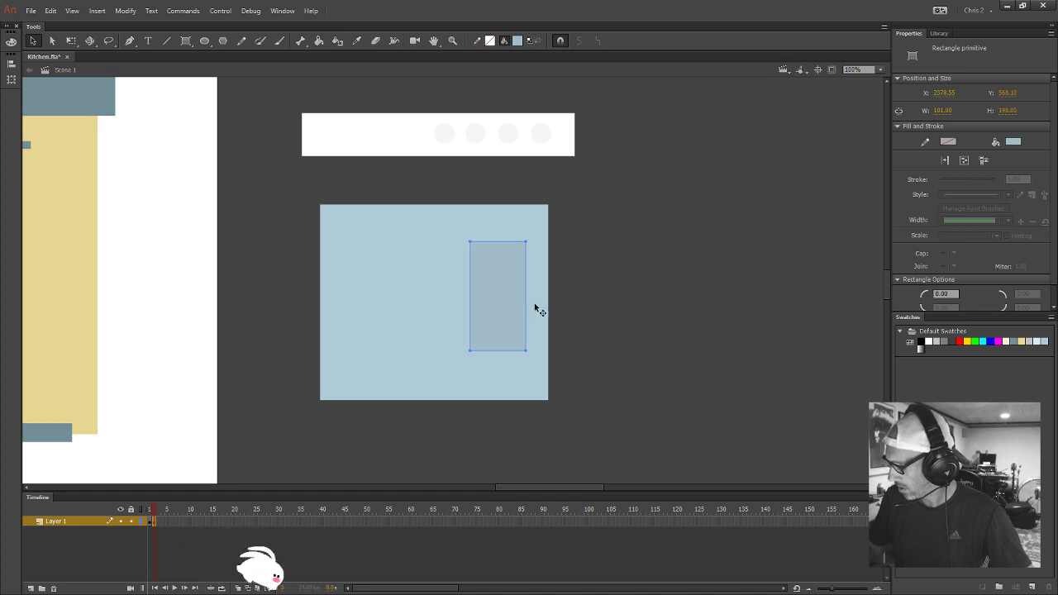
Delete the darker rectangle primitive from the oven glass
click(565, 291)
click(515, 325)
key(Delete)
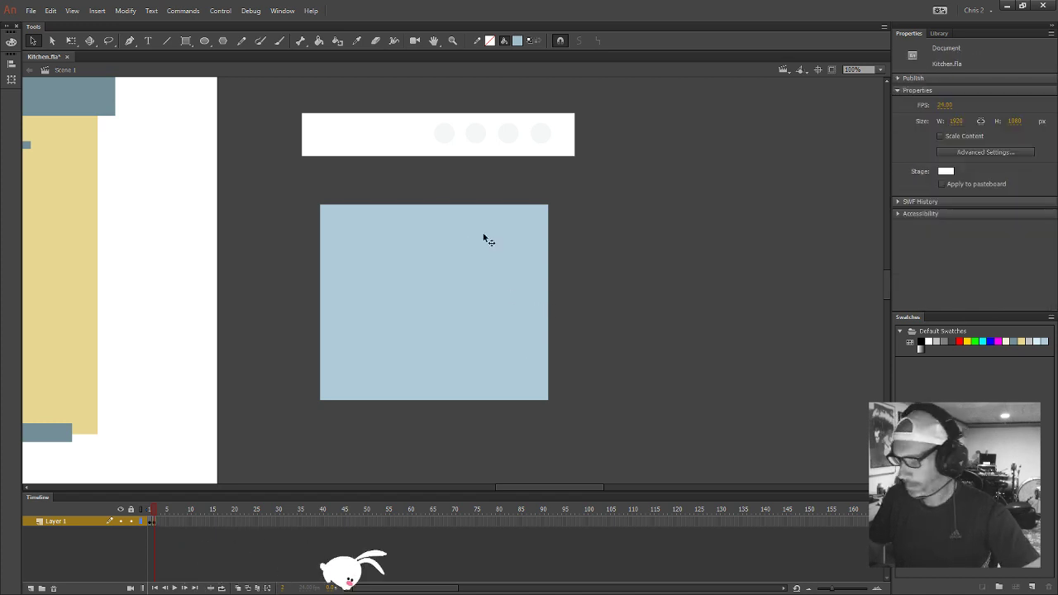
Try reshaping a second reflection primitive about 119 by 229 px by its corner, and undo both the rounding and the shape
click(186, 40)
click(235, 50)
key(r)
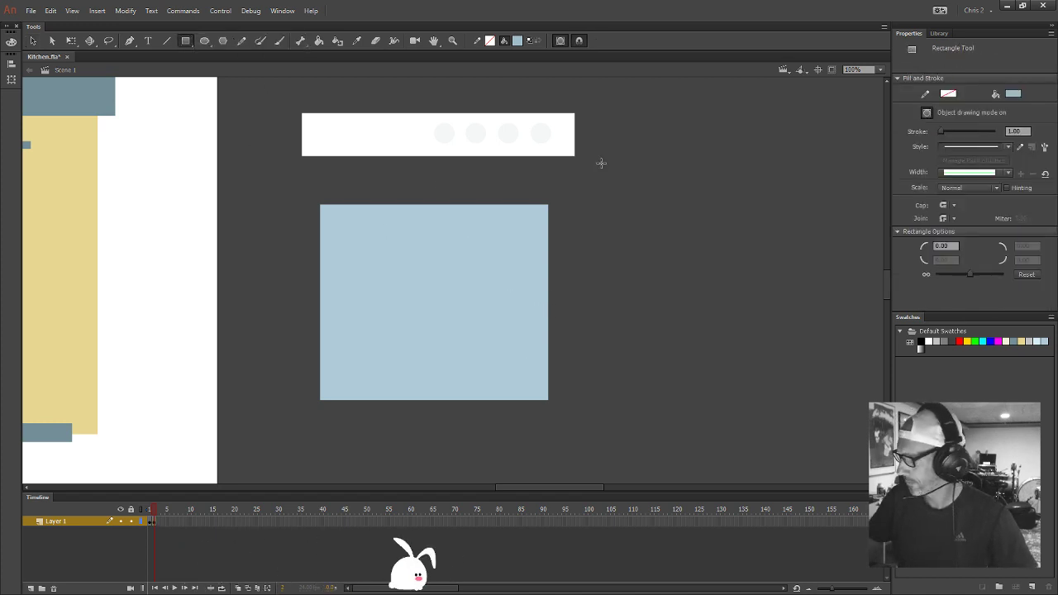
drag(452, 238, 518, 363)
key(v)
drag(519, 239, 488, 239)
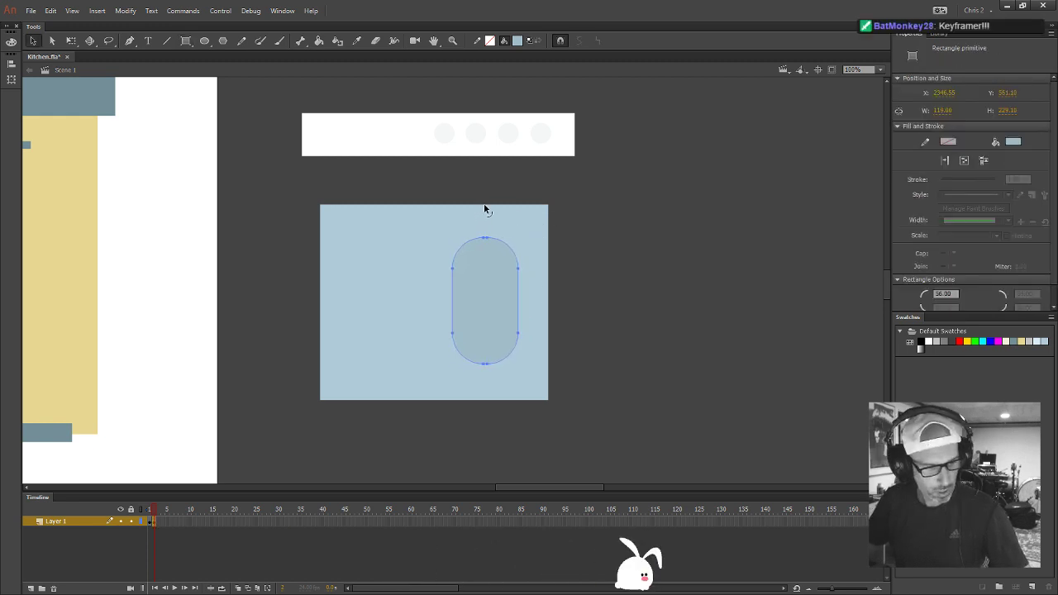
key(ctrl+z)
key(ctrl+z)
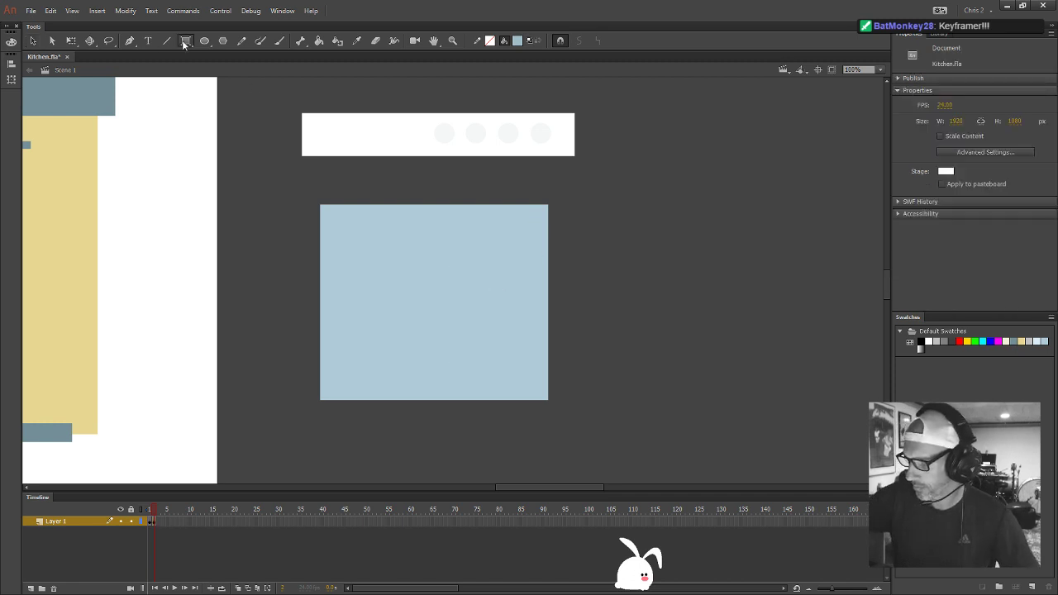
Draw a regular square in the darker color within the oven glass and pull its upper-left corner to the glass's top edge
click(183, 43)
click(249, 42)
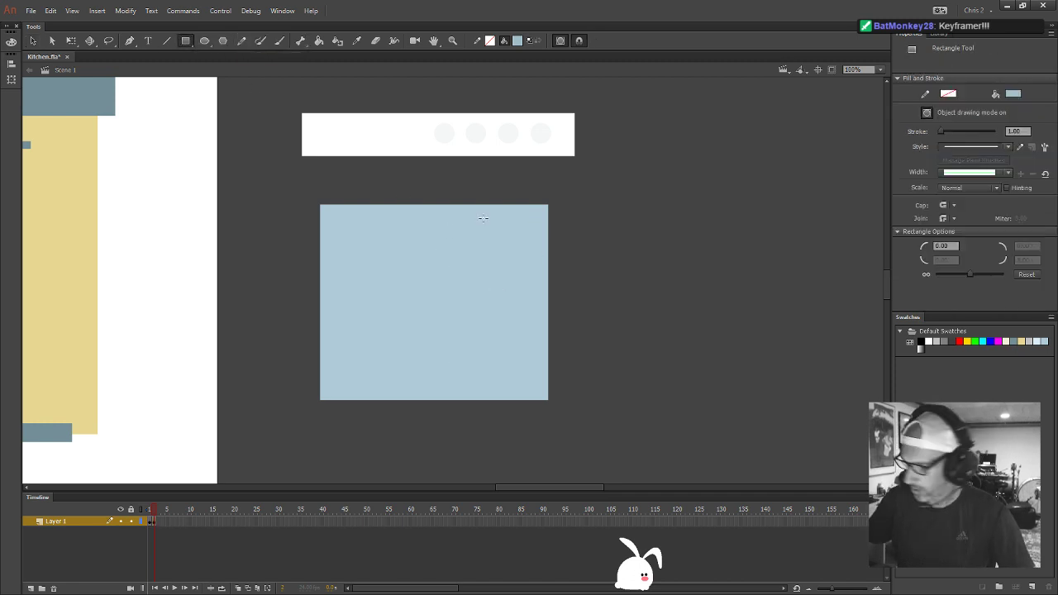
drag(463, 233, 581, 351)
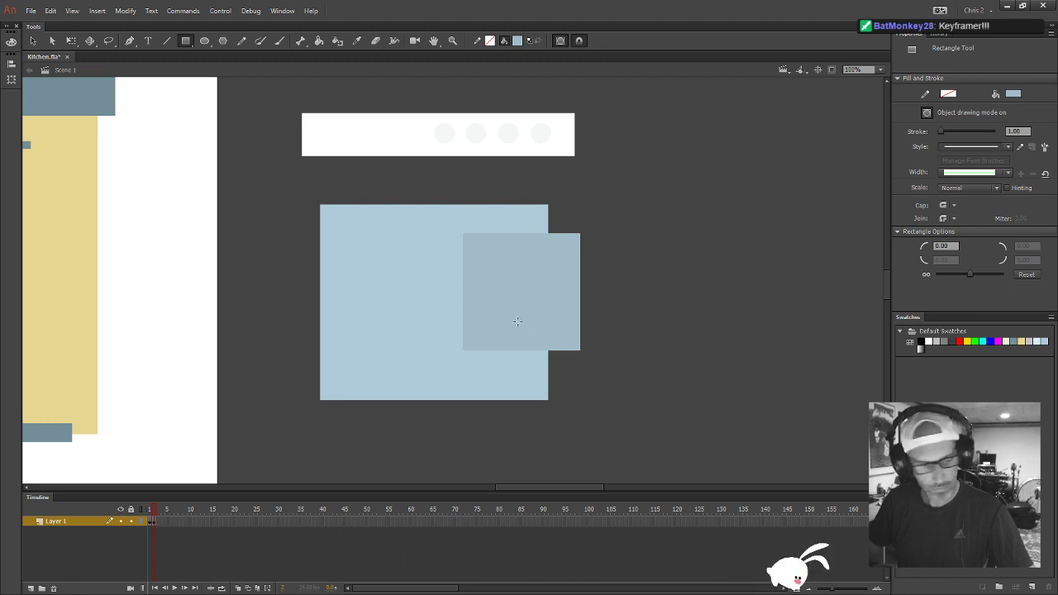
key(v)
click(553, 303)
drag(553, 302, 502, 317)
click(586, 266)
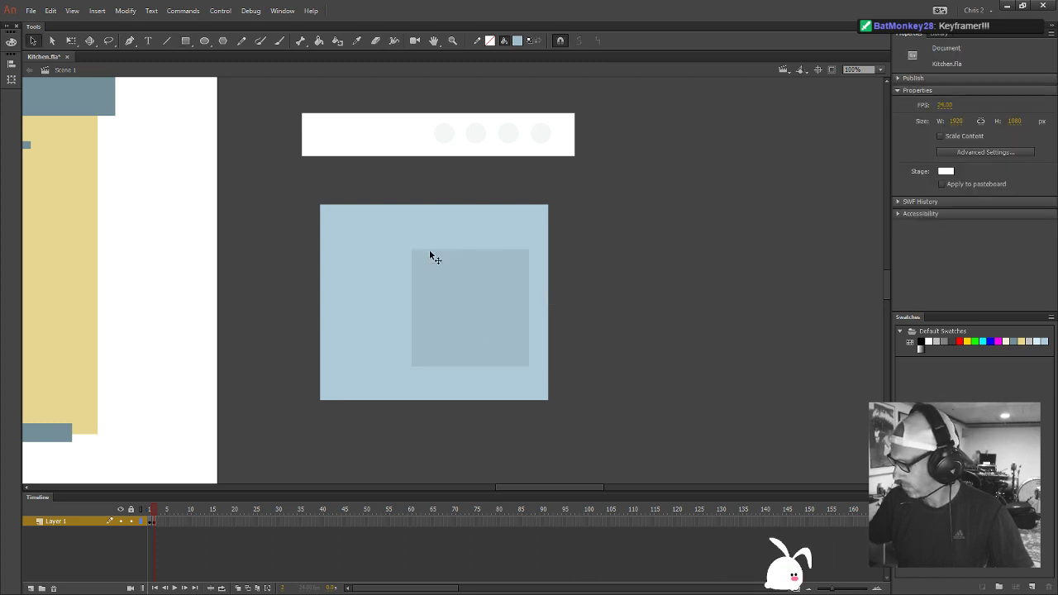
drag(413, 249, 491, 208)
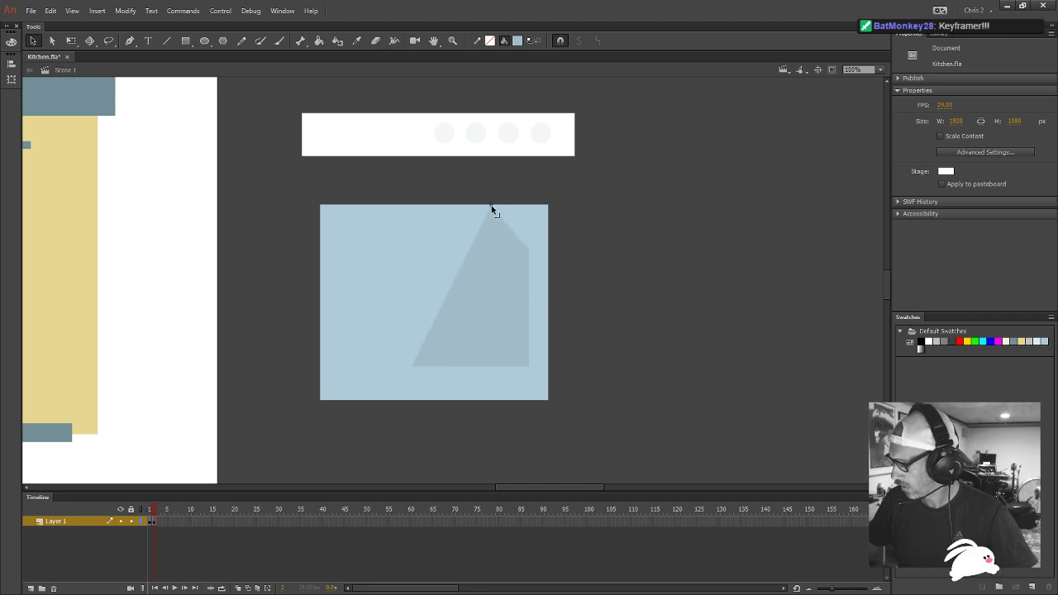
Select the oven glass and its reflection shape together and combine them with Union
click(508, 248)
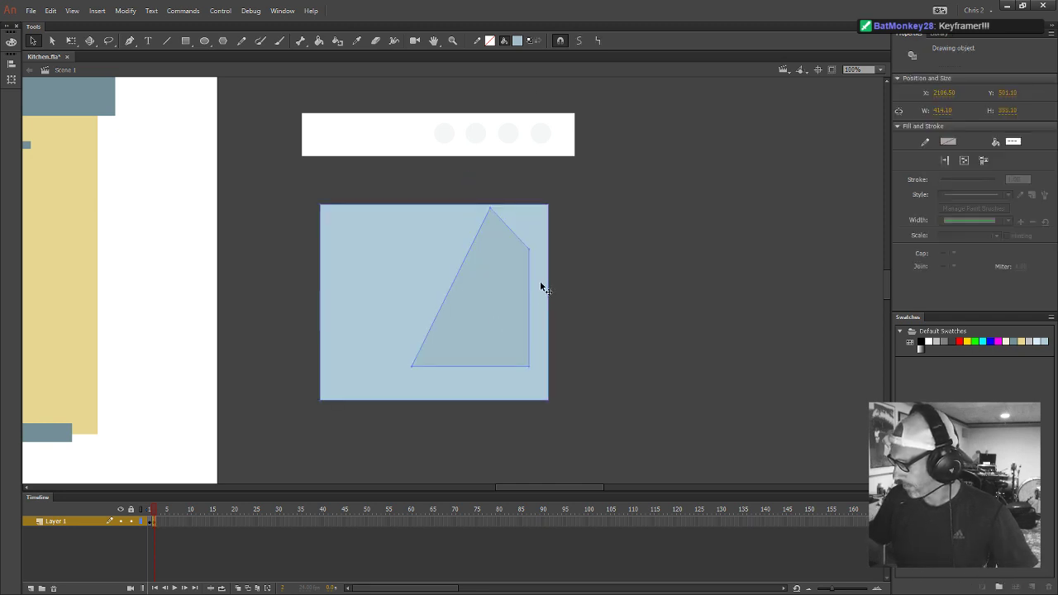
click(125, 10)
mouse_move(161, 116)
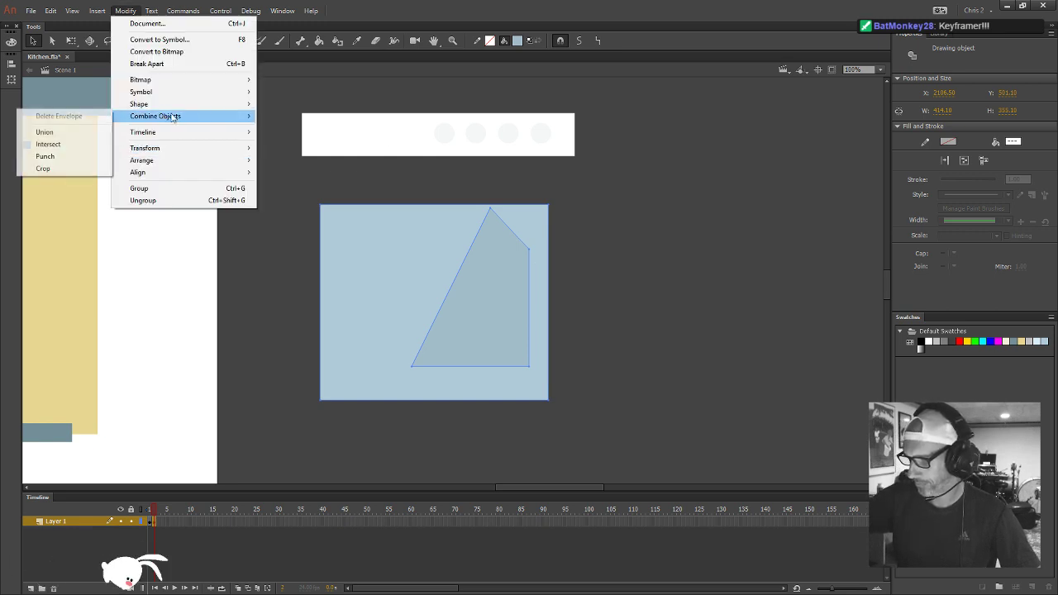
click(45, 133)
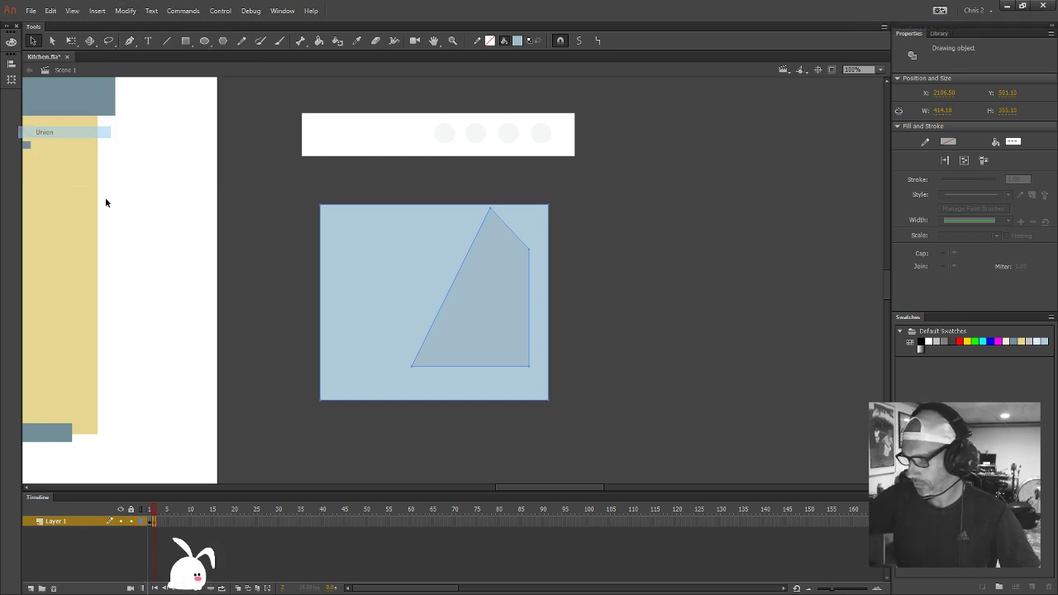
Edit the combined oven glass object and pull the darker reflection's lower-left and top corners to the glass's bottom and top edges
double_click(494, 300)
click(533, 290)
click(542, 284)
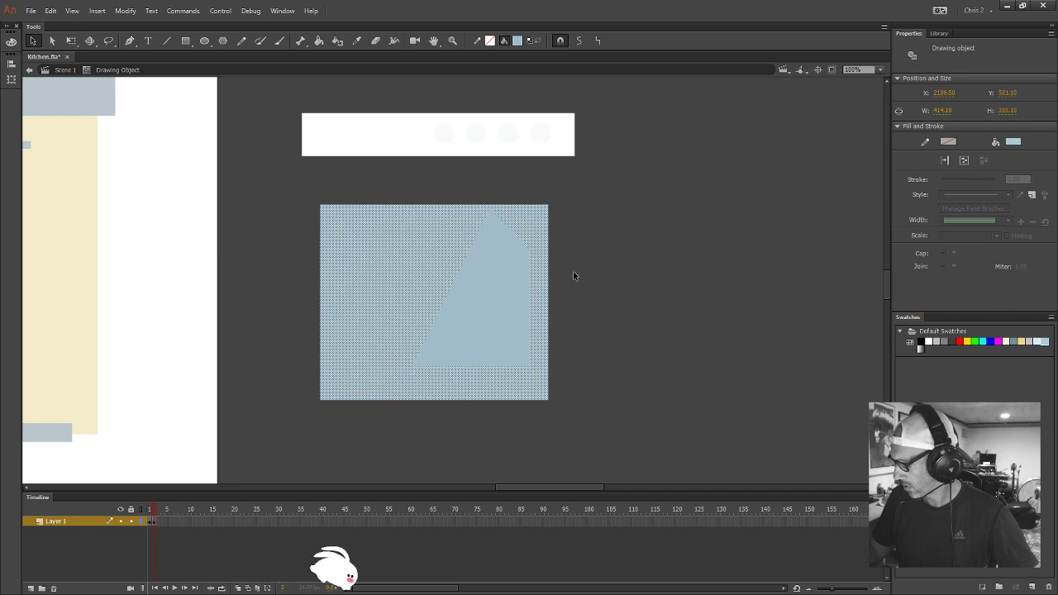
click(553, 259)
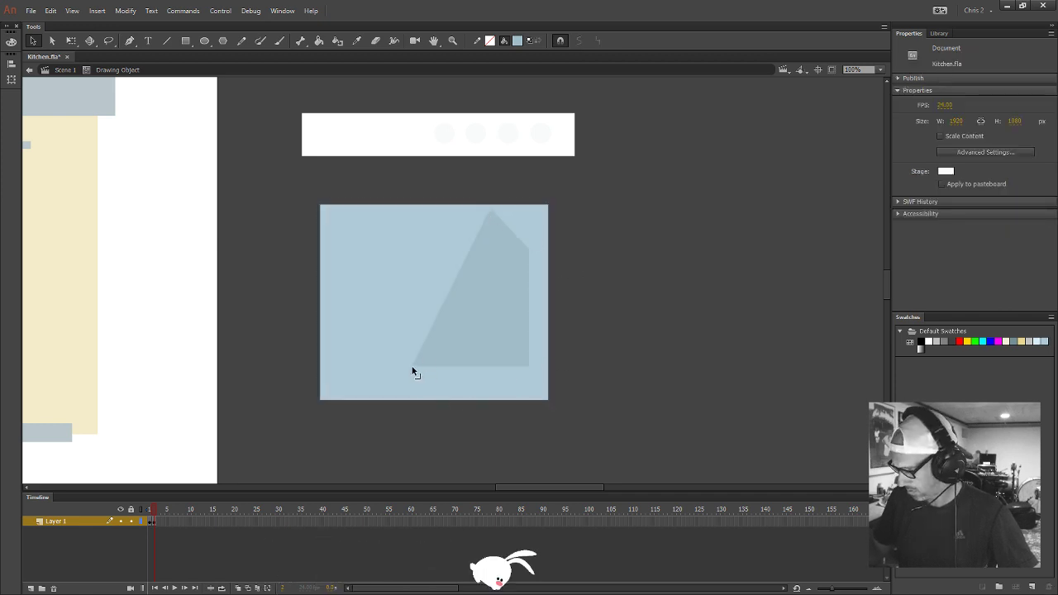
drag(413, 368, 385, 401)
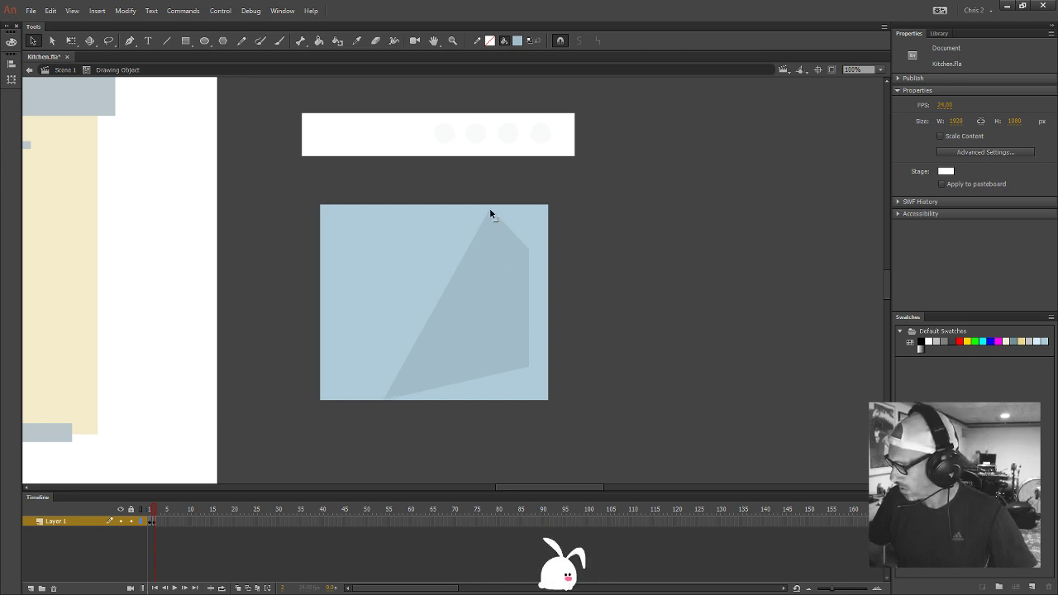
Sample the reflection's darker color, fill the remaining glass on its right side with it, and return to the main scene
key(i)
click(494, 232)
click(538, 221)
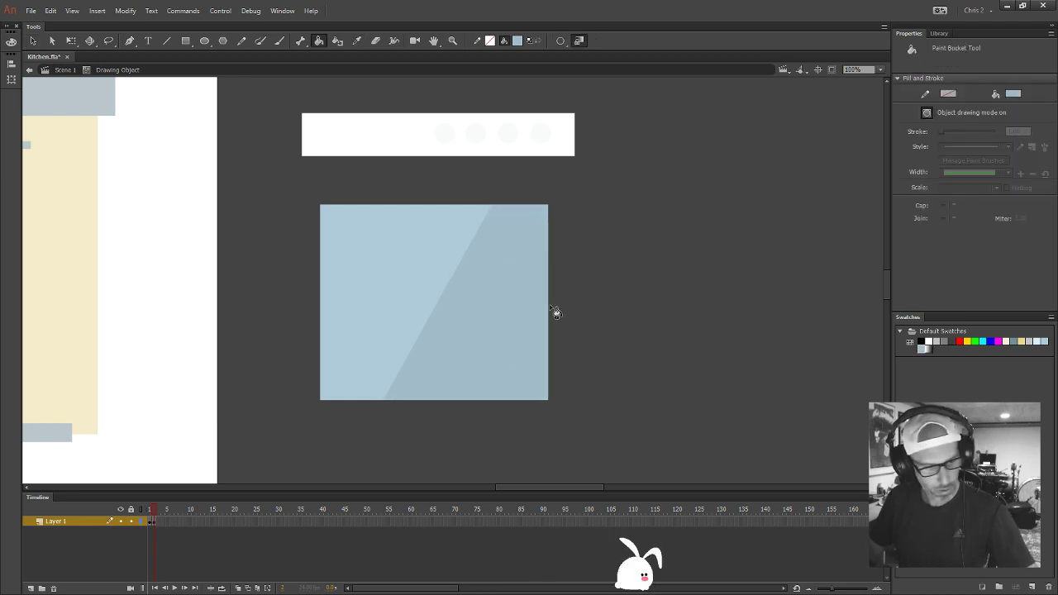
key(v)
double_click(587, 291)
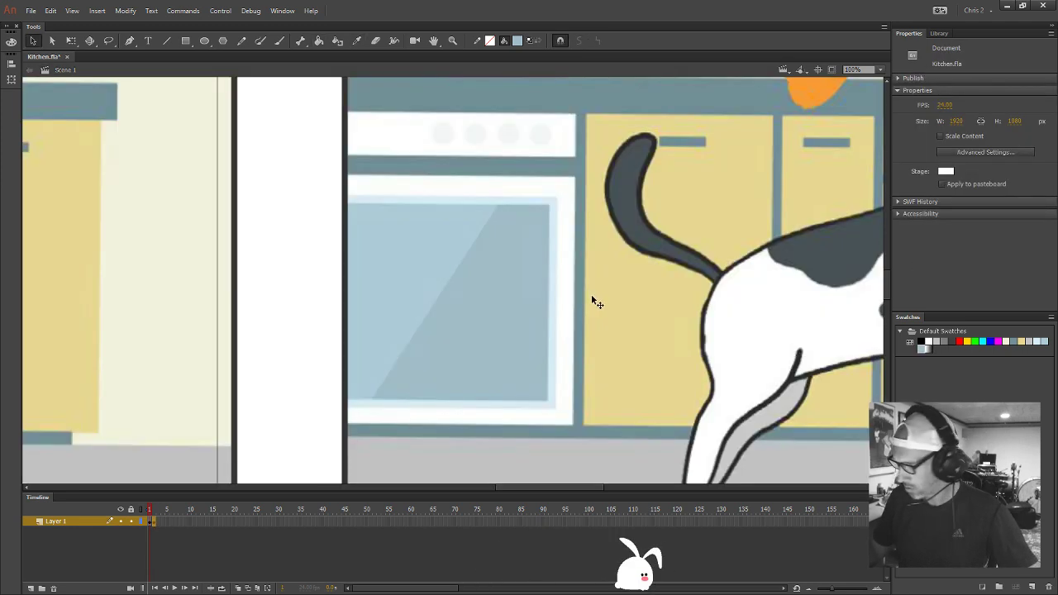
Reopen the oven glass object, shift the lower end of the reflection's diagonal slightly left to match the storyboard, and return to the scene
click(481, 351)
double_click(440, 352)
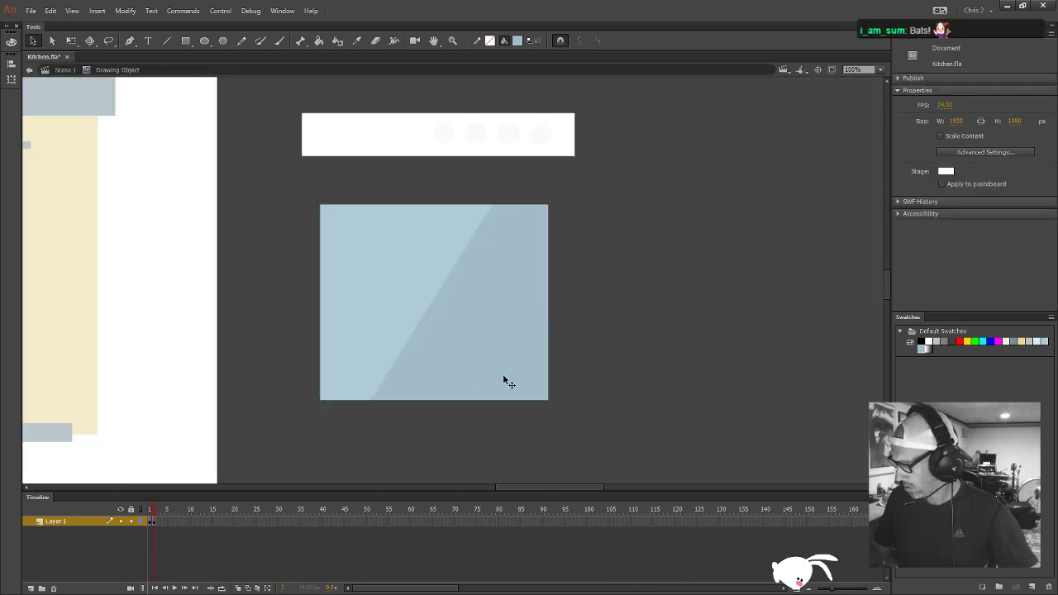
double_click(562, 351)
double_click(466, 451)
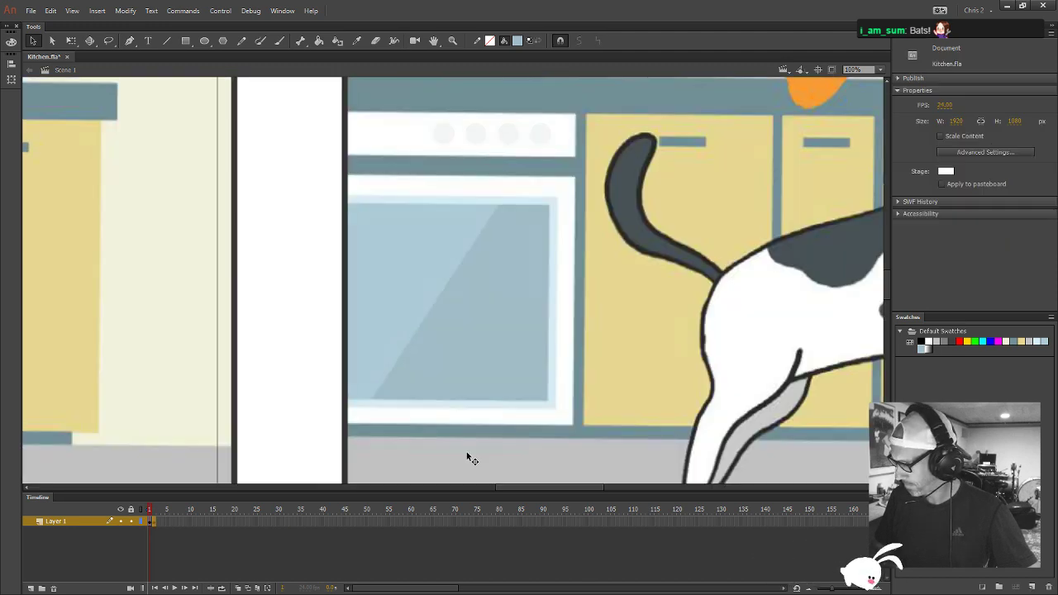
Sample the pale blue of the storyboard's oven window border and draw a rectangle about 423 by 386 px over that window
click(517, 41)
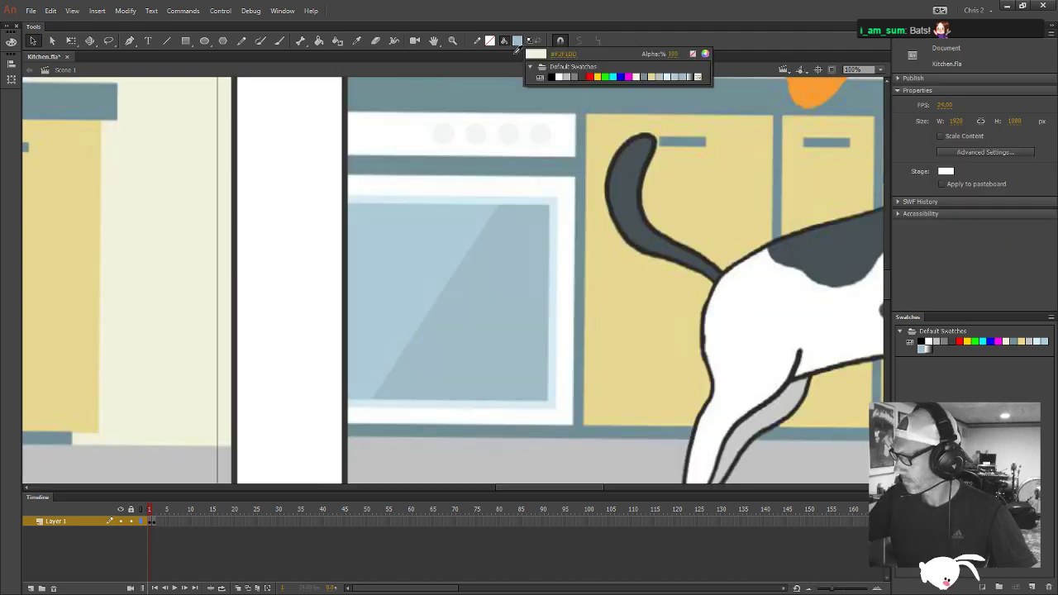
click(545, 73)
click(493, 208)
click(517, 41)
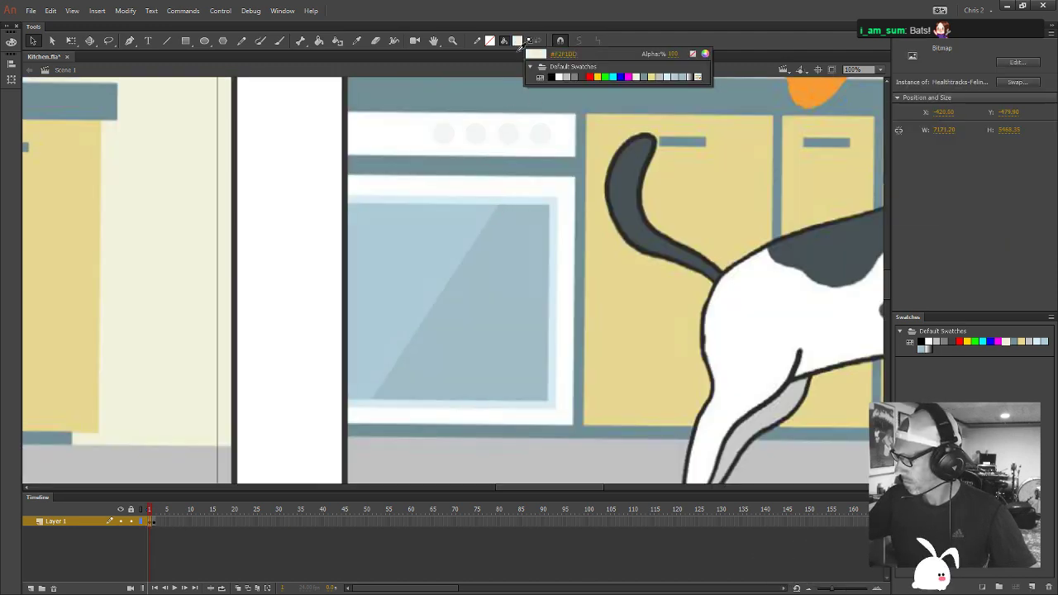
click(477, 197)
key(r)
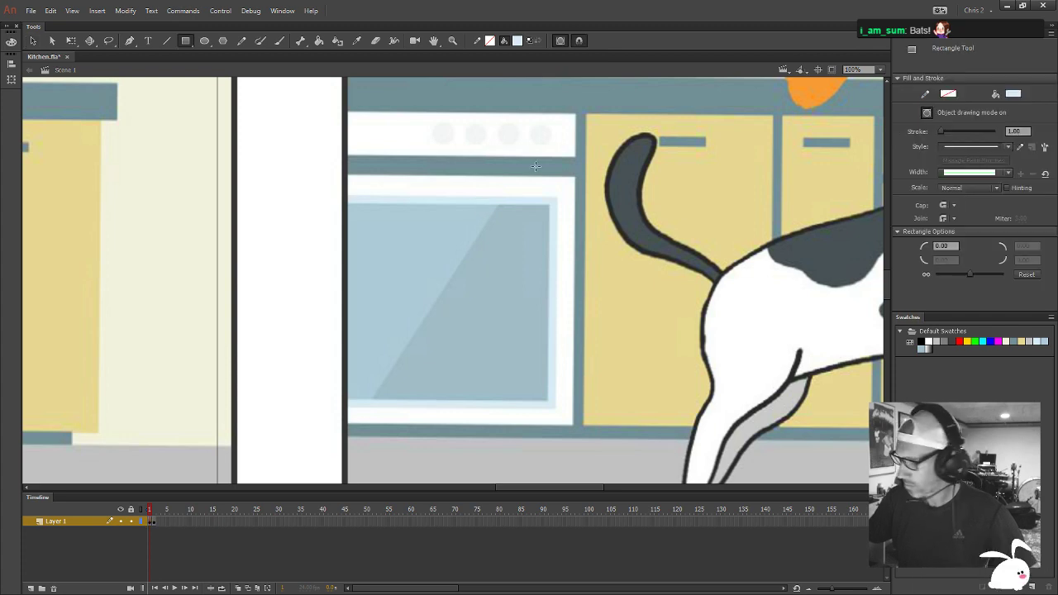
mouse_move(558, 197)
mouse_down()
mouse_move(322, 385)
mouse_move(324, 410)
mouse_up()
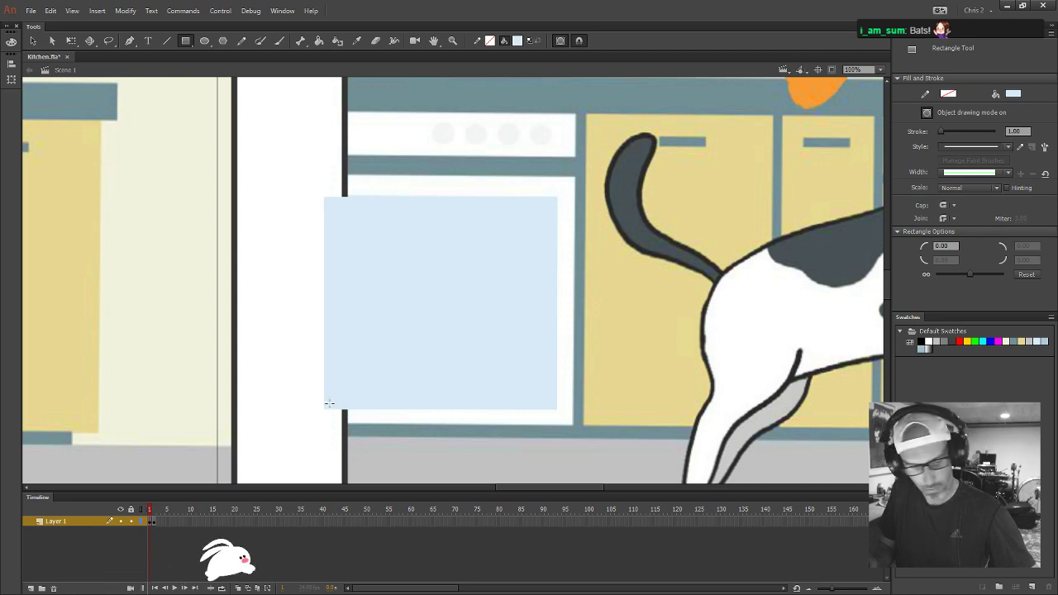
Move the pale blue rectangle from the storyboard frame to the artwork in frame 2, behind the oven glass
key(v)
click(482, 361)
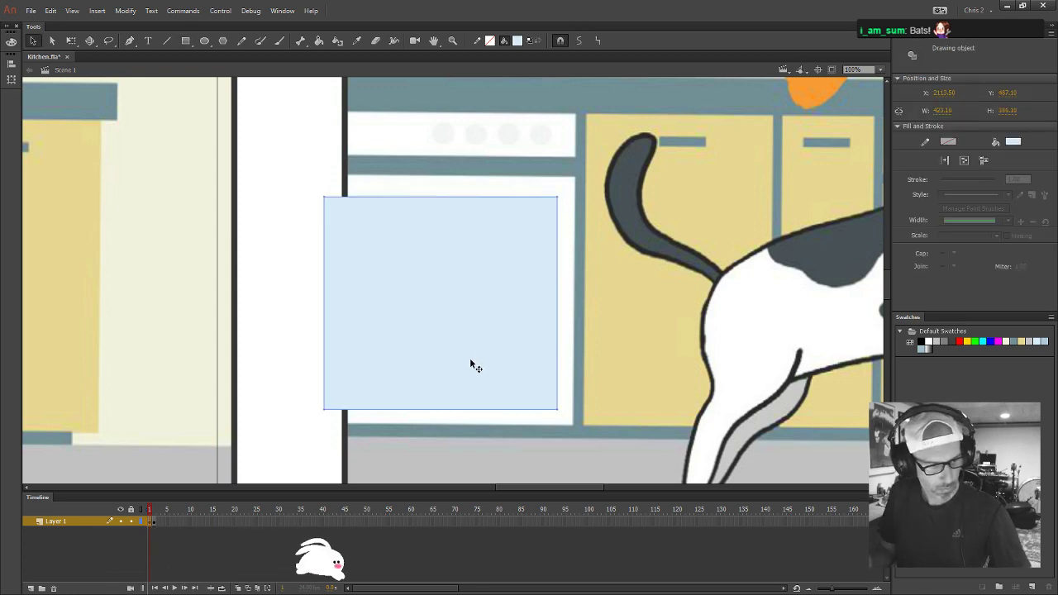
key(Delete)
click(153, 524)
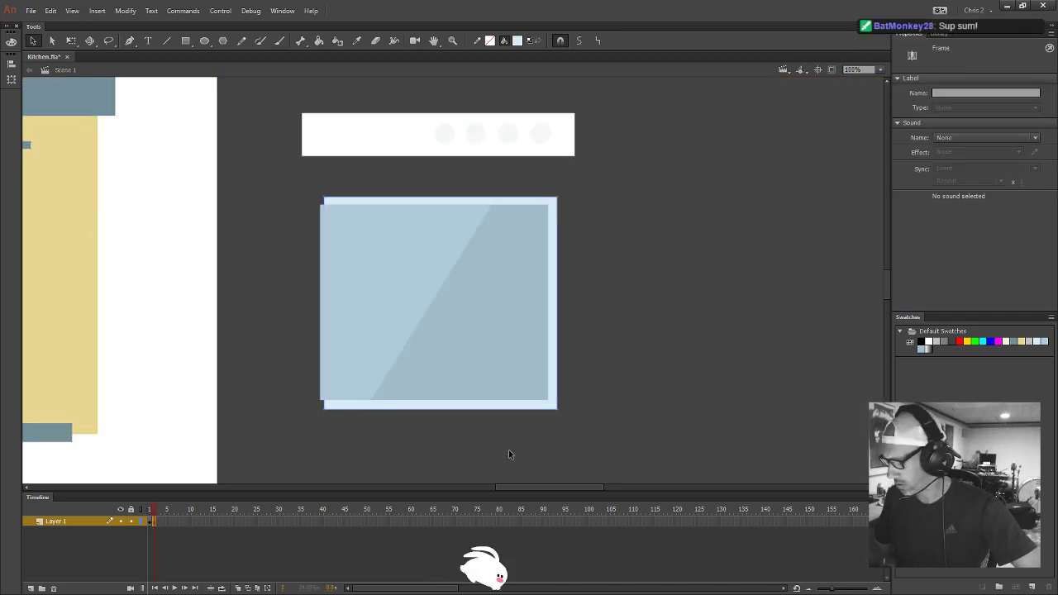
Stretch the pale blue rectangle's left edge outward with Free Transform so it borders the oven glass evenly on all sides
click(447, 330)
key(q)
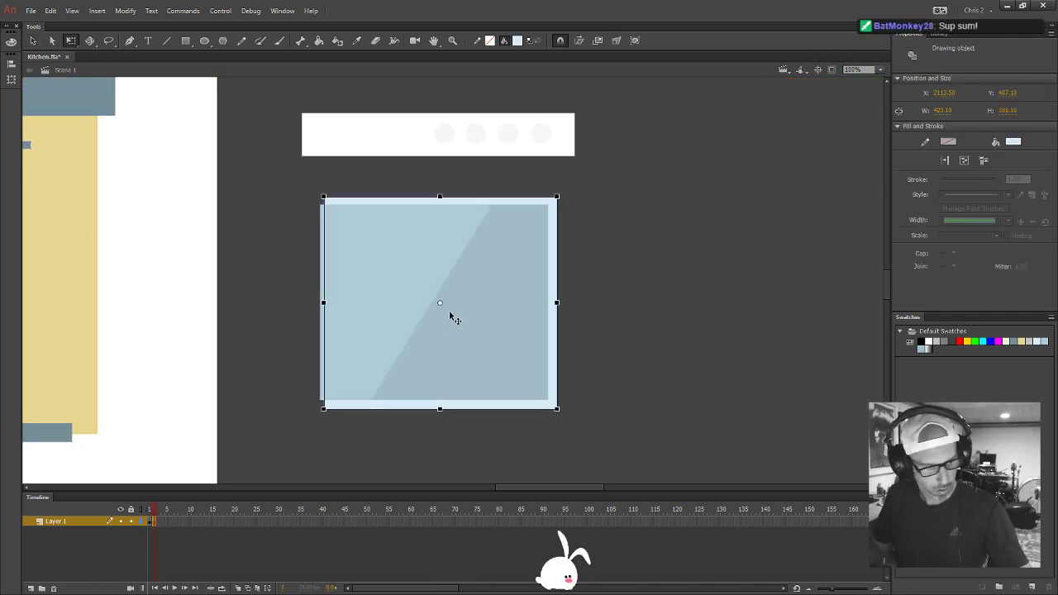
drag(322, 302, 310, 303)
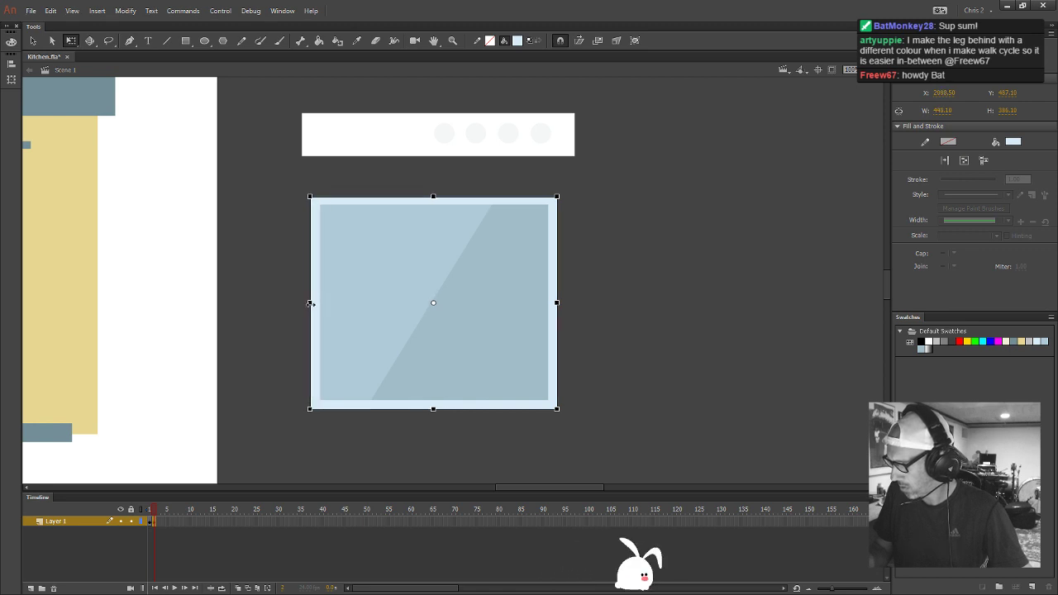
click(602, 305)
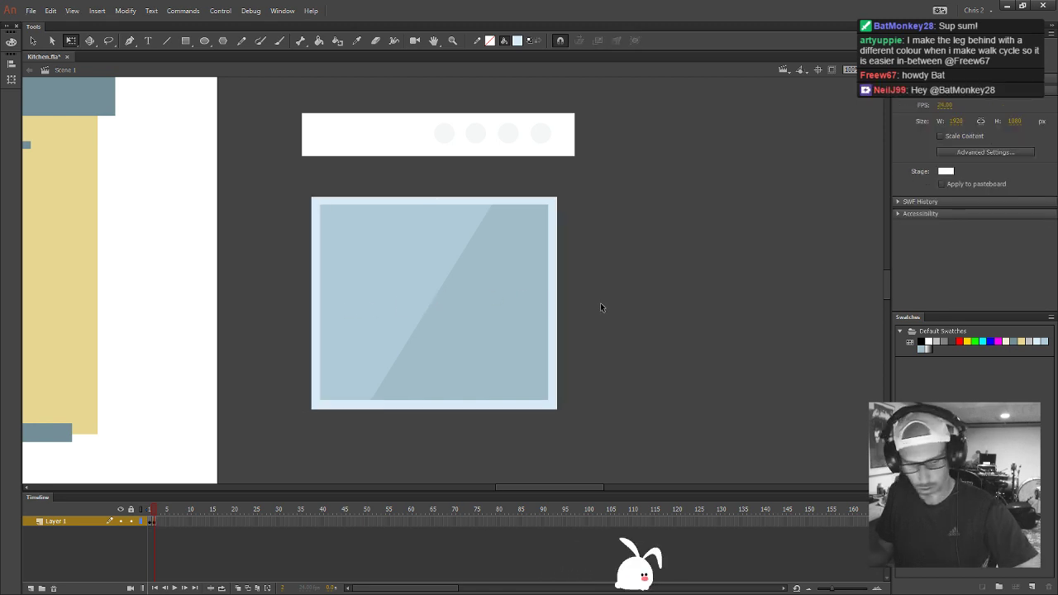
Select the control panel, knobs and oven window together and move them into the gap at the left end of the cabinets
key(ctrl+minus)
key(ctrl+minus)
drag(700, 238, 606, 372)
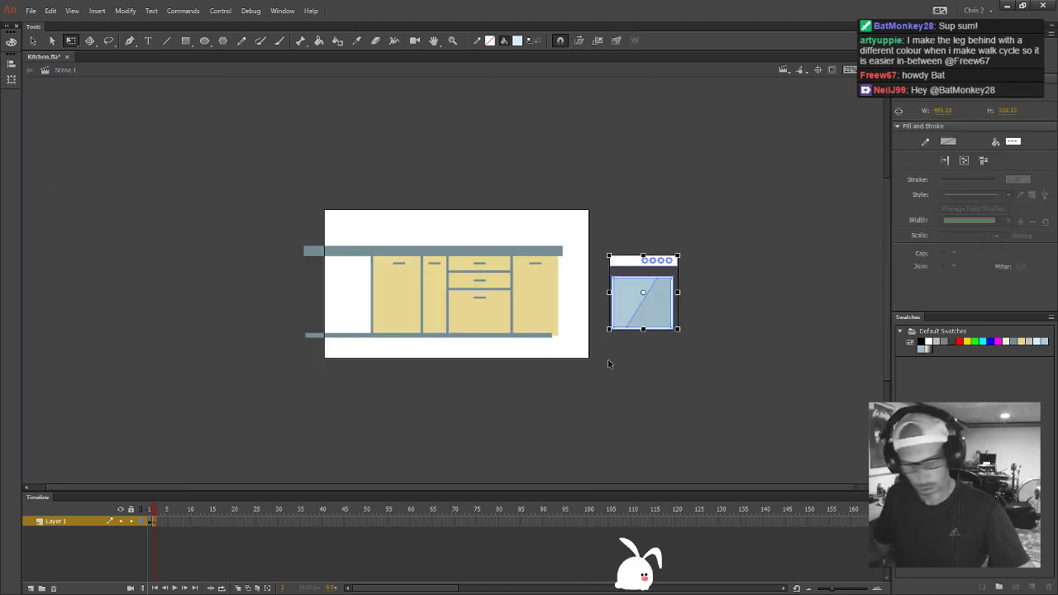
key(v)
drag(652, 323, 343, 326)
click(627, 363)
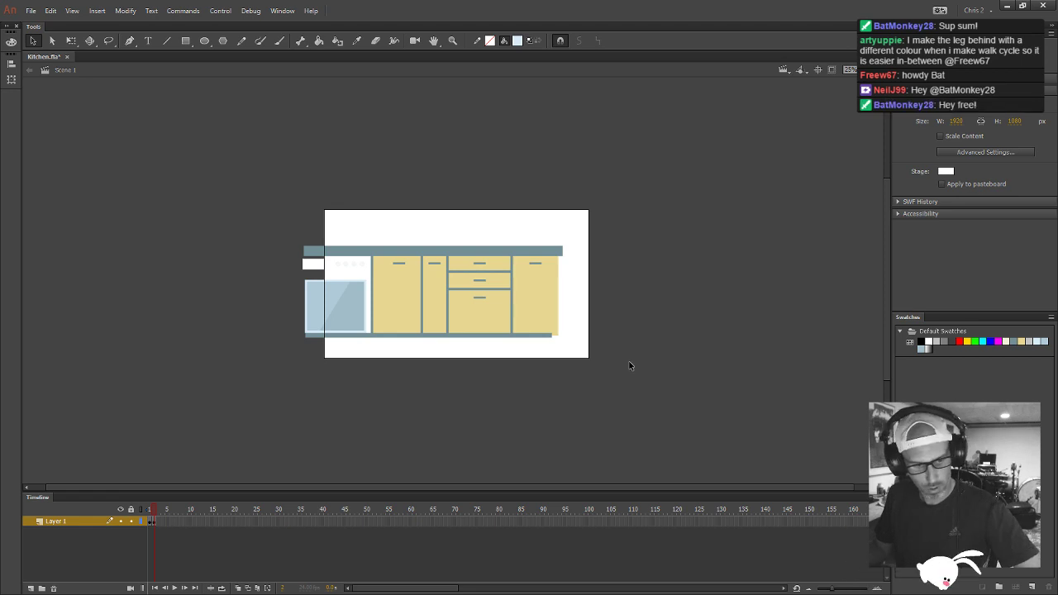
Compare the traced kitchen with the storyboard's first panel, checking the placement of the stove and cabinets
key(ctrl+equal)
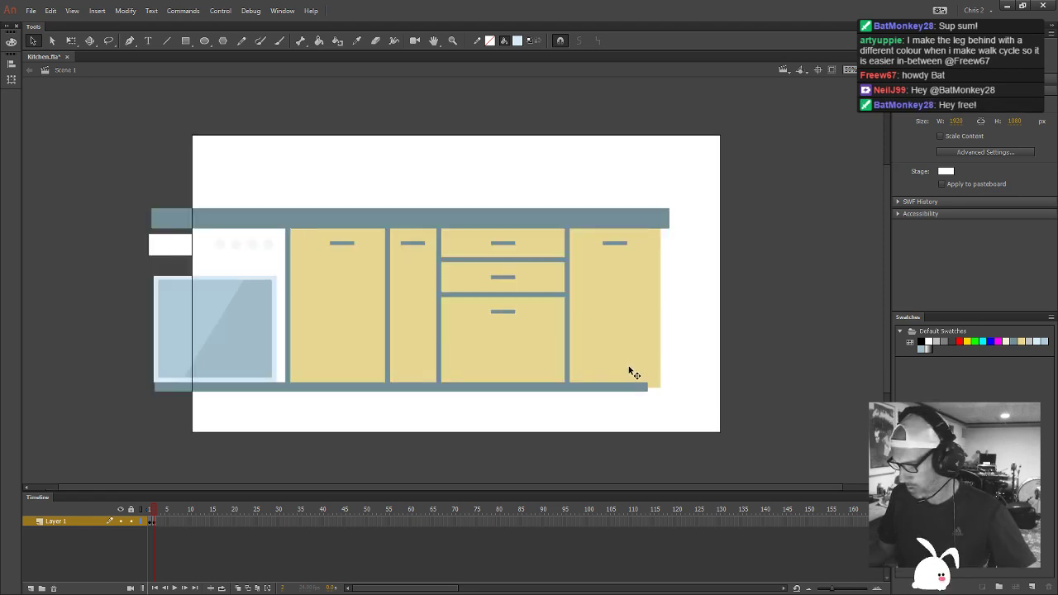
key(comma)
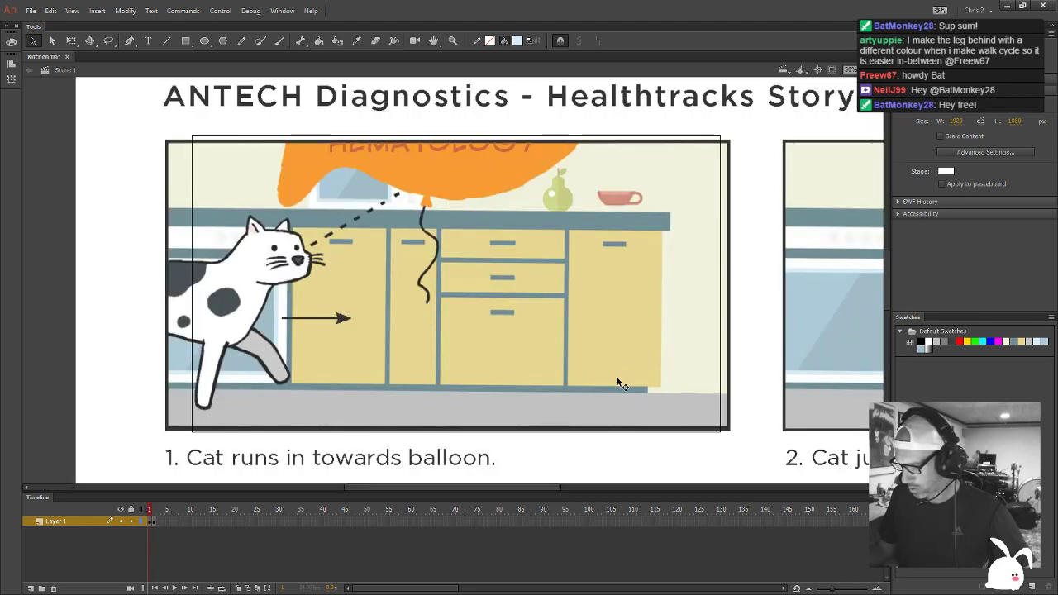
key(period)
key(comma)
key(period)
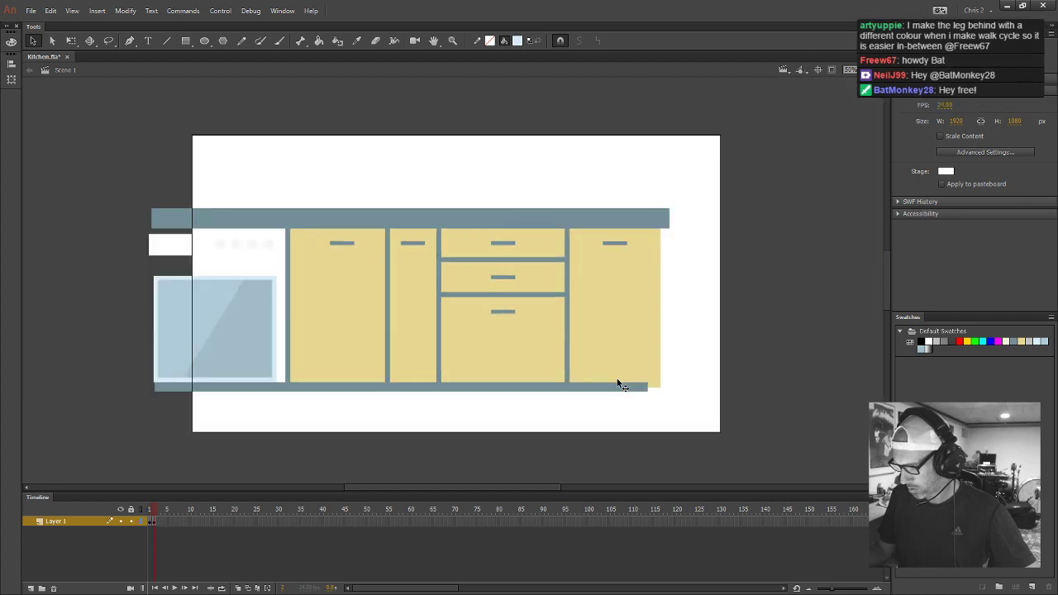
key(comma)
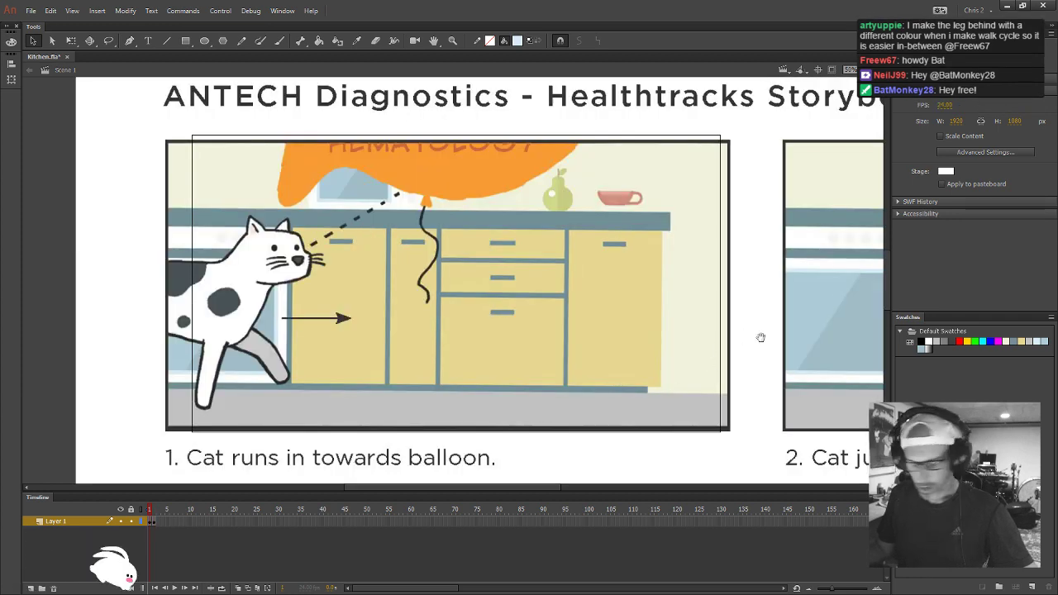
drag(760, 337, 517, 325)
drag(338, 323, 653, 338)
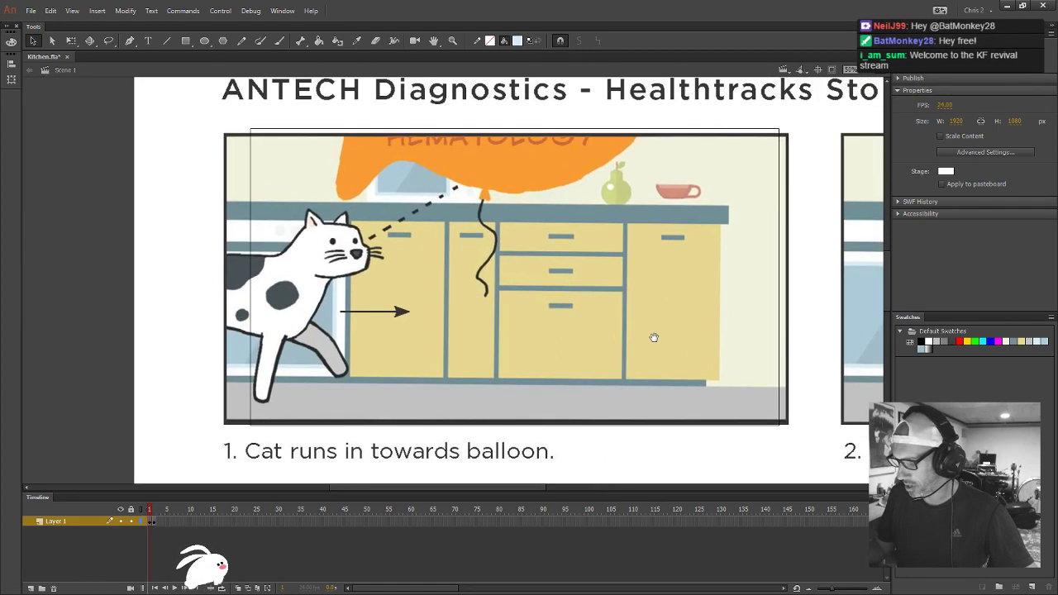
key(period)
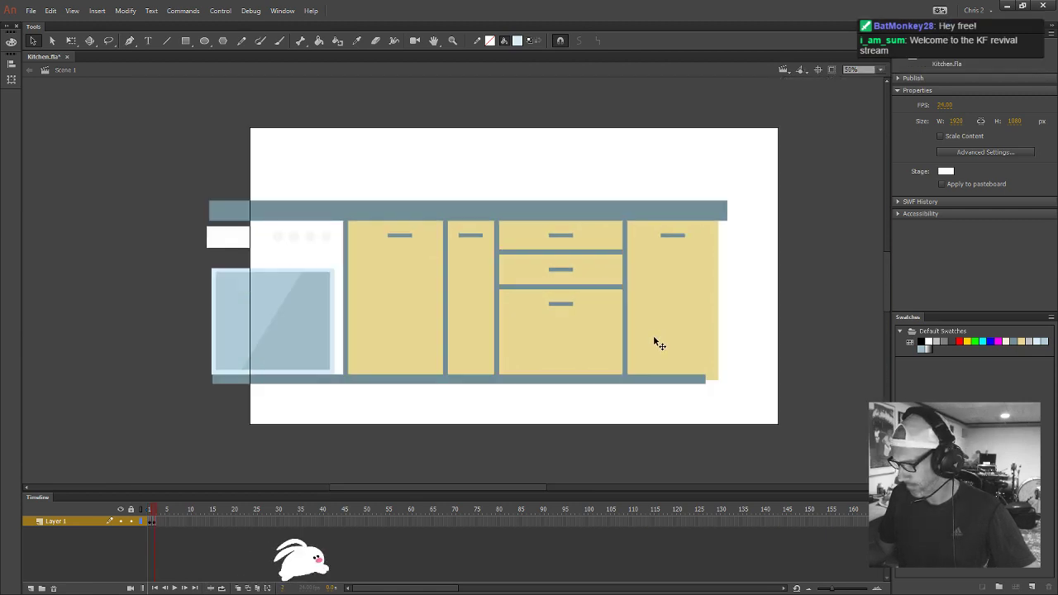
Duplicate the countertop bar and scale the copy to about 485 by 58 px between the stove's control panel and oven window
click(489, 217)
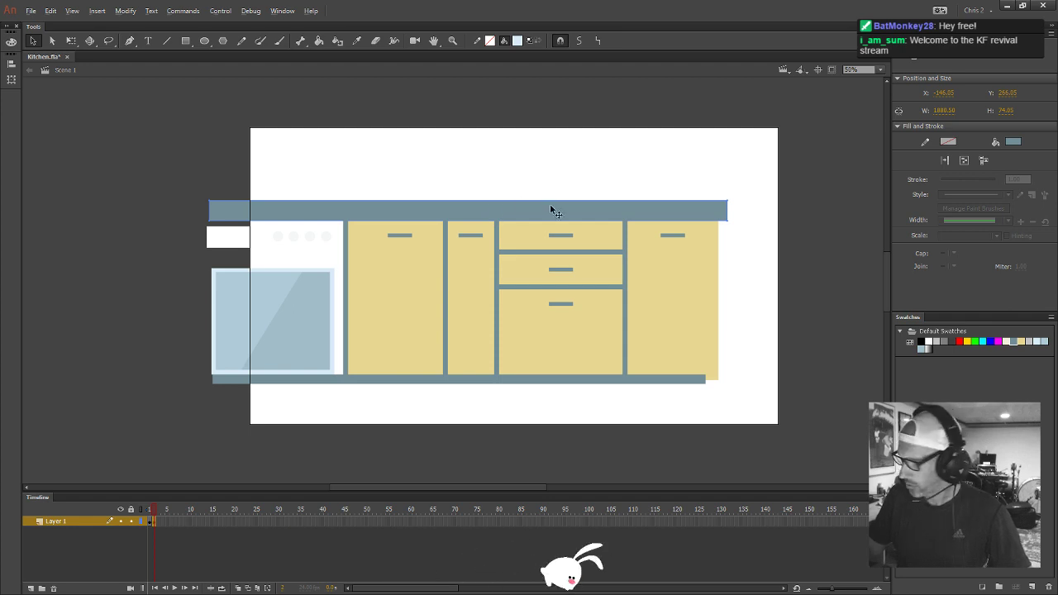
drag(553, 207, 276, 263)
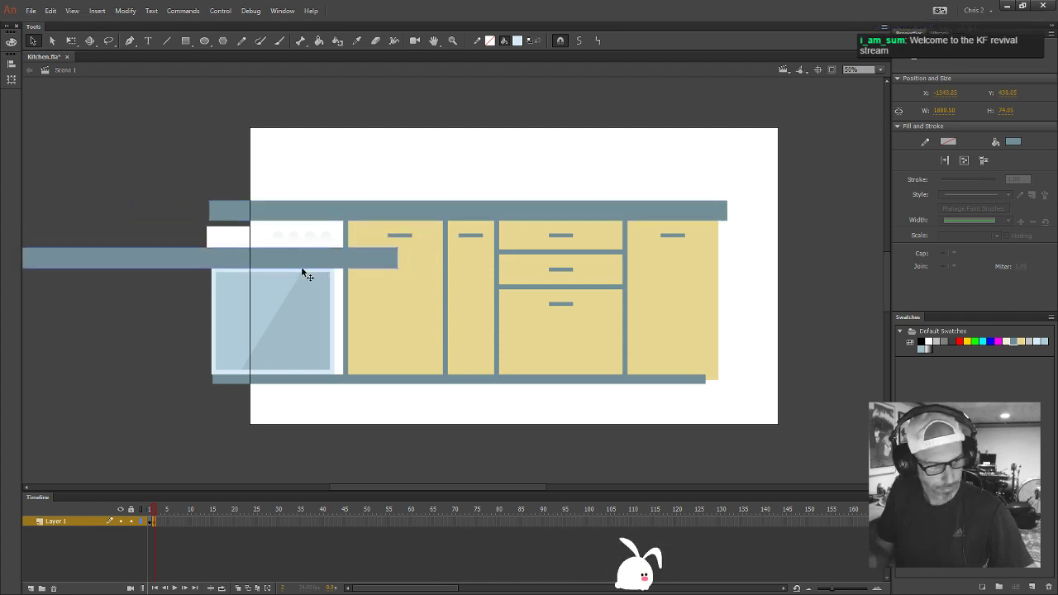
key(q)
drag(359, 306, 515, 305)
drag(68, 245, 402, 248)
key(v)
key(q)
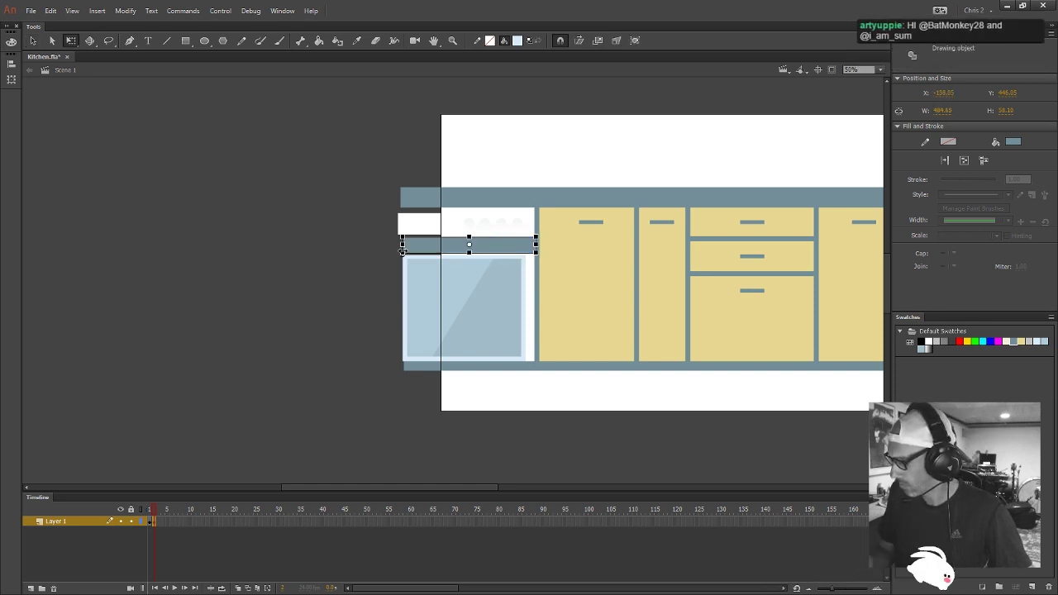
click(348, 295)
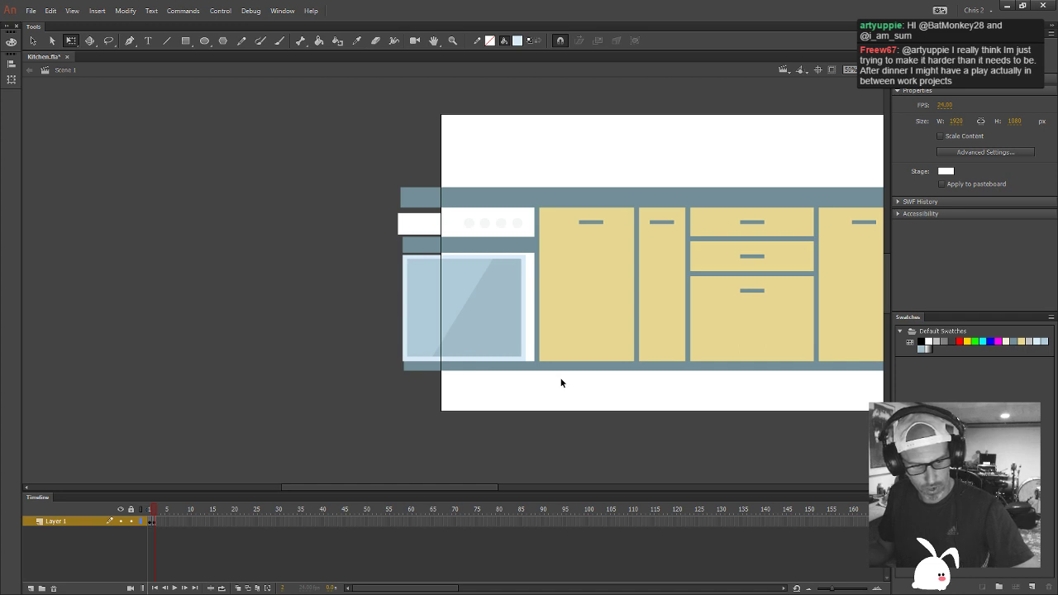
Compare the stove's divider bar with the storyboard, nudge it up toward the control panel and reduce its height from below
key(comma)
key(period)
key(comma)
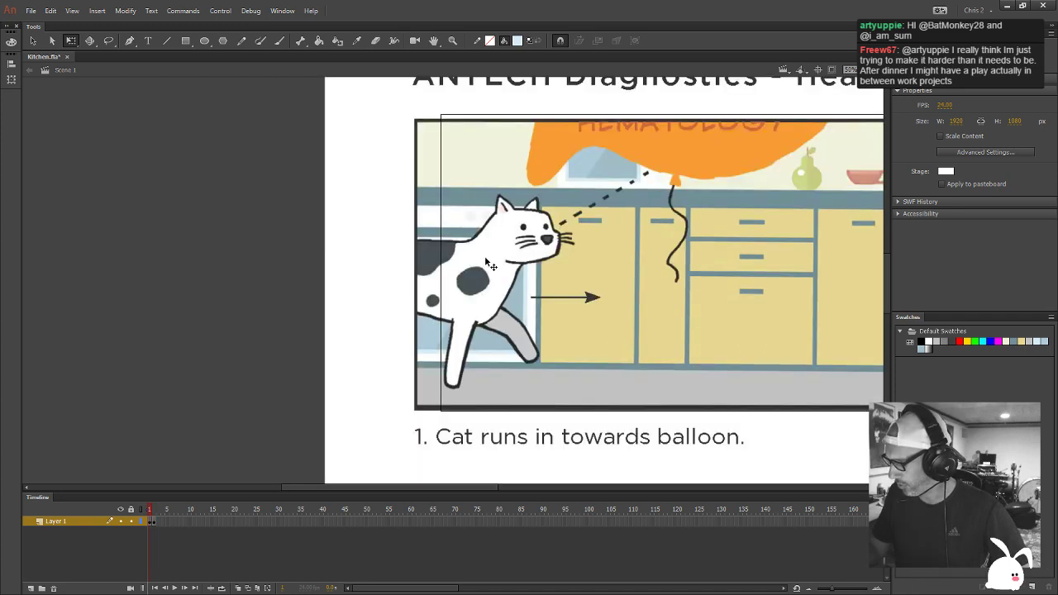
key(period)
click(466, 238)
key(Up)
key(Up)
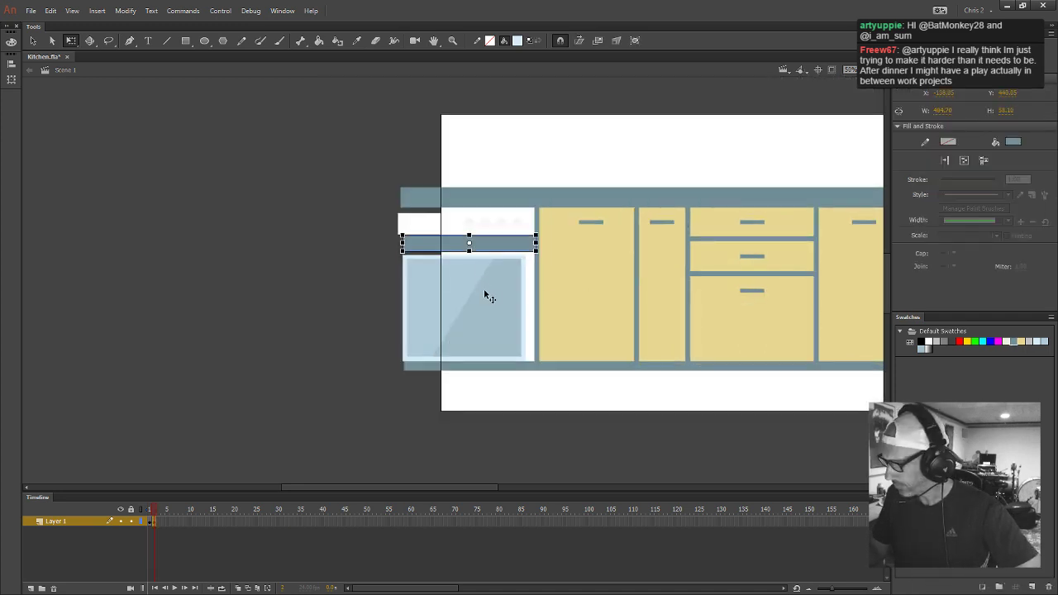
key(Up)
key(Up)
key(Up)
key(Up)
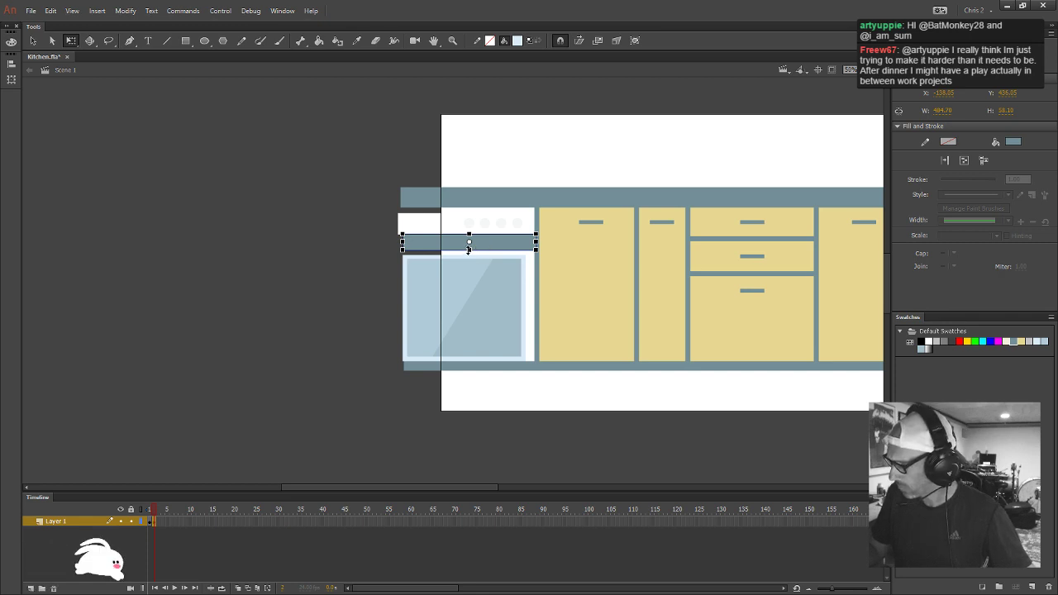
click(302, 377)
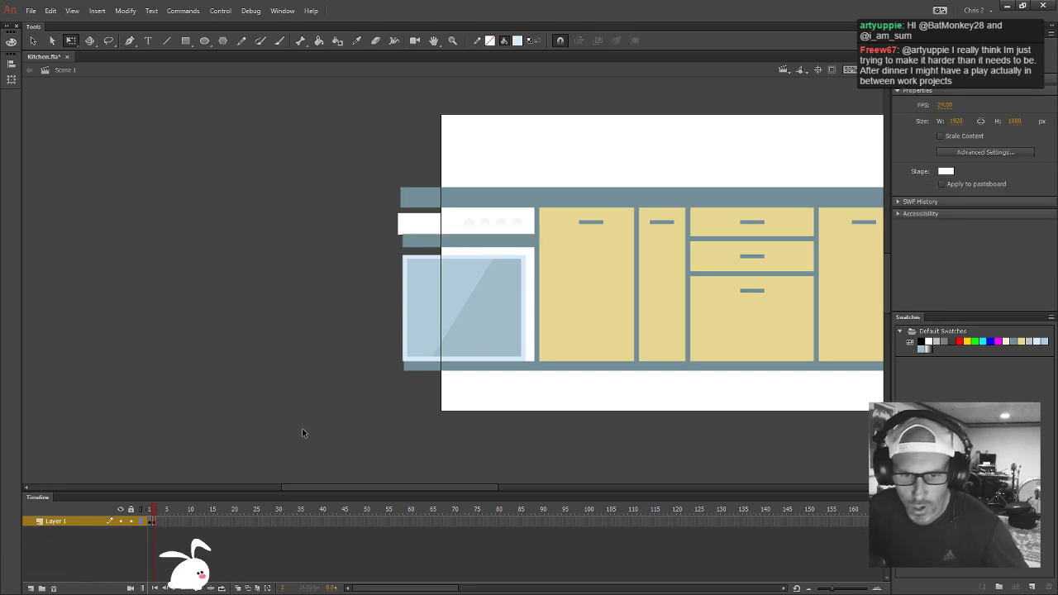
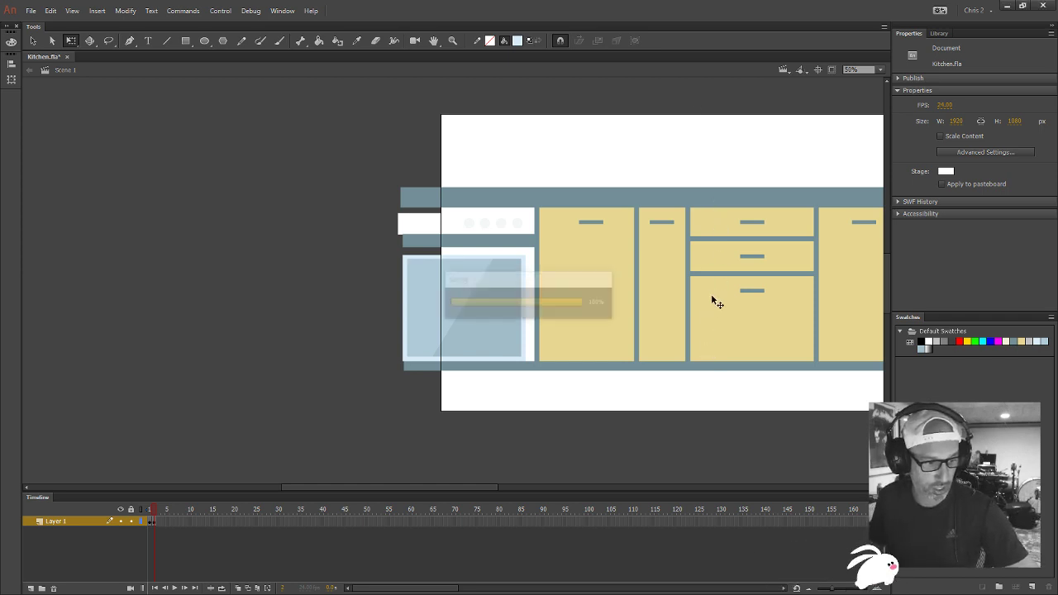
Sample the storyboard floor's grey and draw the floor as a rectangle directly below the baseboard, spanning from the oven to the stage's far edge
drag(780, 310, 638, 282)
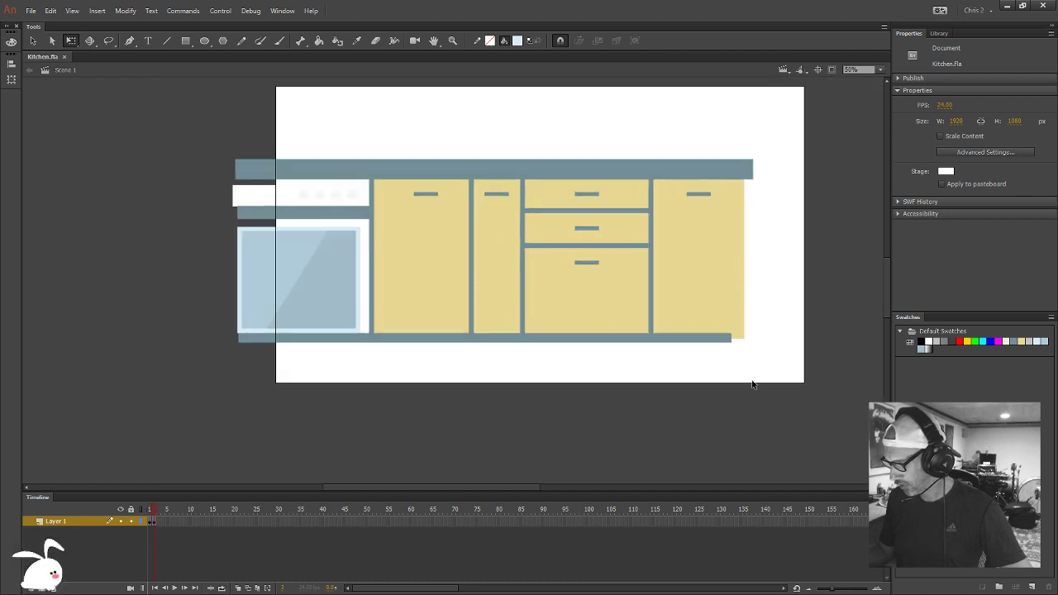
key(comma)
click(518, 41)
click(519, 367)
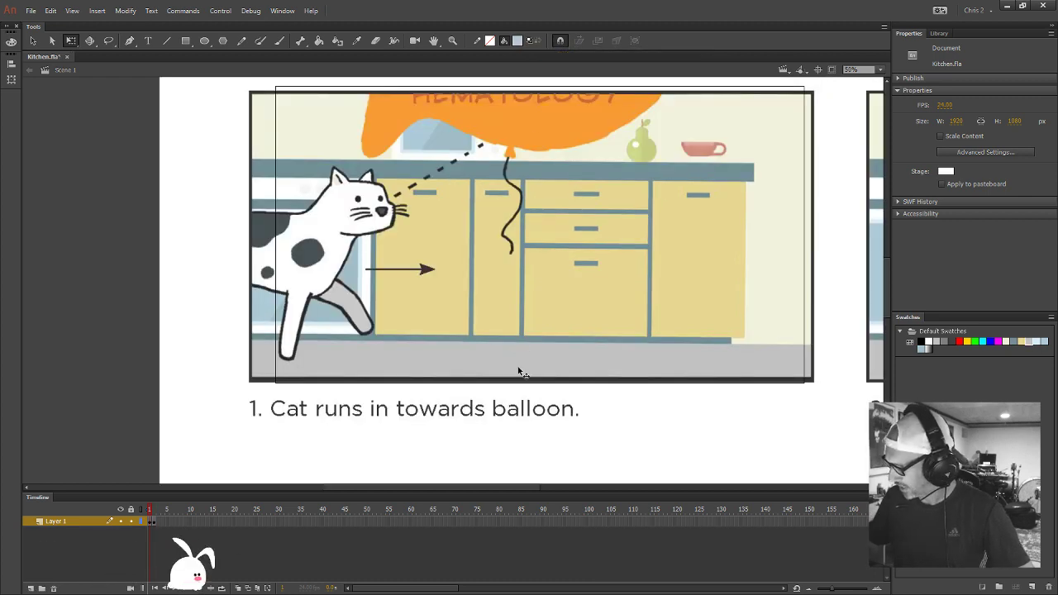
key(period)
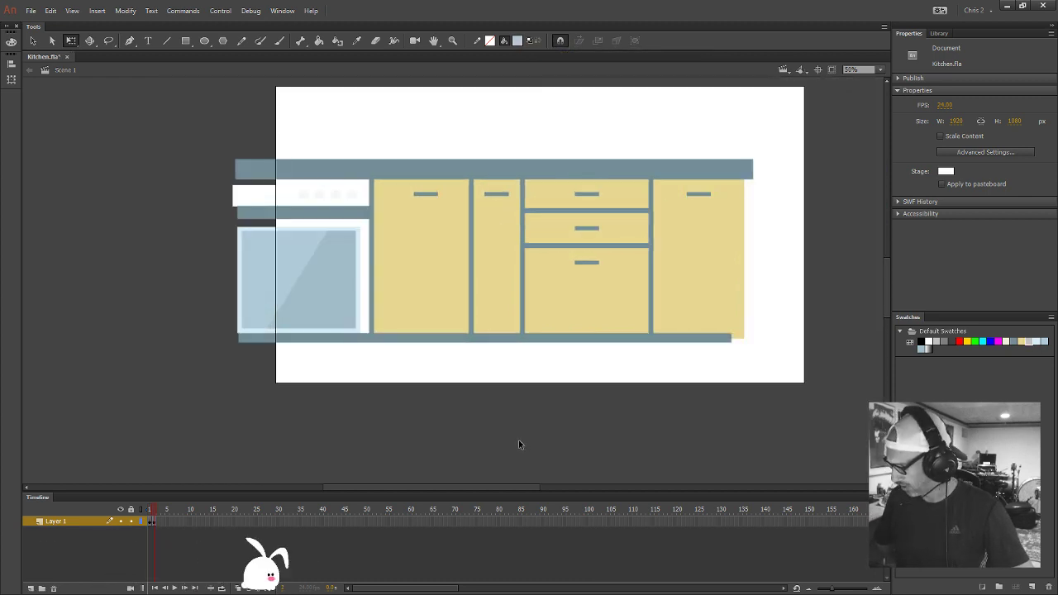
click(186, 40)
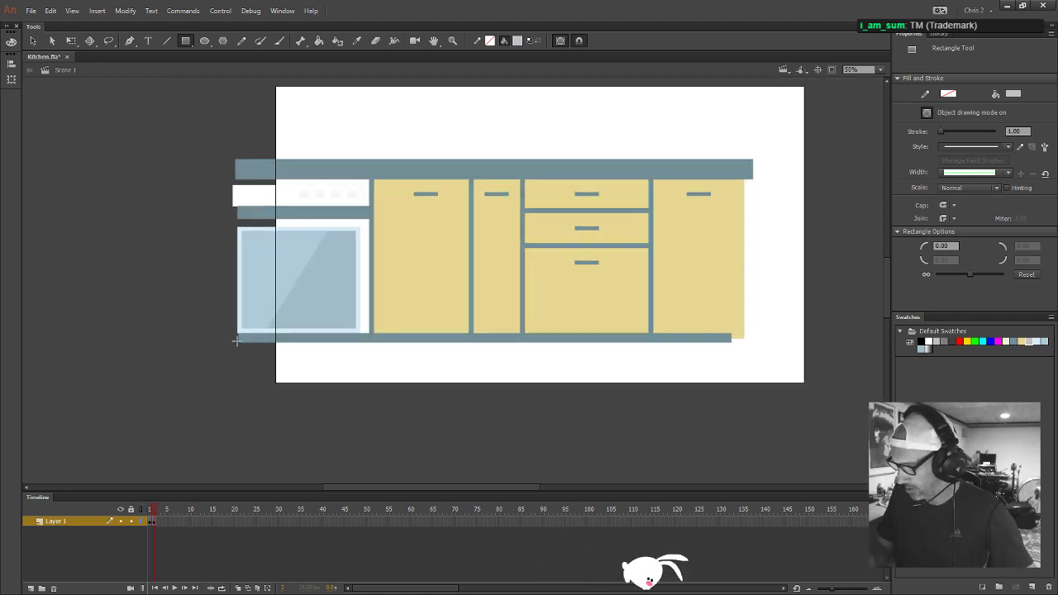
drag(238, 343, 807, 384)
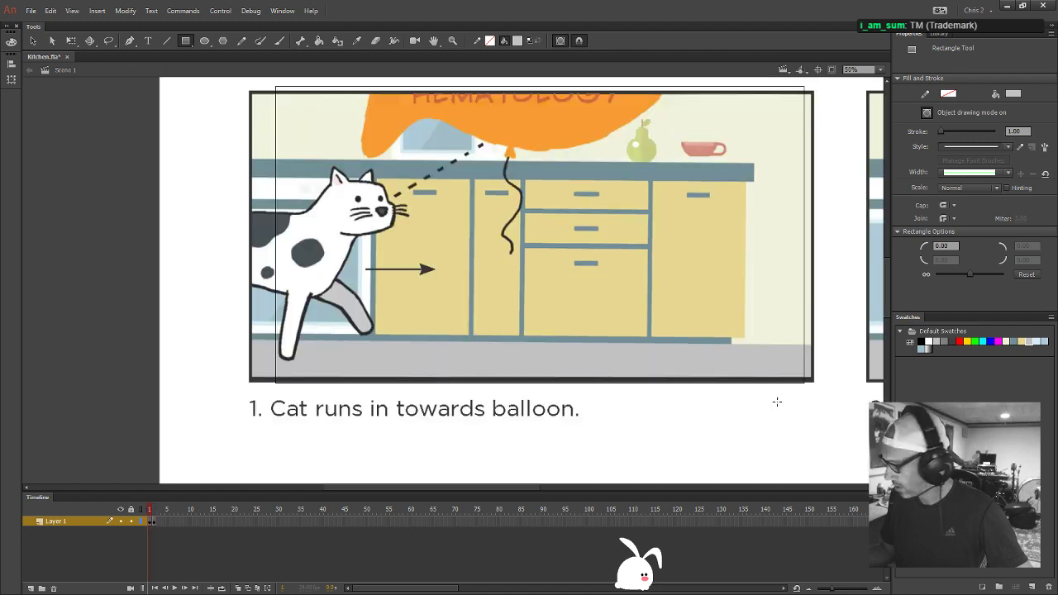
Draw a wall rectangle about 2124 by 1136 px in the storyboard's sampled cream color and send it behind the kitchen
click(518, 41)
click(787, 131)
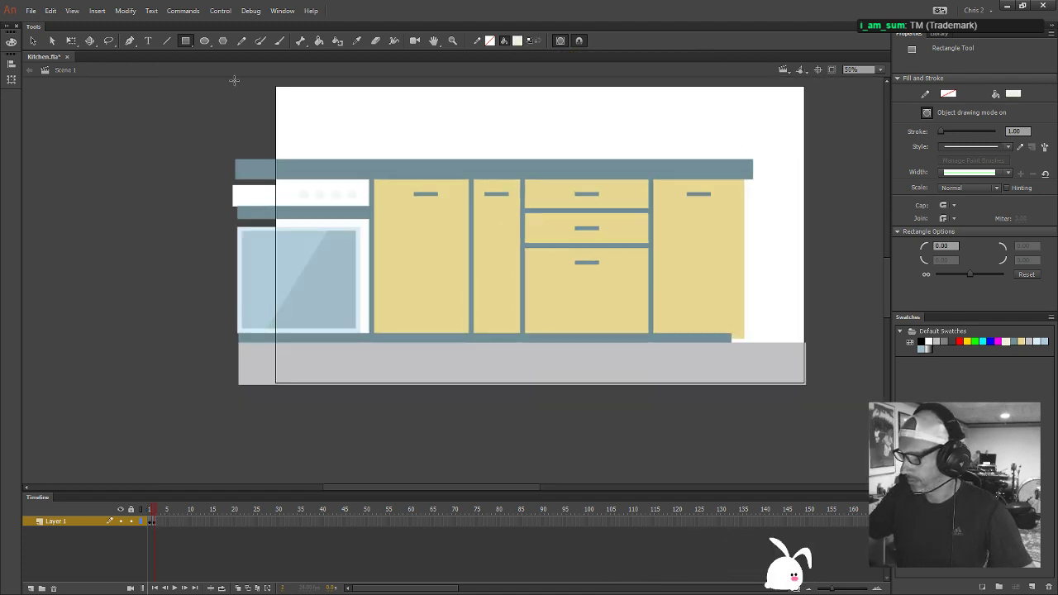
drag(234, 80, 818, 393)
key(v)
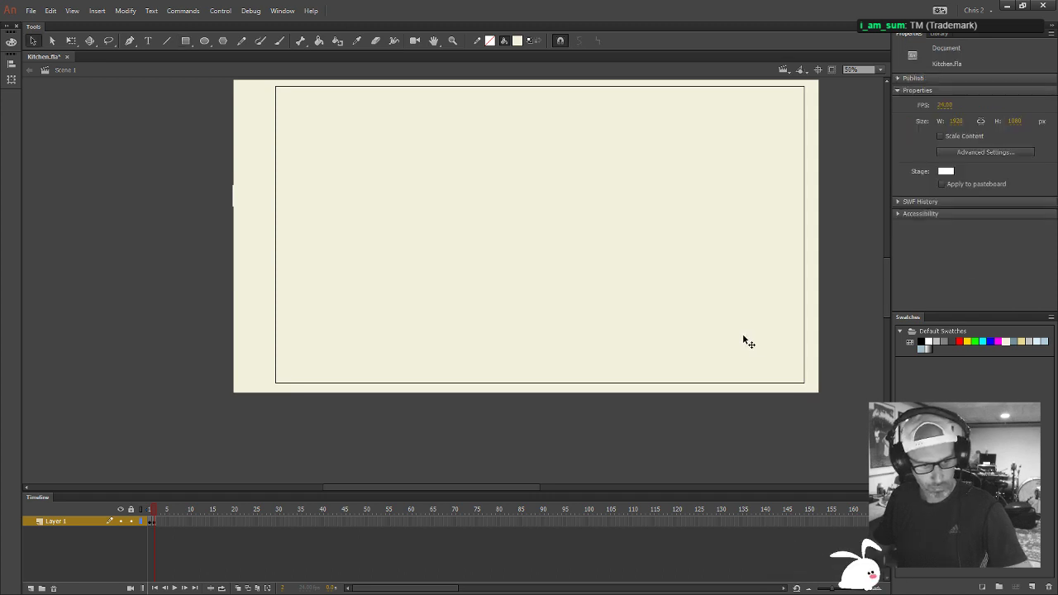
click(761, 354)
key(ctrl+shift+Down)
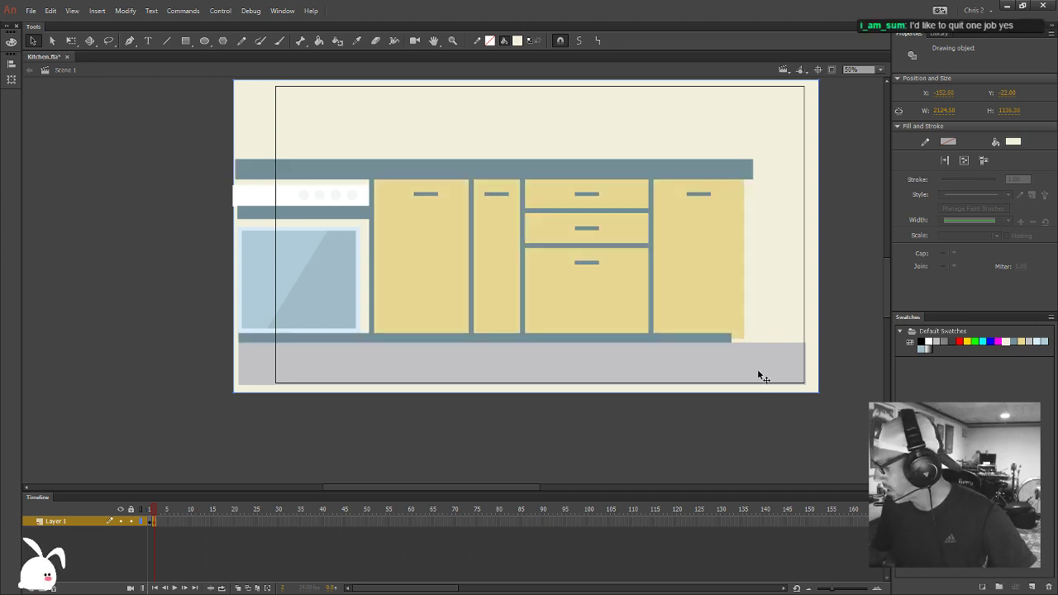
click(724, 433)
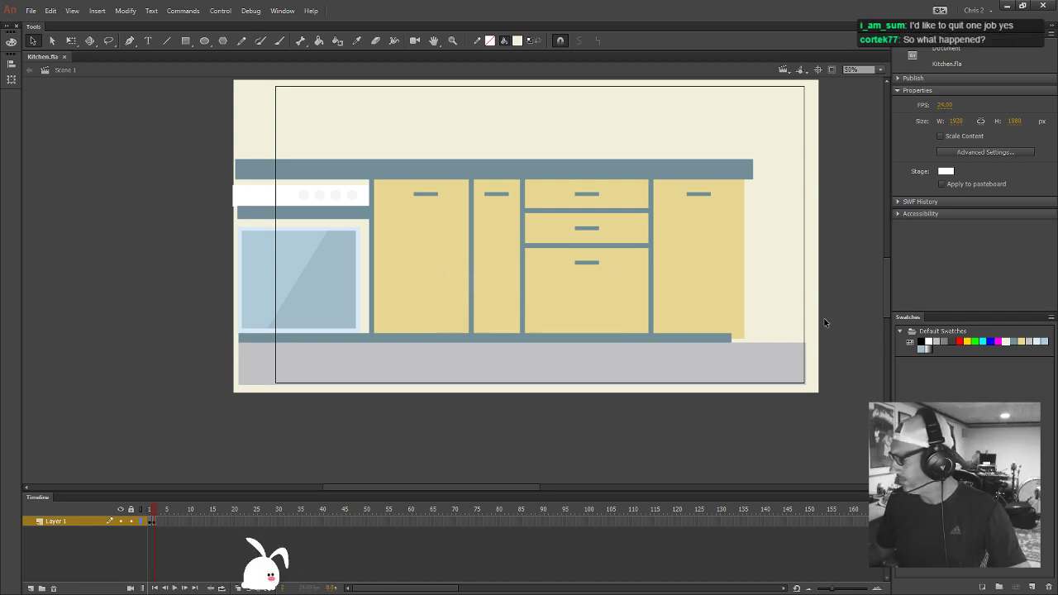
Select the stove's control panel and its knobs together and nudge them up against the countertop
drag(846, 312, 711, 355)
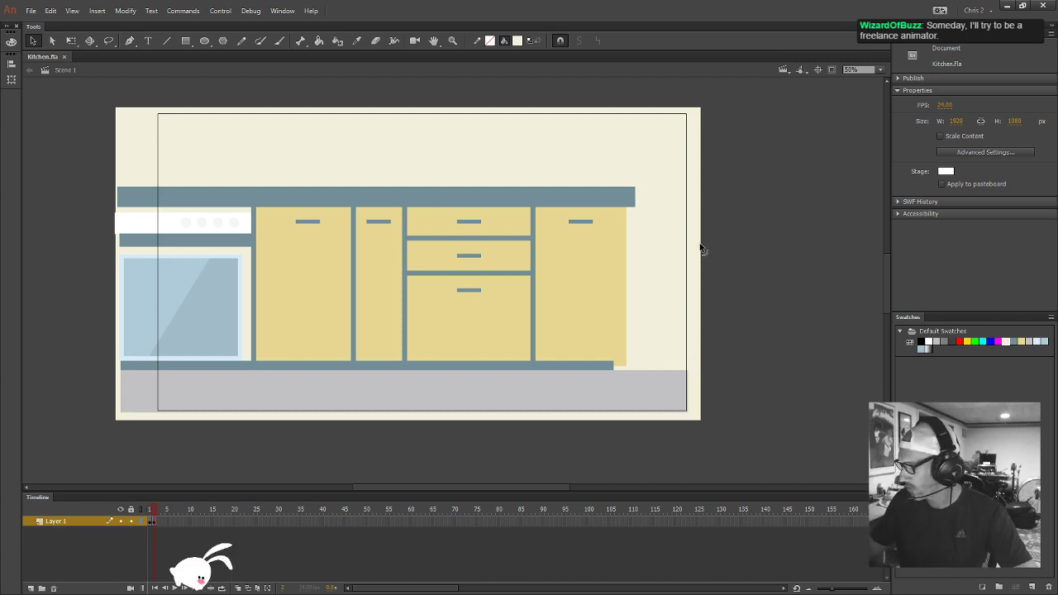
drag(691, 257, 717, 262)
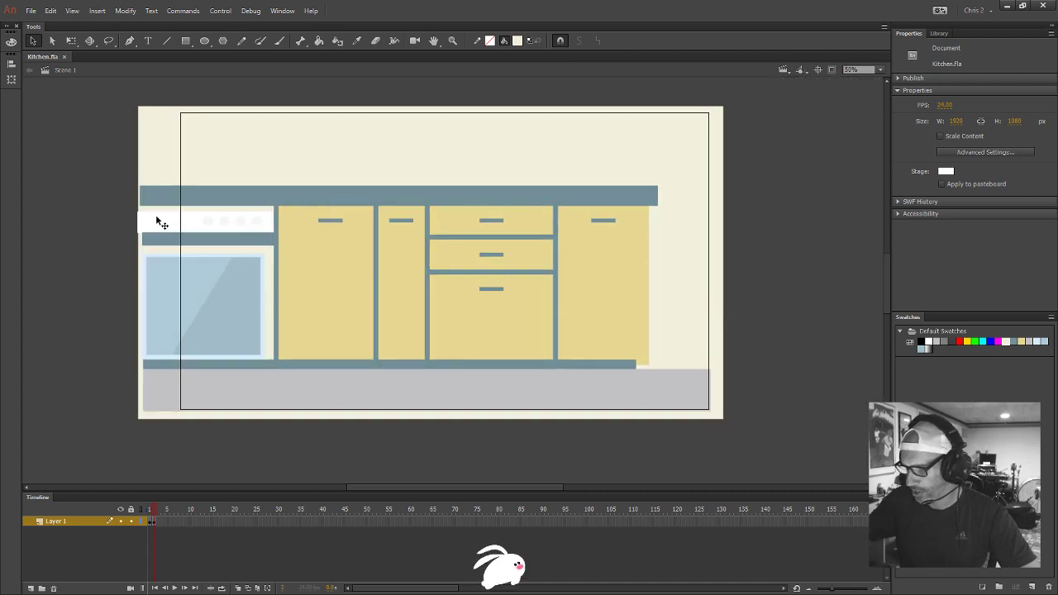
drag(118, 219, 266, 222)
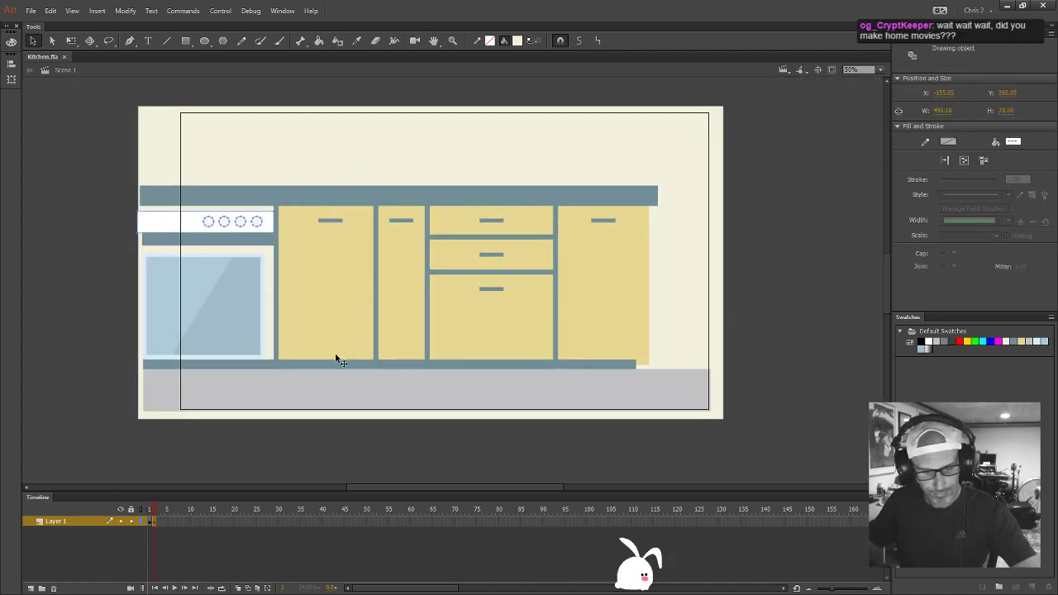
key(Up)
key(Up)
key(Up)
key(Up)
key(Up)
key(Up)
key(Up)
key(Up)
key(Up)
key(Up)
key(Up)
key(Up)
key(Up)
key(Up)
key(Up)
key(Up)
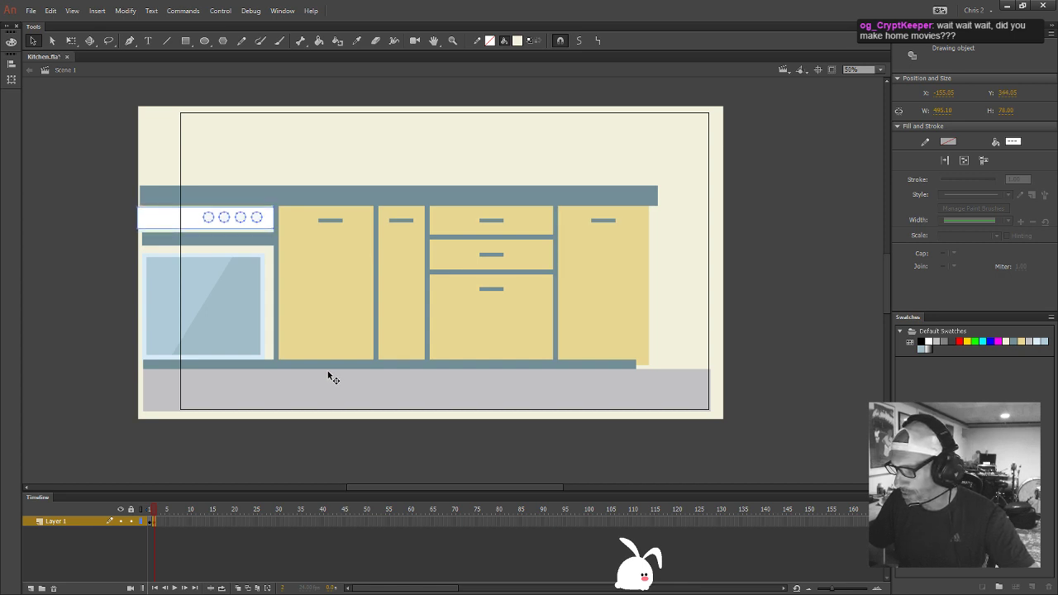
click(92, 284)
Nudge the stove's divider bar up against the bottom edge of the control panel
click(252, 240)
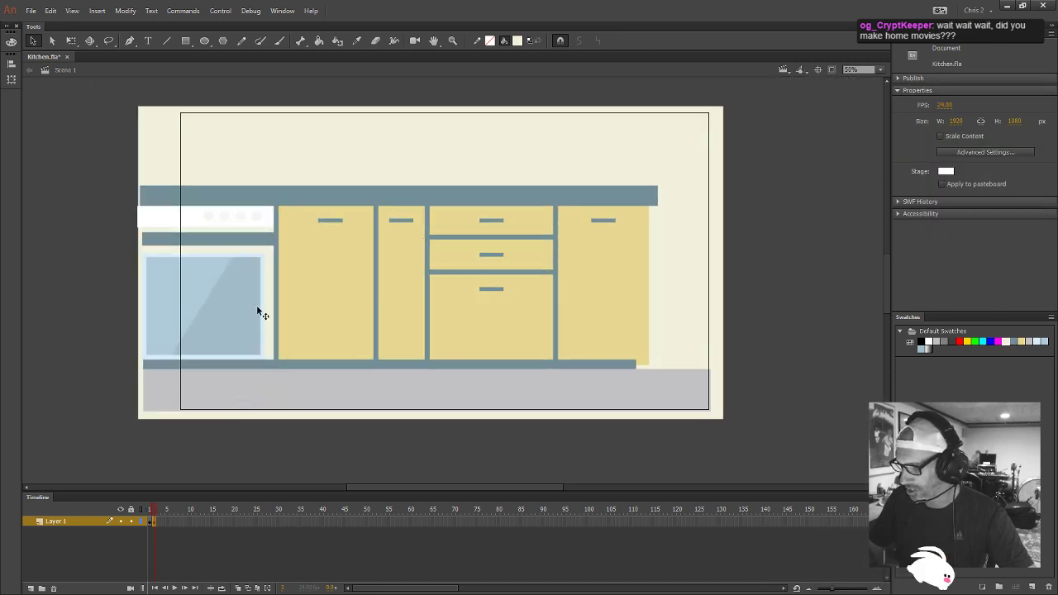
click(263, 244)
key(Up)
key(Up)
key(Up)
key(Up)
key(Up)
key(Up)
key(Up)
key(Up)
key(Up)
key(Up)
key(Up)
key(Up)
key(Up)
key(Up)
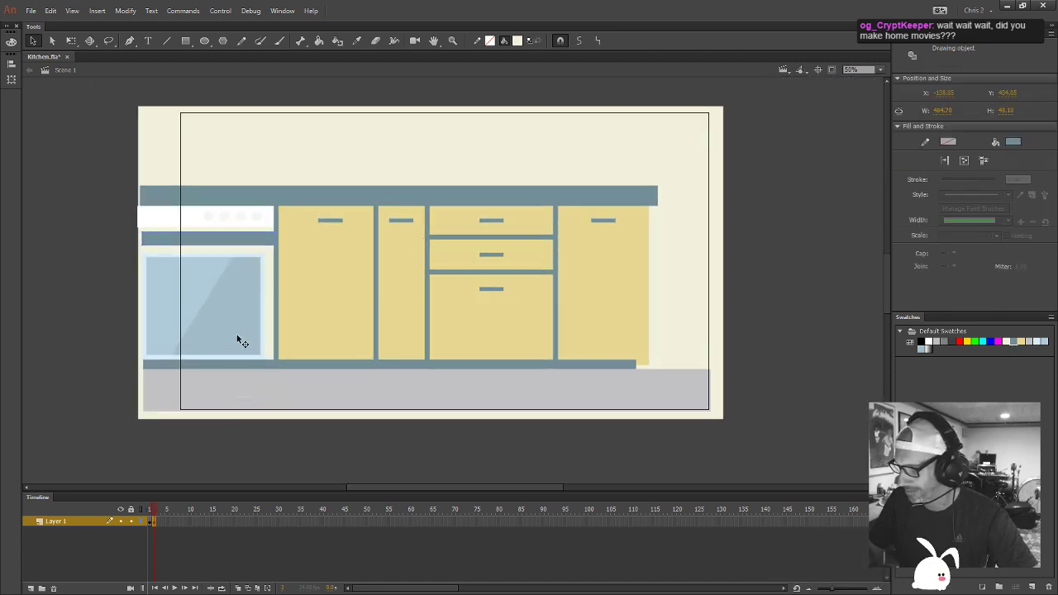
click(98, 411)
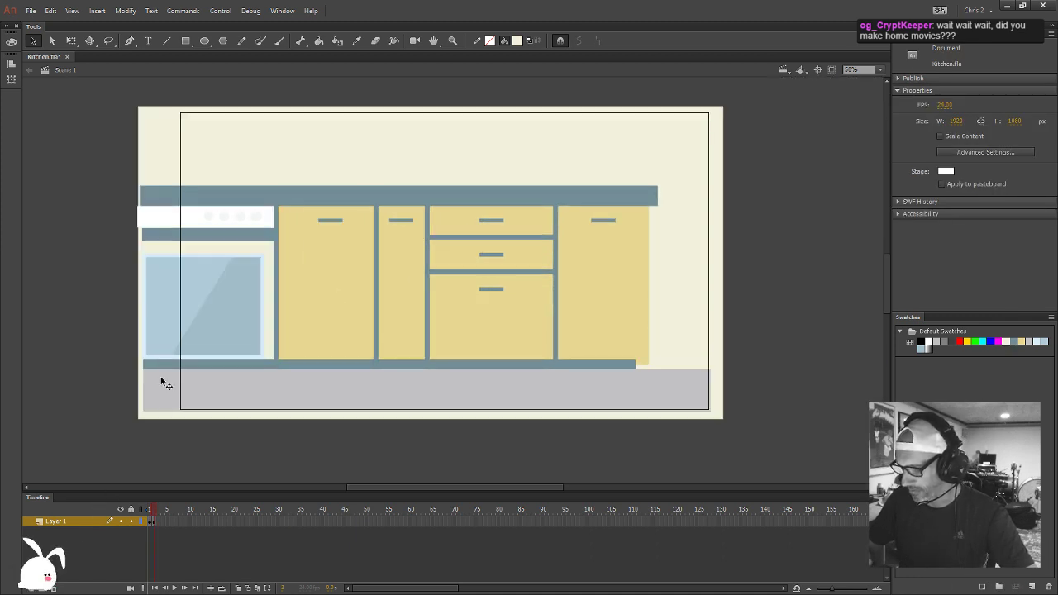
Select the oven window pieces together and nudge them up and slightly right to center them between the divider bar and baseboard
drag(109, 266, 253, 317)
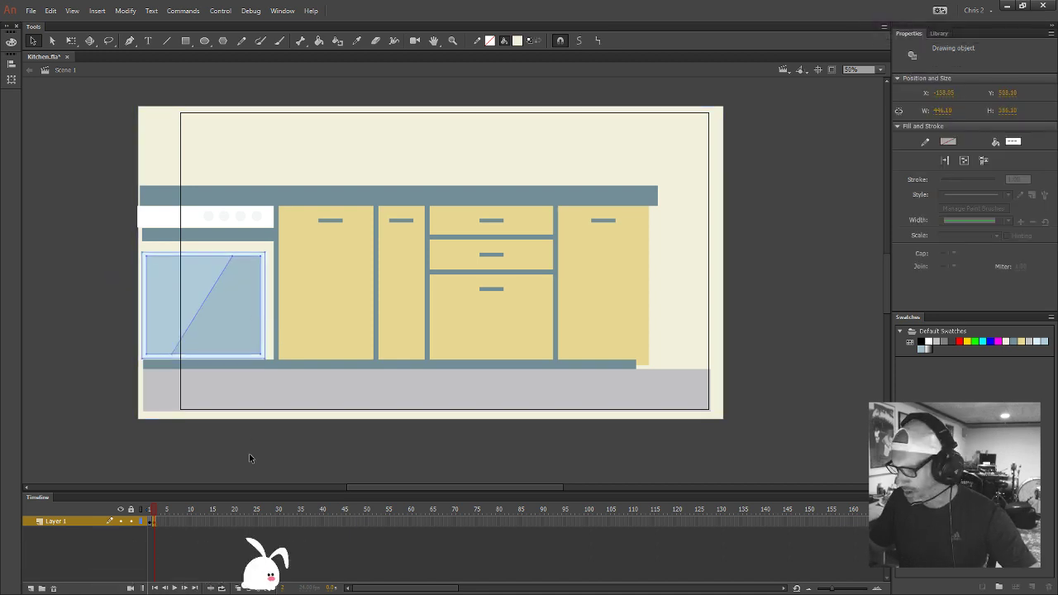
key(Up)
key(Up)
key(Up)
key(Up)
key(Up)
key(Up)
key(Up)
key(Up)
key(Up)
key(Up)
key(Up)
key(Up)
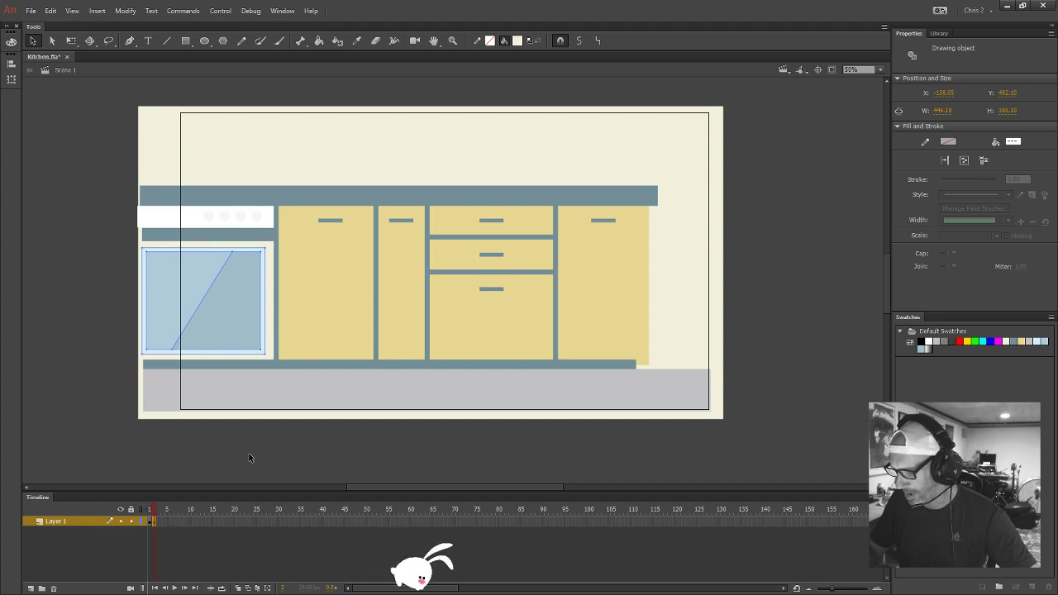
key(Right)
key(Right)
key(Right)
key(Right)
key(Right)
key(Right)
key(Right)
key(Right)
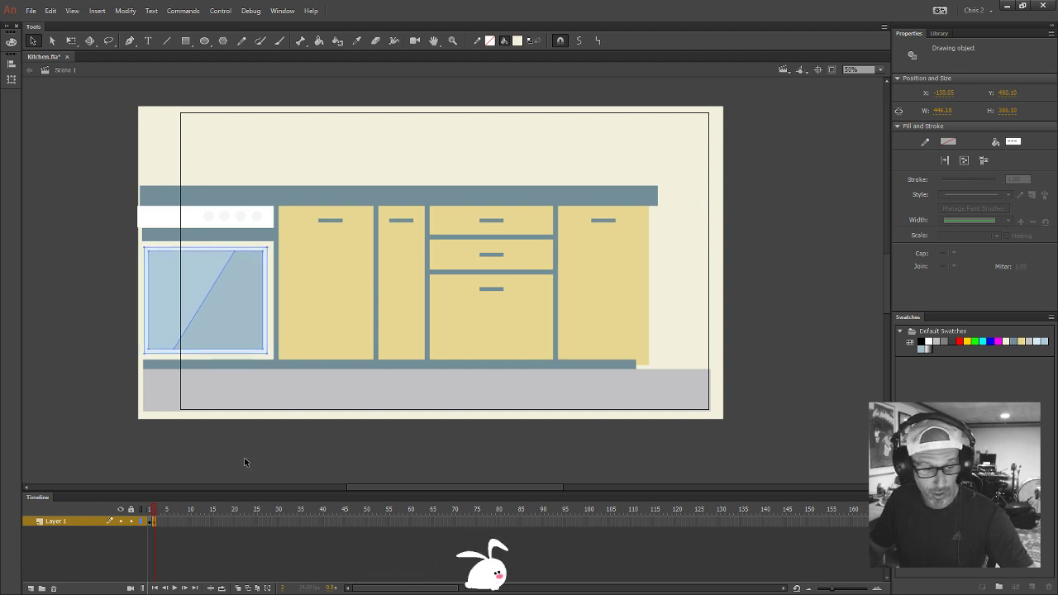
click(246, 457)
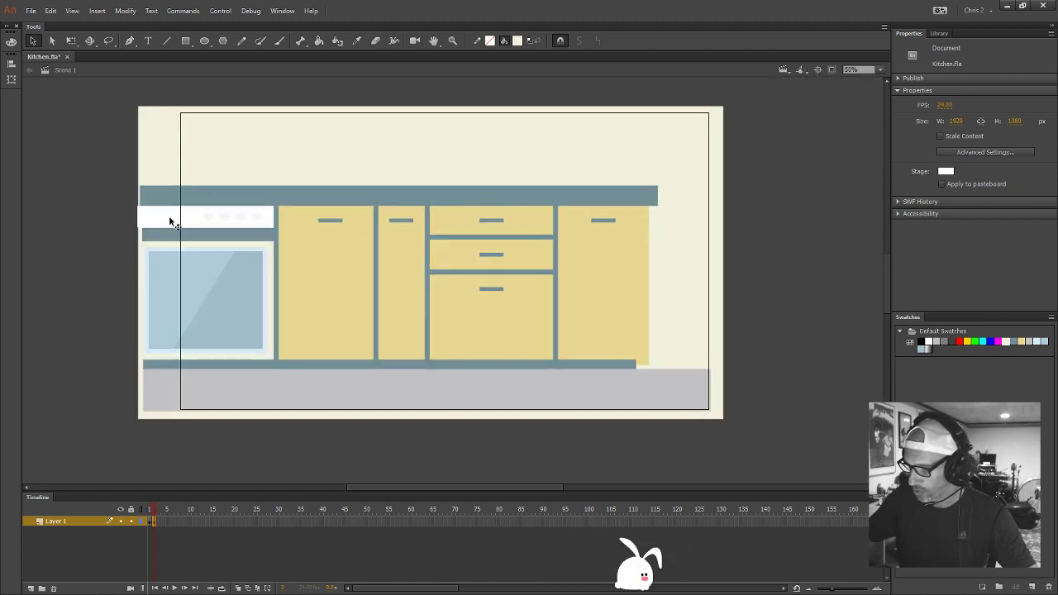
Duplicate the white control panel, move the copy over the oven and scale it to about 495 by 463 px as the oven body
click(170, 221)
key(ctrl+v)
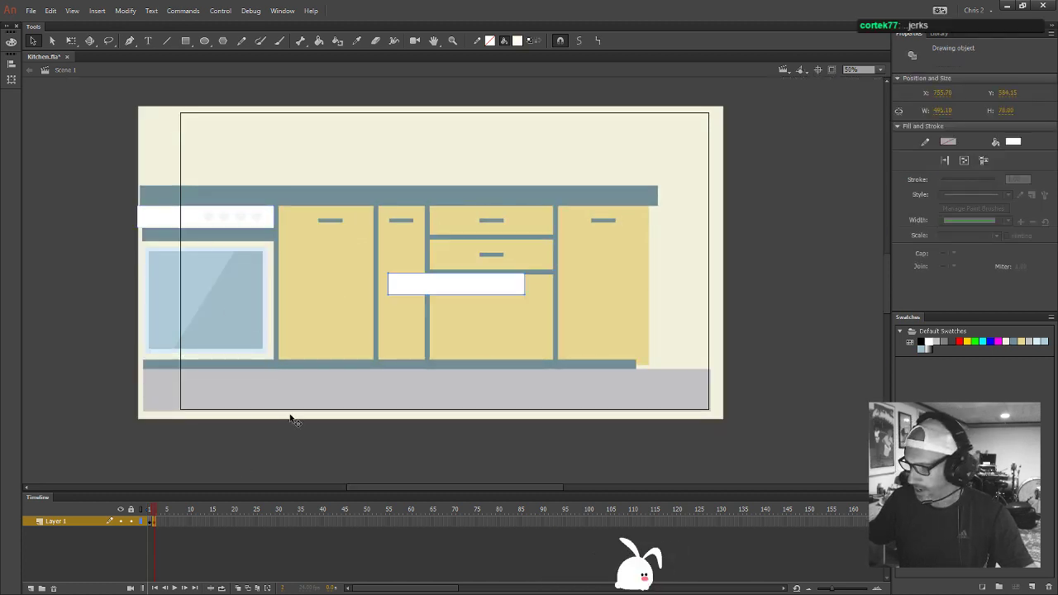
drag(458, 286, 209, 360)
key(q)
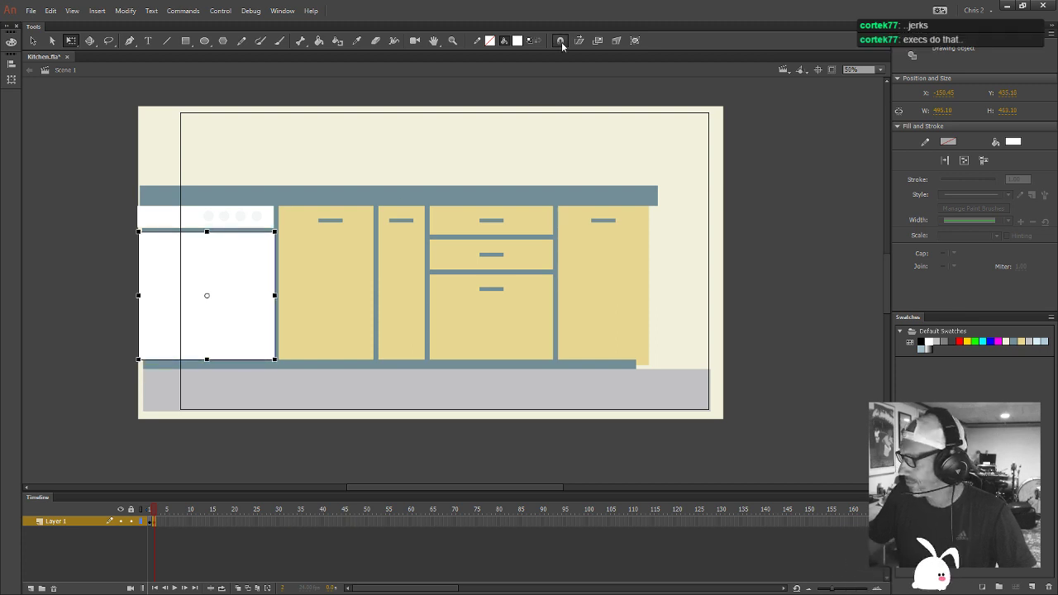
Nudge the white oven body down slightly and send it behind the oven window and divider bar
key(Down)
key(Down)
key(Down)
key(Down)
key(Down)
key(Down)
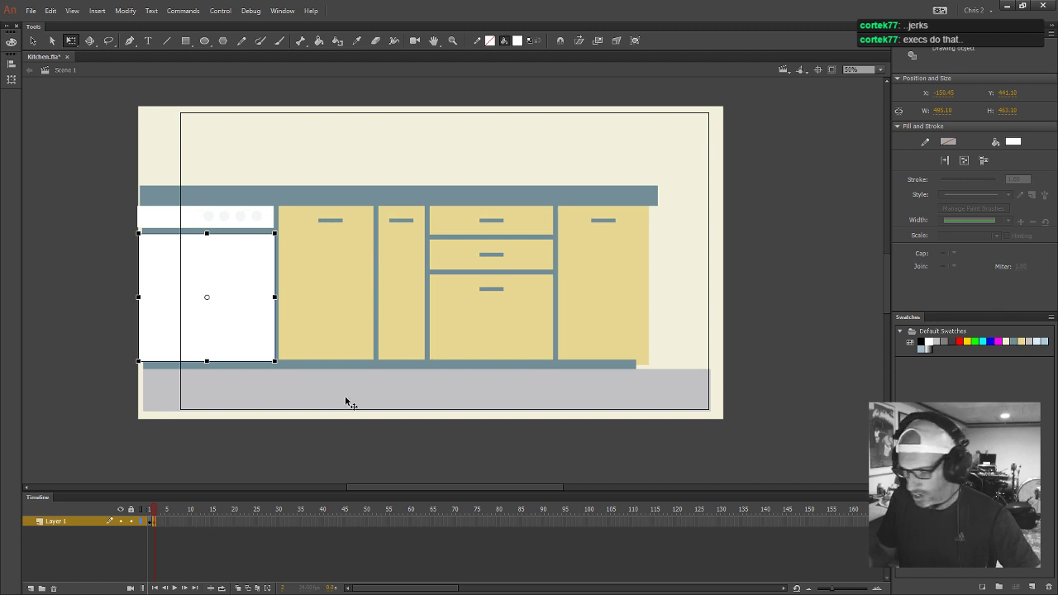
key(ctrl+Down)
key(ctrl+Down)
key(ctrl+Down)
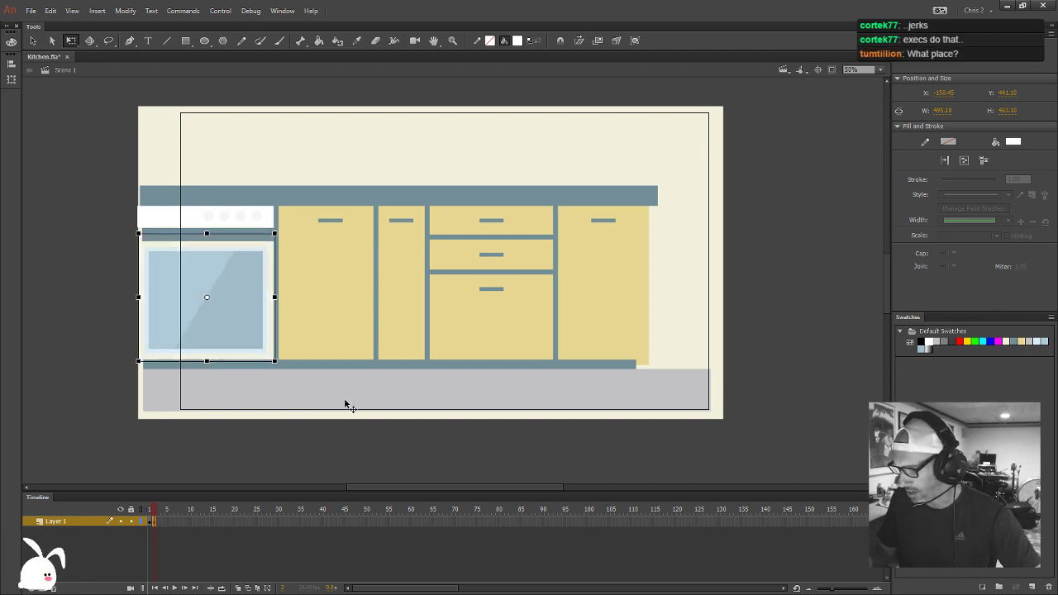
click(317, 443)
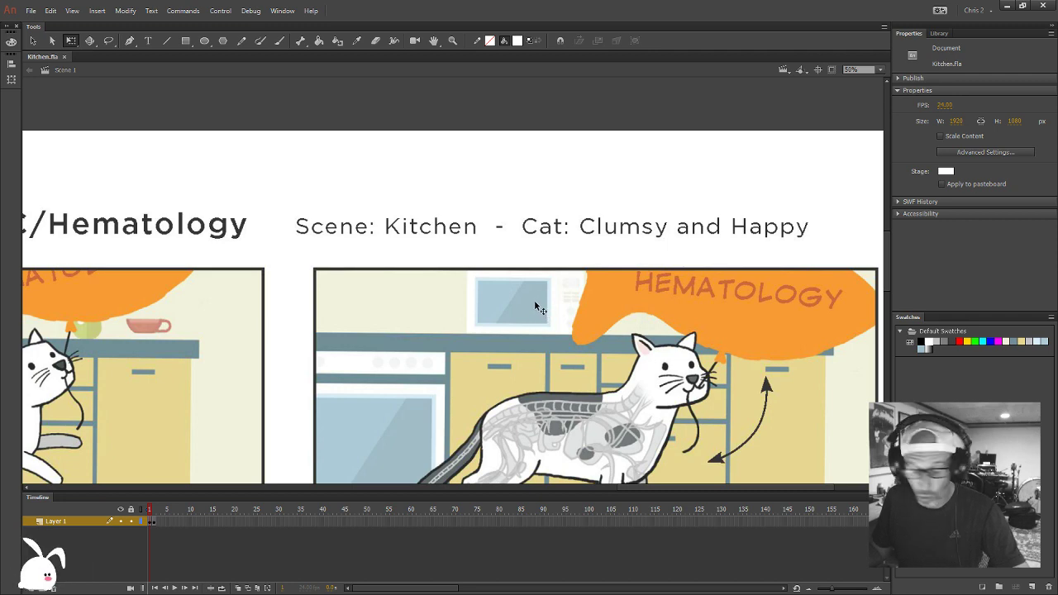
Examine the microwave in the storyboard's third panel and look over how the other panels show the kitchen
key(z)
click(545, 304)
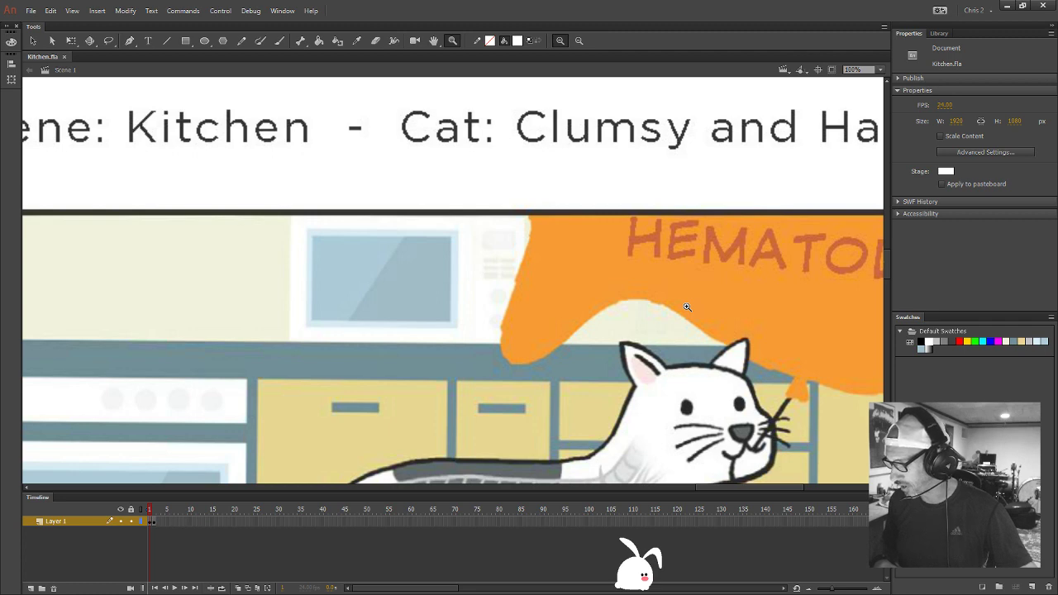
alt+click(468, 335)
alt+click(468, 334)
alt+click(470, 339)
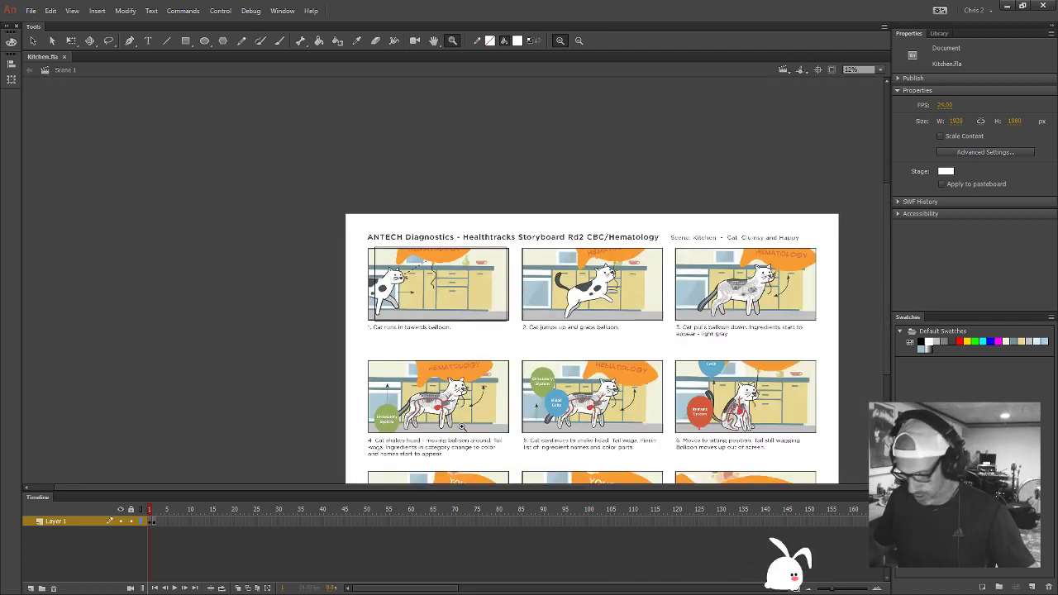
click(659, 275)
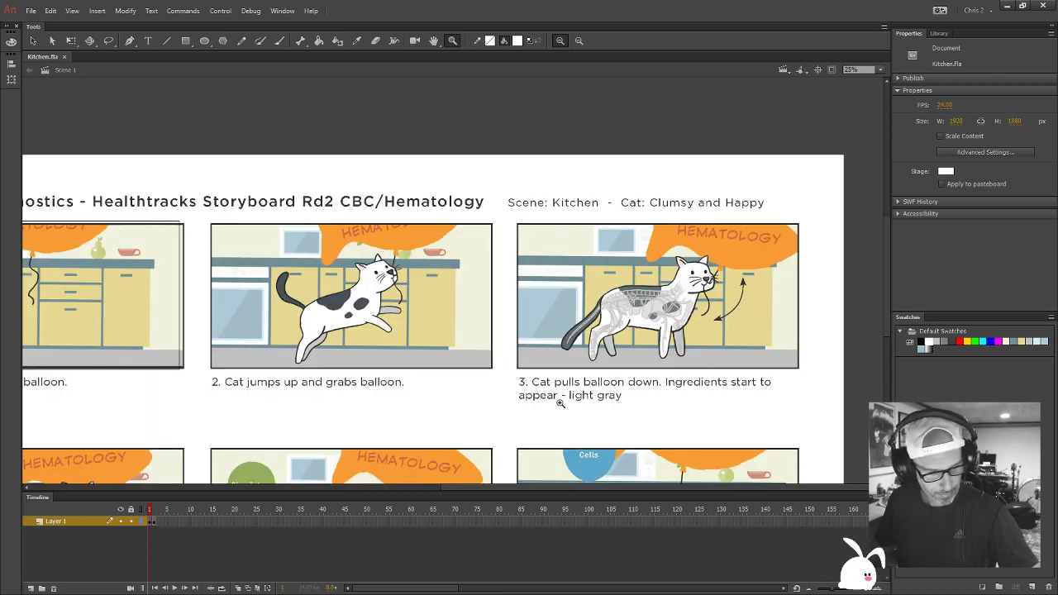
Select the stove's control panel, knobs and oven pieces together in the traced kitchen
key(period)
drag(256, 295, 707, 276)
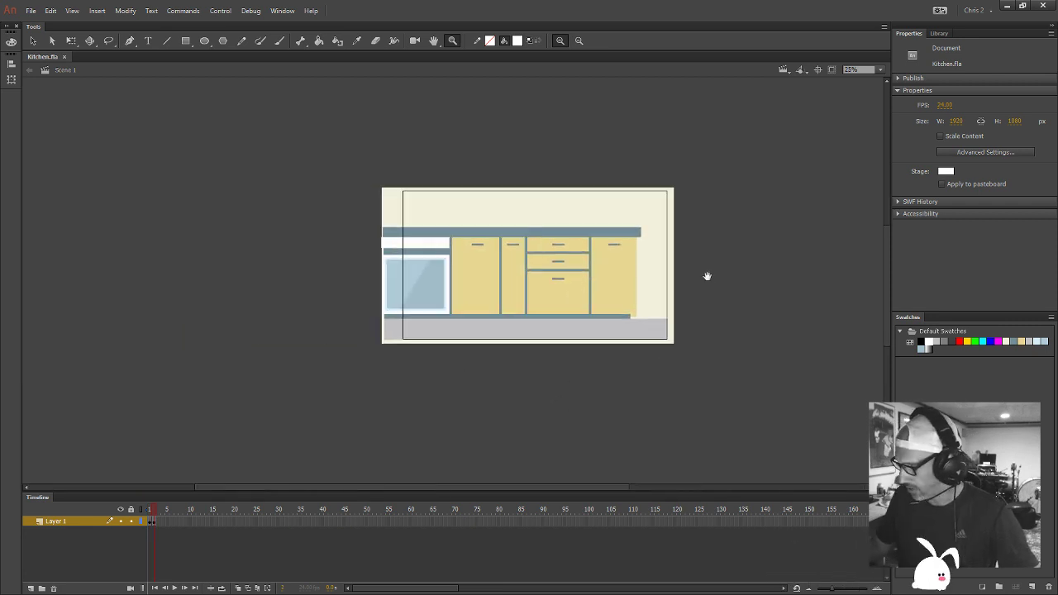
click(426, 284)
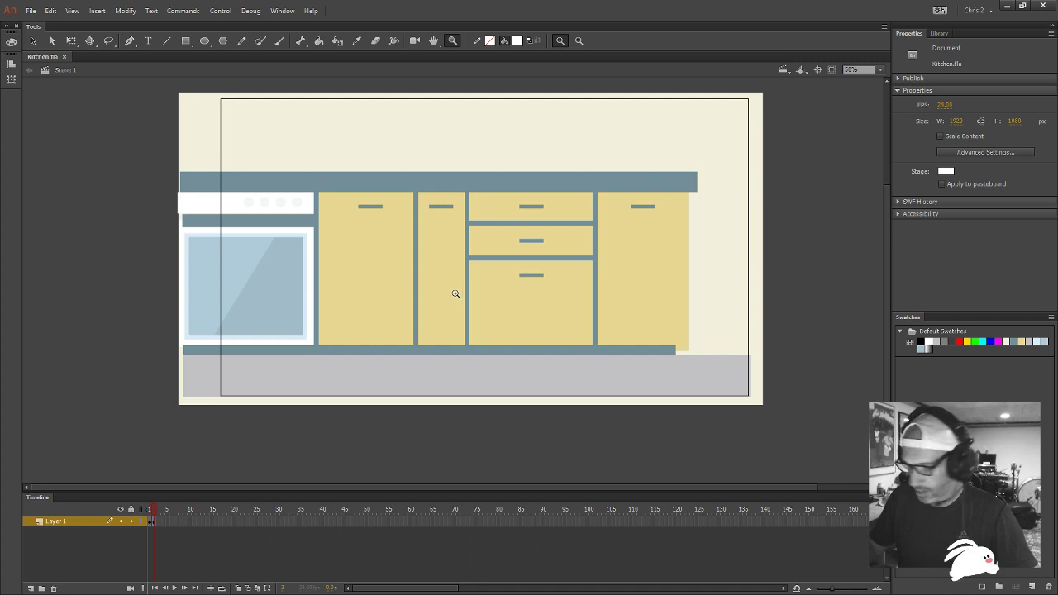
key(v)
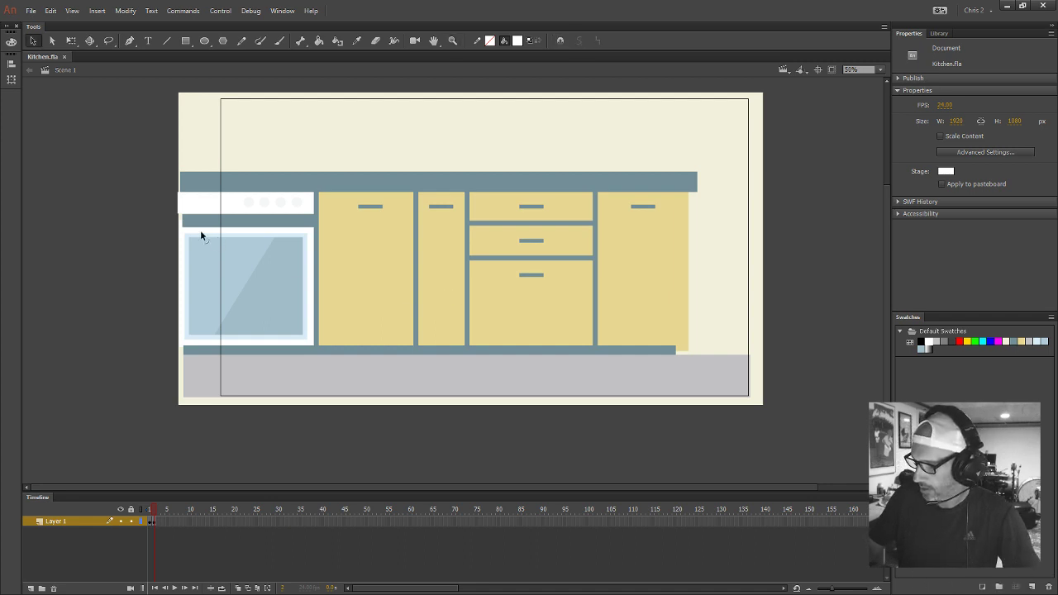
drag(163, 204, 286, 307)
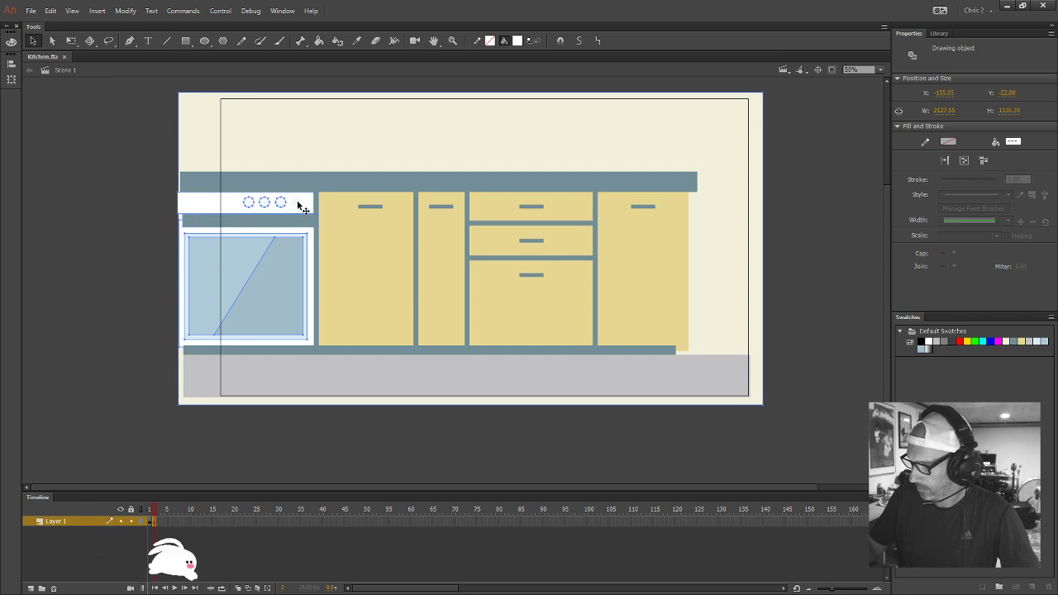
shift+click(298, 203)
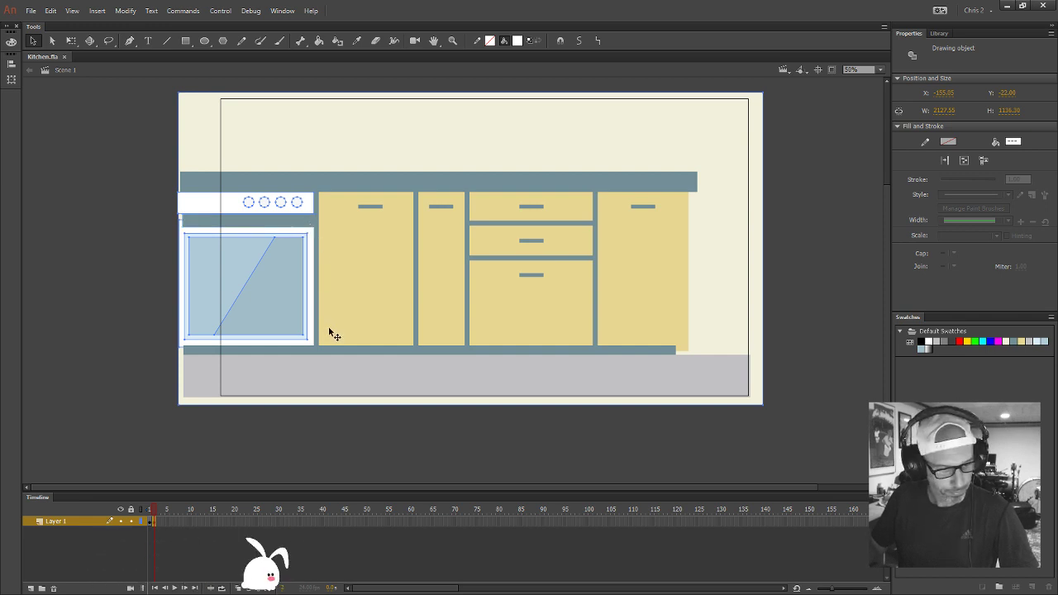
Return to frame 1 and examine the microwave in the storyboard's third panel
click(147, 515)
scroll(685, 243, right, 2)
scroll(737, 289, up, 3)
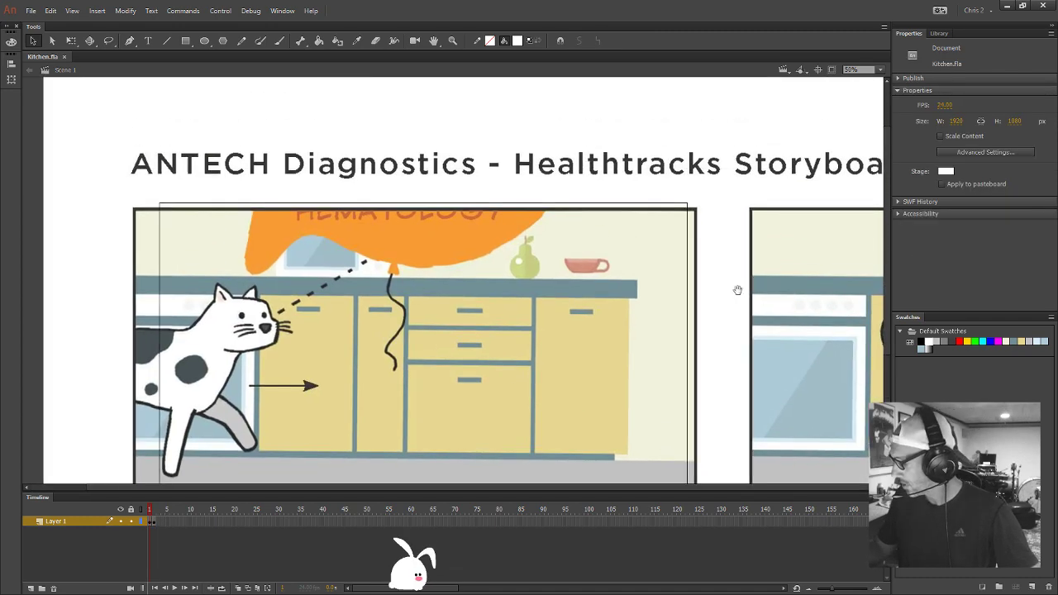
scroll(526, 254, down, 3)
scroll(526, 254, right, 4)
click(472, 256)
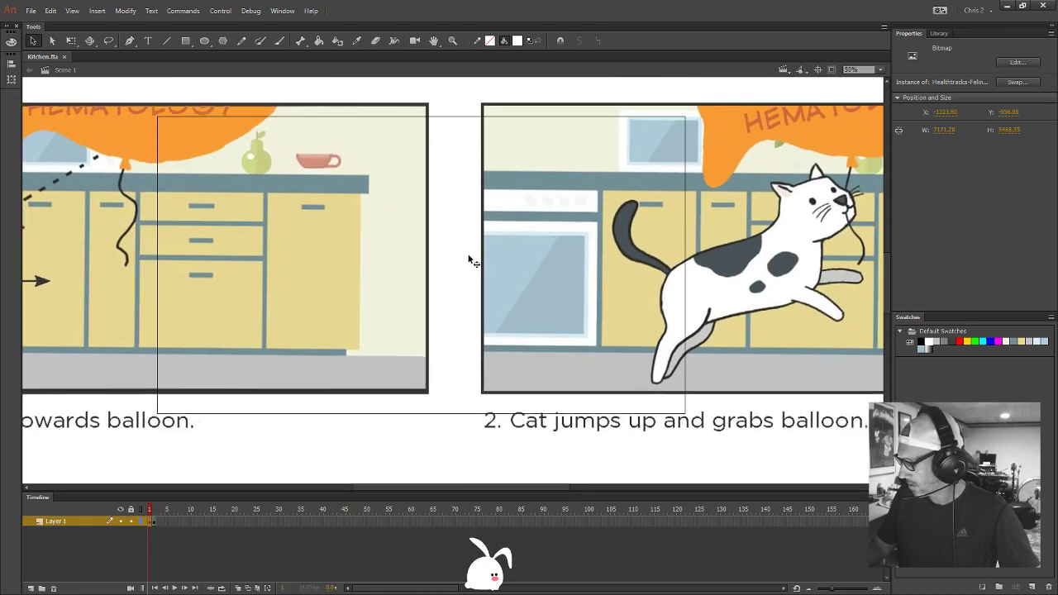
scroll(472, 256, right, 3)
scroll(248, 302, up, 2)
scroll(371, 353, left, 5)
scroll(371, 353, down, 1)
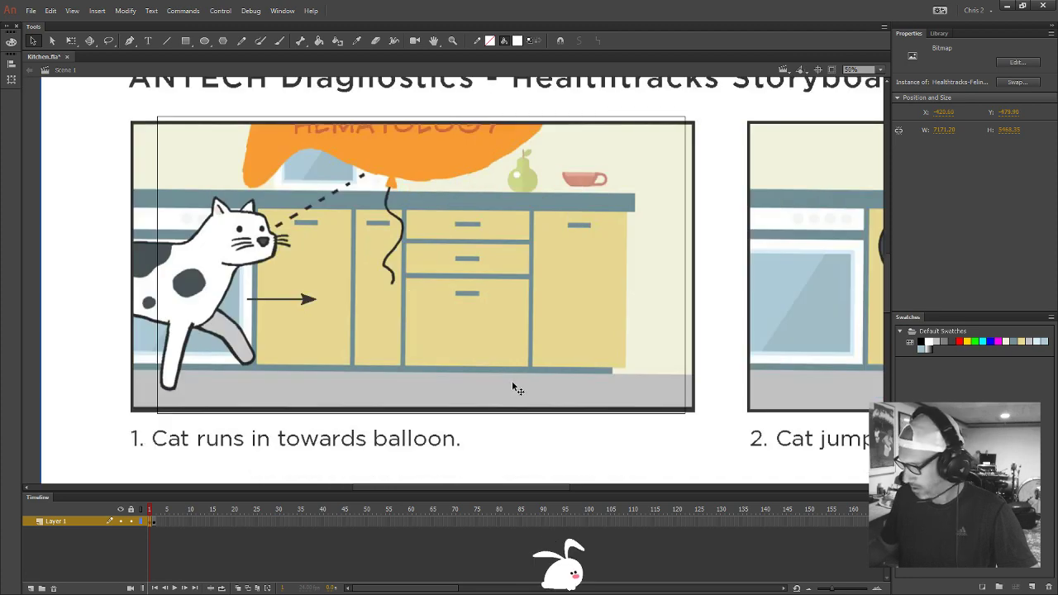
drag(584, 331, 447, 352)
scroll(447, 351, right, 10)
scroll(447, 351, up, 1)
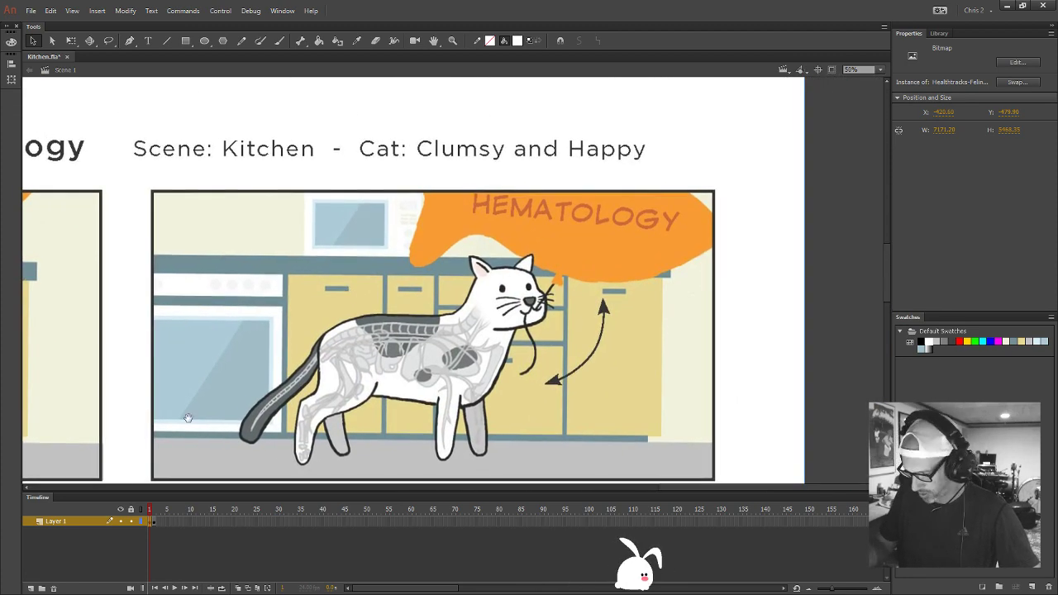
Lock the storyboard's Layer 1, add a new layer above it and paste the copied stove pieces there
click(126, 526)
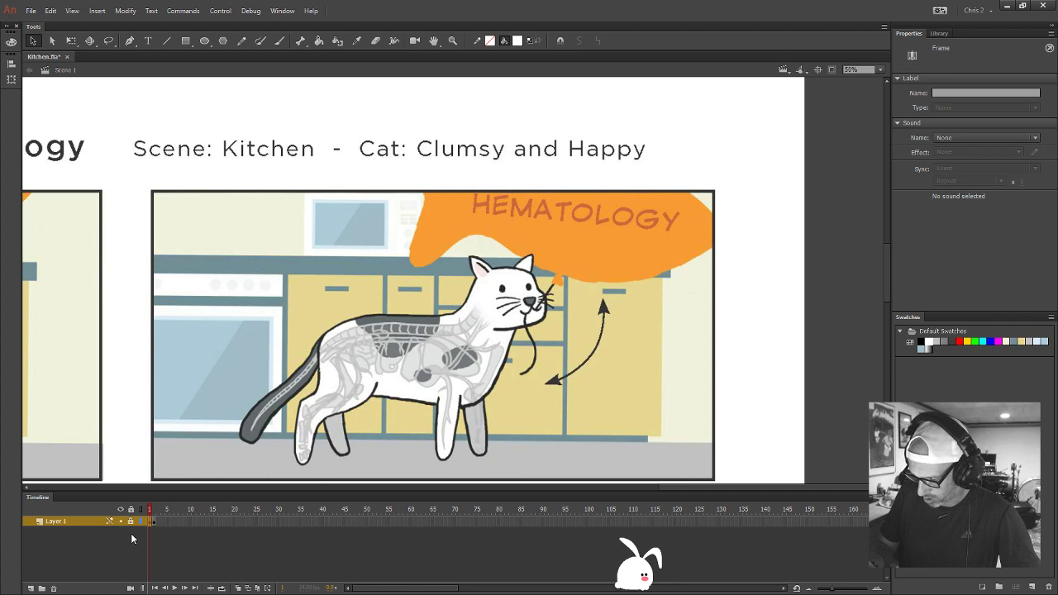
click(30, 588)
key(z)
click(413, 223)
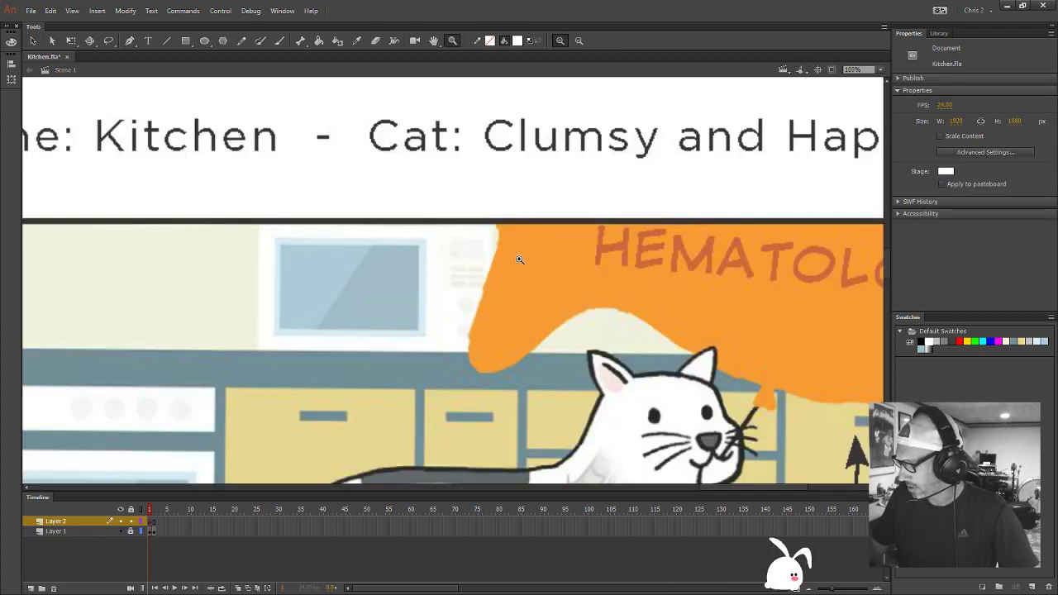
key(ctrl+v)
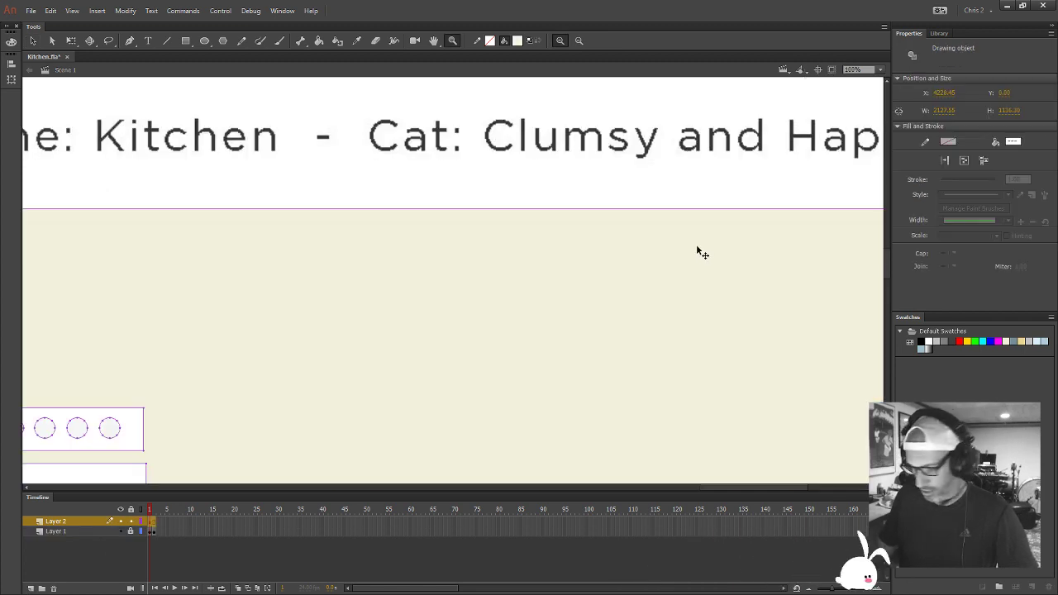
Delete the cream wall rectangle that was pasted along with the stove pieces
alt+click(680, 249)
alt+click(697, 248)
click(703, 246)
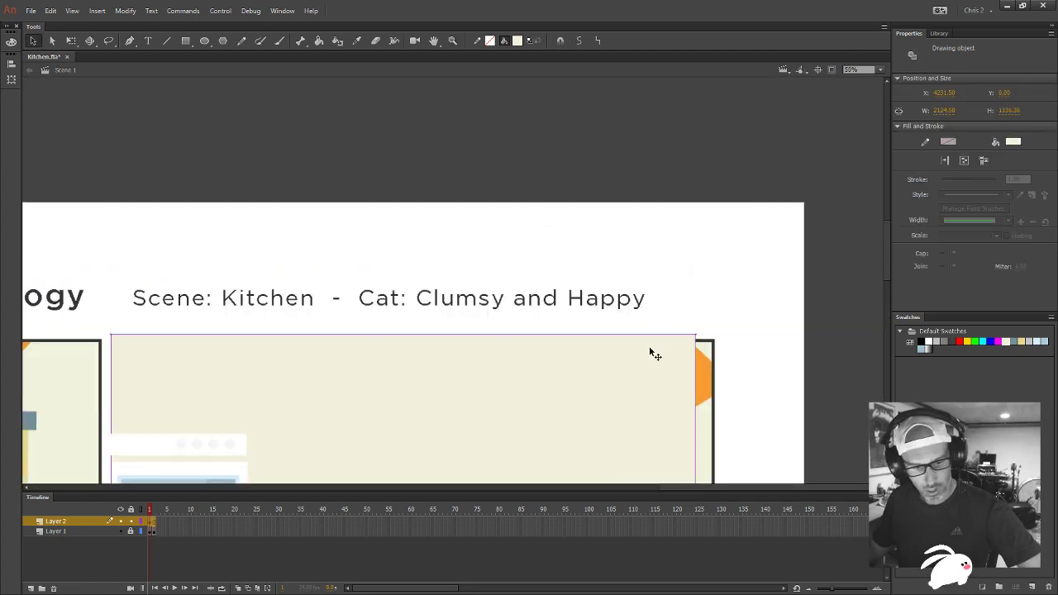
key(ctrl+z)
key(ctrl+z)
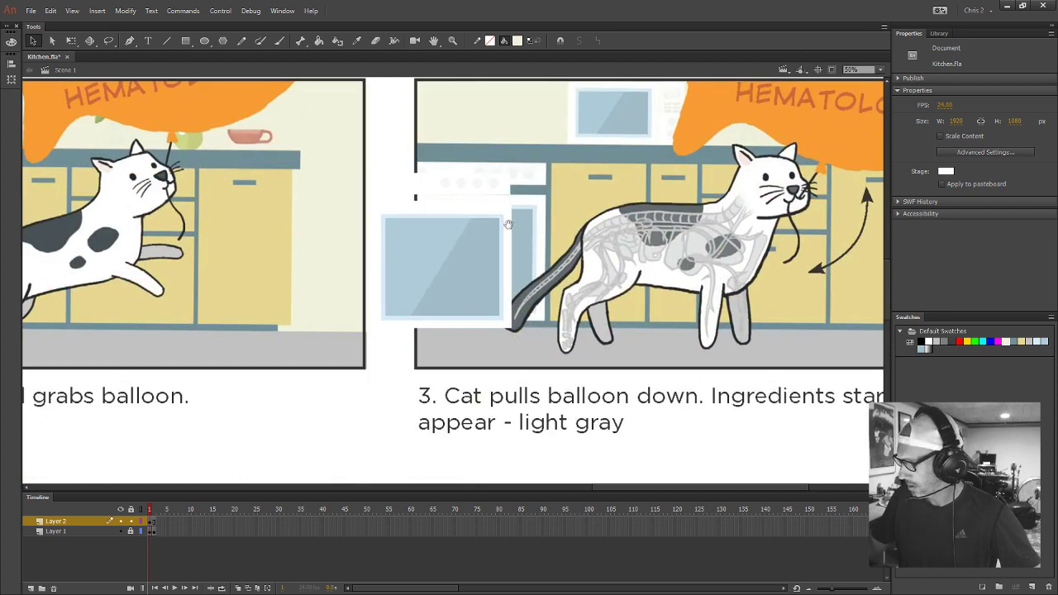
Move the pasted stove pieces together onto the empty pasteboard above the storyboard's third panel
mouse_move(496, 296)
mouse_down()
mouse_move(588, 229)
mouse_move(524, 119)
mouse_up()
drag(643, 201, 570, 338)
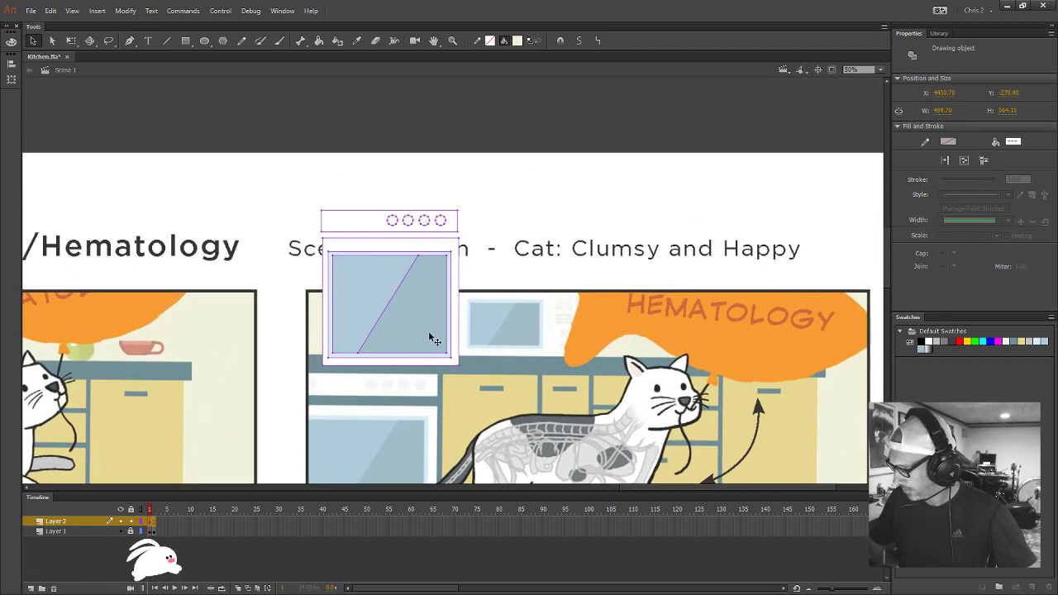
drag(404, 224, 458, 88)
drag(378, 296, 427, 218)
drag(361, 217, 368, 212)
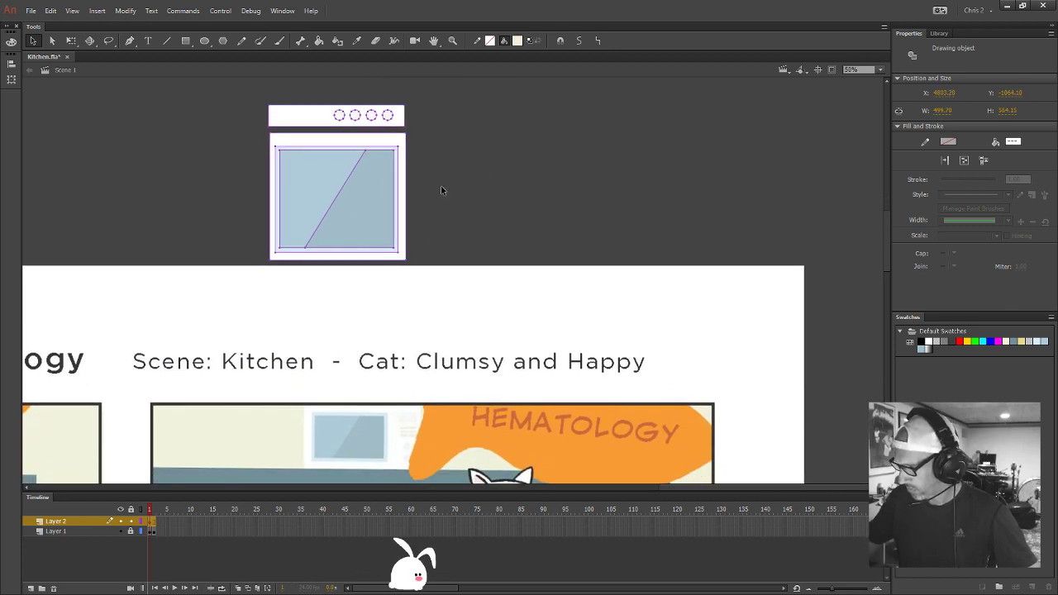
click(447, 192)
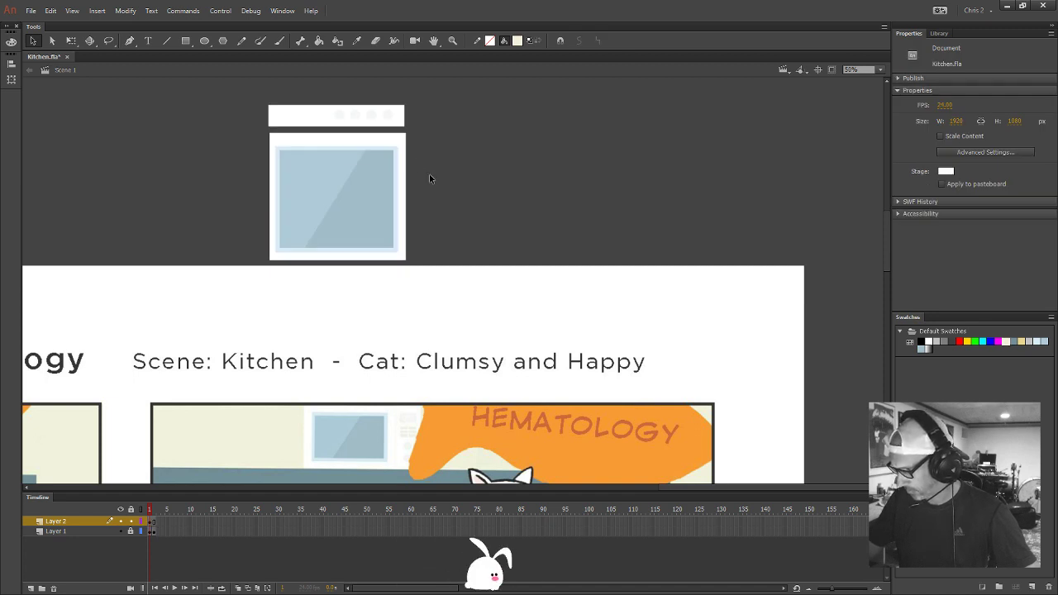
Widen the white oven body copy toward the right to about 760 px as the microwave body
click(405, 172)
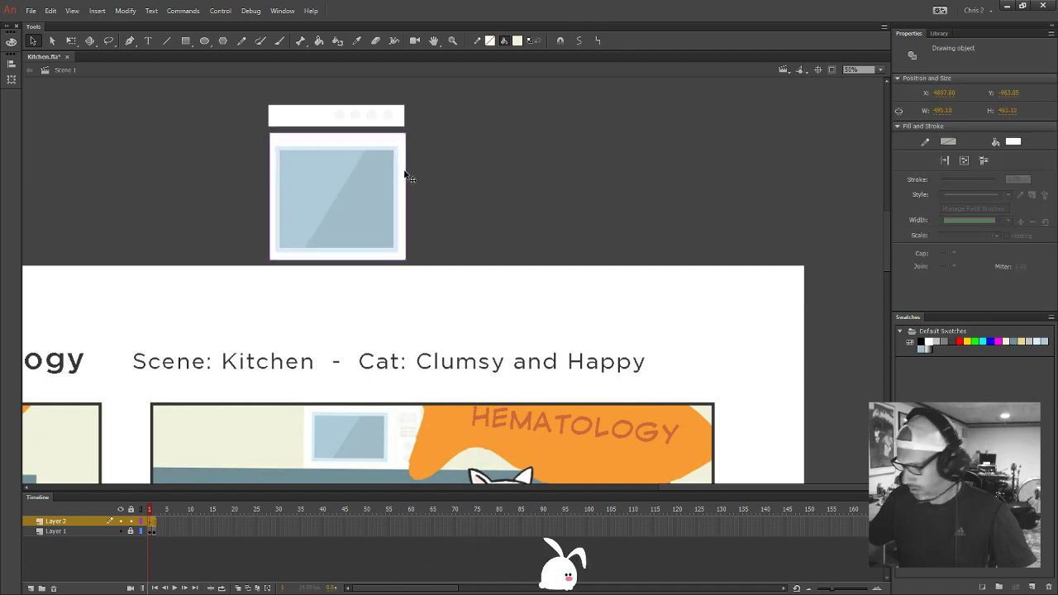
key(q)
click(404, 179)
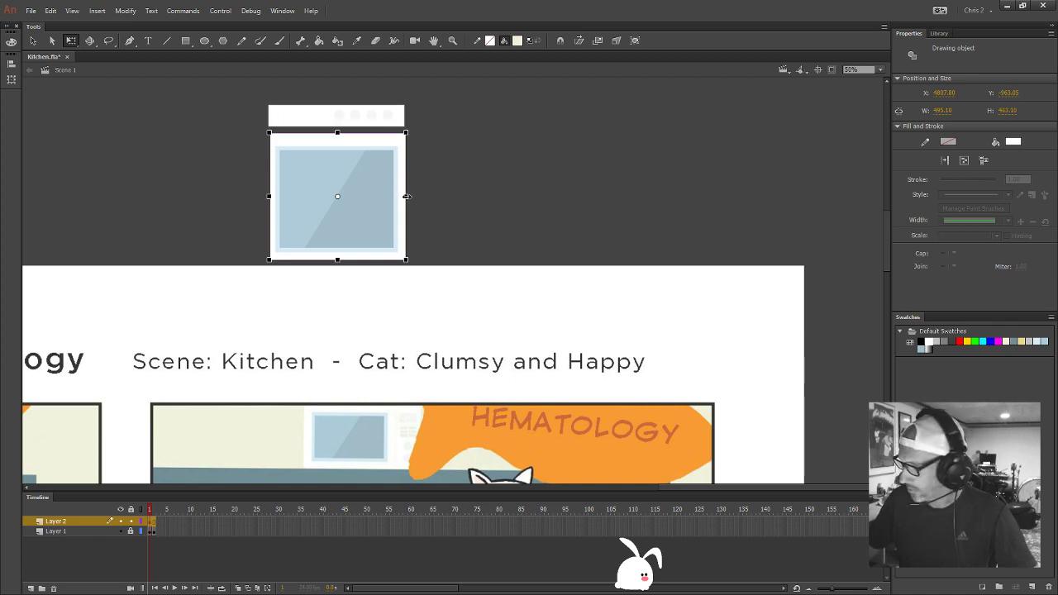
drag(407, 196, 481, 196)
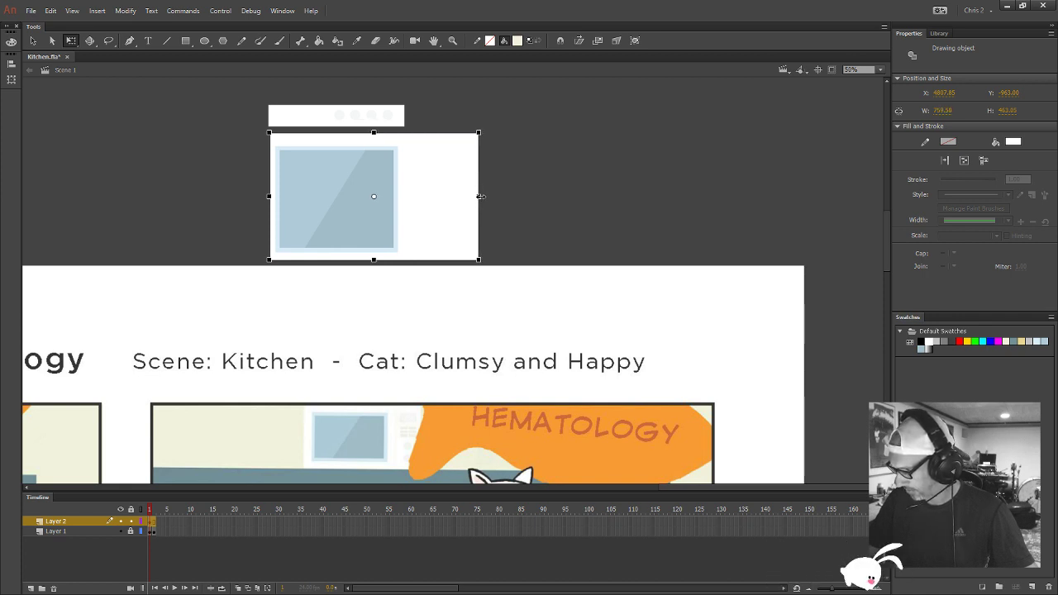
key(v)
click(488, 181)
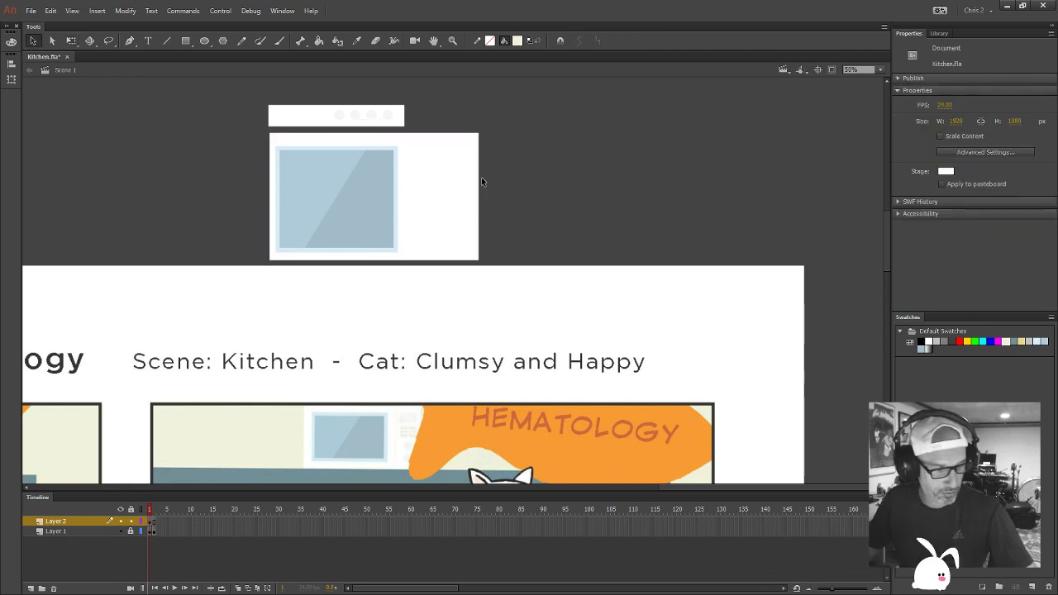
Scale the window's frame, glass and reflection together to about 514 by 290 px
click(397, 196)
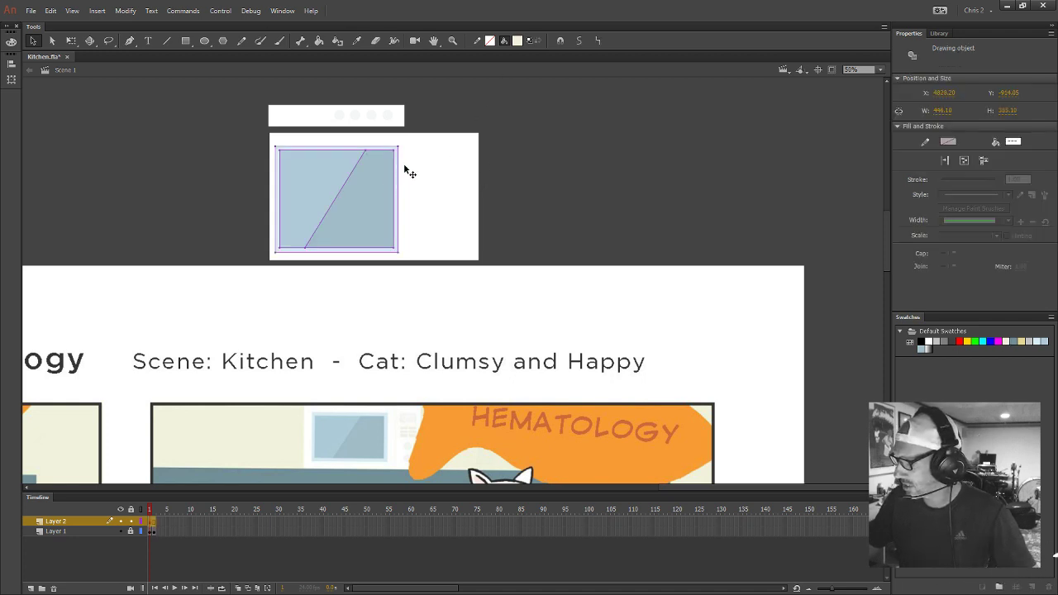
key(q)
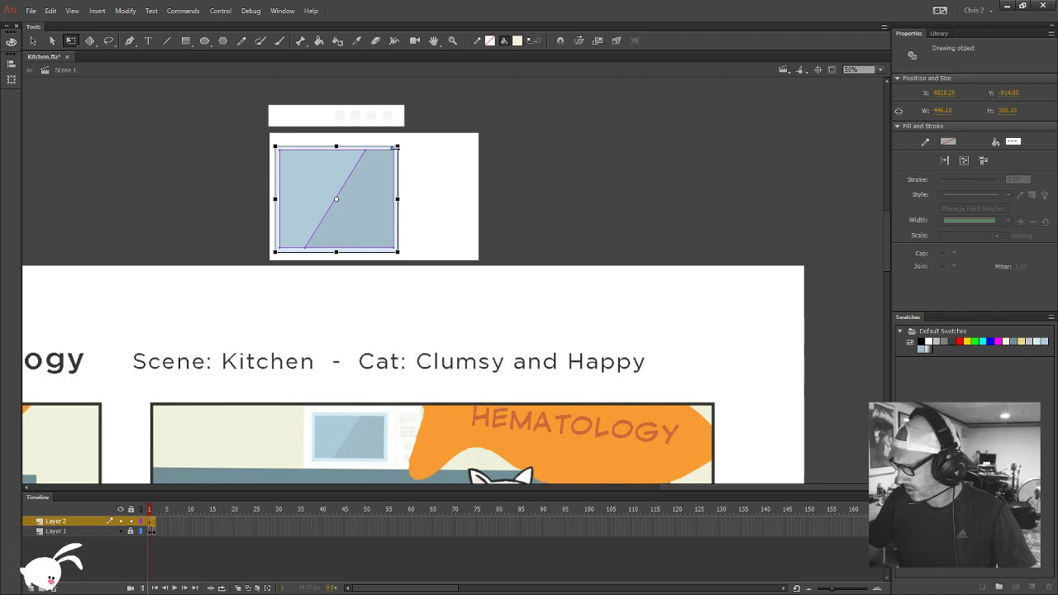
drag(397, 146, 405, 160)
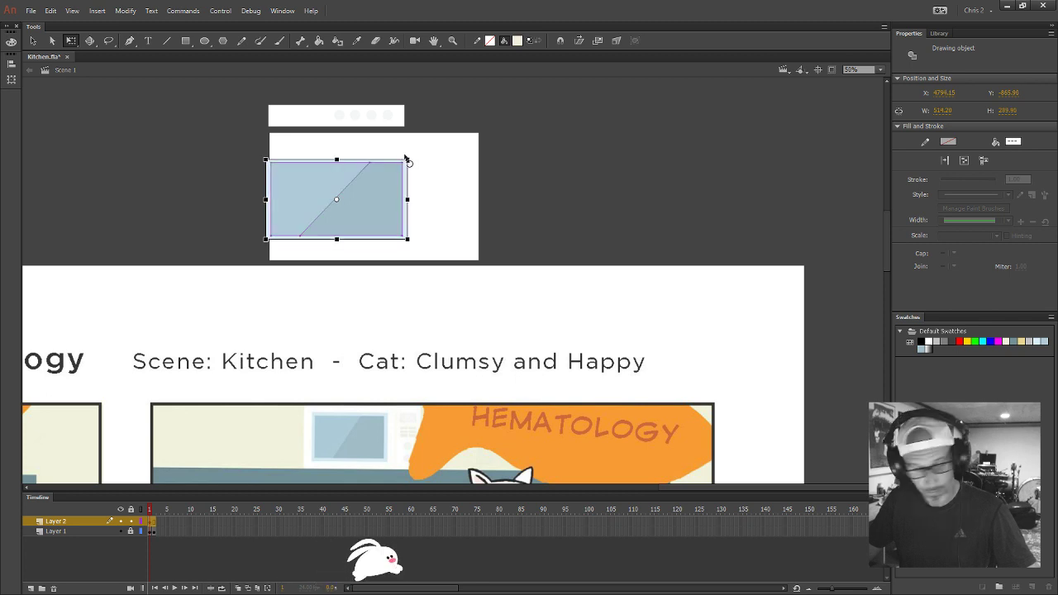
Nudge the window pieces about 60 px right and slightly down within the white microwave body
key(v)
key(shift+Right)
key(shift+Right)
key(shift+Right)
key(shift+Right)
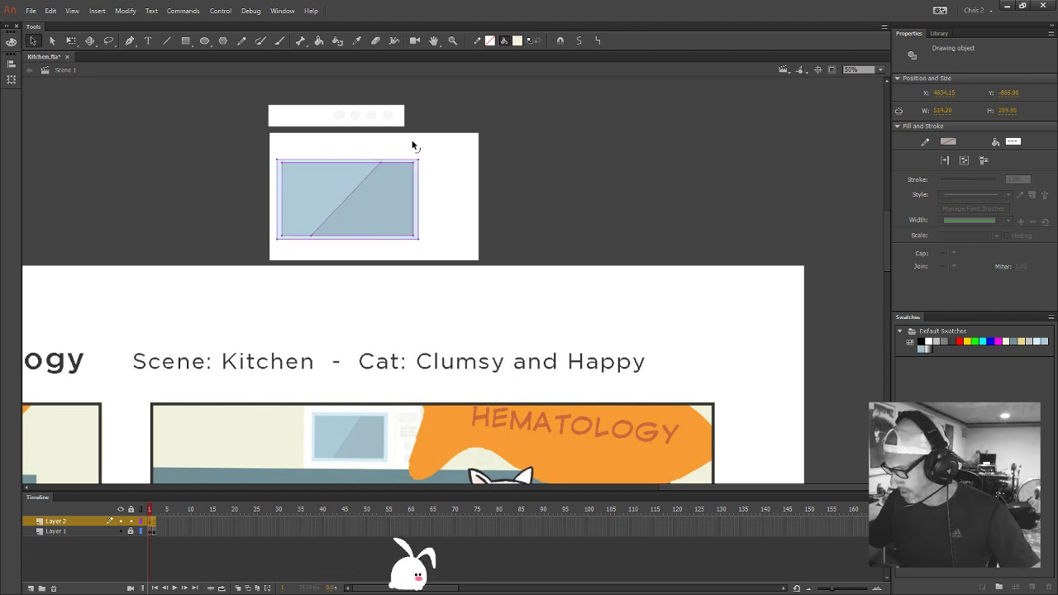
key(shift+Down)
key(shift+Down)
key(shift+Right)
key(shift+Right)
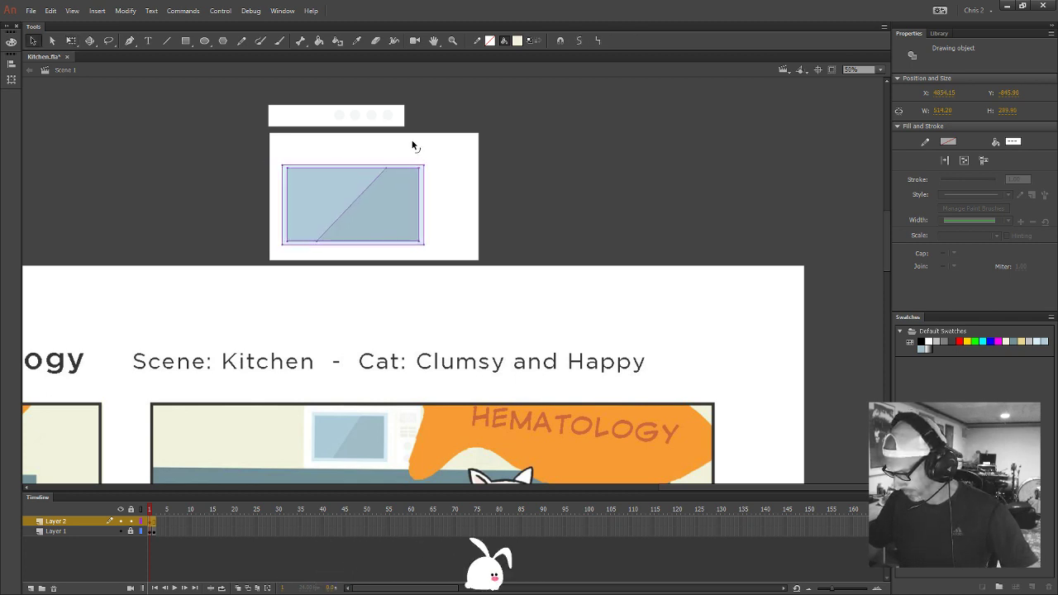
click(507, 148)
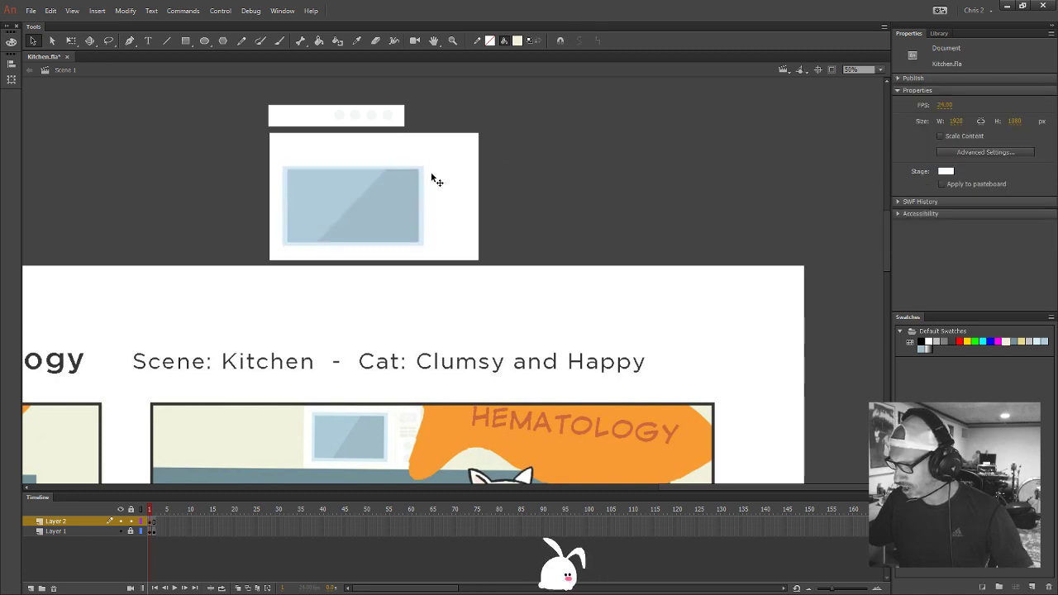
Stretch the light blue window frame to about 298 px high and center it around the glass
key(z)
click(400, 193)
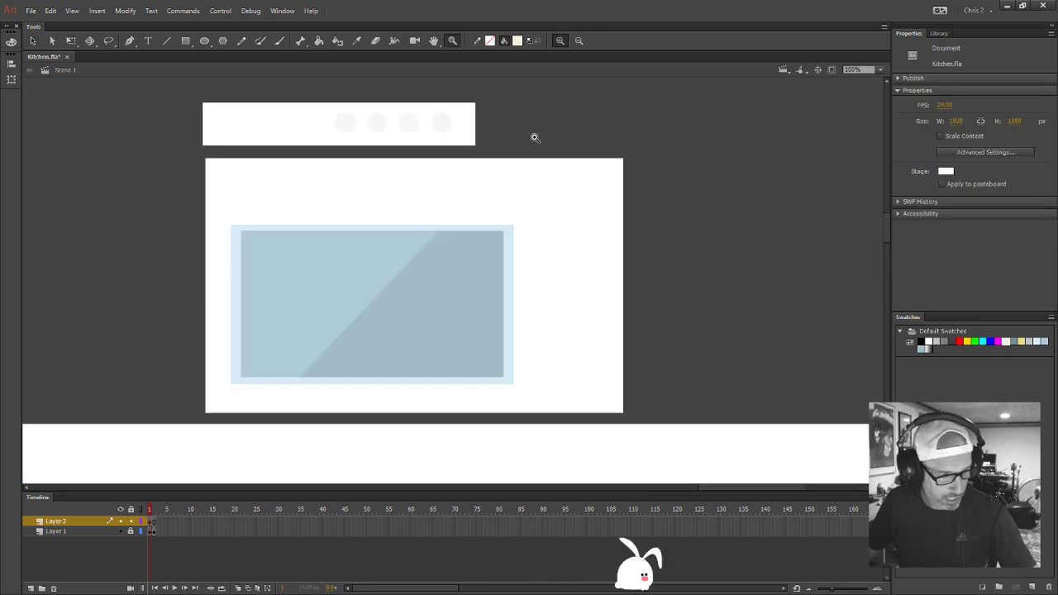
key(q)
click(510, 234)
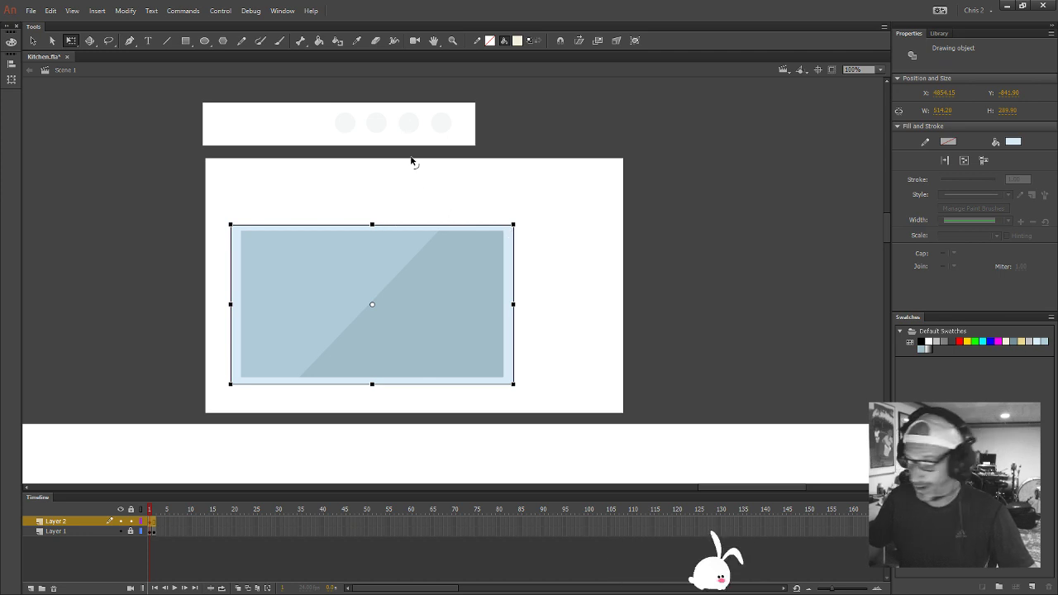
drag(371, 223, 374, 220)
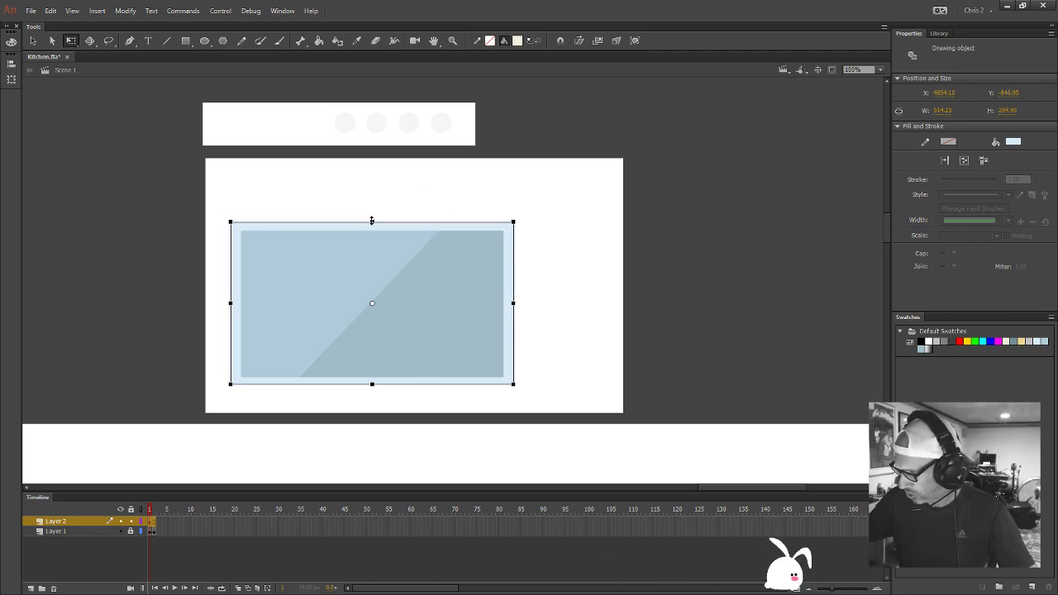
key(Down)
key(Down)
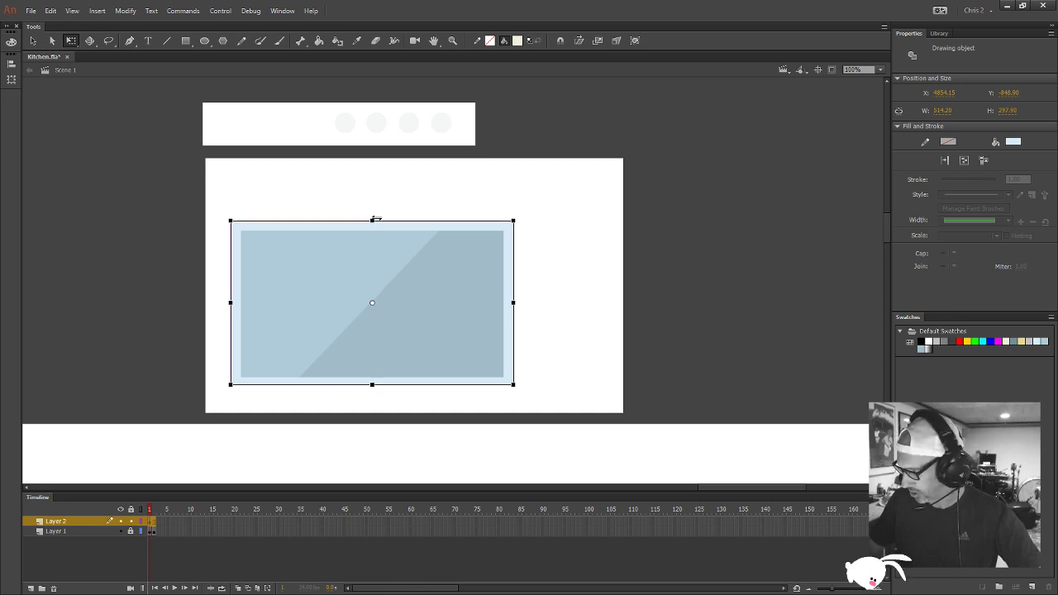
click(657, 228)
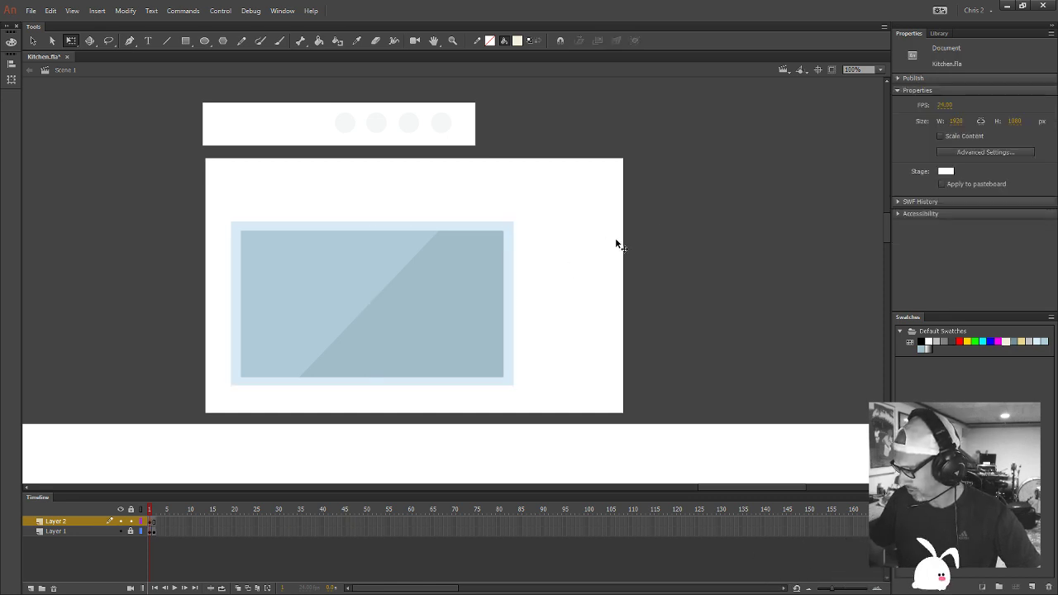
Lower the top edge of the white microwave body, reducing its height to about 389 px
key(ctrl+minus)
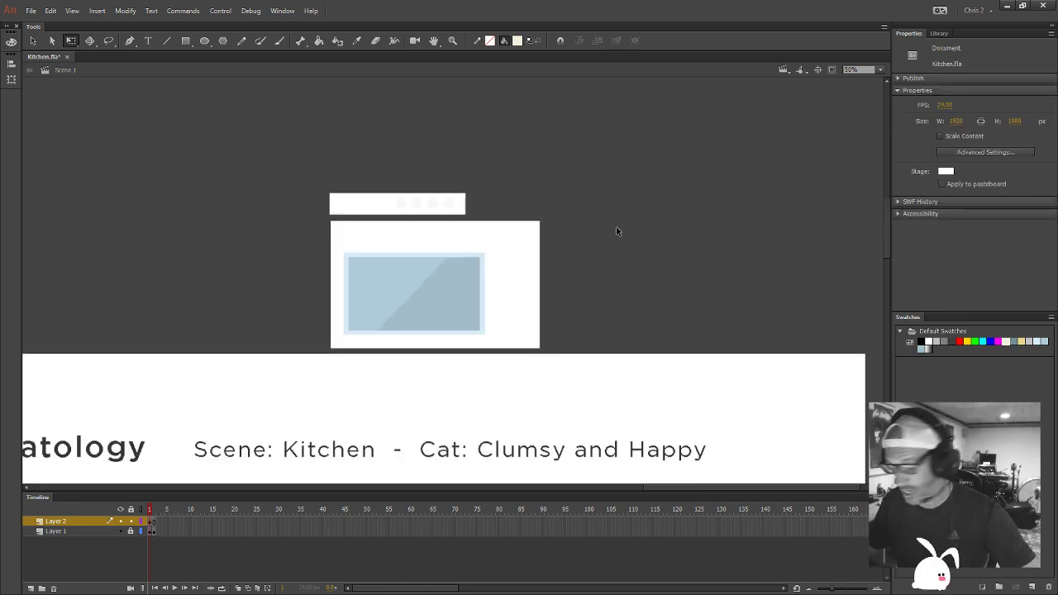
drag(587, 297, 557, 207)
scroll(555, 229, up, 1)
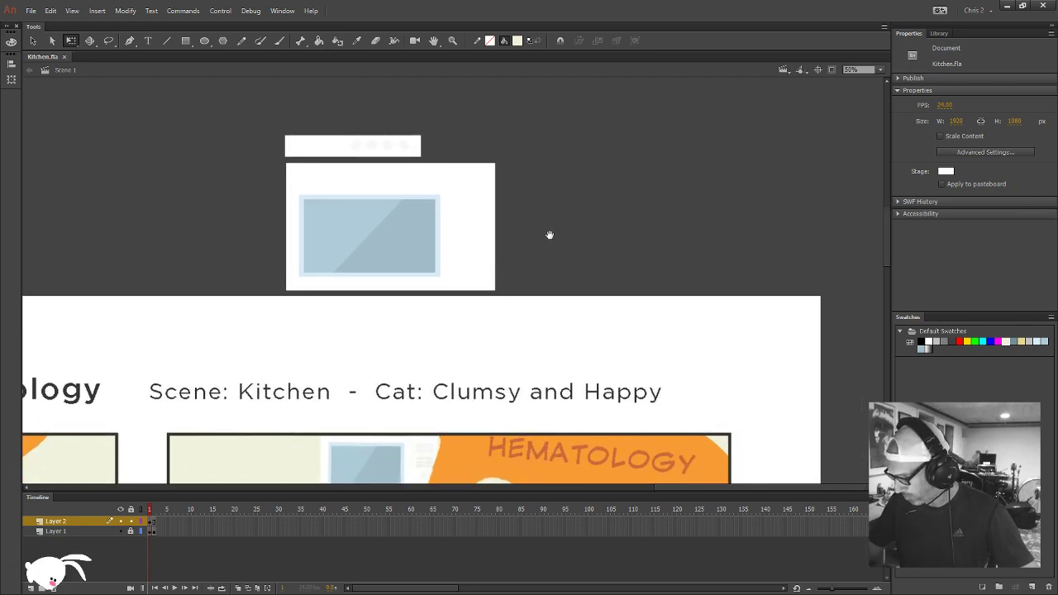
scroll(543, 195, down, 1)
click(488, 181)
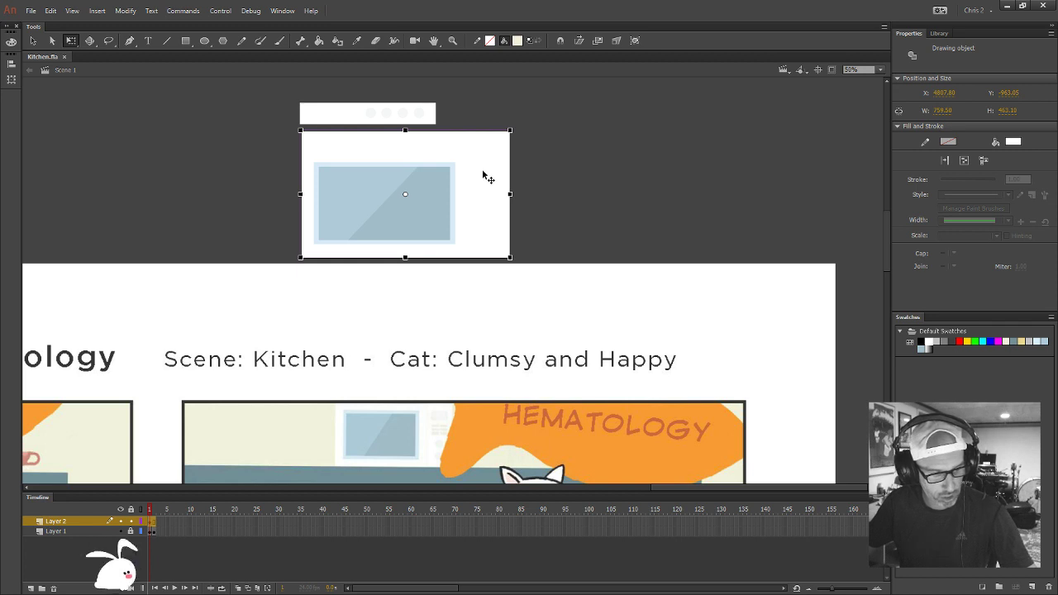
drag(404, 132, 406, 148)
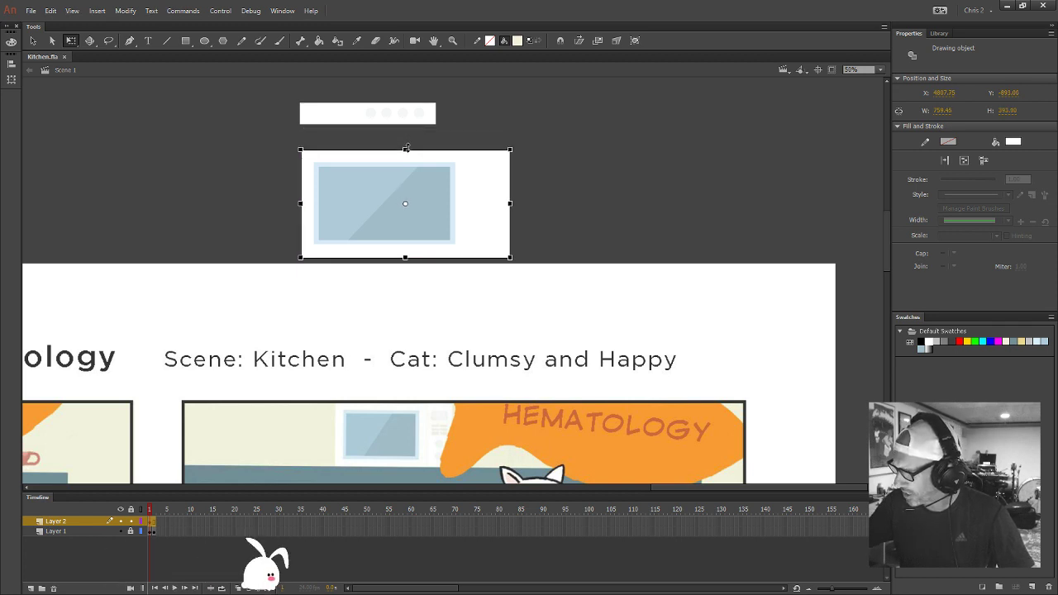
click(616, 174)
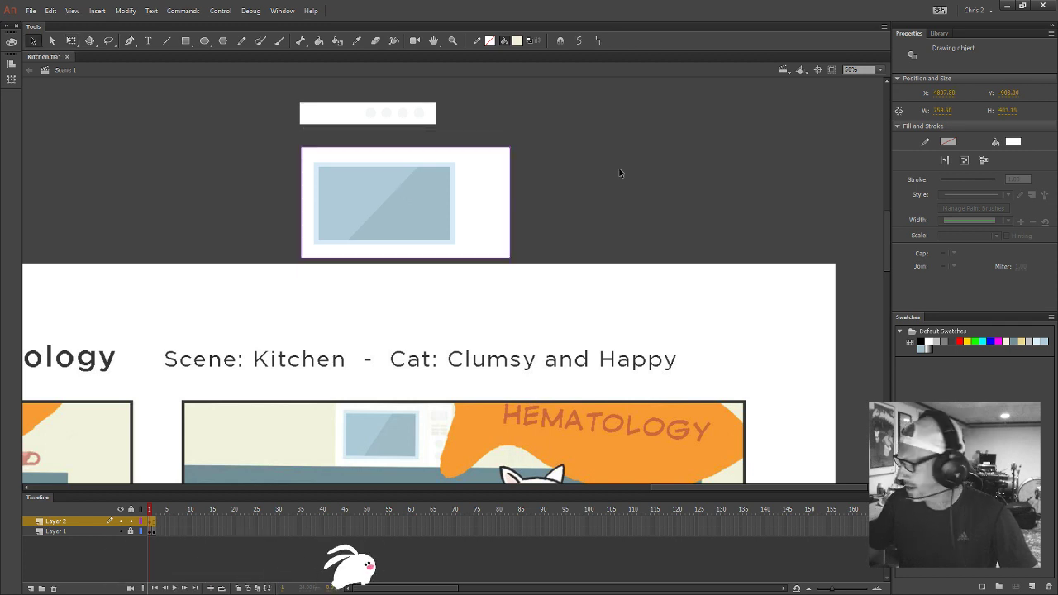
click(494, 221)
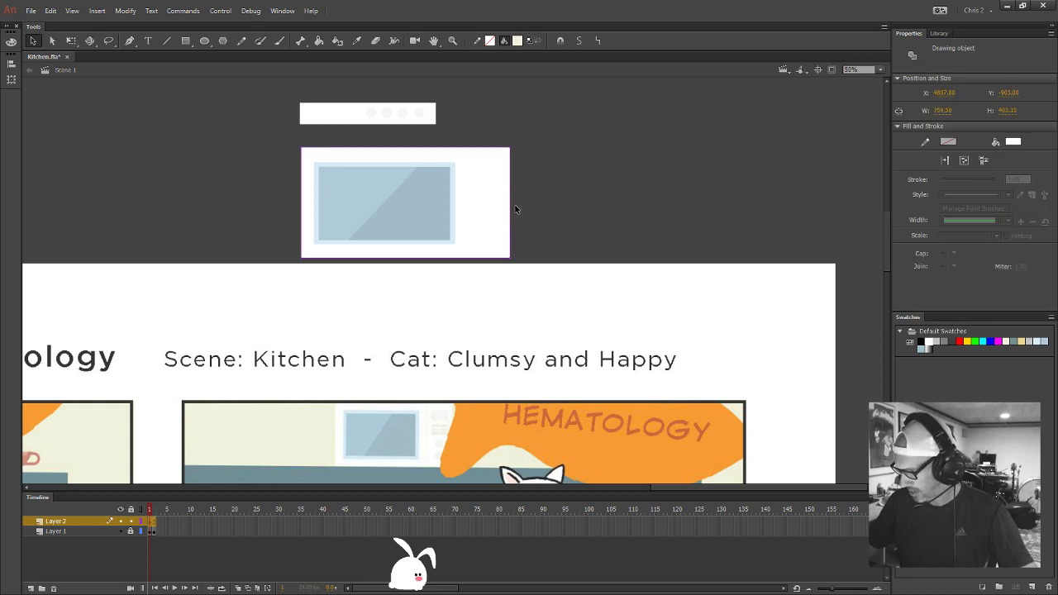
key(q)
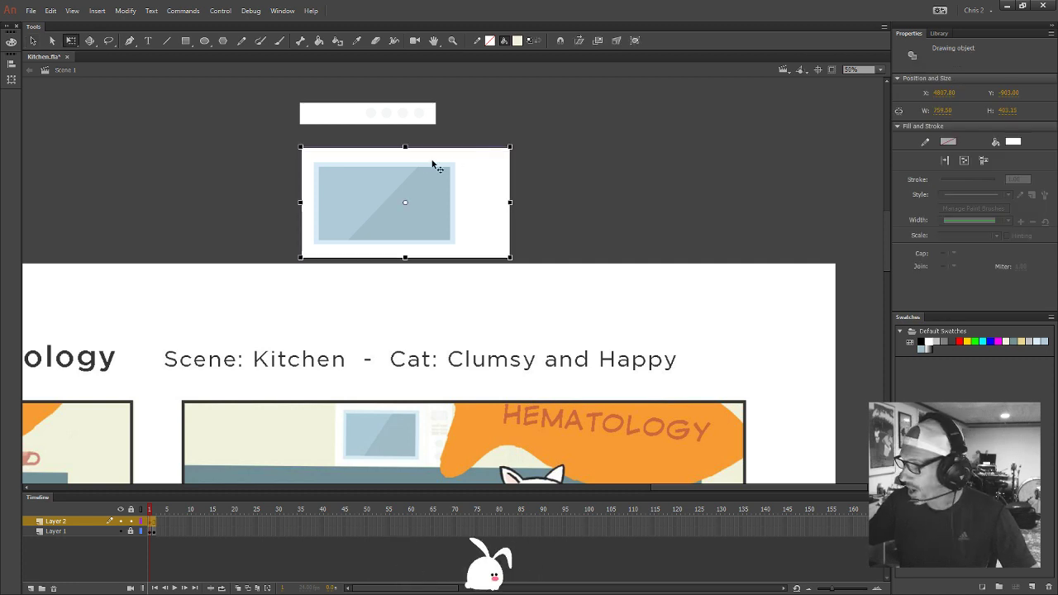
drag(404, 146, 405, 150)
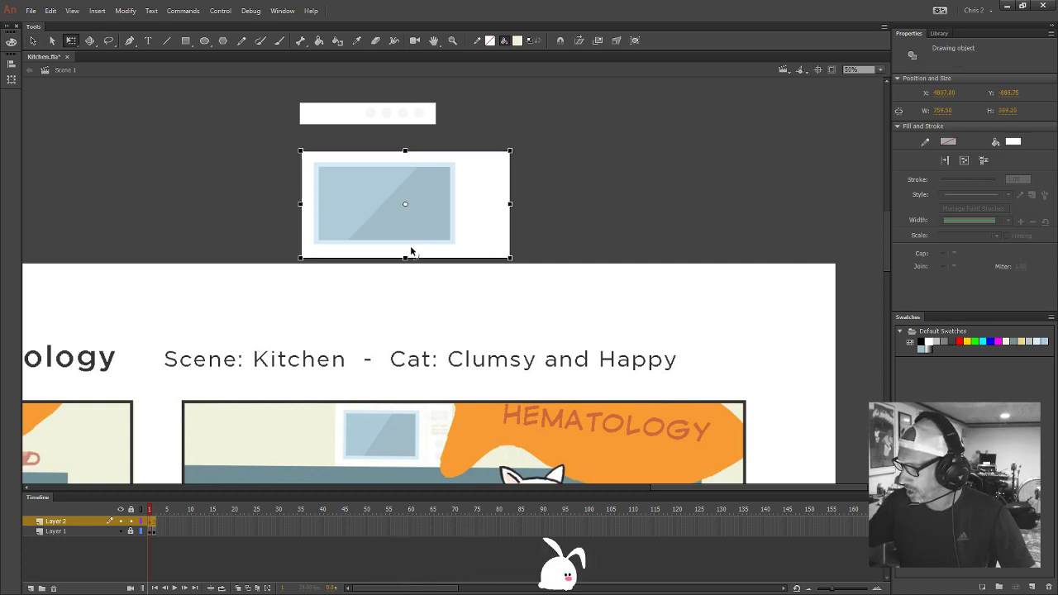
Raise the bottom edge of the white microwave body, reducing its height to about 375 px
drag(405, 258, 405, 255)
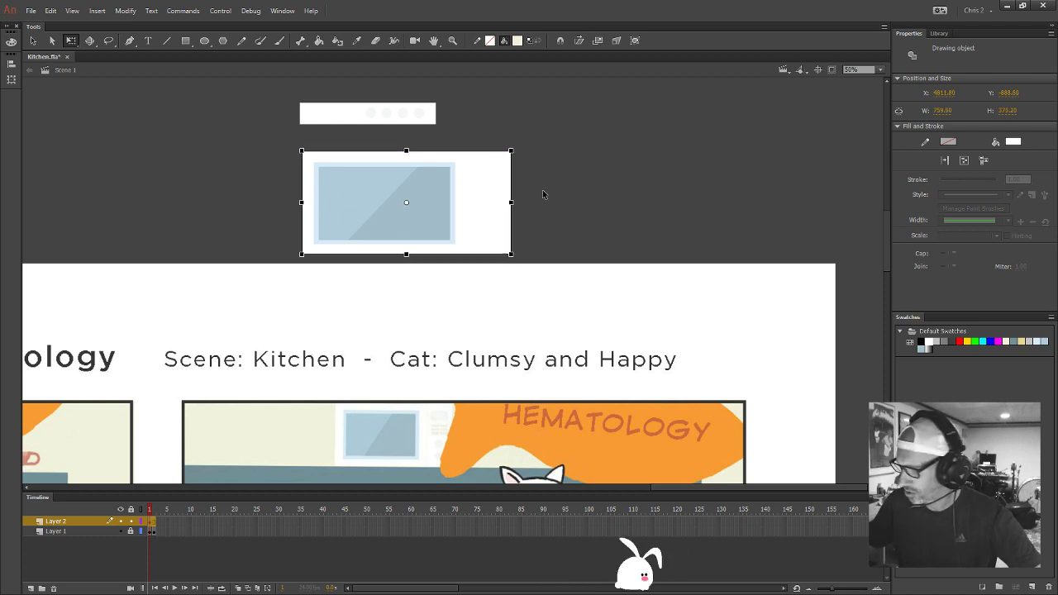
click(577, 178)
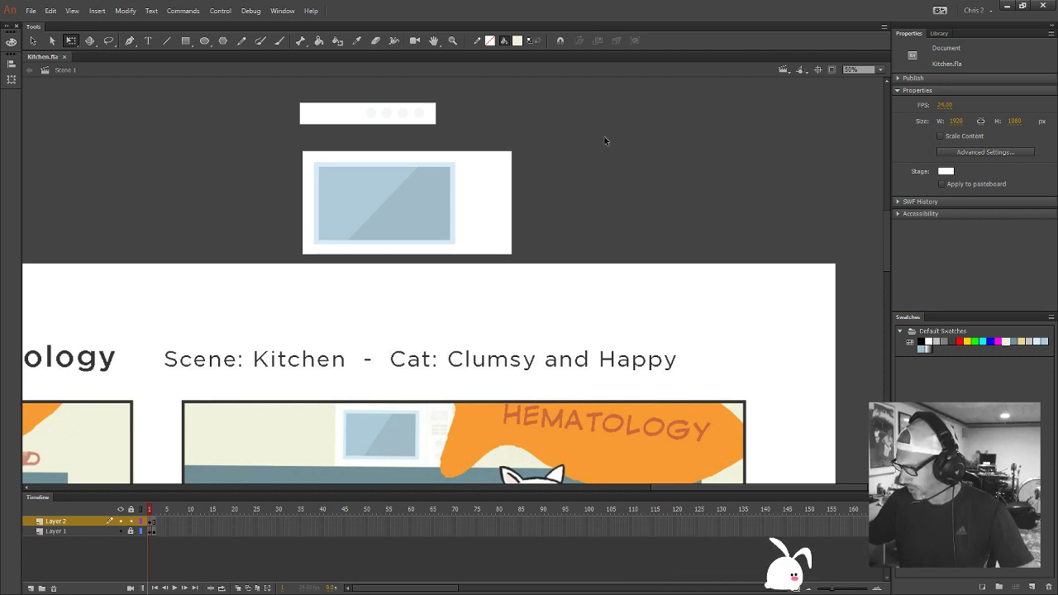
Draw a display rectangle about 108 by 60 px in the knobs' pale gray, in the blank area beside the microwave window
scroll(578, 185, right, 2)
scroll(541, 194, down, 1)
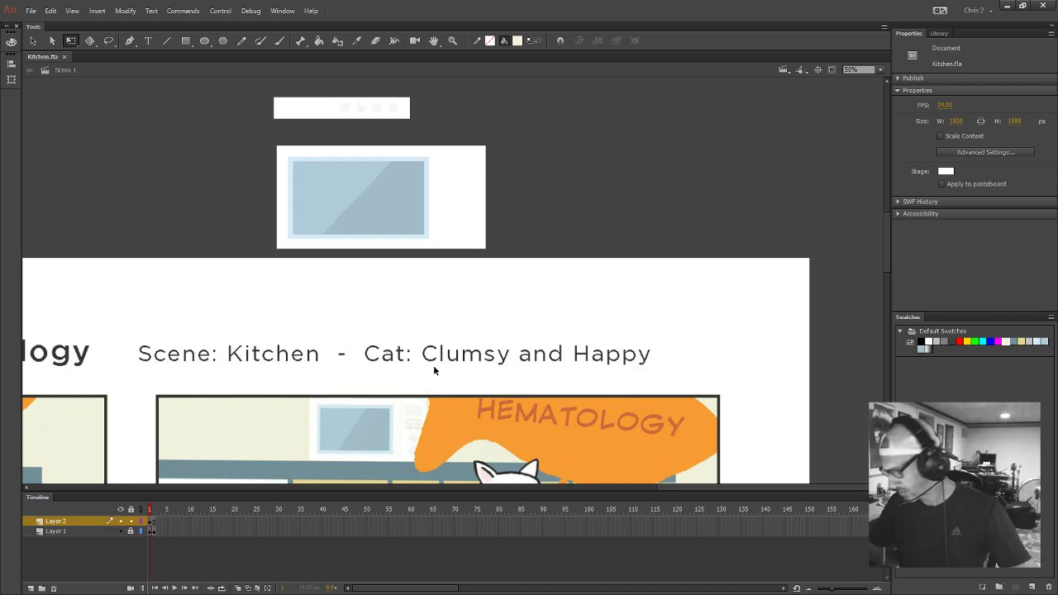
click(188, 41)
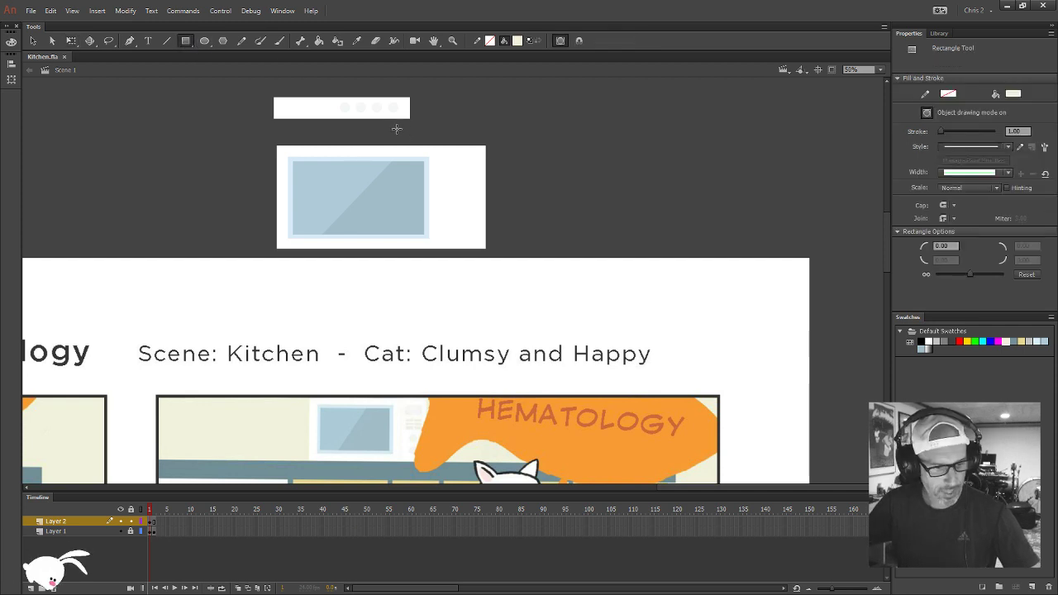
key(k)
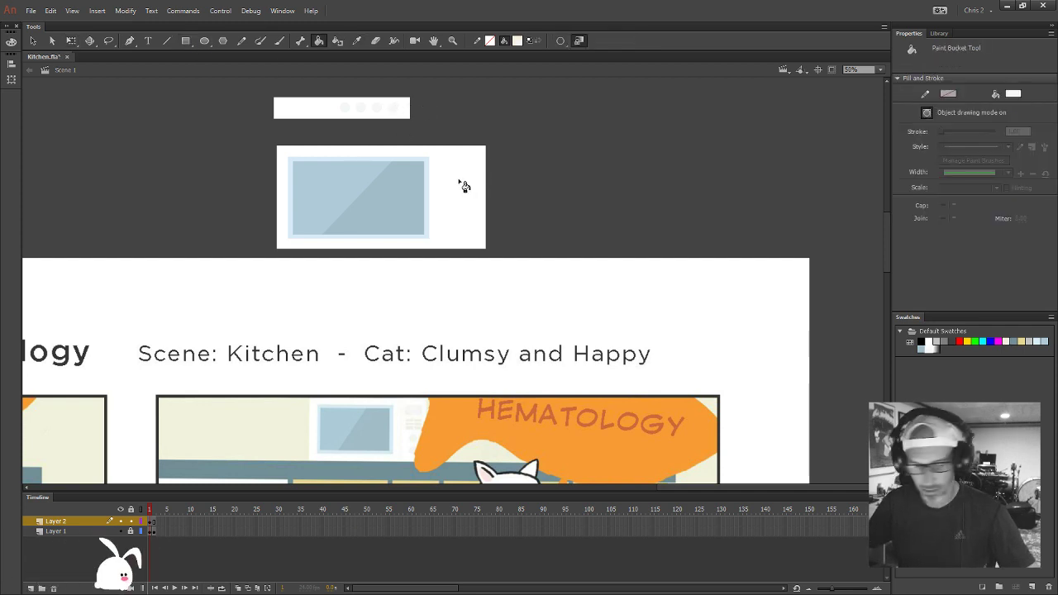
key(z)
click(463, 188)
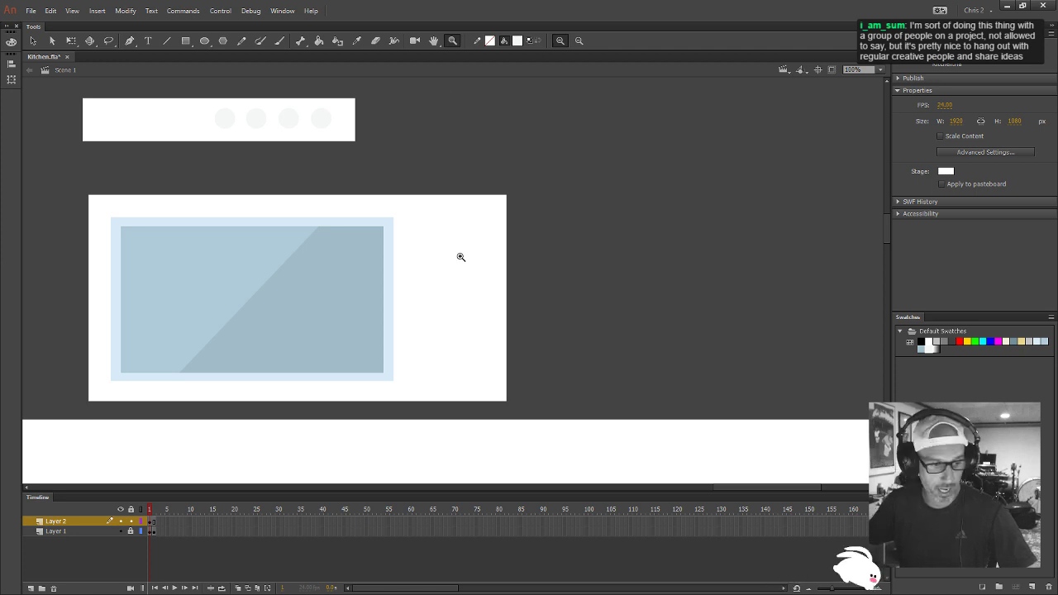
key(r)
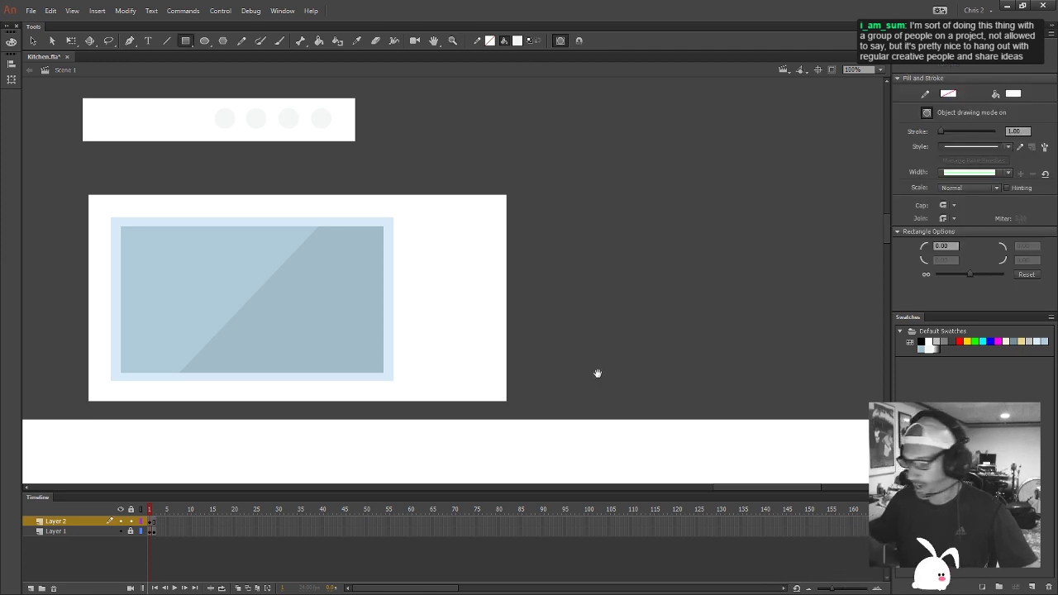
drag(598, 373, 648, 208)
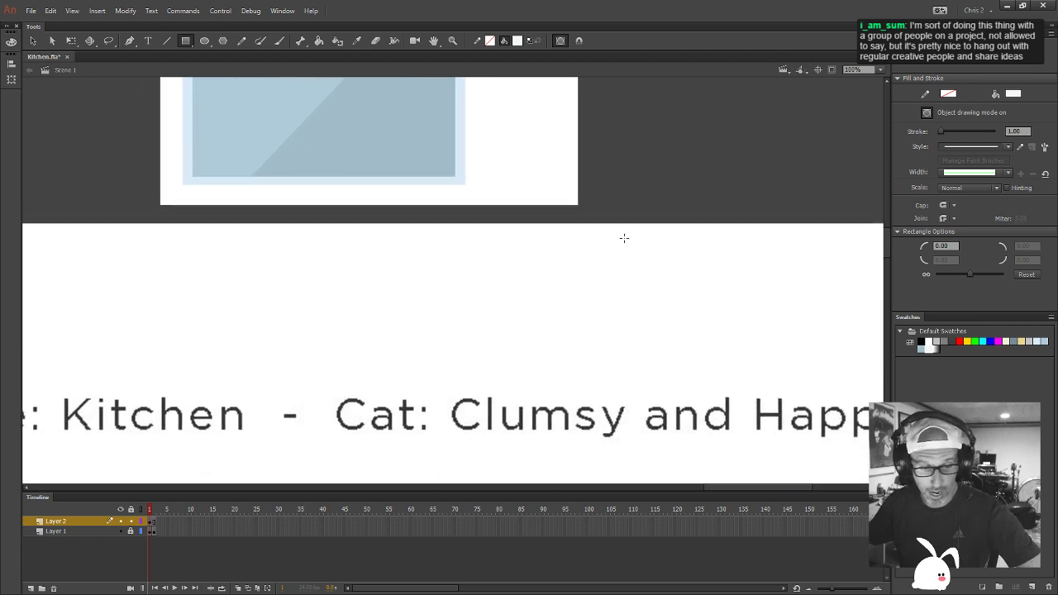
key(ctrl+minus)
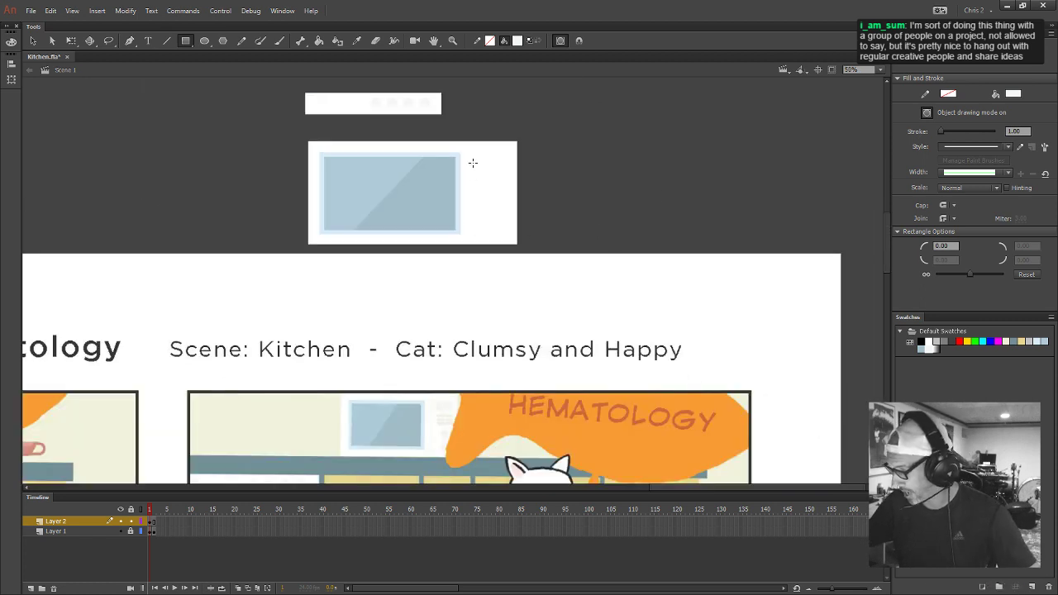
drag(472, 153, 502, 170)
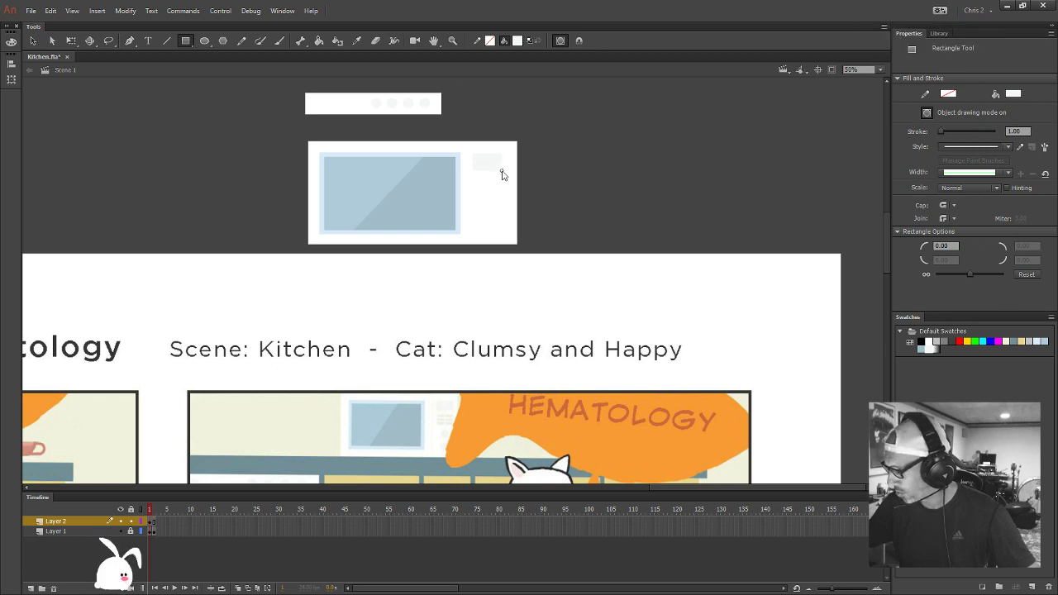
key(v)
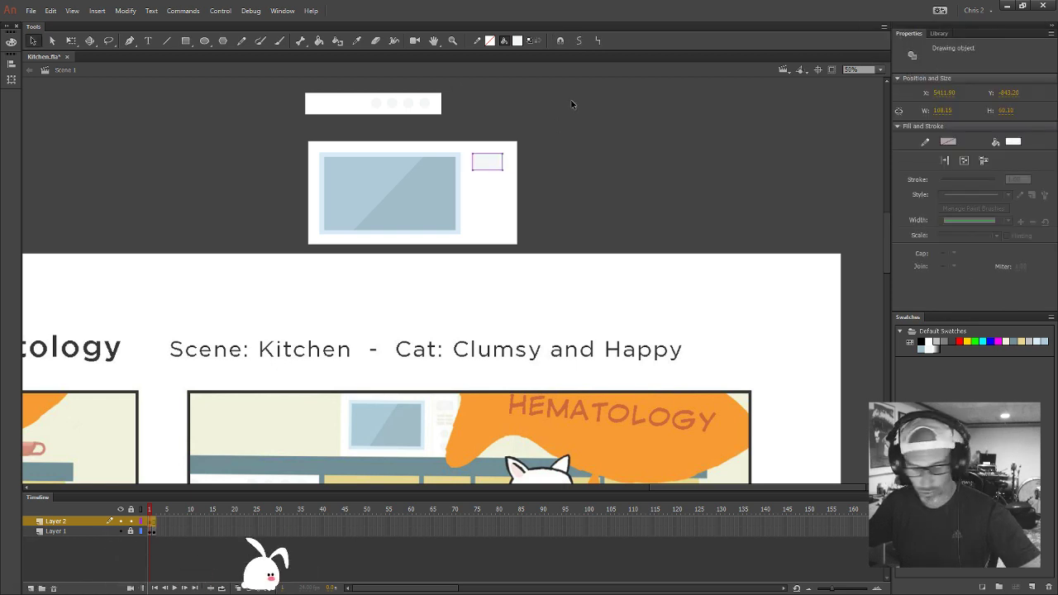
click(545, 157)
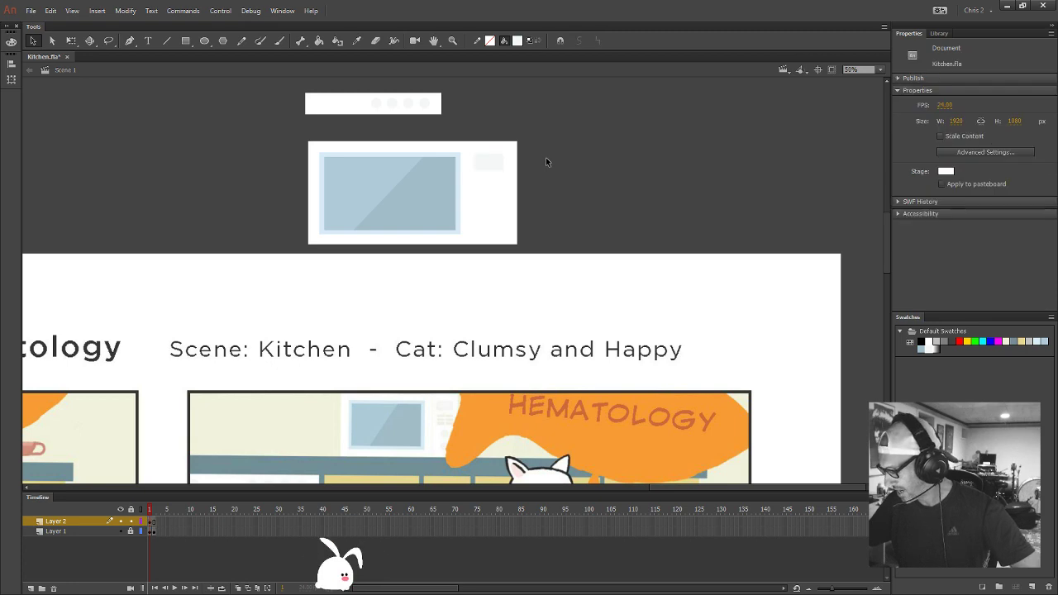
Move two round knobs from the copied stove strip onto the microwave below the display, and delete the rest of the strip
click(427, 106)
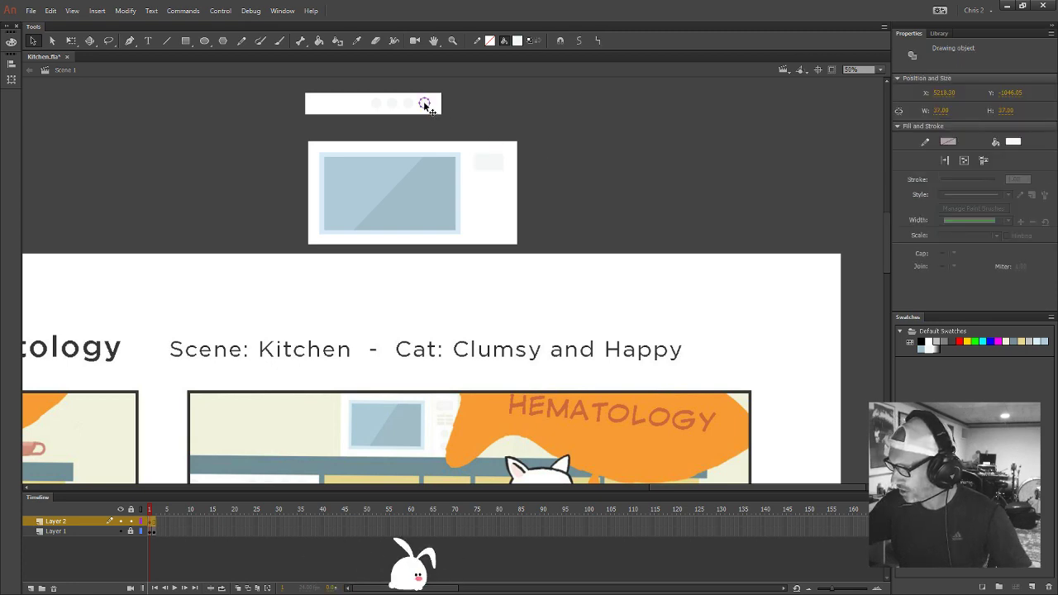
drag(480, 190, 487, 207)
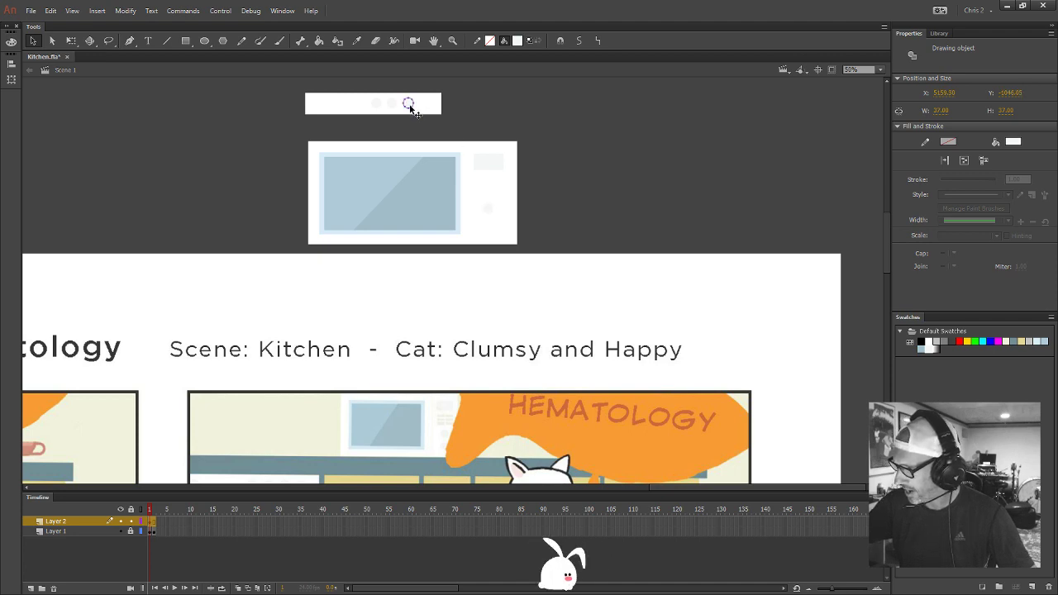
drag(411, 108, 486, 222)
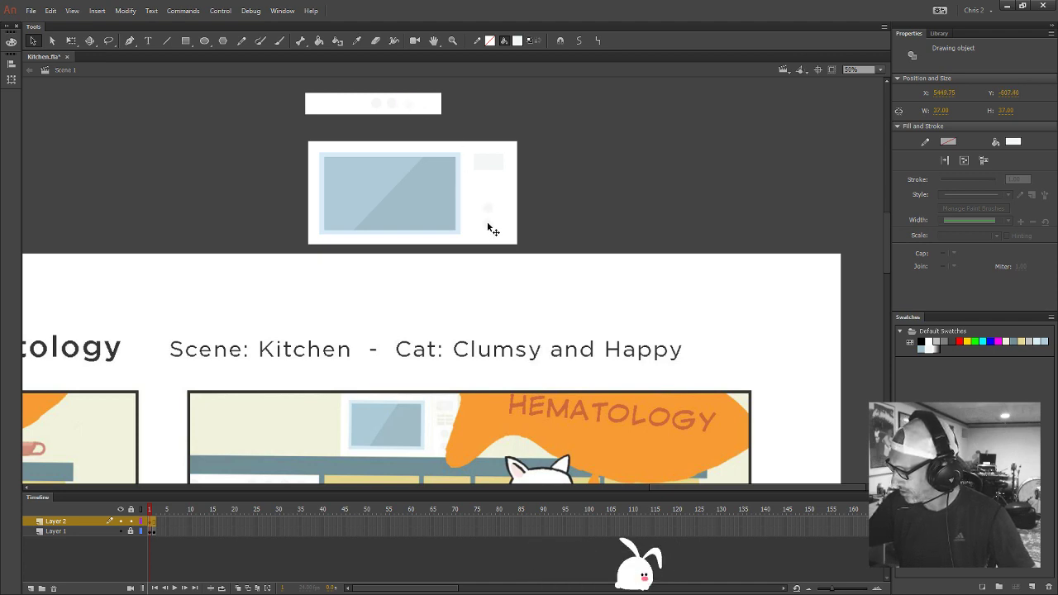
click(387, 100)
key(Delete)
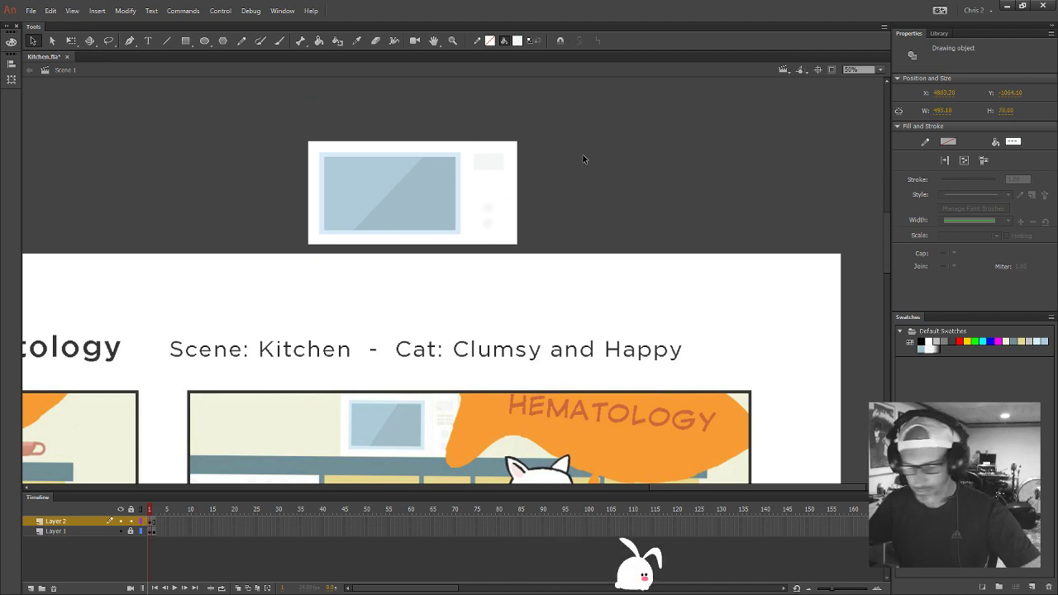
click(592, 163)
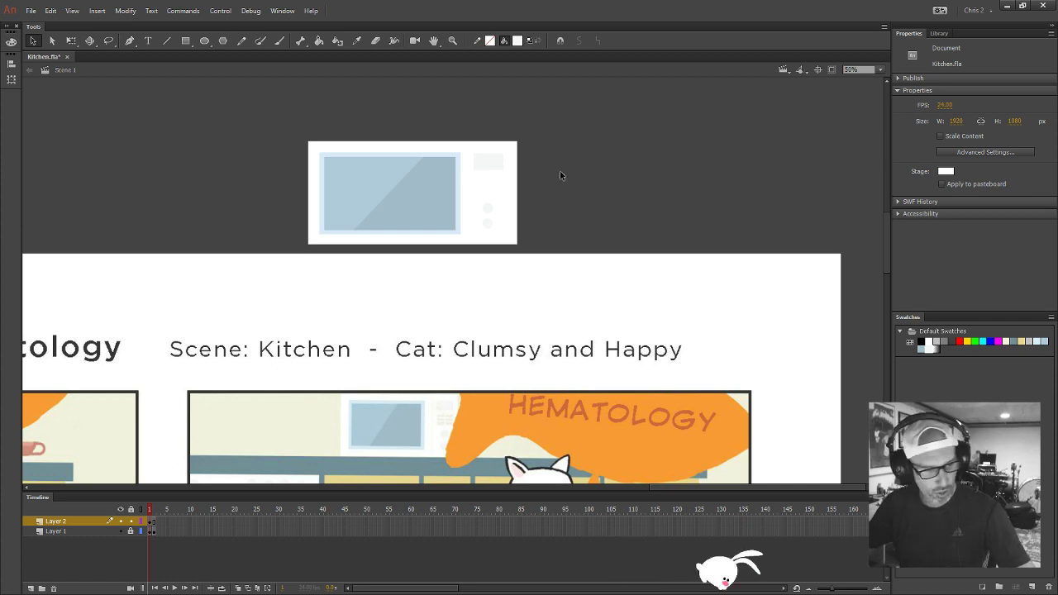
Align the lower microwave knob vertically beneath the upper one
key(z)
click(562, 147)
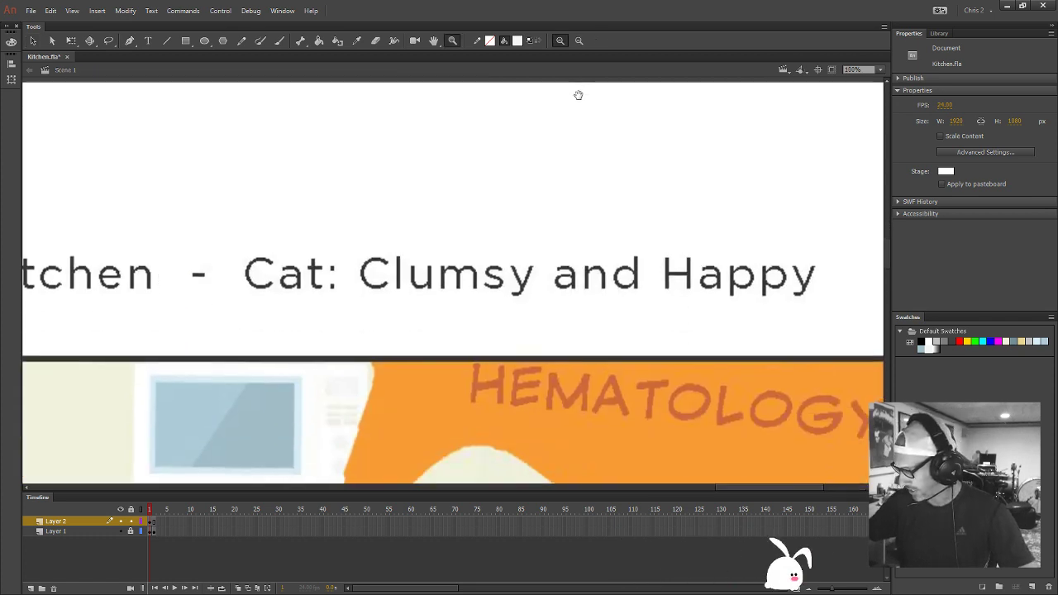
drag(515, 326, 534, 383)
drag(525, 248, 524, 308)
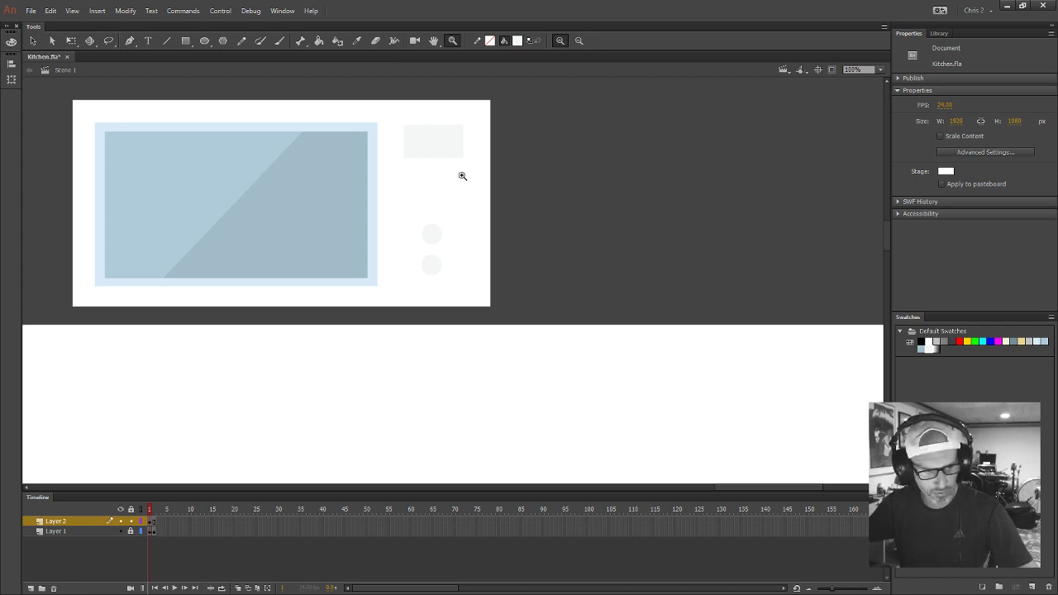
key(v)
click(72, 11)
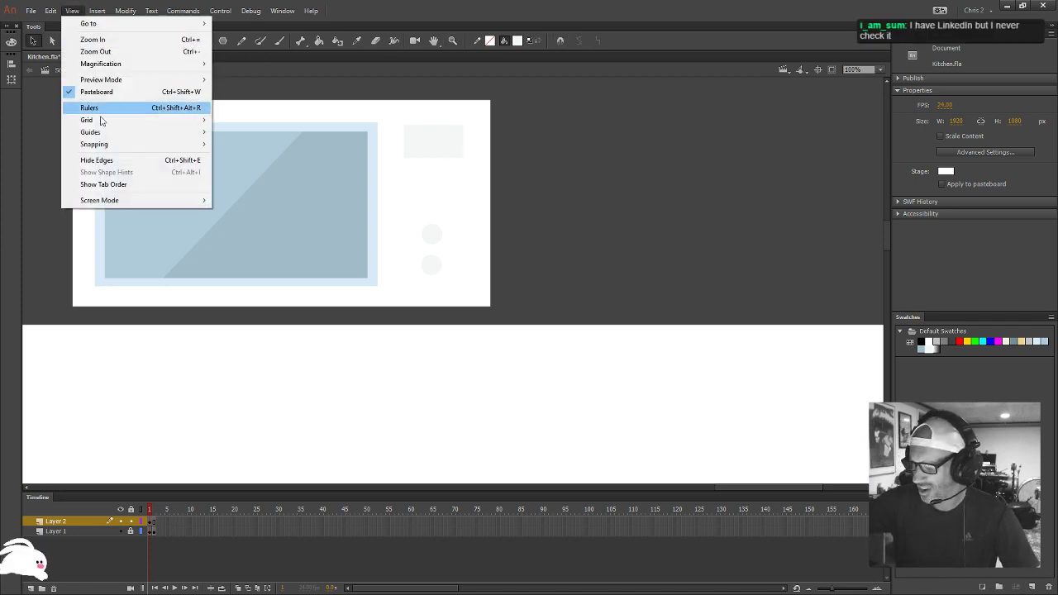
mouse_move(100, 122)
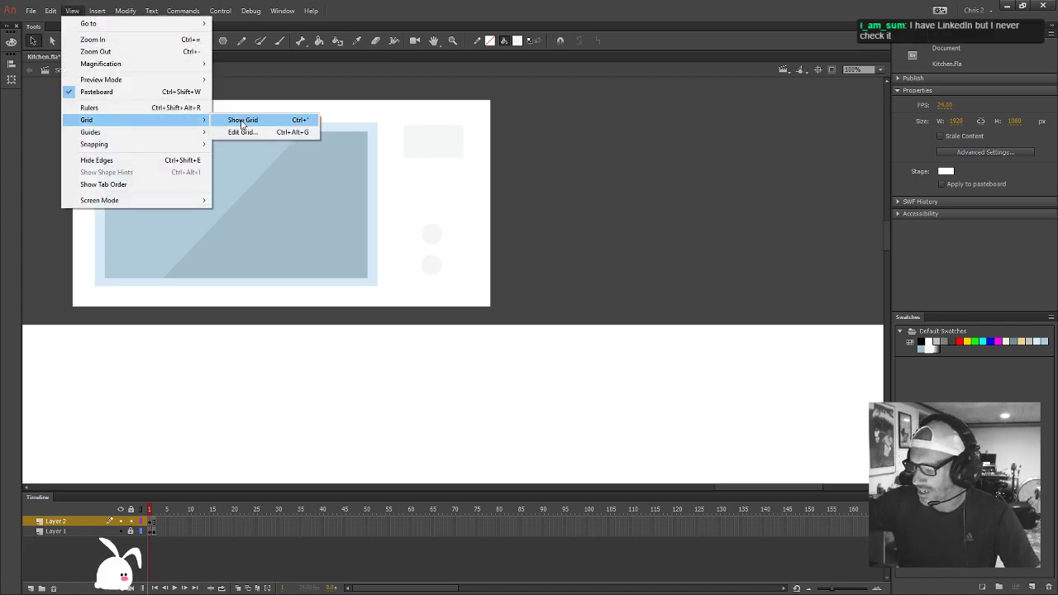
mouse_move(188, 135)
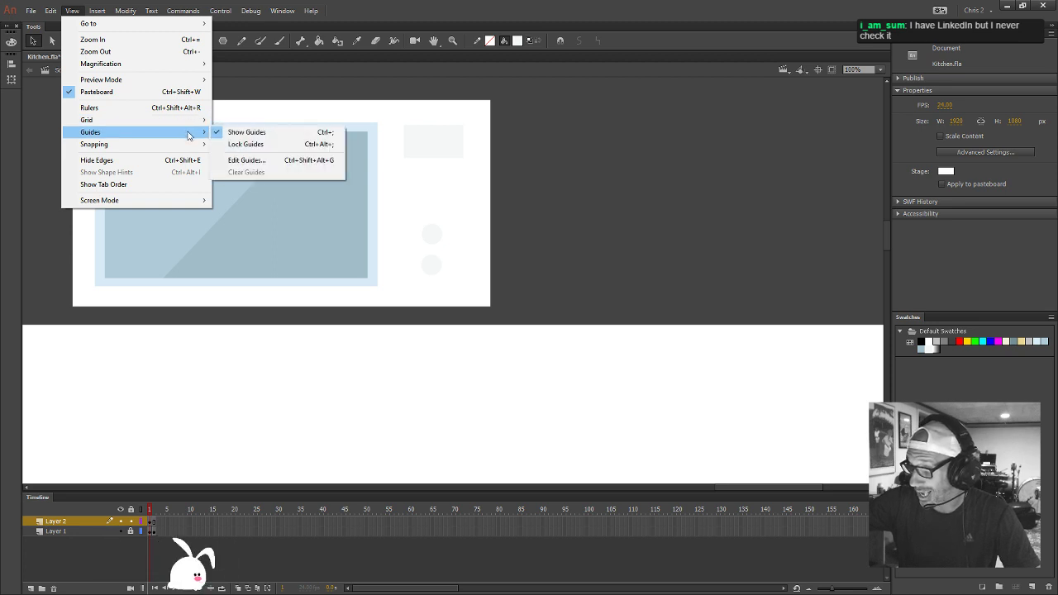
click(245, 145)
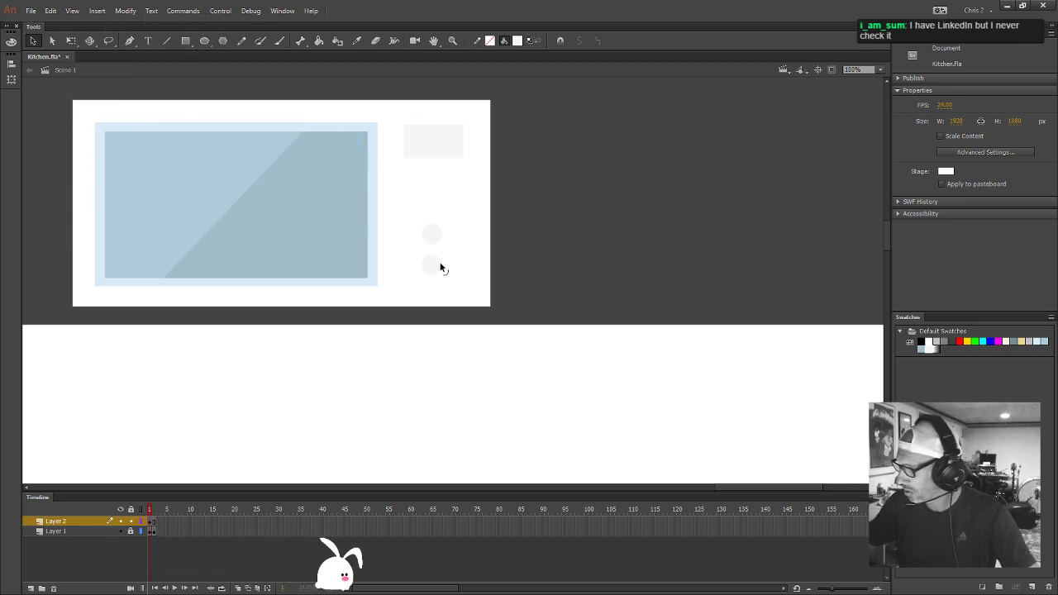
drag(439, 267, 443, 274)
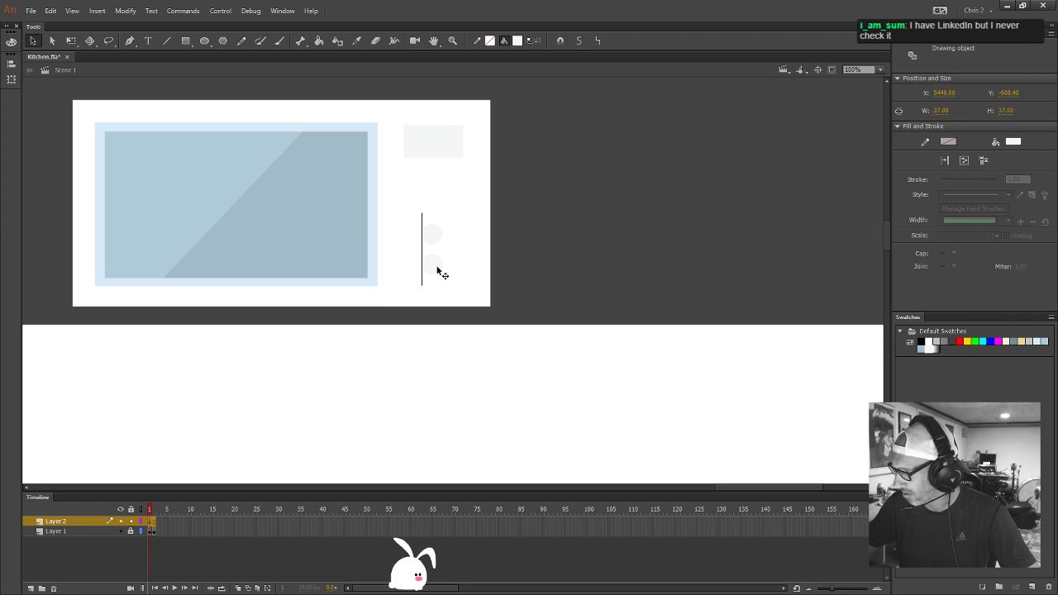
click(582, 197)
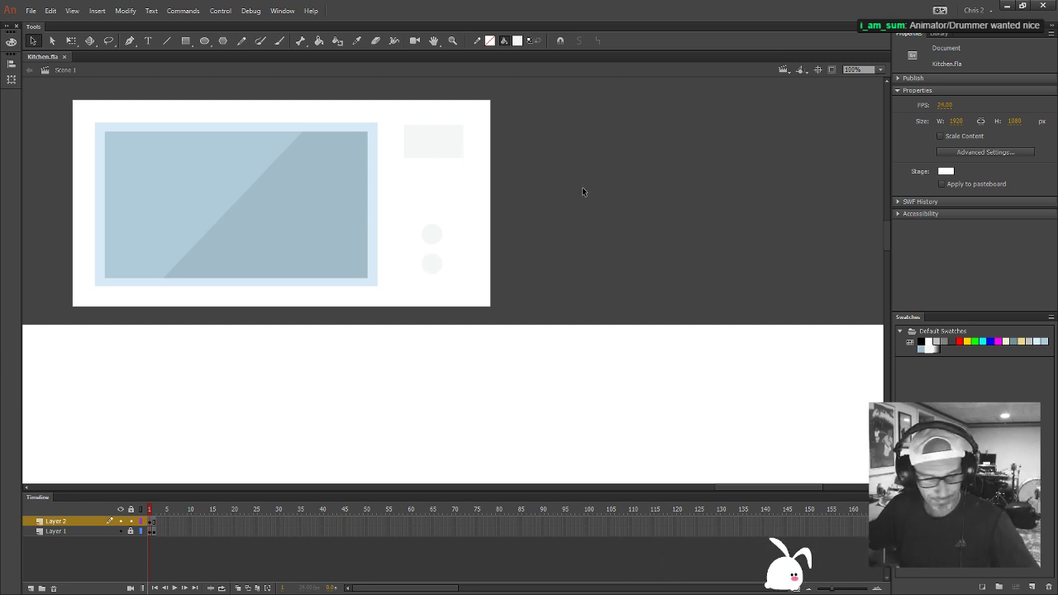
Draw a small pale gray button about 35 by 12 px between the microwave's display and knobs
key(ctrl+minus)
key(ctrl+minus)
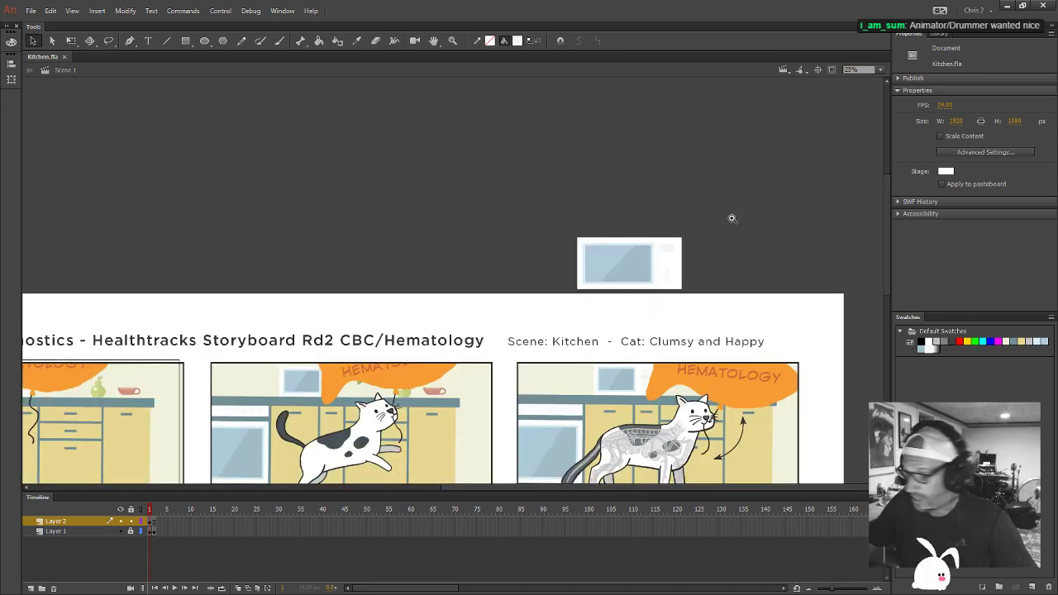
key(z)
click(690, 307)
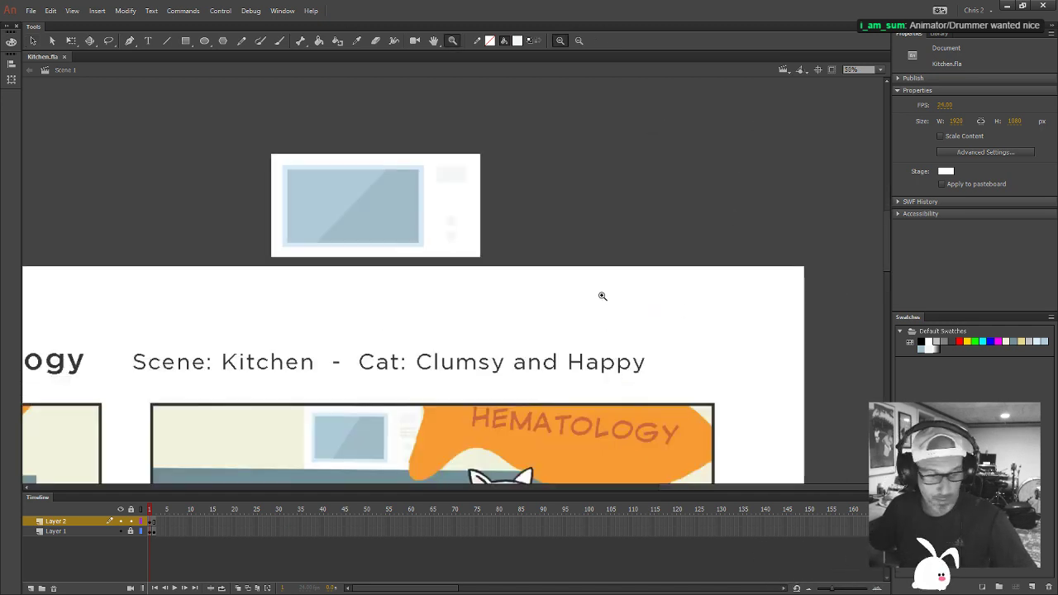
scroll(554, 394, down, 5)
scroll(554, 289, up, 5)
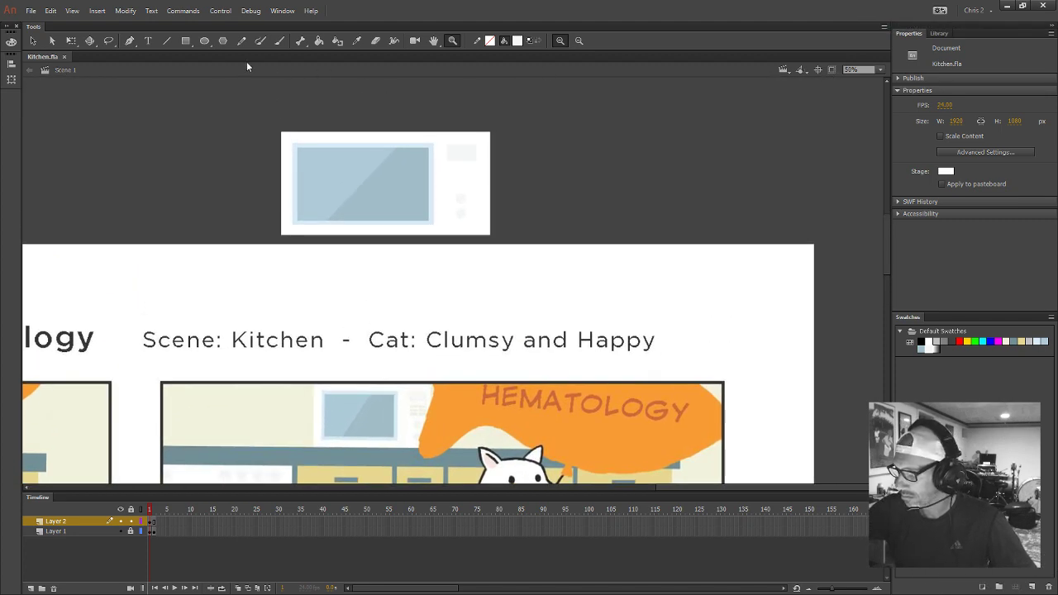
click(185, 41)
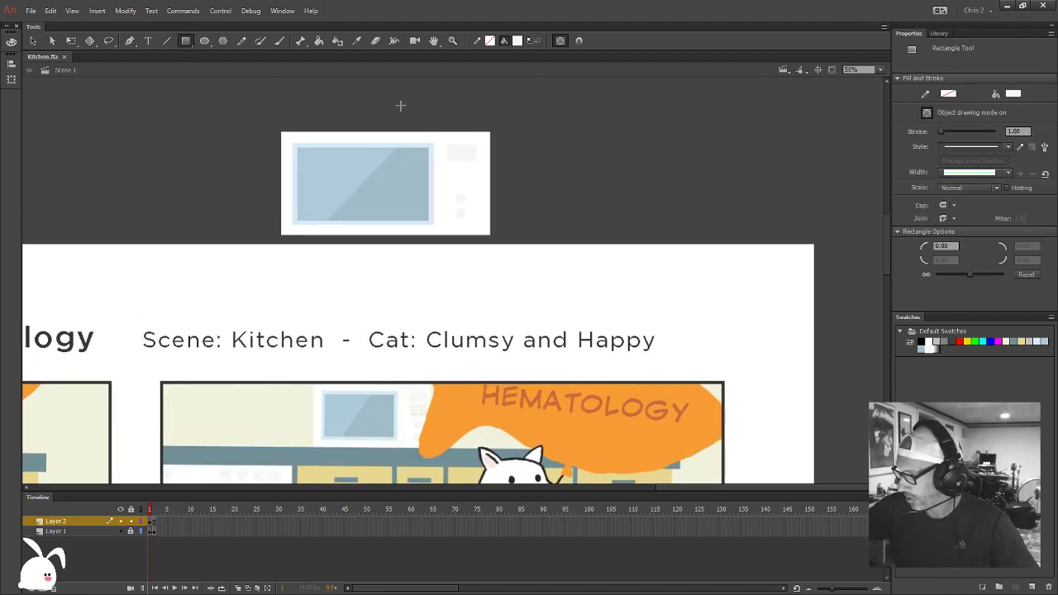
key(z)
click(470, 201)
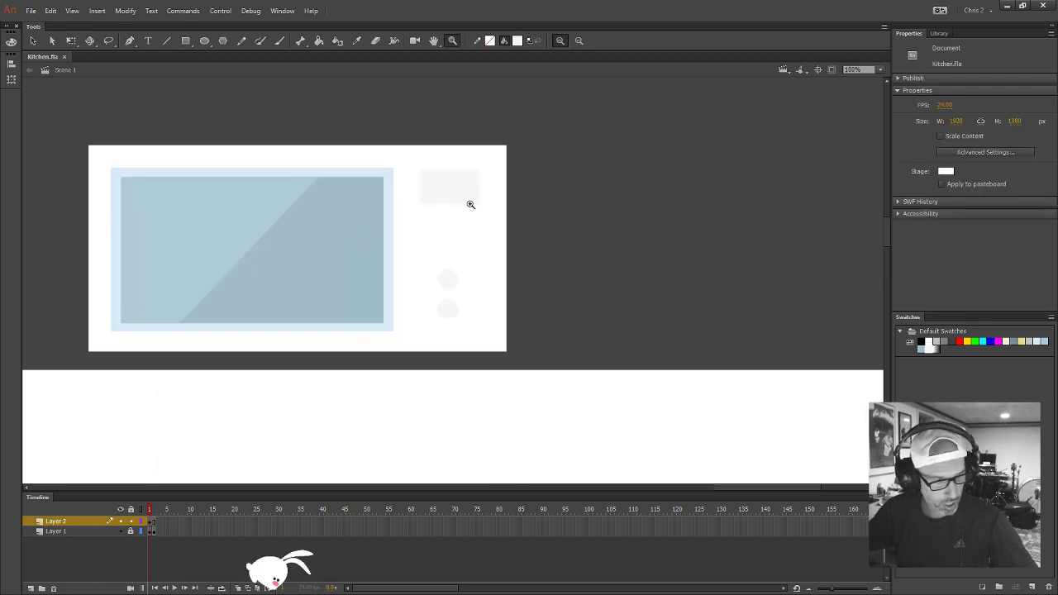
key(r)
drag(427, 215, 448, 220)
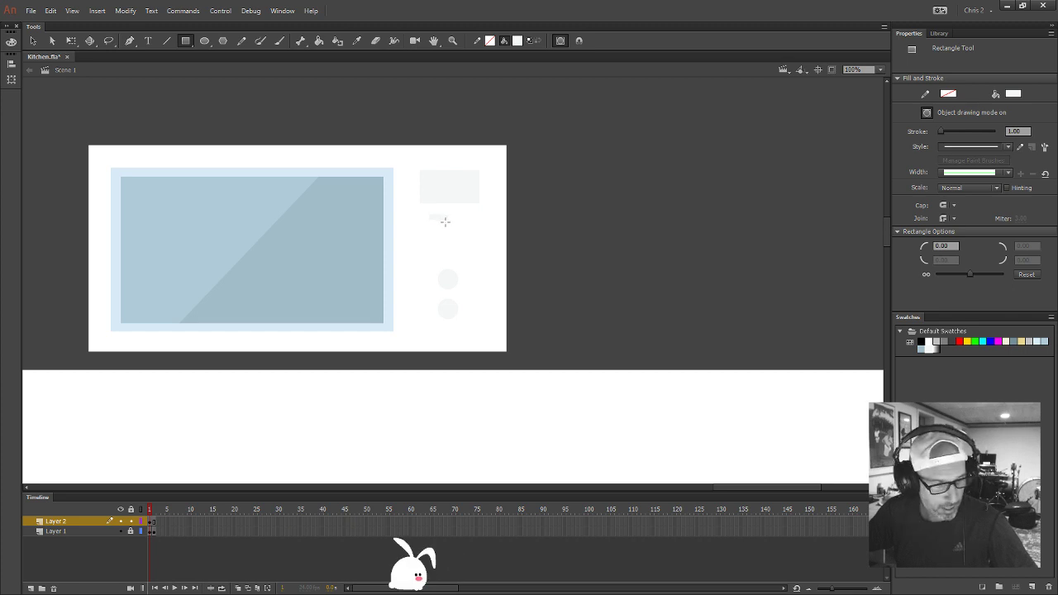
key(v)
click(441, 221)
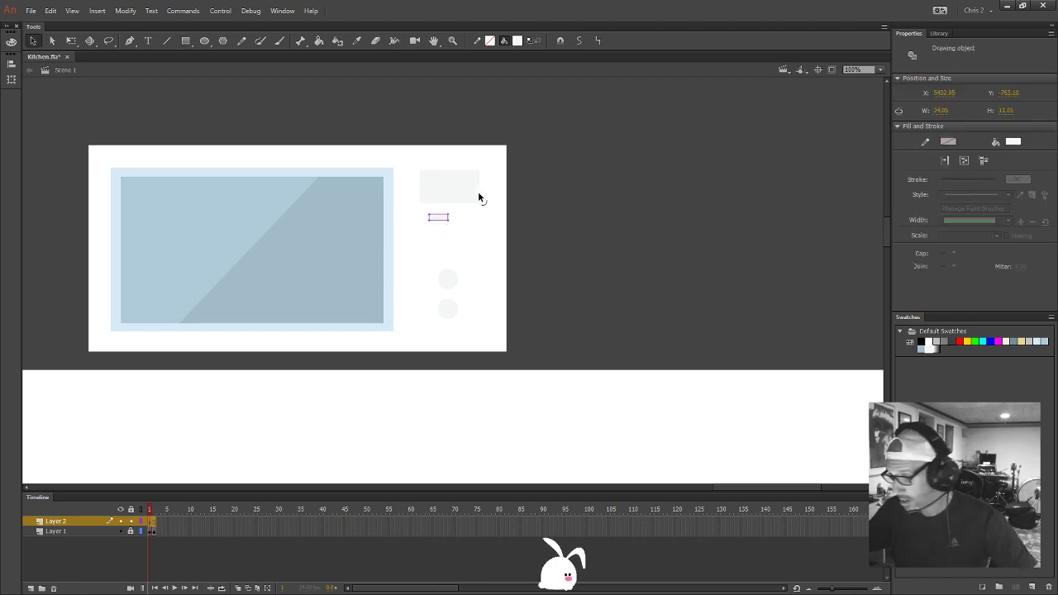
Stack two copies of the small button below it at 20 px spacing and select all three
key(shift+Down)
key(shift+Down)
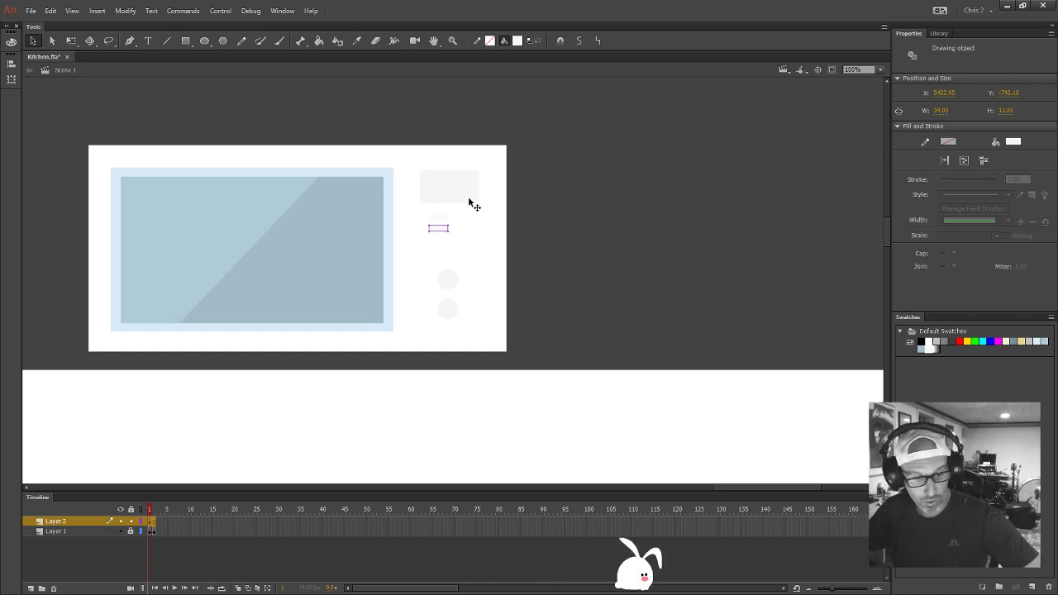
key(shift+Down)
key(shift+Down)
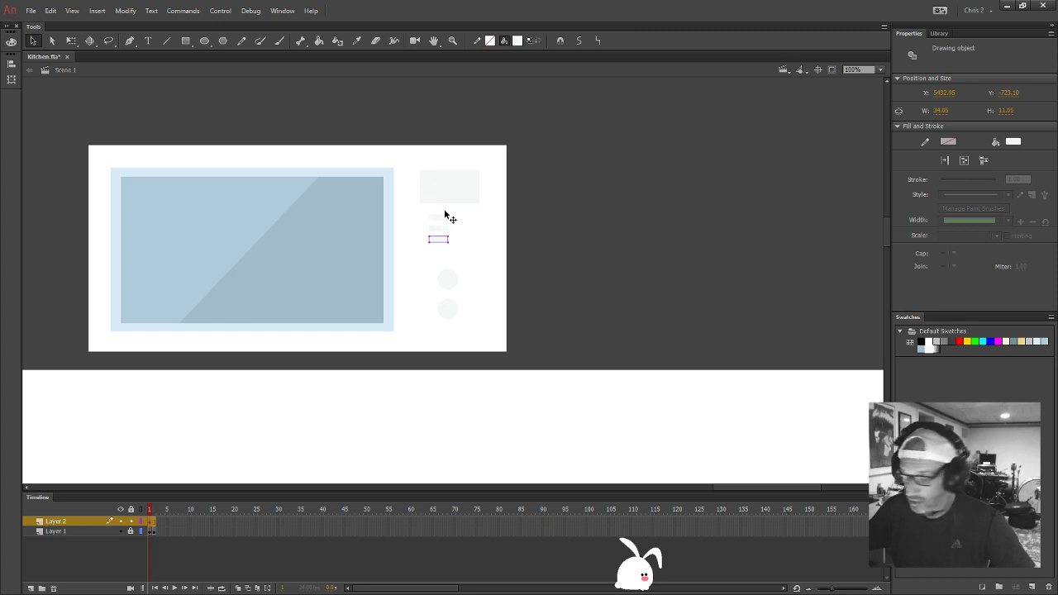
drag(441, 240, 447, 220)
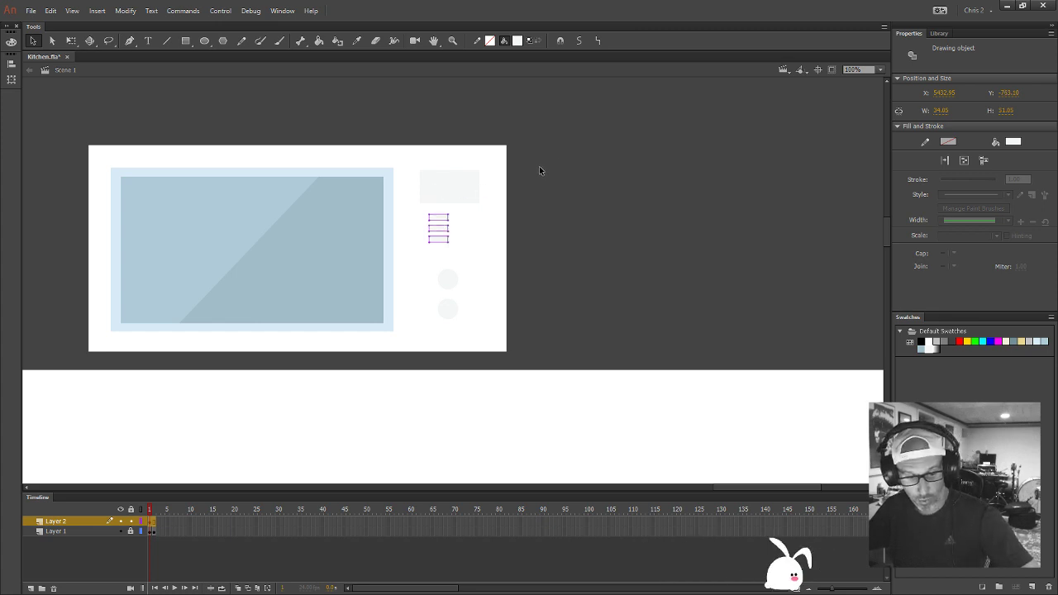
Place a copy of the three small microwave buttons 42 px to the right as a second column
key(shift+Right)
key(shift+Right)
key(shift+Right)
key(shift+Right)
key(shift+Right)
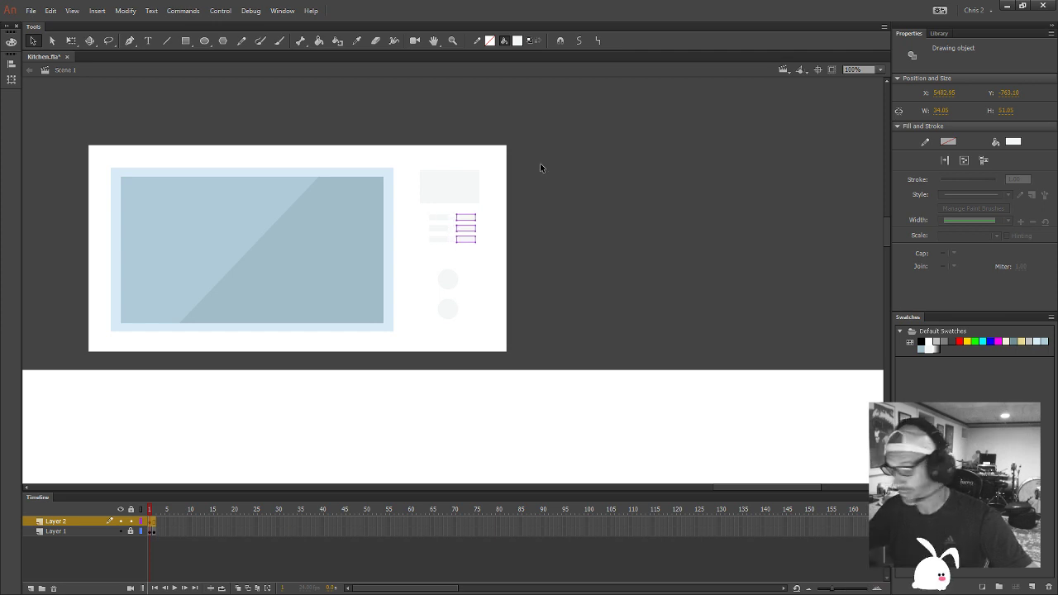
key(Left)
key(Left)
key(Left)
key(Left)
key(Left)
key(Left)
key(Left)
key(Left)
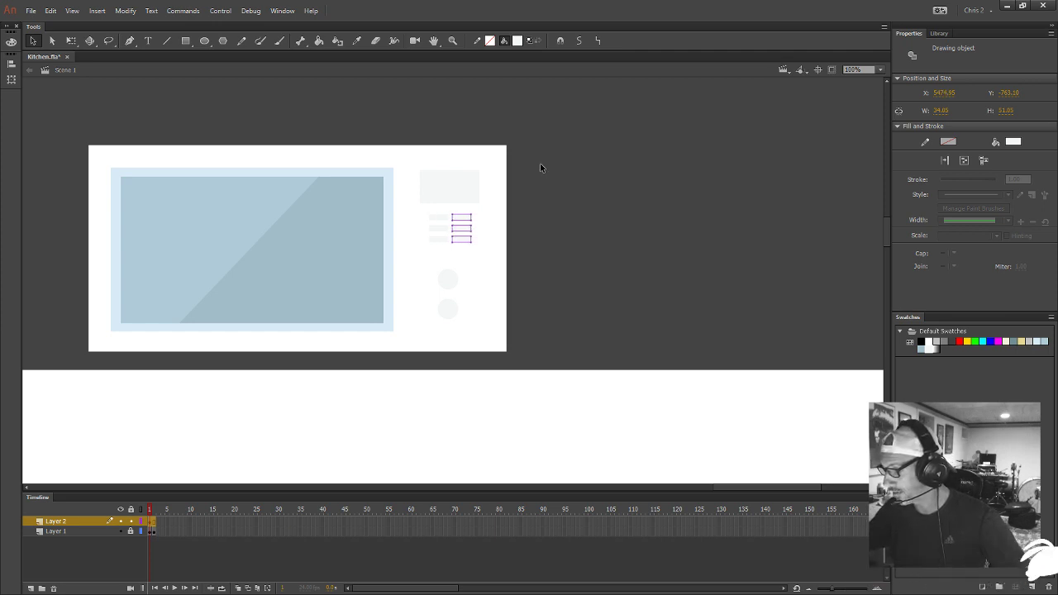
click(555, 199)
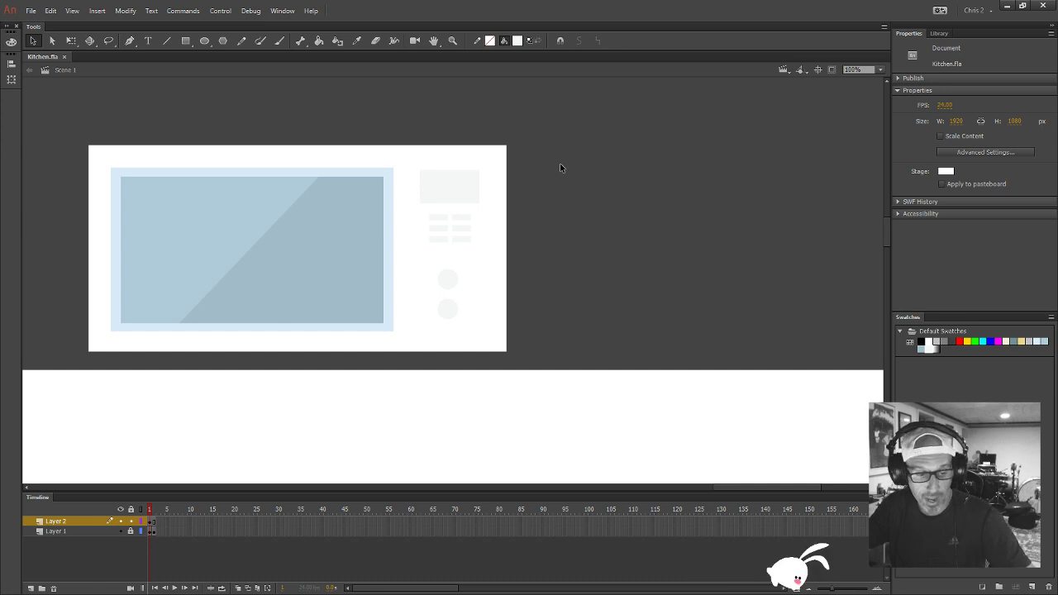
Select all of the microwave's parts and group them
key(ctrl+minus)
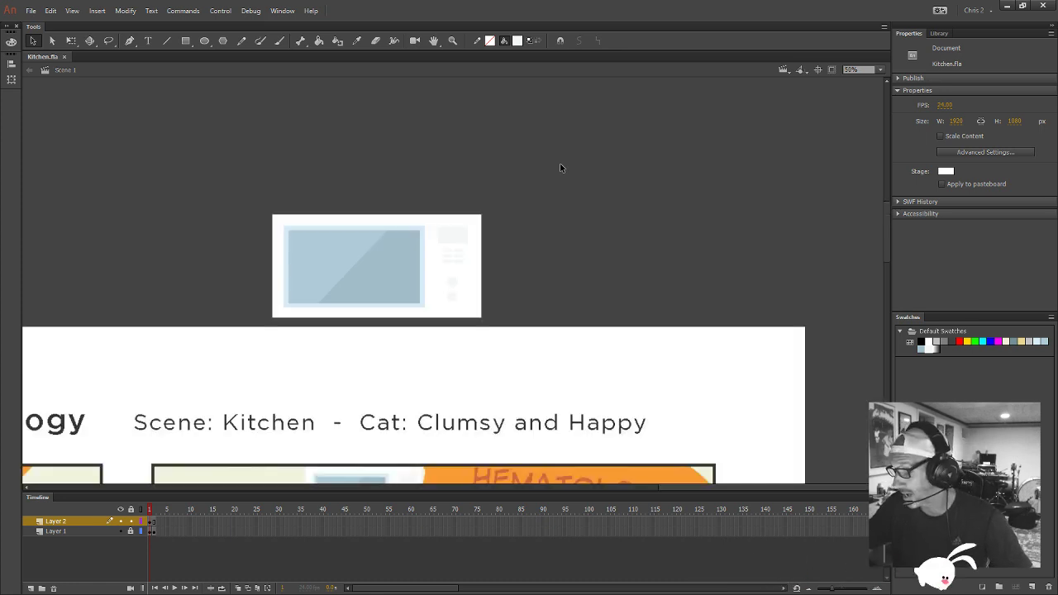
drag(202, 158, 517, 307)
key(ctrl+g)
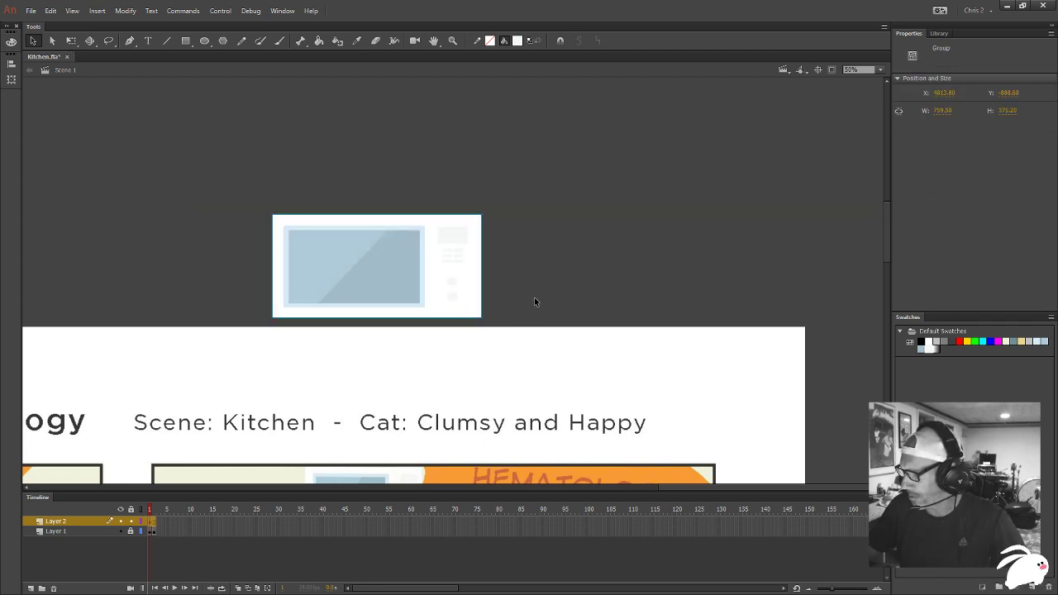
Scale the microwave group down to about 527 by 260 px and place it over the microwave in storyboard panel 3
key(q)
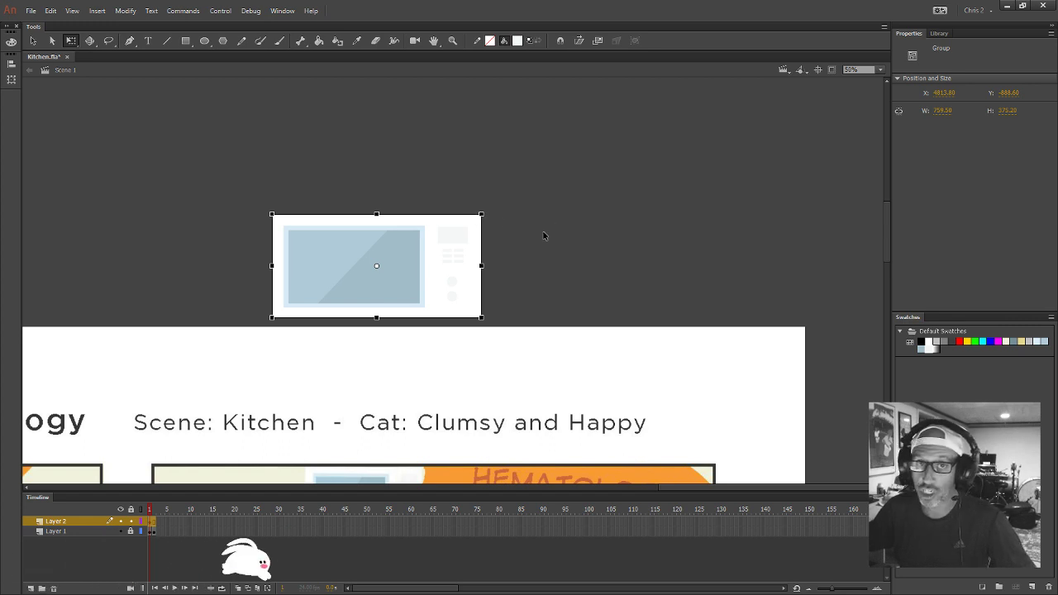
drag(544, 306, 597, 185)
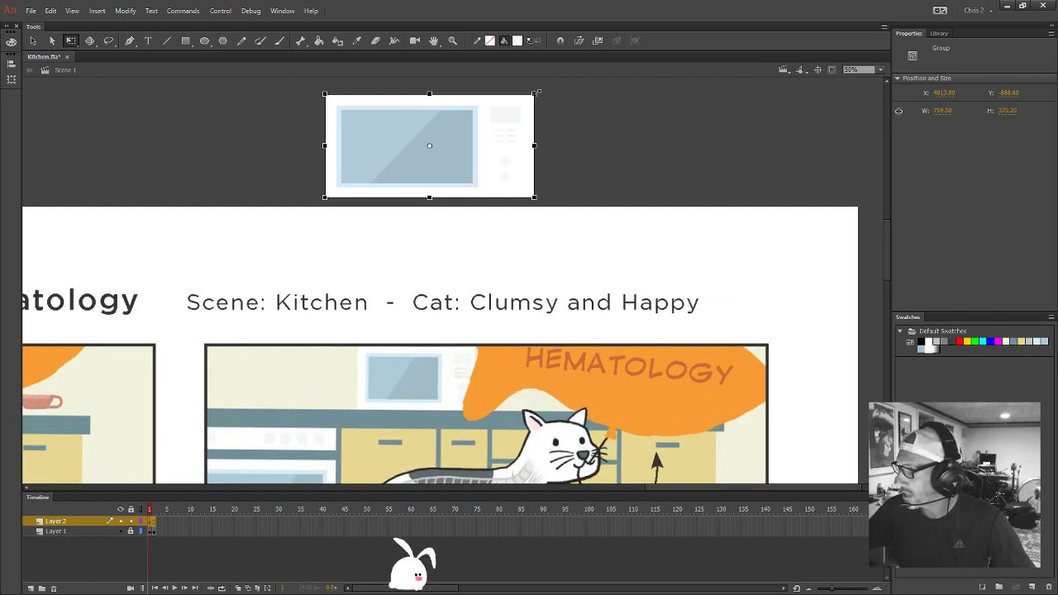
drag(534, 94, 469, 374)
key(v)
drag(473, 377, 719, 241)
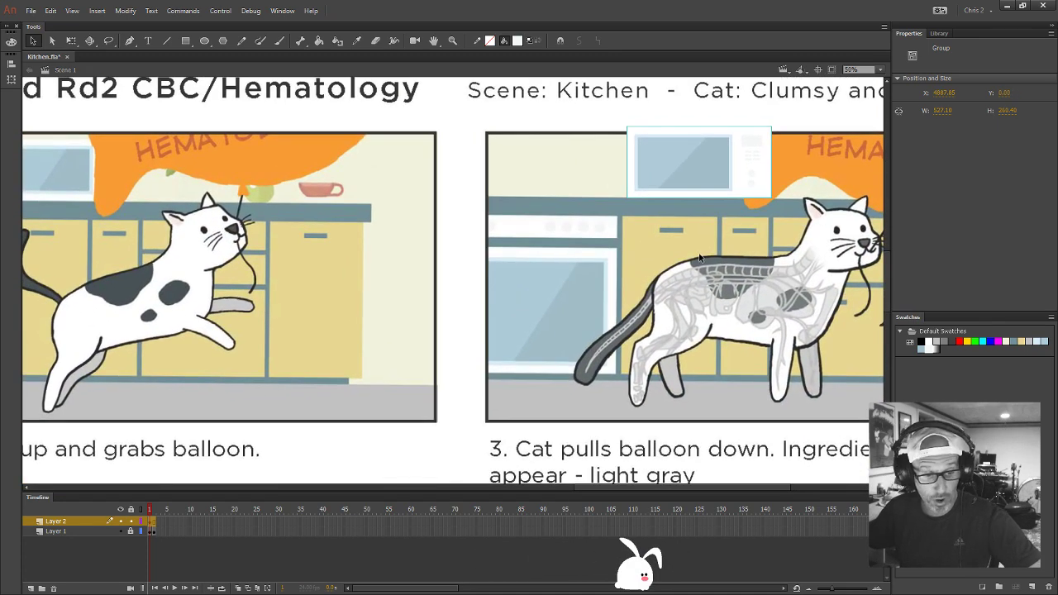
Cut the microwave group, paste it into frame 2 of Layer 1, and position it above the kitchen counter
key(ctrl+minus)
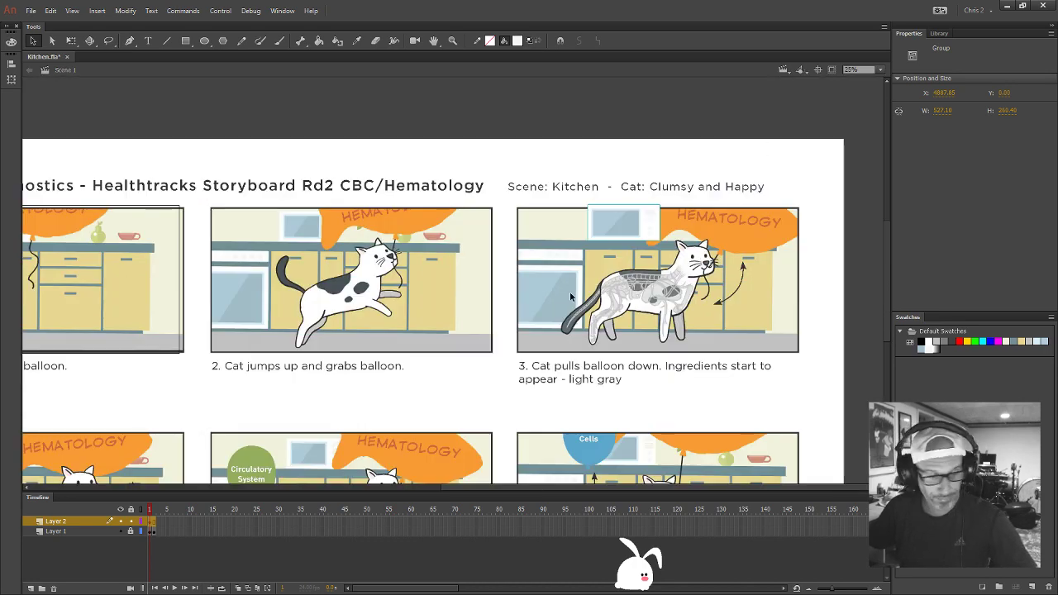
click(666, 239)
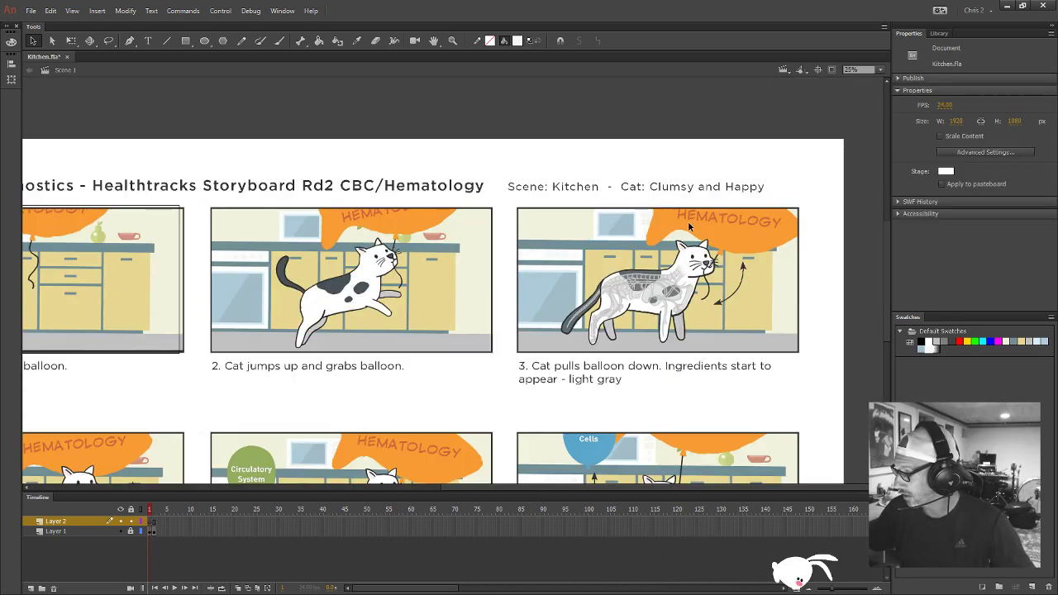
drag(392, 325, 696, 264)
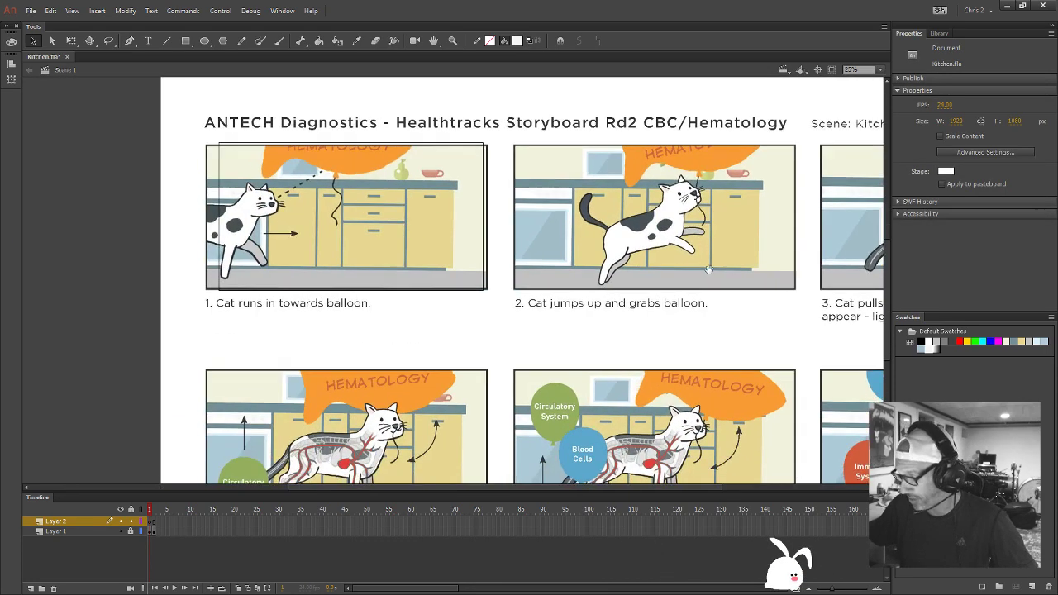
click(151, 512)
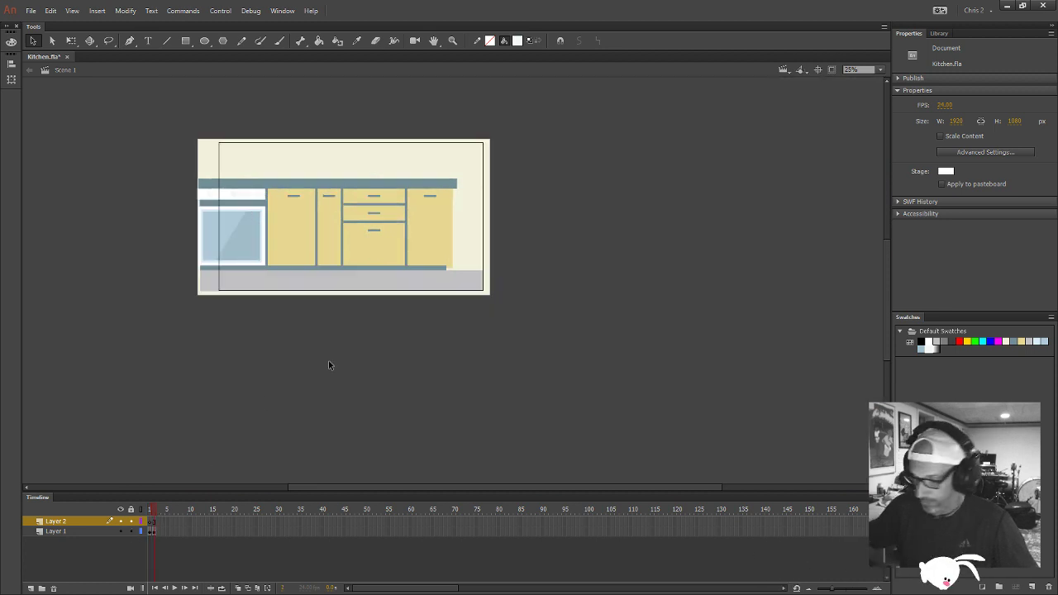
click(153, 533)
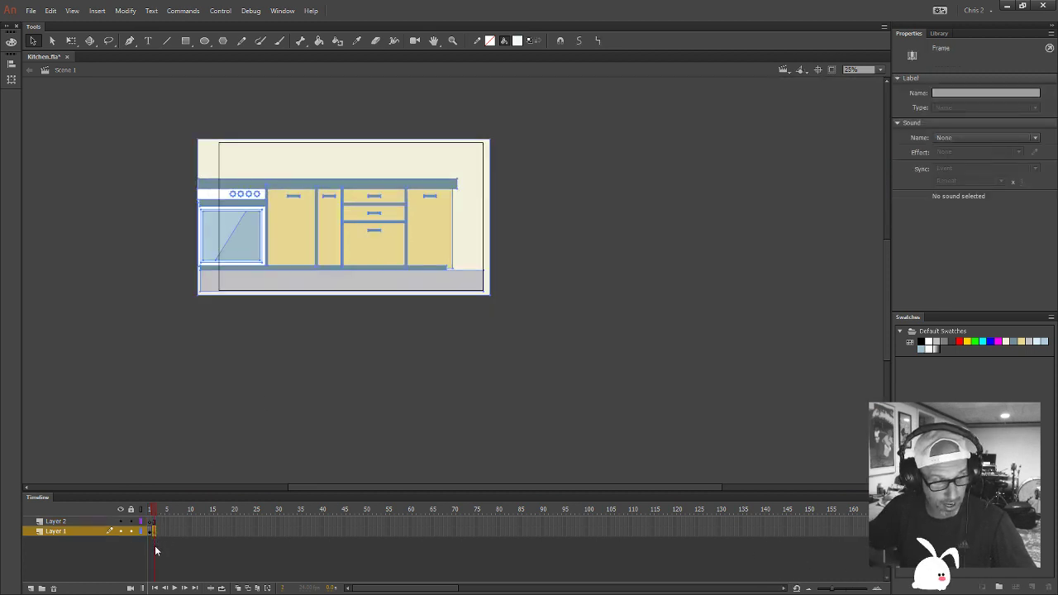
key(ctrl+v)
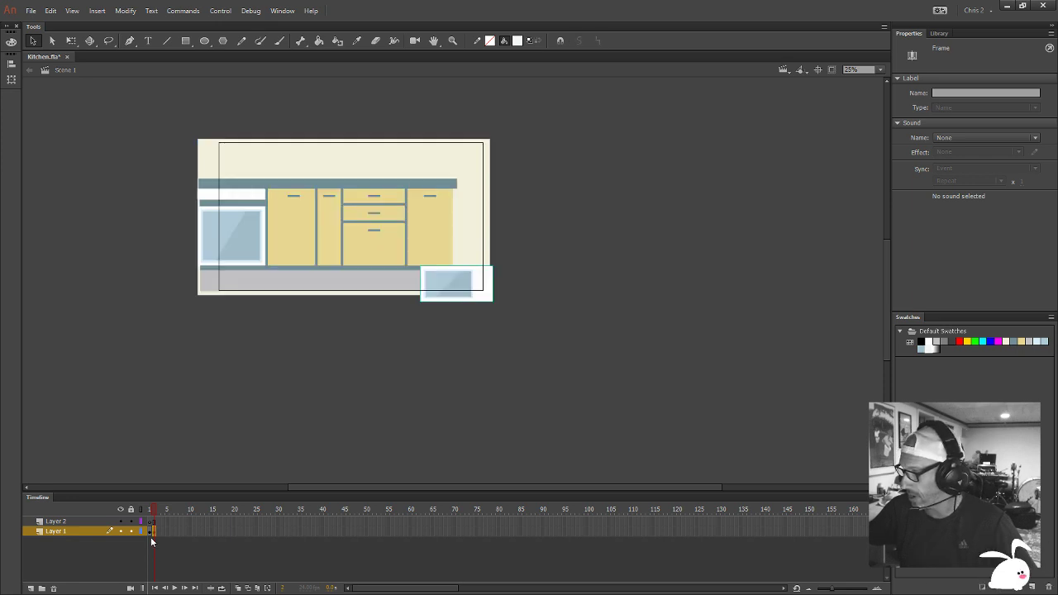
drag(465, 285, 338, 161)
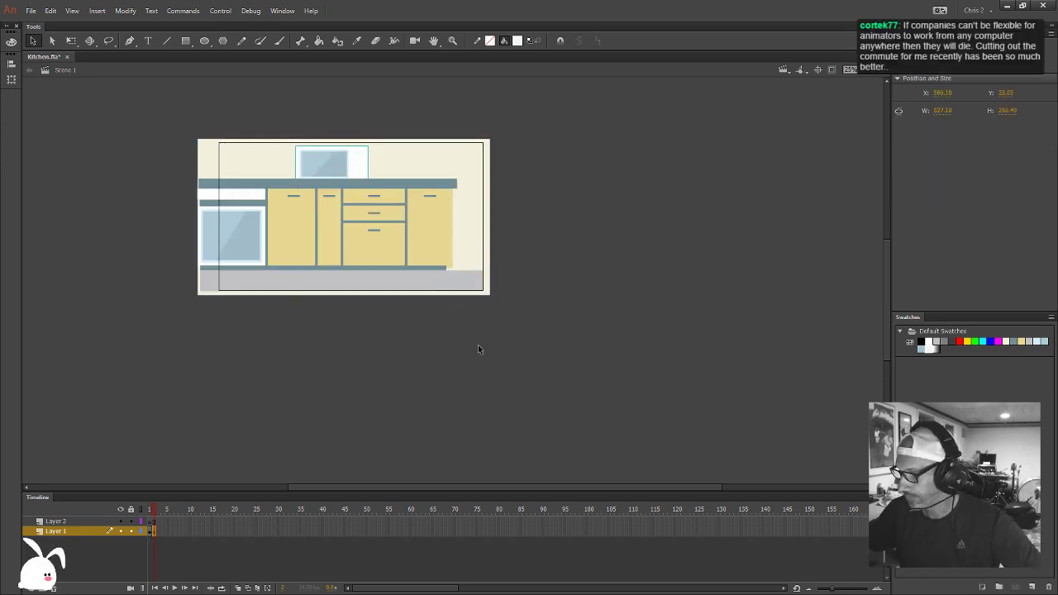
Nudge the microwave up to about Y 13, just above the countertop
key(shift+Up)
key(shift+Up)
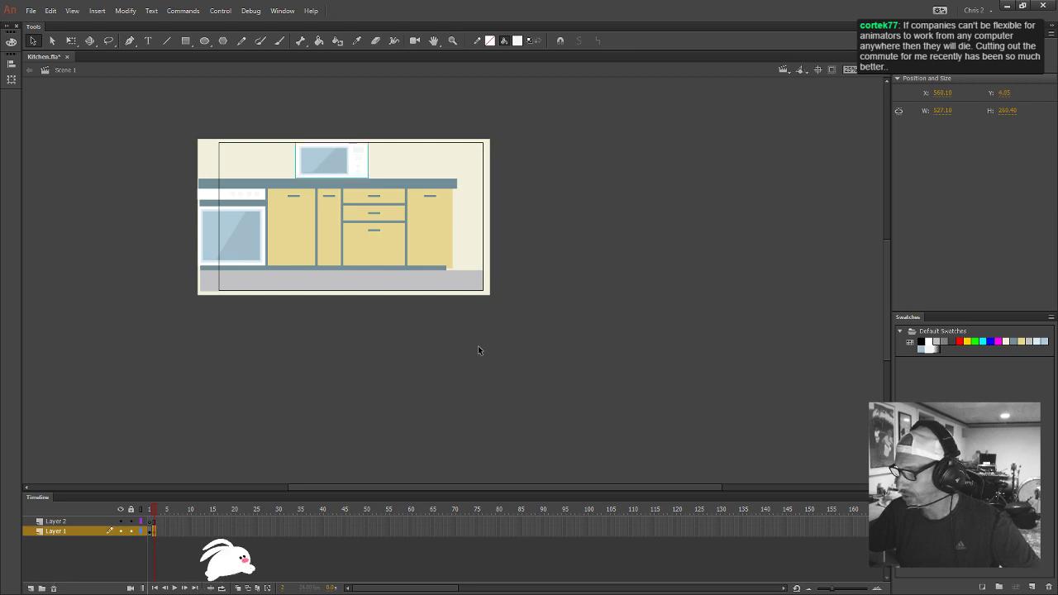
key(Up)
key(Up)
key(Up)
key(Up)
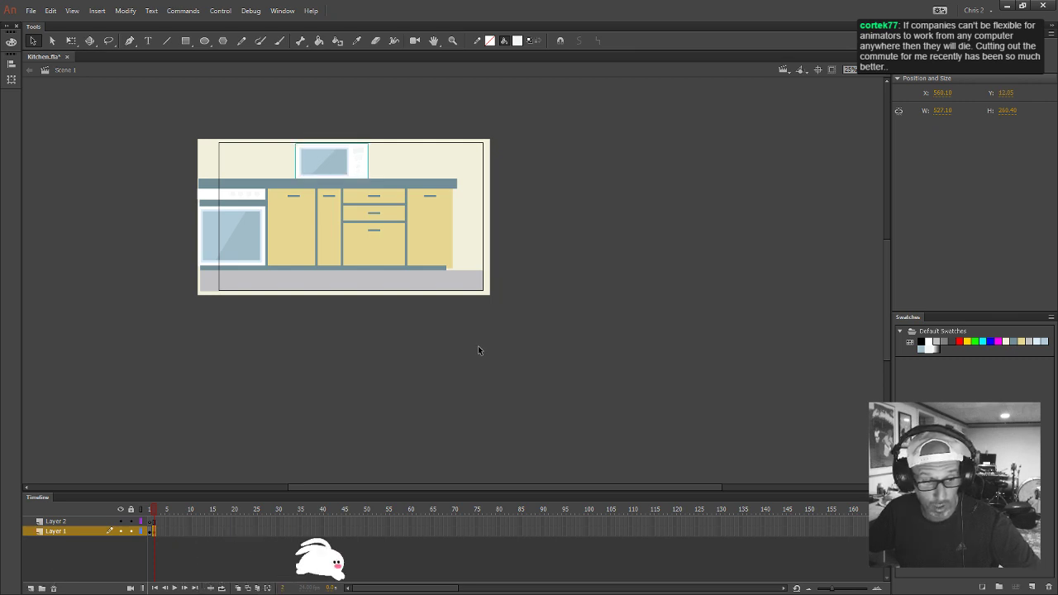
Compare the drawn kitchen in frame 2 with the storyboard panel in frame 1, checking the microwave and counter items
key(ctrl+minus)
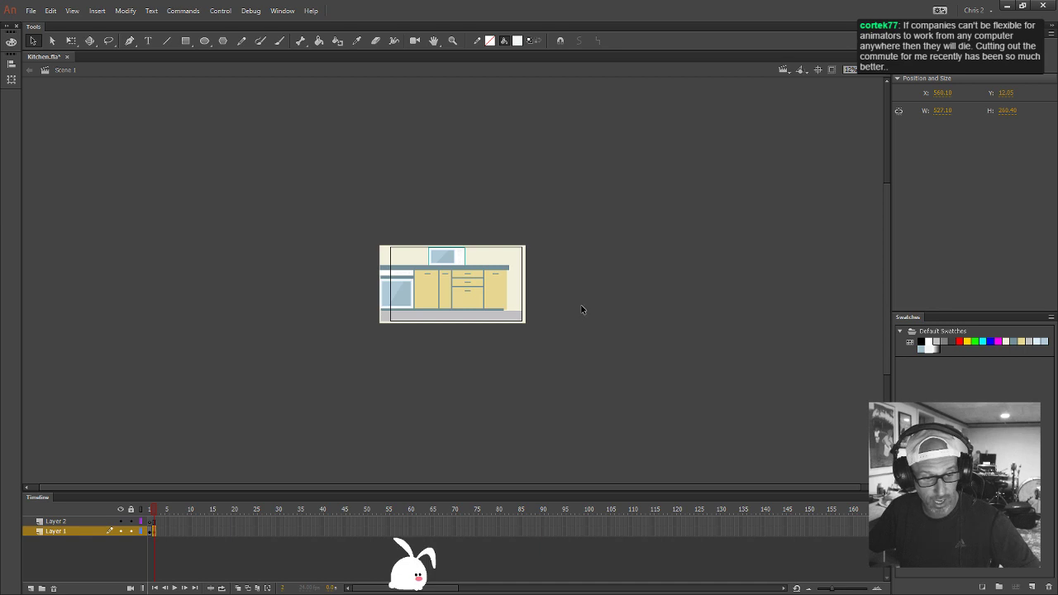
key(ctrl+equal)
key(ctrl+equal)
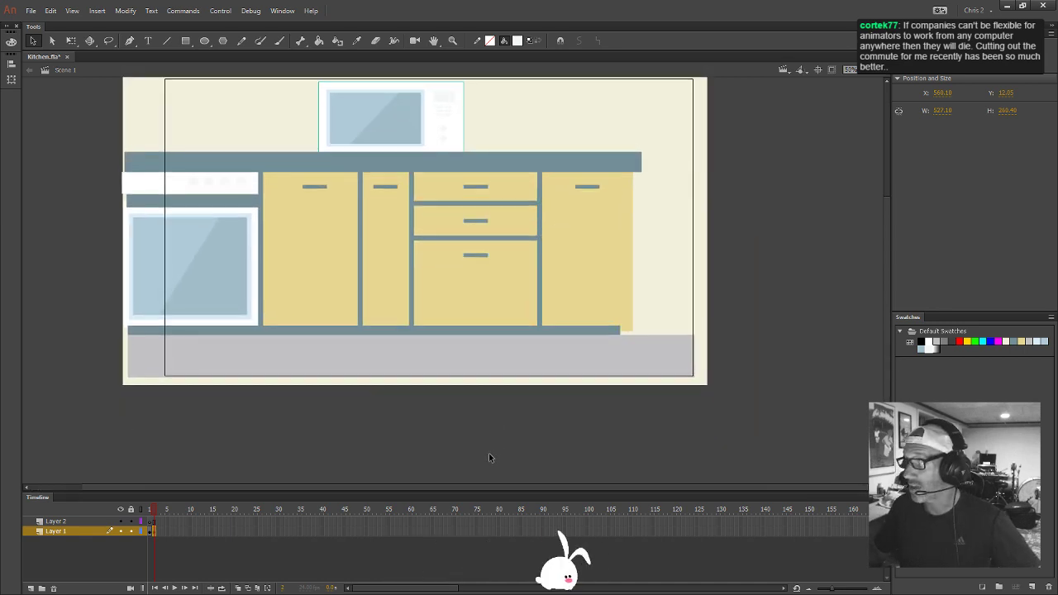
key(ctrl+v)
key(Delete)
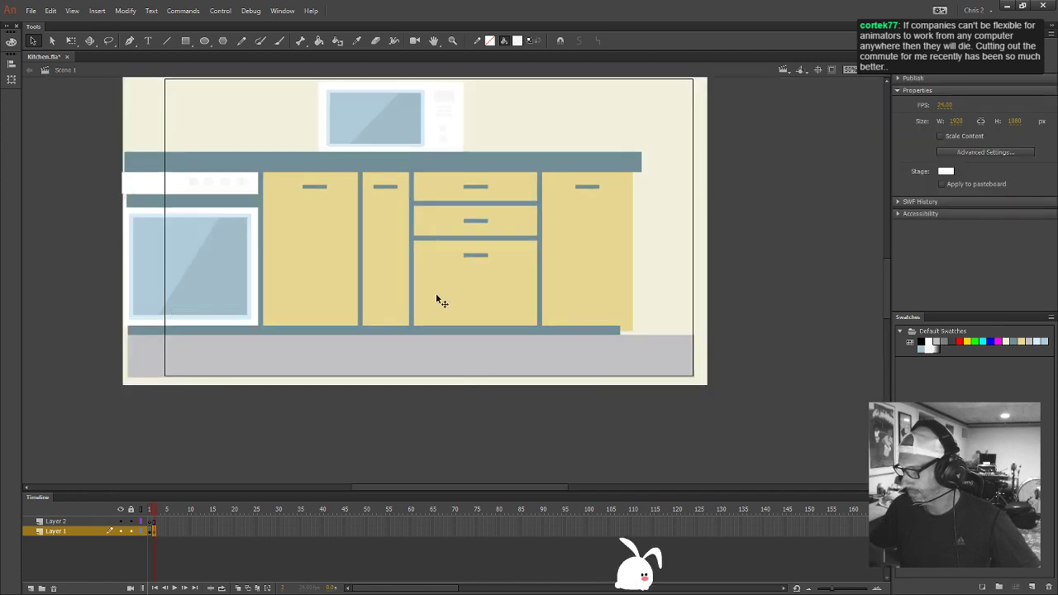
click(395, 130)
drag(396, 127, 357, 122)
key(ctrl+z)
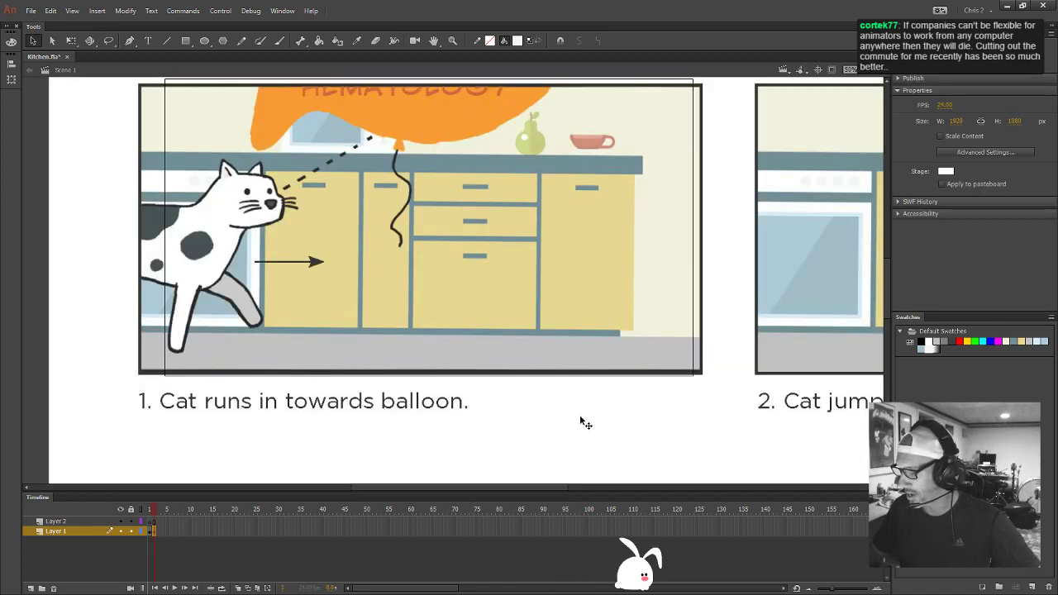
key(ctrl+y)
key(ctrl+z)
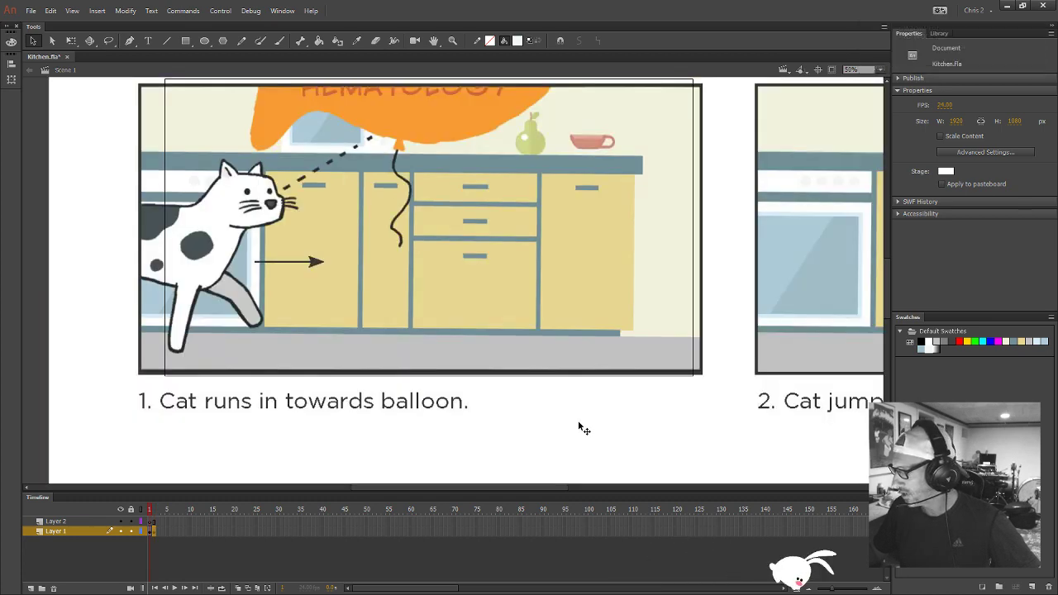
key(ctrl+y)
key(ctrl+z)
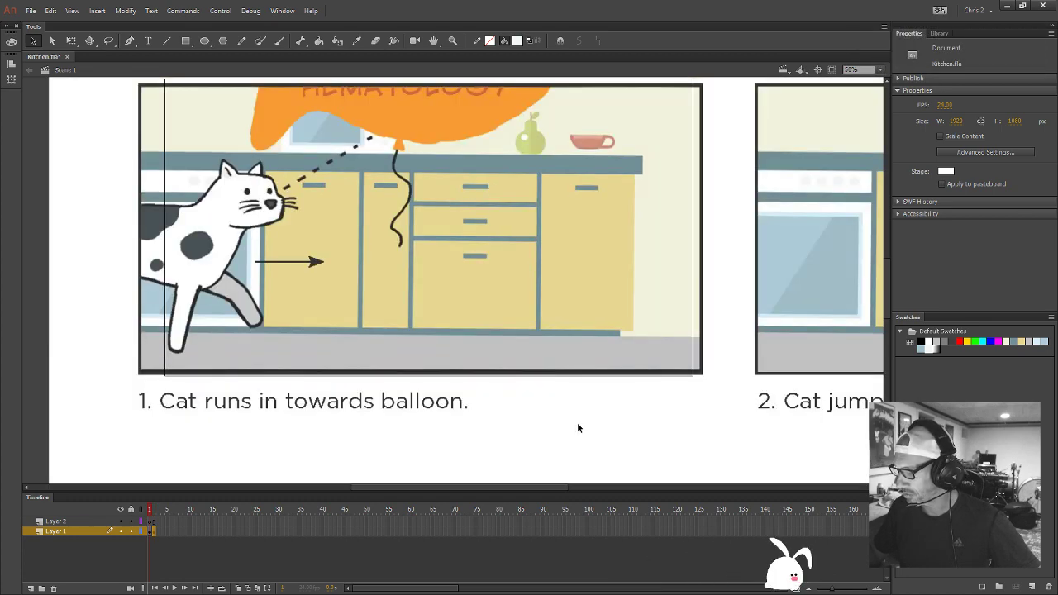
key(ctrl+y)
key(ctrl+z)
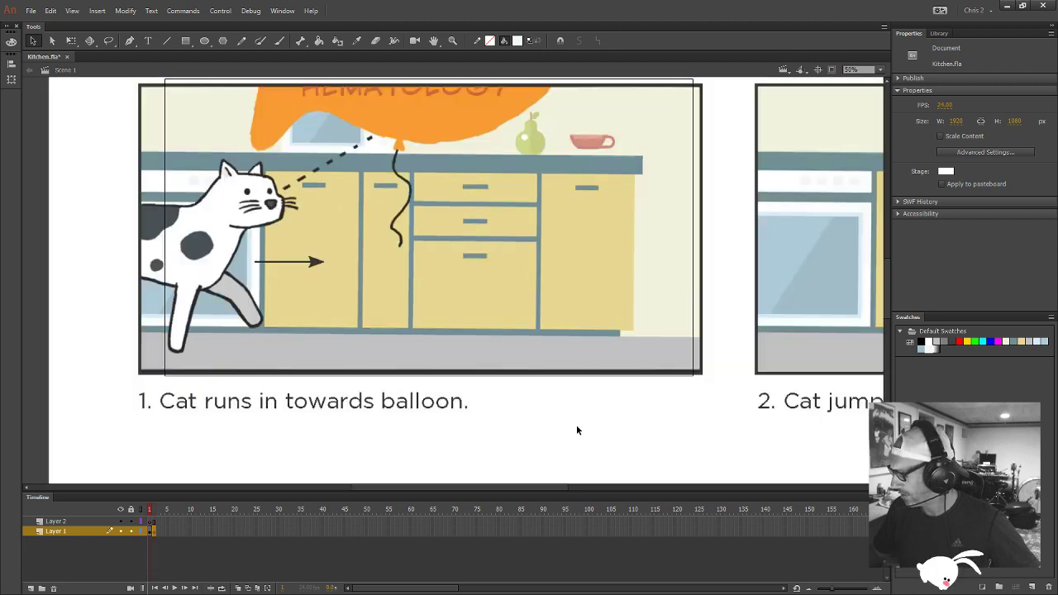
key(ctrl+y)
key(ctrl+z)
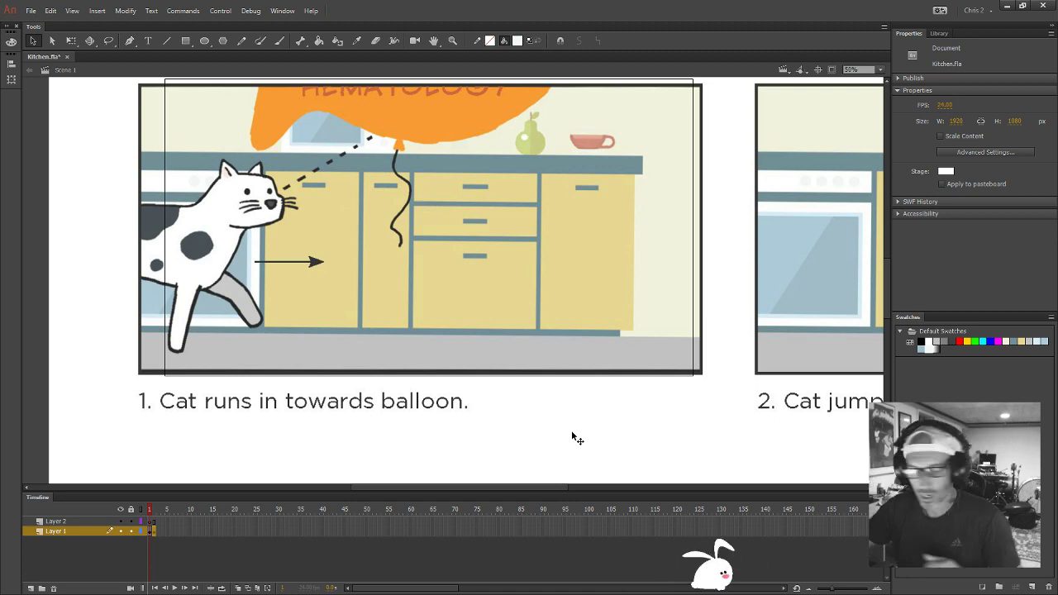
Lock Layer 1 and, in frame 1 of Layer 2, draw a red circle over the pear's white highlight
key(z)
click(551, 133)
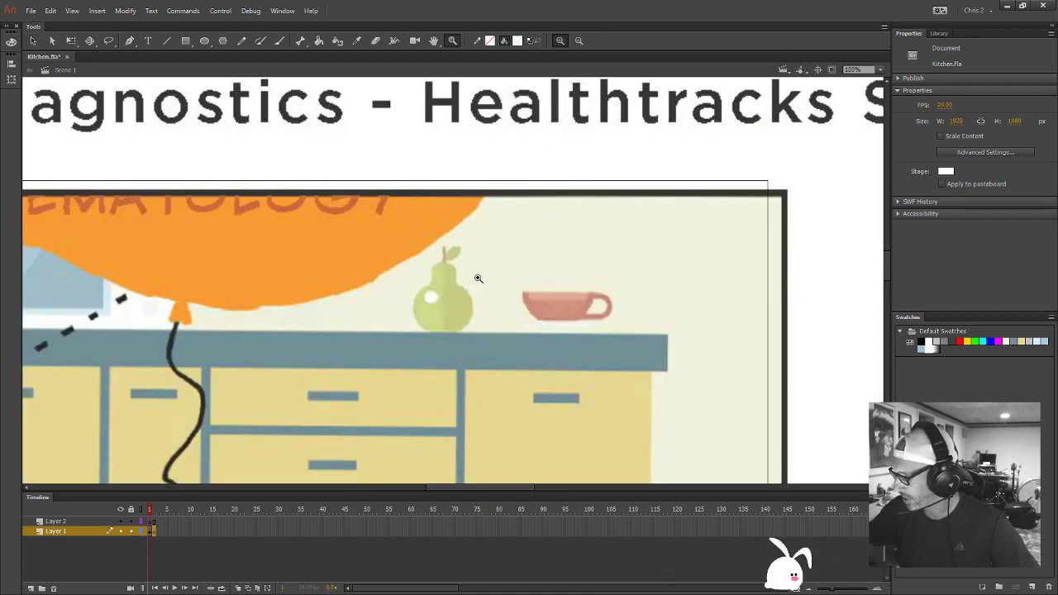
click(535, 301)
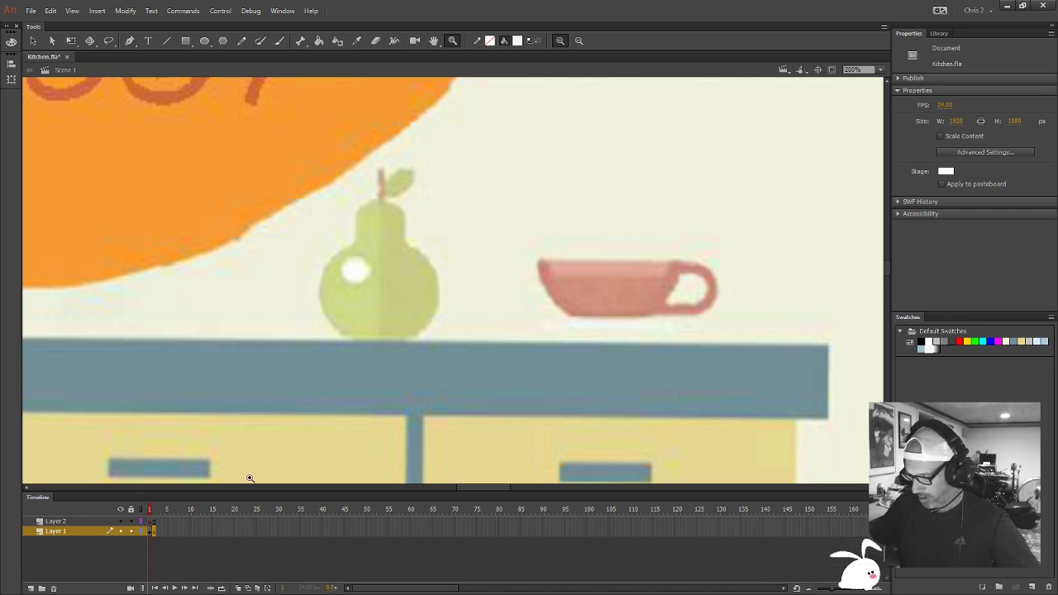
click(131, 532)
click(151, 521)
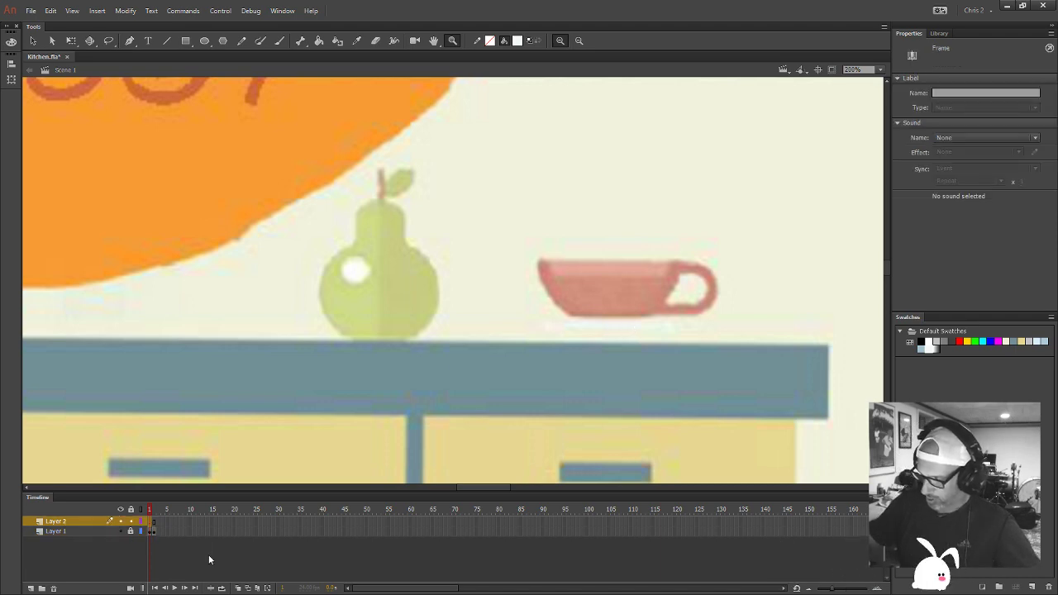
click(204, 41)
click(518, 41)
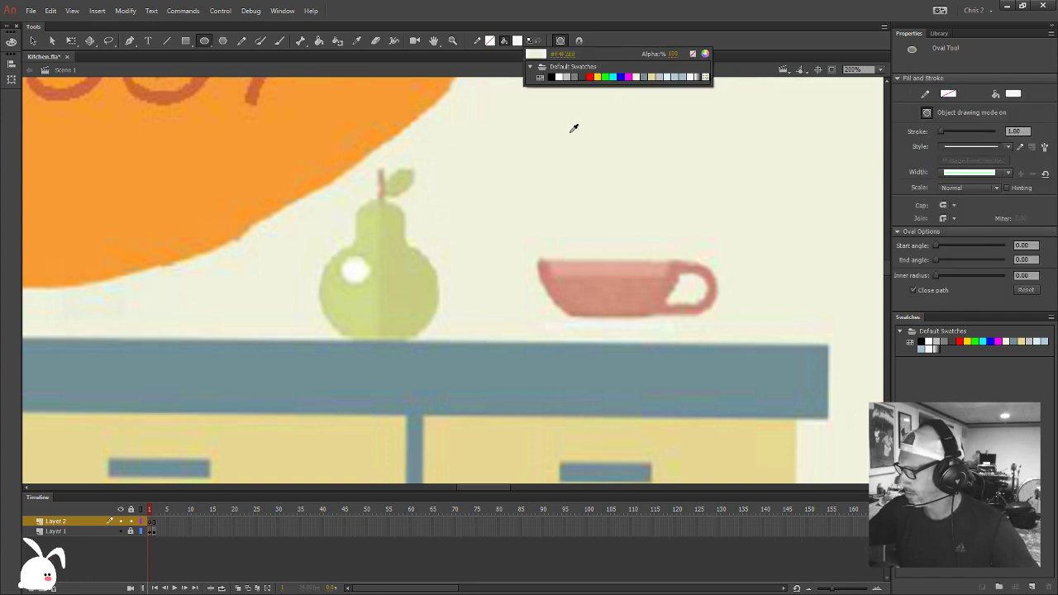
click(590, 77)
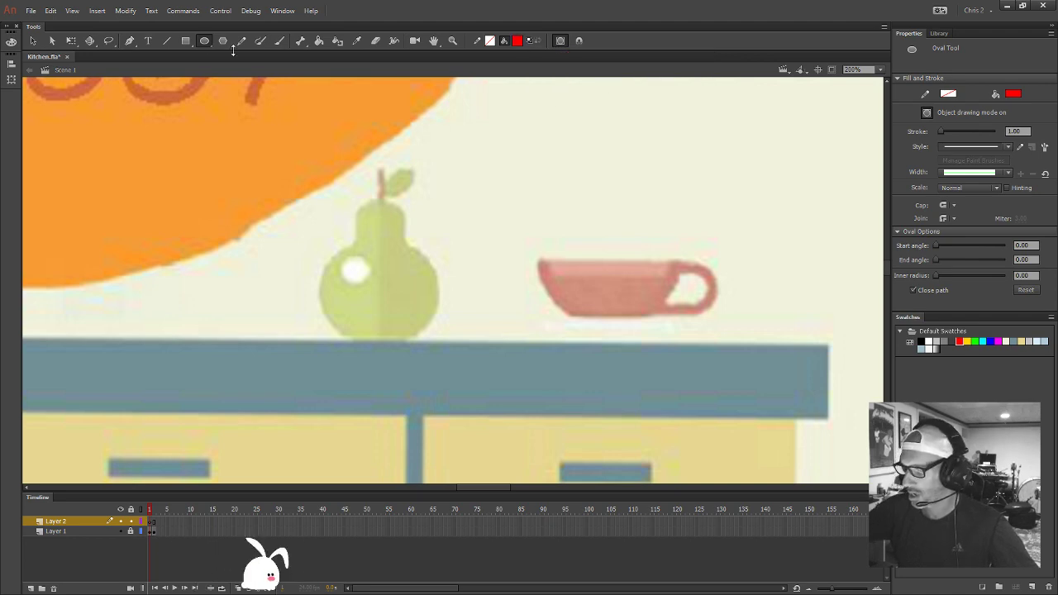
drag(341, 259, 356, 274)
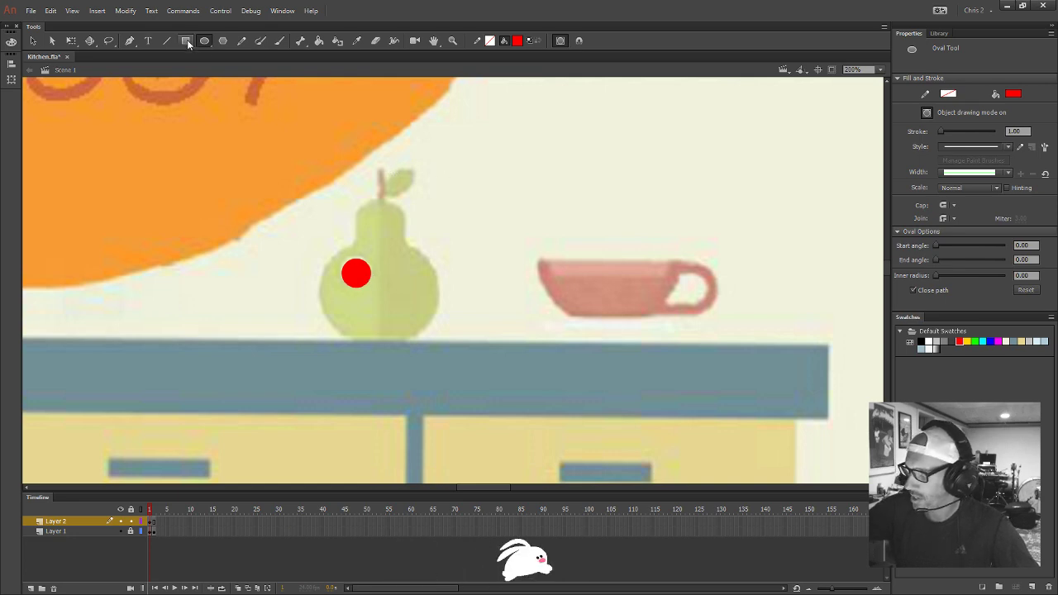
Draw a small red rectangle beside the pear's stem, bend it into a leaf shape, and fit it over the storyboard leaf
key(r)
drag(391, 175, 424, 196)
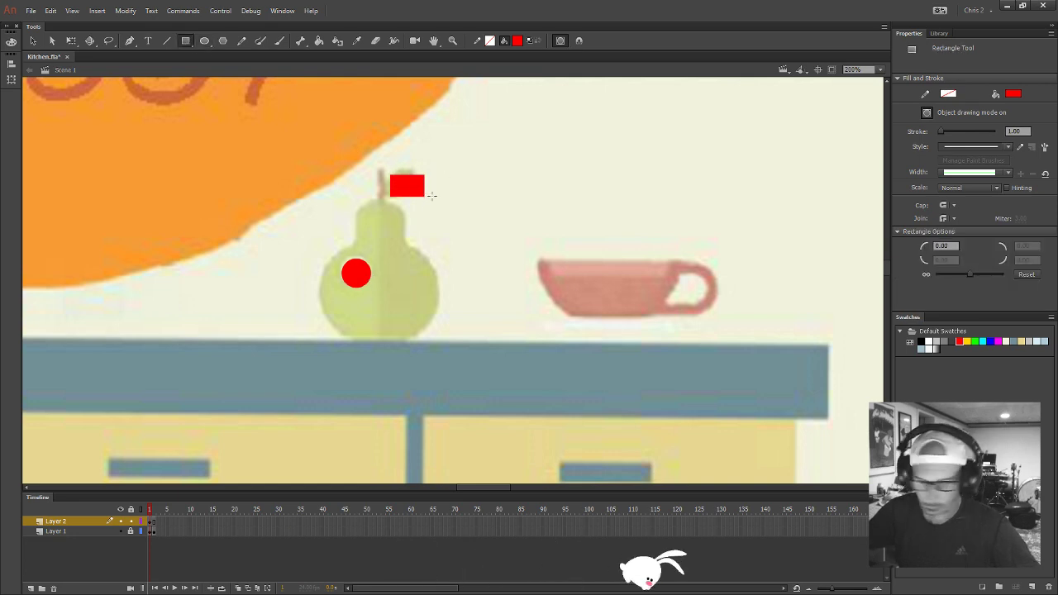
key(v)
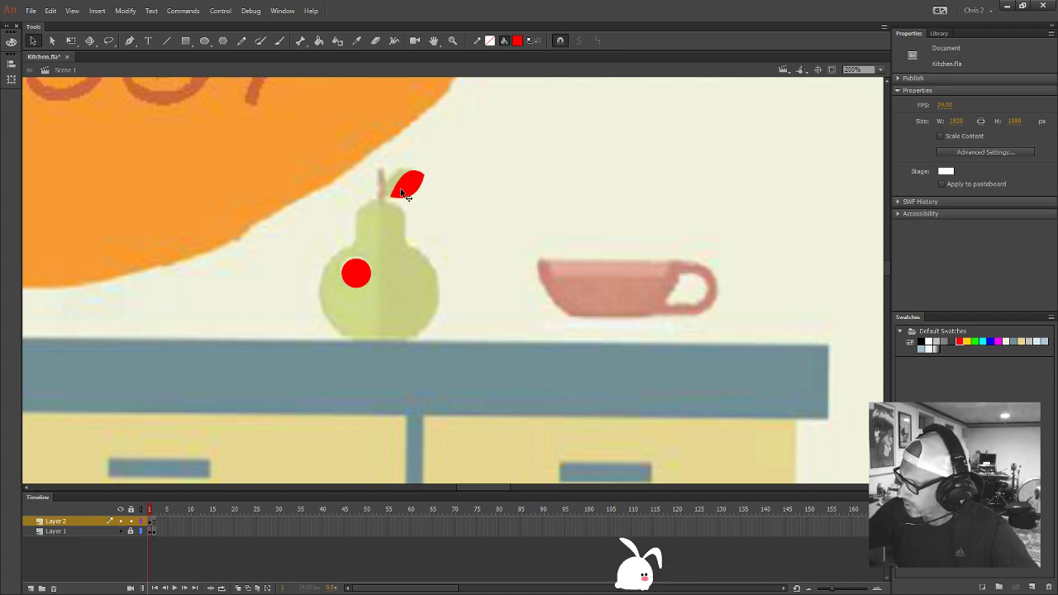
mouse_move(391, 196)
mouse_down()
mouse_move(415, 172)
mouse_move(409, 190)
mouse_up()
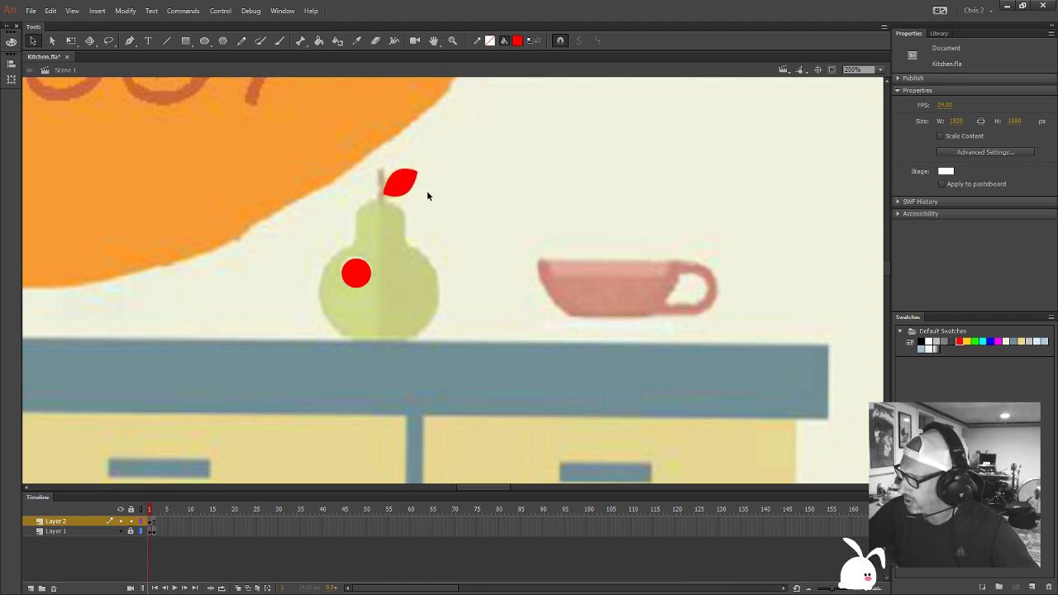
For the Line tool, sample the storyboard pear stem as stroke colour, deepen it to brown #A67C36 and save it as a swatch
click(167, 40)
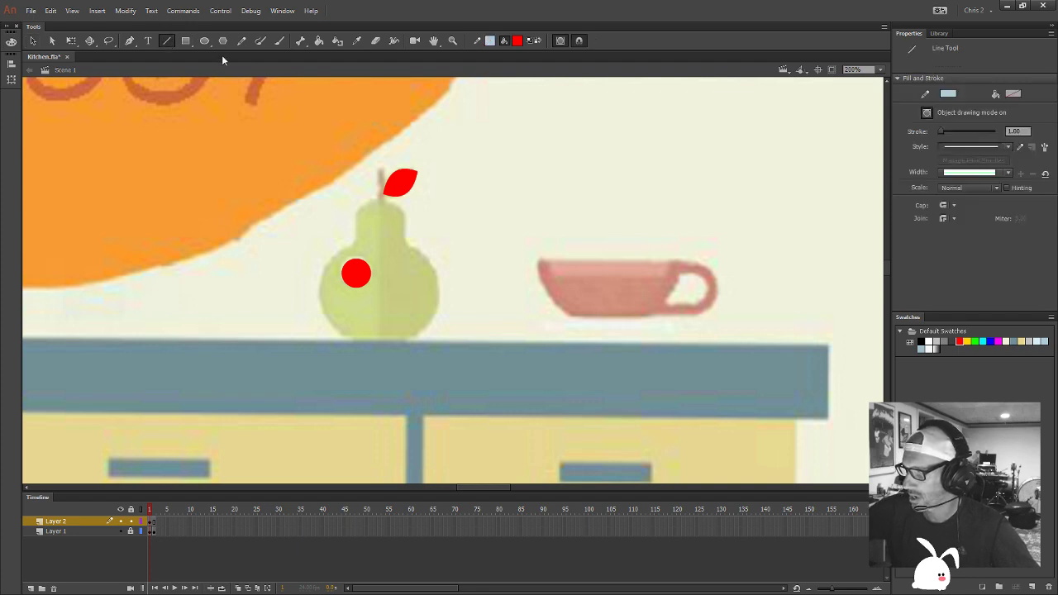
click(490, 40)
click(385, 171)
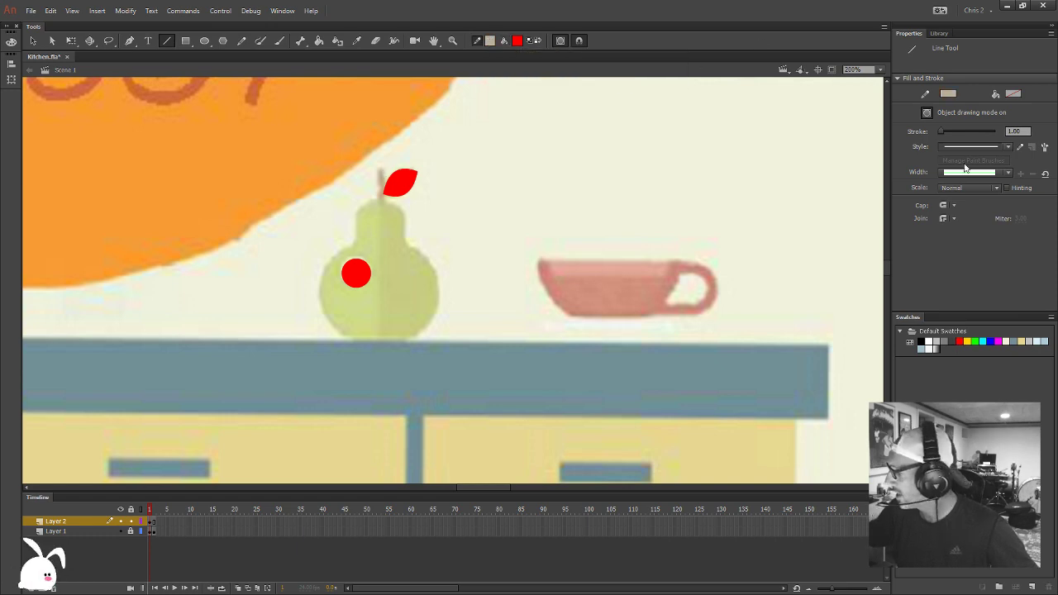
key(ctrl+shift+F9)
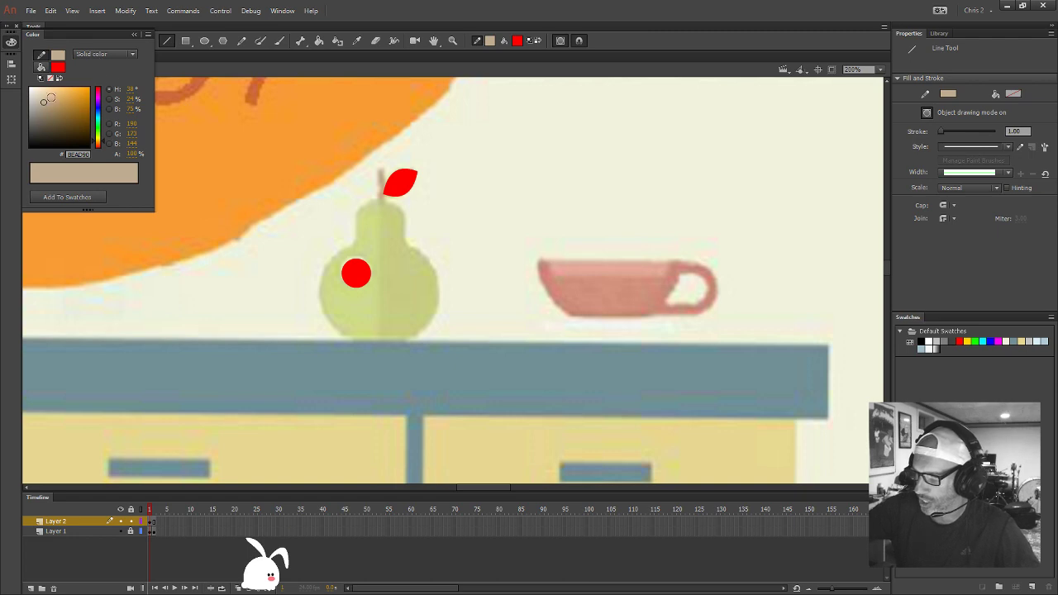
drag(44, 101, 70, 109)
click(148, 34)
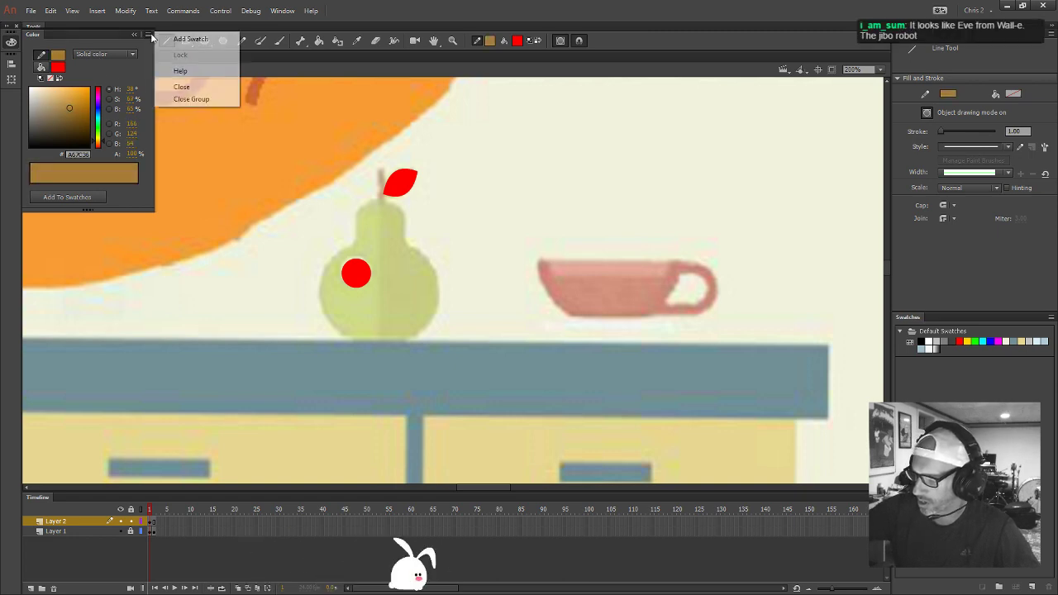
click(196, 40)
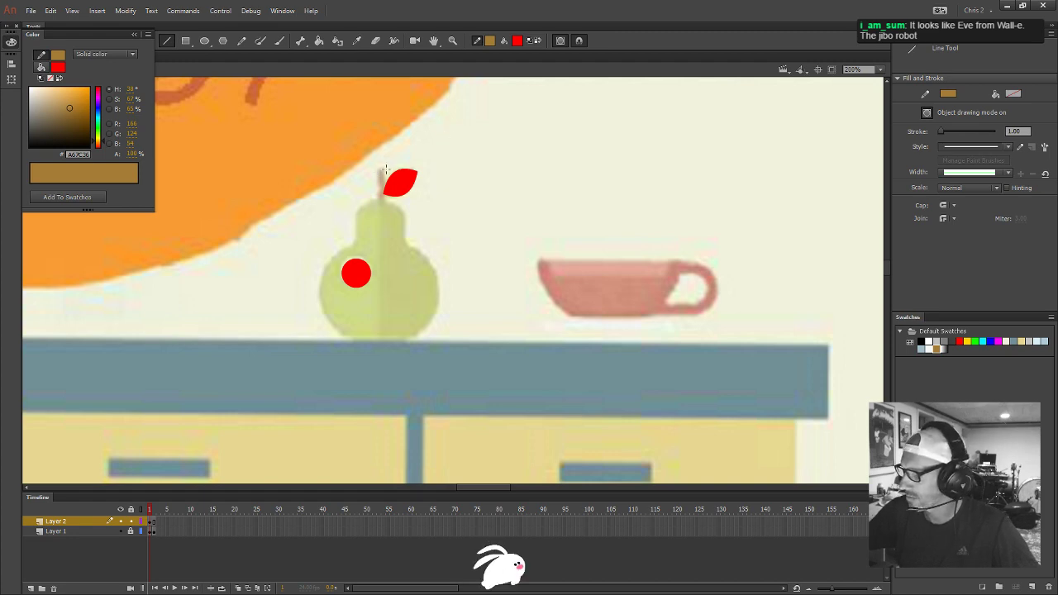
Draw a vertical brown line about 32 px long over the pear's stem and set its stroke to about 7.05
drag(381, 171, 381, 205)
key(v)
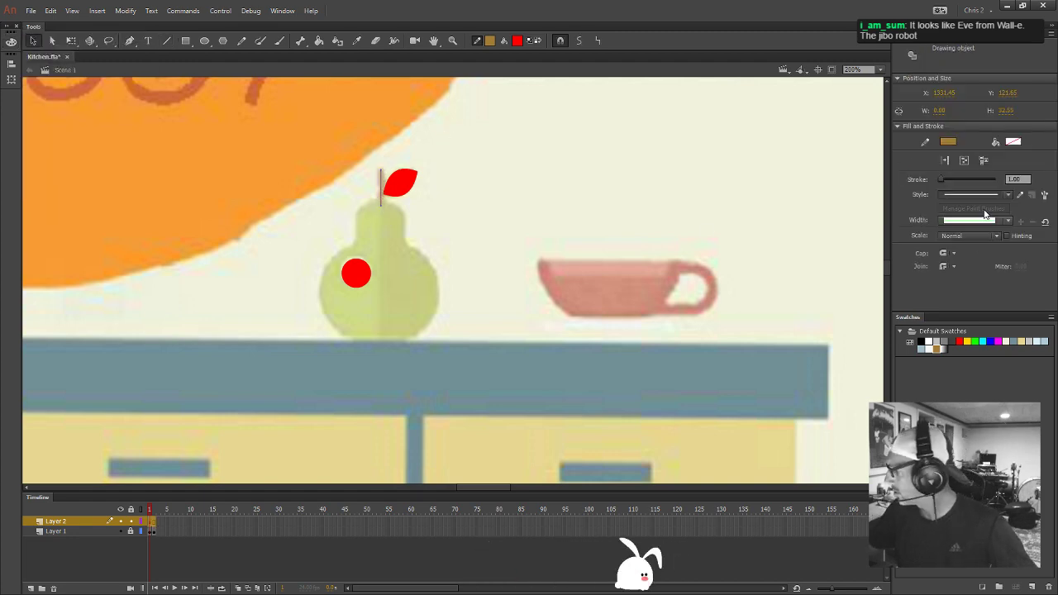
drag(942, 181, 946, 181)
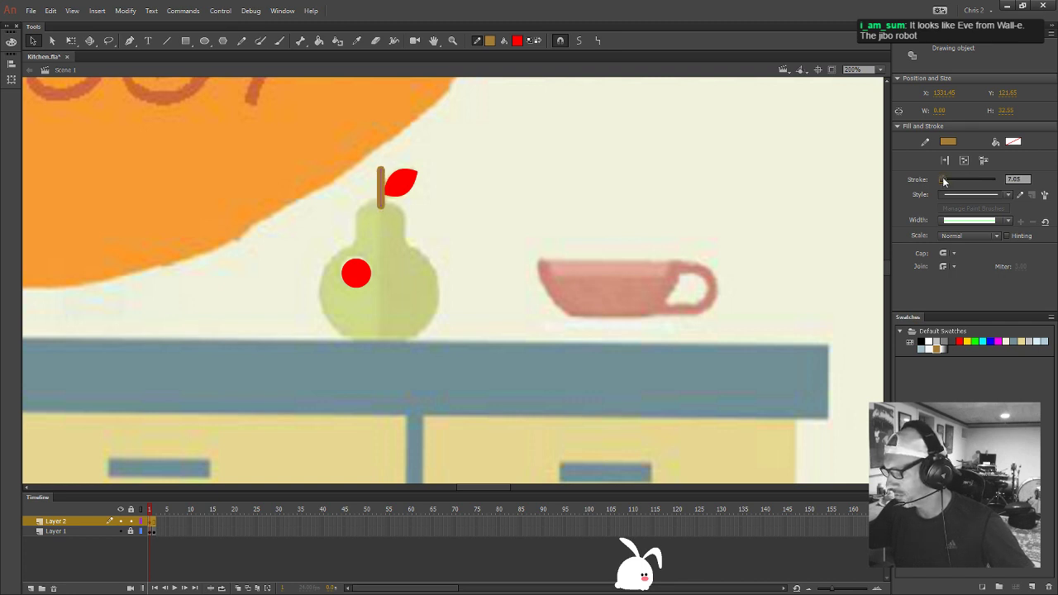
click(681, 221)
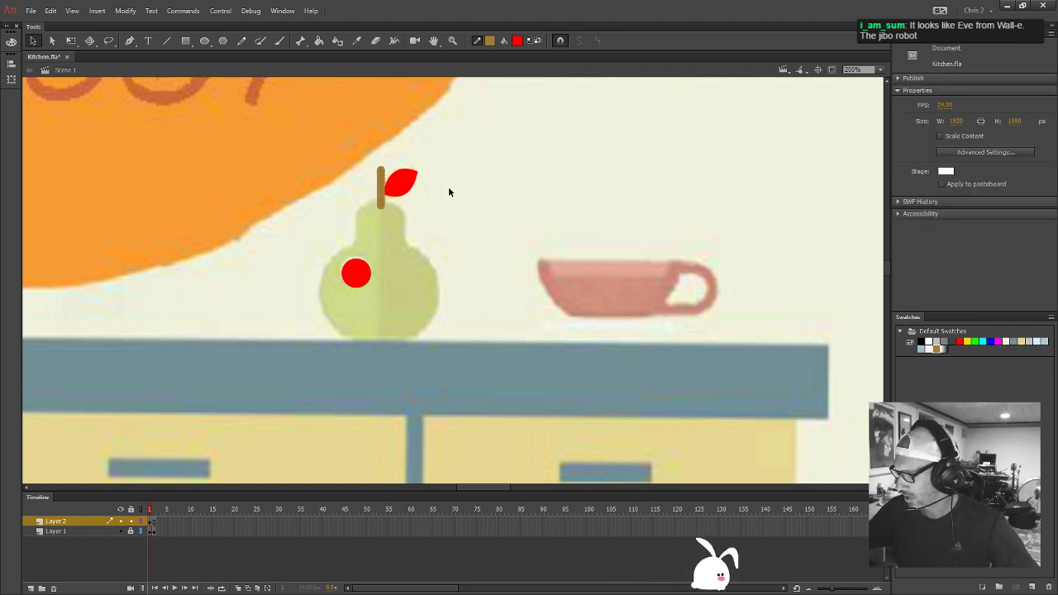
Sample the darker green side of the storyboard pear as fill colour, make it more saturated, and add it to the swatches
click(518, 41)
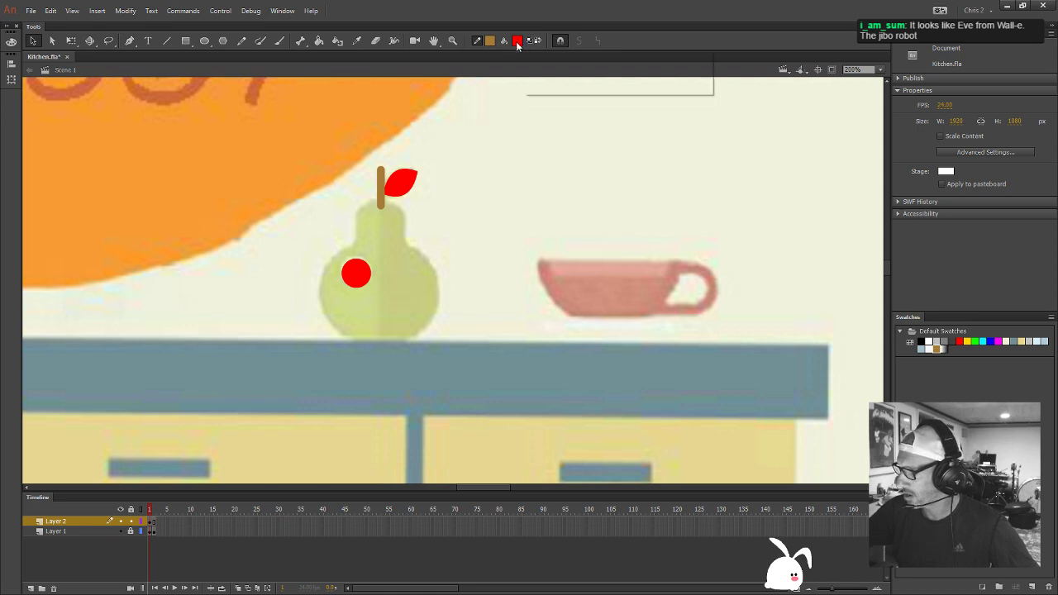
click(416, 270)
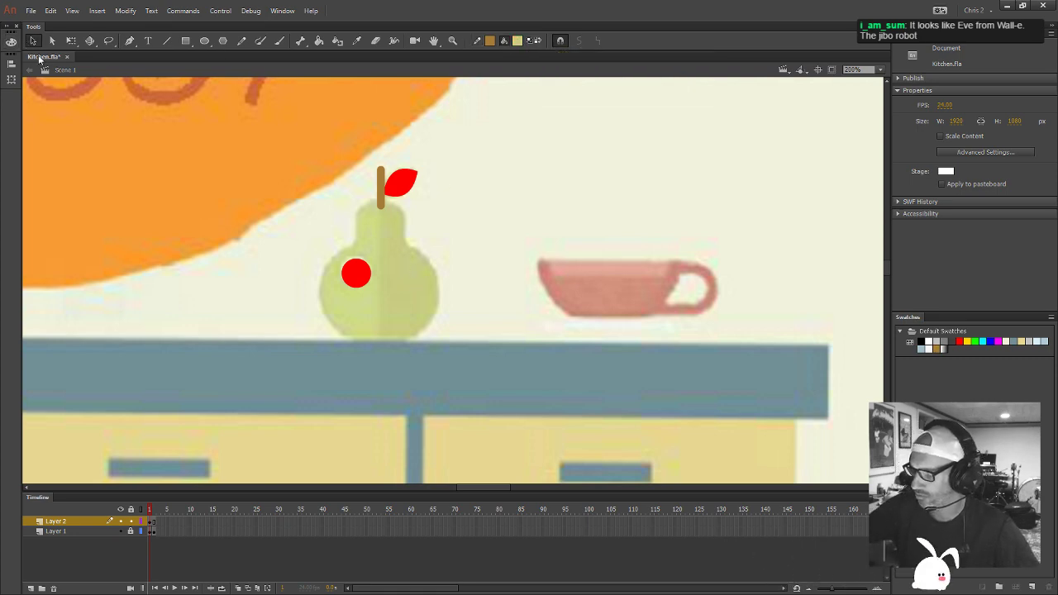
click(15, 46)
drag(141, 99, 139, 98)
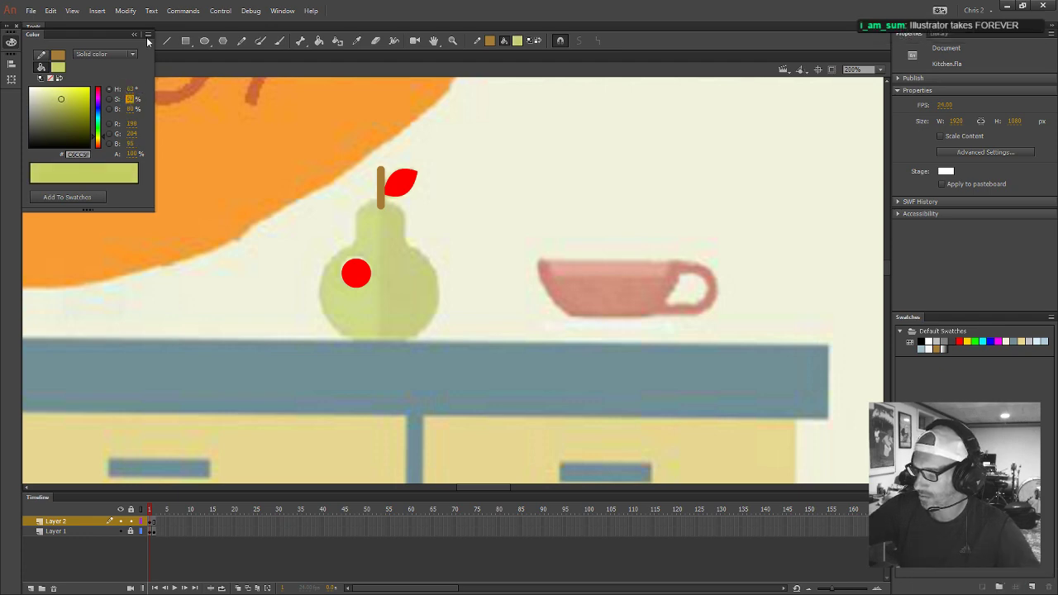
click(148, 34)
Set the stroke colour to none and switch to the Oval tool with the green fill
click(489, 41)
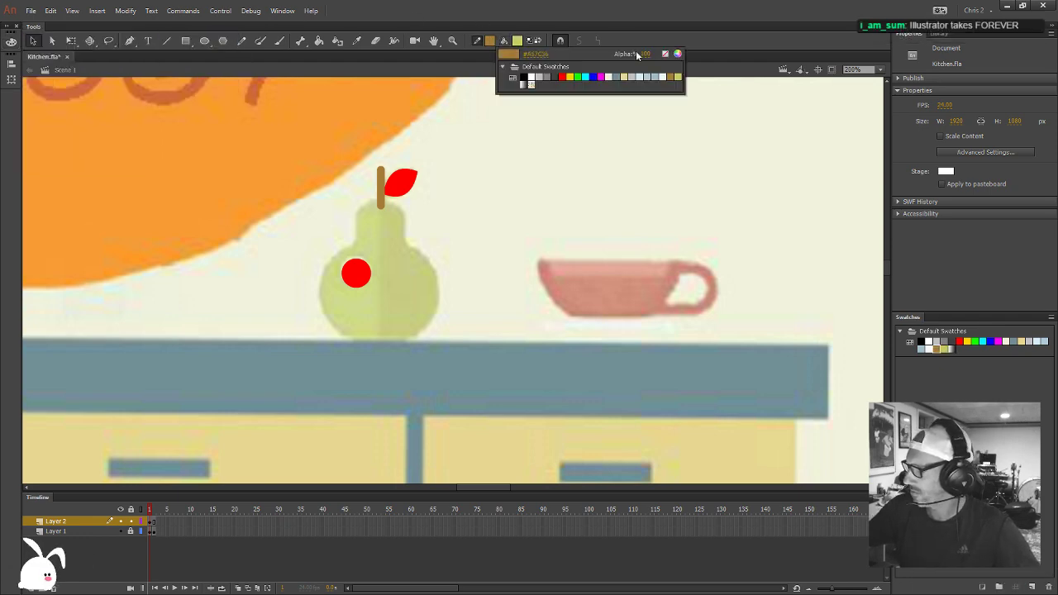
click(665, 53)
click(204, 40)
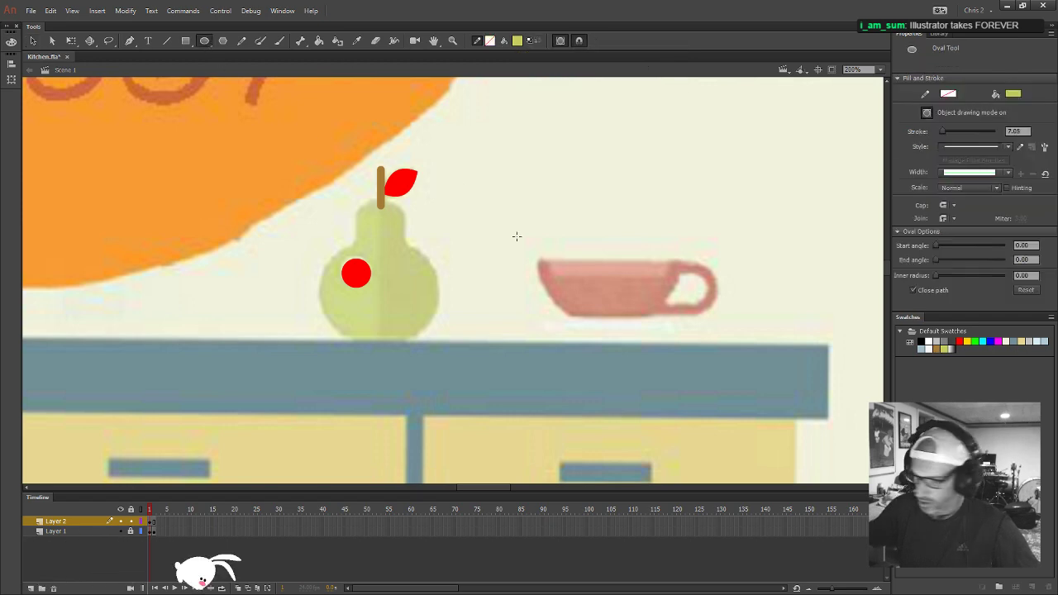
Draw a green circle about 106 px wide over the reference pear's body, nudge it into alignment and send it behind the highlight dot
drag(324, 238, 443, 349)
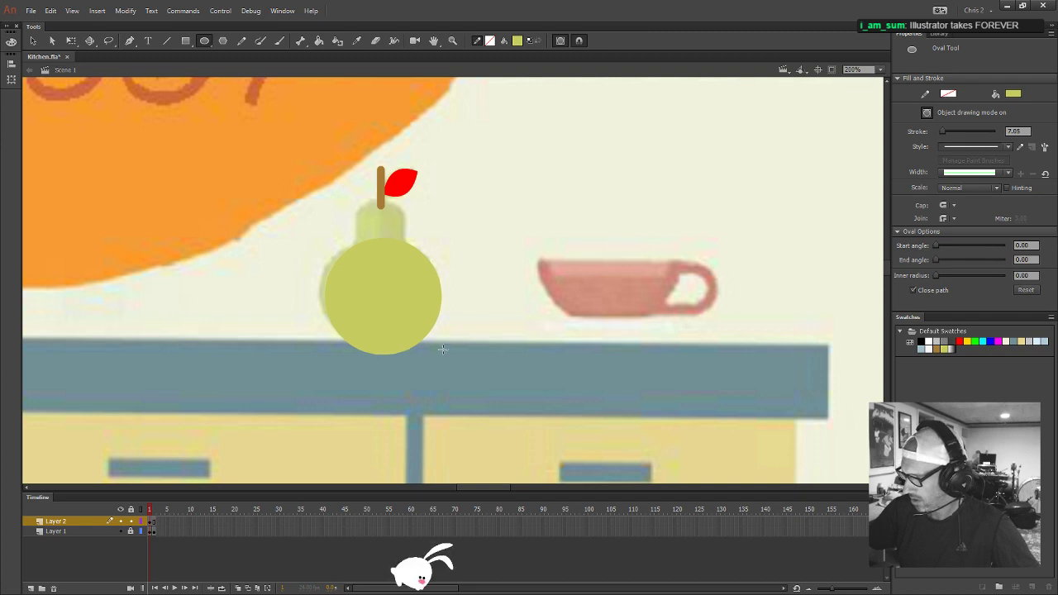
key(v)
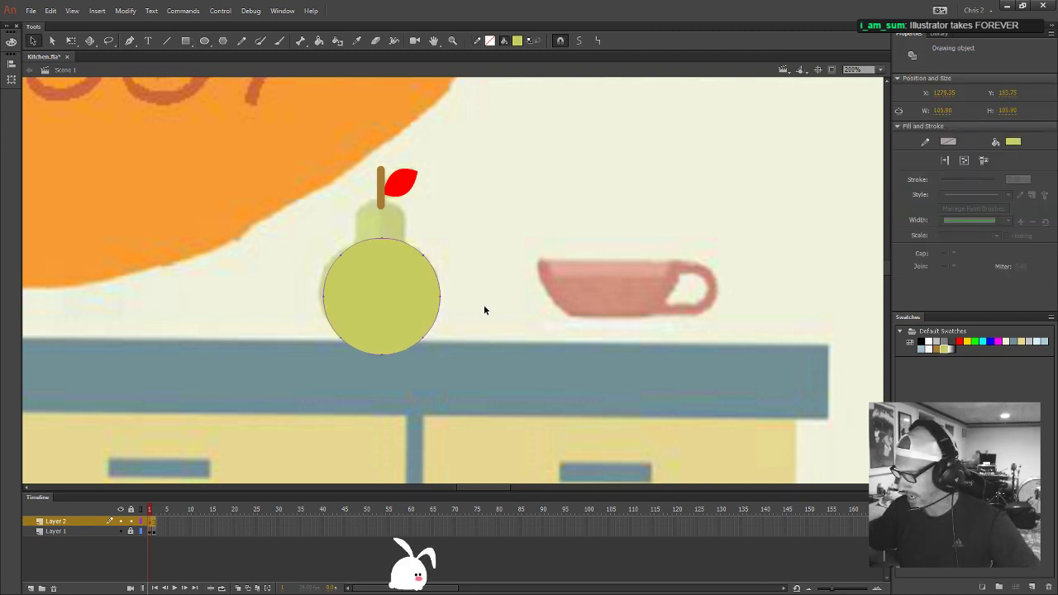
key(Left)
key(Up)
key(Up)
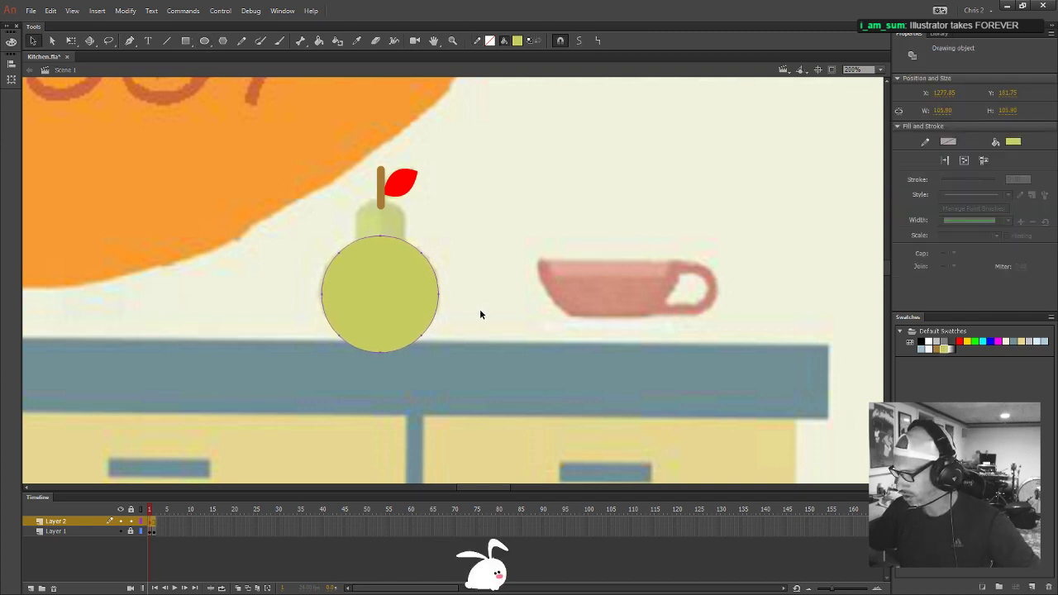
key(ctrl+Down)
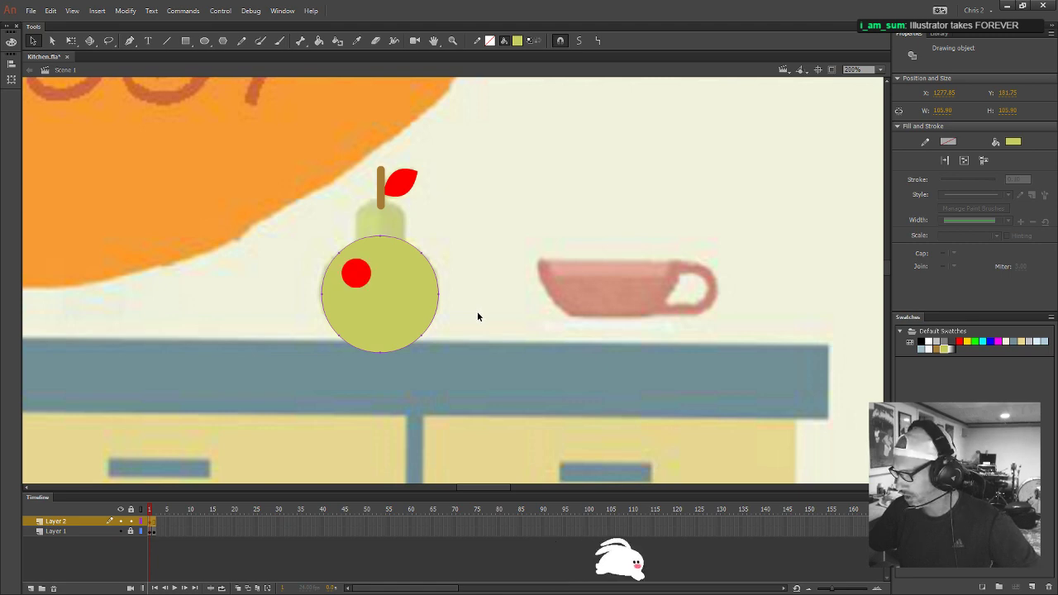
Change the fill of the round red highlight on the pear to white
click(359, 275)
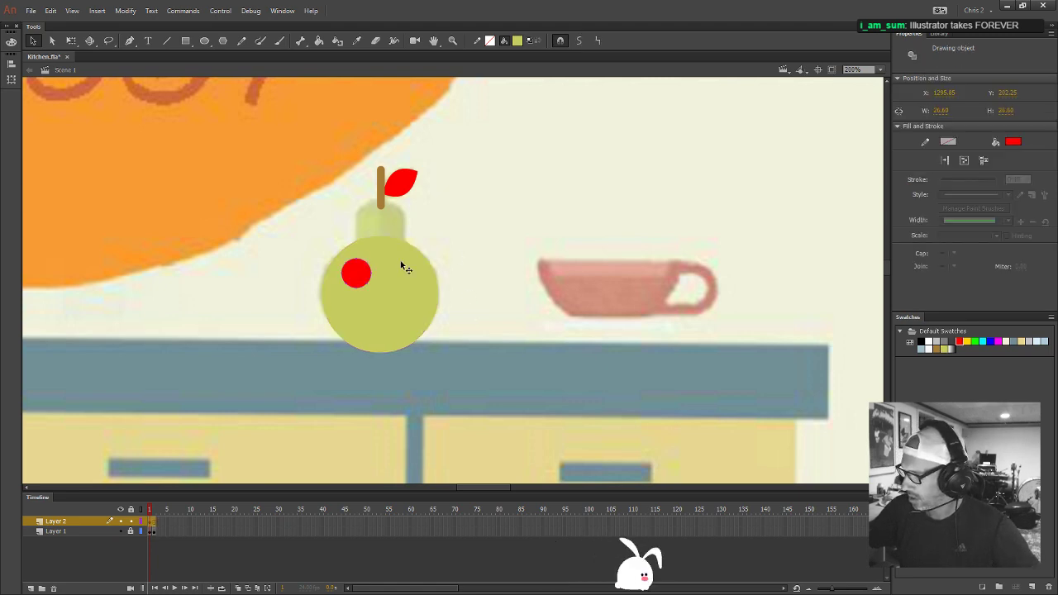
click(499, 43)
click(556, 74)
click(484, 229)
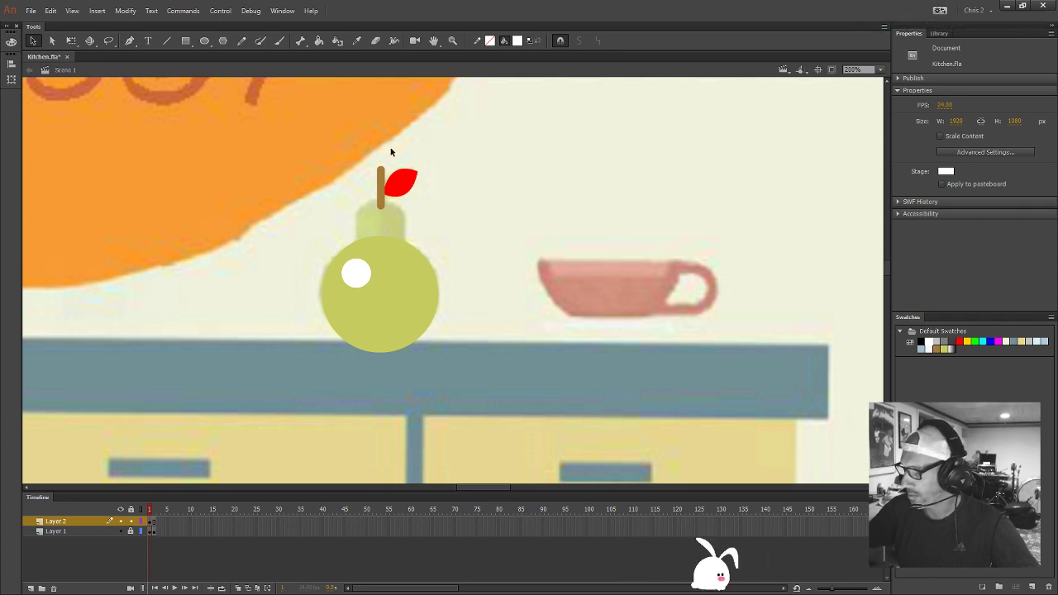
Draw a vertical line about 68 px long beside the pear in the body's green and thicken its stroke to 45.4
click(166, 40)
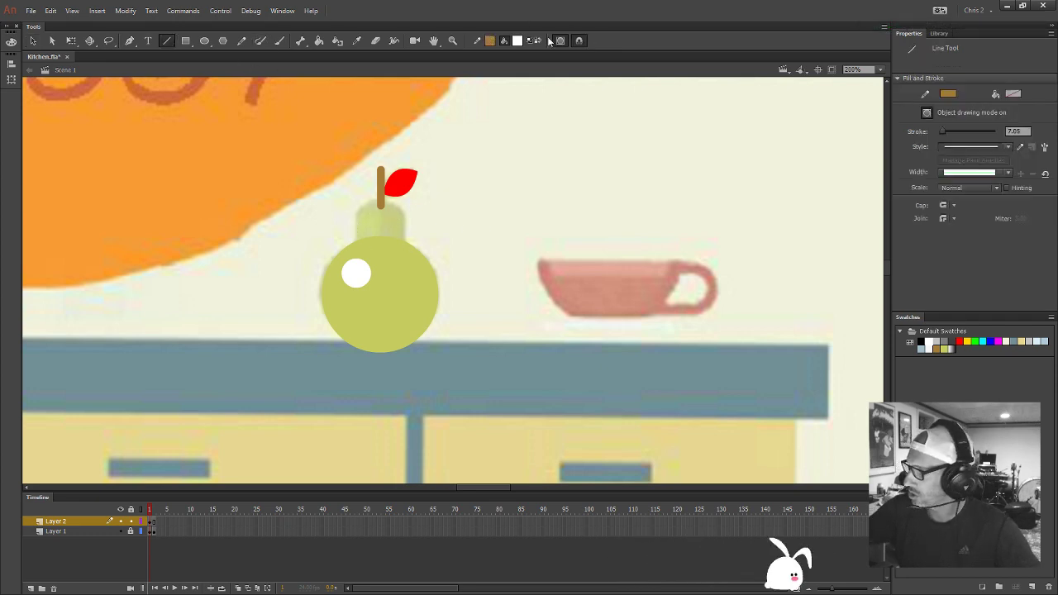
click(518, 43)
click(490, 43)
click(491, 43)
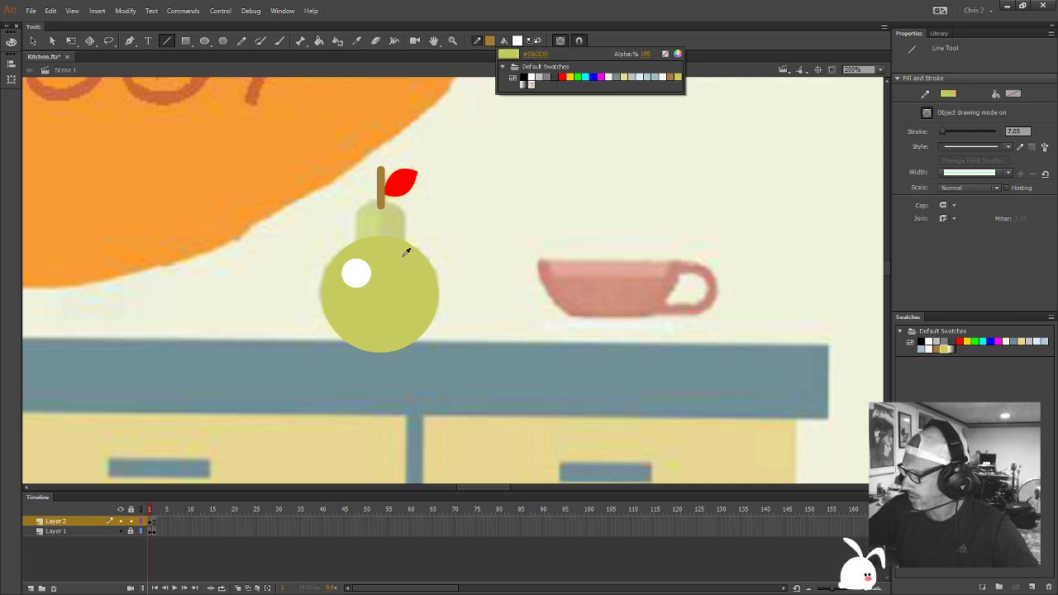
click(406, 248)
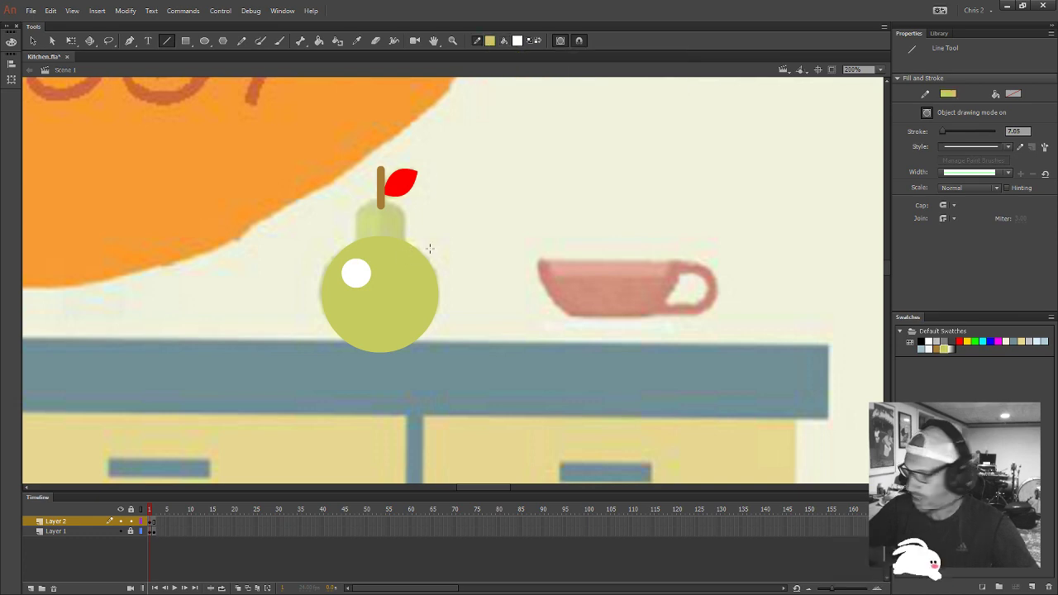
key(v)
click(488, 262)
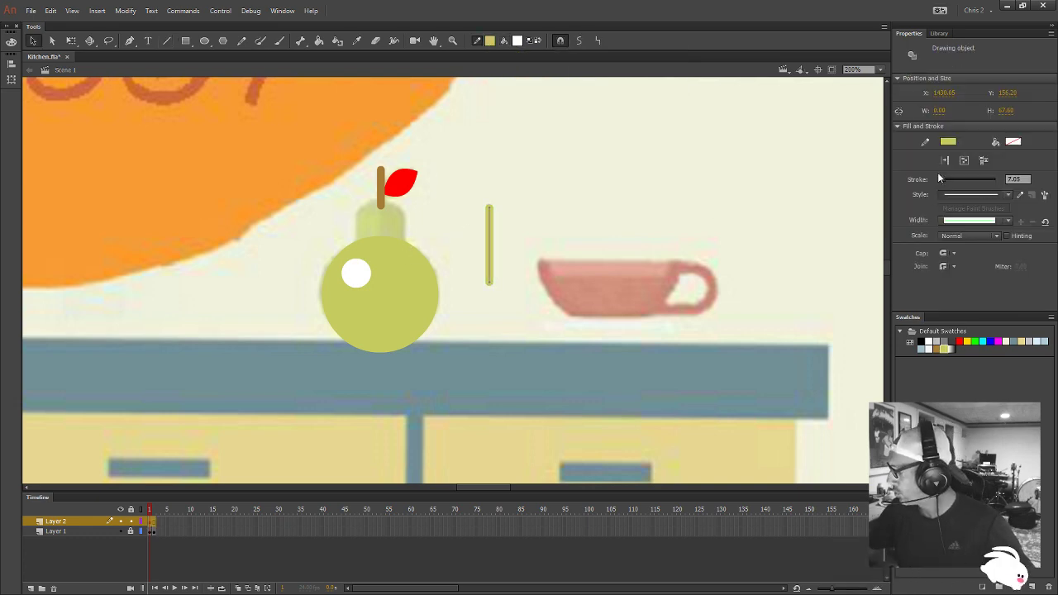
drag(942, 179, 955, 183)
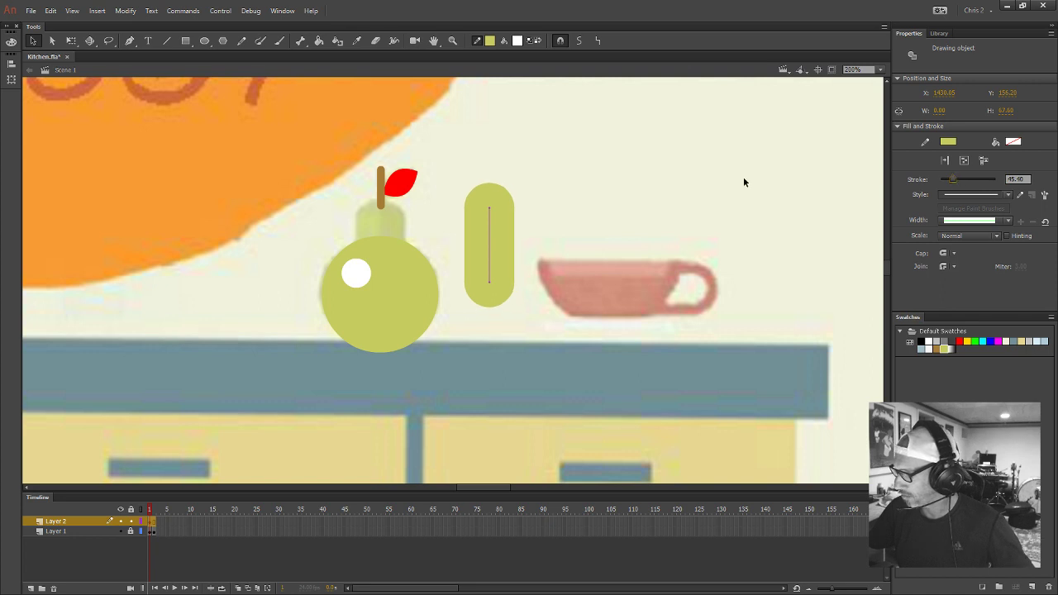
Convert the thick green line to a fill, place it as the pear's neck and send it to the back
click(132, 11)
mouse_move(239, 104)
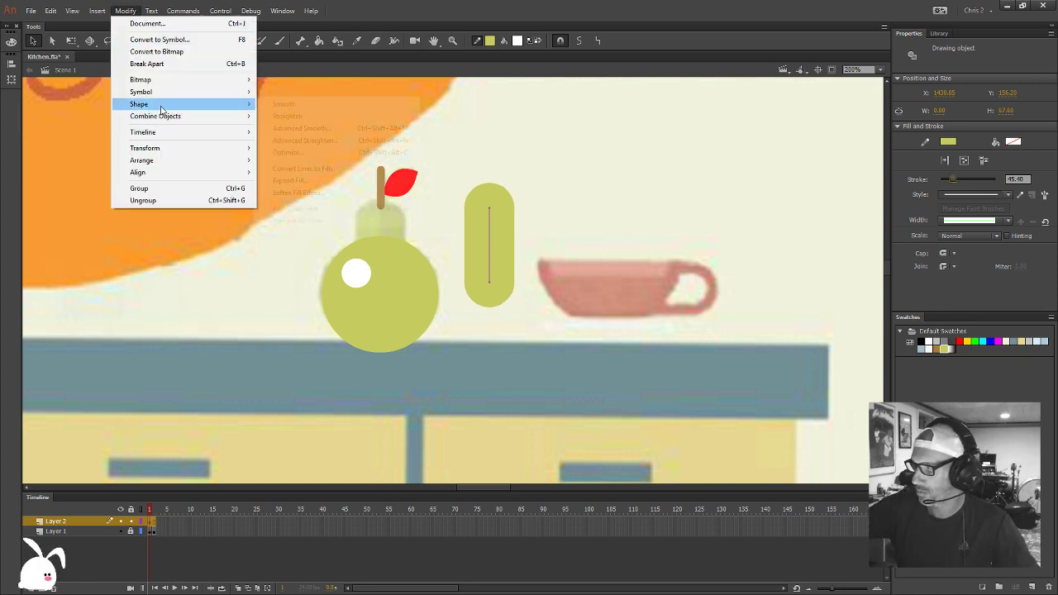
click(331, 168)
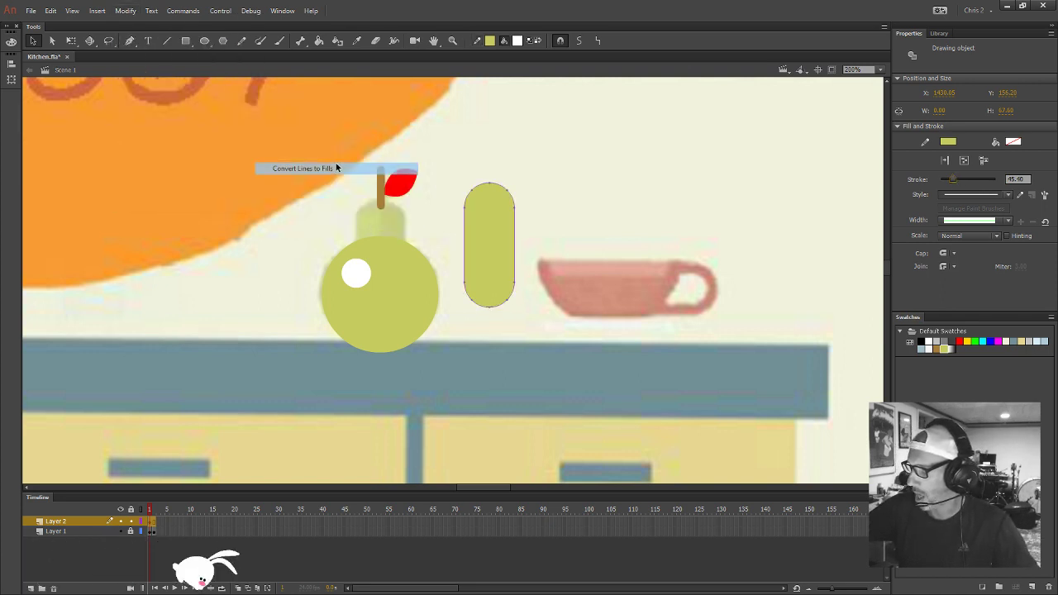
drag(494, 233, 385, 249)
key(ctrl+shift+Down)
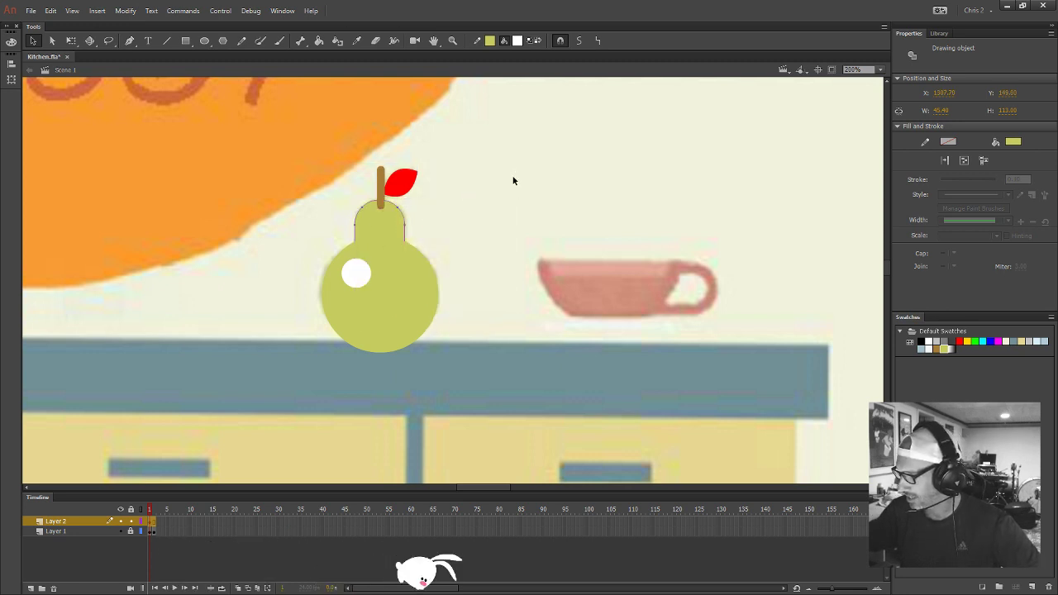
Convert the pear's brown stem line to a fill and place the stem behind the neck
click(453, 232)
click(402, 172)
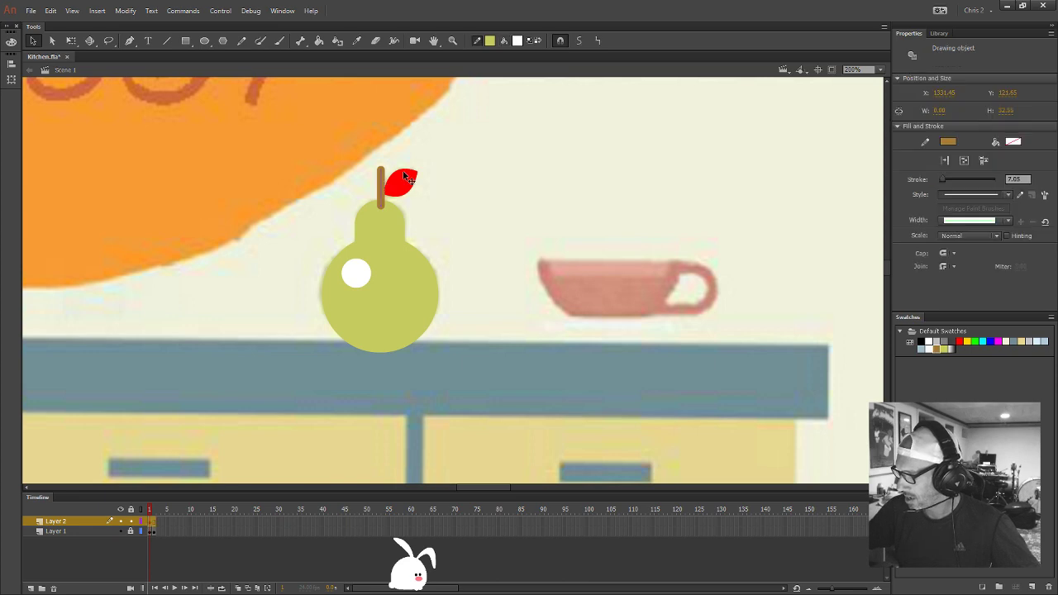
click(126, 10)
mouse_move(166, 104)
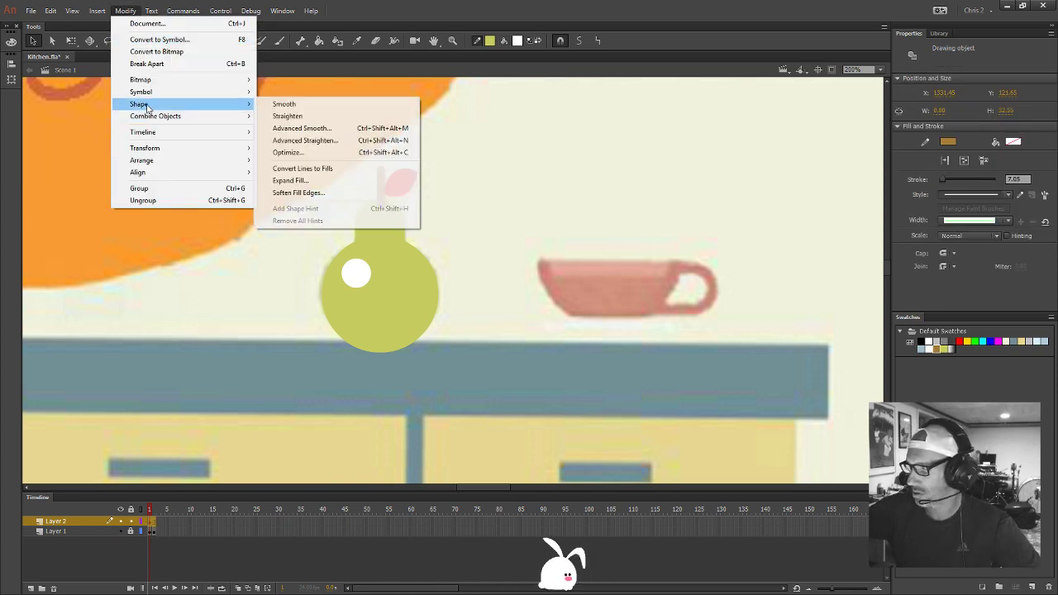
click(330, 170)
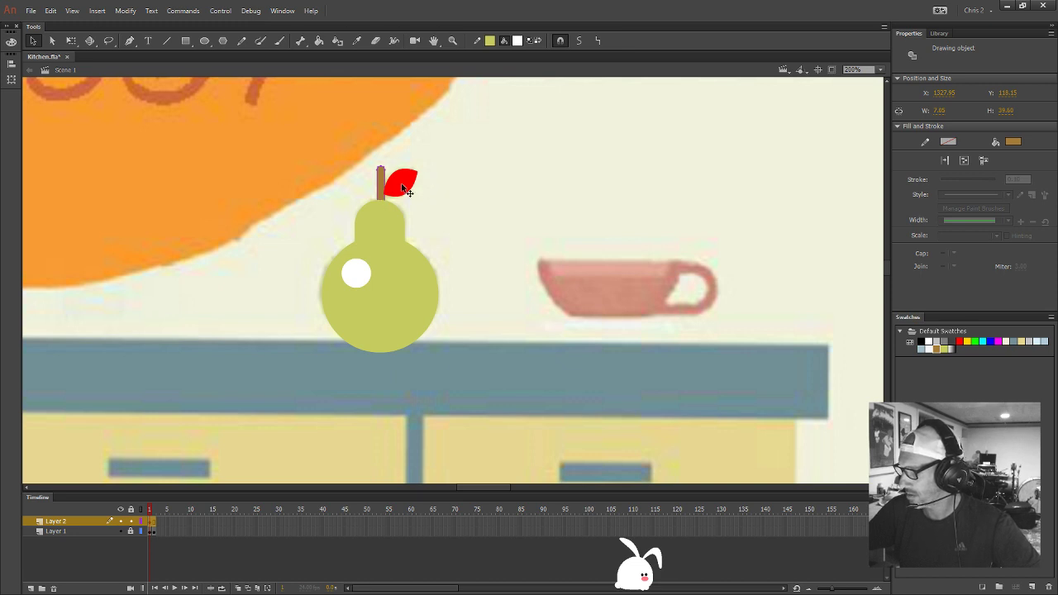
Fill the red leaf with the pear's green and compare it with the reference by briefly hiding Layer 2
click(404, 188)
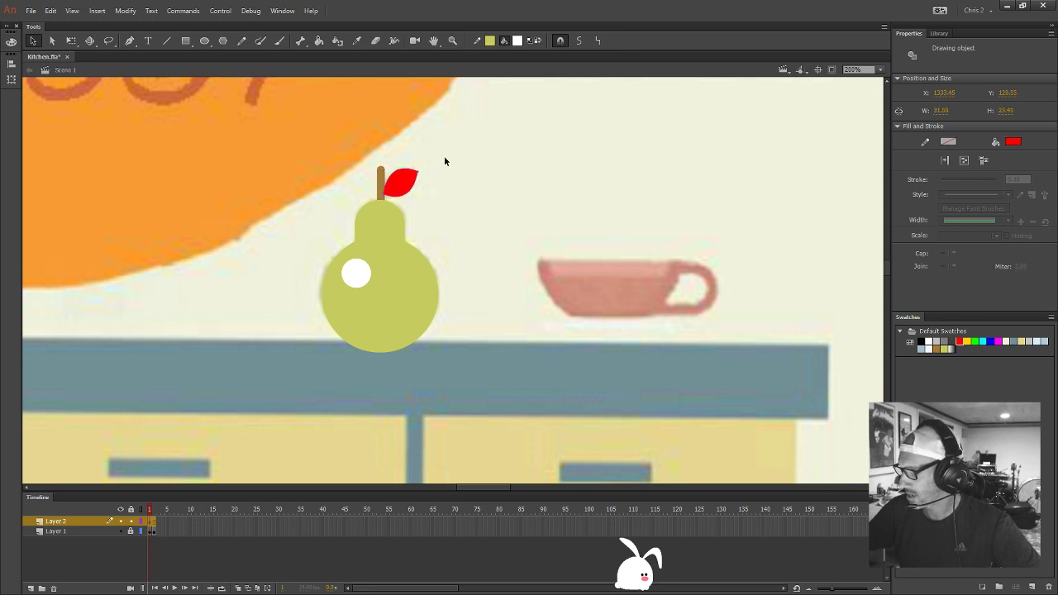
click(517, 41)
click(389, 243)
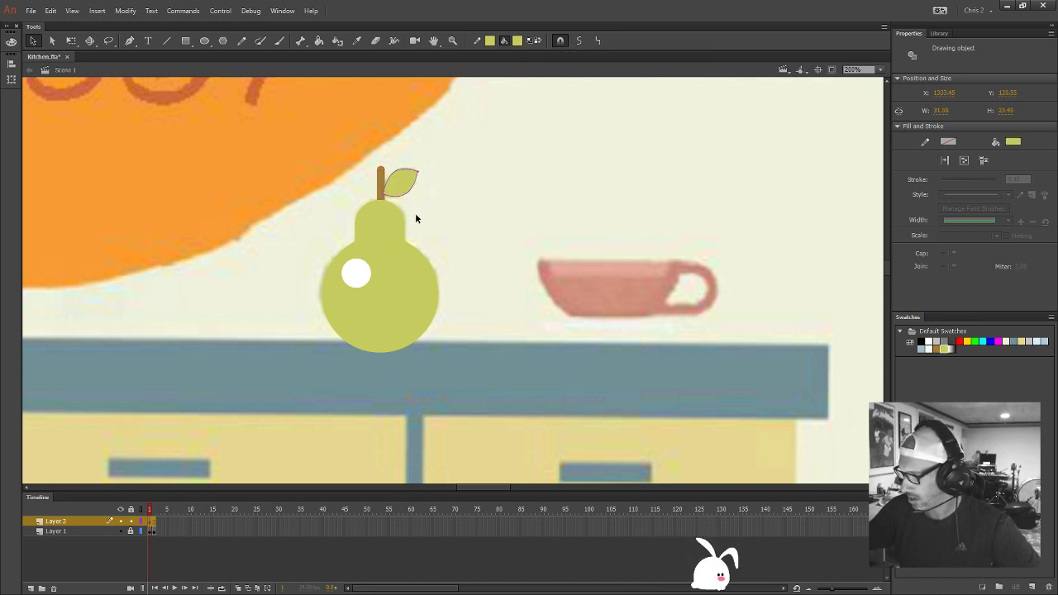
click(120, 521)
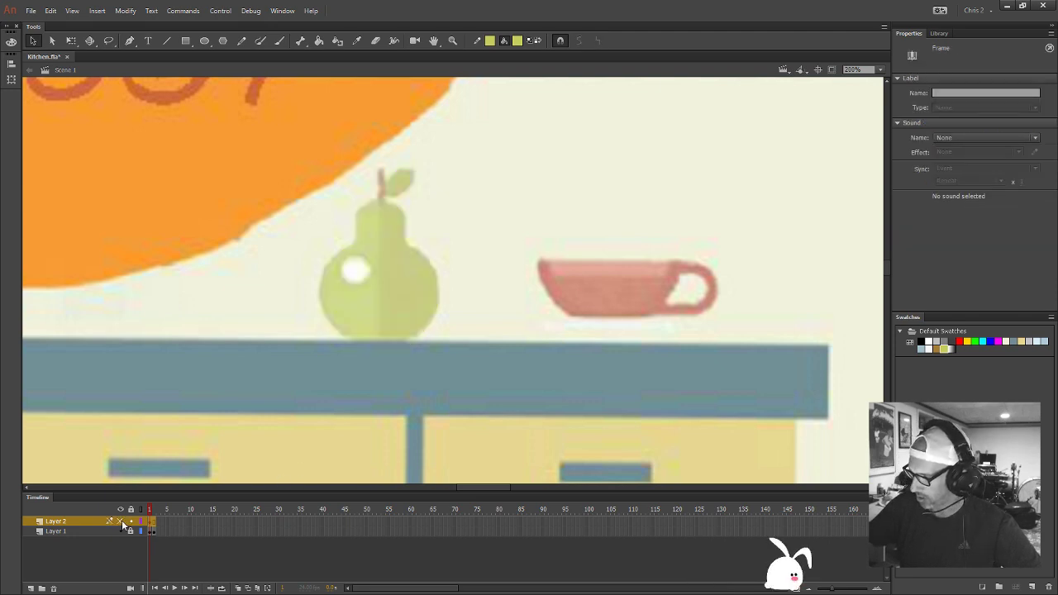
click(121, 522)
Combine the pear's round body and neck into one shape with Union
click(377, 237)
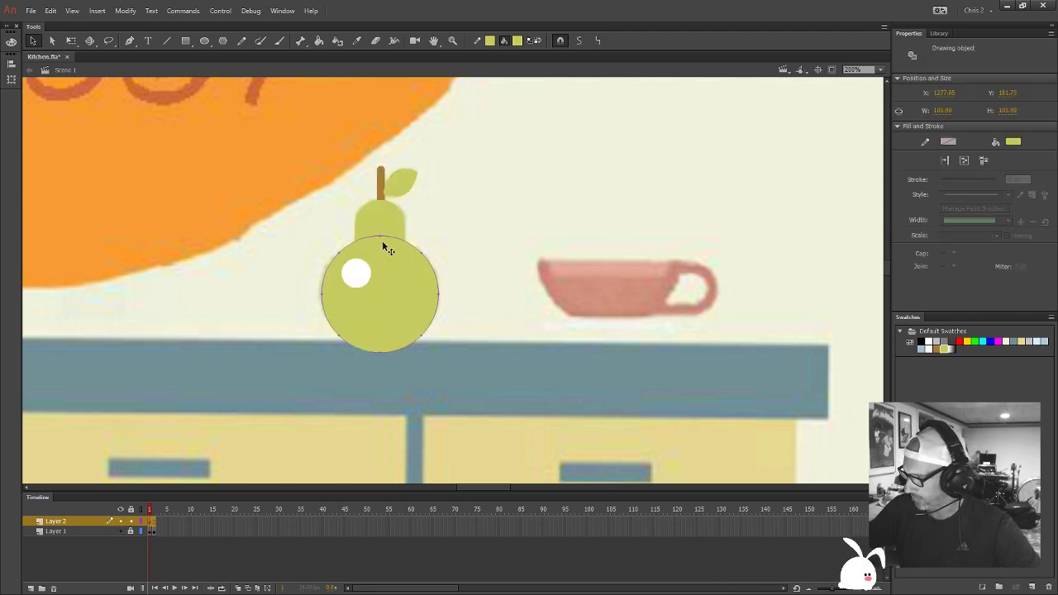
shift+click(381, 224)
click(126, 11)
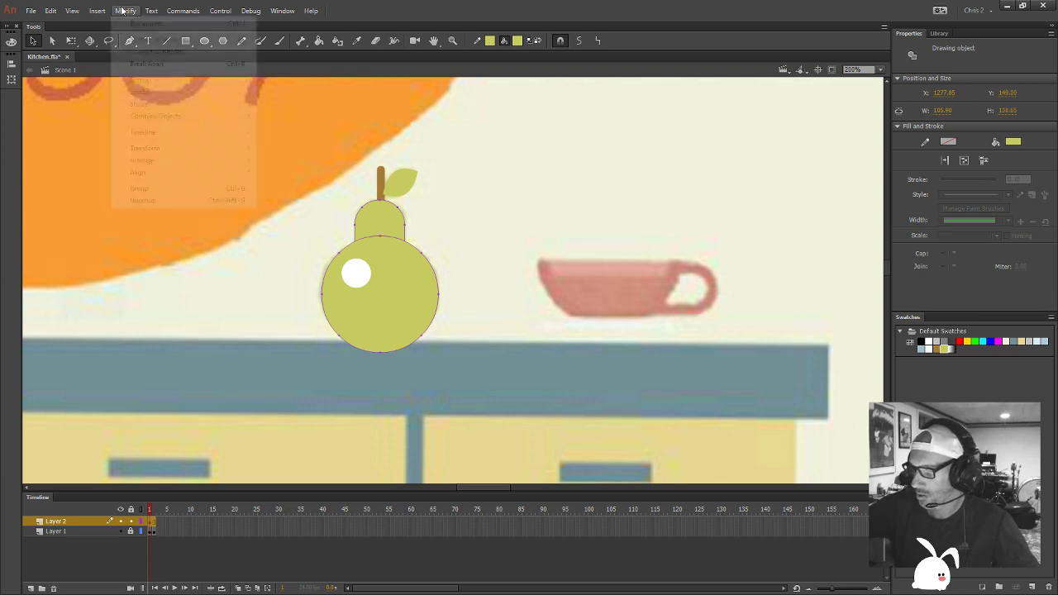
mouse_move(132, 116)
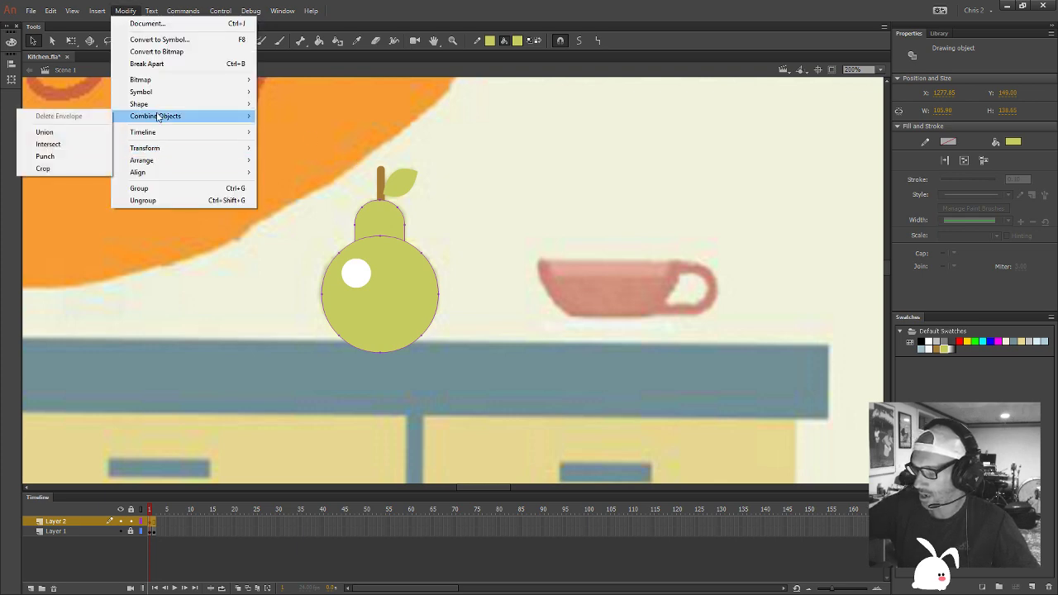
click(83, 133)
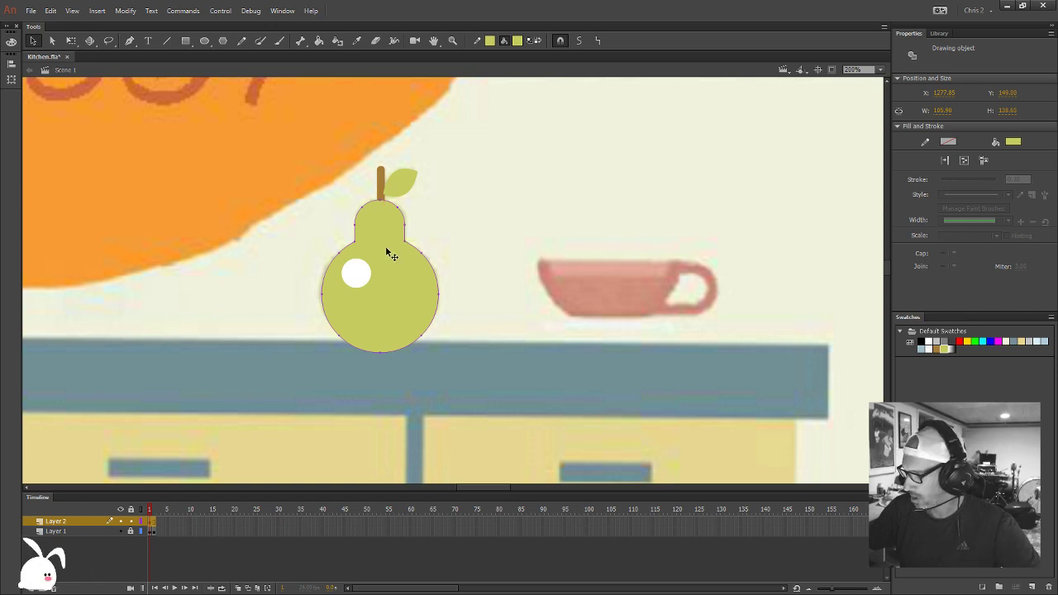
Inside the pear's drawing object, raise the left half's fill to 95% brightness and return to the main scene
double_click(390, 248)
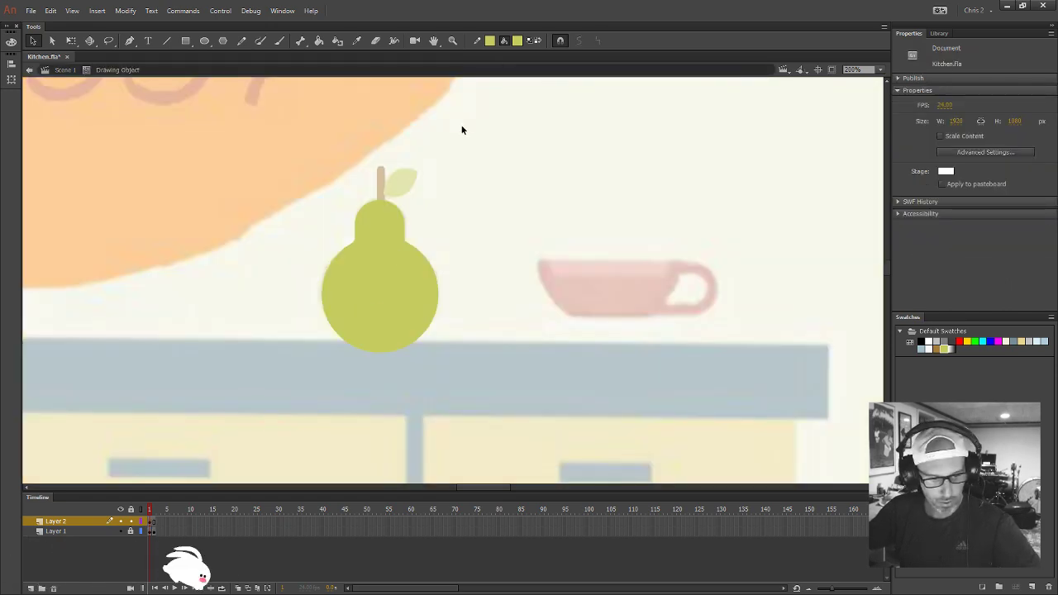
drag(271, 150, 380, 437)
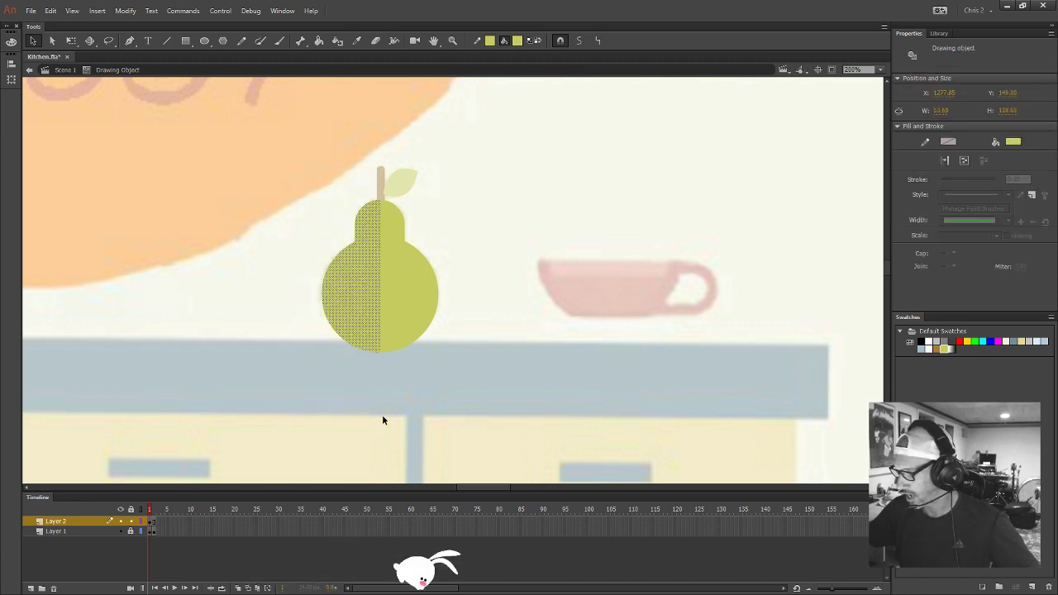
click(10, 41)
drag(133, 110, 139, 110)
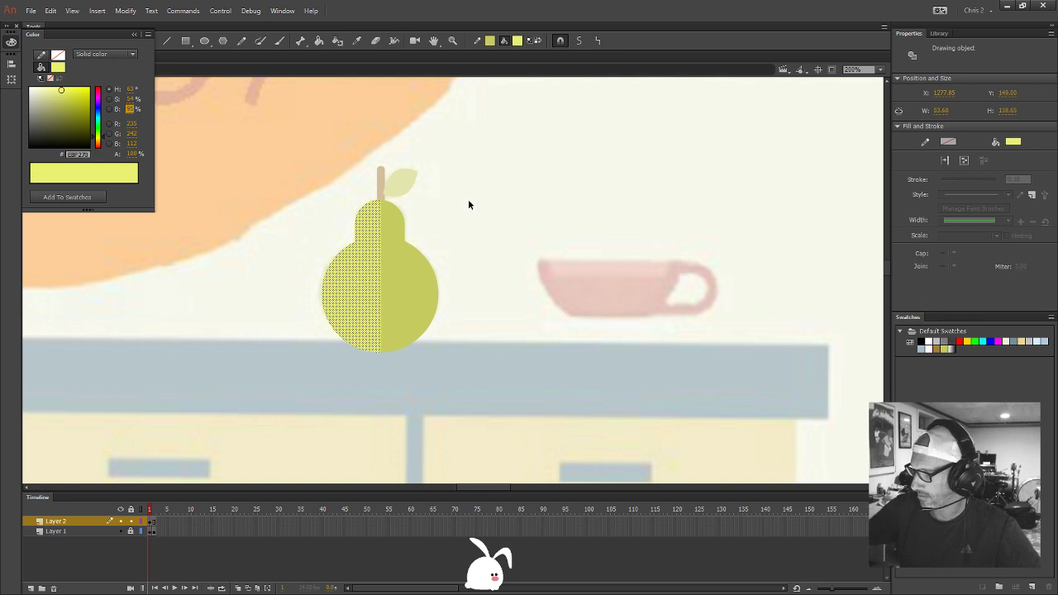
click(469, 205)
double_click(472, 216)
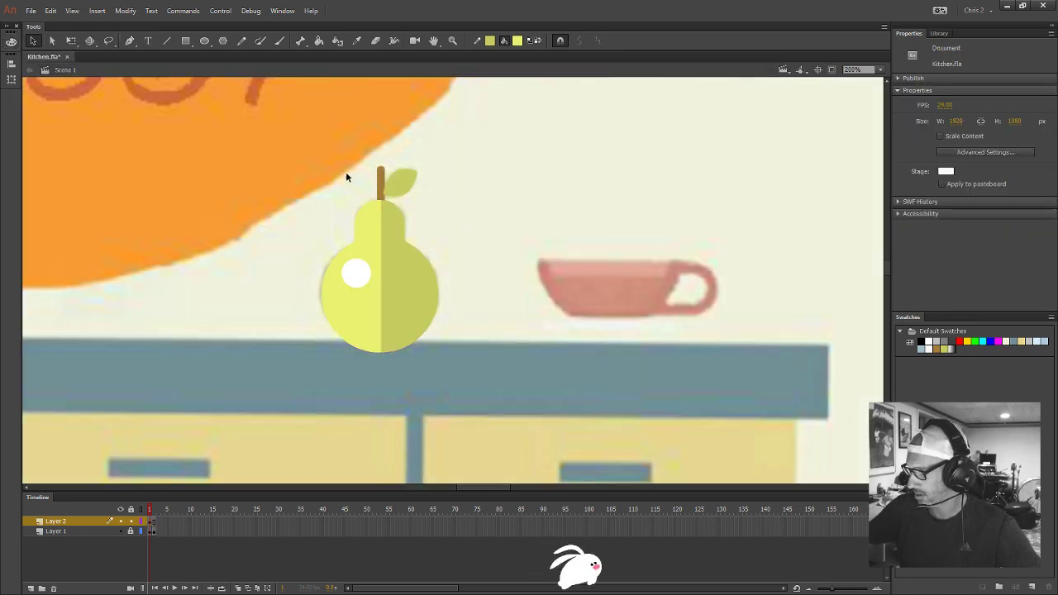
Compare the drawn pear with the reference image by briefly hiding Layer 2
click(403, 181)
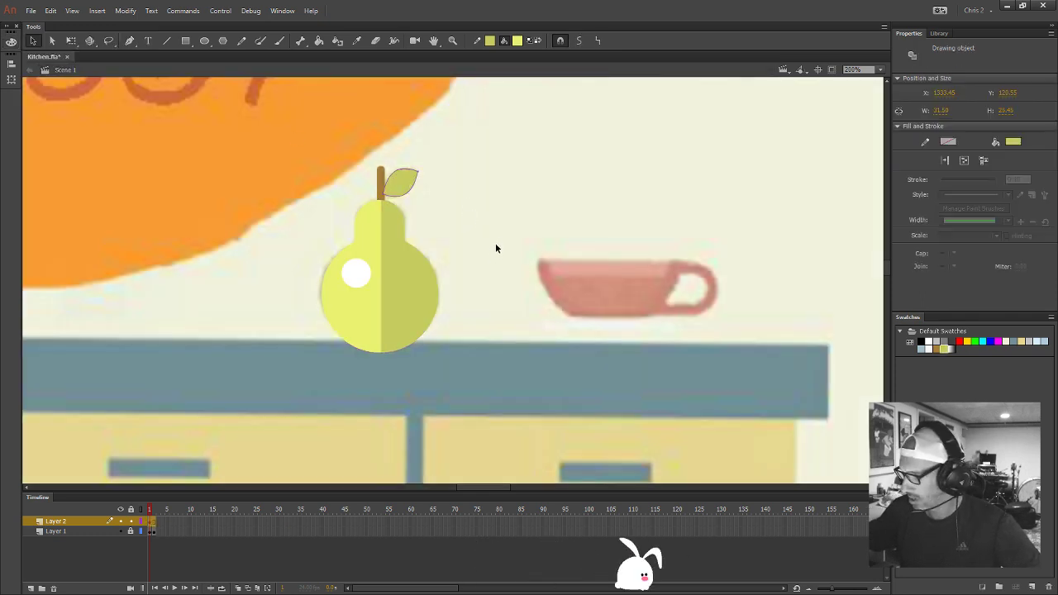
drag(256, 133, 437, 339)
click(407, 157)
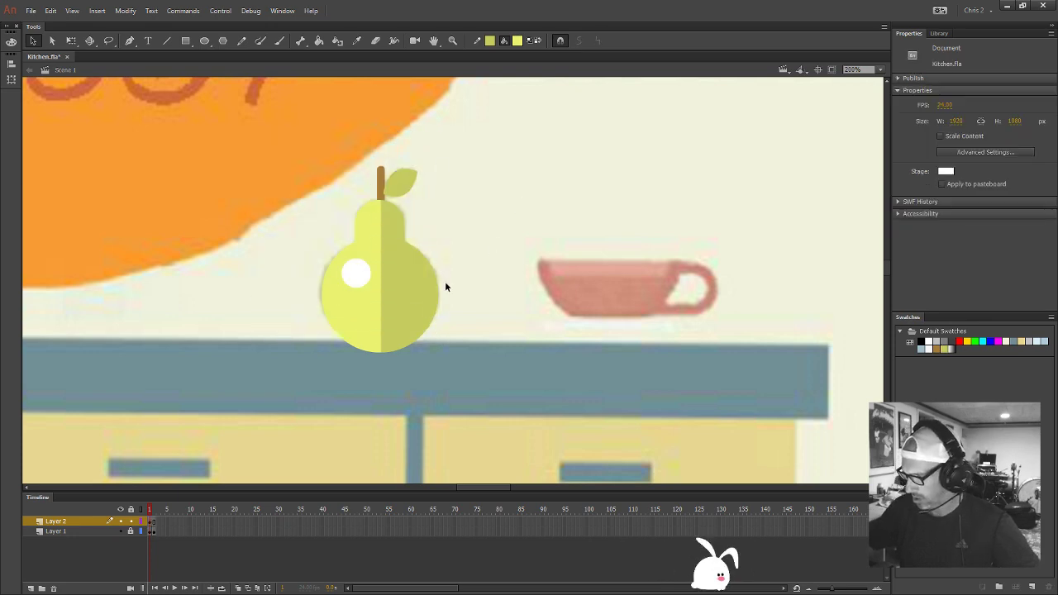
click(122, 522)
click(122, 523)
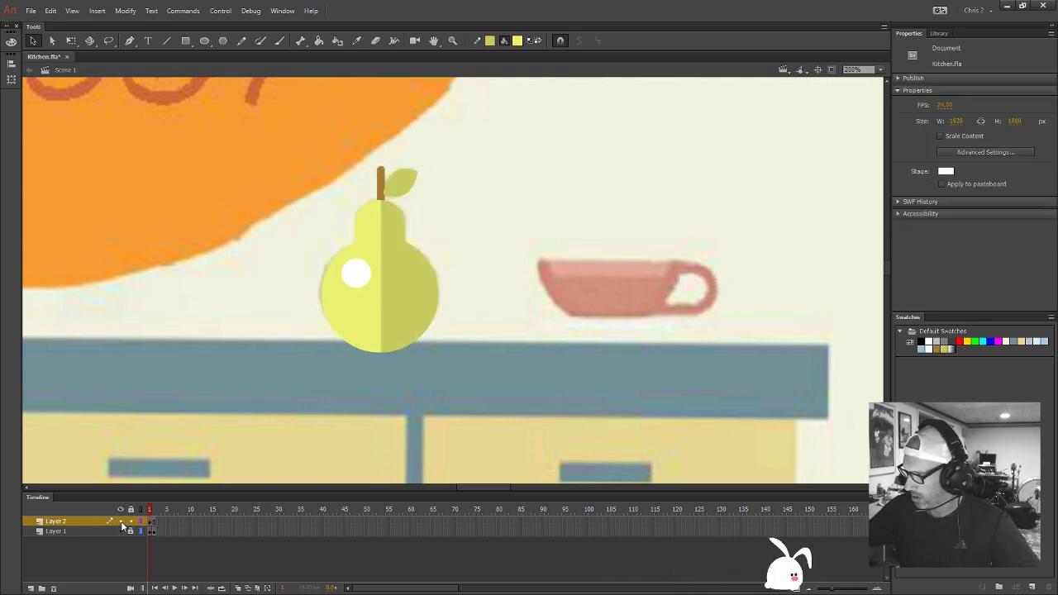
Convert all the pear's parts into a graphic symbol named Pear and clear its instance from the stage
drag(319, 194, 501, 413)
key(F8)
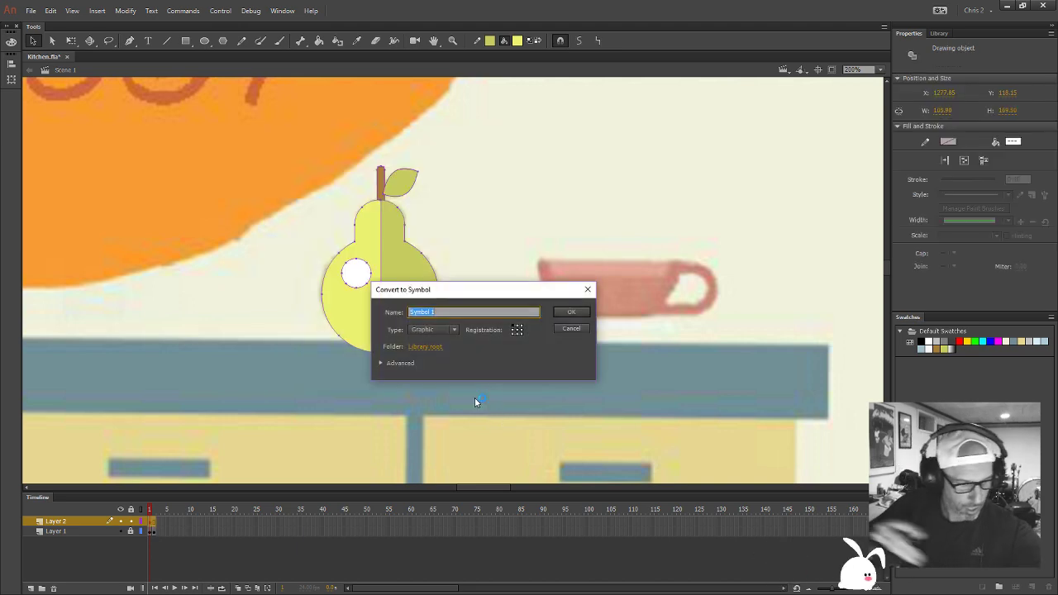
text(pe)
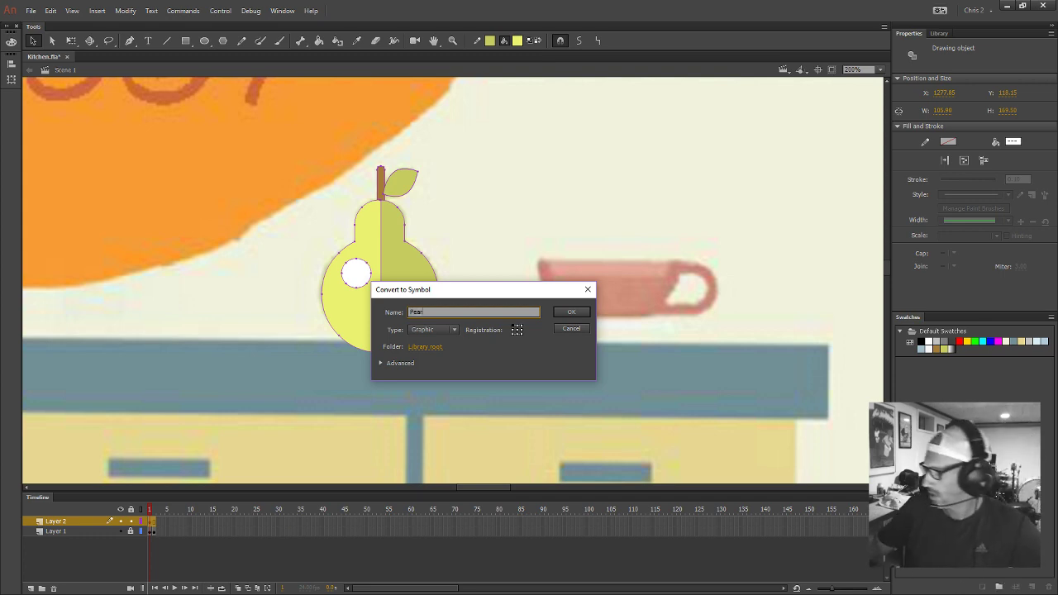
click(574, 314)
key(ctrl+minus)
key(ctrl+minus)
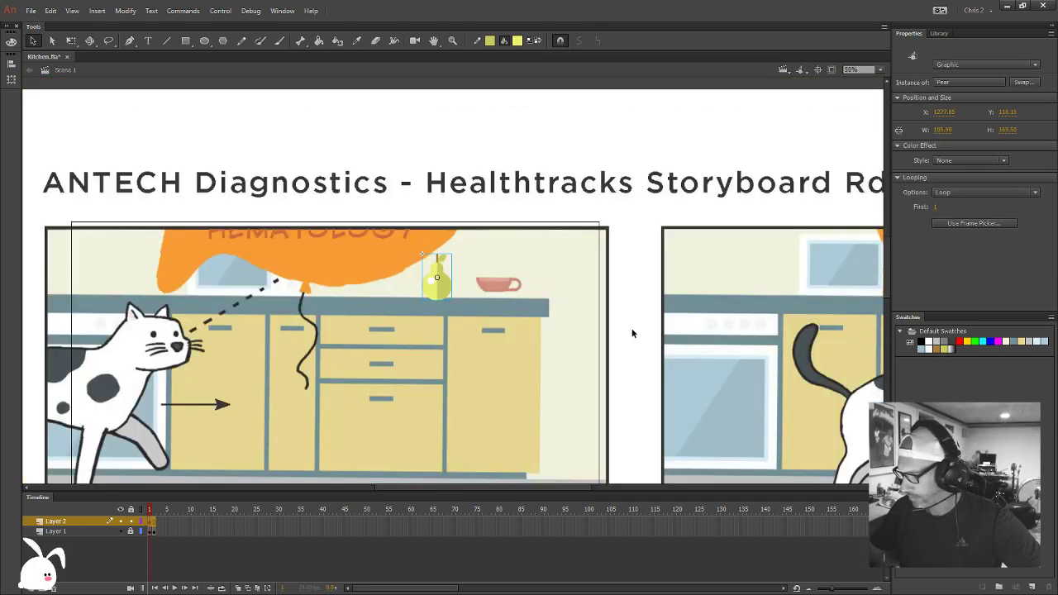
click(645, 349)
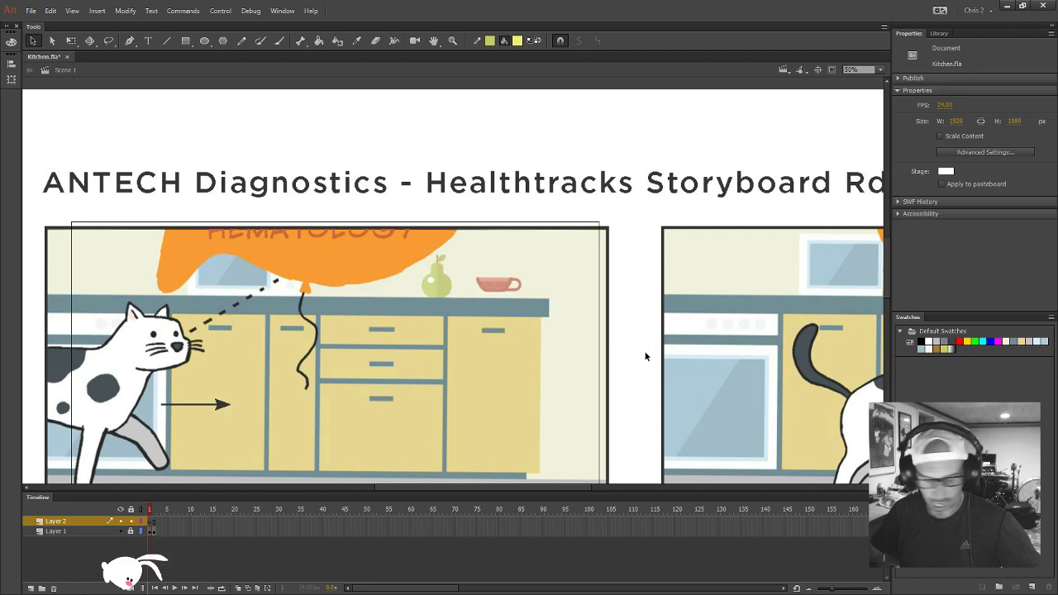
Paste the Pear symbol in place on frame 2 of Layer 1, above the kitchen counter, and save the file
click(153, 532)
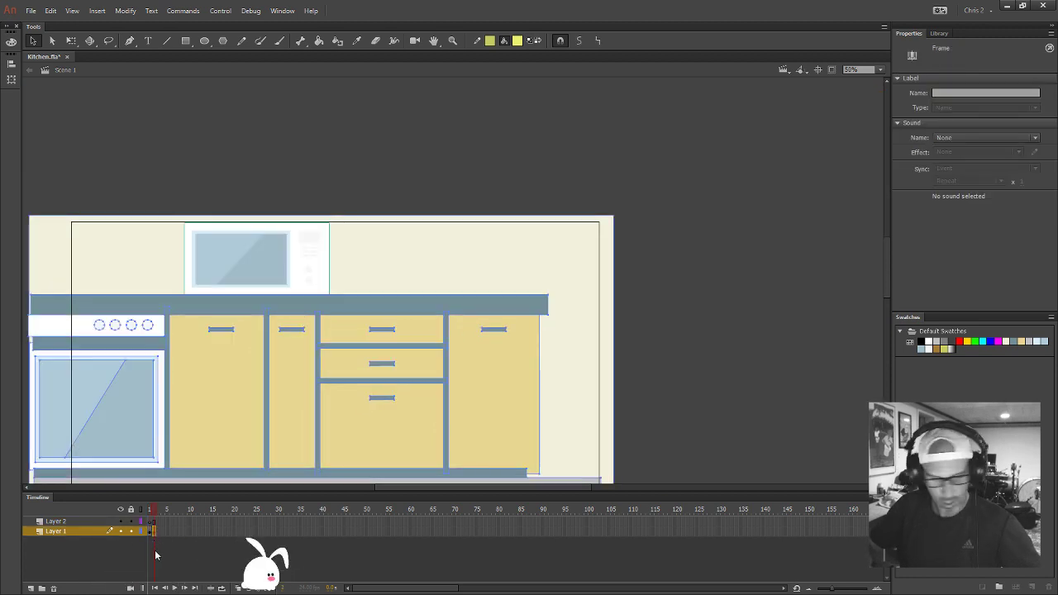
key(ctrl+shift+v)
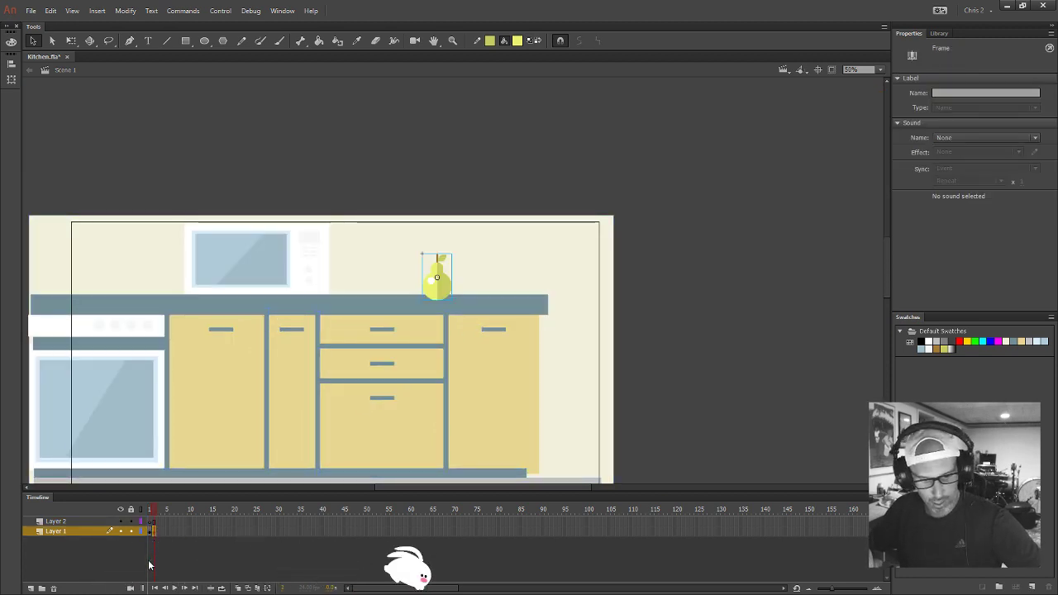
click(640, 169)
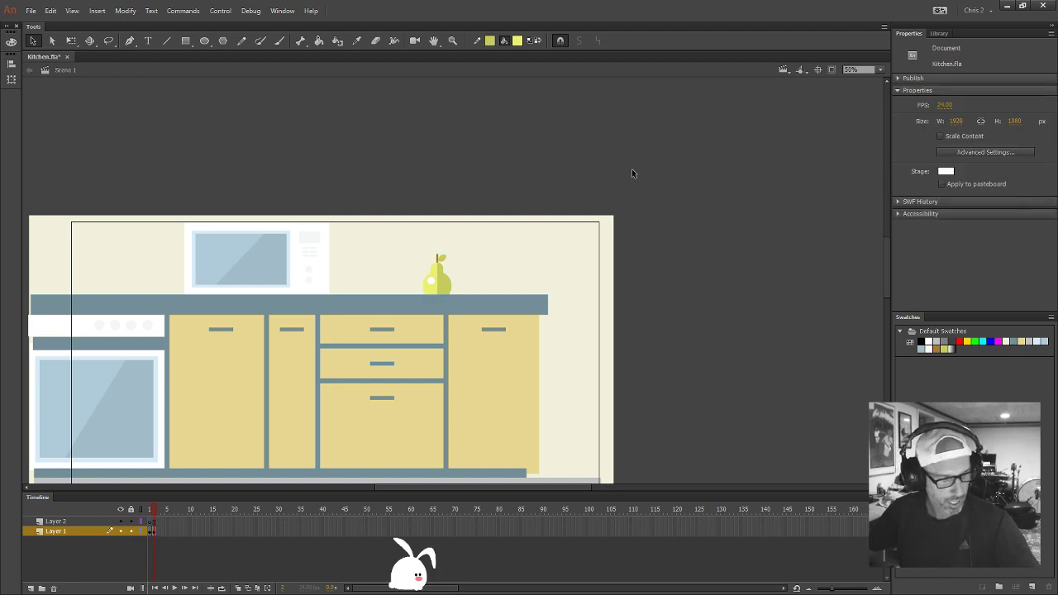
key(ctrl+s)
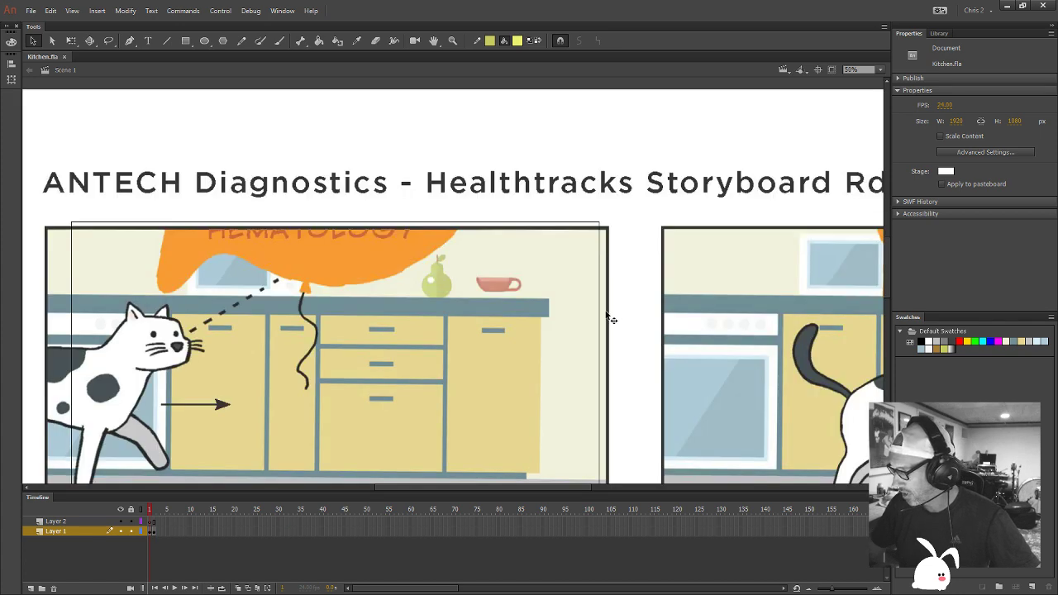
Make frame 1 of Layer 2 active and sample the salmon color of the reference cup as the fill color
key(z)
click(522, 293)
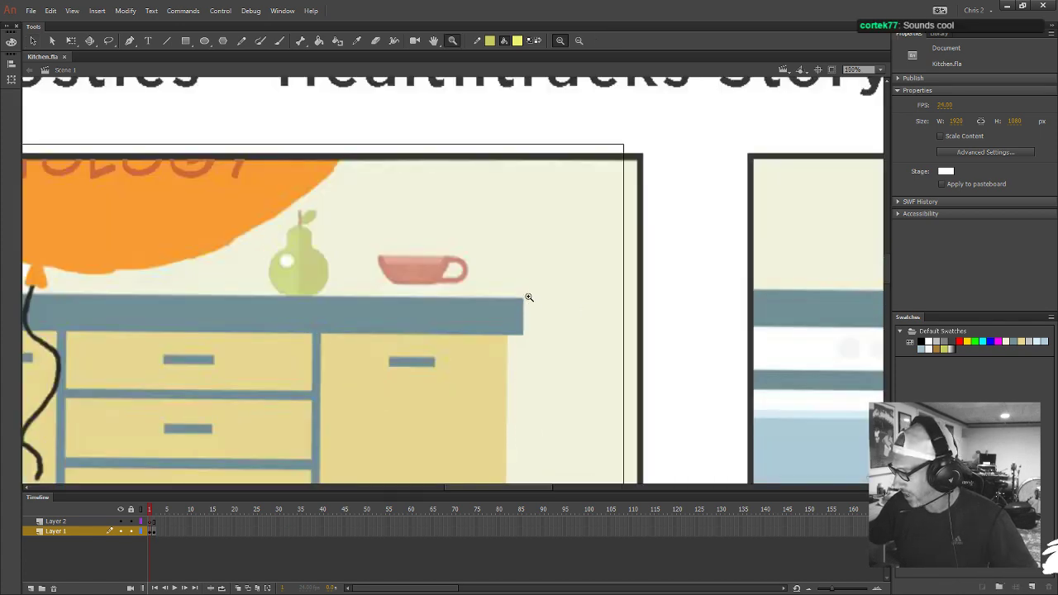
click(120, 521)
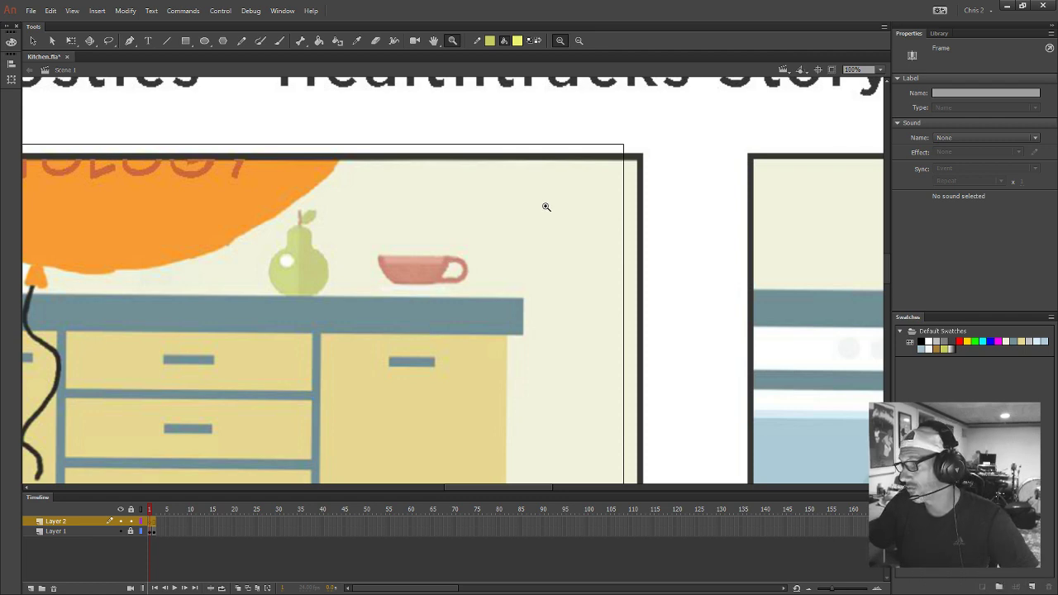
click(518, 41)
click(468, 335)
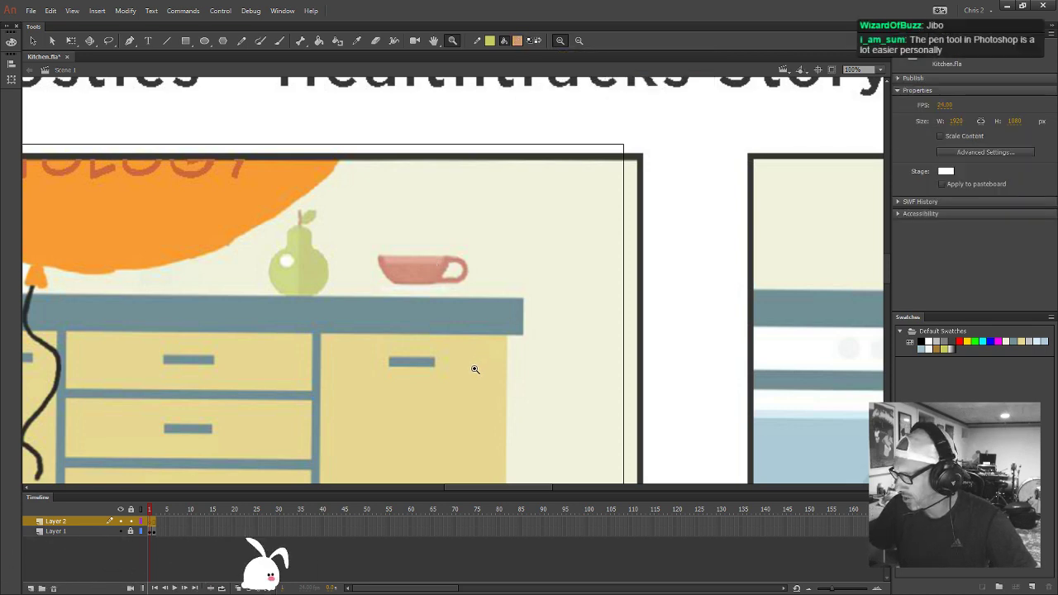
Draw a circle about 175 px wide without a stroke beside the reference cup and break it apart into a raw shape
click(204, 40)
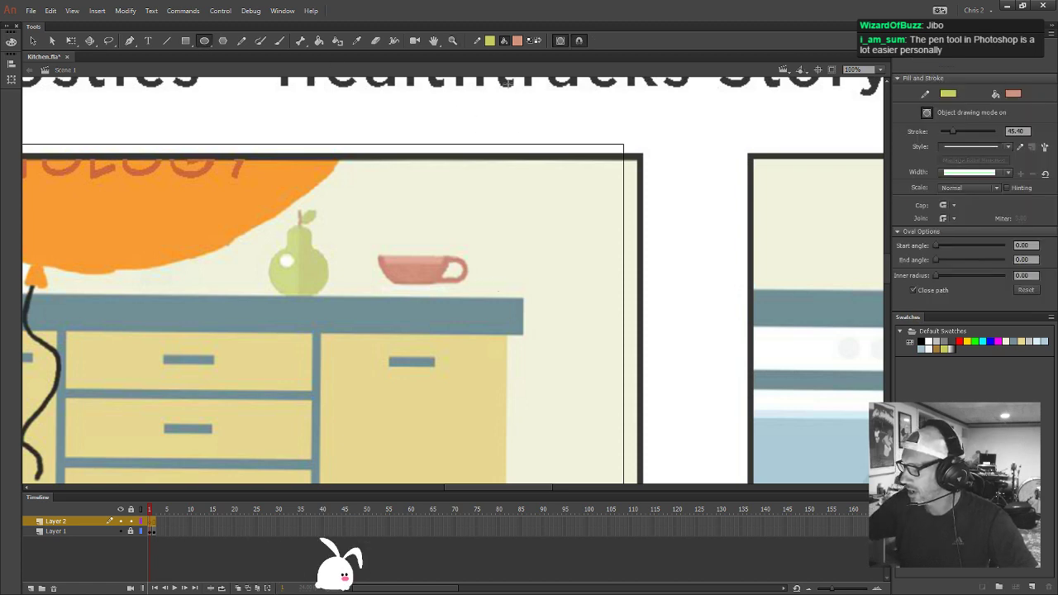
click(490, 41)
click(667, 55)
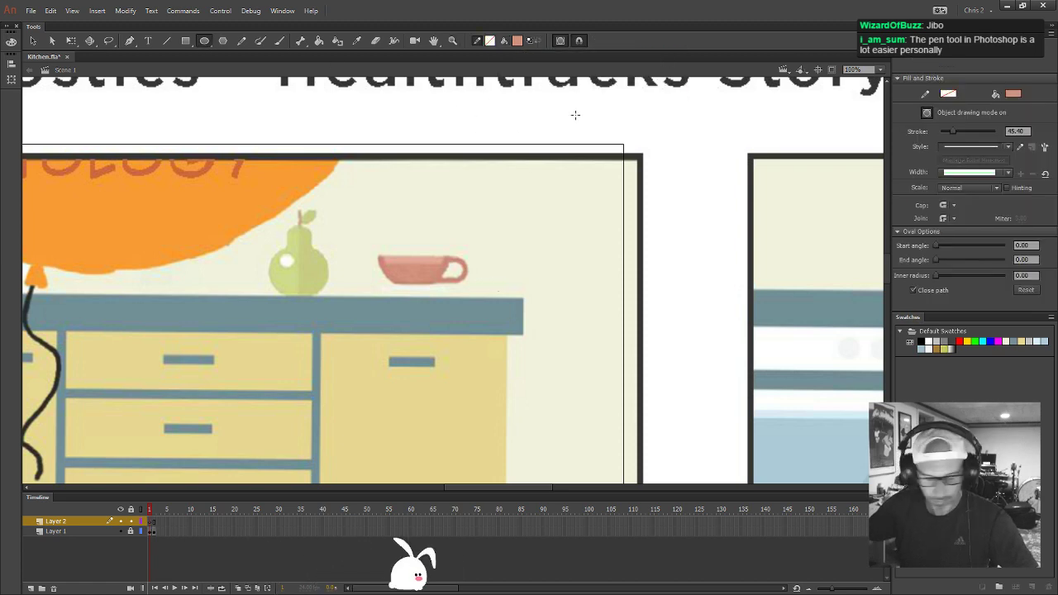
mouse_move(482, 235)
mouse_down()
mouse_move(569, 307)
mouse_move(544, 283)
mouse_up()
key(v)
click(554, 303)
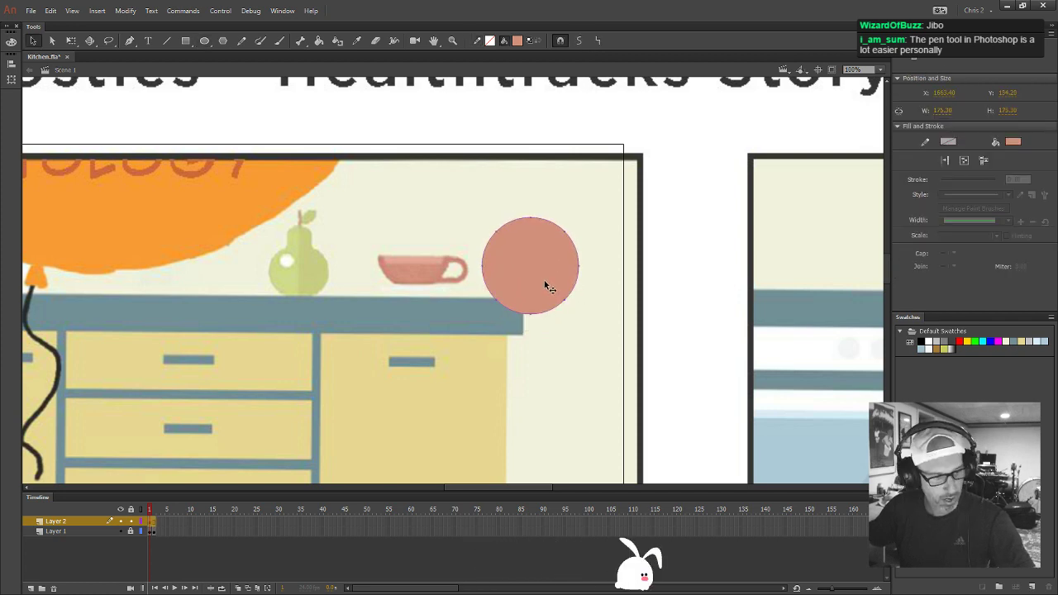
click(568, 271)
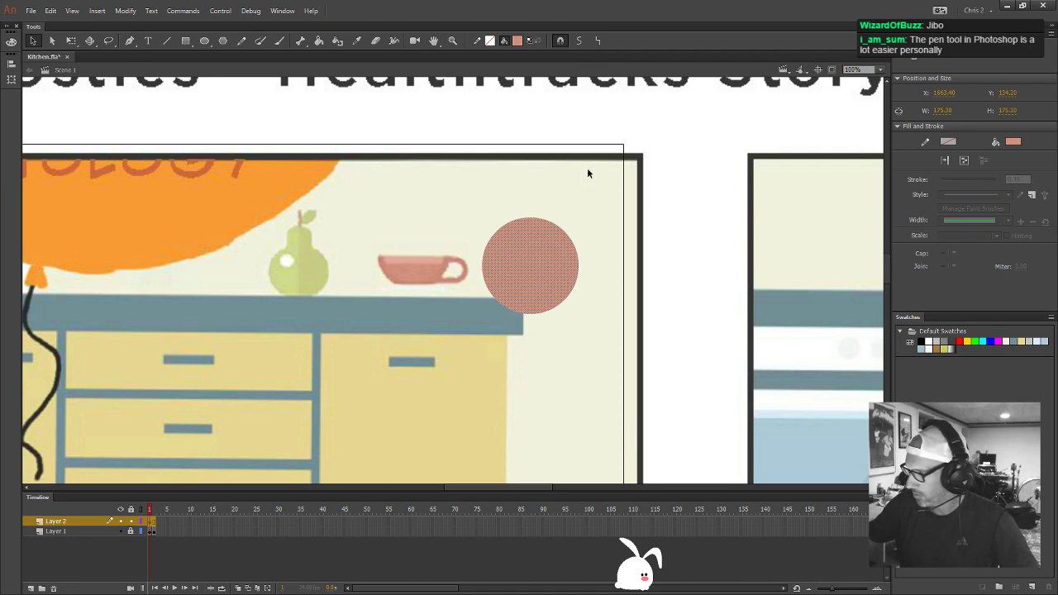
click(579, 131)
Try to trim the circle's top and bottom level with the reference cup, and undo the cuts and the circle's shift
drag(339, 121, 622, 256)
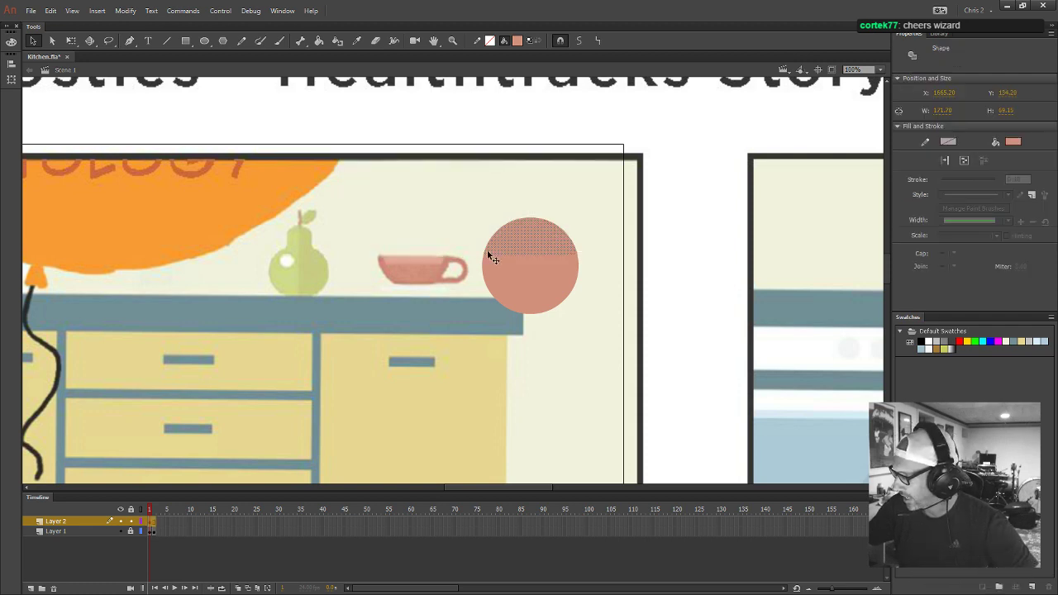
key(Delete)
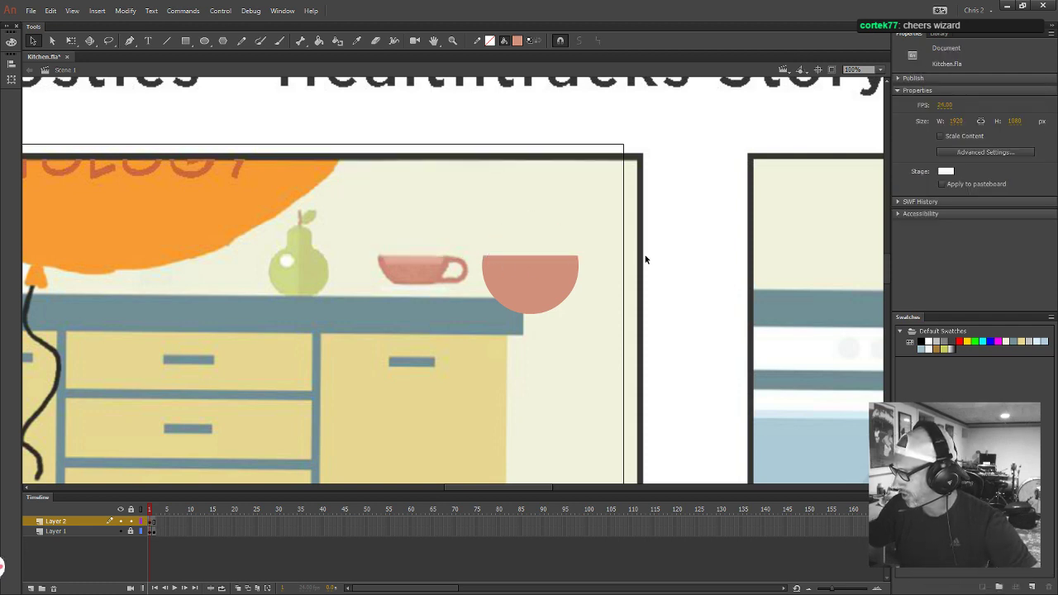
drag(351, 367, 606, 284)
key(Delete)
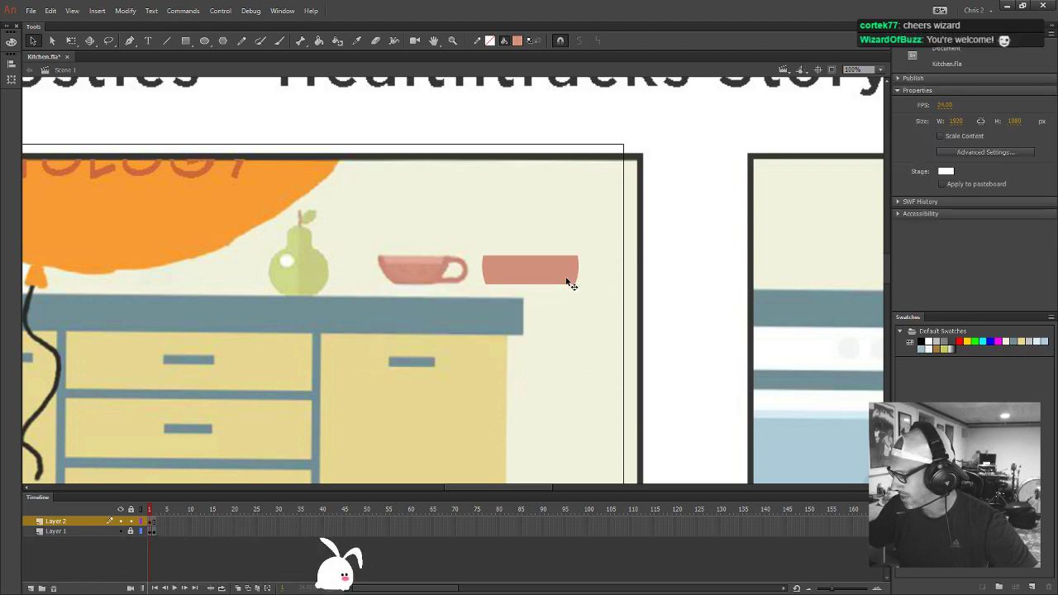
key(ctrl+z)
key(ctrl+z)
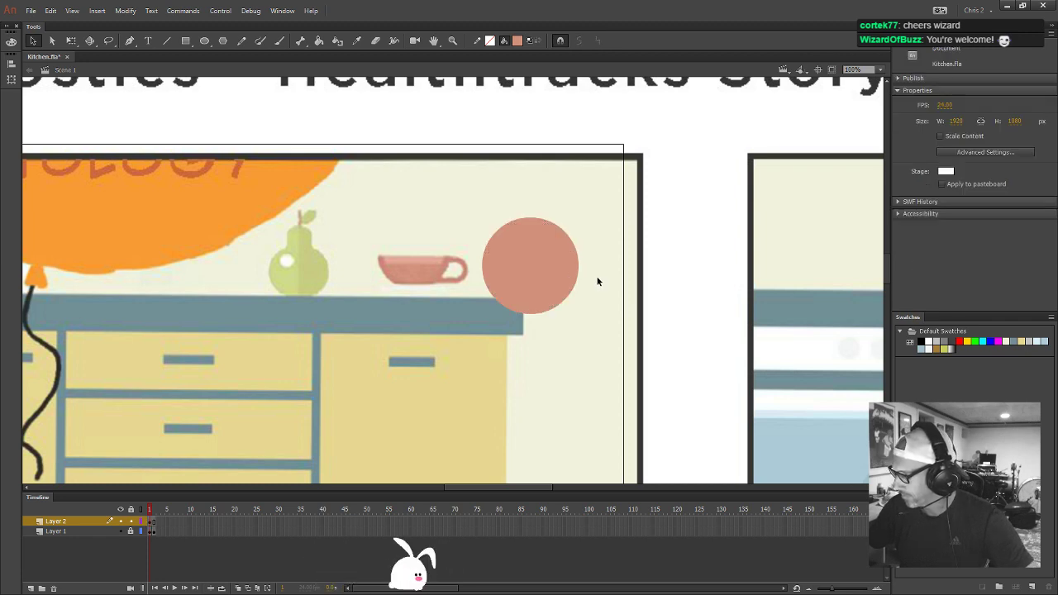
click(560, 279)
key(ctrl+z)
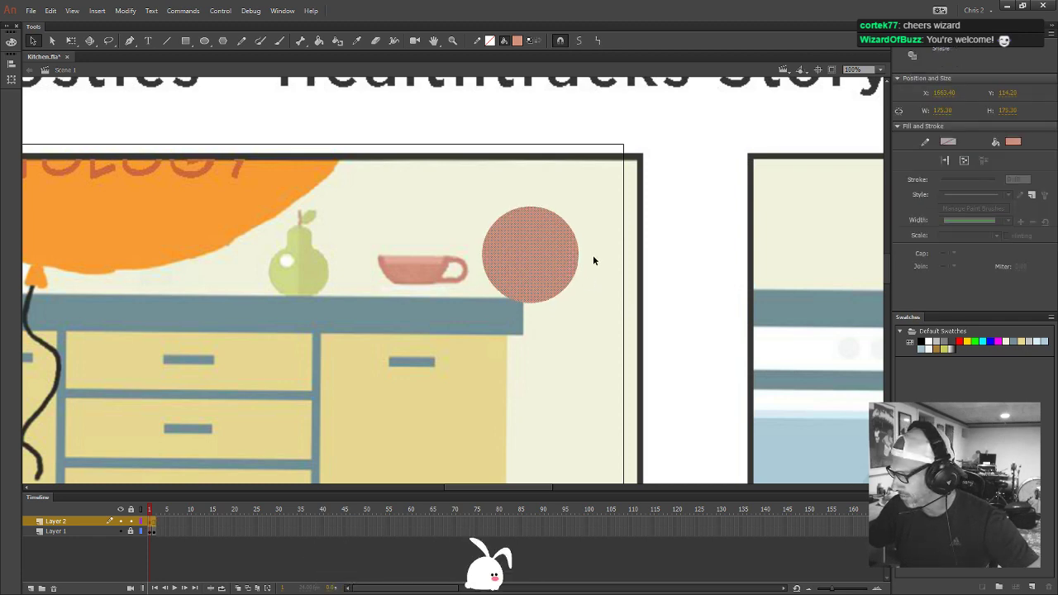
key(ctrl+z)
Scale the circle to about 137 px wide over the reference cup and move it to the empty wall beside the cup
drag(352, 177, 425, 238)
click(538, 240)
key(q)
drag(464, 208, 425, 245)
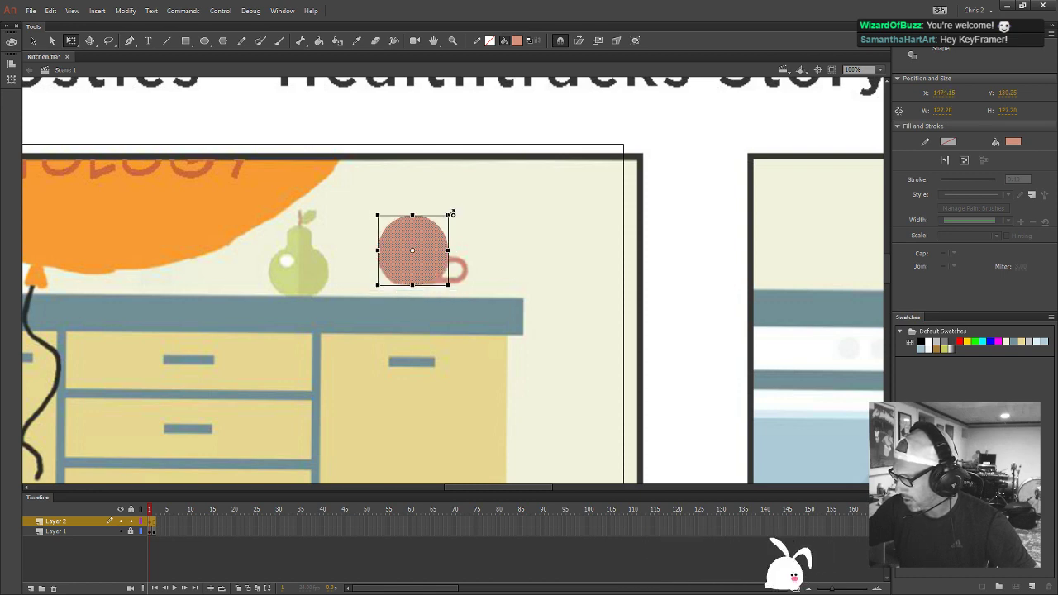
drag(452, 214, 455, 211)
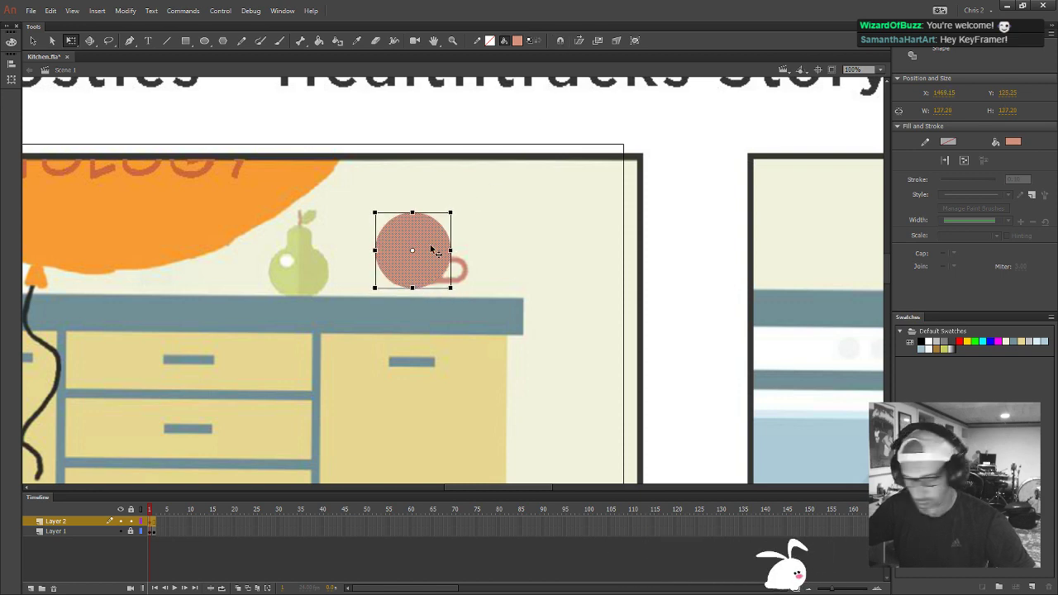
key(v)
drag(429, 250, 547, 253)
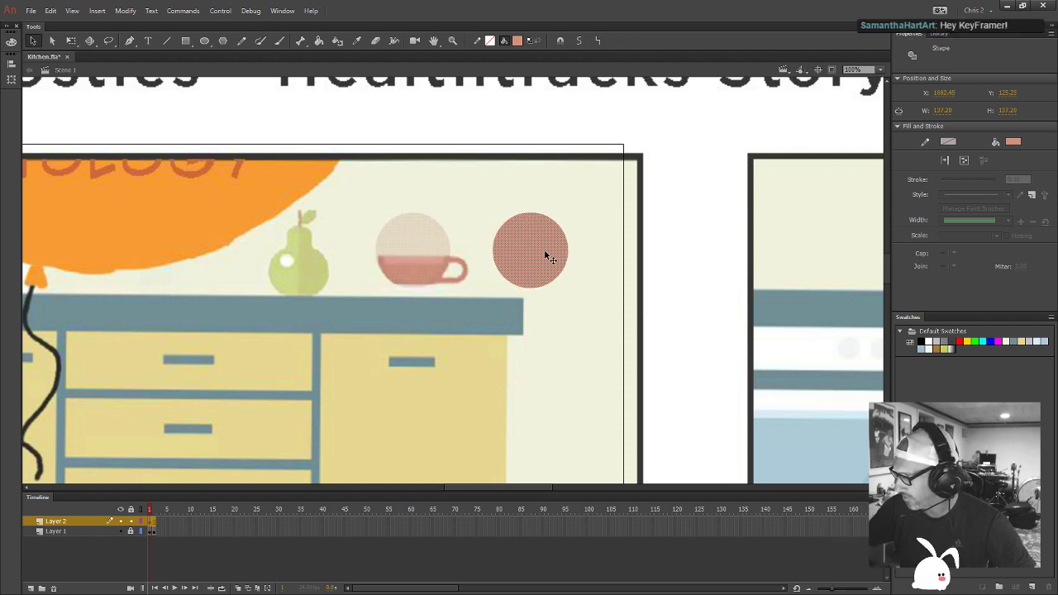
Cut off the circle's top and bottom level with the reference cup's rim and base to form the cup body
drag(358, 196, 605, 259)
key(Delete)
drag(352, 339, 593, 289)
key(Delete)
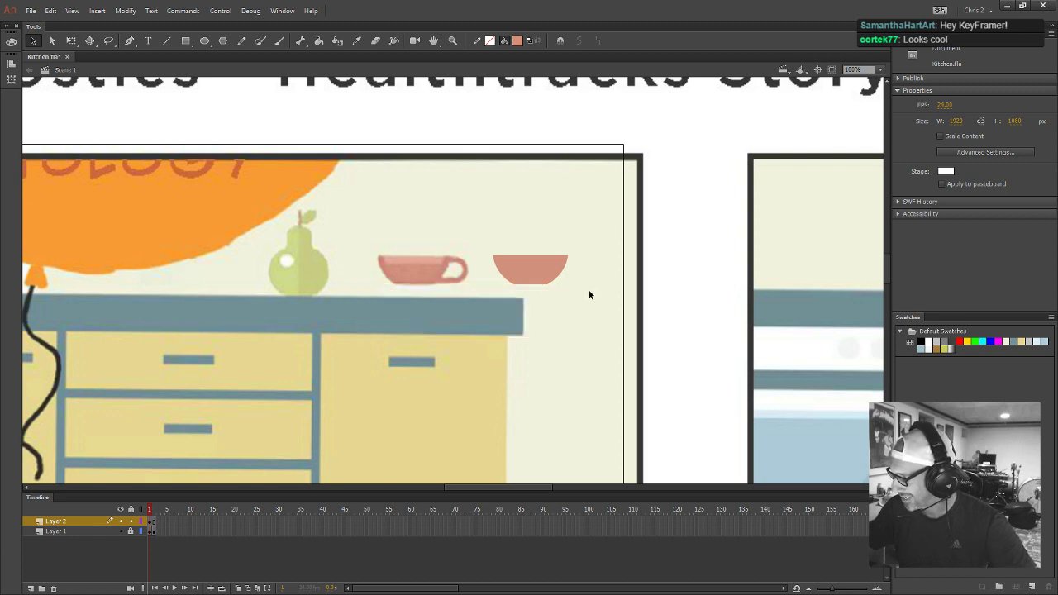
Raise the cup body's fill saturation to 55% and add the color to the swatches
click(526, 258)
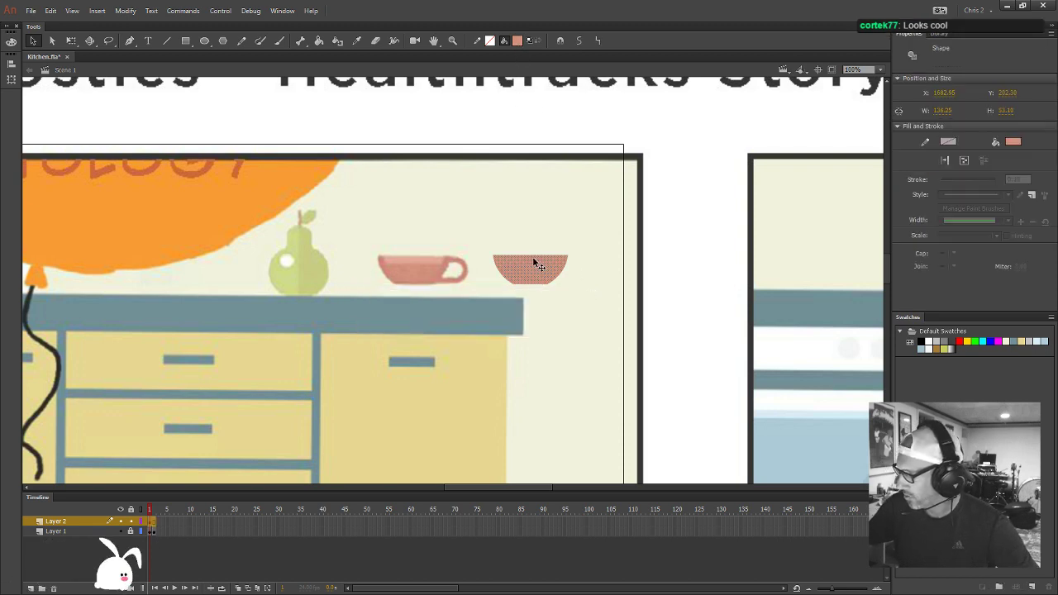
click(11, 41)
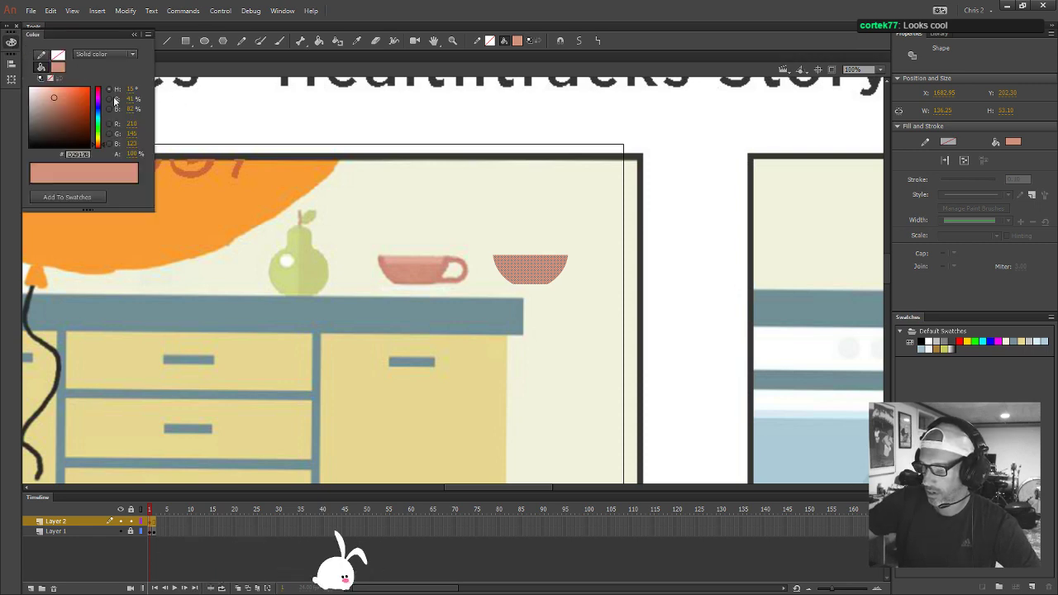
drag(141, 98, 149, 98)
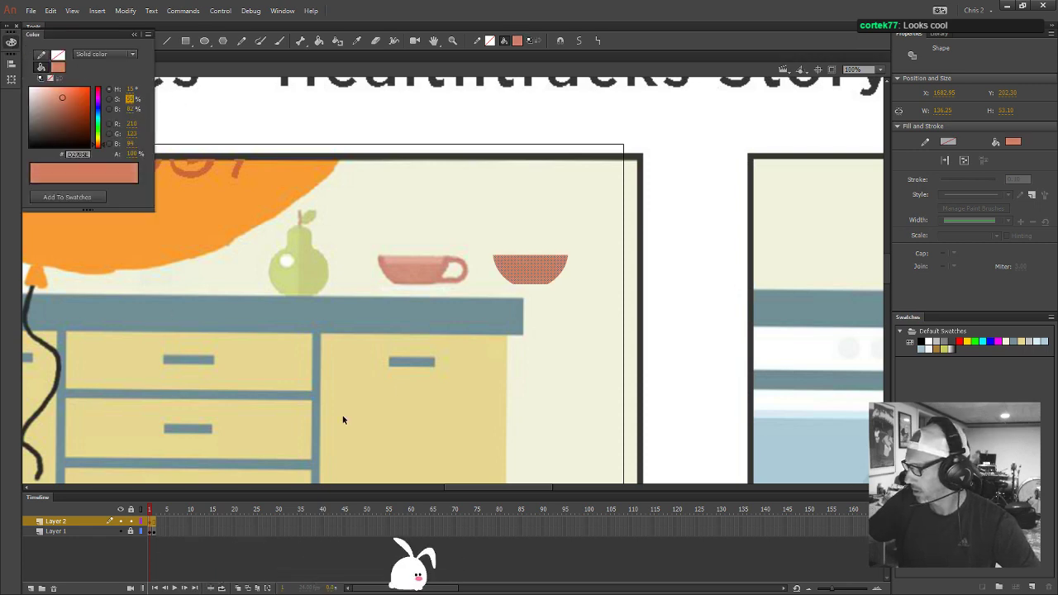
click(526, 227)
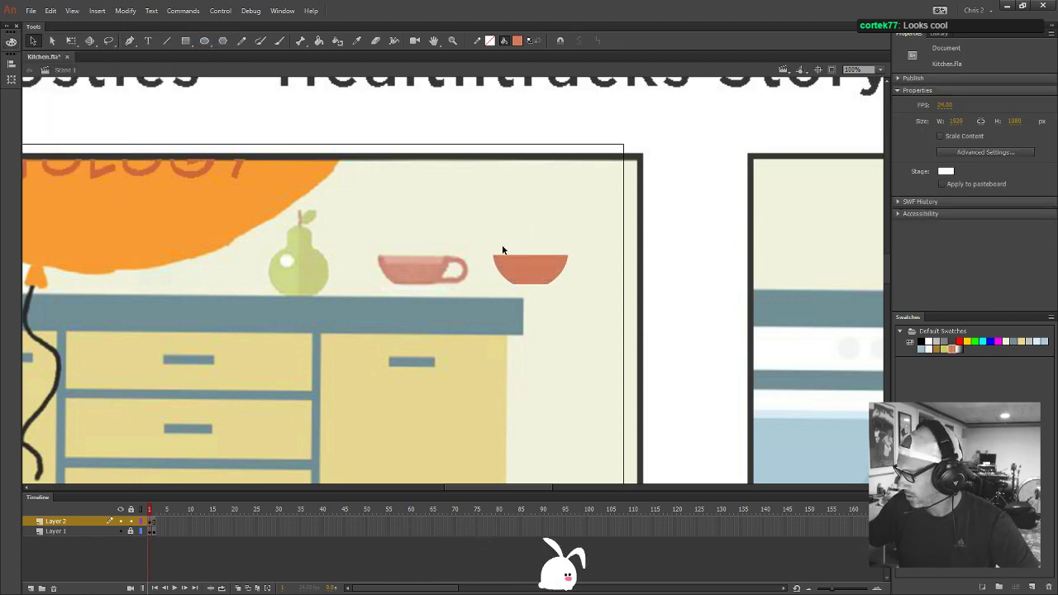
Turn the raw cup body into a drawing object with Union
click(556, 261)
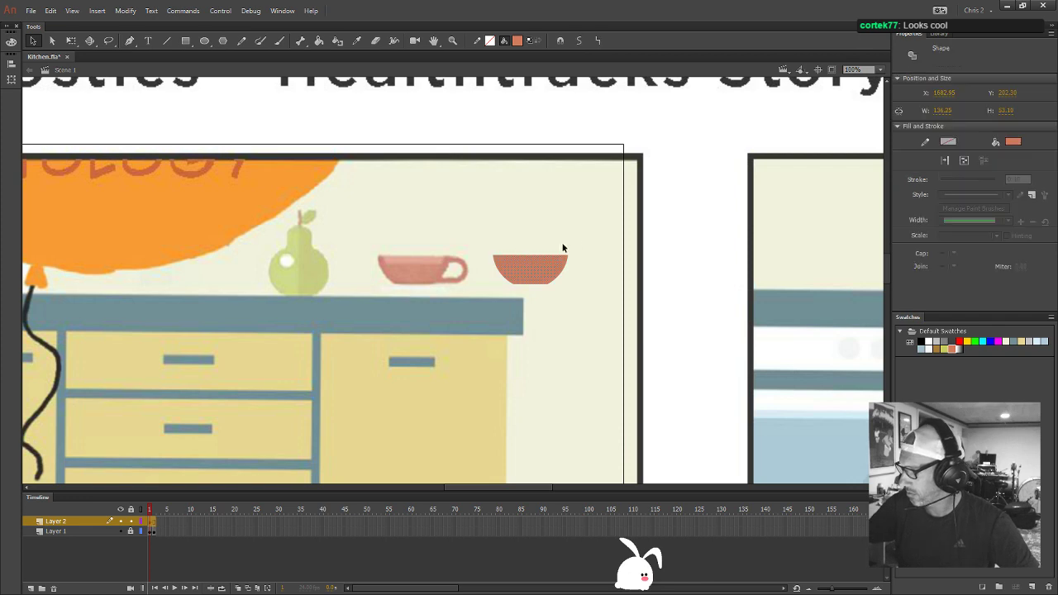
click(103, 13)
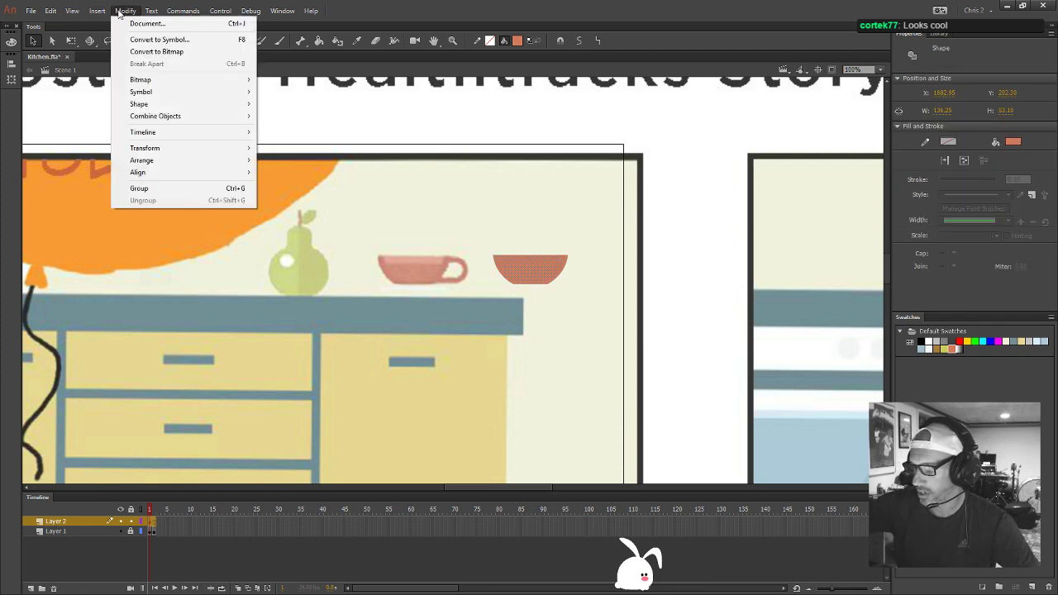
click(313, 114)
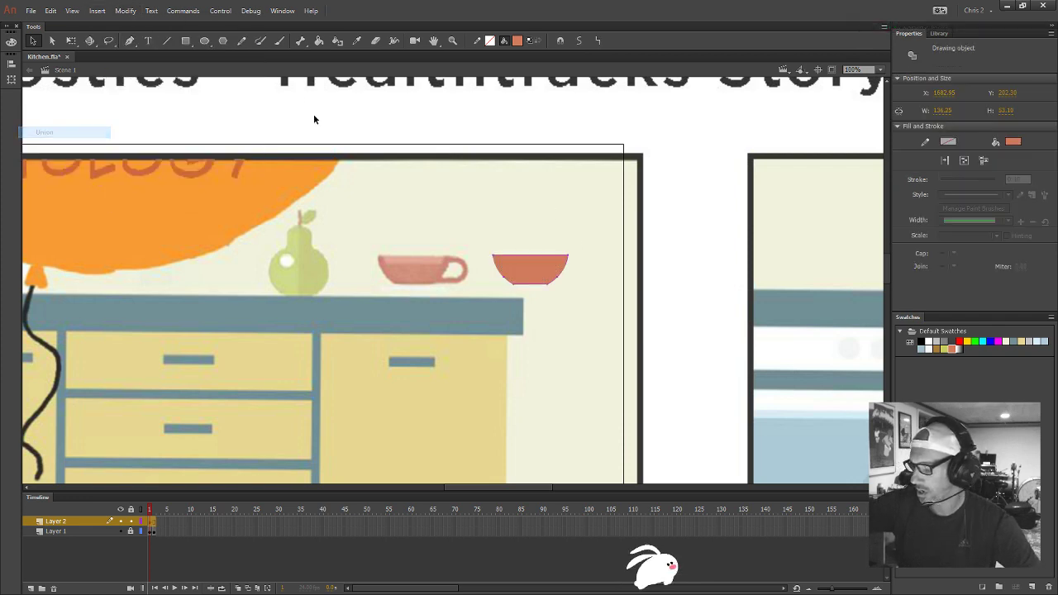
Sample the cup body's color as the Line tool's stroke and lighten it to 100% brightness and 36% saturation
click(167, 40)
click(491, 41)
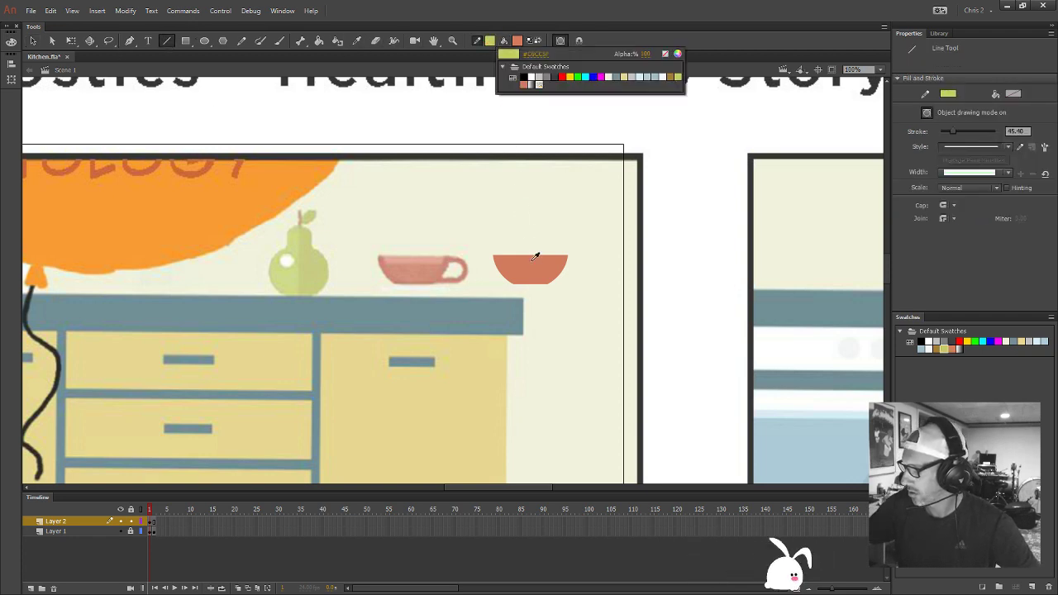
click(531, 267)
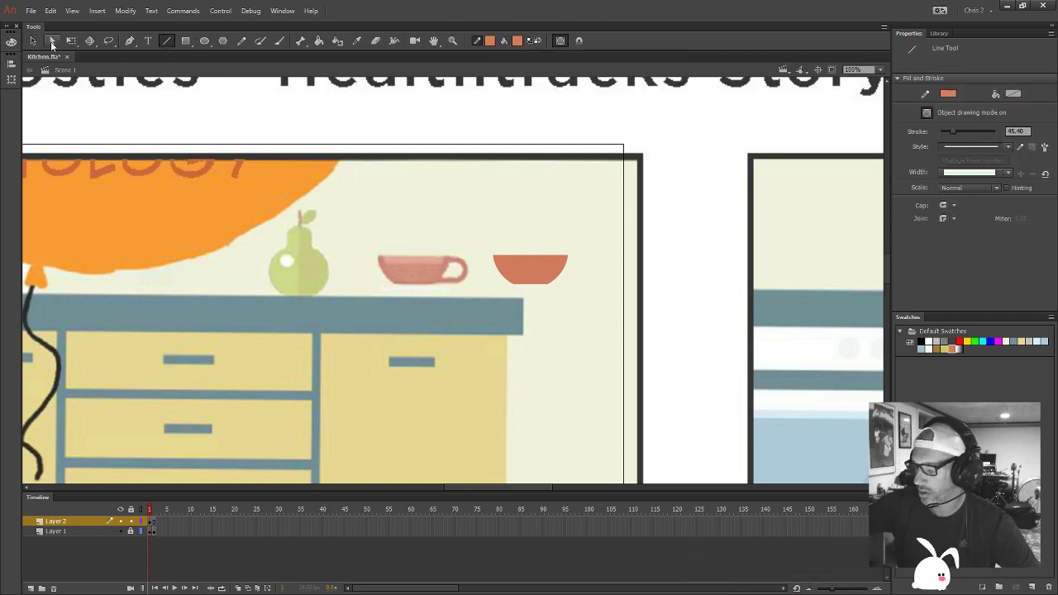
click(12, 45)
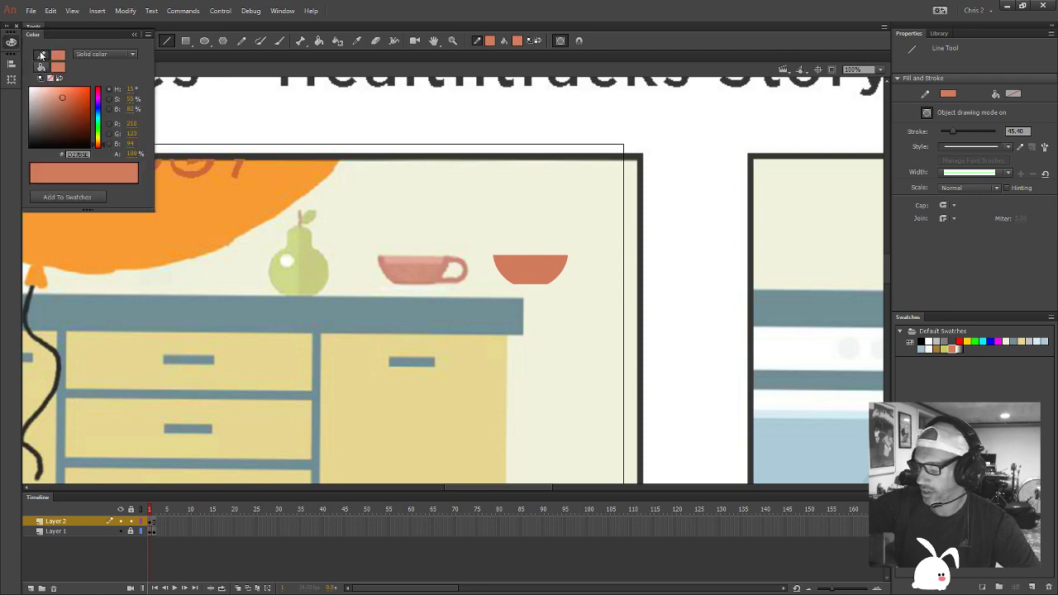
drag(129, 108, 116, 98)
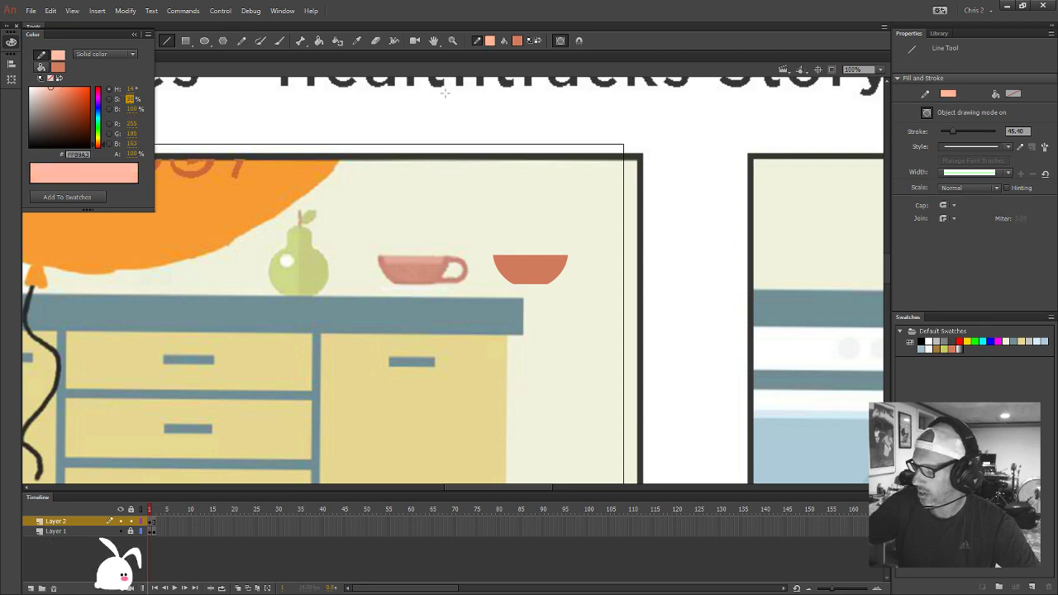
Draw a horizontal highlight line about 100 px long just below the cup's rim and set its stroke width to 11
drag(502, 261, 559, 261)
key(v)
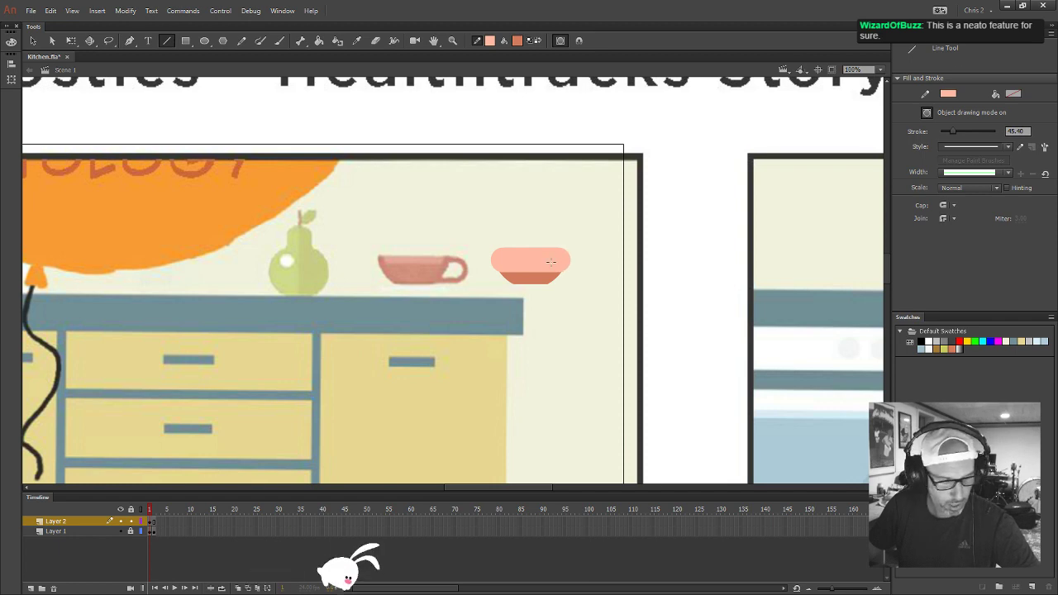
click(553, 260)
drag(953, 179, 944, 183)
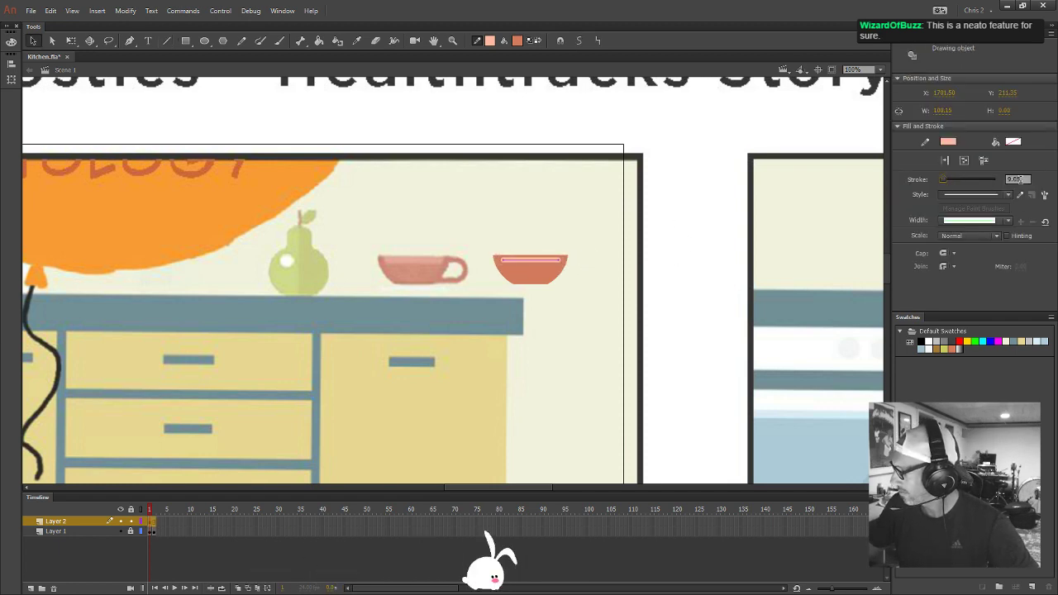
click(1017, 180)
text(11)
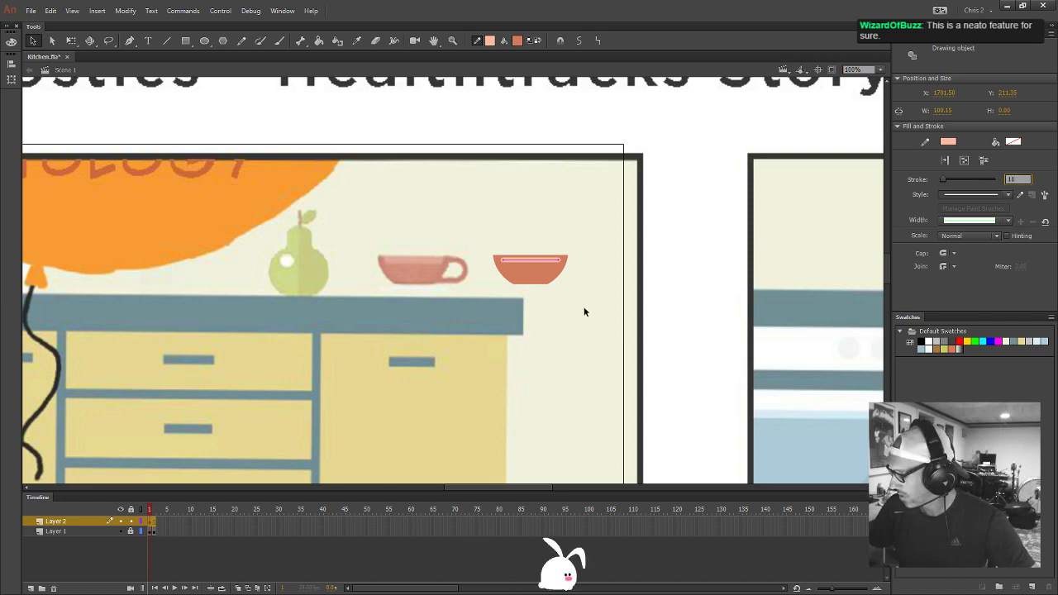
click(586, 311)
click(544, 261)
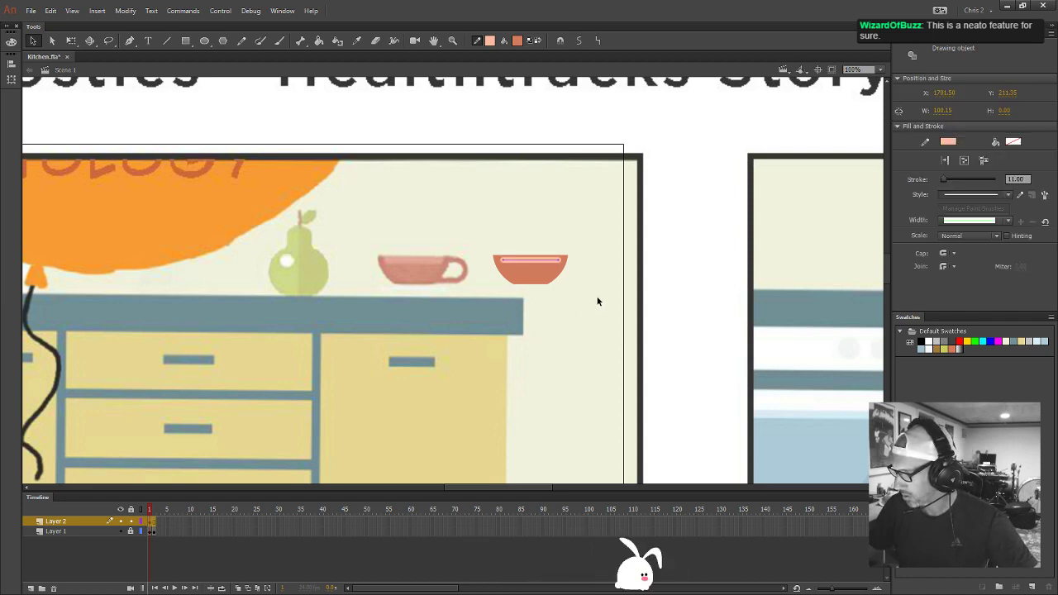
Draw an unfilled oval about 61 by 46 px at the cup's right end, stroked in the cup body's color
click(579, 316)
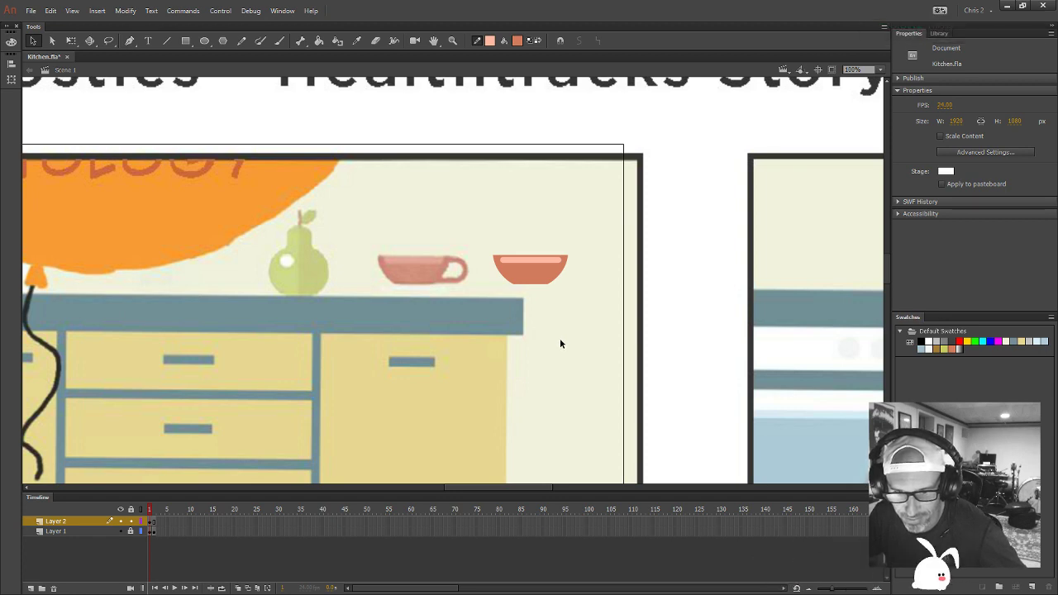
key(z)
click(576, 278)
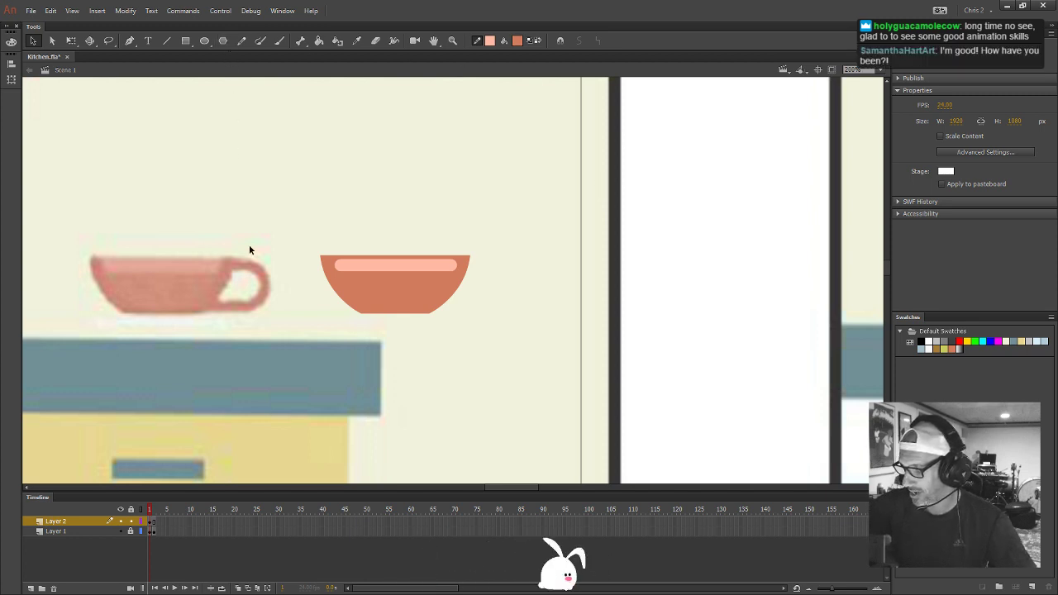
click(204, 41)
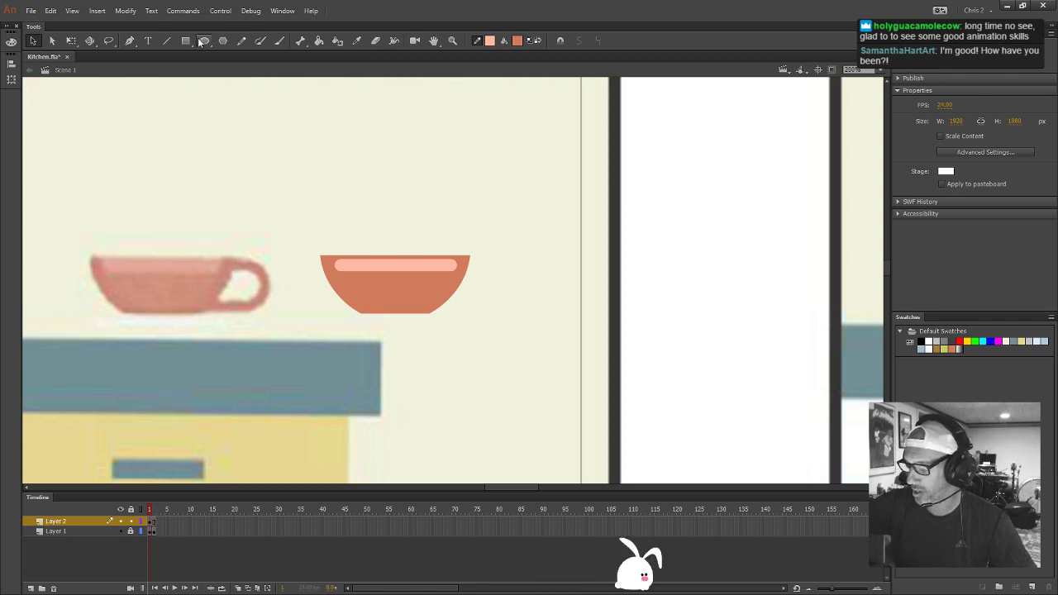
click(486, 43)
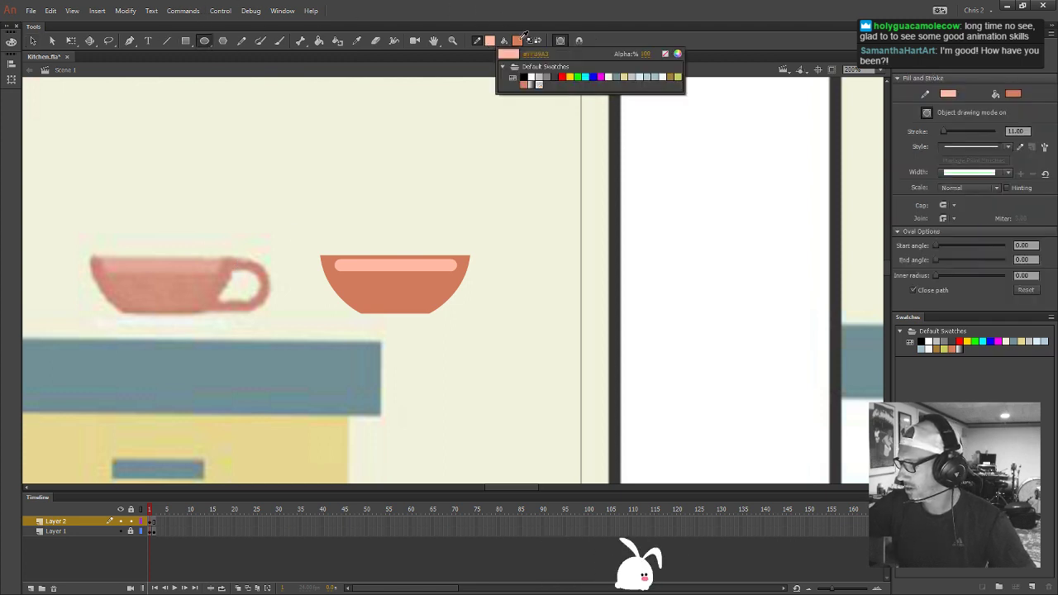
click(508, 54)
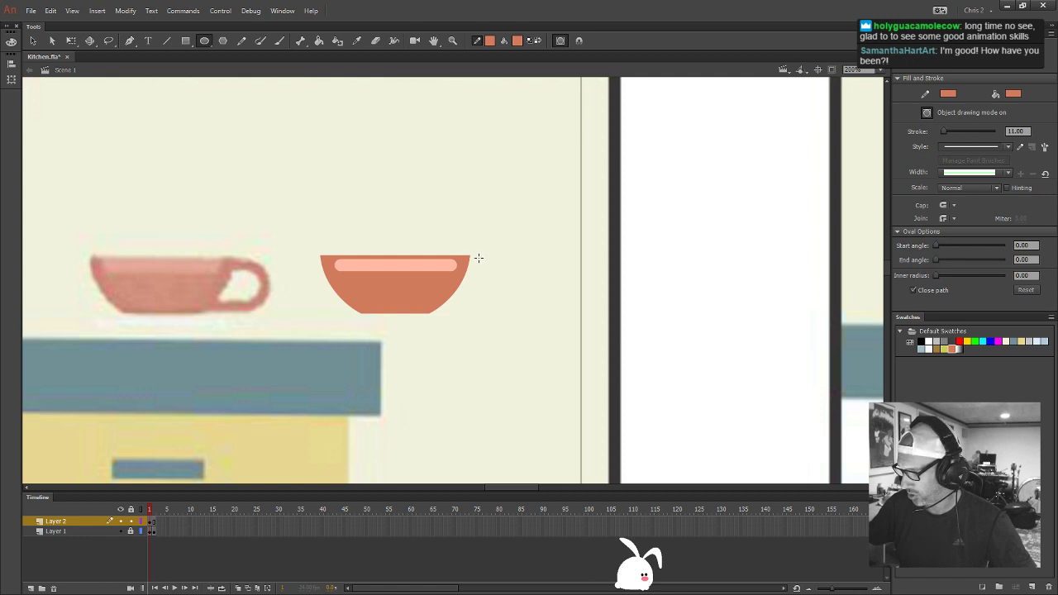
mouse_move(457, 258)
mouse_down()
mouse_move(527, 313)
mouse_move(531, 331)
mouse_up()
key(ctrl+z)
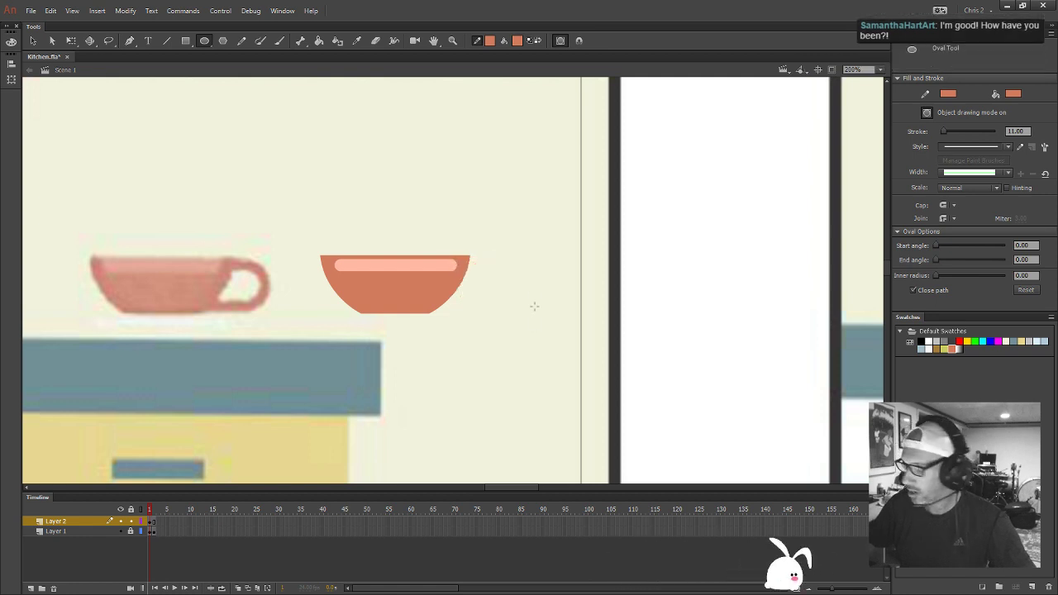
click(519, 40)
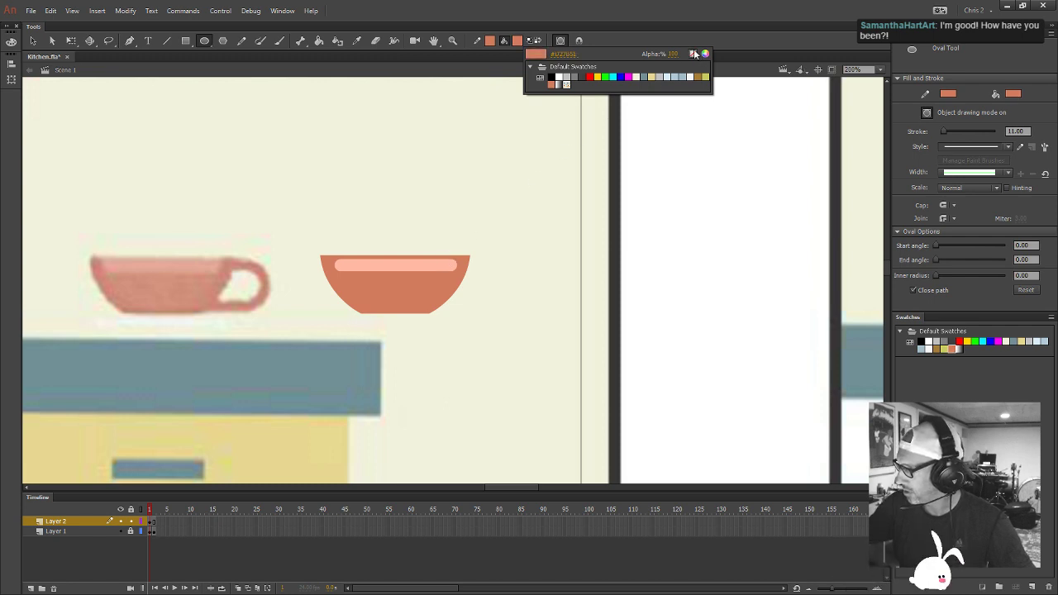
click(694, 54)
mouse_move(432, 261)
mouse_down()
mouse_move(517, 319)
mouse_move(518, 309)
mouse_move(494, 307)
mouse_up()
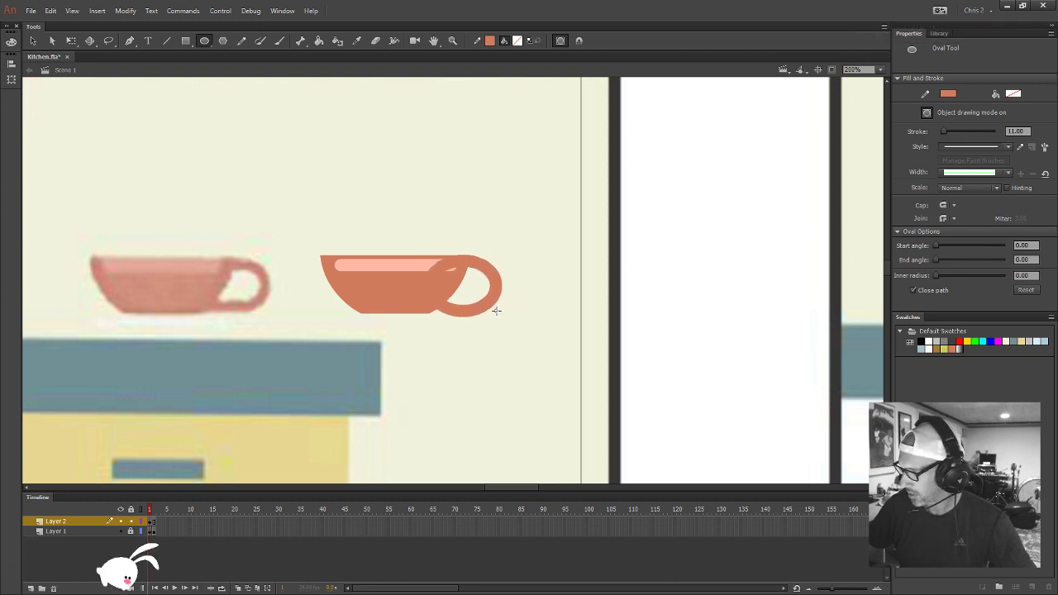
Move the oval clear of the cup body to the right and set its stroke width to 9
key(v)
click(487, 313)
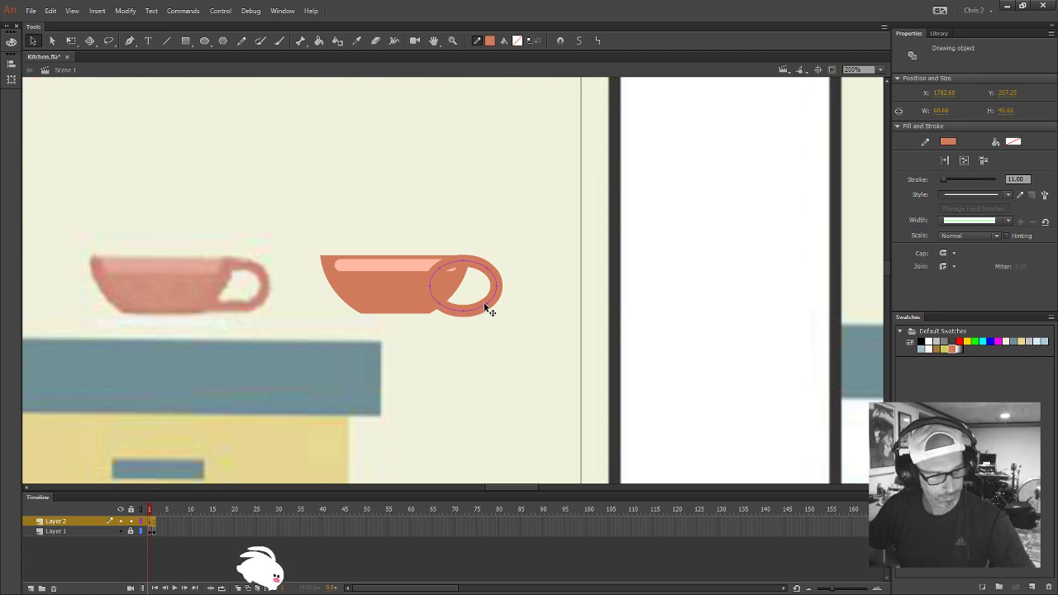
drag(486, 309, 543, 306)
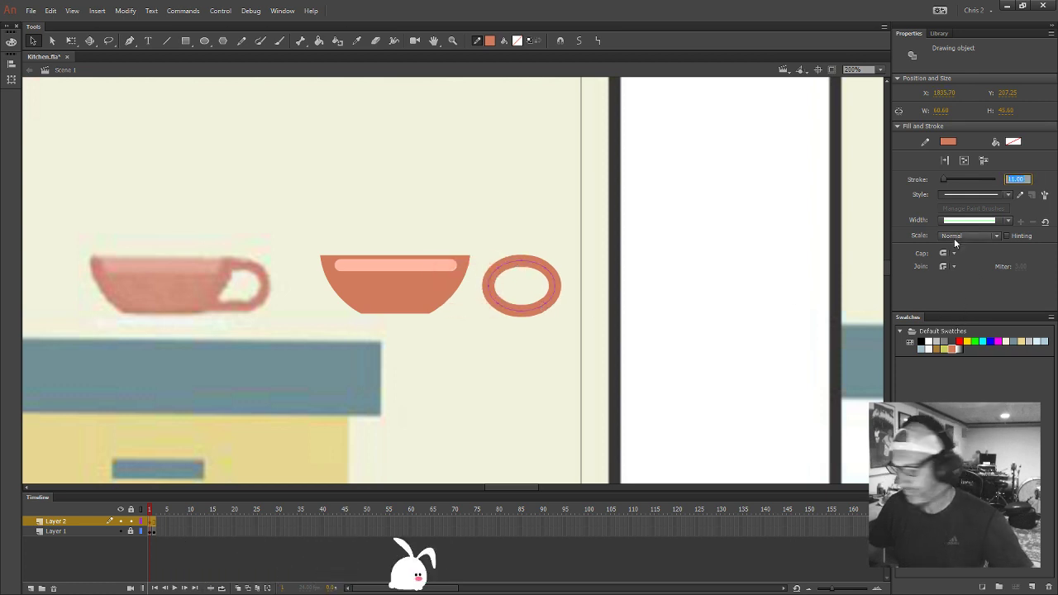
click(519, 363)
click(514, 314)
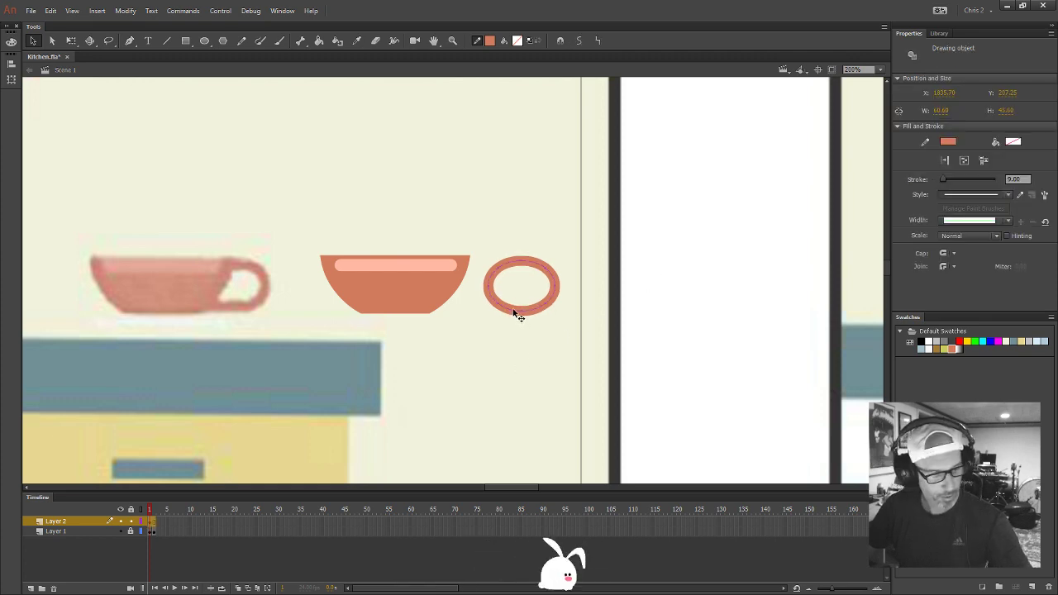
Delete the oval's upper-left segment and straighten its lower-left curve into a horizontal line to form an open handle
double_click(519, 313)
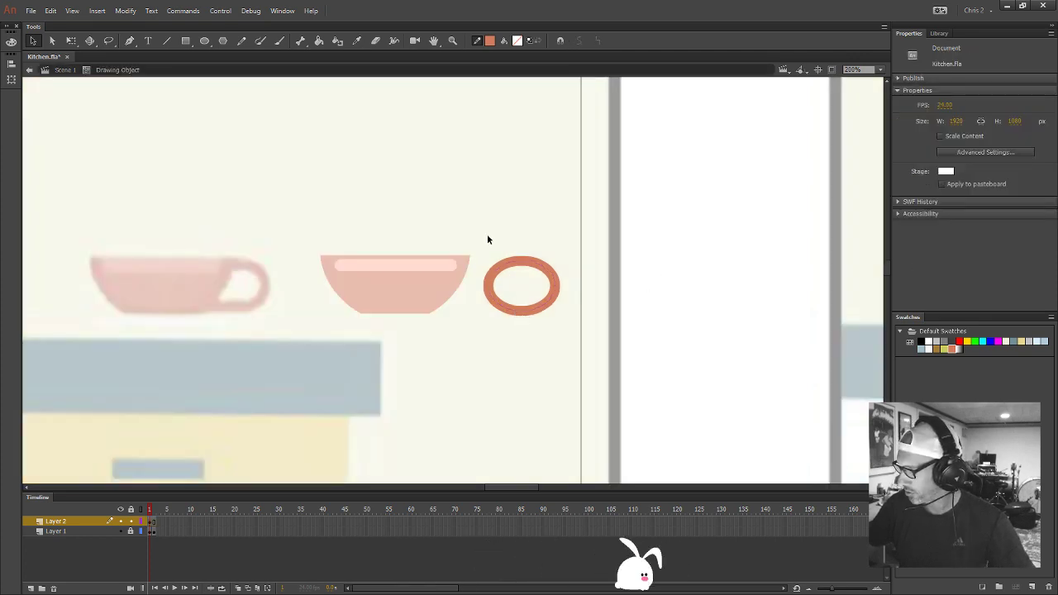
mouse_move(488, 230)
mouse_down()
mouse_move(519, 287)
mouse_move(489, 298)
mouse_move(513, 328)
mouse_move(486, 311)
mouse_up()
key(Delete)
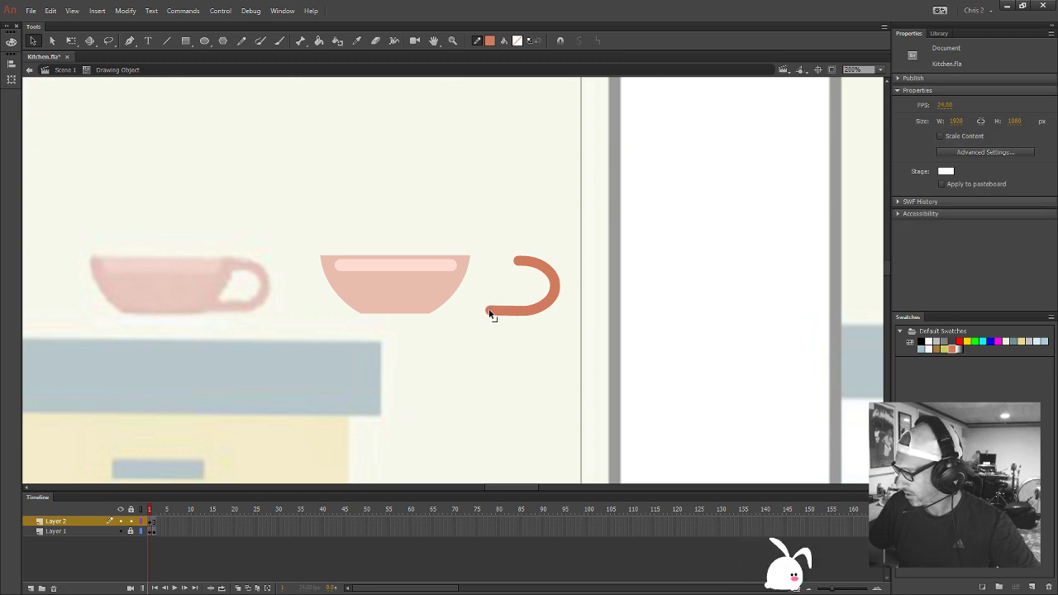
double_click(517, 324)
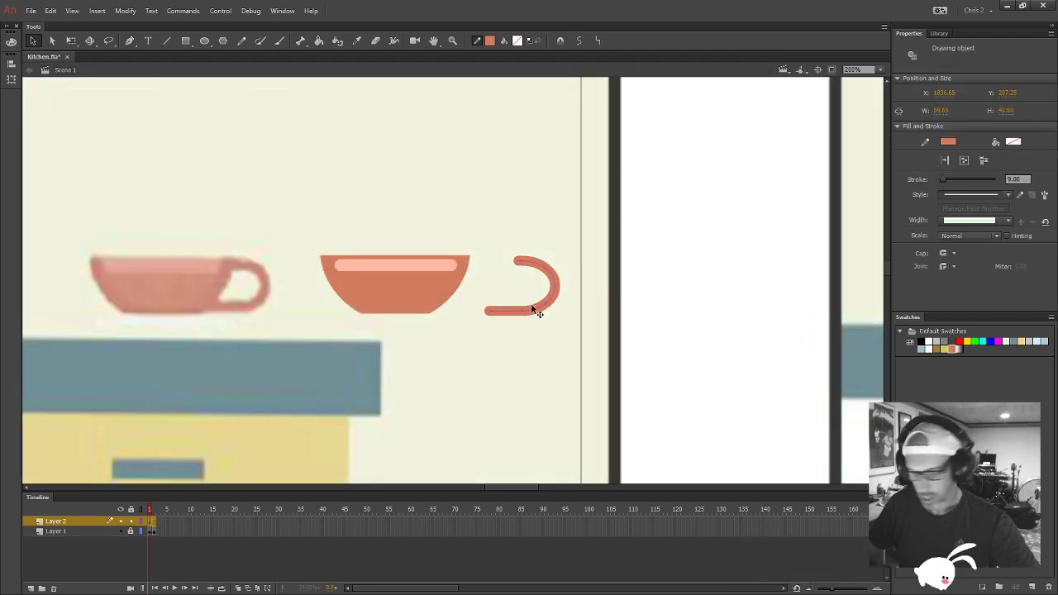
Nudge the handle left by 50 px and align it vertically so it joins the cup body's right side
key(Left)
key(Left)
key(Left)
key(Left)
key(Left)
key(Left)
key(Left)
key(Left)
key(Left)
key(Left)
key(Left)
key(Left)
key(Left)
key(Left)
key(Left)
key(Left)
key(Left)
key(Left)
key(Left)
key(Left)
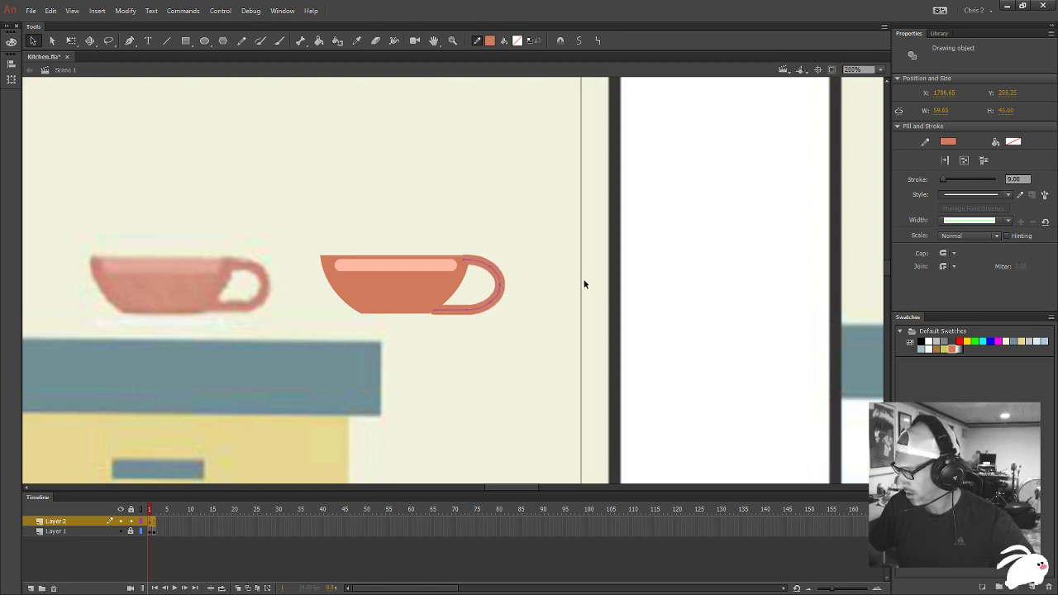
key(Up)
key(Up)
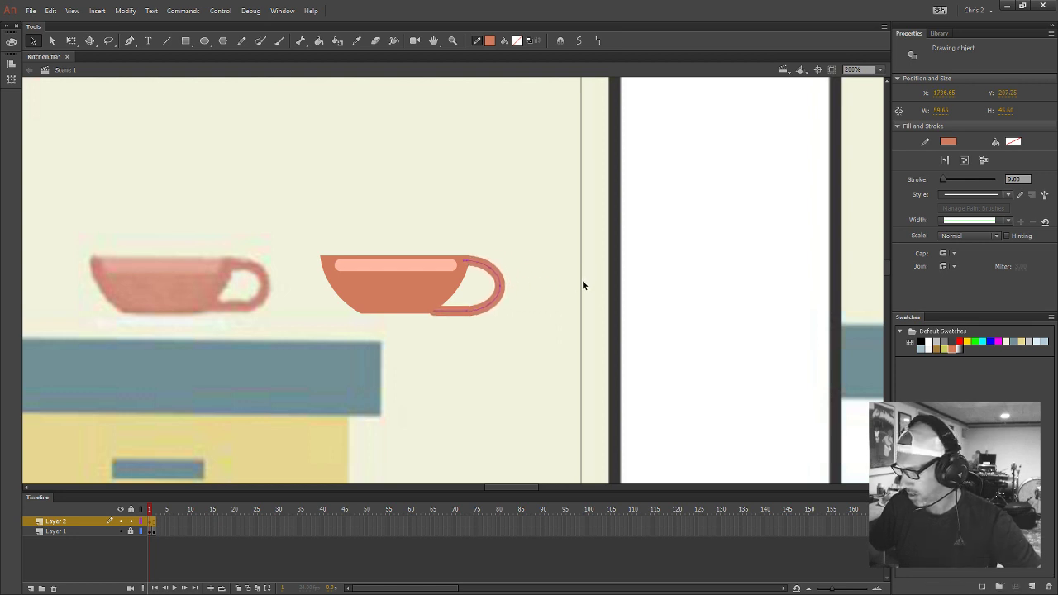
Shrink the handle from its bottom edge to a height of about 41 px, keeping its width
key(q)
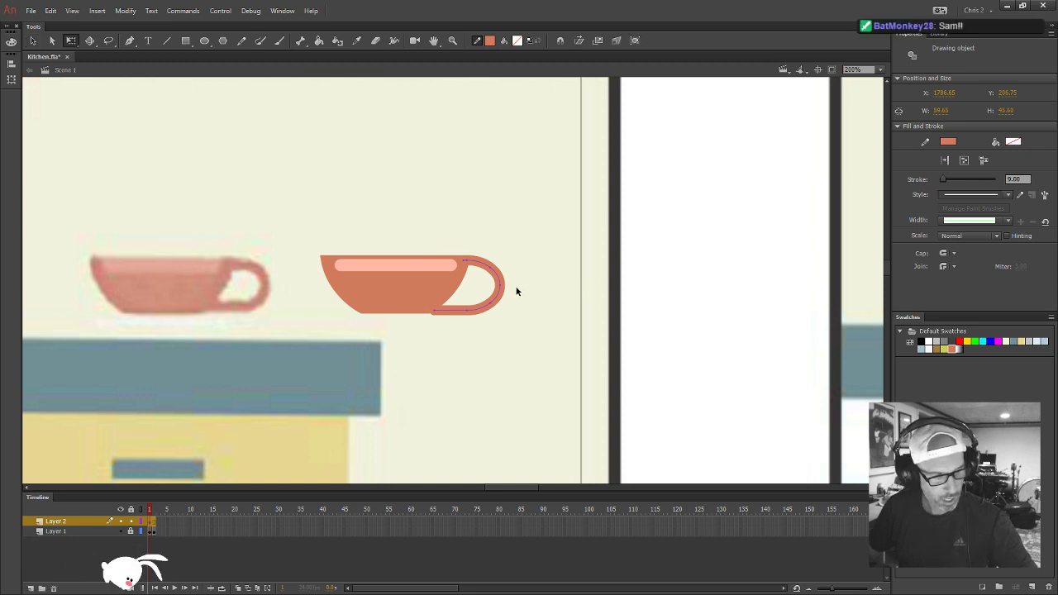
drag(466, 315, 467, 309)
click(469, 329)
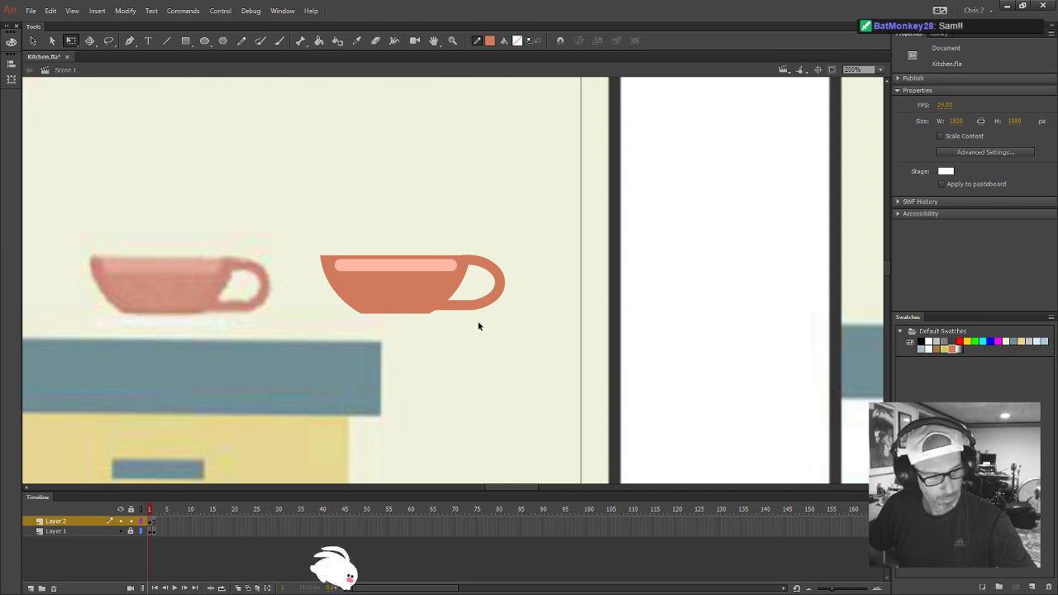
key(v)
click(478, 305)
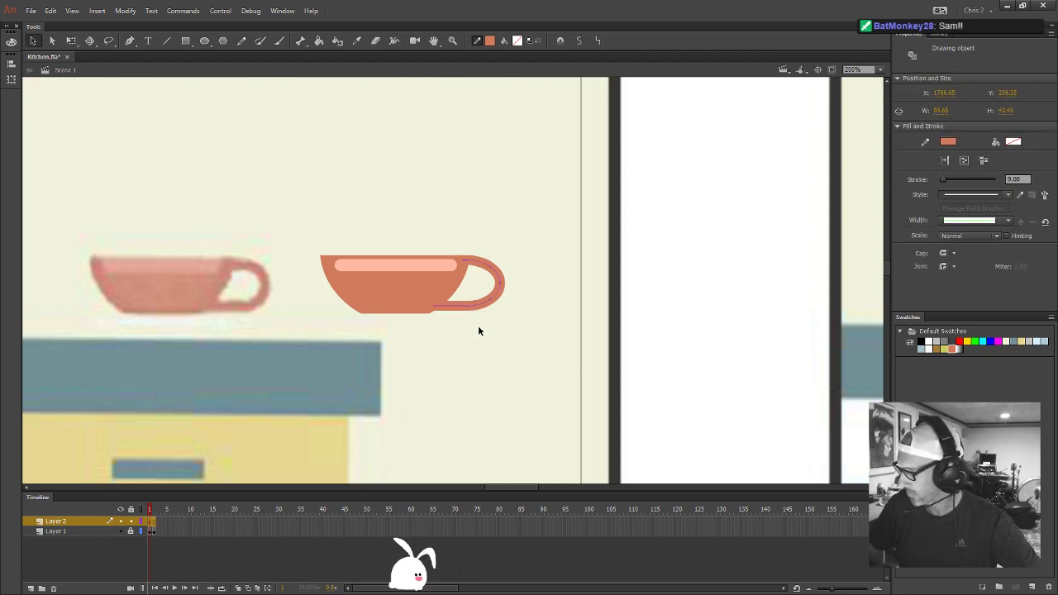
Select the cup body and float the expanded color controls beside the cup
click(423, 295)
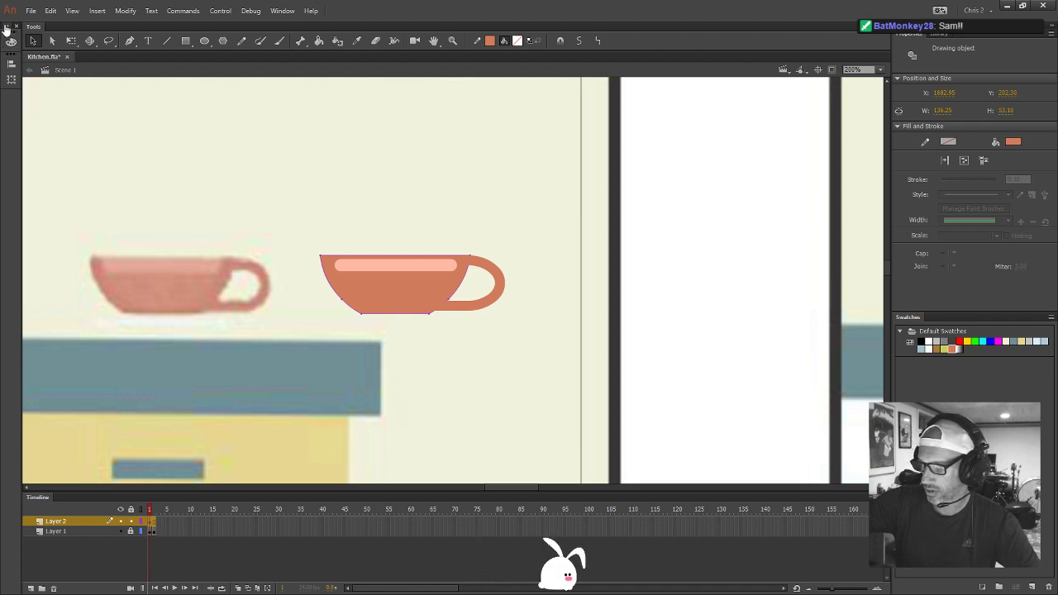
drag(11, 41, 432, 164)
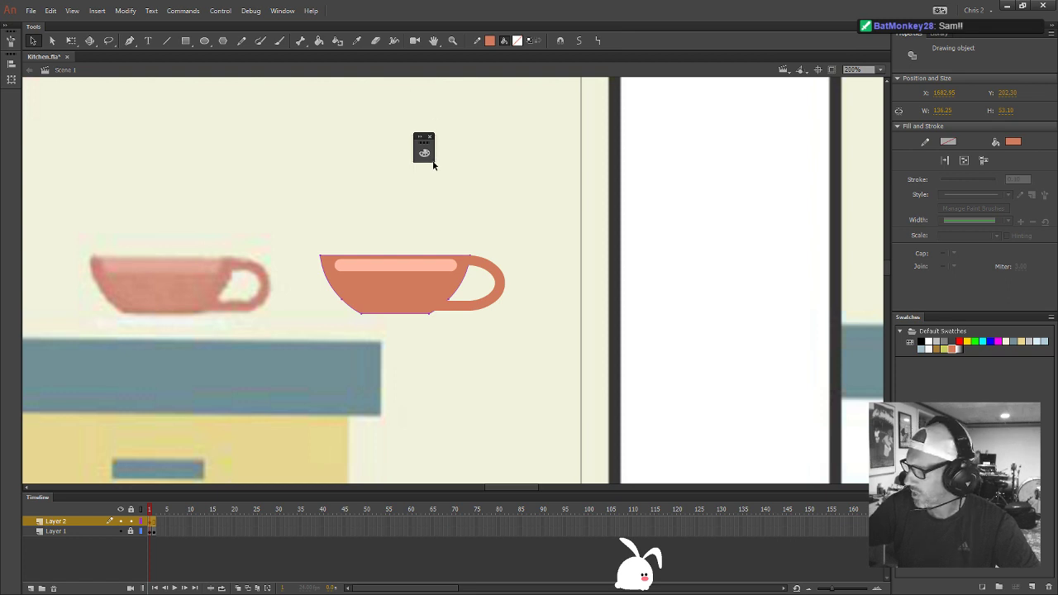
drag(432, 164, 536, 163)
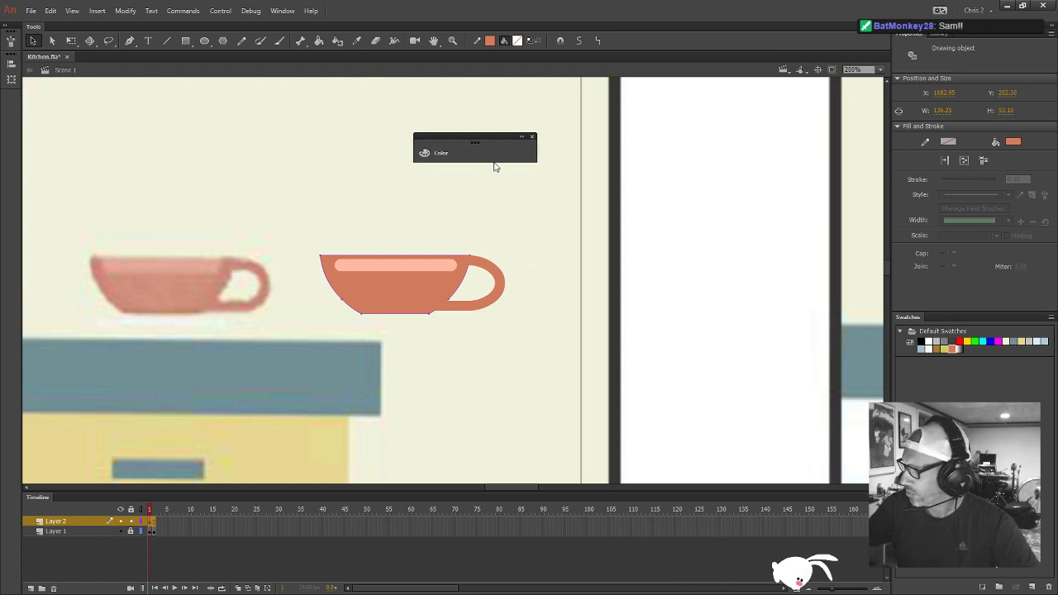
click(460, 161)
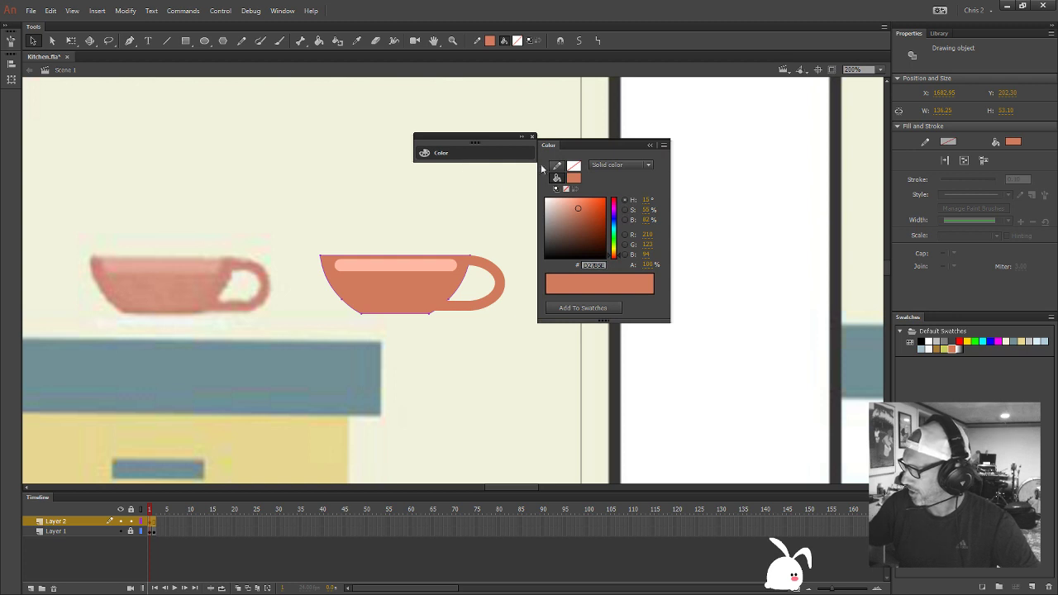
mouse_move(616, 144)
mouse_down()
mouse_move(628, 240)
mouse_move(612, 272)
mouse_move(593, 146)
mouse_move(603, 149)
mouse_up()
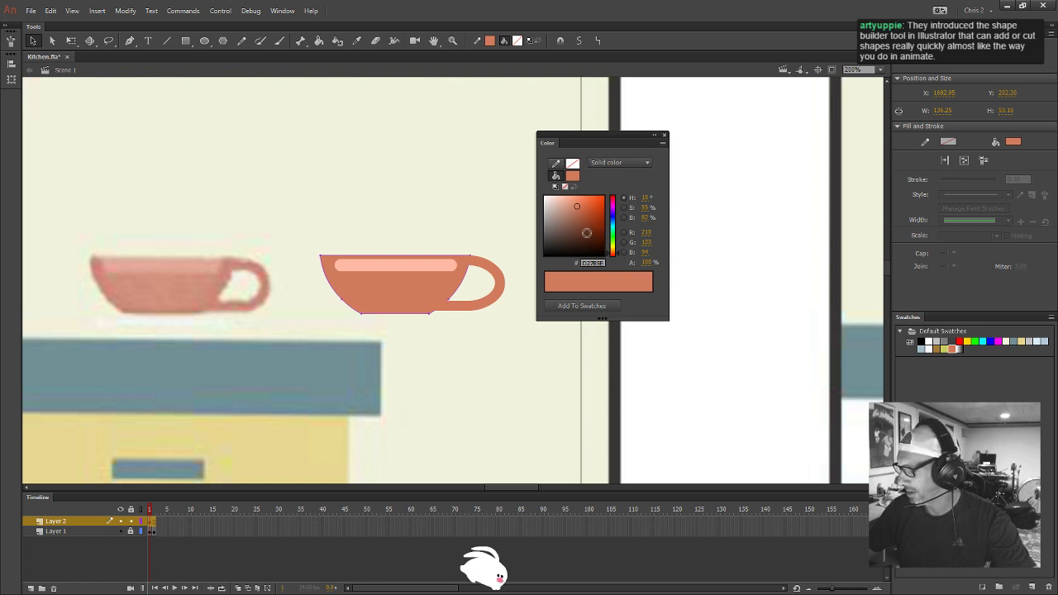
Shift the cup body's fill hue to 6° and add the resulting red to the swatches
click(516, 238)
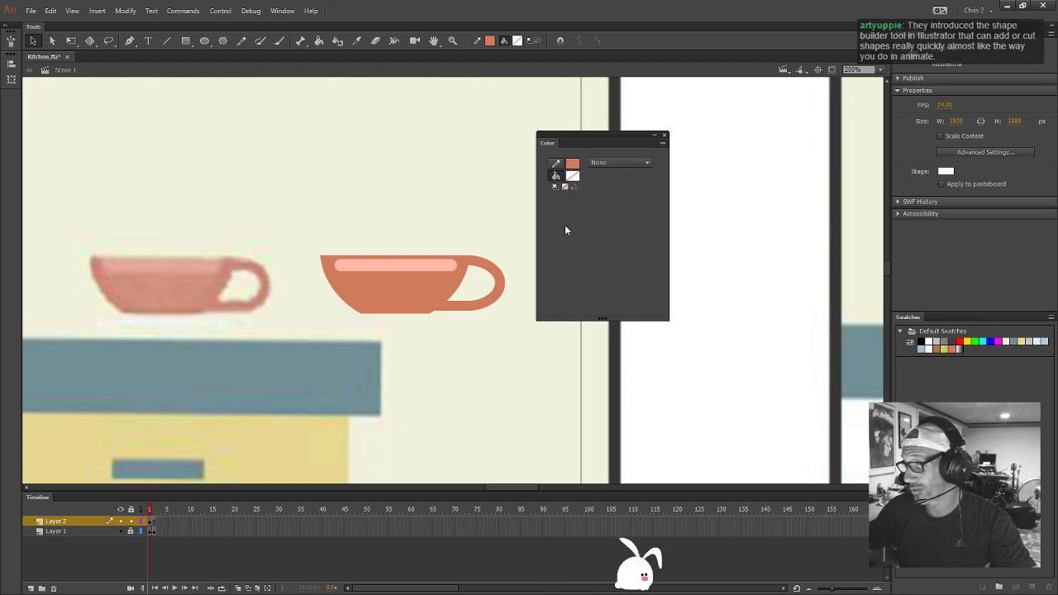
click(426, 302)
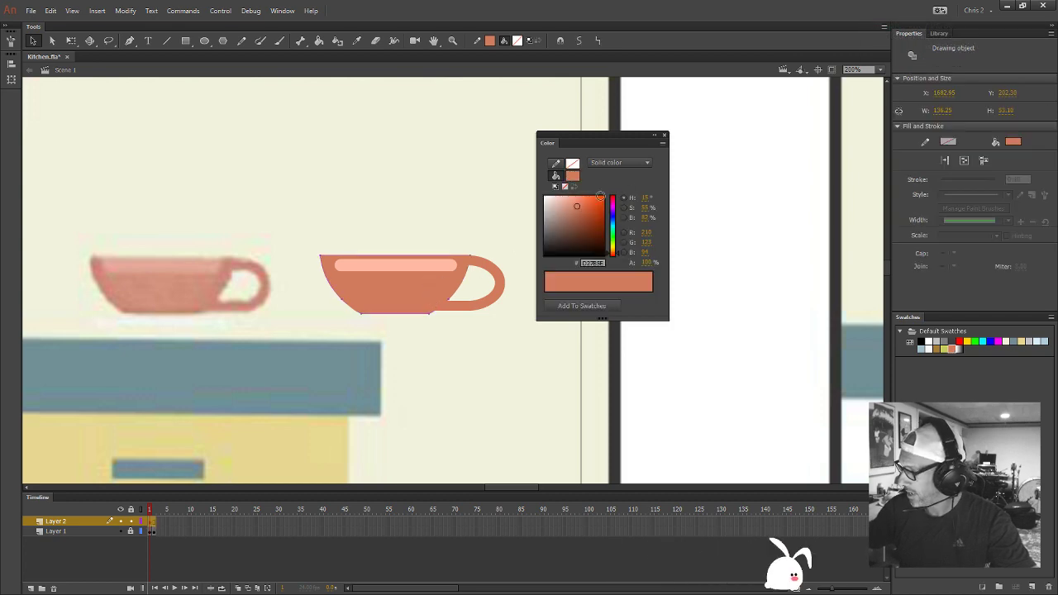
click(619, 259)
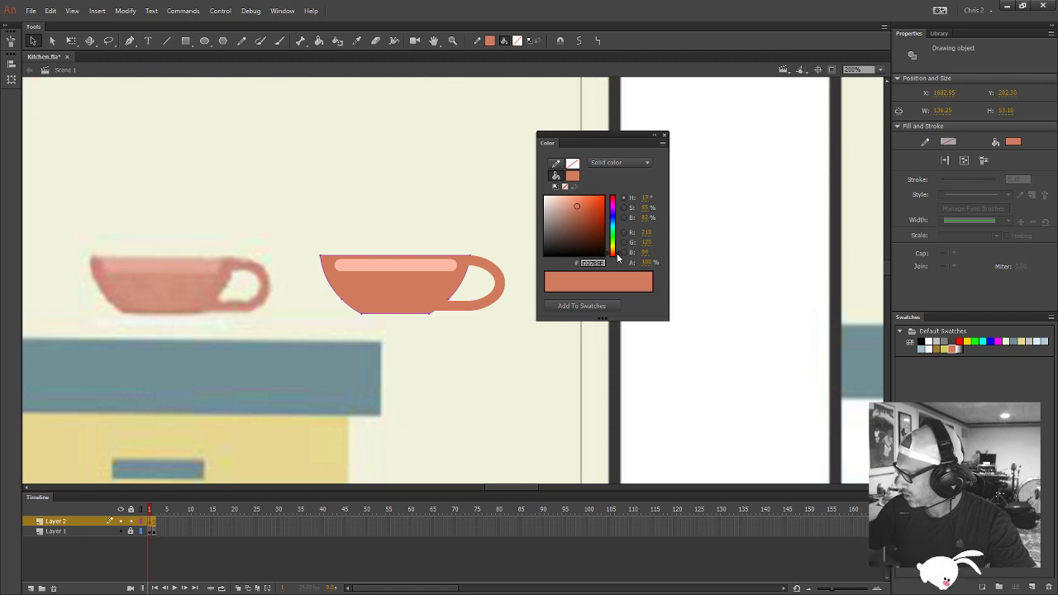
drag(618, 258, 617, 261)
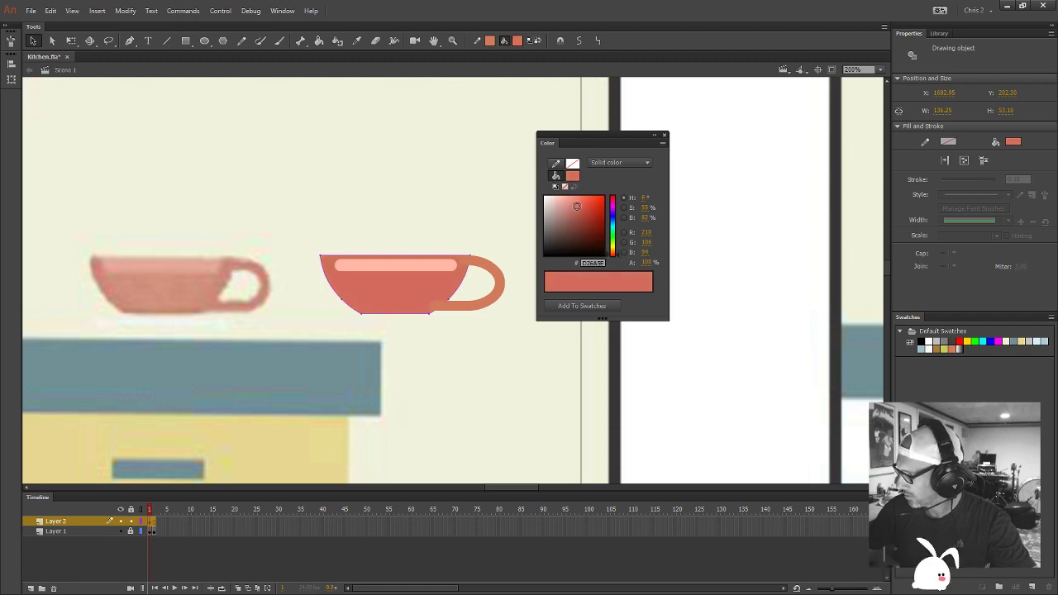
click(662, 143)
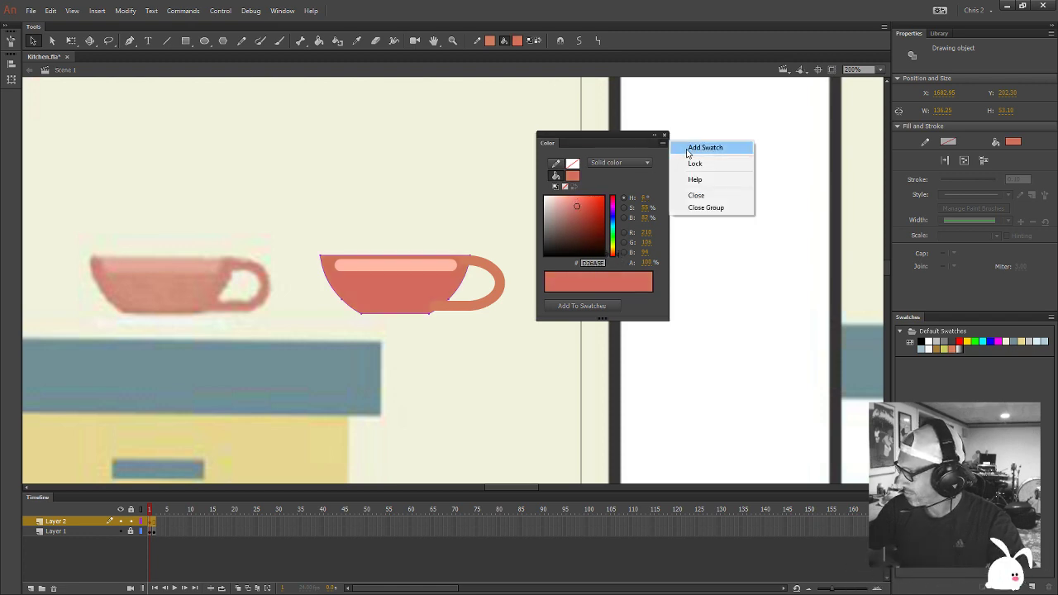
click(520, 229)
Recolor the handle's stroke with the new red swatch to match the cup body
click(495, 270)
click(495, 270)
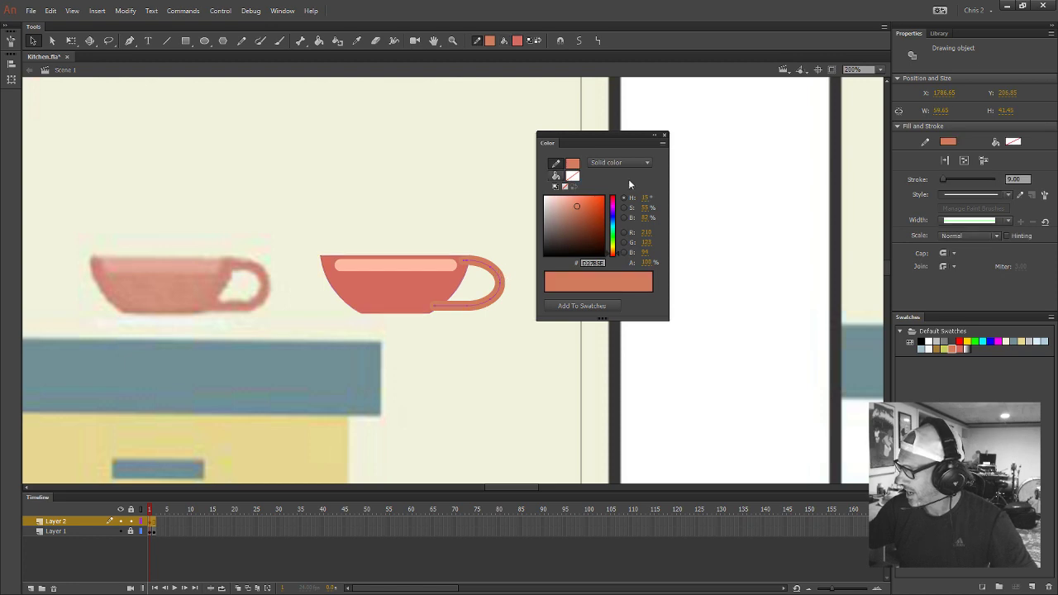
click(569, 168)
click(678, 194)
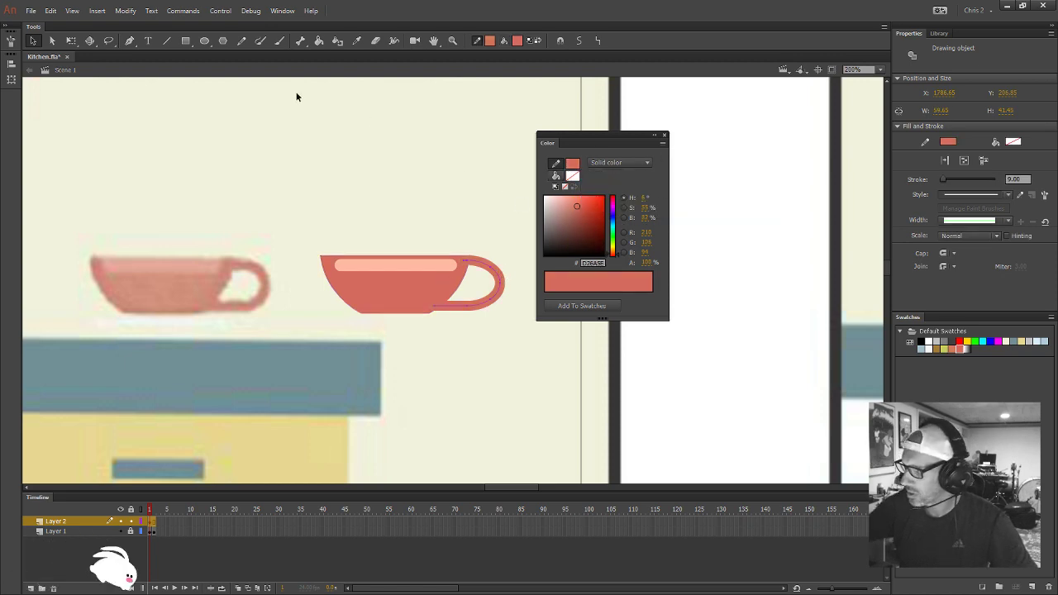
Convert the handle's line to a fill
click(126, 11)
mouse_move(152, 105)
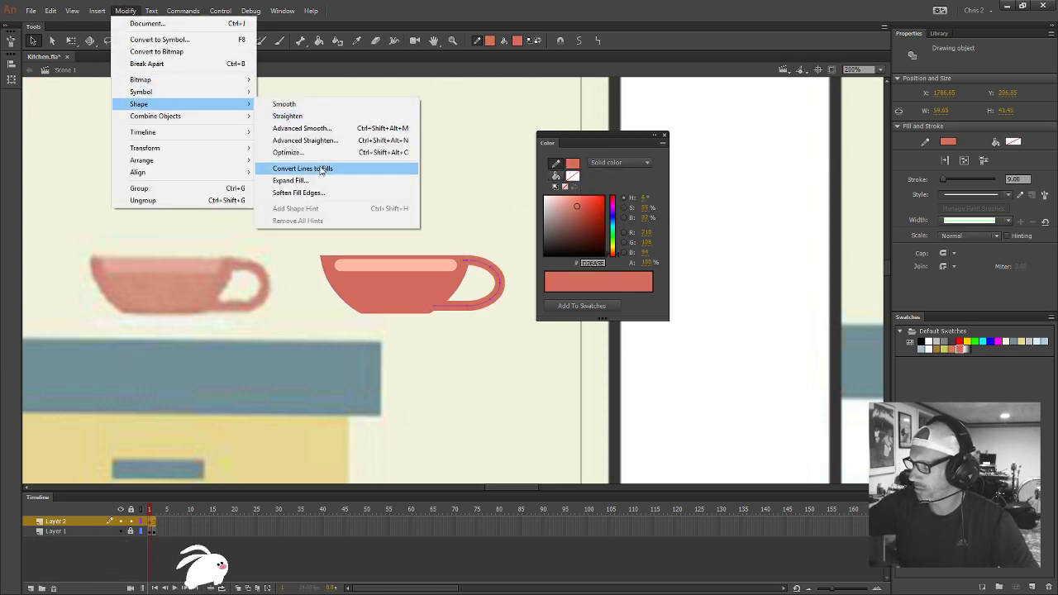
click(302, 167)
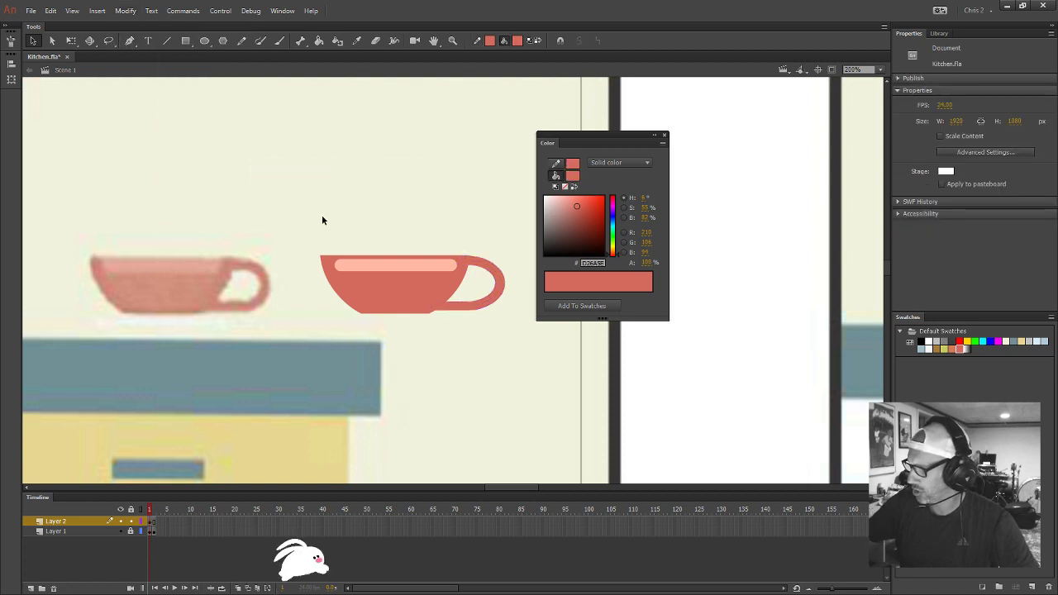
Select all parts of the redrawn cup and convert them to a graphic symbol named Cup
drag(291, 203, 512, 342)
key(F8)
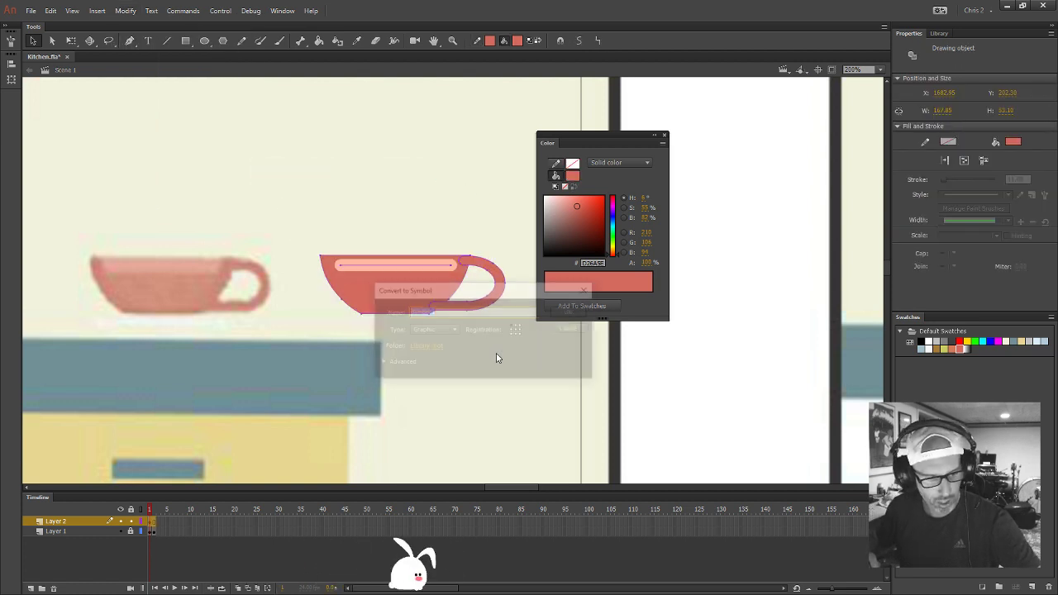
text(Cup)
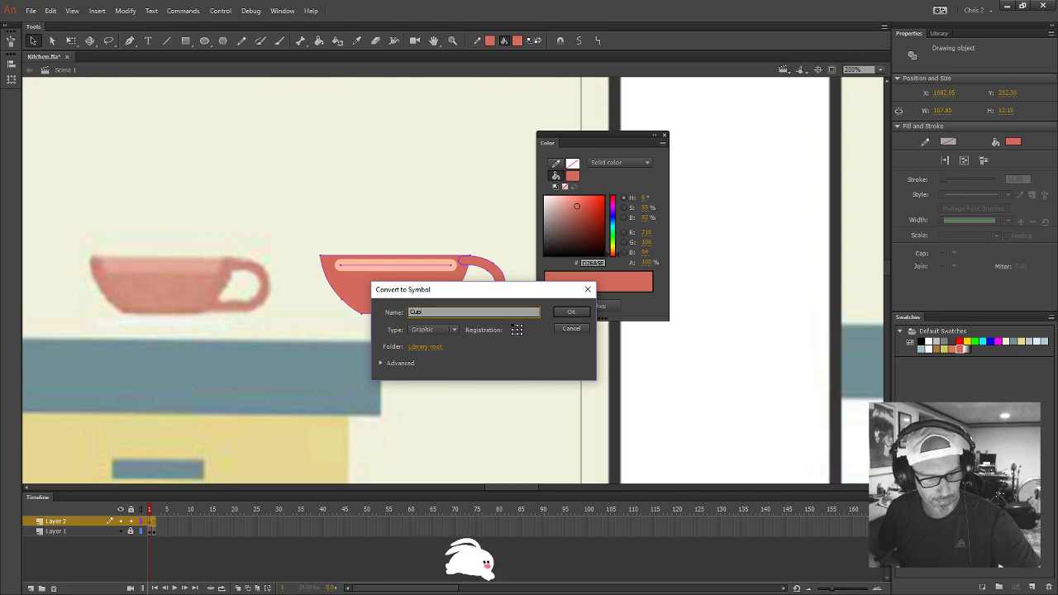
key(Return)
Return the floating color controls to the collapsed dock to clear the stage
key(ctrl+minus)
key(ctrl+minus)
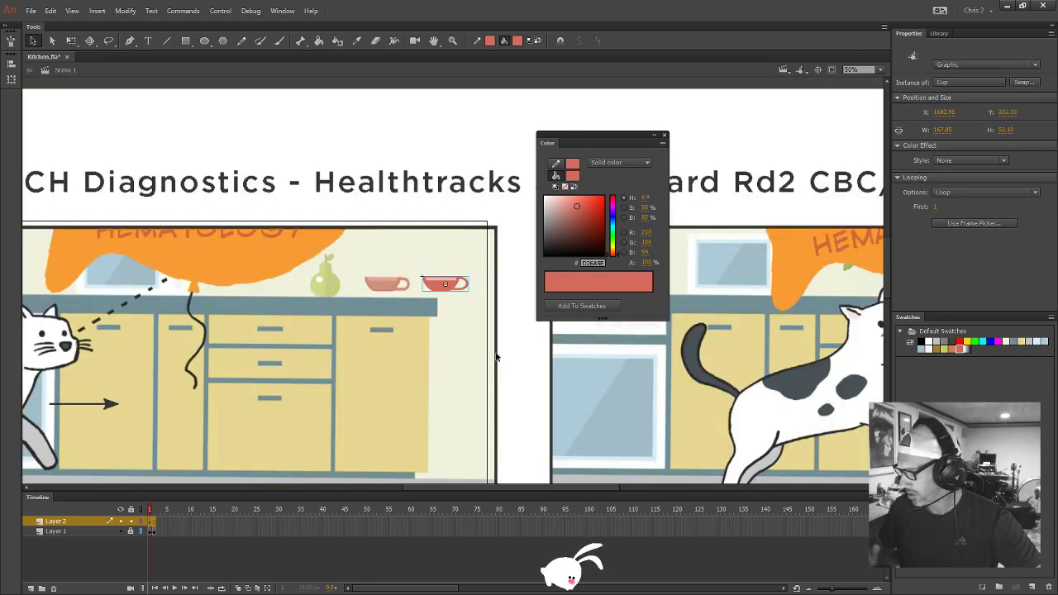
drag(664, 138, 14, 99)
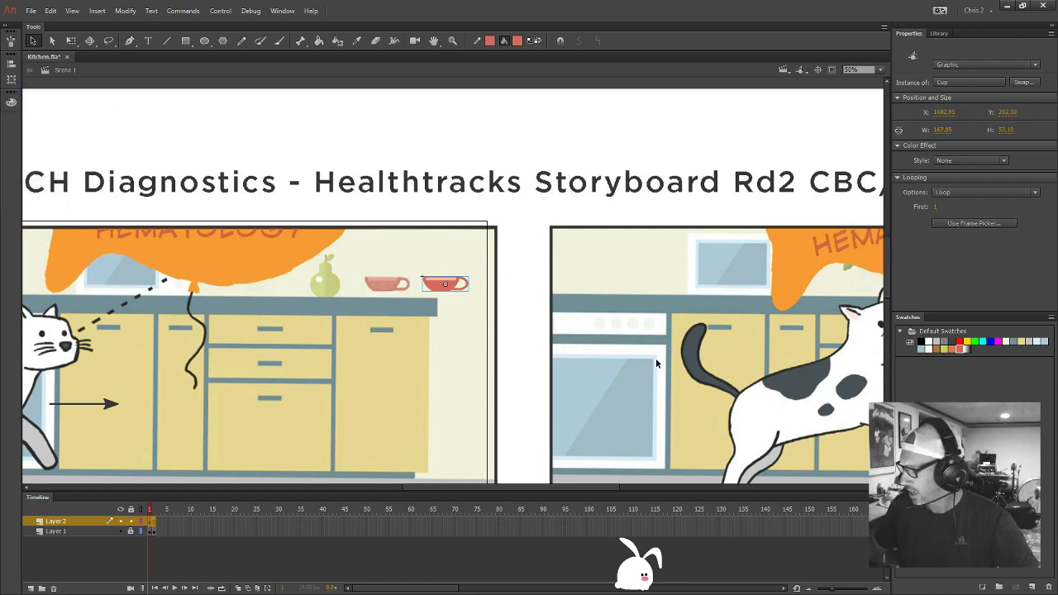
Move the Cup instance from the storyboard in frame 1 to the clean kitchen artwork in frame 2
click(630, 435)
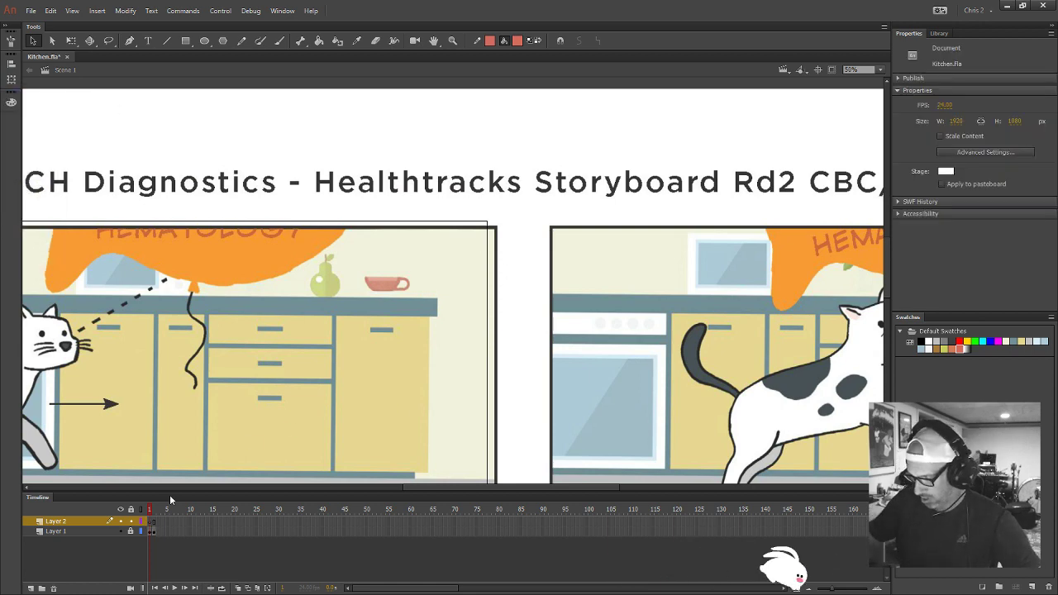
click(154, 510)
drag(328, 420, 459, 394)
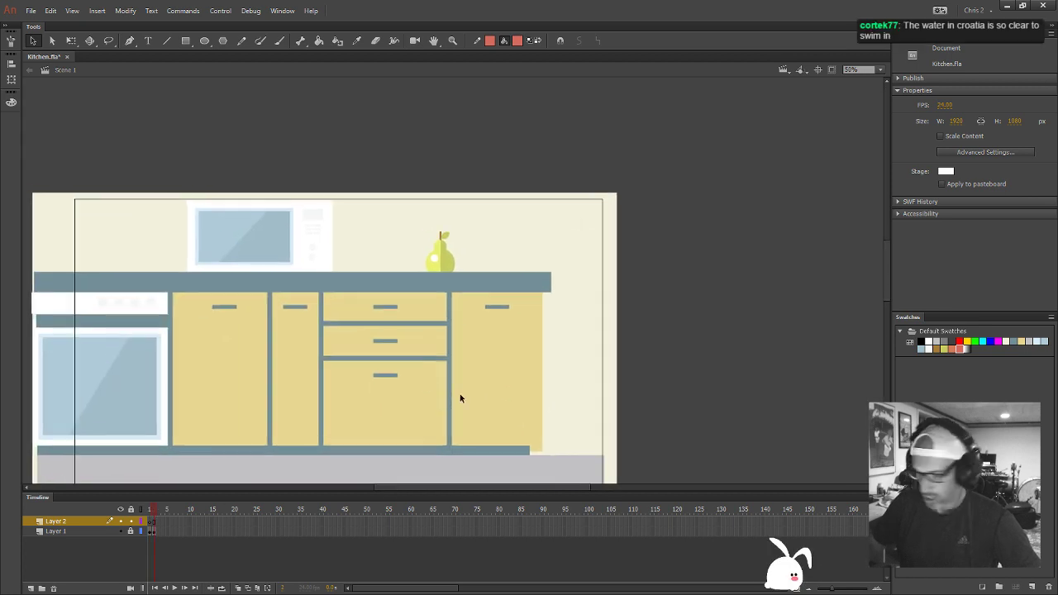
key(ctrl+v)
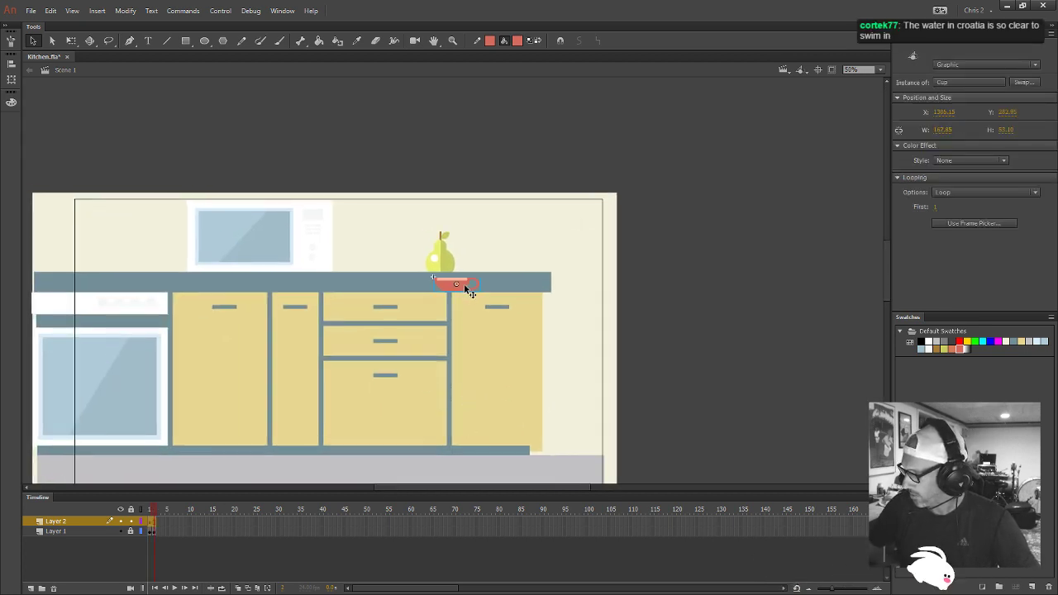
Position the cup beside the pear so its base rests on the countertop's upper edge, at about X 1443, Y 219
drag(464, 284, 517, 273)
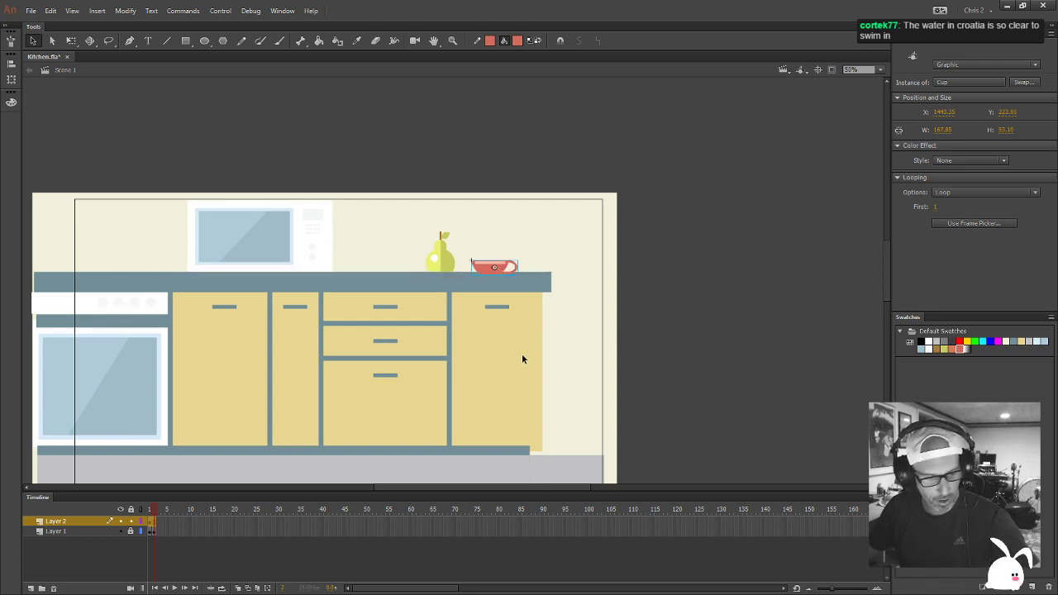
key(Up)
key(Up)
key(Up)
key(Up)
key(Up)
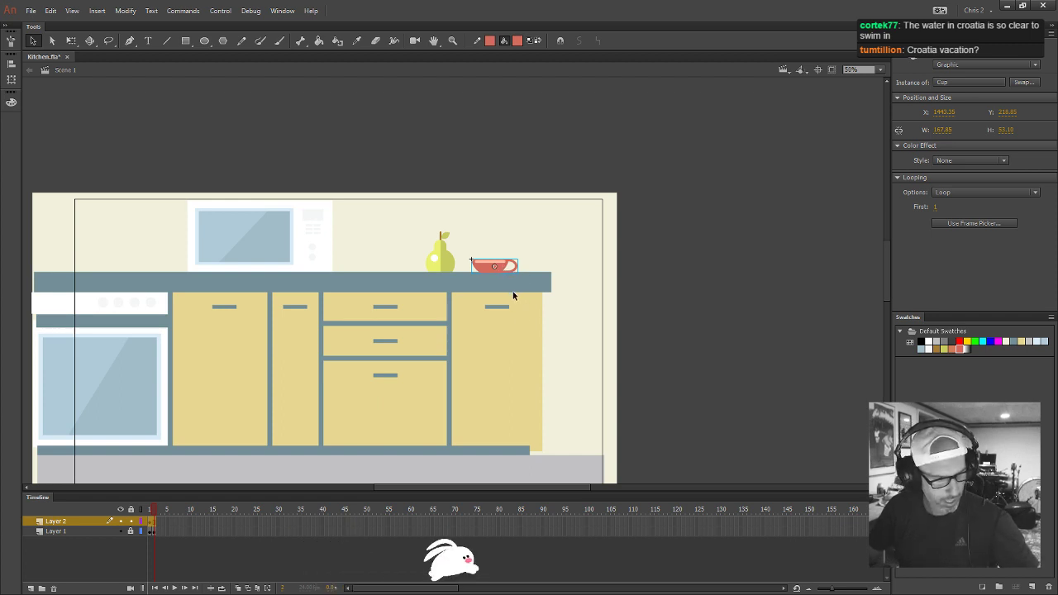
Transfer the cup in place from Layer 2 to frame 2 of Layer 1 and save the file
key(Delete)
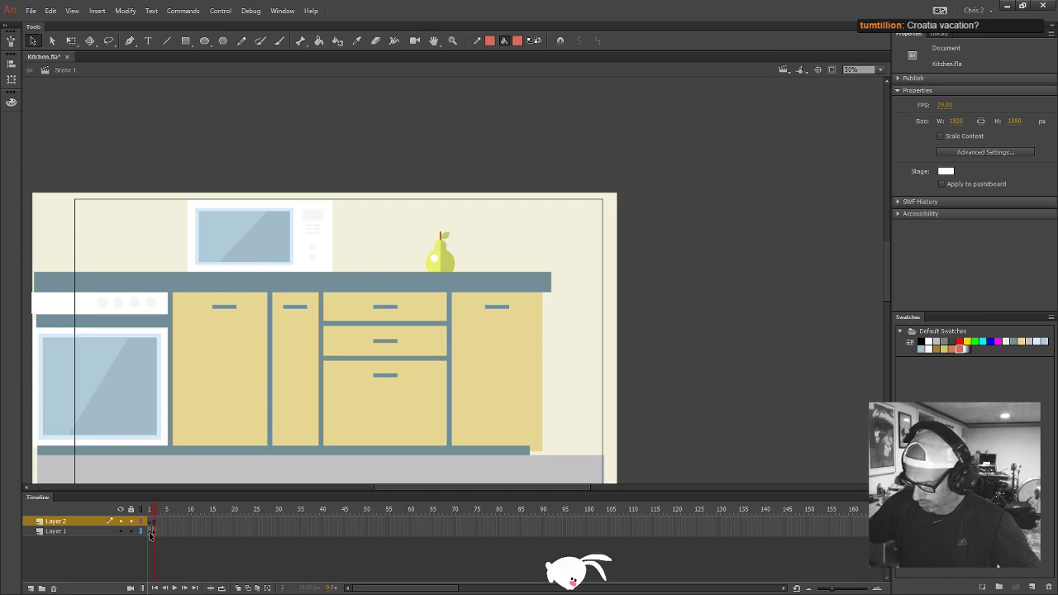
click(153, 531)
key(ctrl+z)
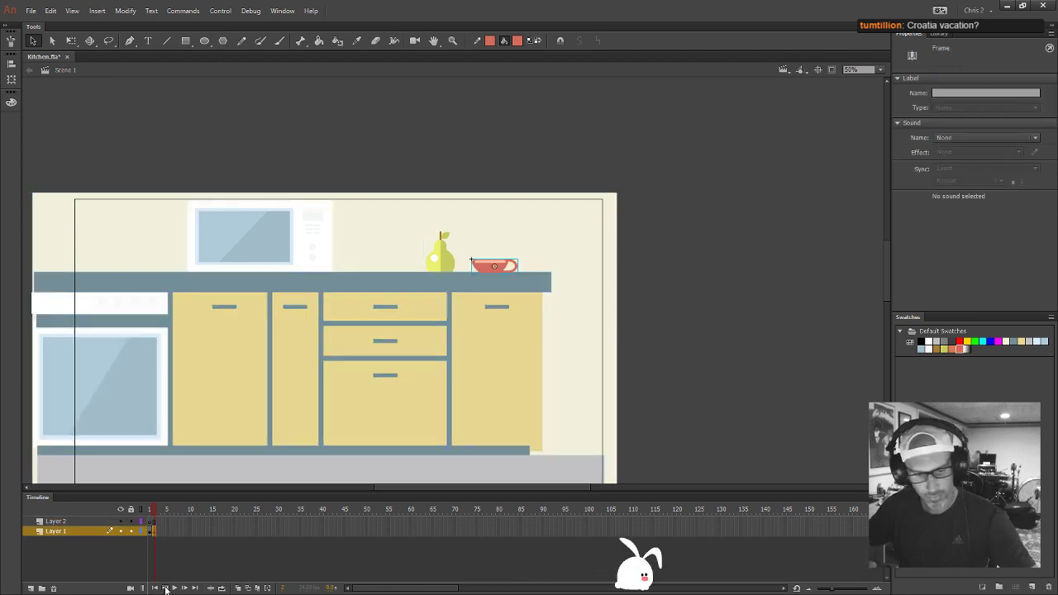
key(ctrl+z)
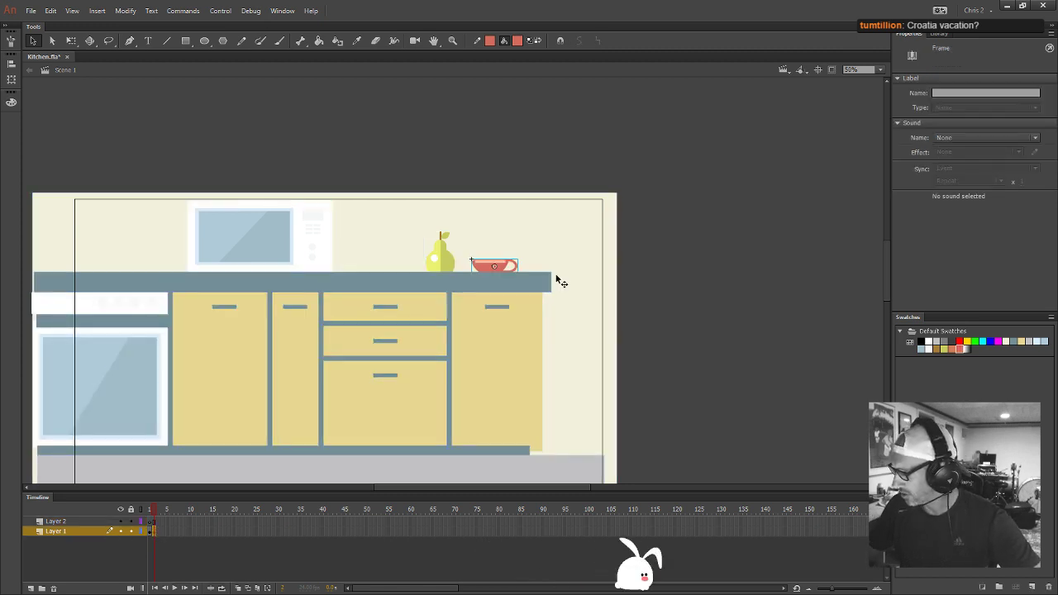
click(632, 246)
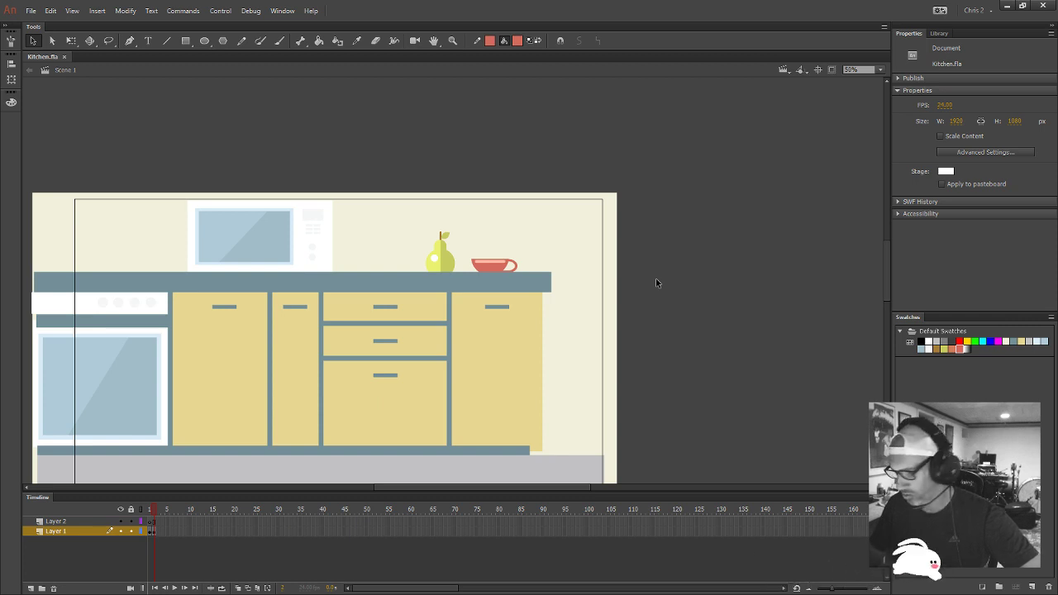
drag(451, 357, 665, 262)
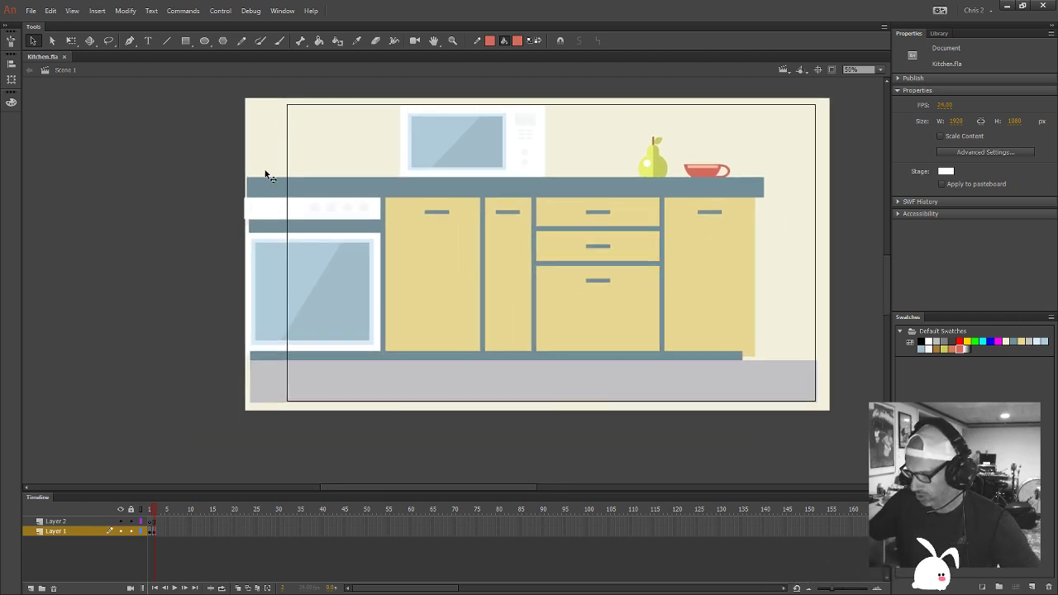
key(ctrl+minus)
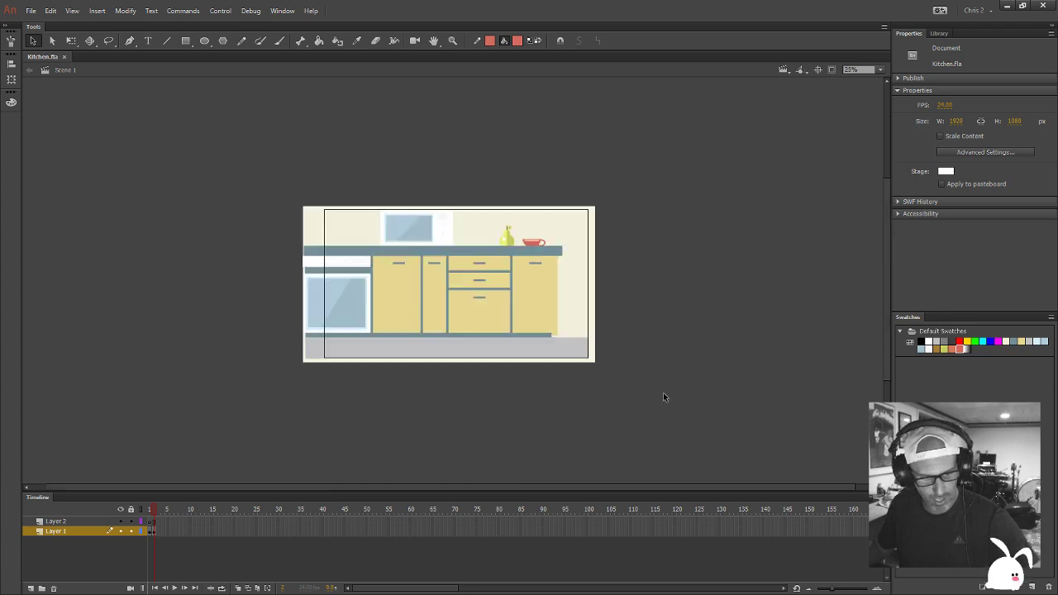
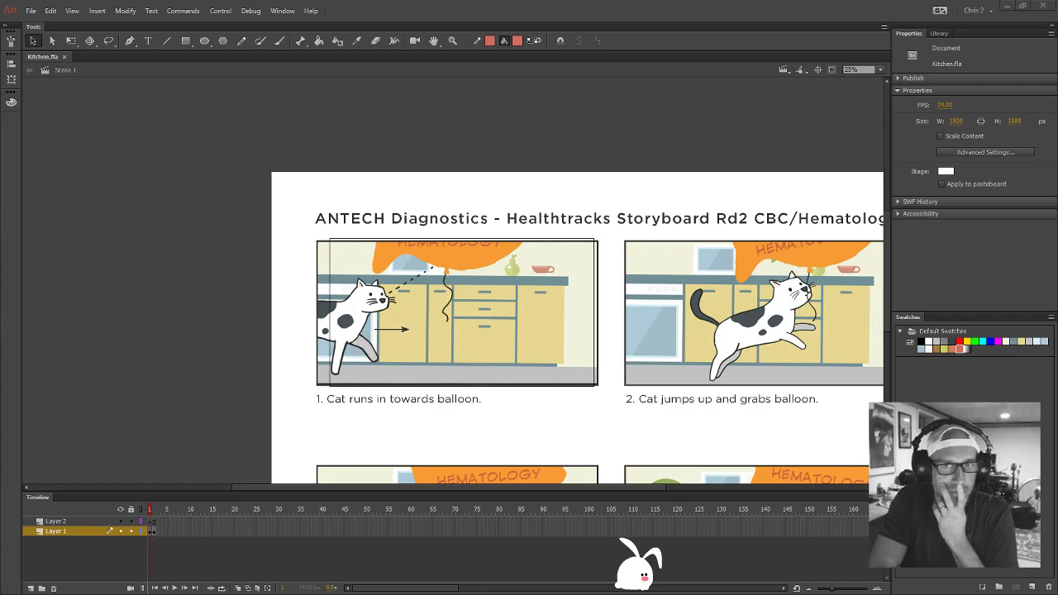
Switch to the Chrome window and browse the first page of the Croatia album on Flickr
drag(1057, 108, 108, 18)
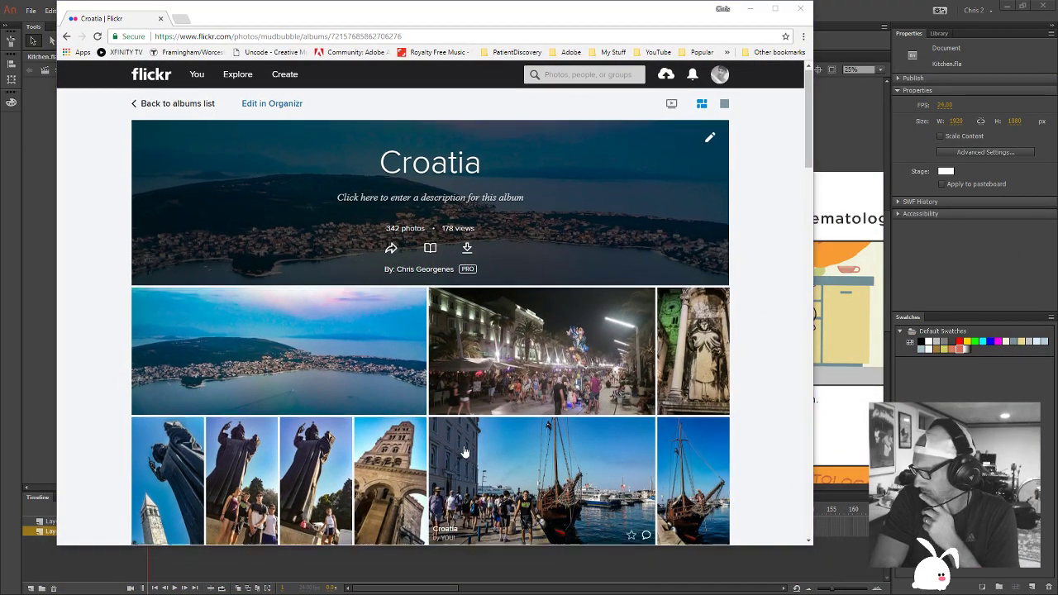
scroll(478, 410, down, 5)
scroll(478, 411, down, 7)
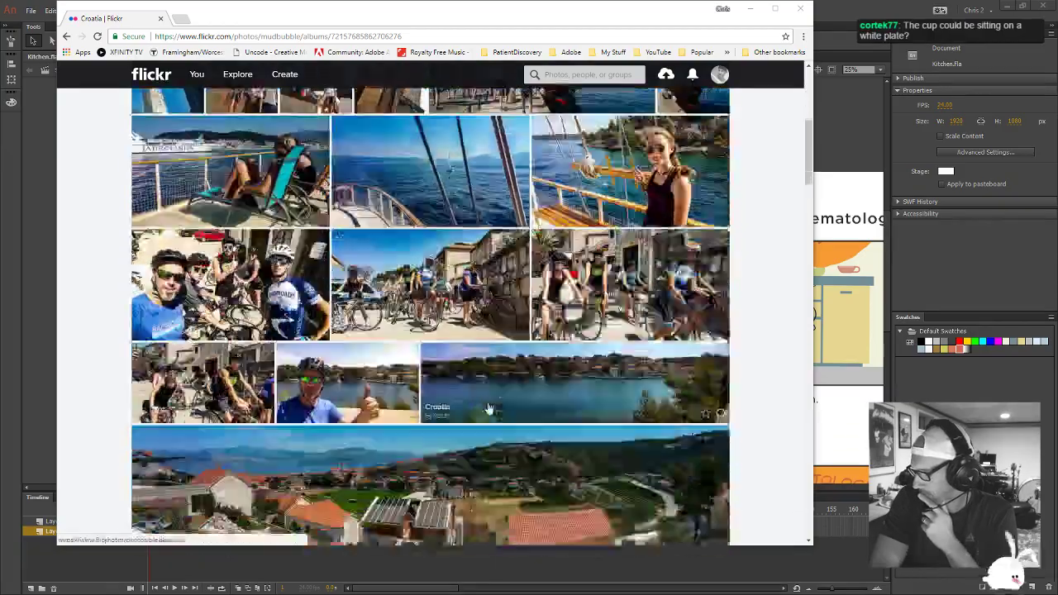
scroll(486, 369, down, 10)
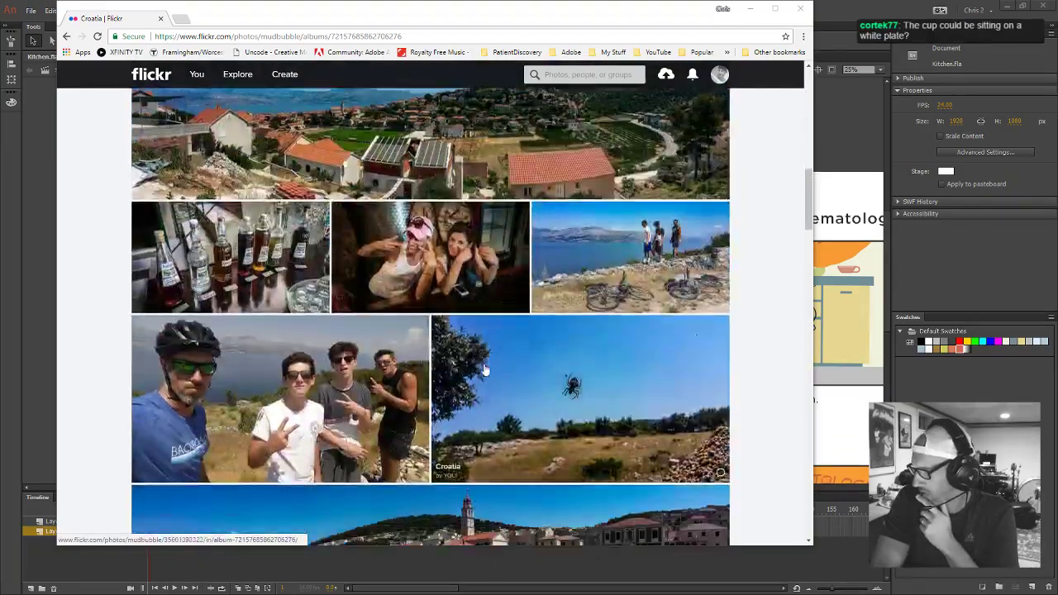
scroll(480, 368, down, 7)
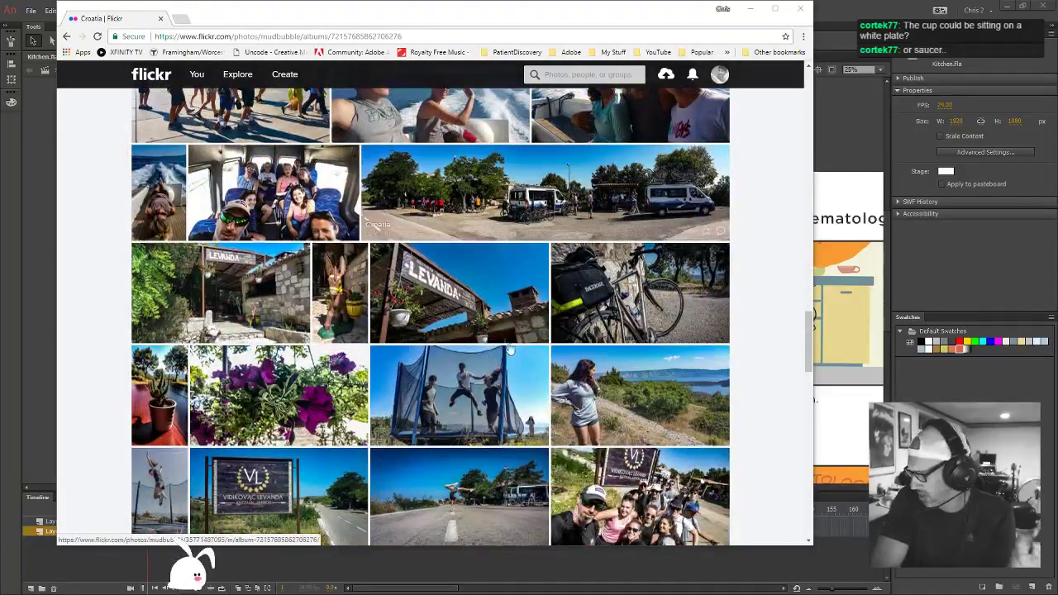
scroll(505, 330, down, 11)
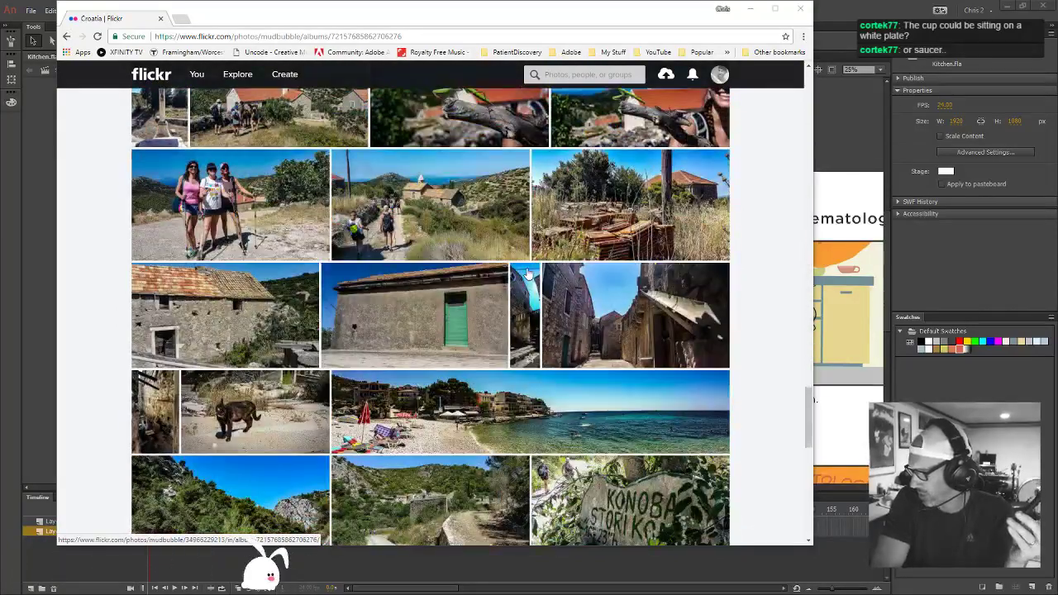
View the praying mantis photo at a larger size and return to the album
scroll(513, 281, up, 5)
click(482, 295)
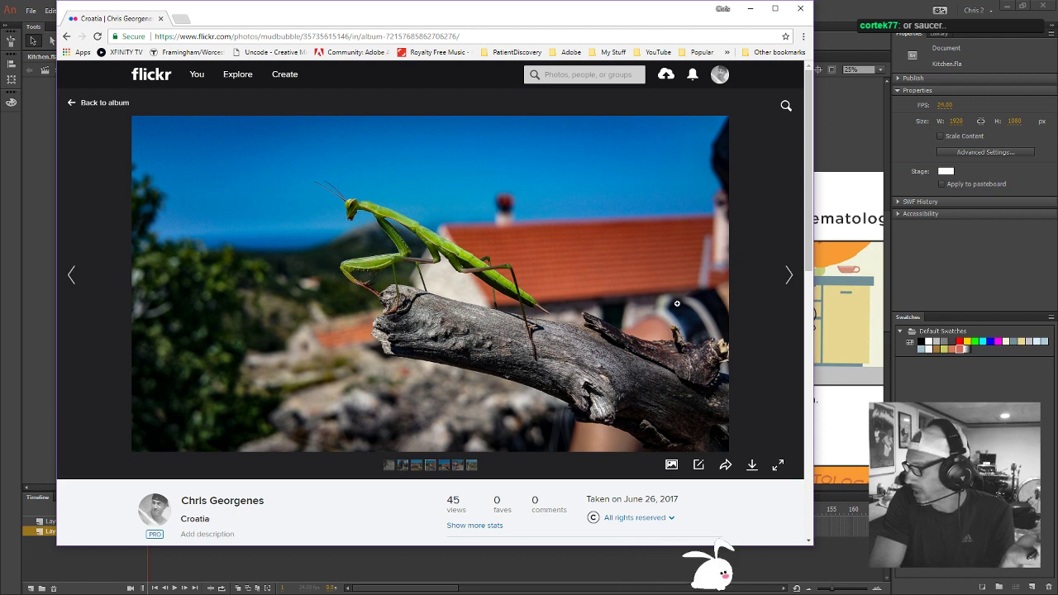
click(95, 105)
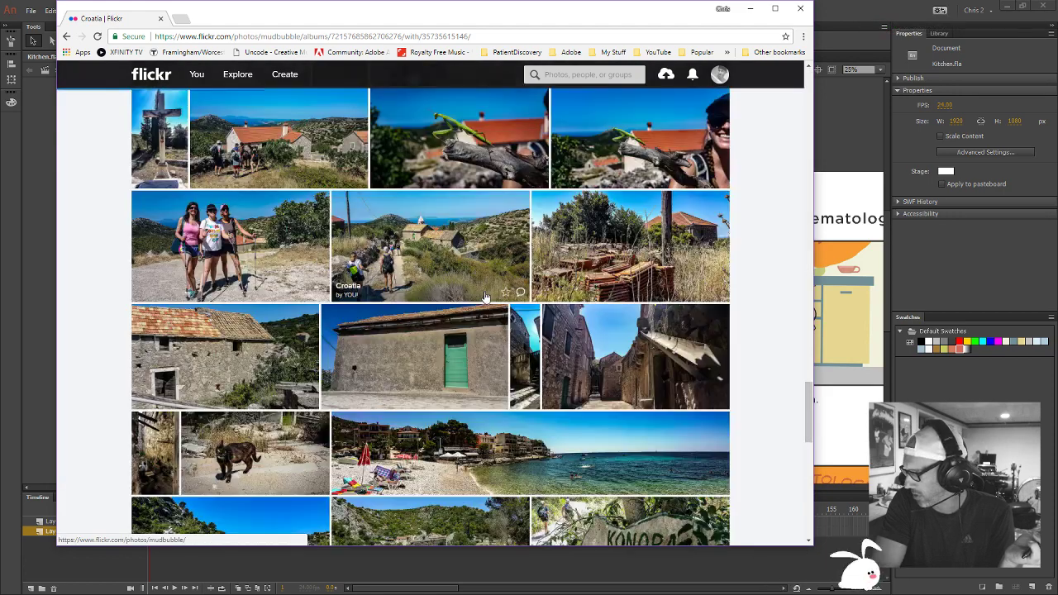
Look through the remaining photos at the end of the album's first page
scroll(486, 298, down, 2)
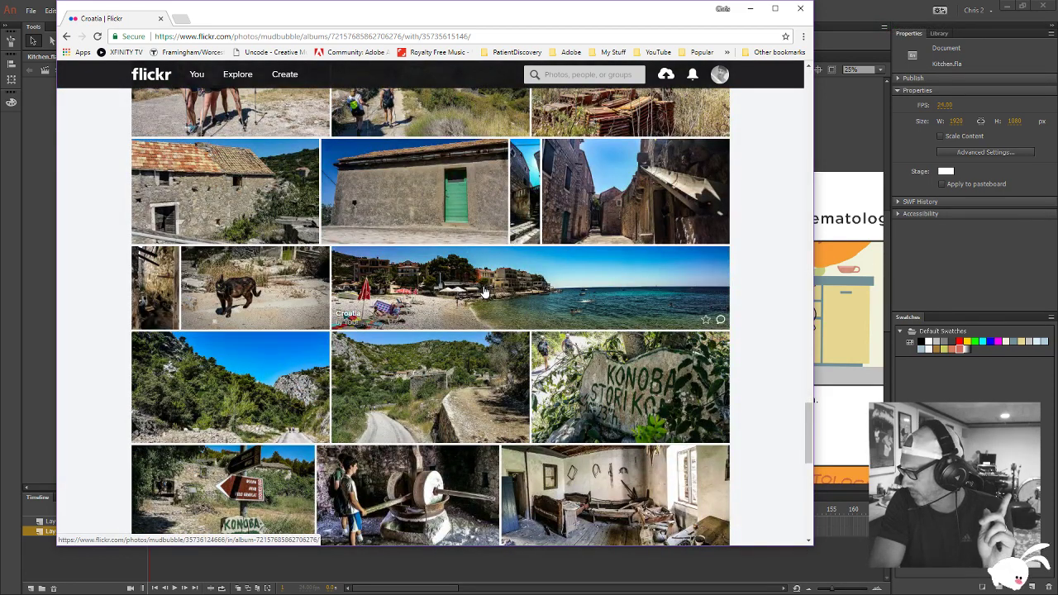
scroll(485, 292, down, 3)
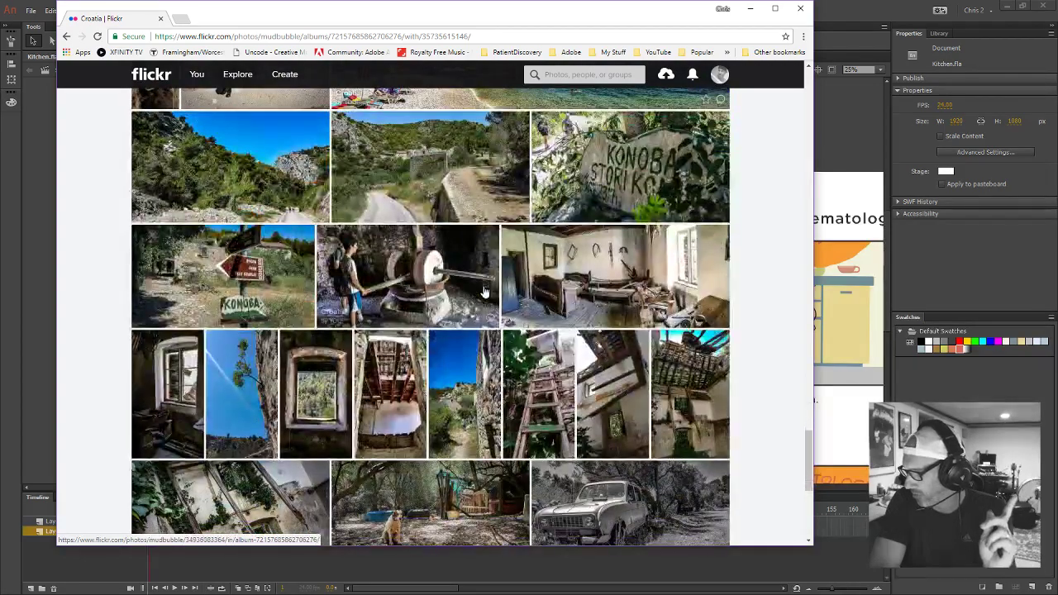
scroll(486, 293, down, 5)
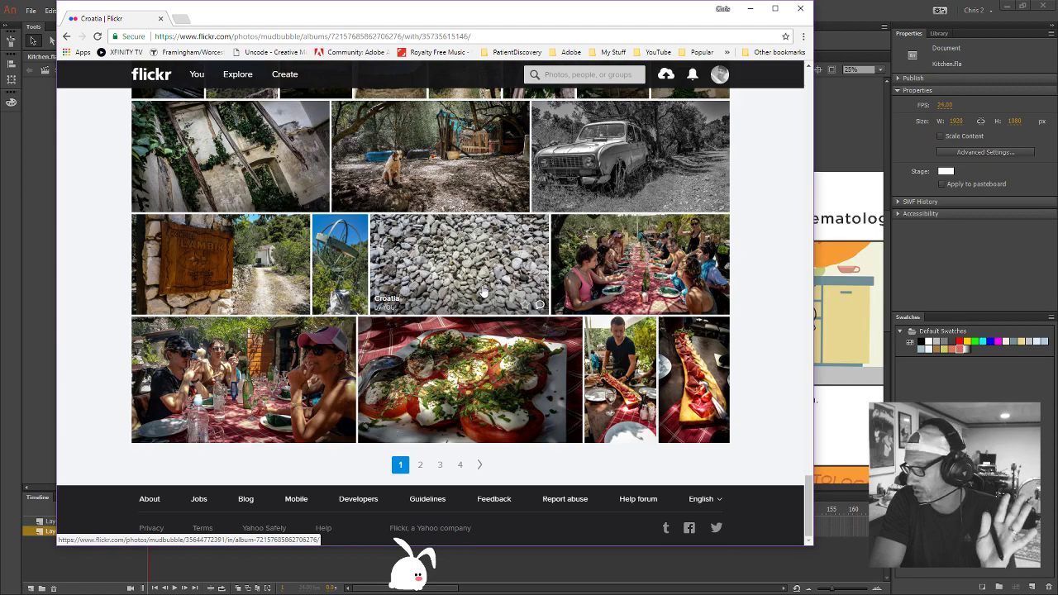
Open the second page of the Croatia album and look through all of its photos
click(477, 466)
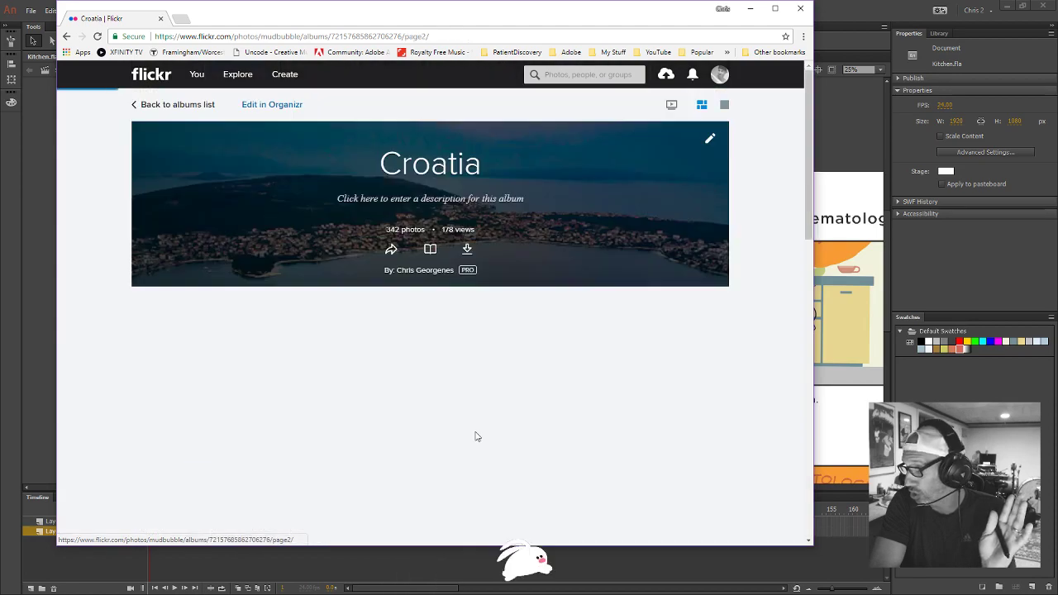
scroll(481, 404, down, 5)
scroll(480, 404, up, 4)
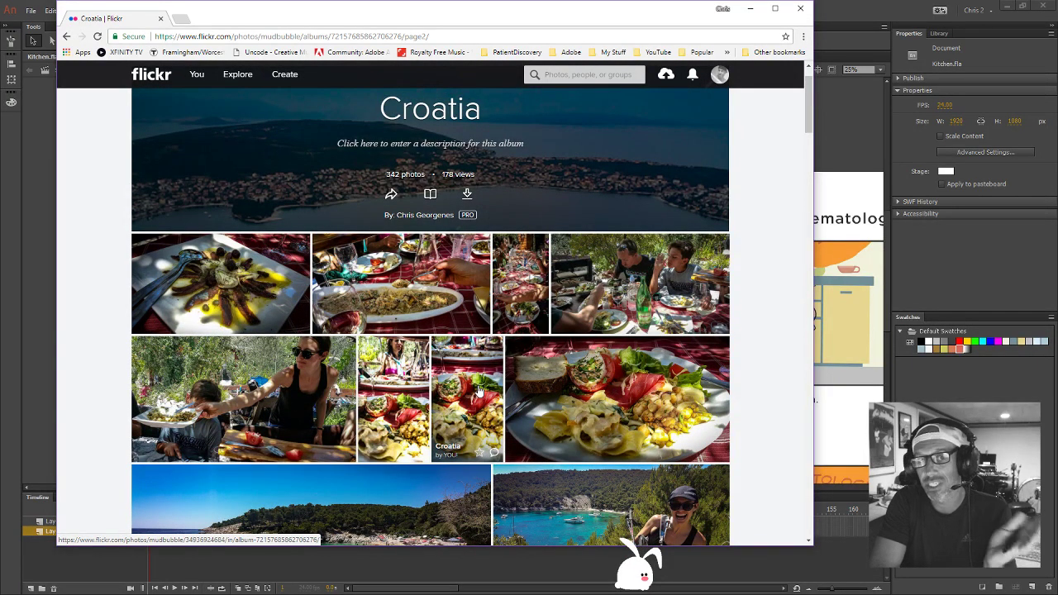
scroll(482, 367, down, 10)
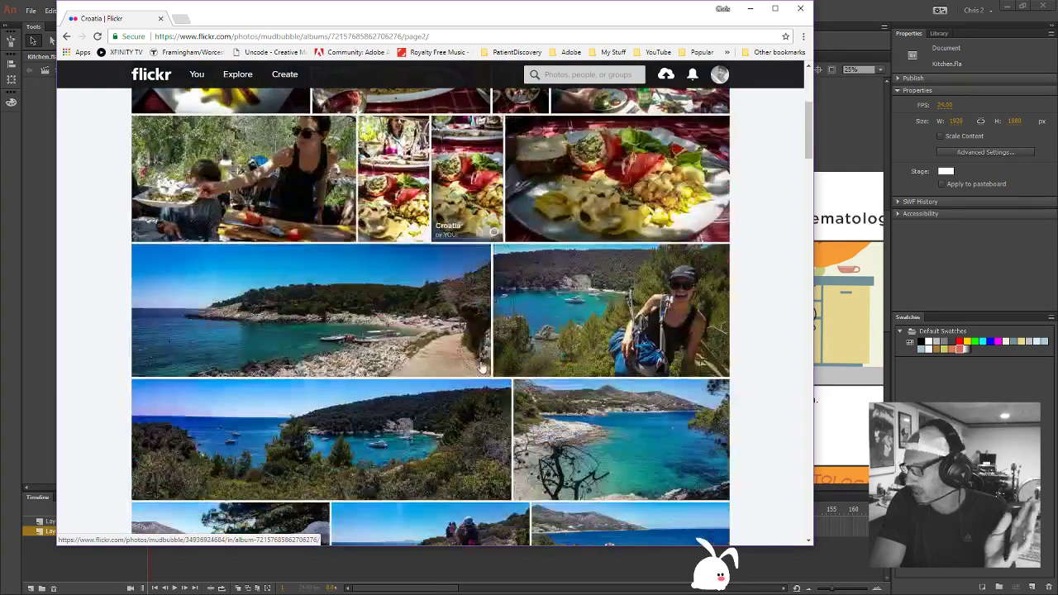
scroll(482, 367, down, 2)
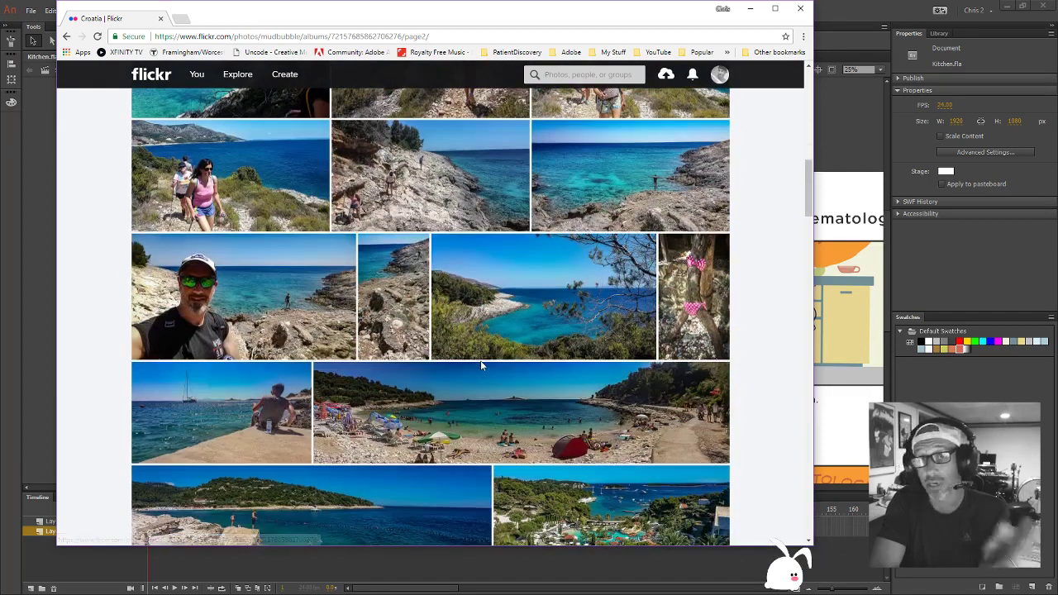
scroll(480, 365, down, 5)
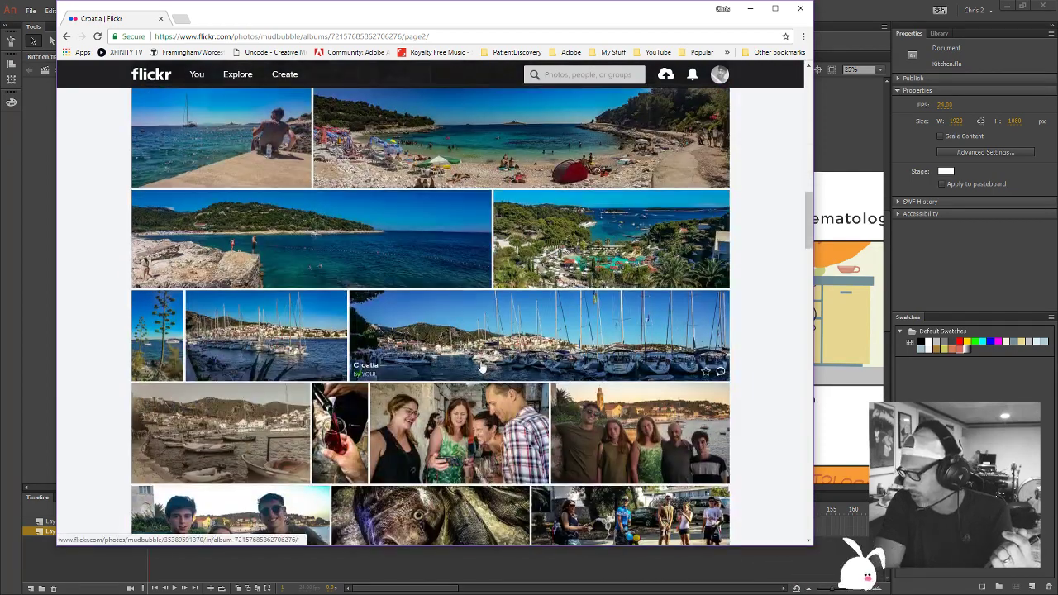
scroll(482, 367, down, 15)
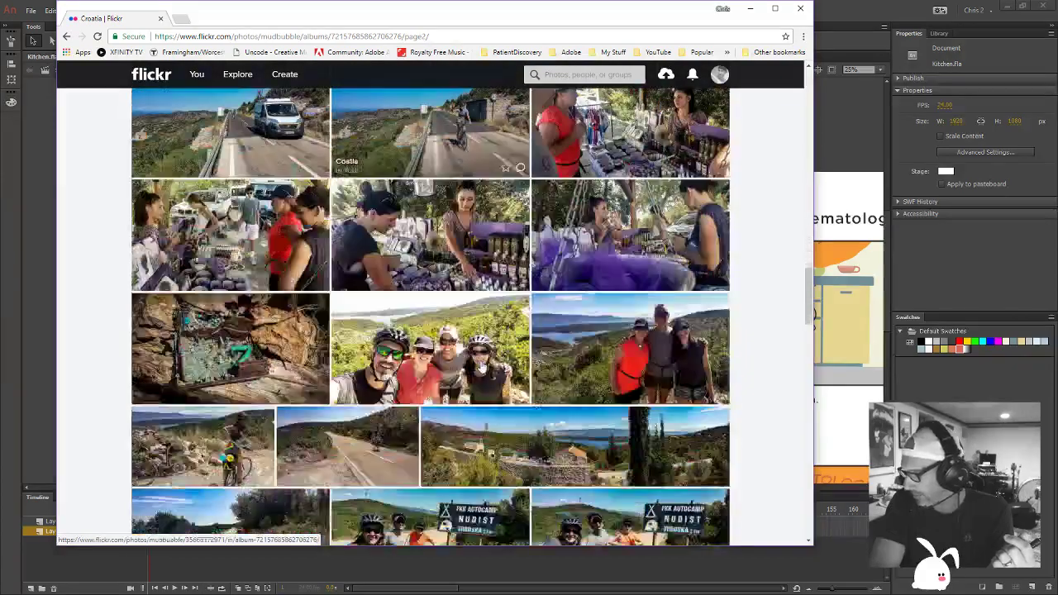
scroll(482, 368, down, 4)
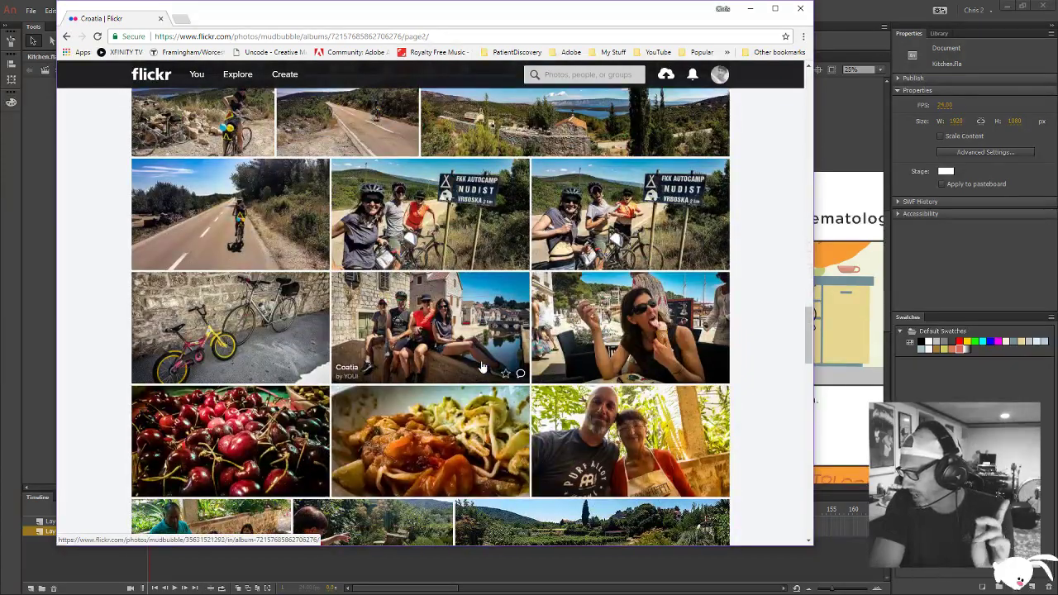
scroll(482, 367, down, 5)
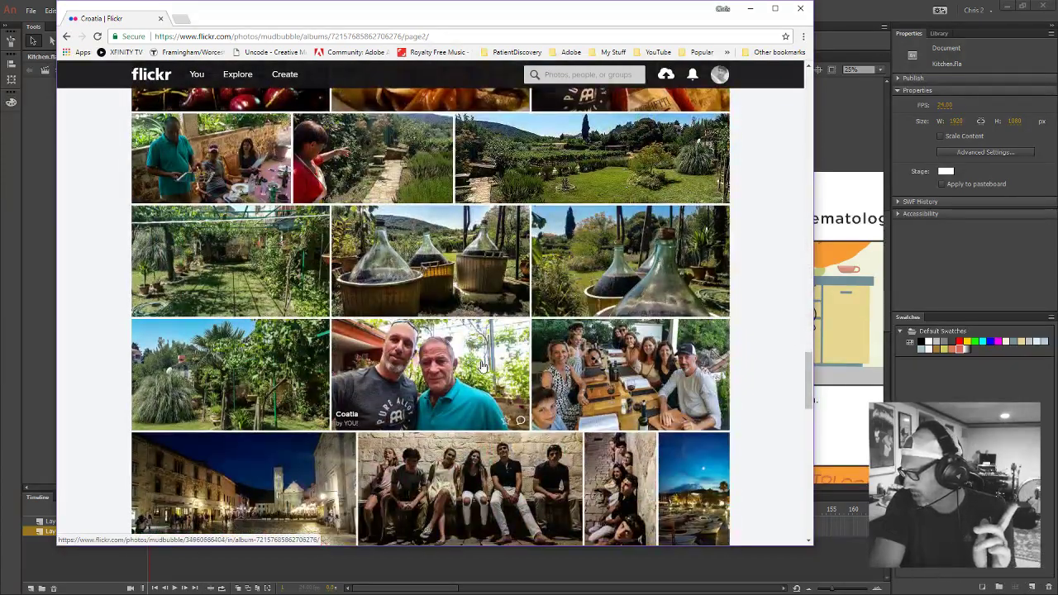
scroll(482, 367, down, 4)
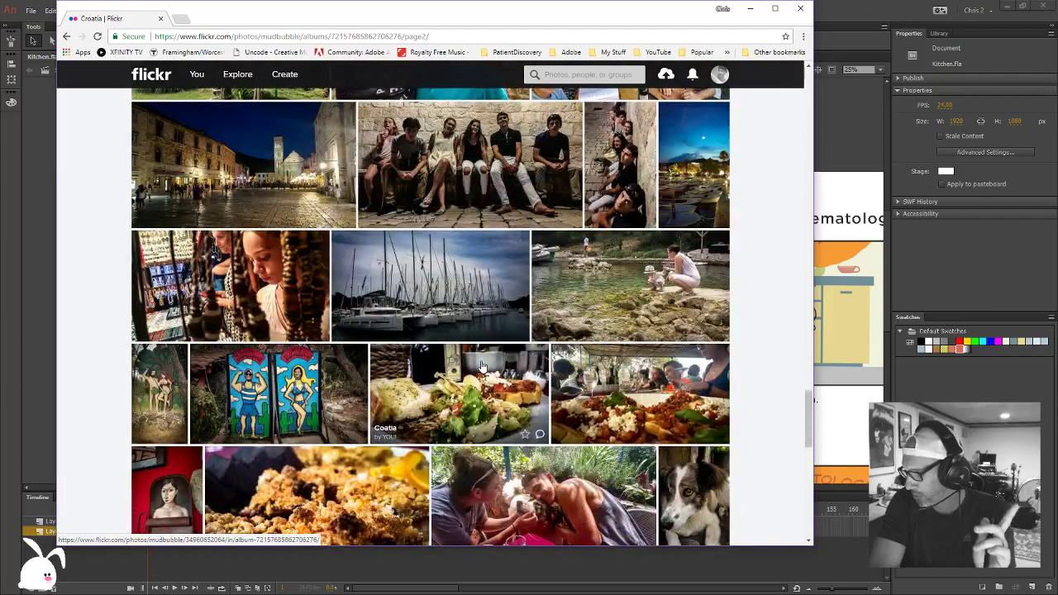
scroll(482, 367, down, 3)
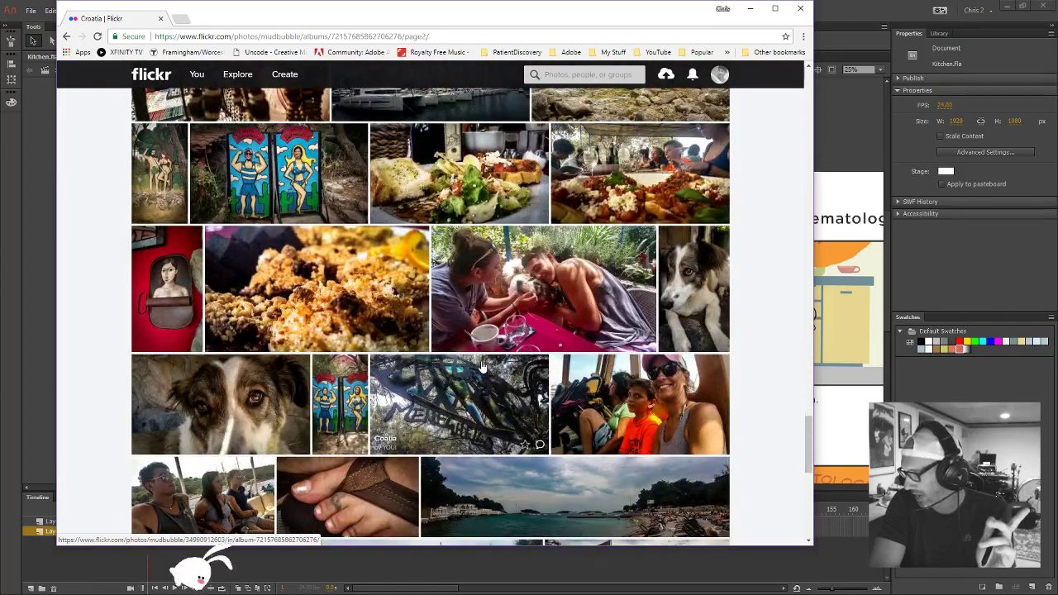
scroll(482, 367, down, 3)
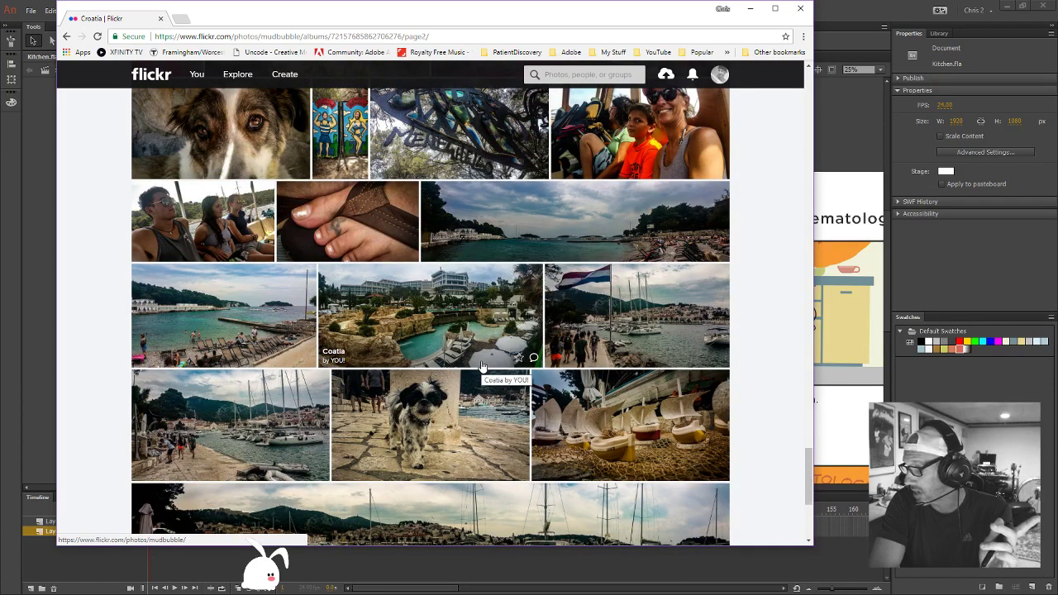
scroll(482, 367, down, 1)
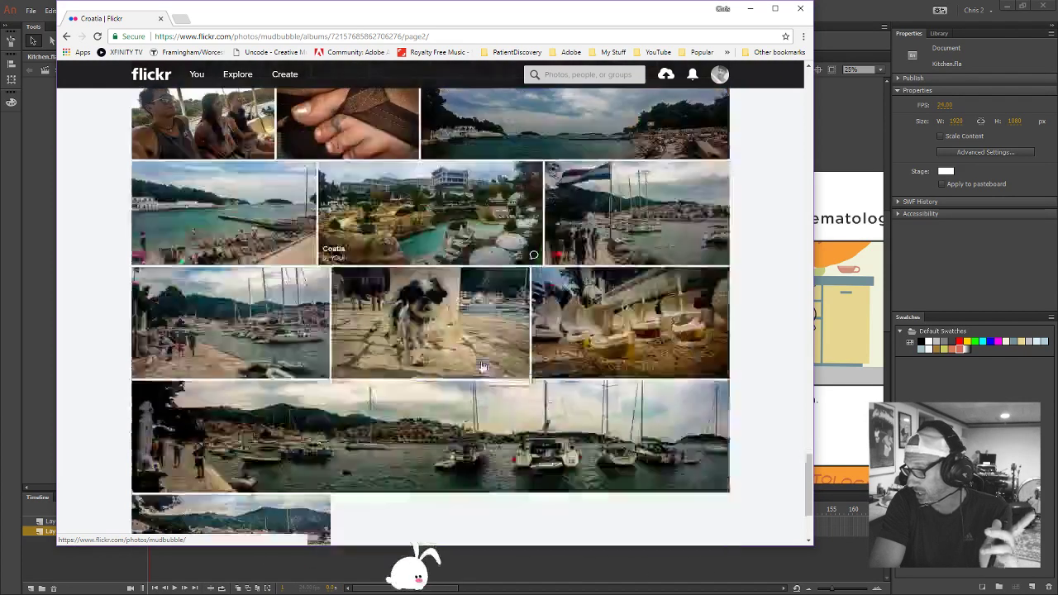
scroll(482, 368, down, 1)
scroll(482, 367, down, 1)
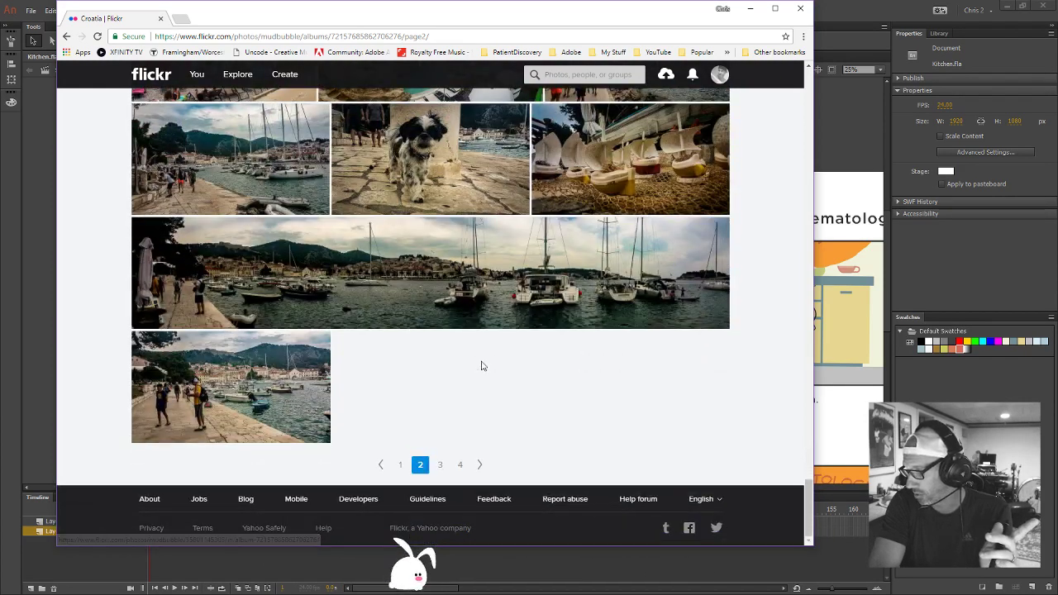
Open the third page of the Croatia album and look through its photos to the end
click(480, 465)
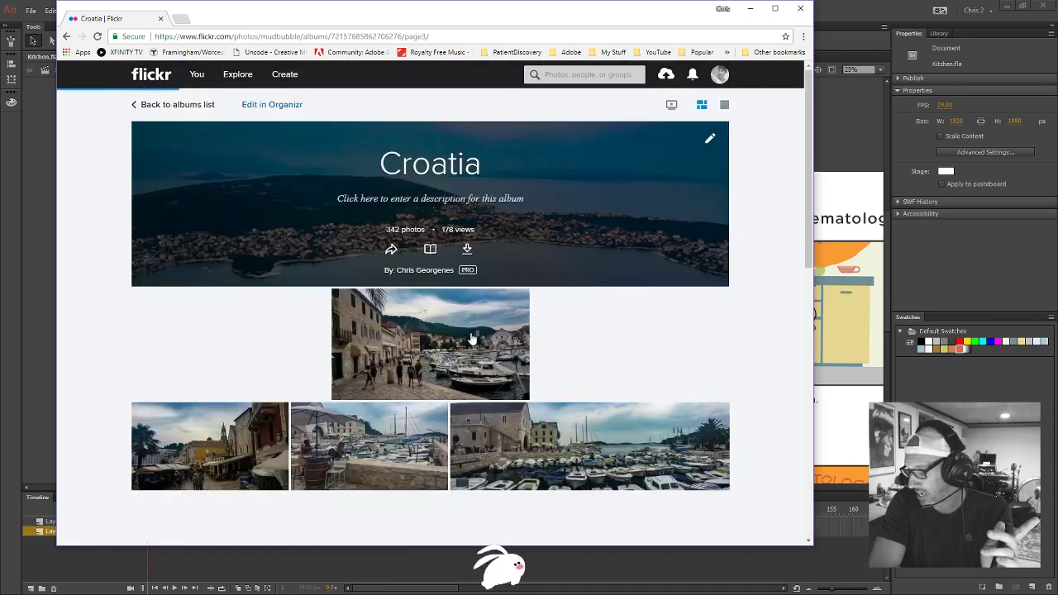
scroll(473, 338, down, 4)
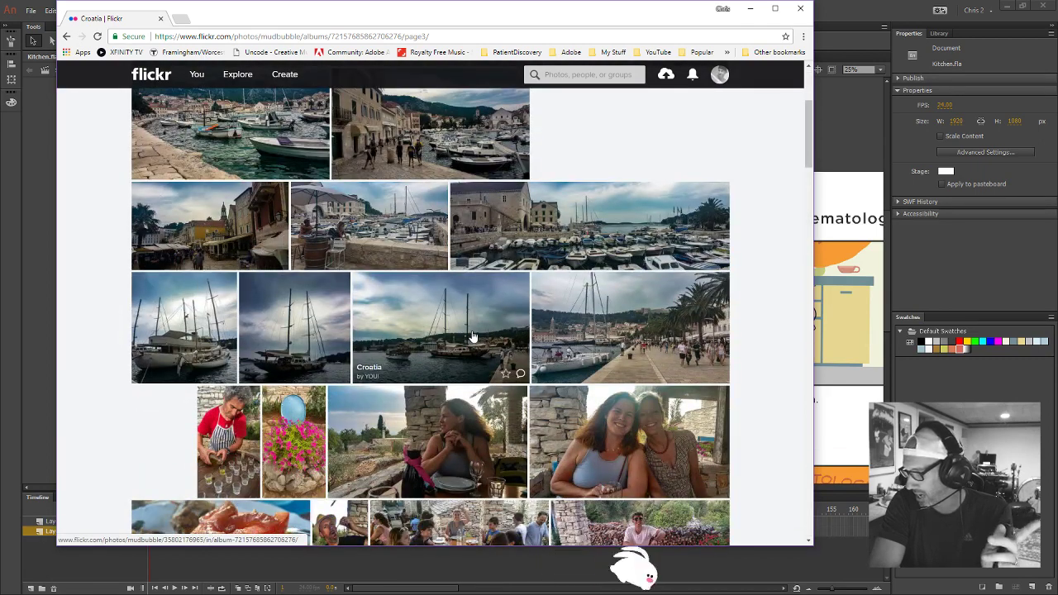
scroll(473, 335, down, 3)
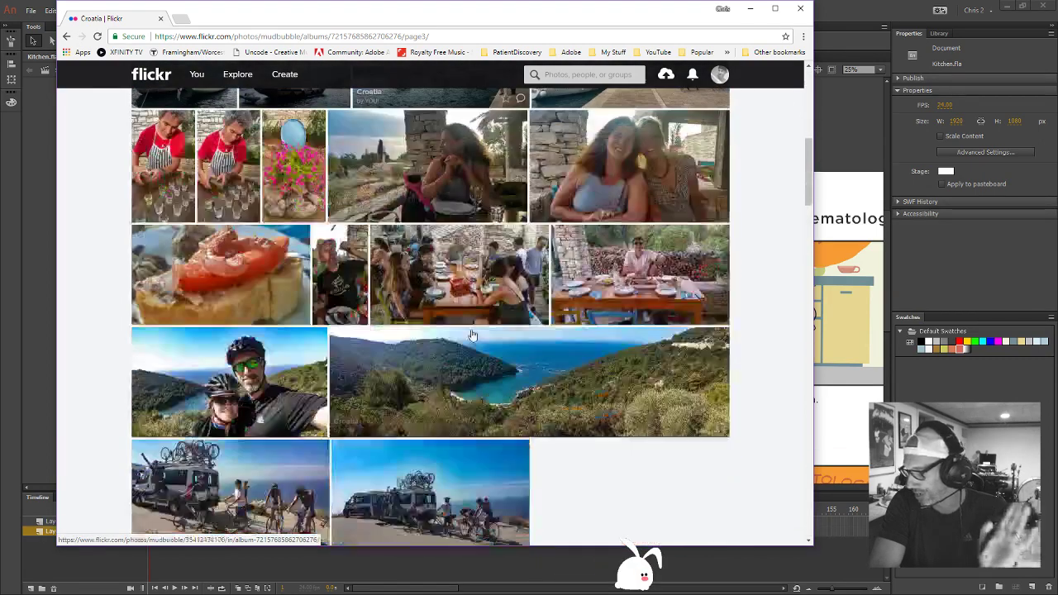
scroll(473, 335, down, 3)
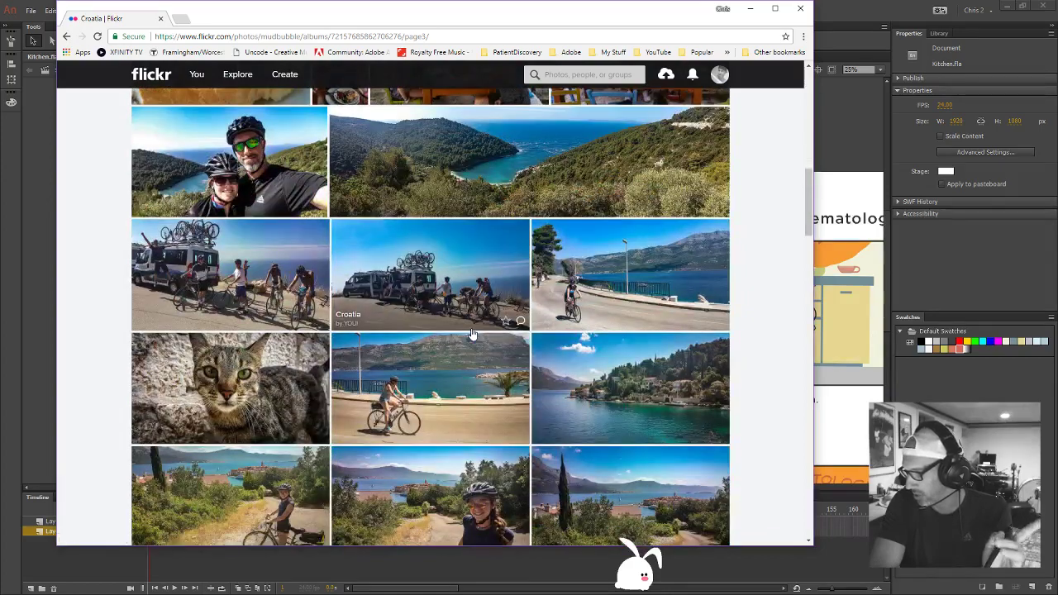
scroll(471, 333, down, 8)
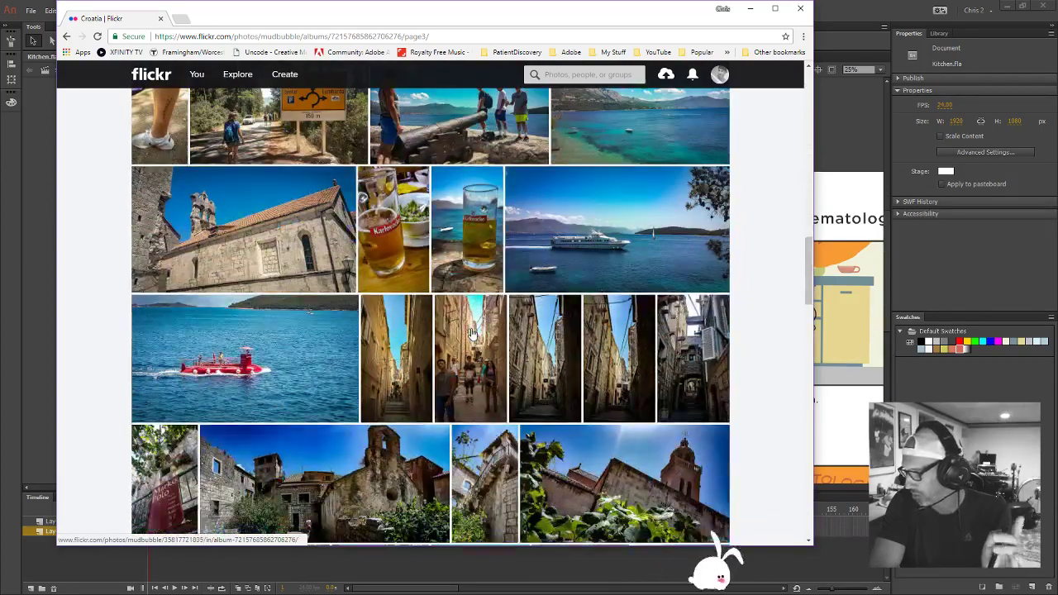
mouse_move(473, 333)
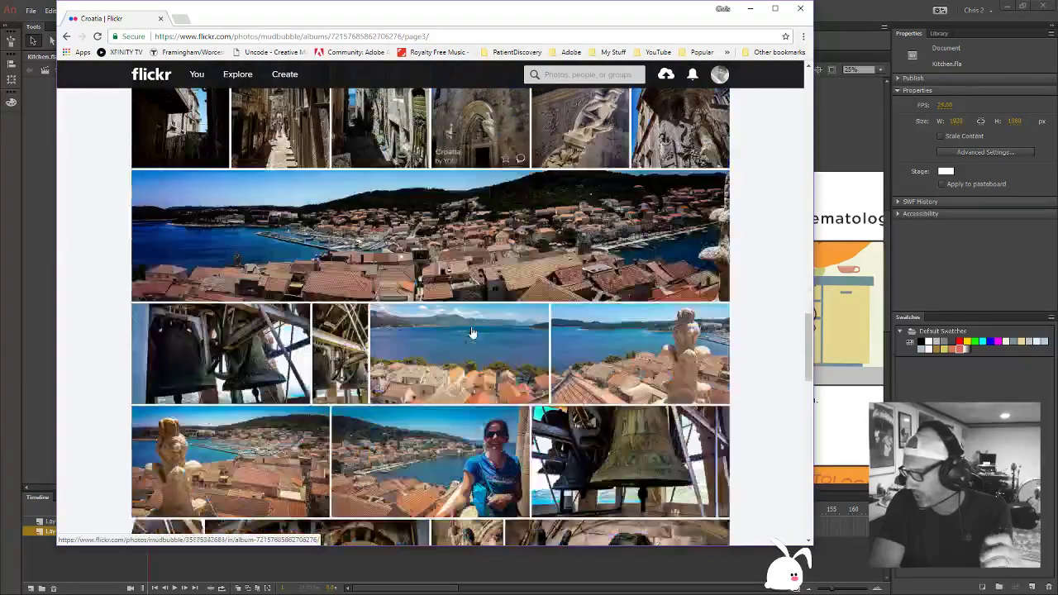
scroll(471, 331, down, 10)
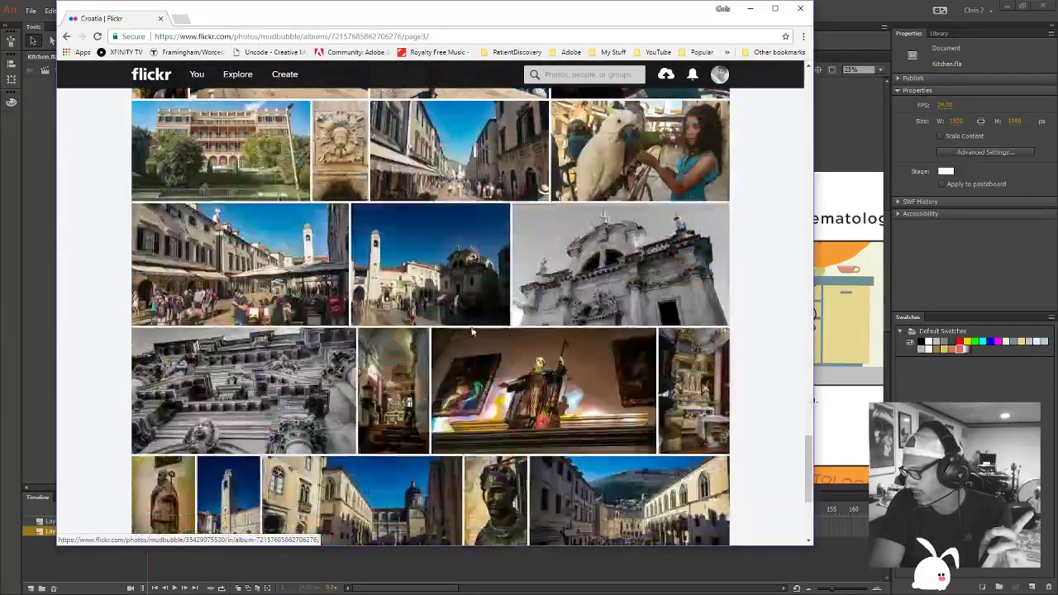
scroll(471, 331, down, 3)
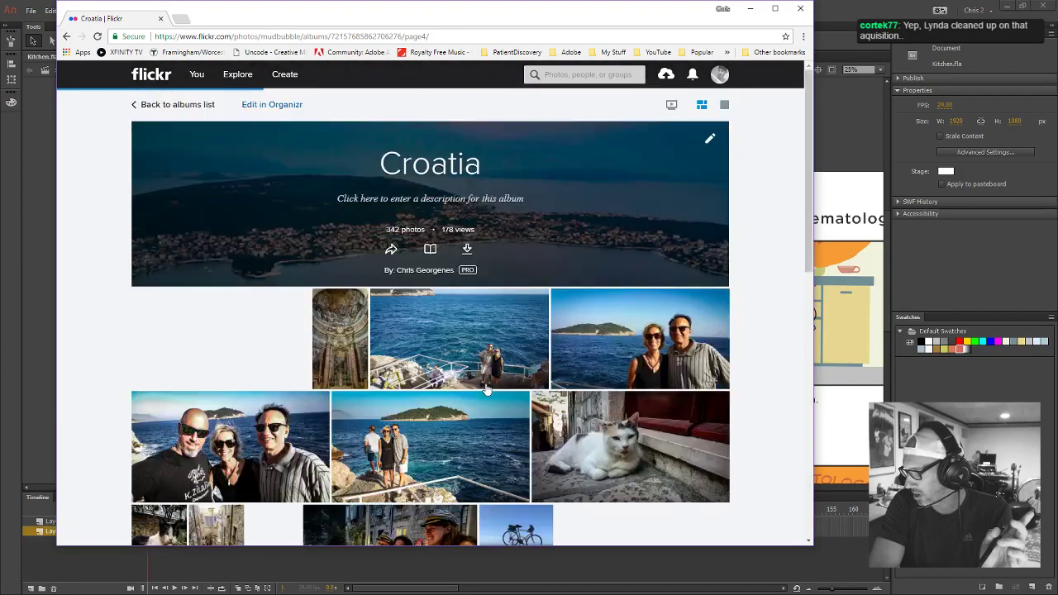
Look through the photos on the fourth page of the Croatia album
scroll(463, 370, down, 2)
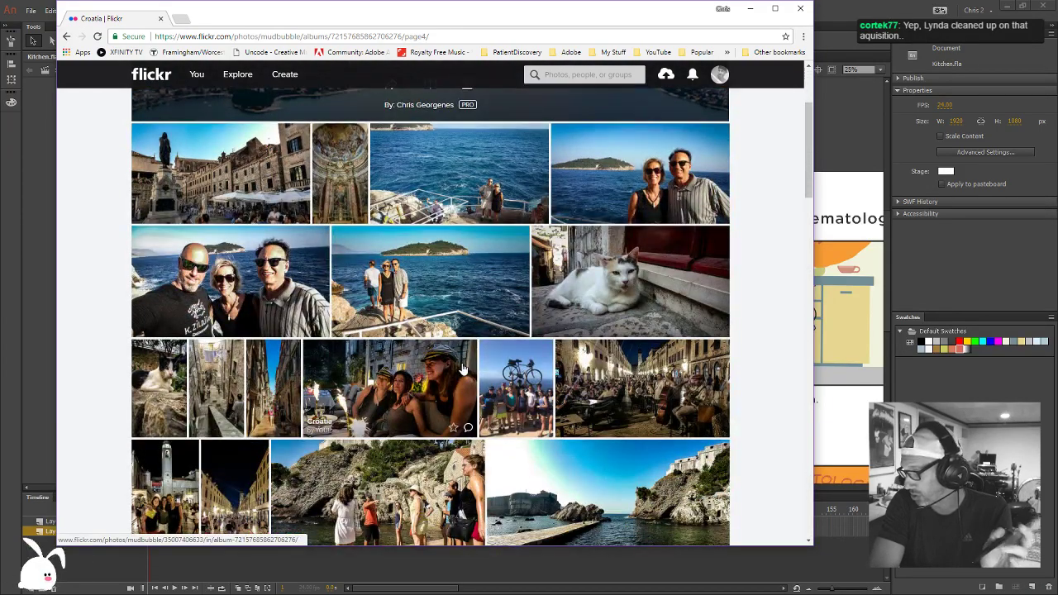
scroll(463, 369, down, 6)
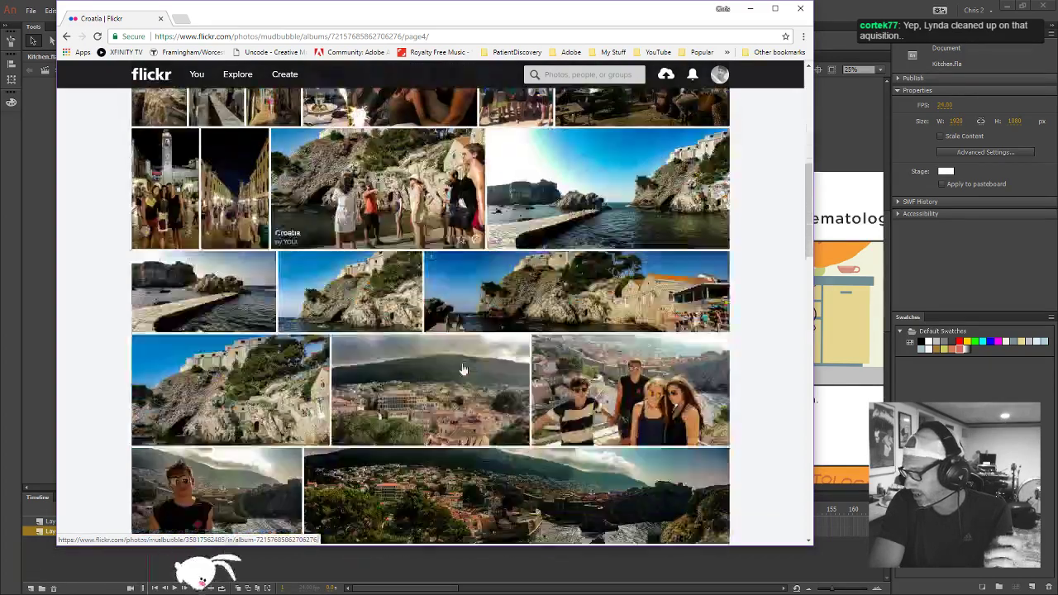
scroll(463, 370, down, 5)
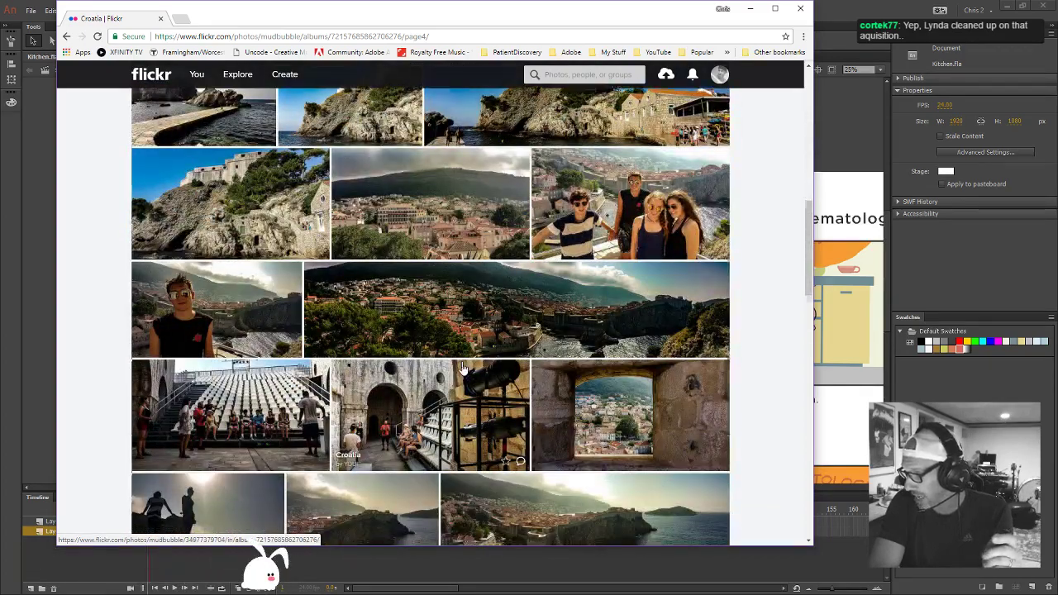
scroll(463, 370, down, 6)
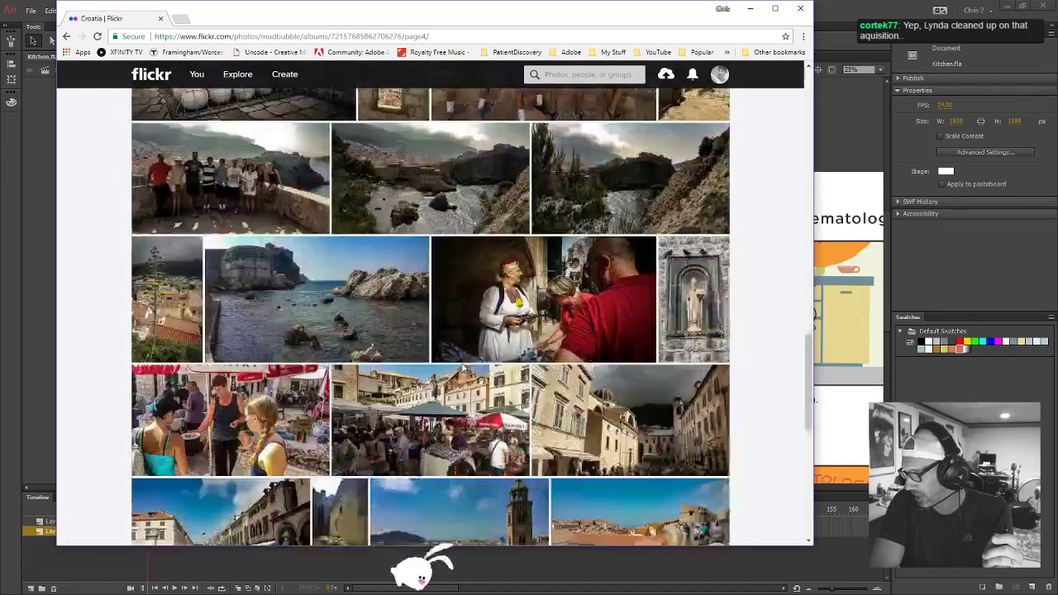
scroll(463, 369, down, 3)
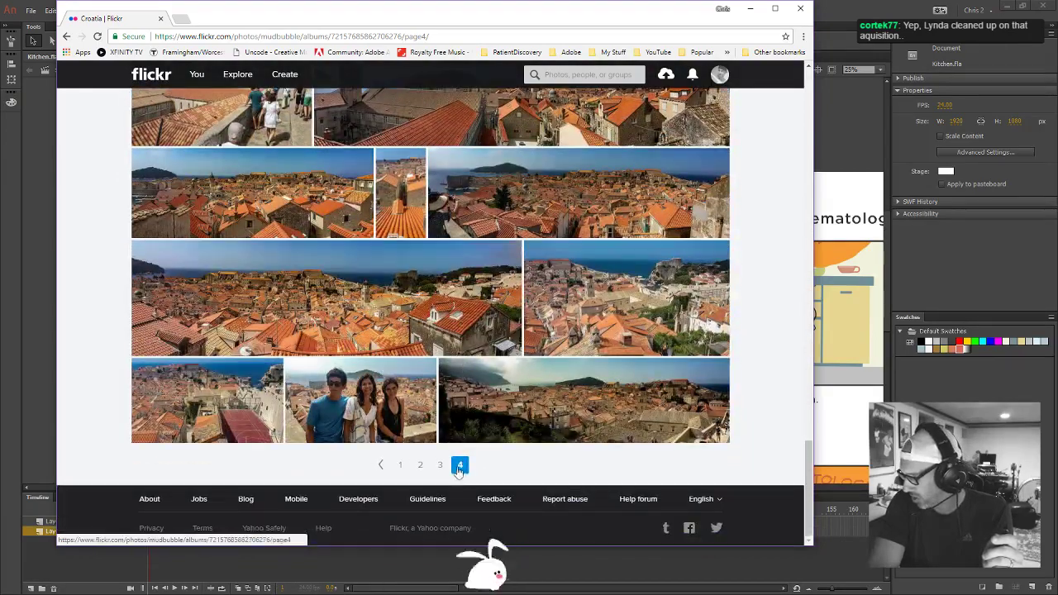
Go back to the album's third page and look over its coastline and cycling photos again
click(440, 464)
scroll(454, 346, down, 7)
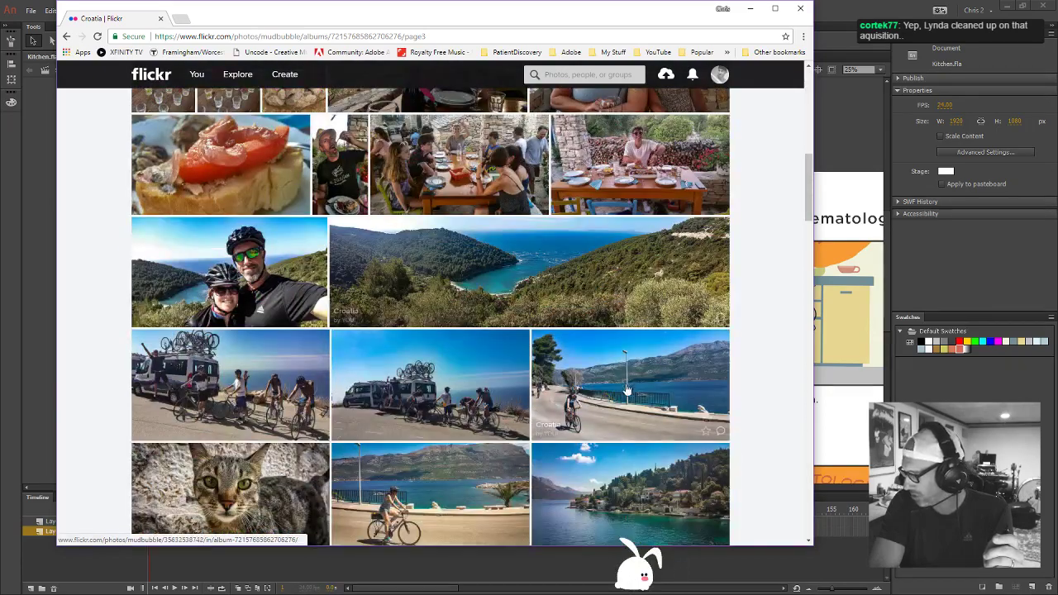
scroll(609, 425, down, 1)
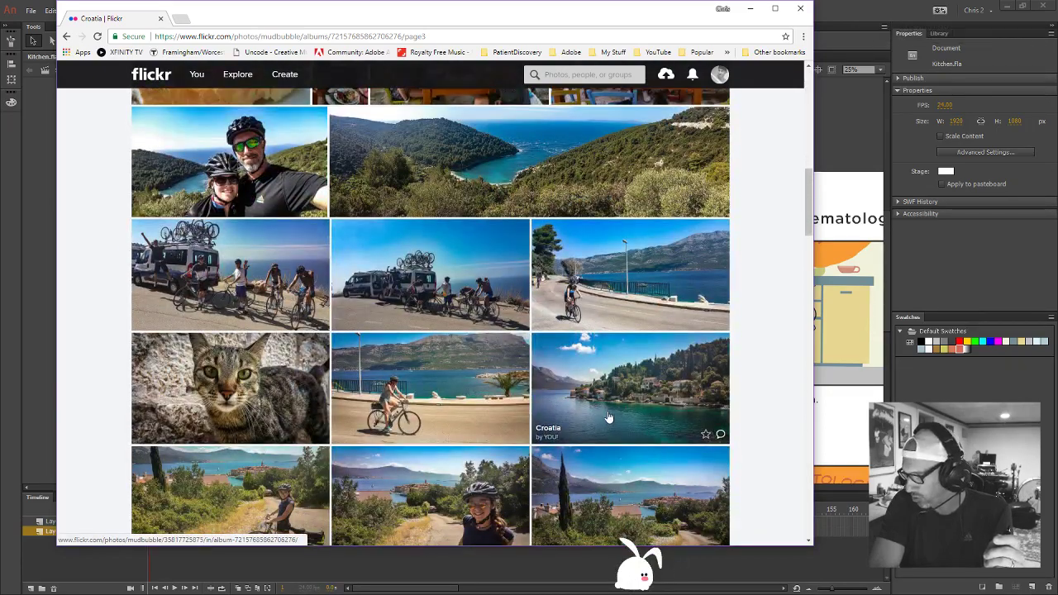
scroll(509, 271, up, 1)
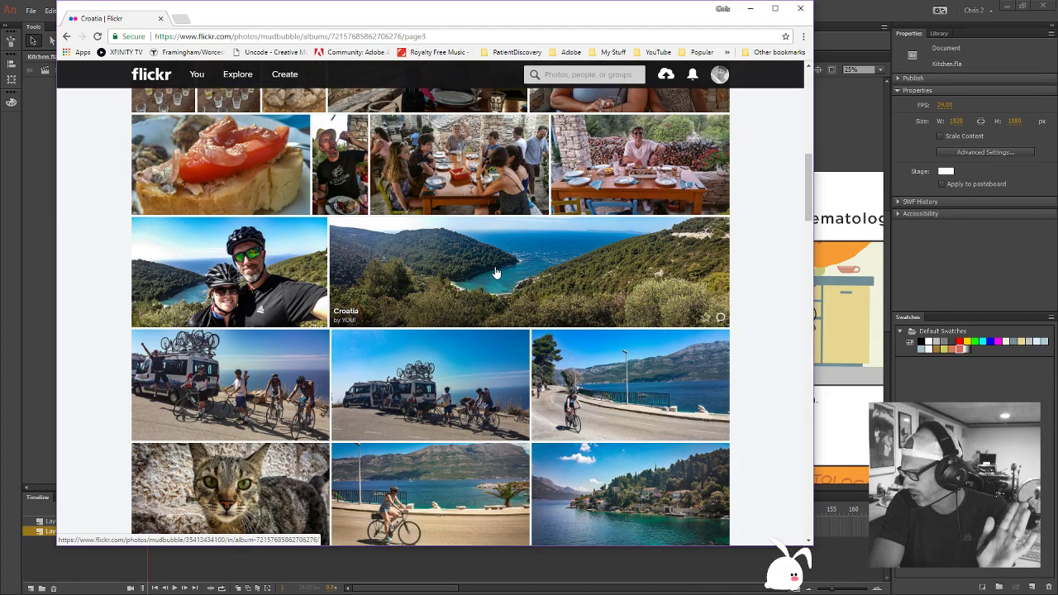
scroll(499, 285, down, 4)
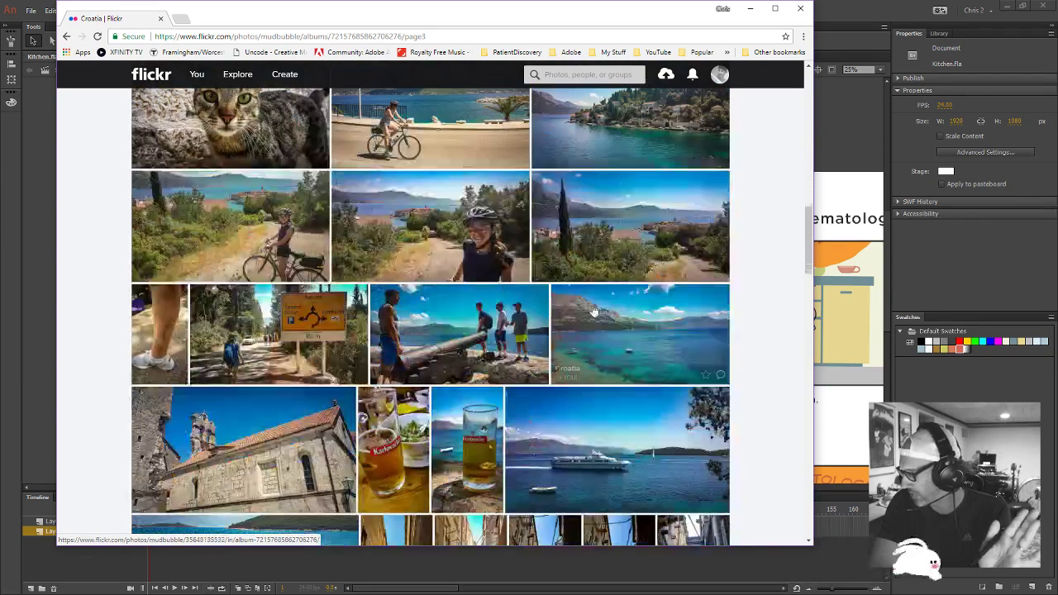
View the photo of small boats in the turquoise bay at a larger size and return to browsing the album
click(594, 305)
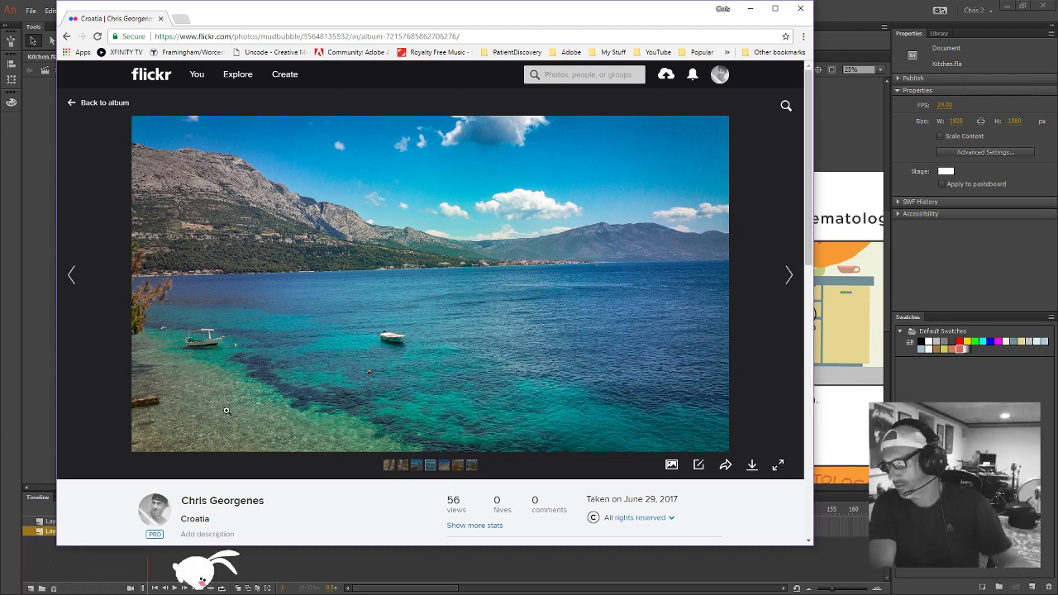
click(88, 105)
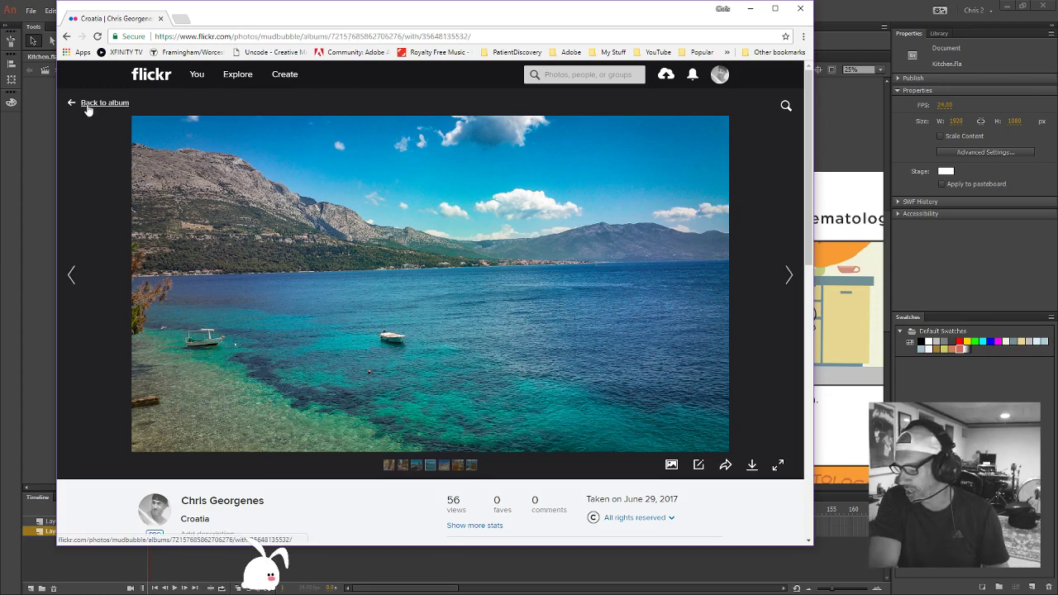
scroll(503, 329, up, 10)
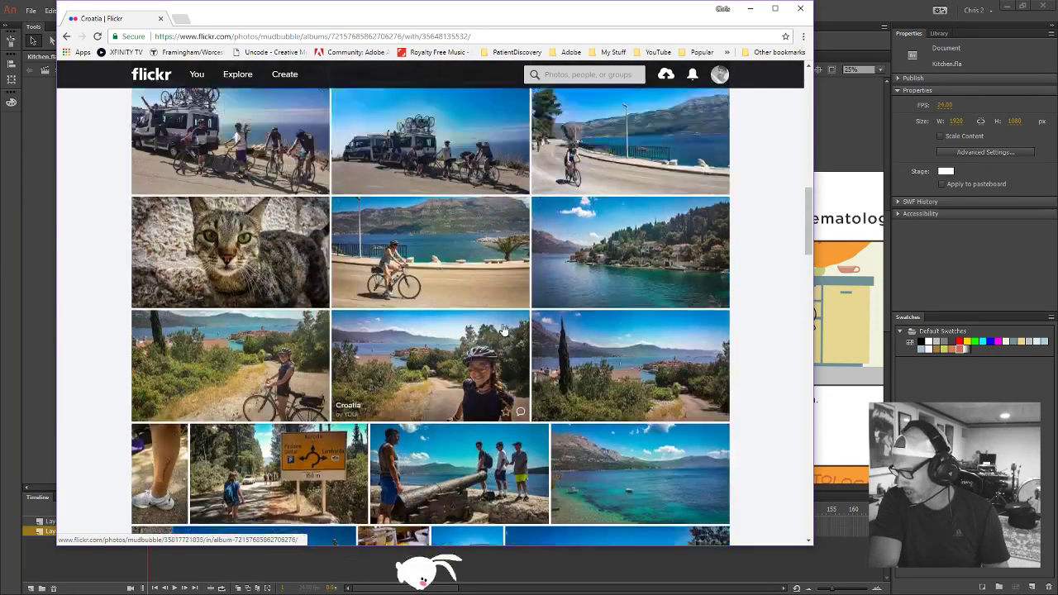
scroll(503, 329, up, 4)
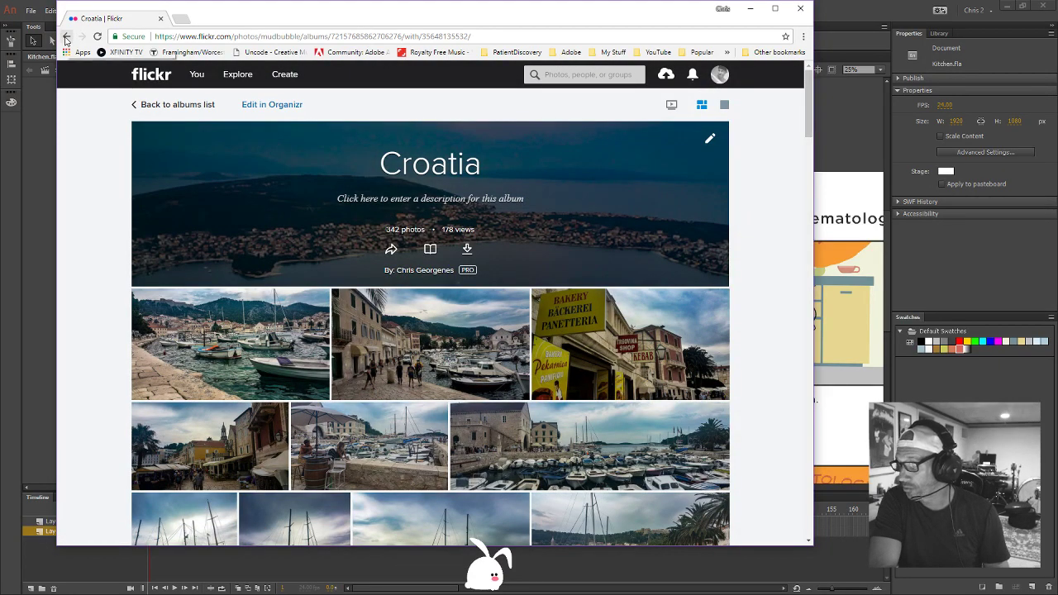
scroll(284, 272, down, 10)
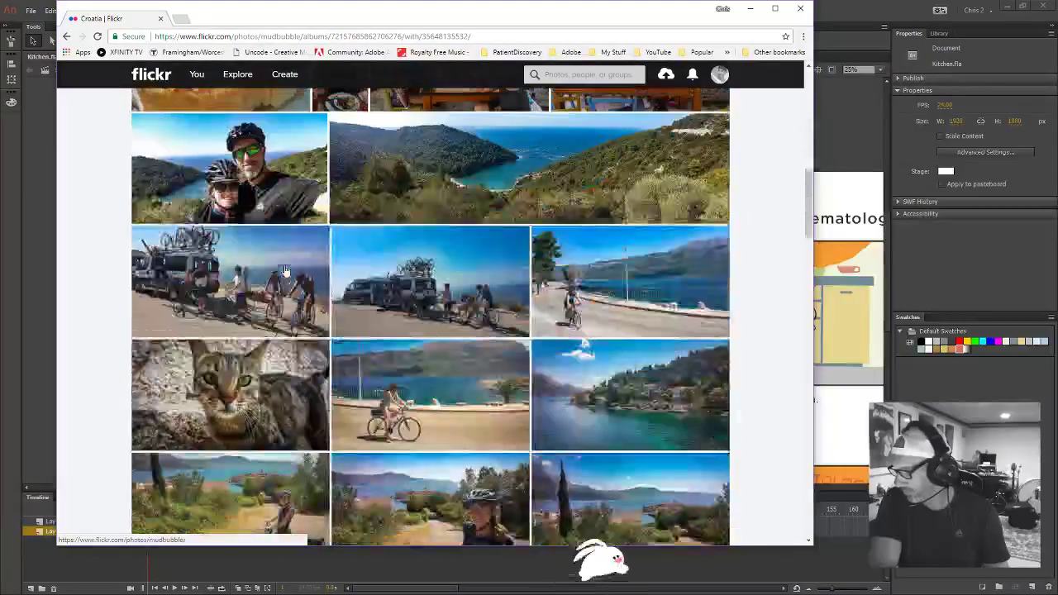
Go back through the single-photo view to the Croatia album's third page and look over its photos up to the album header
scroll(283, 272, up, 10)
scroll(240, 224, down, 5)
scroll(196, 180, up, 3)
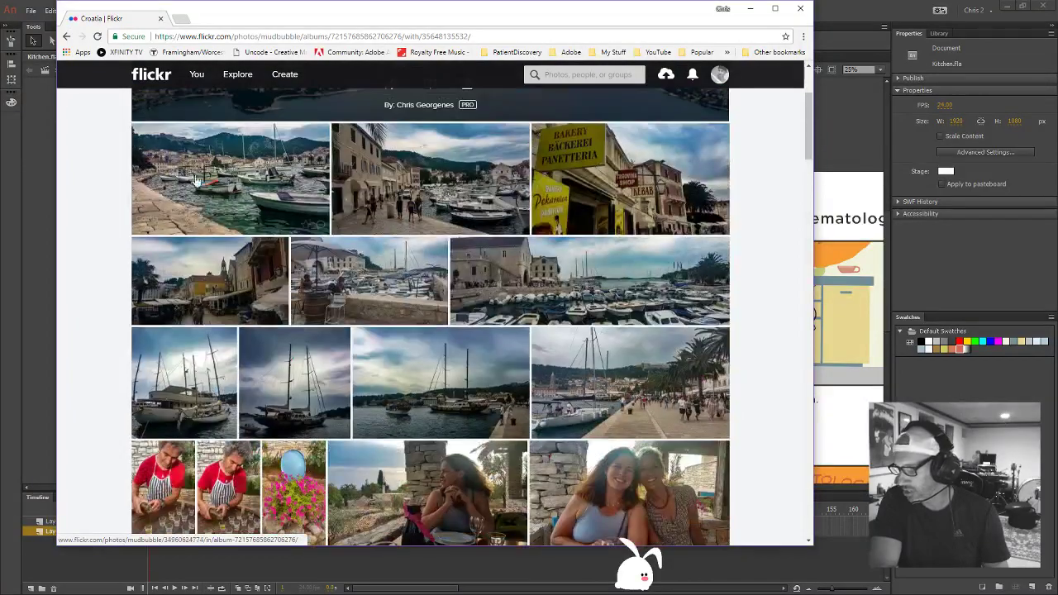
click(67, 37)
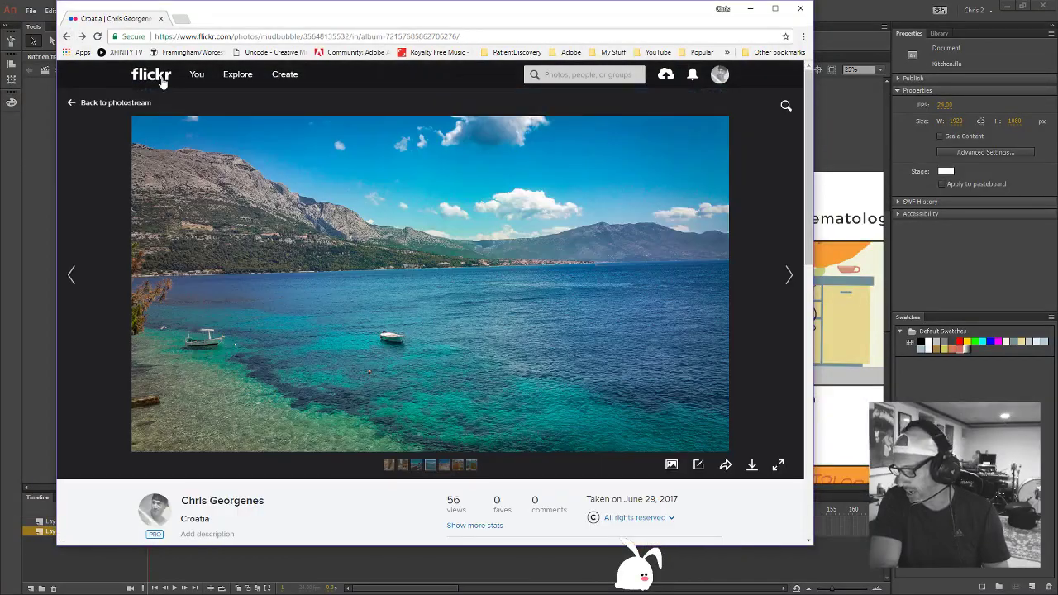
click(68, 37)
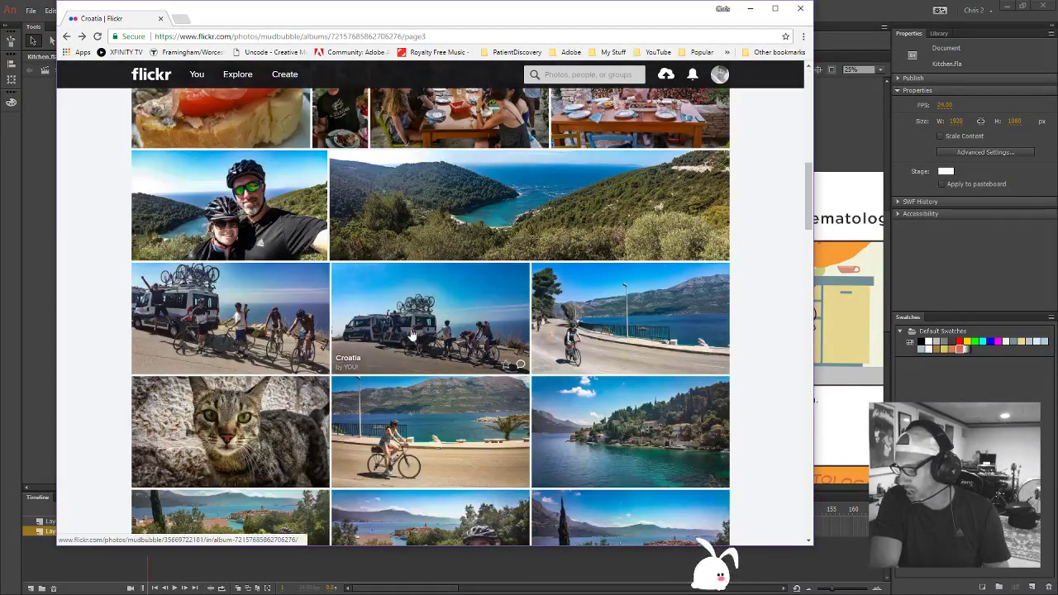
scroll(416, 333, up, 10)
scroll(76, 162, up, 1)
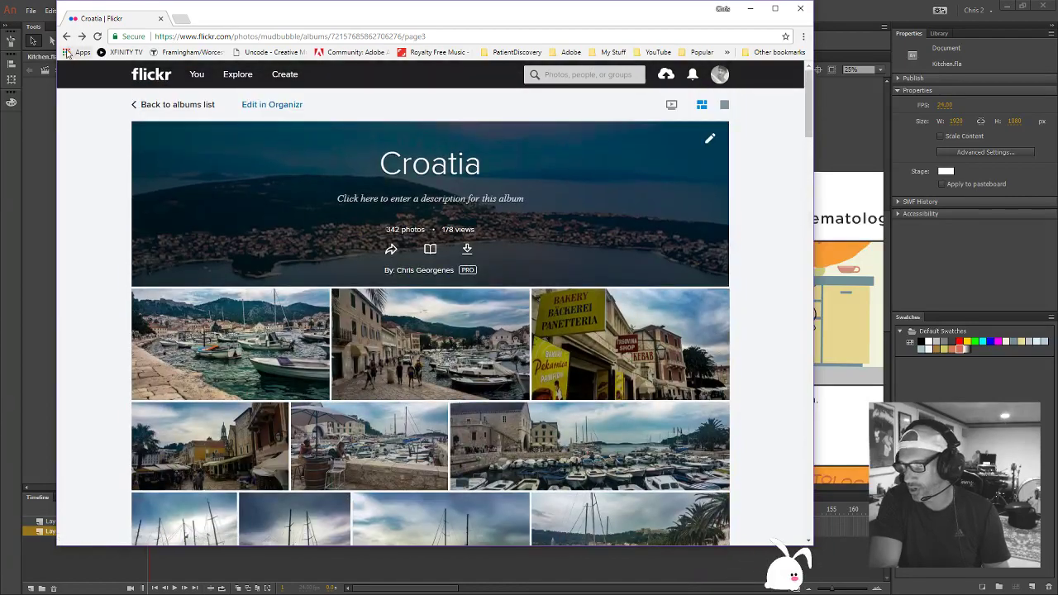
Open the album's fourth page and look back and forth through its old-town, rooftop and fortress photos
key(End)
scroll(479, 351, up, 3)
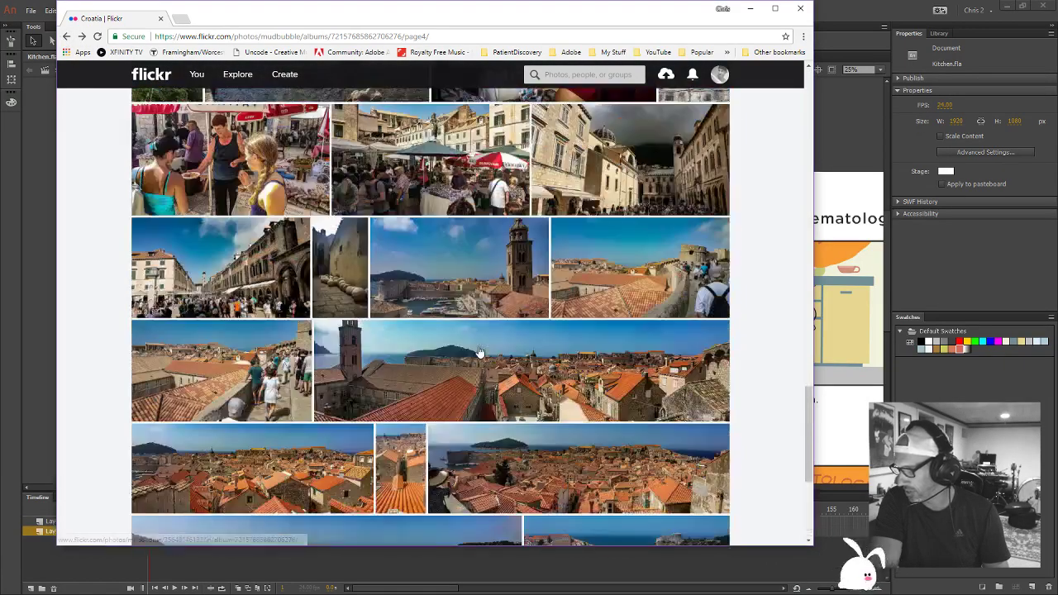
scroll(478, 351, up, 10)
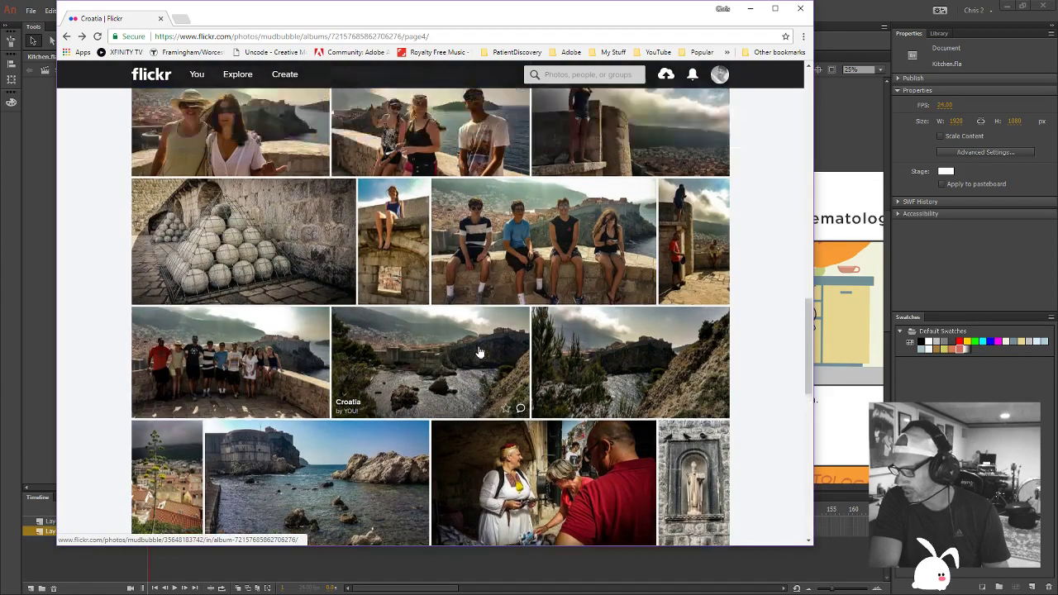
scroll(478, 351, up, 5)
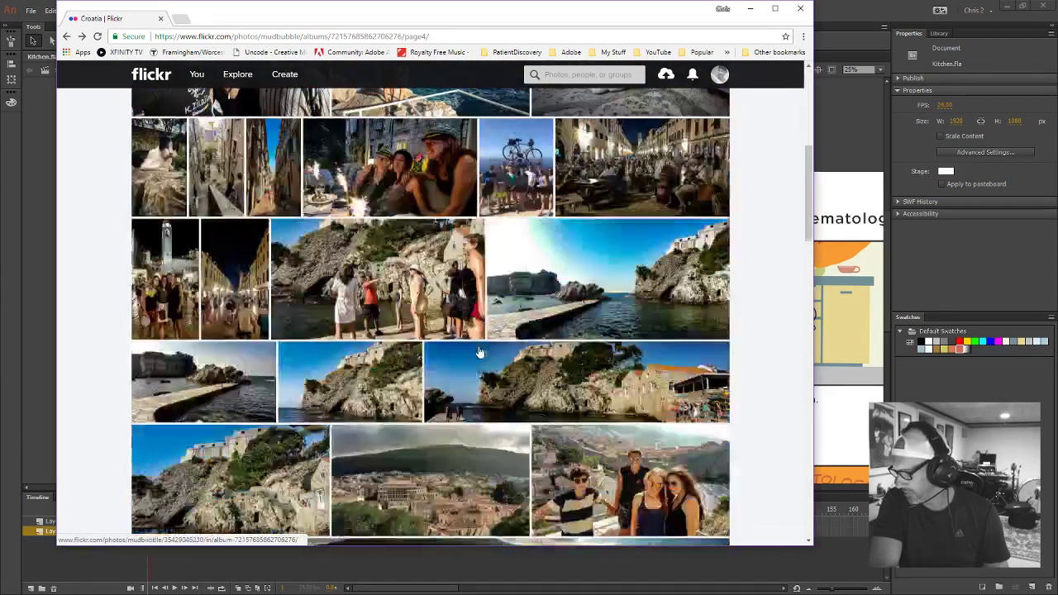
scroll(478, 352, down, 15)
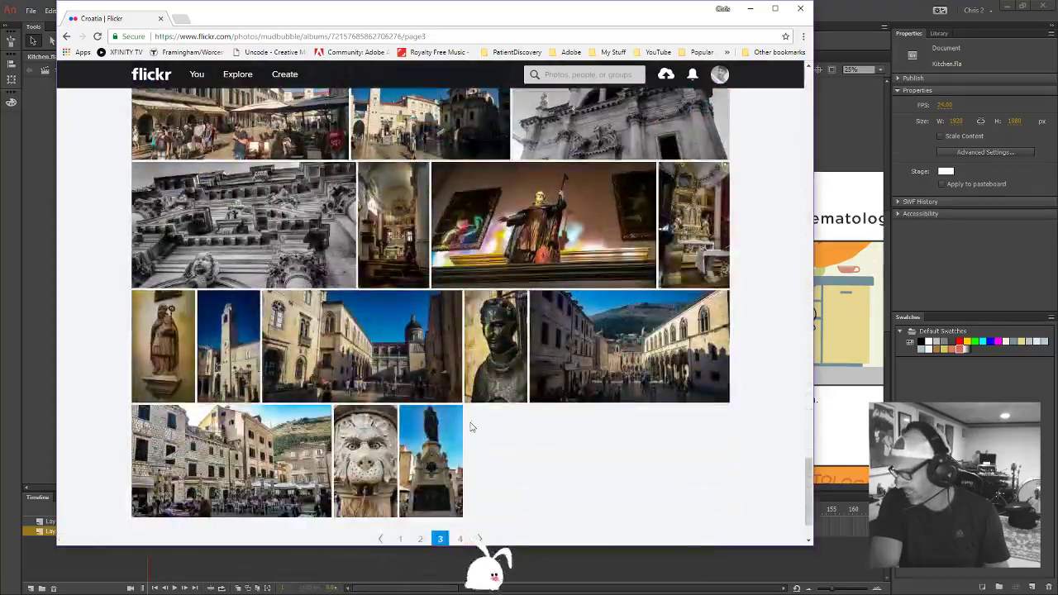
Move from the third page to an earlier part of the Croatia album and look through its coast, market and garden photos
scroll(470, 427, up, 10)
click(190, 165)
click(101, 104)
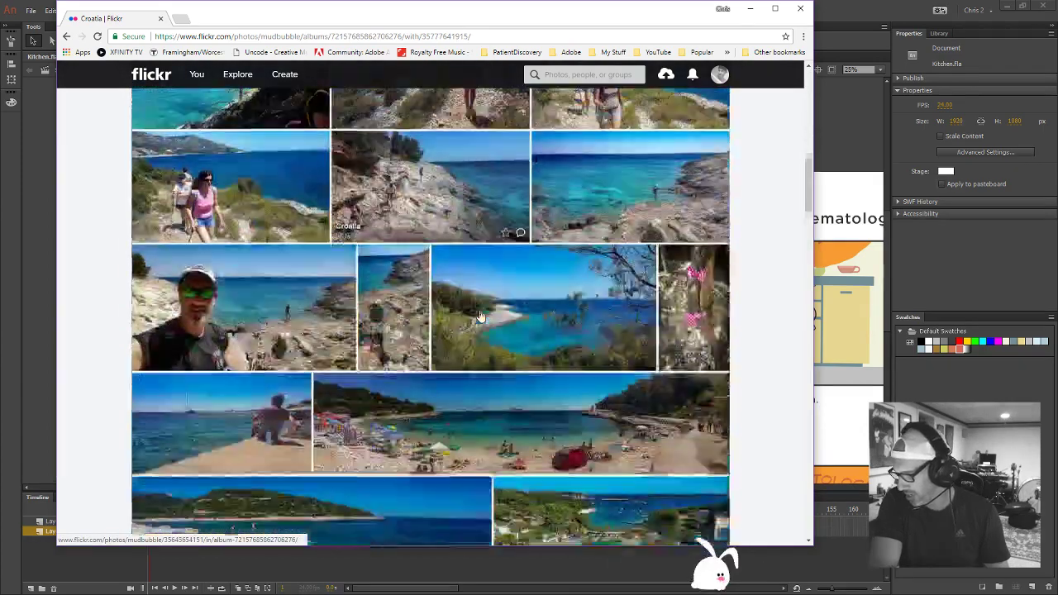
scroll(480, 317, down, 10)
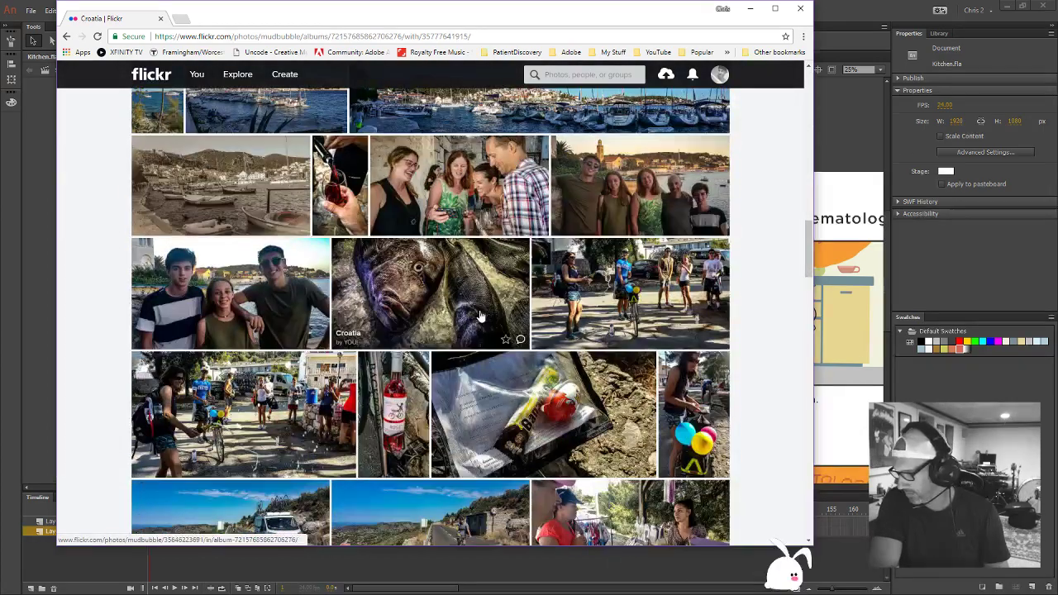
scroll(480, 317, down, 7)
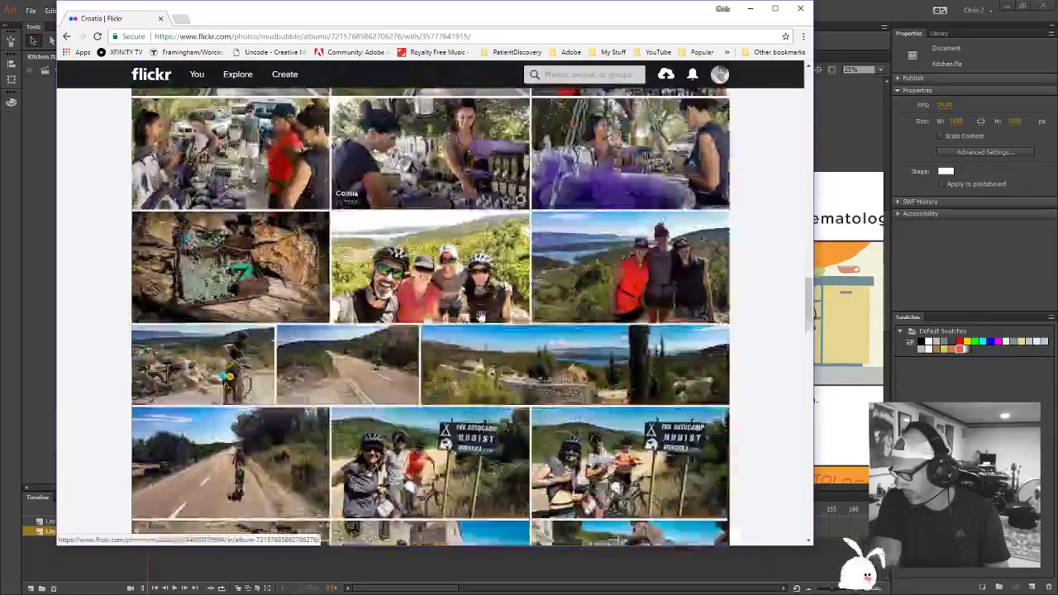
scroll(480, 316, down, 8)
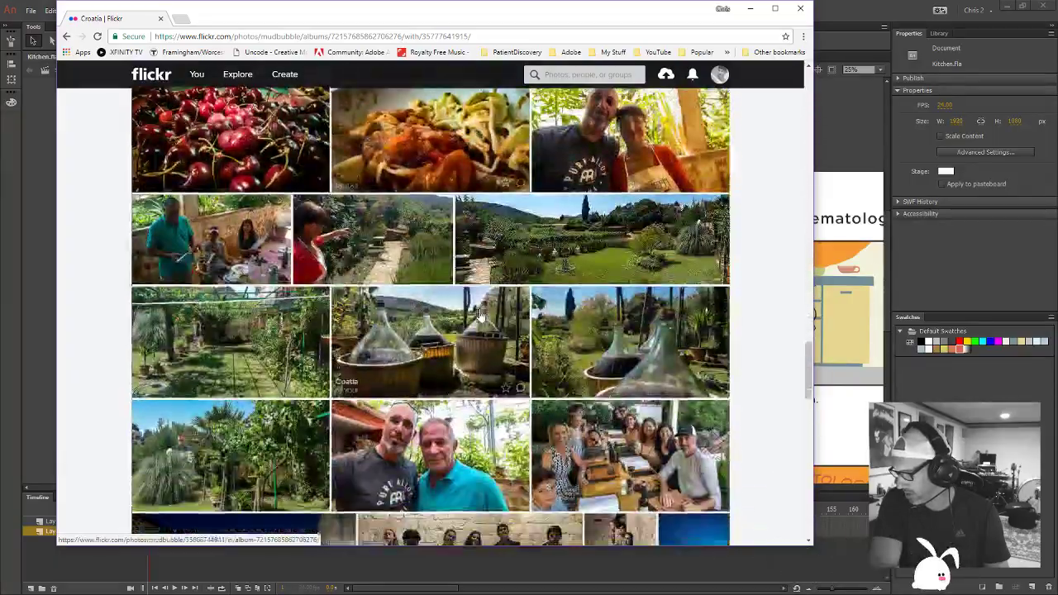
scroll(480, 316, down, 6)
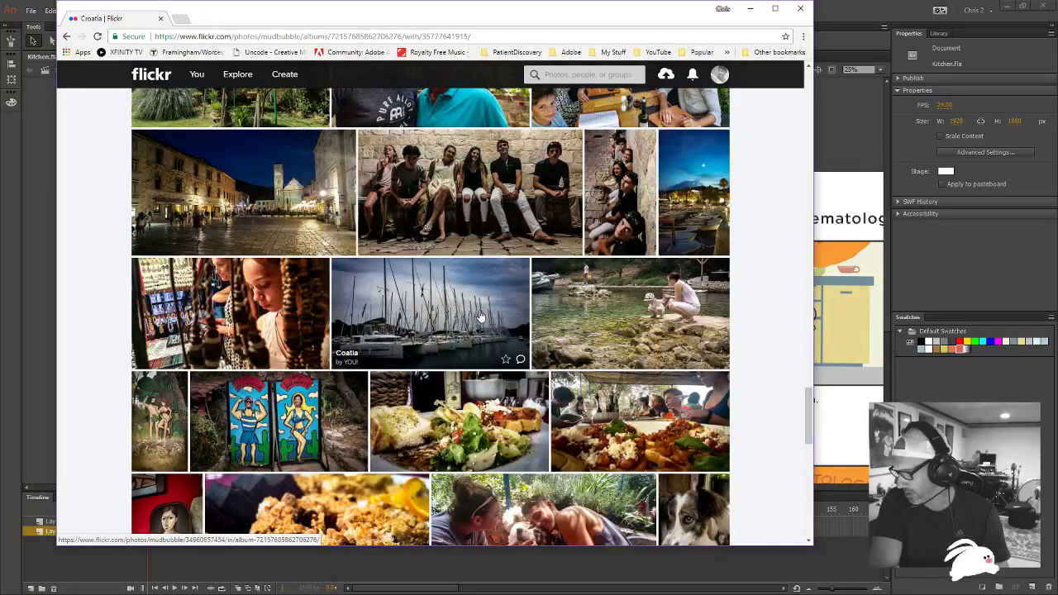
scroll(480, 316, up, 3)
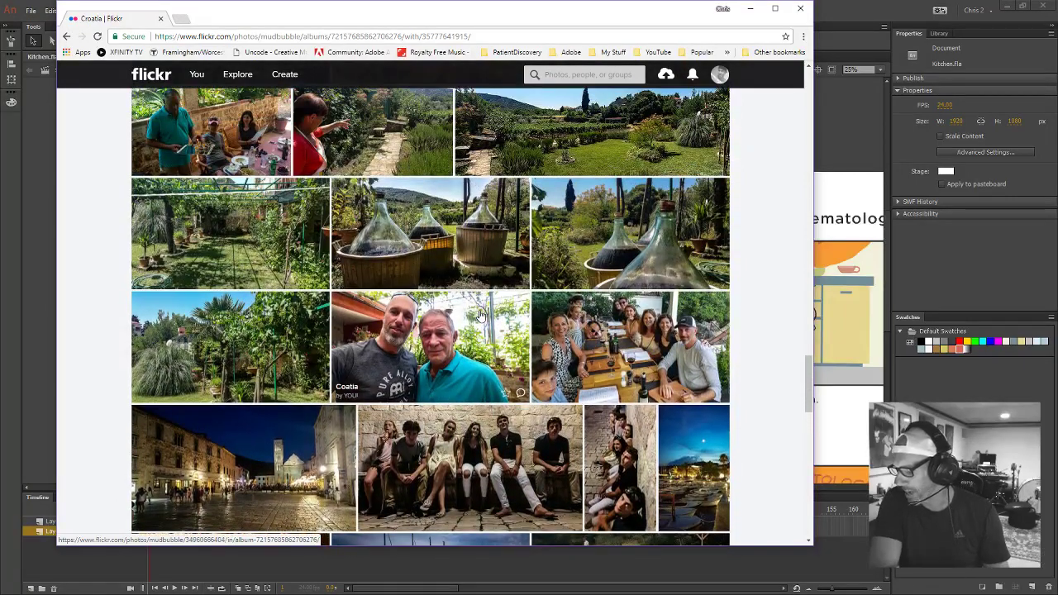
scroll(481, 317, up, 1)
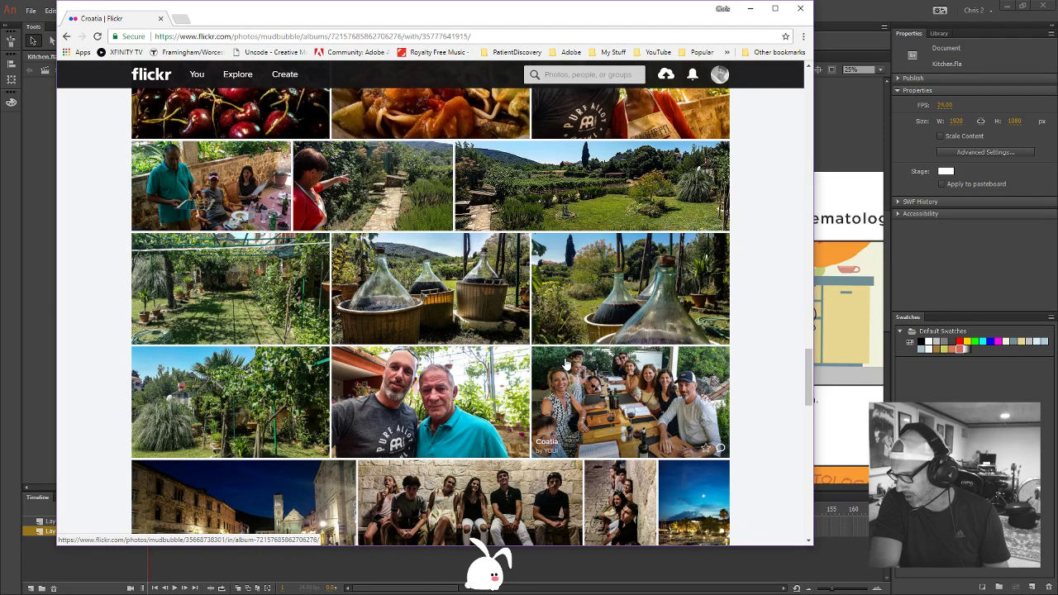
scroll(566, 364, up, 3)
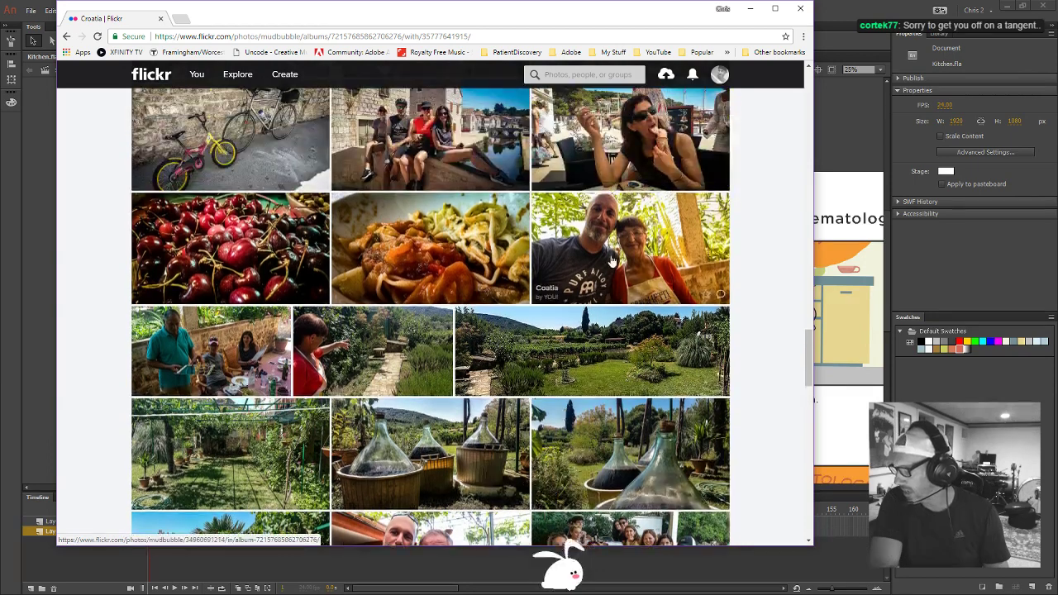
View the portrait with the woman in the apron and the photo following it at a larger size, and return to the album
click(637, 240)
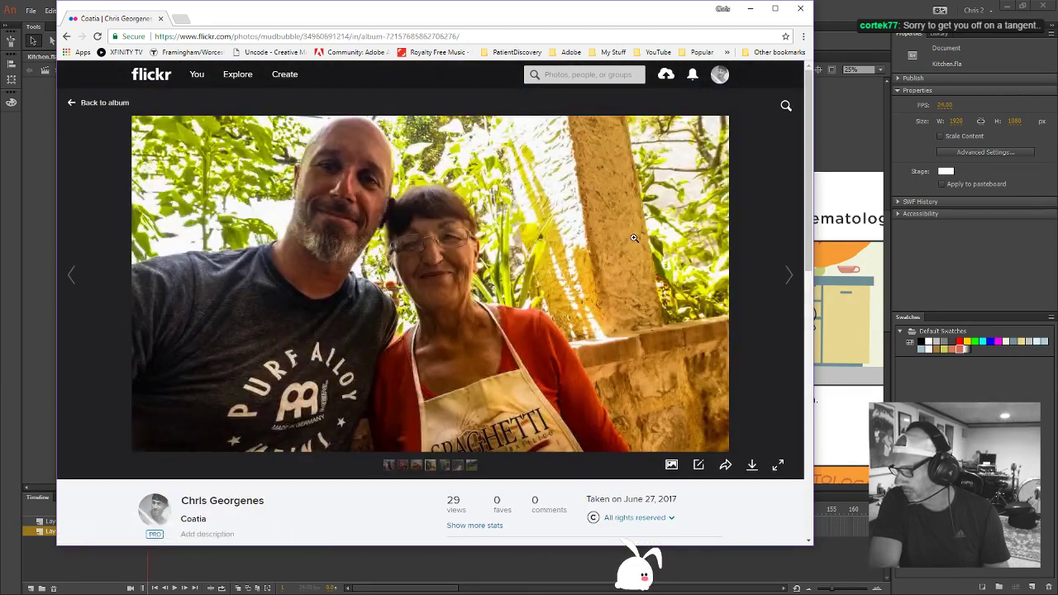
click(787, 275)
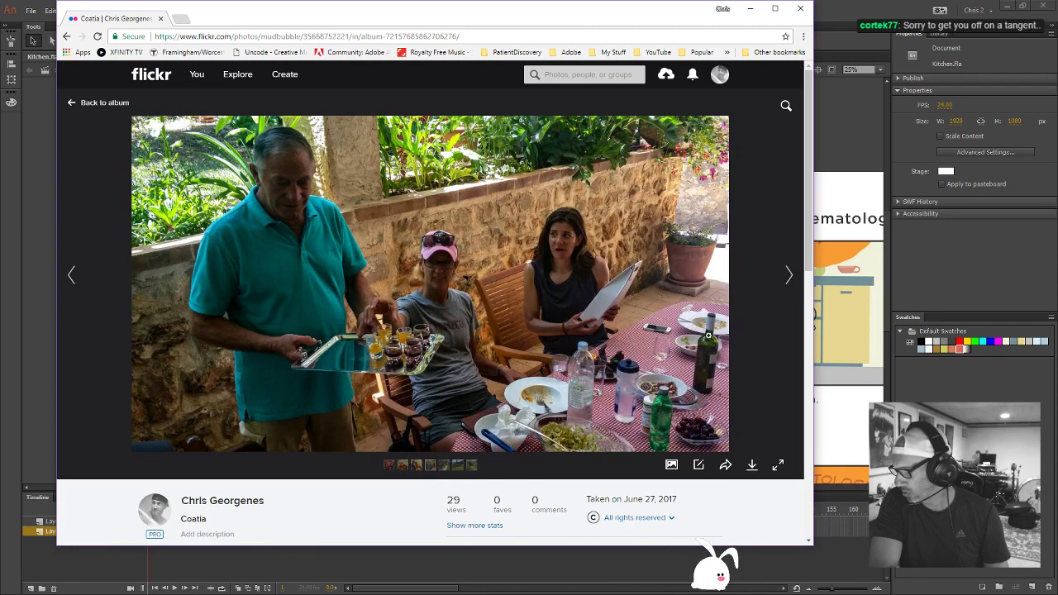
click(68, 37)
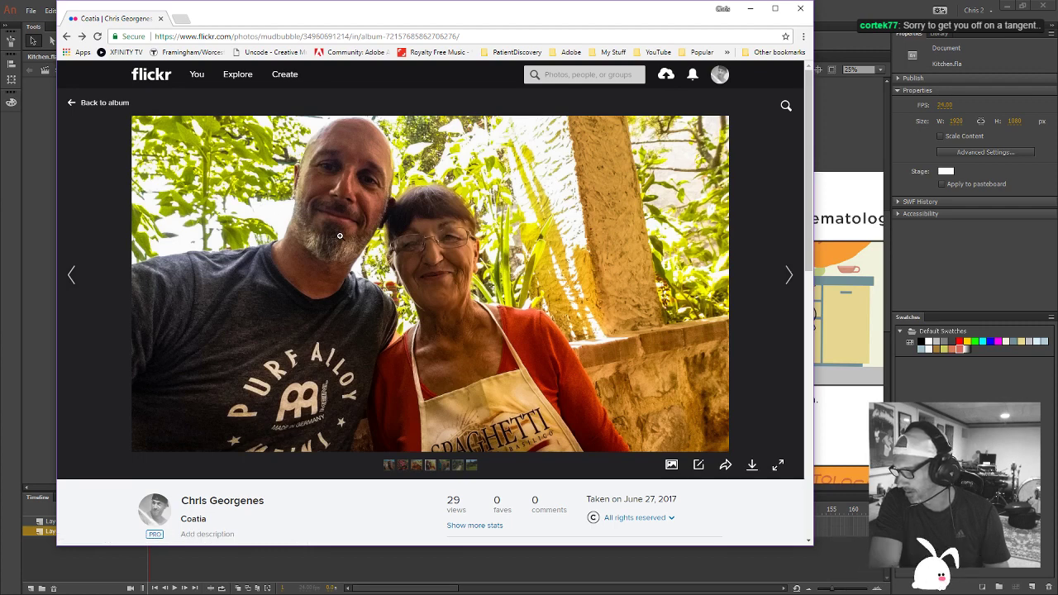
click(105, 103)
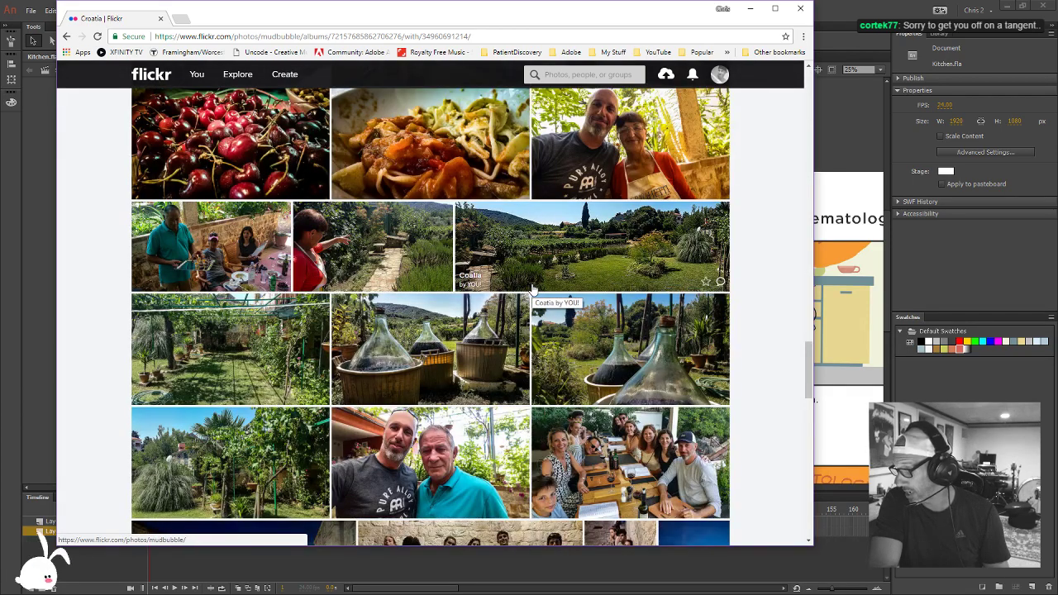
Look back over the cycling, harbour and beach photos on this album page, and continue down to its end
scroll(533, 289, up, 5)
scroll(533, 290, up, 10)
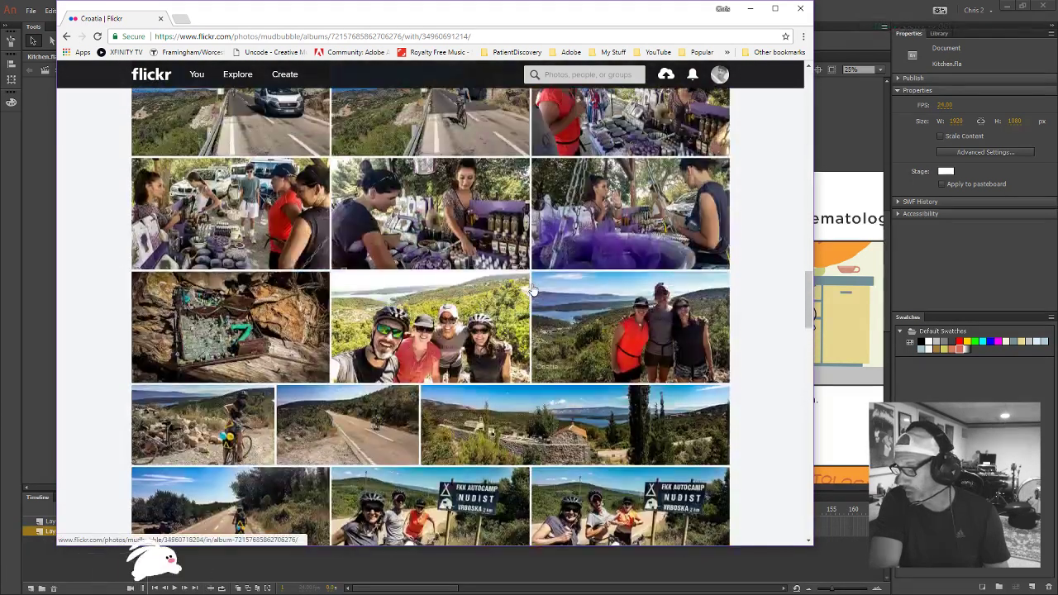
scroll(533, 291, up, 5)
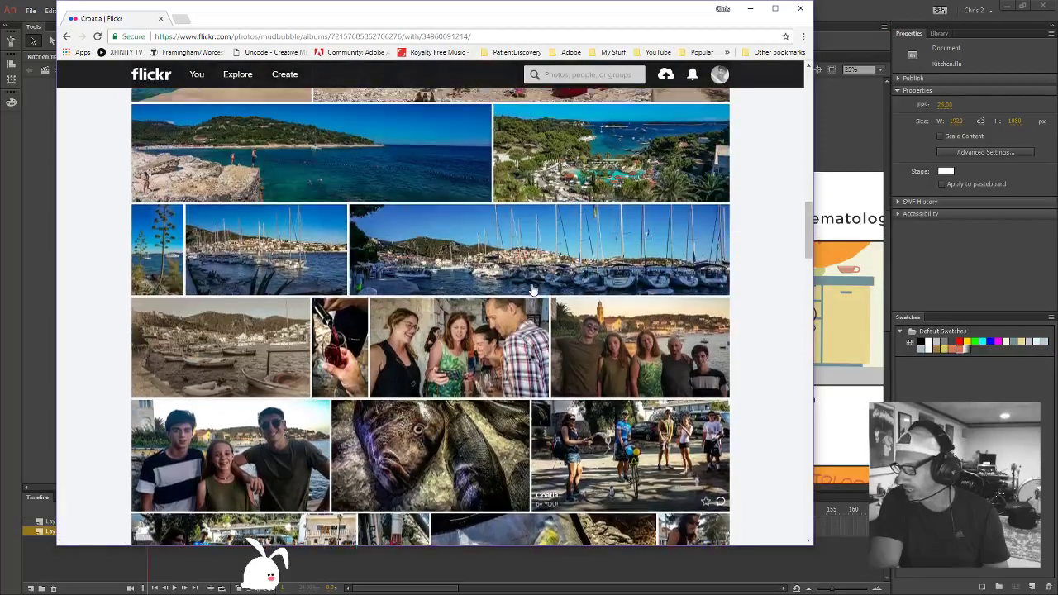
scroll(533, 291, up, 6)
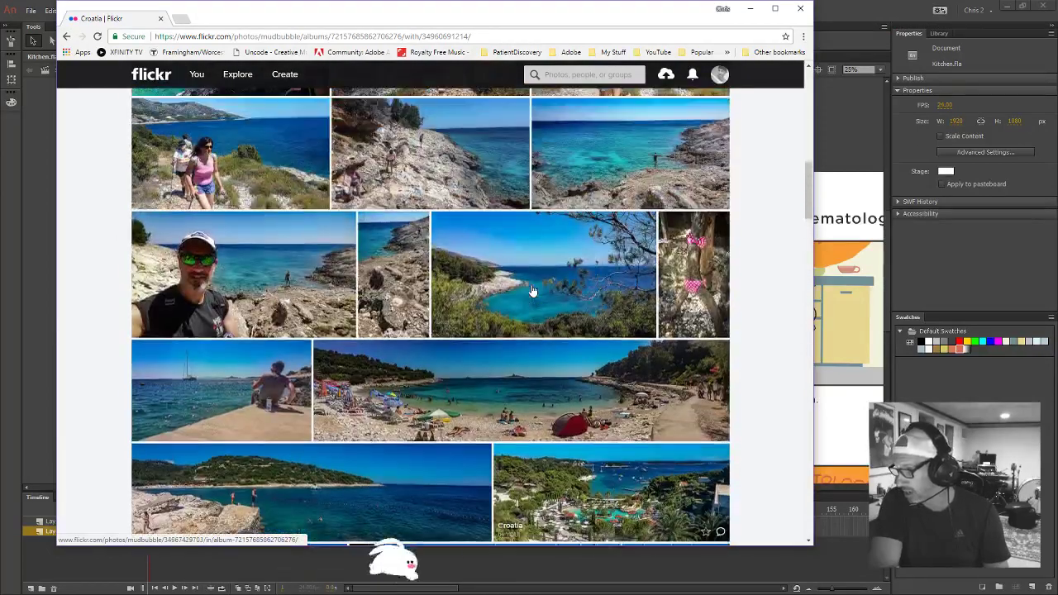
scroll(533, 291, down, 5)
scroll(534, 289, down, 3)
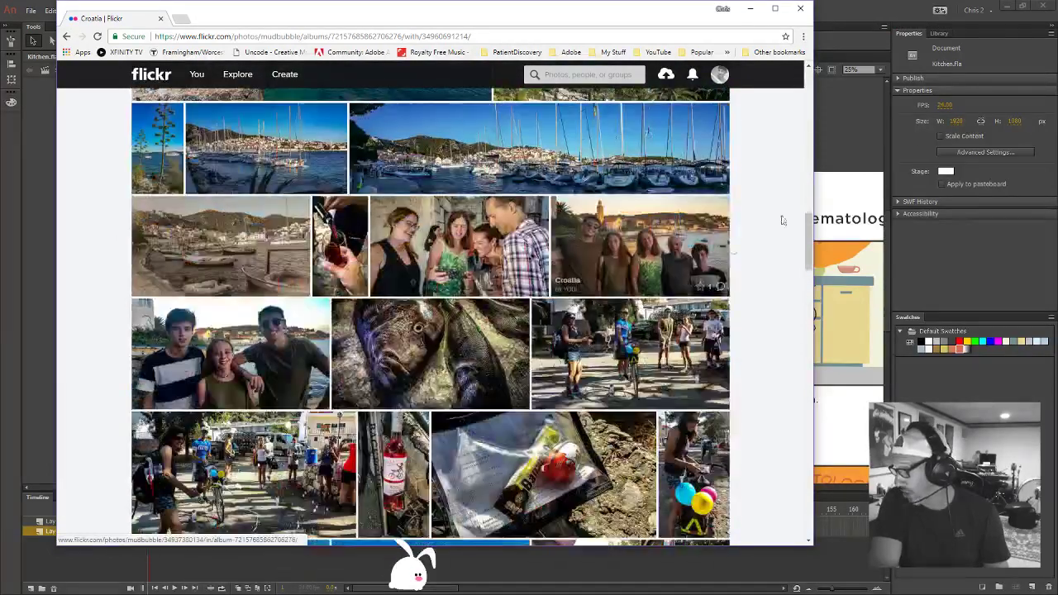
scroll(814, 263, down, 2)
scroll(808, 263, down, 15)
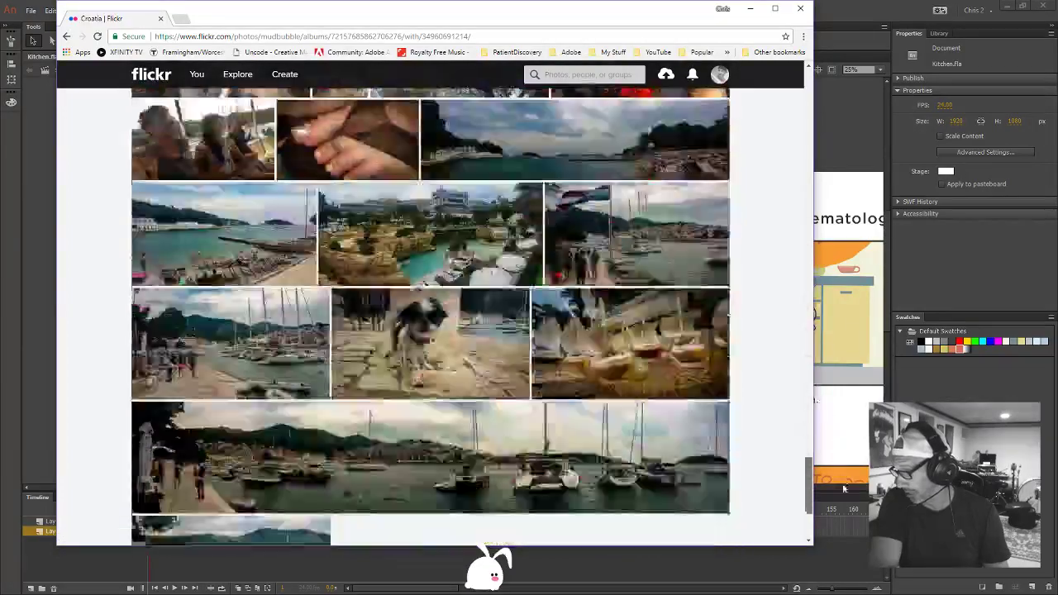
Open the album's first page, view the photo of the labelled liquor bottles at a larger size and return to the album
click(400, 465)
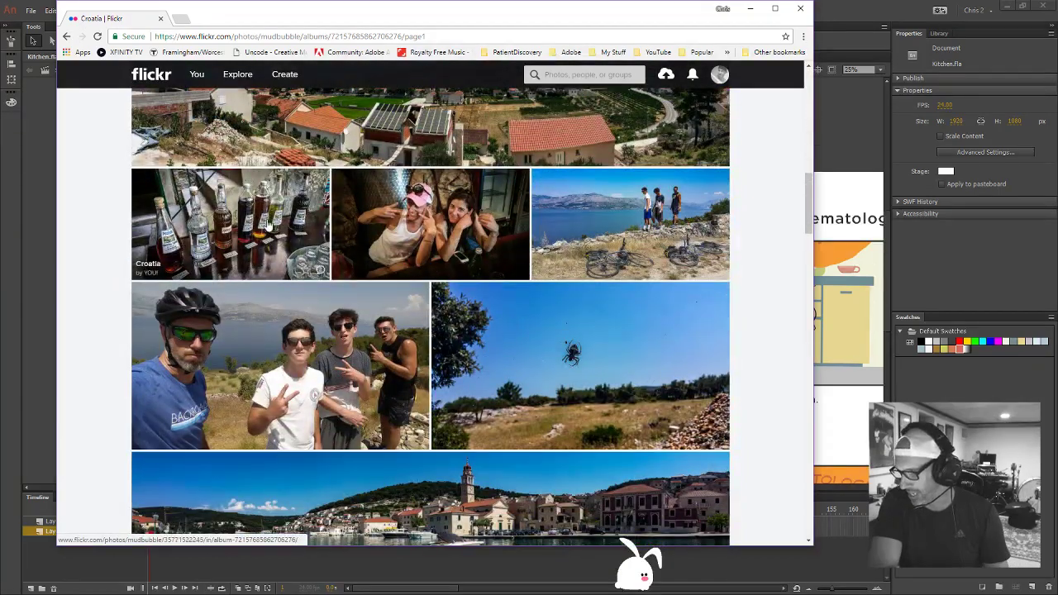
click(267, 219)
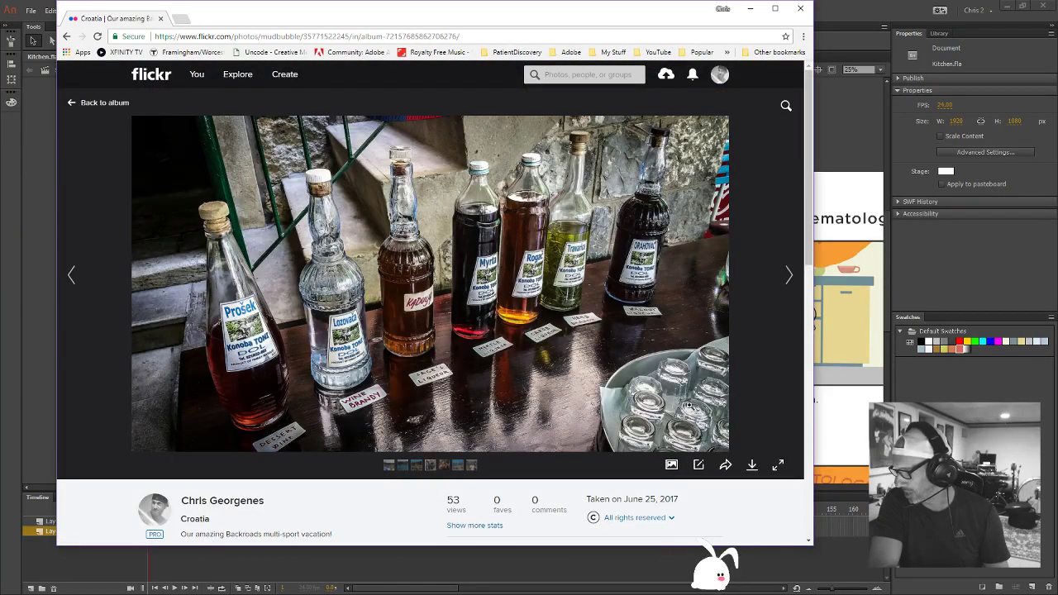
click(94, 103)
Look through the first page's remaining photos, from the harbour panoramas to the abandoned stone houses and old car
scroll(569, 332, down, 6)
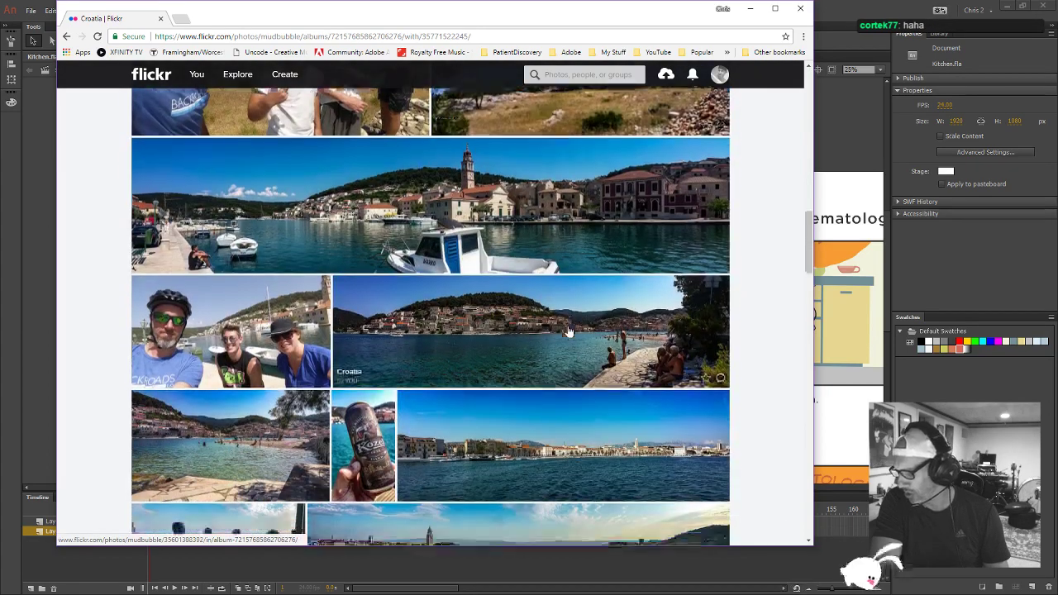
scroll(569, 332, down, 3)
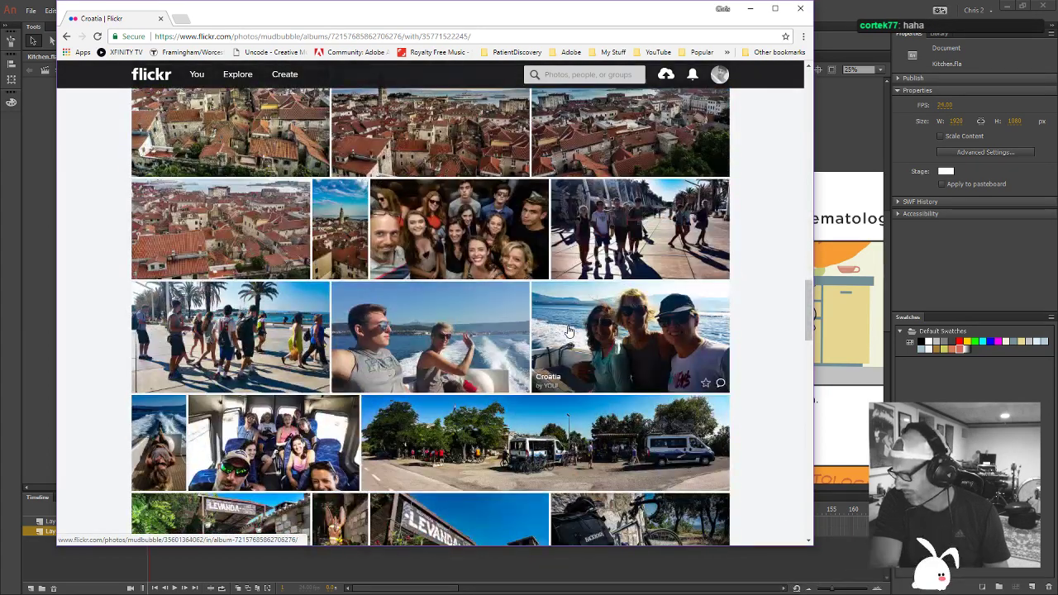
scroll(569, 332, down, 3)
scroll(568, 331, down, 5)
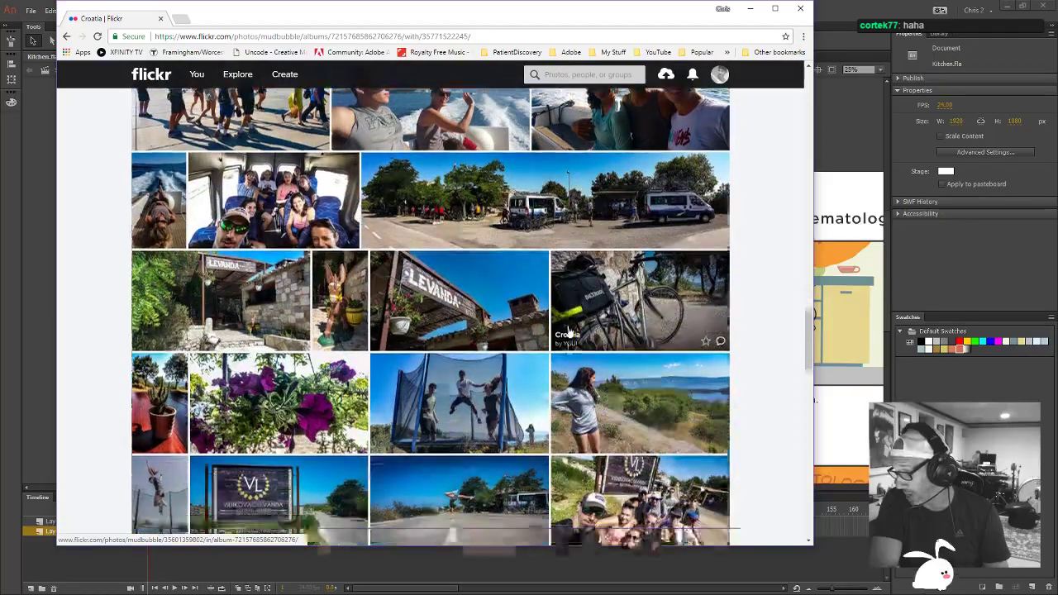
scroll(567, 328, down, 6)
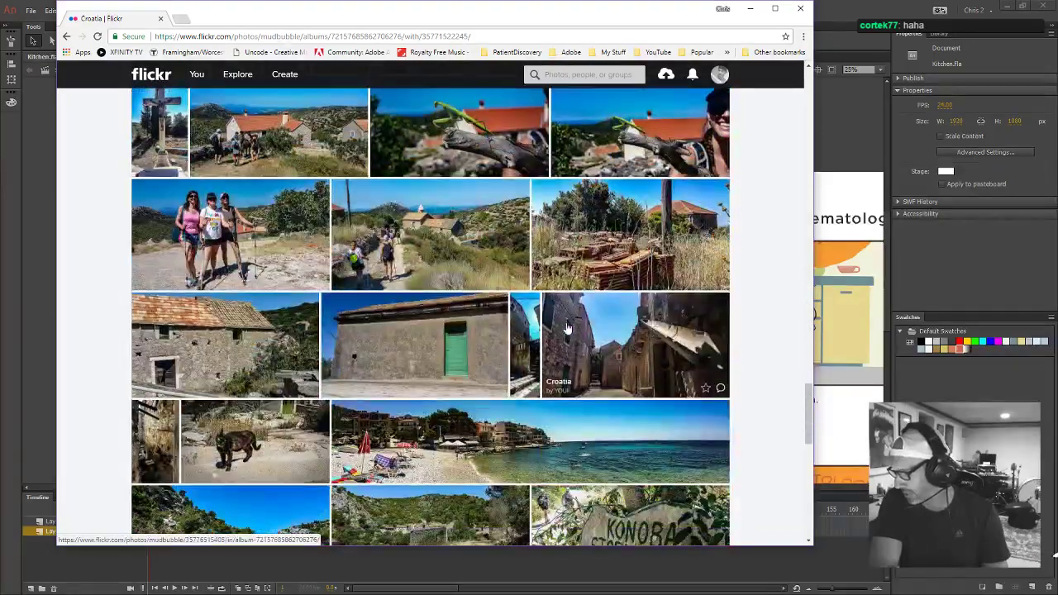
scroll(569, 329, down, 2)
scroll(569, 329, down, 5)
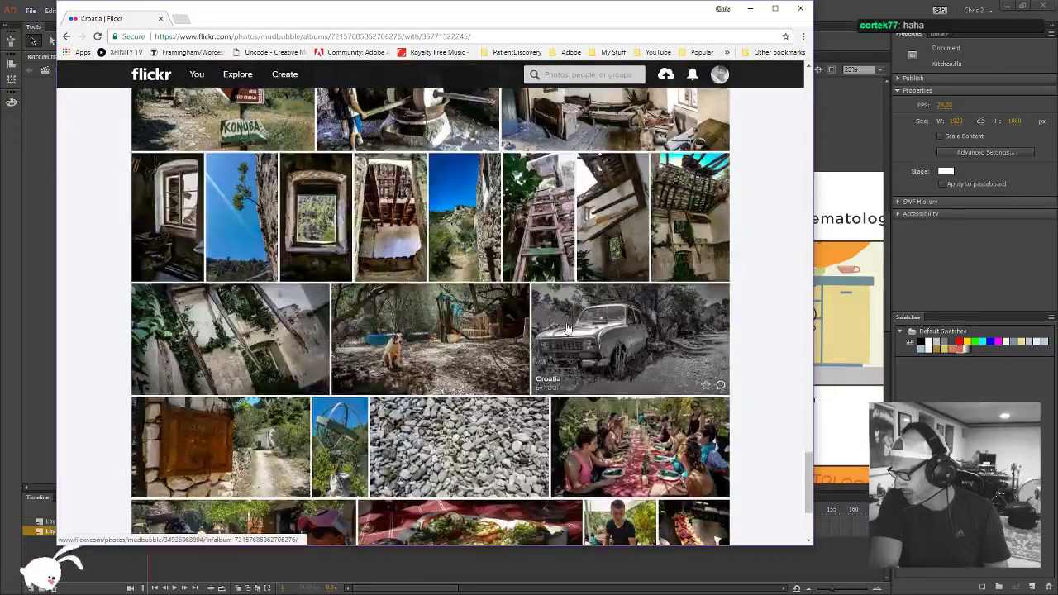
View the pebbles photo at a larger size, discard the note started on it and view the photo of the long outdoor lunch table
click(482, 254)
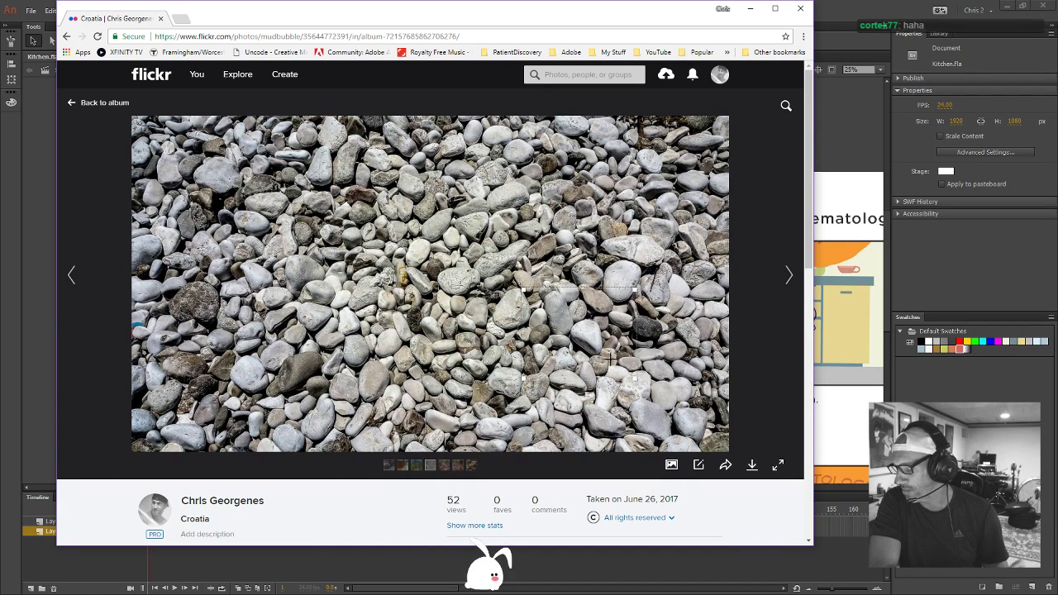
drag(523, 290, 645, 389)
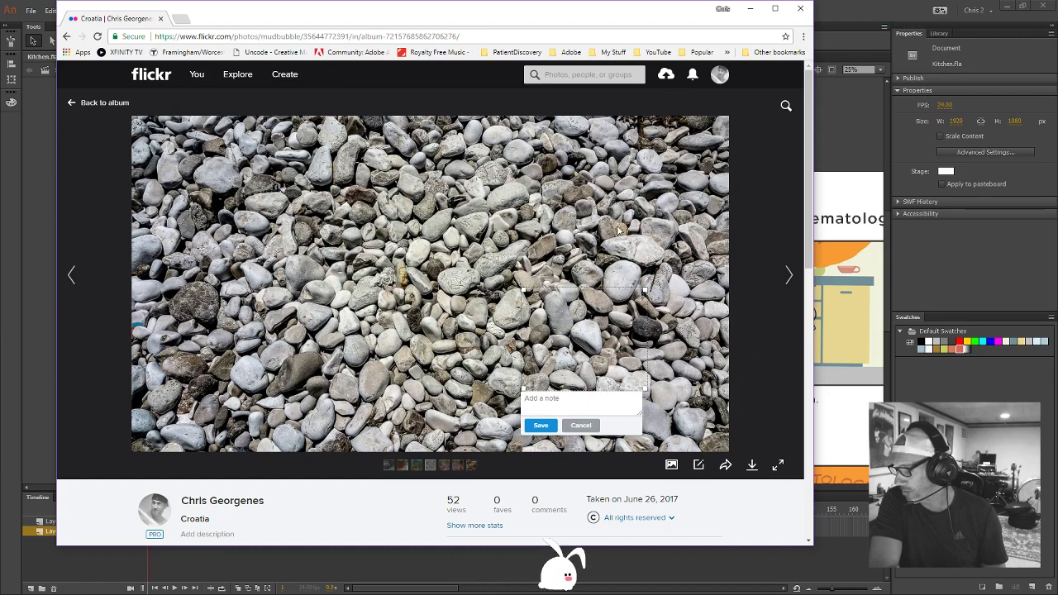
click(768, 213)
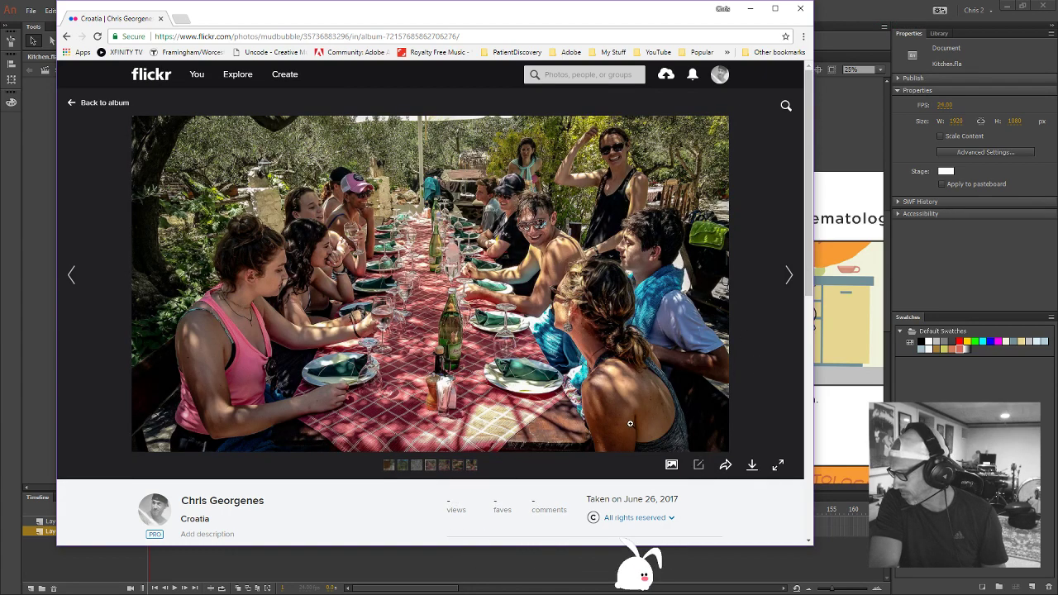
Go back to the pebbles photo, return to the album and open the album's fourth page
click(74, 276)
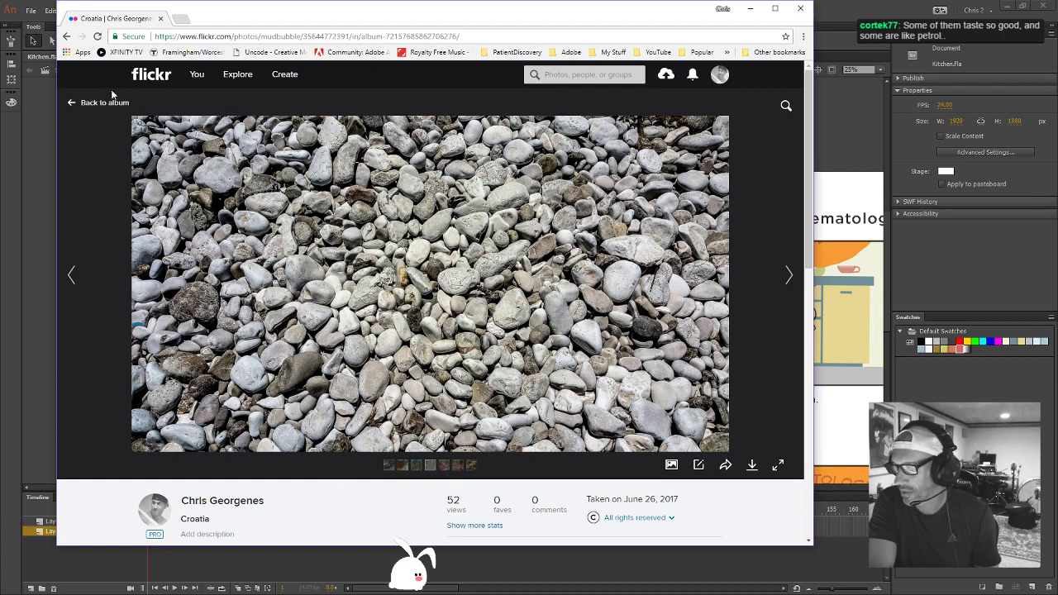
click(89, 105)
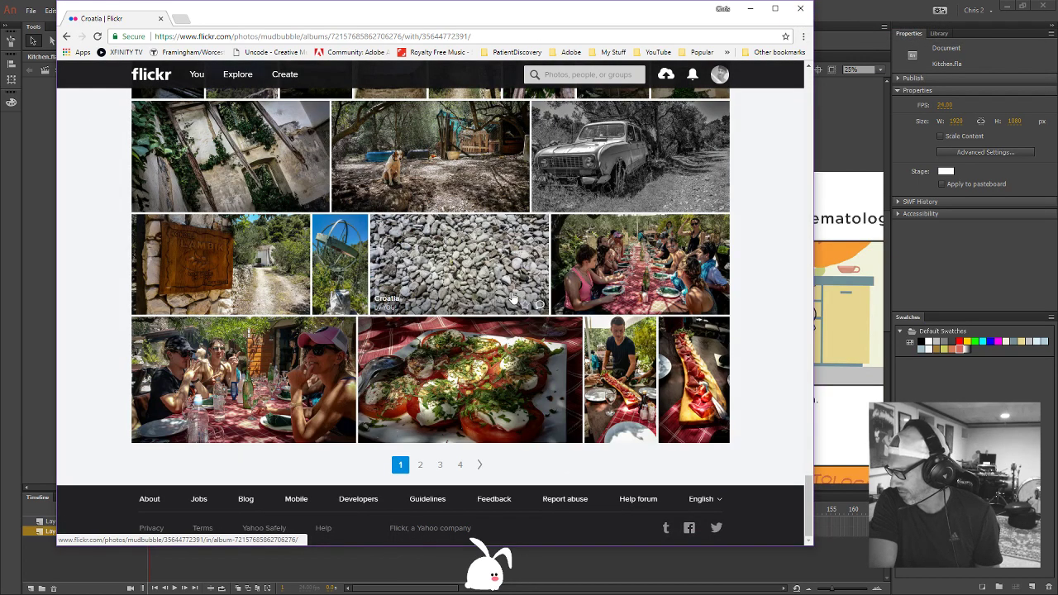
scroll(510, 293, up, 3)
scroll(510, 291, down, 3)
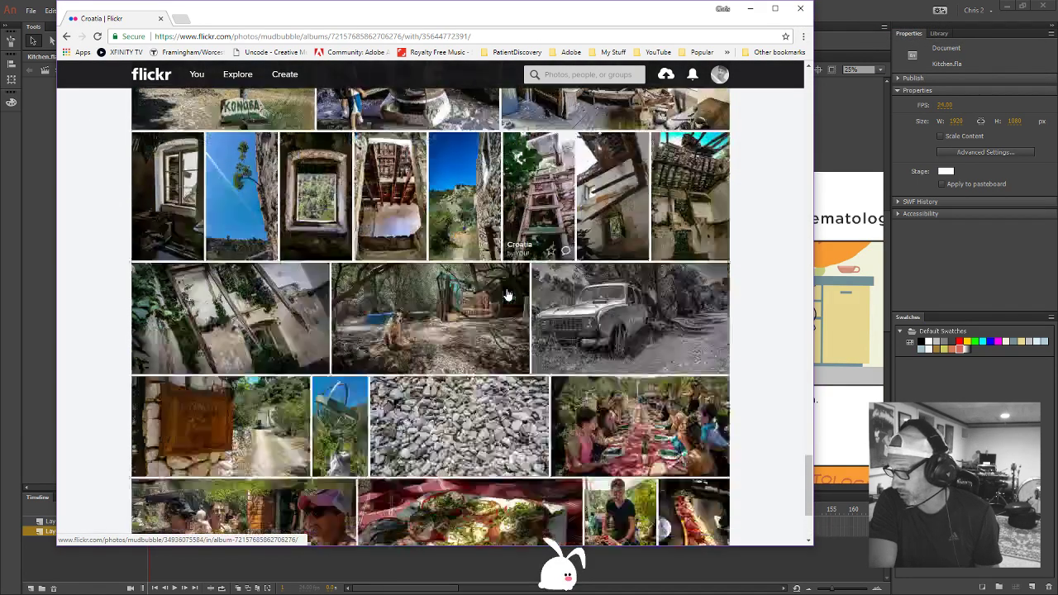
click(461, 465)
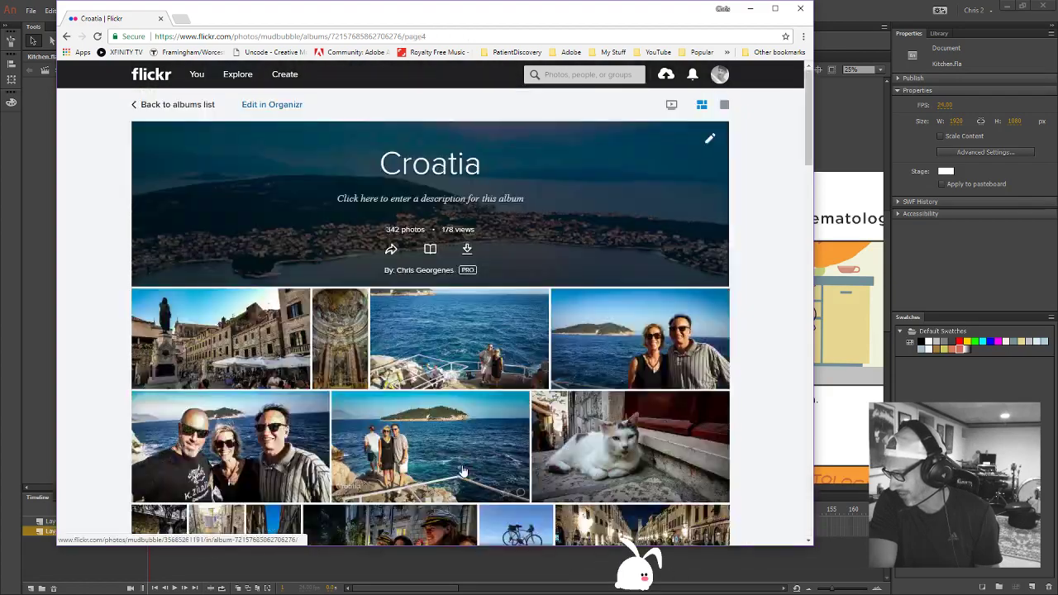
Look through the fourth page's first photos, view the stone pier below the cliff fortress at a larger size and return to the album
scroll(477, 422, down, 2)
scroll(478, 421, down, 2)
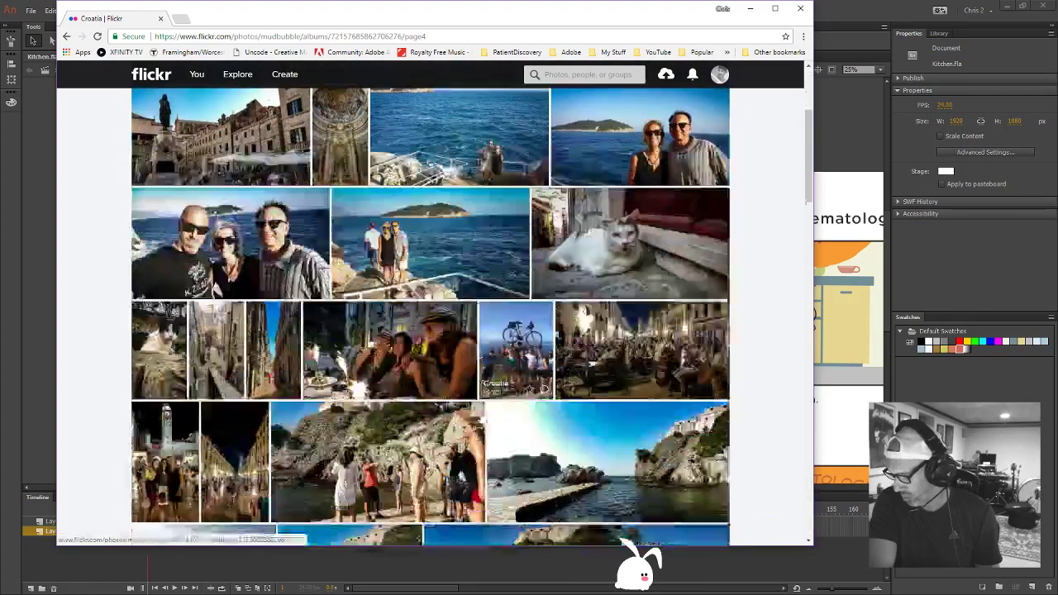
scroll(543, 397, down, 1)
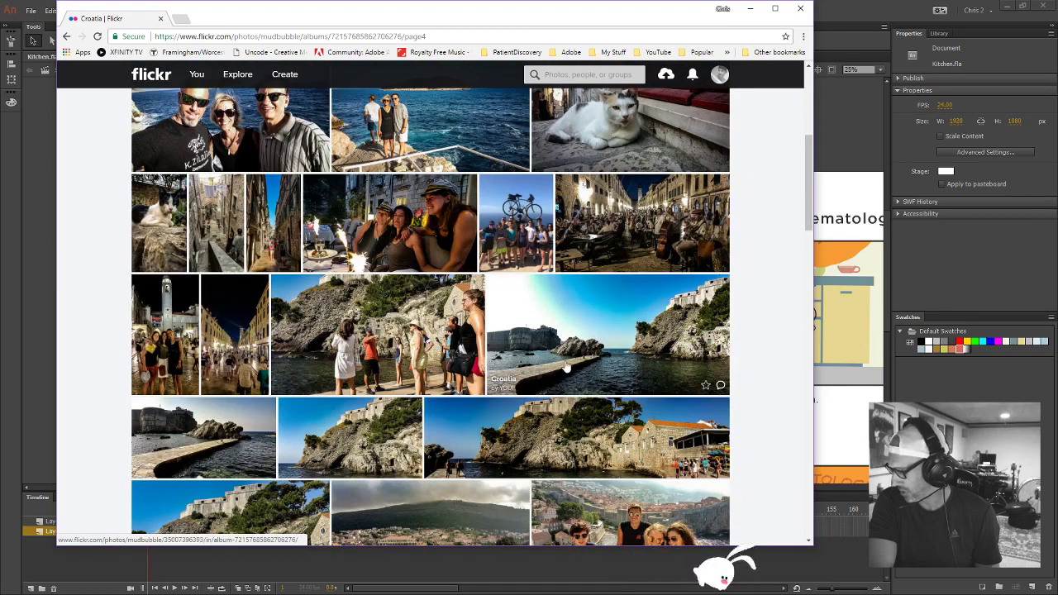
click(544, 393)
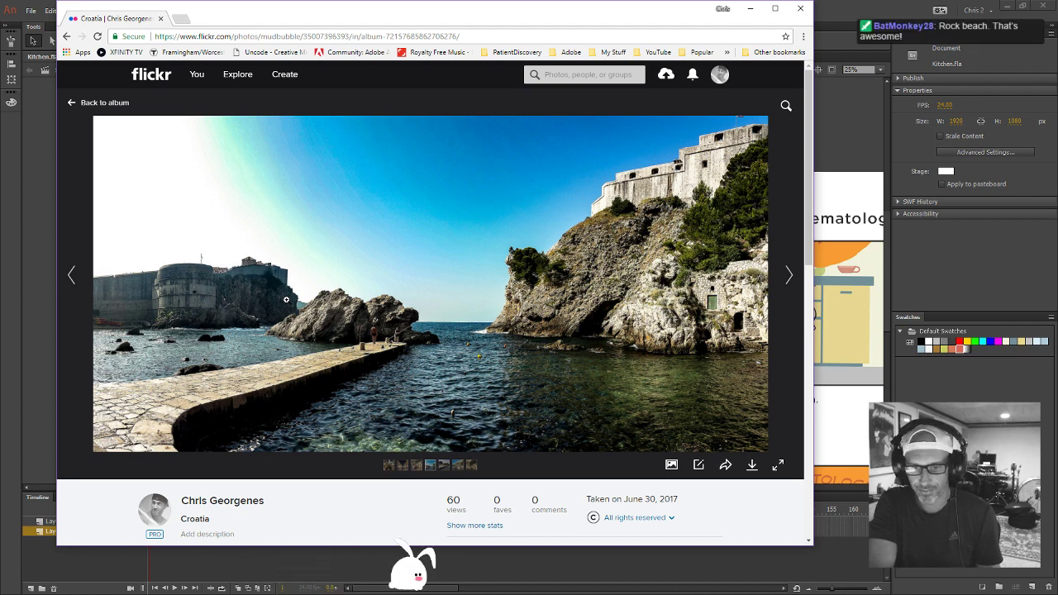
click(82, 107)
Look over the hillside town and fortress photos, view the netted pyramid of stone balls at a larger size and return to the album
scroll(369, 297, down, 2)
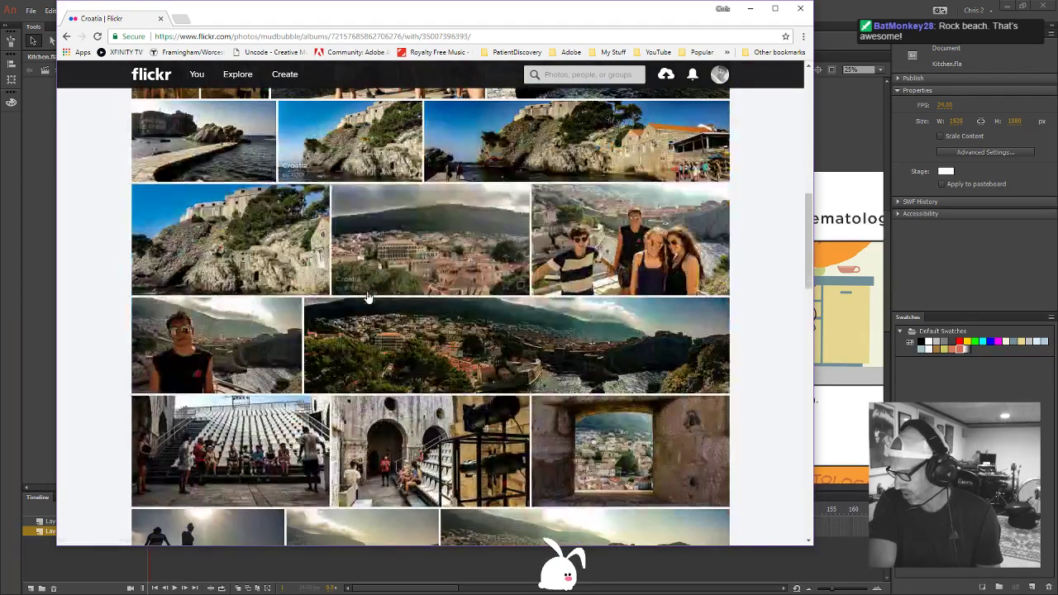
scroll(369, 298, down, 1)
scroll(369, 299, down, 1)
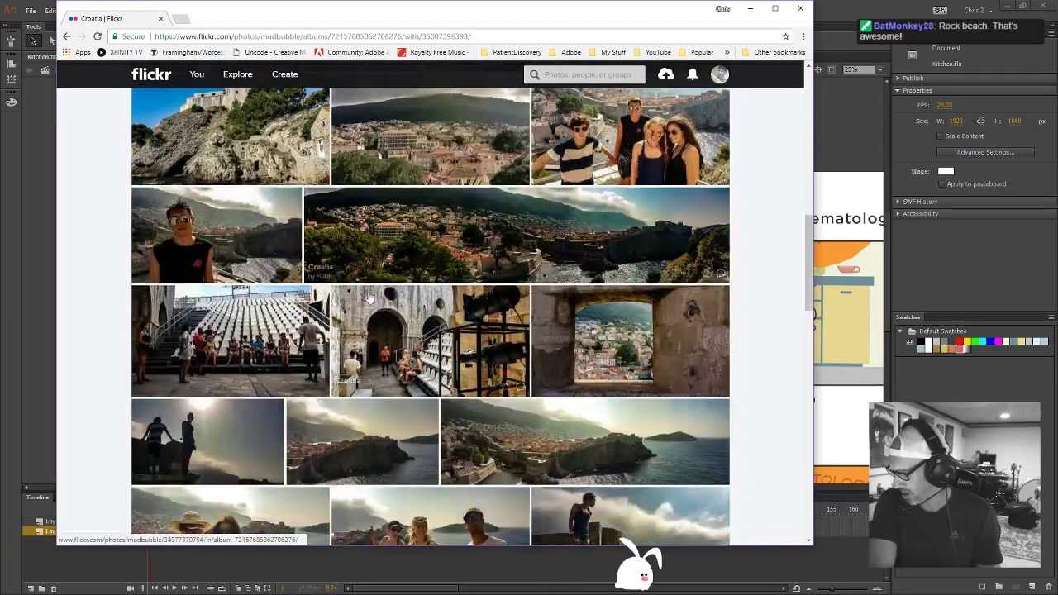
scroll(369, 298, up, 5)
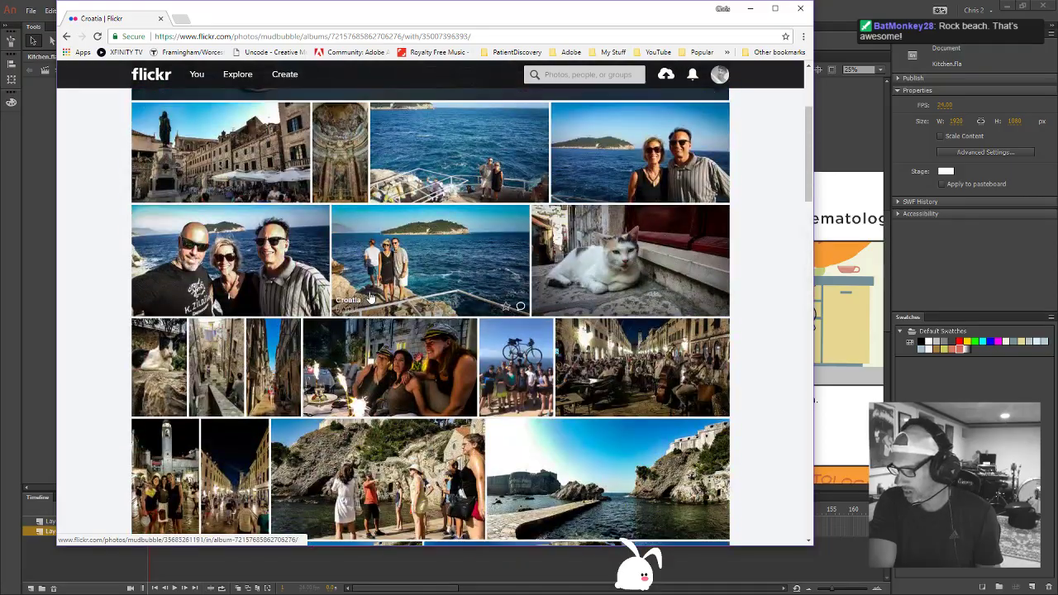
scroll(369, 297, up, 4)
scroll(370, 296, down, 10)
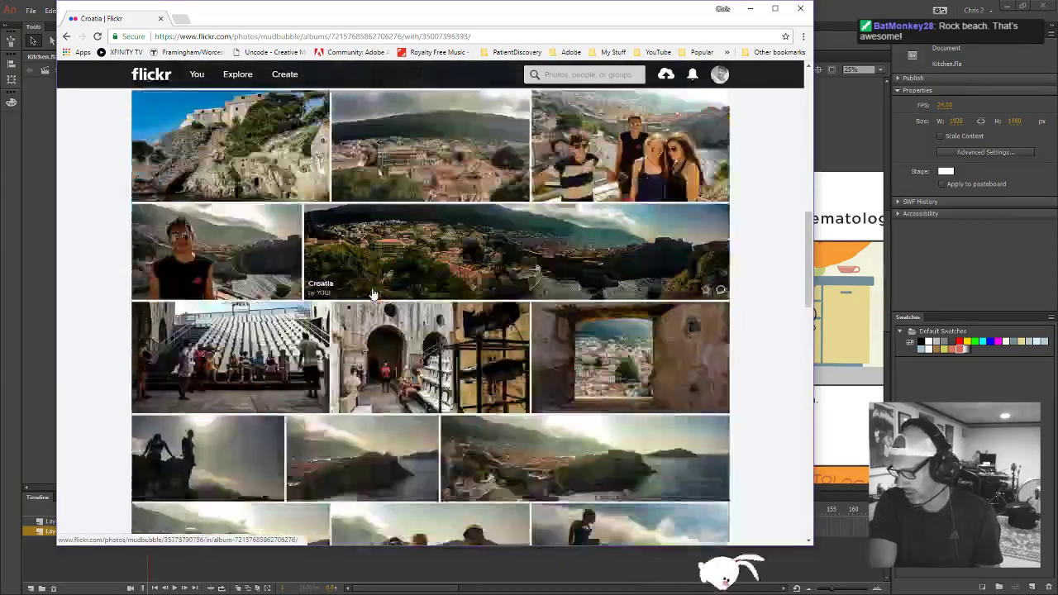
scroll(372, 294, down, 5)
click(214, 401)
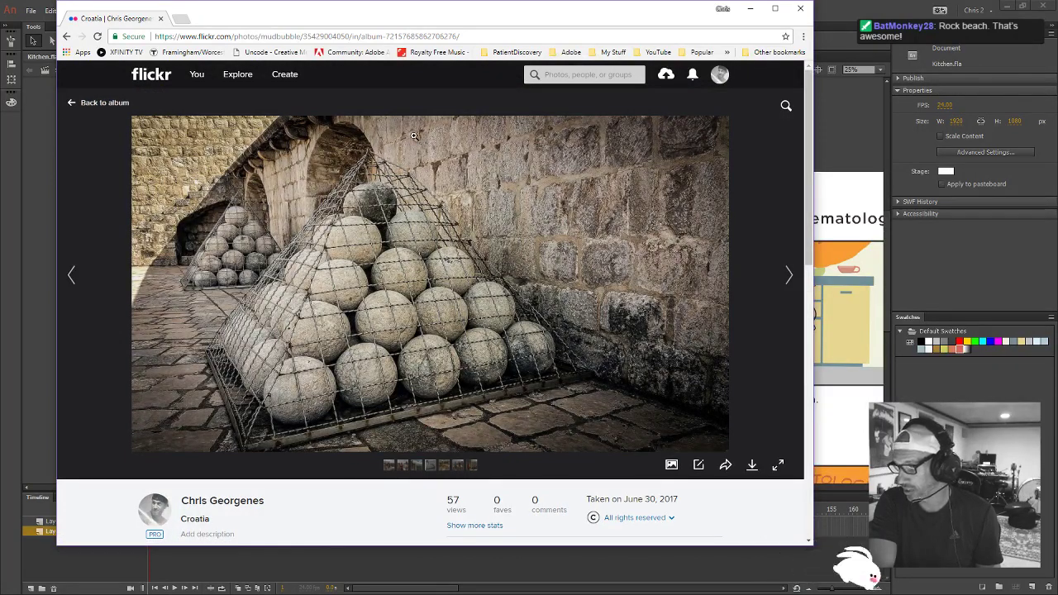
click(104, 104)
Look through the market, street and rooftop photos, view the wide orange-rooftop panorama at a larger size and return to the album
scroll(439, 300, down, 1)
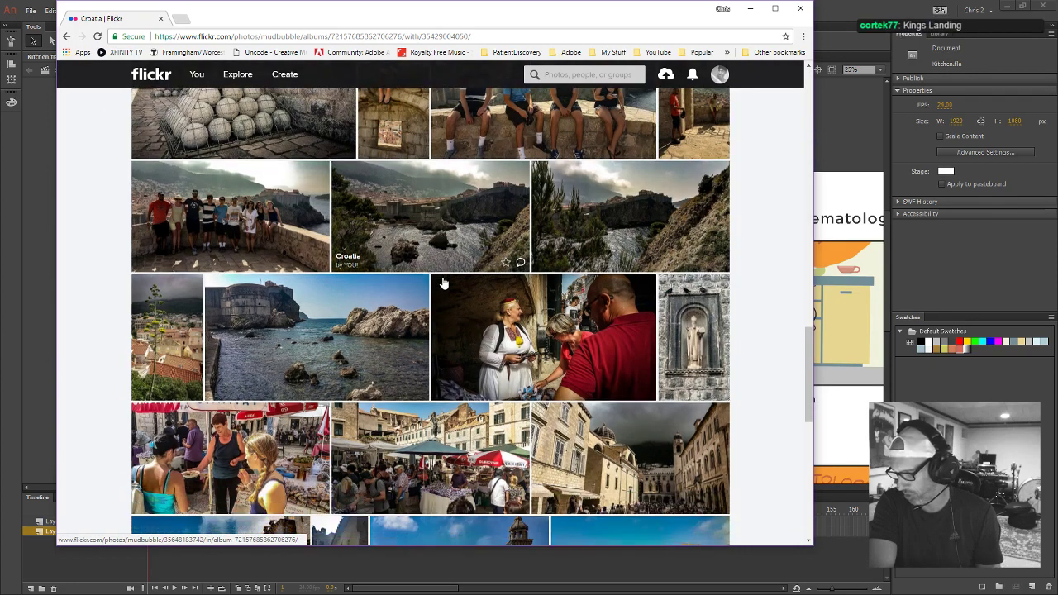
scroll(443, 284, down, 1)
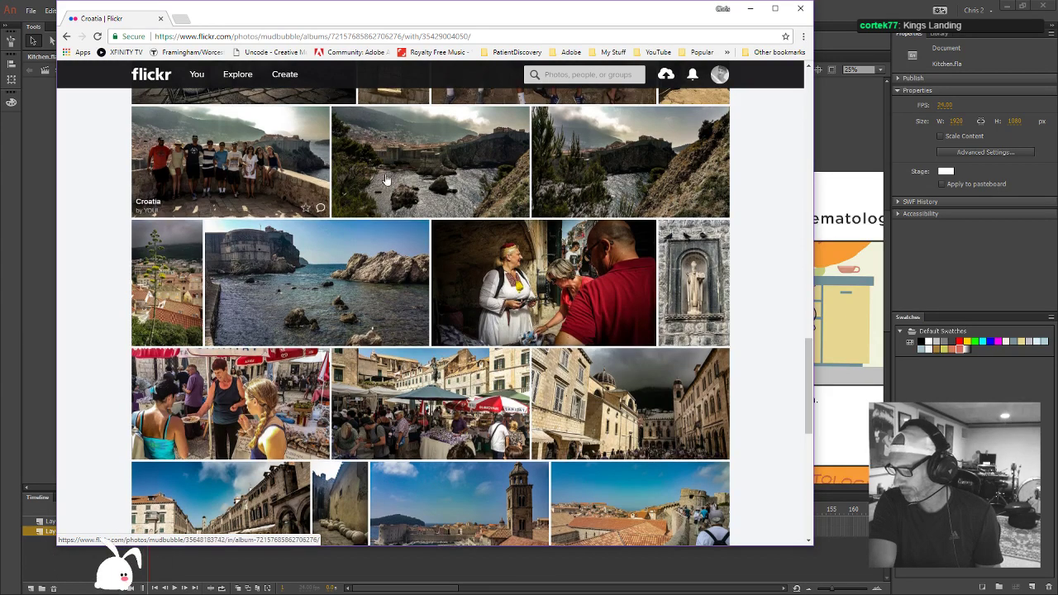
scroll(496, 248, down, 3)
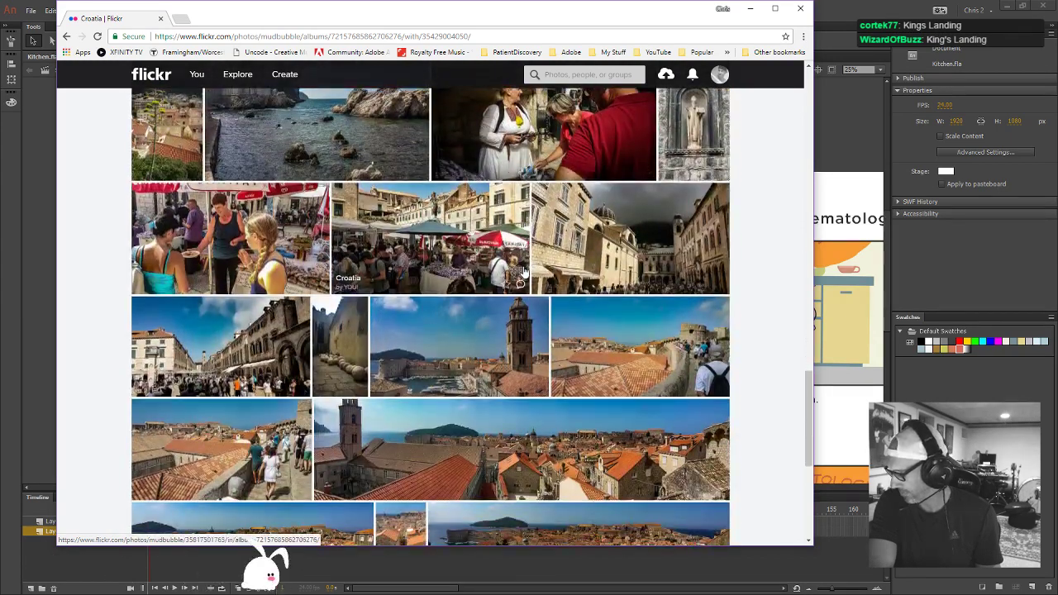
scroll(545, 347, down, 3)
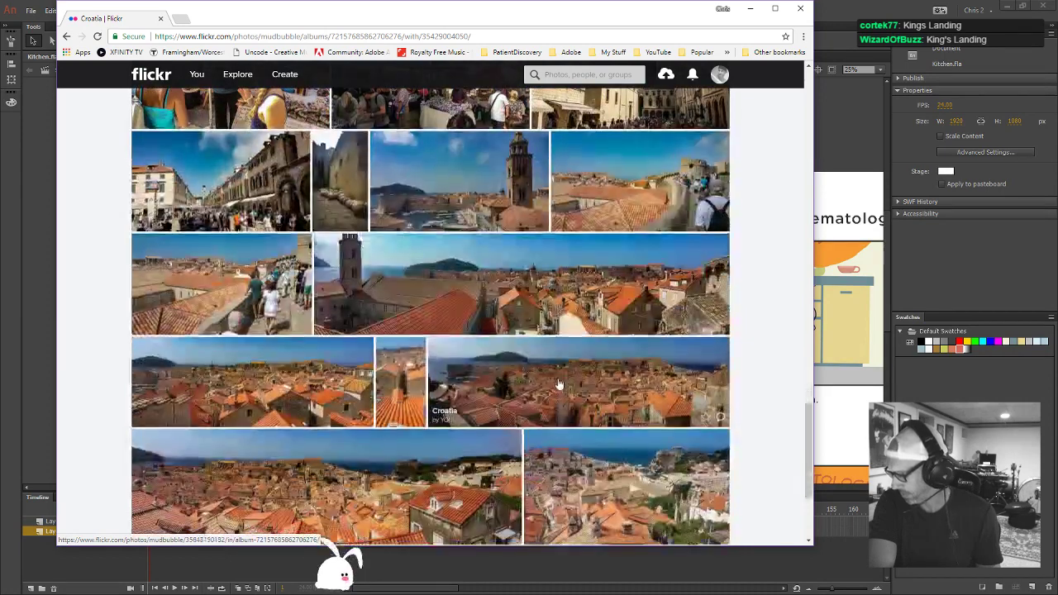
scroll(322, 407, down, 3)
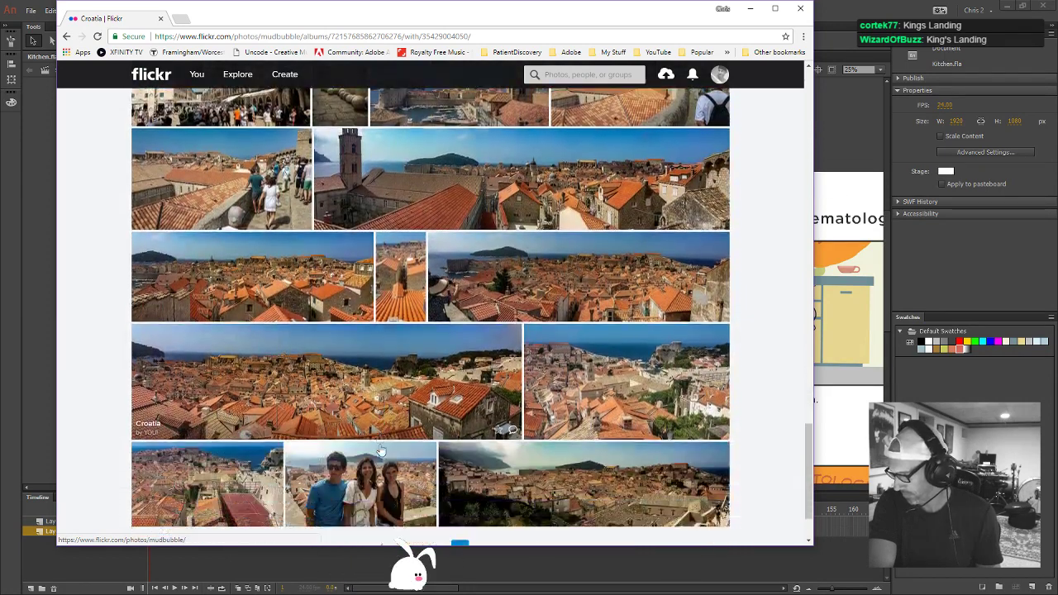
click(326, 407)
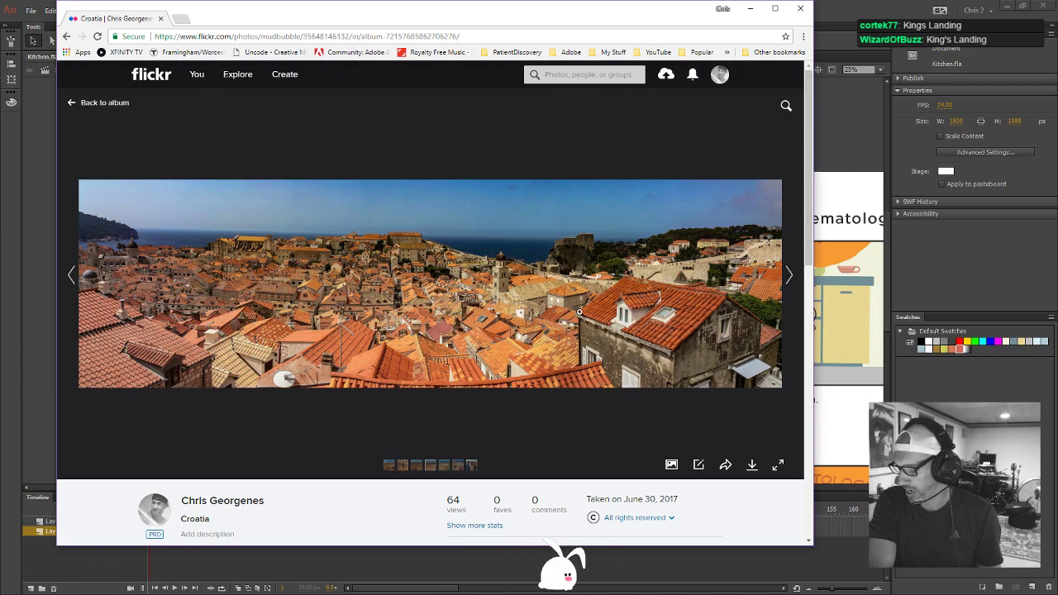
click(105, 105)
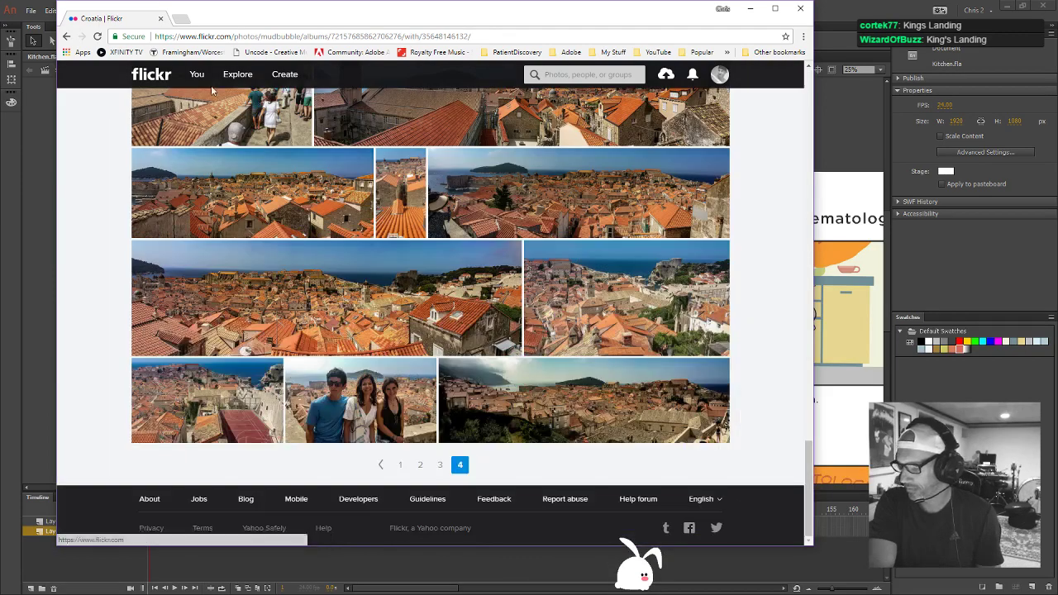
View the photo of the woman in the white traditional dress at a larger size and return to the album
scroll(511, 371, up, 10)
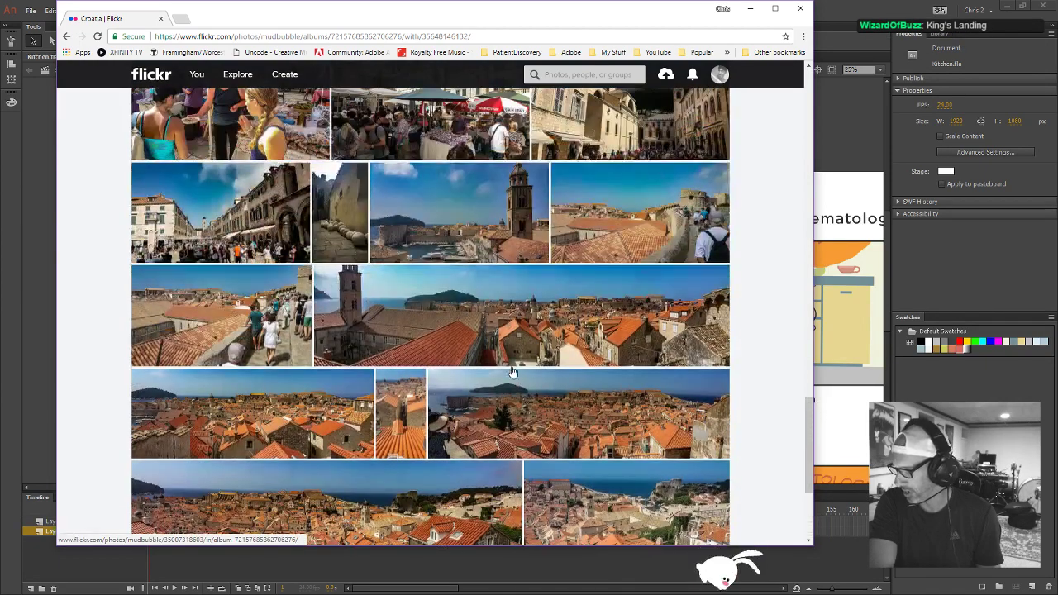
scroll(510, 371, up, 2)
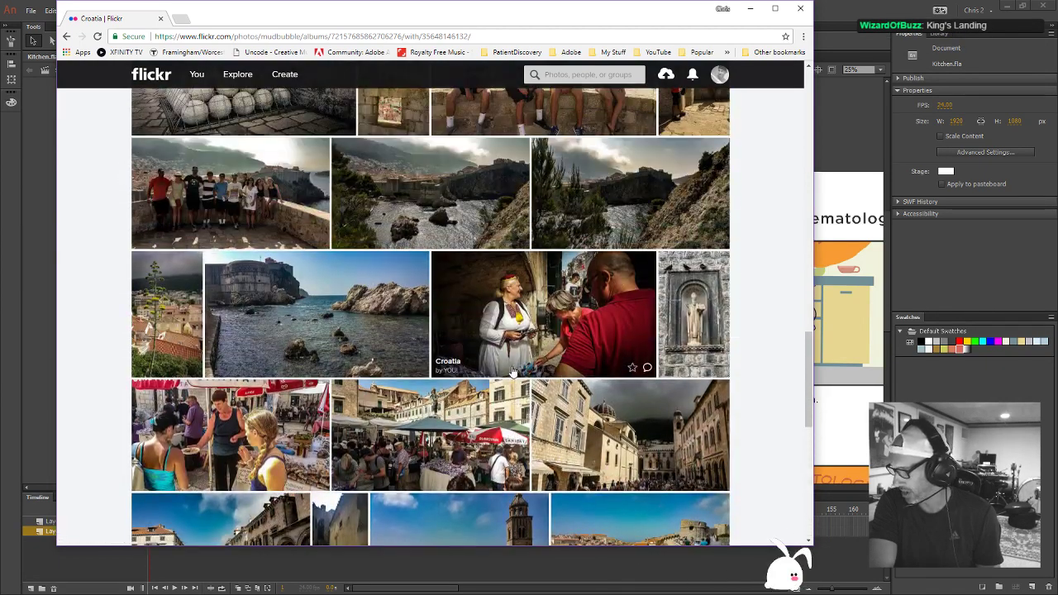
click(536, 317)
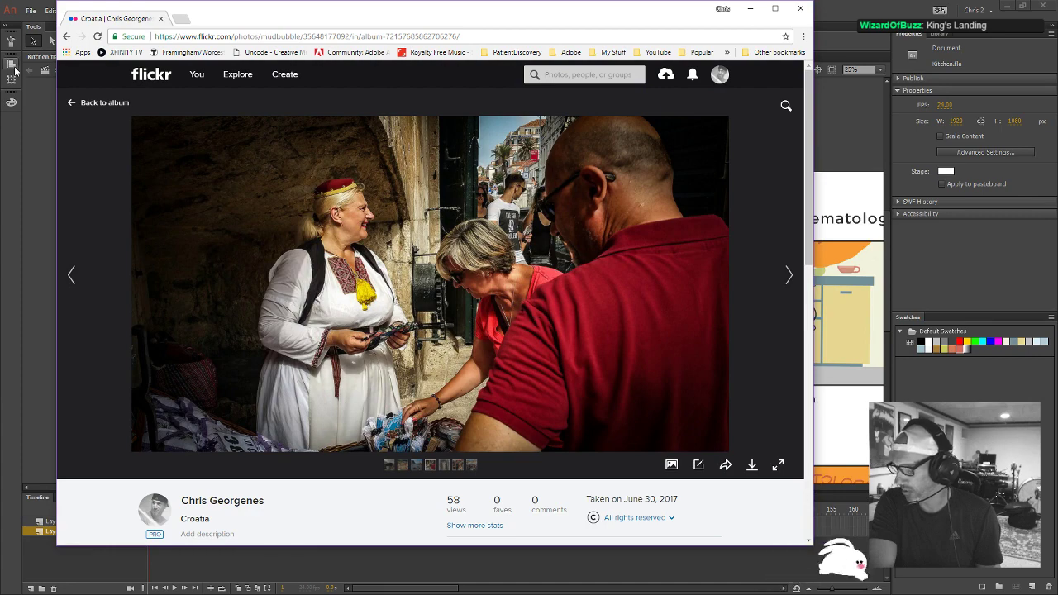
click(66, 36)
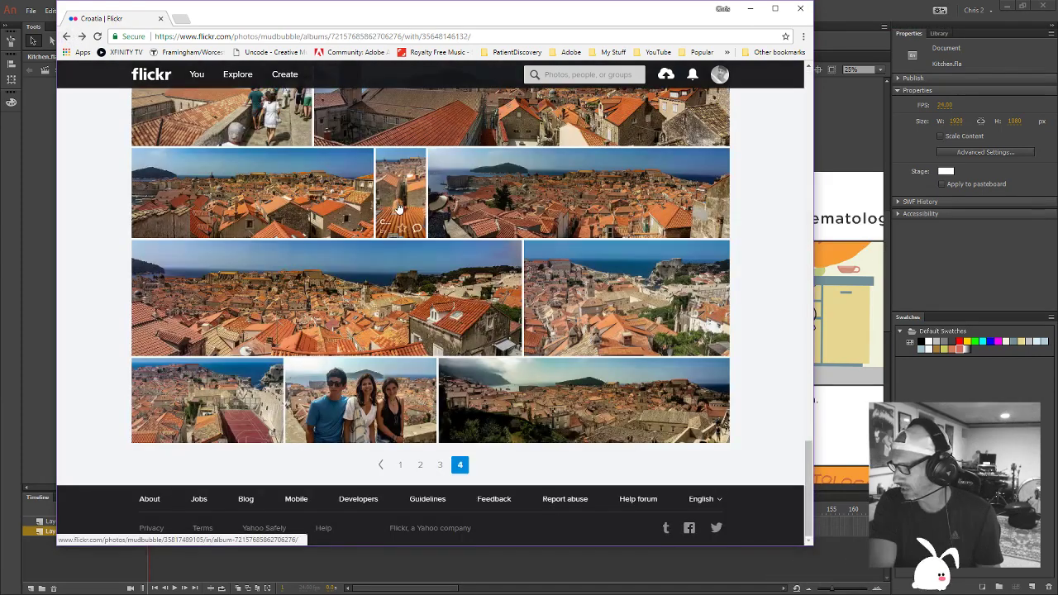
View the panorama of the walled town and island on the sea at a larger size and return to the album
scroll(414, 207, up, 4)
scroll(446, 240, up, 4)
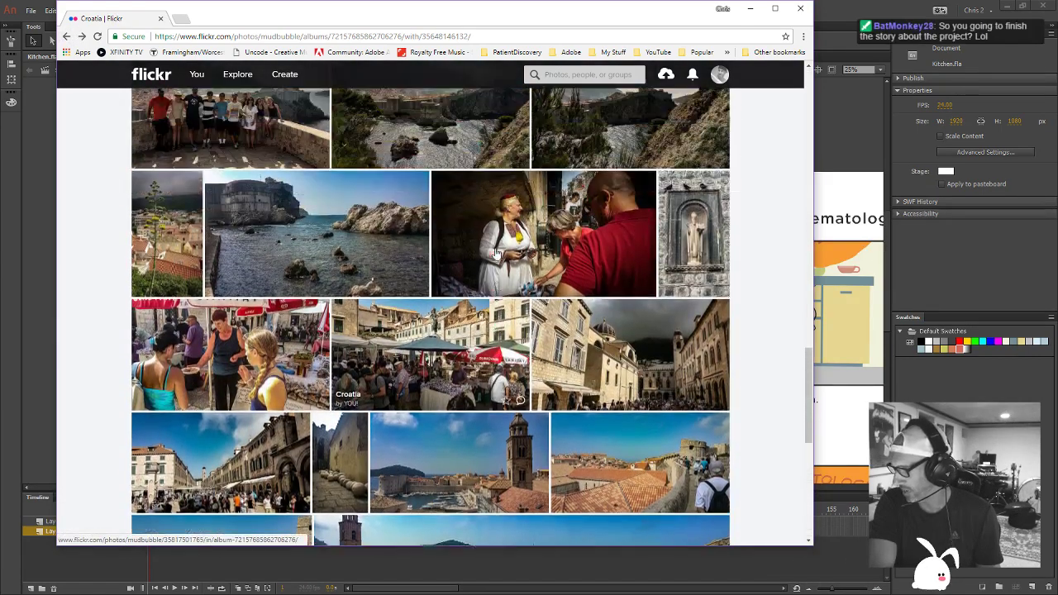
scroll(496, 254, up, 5)
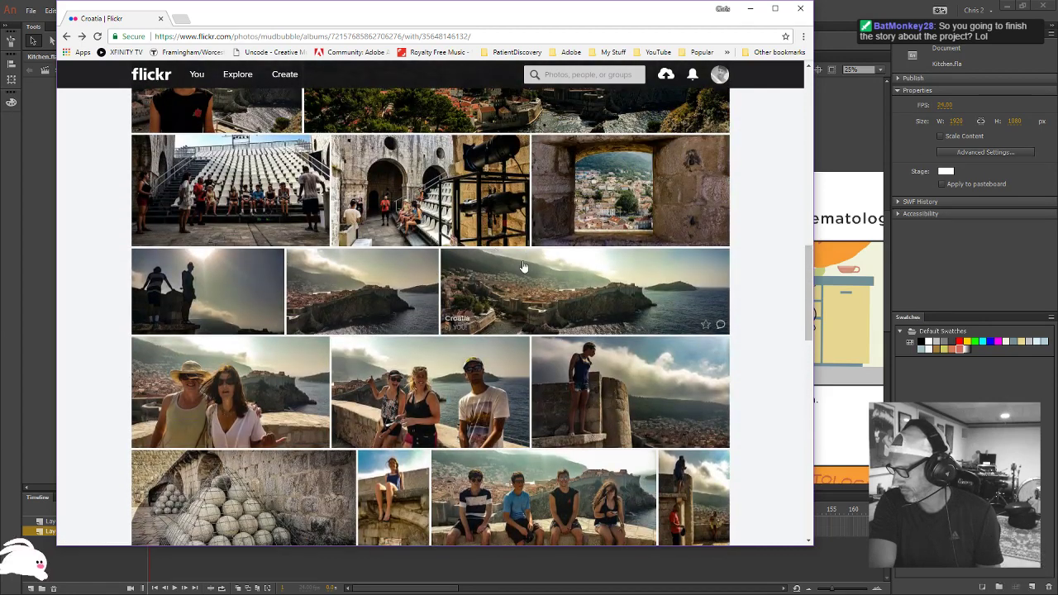
click(497, 255)
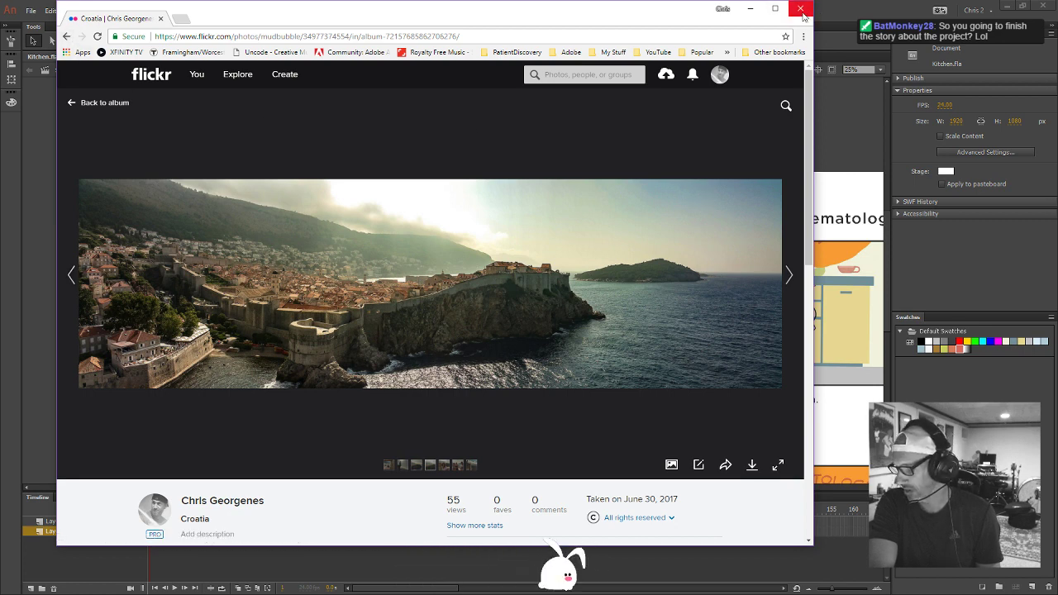
click(66, 36)
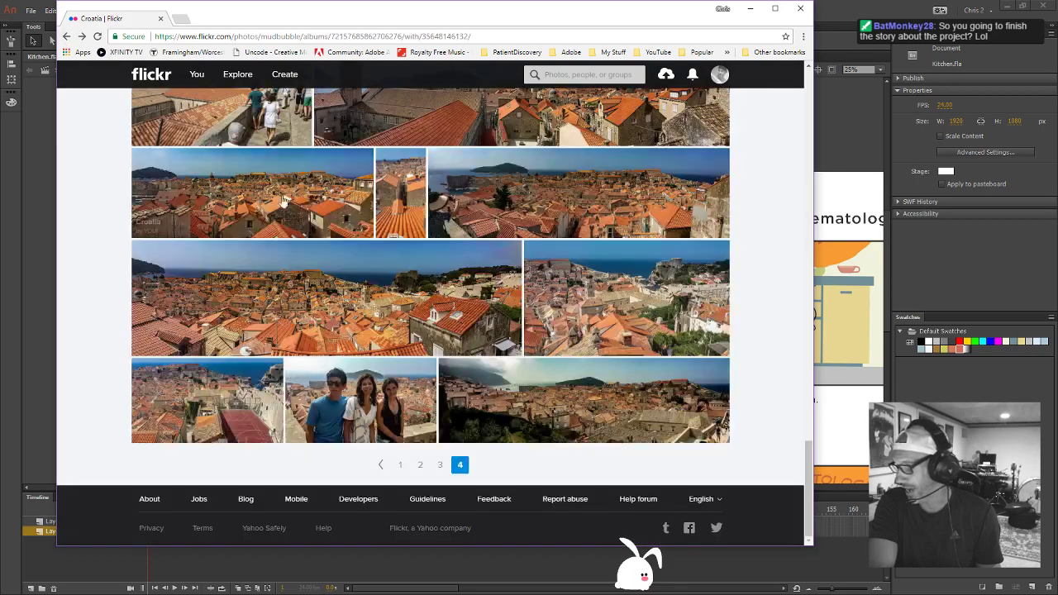
Look back over the fortress photos, close the photo browser and bring the kitchen storyboard's upper frames into view in Animate
scroll(347, 232, up, 5)
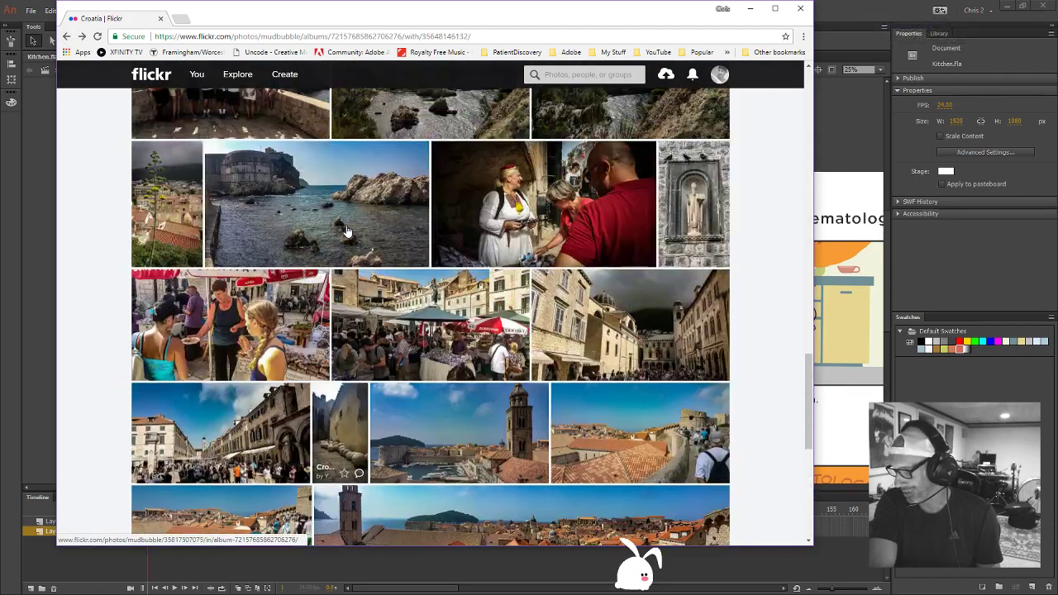
scroll(347, 231, up, 6)
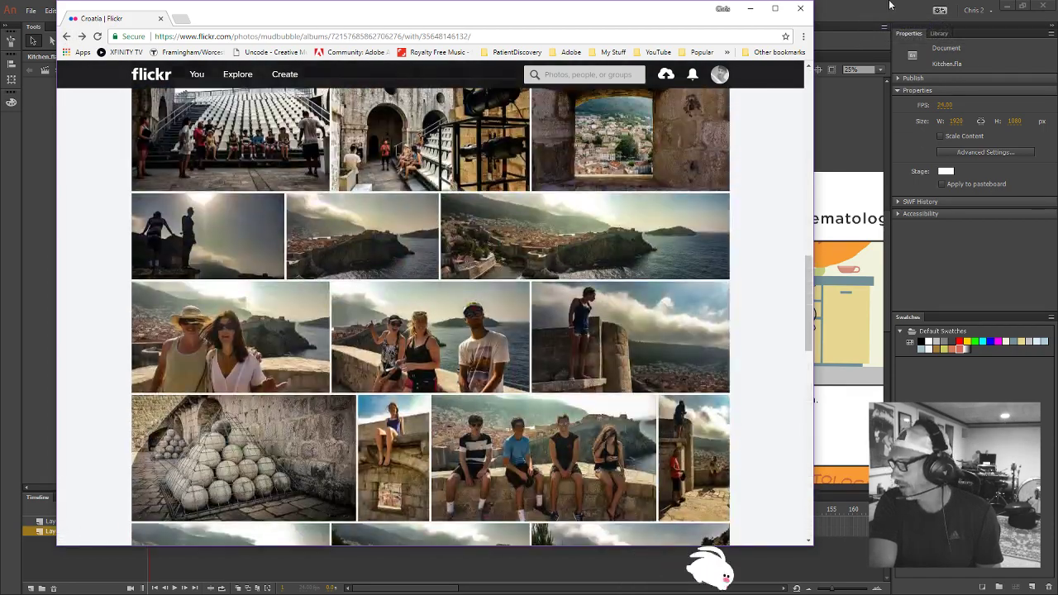
click(801, 8)
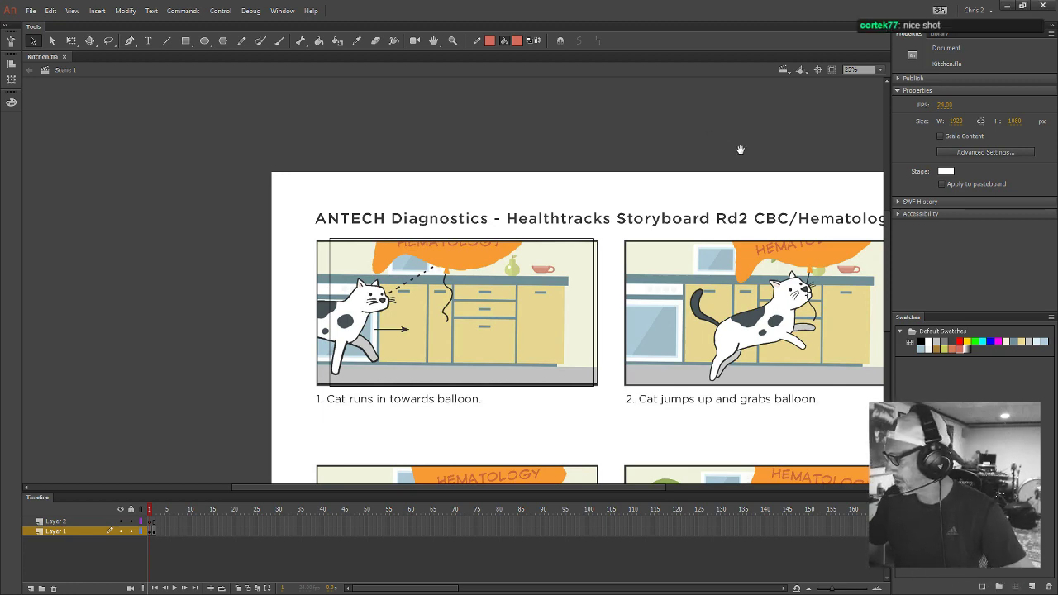
drag(765, 364, 583, 291)
scroll(582, 292, down, 1)
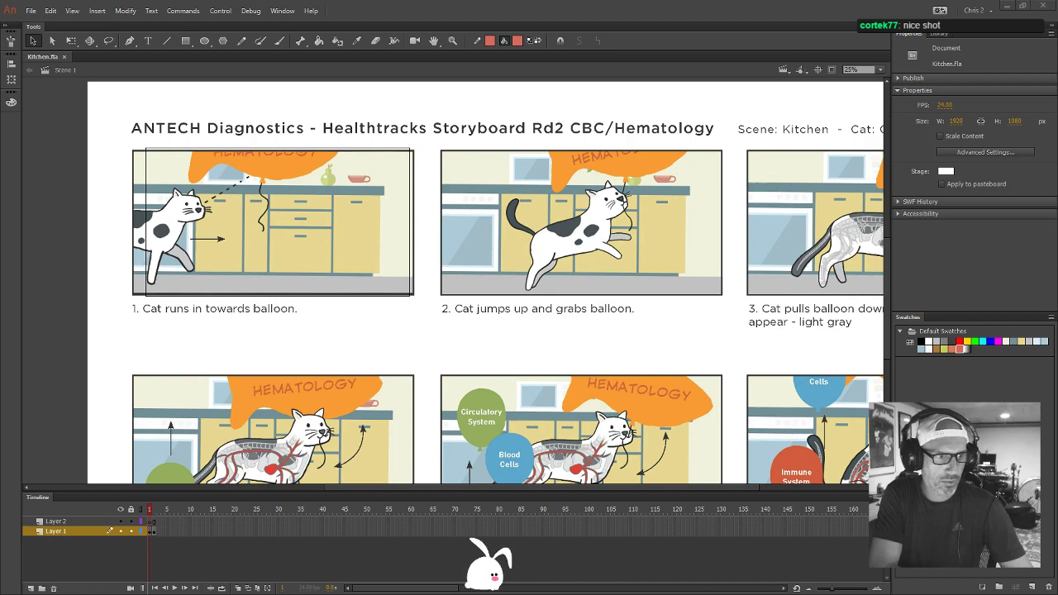
Open Healthtracks-Feline-Storyboards.pdf from the Crier Communications project's Storyboard folder and show its first page, the kitchen scene
drag(0, 50, 389, 61)
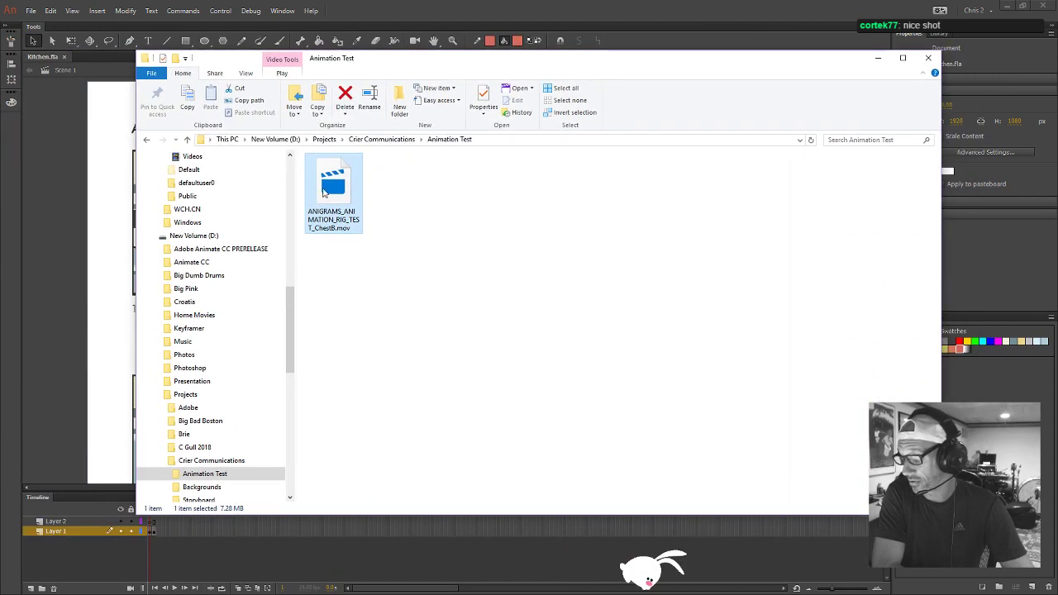
click(352, 140)
click(339, 198)
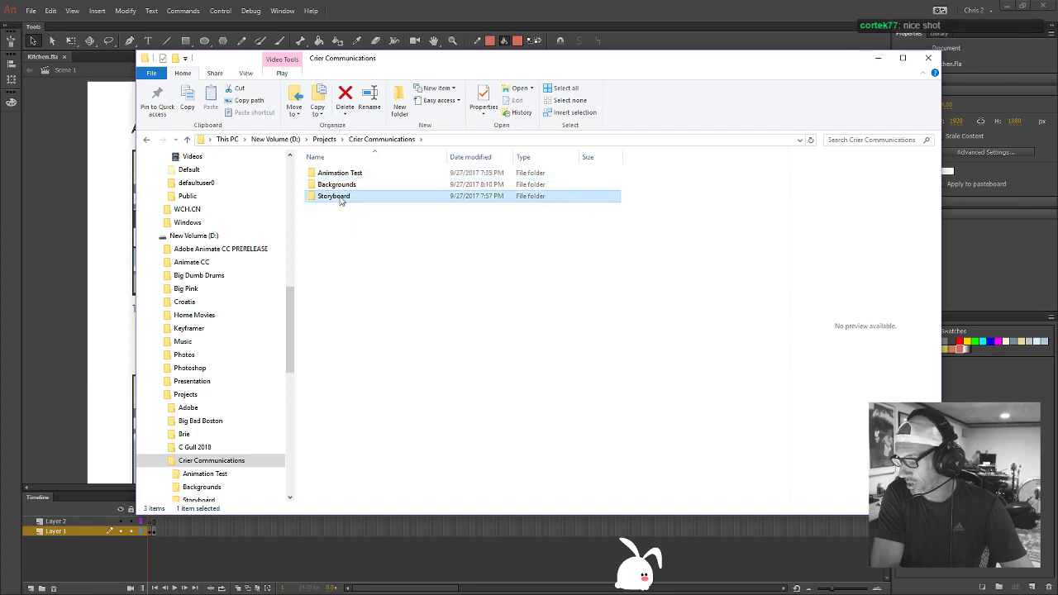
double_click(340, 199)
double_click(339, 188)
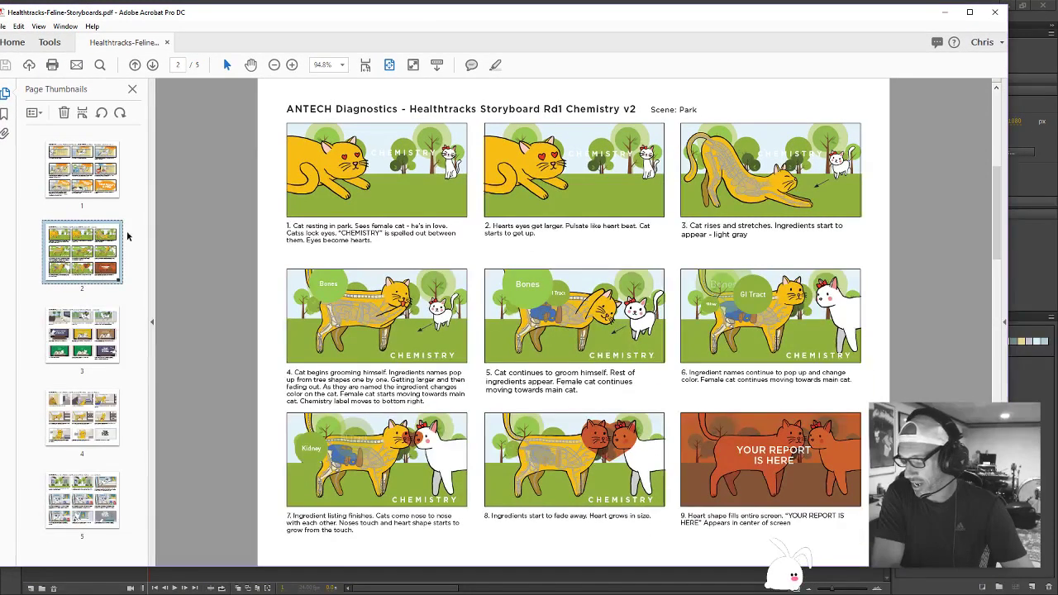
click(105, 176)
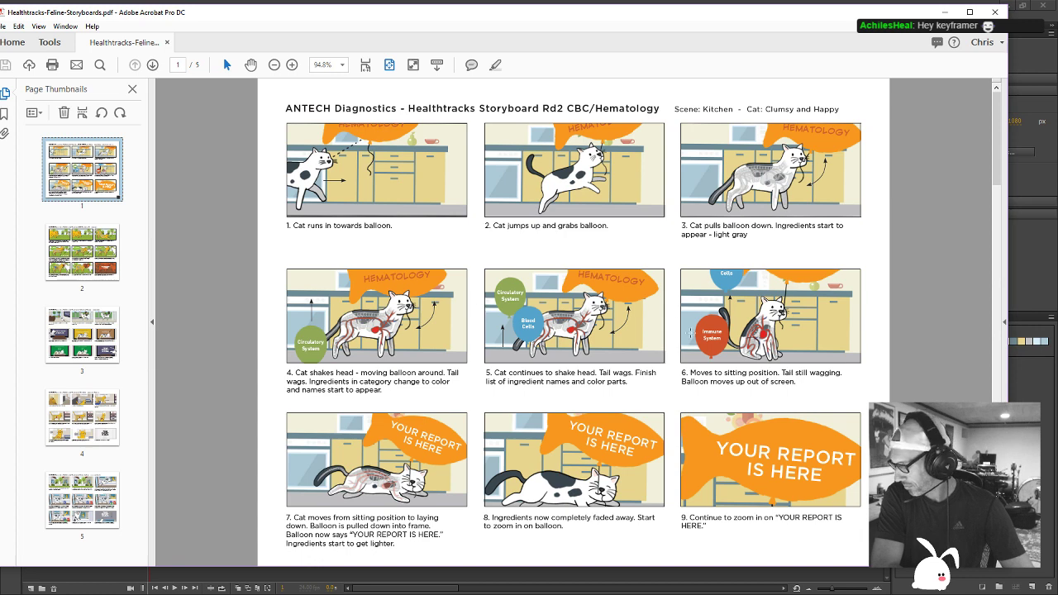
Look through the storyboard PDF's park, infectious disease, urinalysis and endocrinology pages, then close the document
click(92, 257)
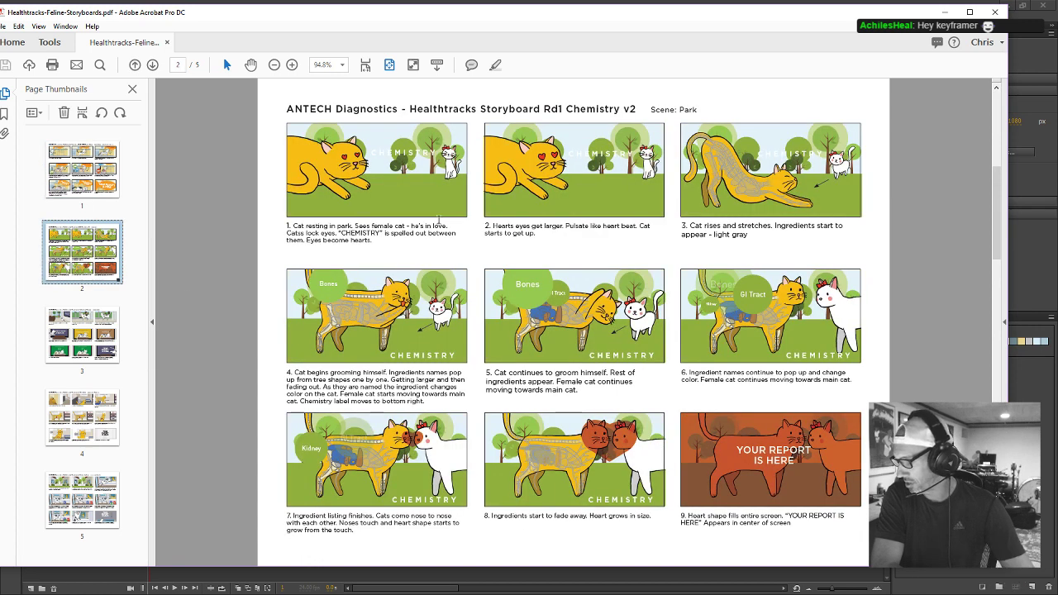
click(82, 333)
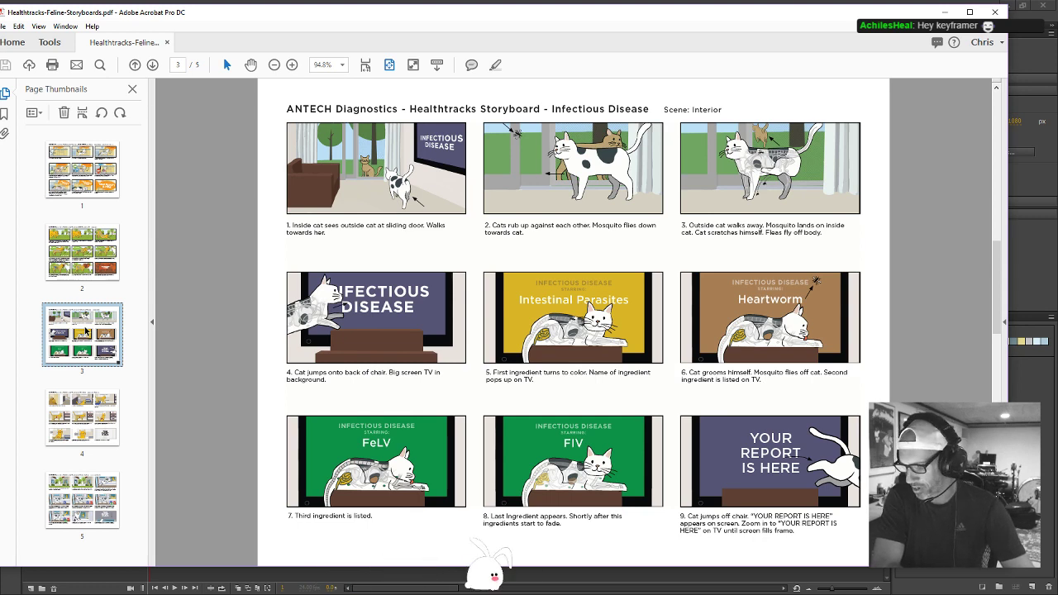
click(83, 411)
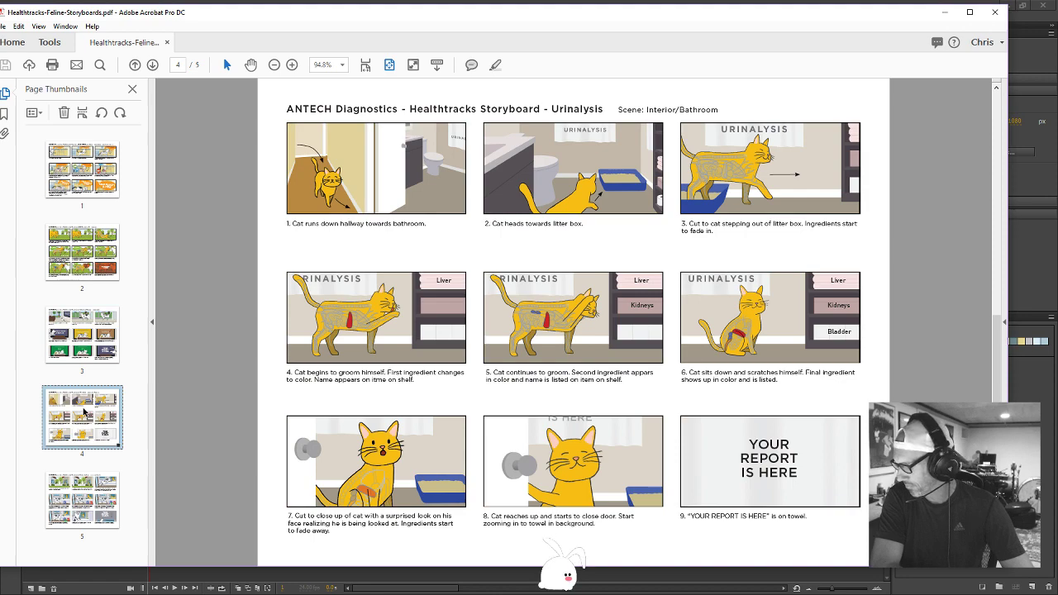
click(81, 502)
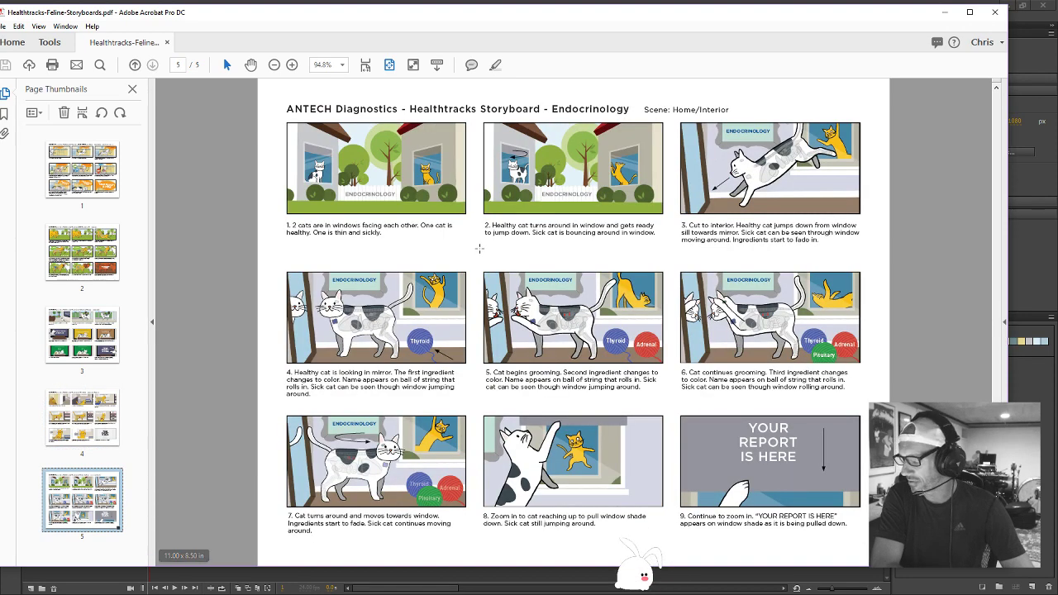
click(995, 13)
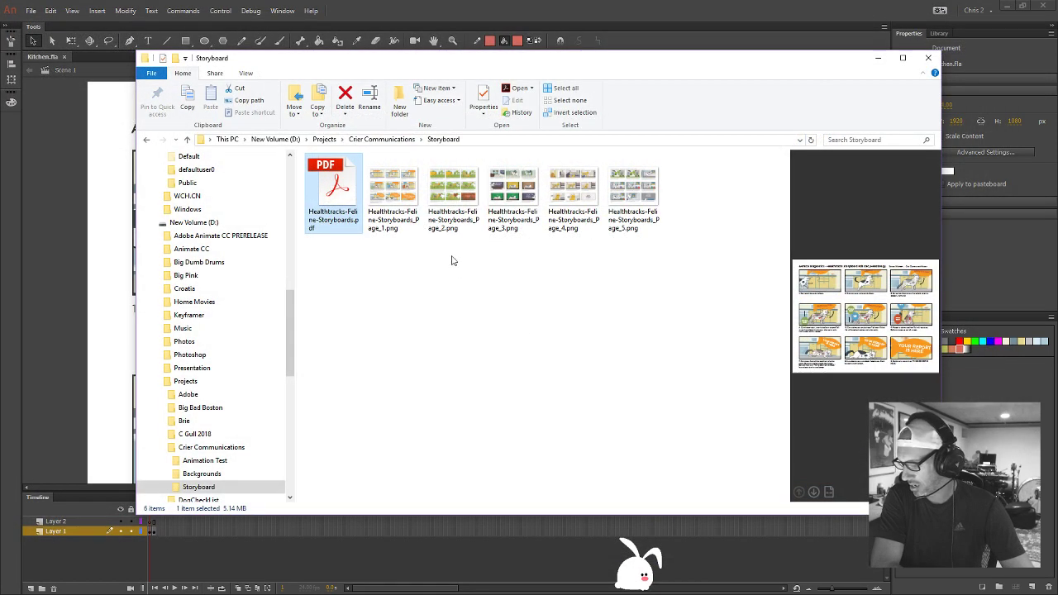
Open the Crier Communications project's Animation Test folder
click(387, 140)
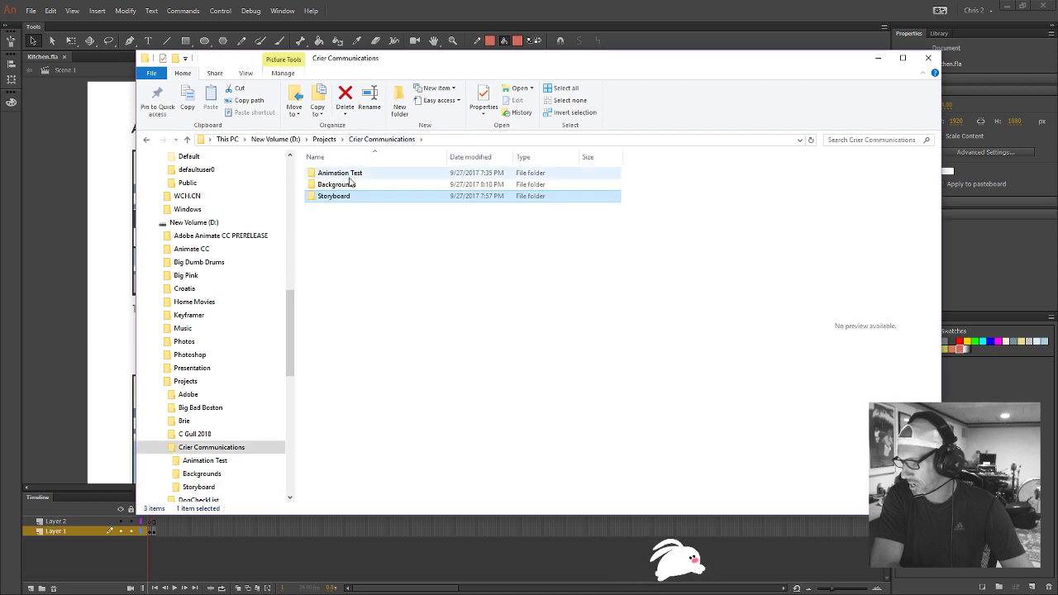
click(348, 175)
double_click(347, 174)
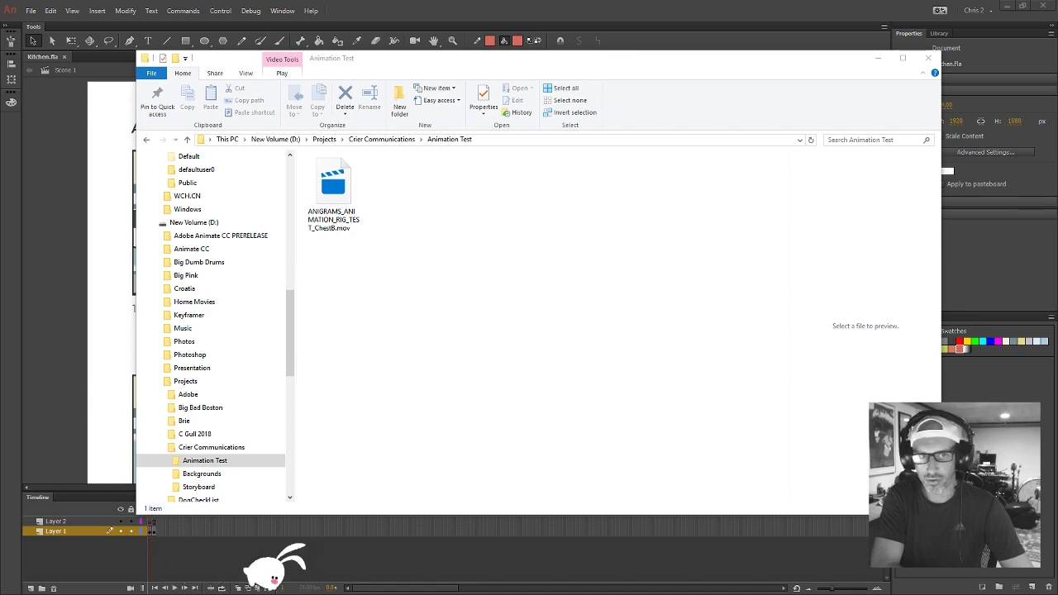
Switch to the browser's Dropbox page, view ANIGRAMS_ANIMATION_RIG_TEST_ChestB.mov, and close the browser and folder windows
key(alt+Tab)
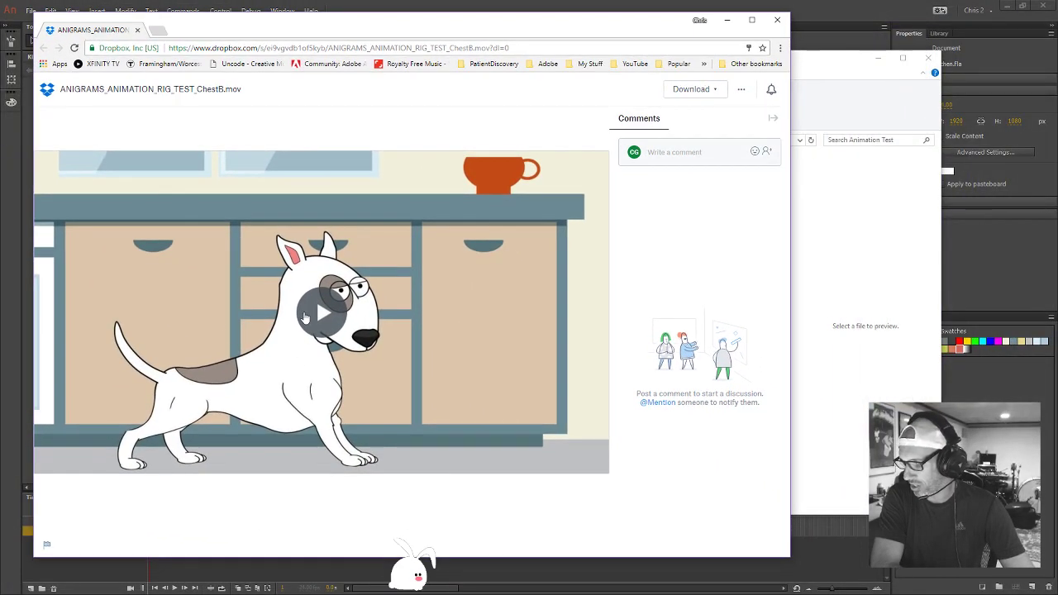
click(304, 317)
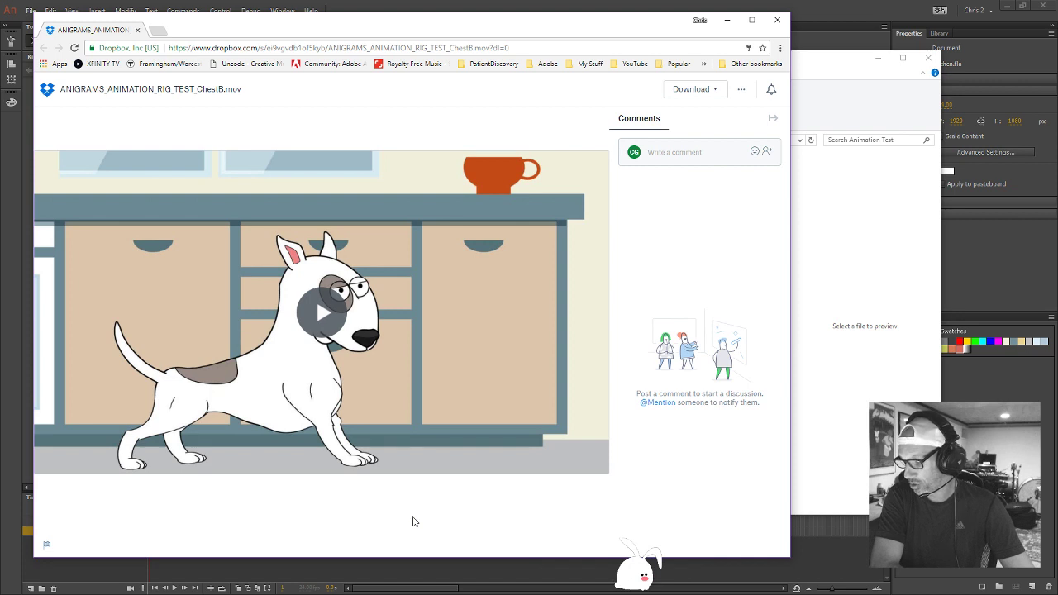
click(324, 314)
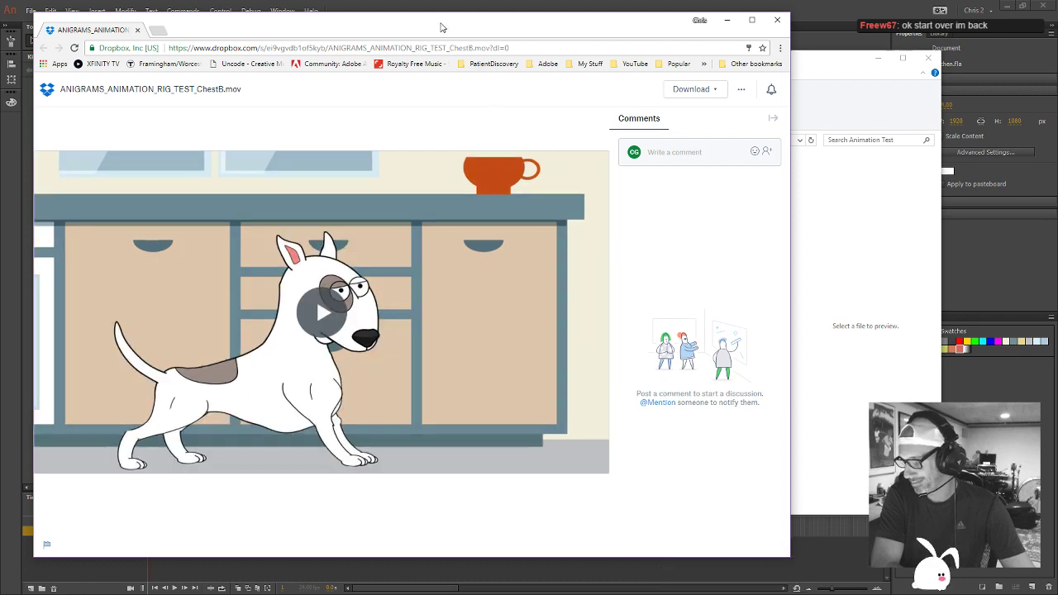
drag(440, 23, 465, 15)
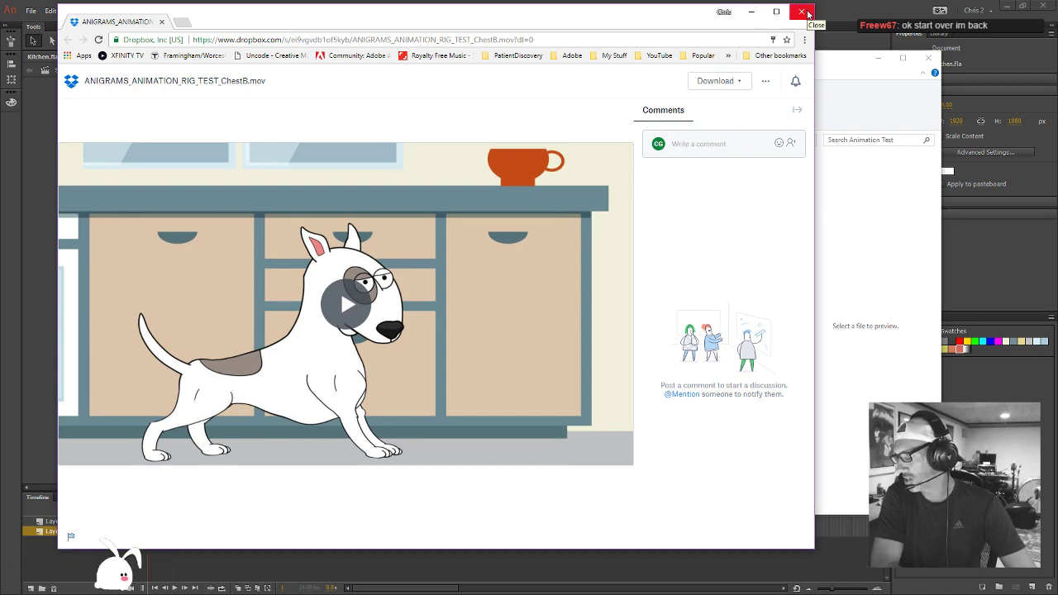
key(ctrl+w)
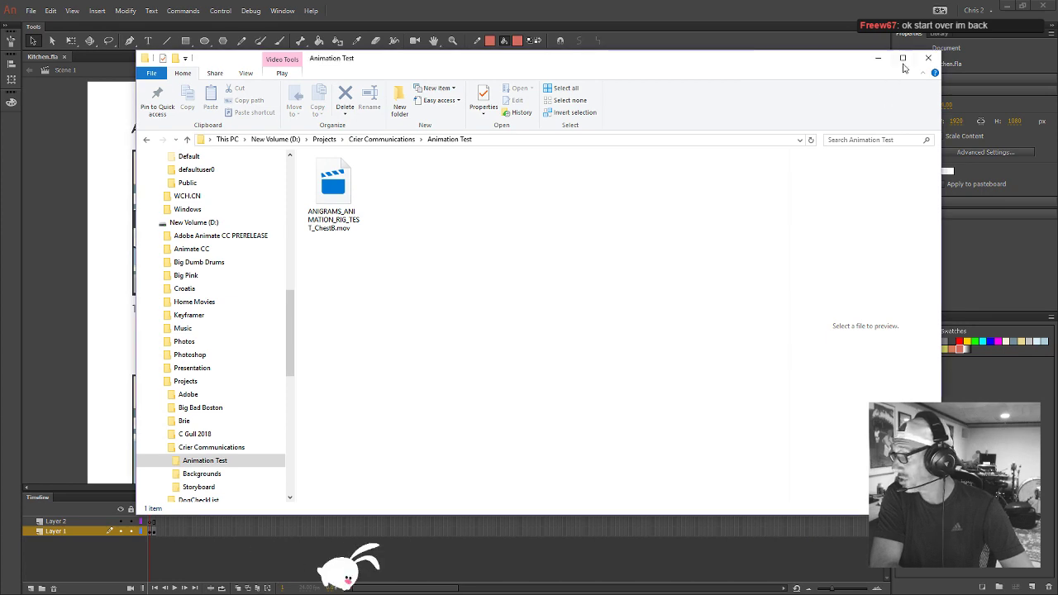
click(930, 58)
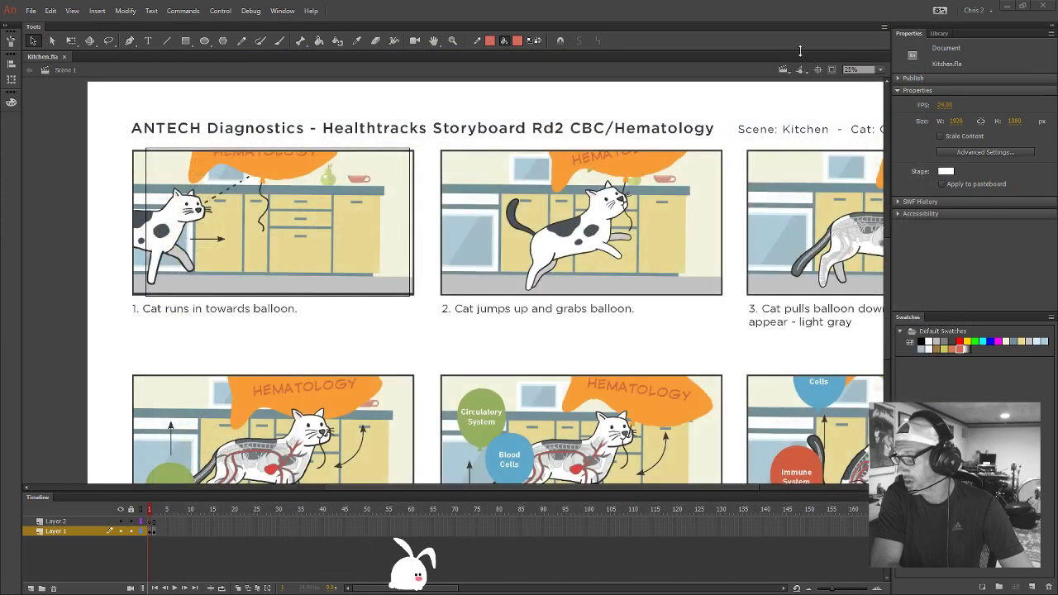
Move the kitchen artwork from frame 2 of Layer 1 to frame 1 of Layer 2 and place Layer 2 below Layer 1
click(214, 106)
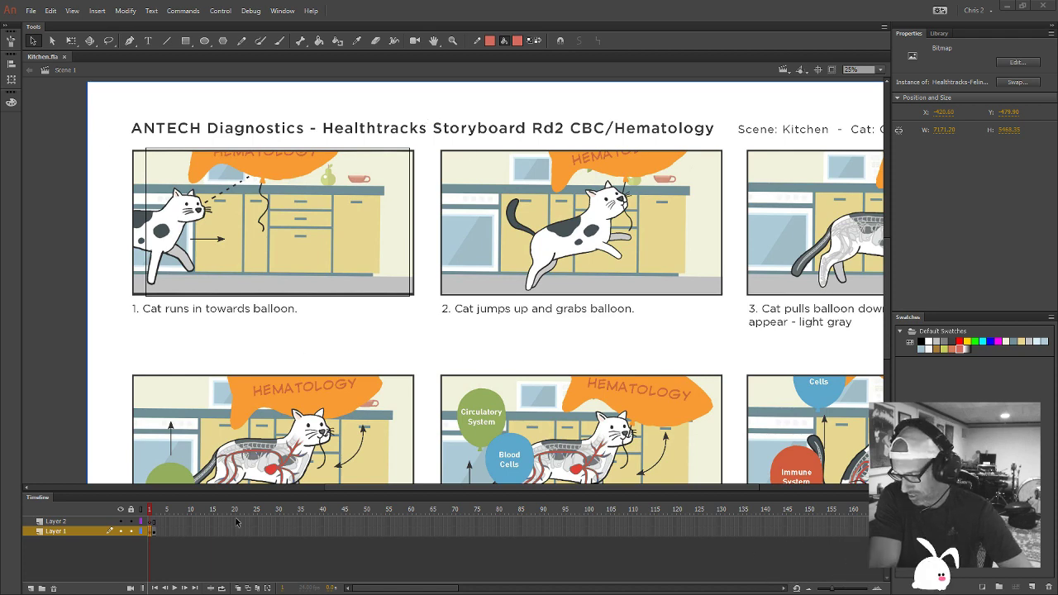
click(153, 511)
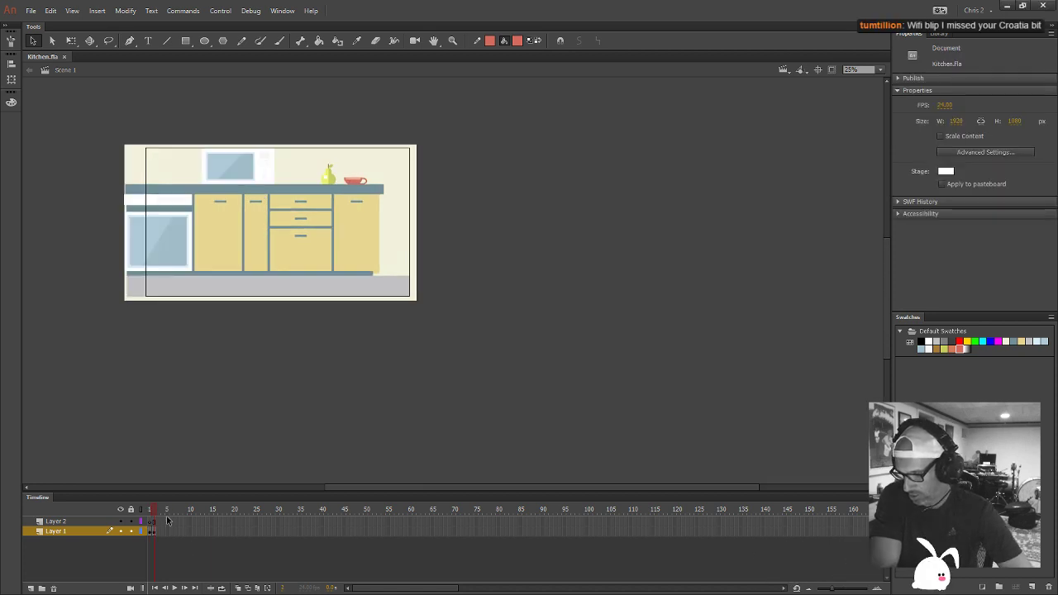
click(153, 533)
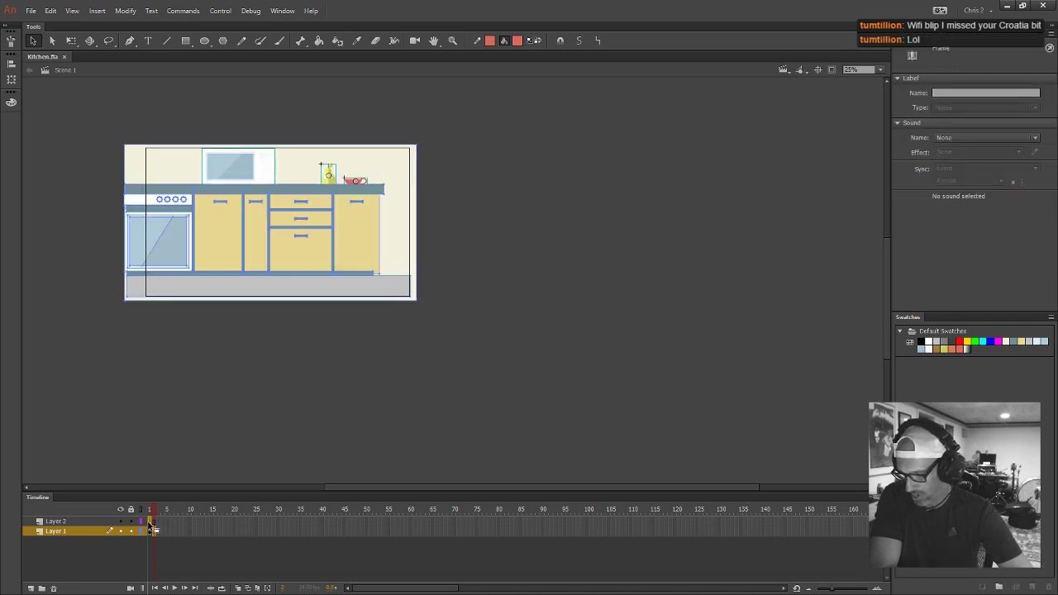
key(ctrl+v)
mouse_move(78, 521)
mouse_down()
mouse_move(77, 538)
mouse_move(65, 532)
mouse_up()
Rename the kitchen artwork's layer as Background
double_click(64, 532)
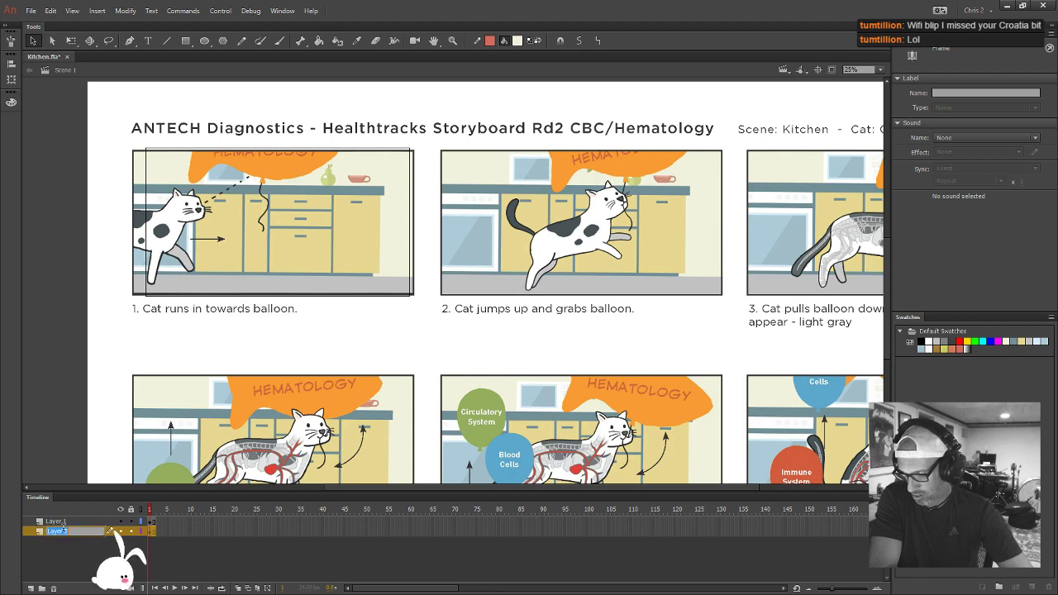
text(Ba)
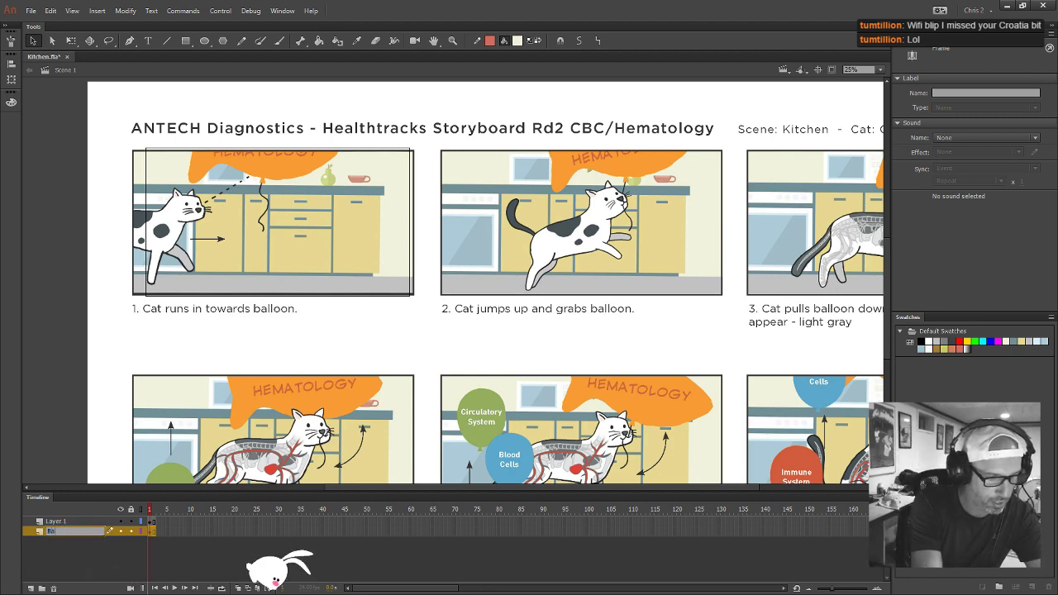
text(ckground)
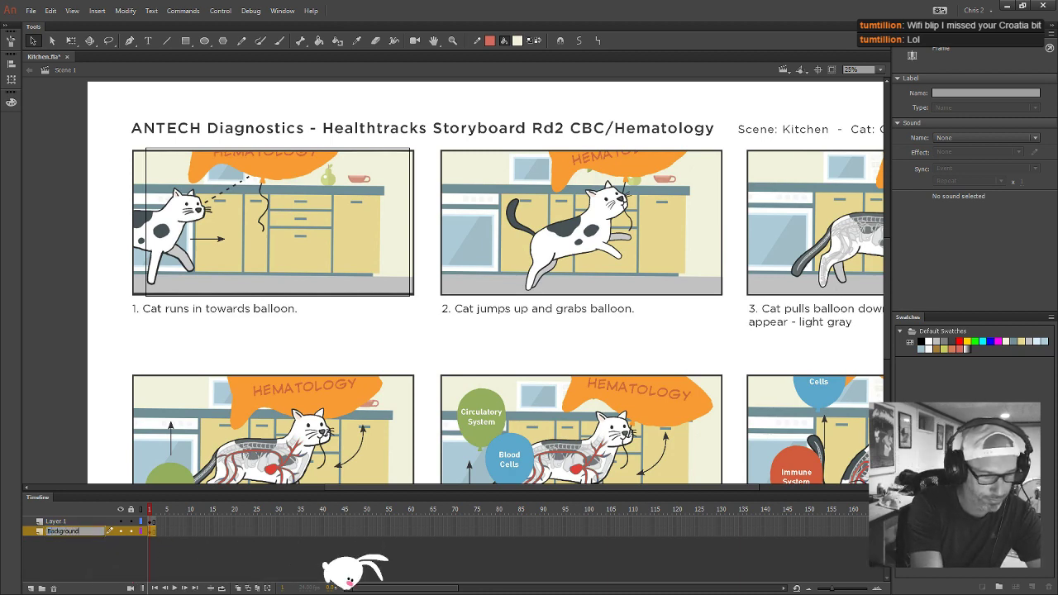
key(Return)
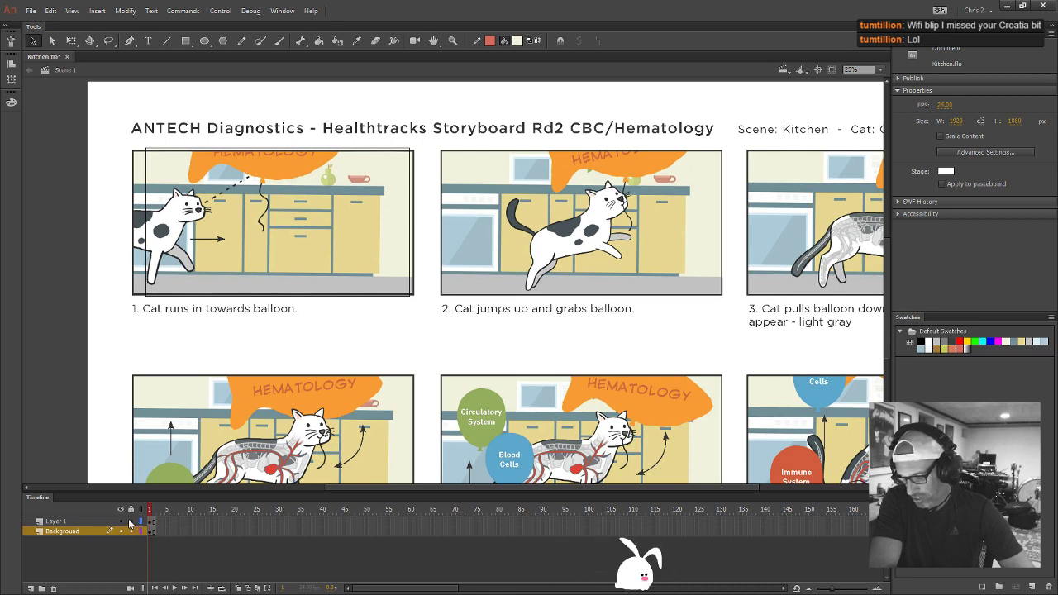
Extend Layer 1 and the Background layer to frame 9 and return to frame 1
click(186, 534)
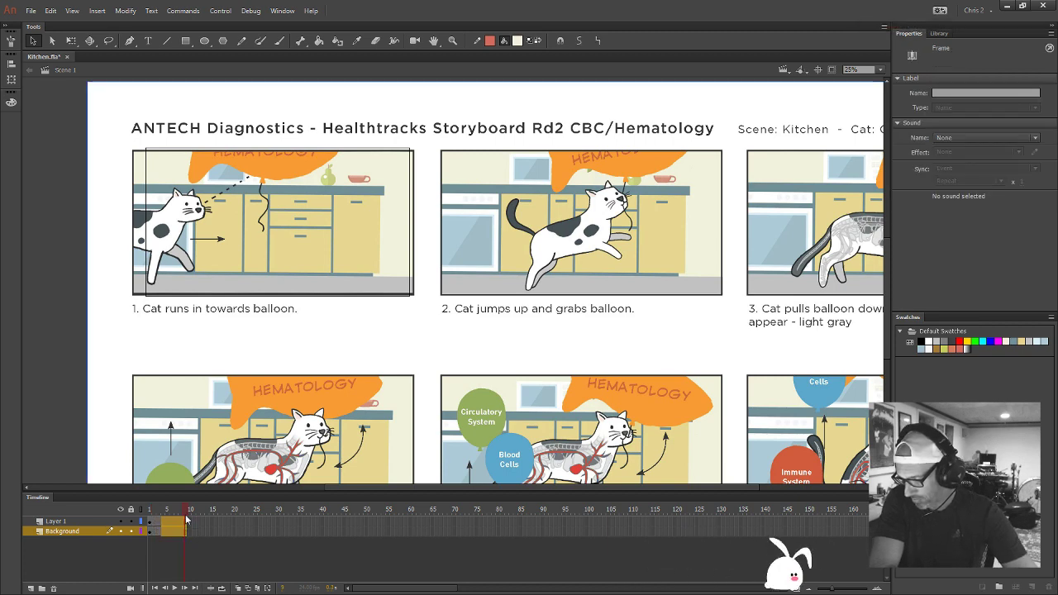
click(193, 516)
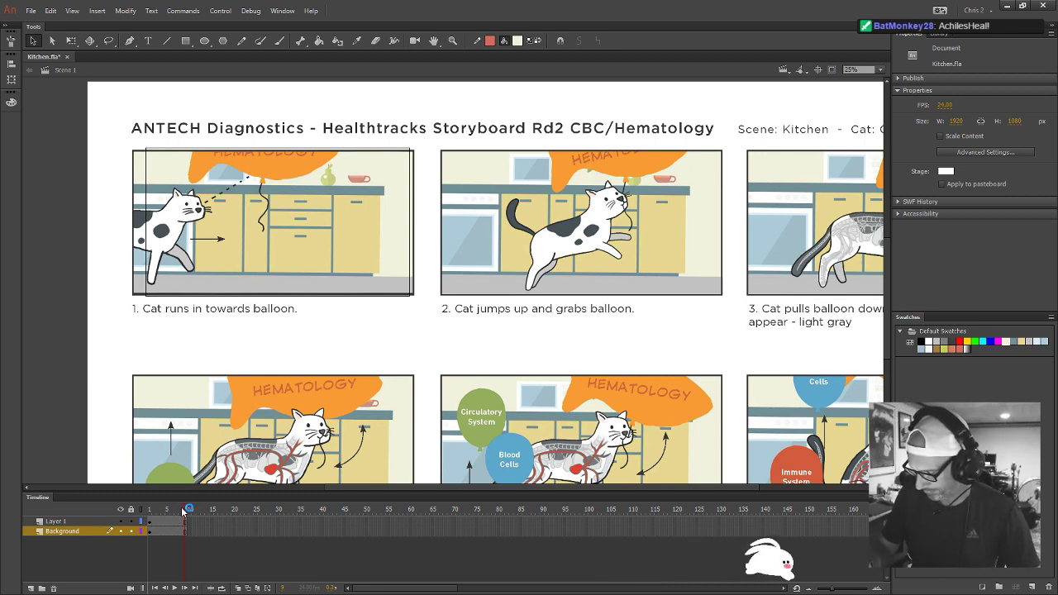
click(155, 513)
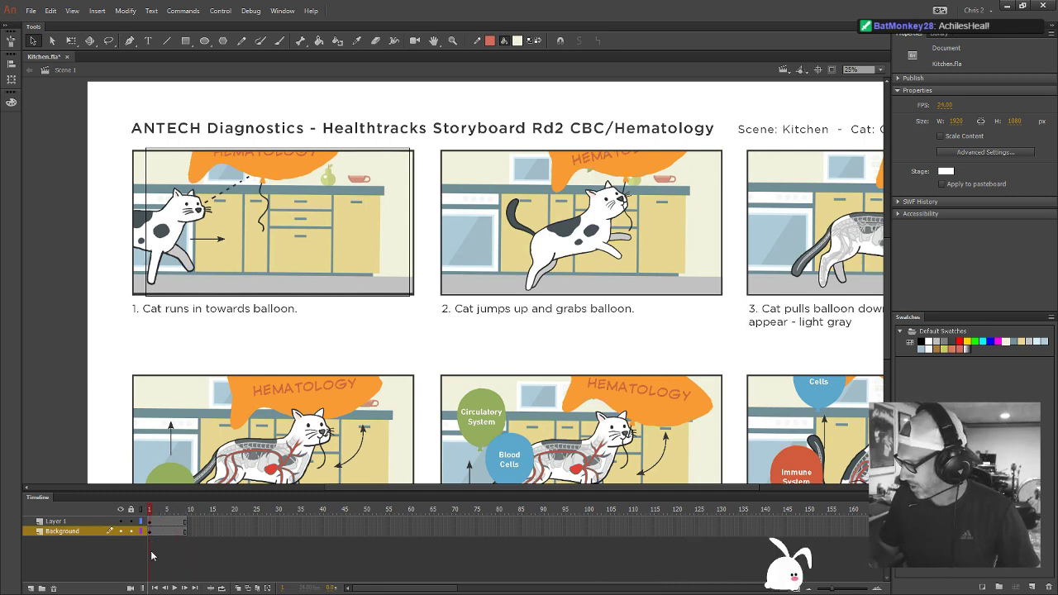
Examine the standing cat and its circulatory system up close in the storyboard's fourth frame
drag(669, 270, 572, 207)
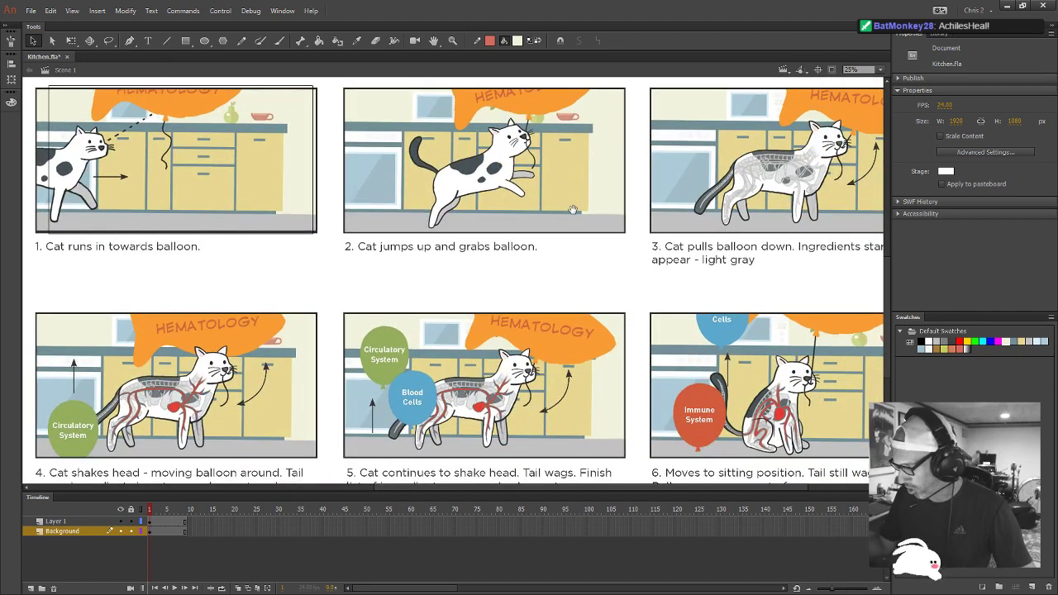
click(166, 407)
key(z)
click(166, 406)
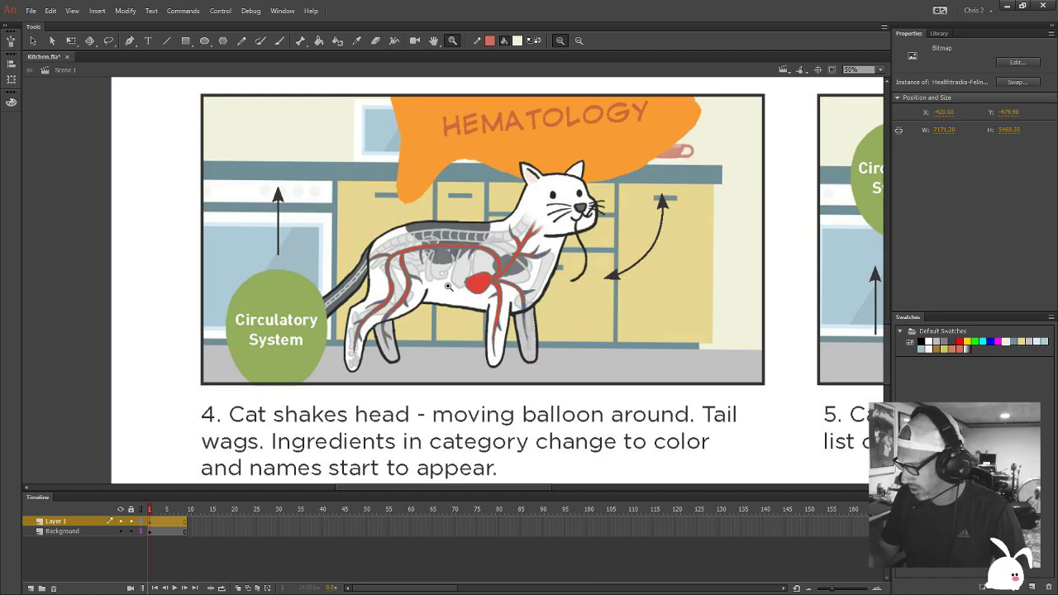
click(448, 286)
drag(598, 311, 576, 328)
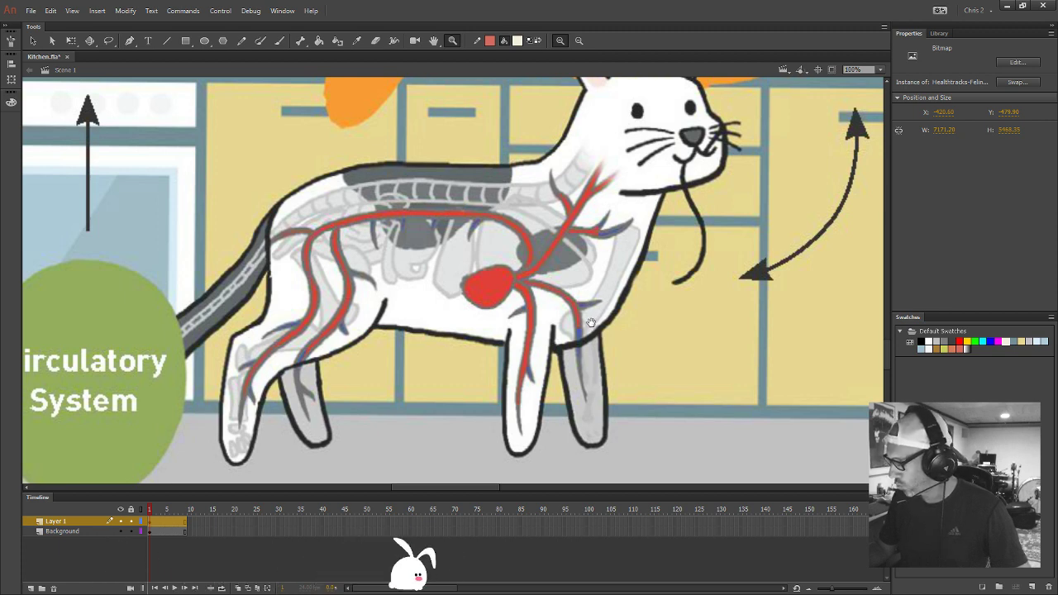
drag(595, 286, 561, 366)
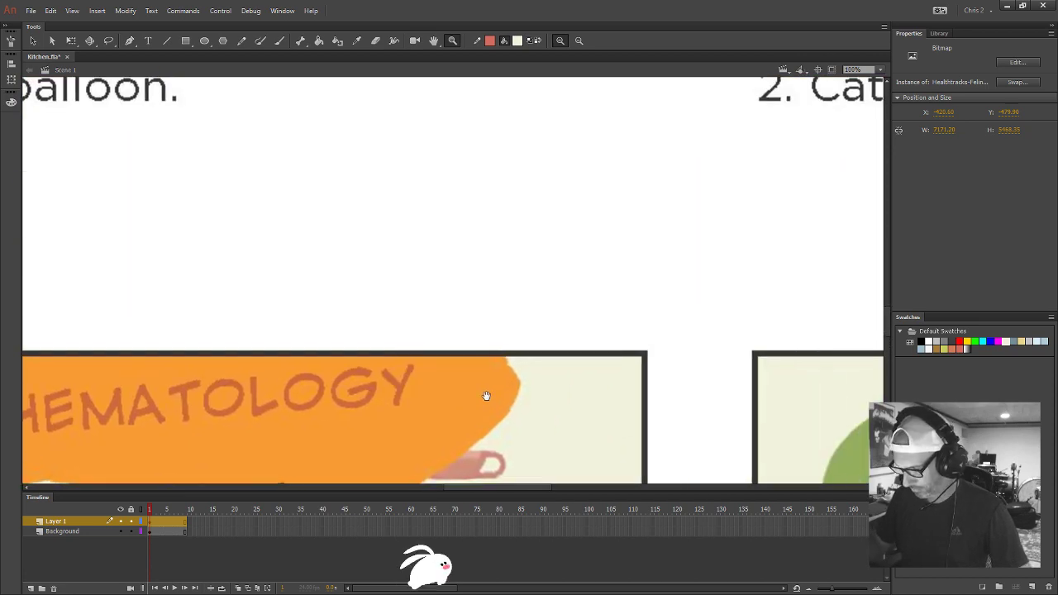
Examine the cat's poses in the storyboard's second and third frames
key(ctrl+minus)
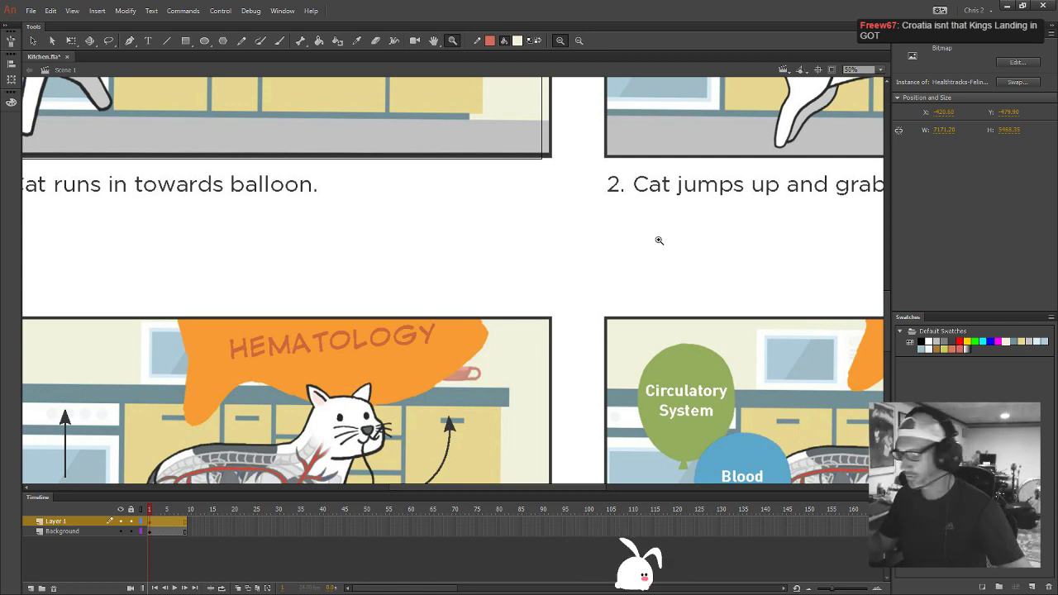
drag(740, 214, 520, 377)
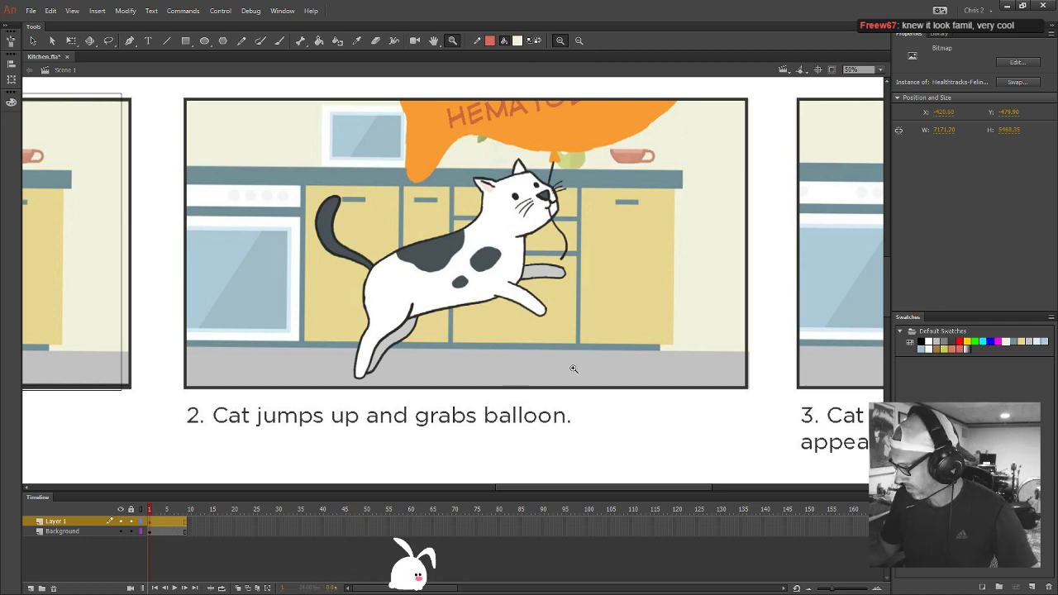
scroll(541, 373, right, 5)
scroll(541, 373, down, 1)
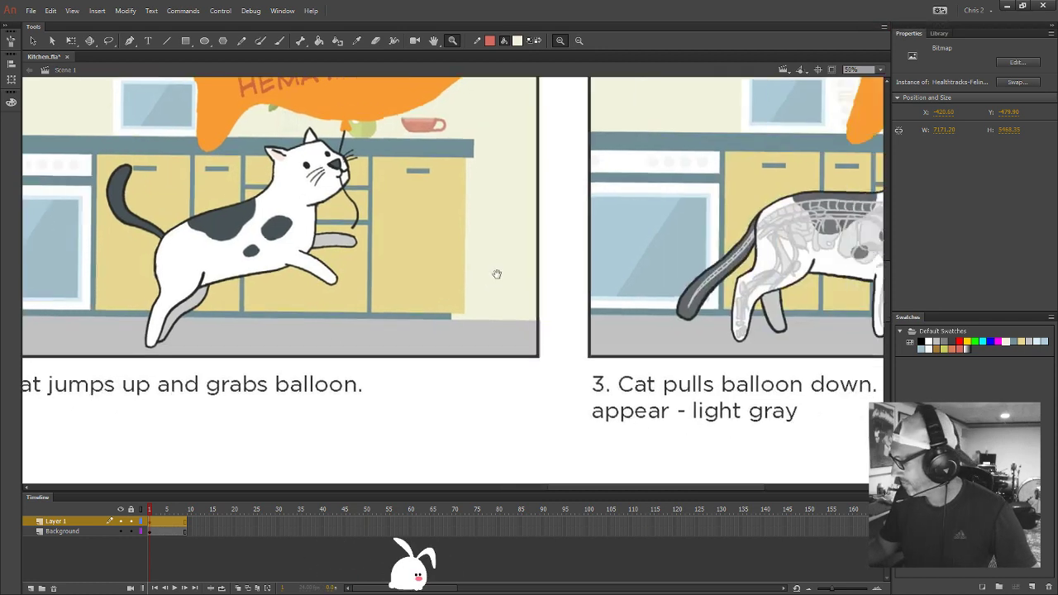
scroll(735, 301, right, 4)
scroll(735, 301, up, 1)
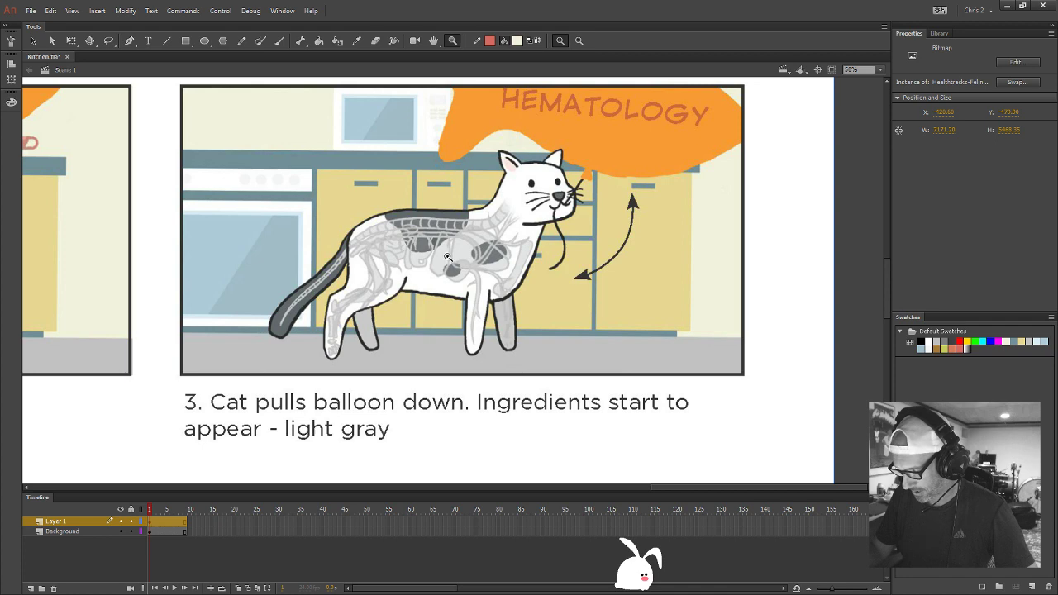
Lock Layer 1 and the Background layer and add a new layer above them
click(148, 543)
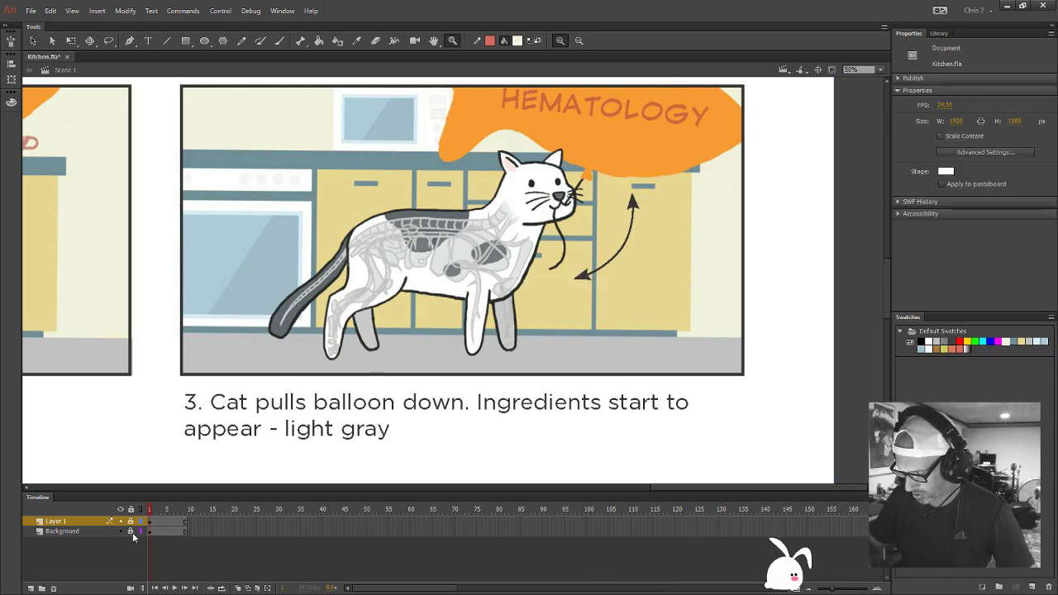
click(30, 587)
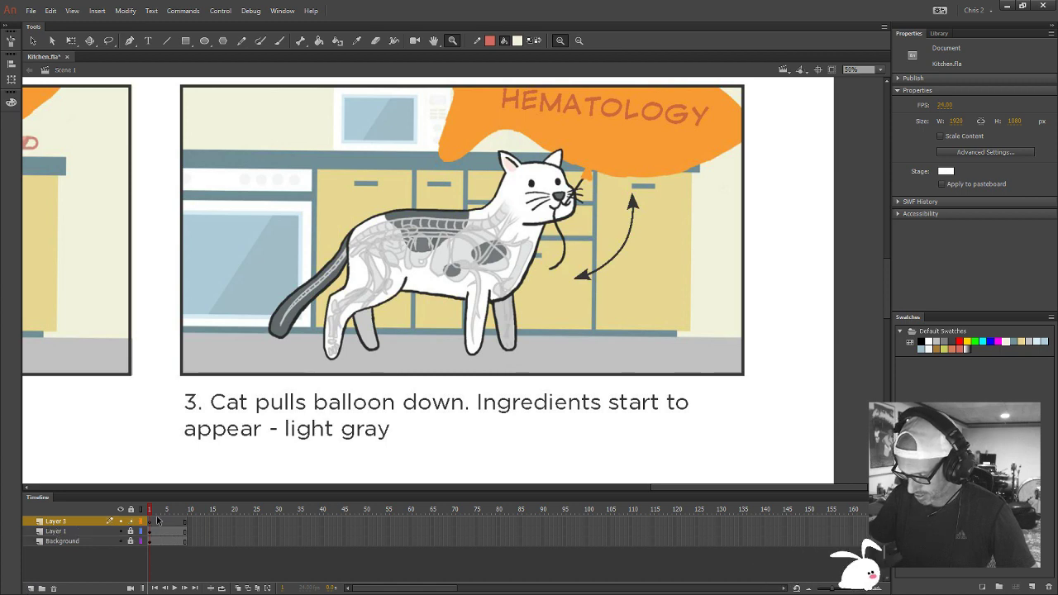
Set up a black pressure-sensitive brush on the new layer and try a test stroke over the third frame's cat, undoing it
drag(222, 99, 652, 391)
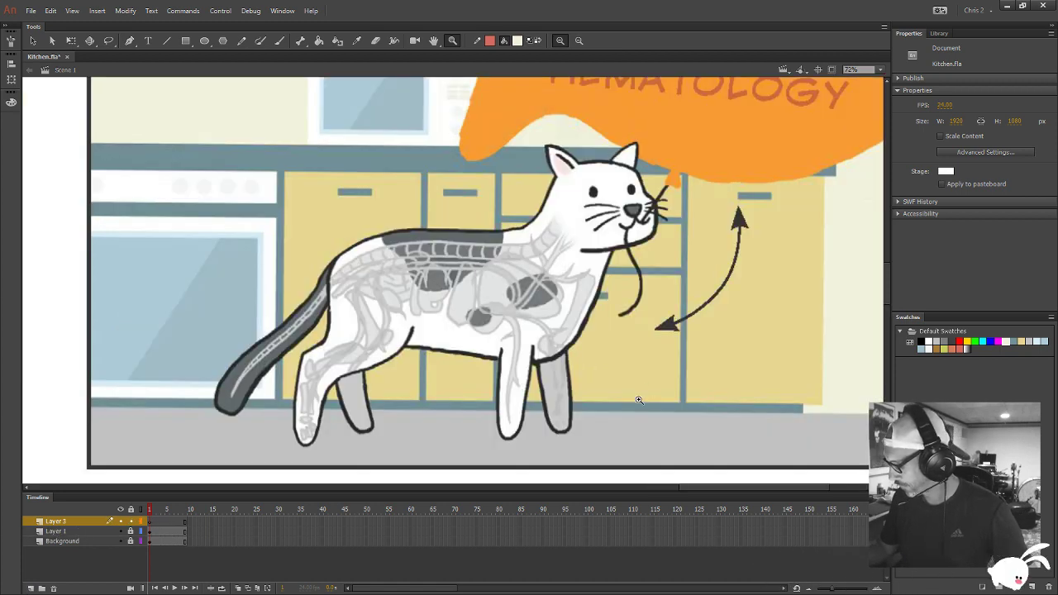
key(b)
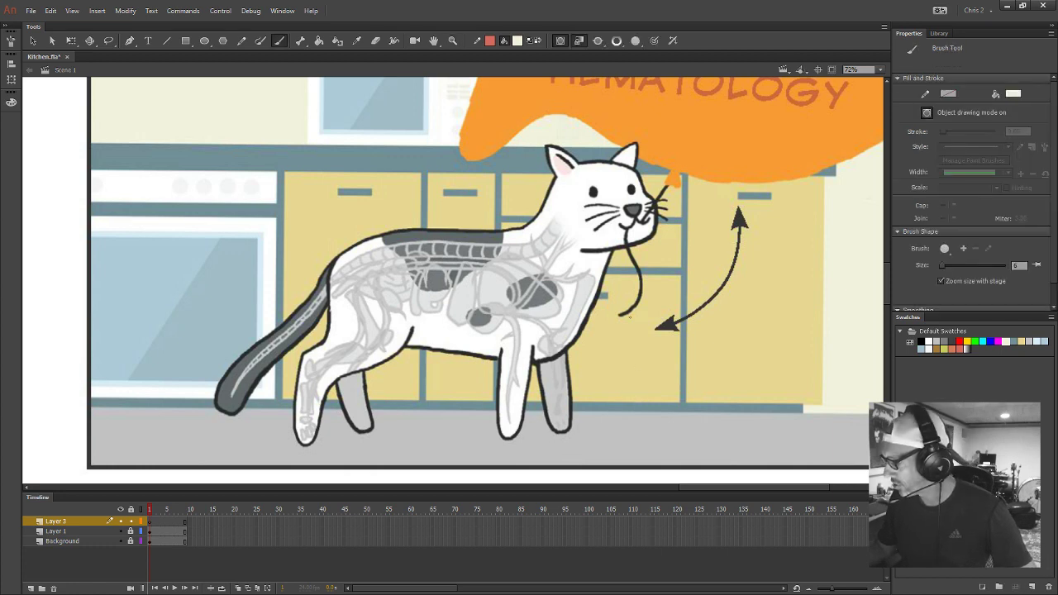
click(515, 43)
click(522, 56)
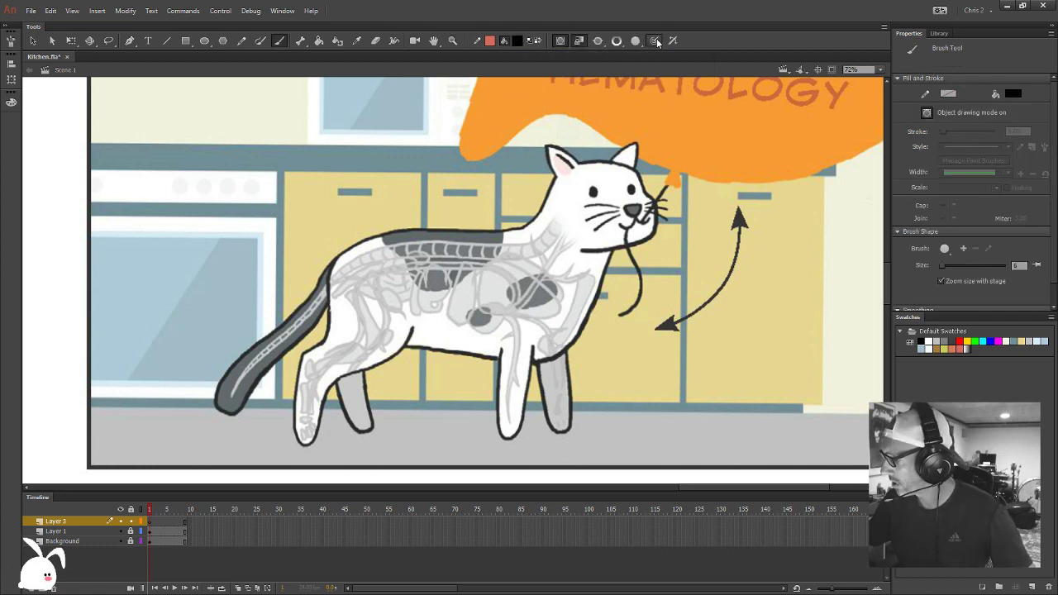
drag(570, 197, 536, 282)
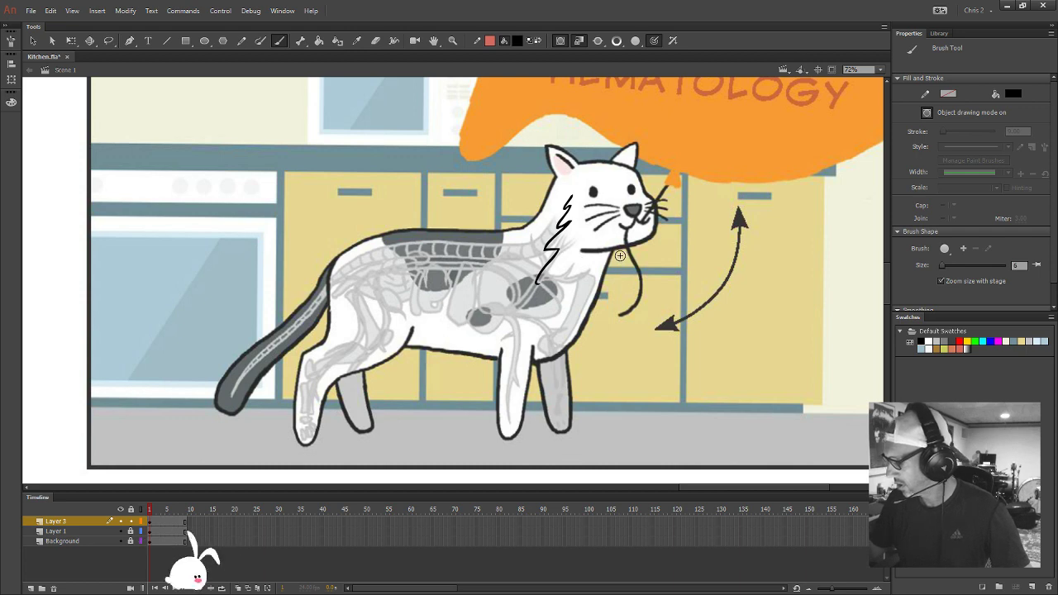
key(ctrl+z)
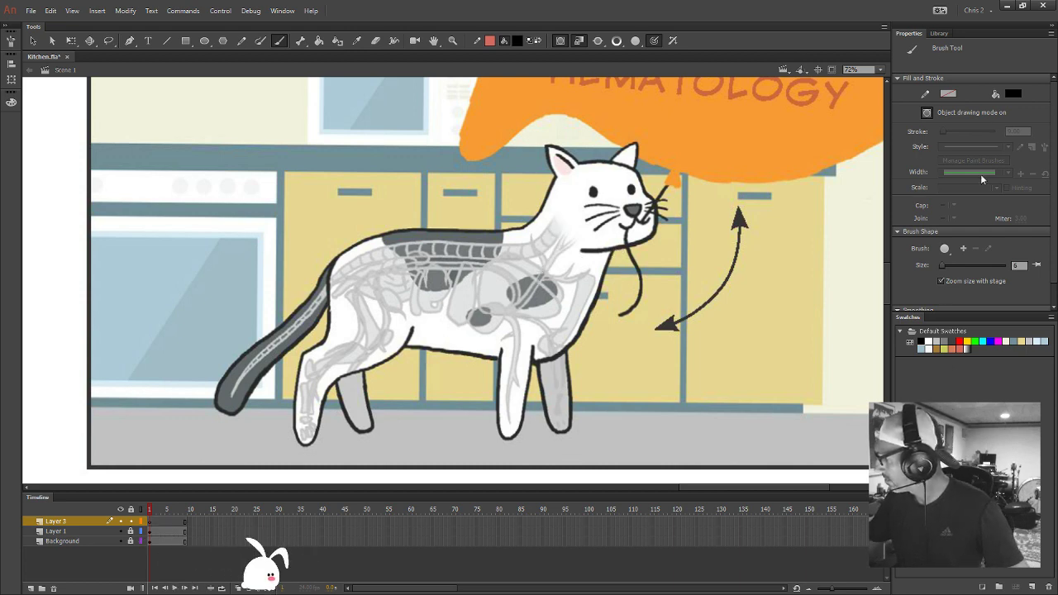
Set the brush smoothing to 52 and try a size 33 test stroke beside the cat's chest, undoing it
drag(1055, 232, 1053, 256)
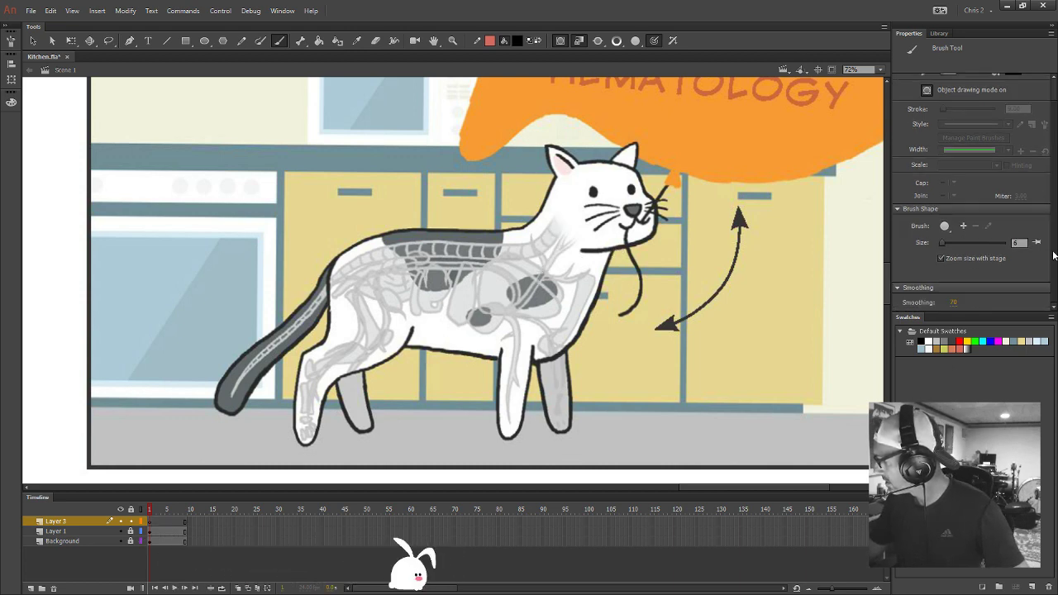
double_click(983, 312)
click(953, 325)
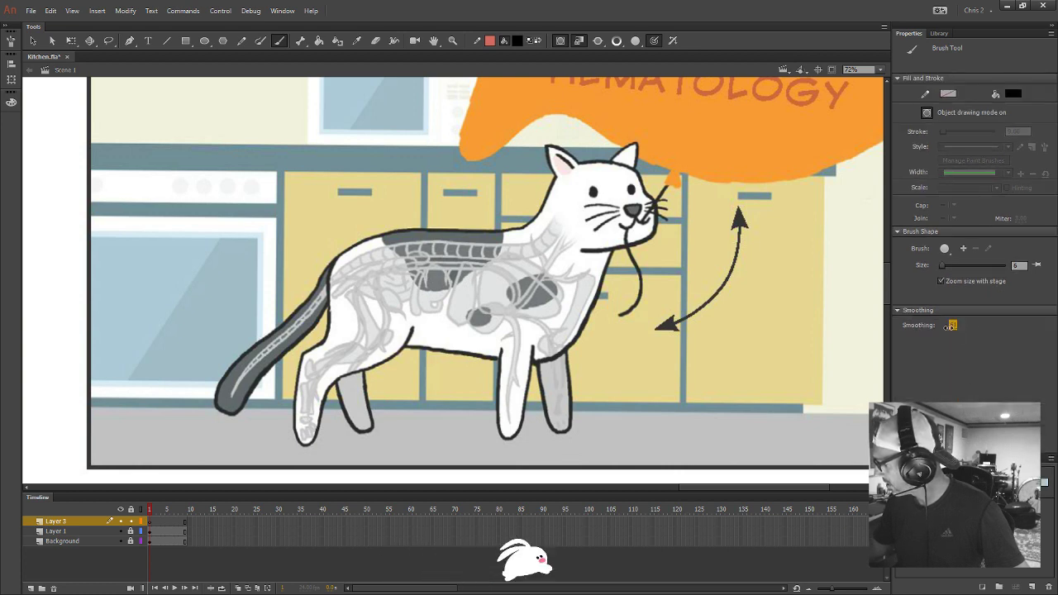
key(ctrl+z)
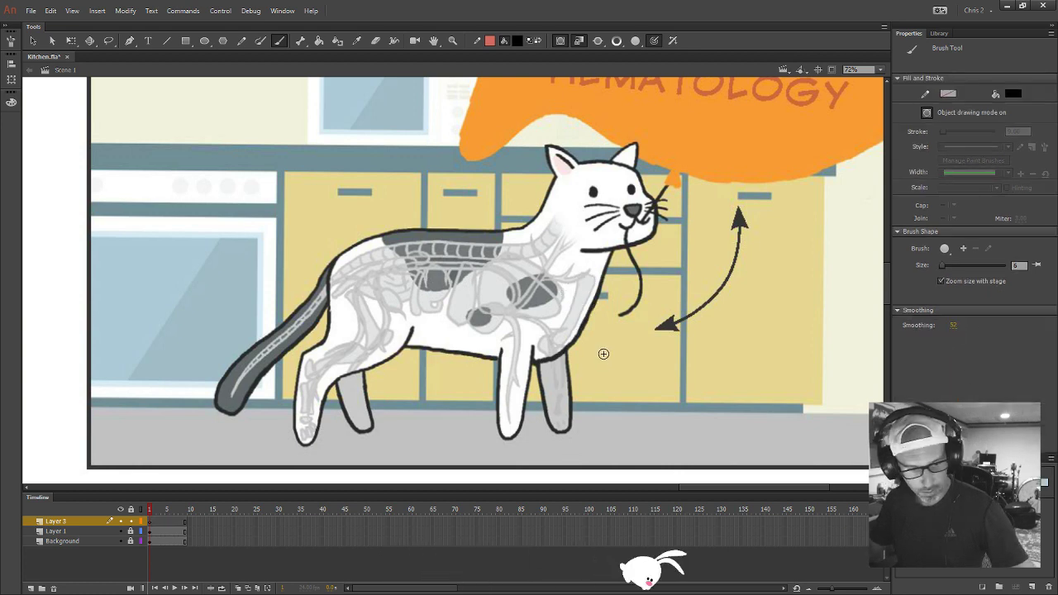
key(bracketleft)
key(bracketleft)
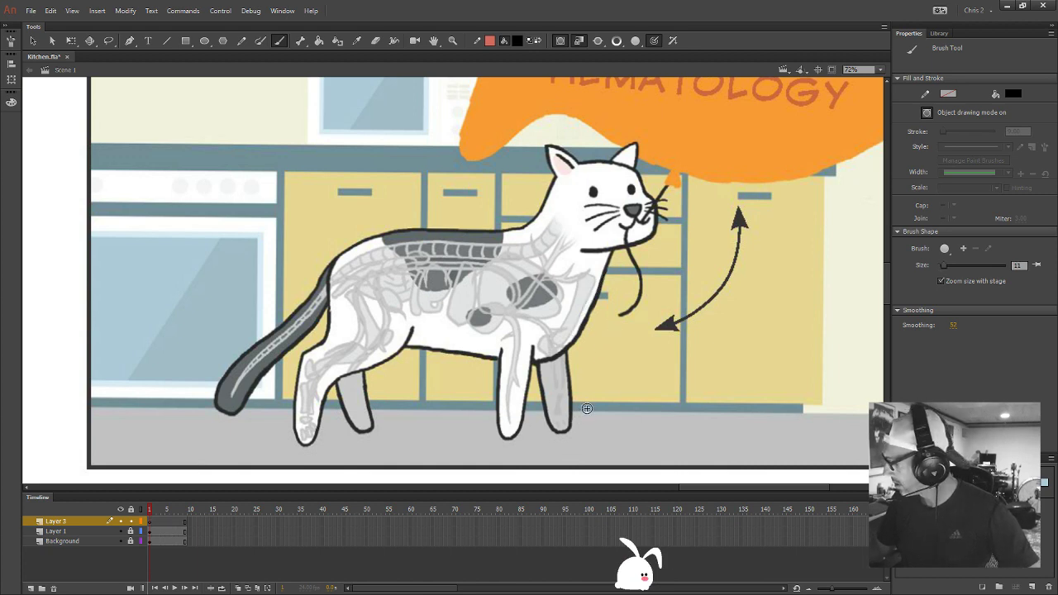
mouse_move(620, 294)
mouse_down()
mouse_move(579, 339)
mouse_move(615, 357)
mouse_up()
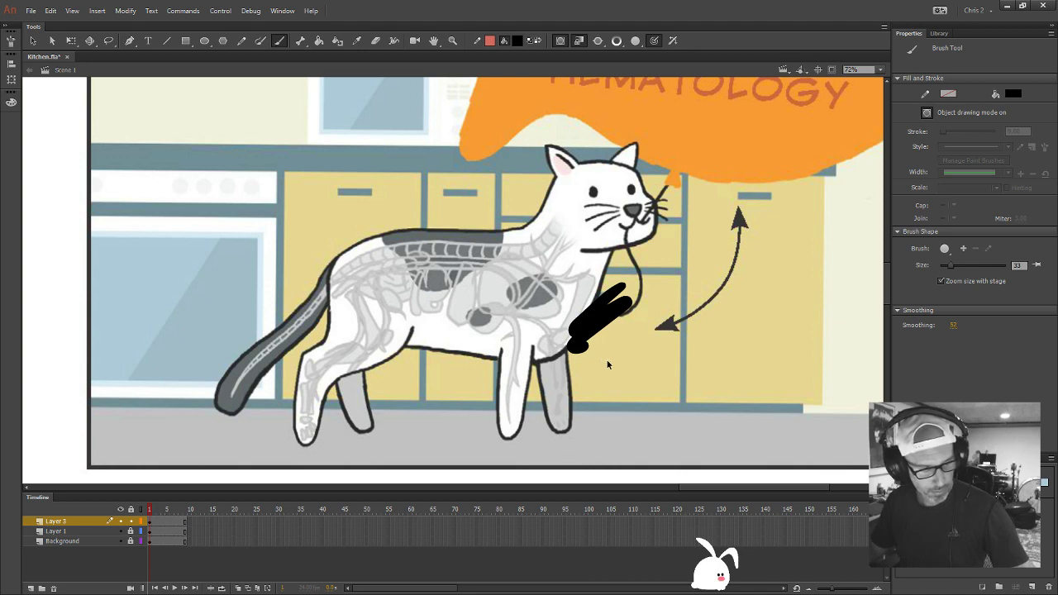
key(ctrl+z)
Reduce the brush size to 11, trying test strokes beside the cat's front legs at sizes 23 and 14 and undoing them
drag(948, 265, 949, 269)
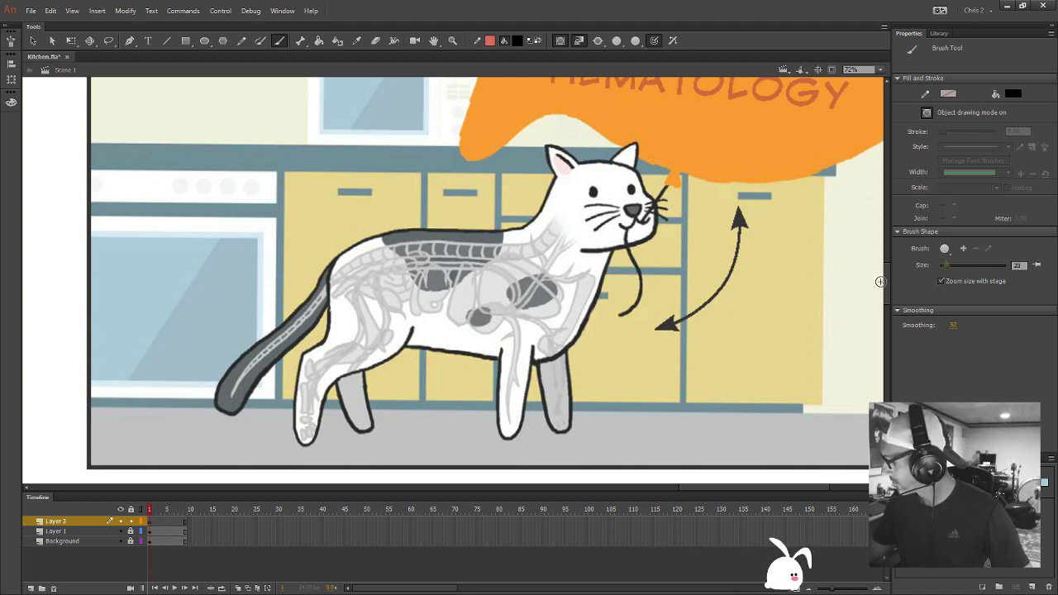
drag(616, 341, 604, 404)
key(ctrl+z)
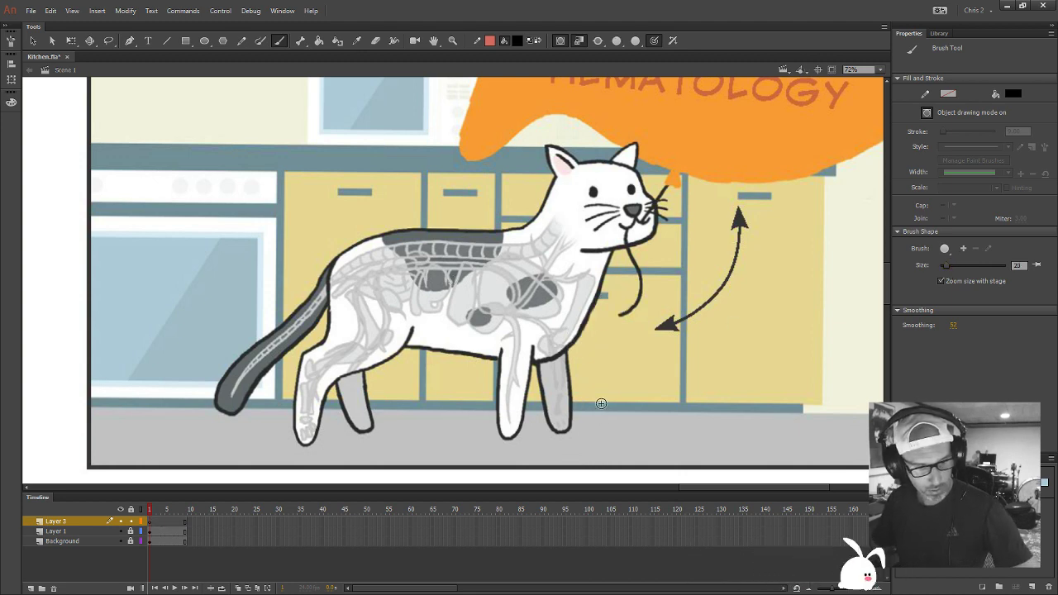
key(bracketleft)
drag(628, 352, 567, 421)
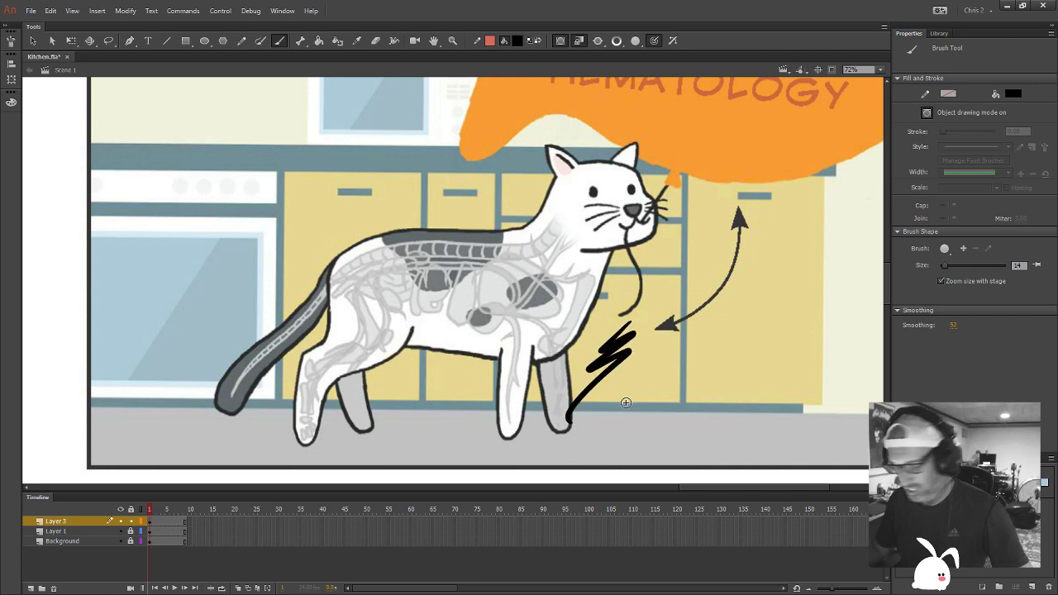
key(ctrl+z)
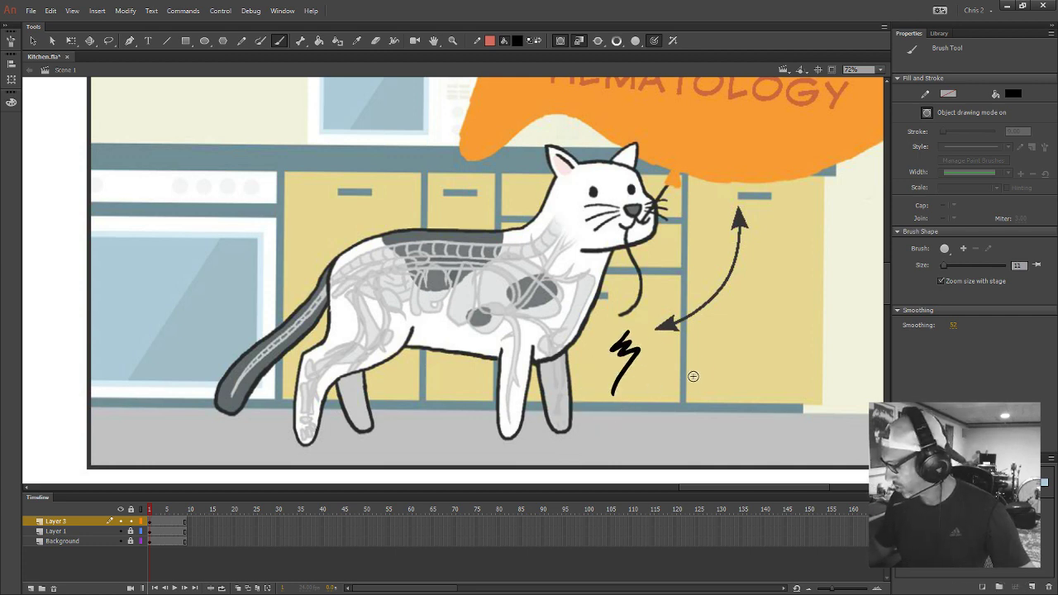
key(ctrl+z)
Set the brush smoothing to 13 and try test strokes near the cat's legs and back, undoing each one
click(953, 326)
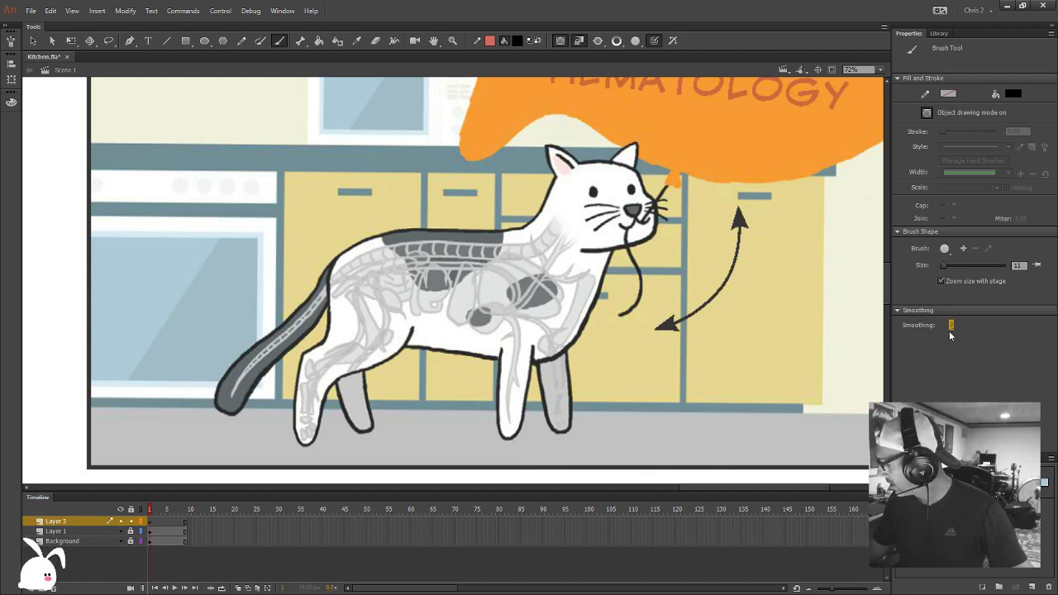
text(13)
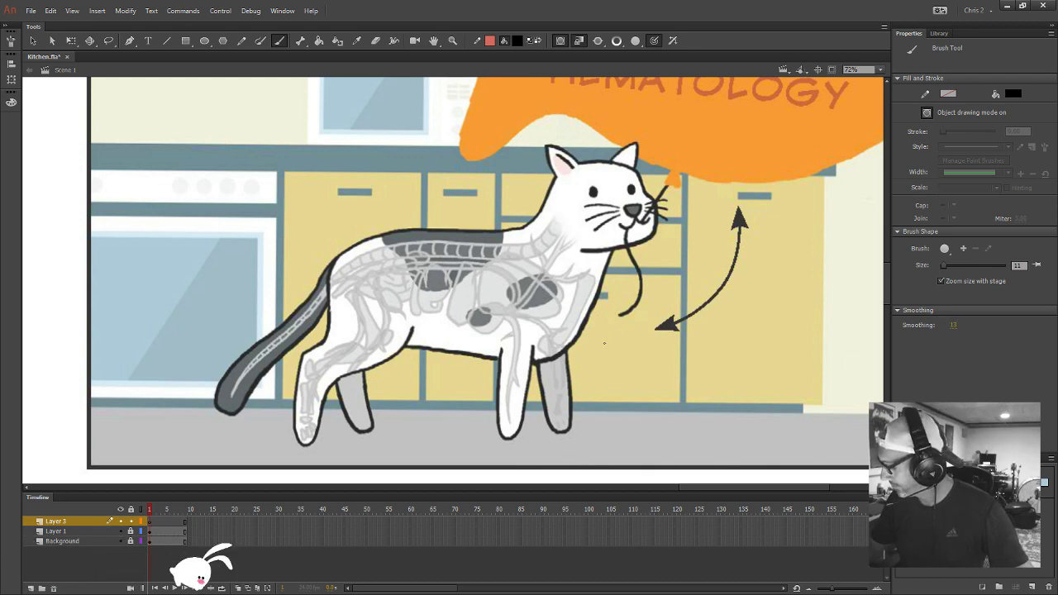
drag(616, 335, 602, 392)
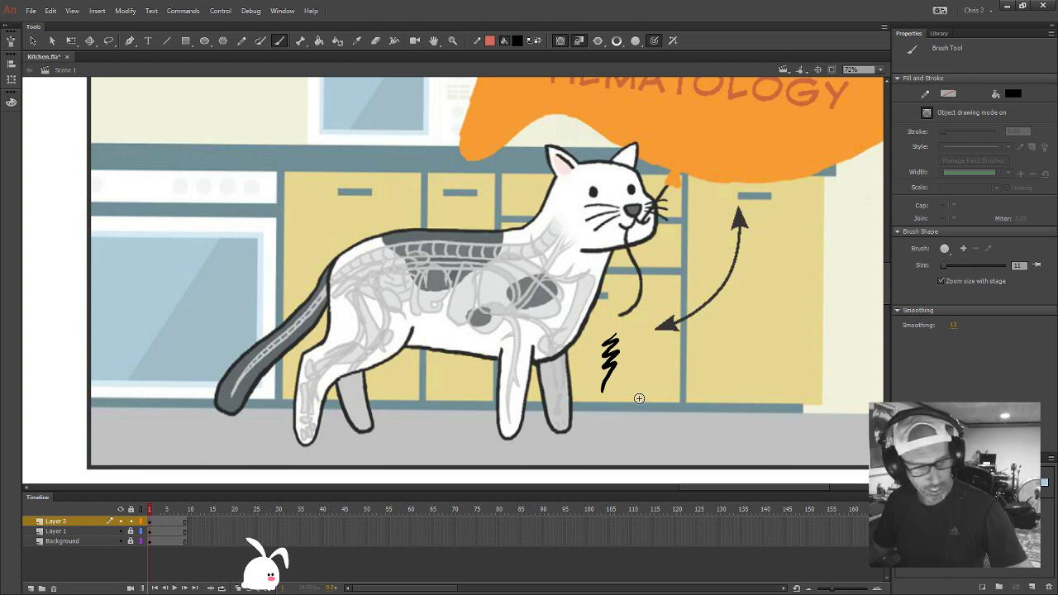
key(ctrl+z)
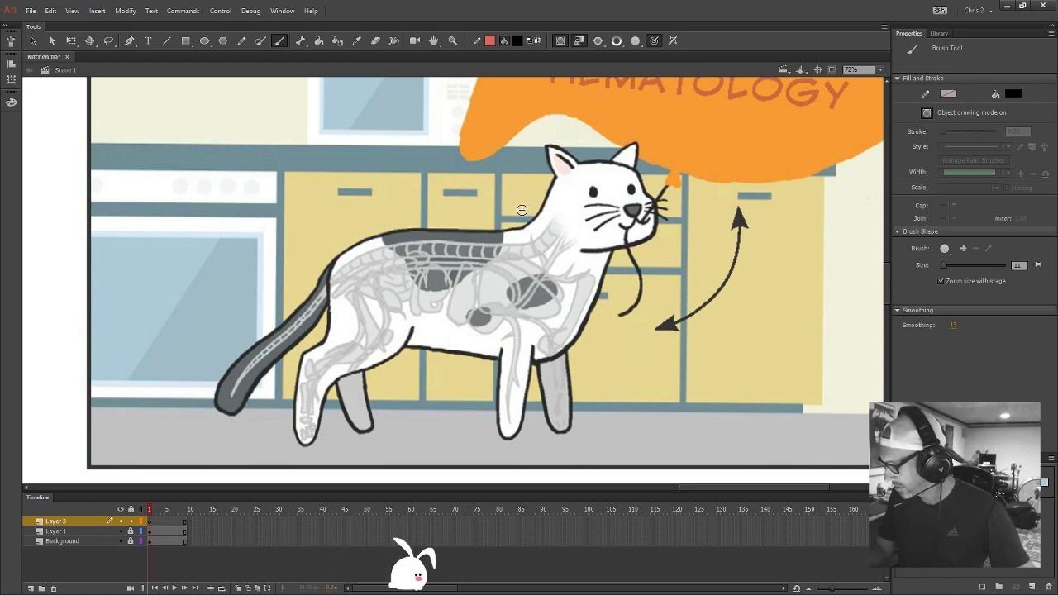
drag(522, 210, 372, 230)
key(ctrl+z)
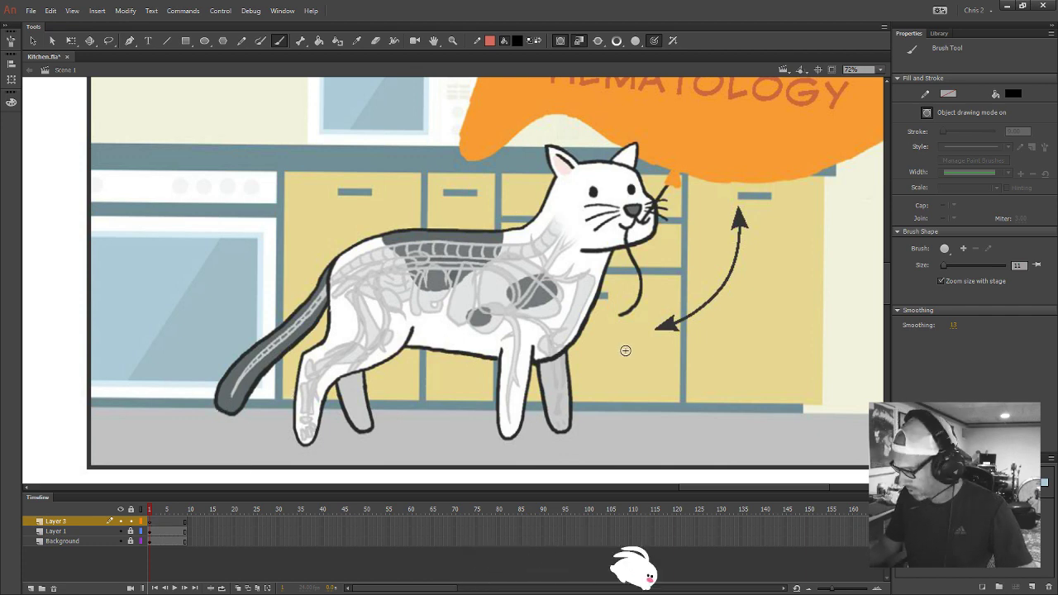
Change the brush's fill color to red
click(517, 41)
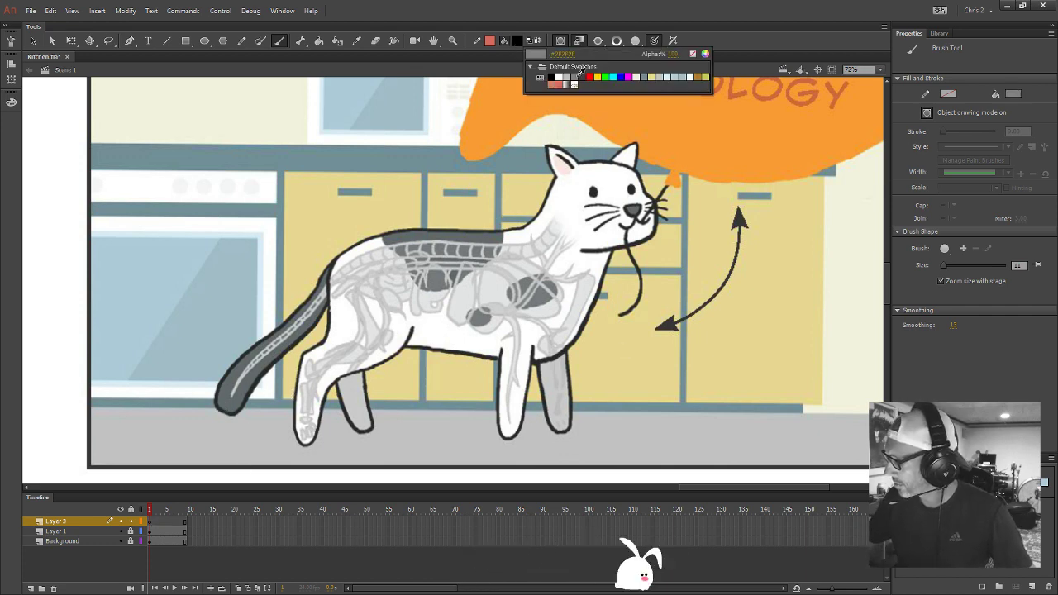
click(589, 76)
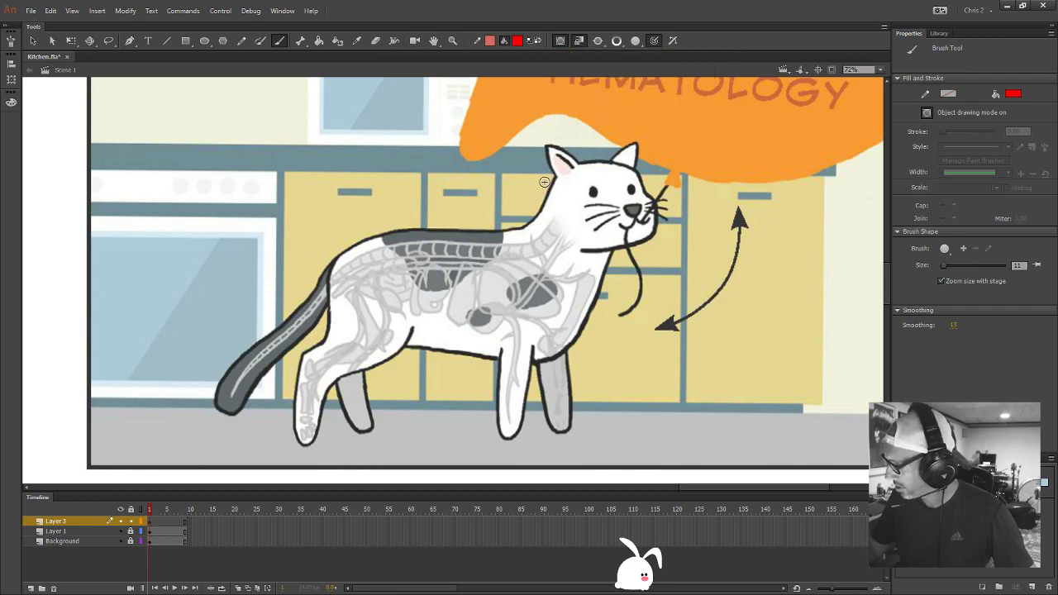
key(ctrl+z)
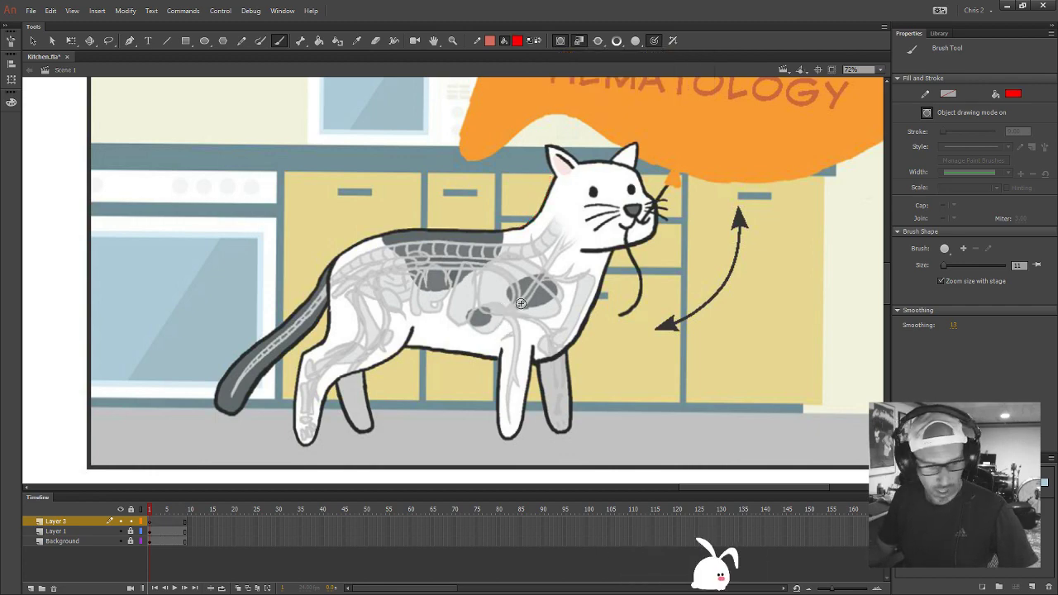
Try rotating the stage view in both directions around the storyboard's first frame with the Rotation tool
key(shift+h)
mouse_move(581, 285)
mouse_down()
mouse_move(716, 180)
mouse_move(666, 186)
mouse_move(683, 204)
mouse_move(615, 259)
mouse_move(628, 281)
mouse_move(595, 206)
mouse_move(624, 273)
mouse_move(605, 228)
mouse_move(583, 248)
mouse_move(624, 277)
mouse_move(587, 248)
mouse_move(561, 305)
mouse_move(595, 165)
mouse_move(579, 273)
mouse_move(599, 207)
mouse_move(613, 101)
mouse_move(579, 363)
mouse_move(599, 116)
mouse_move(556, 375)
mouse_up()
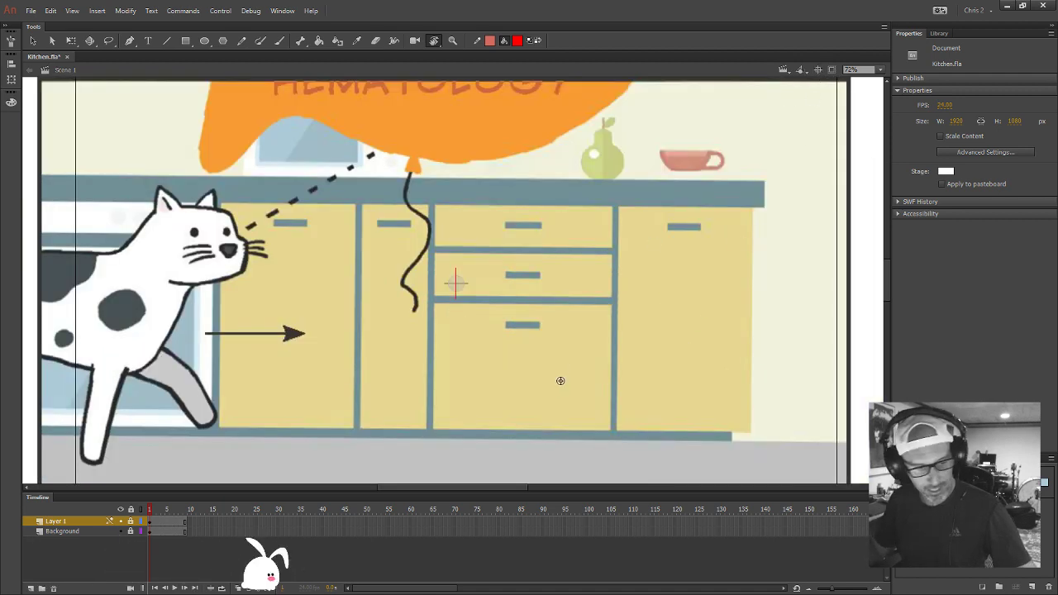
key(ctrl+minus)
key(ctrl+minus)
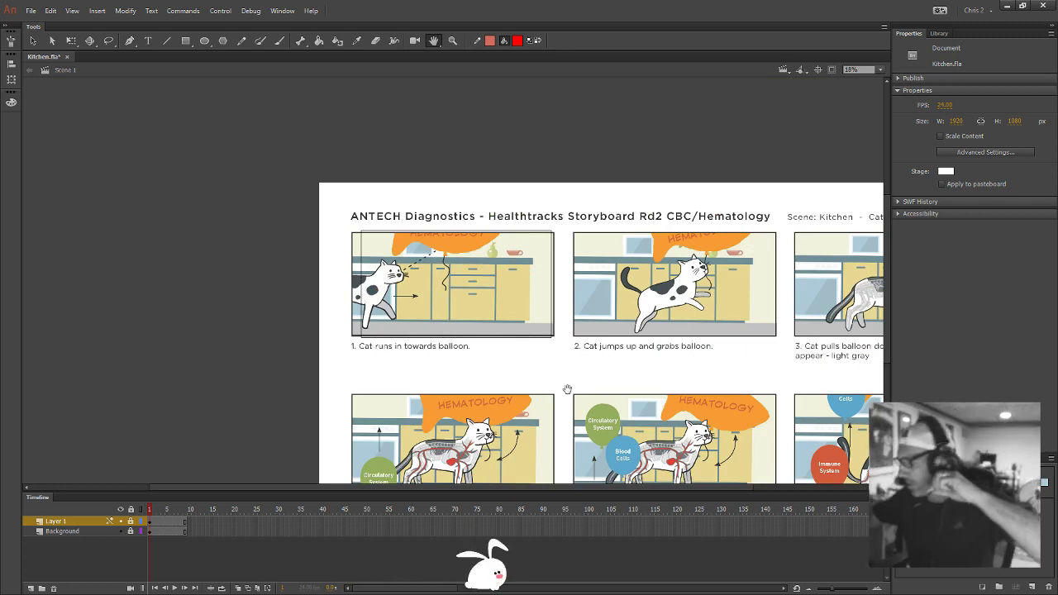
key(shift+space)
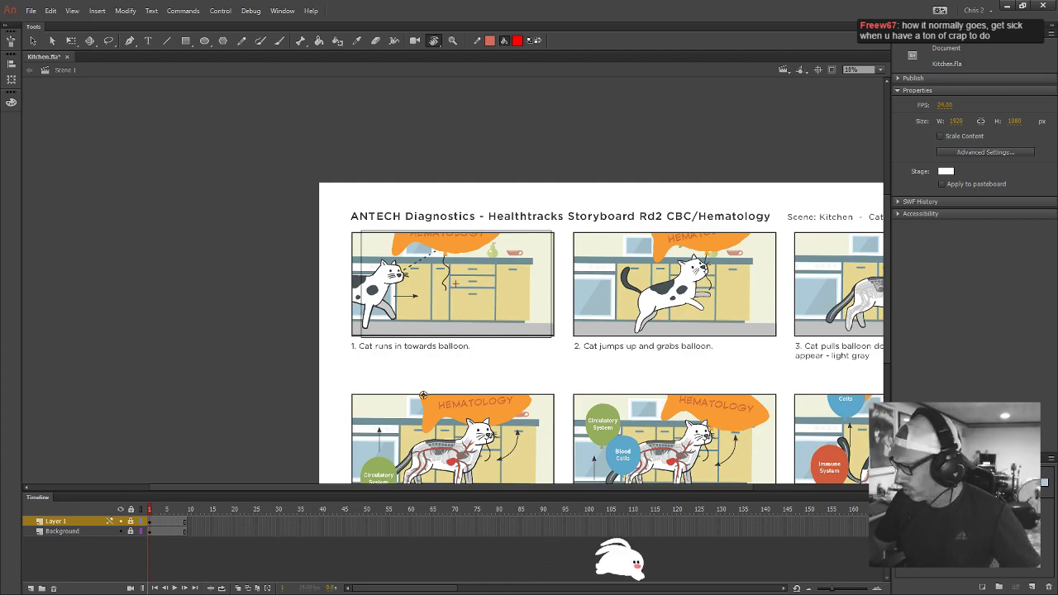
drag(622, 340, 718, 291)
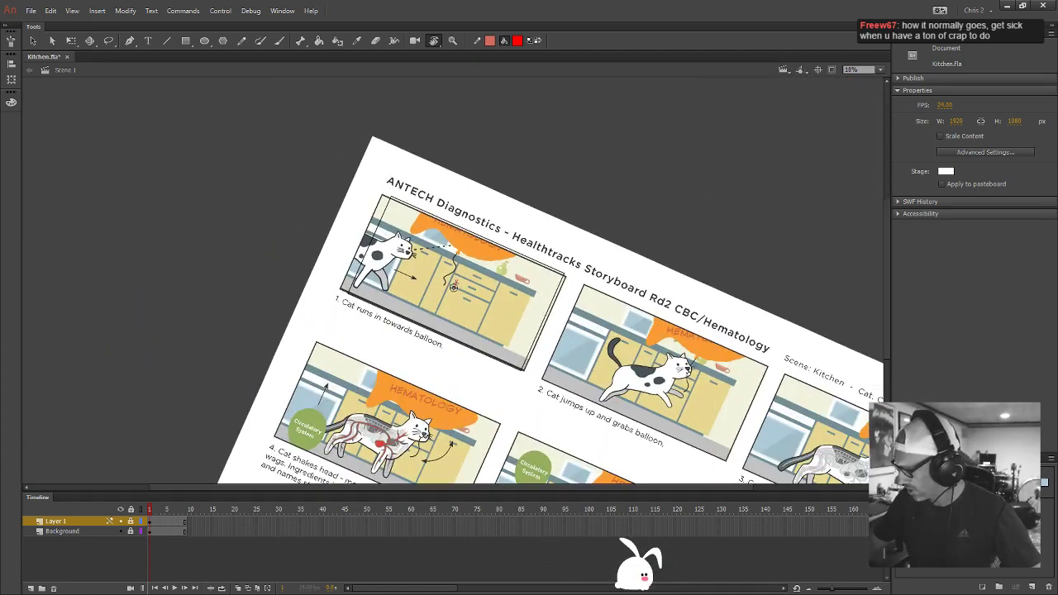
drag(455, 284, 506, 313)
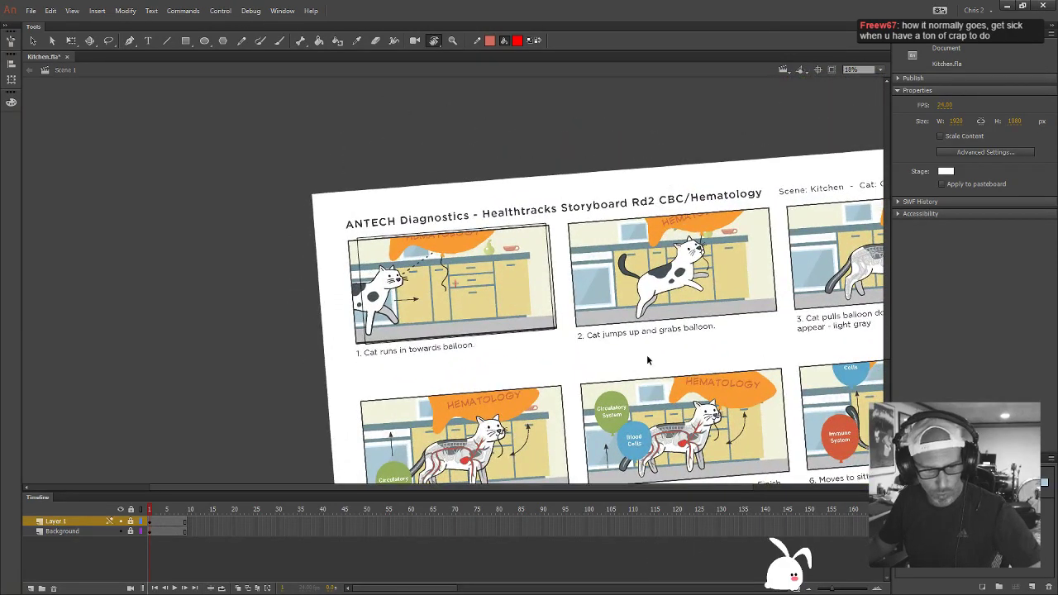
Inspect the tilted storyboard up close and as a whole page, and reset the stage to its upright, centered view
key(ctrl+equal)
key(ctrl+equal)
scroll(628, 397, down, 5)
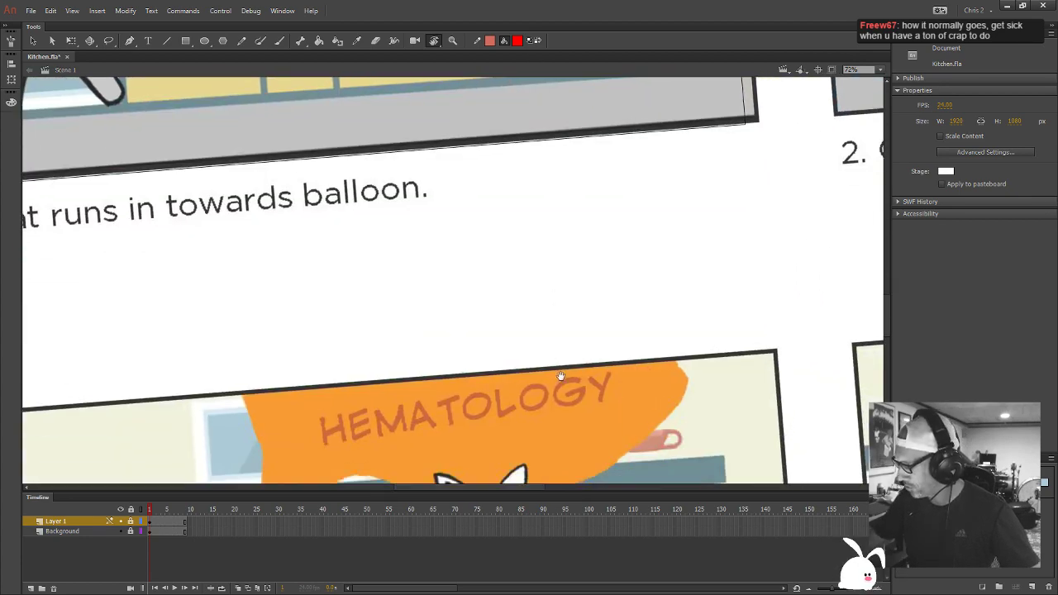
drag(560, 377, 539, 209)
drag(645, 250, 603, 433)
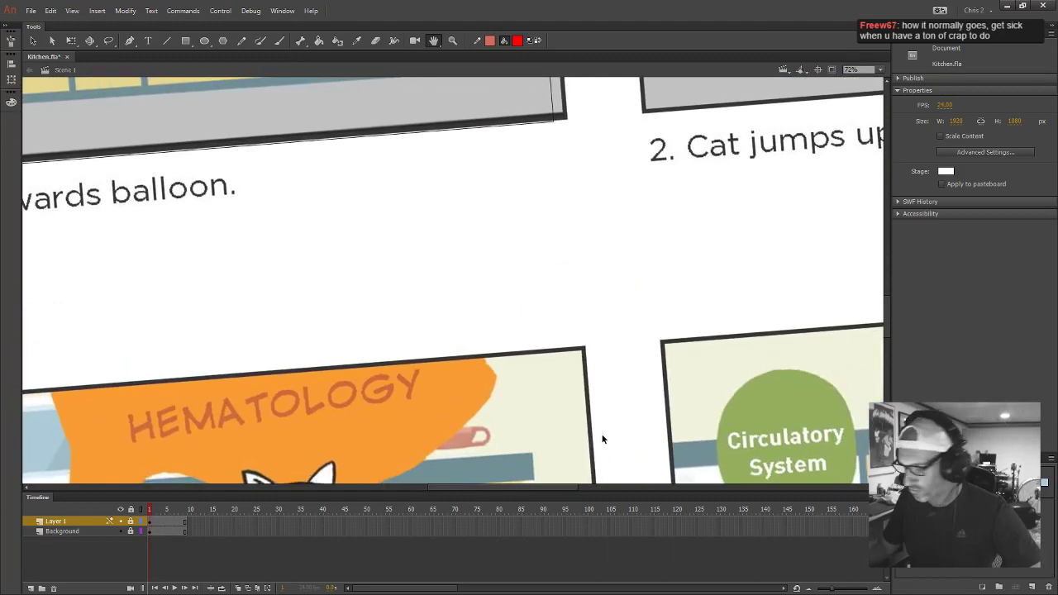
key(ctrl+minus)
key(ctrl+minus)
key(ctrl+minus)
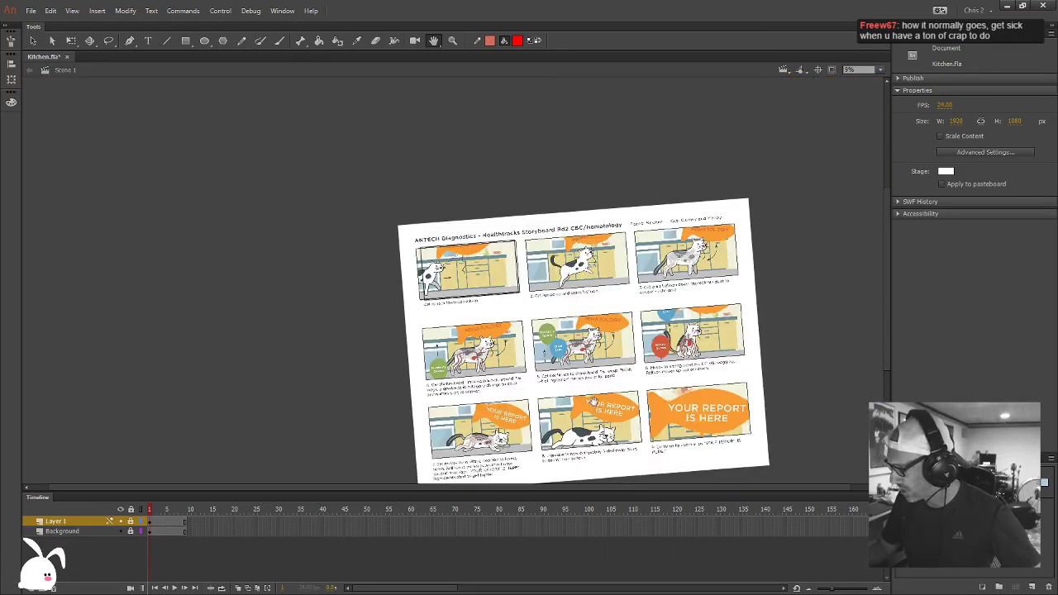
click(818, 72)
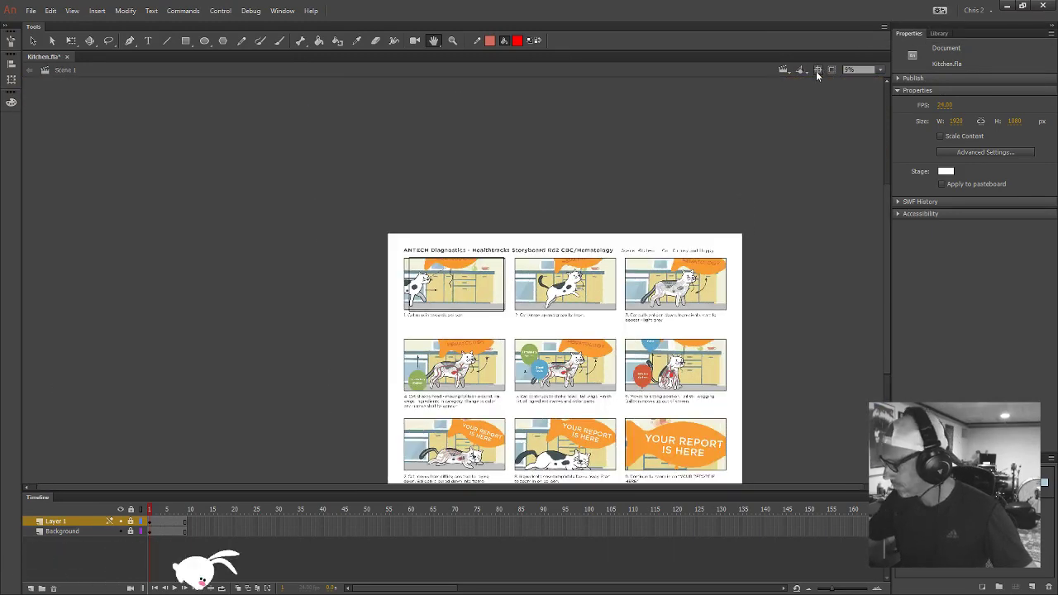
Display all layers as outlines and reset the stage upright after rotating the view once more
key(shift+h)
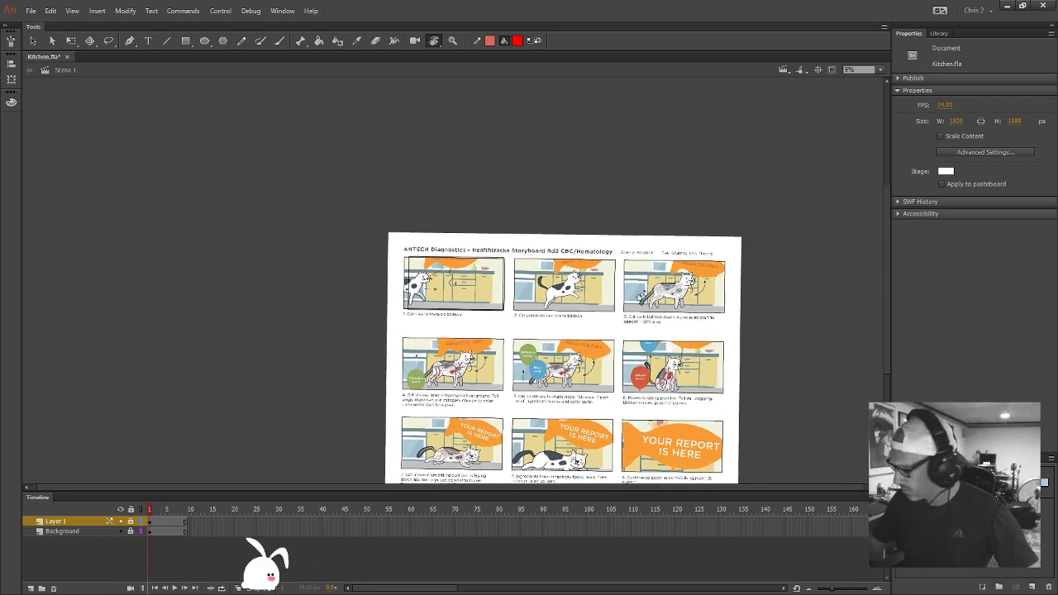
drag(612, 307, 506, 313)
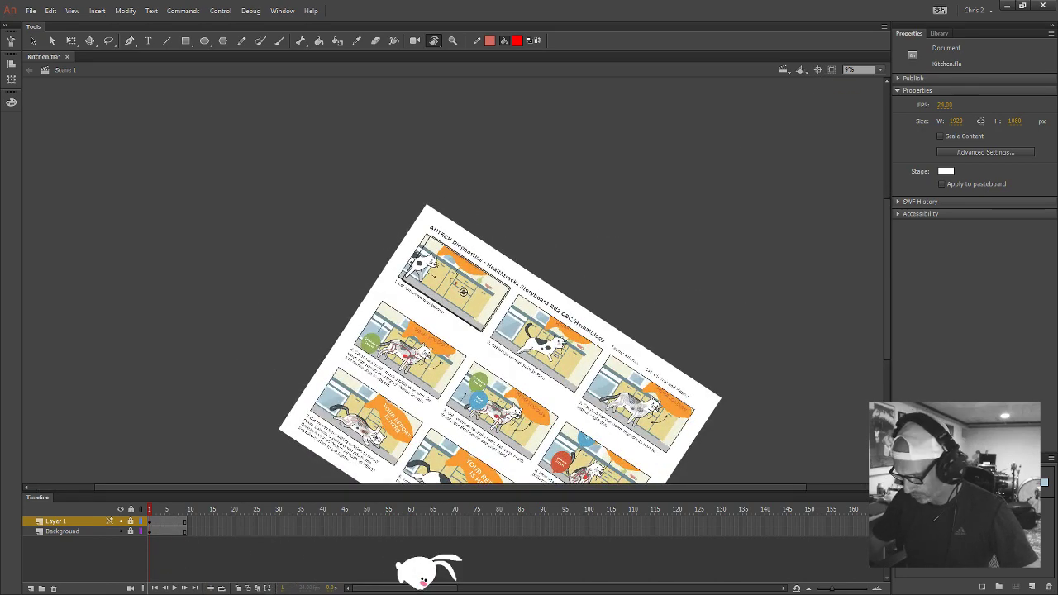
click(141, 532)
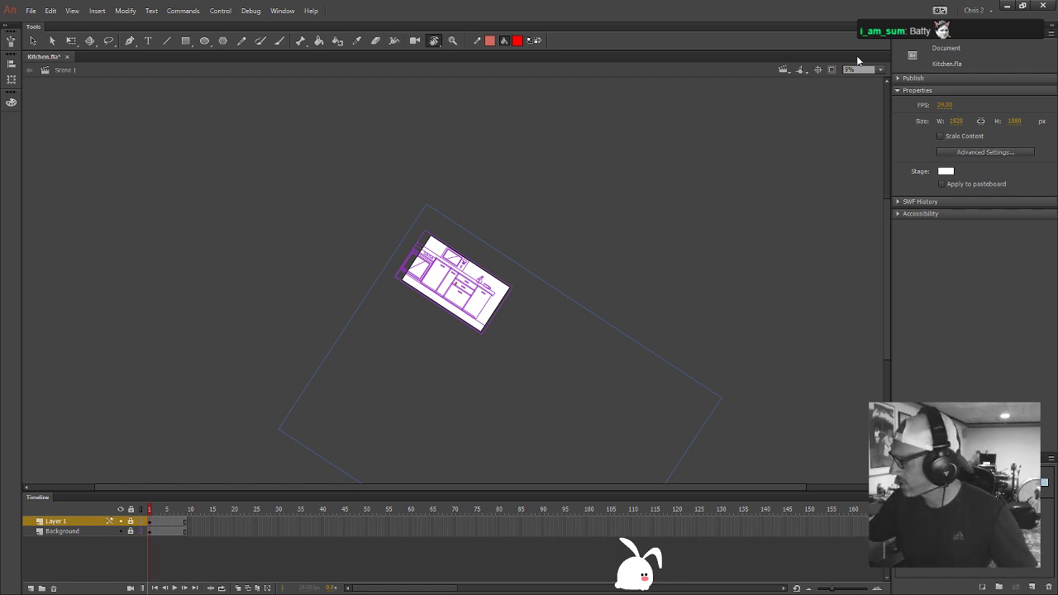
click(819, 69)
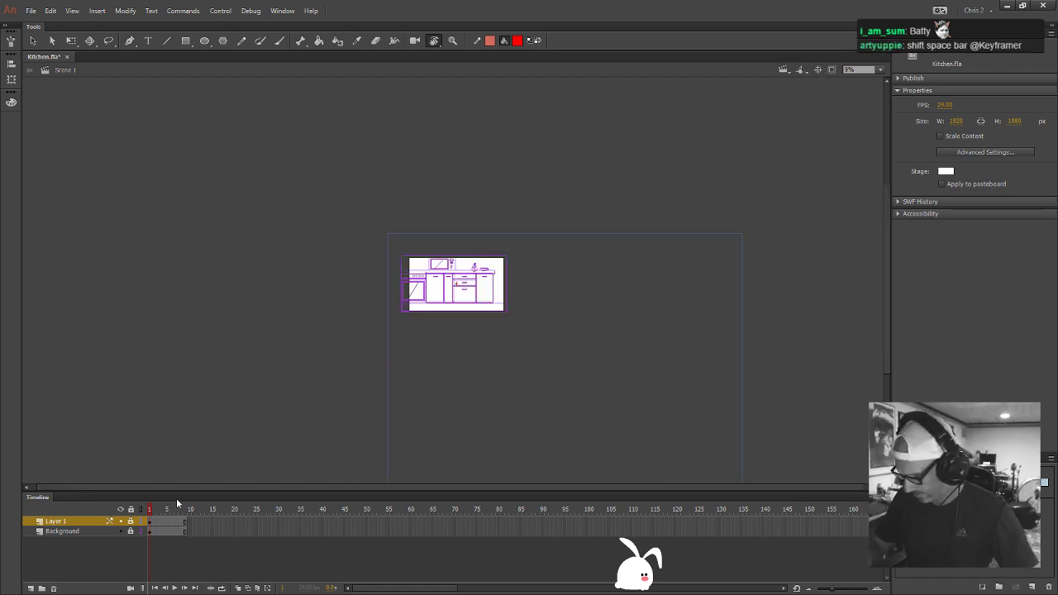
Add a new layer above Layer 1, show the storyboard reference again, and view its third-frame cat up close
click(31, 588)
click(145, 543)
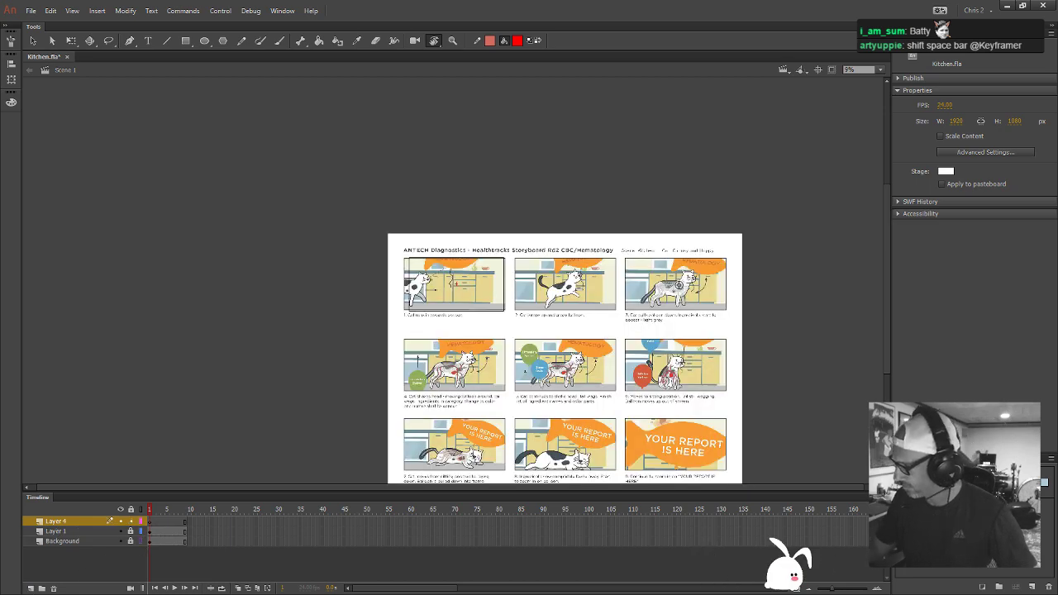
key(z)
click(668, 291)
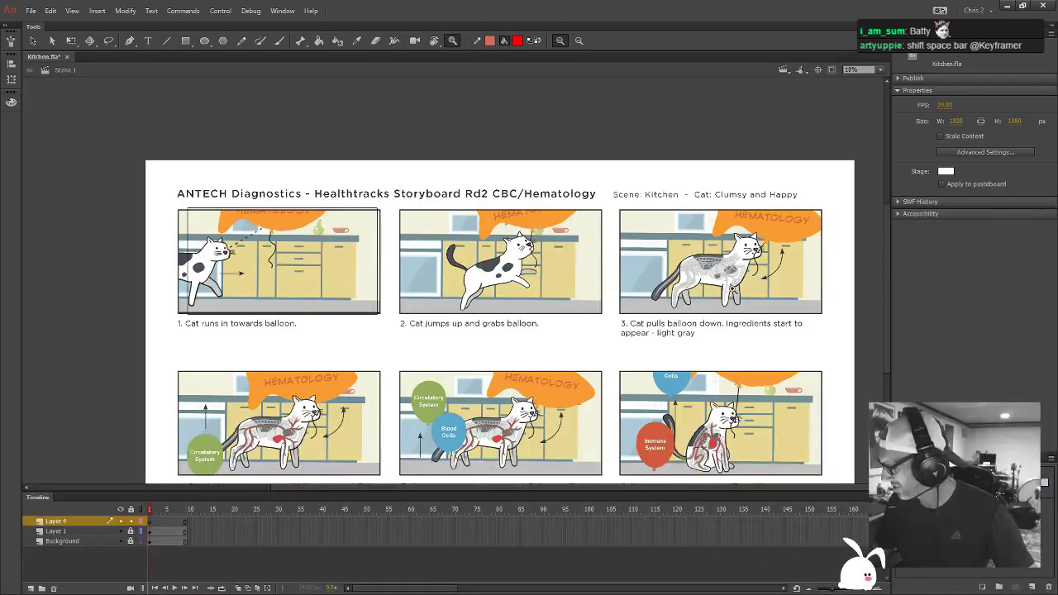
click(668, 286)
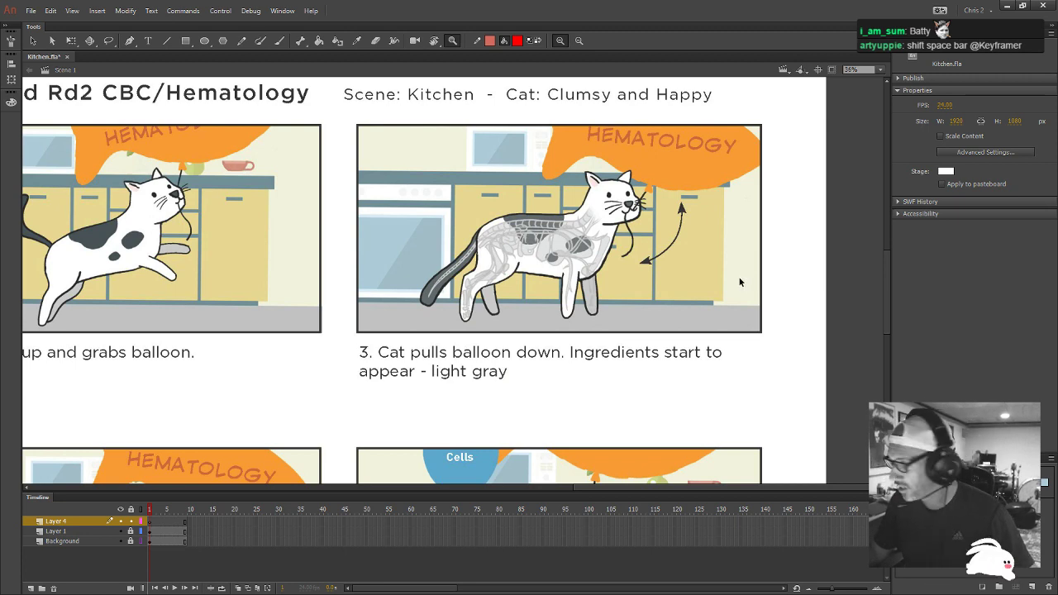
click(565, 240)
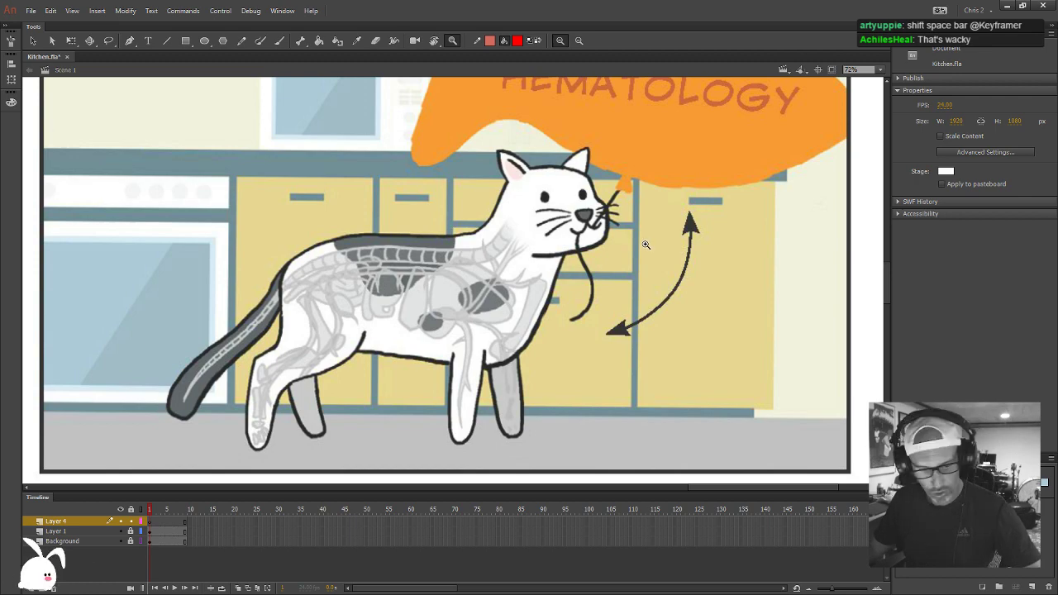
Unlock the storyboard layer and move its image so that the third frame sits over the stage
key(ctrl+2)
key(v)
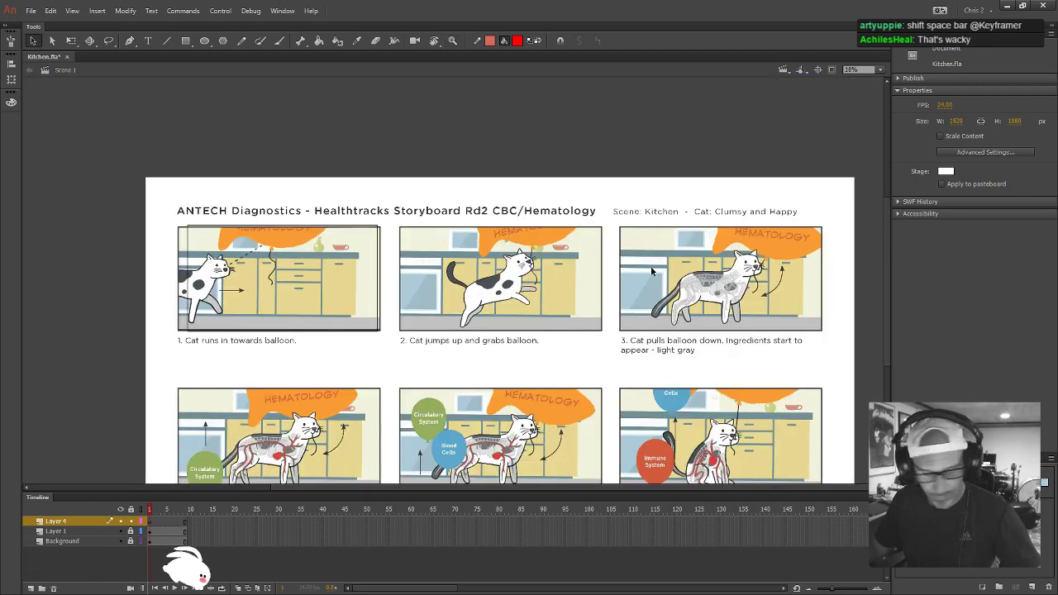
drag(744, 257, 349, 312)
key(ctrl+2)
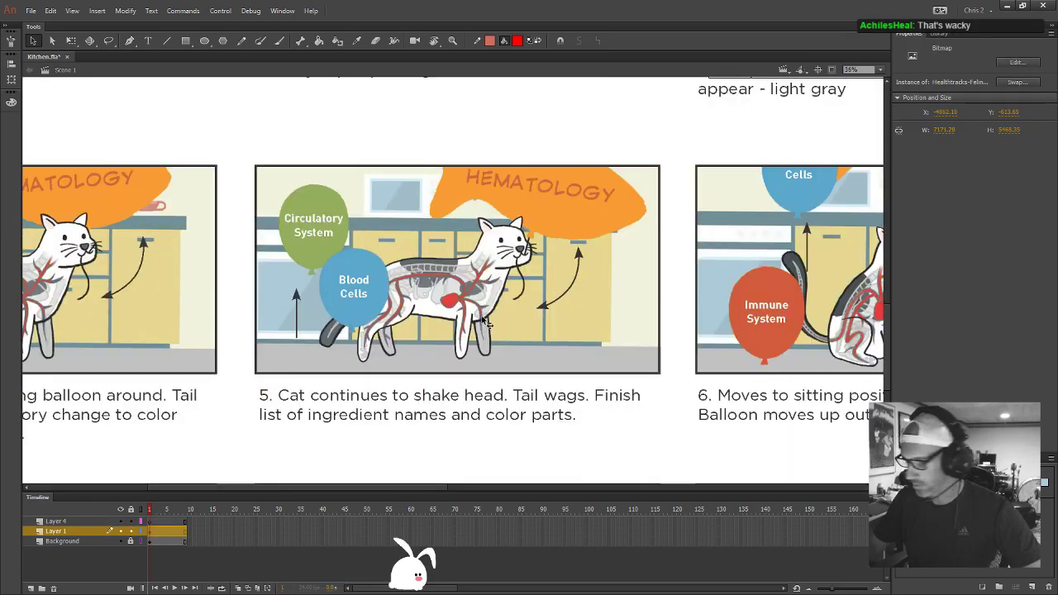
Check the third frame's placement over the redrawn kitchen by hiding and showing the storyboard layer
key(h)
drag(612, 303, 663, 337)
scroll(653, 365, down, 5)
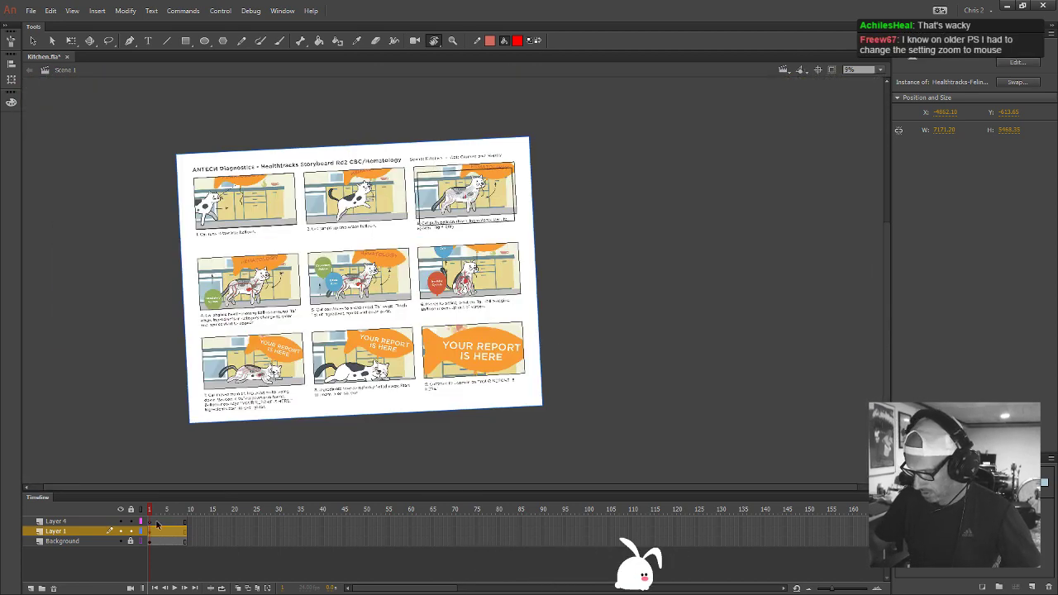
click(121, 532)
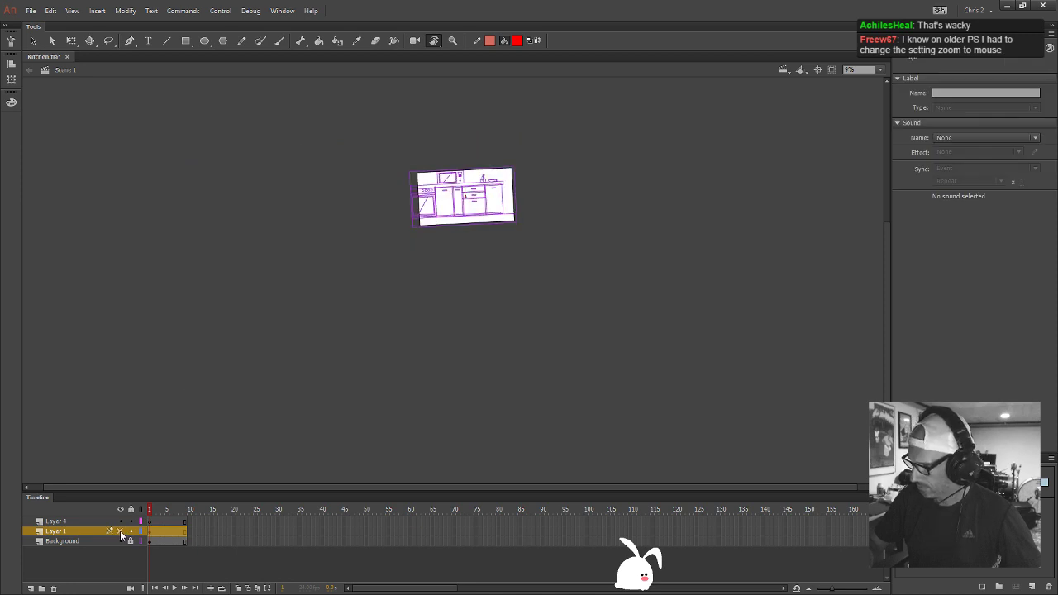
click(121, 532)
click(600, 277)
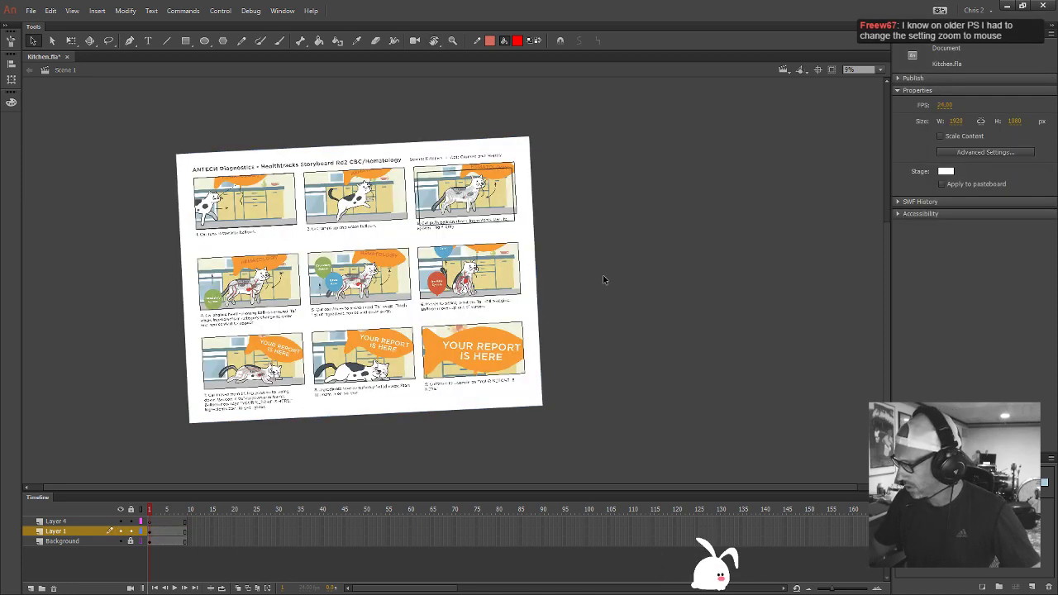
Rotate the stage view and inspect the standing cat in the storyboard's third frame up close
key(shift+h)
drag(449, 324, 506, 298)
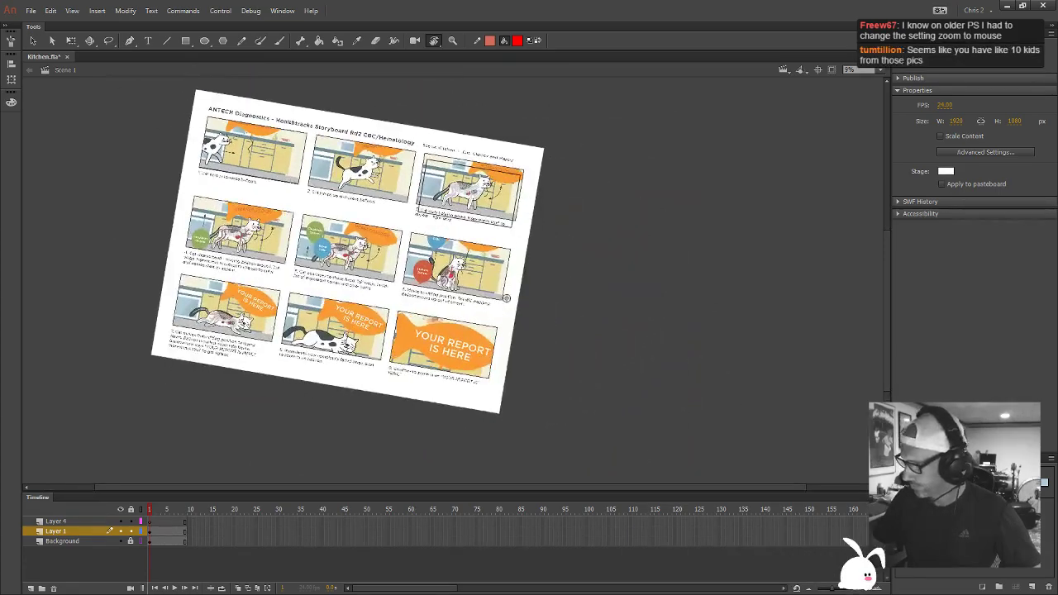
key(z)
click(507, 207)
click(513, 180)
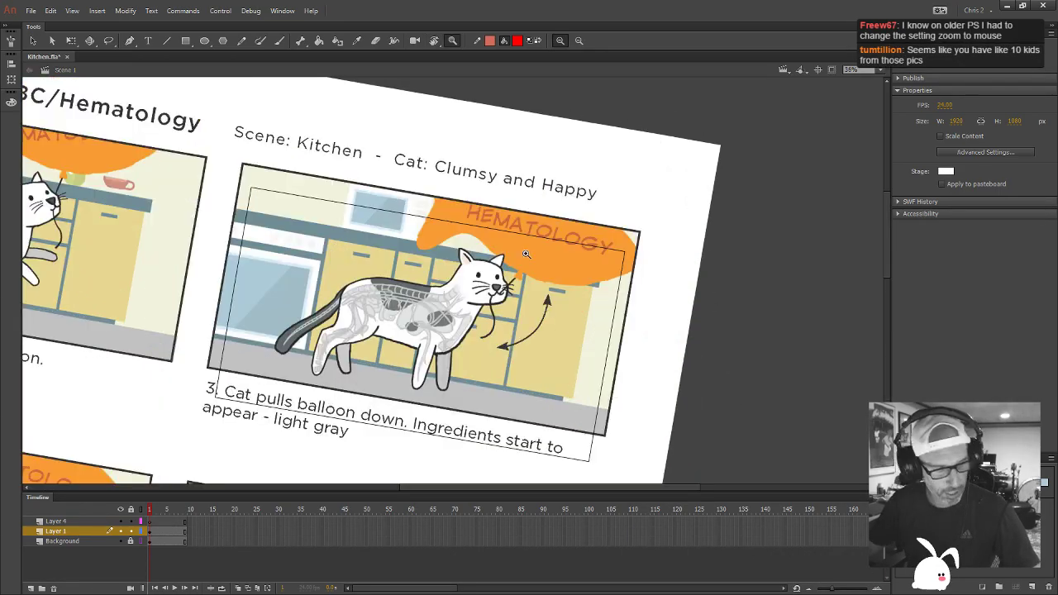
key(shift+h)
drag(662, 302, 554, 140)
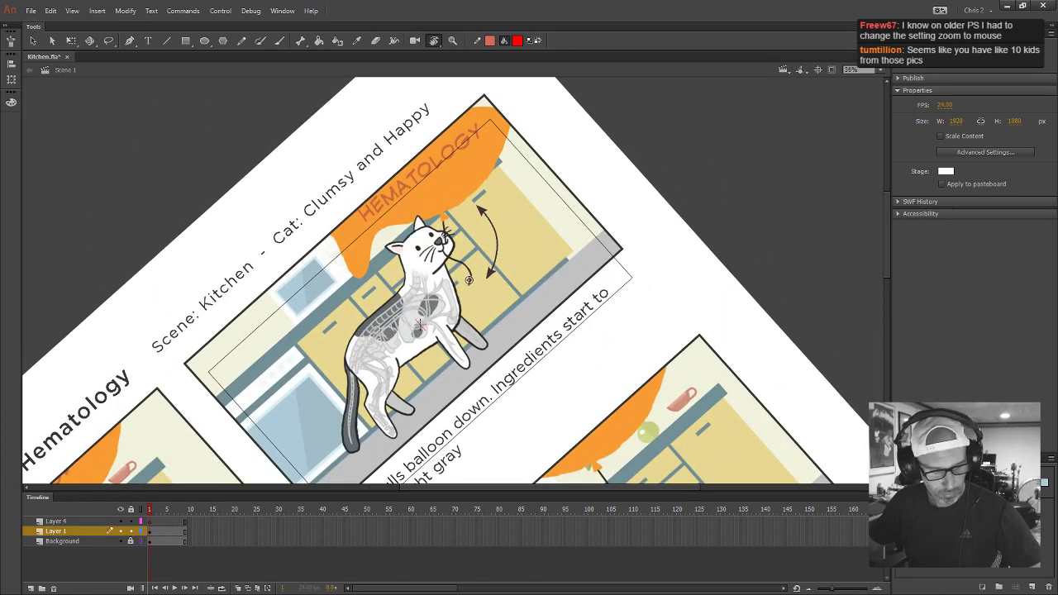
scroll(468, 279, up, 3)
scroll(432, 342, down, 4)
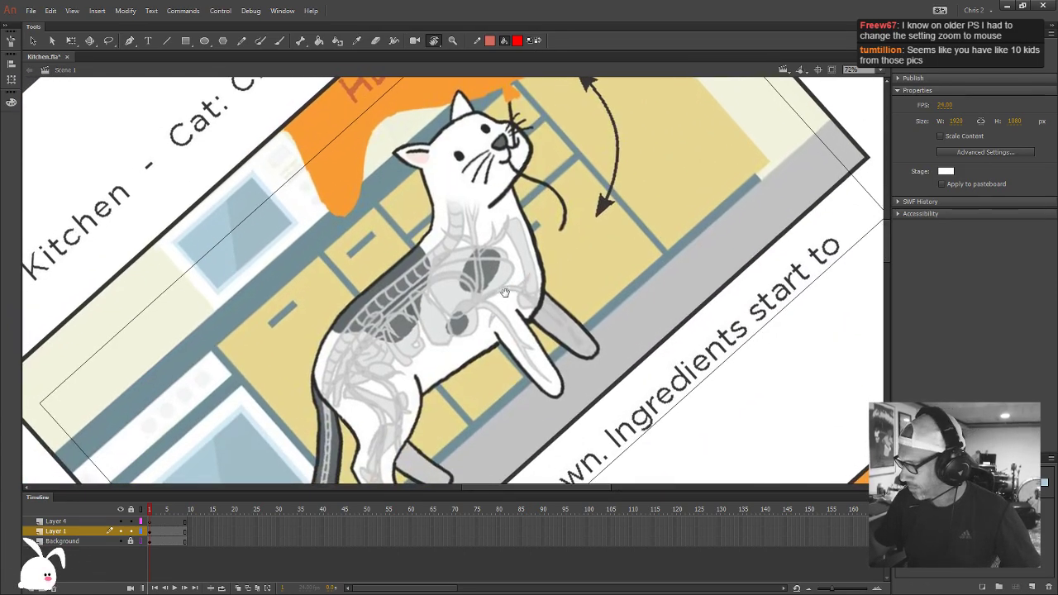
scroll(476, 364, up, 3)
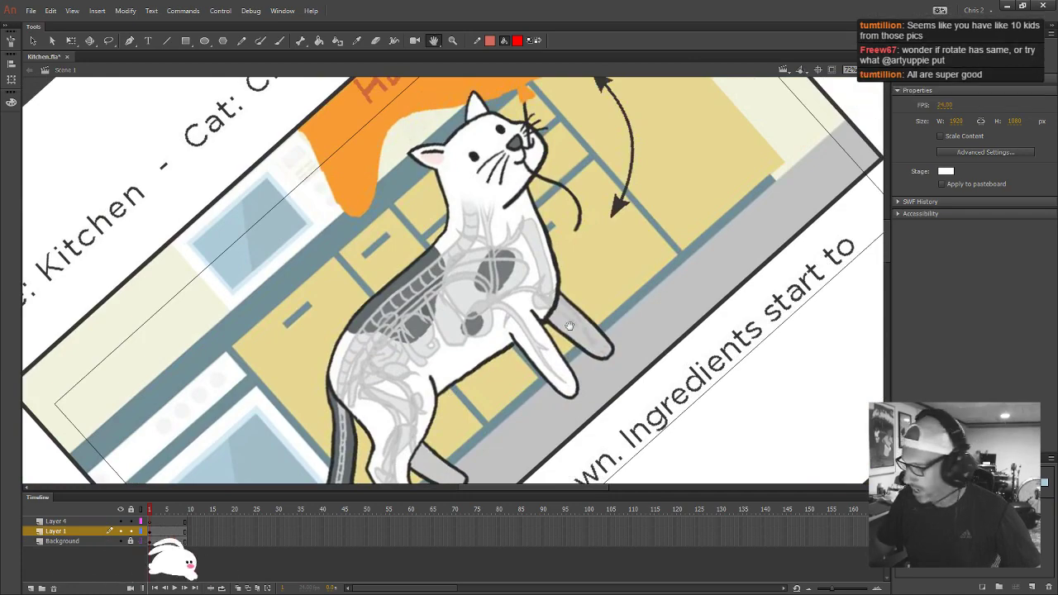
Tilt the view further around the cat and make Layer 4's first frame active for the Brush tool
key(h)
drag(674, 232, 639, 170)
key(shift+h)
drag(580, 271, 591, 319)
key(h)
key(b)
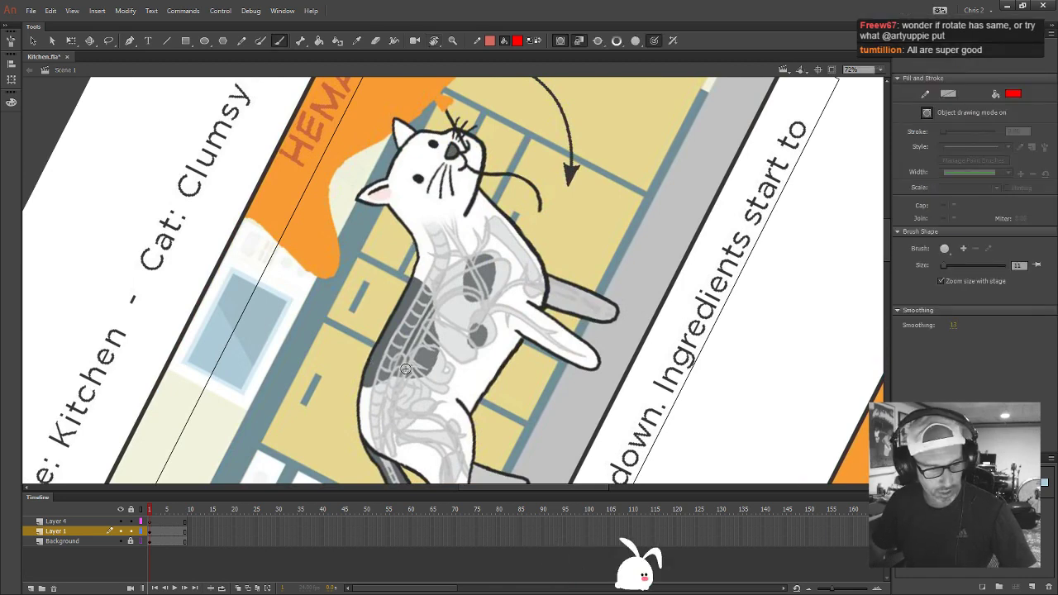
click(150, 522)
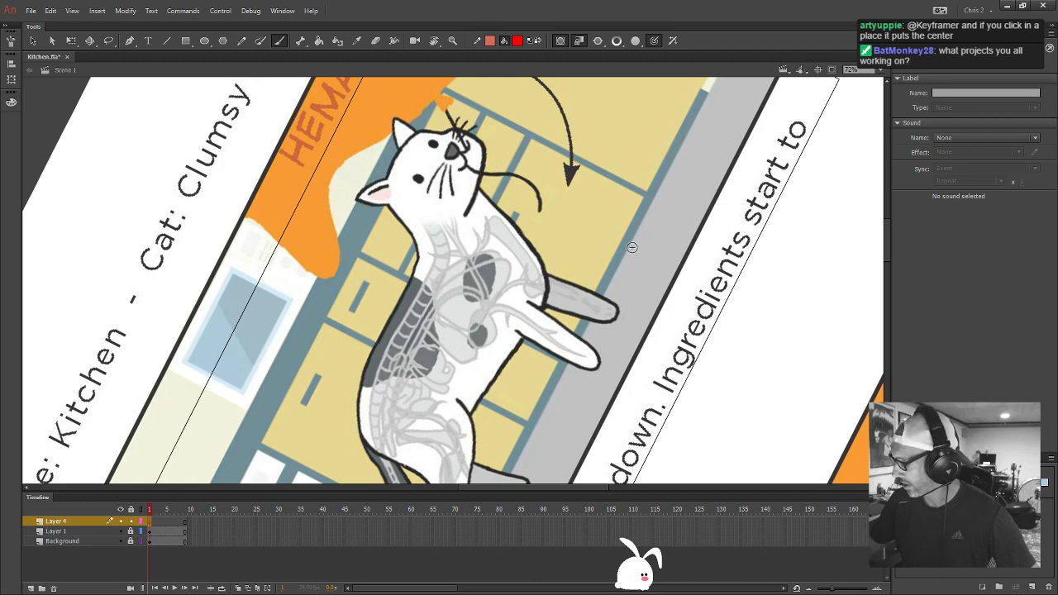
Trace the cat's back with a red brush line from the rump to the neck, turning the stage to suit the stroke
key(h)
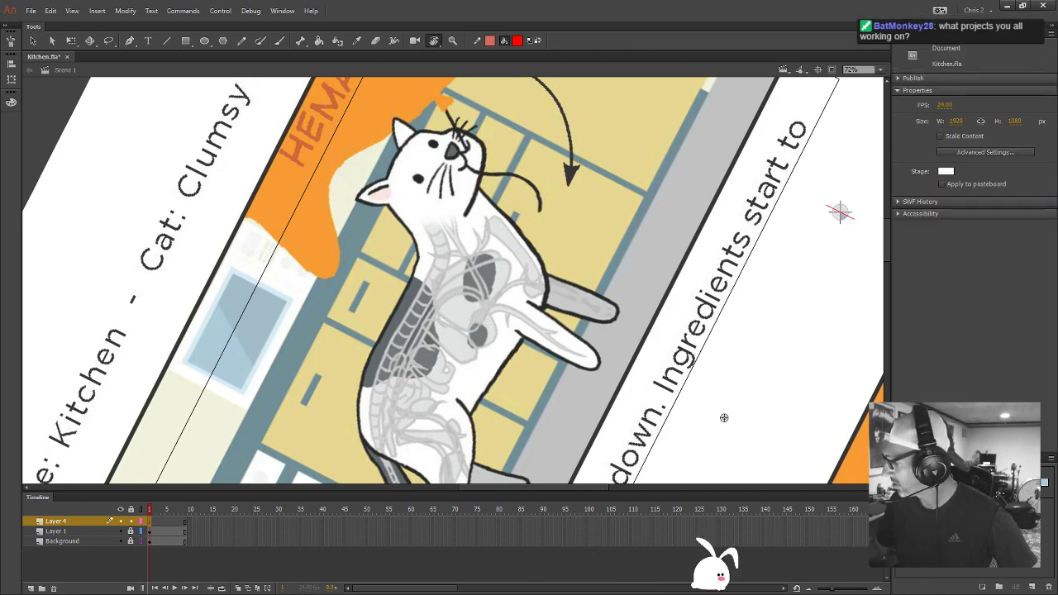
drag(724, 416, 532, 317)
drag(578, 403, 666, 228)
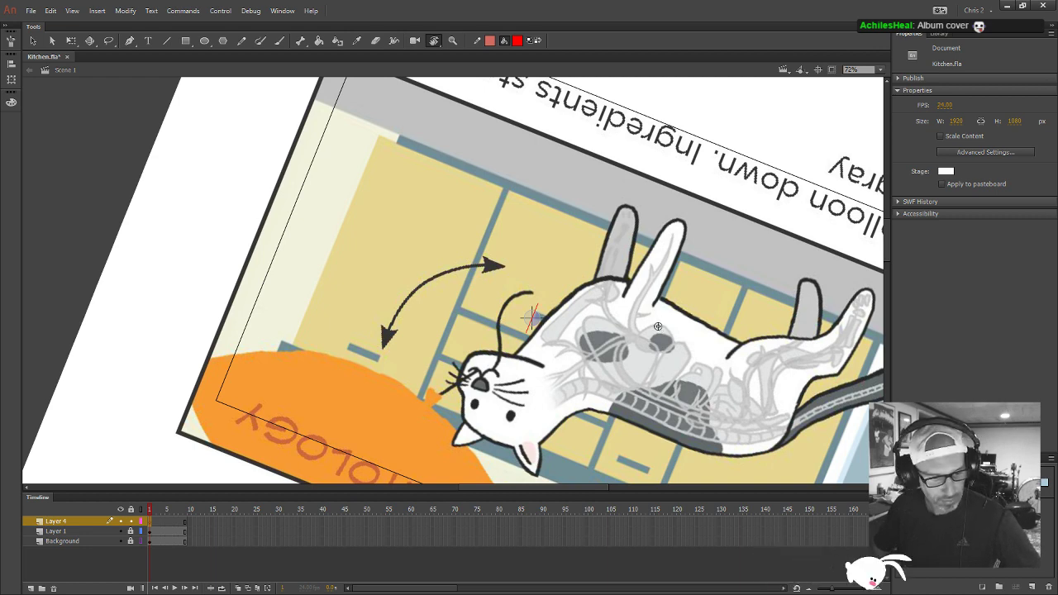
mouse_move(670, 330)
mouse_down()
mouse_move(609, 275)
mouse_move(727, 285)
mouse_move(707, 194)
mouse_move(729, 274)
mouse_move(734, 218)
mouse_up()
mouse_move(725, 257)
mouse_down()
mouse_move(769, 257)
mouse_move(623, 236)
mouse_up()
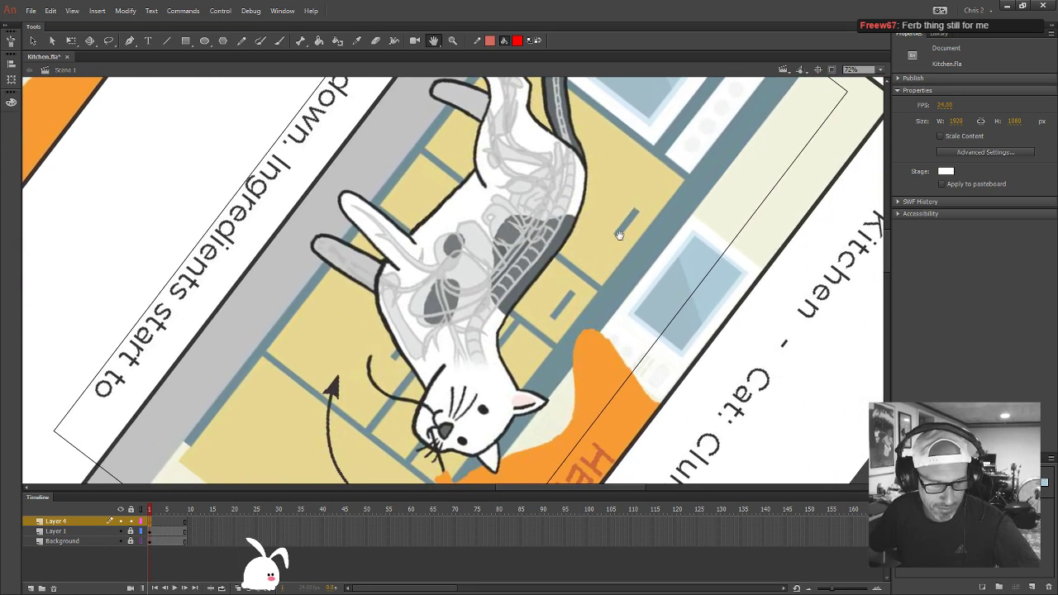
key(b)
mouse_move(578, 176)
mouse_down()
mouse_move(548, 269)
mouse_move(582, 247)
mouse_up()
key(ctrl+z)
key(ctrl+z)
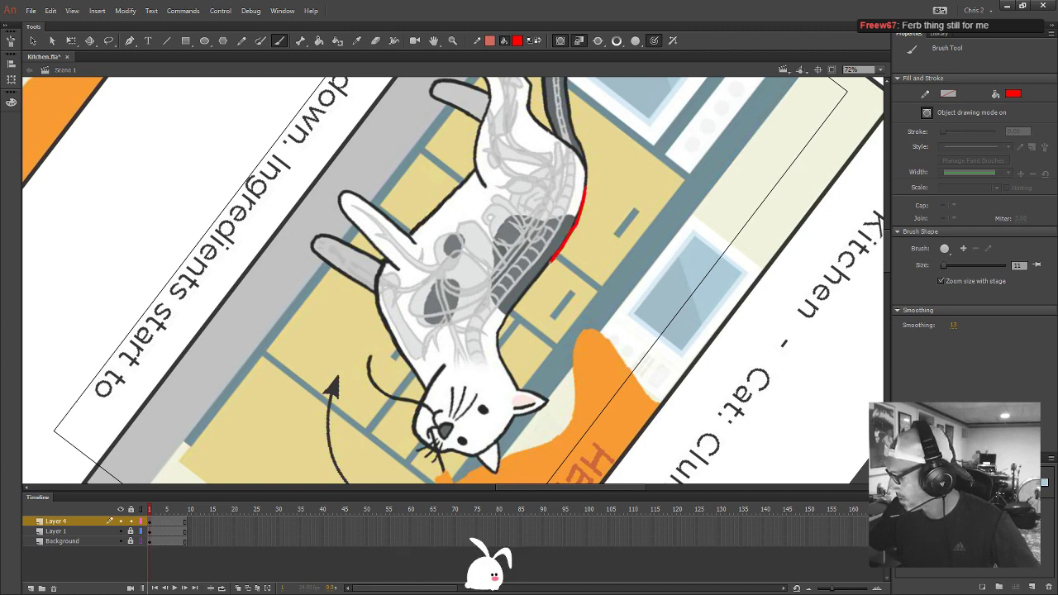
drag(553, 263, 497, 341)
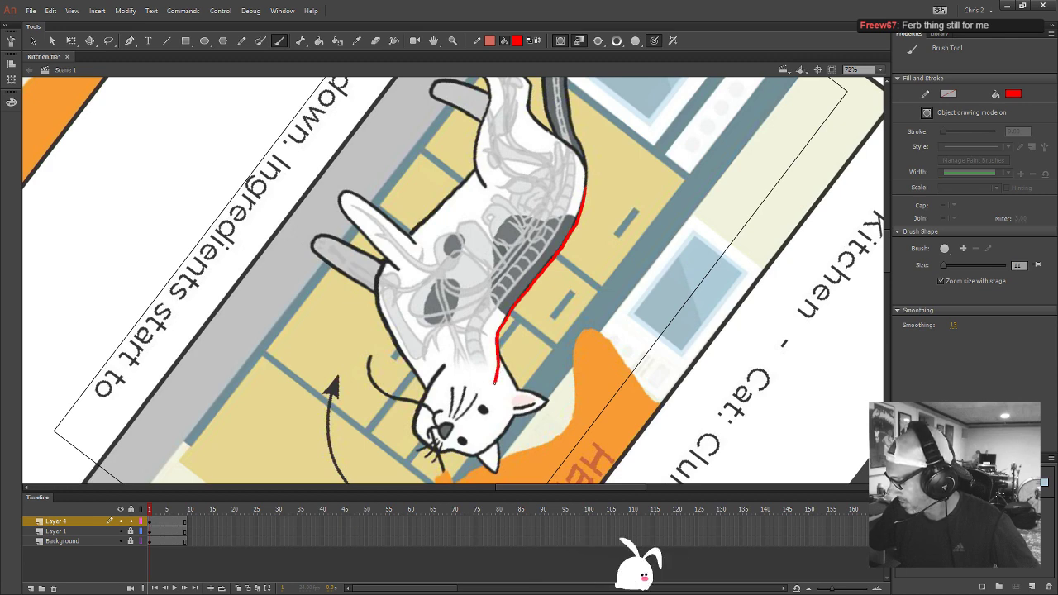
Continue the red body outline across the cat's lower head, down the chest, and along the belly to the hind leg
drag(482, 410, 438, 403)
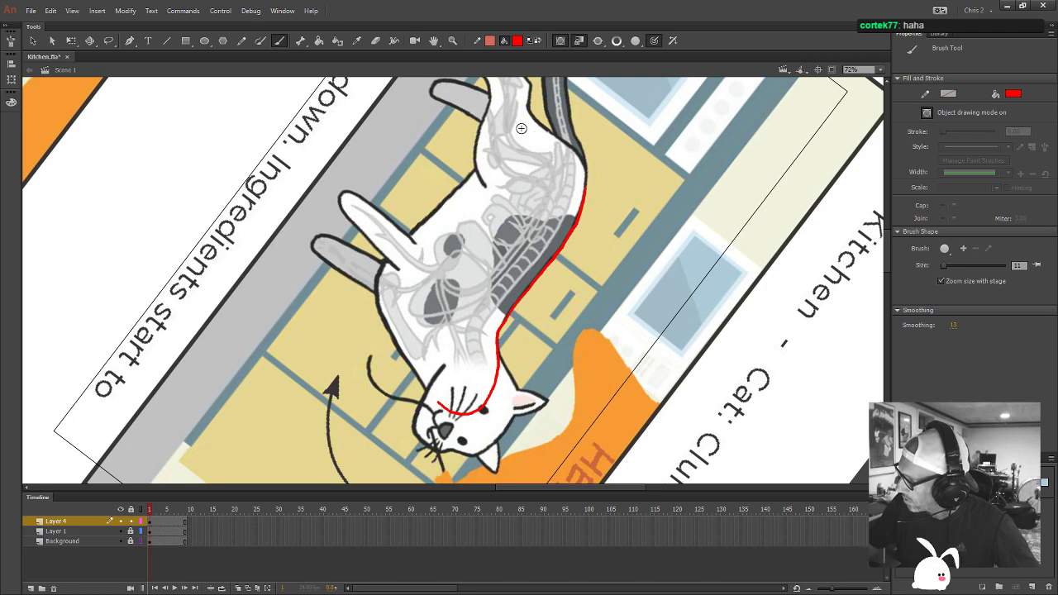
drag(503, 139, 478, 165)
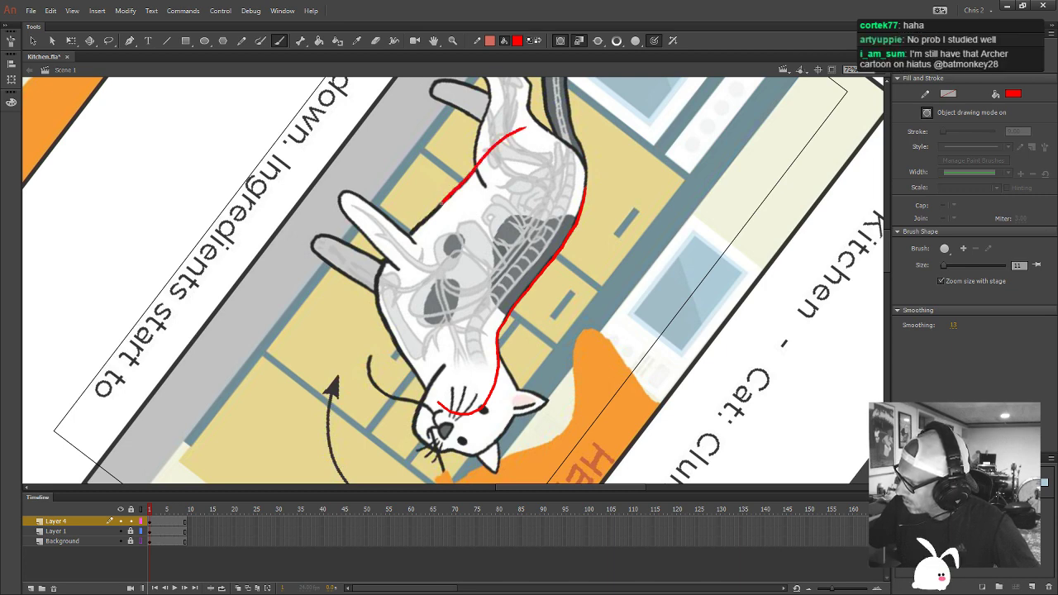
drag(441, 203, 389, 262)
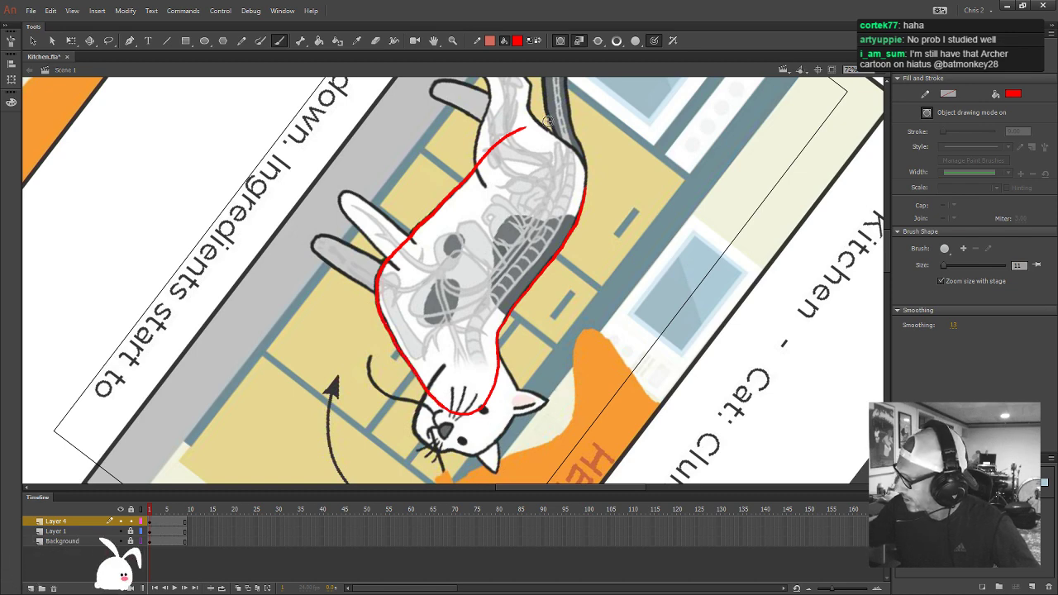
Try rotating the stage around the traced cat and reset it to the upright, centered view
key(h)
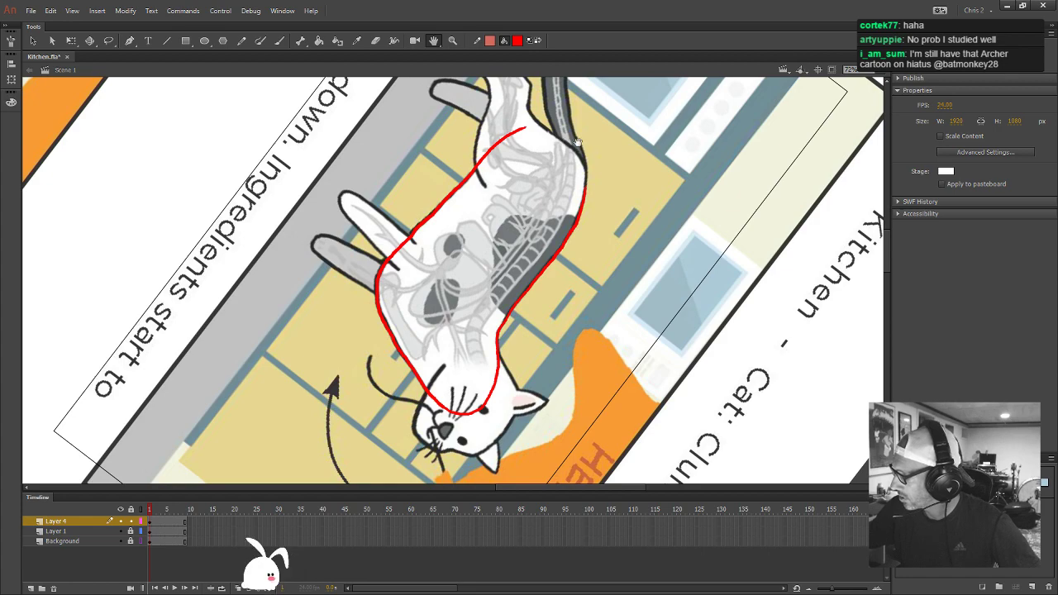
key(shift+h)
click(561, 150)
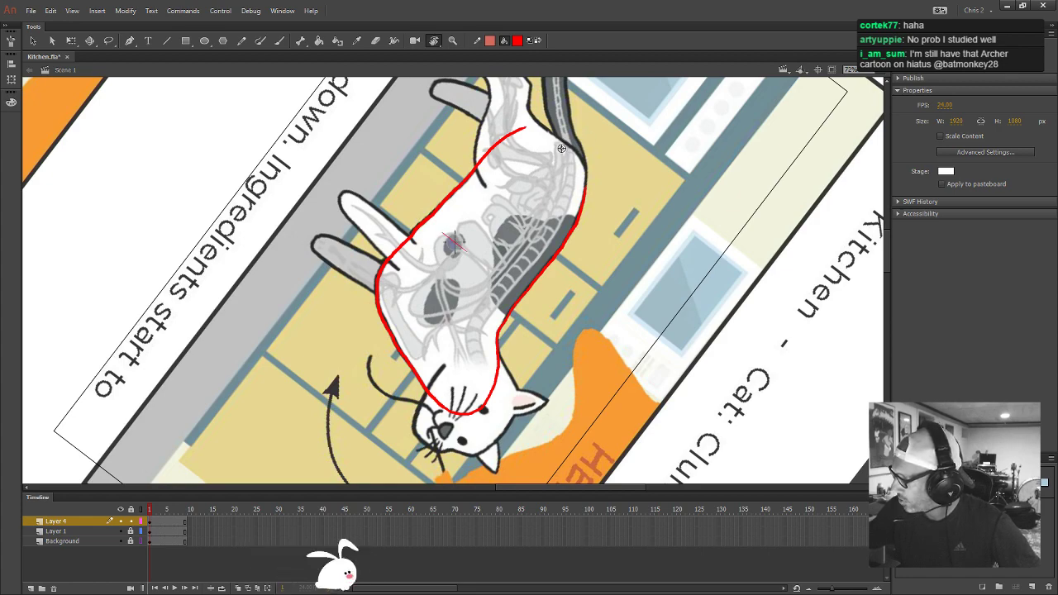
mouse_move(604, 126)
mouse_down()
mouse_move(633, 194)
mouse_move(591, 305)
mouse_move(605, 364)
mouse_up()
key(b)
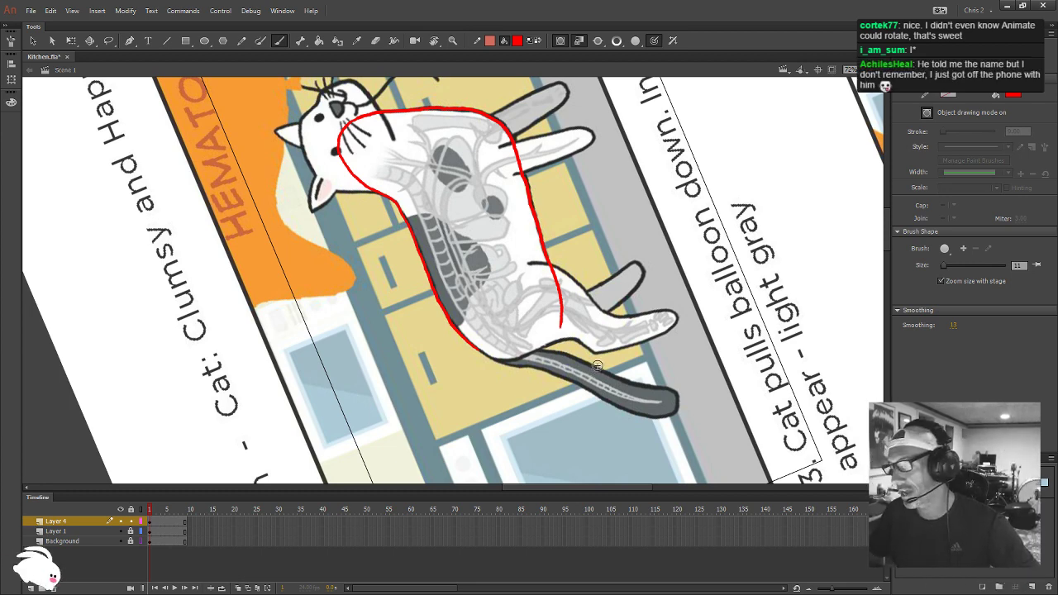
click(818, 73)
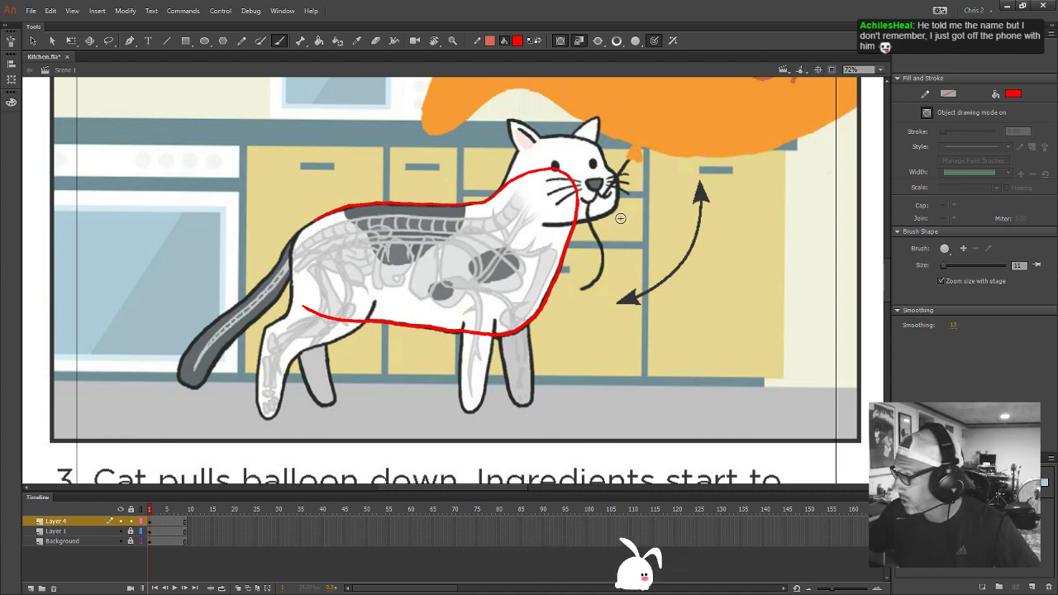
Close the red body outline by tracing the cat's rump between the back and the belly, with the stage rotated around the hindquarters
key(h)
drag(617, 221, 365, 199)
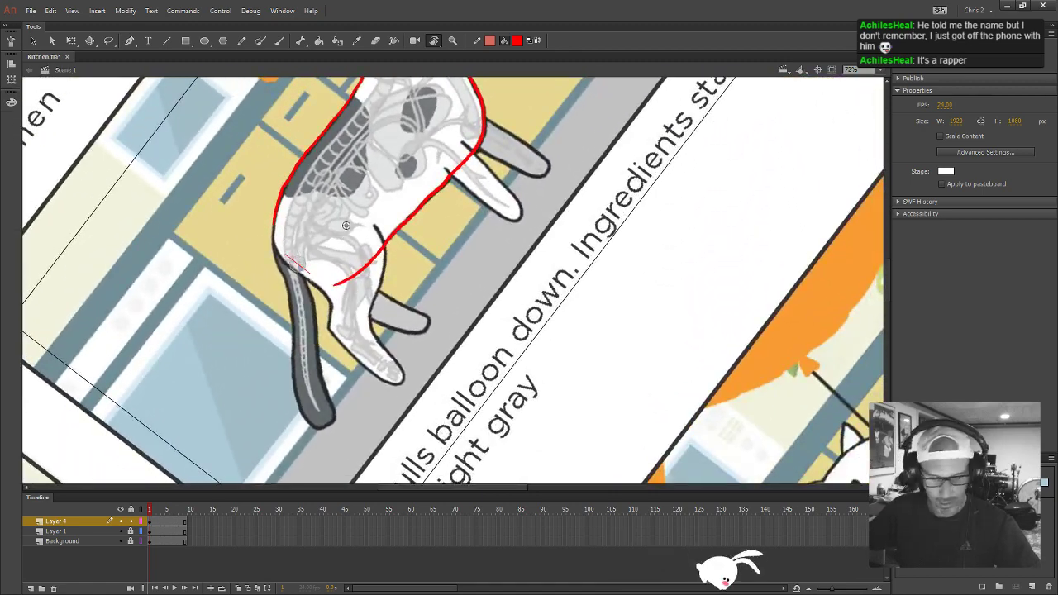
drag(359, 246, 437, 279)
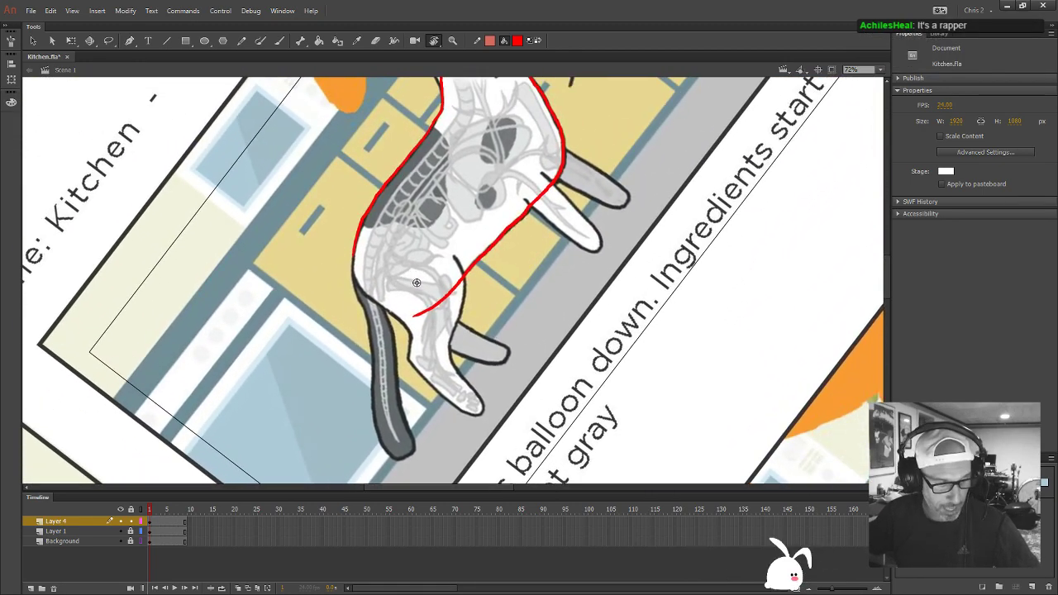
key(b)
key(shift+h)
drag(442, 180, 520, 204)
drag(445, 318, 629, 324)
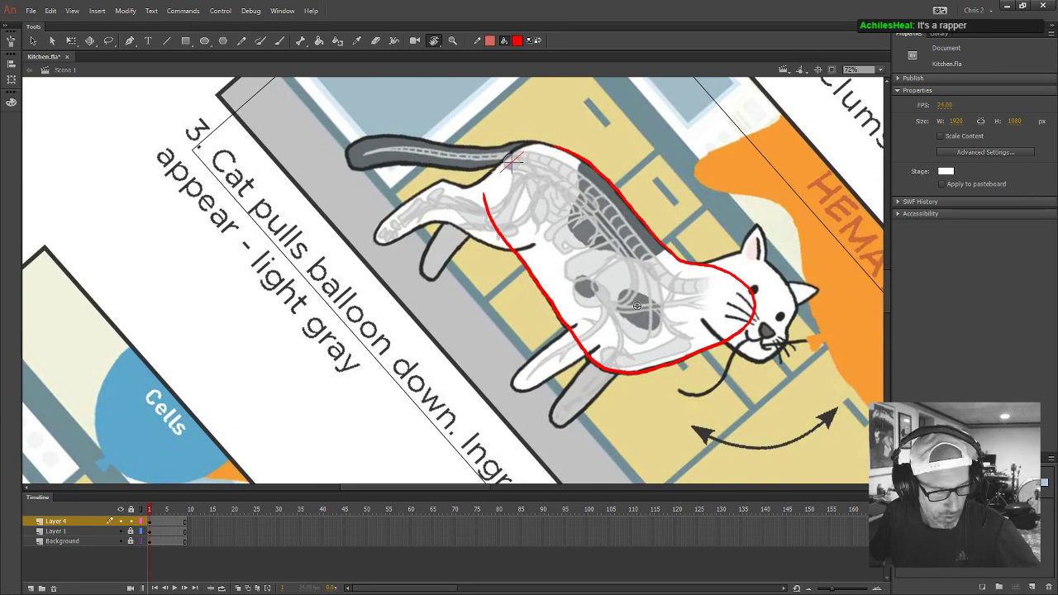
key(b)
mouse_move(567, 150)
mouse_down()
mouse_move(524, 147)
mouse_move(485, 190)
mouse_up()
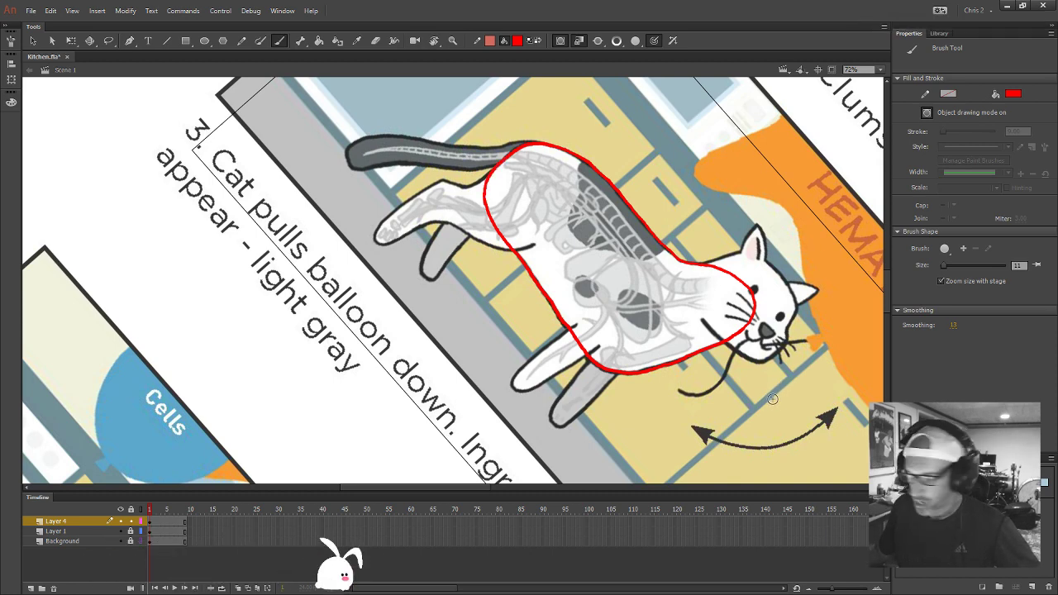
Turn the stage back upright and sample the dark gray of the cat's back patch as the fill color
key(shift+h)
drag(776, 414, 800, 379)
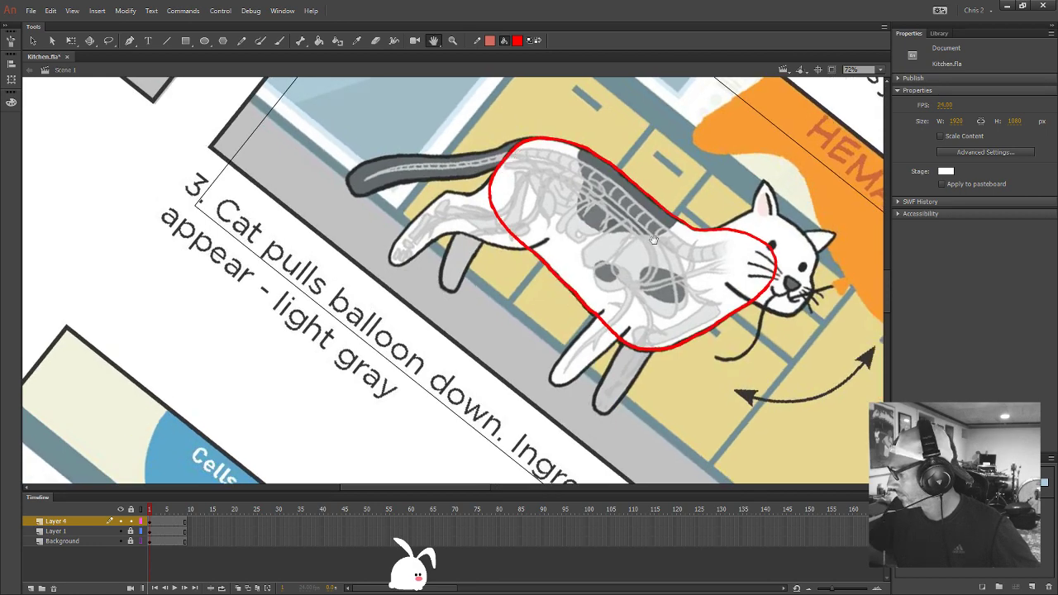
click(643, 248)
drag(733, 357, 777, 287)
drag(818, 317, 626, 348)
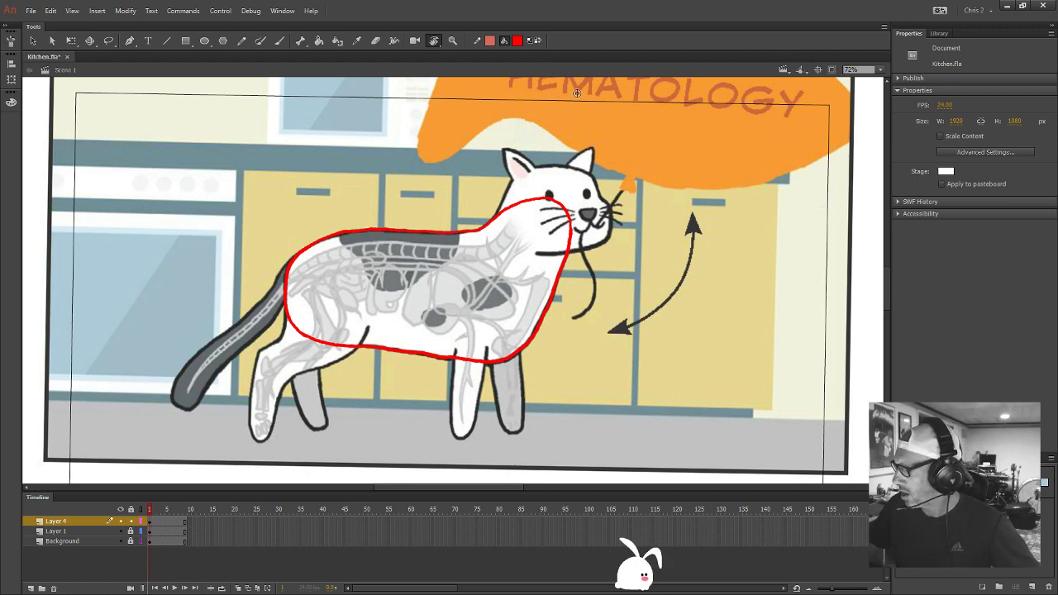
click(518, 40)
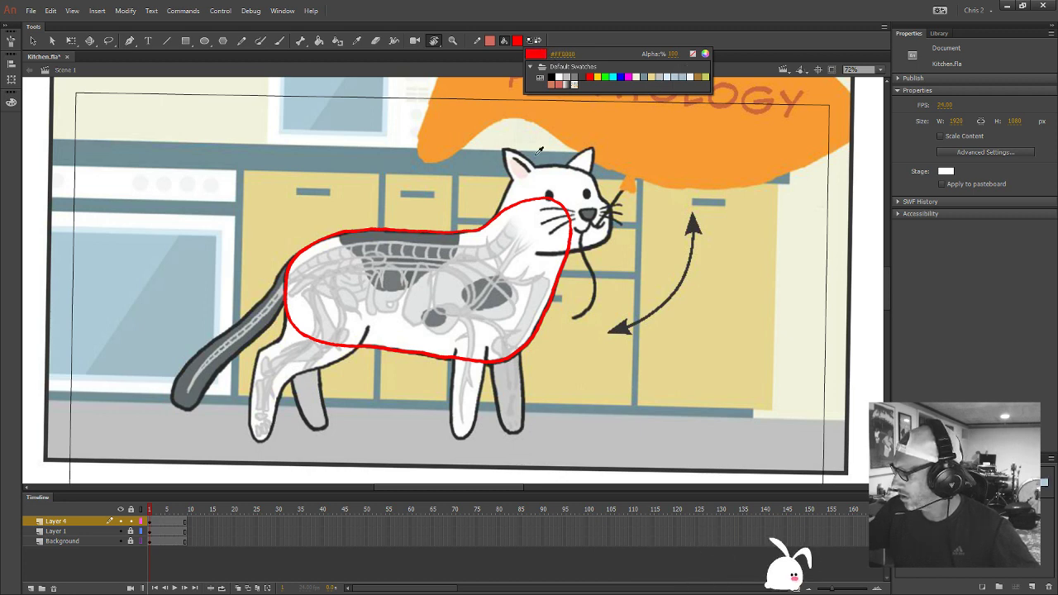
click(424, 236)
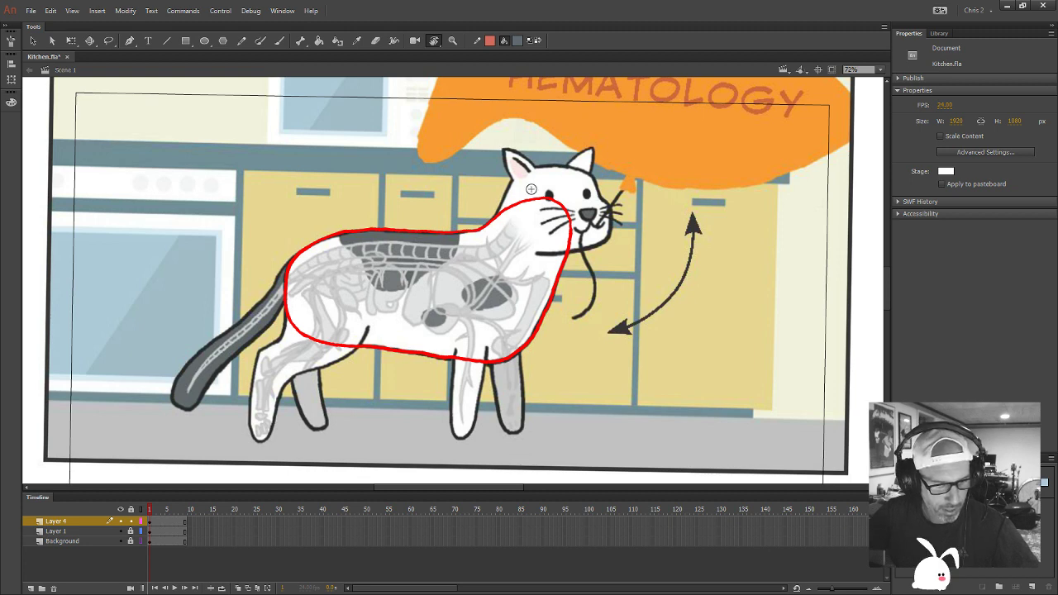
Save the current brush size of 11 as a preset and enlarge the brush to size 25
key(b)
click(599, 41)
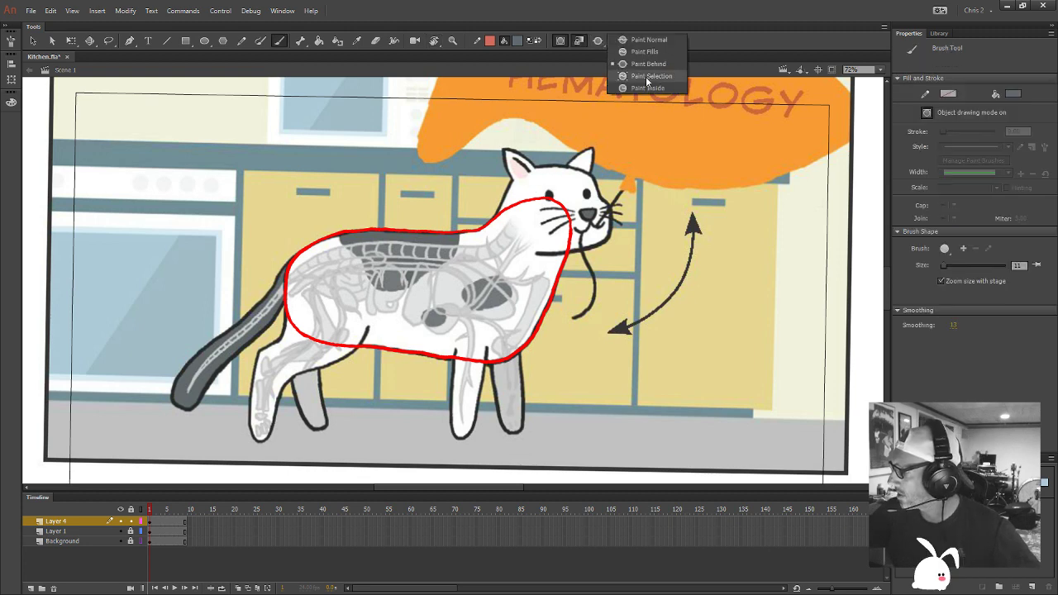
click(649, 83)
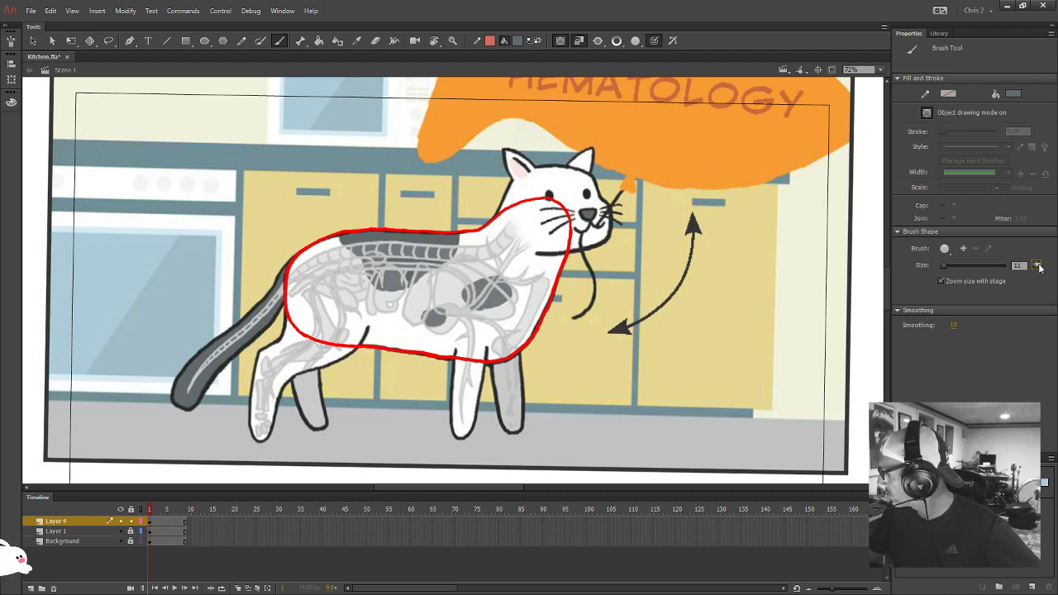
click(1038, 264)
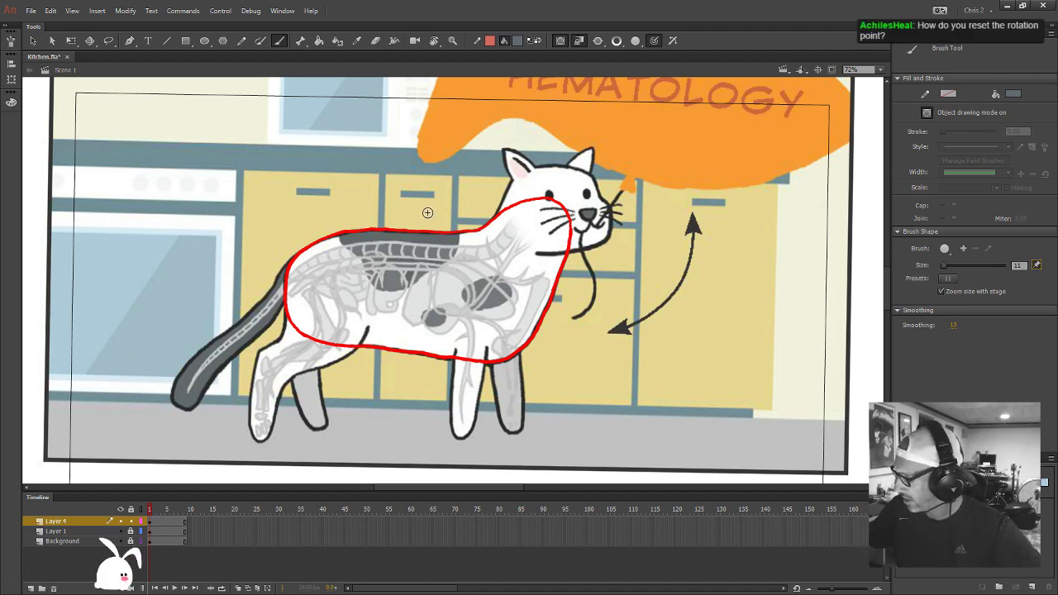
key(bracketright)
key(bracketright)
key(bracketright)
key(bracketright)
key(bracketright)
key(bracketright)
key(bracketright)
key(bracketright)
key(bracketright)
key(bracketright)
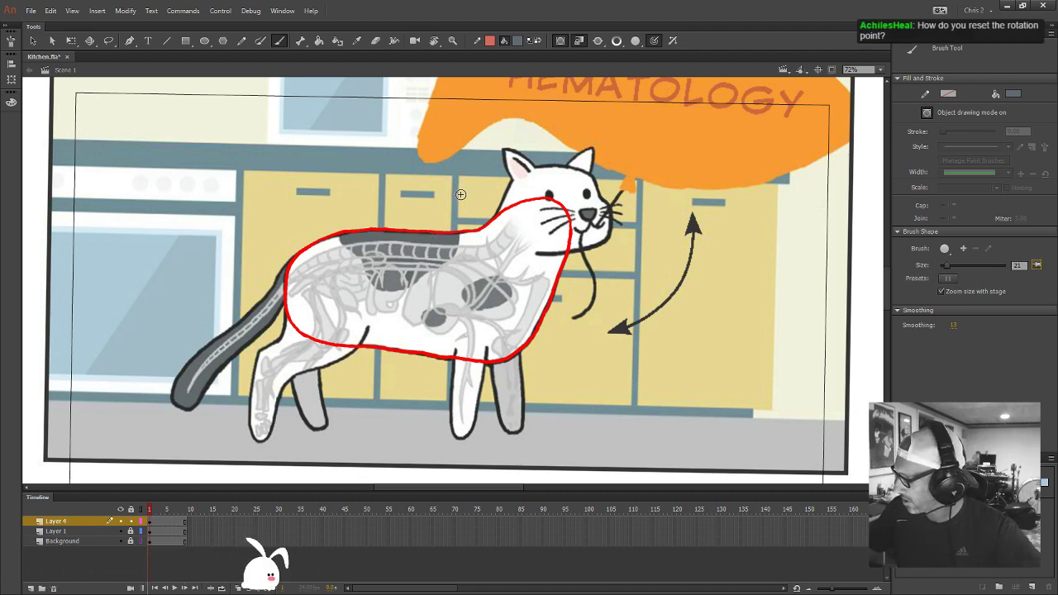
Paint the gray patch on the cat's back, overlapping the outline, and remove the excess paint above the back
drag(448, 221, 450, 254)
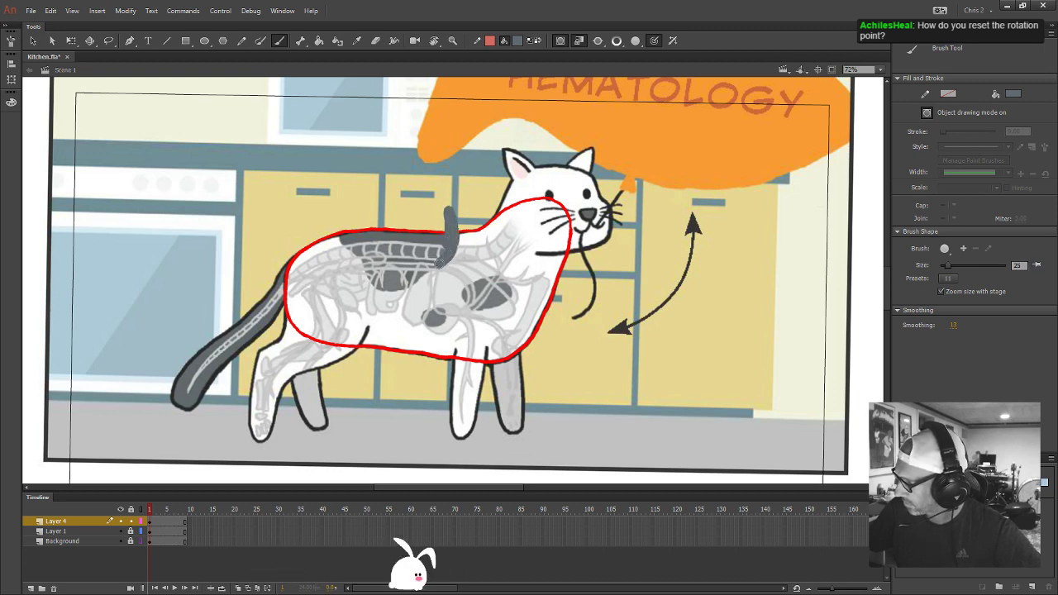
mouse_move(402, 281)
mouse_down()
mouse_move(374, 280)
mouse_move(341, 233)
mouse_up()
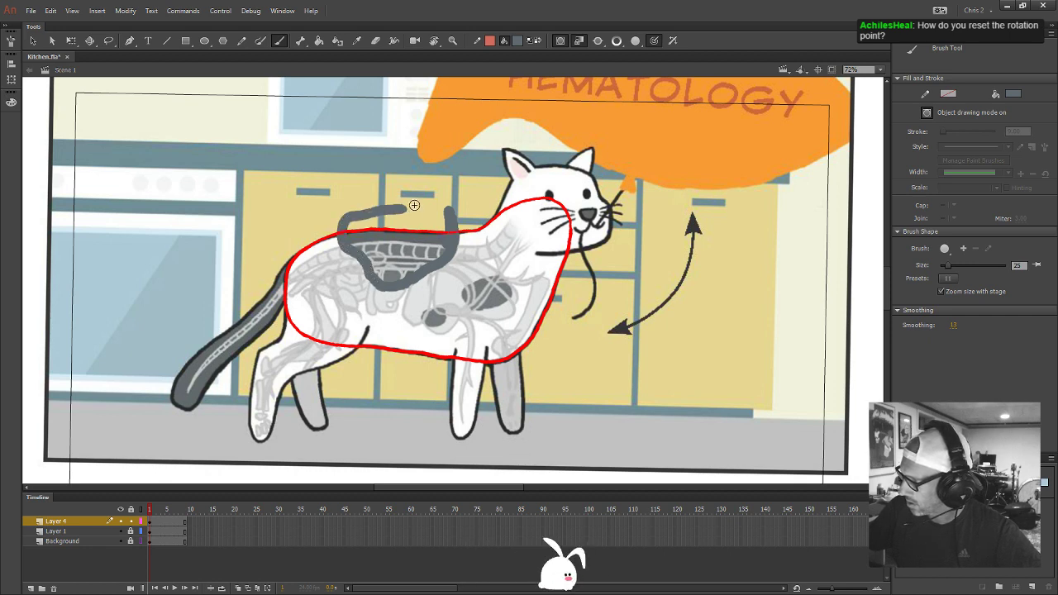
drag(441, 211, 424, 213)
key(v)
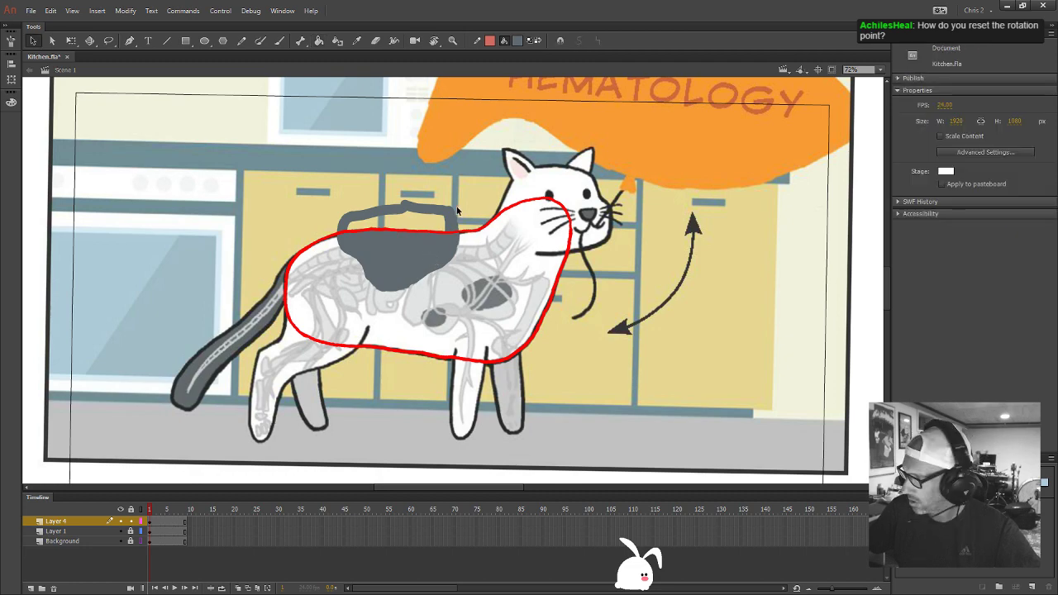
click(461, 217)
click(812, 185)
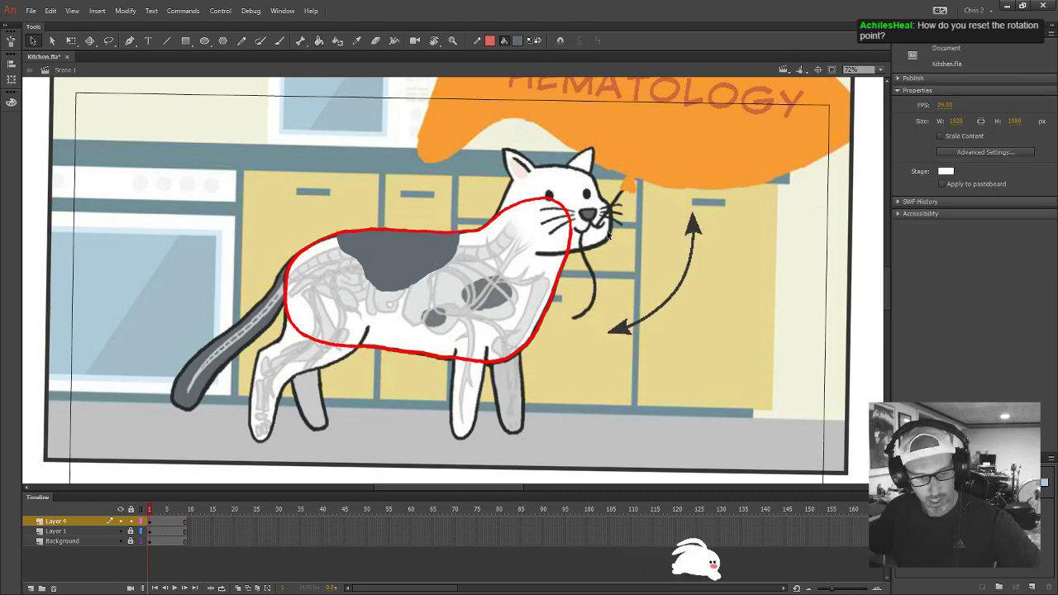
Paint the two smaller gray spots on the cat's side, zoomed in on the body
scroll(812, 184, down, 5)
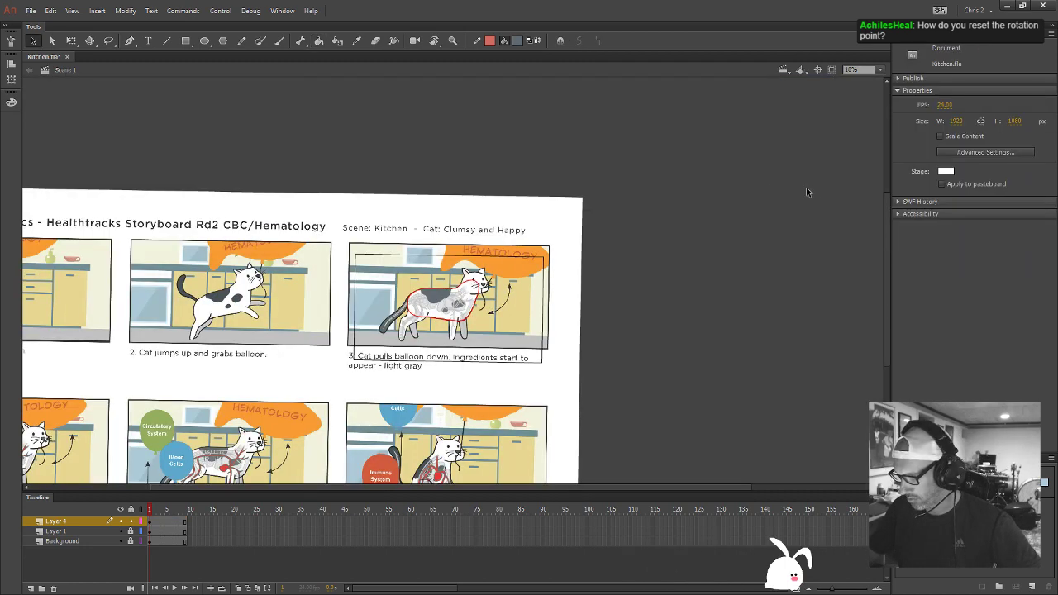
key(z)
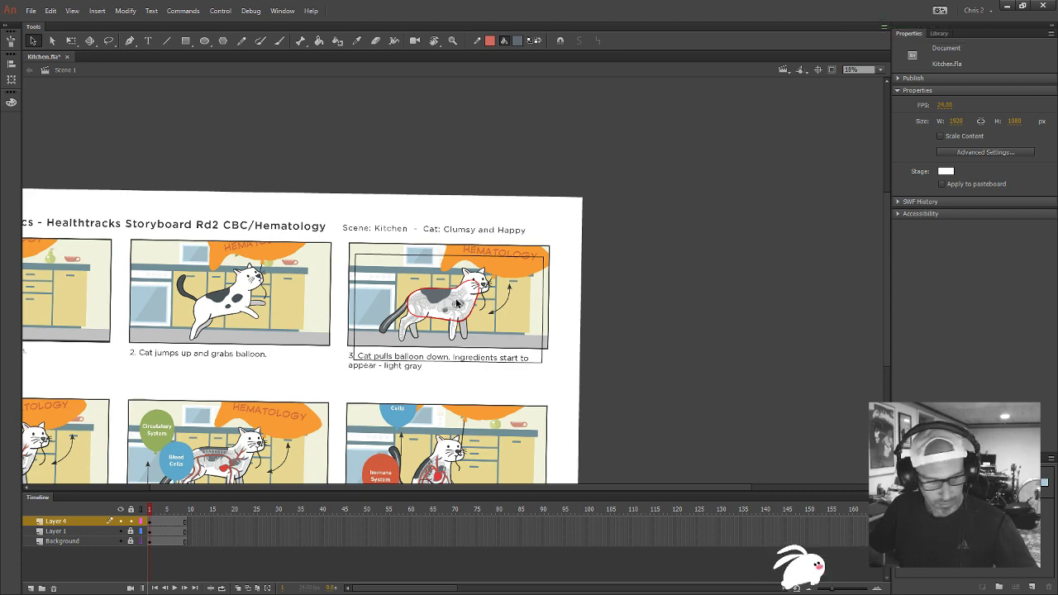
click(457, 303)
click(462, 294)
click(462, 294)
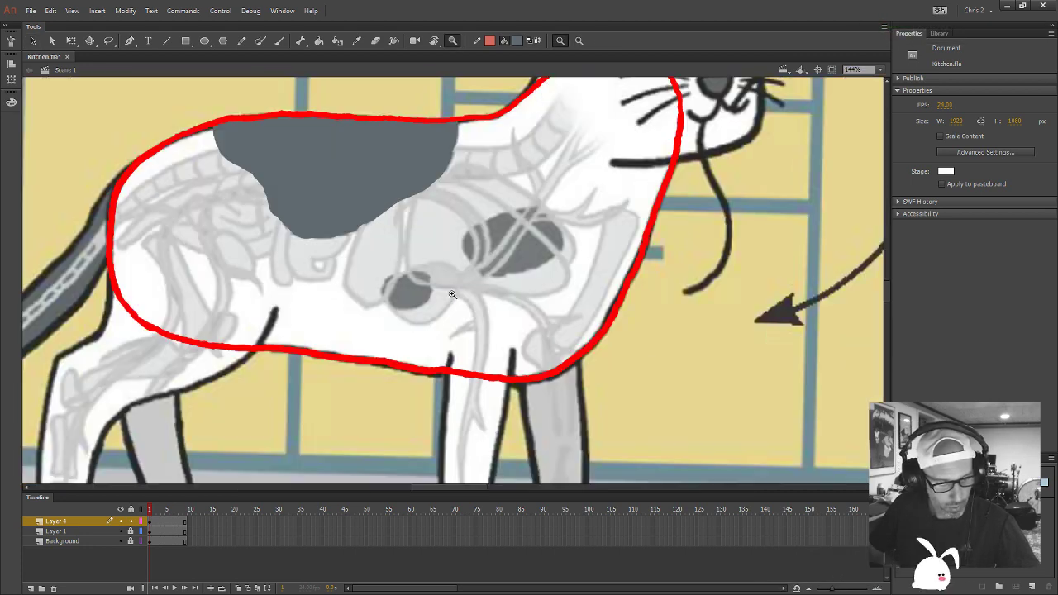
key(b)
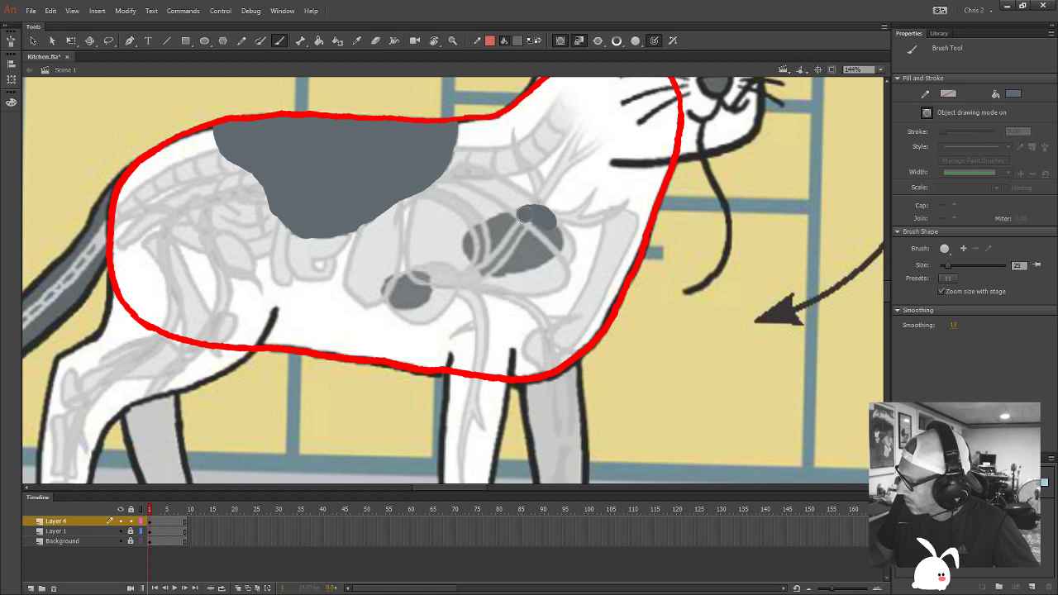
mouse_move(483, 229)
mouse_down()
mouse_move(493, 269)
mouse_move(546, 256)
mouse_move(555, 241)
mouse_move(545, 220)
mouse_move(483, 242)
mouse_move(508, 235)
mouse_up()
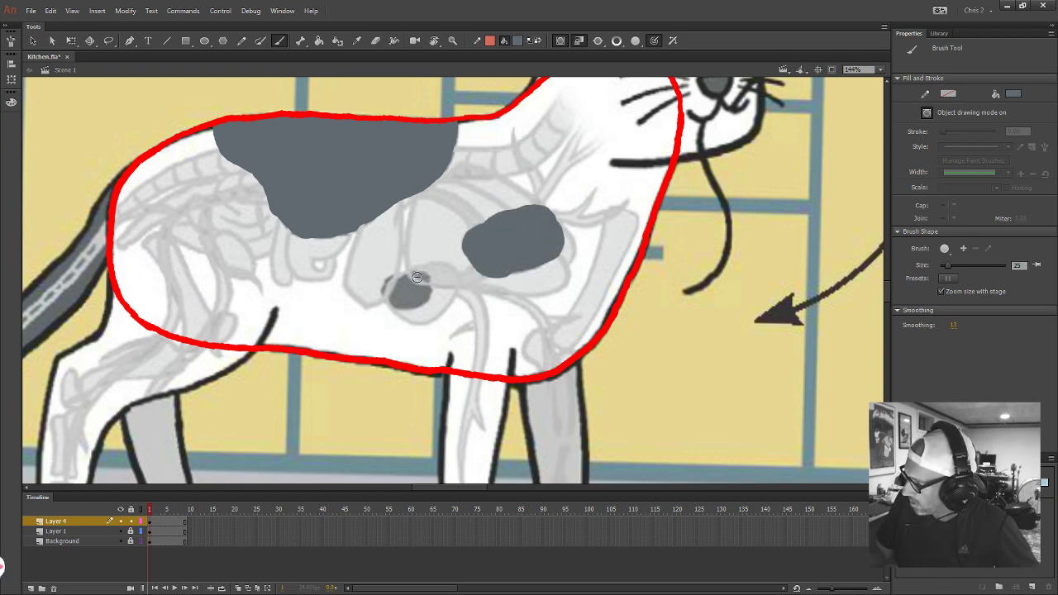
mouse_move(417, 277)
mouse_down()
mouse_move(397, 281)
mouse_move(405, 294)
mouse_up()
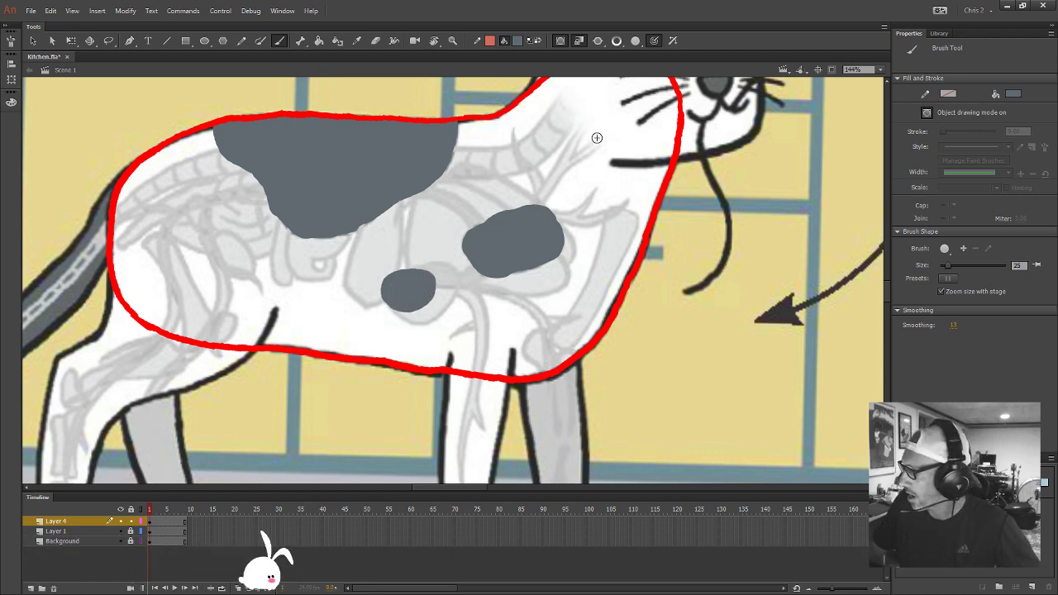
Fill the cat's body with white and recolor its red outline black using the Paint Bucket
click(517, 40)
click(585, 68)
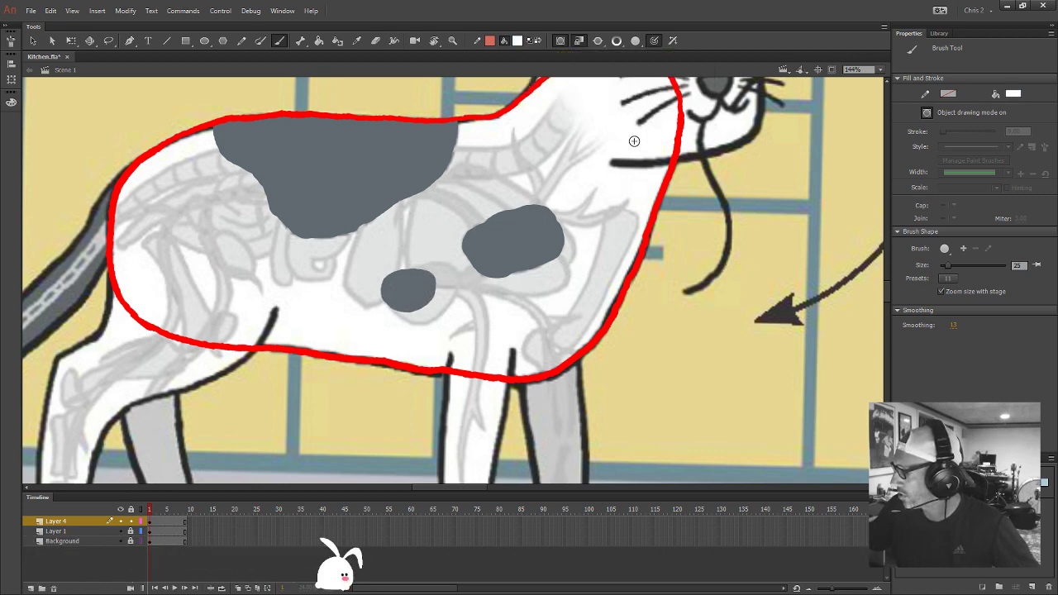
key(k)
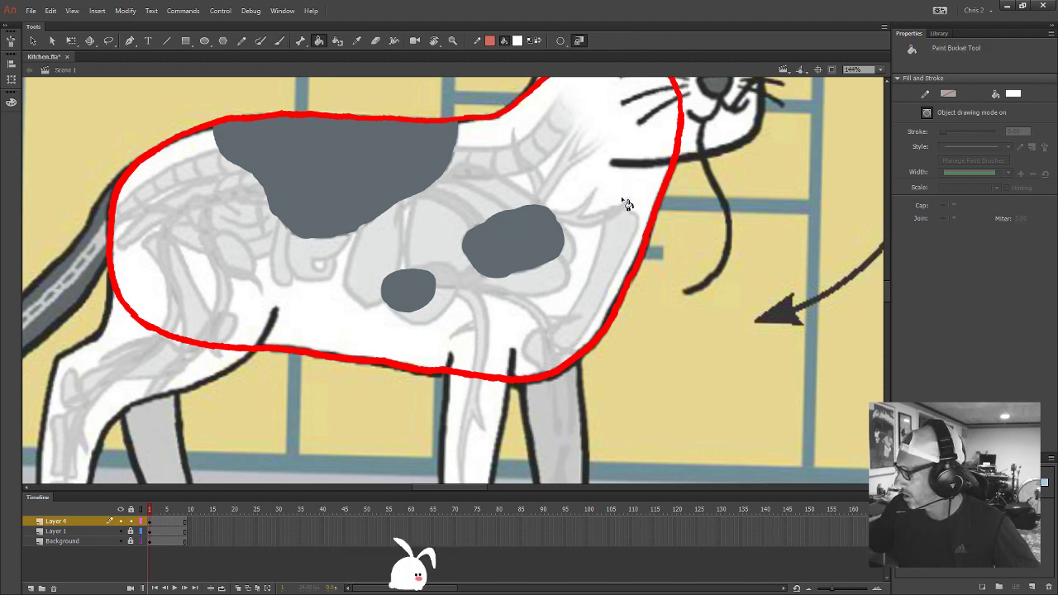
click(627, 205)
click(517, 40)
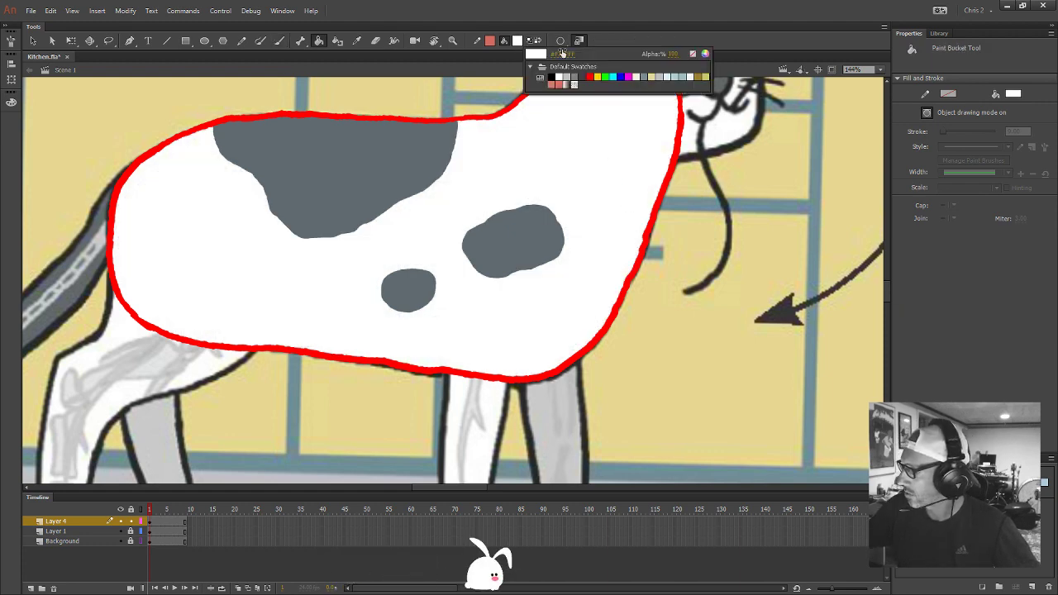
click(552, 75)
click(670, 206)
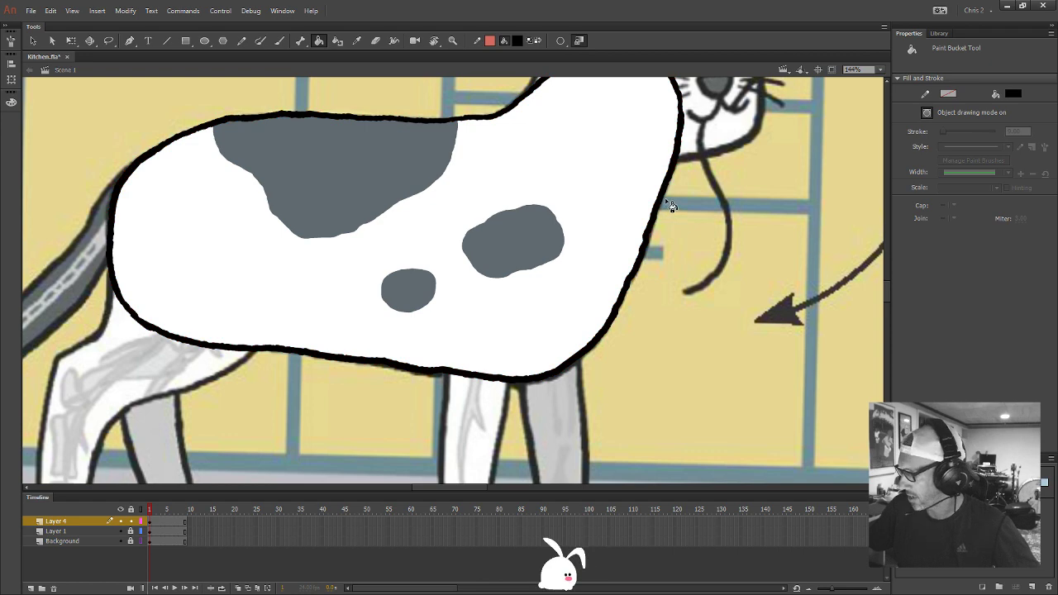
Select the whole traced body and convert it to a graphic symbol named Cat_Body
key(ctrl+minus)
key(ctrl+minus)
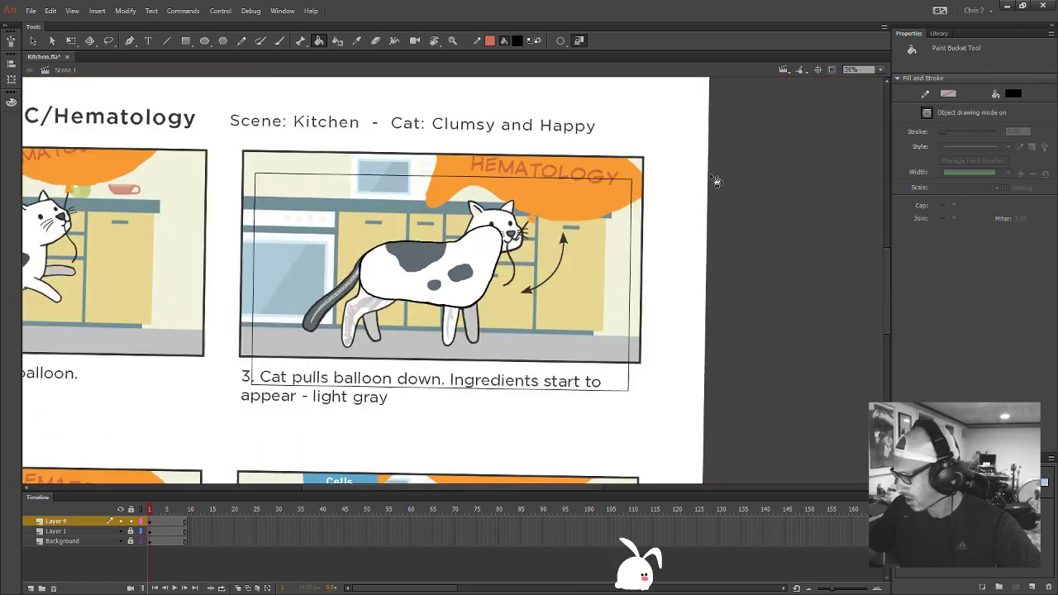
key(l)
drag(549, 245, 779, 229)
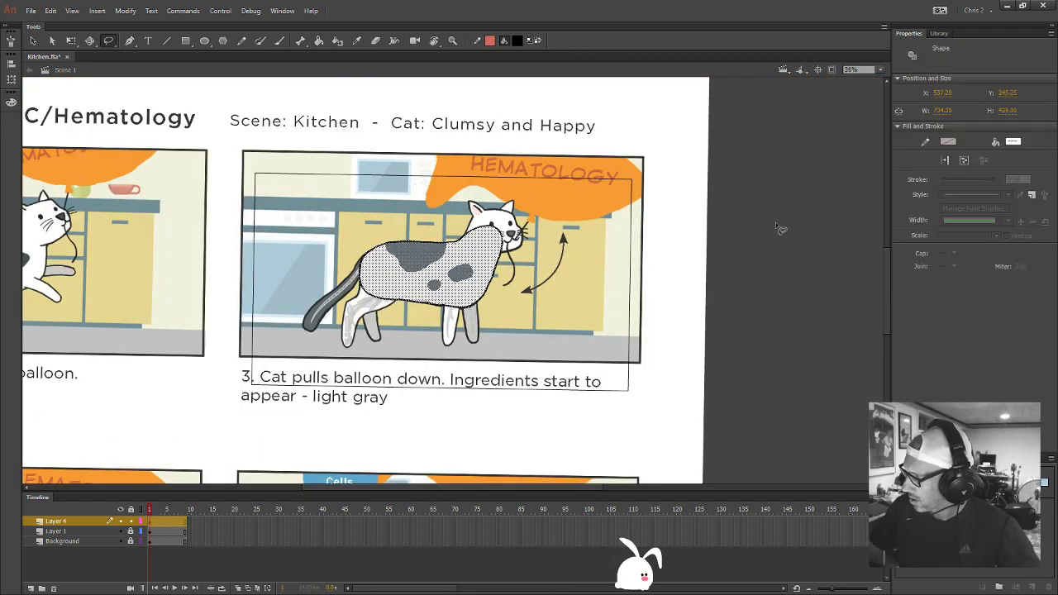
key(F8)
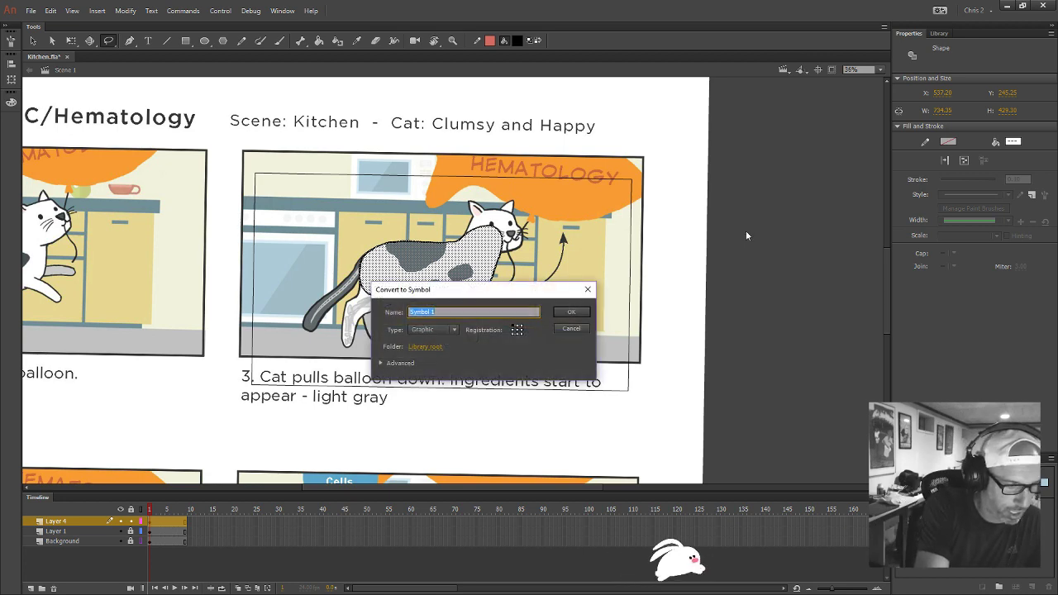
text(Cat_Body)
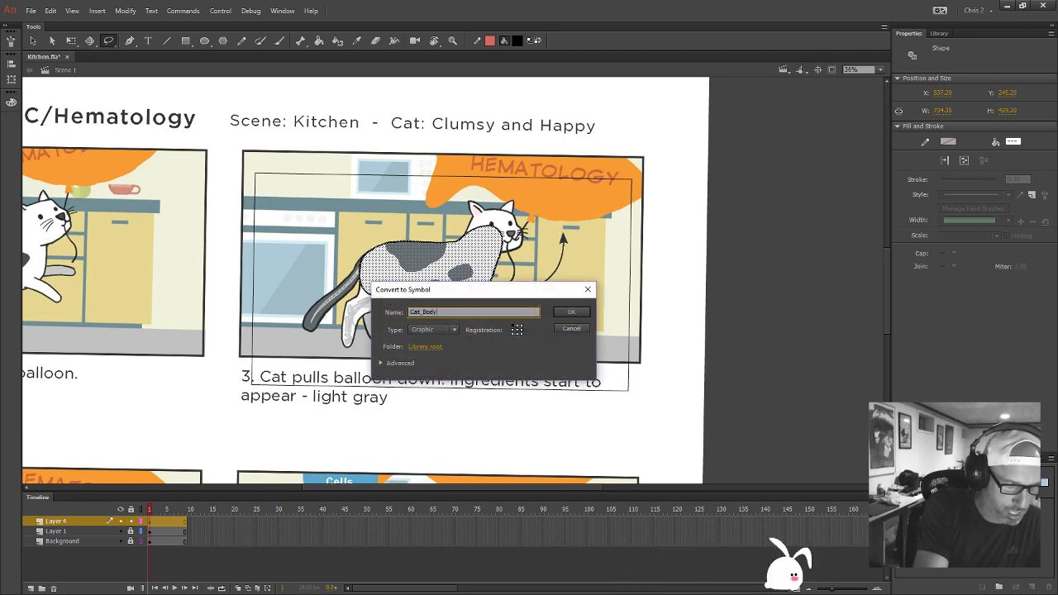
key(Return)
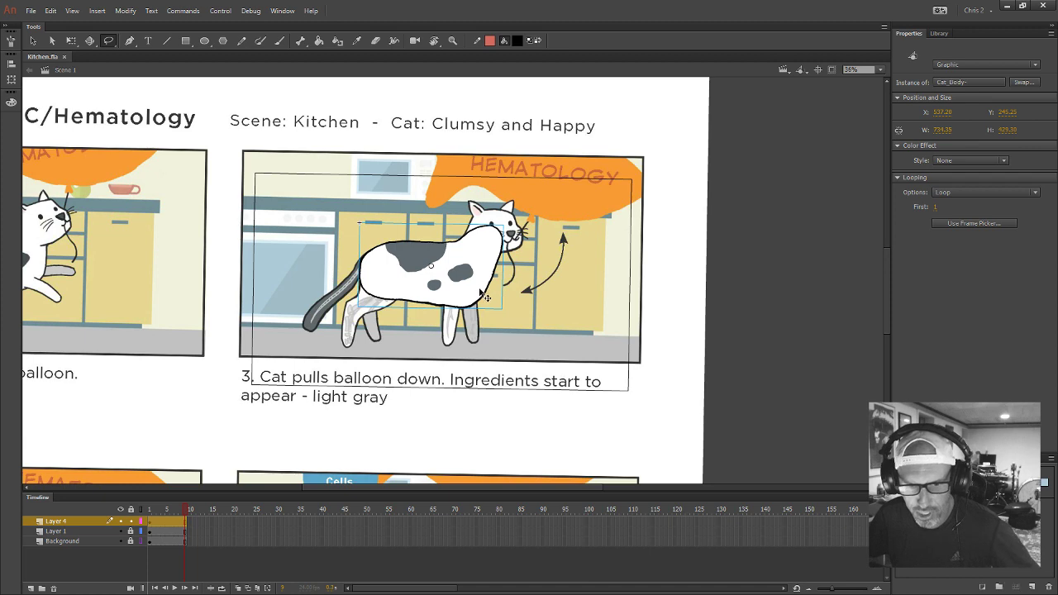
Reset the stage to upright and try rotating it around a pivot placed below the cat
click(819, 71)
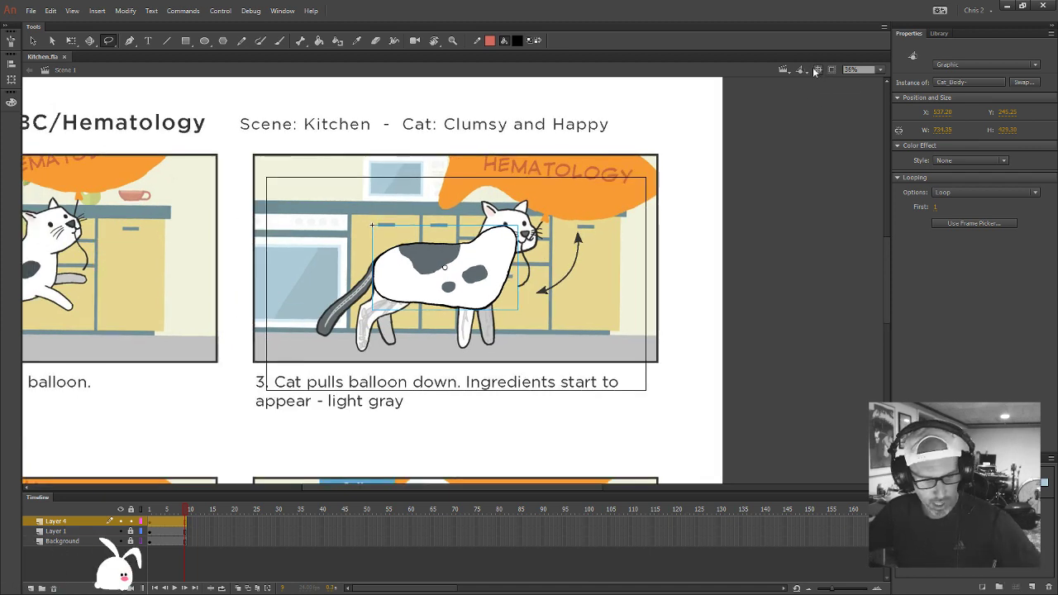
key(h)
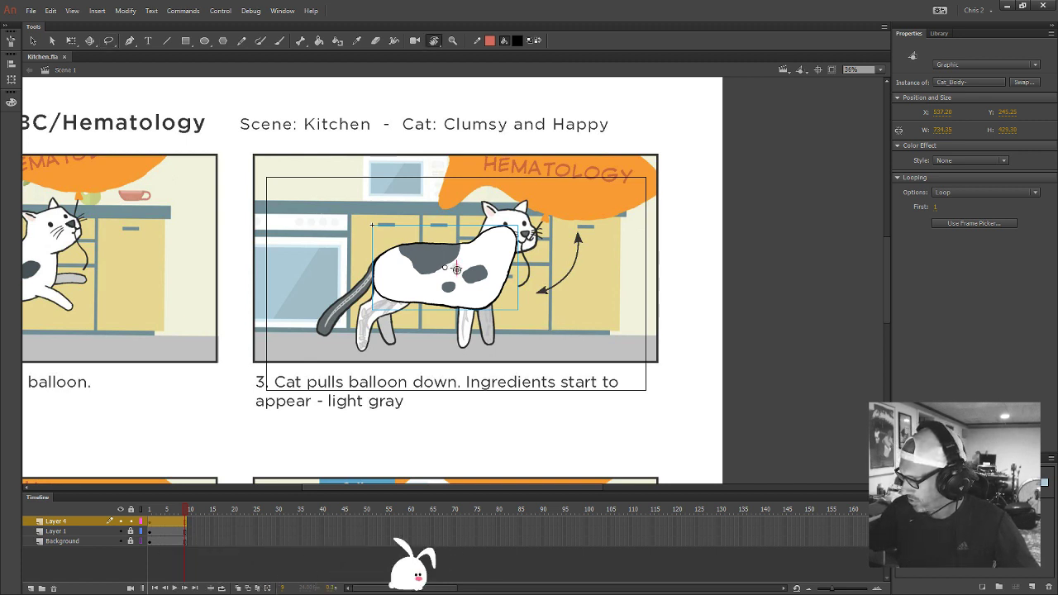
key(space)
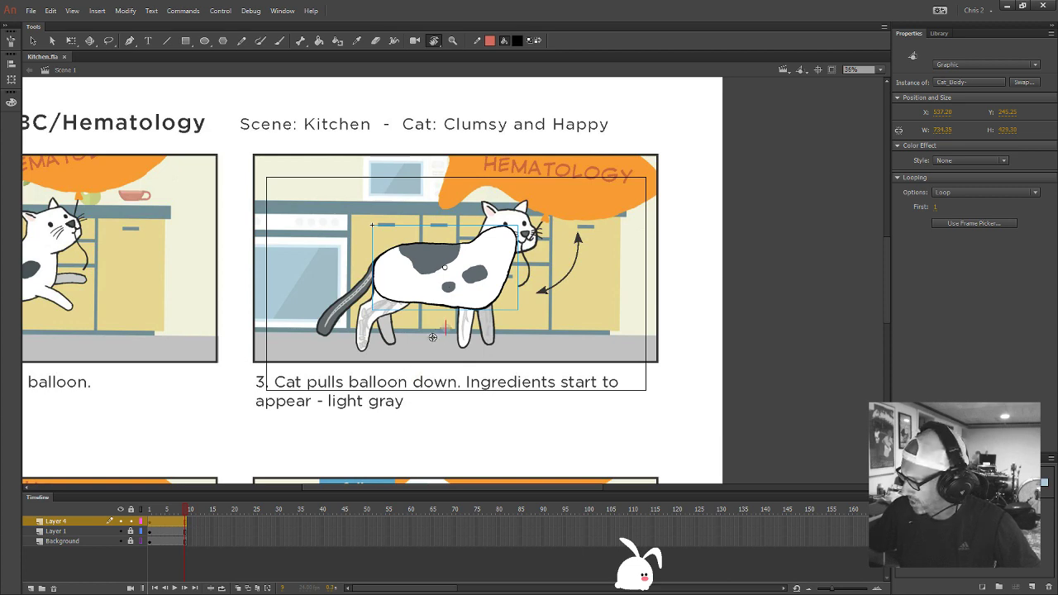
drag(426, 356, 262, 447)
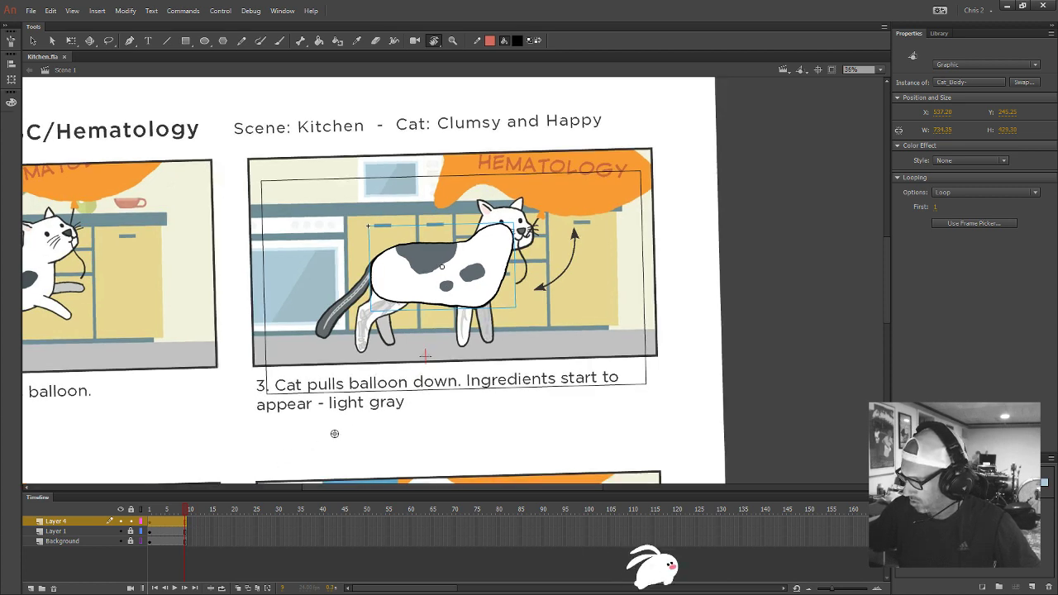
Try rotating the zoomed-out storyboard page counterclockwise by nearly a quarter turn around a new pivot
key(ctrl+minus)
key(ctrl+minus)
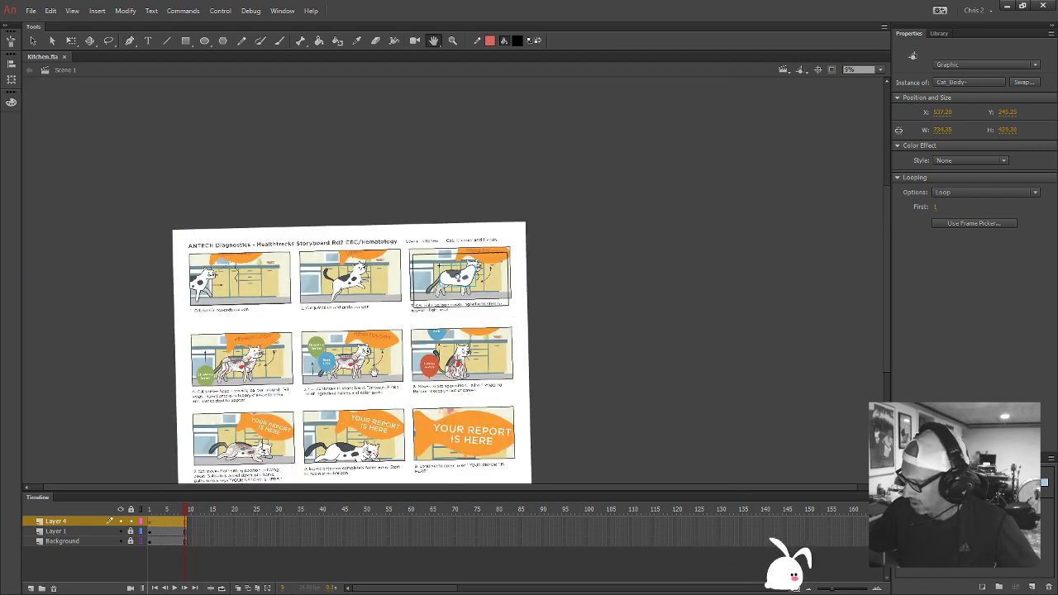
key(shift+h)
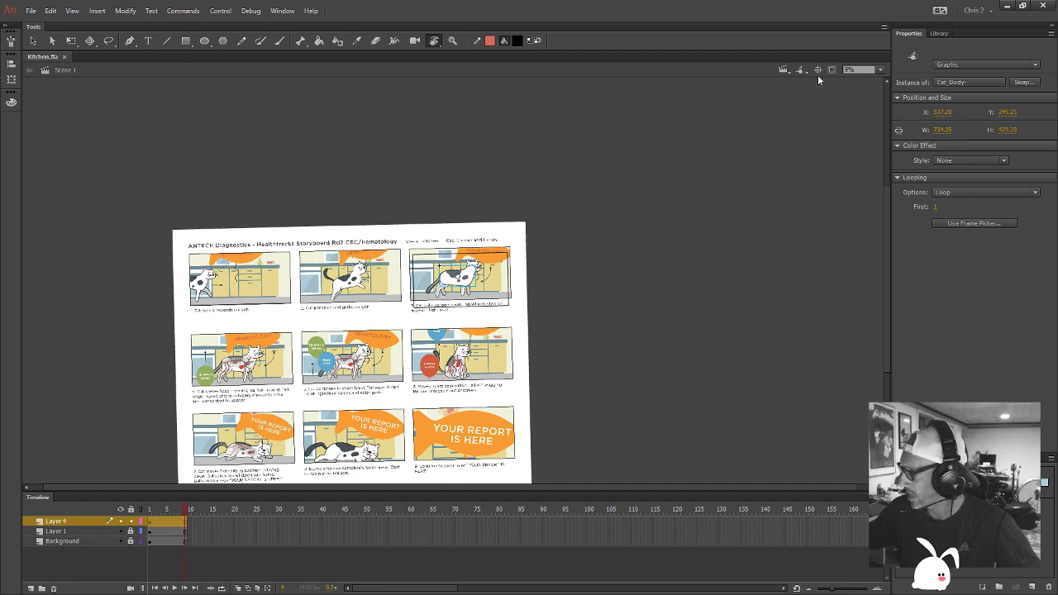
key(h)
drag(442, 336, 436, 248)
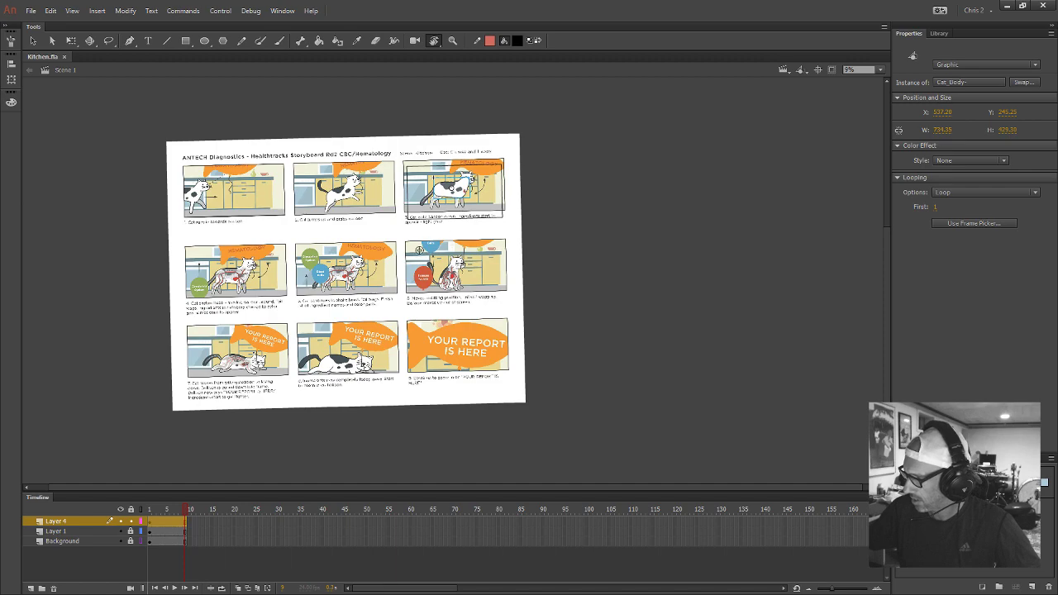
drag(558, 455, 814, 74)
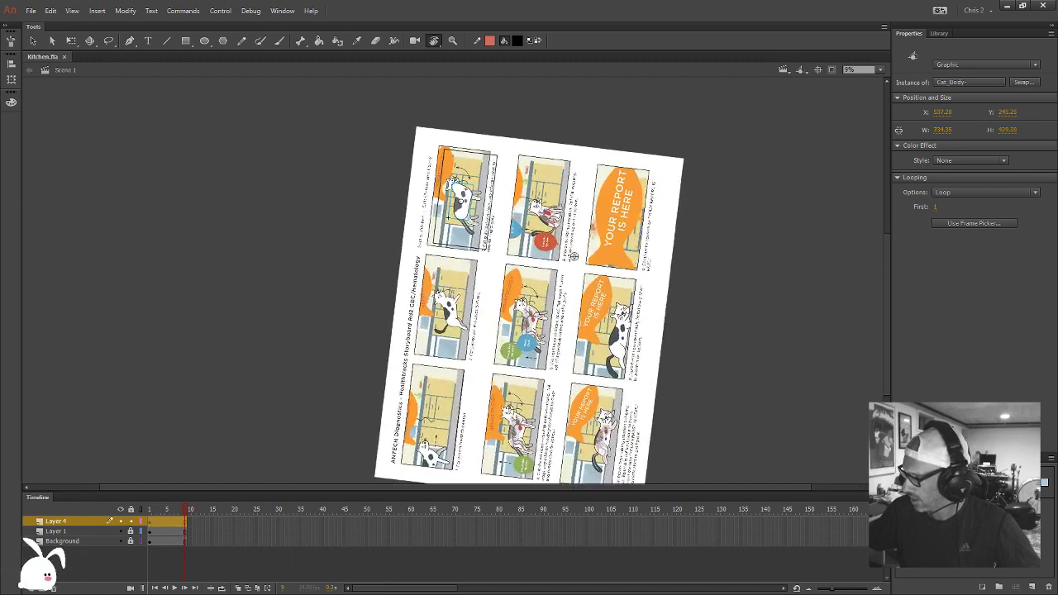
Reset the stage rotation to upright and toggle the storyboard reference layer's visibility to check the traced cat body against the redrawn kitchen
click(818, 71)
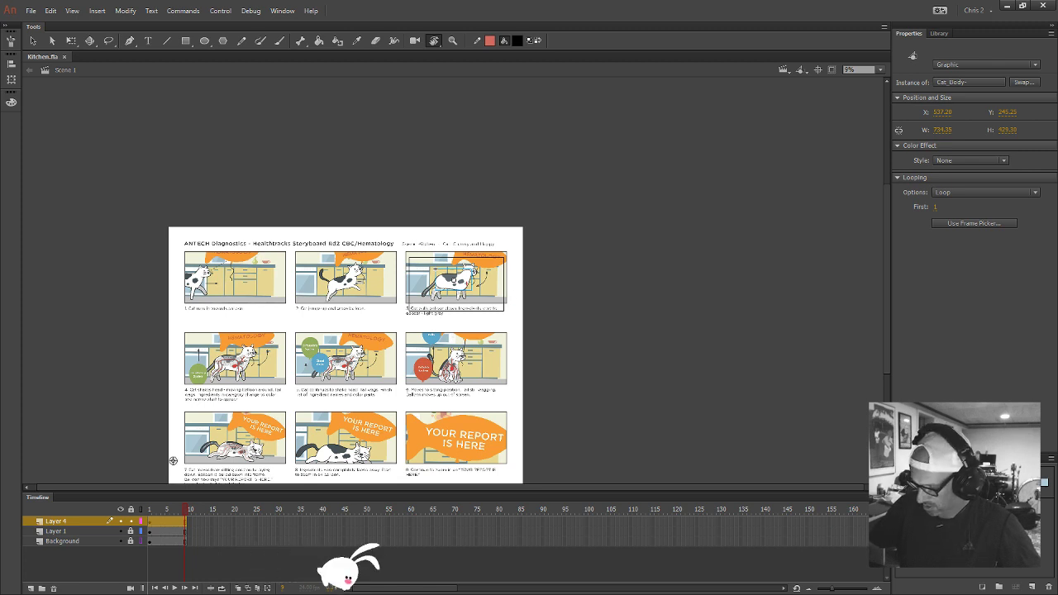
click(121, 534)
click(120, 533)
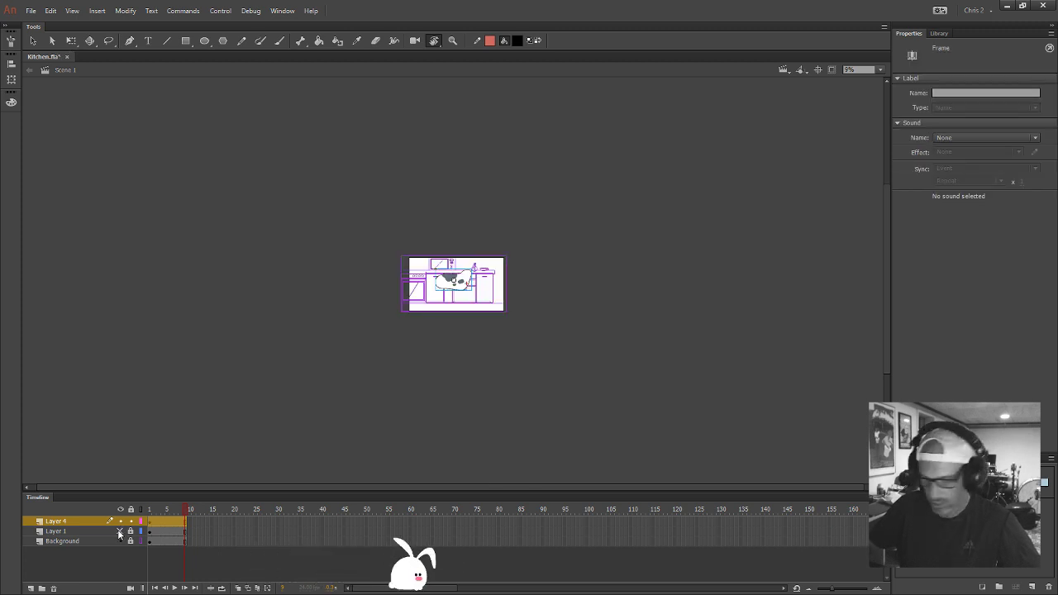
key(ctrl+2)
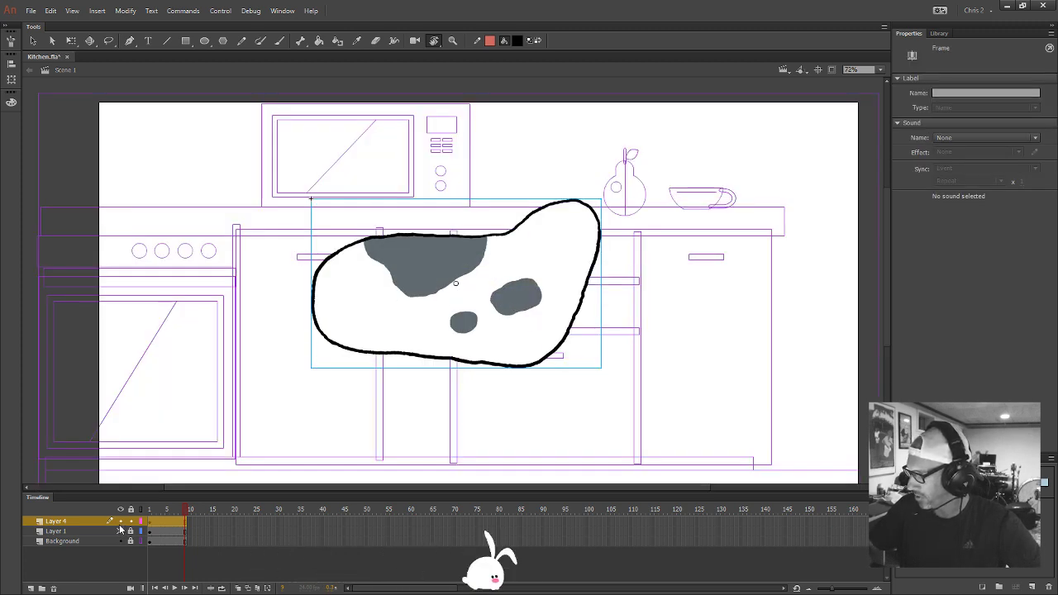
key(ctrl+minus)
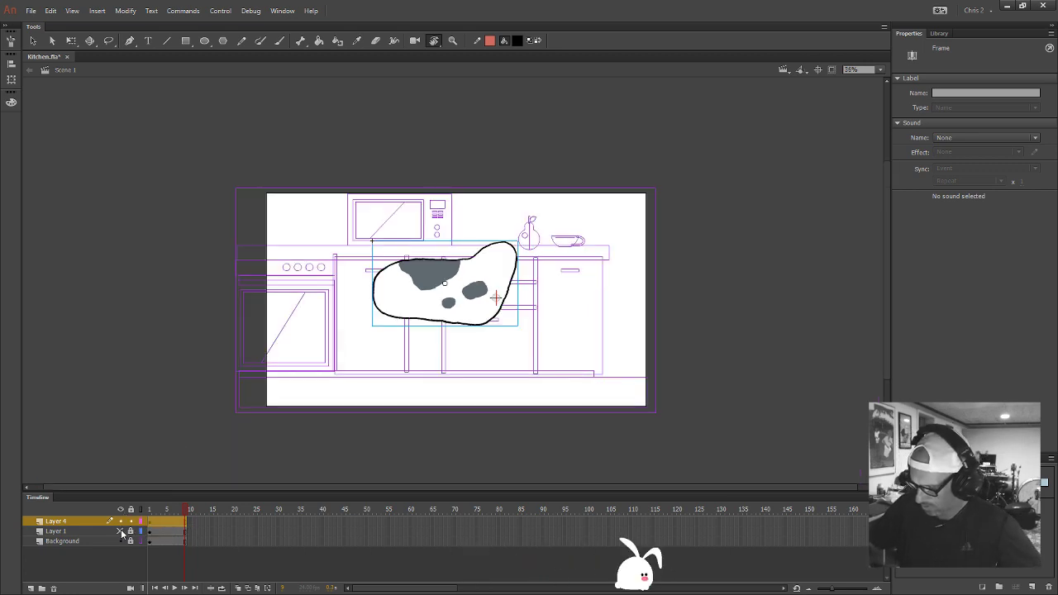
click(121, 532)
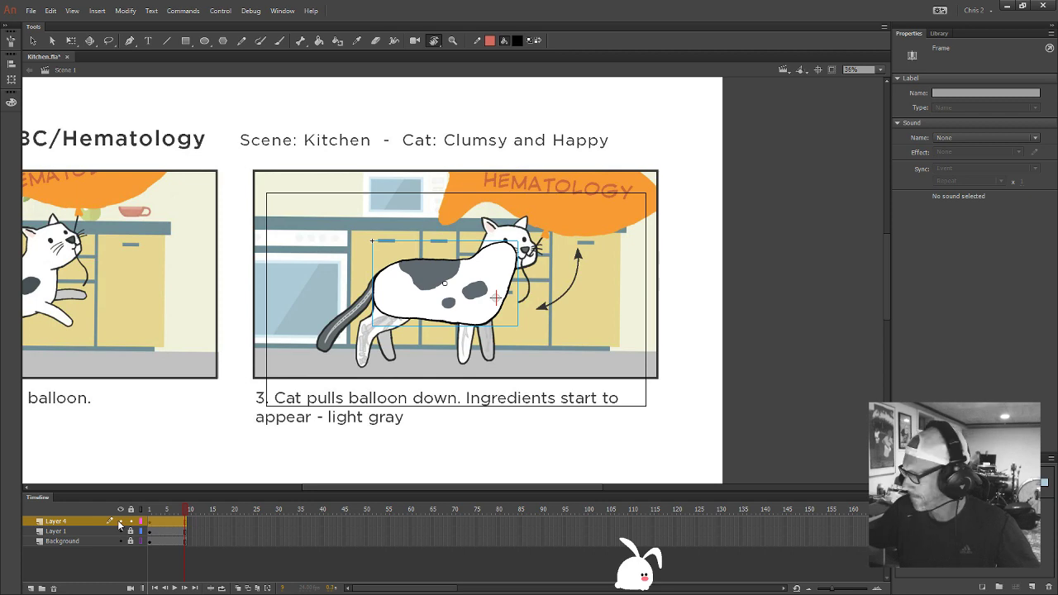
Deselect the cat body, lock and hide Layer 4, and add a new layer above it
click(33, 41)
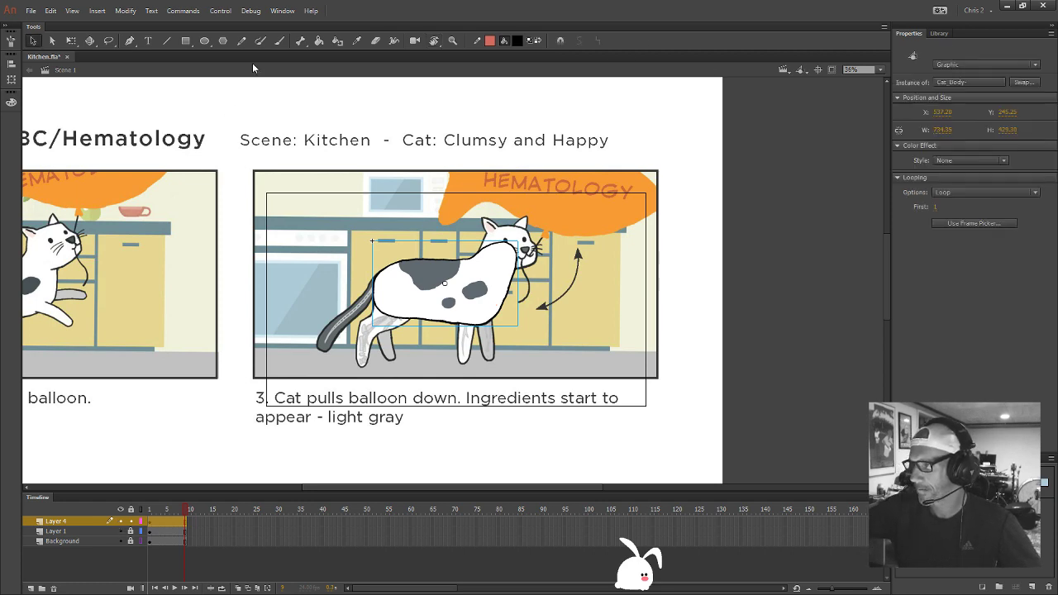
click(743, 177)
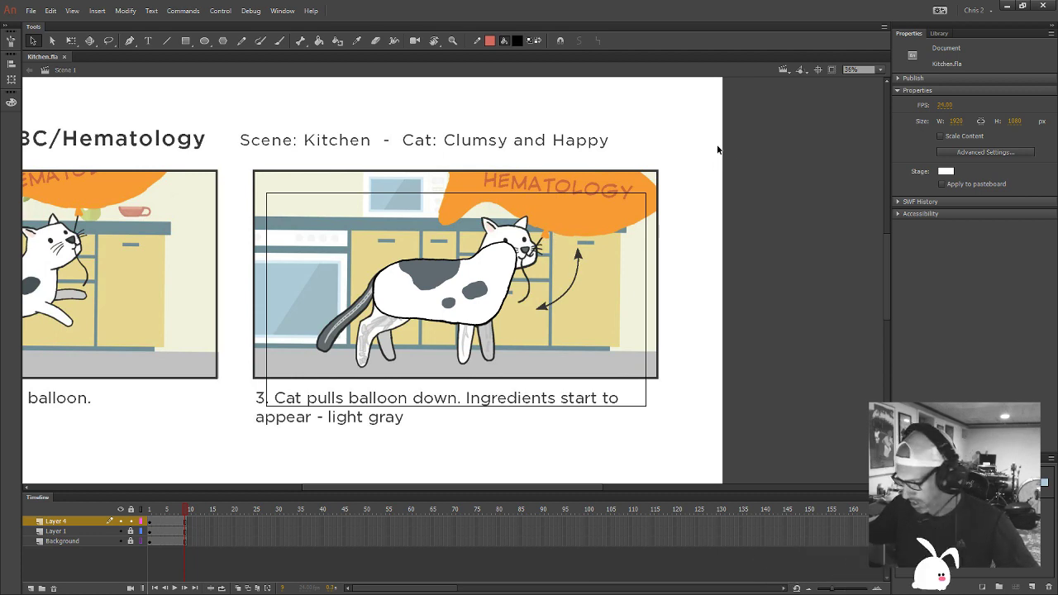
click(152, 522)
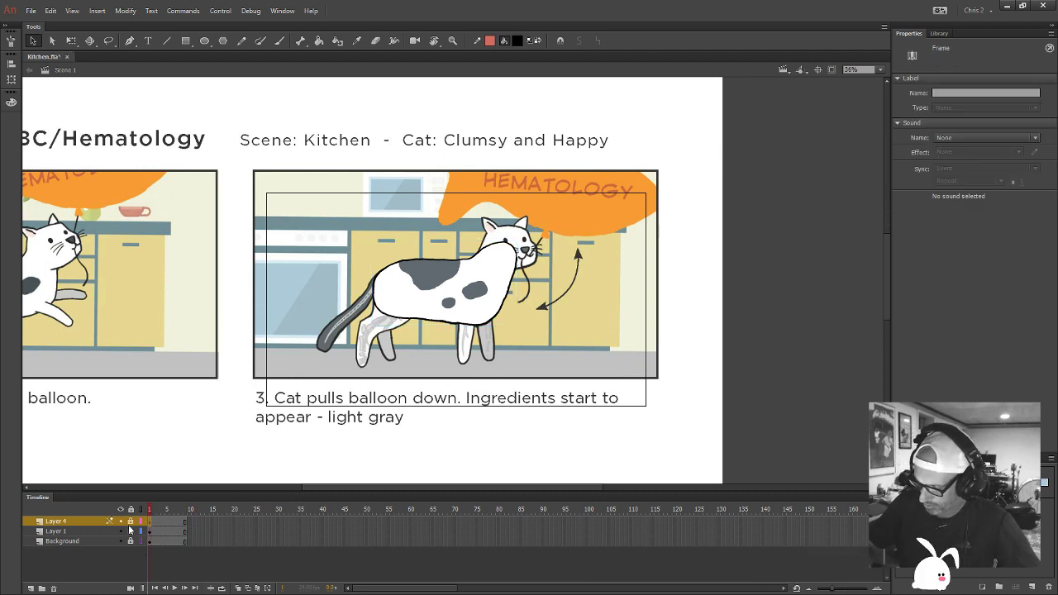
click(119, 522)
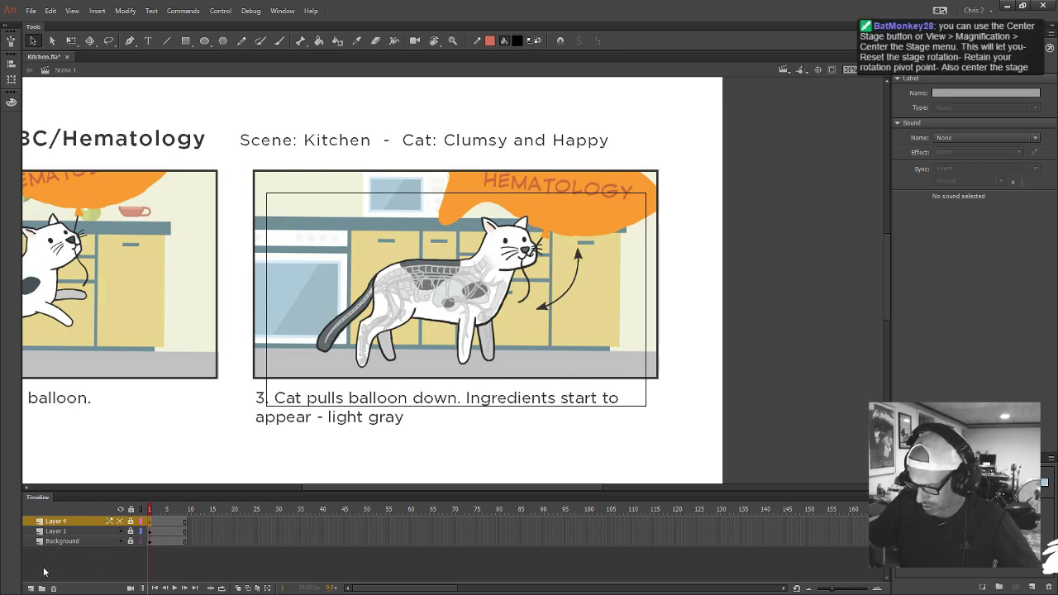
click(32, 588)
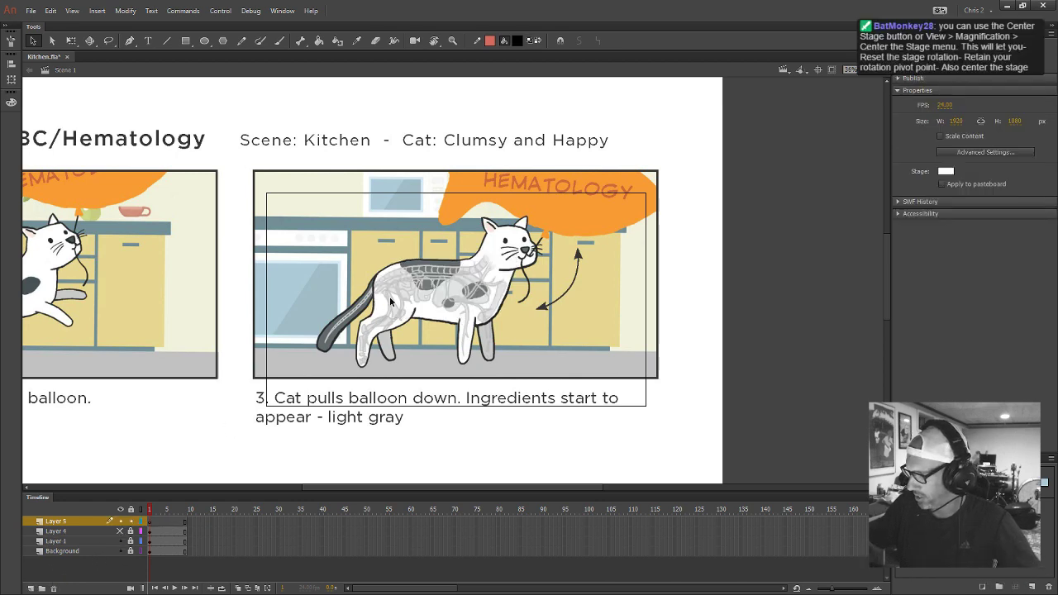
Set the fill color to red and begin a Brush outline on the new layer at the cat's rump, beside the base of the tail
key(z)
click(348, 319)
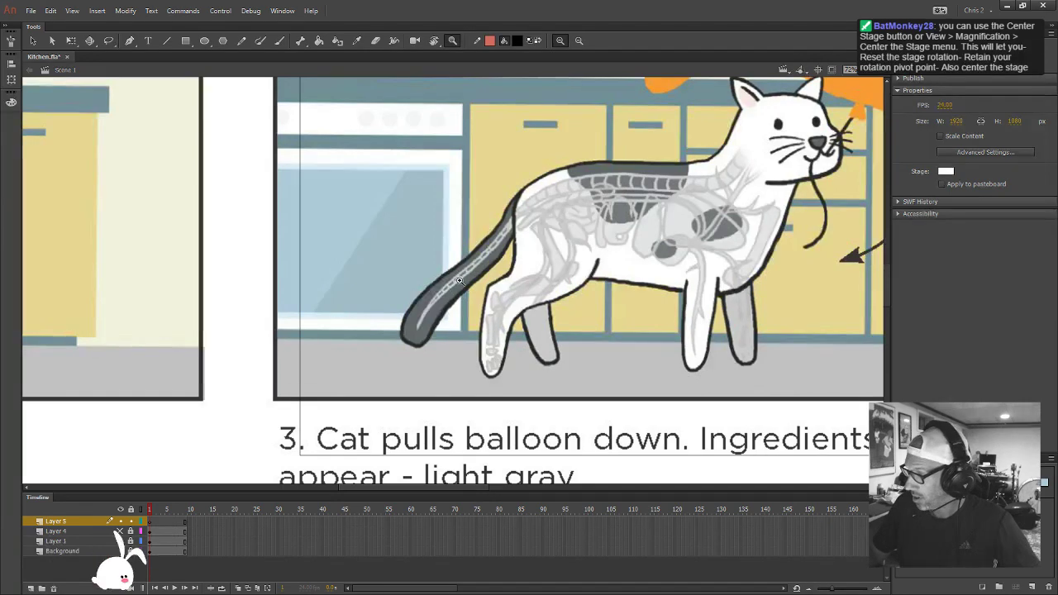
click(459, 281)
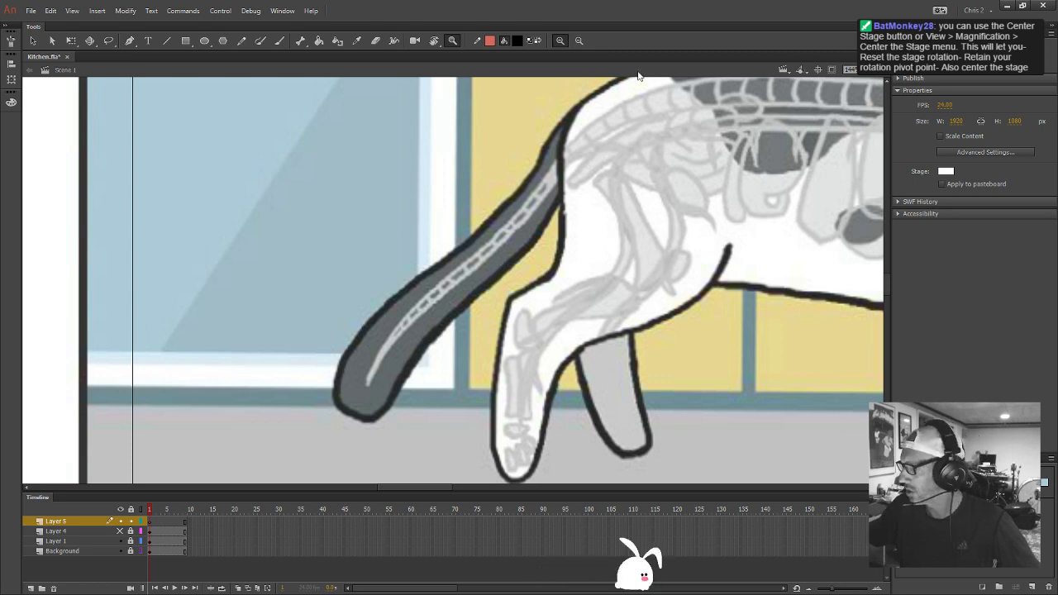
click(517, 41)
click(589, 76)
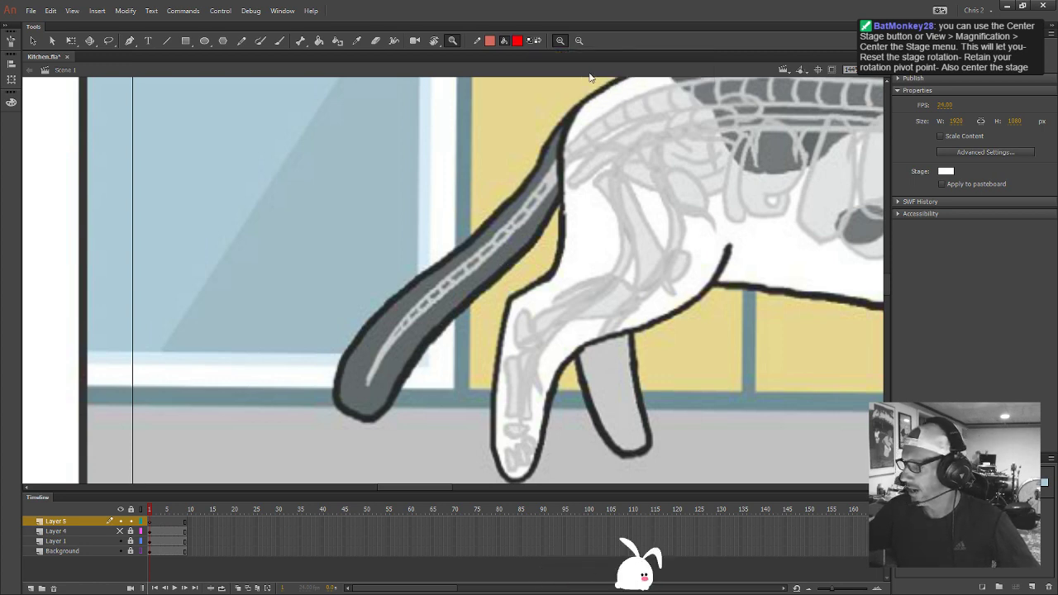
key(b)
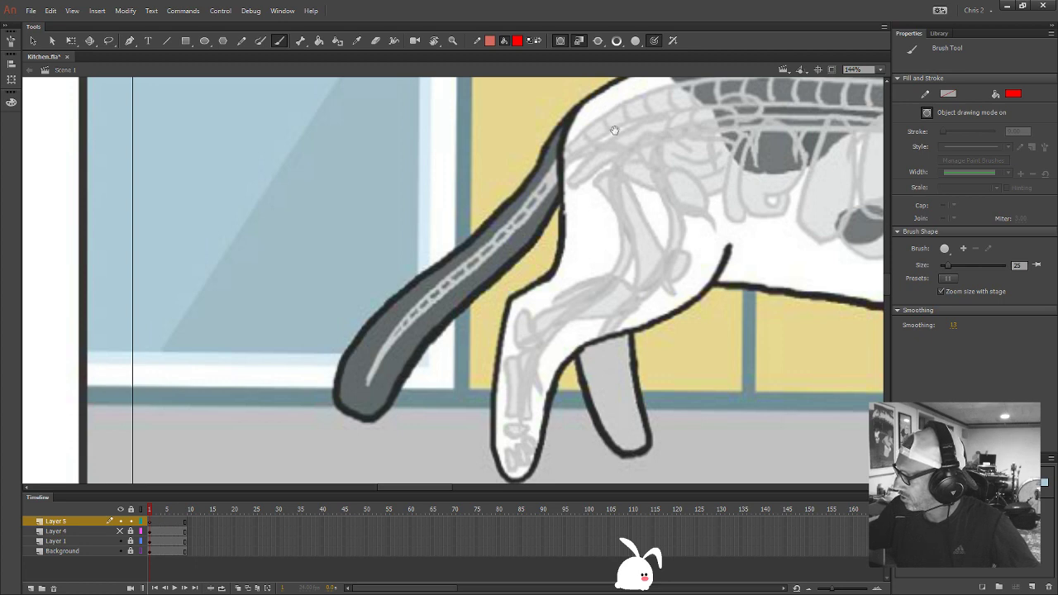
drag(614, 130, 611, 144)
drag(619, 102, 599, 107)
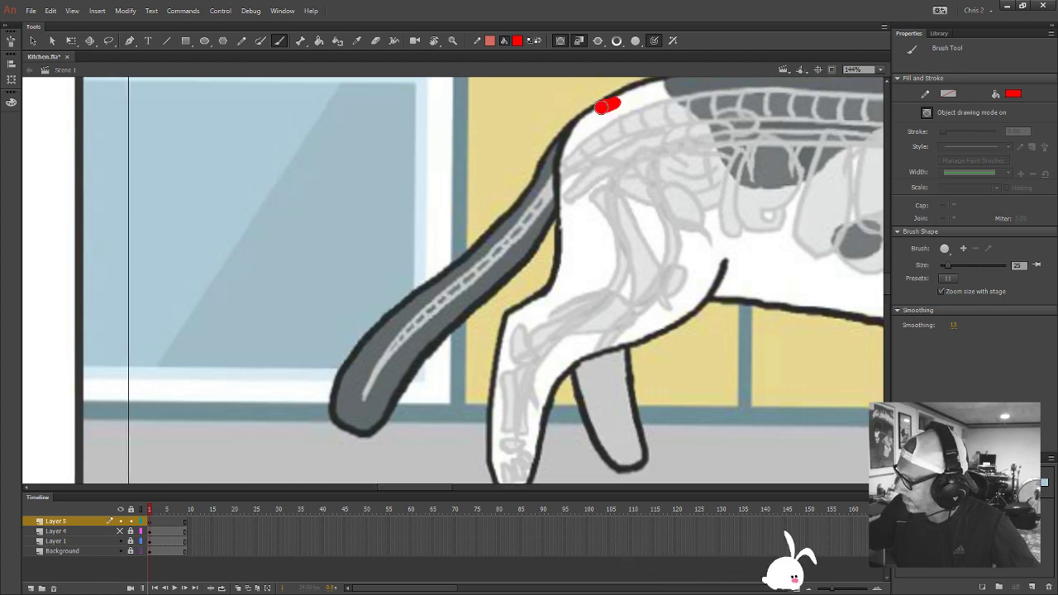
Undo the last brush stroke and trace the cat's tail as a closed red outline with the Brush at size 11
key(ctrl+z)
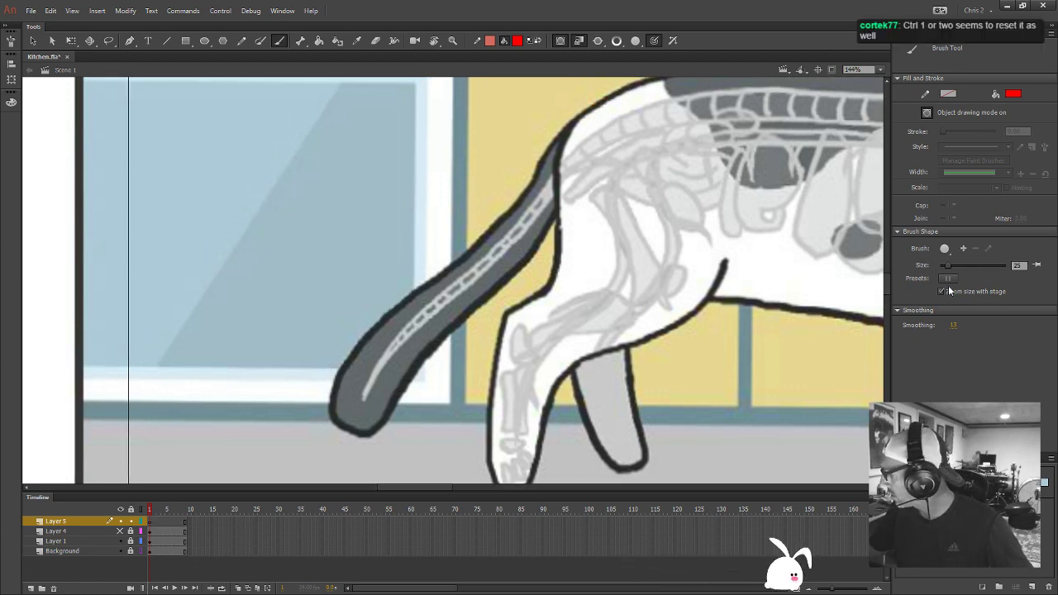
drag(622, 100, 577, 122)
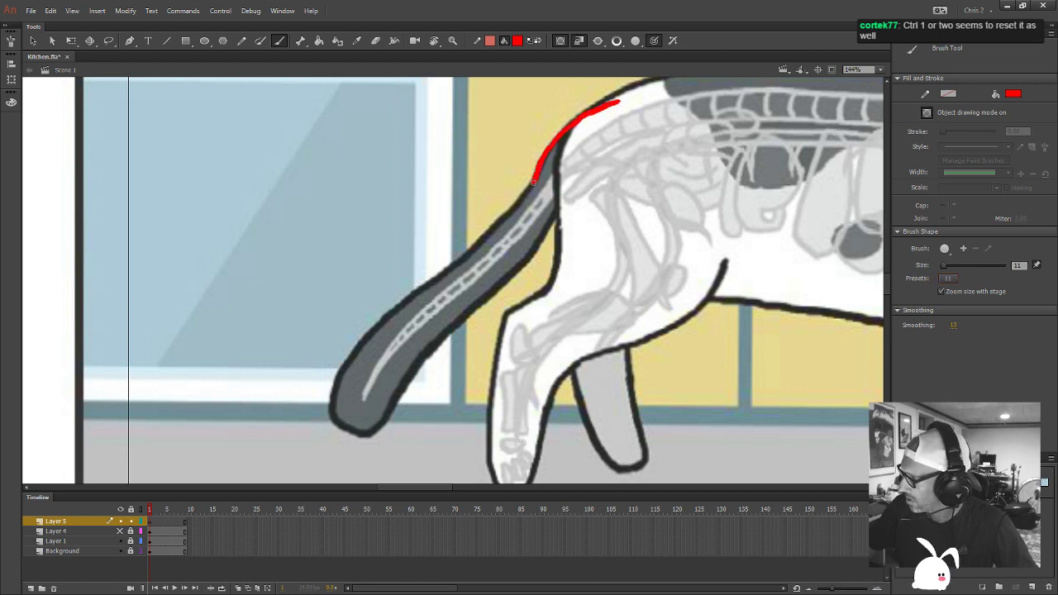
drag(518, 203, 405, 301)
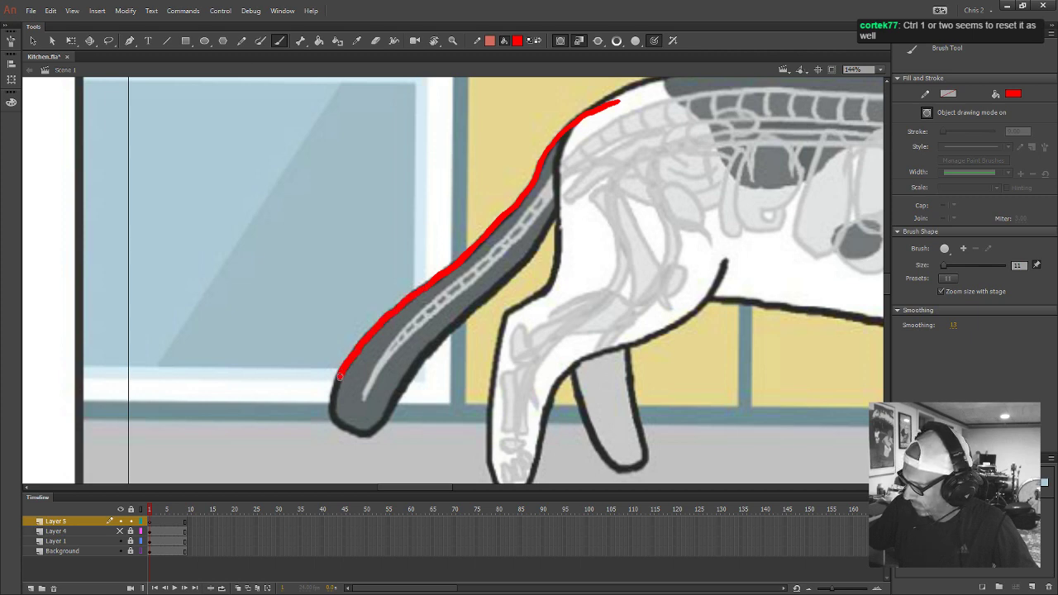
mouse_move(339, 377)
mouse_down()
mouse_move(333, 416)
mouse_move(372, 429)
mouse_move(427, 350)
mouse_move(557, 217)
mouse_up()
mouse_move(618, 131)
mouse_down()
mouse_move(635, 102)
mouse_move(614, 101)
mouse_up()
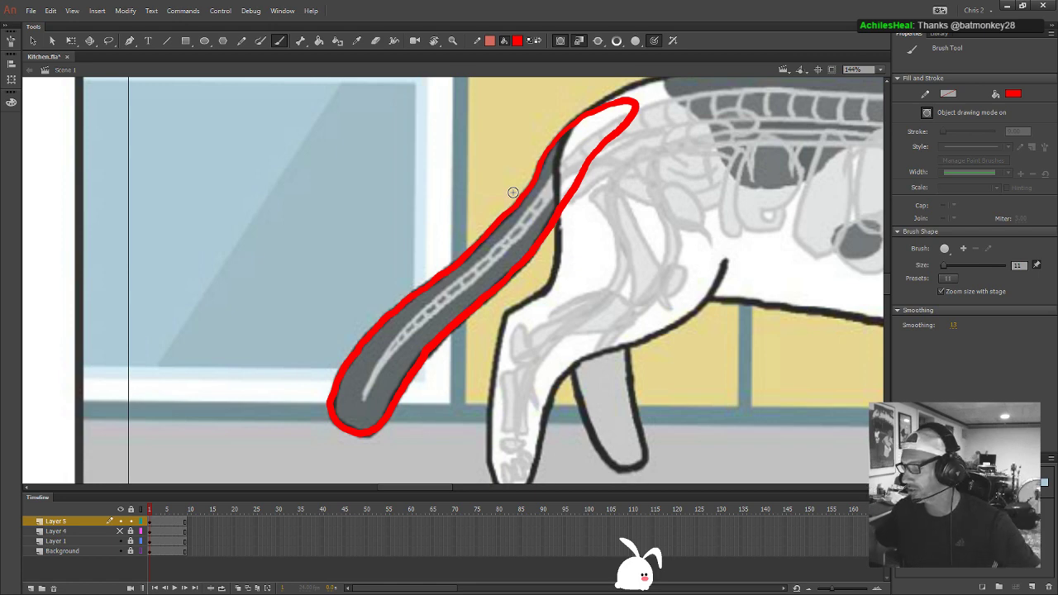
Sample the dark grey from the reference tail and fill the inside of the traced tail outline with it
click(518, 40)
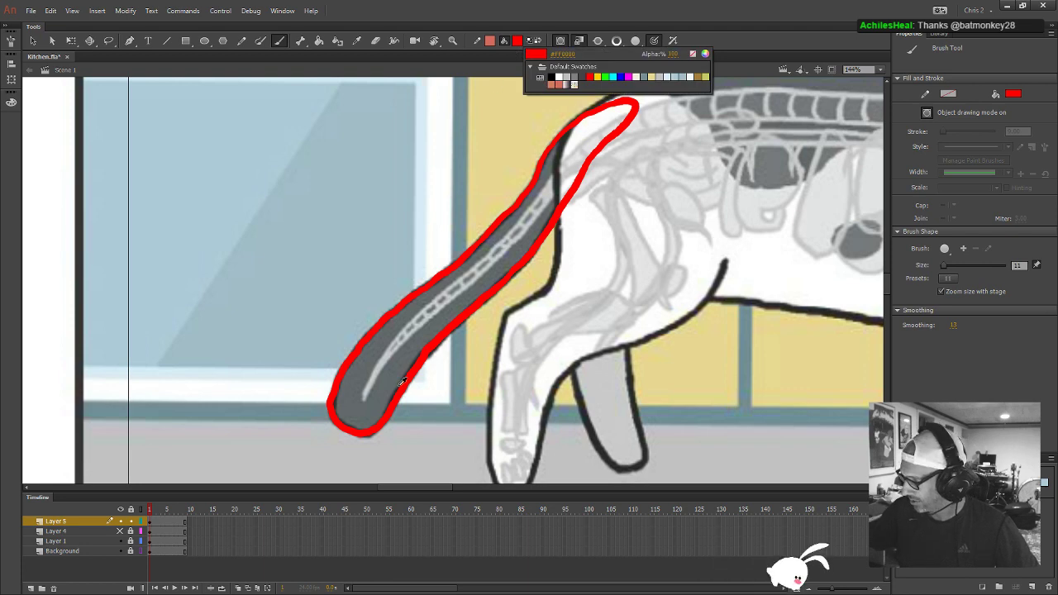
click(379, 400)
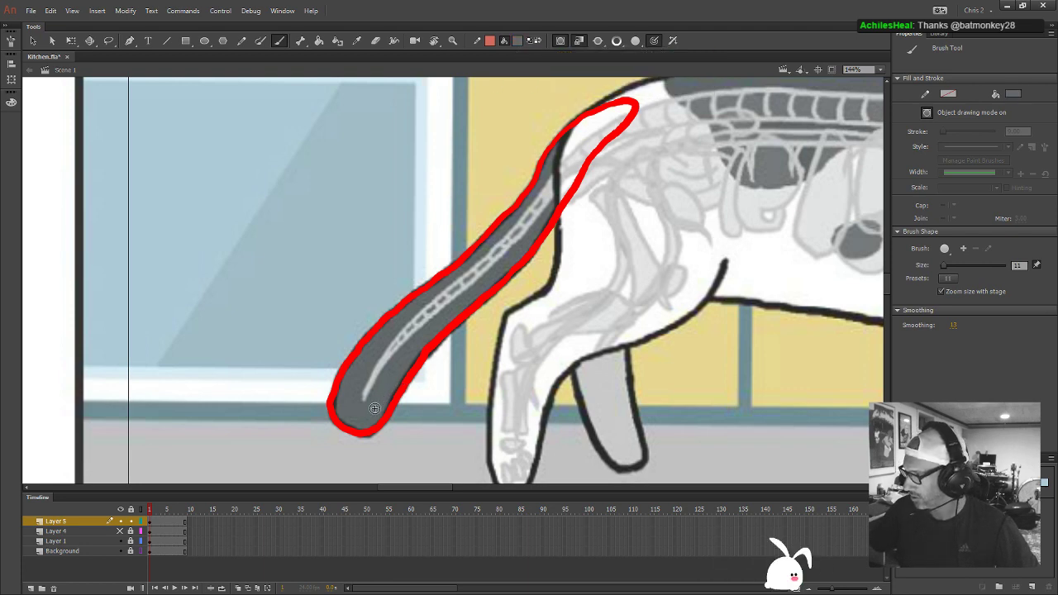
key(k)
click(381, 402)
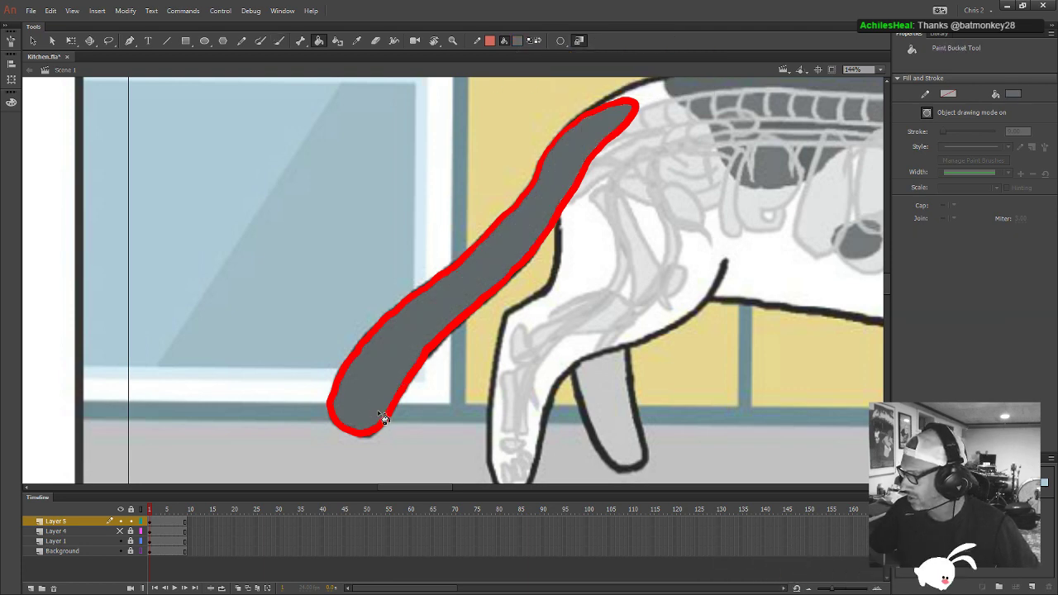
Recolour the tail's red outline black with the Paint Bucket
click(518, 40)
click(530, 66)
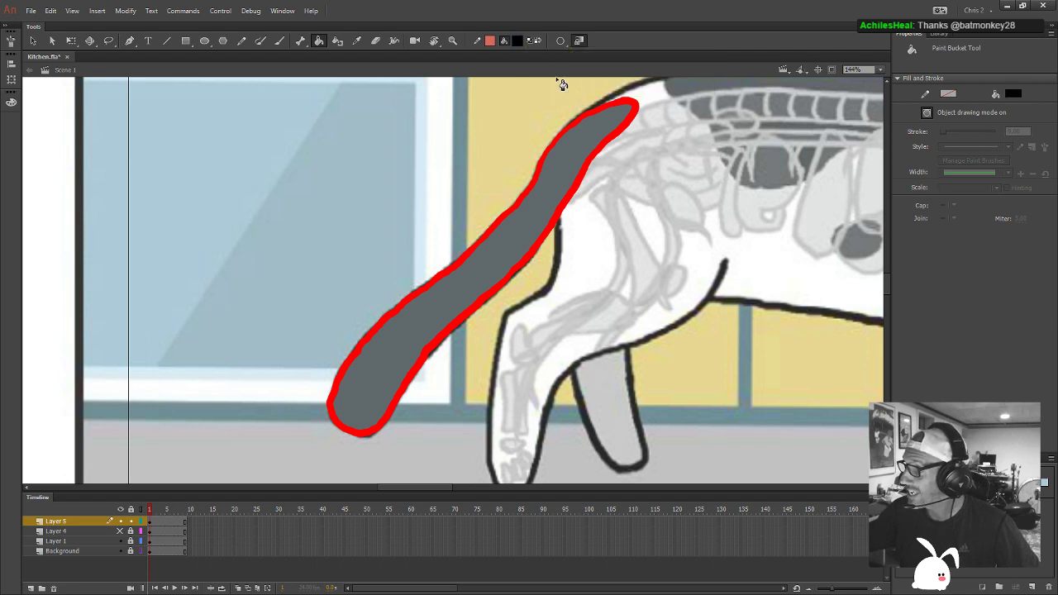
click(603, 151)
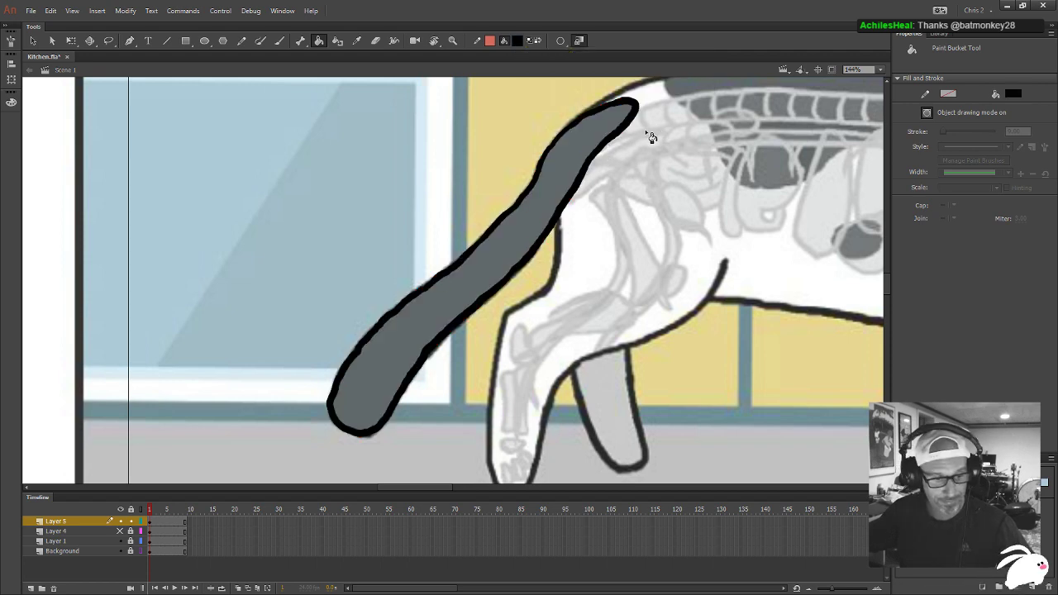
Convert the whole tail drawing to a graphic symbol named Cat_tail and move its transformation point to the tail's base
key(l)
mouse_move(662, 106)
mouse_down()
mouse_move(369, 229)
mouse_move(715, 193)
mouse_up()
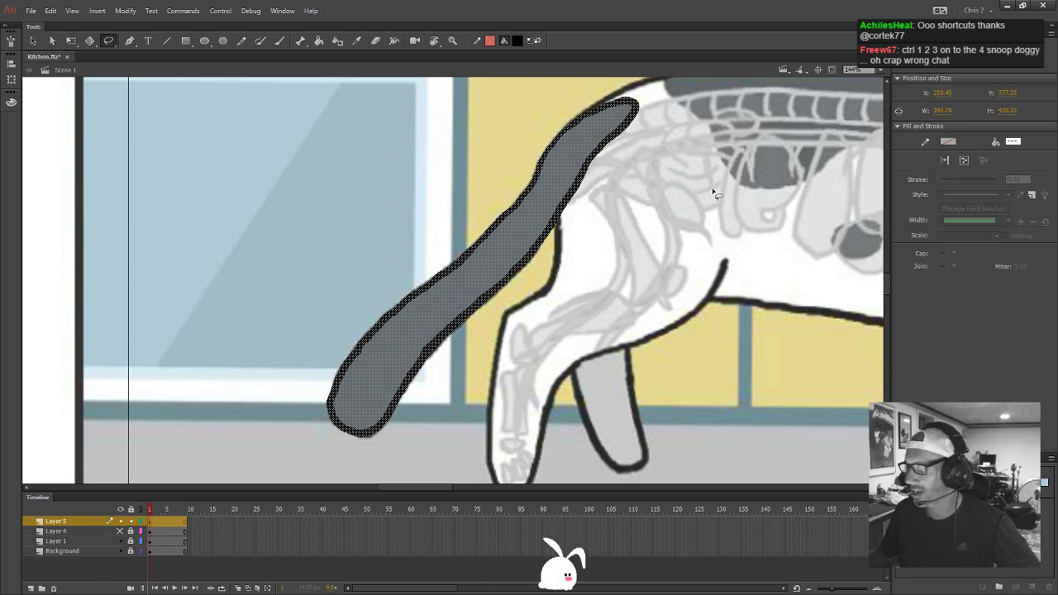
key(F8)
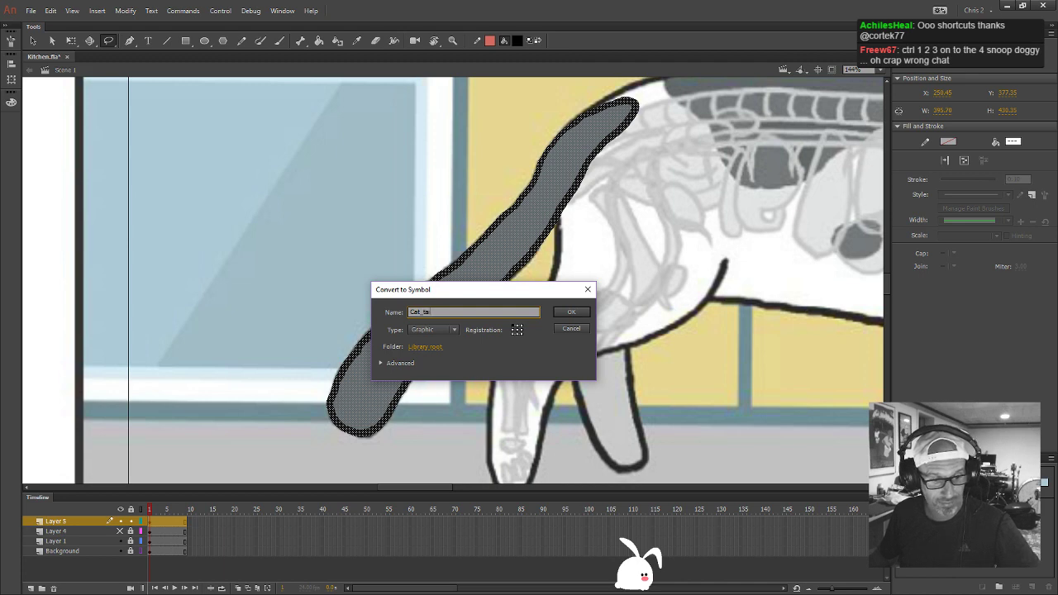
click(573, 312)
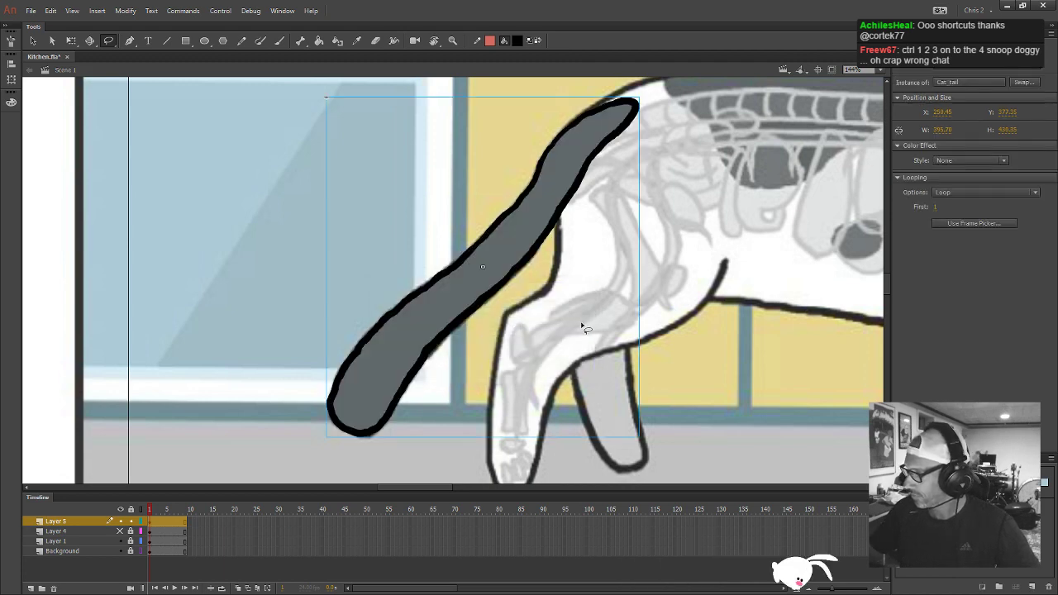
key(q)
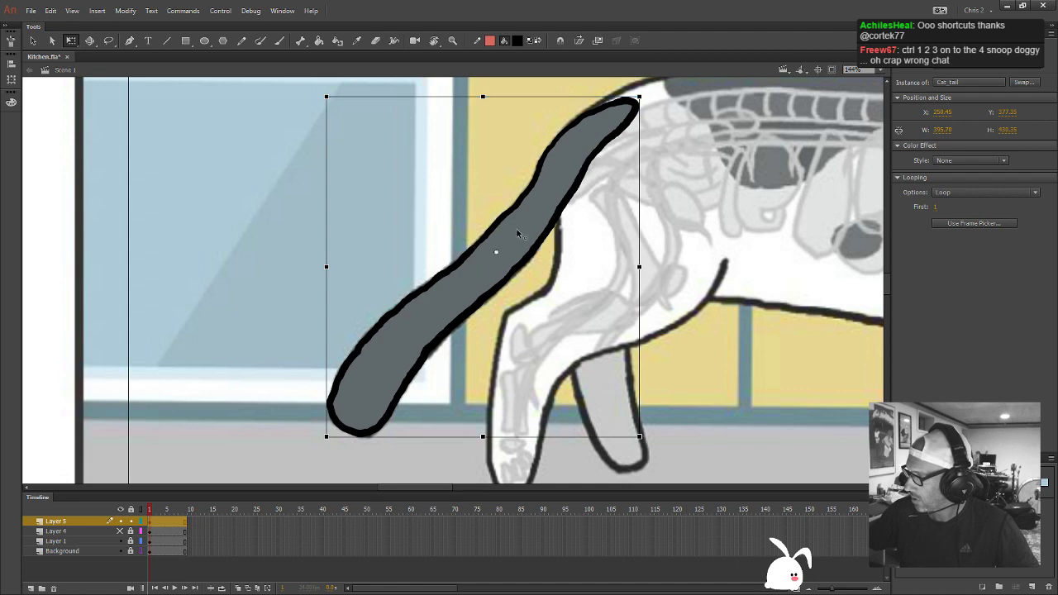
drag(517, 231, 630, 105)
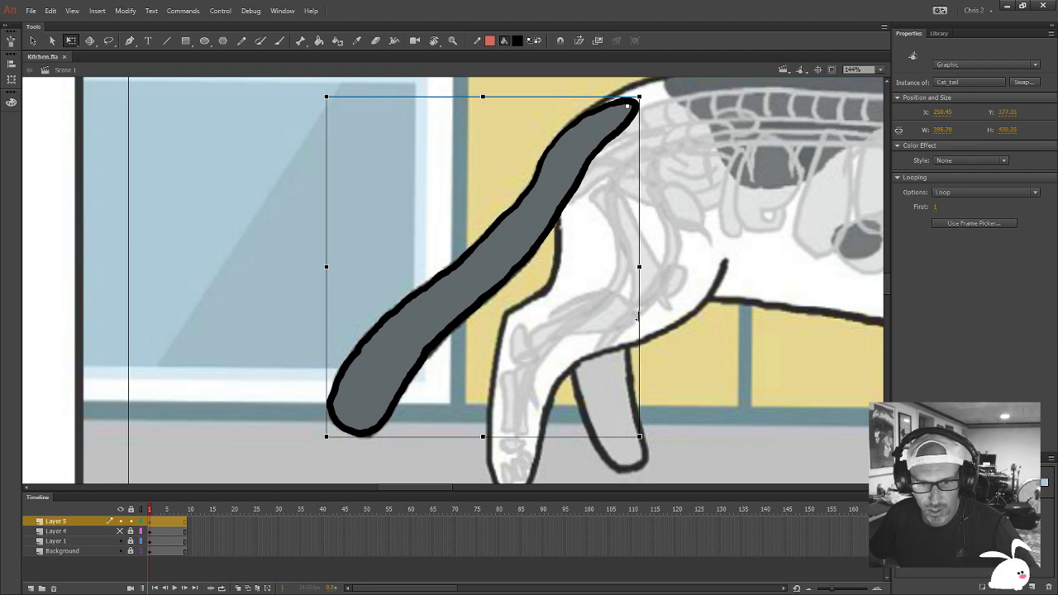
Deselect the tail, fit the stage in view and clip the content outside the stage
key(ctrl+1)
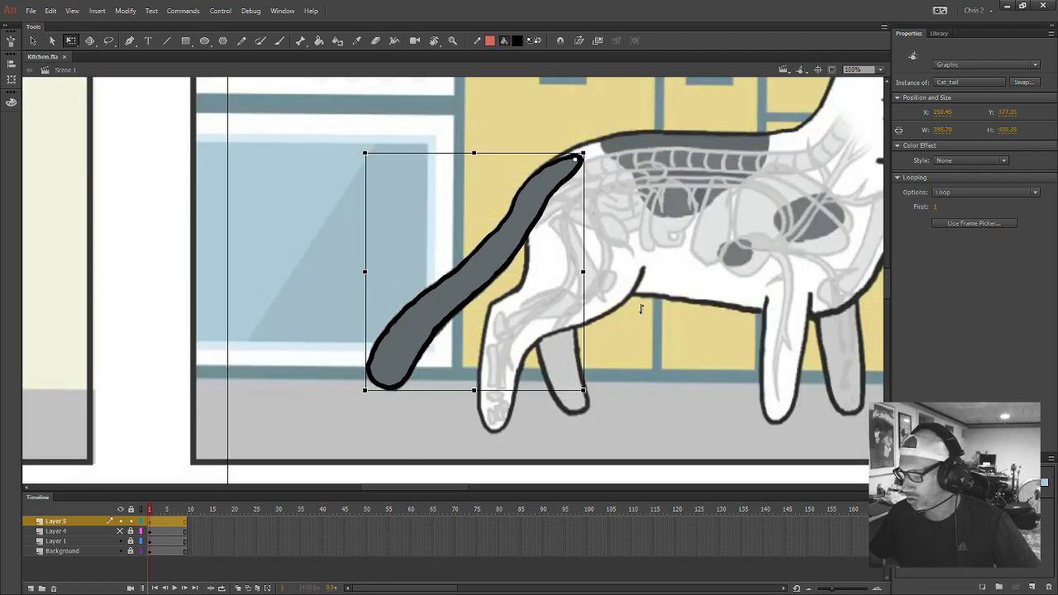
click(611, 334)
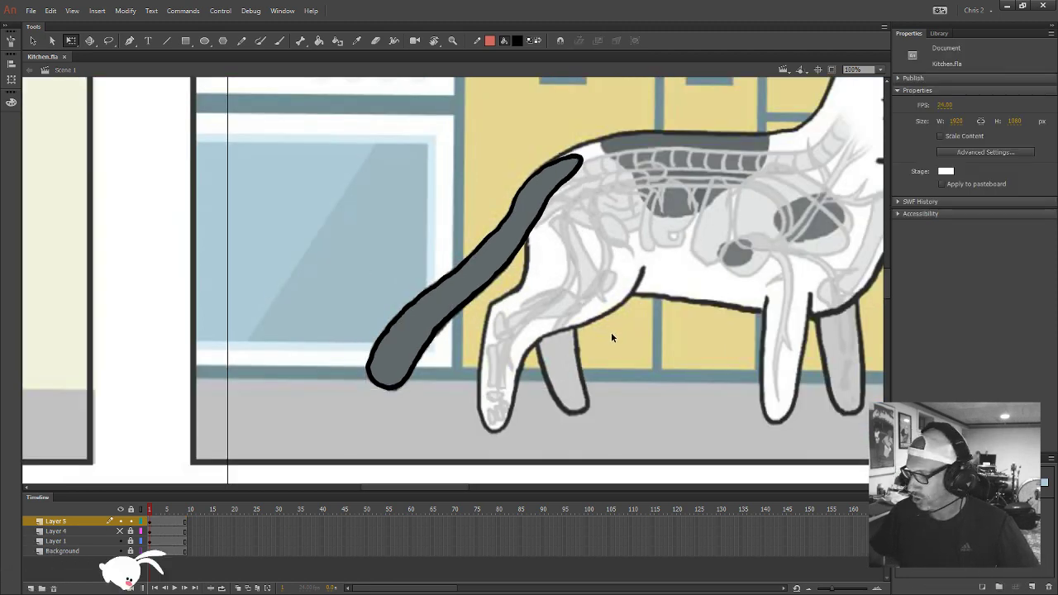
key(ctrl+2)
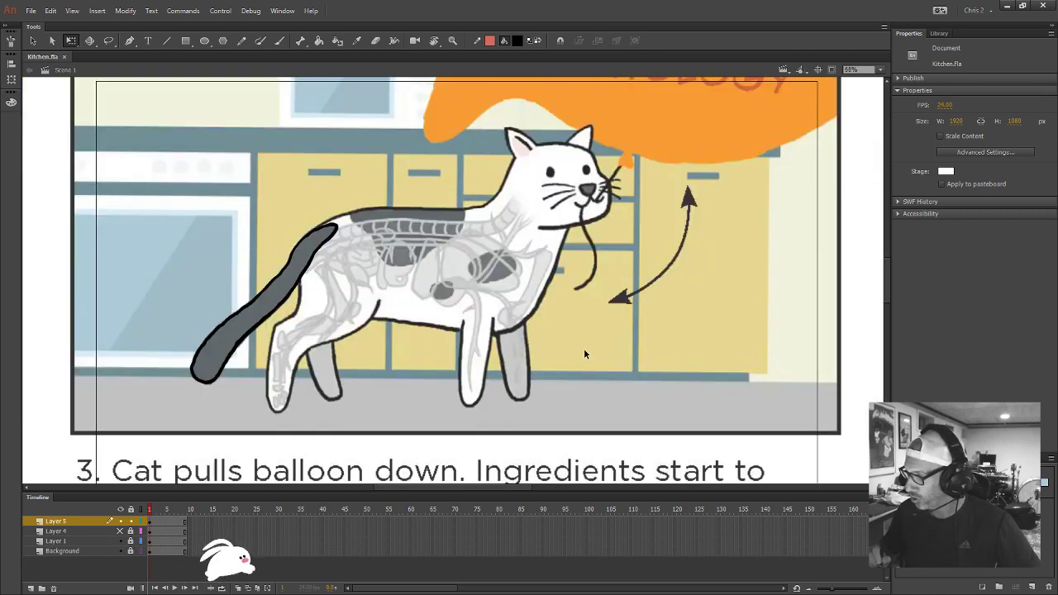
click(832, 69)
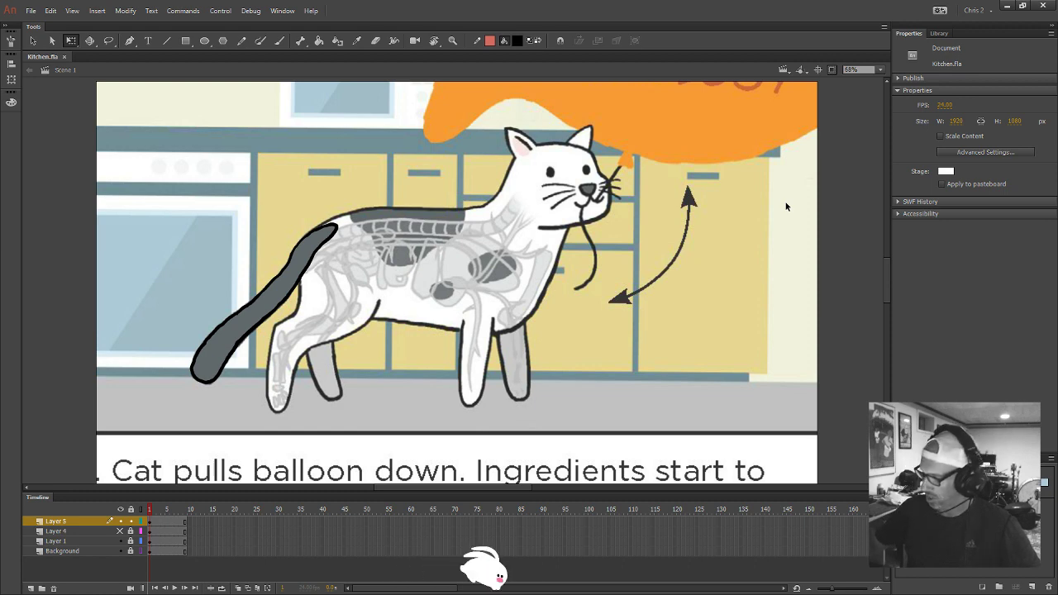
Examine how the stage is displayed at several preset magnifications and with a taller and a shorter timeline
drag(498, 491, 502, 309)
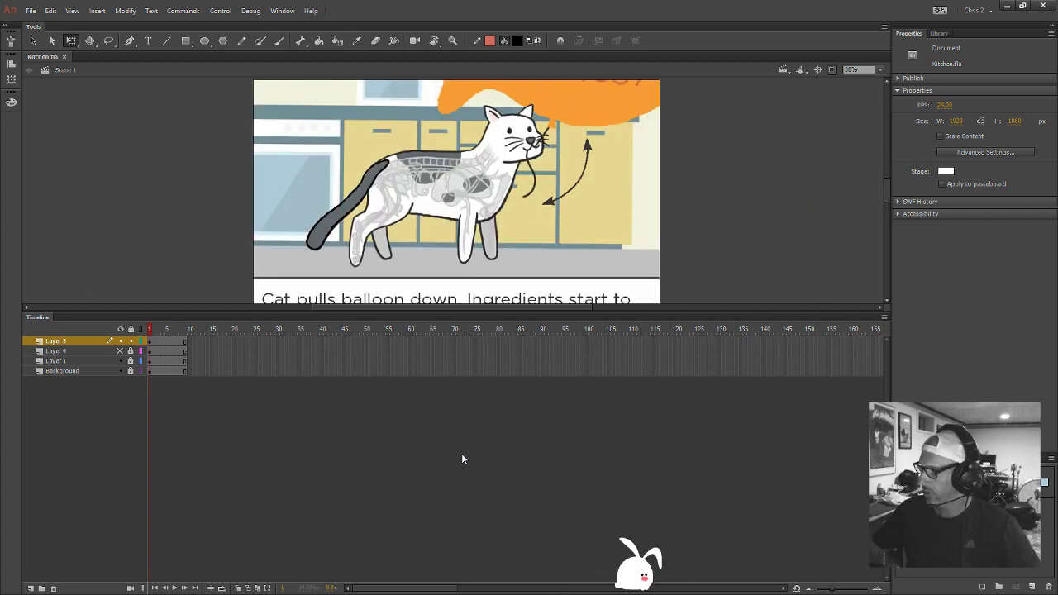
key(ctrl+1)
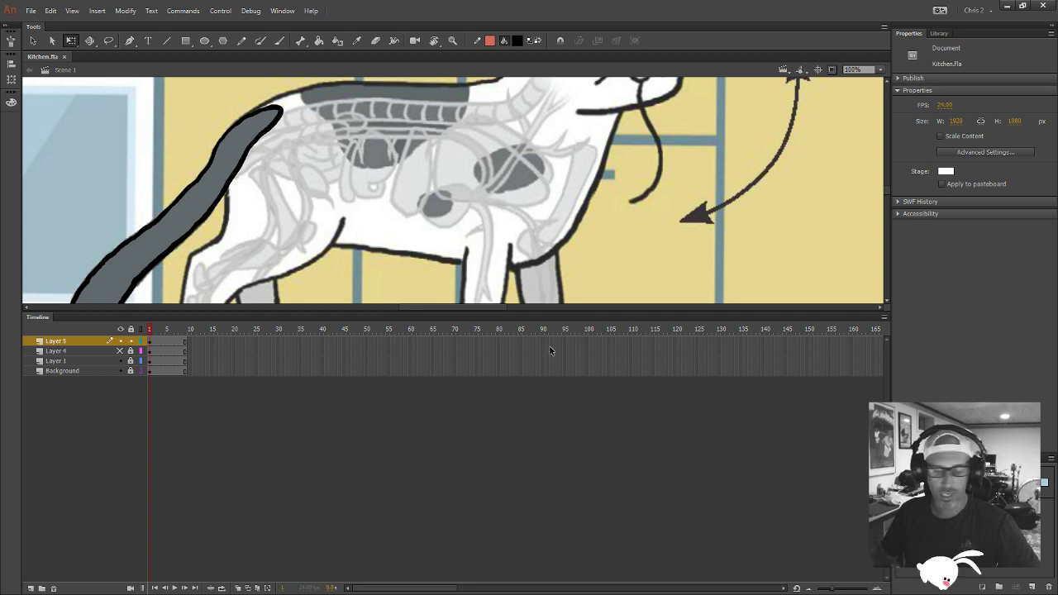
key(ctrl+2)
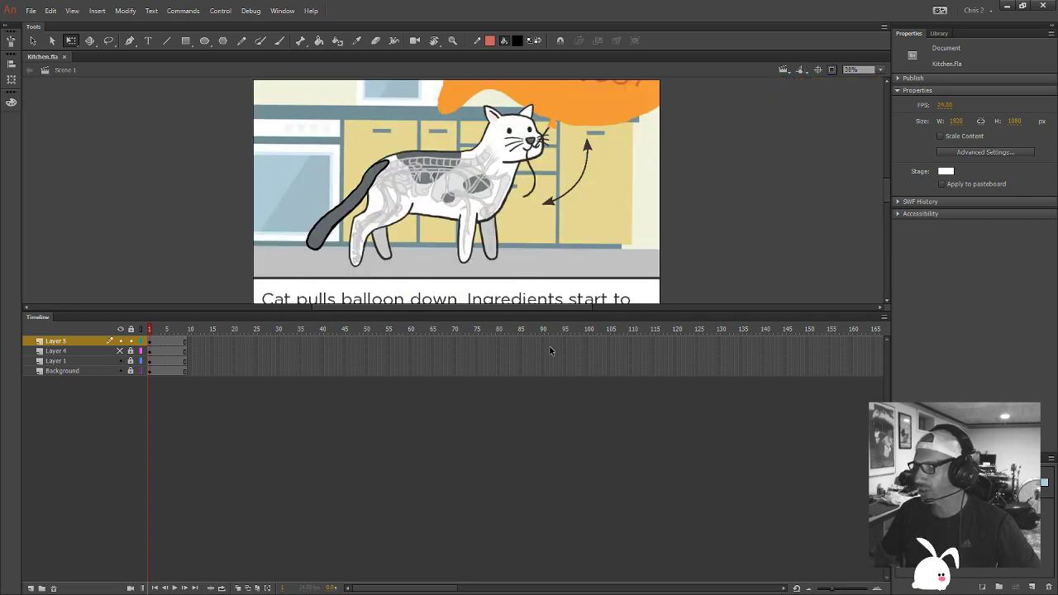
drag(546, 316, 521, 489)
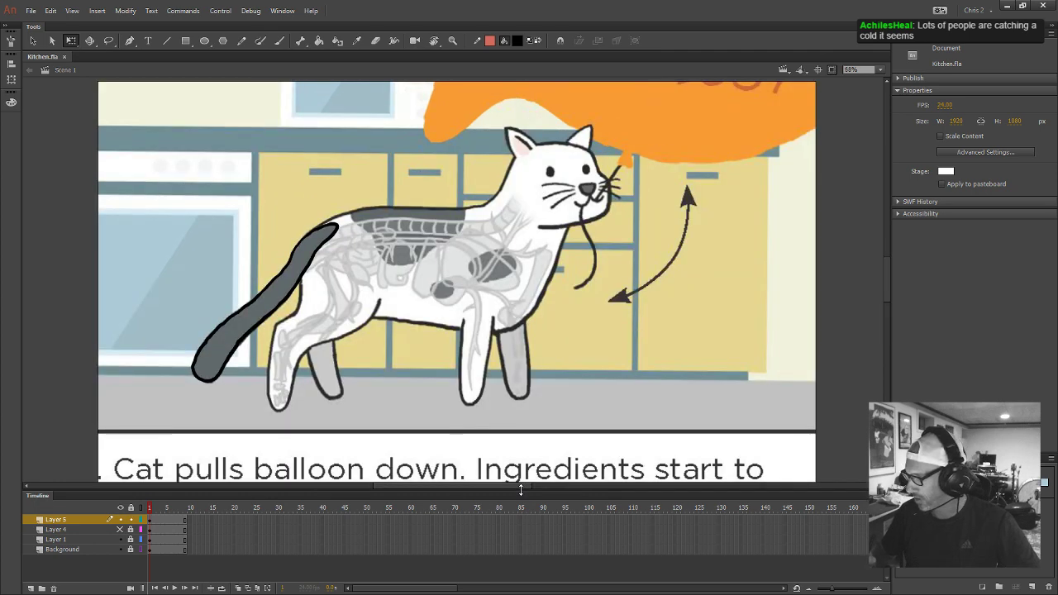
key(ctrl+minus)
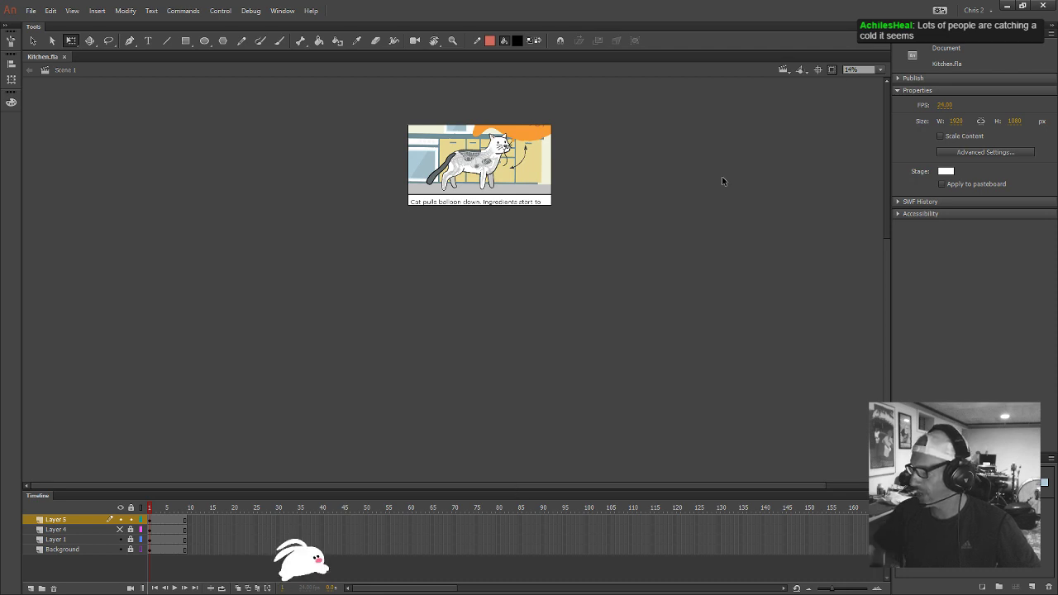
key(ctrl+4)
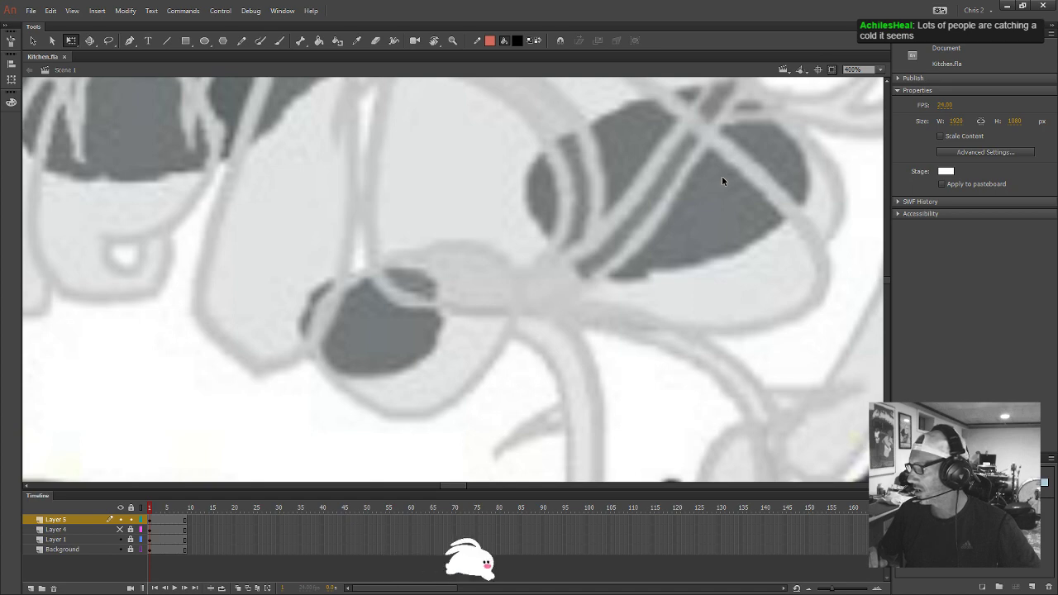
key(ctrl+2)
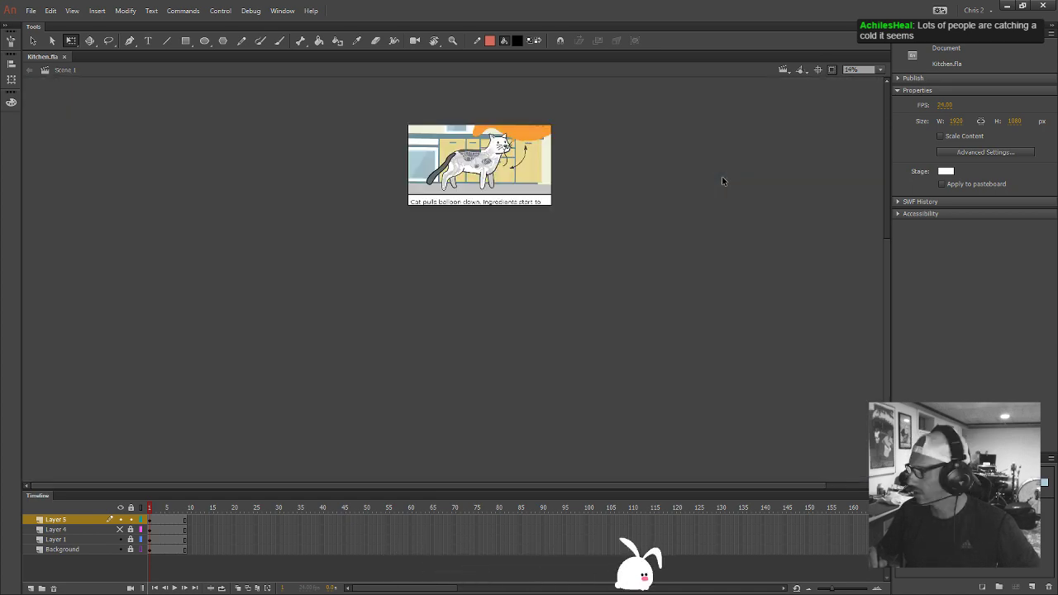
key(ctrl+1)
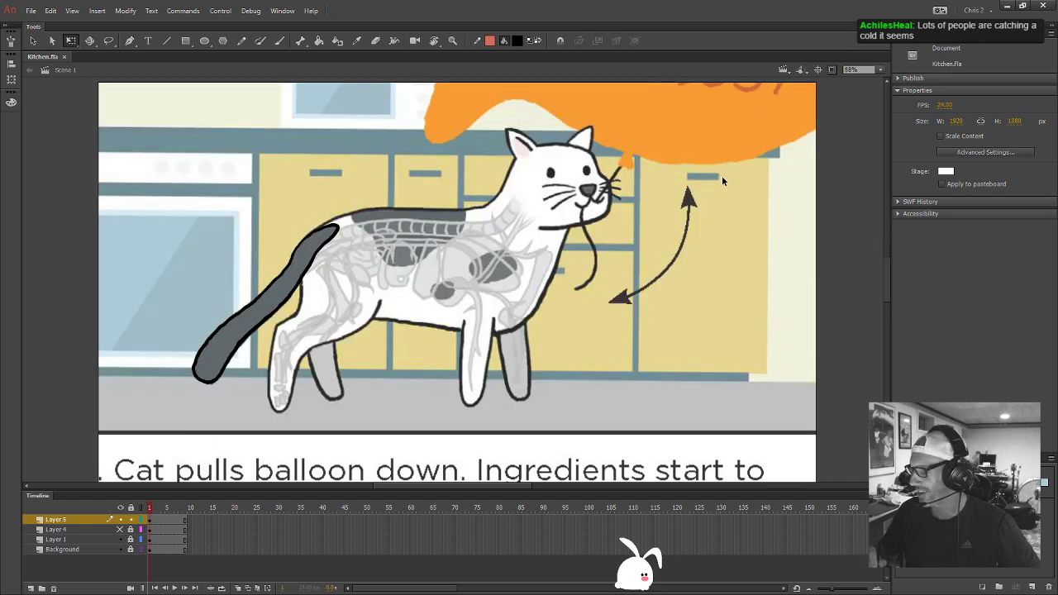
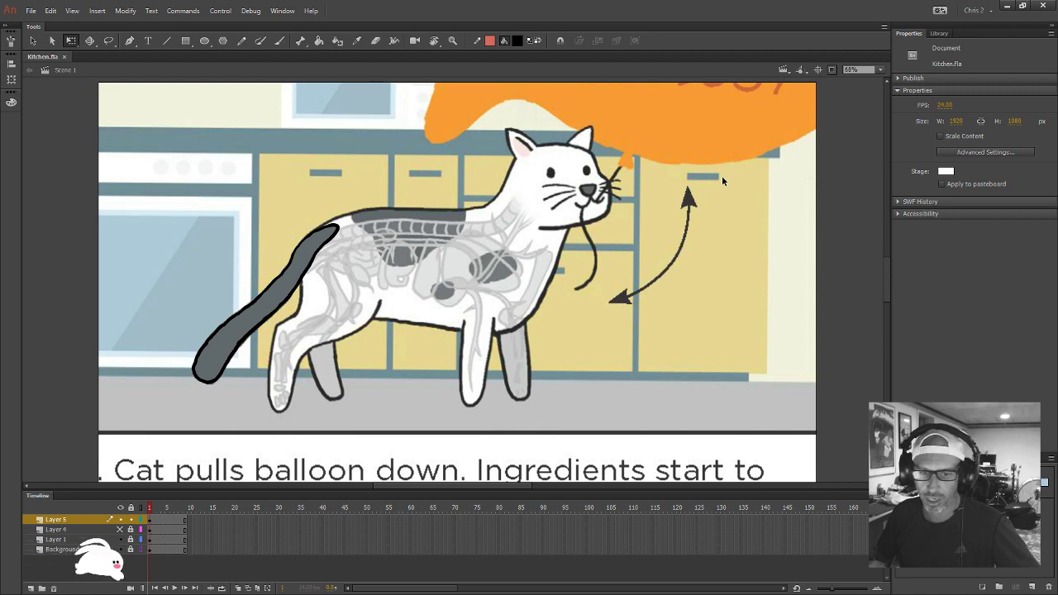
Lock and hide the layer holding the tail symbol and add a new layer above it
key(v)
click(312, 257)
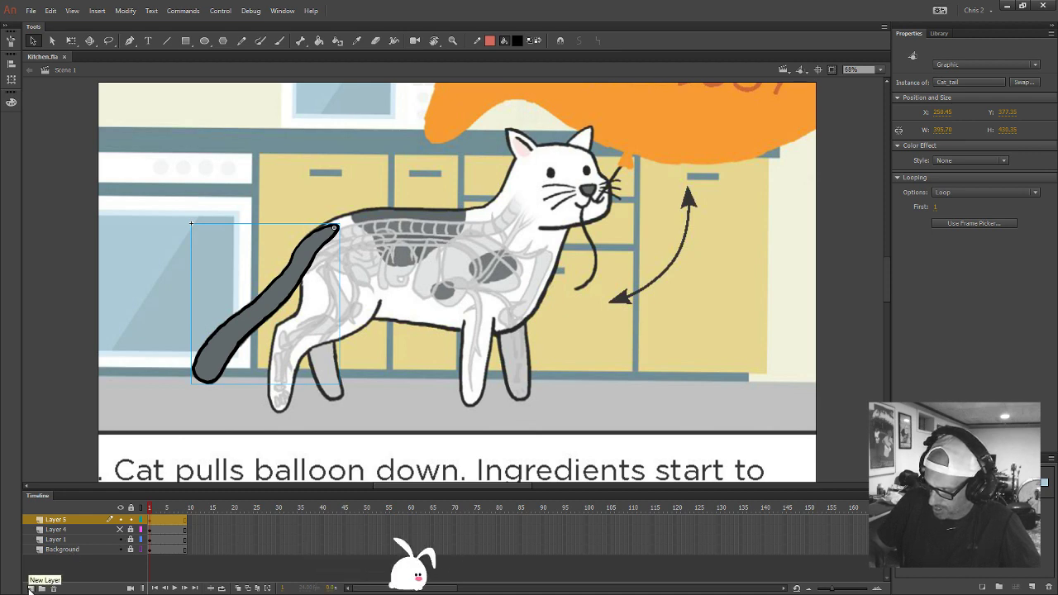
click(131, 522)
click(121, 520)
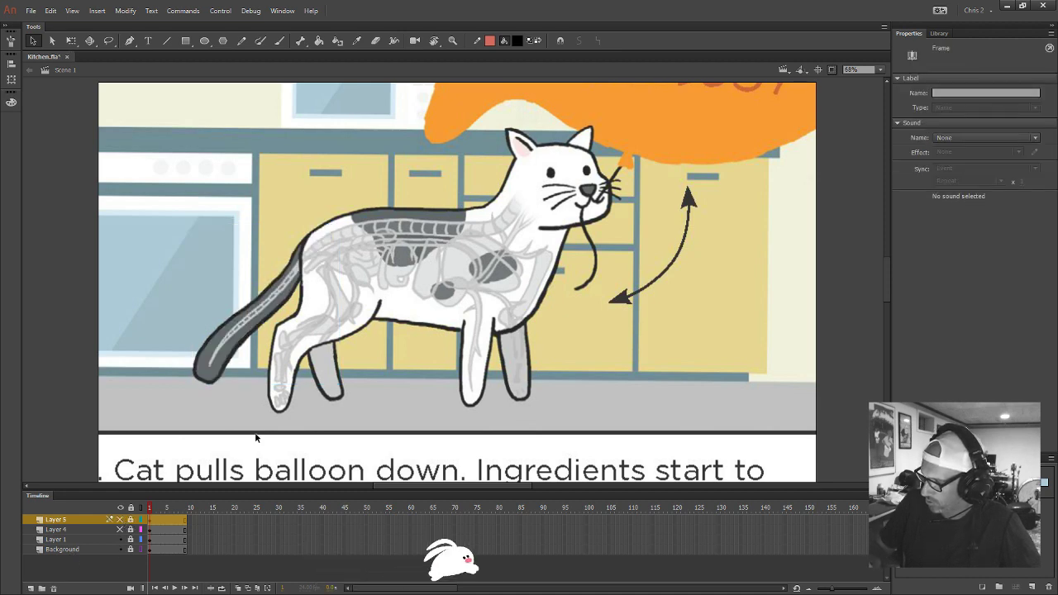
click(31, 589)
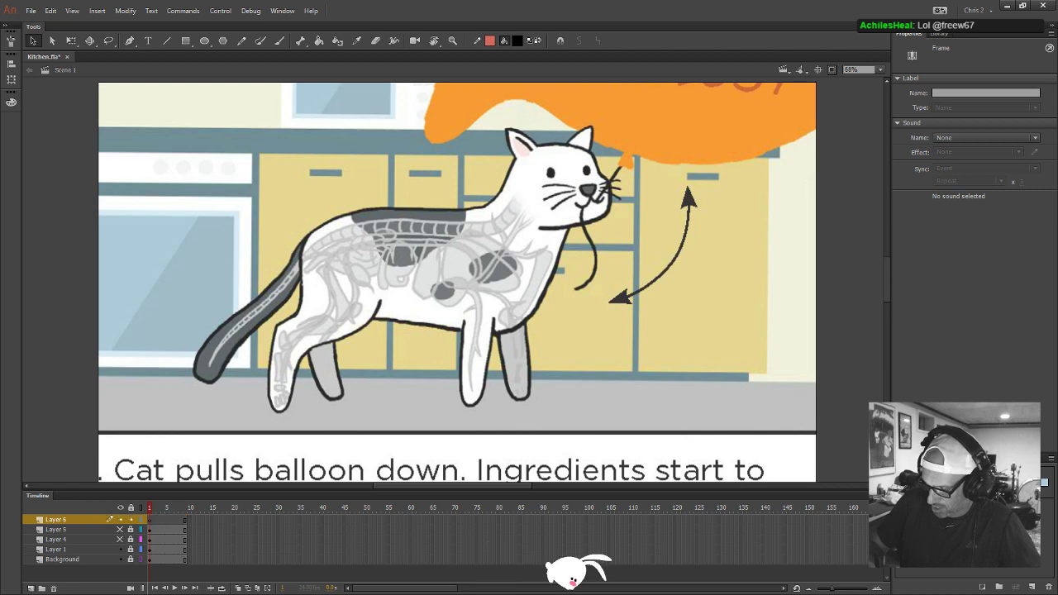
Trace the cat's near hind leg on Layer 6 with a pure red brush outline, from the tail base around the paw to the belly
key(z)
click(321, 331)
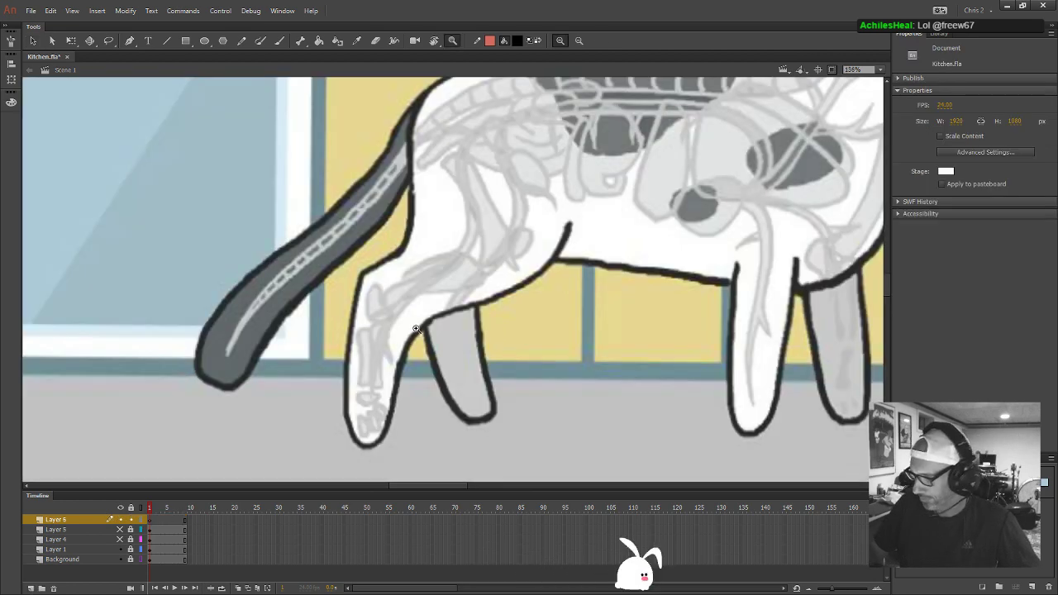
key(b)
click(518, 42)
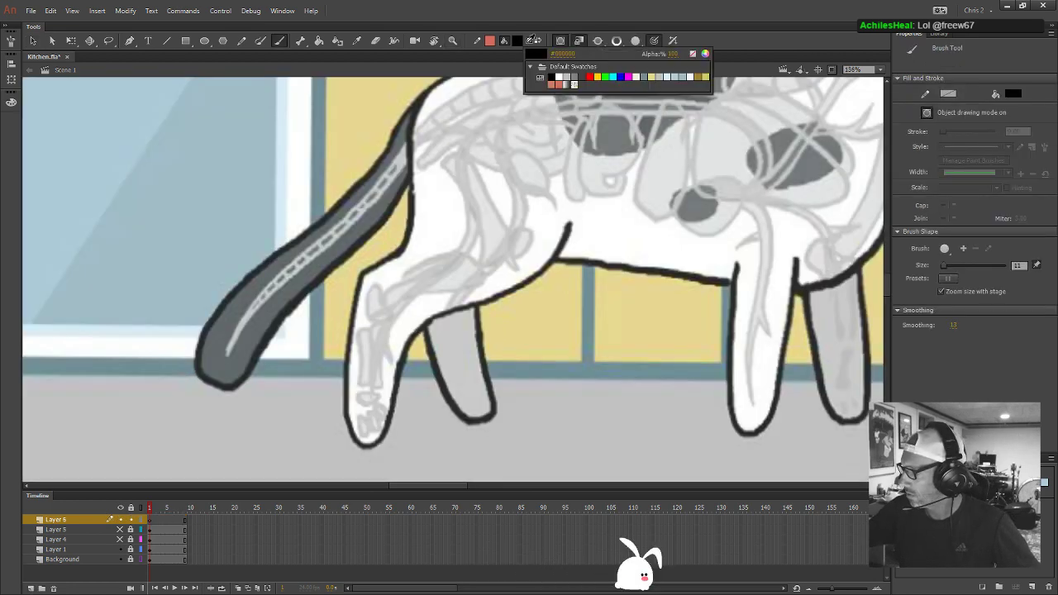
click(590, 76)
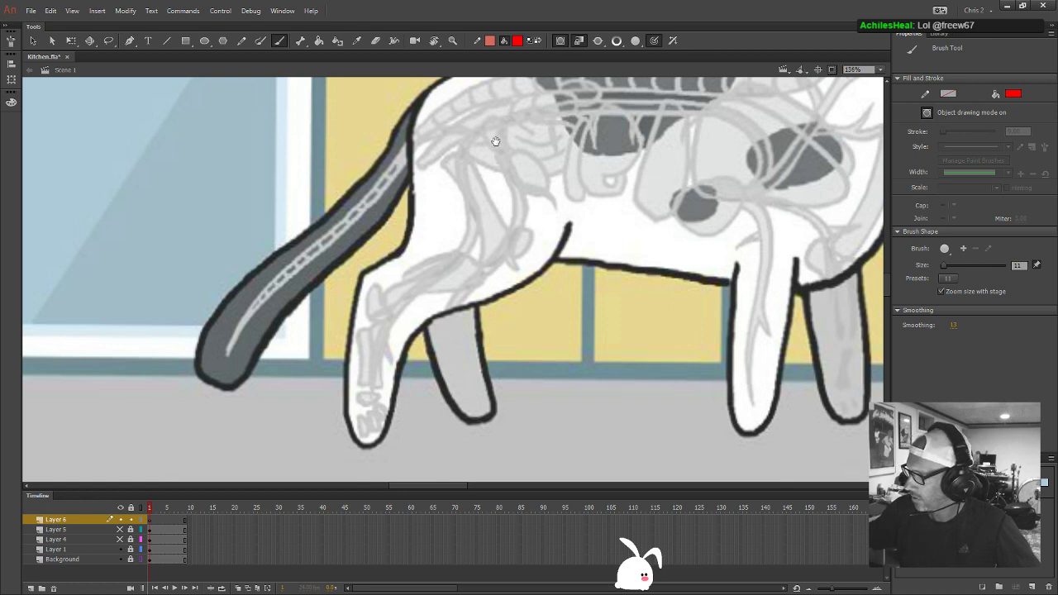
drag(496, 141, 482, 173)
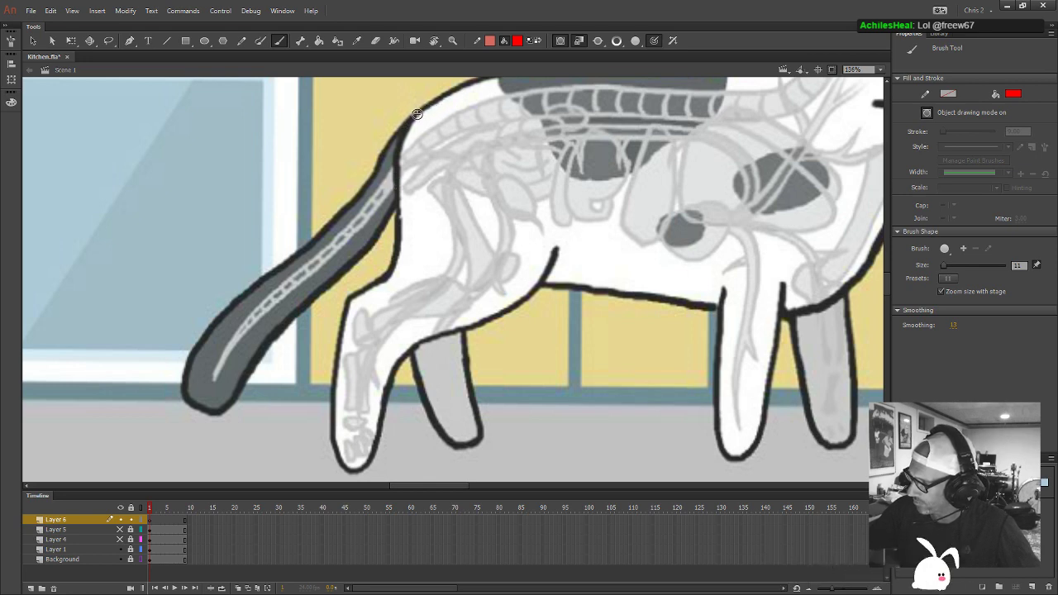
drag(414, 118, 396, 198)
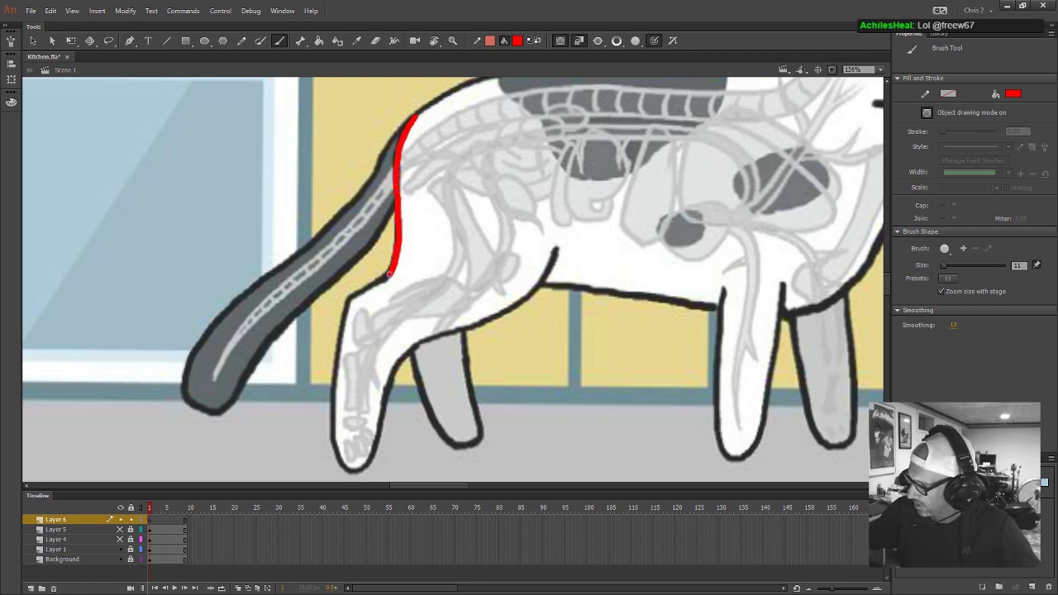
mouse_move(390, 275)
mouse_down()
mouse_move(348, 300)
mouse_move(335, 363)
mouse_move(332, 432)
mouse_move(349, 471)
mouse_move(371, 457)
mouse_move(408, 354)
mouse_move(523, 301)
mouse_up()
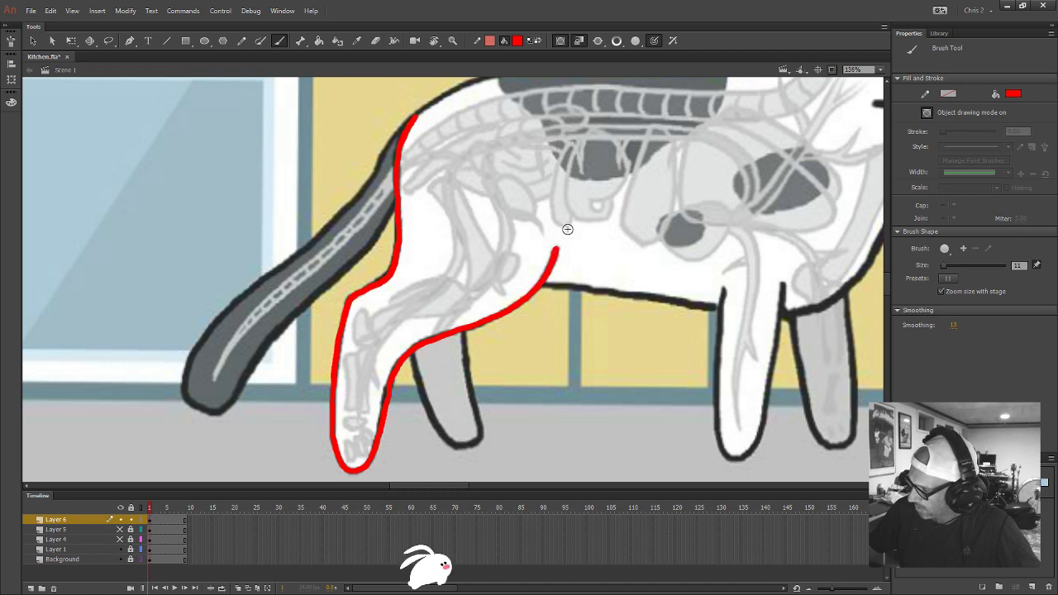
Close the upper thigh with a curved off-white brush stroke and fill the hind leg's interior with the same off-white
click(518, 41)
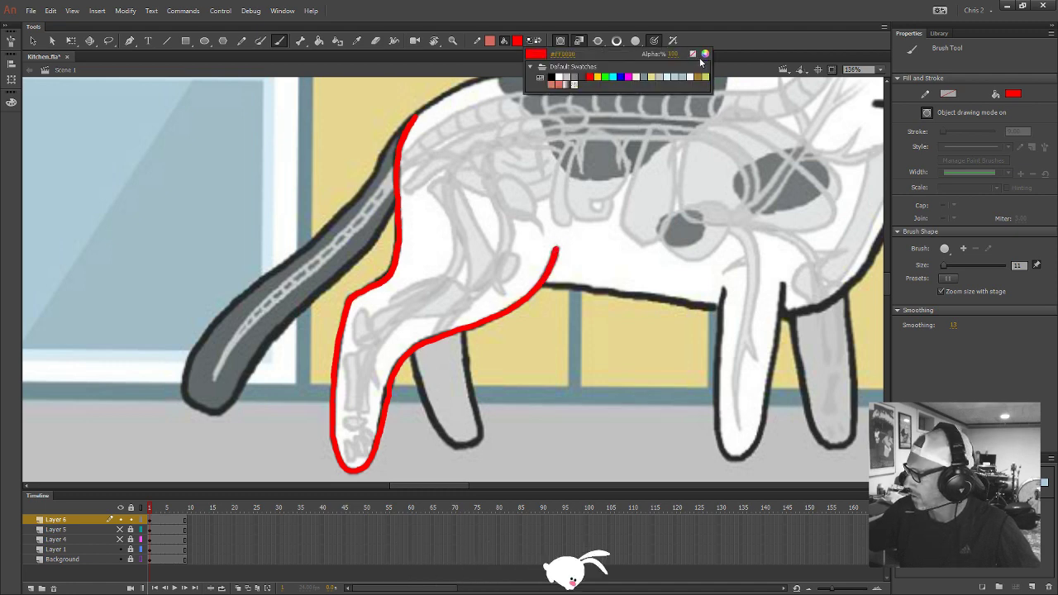
click(558, 77)
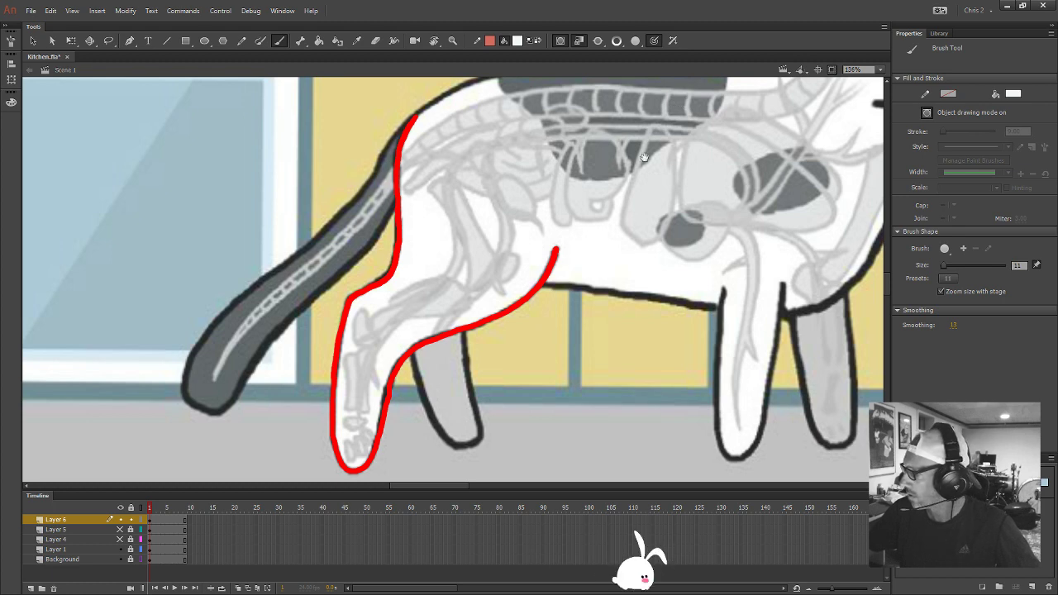
drag(613, 171, 589, 200)
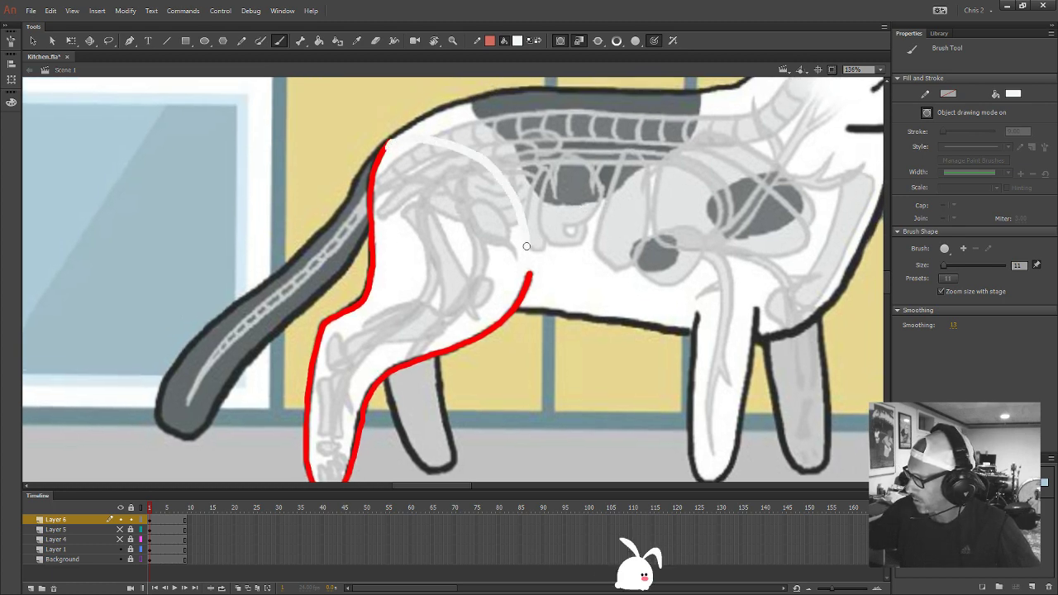
key(k)
click(479, 284)
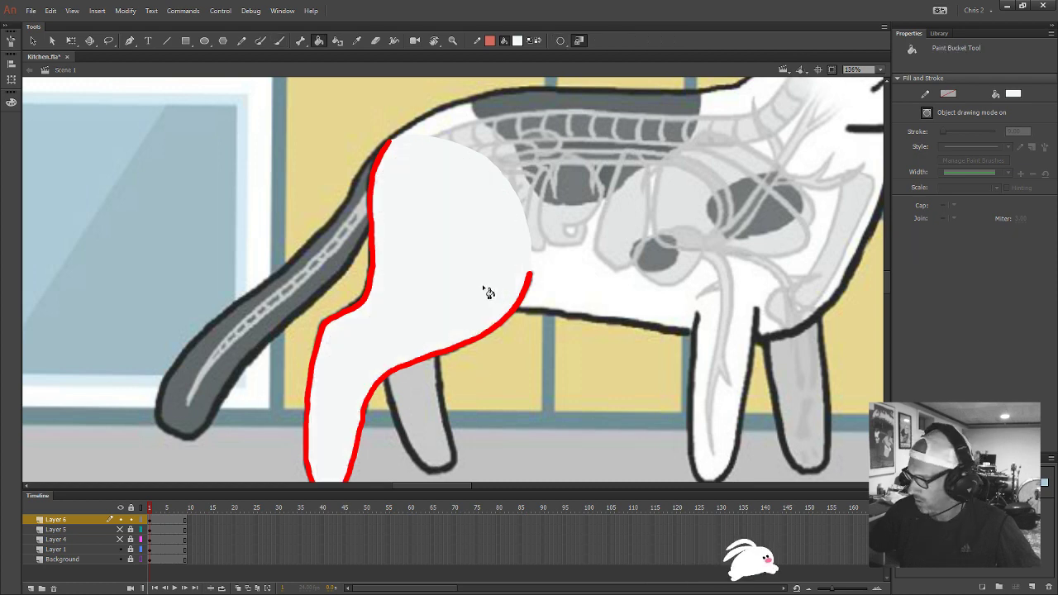
Recolour the hind leg's red outline black
click(518, 40)
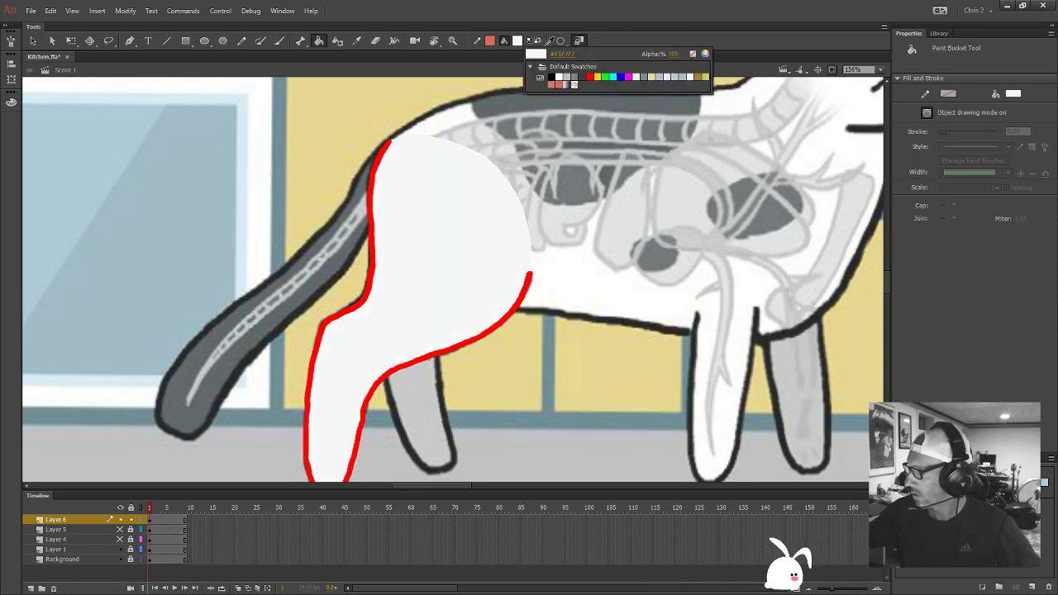
click(533, 53)
click(530, 301)
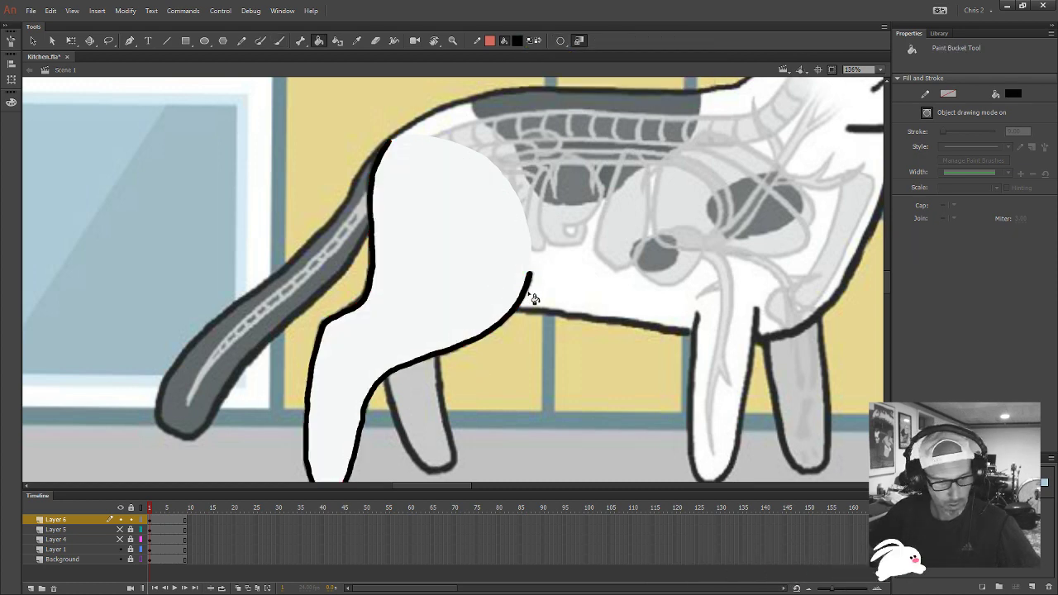
Convert the whole hind leg drawing on Layer 6 to a graphic symbol named Cat_Leg_Rear
key(l)
click(149, 519)
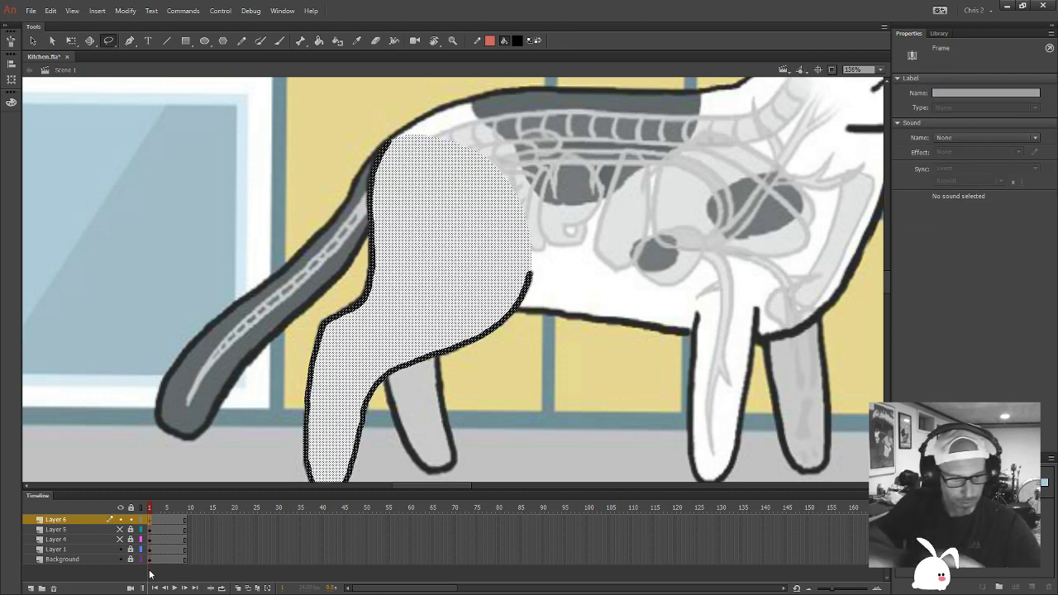
key(F8)
text(Cat)
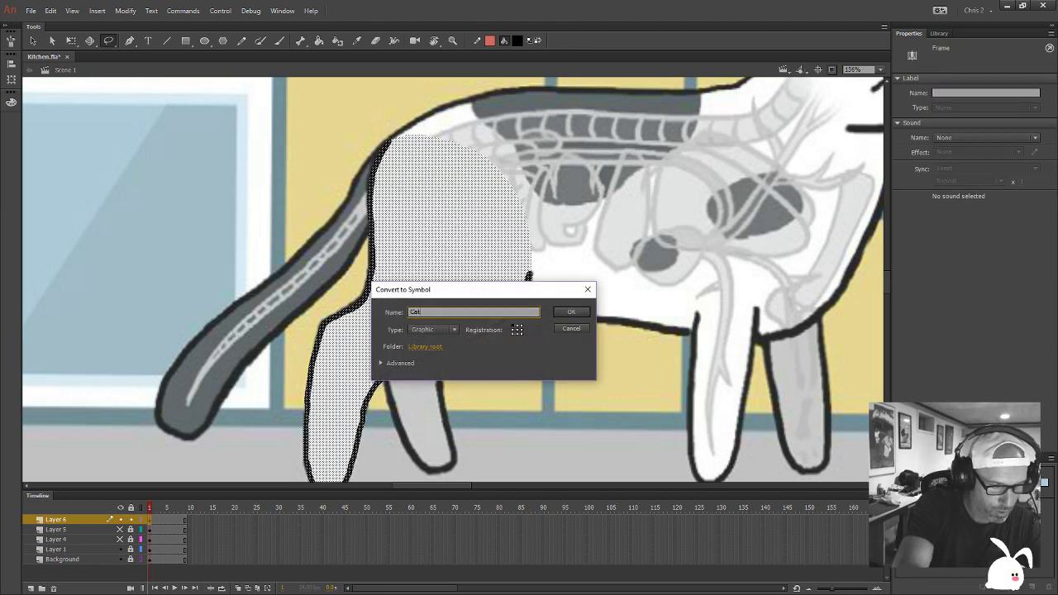
text(_L)
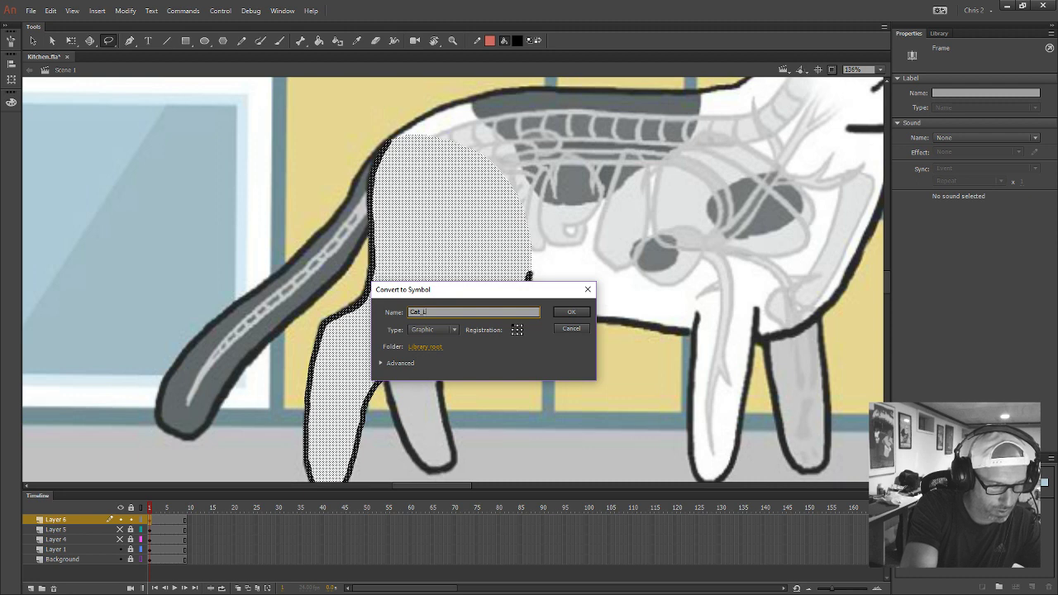
text(eg_H)
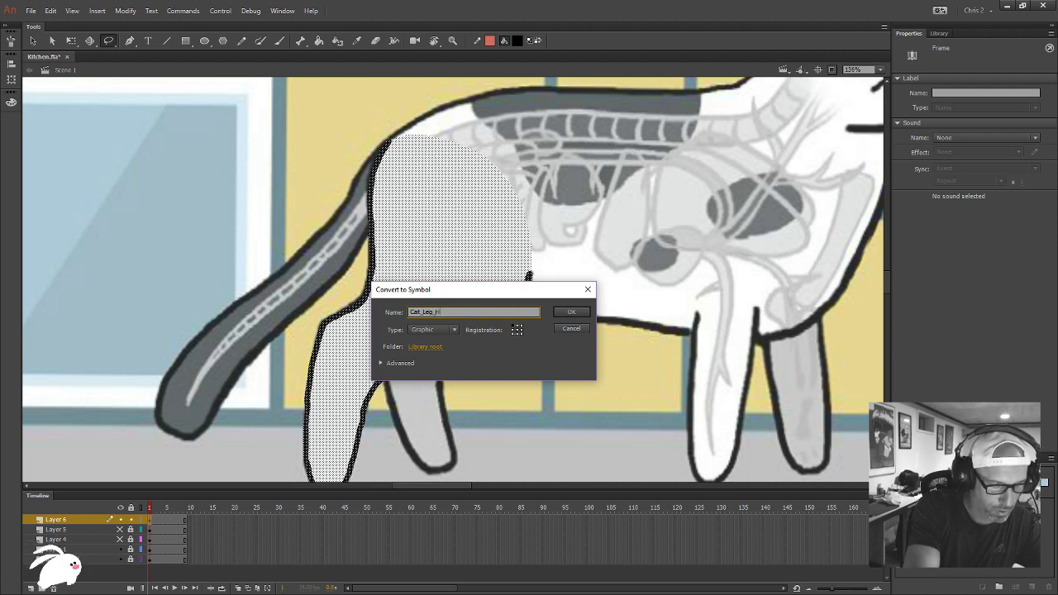
key(BackSpace)
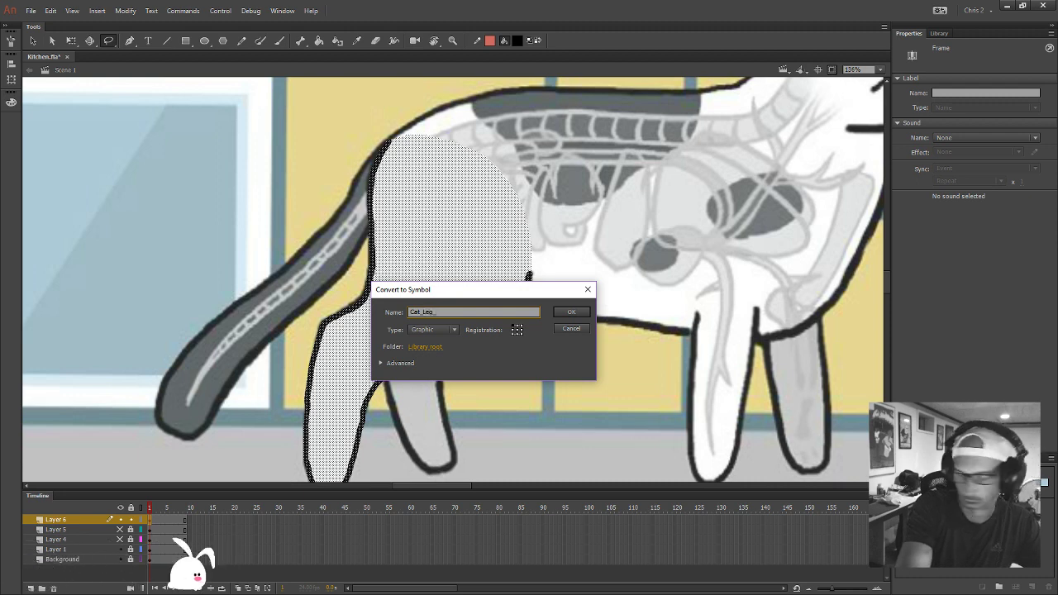
text(Rear)
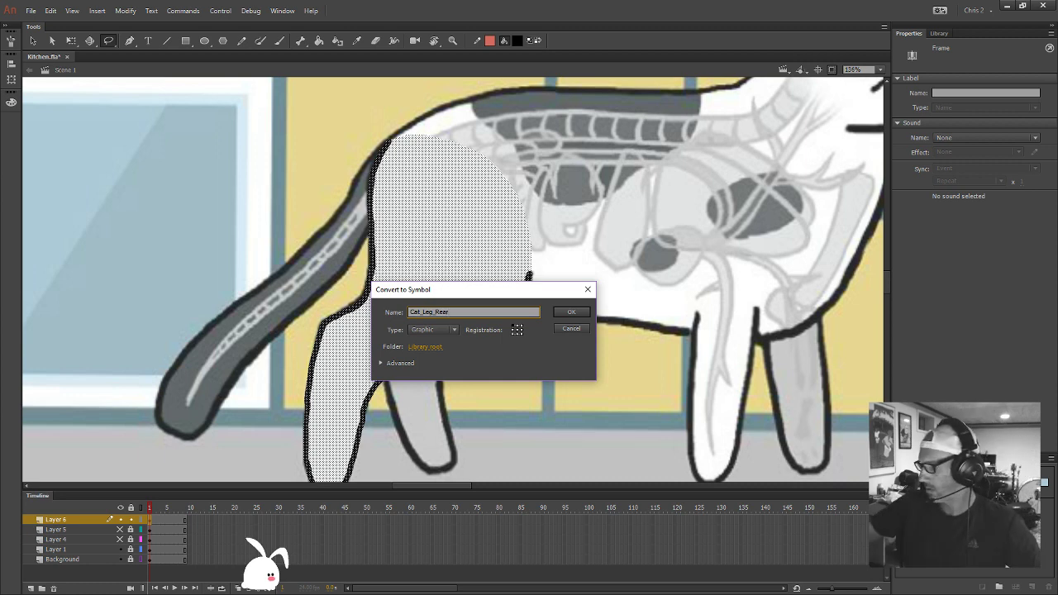
click(573, 313)
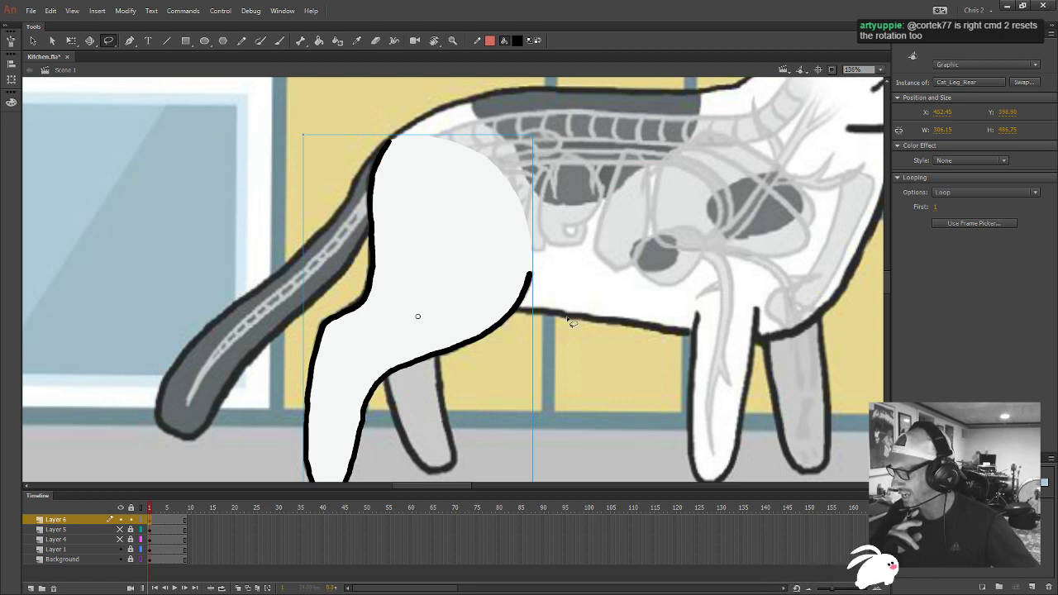
Examine how the stage view rotates around a chosen pivot point and how fitting the view resets it
key(ctrl+2)
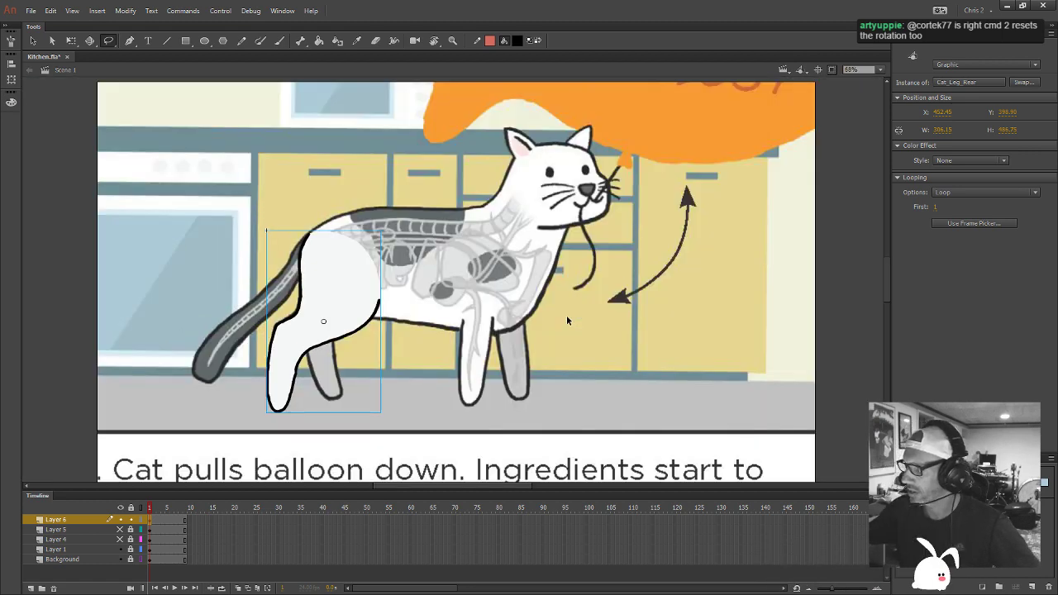
key(h)
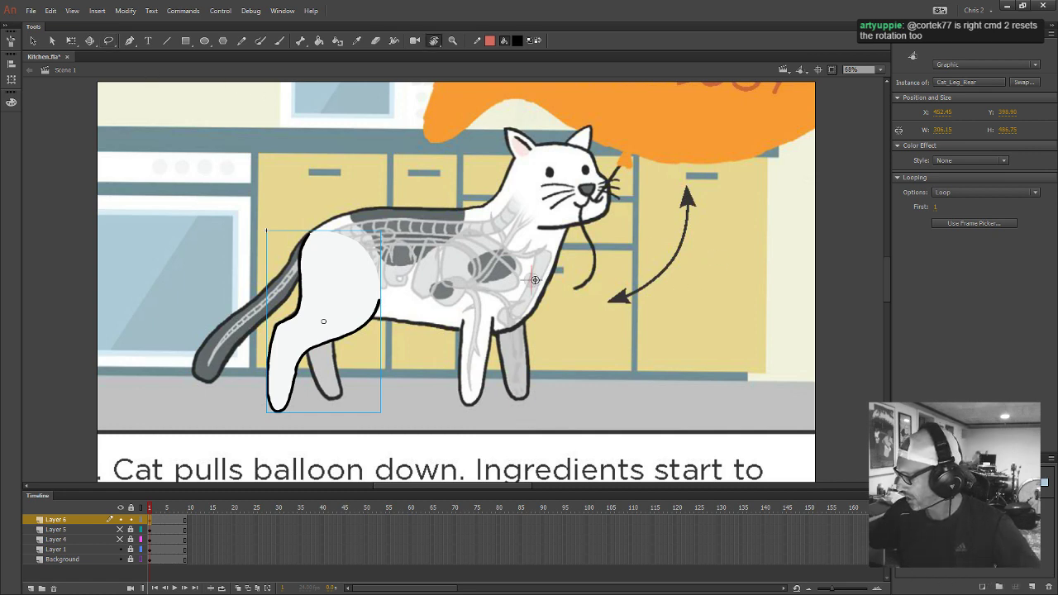
drag(726, 332, 666, 350)
click(370, 181)
mouse_move(532, 374)
mouse_down()
mouse_move(652, 331)
mouse_move(643, 329)
mouse_move(604, 449)
mouse_up()
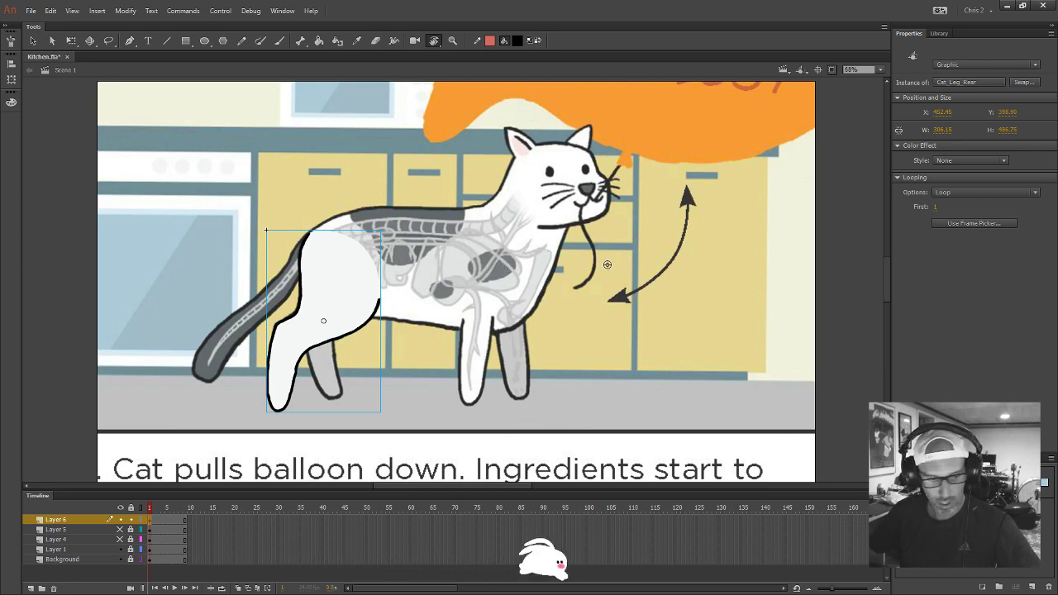
key(h)
drag(608, 271, 624, 251)
key(shift+h)
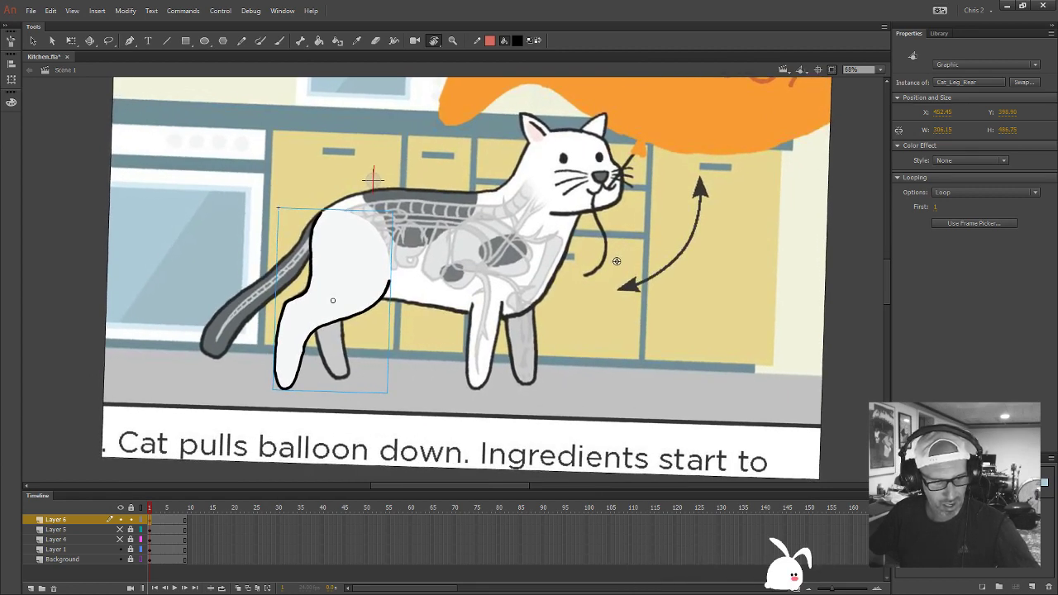
drag(620, 256, 564, 265)
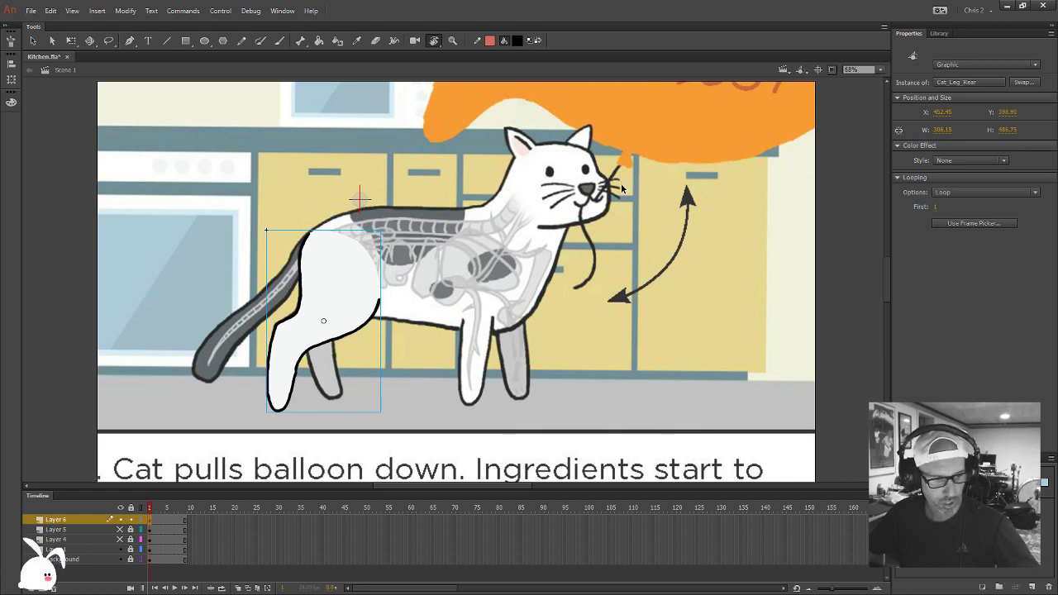
Undo and redo the rear leg symbol's last change, and deselect the symbol
key(ctrl+z)
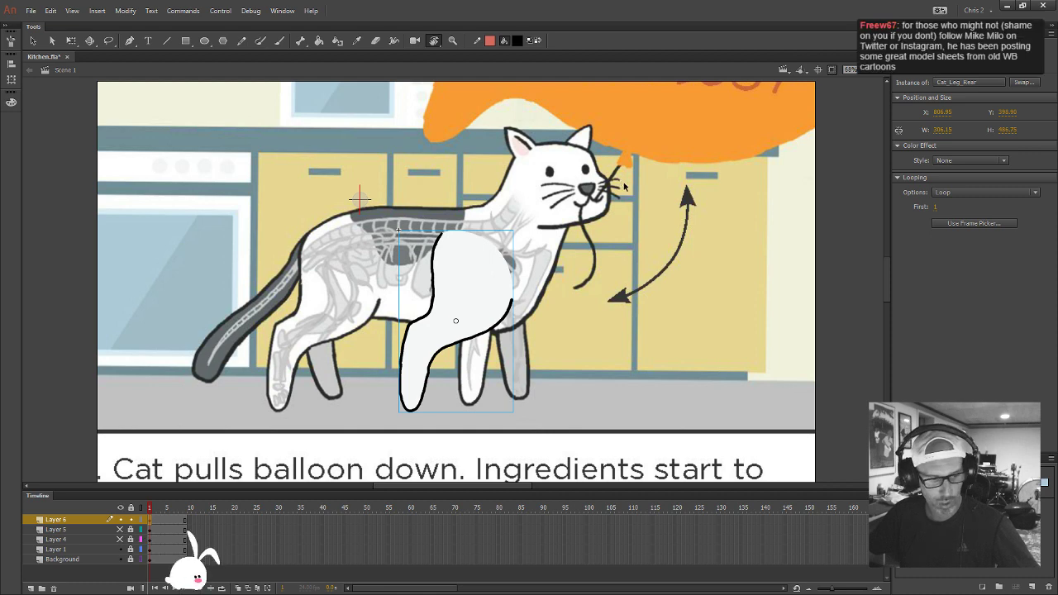
key(ctrl+y)
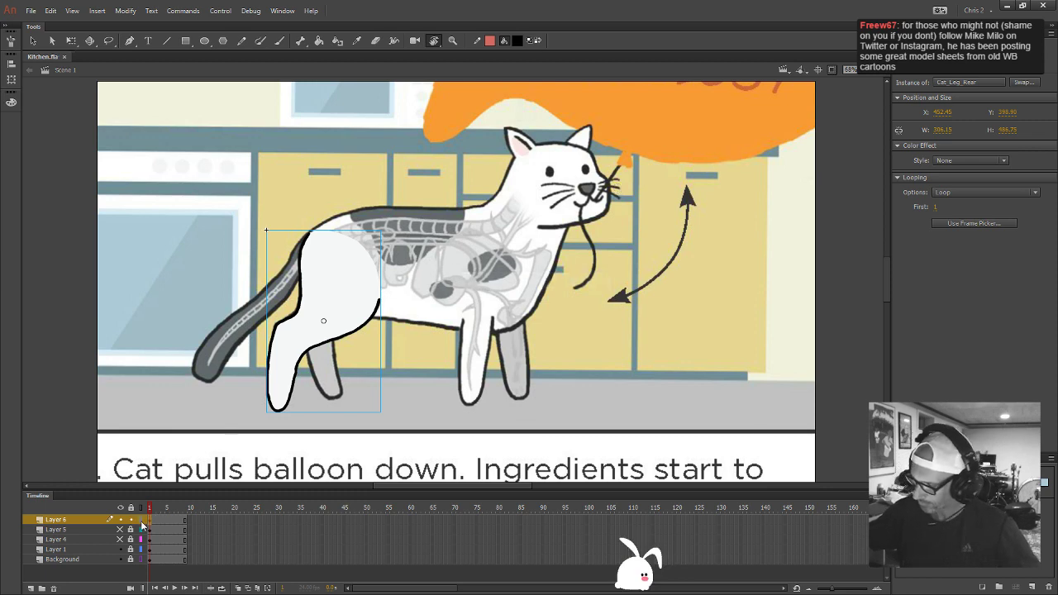
key(v)
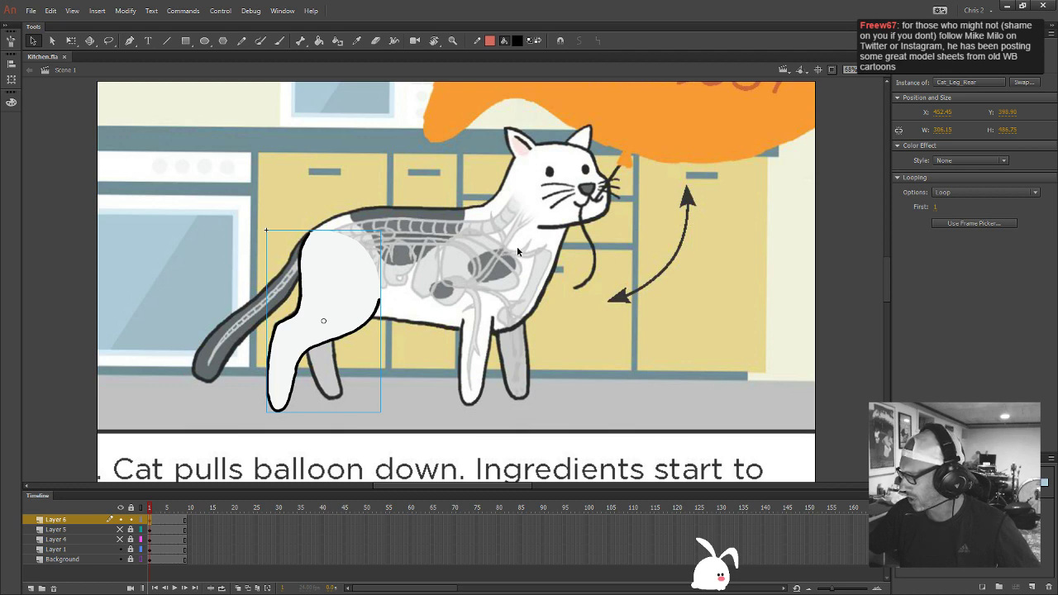
click(517, 247)
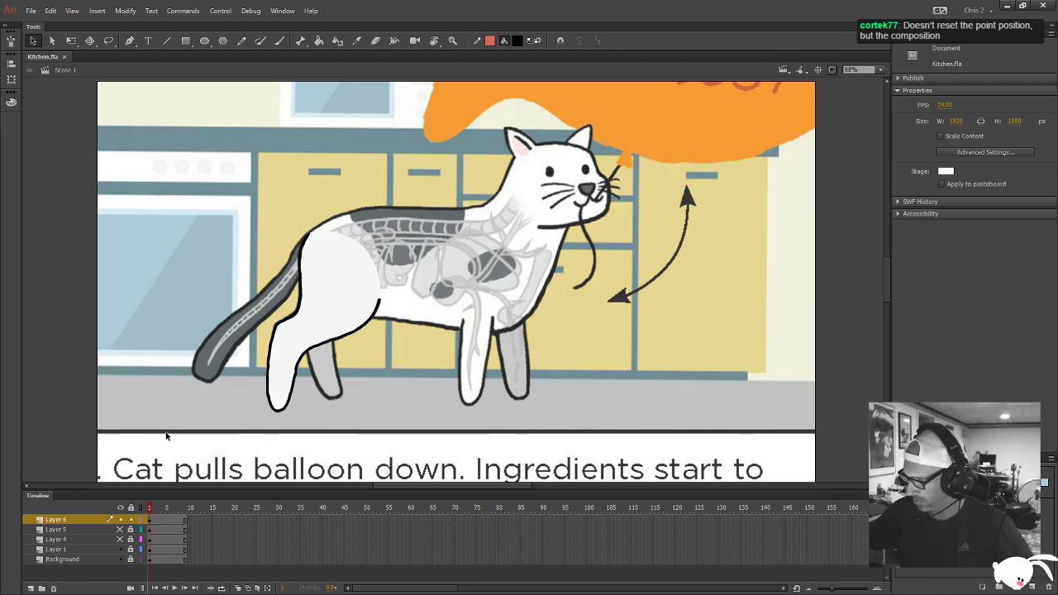
Show the hidden body and tail layers and set the fill colour to pure white, RGB 255, 255, 255
click(120, 539)
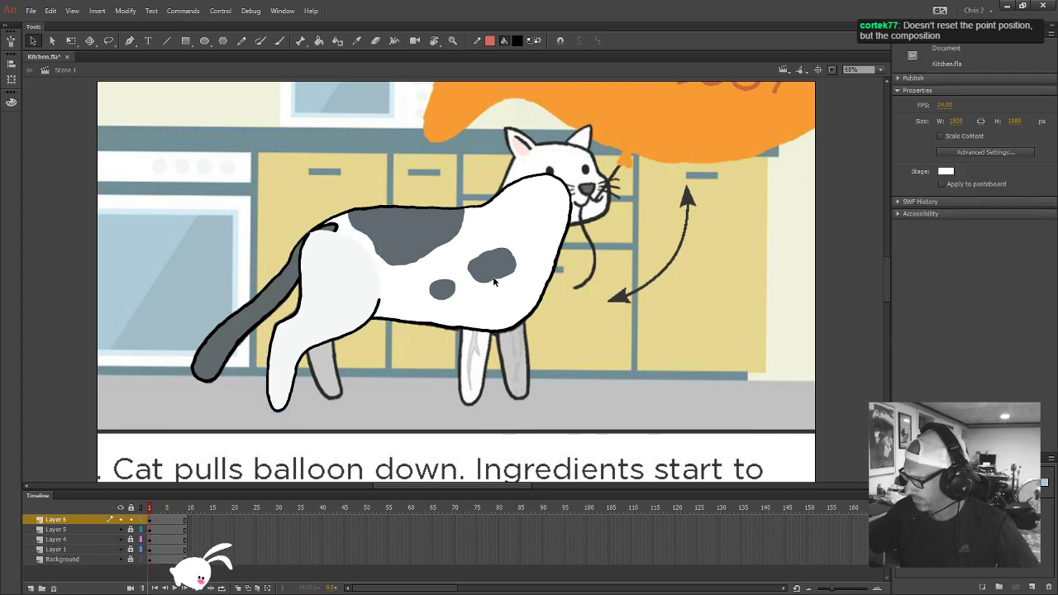
click(517, 40)
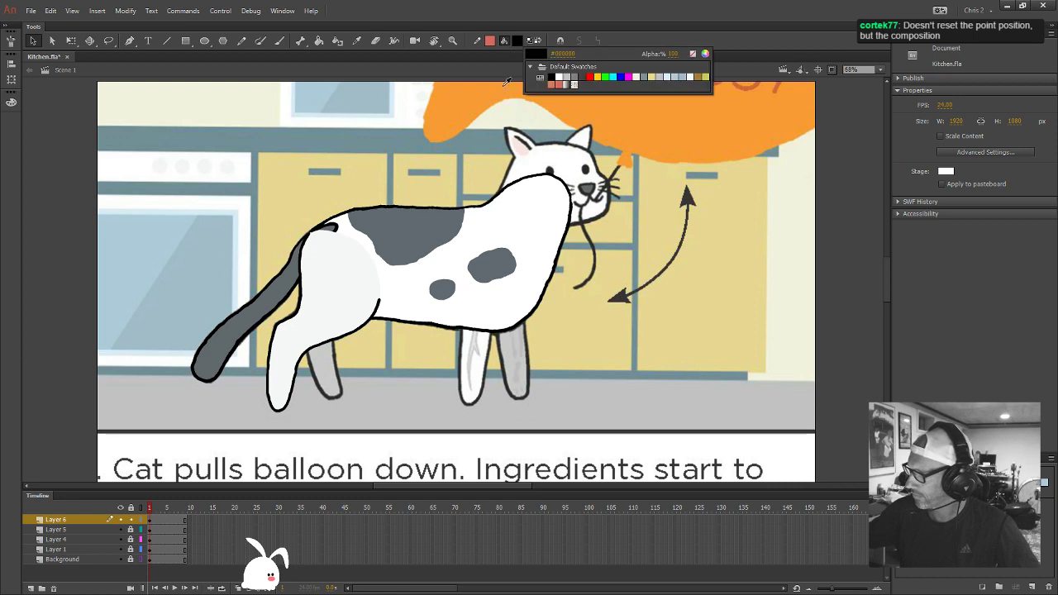
click(514, 83)
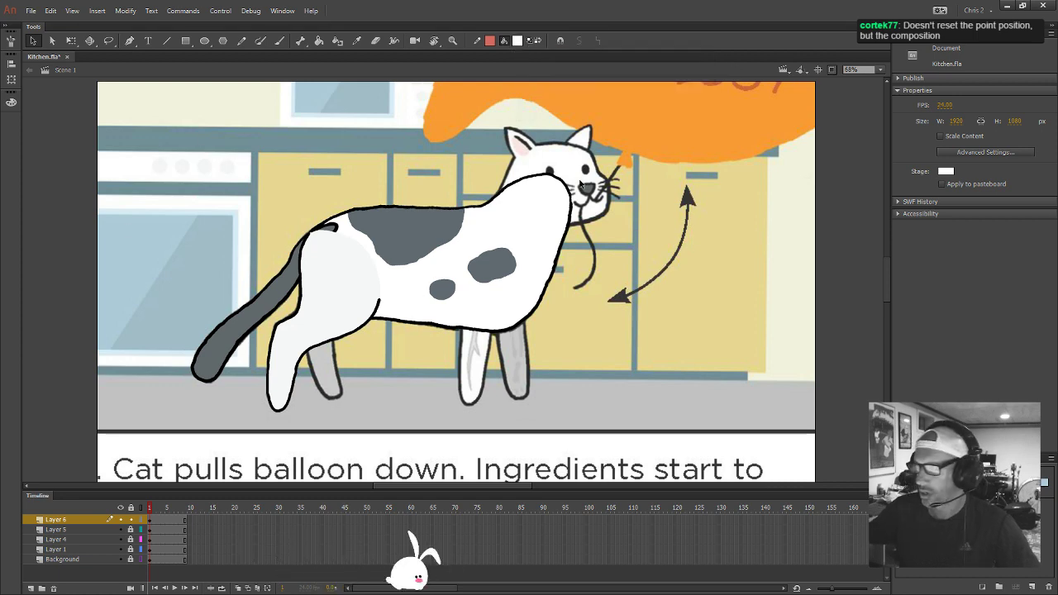
click(11, 102)
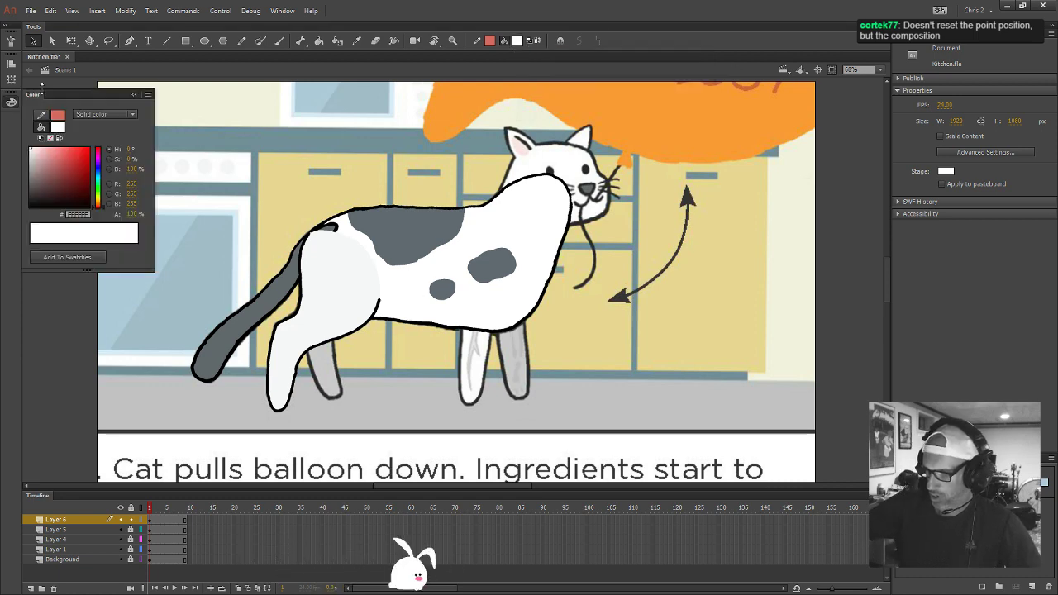
click(148, 94)
key(Escape)
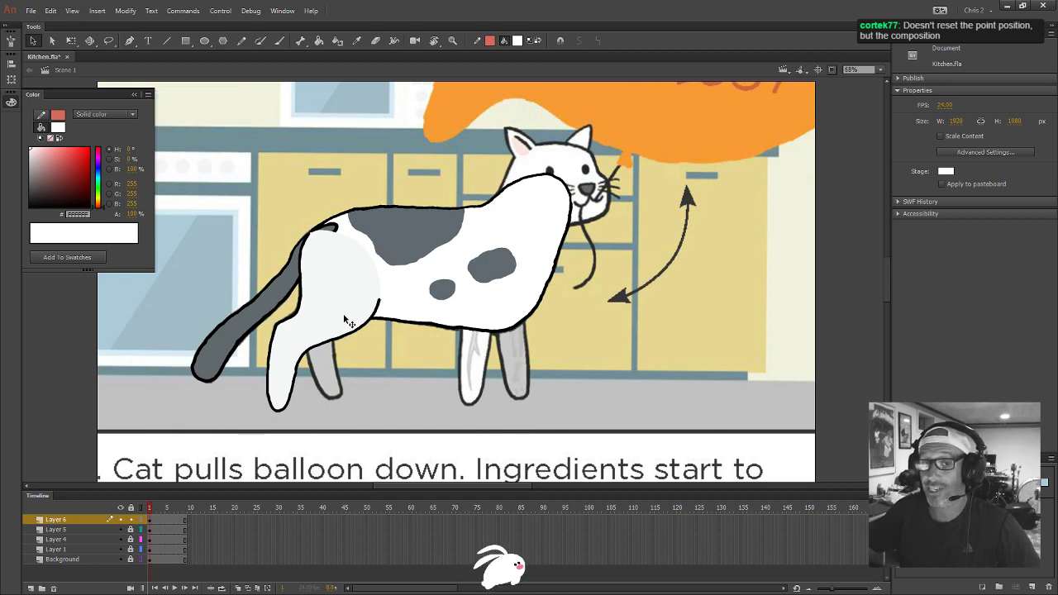
Refill the leg inside the Cat_Leg_Rear symbol with white to match the body, and return to Scene 1
double_click(347, 321)
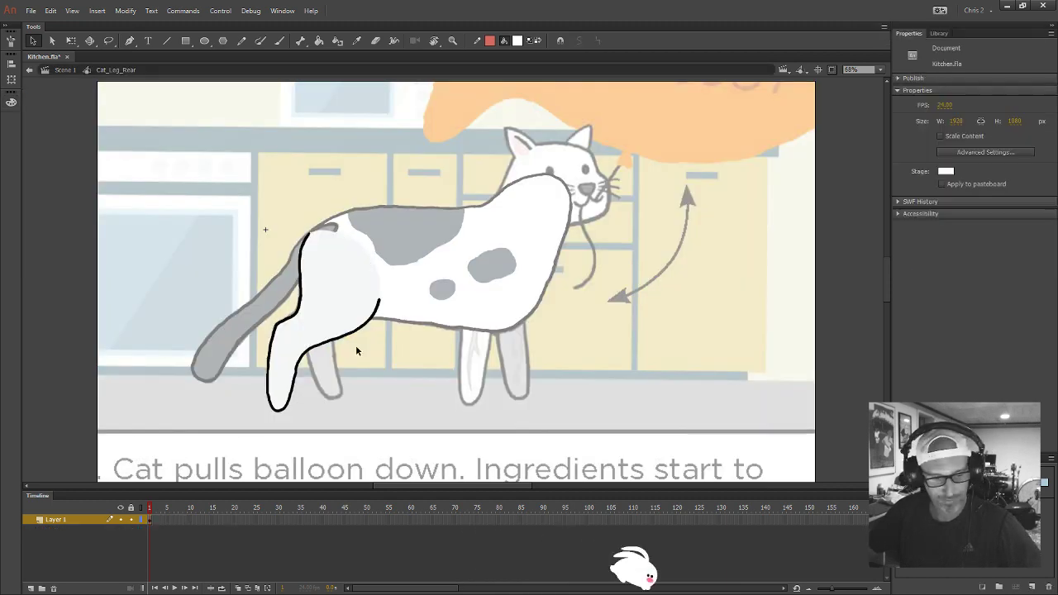
key(k)
click(351, 306)
click(65, 71)
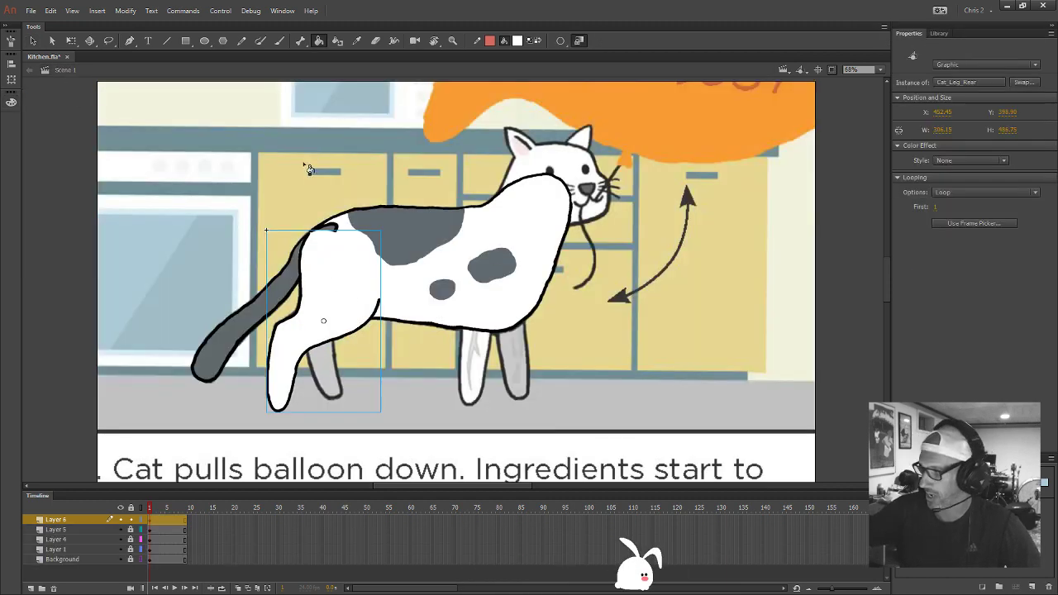
Deselect the rear leg and move Layer 5 below Layer 4 so the tail sits behind the body
key(v)
click(419, 371)
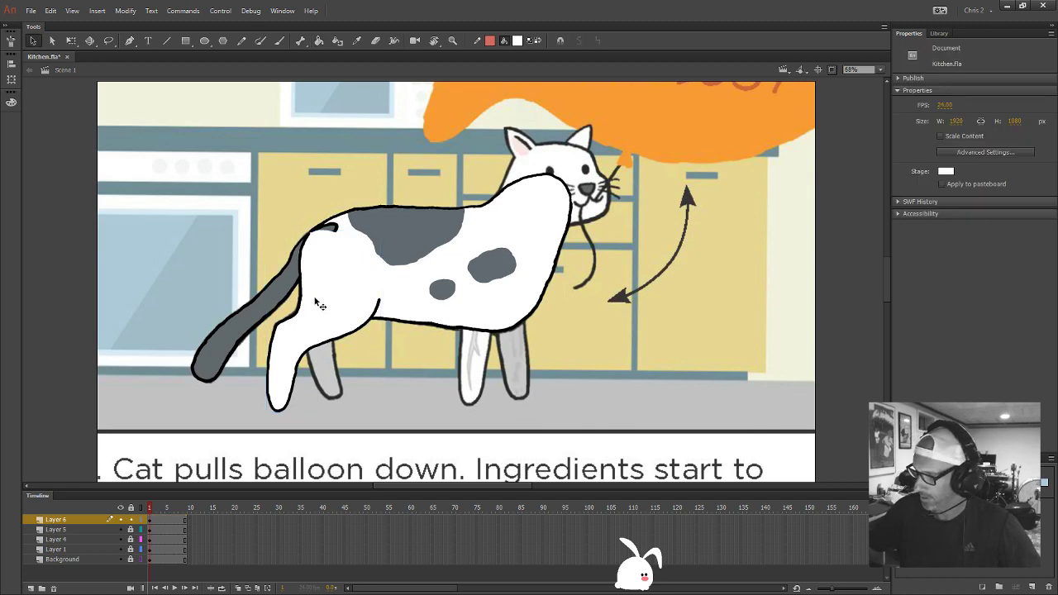
click(121, 531)
click(120, 530)
click(104, 531)
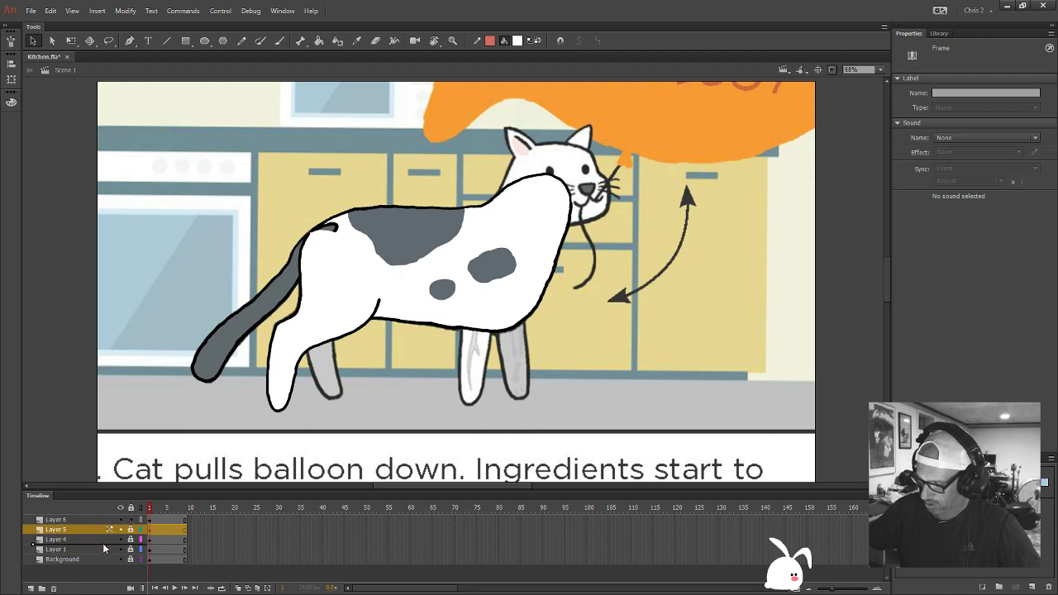
drag(105, 548, 104, 549)
click(430, 354)
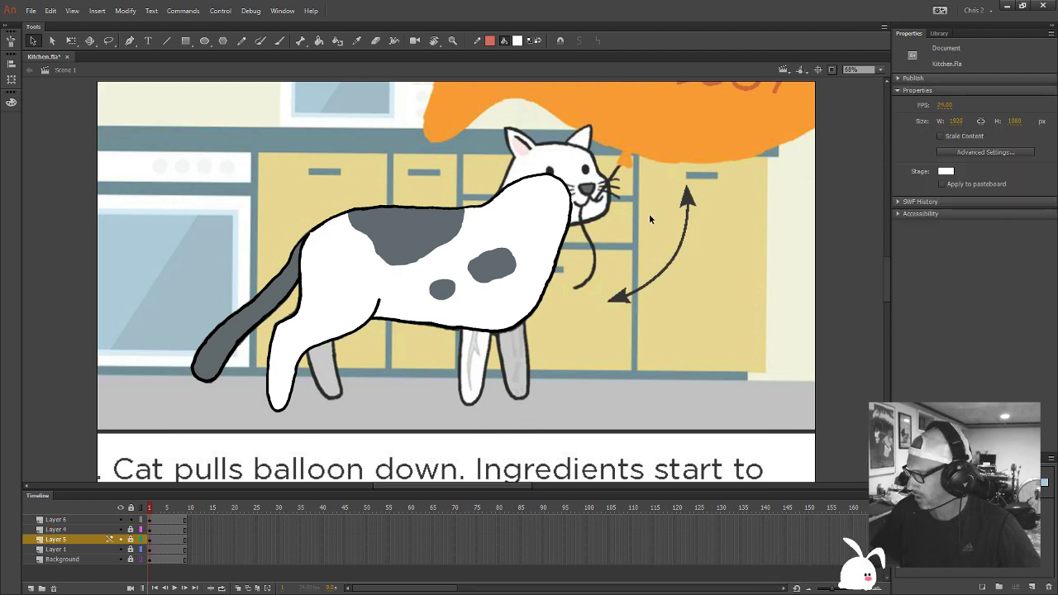
Open the Cat_Leg_Rear symbol for editing near the base of the tail and sample its black outline as the fill colour
key(z)
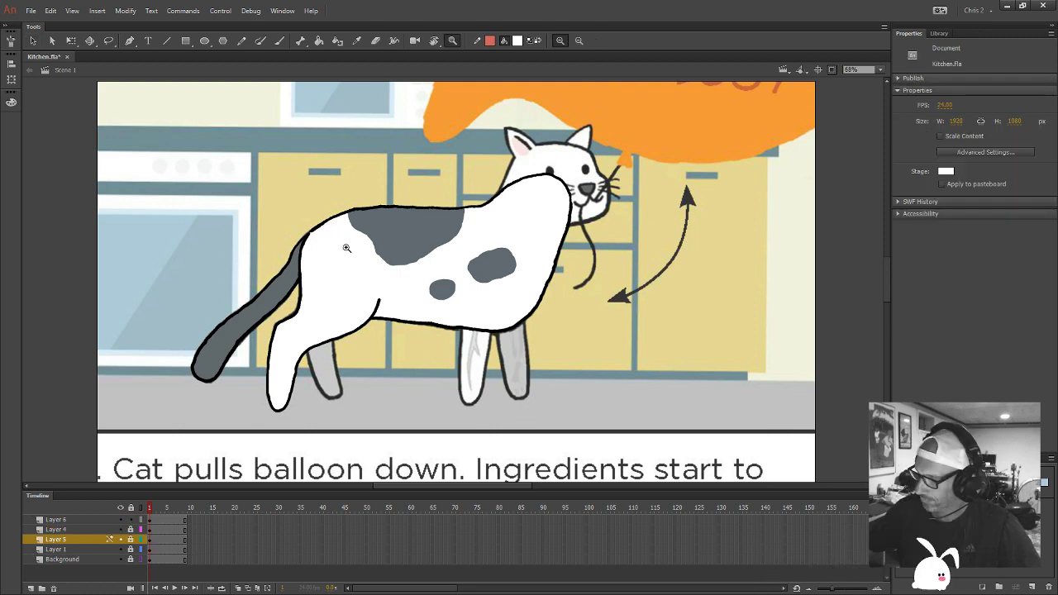
click(346, 252)
click(384, 276)
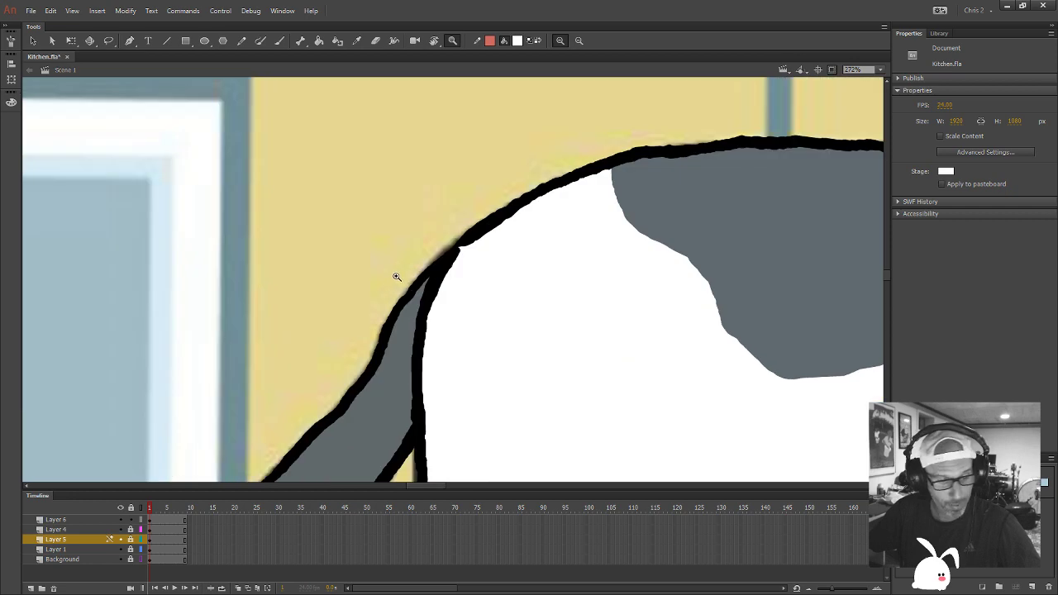
double_click(438, 282)
key(i)
click(442, 279)
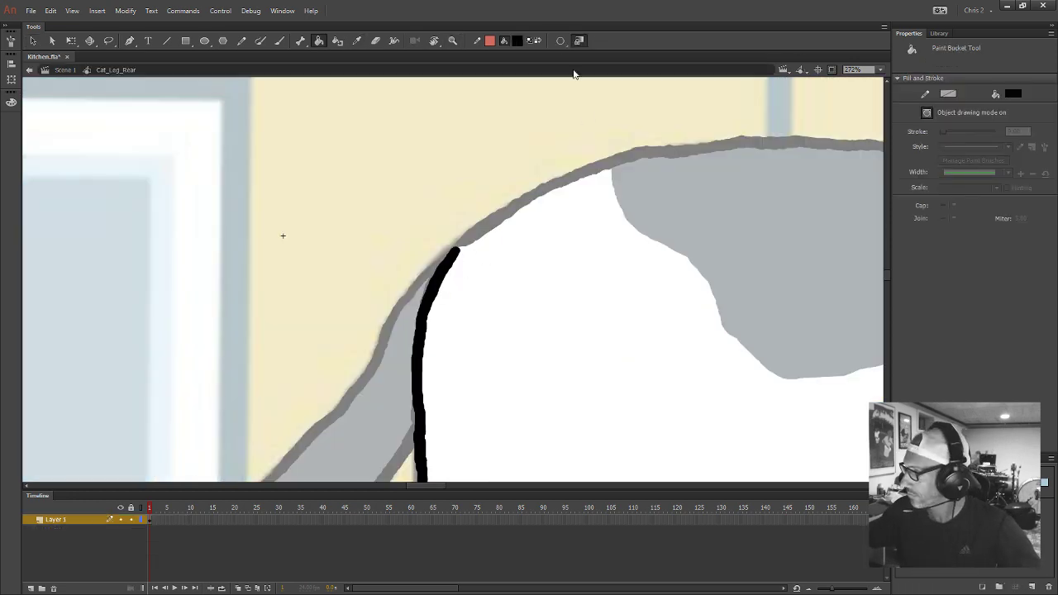
Extend the rear leg's upper black outline along the back with the Brush in Paint Normal mode, object drawing off
key(b)
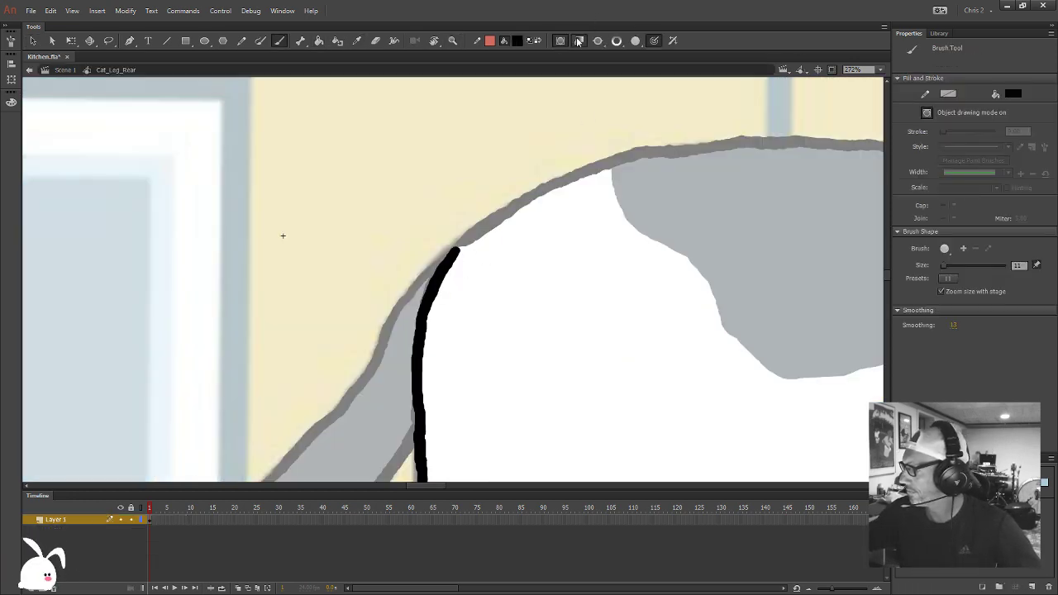
key(j)
click(616, 41)
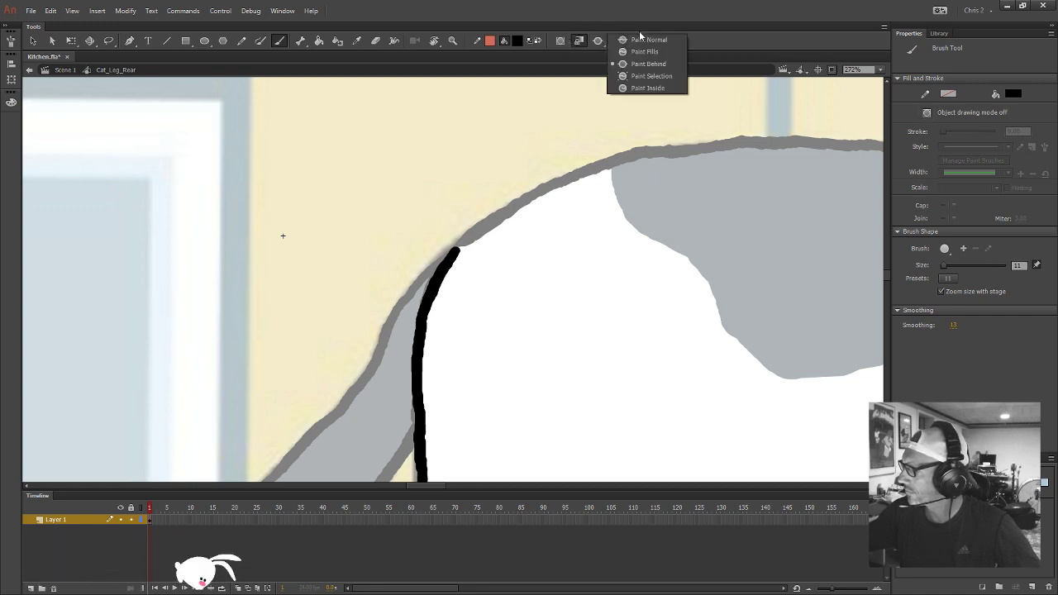
click(640, 38)
mouse_move(461, 244)
mouse_down()
mouse_move(490, 221)
mouse_move(465, 245)
mouse_up()
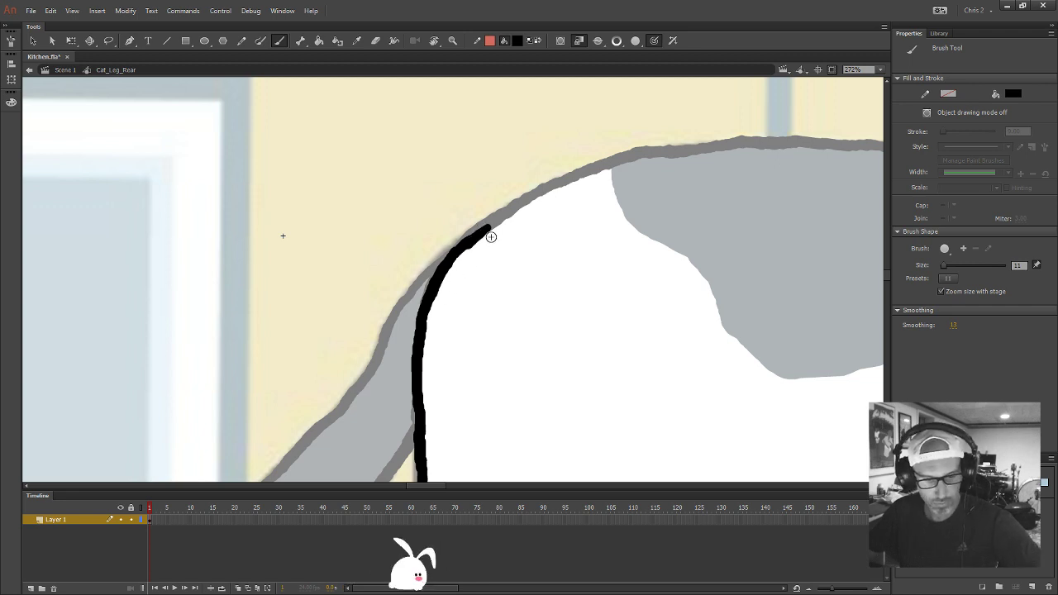
Leave the Cat_Leg_Rear symbol for Scene 1 and save the file
key(ctrl+1)
key(v)
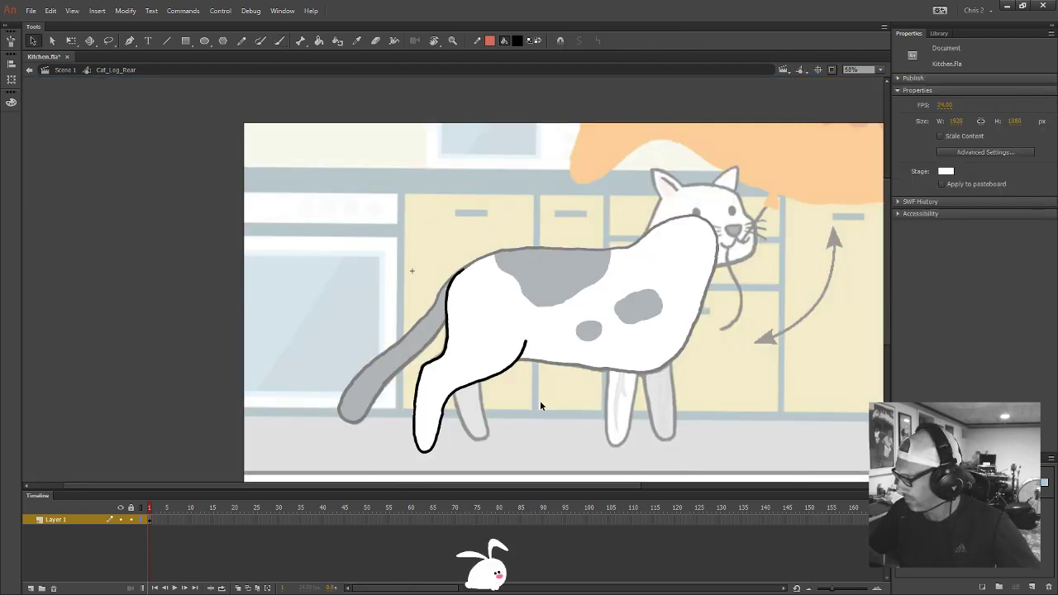
double_click(541, 403)
key(ctrl+s)
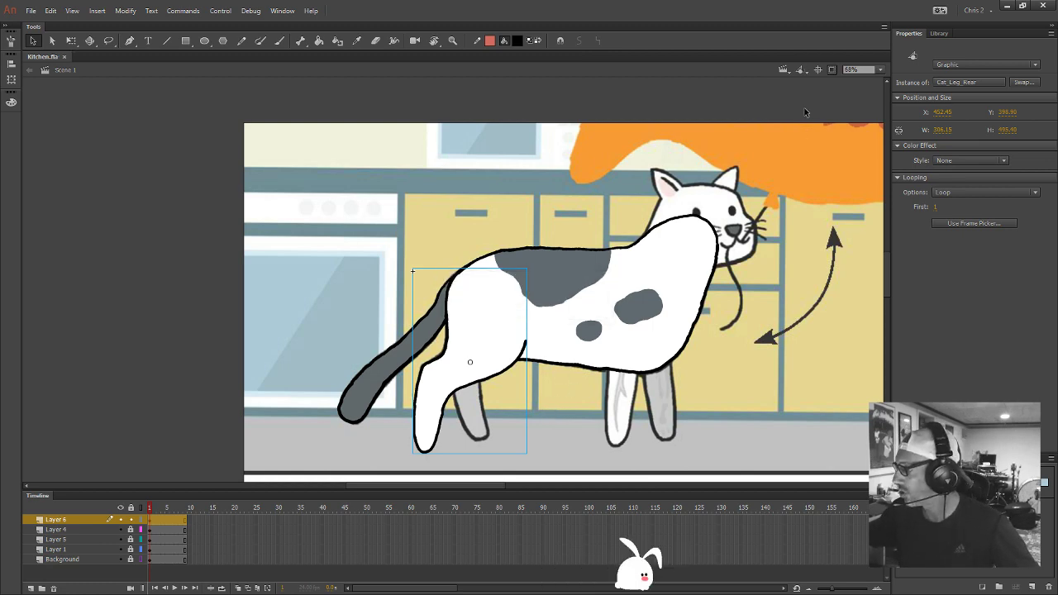
key(shift+h)
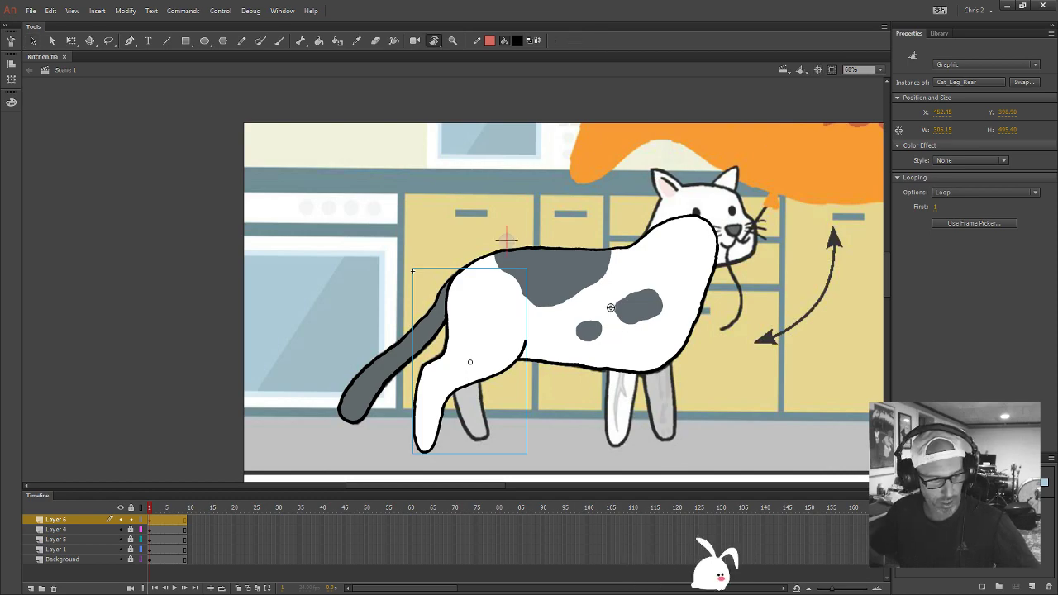
drag(649, 314, 561, 469)
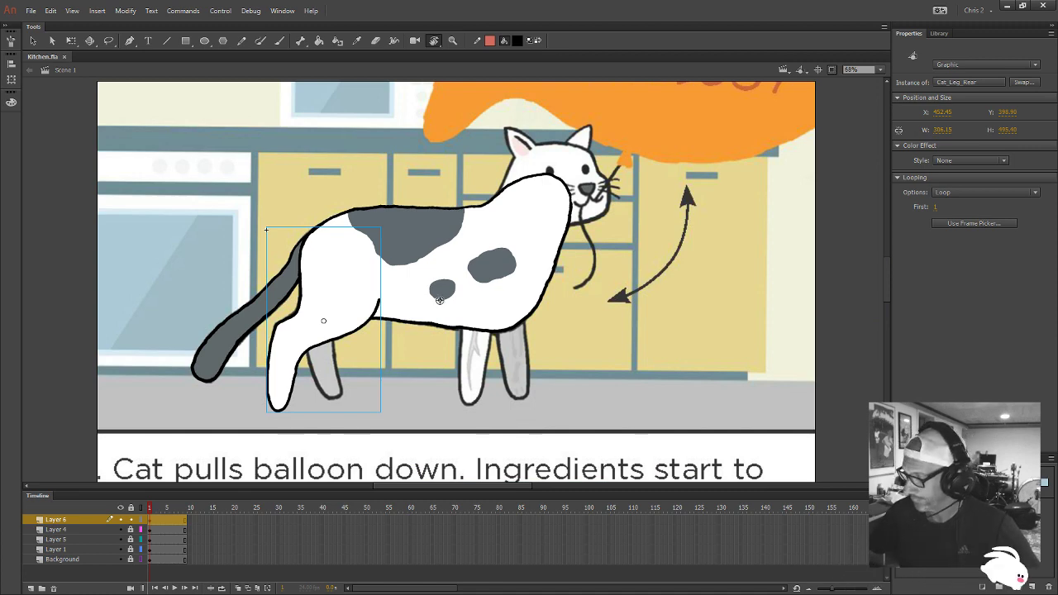
Lock Layer 6, hide Layers 6, 4 and 5, and add a new layer above them for the front leg
click(130, 520)
drag(119, 519, 120, 540)
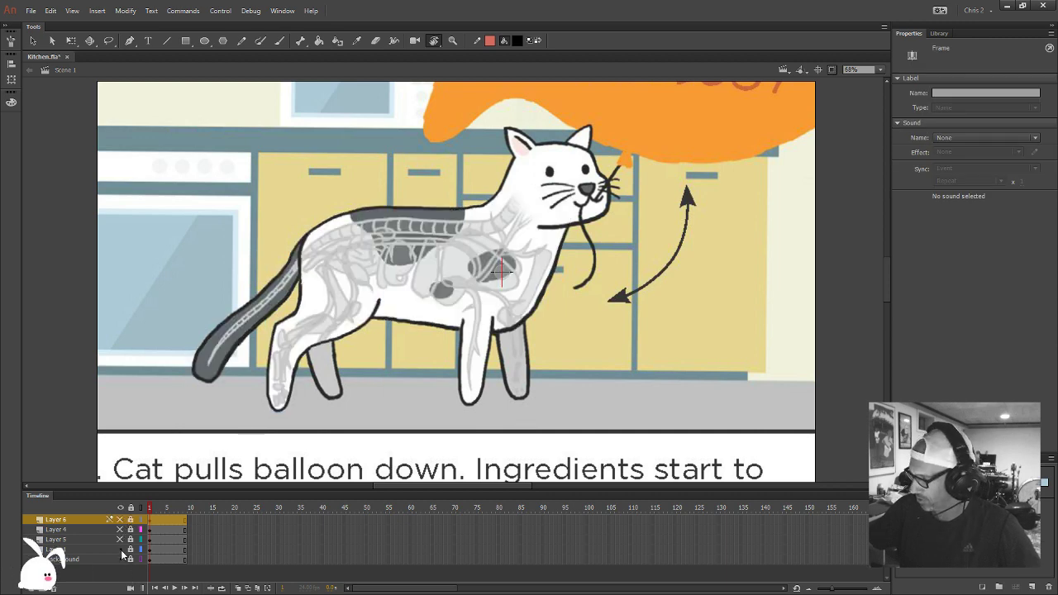
key(z)
click(476, 361)
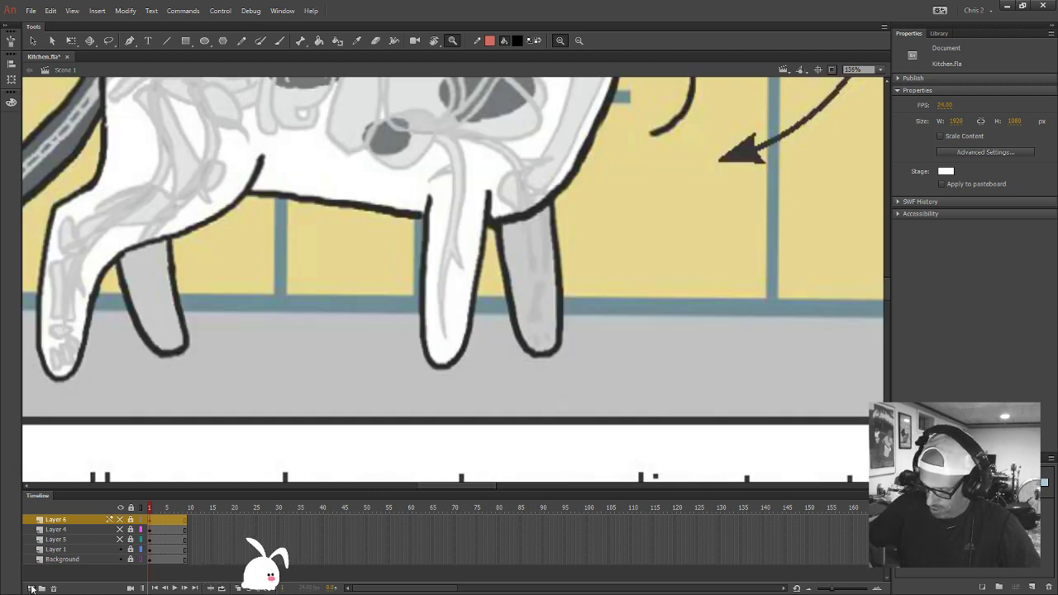
click(32, 588)
Trace the near front leg's outline in red with the Brush on Layer 7, leaving the top open
click(518, 41)
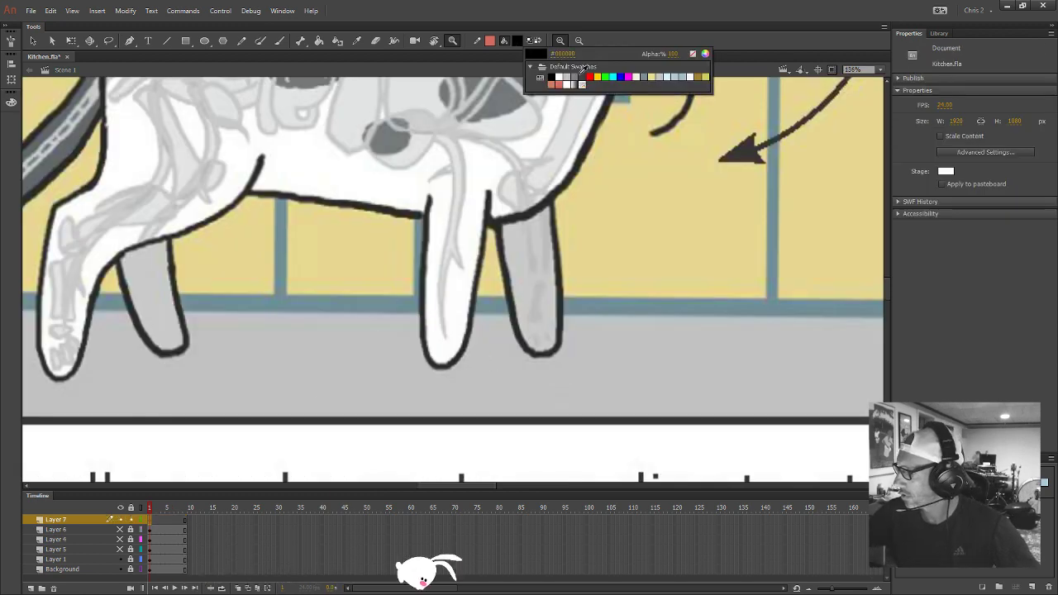
click(589, 76)
key(b)
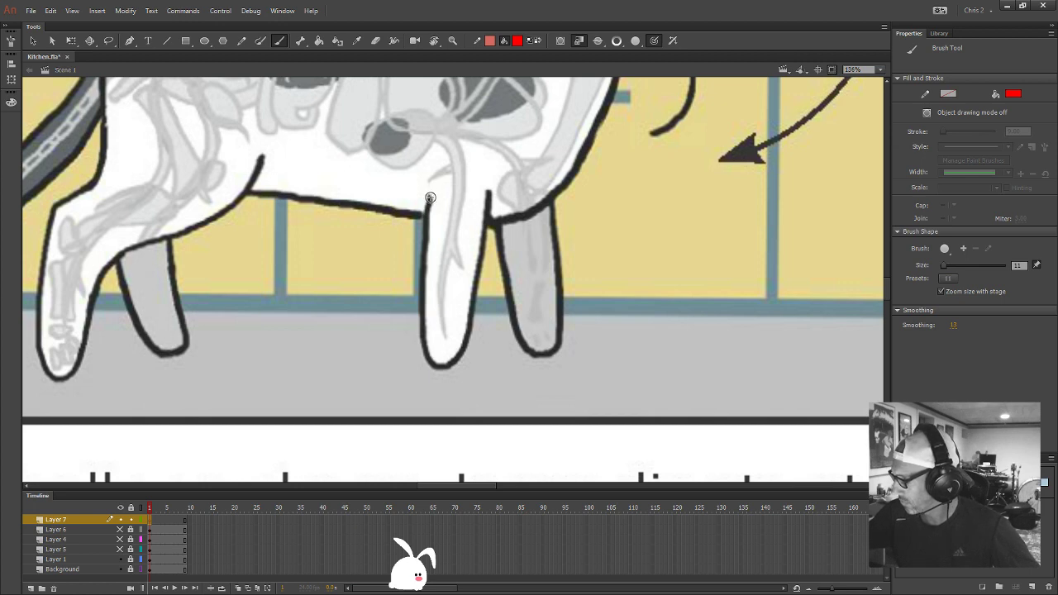
drag(430, 198, 427, 234)
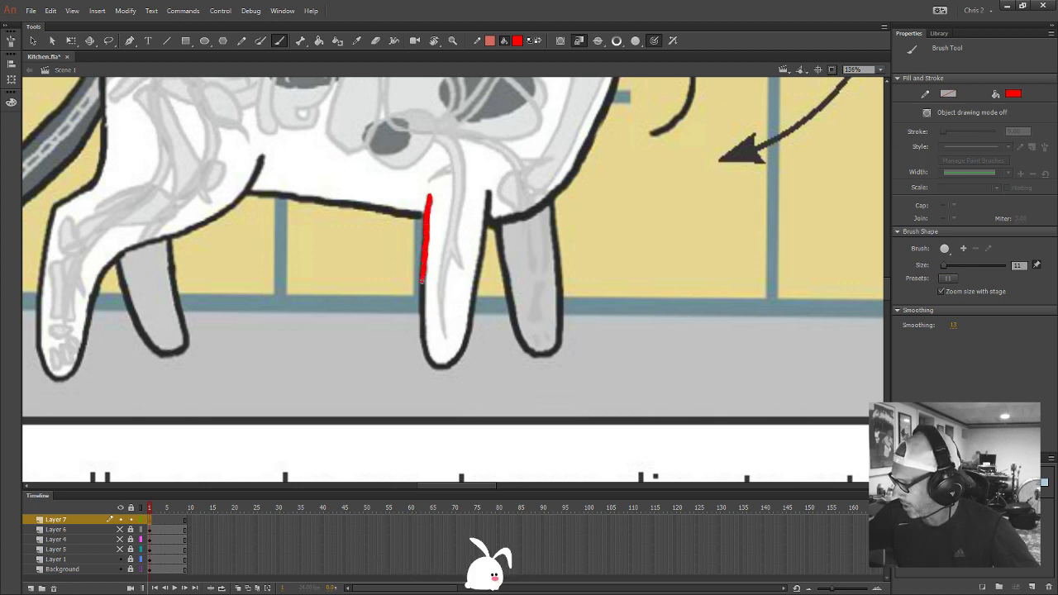
mouse_move(422, 279)
mouse_down()
mouse_move(427, 356)
mouse_move(446, 369)
mouse_move(466, 346)
mouse_move(480, 258)
mouse_up()
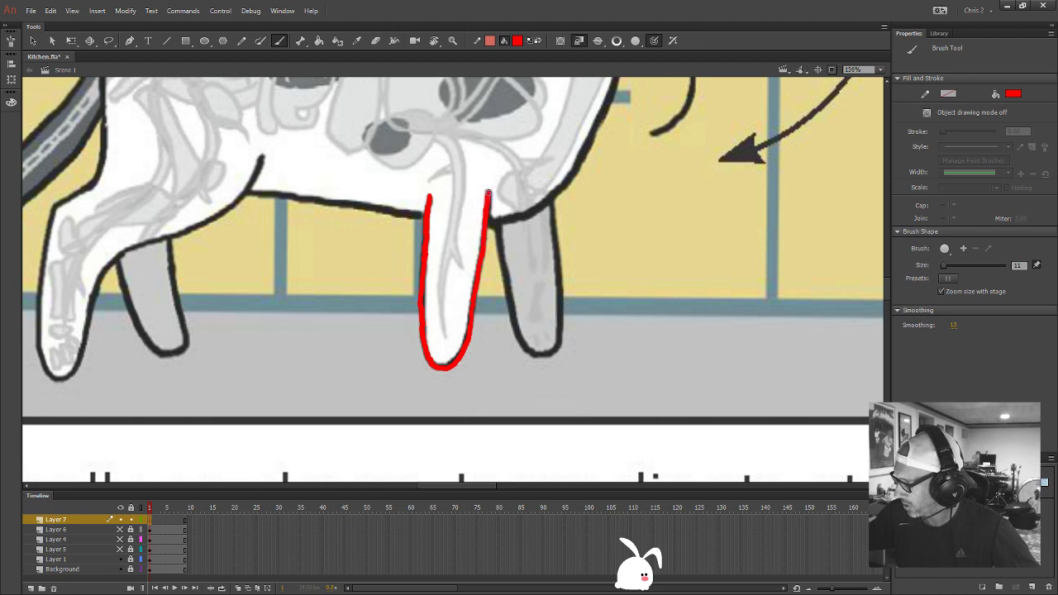
Close the front leg's open top with white using the Brush in Paint Behind mode, and fill the leg white
click(517, 41)
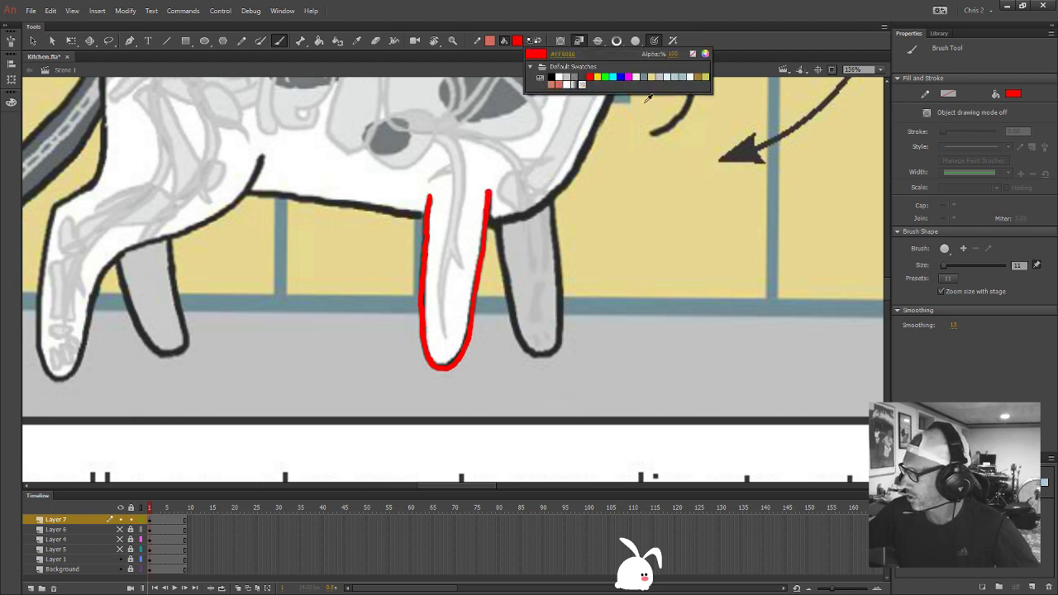
click(571, 79)
click(616, 40)
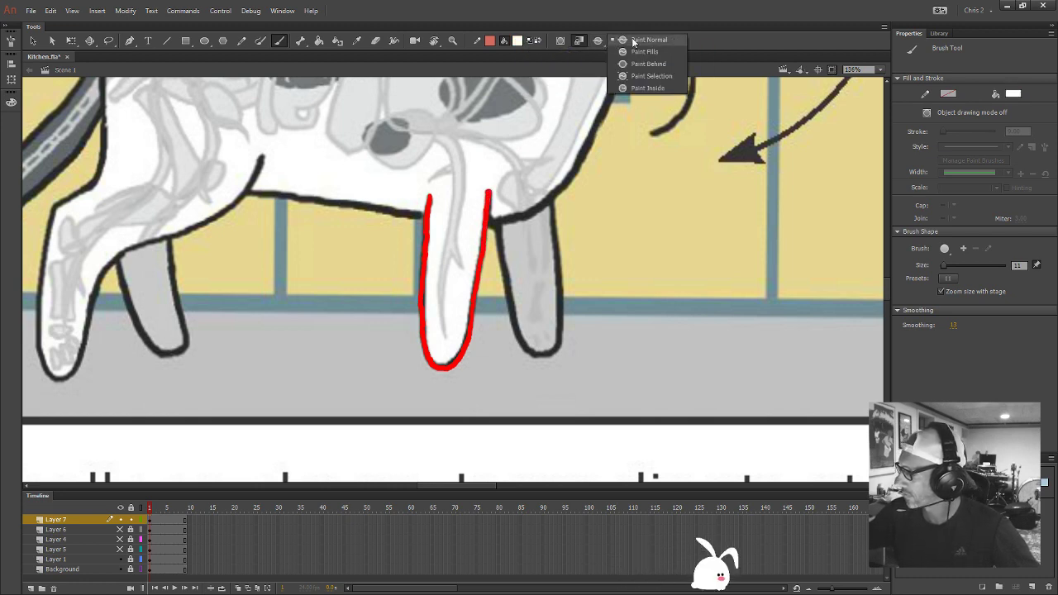
click(649, 67)
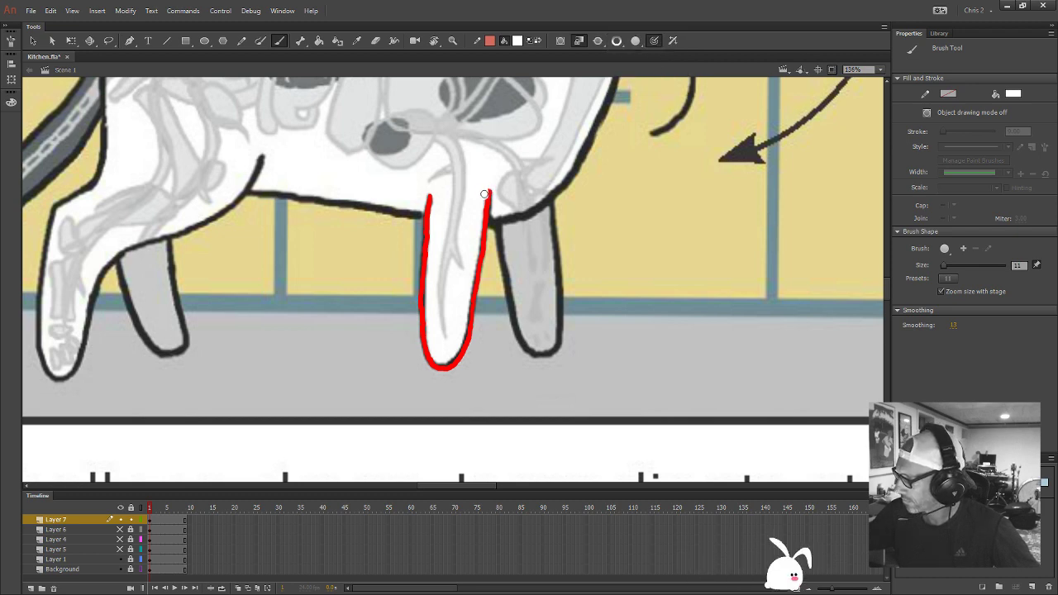
key(k)
click(437, 208)
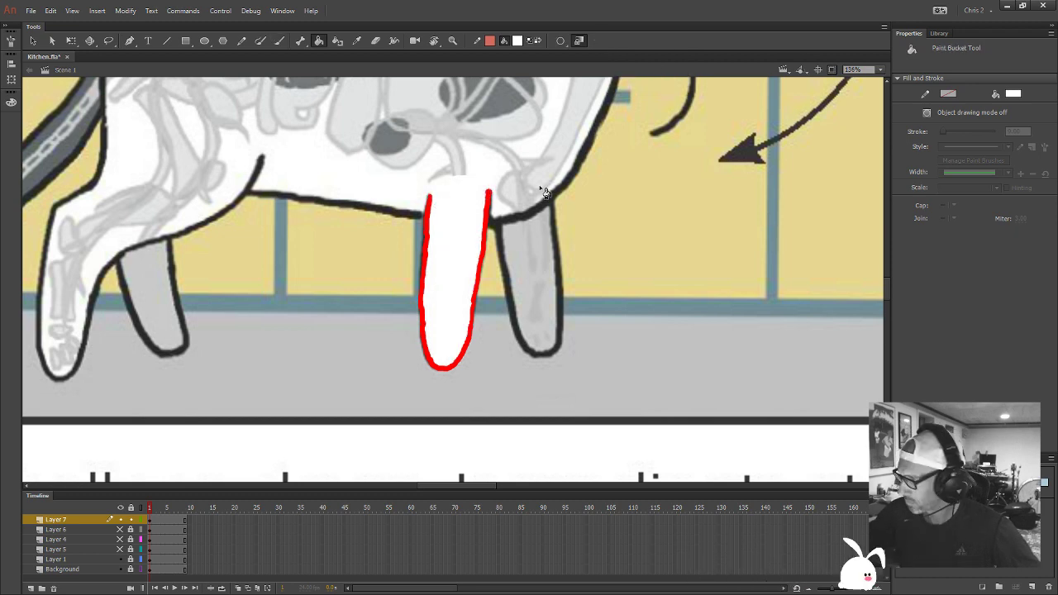
Recolour the front leg's red outline black with the Paint Bucket
click(518, 41)
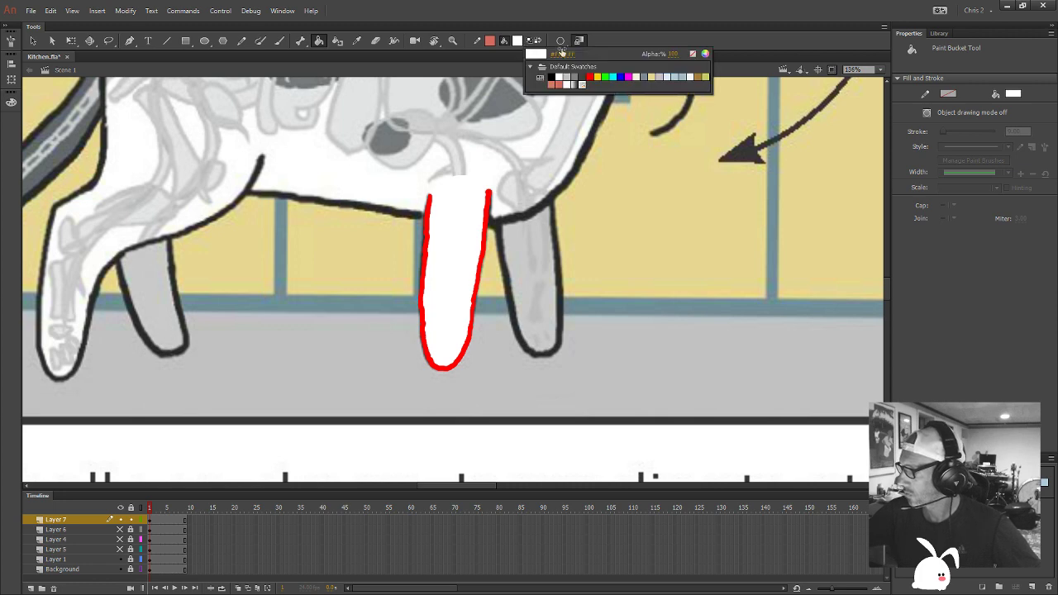
click(551, 76)
click(487, 242)
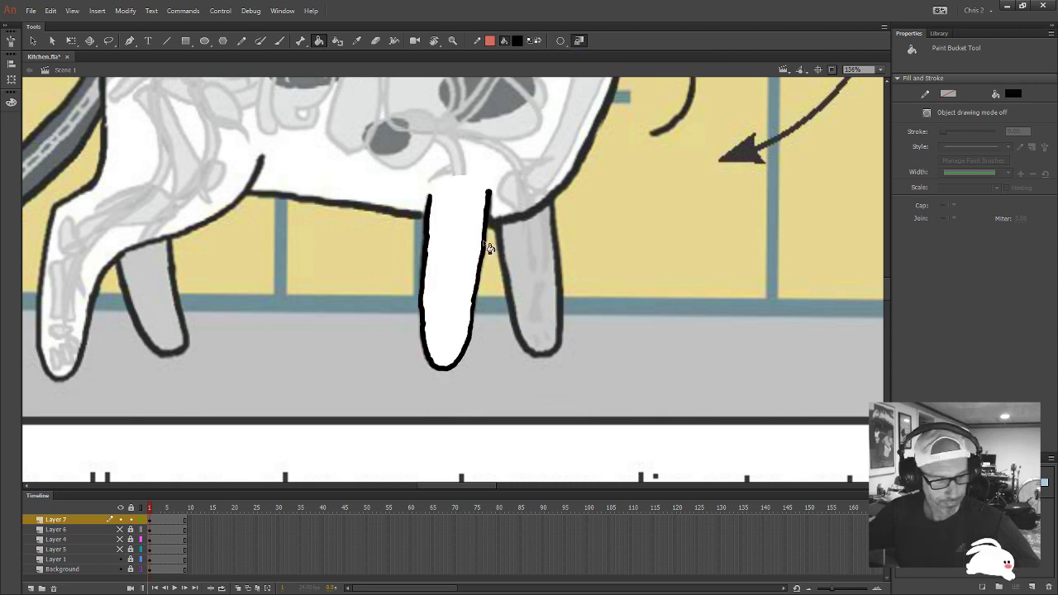
Select the whole front leg with the Lasso and convert it to a Graphic symbol named Cat_Leg_Front
key(v)
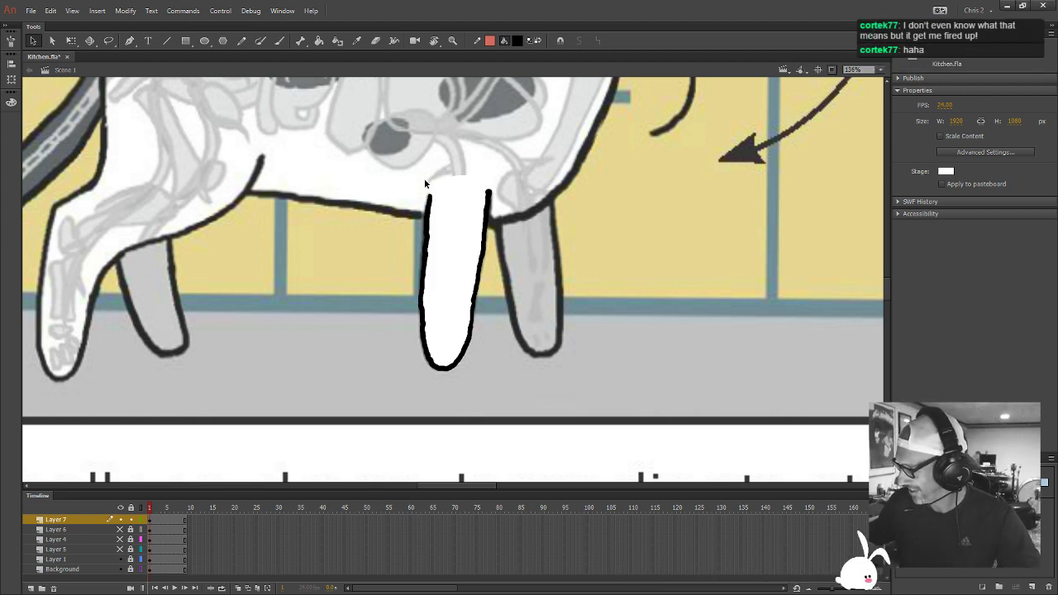
key(l)
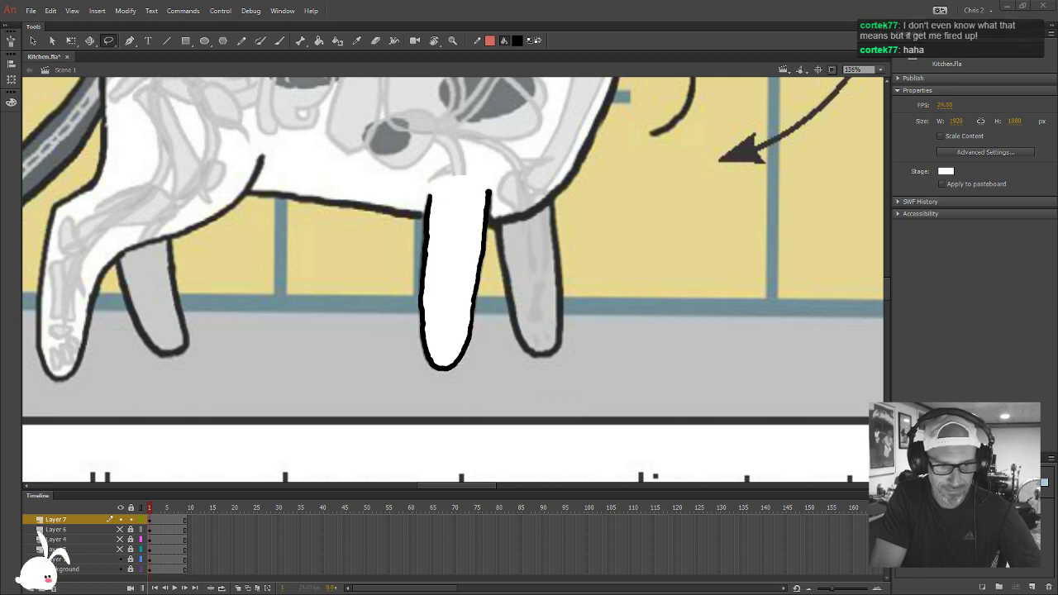
mouse_move(505, 169)
mouse_down()
mouse_move(378, 236)
mouse_move(520, 160)
mouse_up()
key(F8)
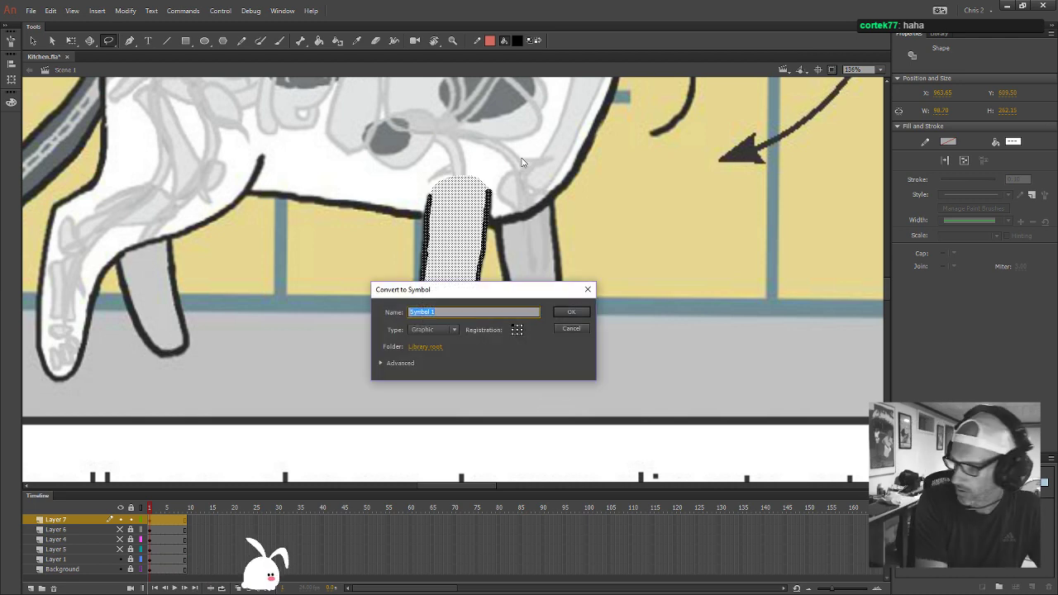
text(Cat)
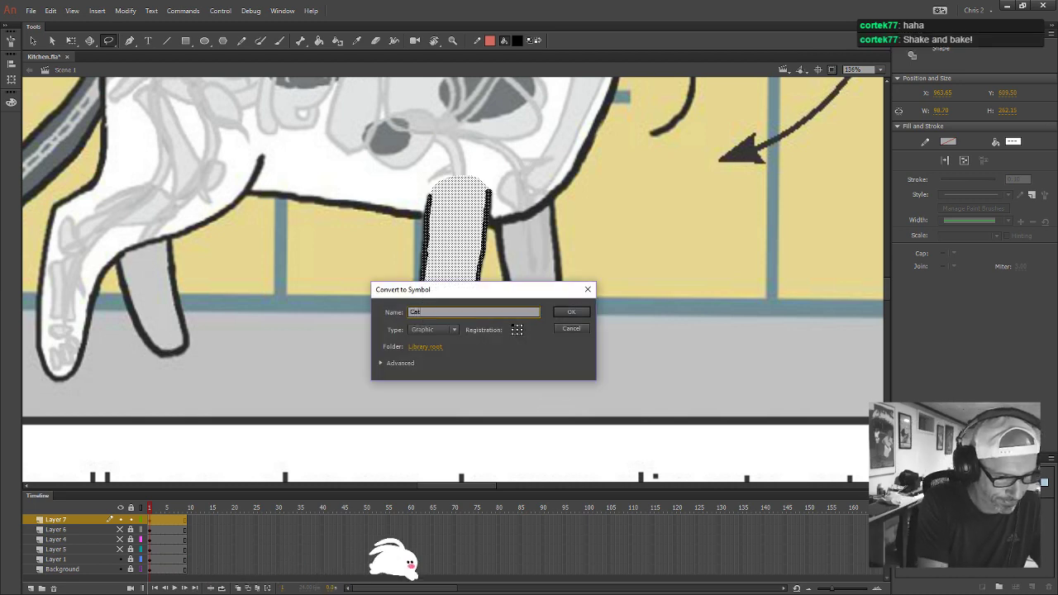
text(_Leg_Front)
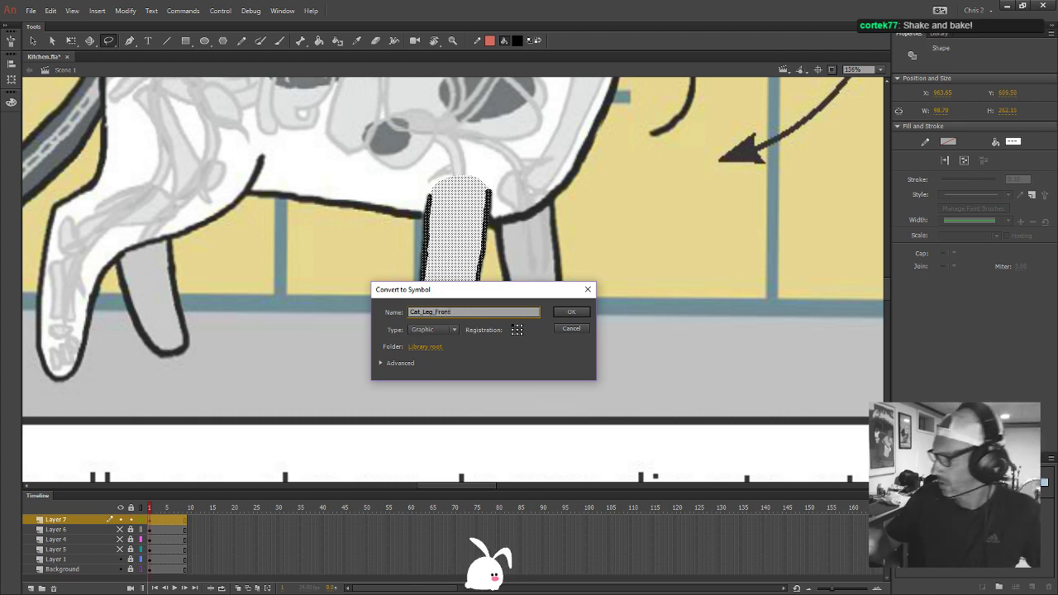
click(570, 312)
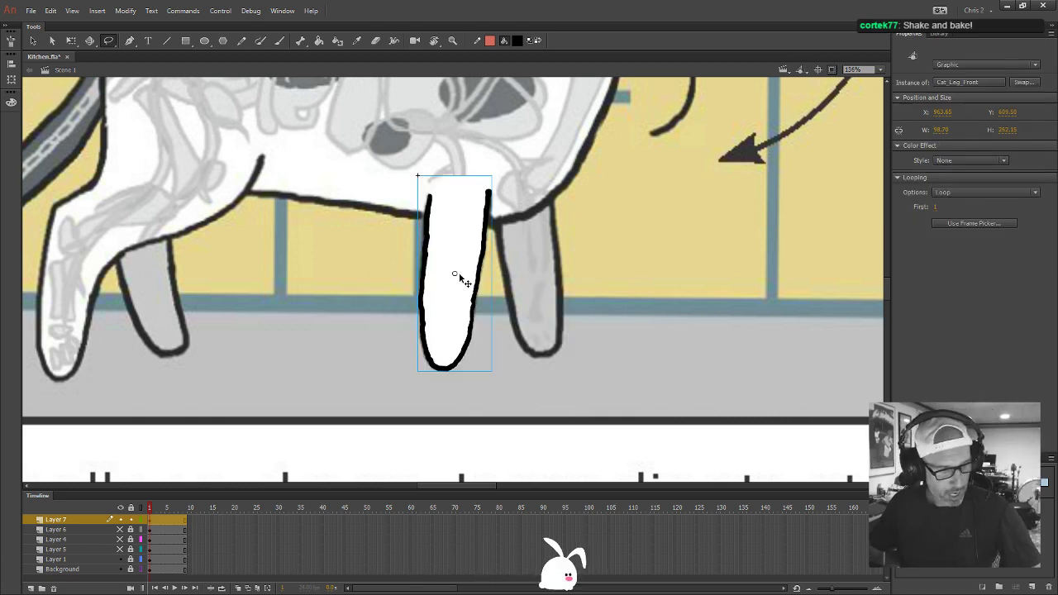
Move the Cat_Leg_Front pivot to the top of the leg, then duplicate the symbol and rotate the copy over the far front leg
key(q)
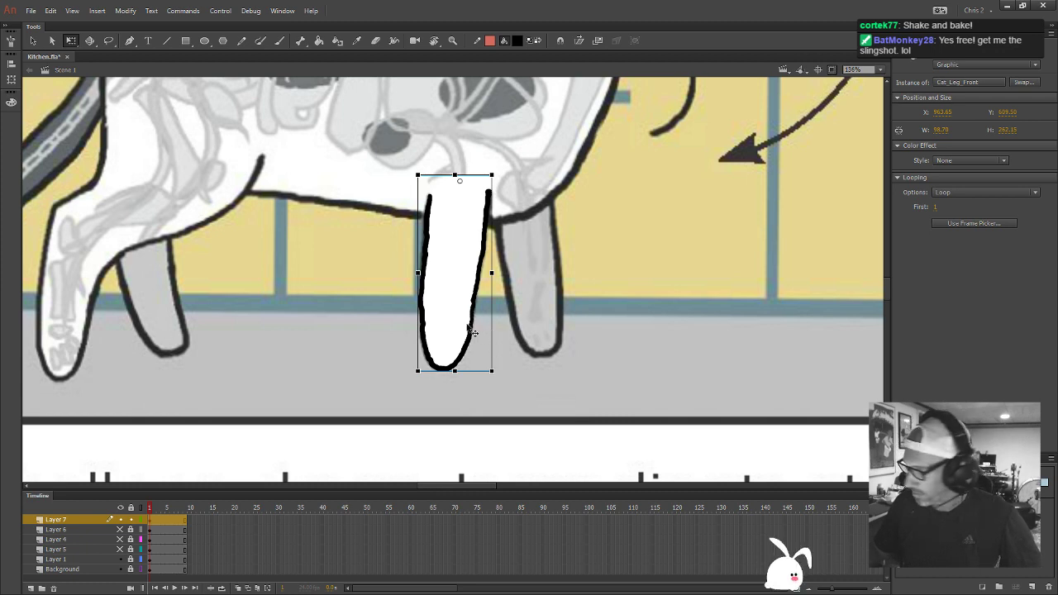
drag(472, 332, 568, 324)
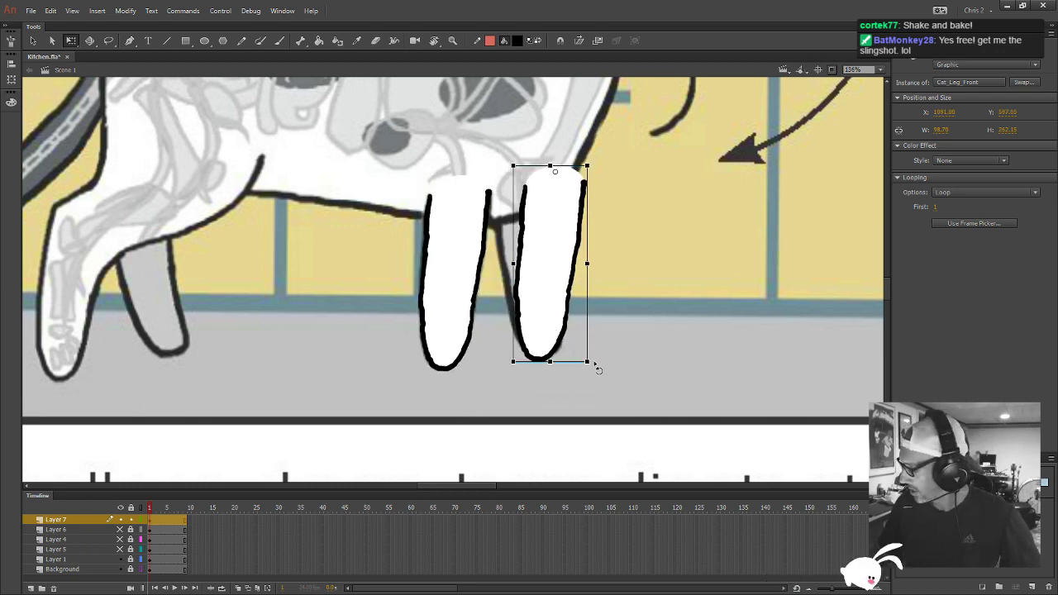
drag(596, 368, 618, 364)
drag(567, 324, 549, 328)
Try a solid grey tint on the far front leg copy
click(956, 160)
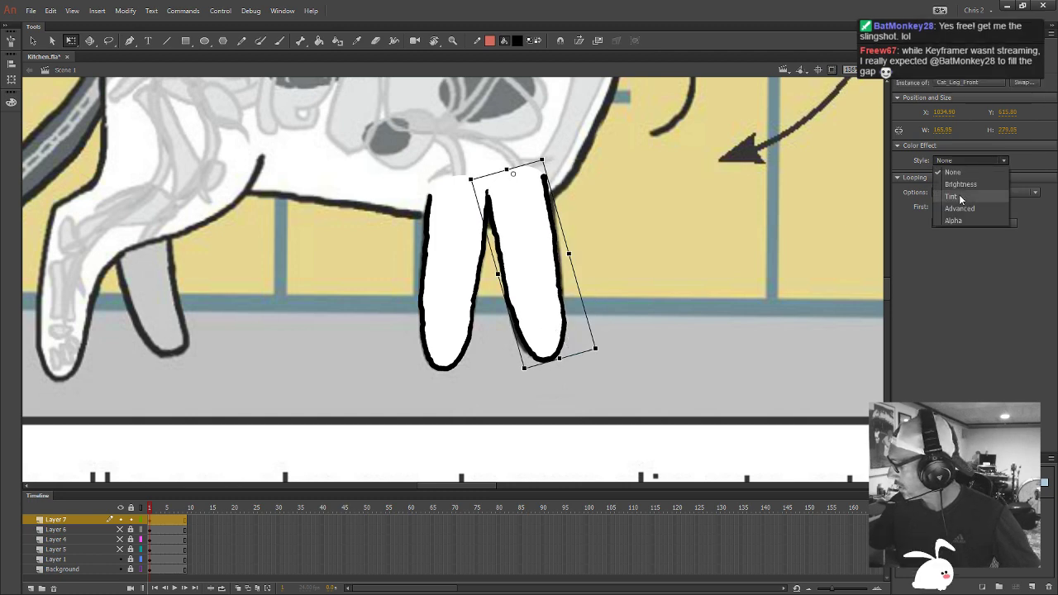
click(960, 198)
click(1025, 160)
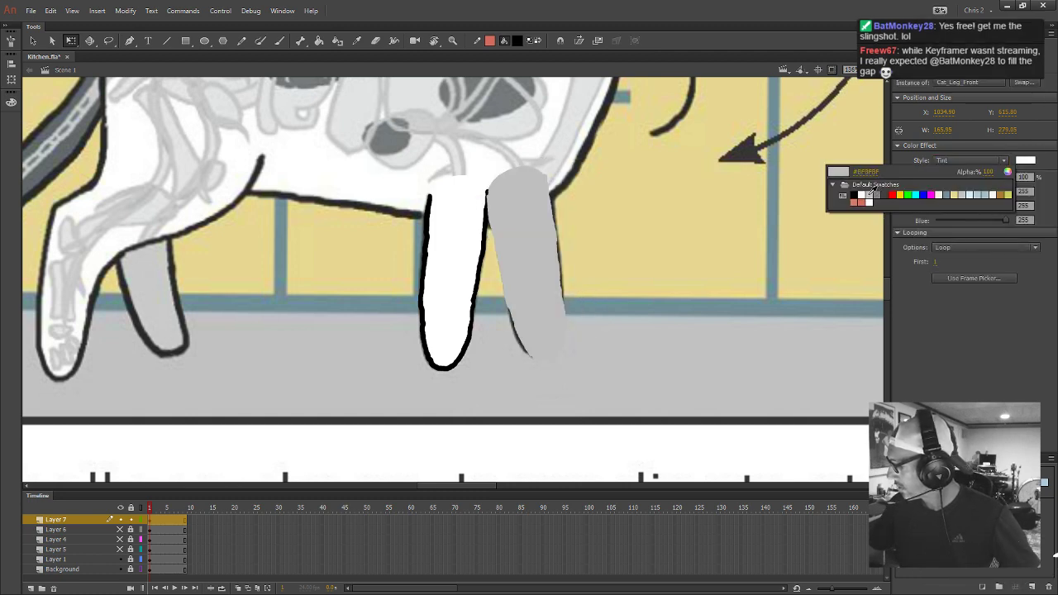
click(860, 197)
Change the far front leg's colour effect to Brightness and darken it to -21%
click(982, 163)
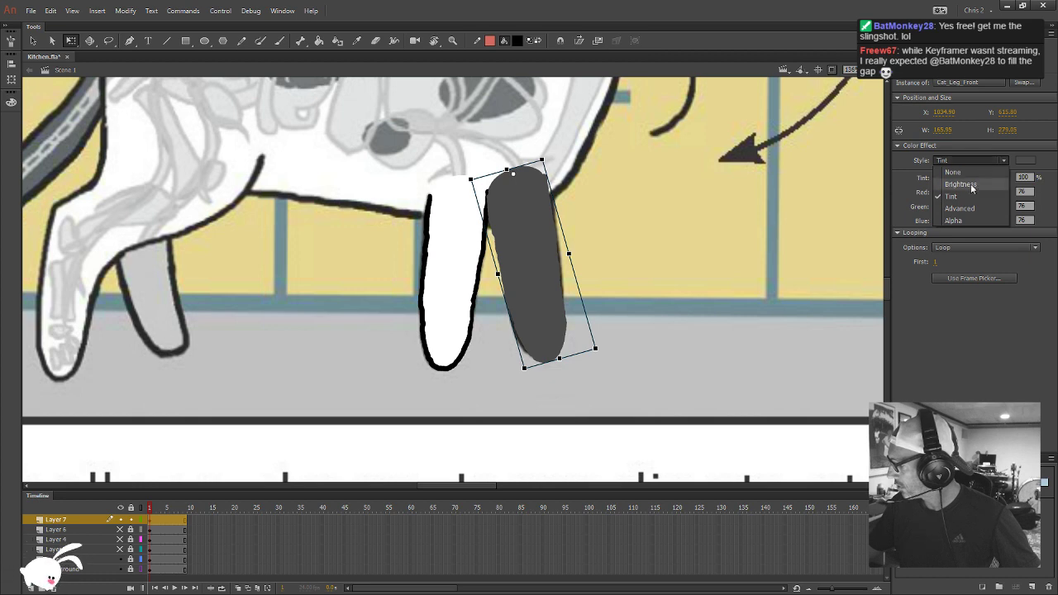
click(971, 186)
drag(968, 175, 963, 176)
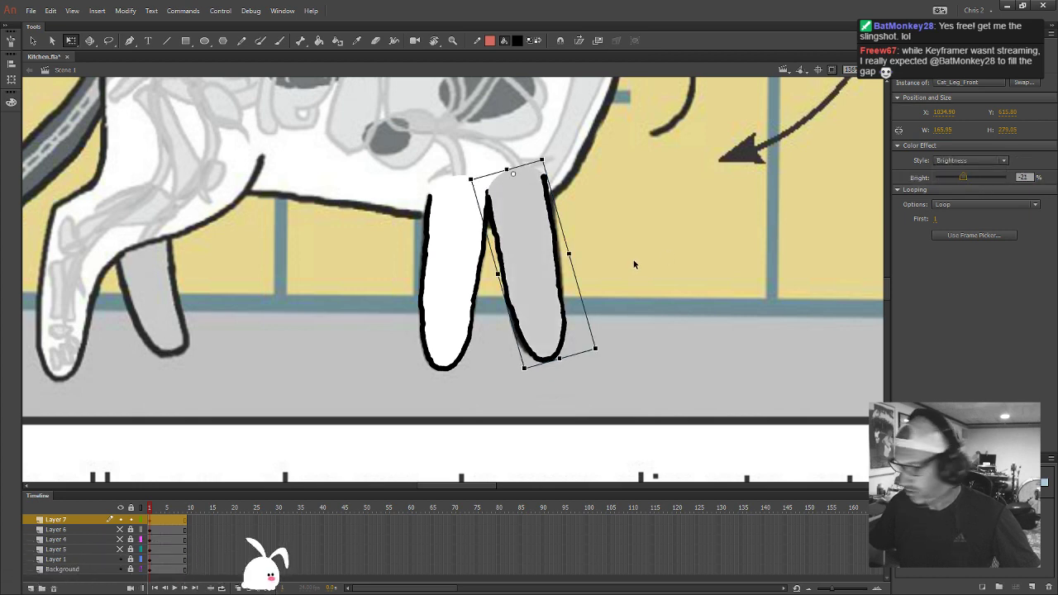
Nudge and slightly rotate the far front leg to line it up with the storyboard leg
key(v)
mouse_move(543, 279)
mouse_down()
mouse_move(614, 272)
mouse_move(550, 291)
mouse_move(538, 284)
mouse_move(615, 262)
mouse_move(540, 287)
mouse_up()
key(q)
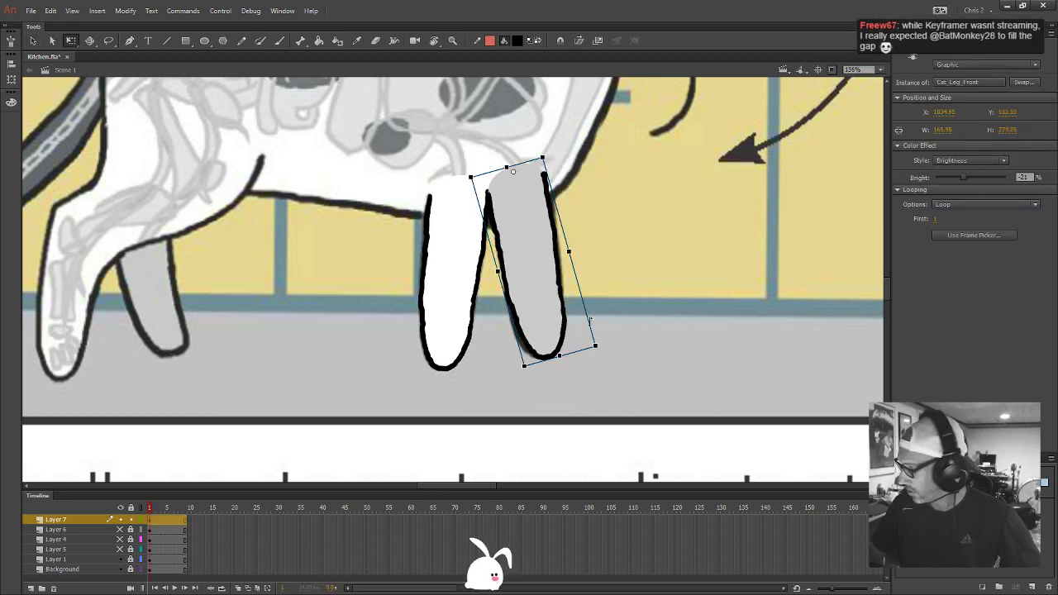
drag(605, 351, 602, 350)
key(v)
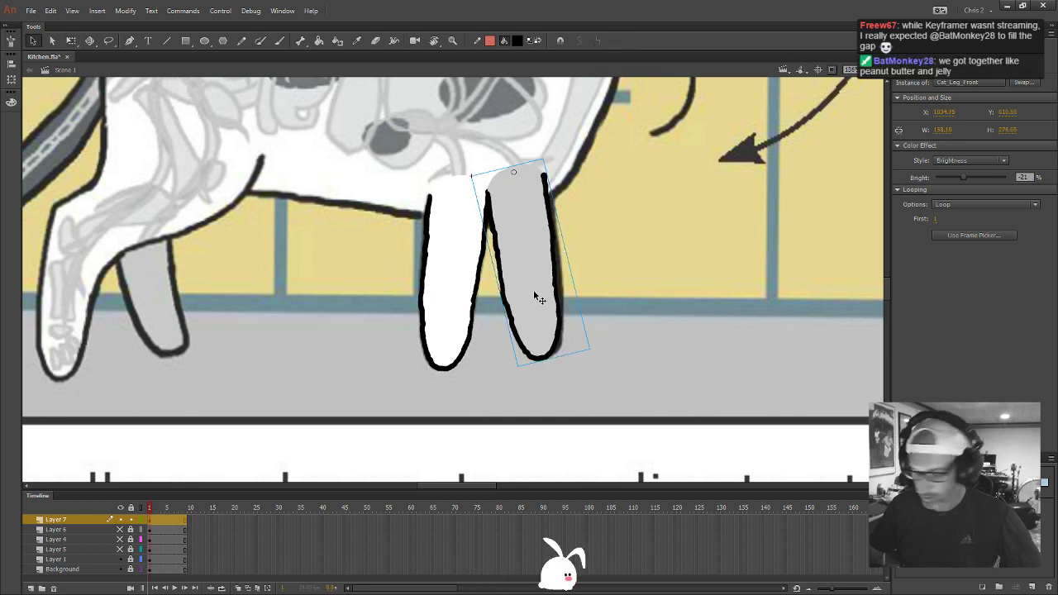
Move both front legs aside to compare them with the storyboard drawing, then undo the moves
drag(539, 298, 610, 279)
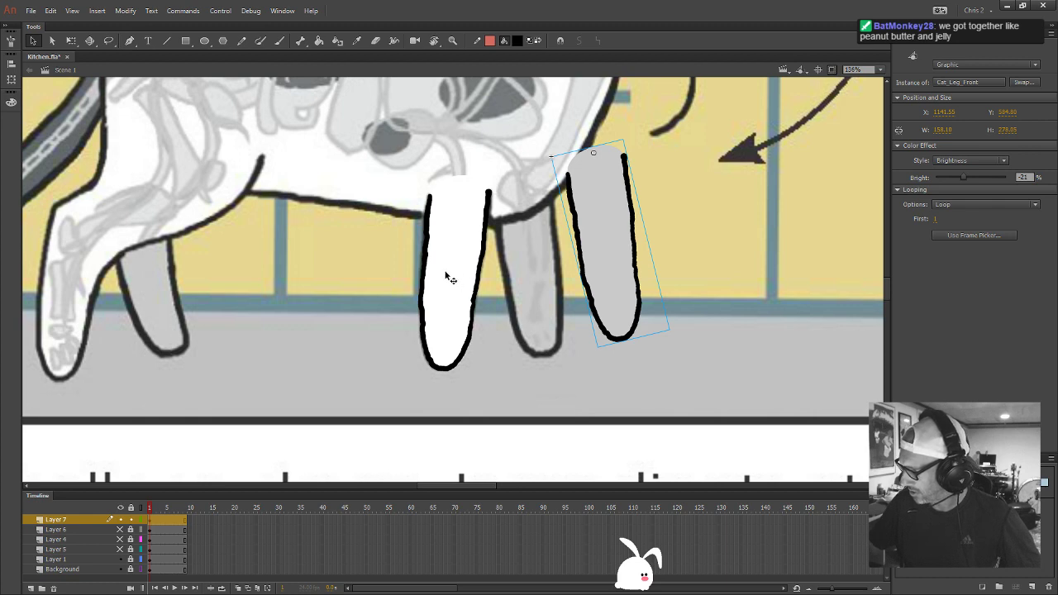
drag(447, 278, 364, 273)
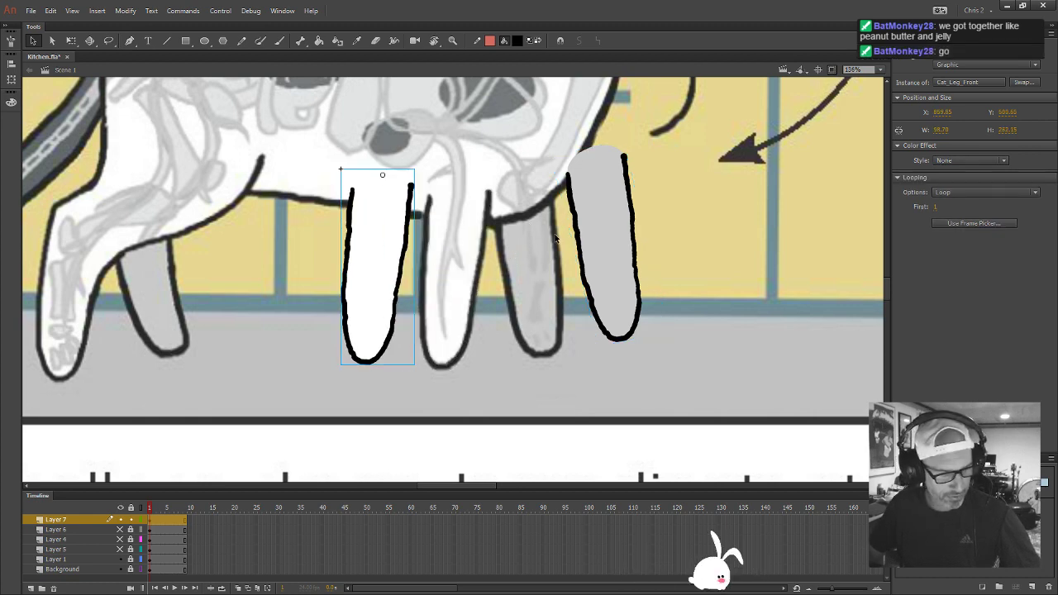
key(ctrl+z)
key(ctrl+z)
key(ctrl+z)
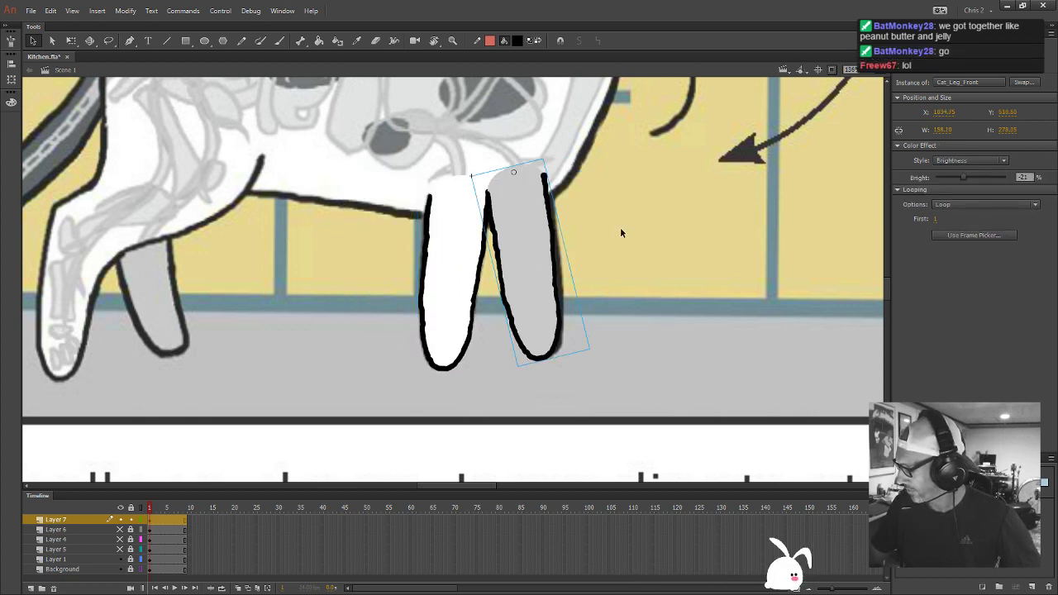
Adjust the far front leg's position slightly and duplicate its symbol as Cat_Leg_Front_Back
drag(536, 275, 540, 270)
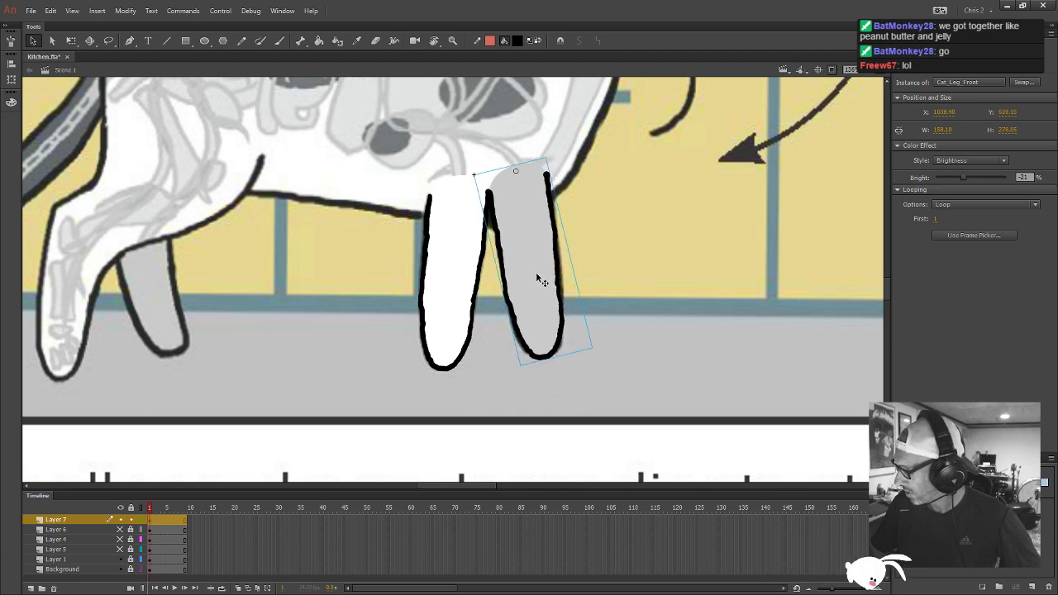
right_click(540, 277)
click(583, 511)
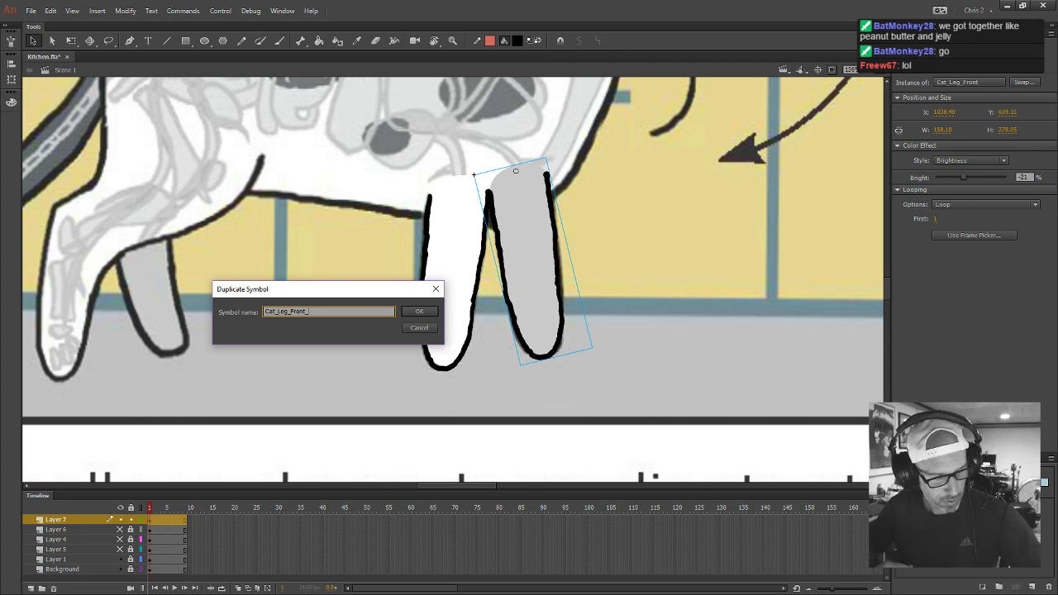
key(Return)
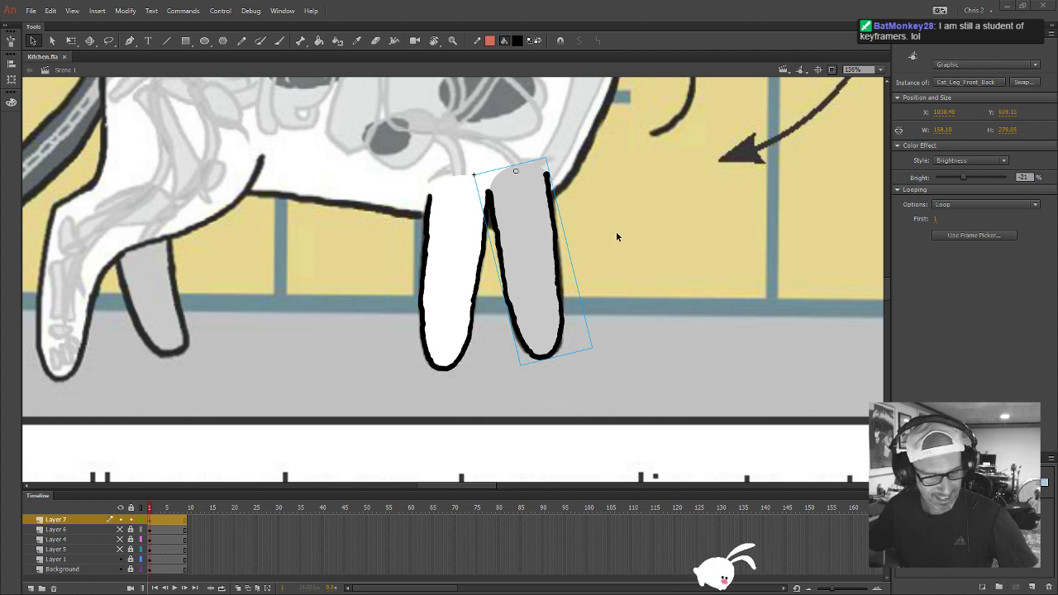
Show the hidden layers again and check the far front leg against the whole cat
click(120, 529)
click(120, 539)
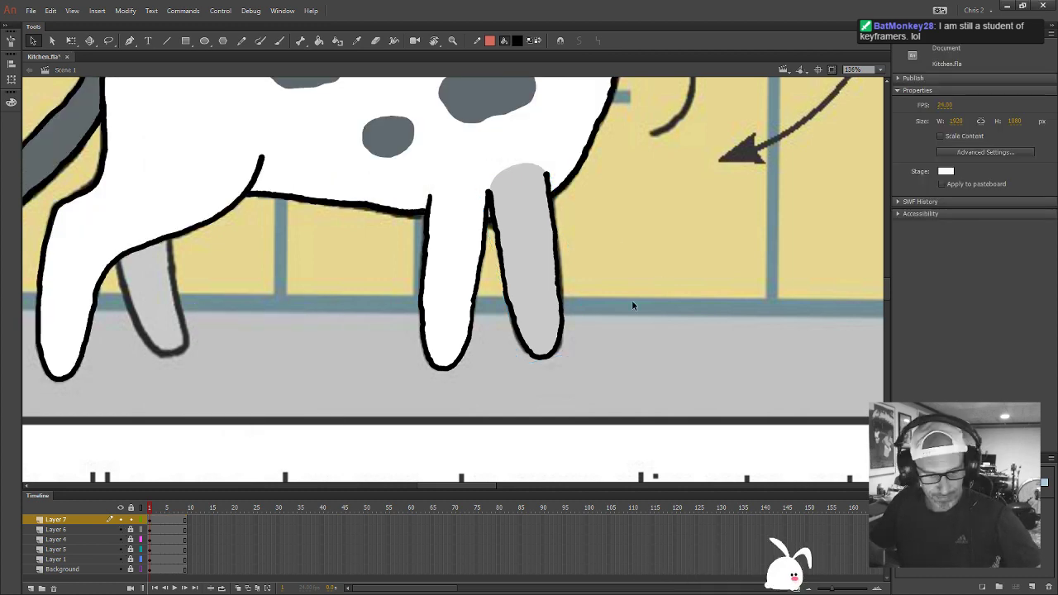
key(ctrl+2)
click(503, 285)
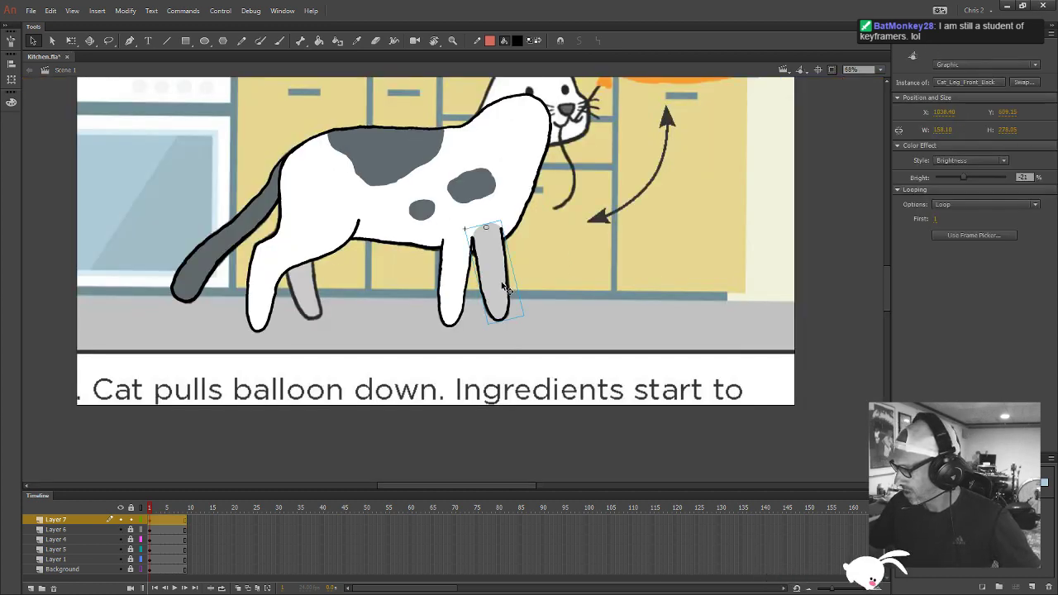
click(519, 212)
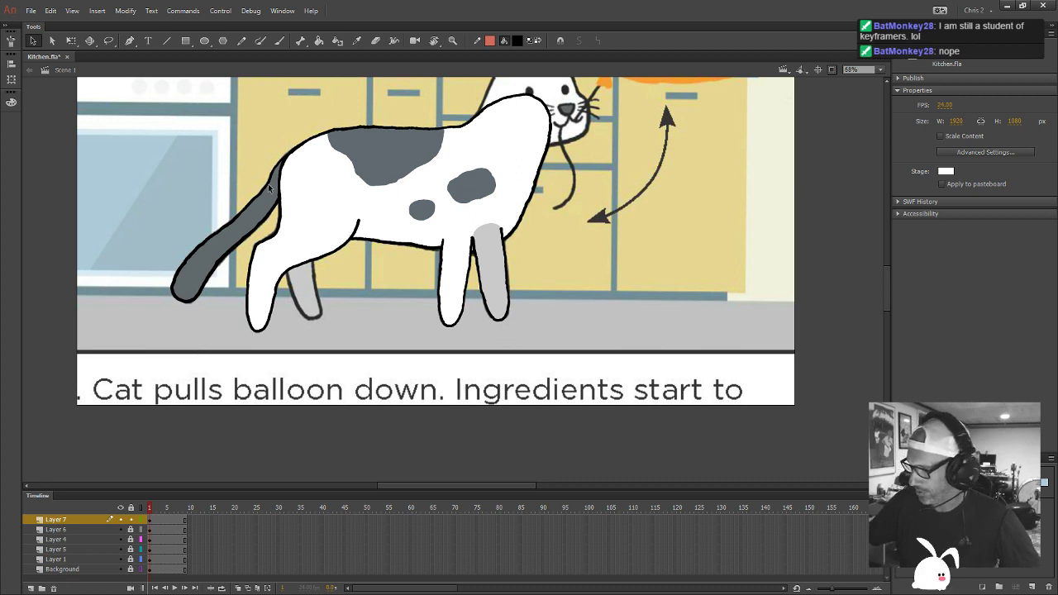
Unlock the layers to identify the one holding the tail, then lock the traced layers and display them as outlines
click(131, 561)
key(ctrl+a)
click(205, 436)
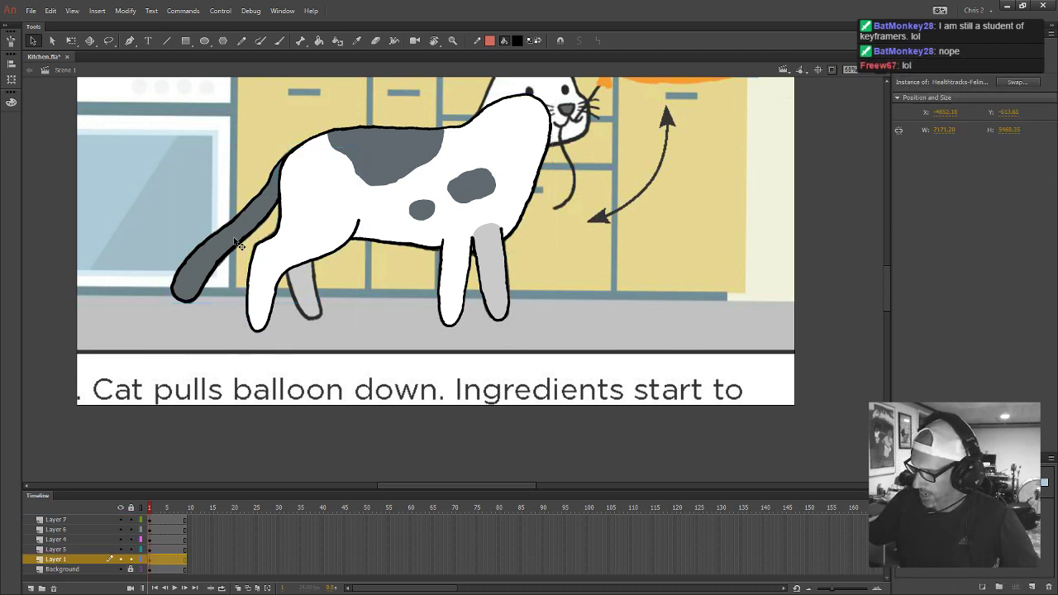
click(233, 237)
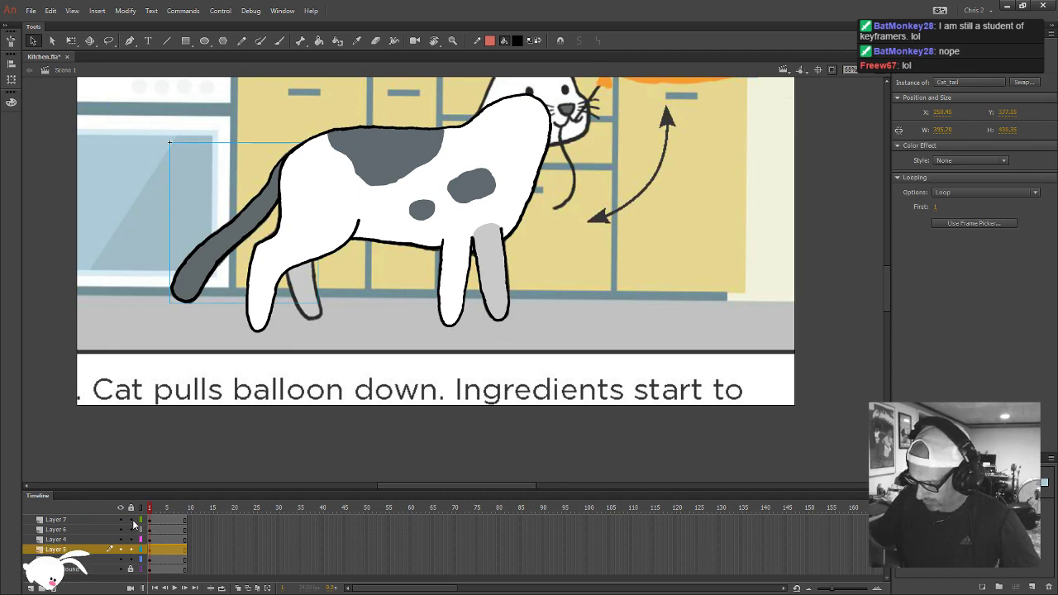
drag(131, 519, 130, 559)
click(142, 559)
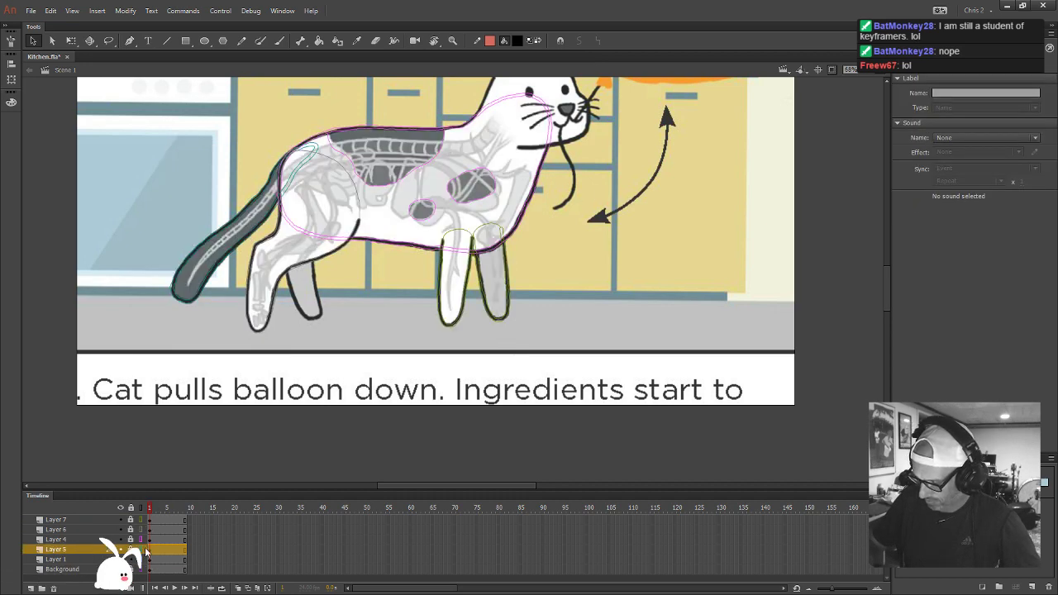
Add a new layer, make the timeline taller, and place the new layer between Layer 4 and Layer 5
click(30, 588)
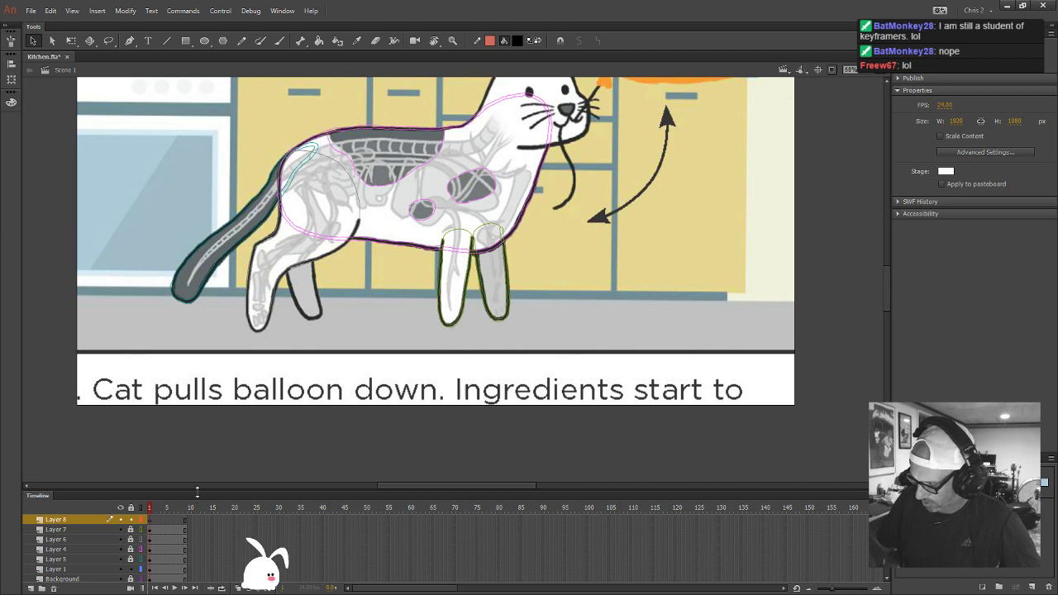
drag(194, 491, 195, 468)
mouse_move(578, 179)
mouse_down()
mouse_move(537, 253)
mouse_move(602, 253)
mouse_up()
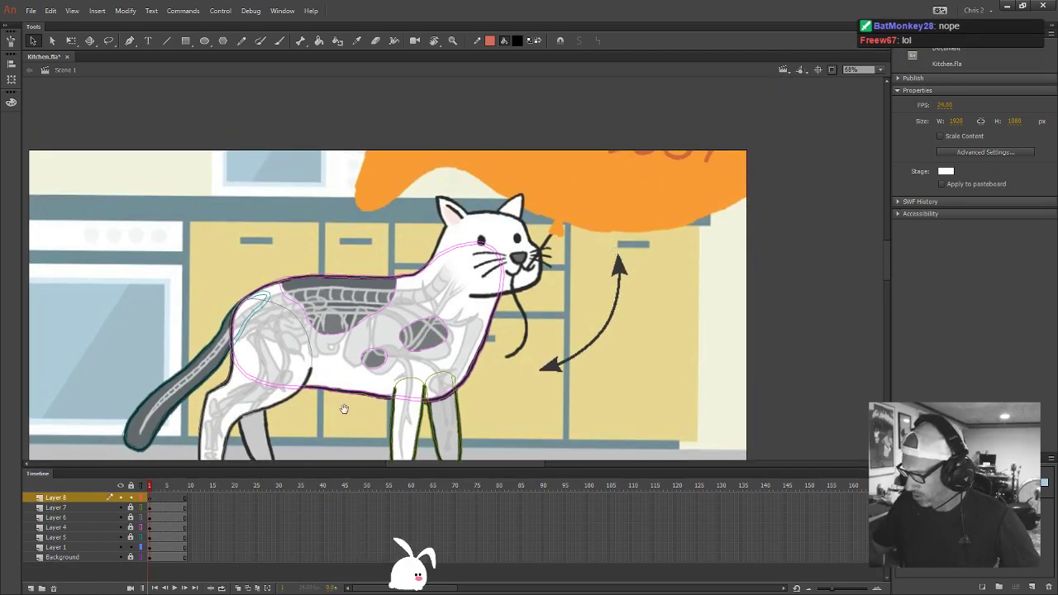
drag(344, 409, 392, 308)
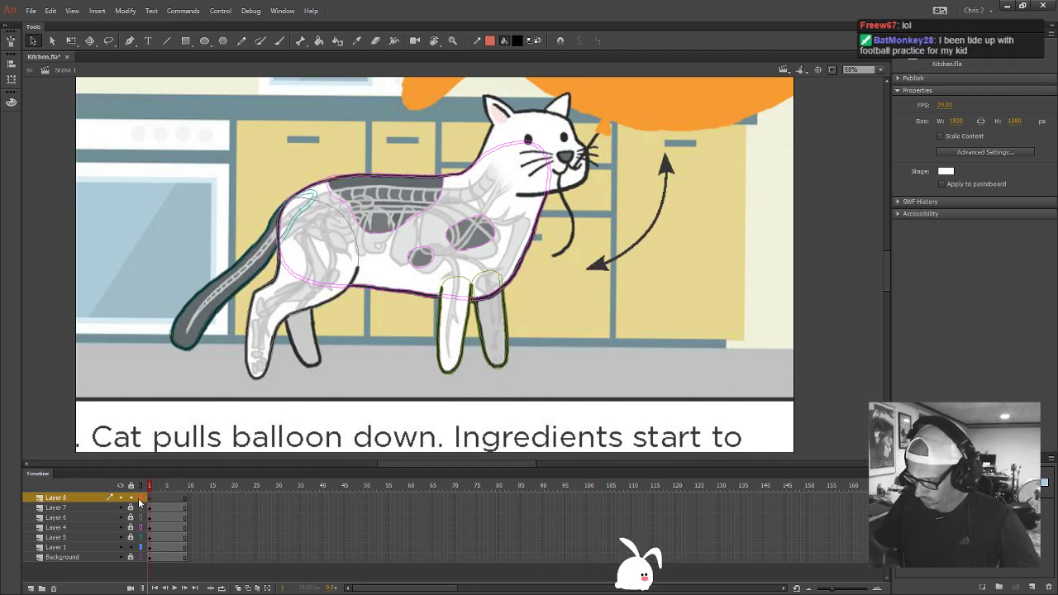
drag(98, 501, 100, 534)
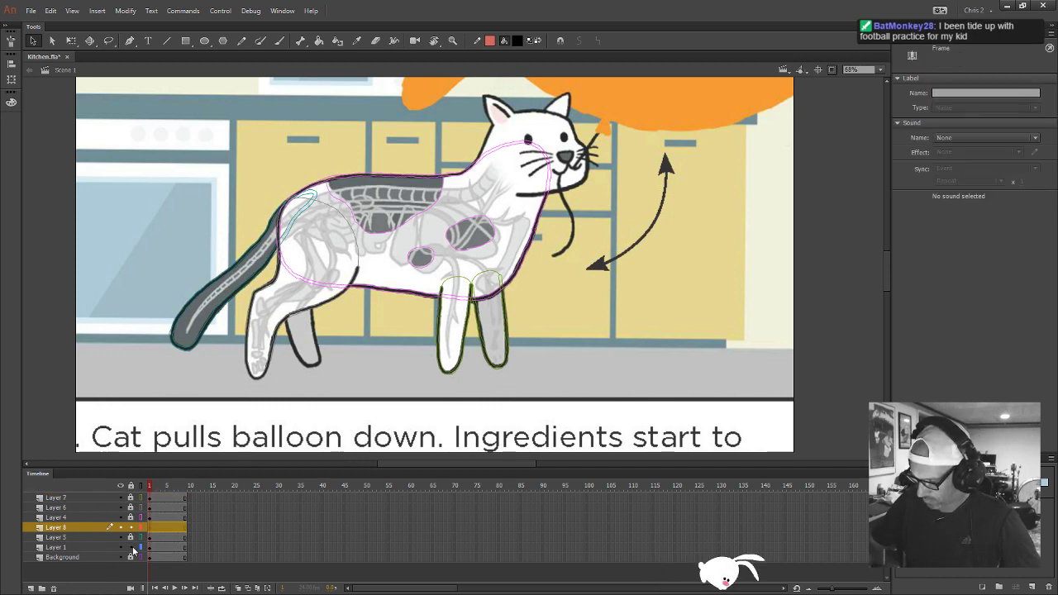
Trace the far hind leg in red with the Brush, extending both sides of the outline up into the hip
key(z)
click(346, 328)
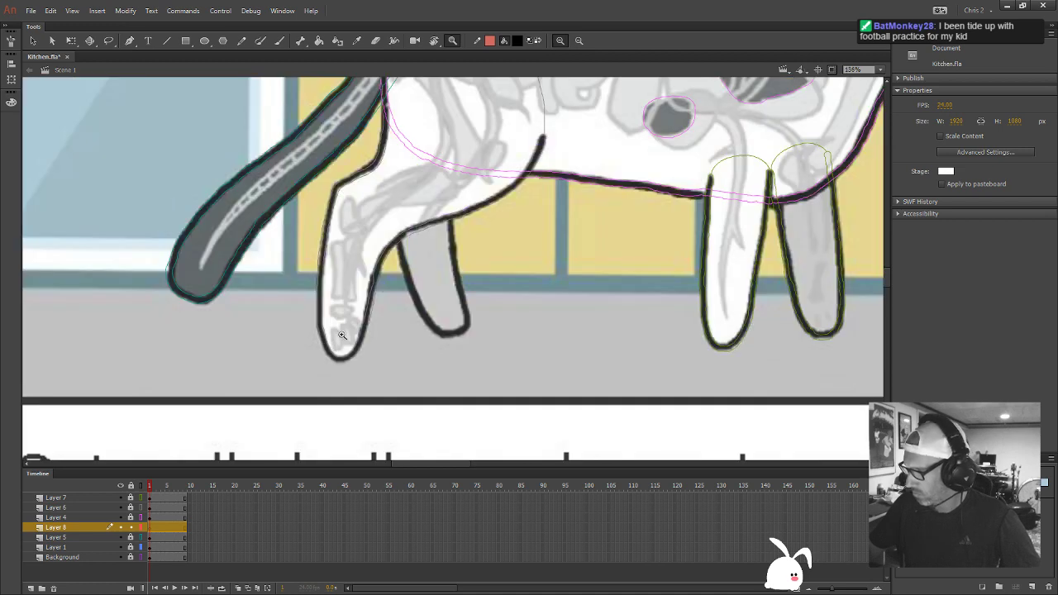
click(512, 43)
click(588, 76)
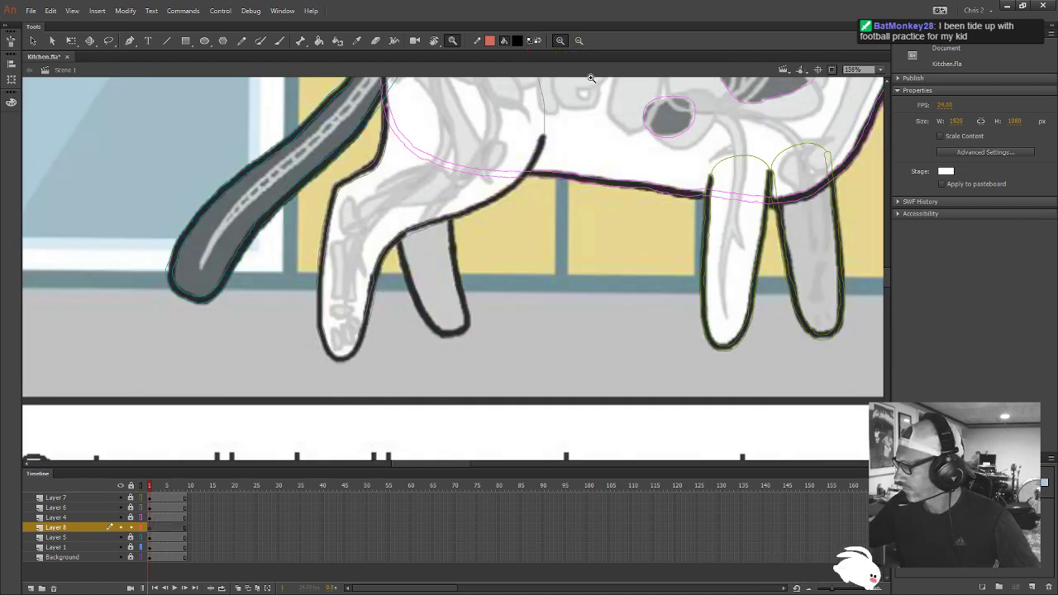
drag(538, 232, 442, 291)
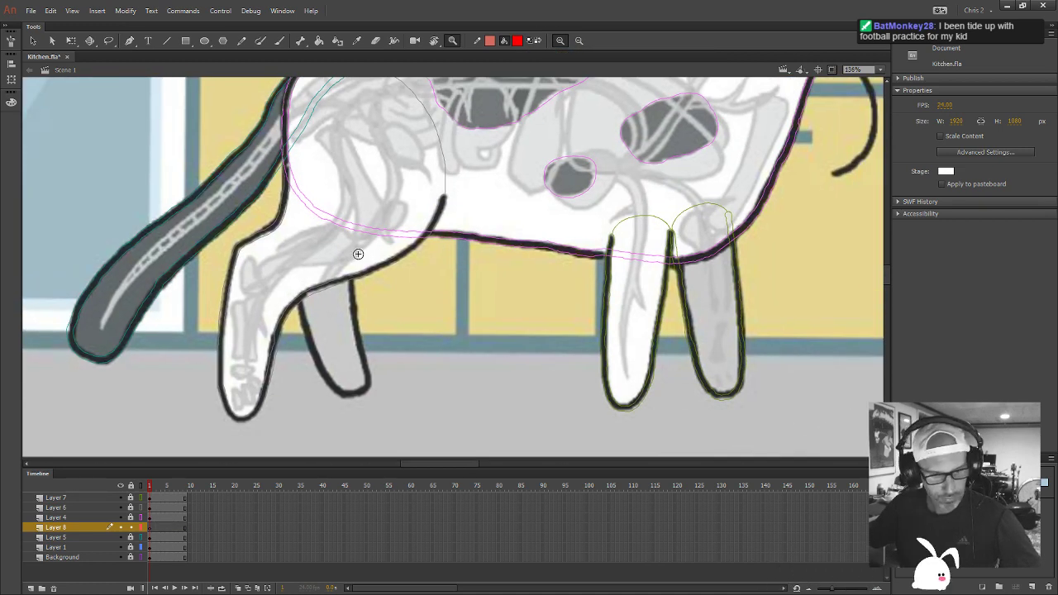
key(b)
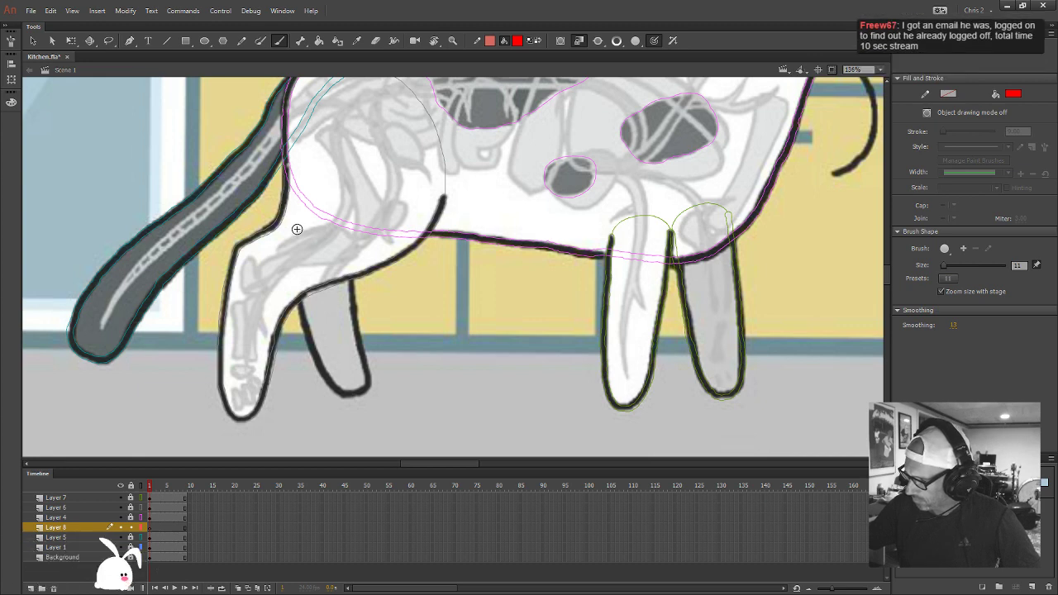
drag(297, 230, 299, 291)
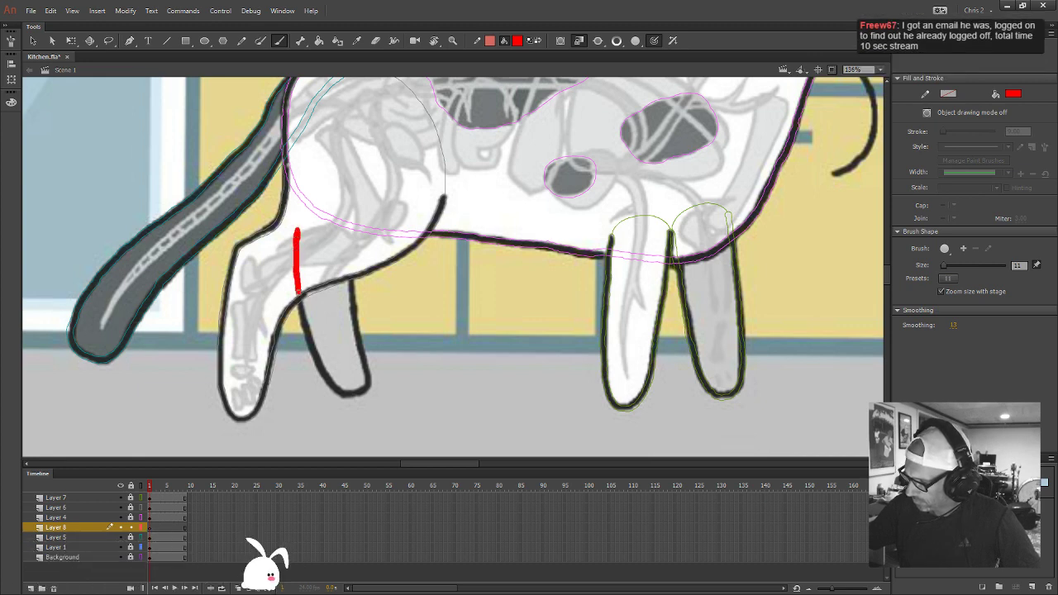
mouse_move(315, 353)
mouse_down()
mouse_move(331, 387)
mouse_move(357, 394)
mouse_move(366, 383)
mouse_move(351, 266)
mouse_move(404, 216)
mouse_up()
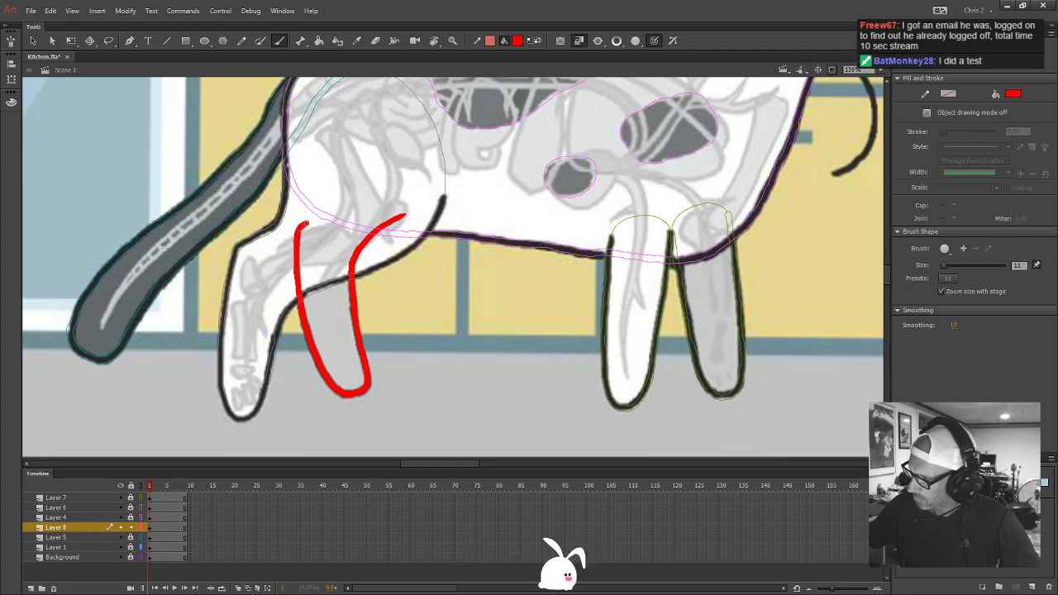
drag(304, 223, 327, 198)
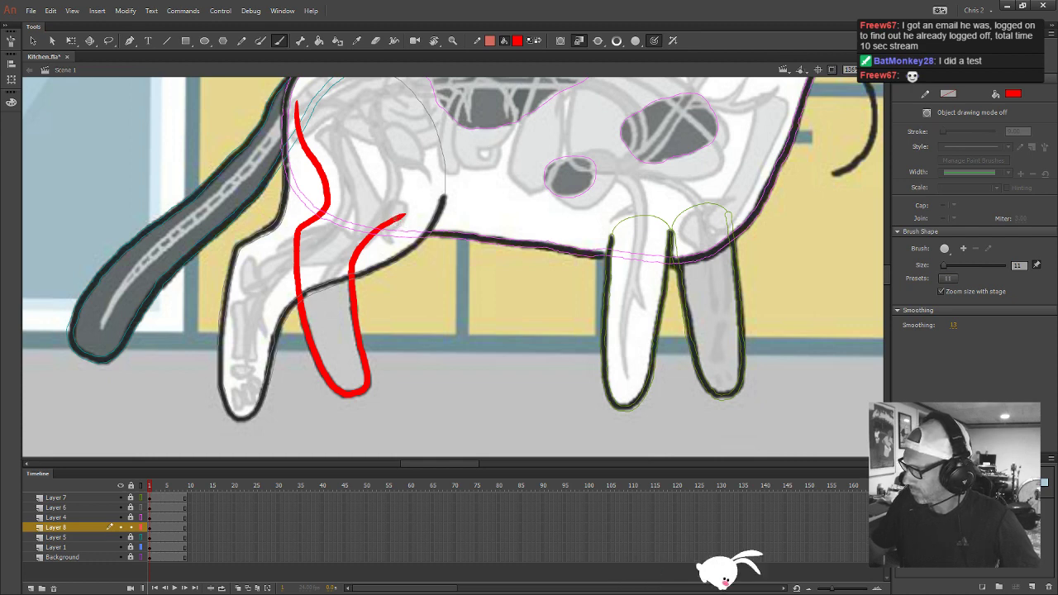
mouse_move(400, 220)
mouse_down()
mouse_move(438, 193)
mouse_move(458, 141)
mouse_up()
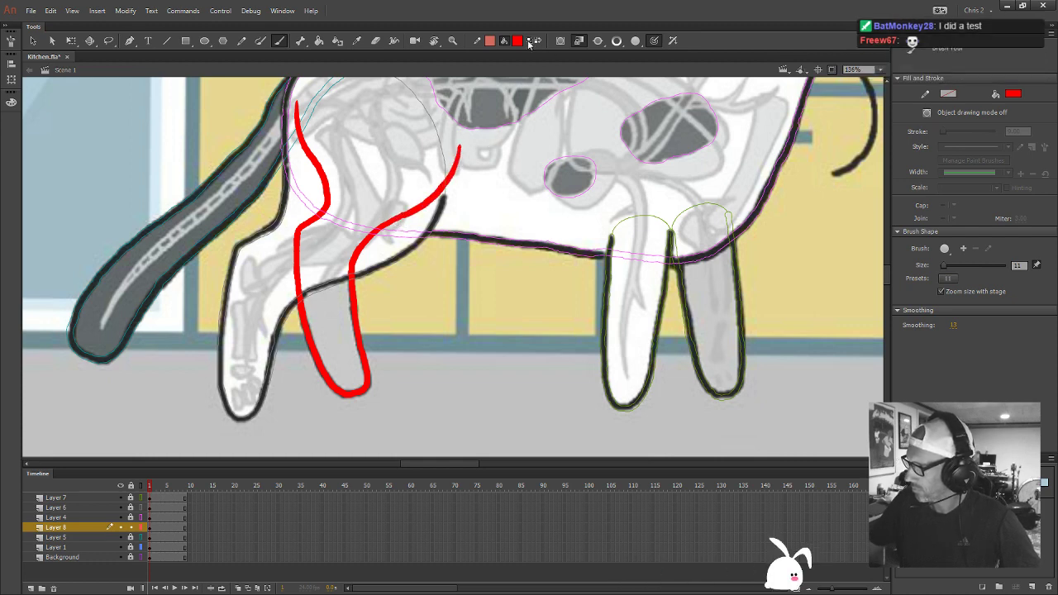
Close the top of the far hind leg with a white Brush arc and fill the leg white
click(518, 41)
click(574, 80)
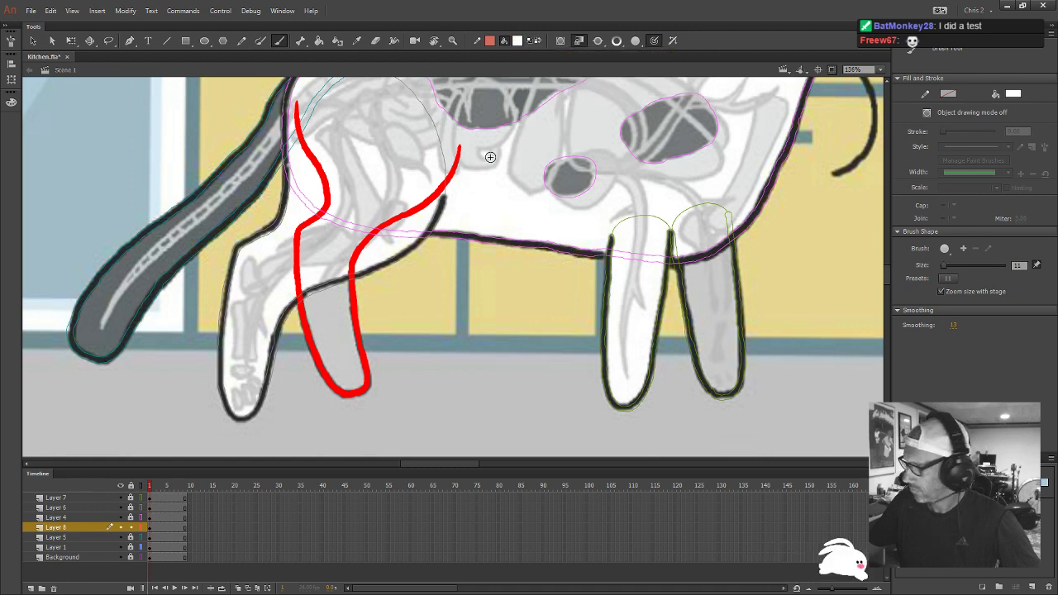
drag(482, 172, 469, 257)
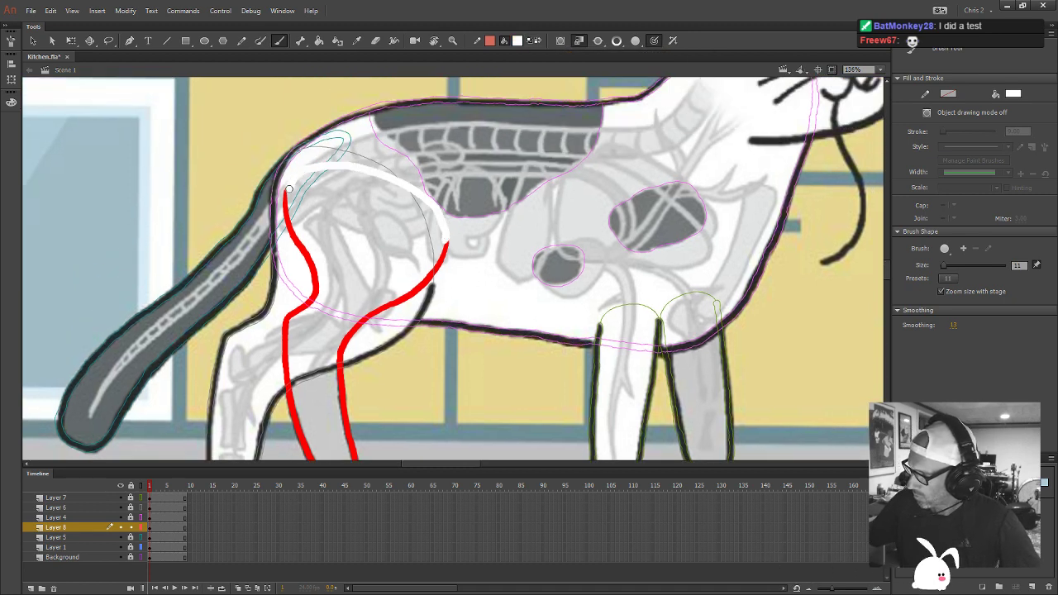
key(k)
click(350, 243)
Recolour the far hind leg's red outline black with the Paint Bucket
click(518, 41)
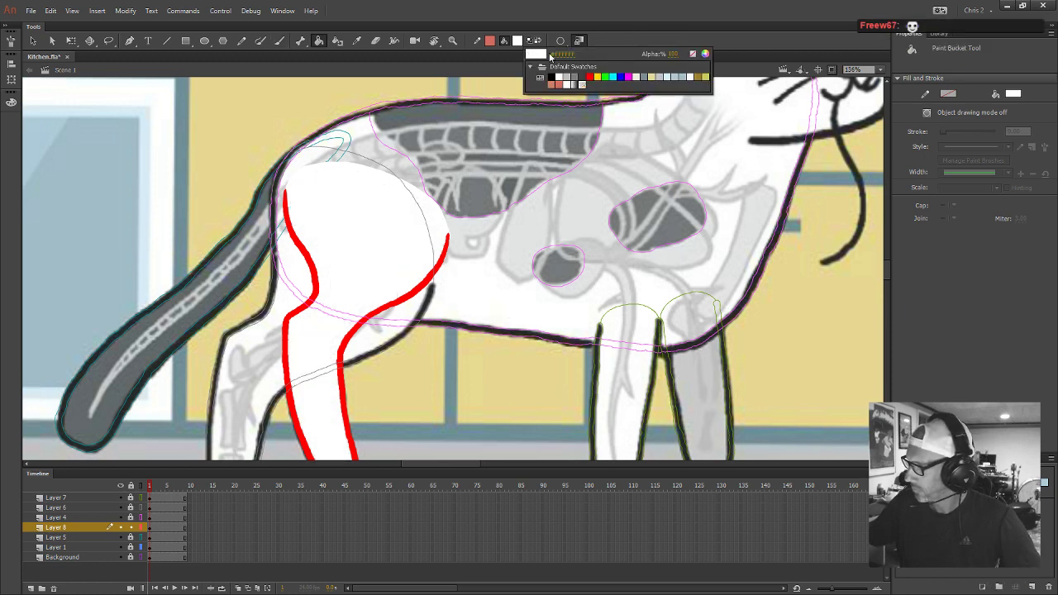
click(552, 77)
click(427, 296)
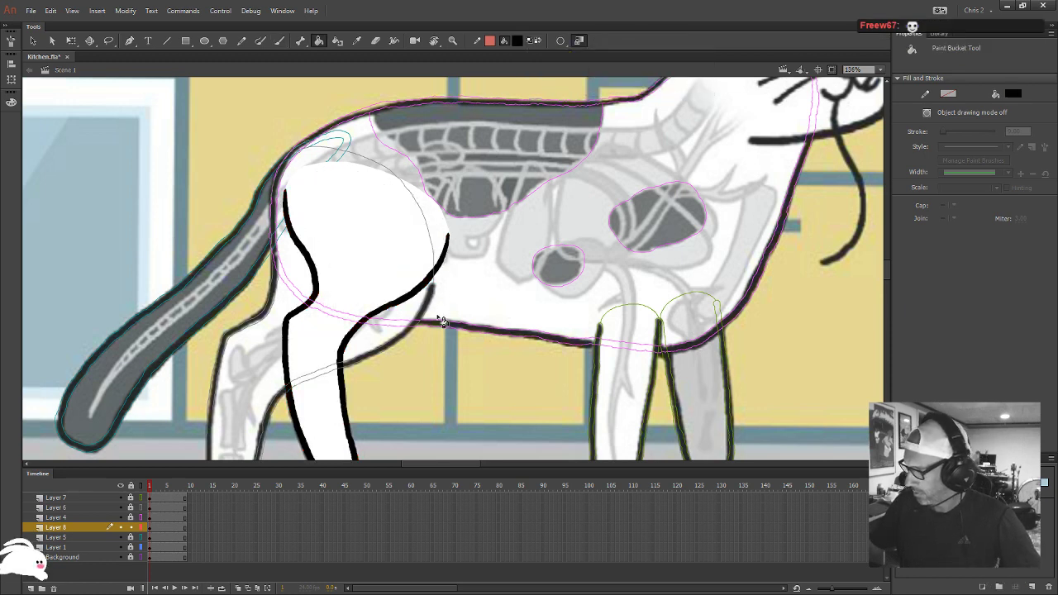
key(ctrl+2)
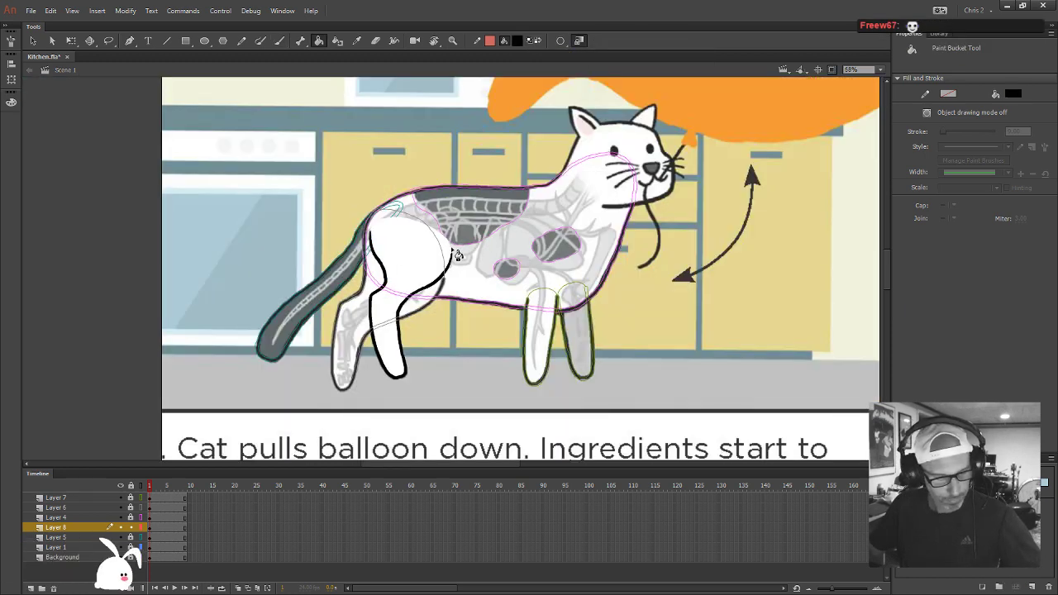
Select the whole far hind leg with the Lasso and convert it to a graphic symbol named Cat_Leg_Rear_Back
key(l)
drag(425, 397, 452, 181)
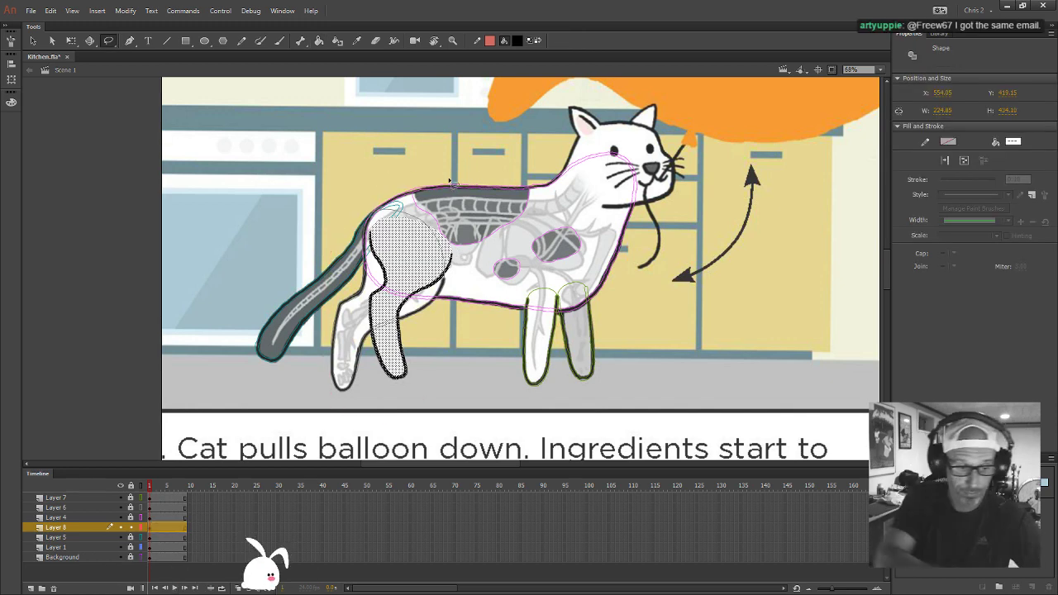
key(F8)
text(Cat)
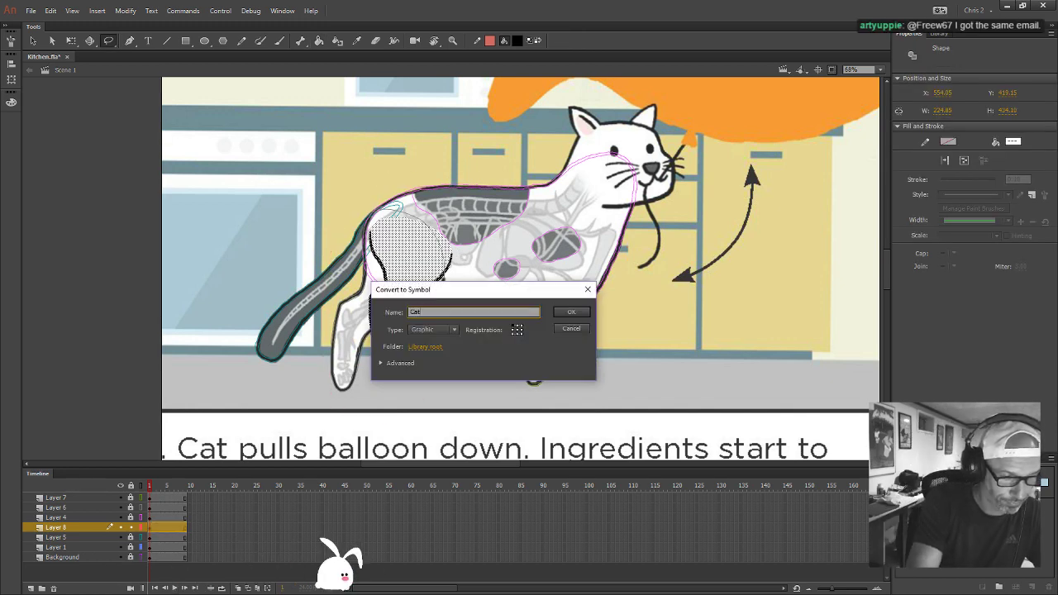
text(_Leg)
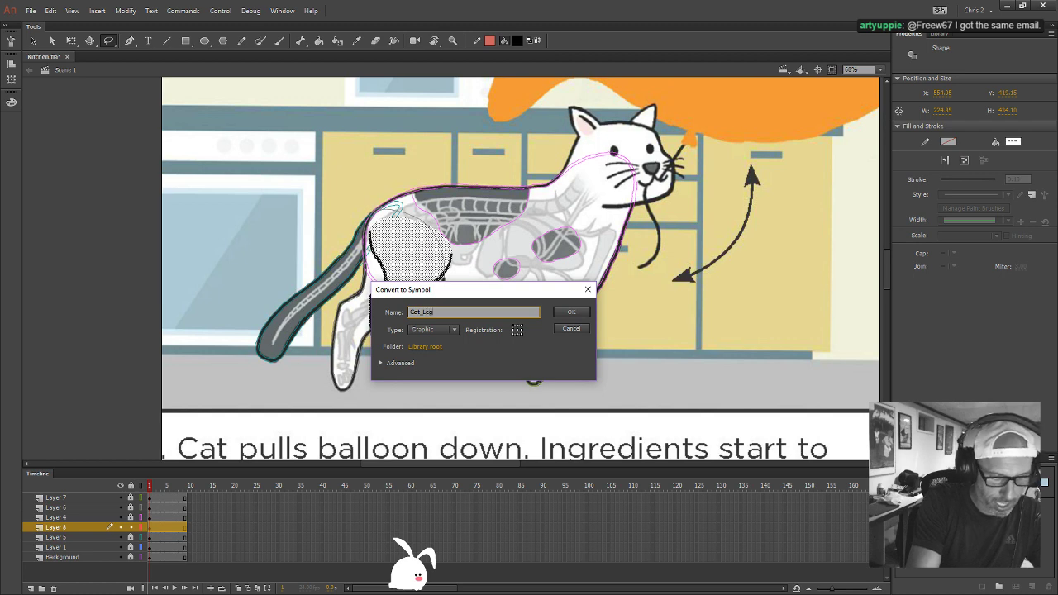
text(_Rear)
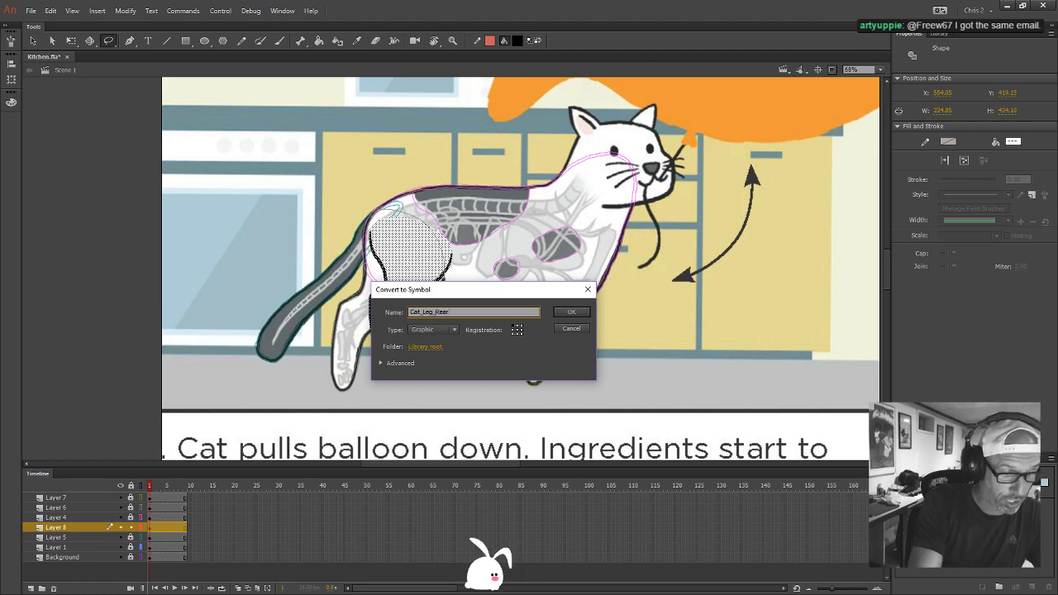
text(_Back)
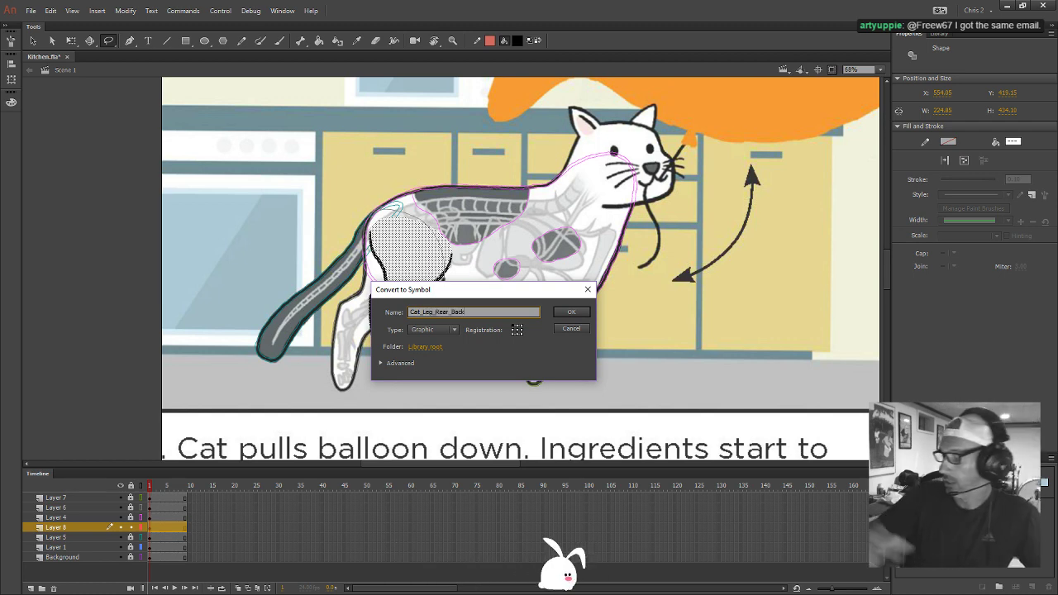
key(Return)
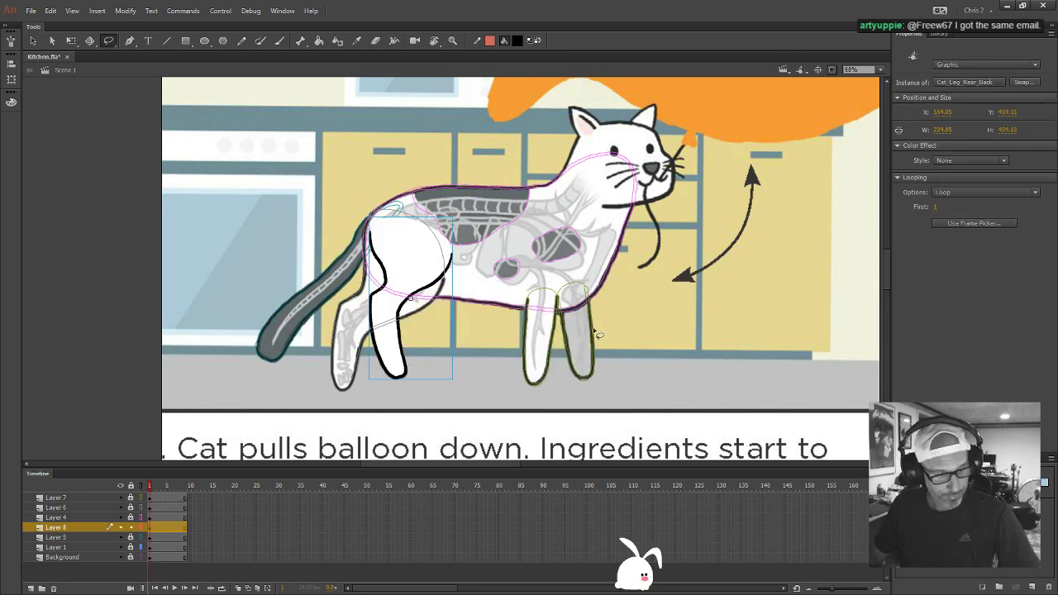
click(960, 191)
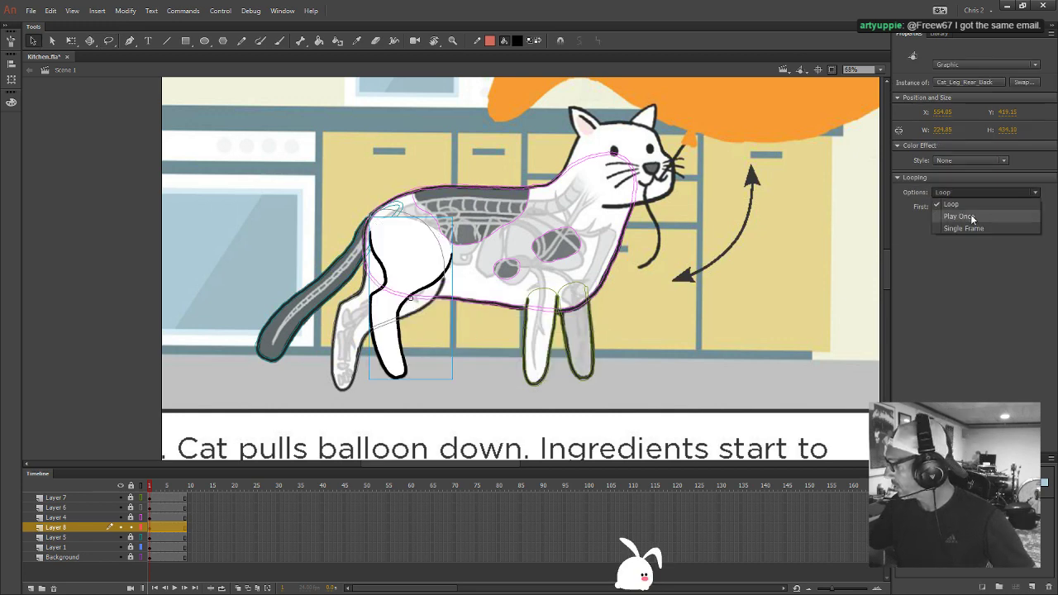
click(962, 160)
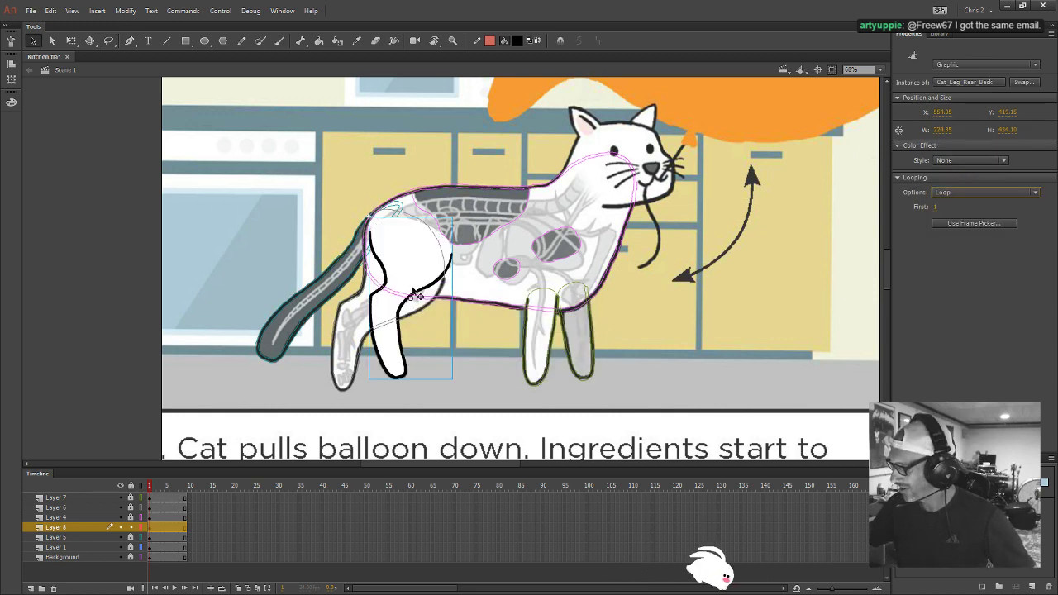
click(582, 330)
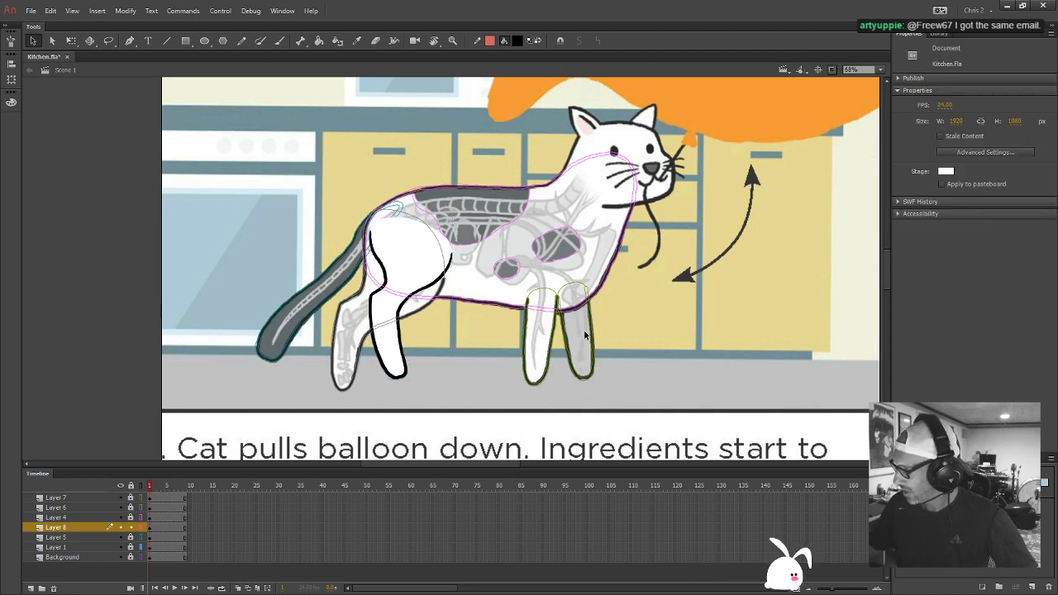
Set the fill colour to light grey CACACA by sampling the far front leg
click(518, 41)
click(574, 318)
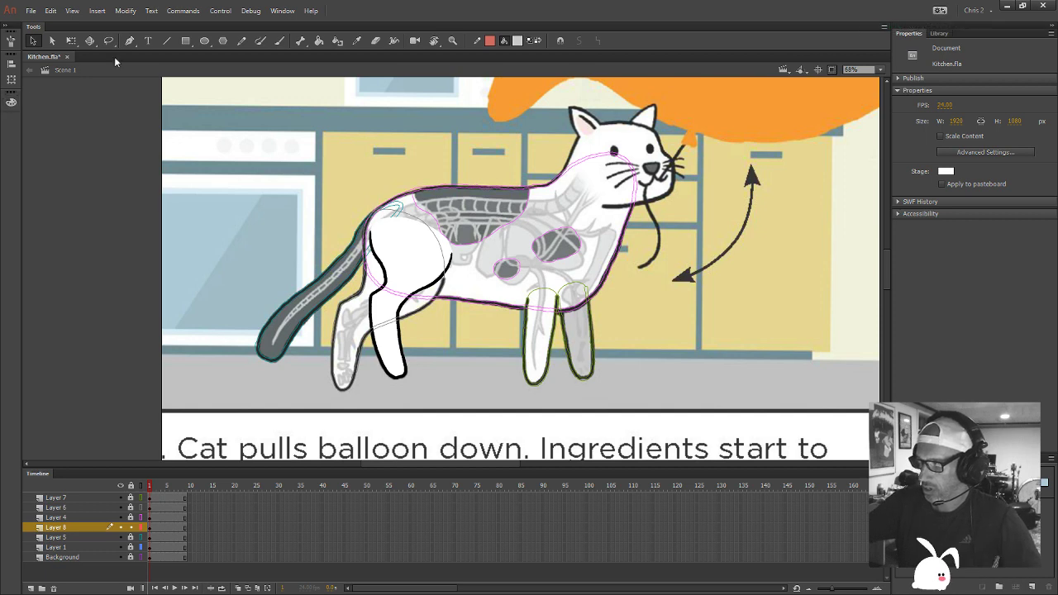
key(ctrl+shift+F9)
click(146, 95)
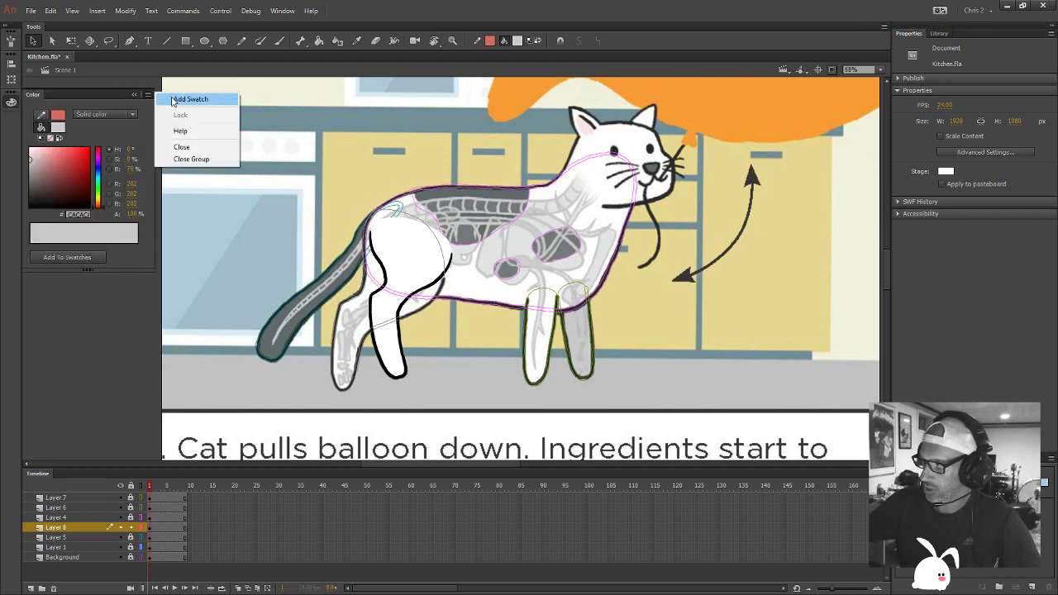
click(177, 146)
Fill the leg inside the Cat_Leg_Rear_Back symbol with the sampled light grey and return to the scene
double_click(394, 348)
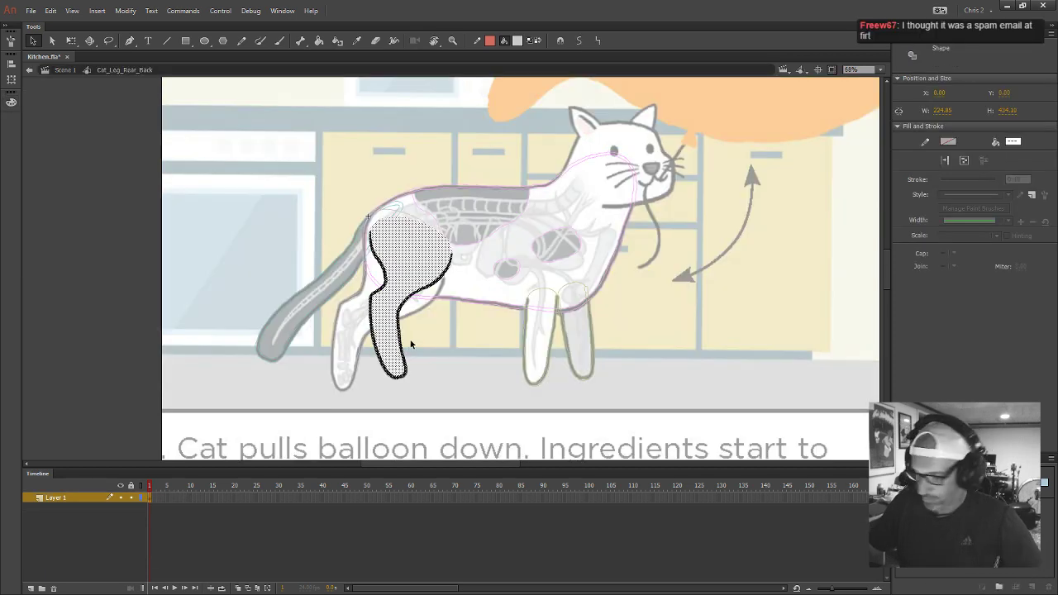
key(k)
click(406, 360)
key(v)
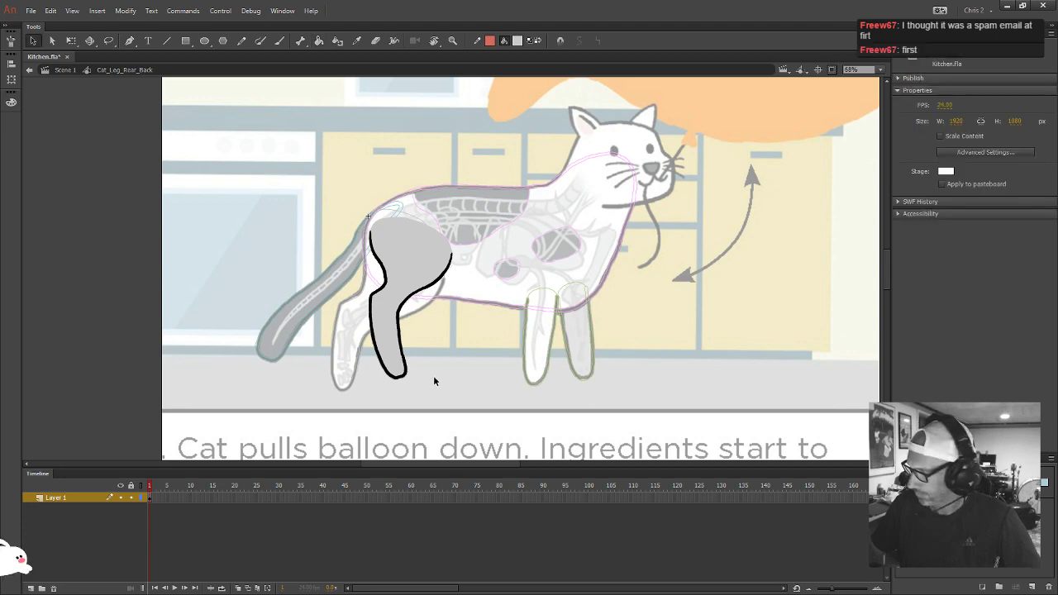
double_click(436, 382)
Turn off outline display for all layers and unlock Layers 4 to 8
click(138, 487)
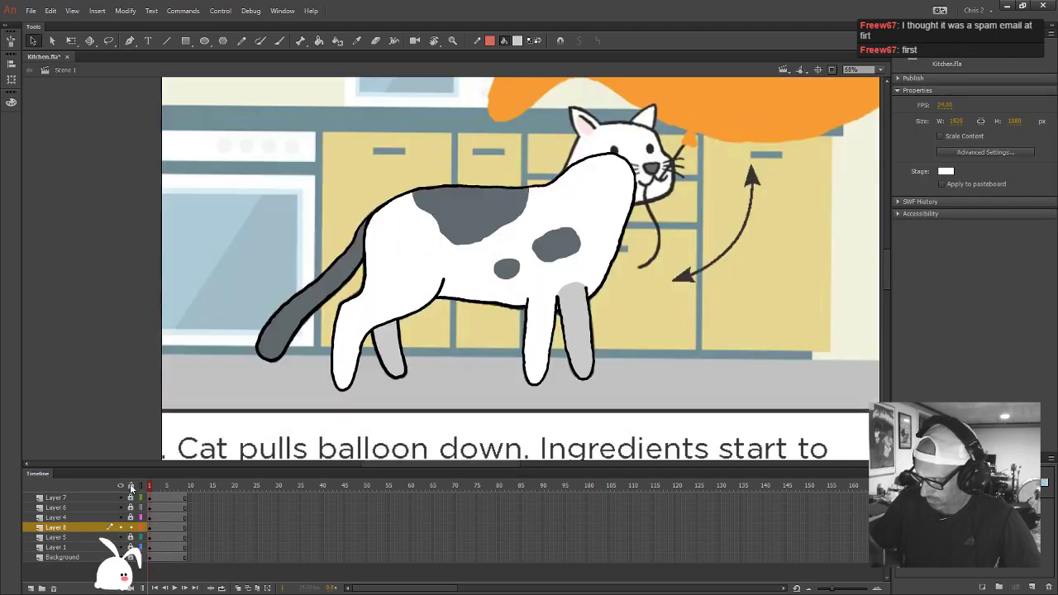
click(133, 538)
click(130, 547)
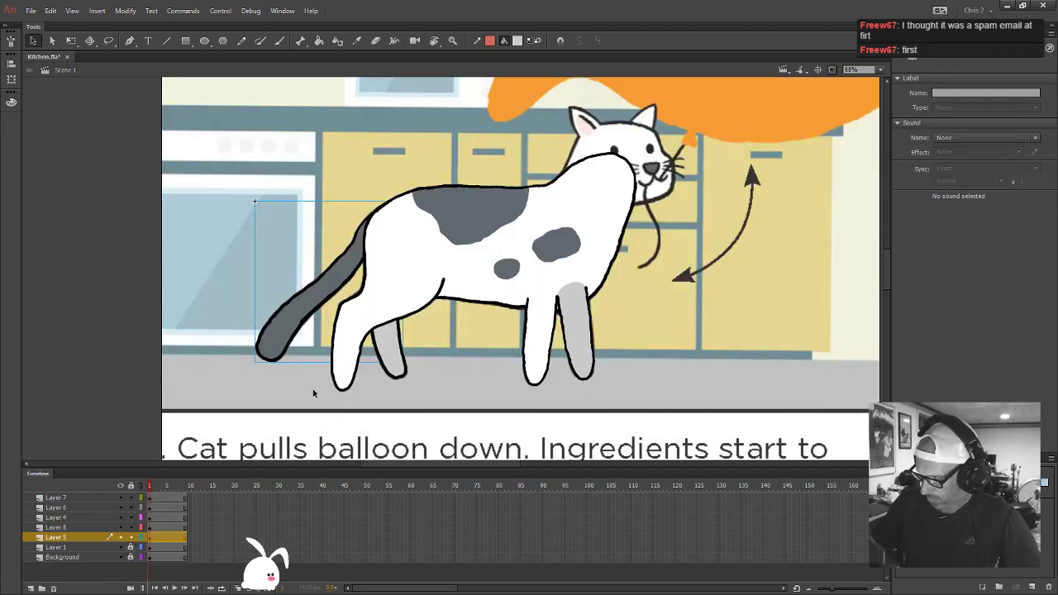
click(376, 347)
Remove the brightness effect from the far front leg by setting its colour effect style to None
click(580, 356)
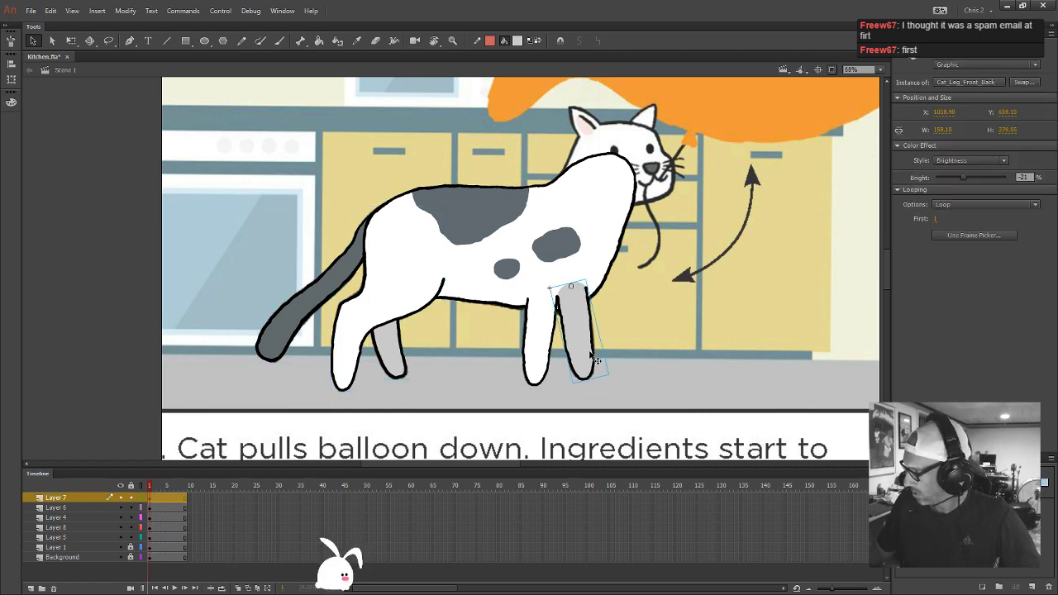
click(966, 162)
click(959, 171)
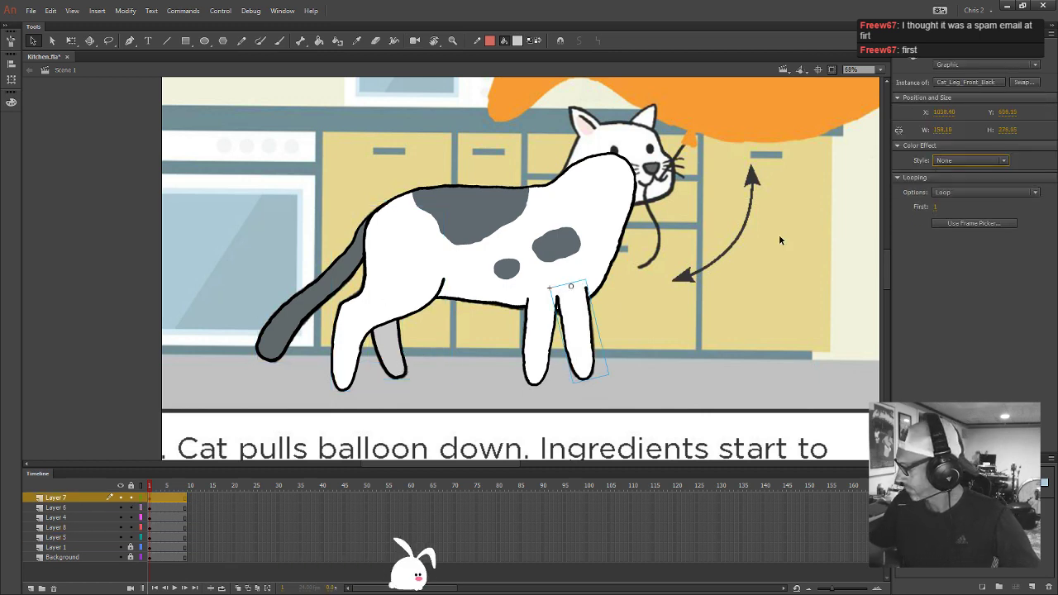
Fill the leg inside the Cat_Leg_Front_Back symbol with the sampled light grey and return to the scene
double_click(581, 335)
key(k)
click(589, 339)
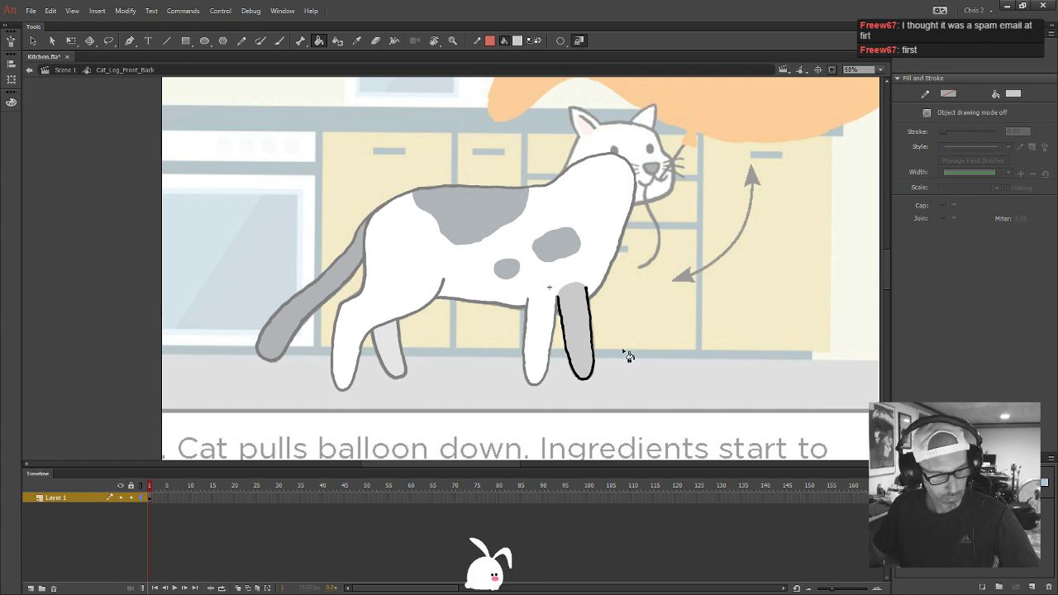
key(v)
double_click(623, 347)
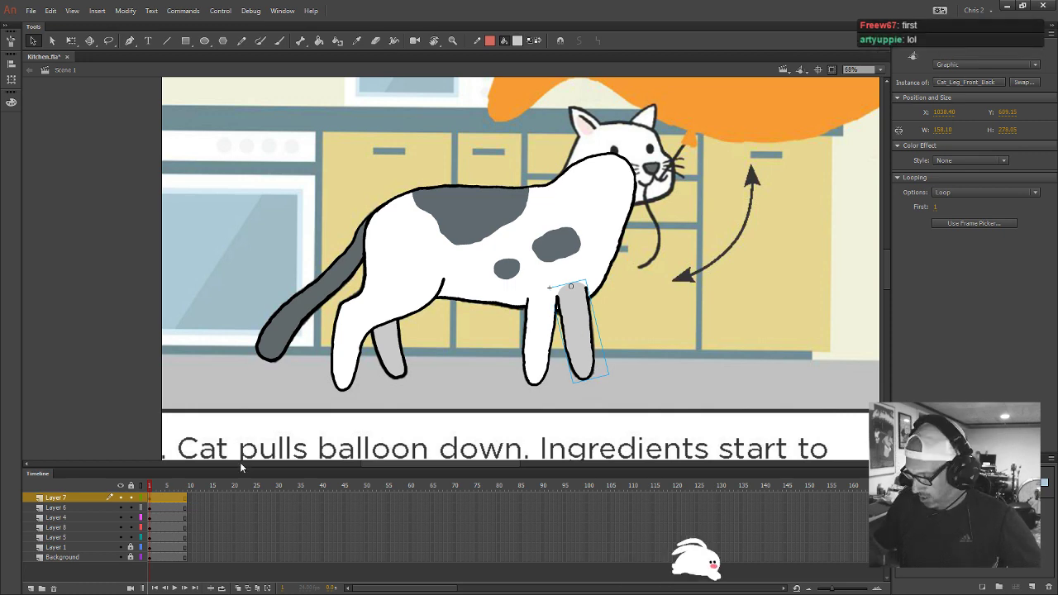
Hide the traced cat layers and examine the full storyboard beyond the stage edges, especially the cat's poses in each panel
drag(121, 497, 120, 537)
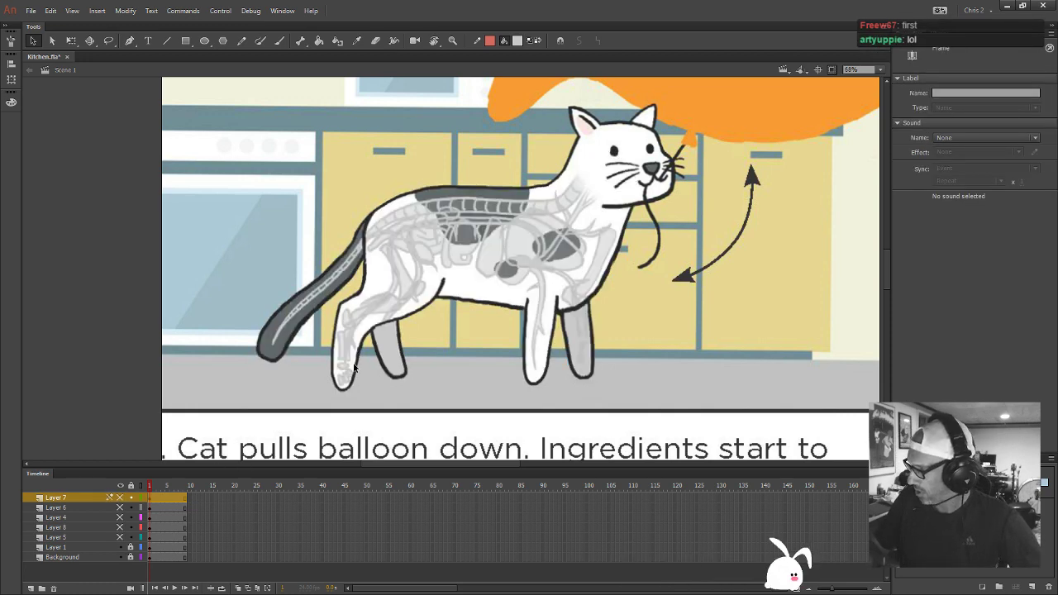
key(ctrl+minus)
key(ctrl+minus)
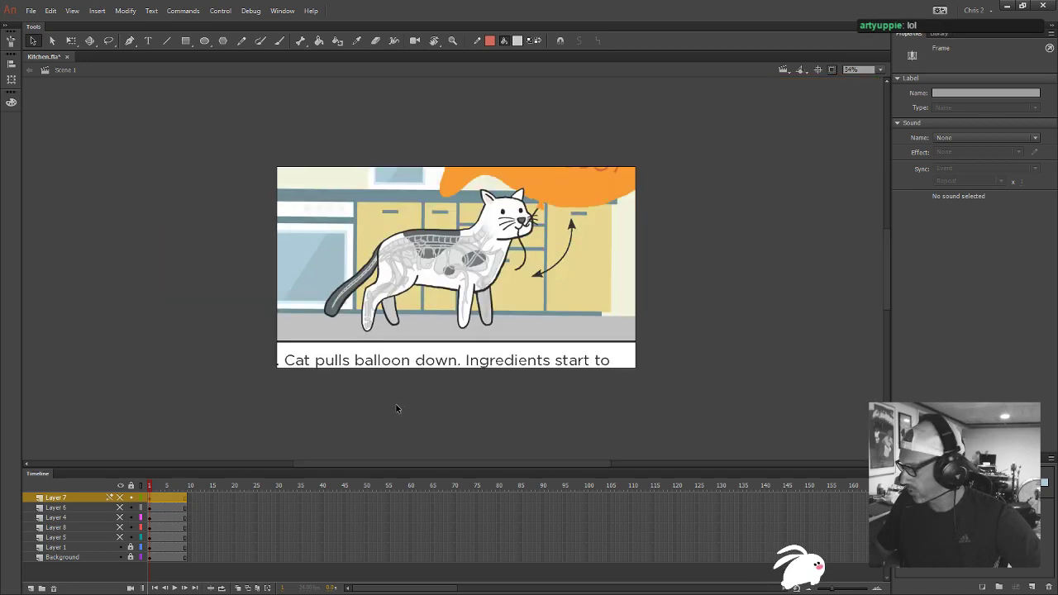
click(831, 71)
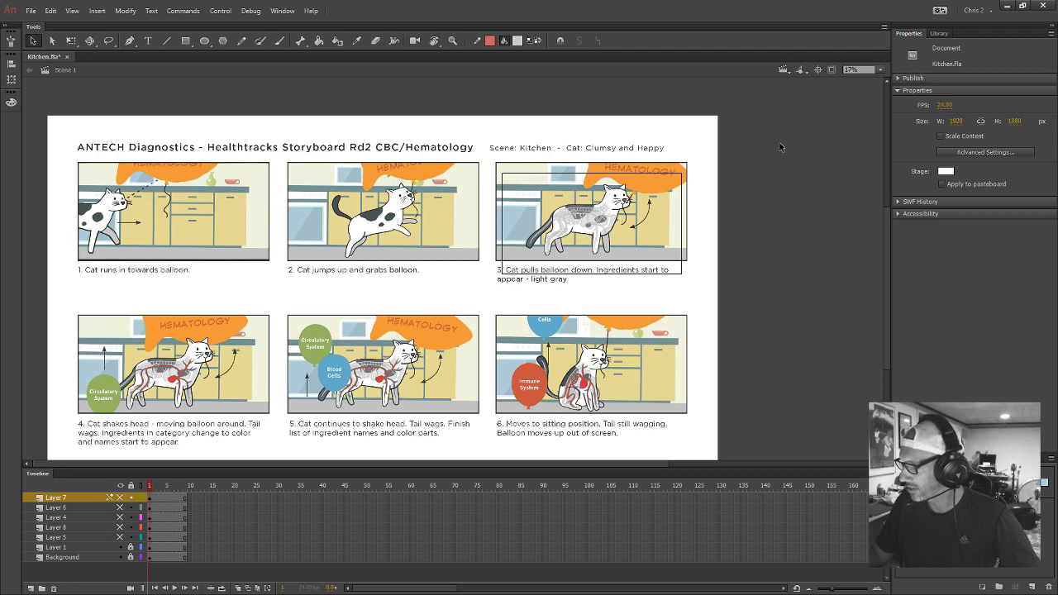
click(832, 71)
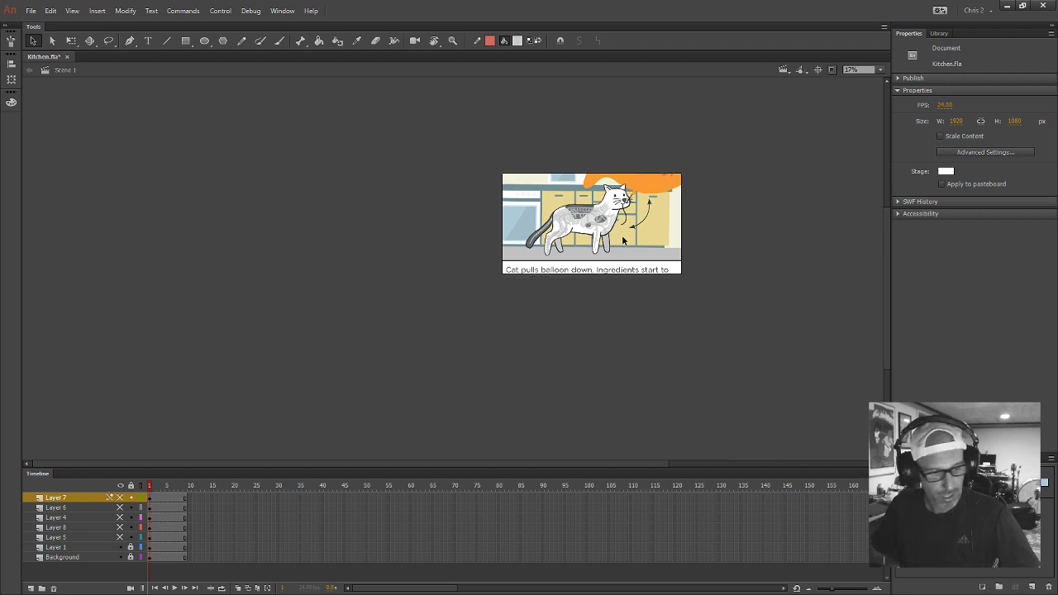
click(832, 70)
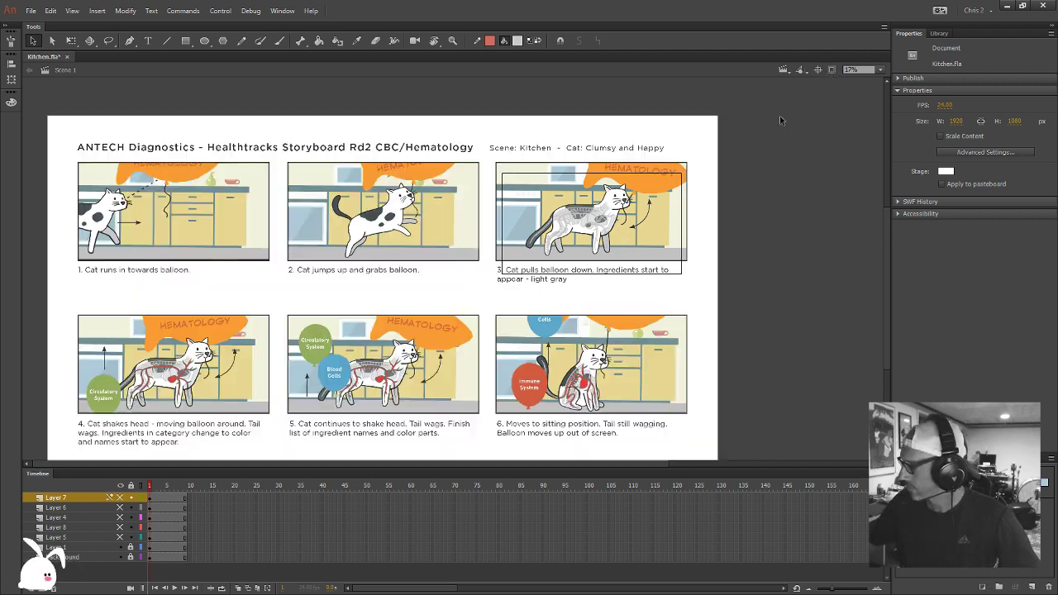
key(z)
click(614, 231)
click(416, 259)
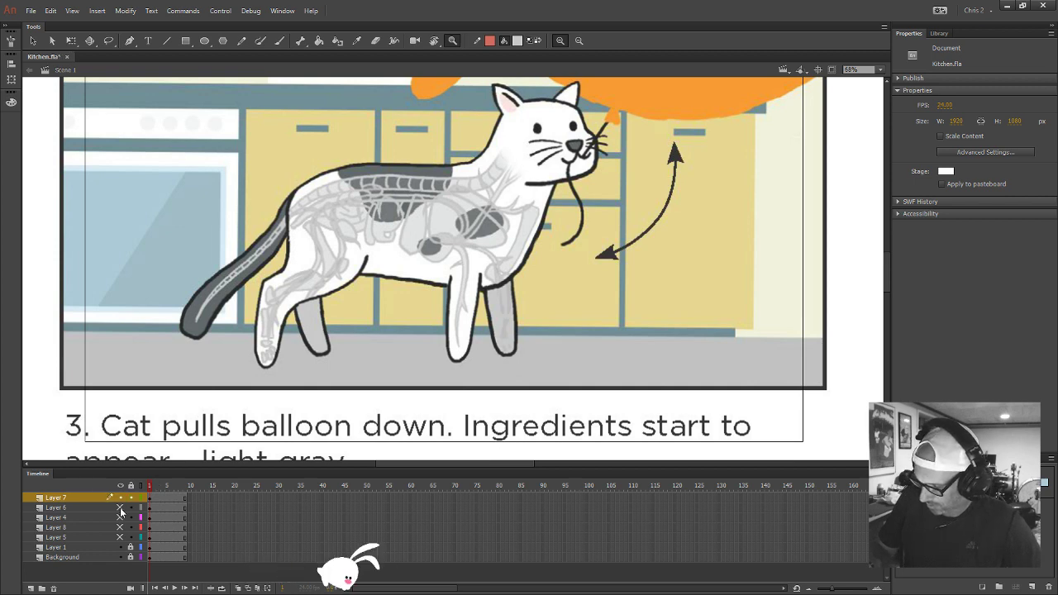
Show the traced cat layers again and toggle Layer 7's visibility to check which legs it holds
drag(120, 499, 120, 537)
key(v)
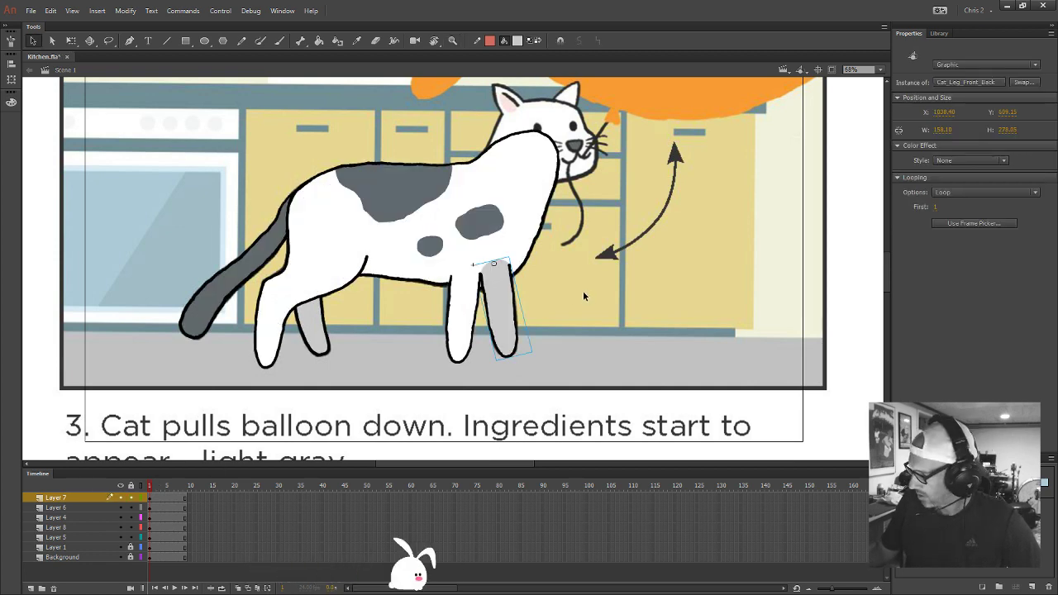
click(125, 498)
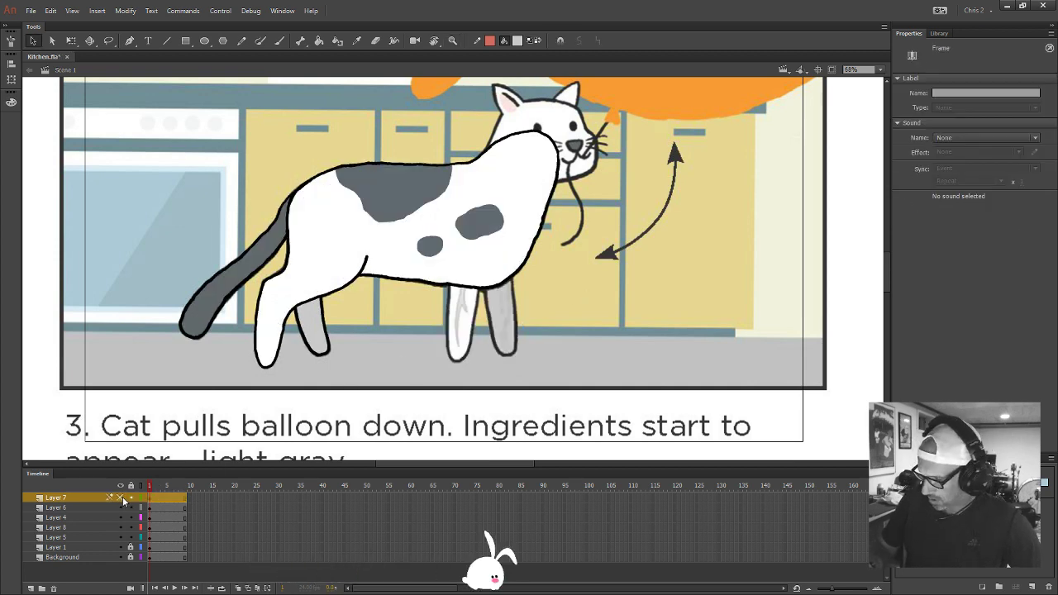
Move the far front leg in place from Layer 7 to Layer 4, send it behind the body, and save the file
click(496, 324)
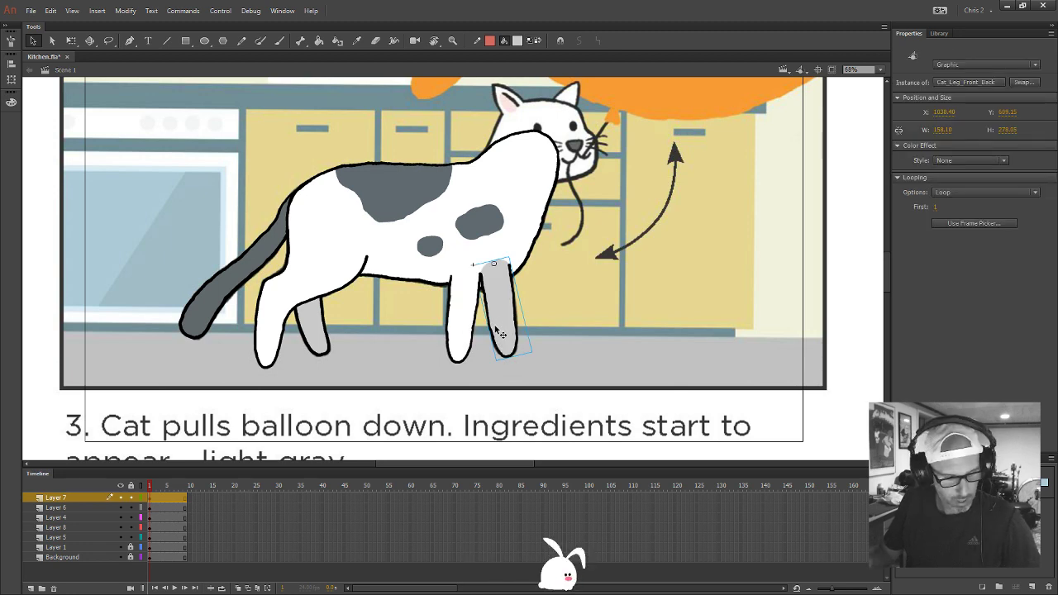
click(506, 286)
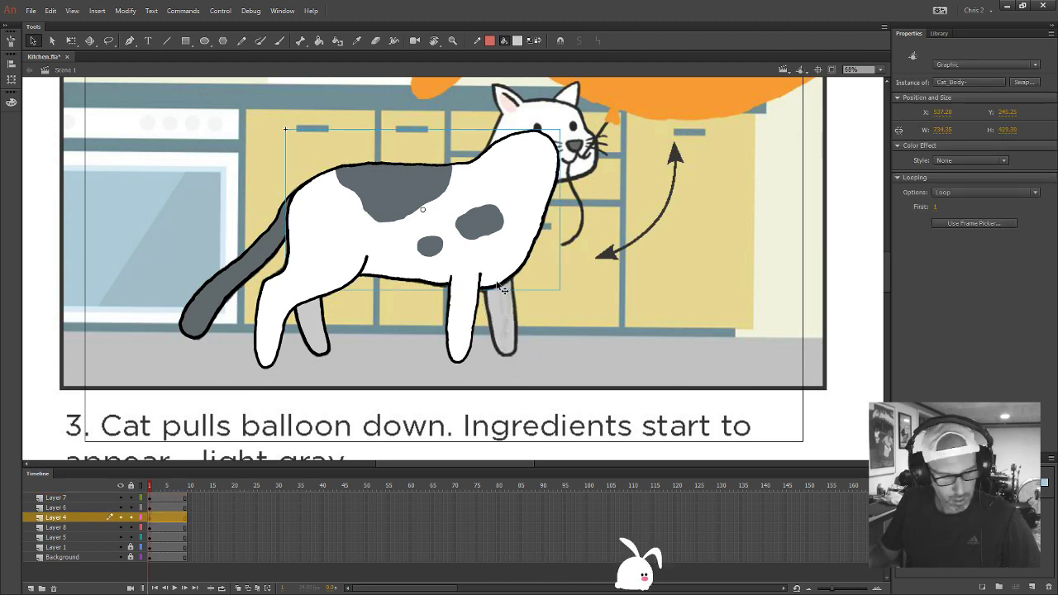
click(507, 318)
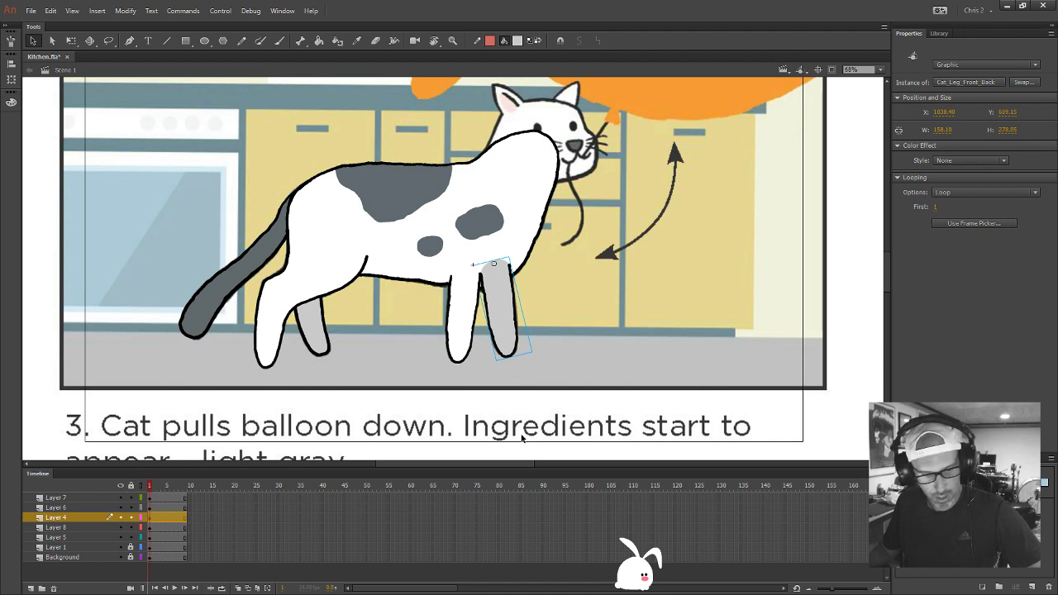
key(ctrl+Down)
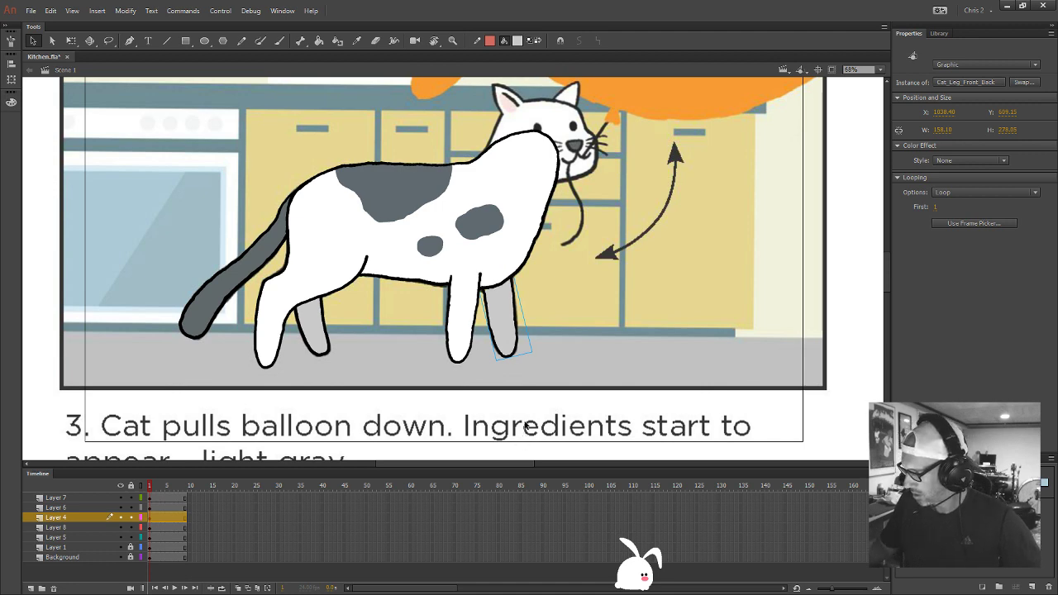
click(544, 275)
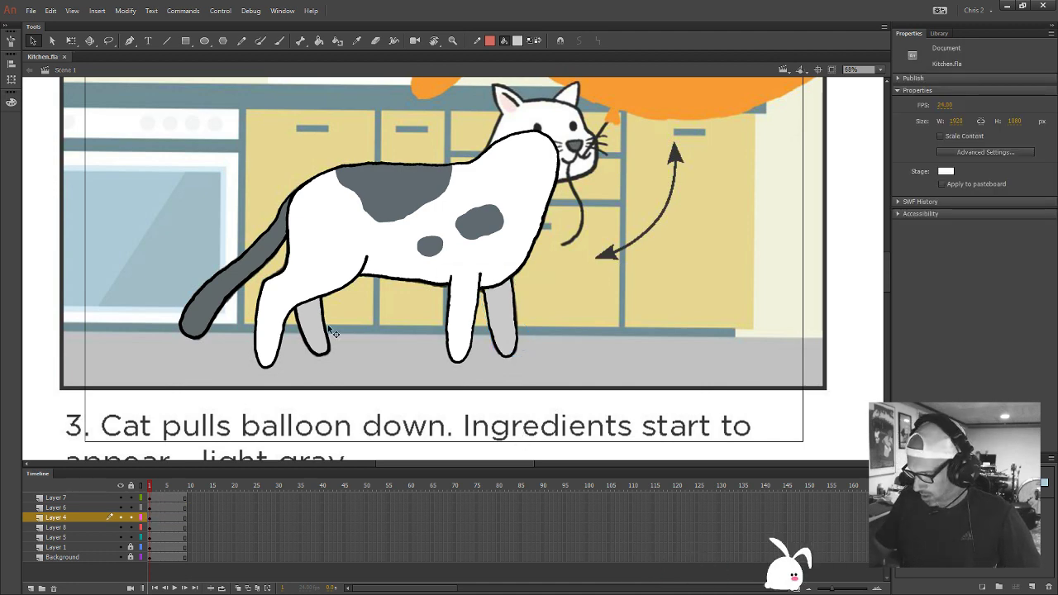
Hide and lock Layers 4 to 8, and add a new layer above Layer 7
click(120, 546)
click(81, 499)
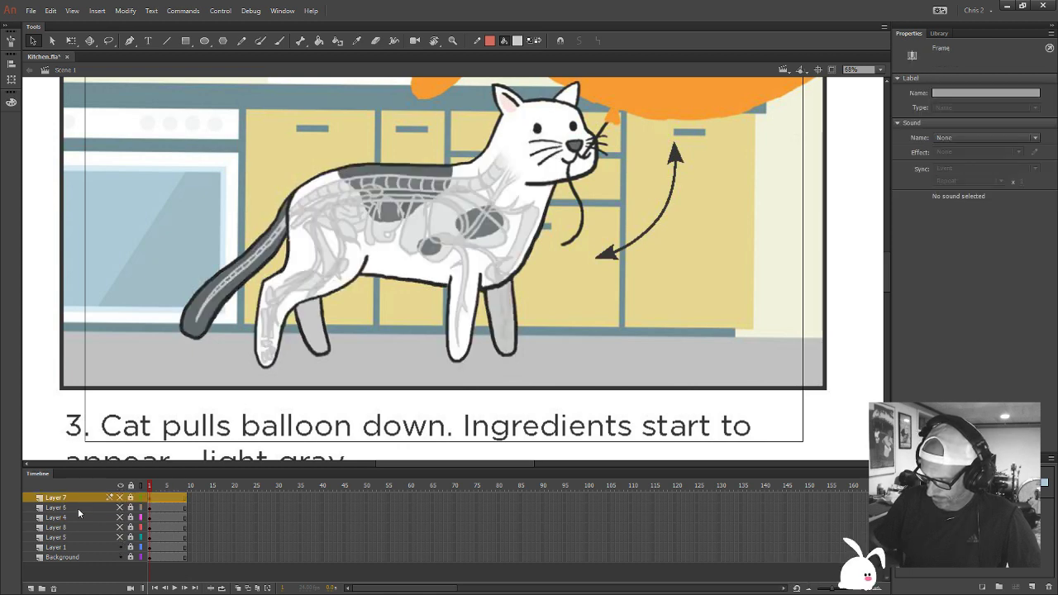
click(31, 589)
Set the Brush fill to red and show the cat's body on Layer 4 as outlines only
key(z)
click(581, 132)
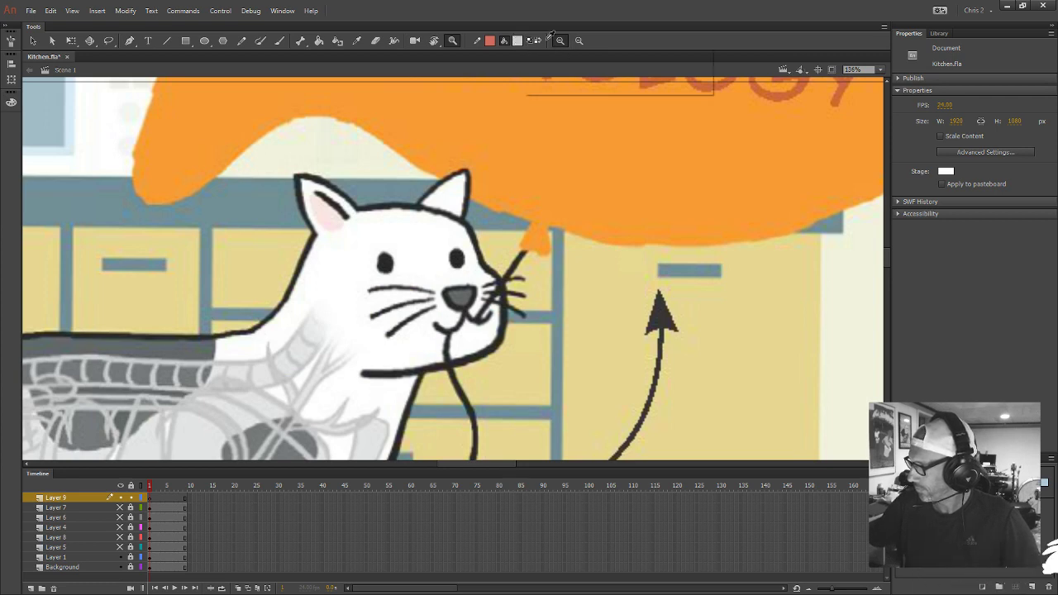
click(516, 41)
click(590, 77)
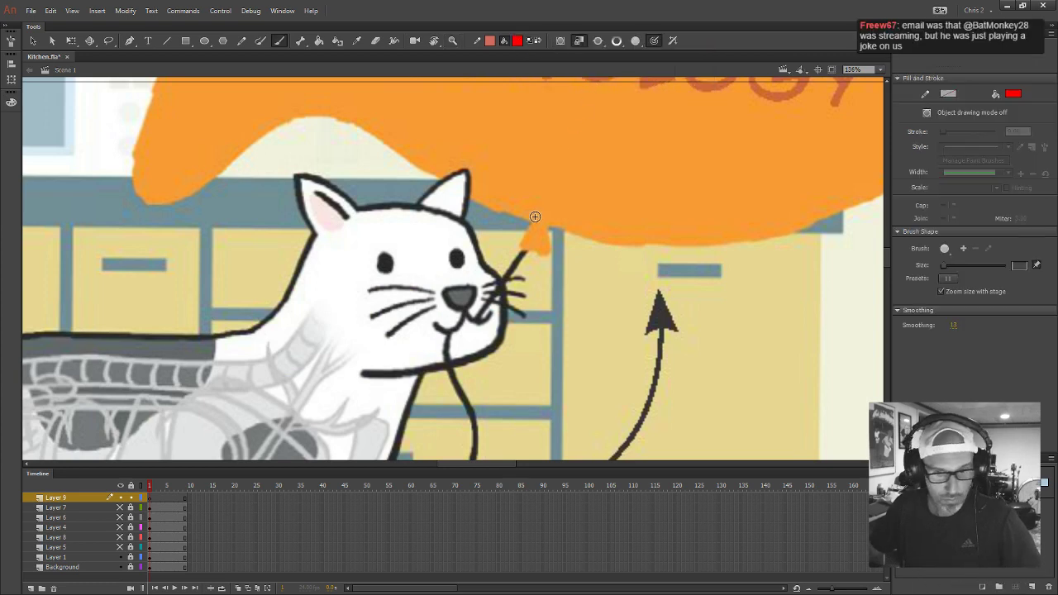
key(b)
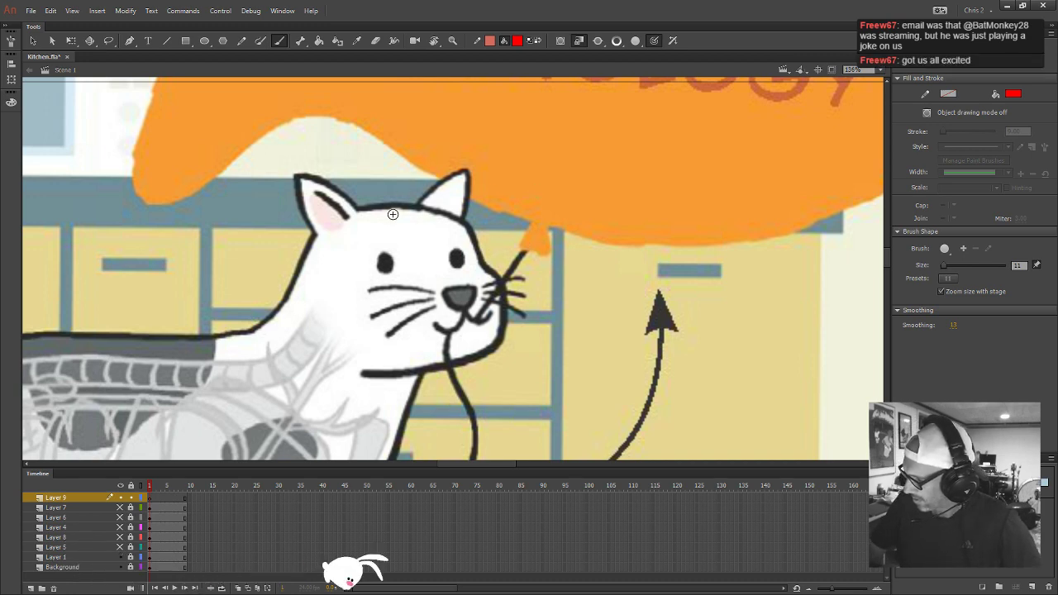
click(118, 545)
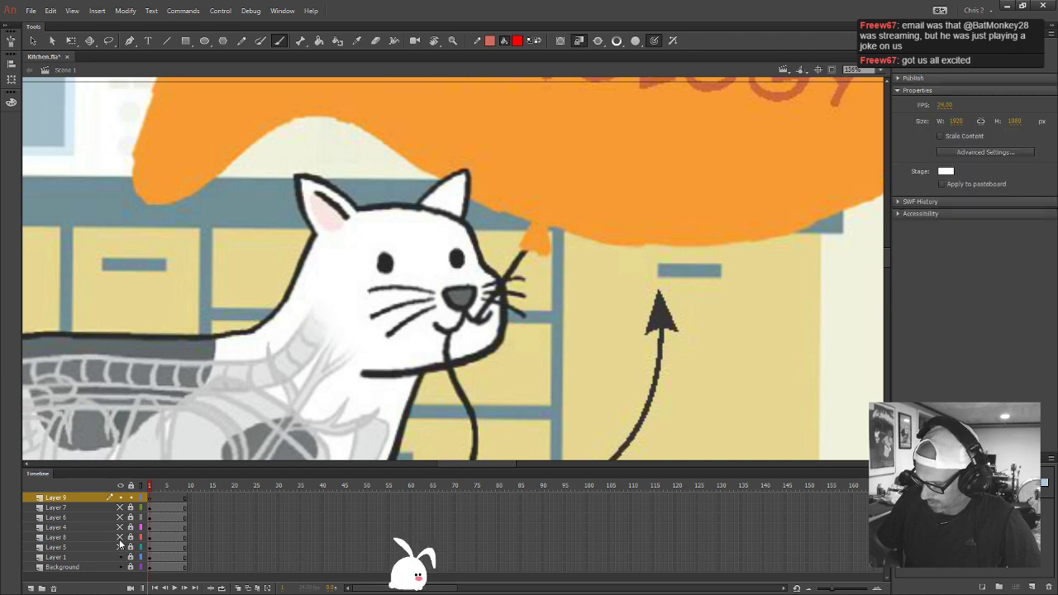
click(119, 538)
click(119, 538)
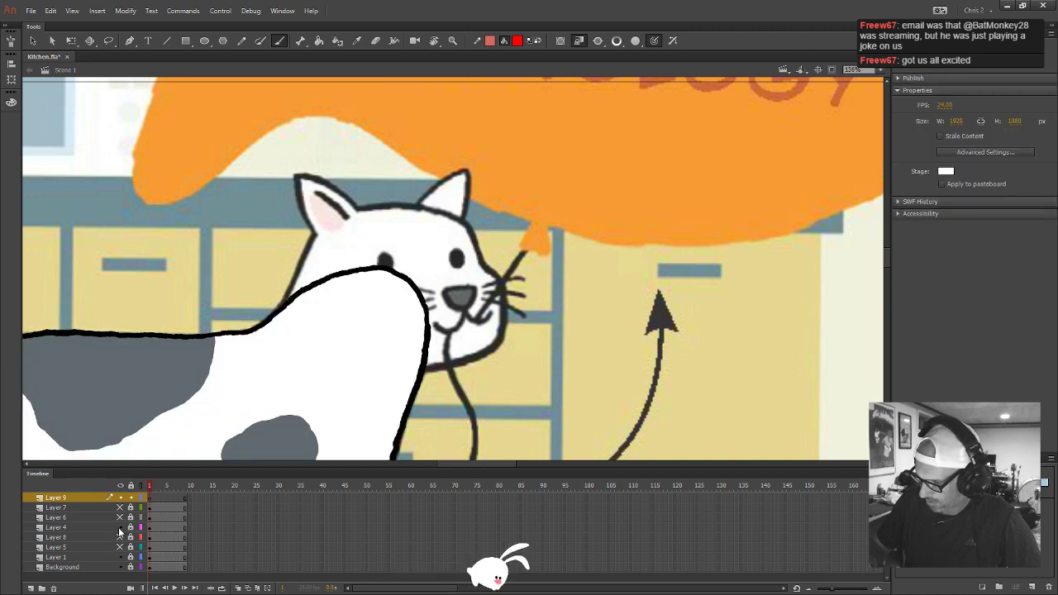
click(119, 536)
click(119, 527)
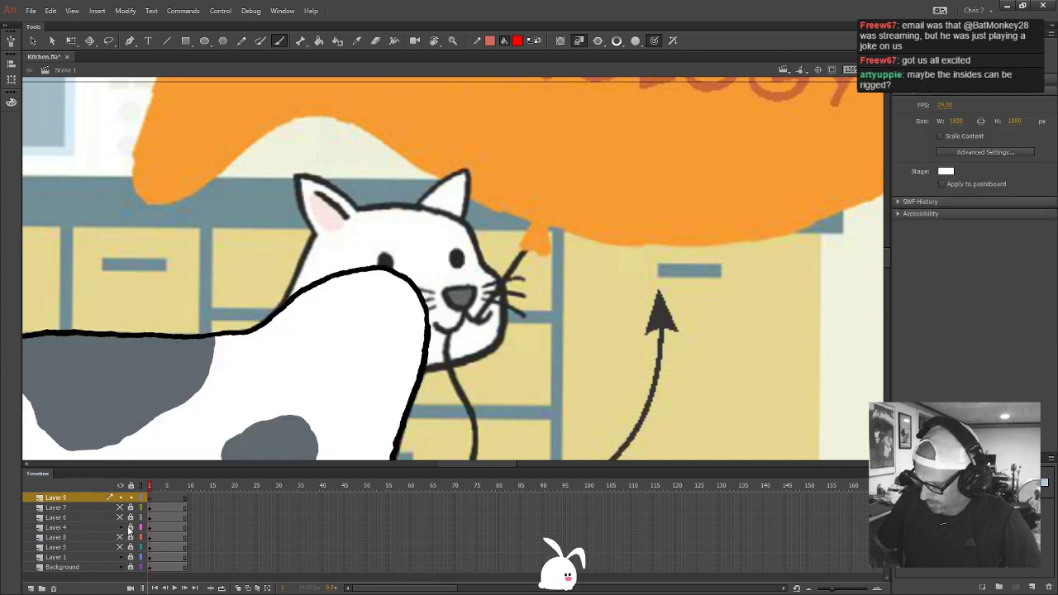
click(140, 527)
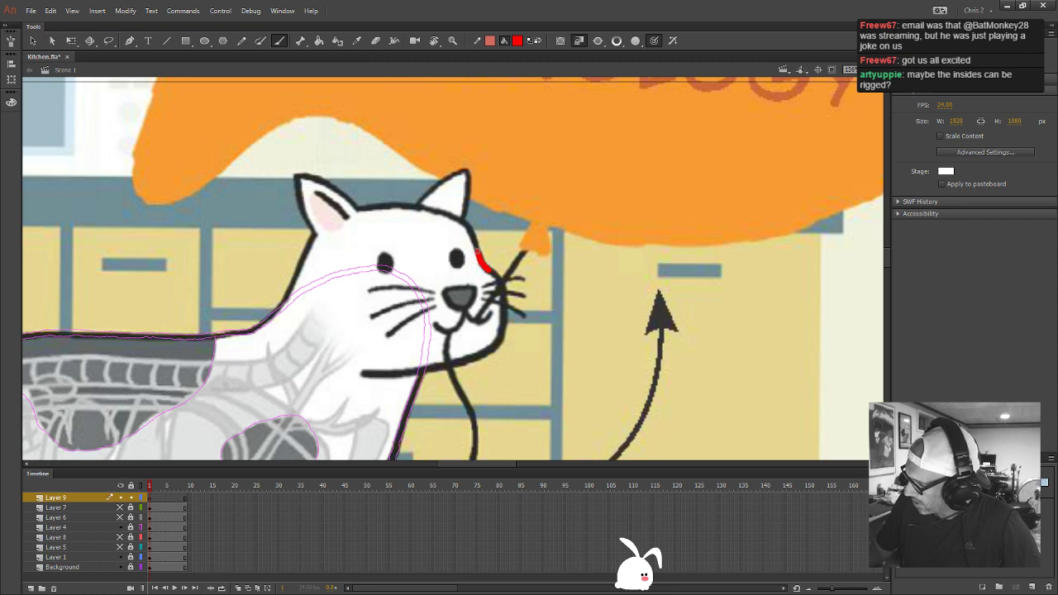
Trace the cat's head outline from the back of the neck over the forehead to the chin on Layer 9, and paint both eyes
mouse_move(481, 256)
mouse_down()
mouse_move(460, 221)
mouse_move(415, 206)
mouse_up()
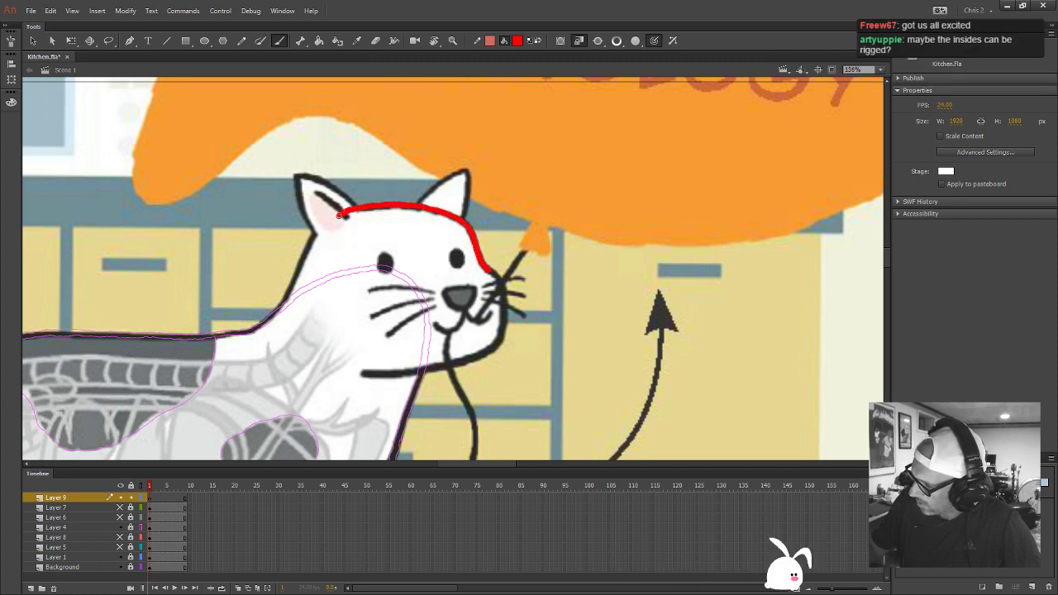
mouse_move(339, 215)
mouse_down()
mouse_move(315, 233)
mouse_move(268, 329)
mouse_move(271, 359)
mouse_up()
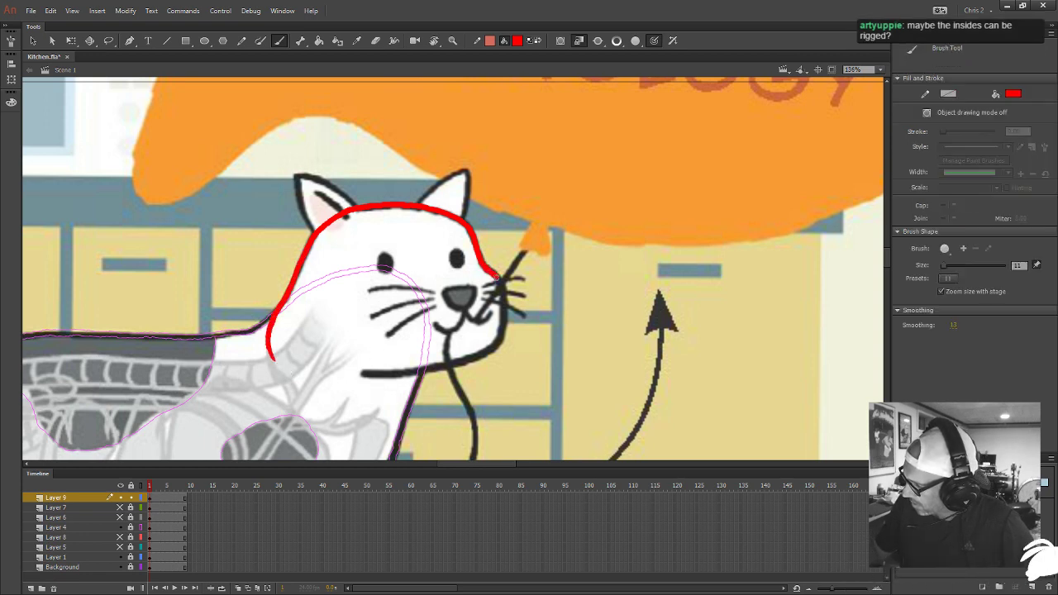
drag(496, 279, 502, 302)
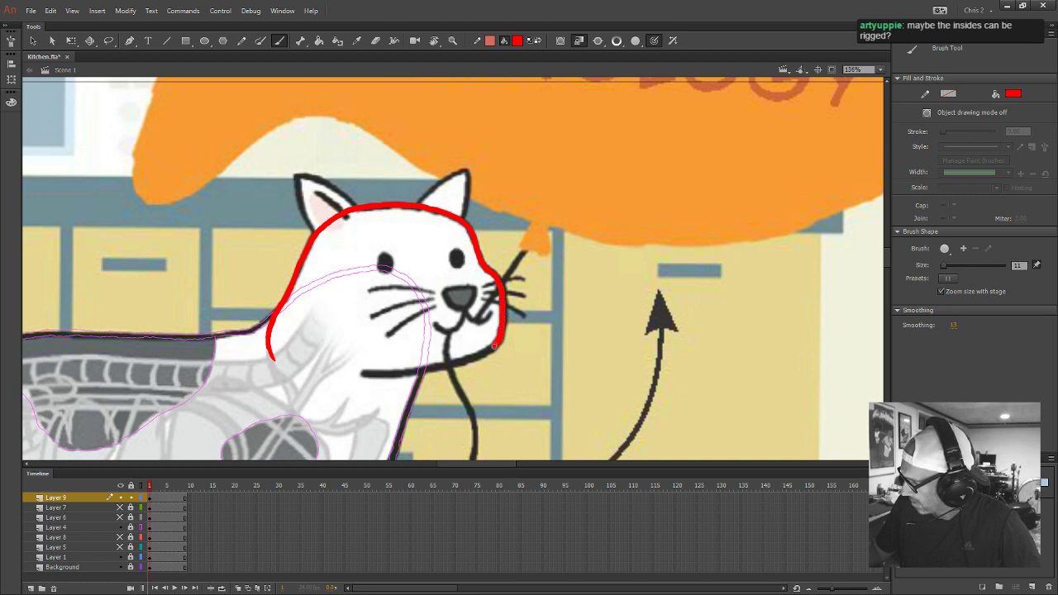
mouse_move(494, 346)
mouse_down()
mouse_move(446, 367)
mouse_move(355, 373)
mouse_up()
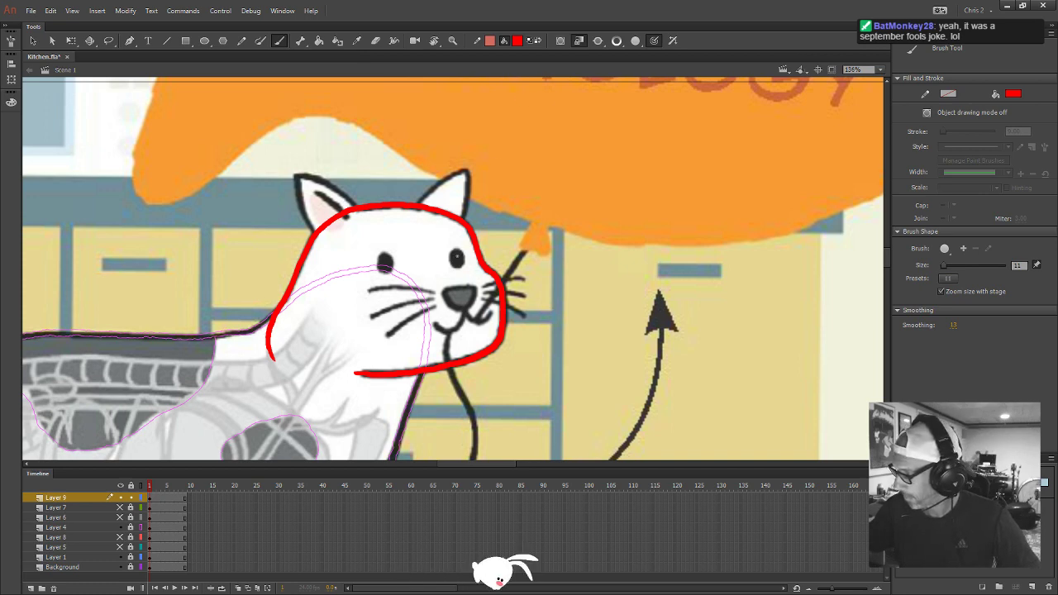
click(456, 257)
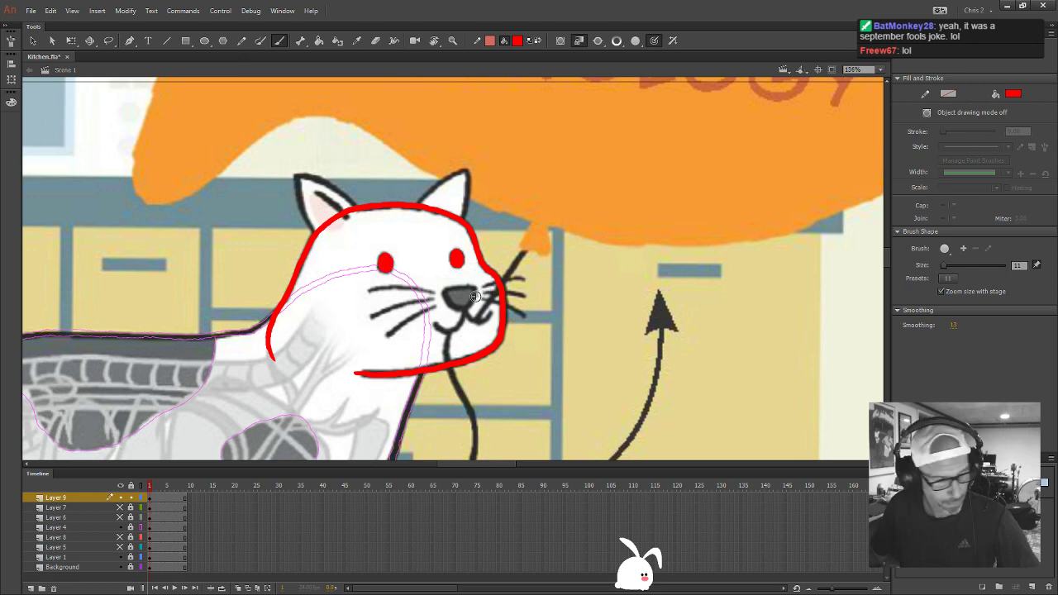
Trace the cat's nose, mouth and the three near-side whiskers in red on Layer 9
scroll(513, 273, up, 3)
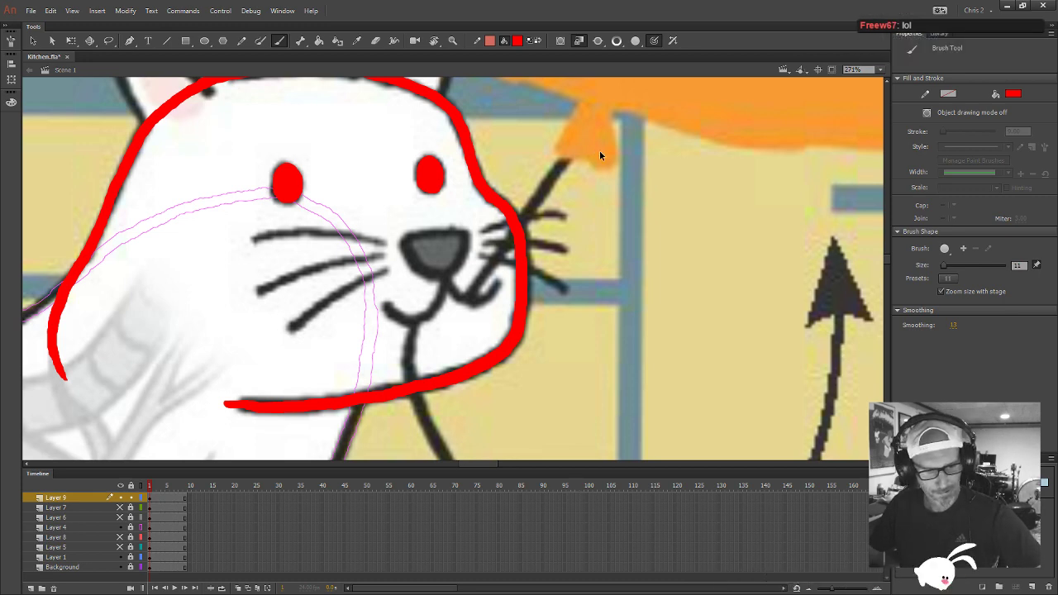
key(ctrl+minus)
key(ctrl+minus)
key(ctrl+equal)
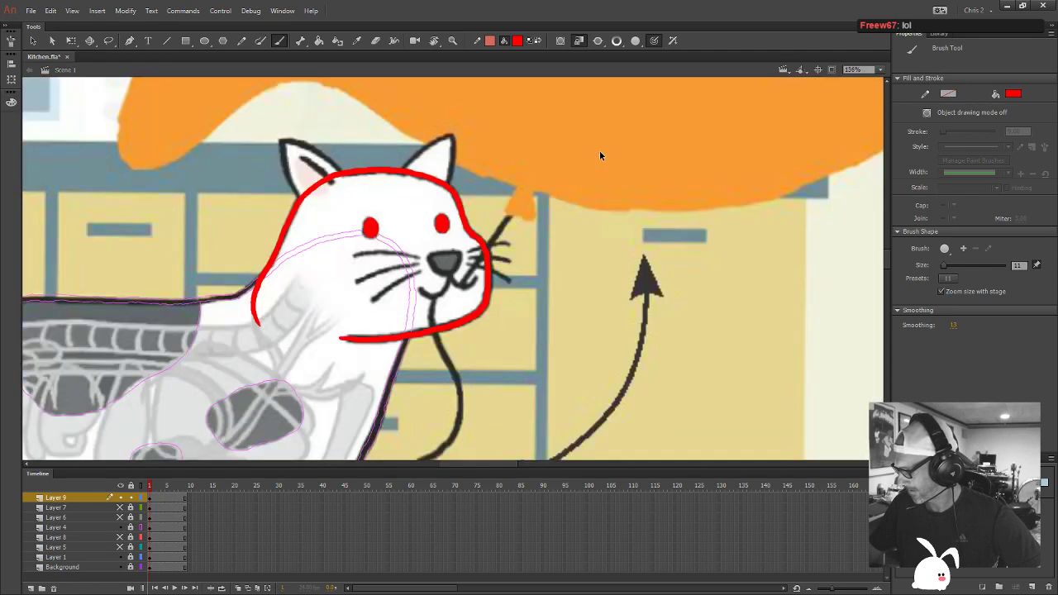
key(ctrl+equal)
drag(463, 232, 410, 236)
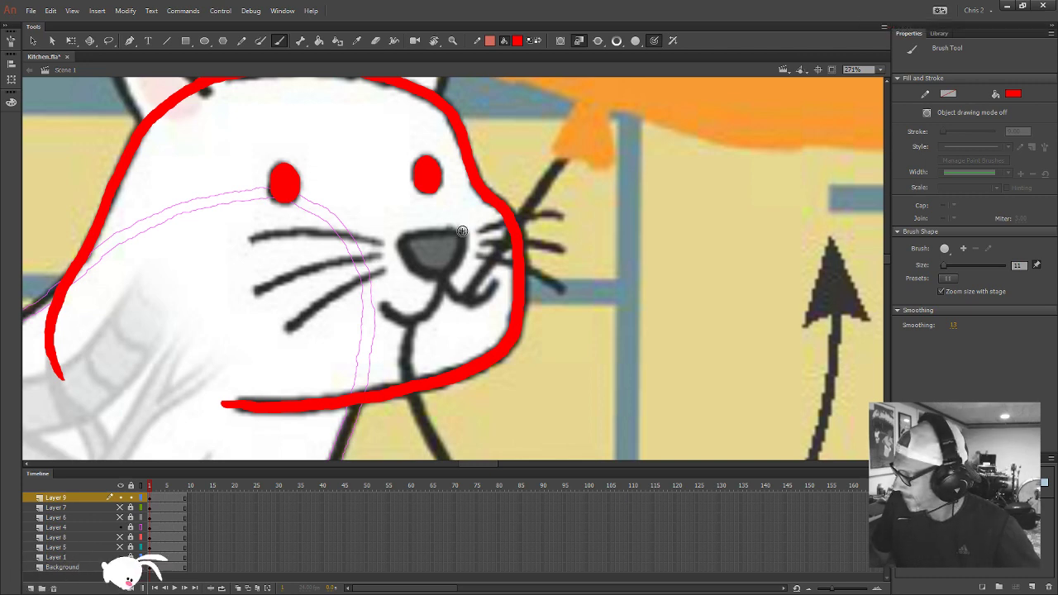
mouse_move(462, 232)
mouse_down()
mouse_move(405, 236)
mouse_move(410, 260)
mouse_move(432, 276)
mouse_up()
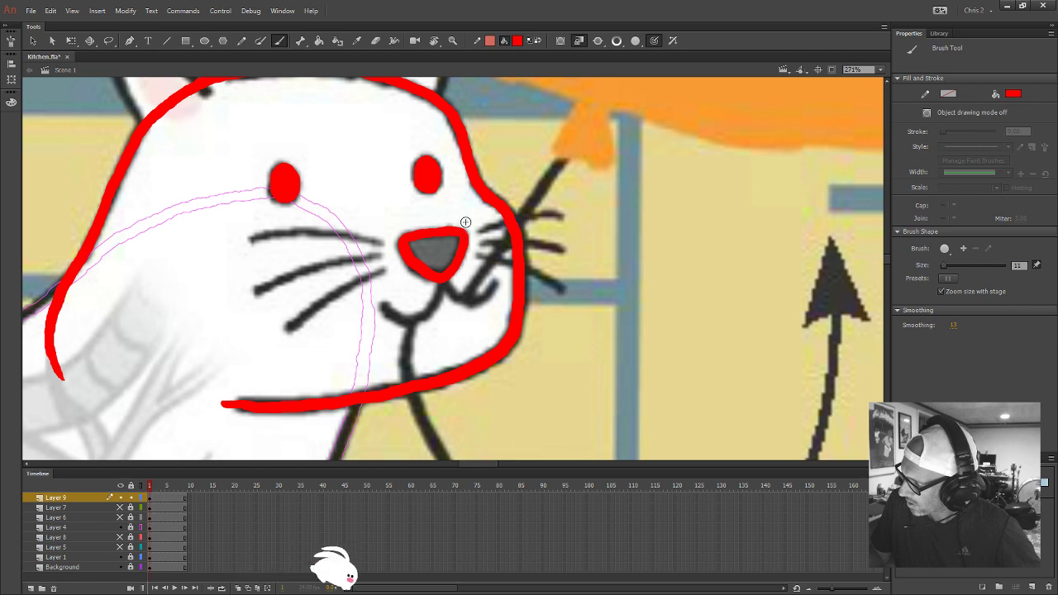
mouse_move(442, 279)
mouse_down()
mouse_move(476, 303)
mouse_move(495, 285)
mouse_move(440, 294)
mouse_move(408, 319)
mouse_move(388, 308)
mouse_move(376, 275)
mouse_move(287, 330)
mouse_up()
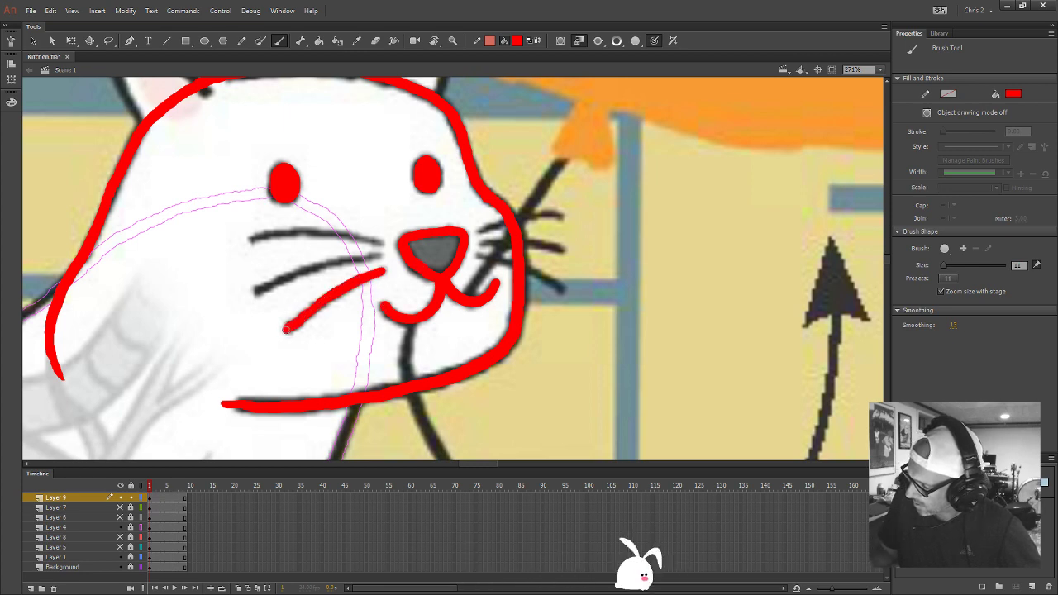
drag(339, 262, 288, 276)
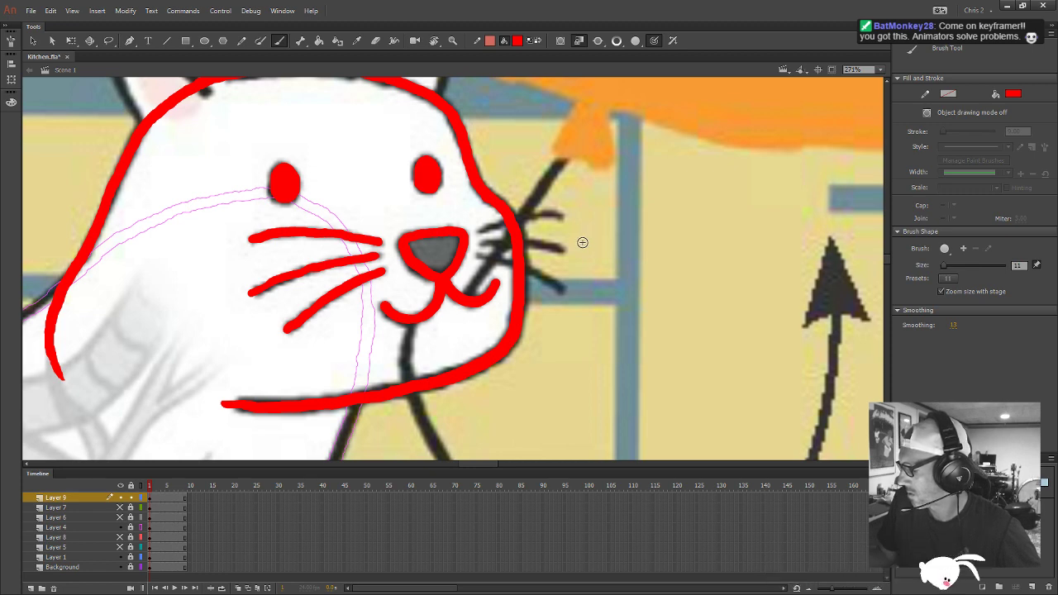
Fill the inside of the cat's nose with dark grey using the Paint Bucket
click(518, 46)
click(455, 227)
key(k)
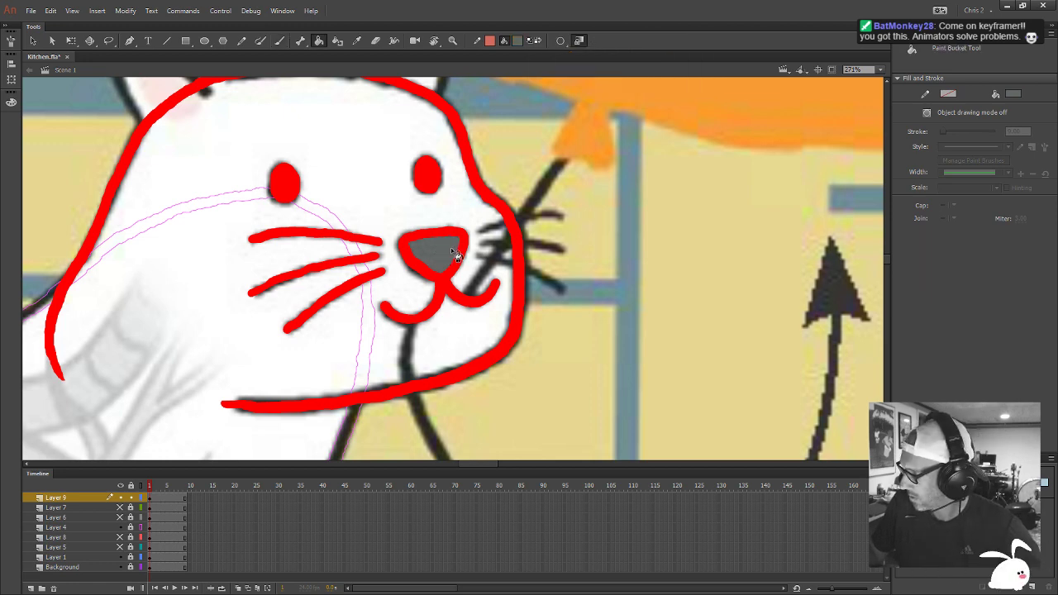
Recolour the red eyes, near-side whiskers, head outline, nose outline and mouth to black with the Paint Bucket
click(519, 42)
click(567, 66)
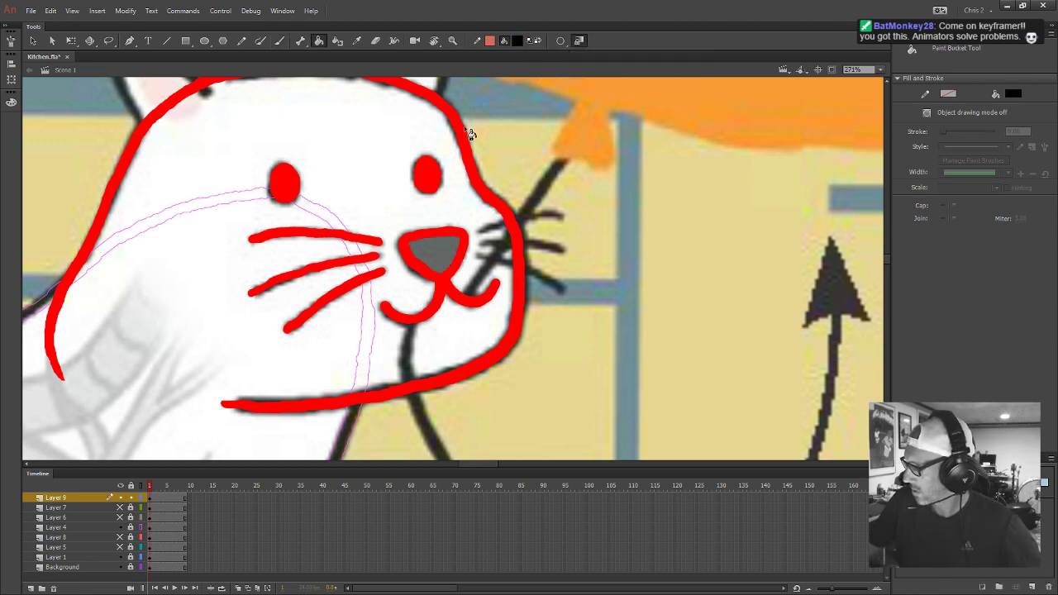
click(427, 174)
click(283, 182)
click(299, 240)
click(323, 275)
click(330, 304)
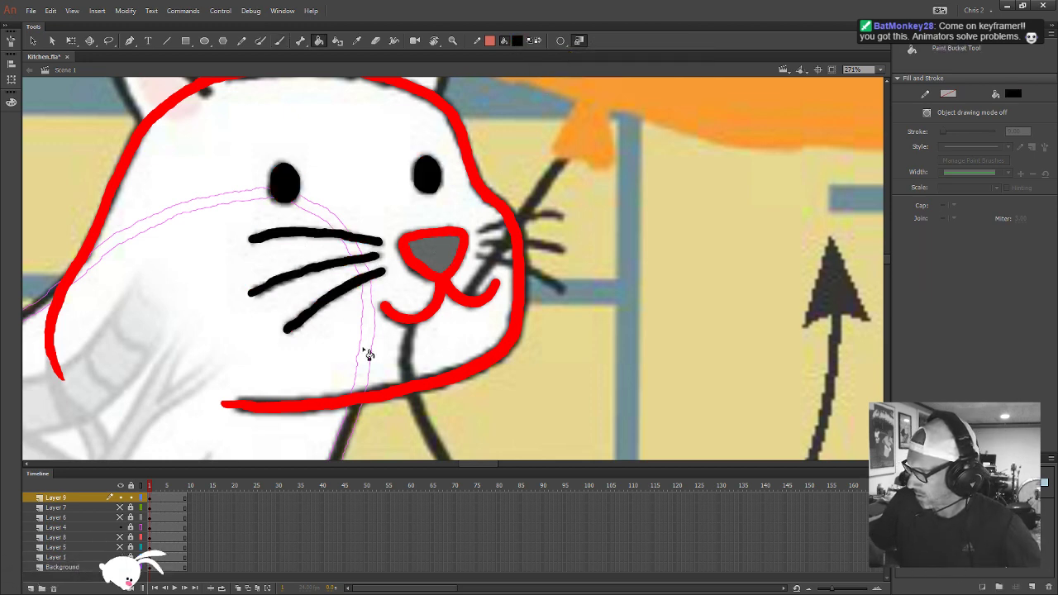
click(377, 395)
click(458, 300)
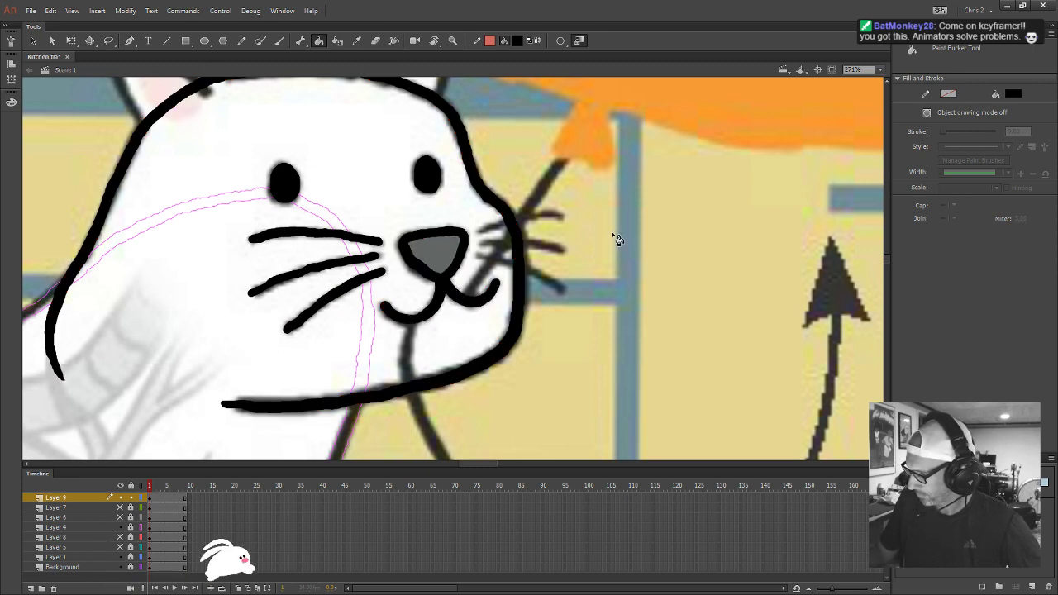
Add a layer above Layer 9 and paint the three far-side whiskers on it in black
click(31, 590)
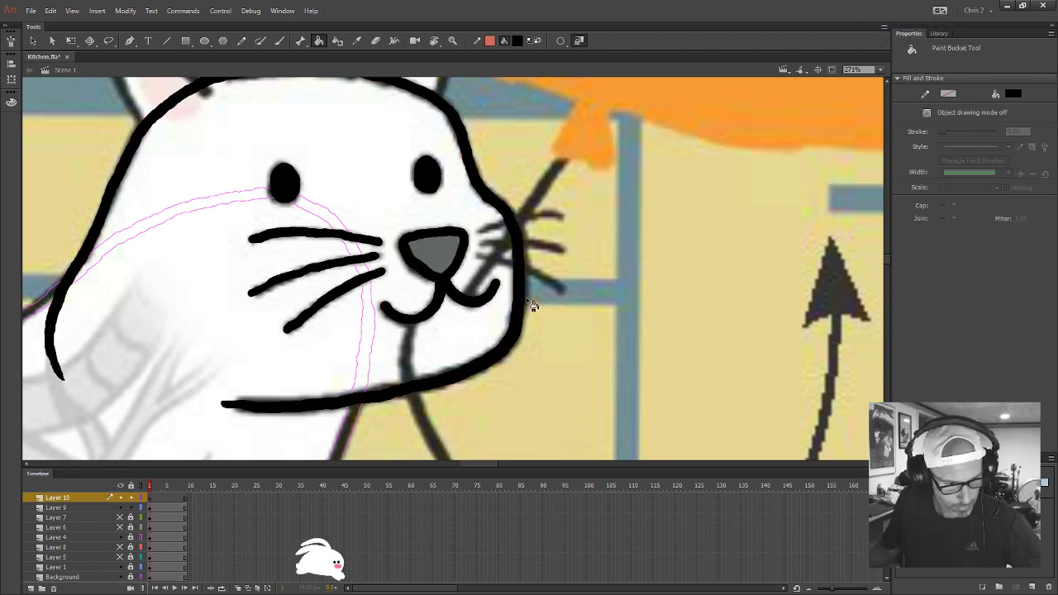
key(b)
mouse_move(481, 230)
mouse_down()
mouse_move(552, 213)
mouse_move(491, 243)
mouse_move(570, 250)
mouse_up()
drag(499, 260, 566, 291)
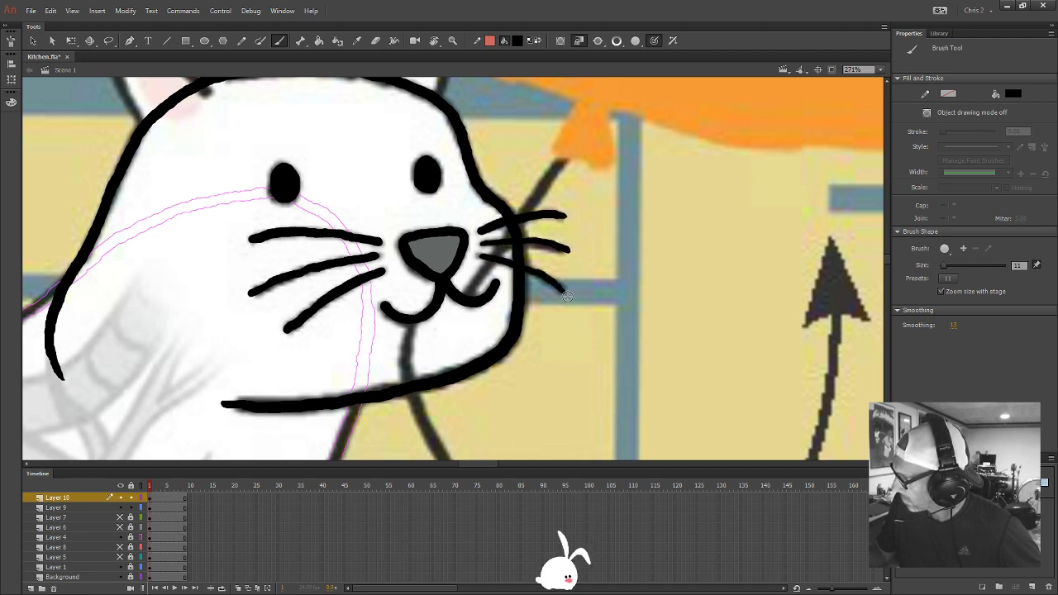
key(ctrl+minus)
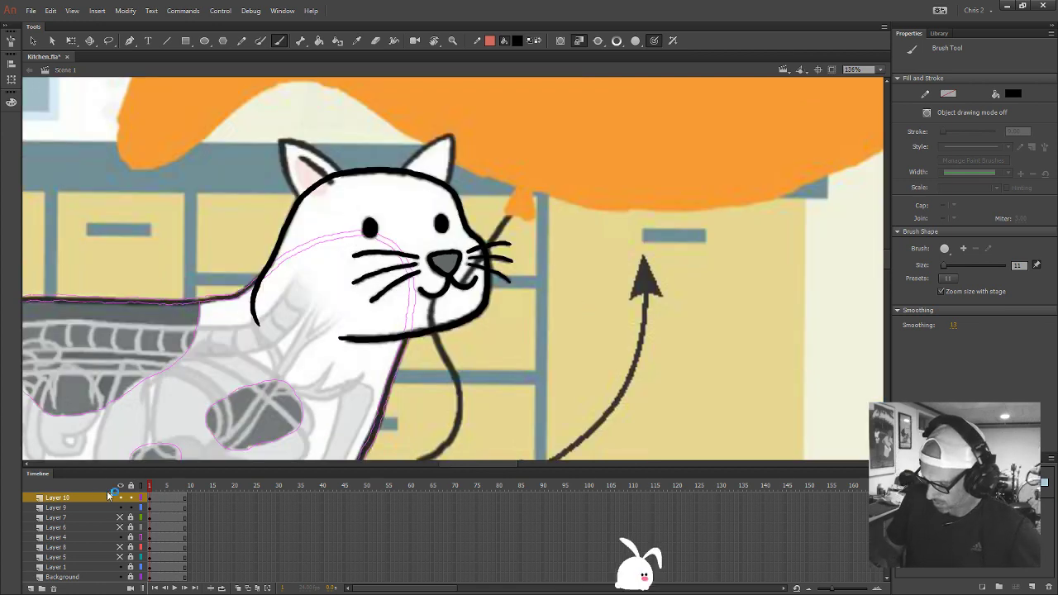
Trace the near ear on a new top layer and the far ear on a new layer directly above Layer 7
click(31, 589)
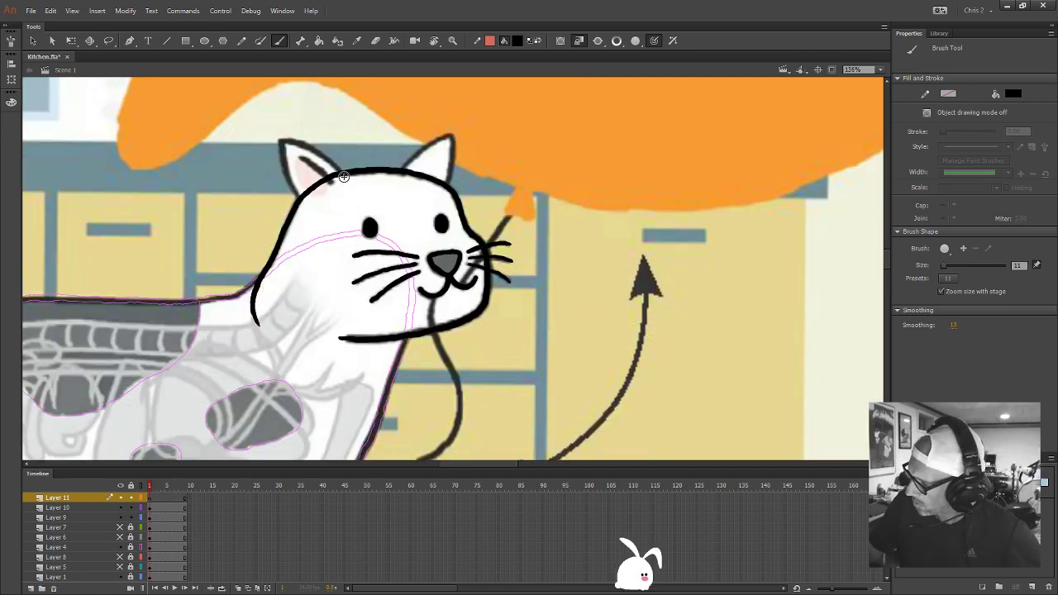
drag(344, 176, 282, 140)
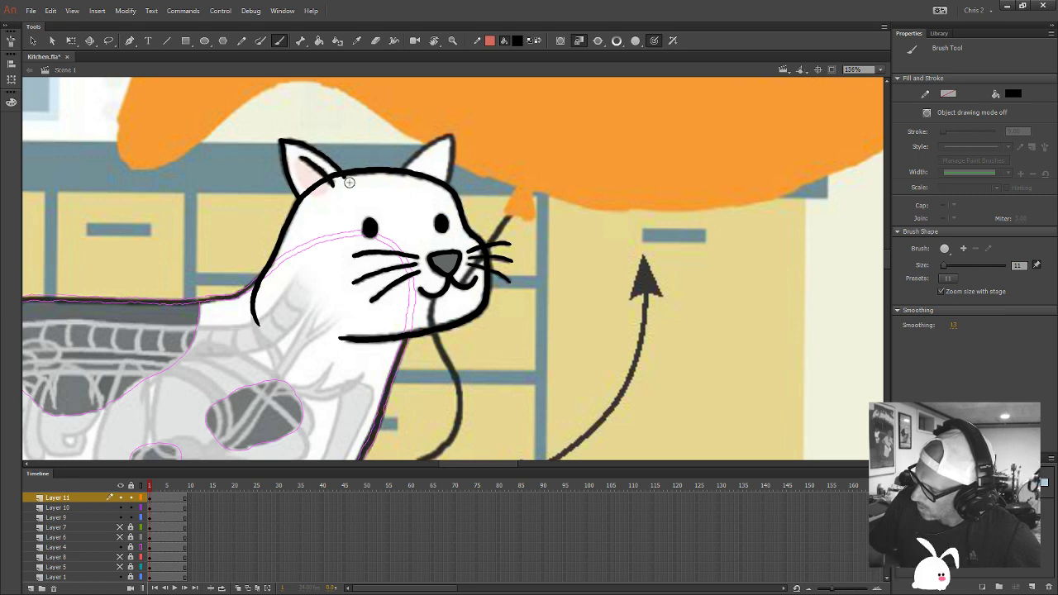
click(75, 528)
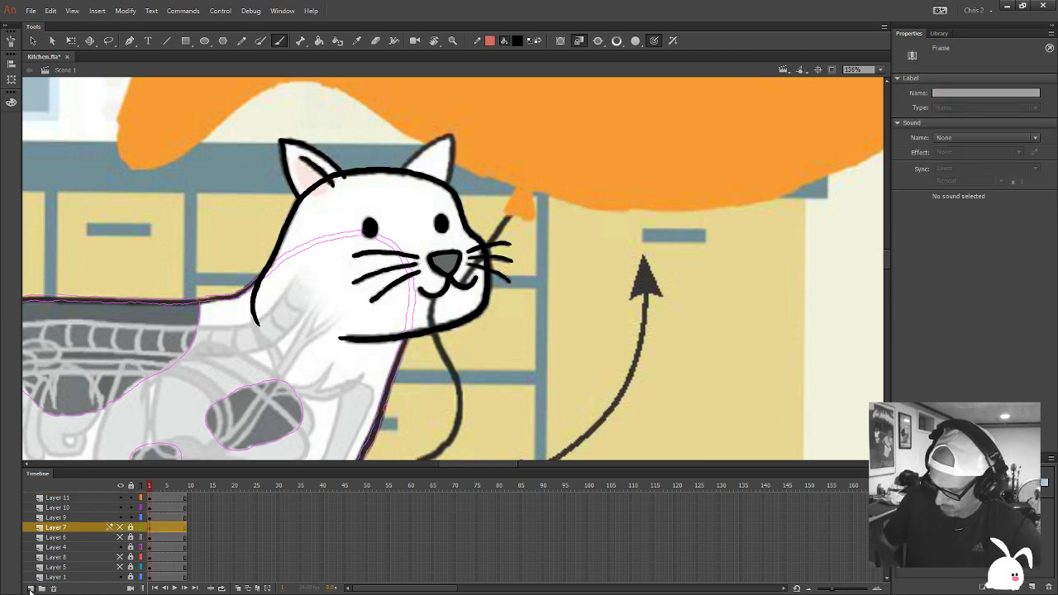
click(31, 589)
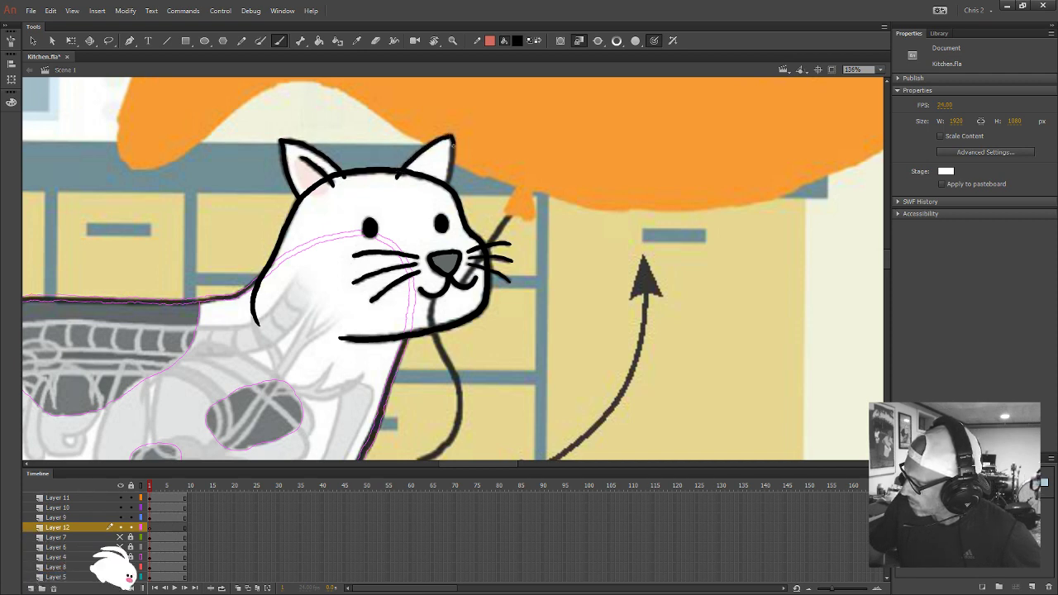
key(b)
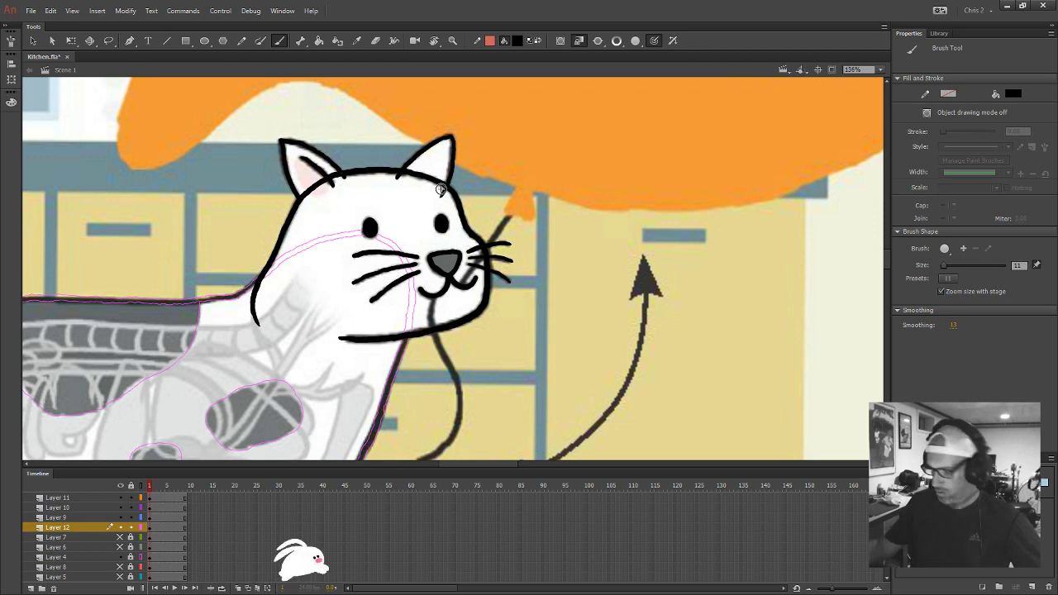
Lock Layers 10, 11 and 12, make Layer 9 the active layer, and save the file
click(151, 519)
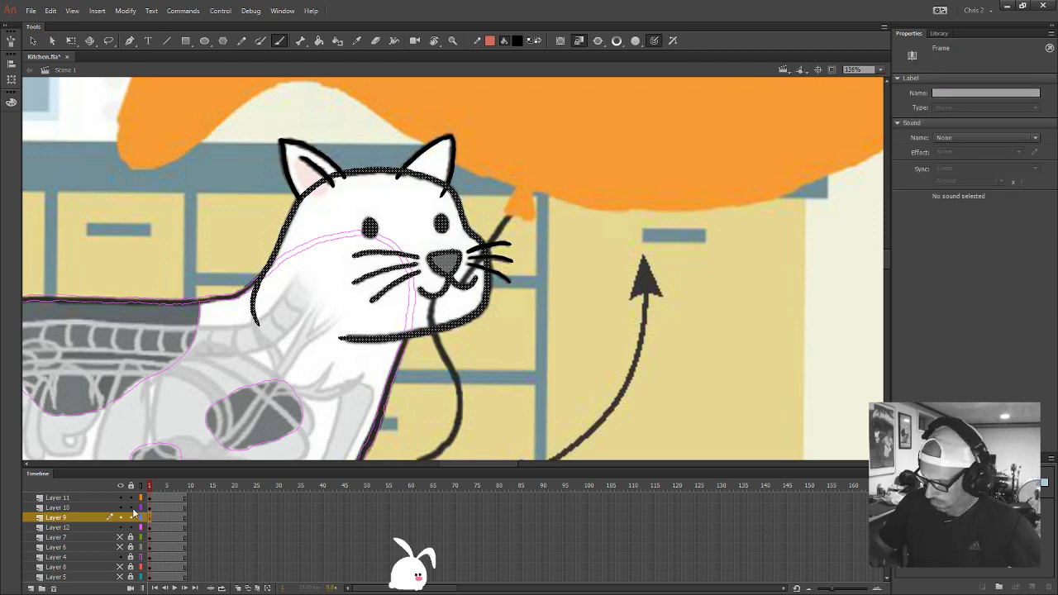
click(135, 515)
click(136, 507)
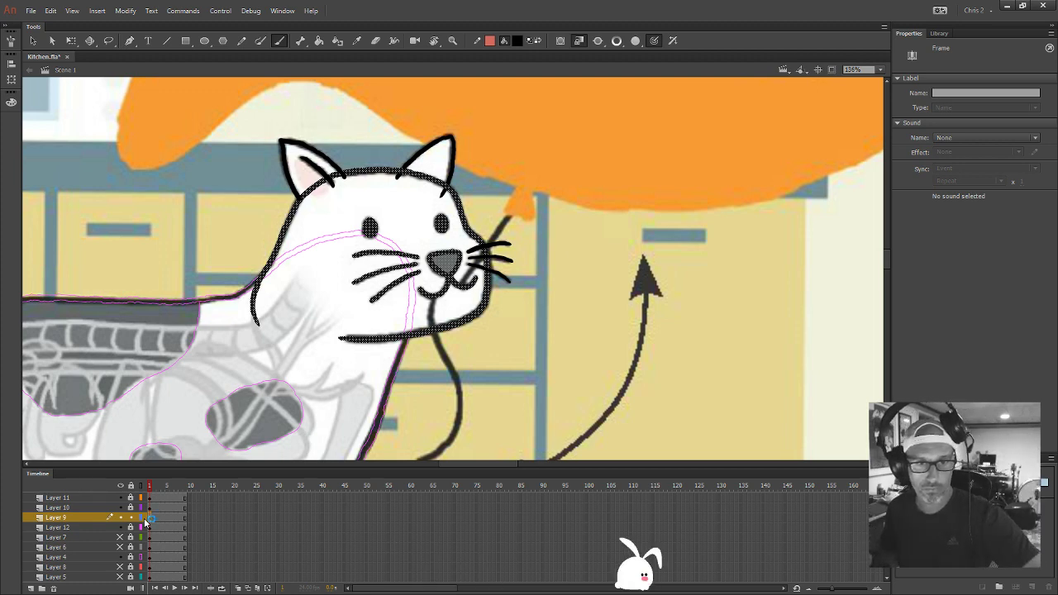
key(v)
click(492, 344)
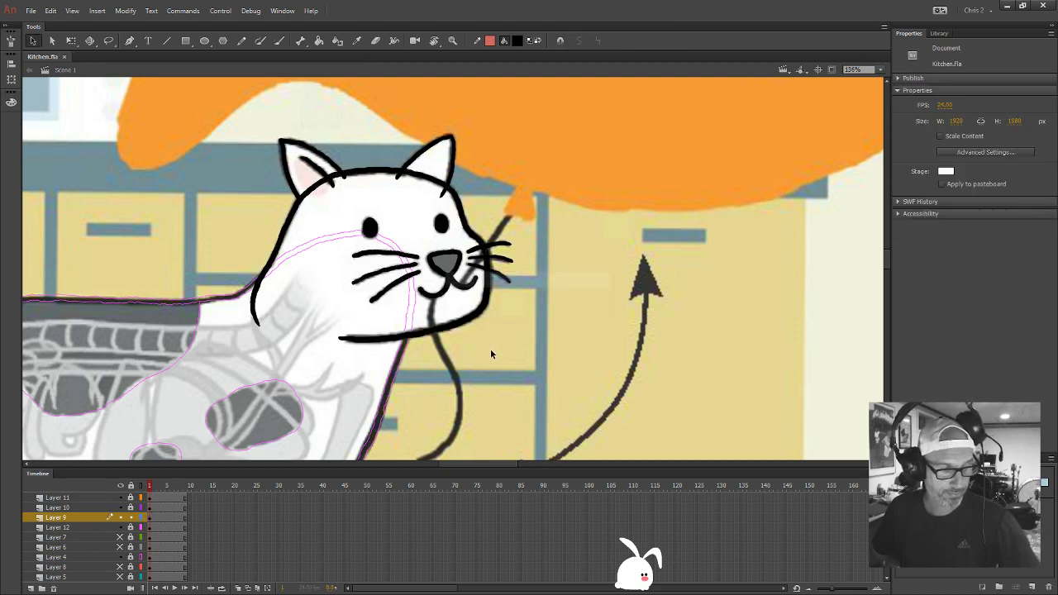
Close the gap under the cat's jaw with a white brush stroke on Layer 9 and fill the head with white
click(517, 41)
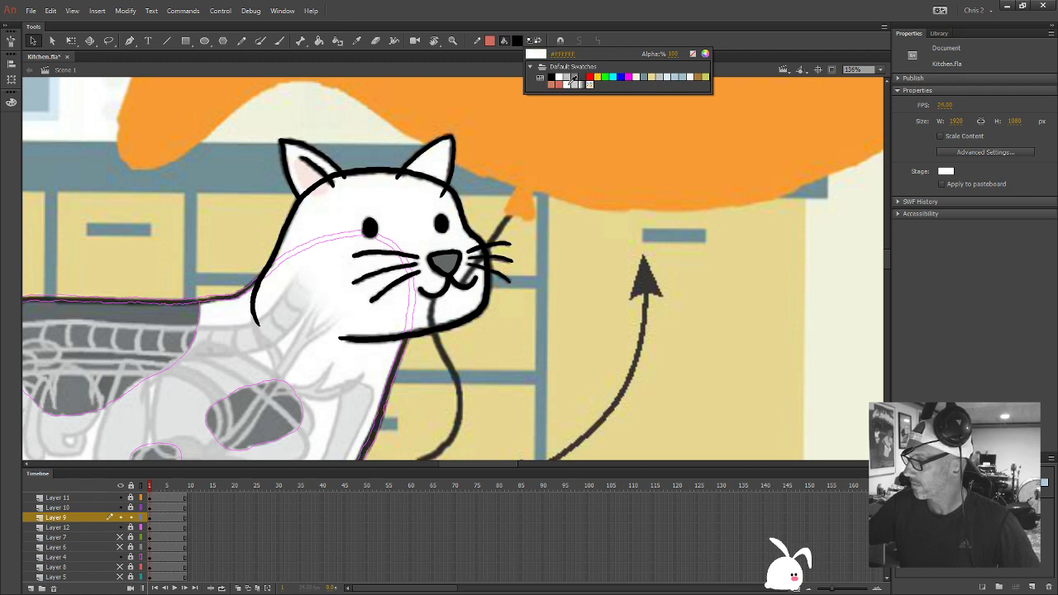
click(573, 80)
key(b)
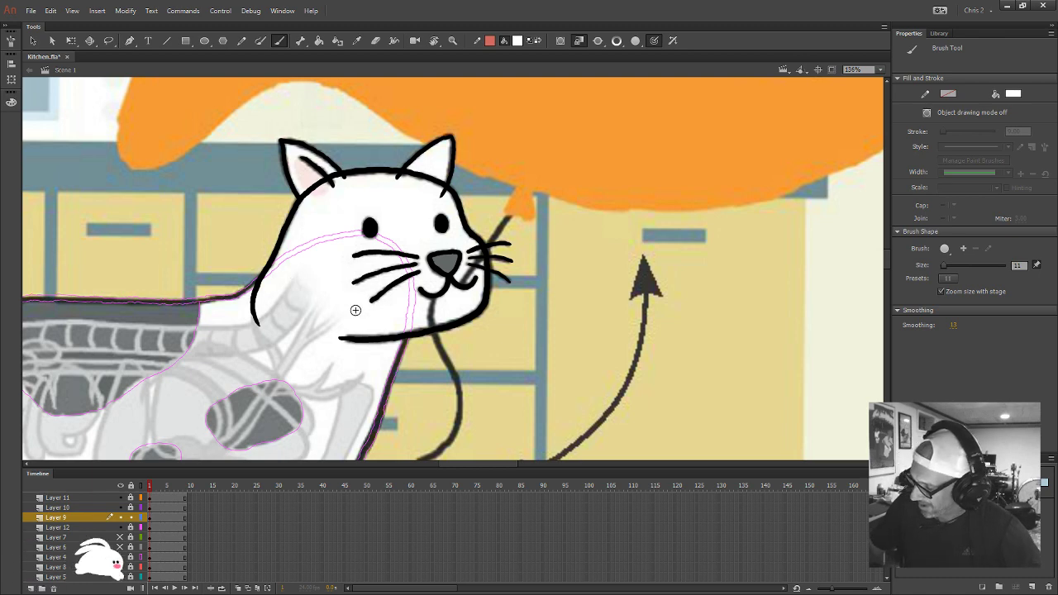
drag(359, 337, 258, 315)
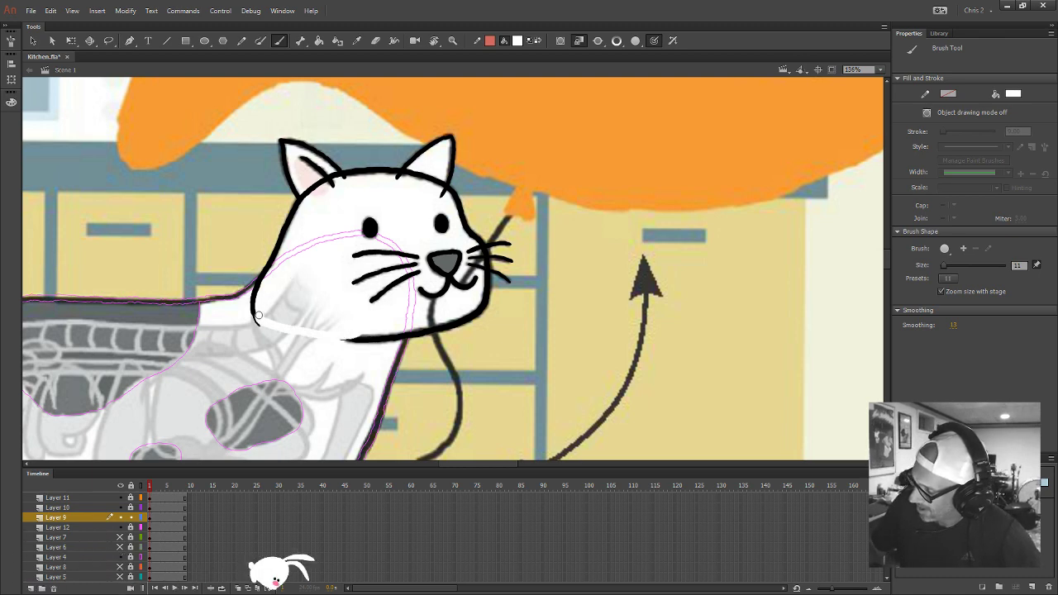
key(k)
click(391, 311)
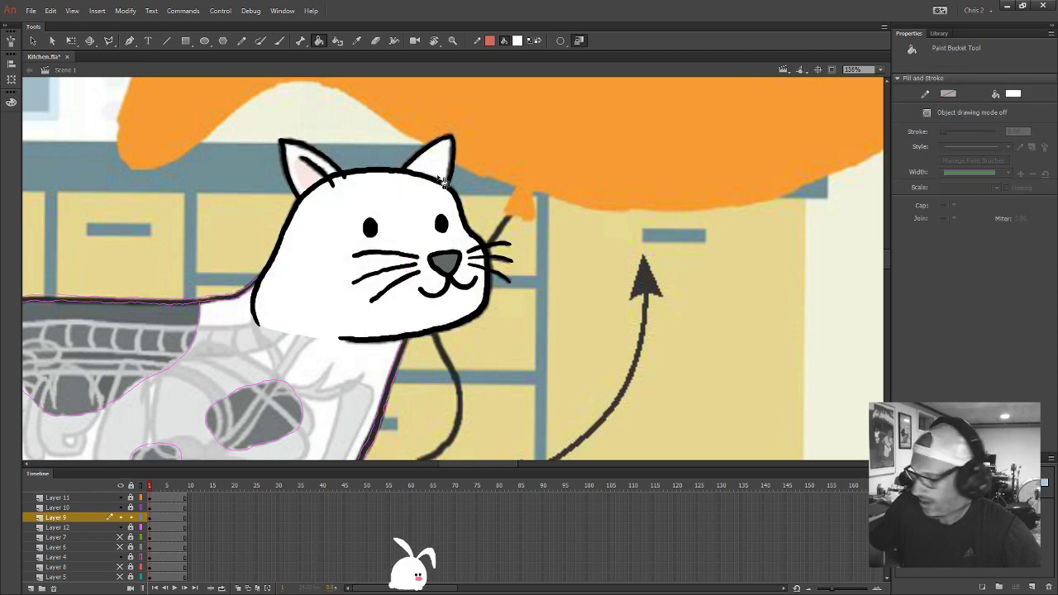
Convert all the head artwork on Layer 9 to a graphic symbol named Cat_Head
key(v)
click(150, 518)
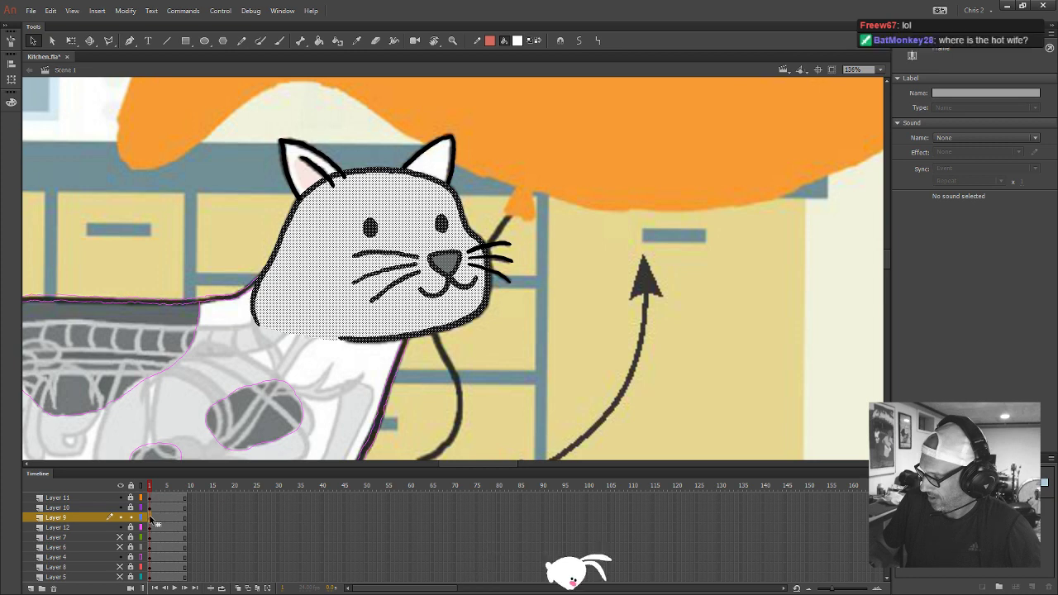
key(F8)
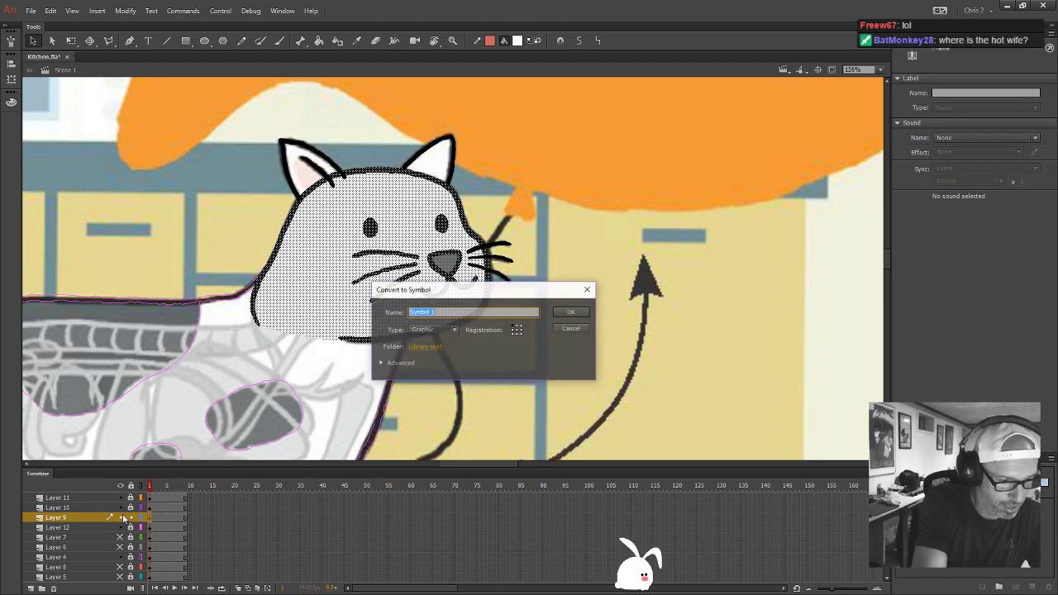
text(c)
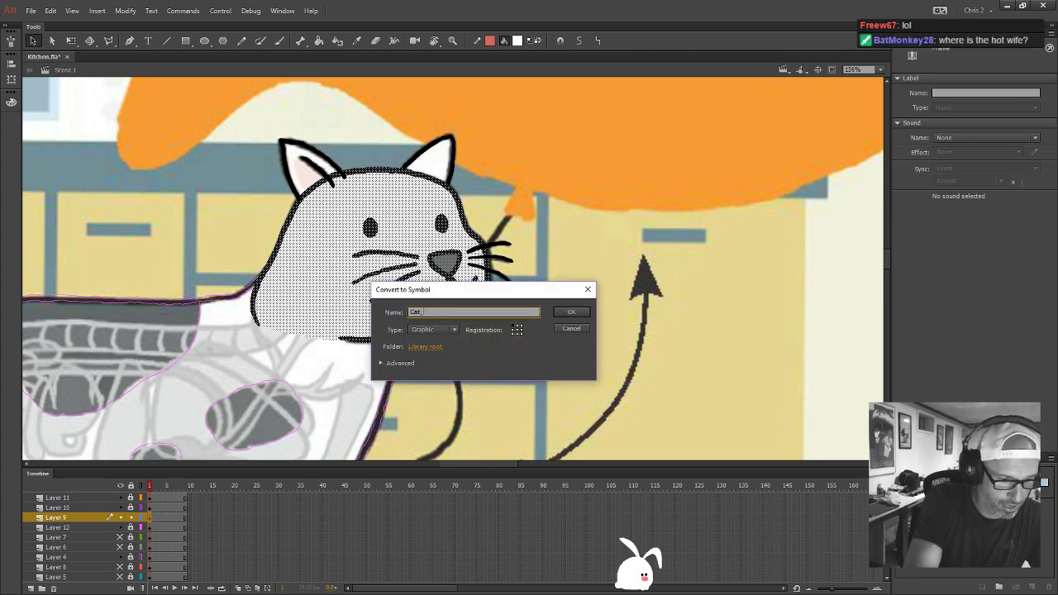
text(at_)
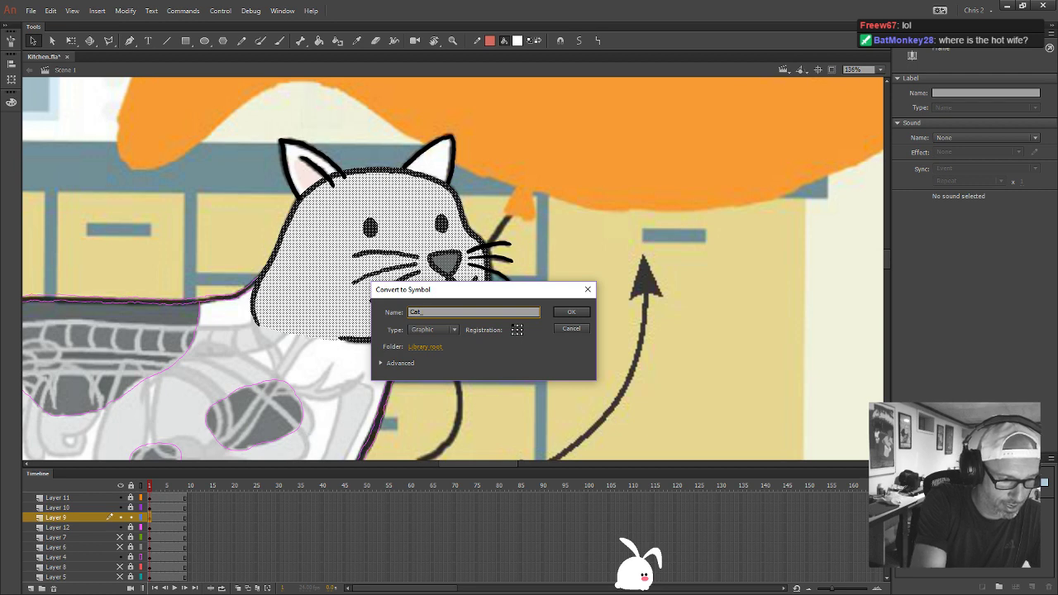
text(Hea)
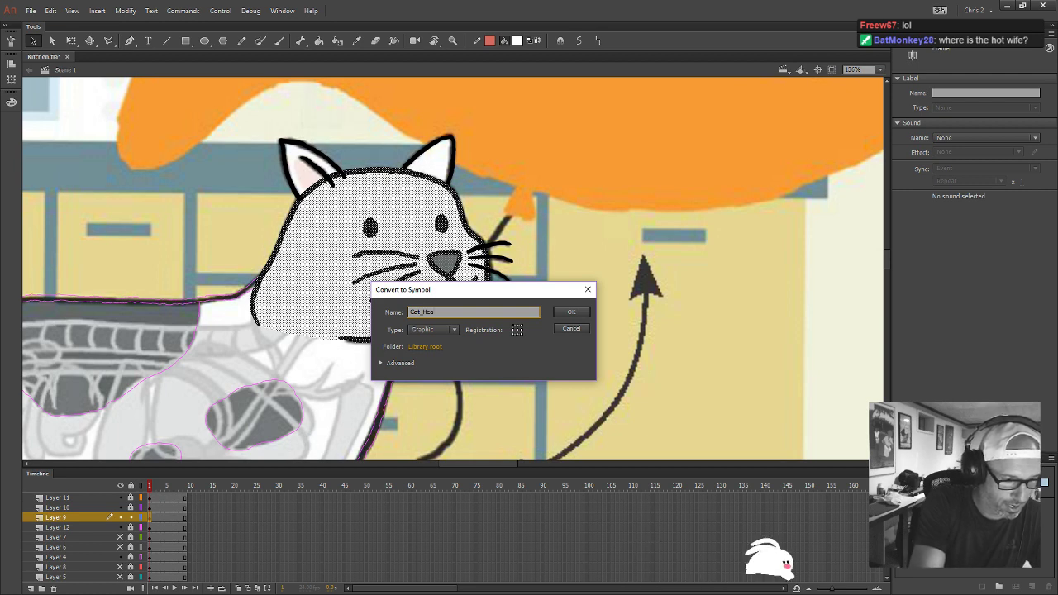
text(d)
key(Return)
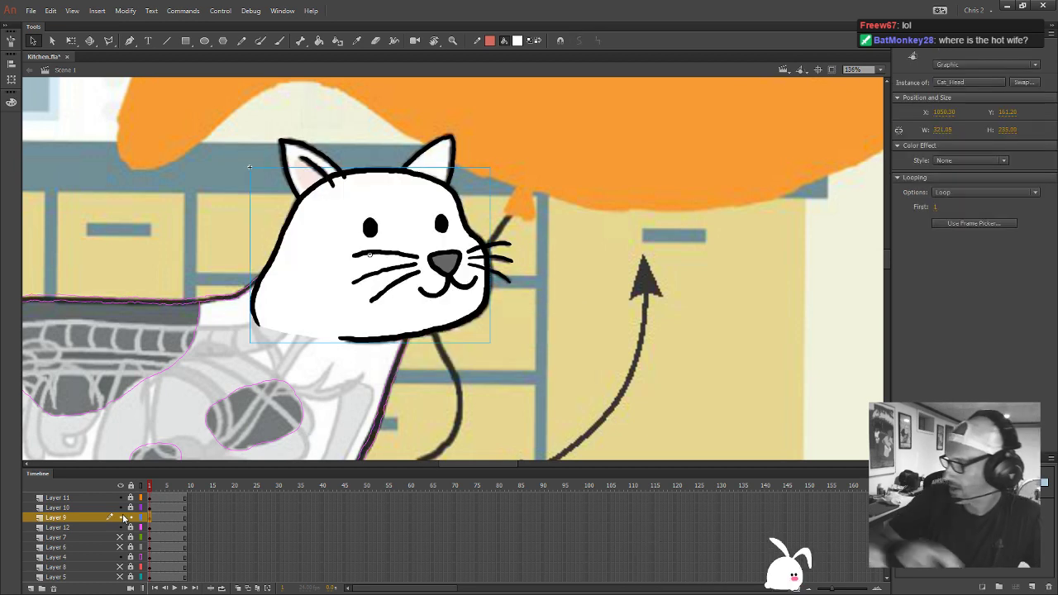
Lock Layer 9, then close the base of the far ear on Layer 12 with a white stroke and fill it white
click(502, 244)
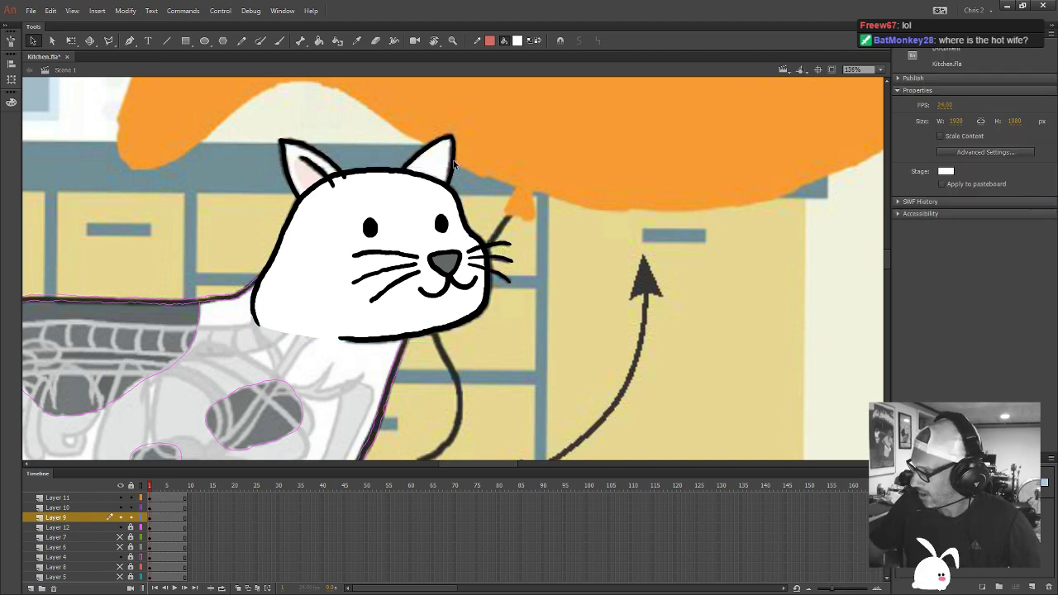
click(130, 517)
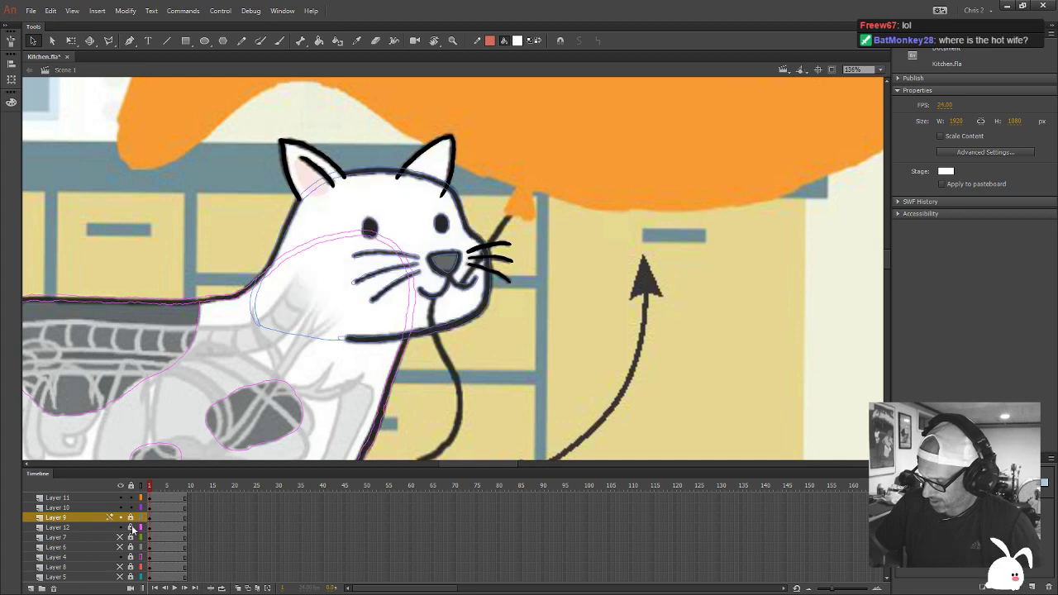
click(459, 168)
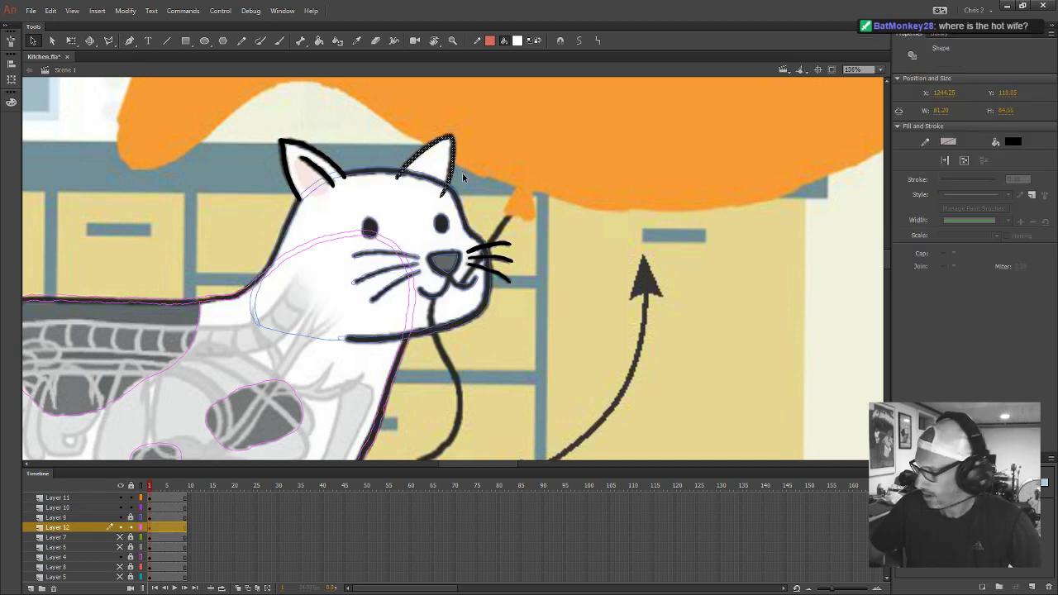
key(b)
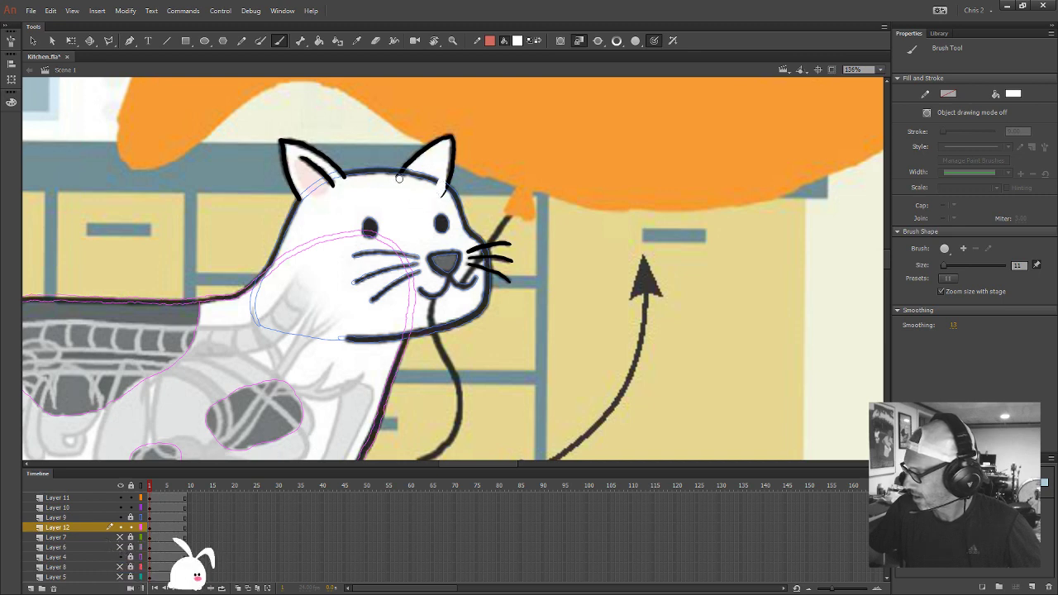
key(k)
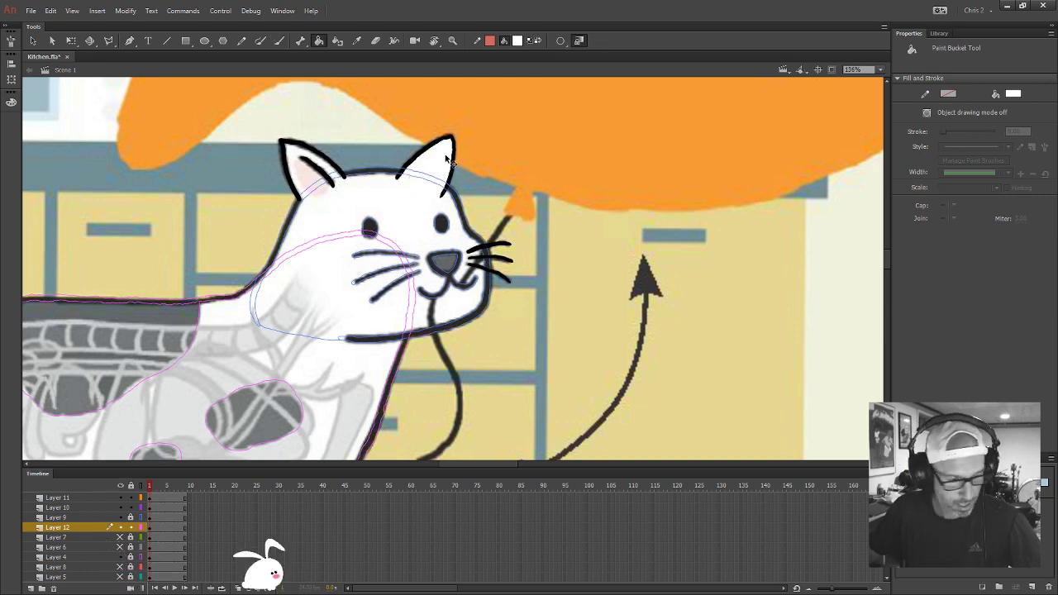
Convert the far ear to a graphic symbol named Cat_Ear_Back and move its transformation point down toward the ear's base
key(v)
drag(369, 96, 471, 203)
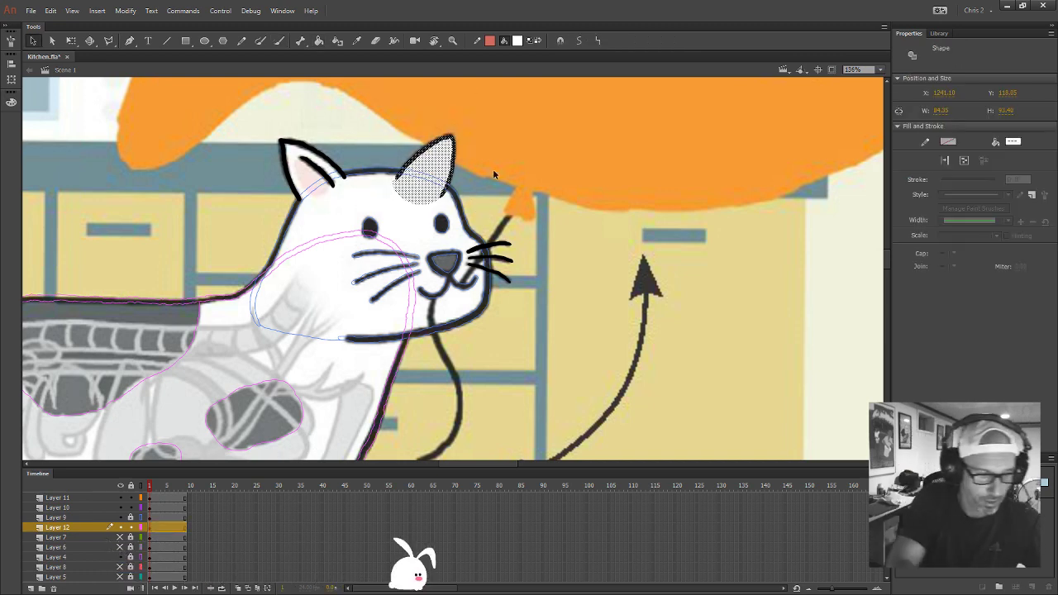
key(F8)
text(Cat)
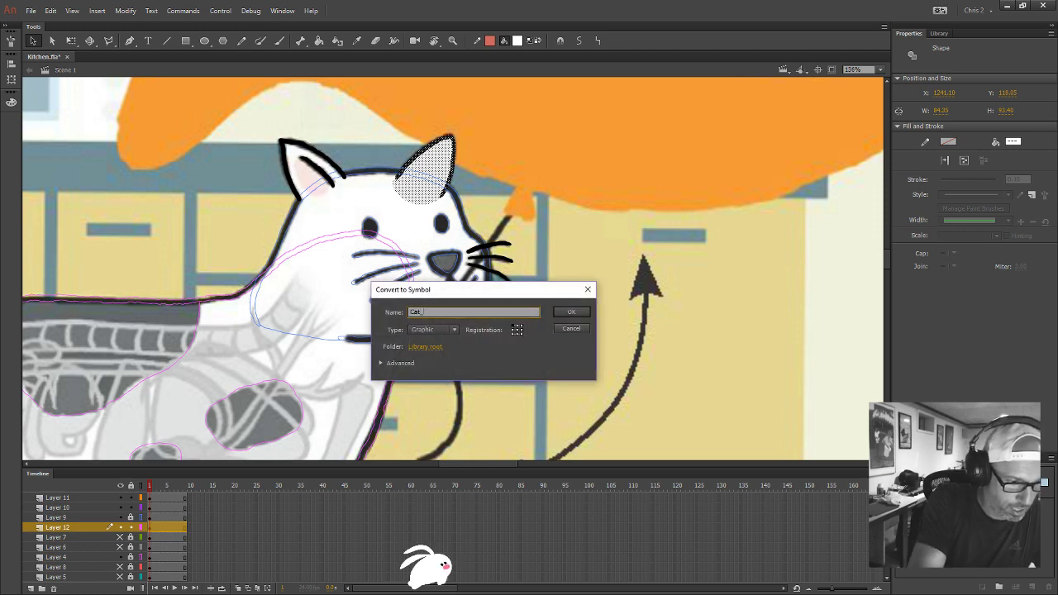
text(_Ear)
text(_R)
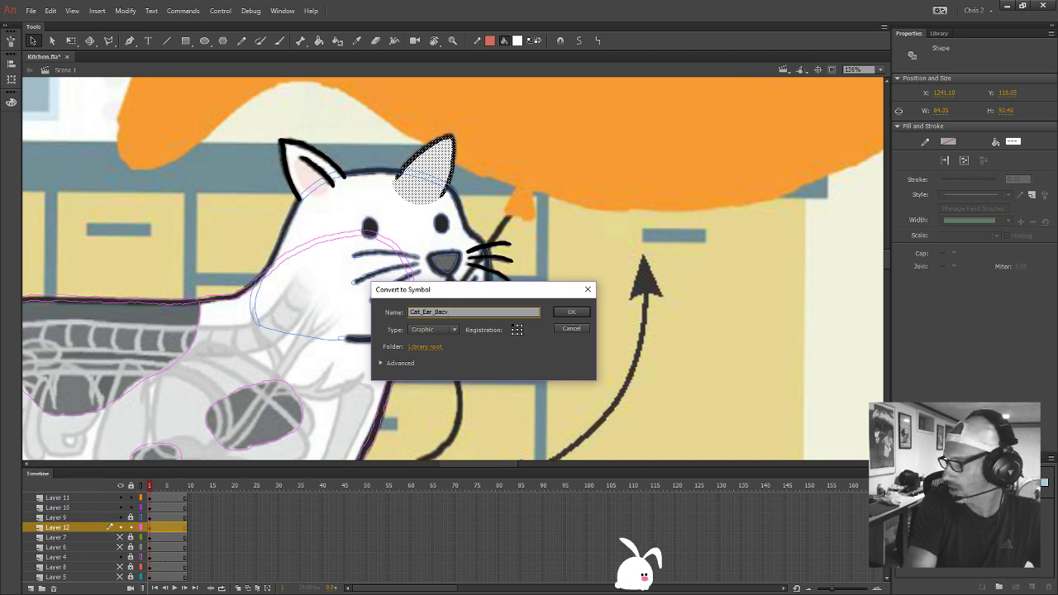
text(ack)
key(Return)
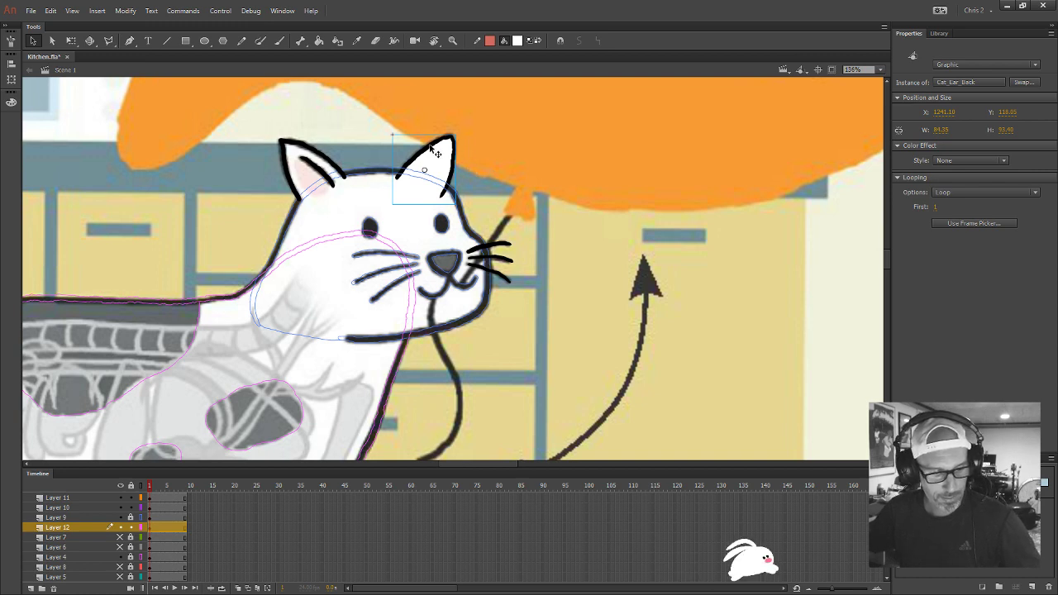
key(q)
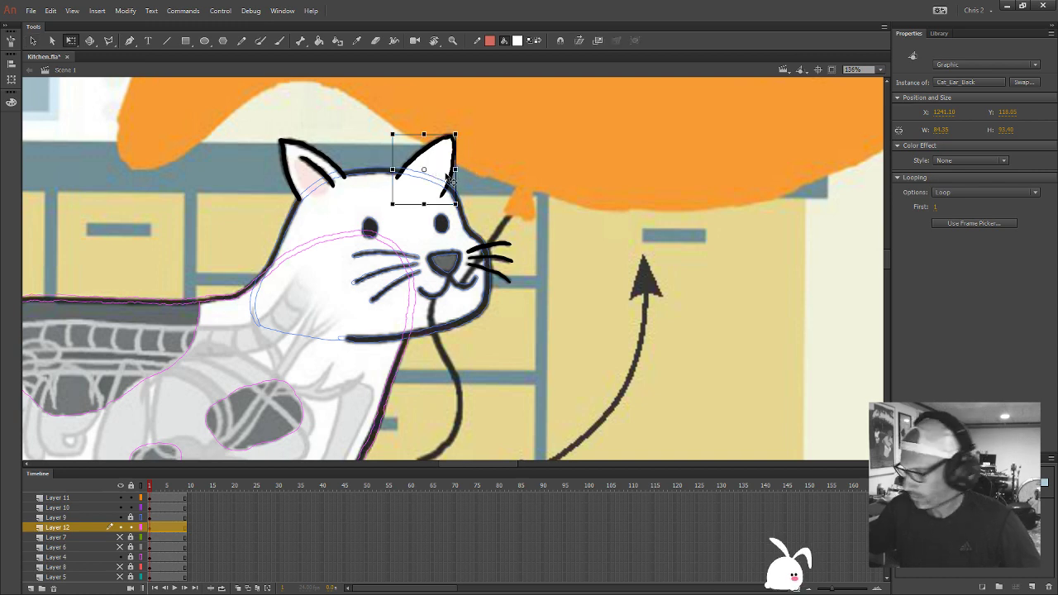
drag(424, 172, 425, 184)
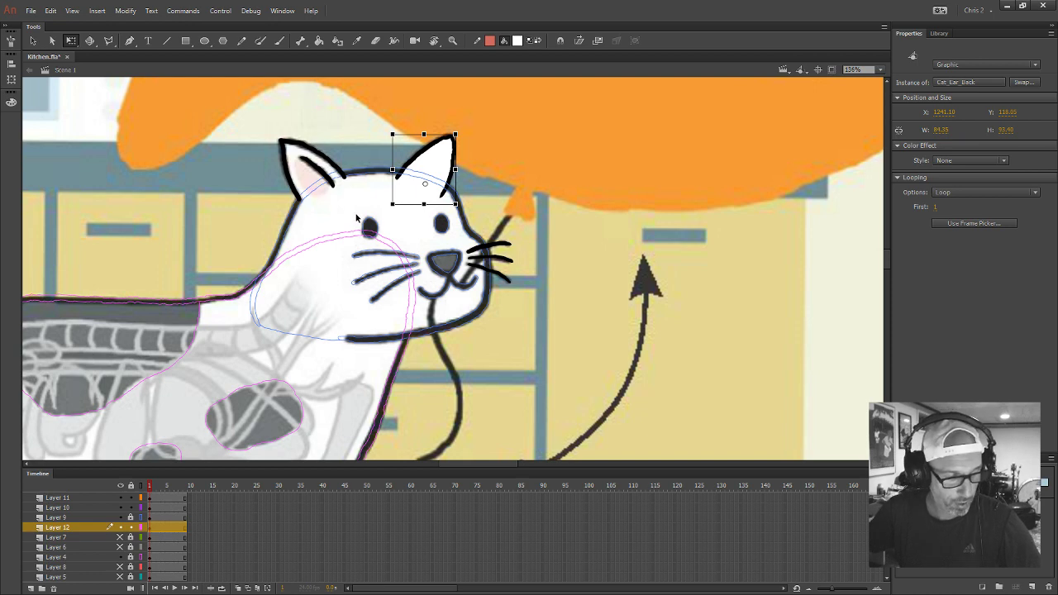
Sample the pale pink of the near ear's interior as the fill colour and add it to the swatches
key(b)
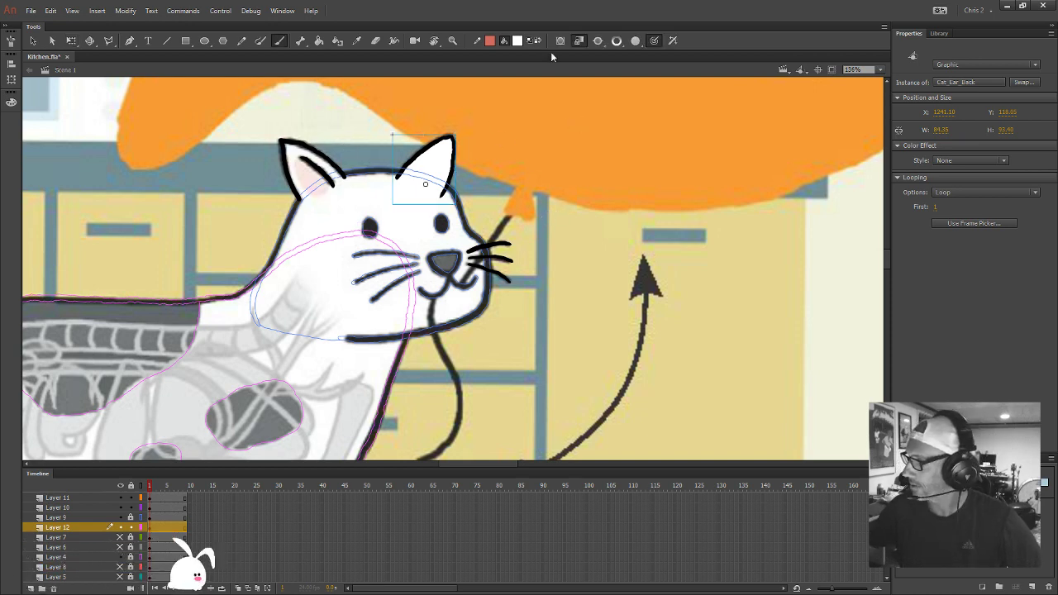
click(515, 45)
key(Escape)
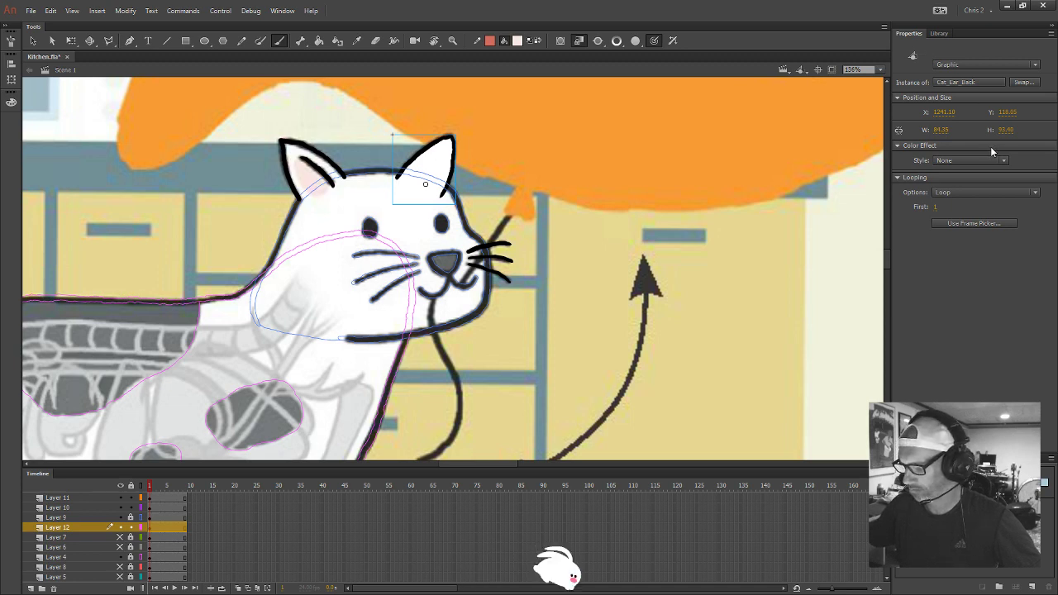
click(11, 104)
click(148, 95)
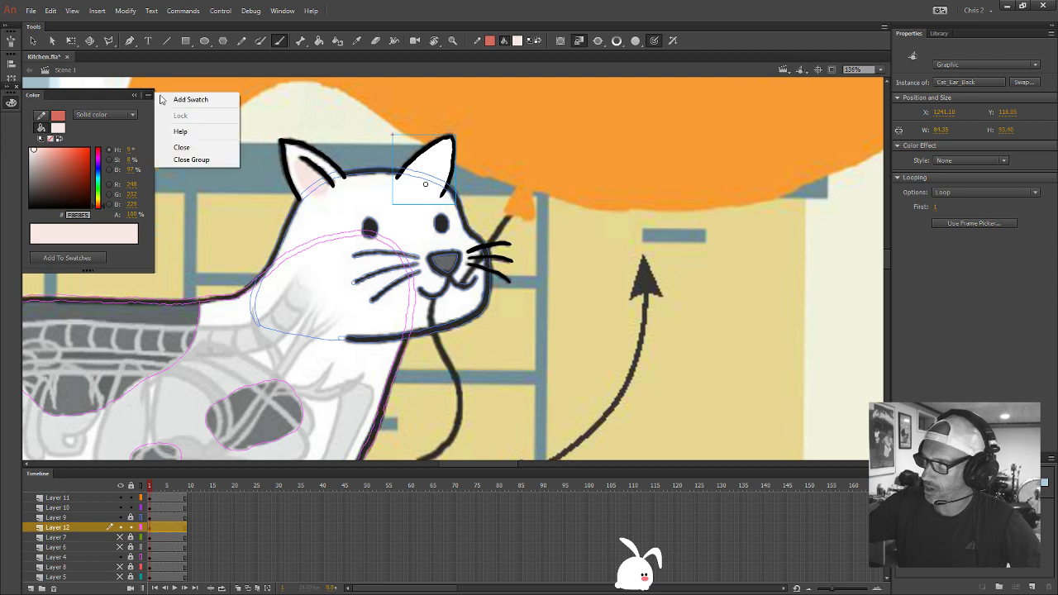
click(148, 95)
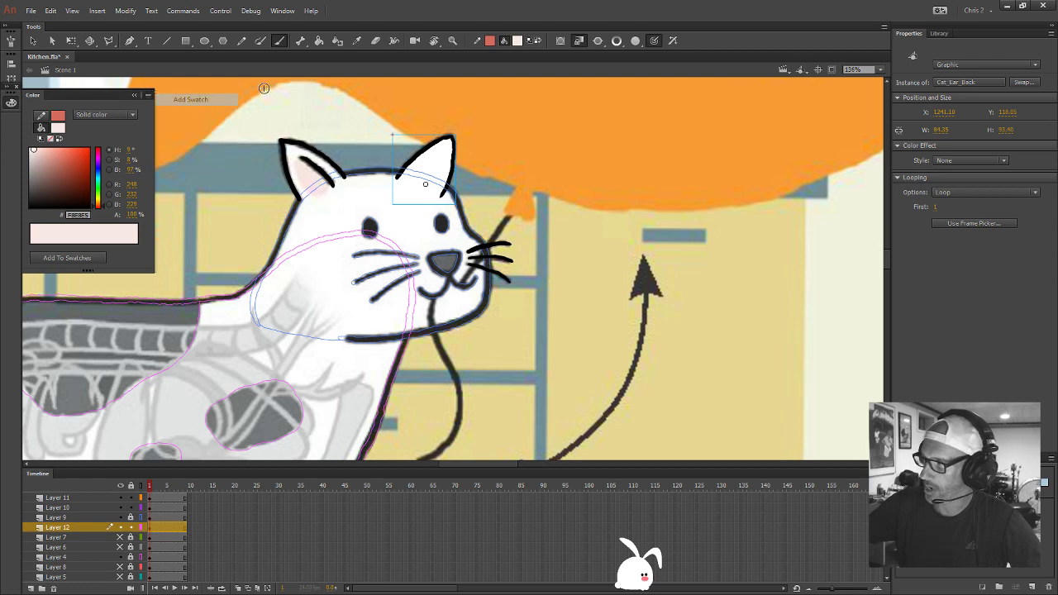
Paint the inner area of the near ear on Layer 11 in the pale pink
key(v)
click(323, 174)
click(334, 144)
key(b)
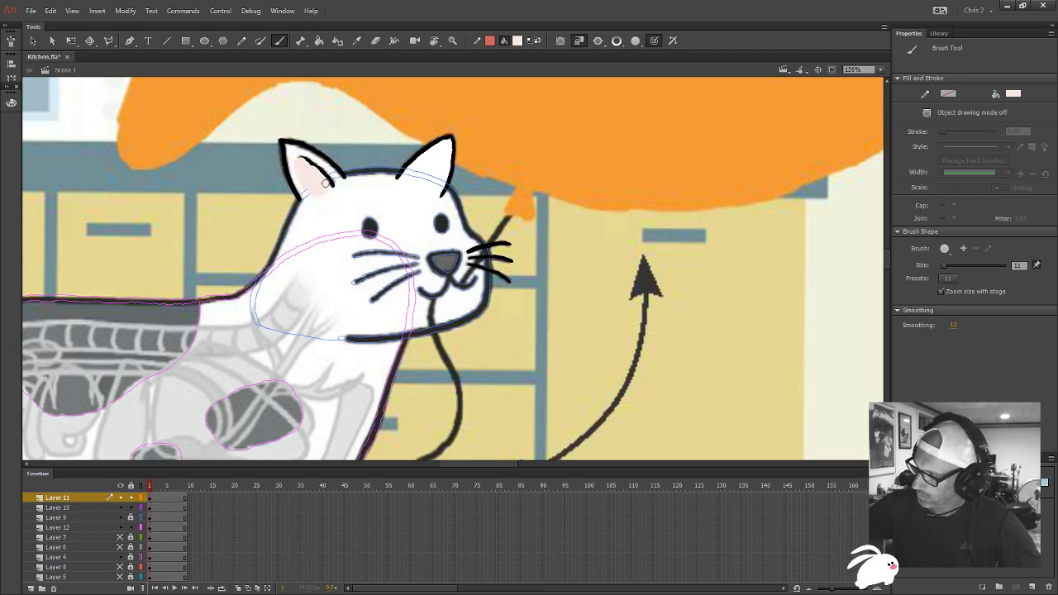
drag(314, 186, 307, 159)
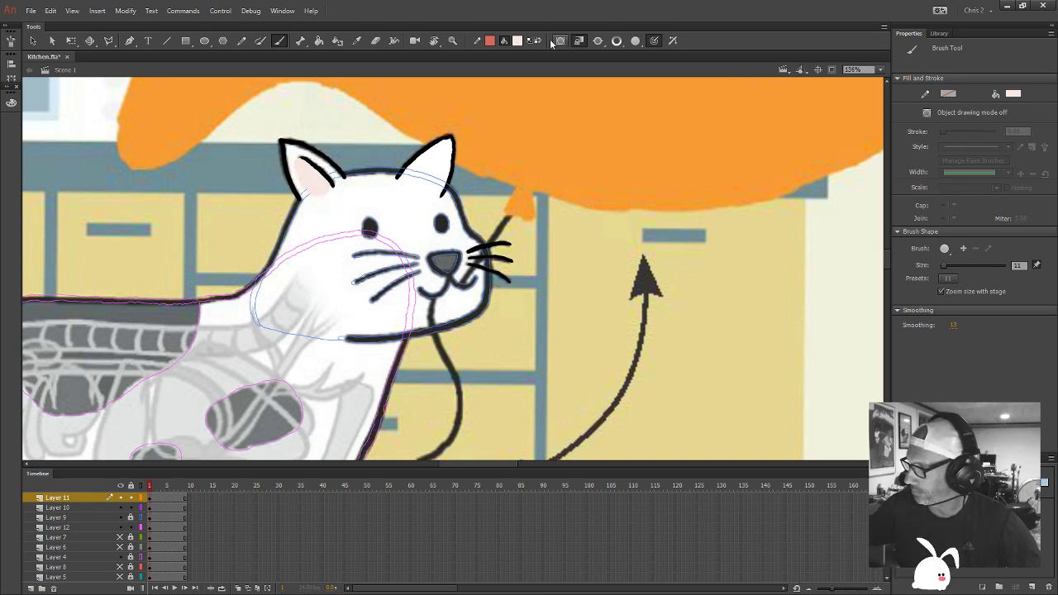
Switch the fill colour to white, close the near ear's base with the brush, and fill the rest of the ear
click(518, 42)
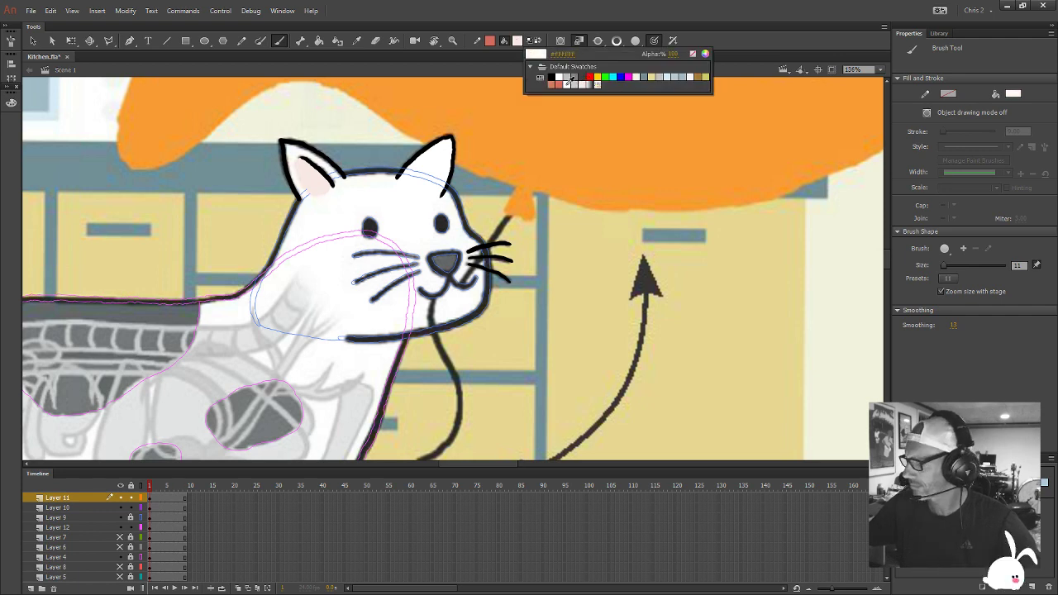
click(529, 79)
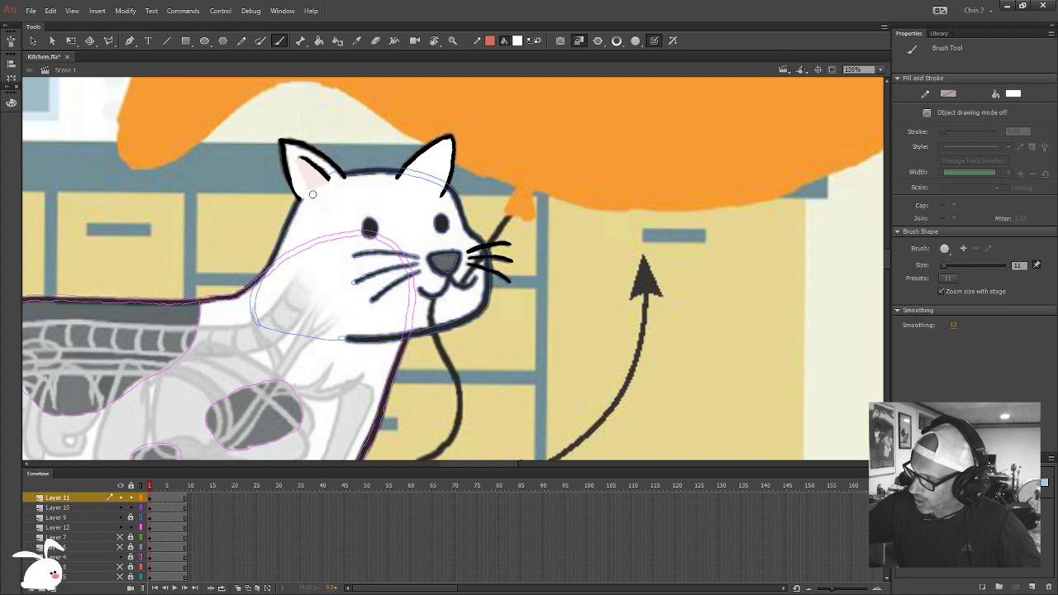
key(k)
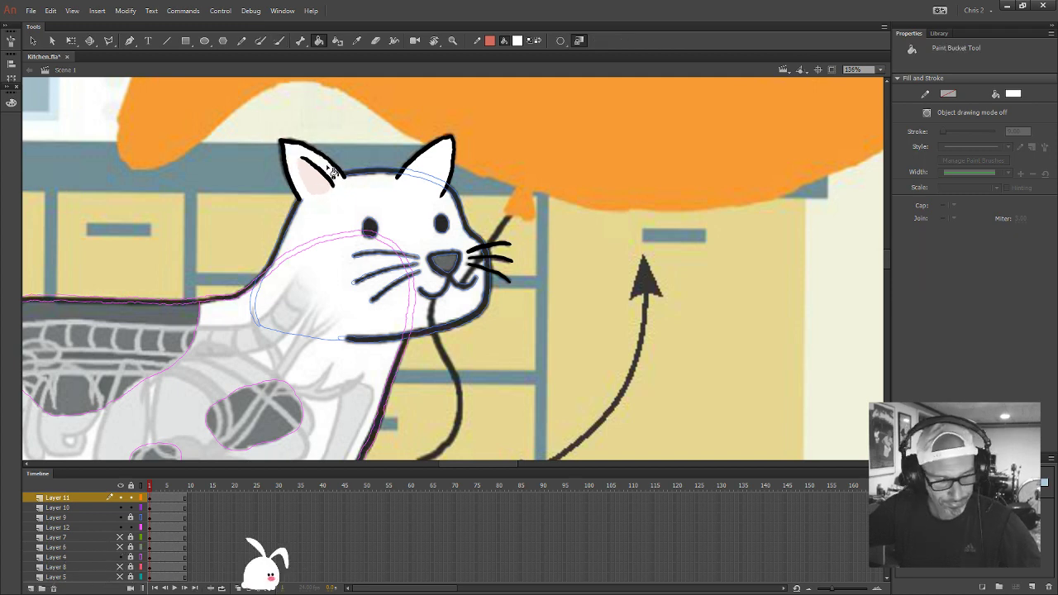
Convert the complete near ear to a graphic symbol named Cat_Ear_Front
key(v)
click(330, 176)
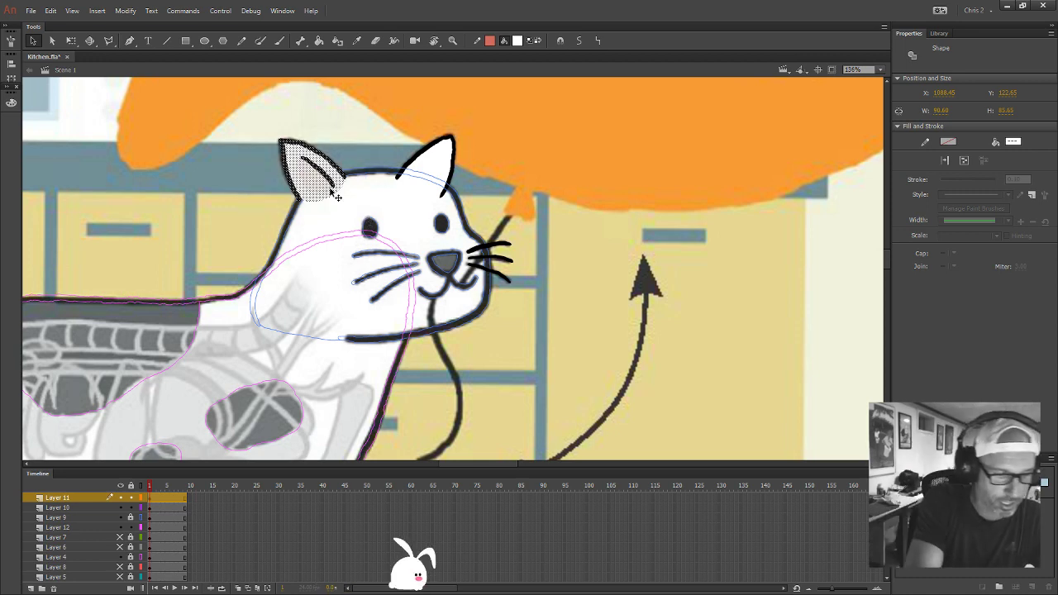
key(F8)
text(Cat_Ea)
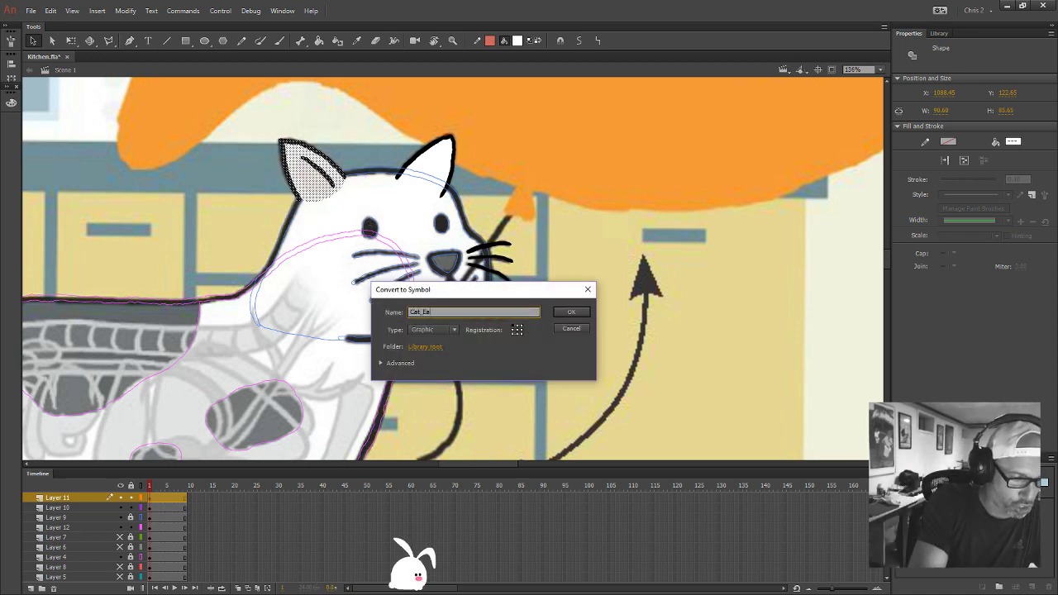
text(r_Front)
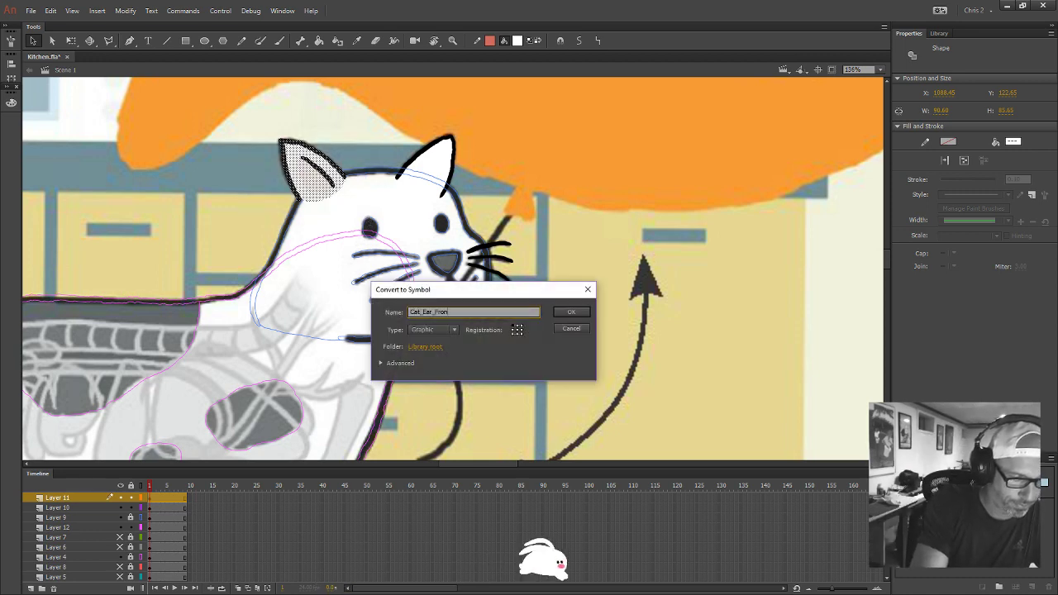
key(Return)
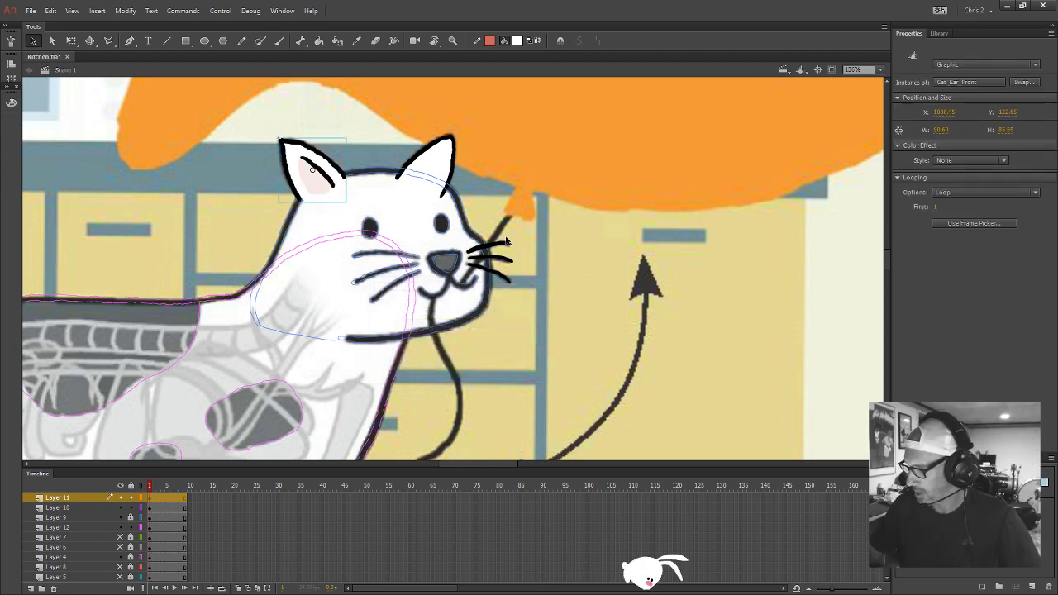
Group the three far-side whiskers on Layer 10 and cut the group from the scene
click(509, 250)
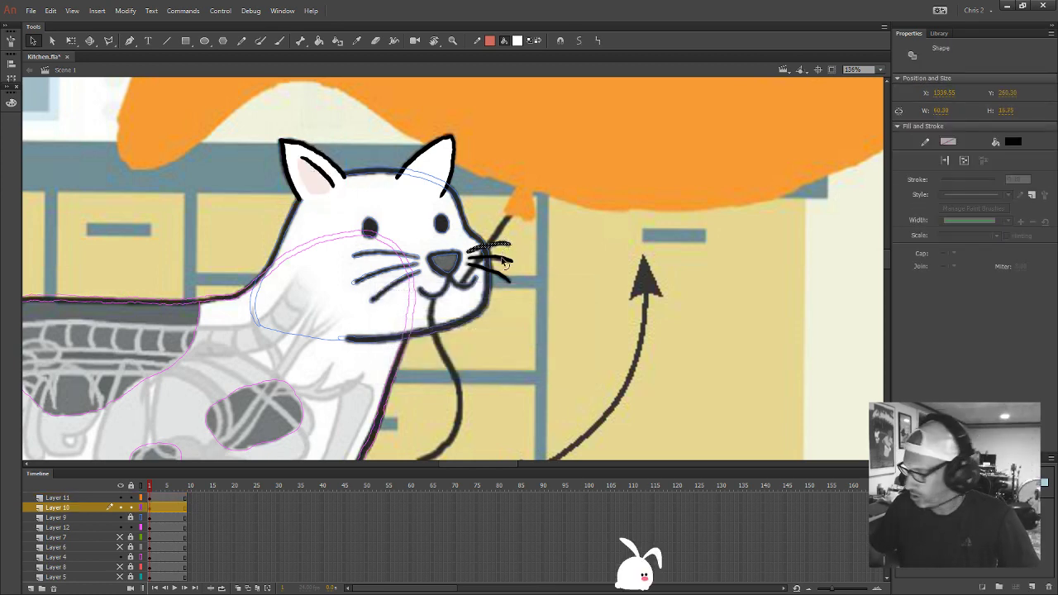
key(ctrl+g)
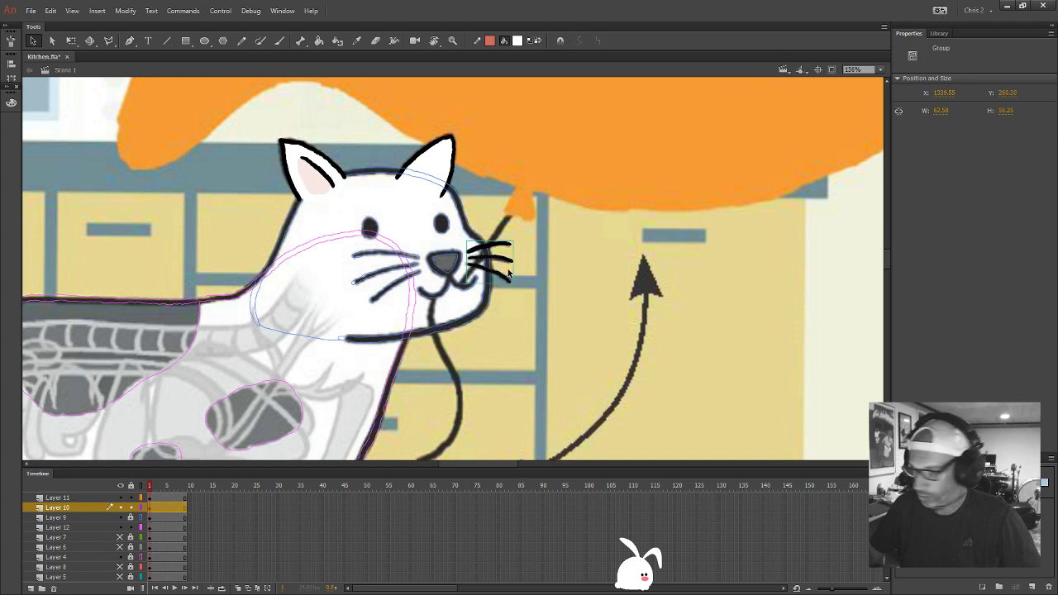
click(515, 266)
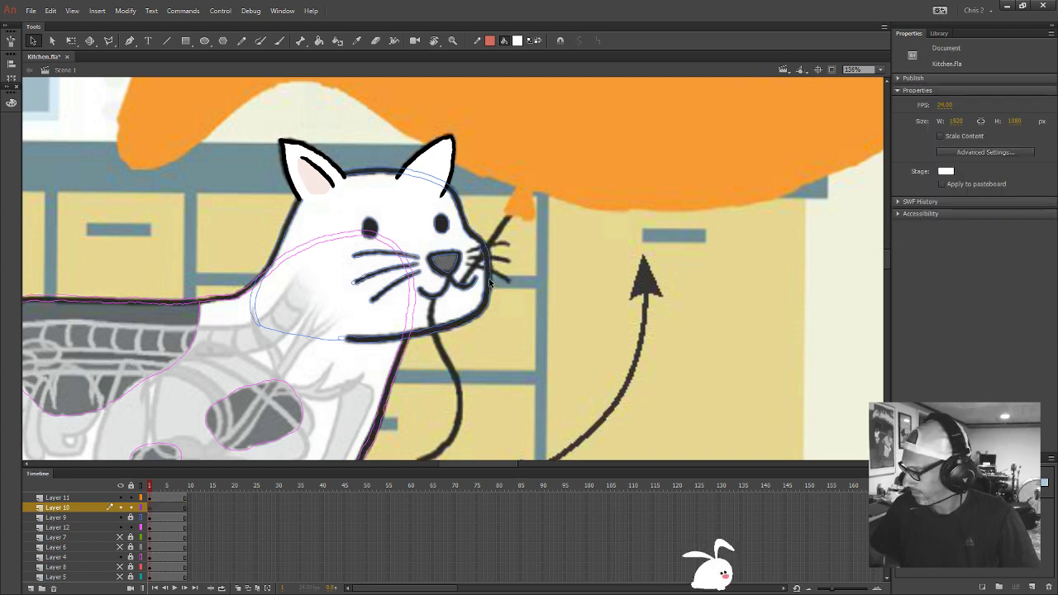
Paste the whisker group in place on a new layer inside the Cat_Head symbol, then return to Scene 1
click(159, 517)
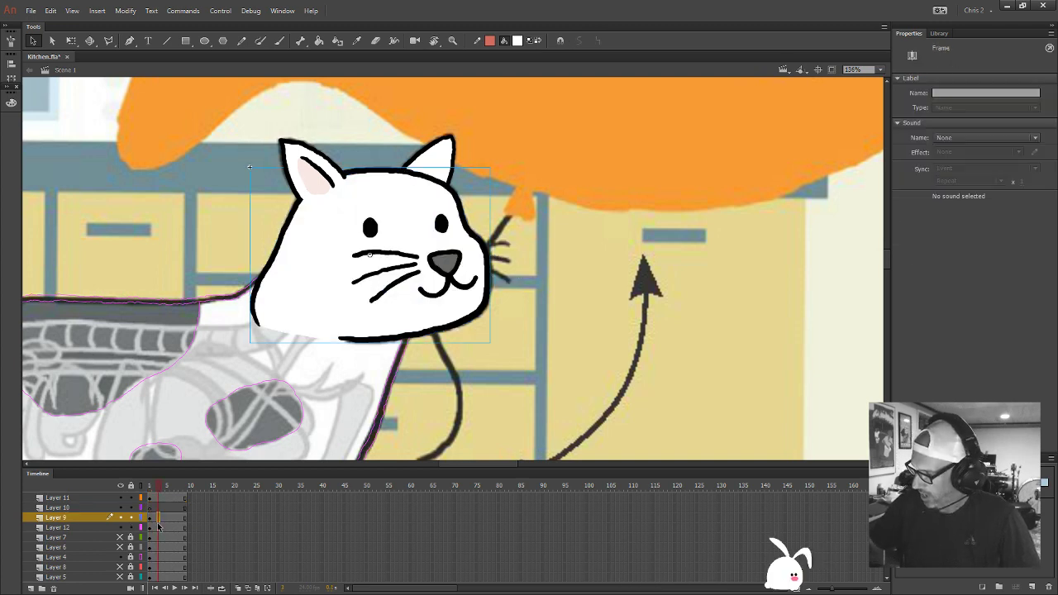
key(ctrl+e)
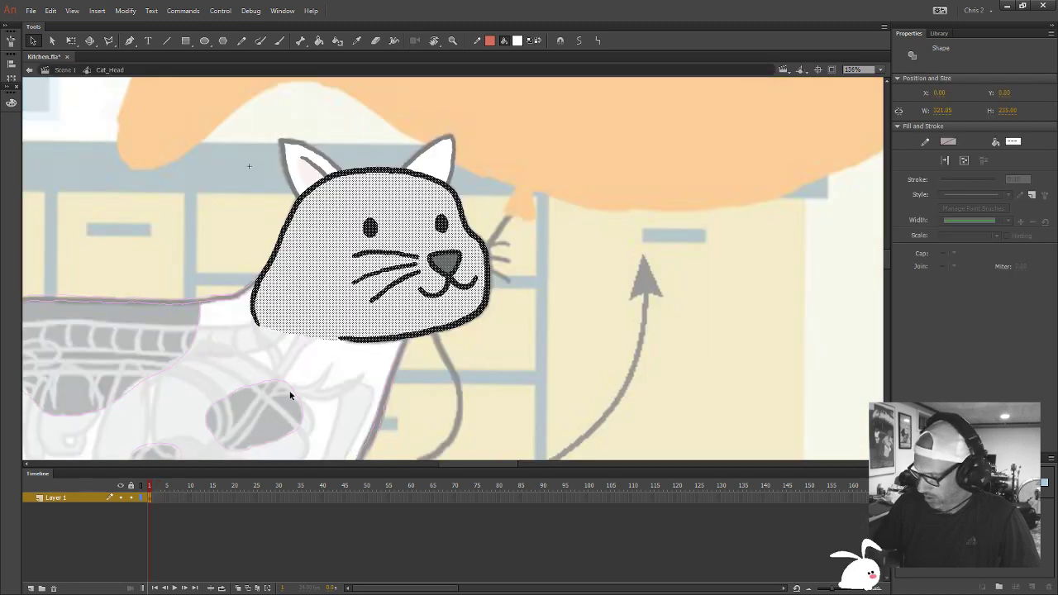
click(35, 588)
click(150, 499)
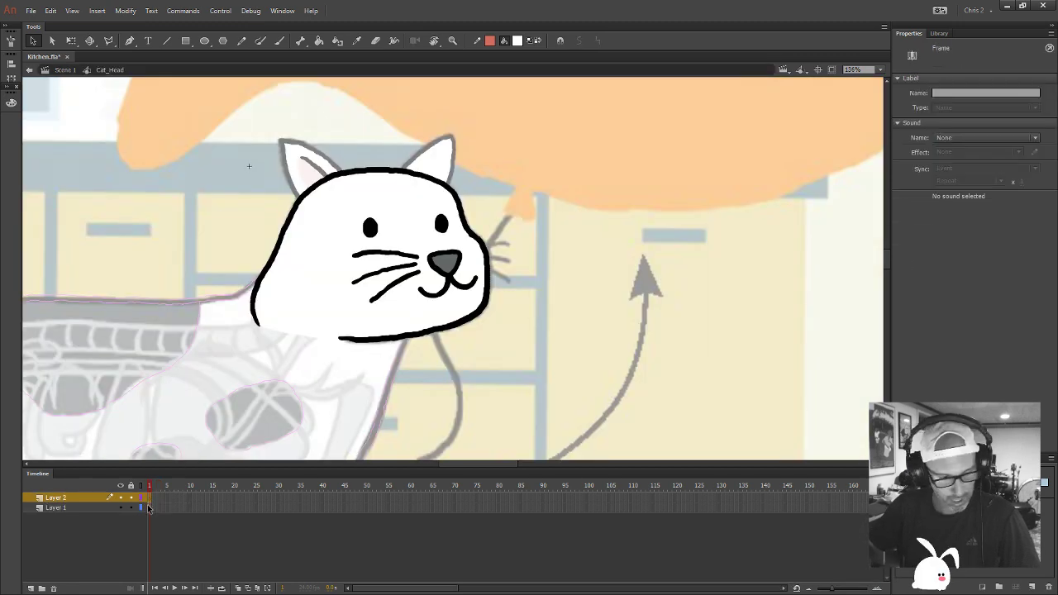
drag(479, 277, 507, 266)
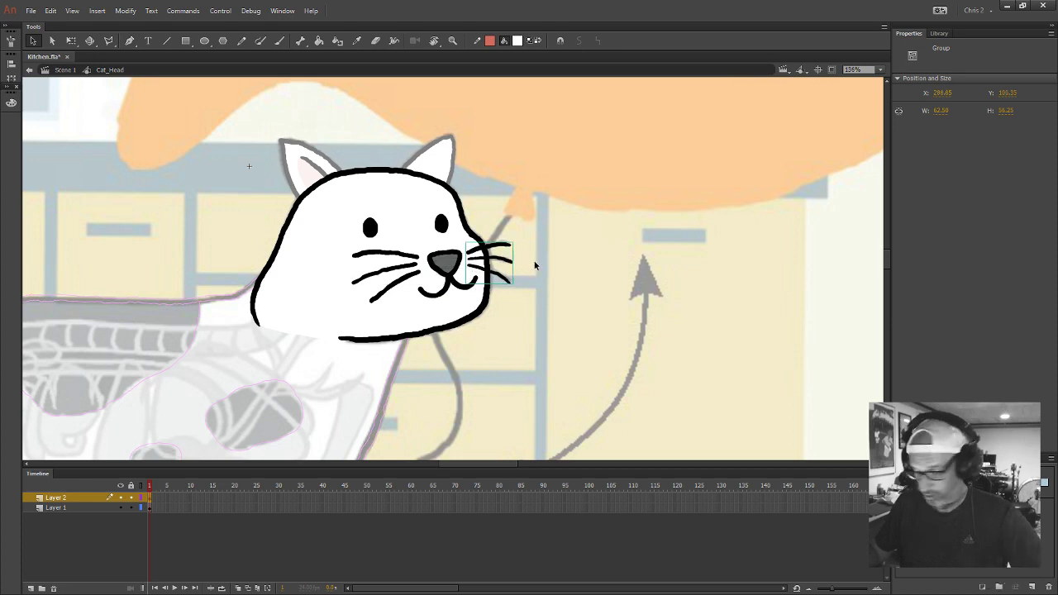
click(536, 268)
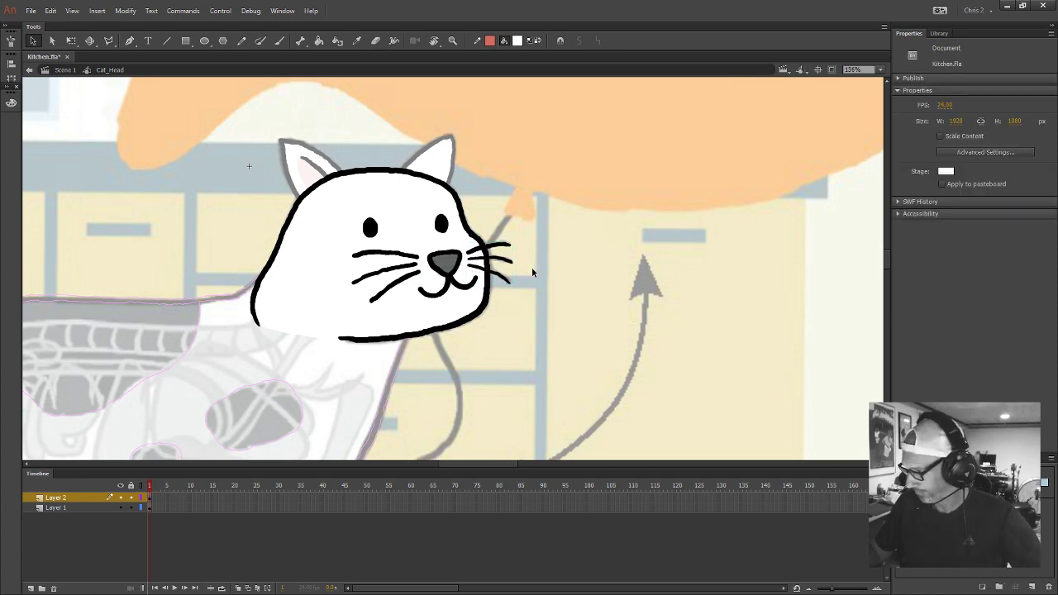
click(69, 71)
Convert the head with both ears to a graphic symbol named Cat_Head_Rig and move its pivot to the neck
click(322, 168)
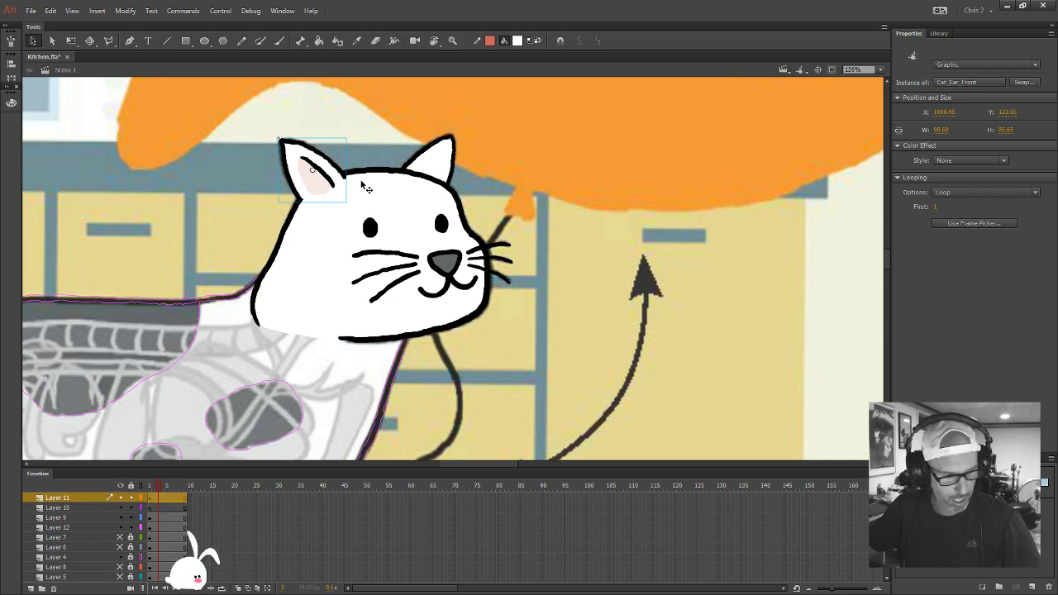
drag(249, 103, 532, 283)
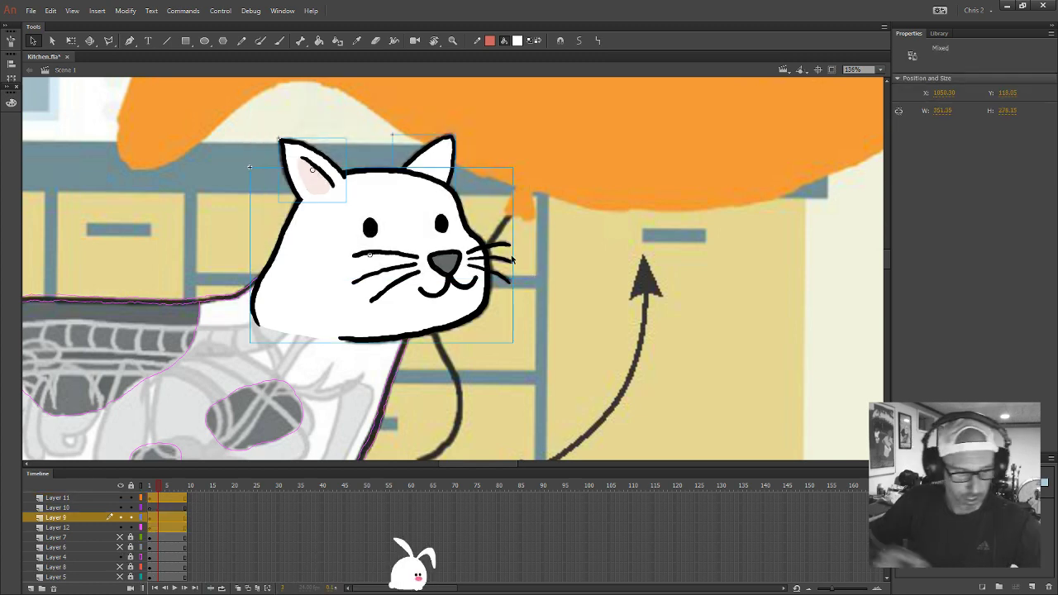
key(F8)
text(Ca)
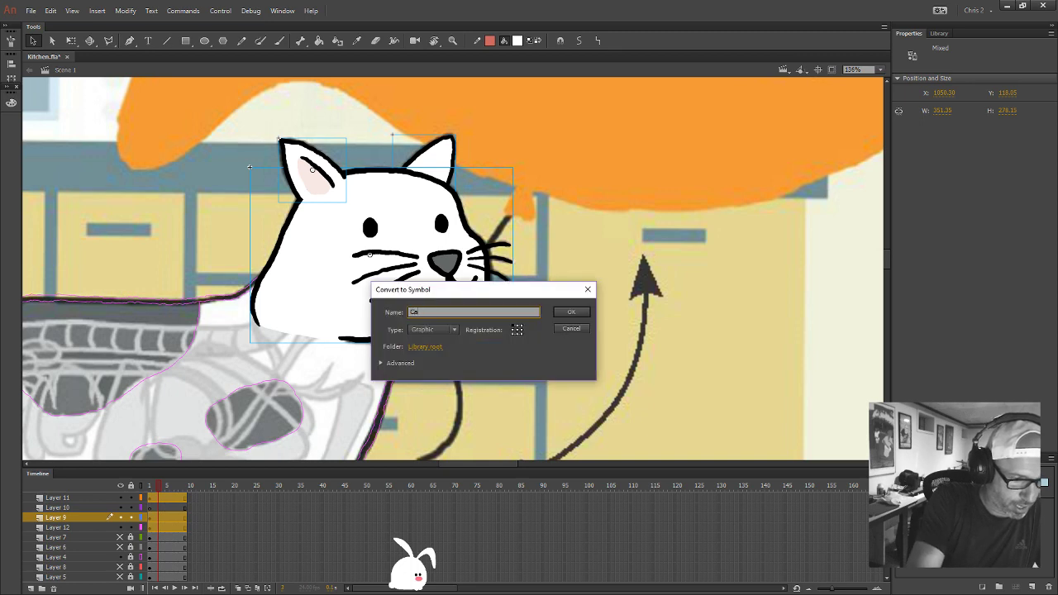
text(t)
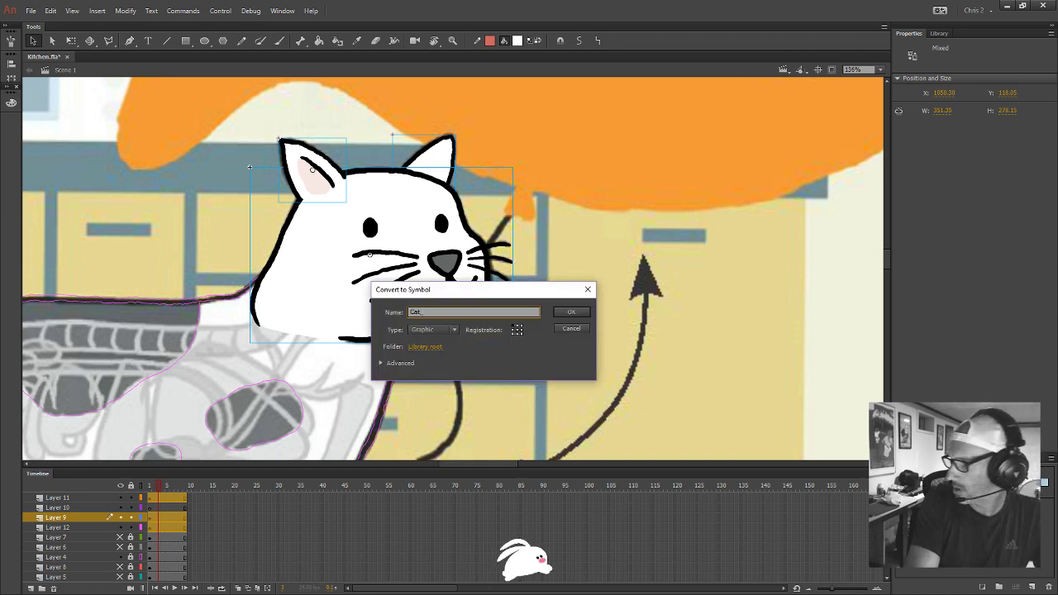
text(_Head_Rig)
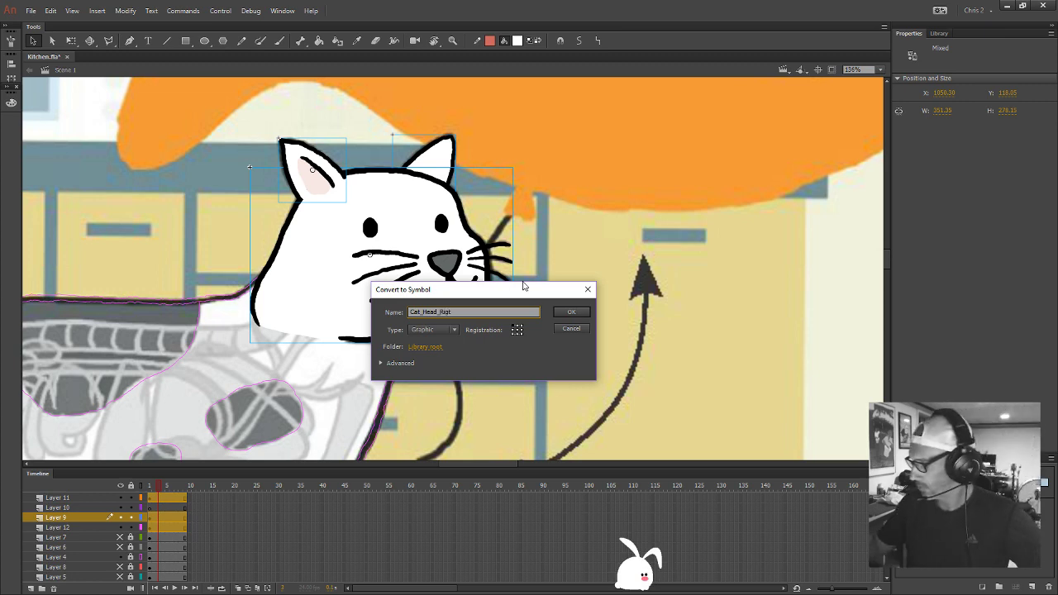
click(576, 312)
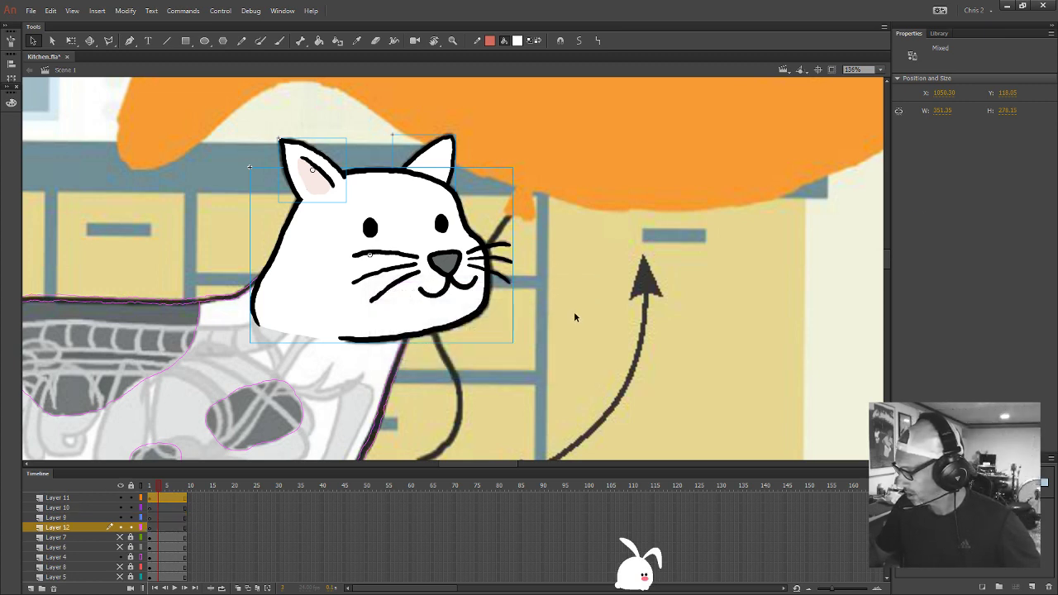
key(q)
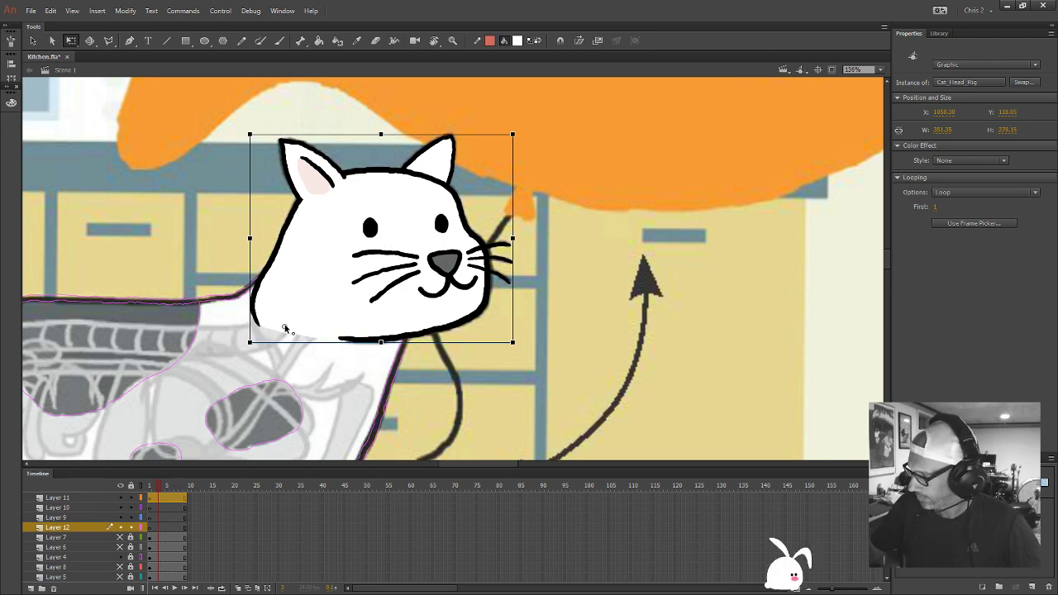
Inside Cat_Head_Rig, distribute the head and ear symbols to separate layers and delete the empty Layer 1
double_click(432, 213)
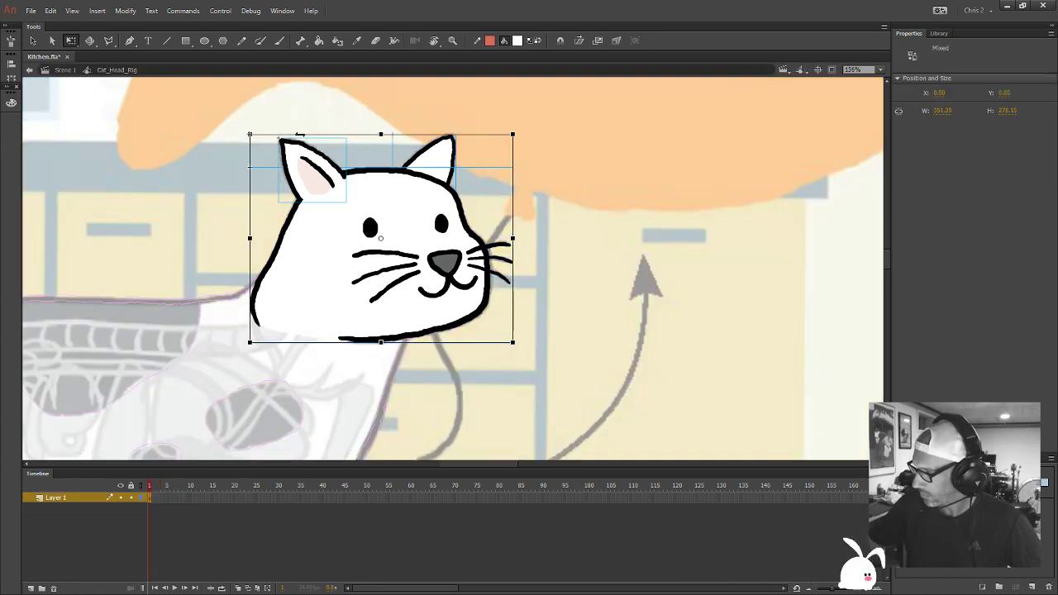
right_click(315, 177)
click(384, 397)
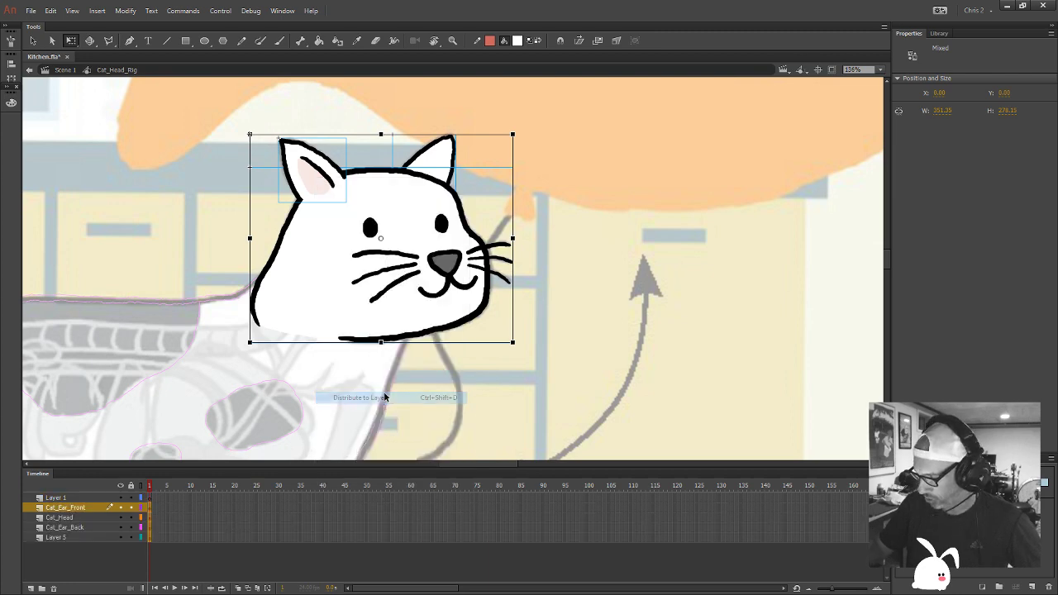
click(55, 498)
click(54, 589)
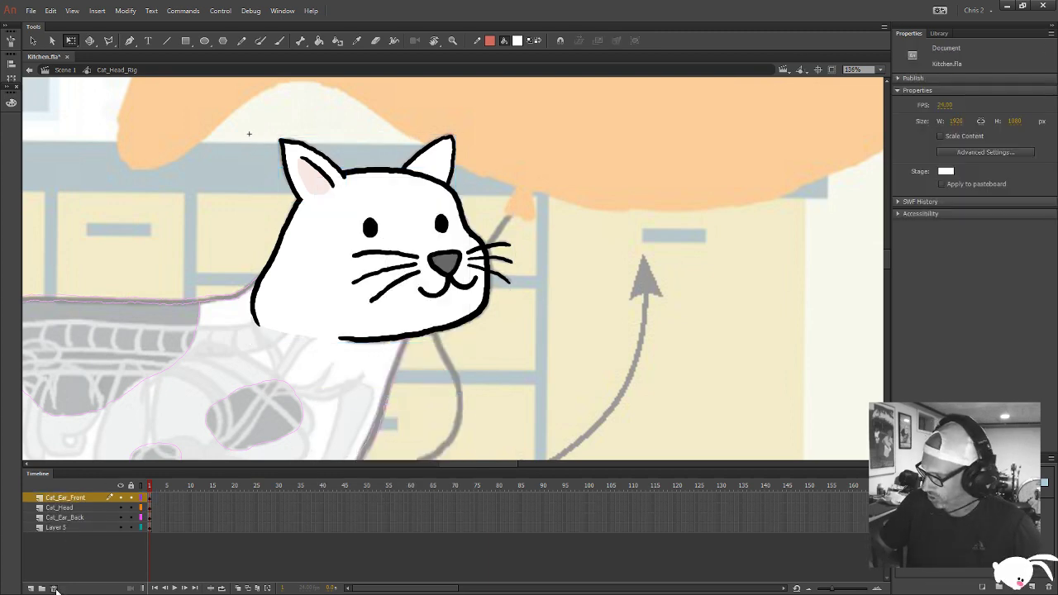
Cut the far-side whisker group out of the Cat_Head symbol and return to Cat_Head_Rig
click(493, 253)
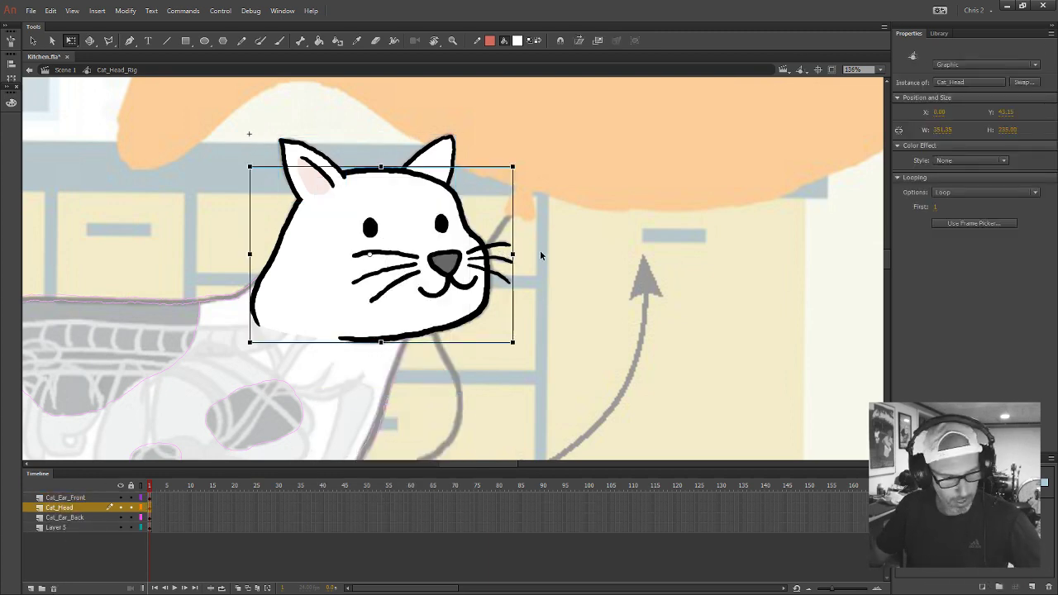
key(v)
click(533, 248)
click(377, 329)
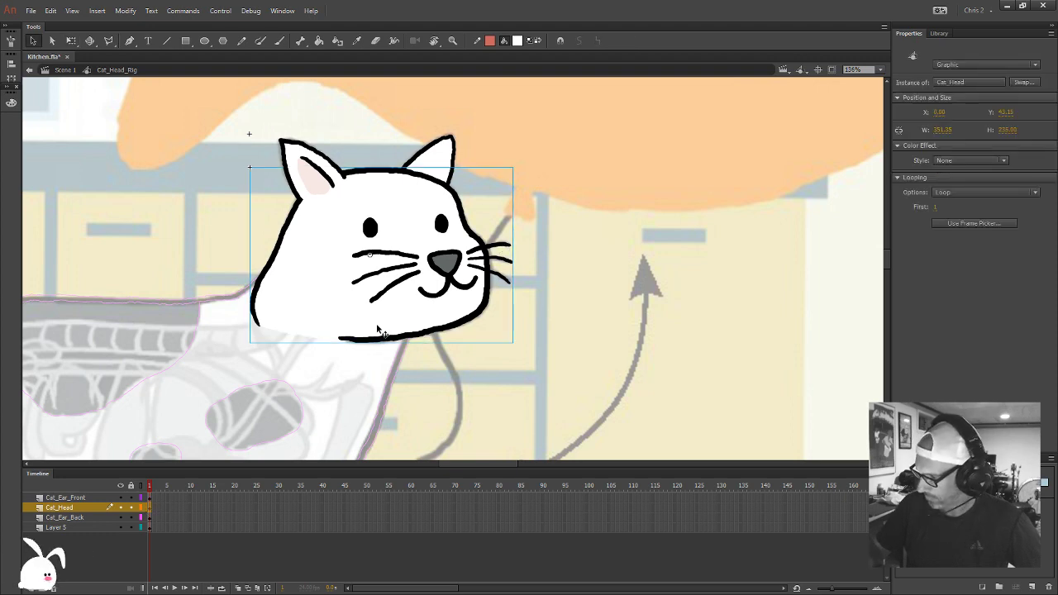
double_click(501, 282)
click(502, 280)
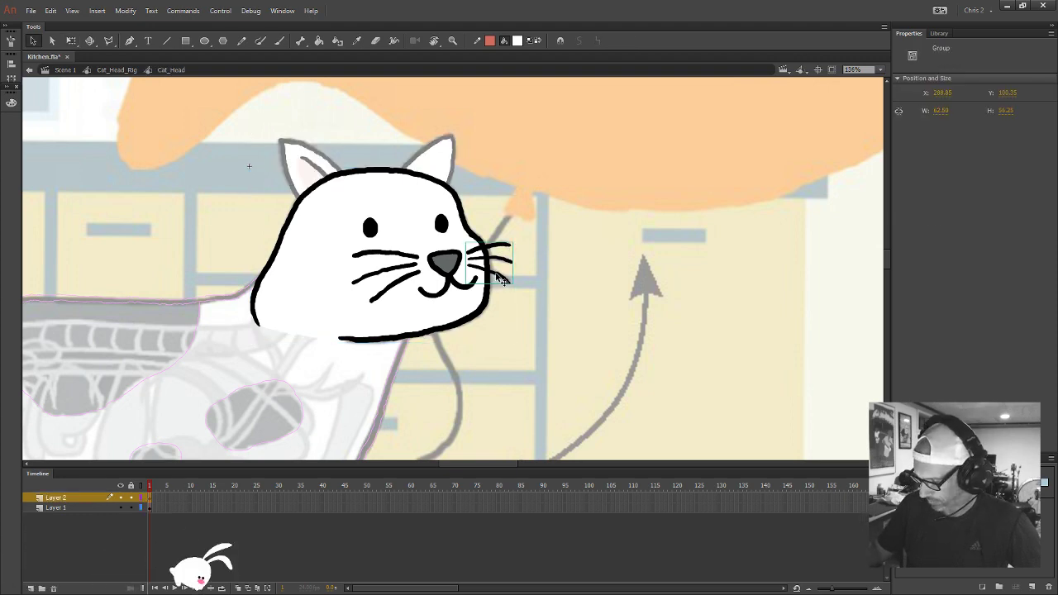
key(Delete)
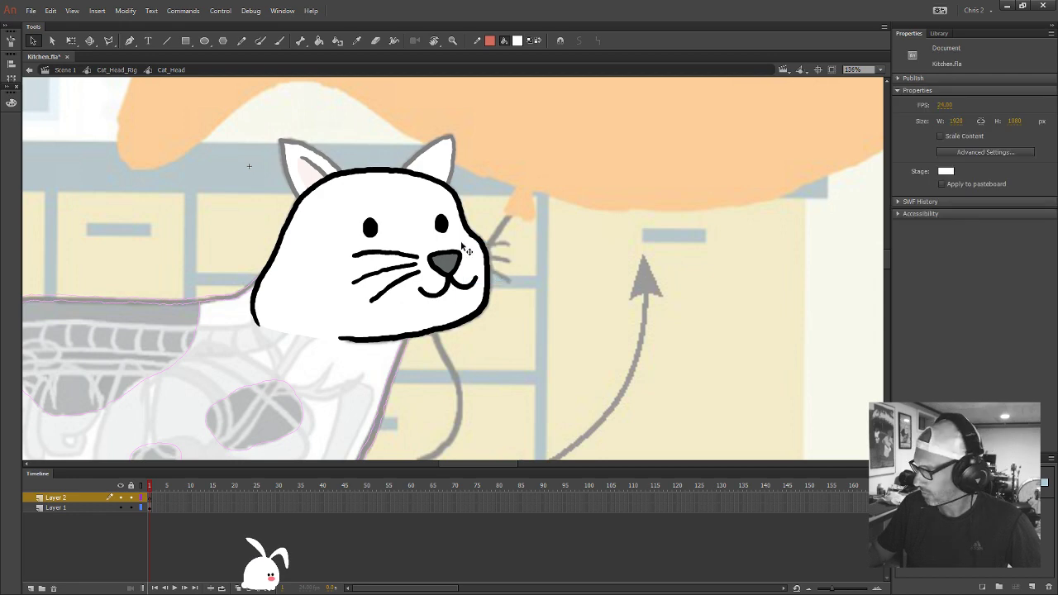
click(115, 69)
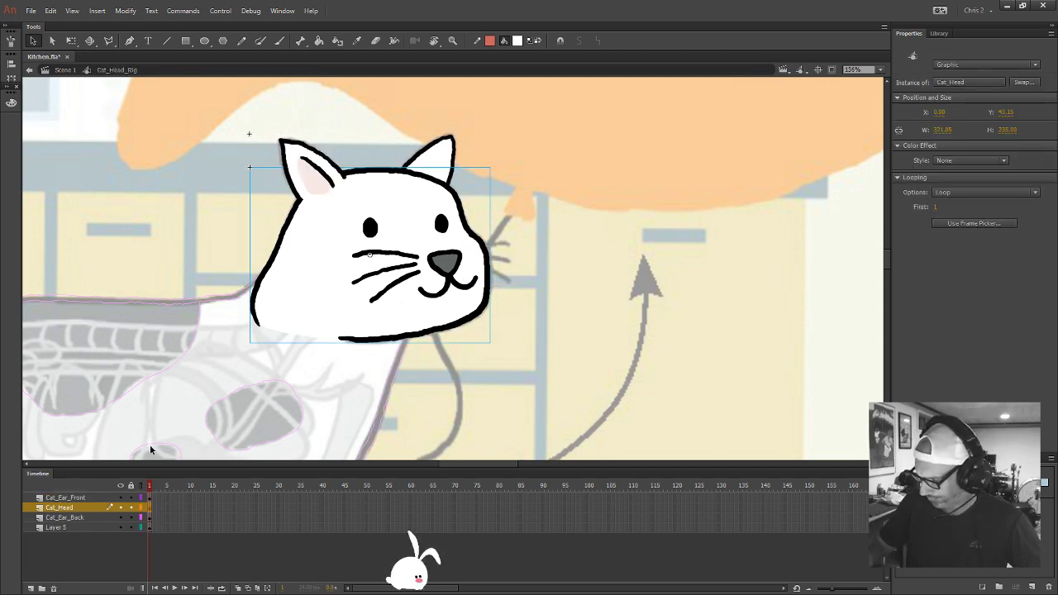
Paste the whiskers in place on a new layer above Cat_Ear_Front in the head rig, then return to Scene 1
click(70, 500)
click(31, 588)
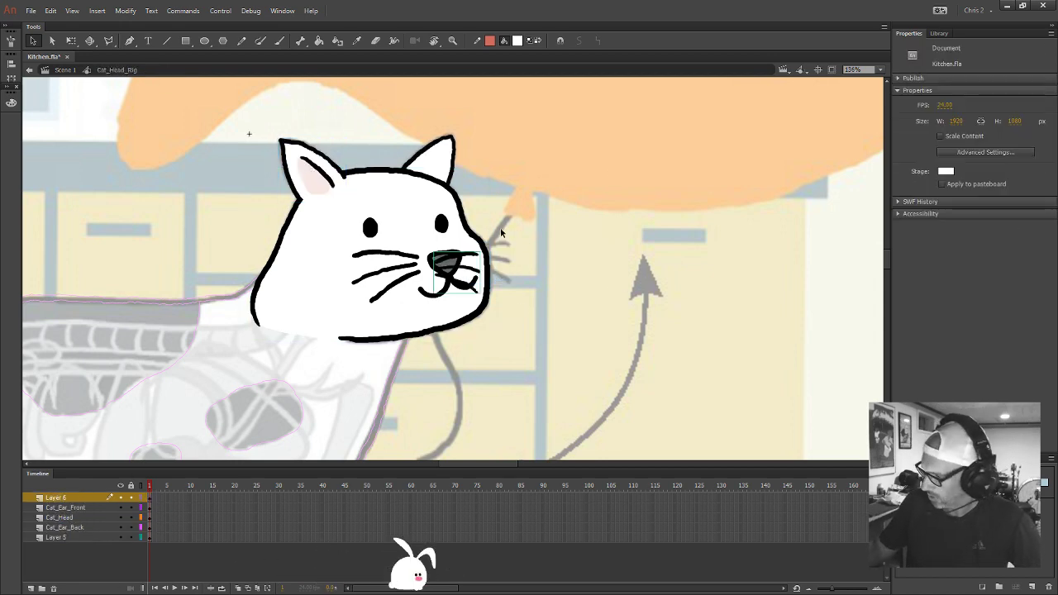
key(ctrl+shift+v)
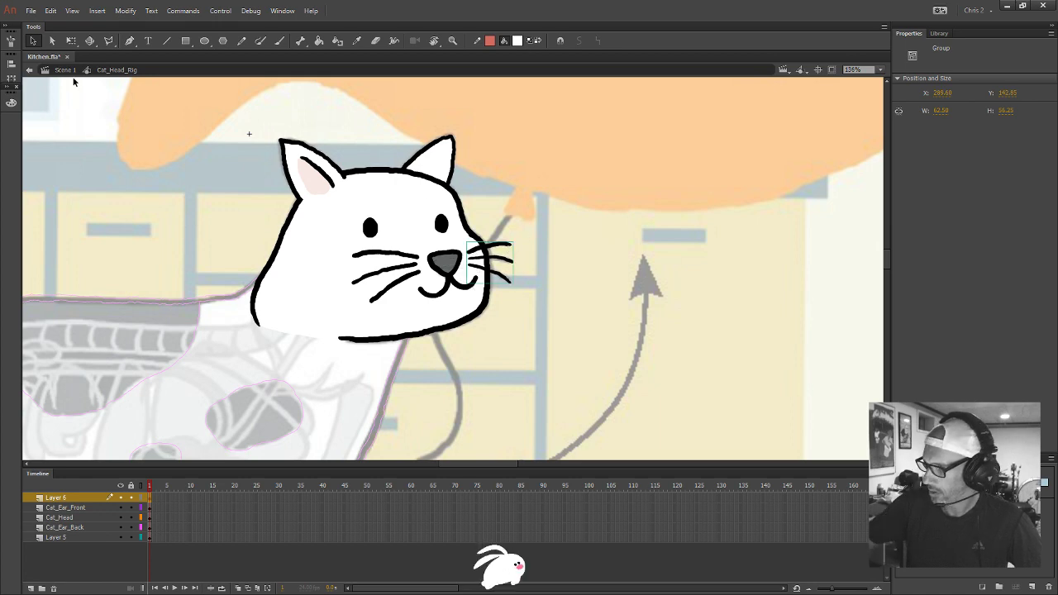
click(69, 73)
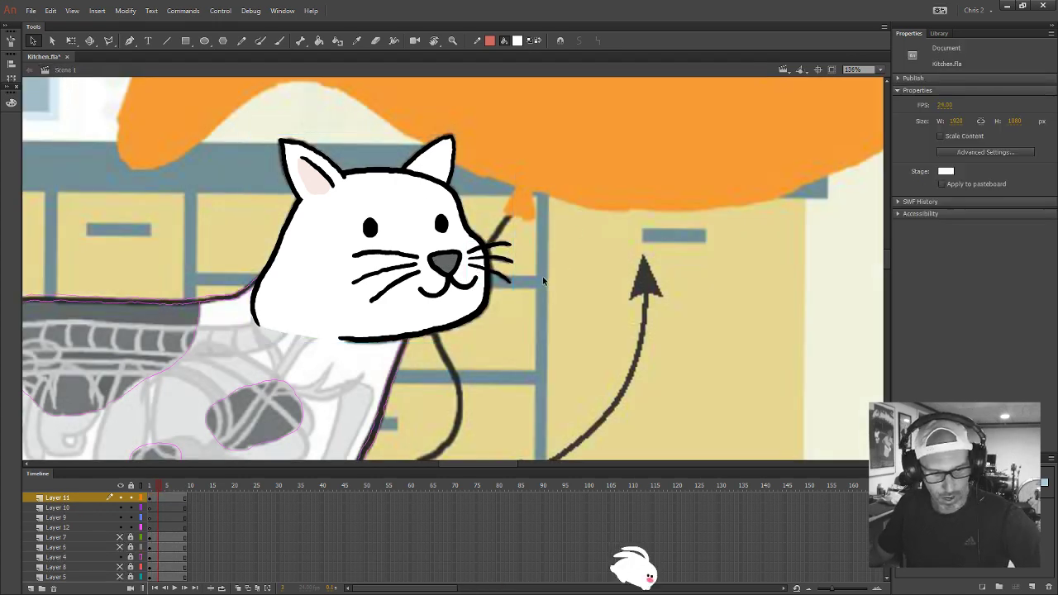
Delete the emptied Layers 10, 9 and 12 from the main timeline
scroll(542, 281, down, 3)
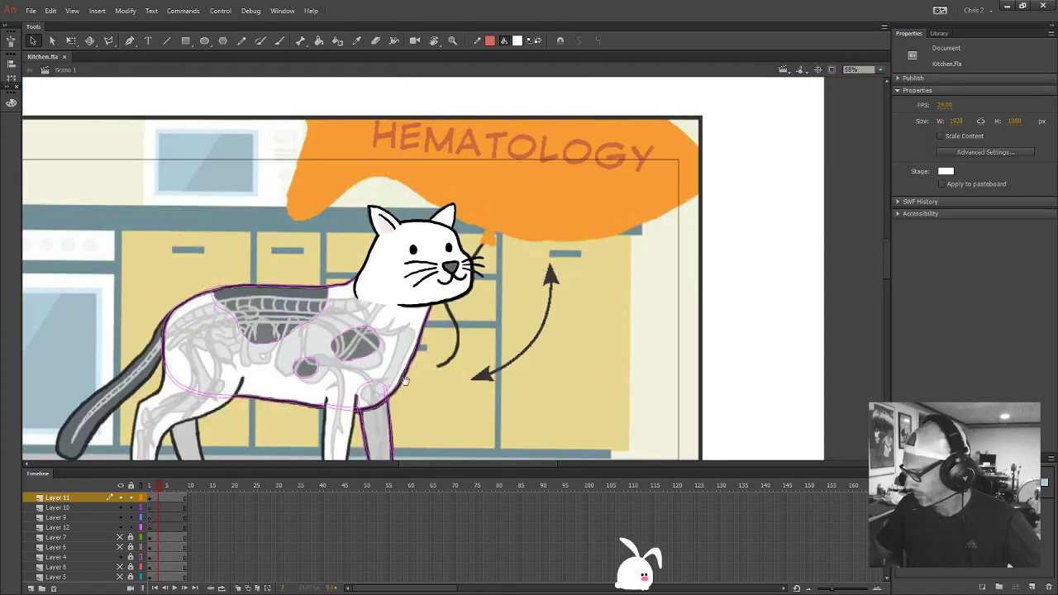
scroll(546, 297, left, 4)
scroll(545, 297, down, 2)
click(57, 508)
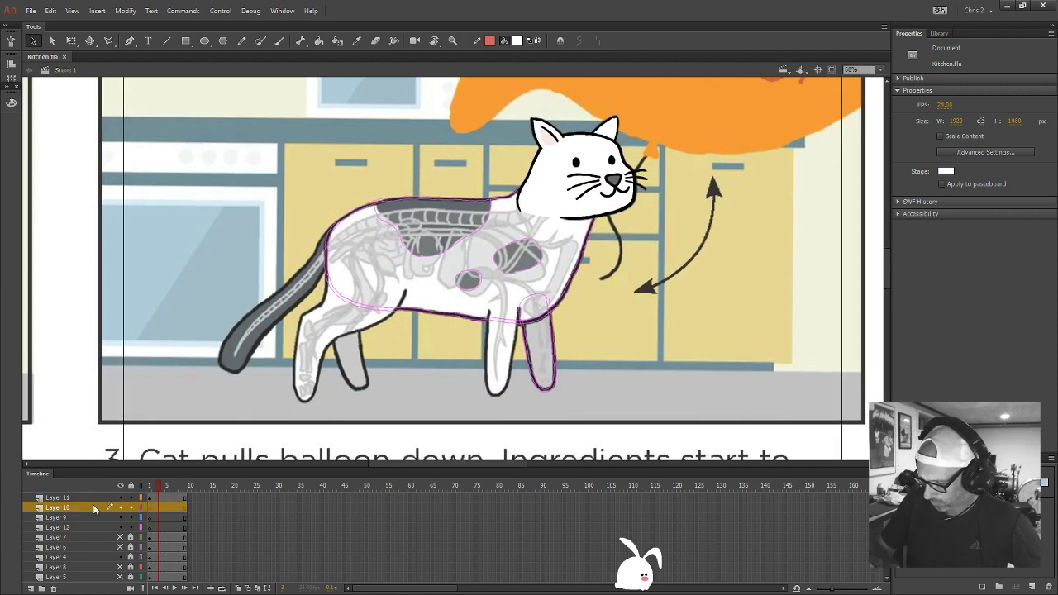
shift+click(57, 518)
click(52, 589)
click(53, 589)
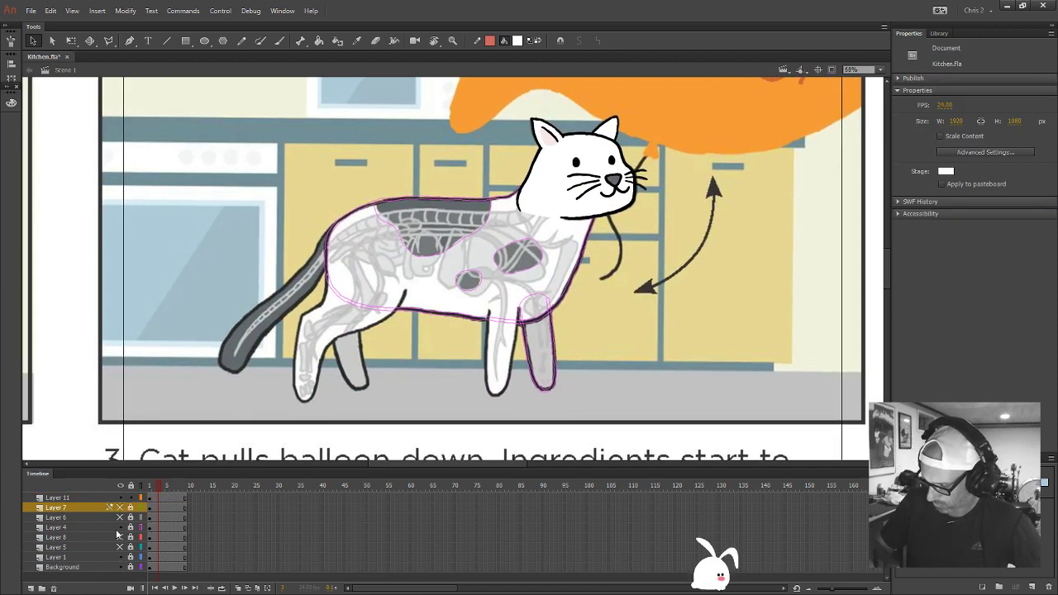
Show the hidden body-part layers 7, 6, 8 and 5, and turn off the outline display of Layer 4
click(120, 509)
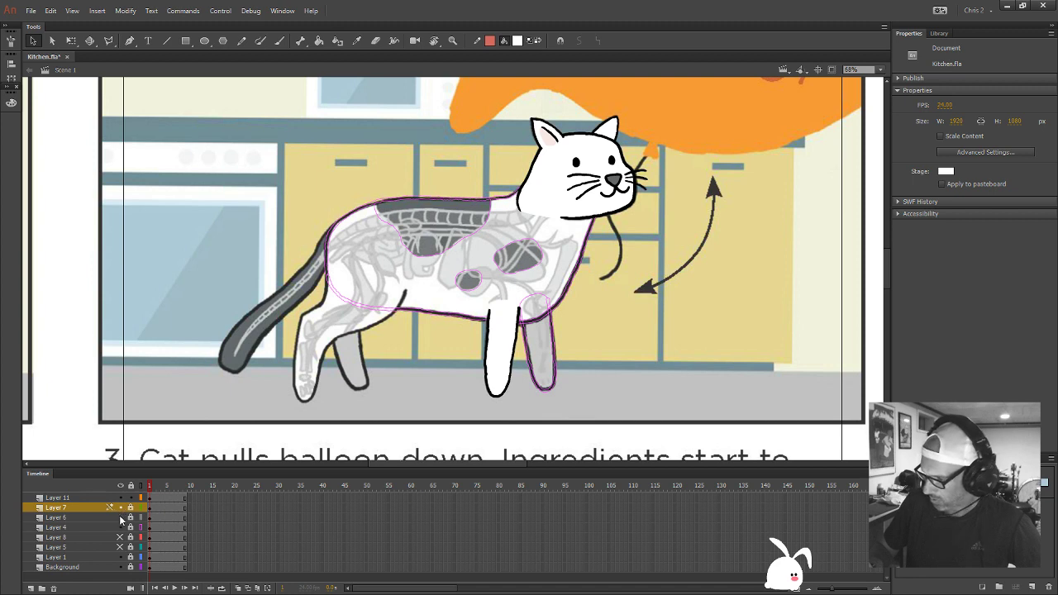
click(120, 518)
click(140, 529)
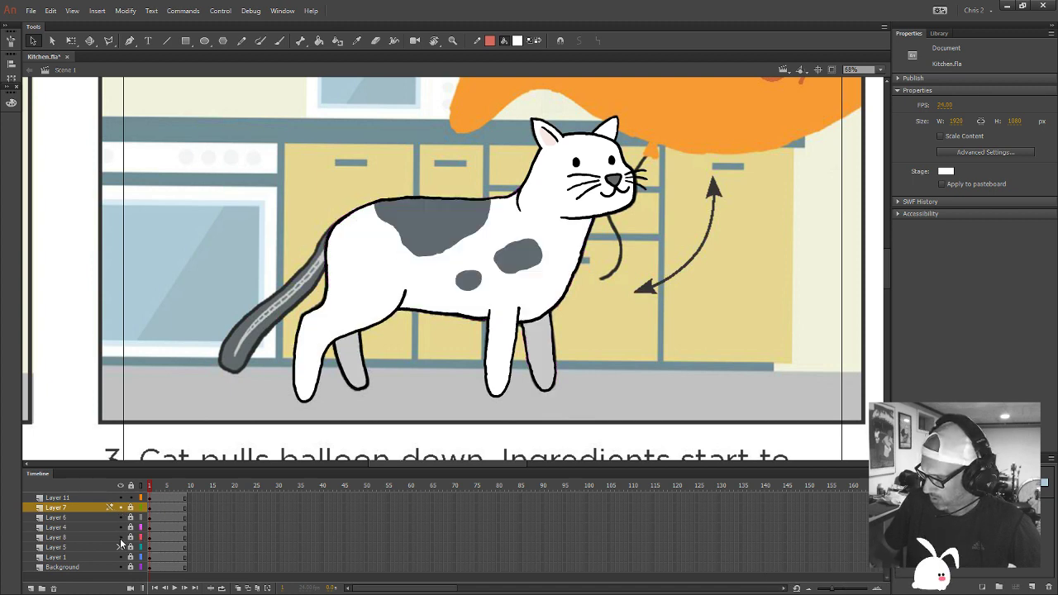
click(120, 549)
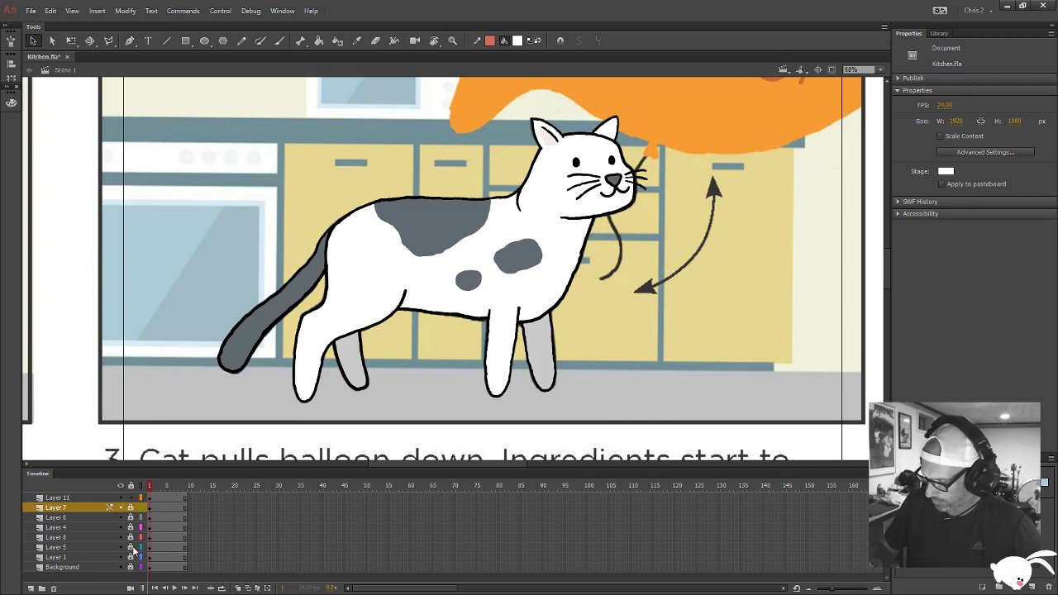
Unlock the body-part layers and cut all the cat parts on Layers 5 through 11 at frame 1
drag(131, 547, 135, 515)
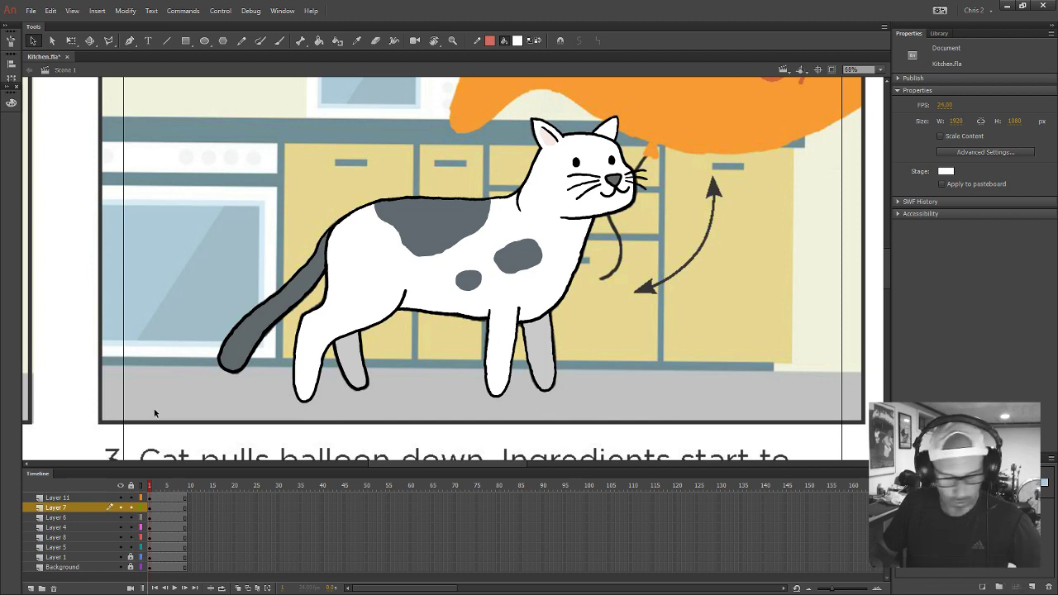
click(152, 548)
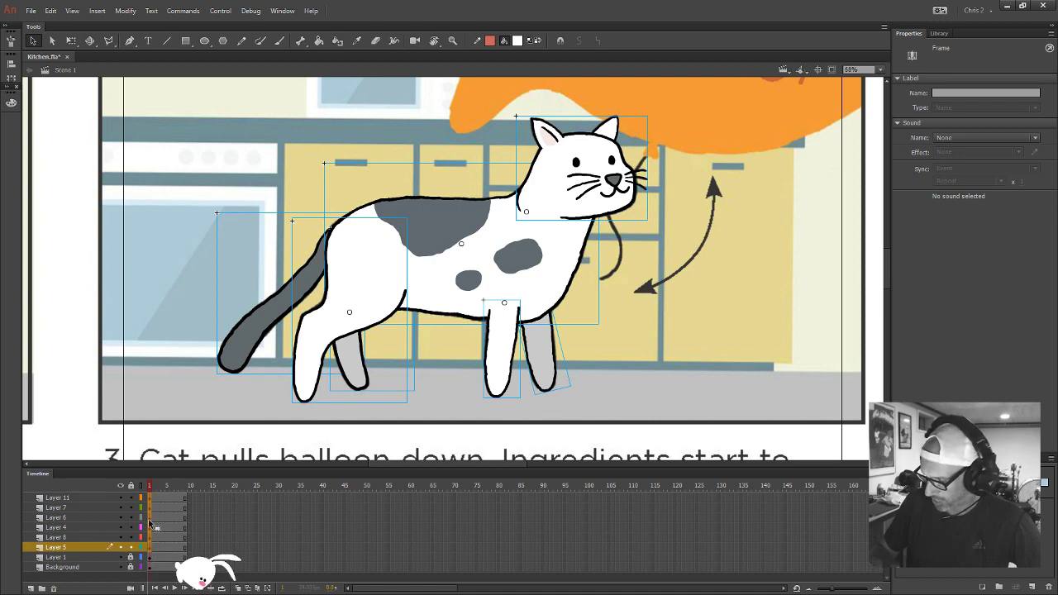
click(147, 526)
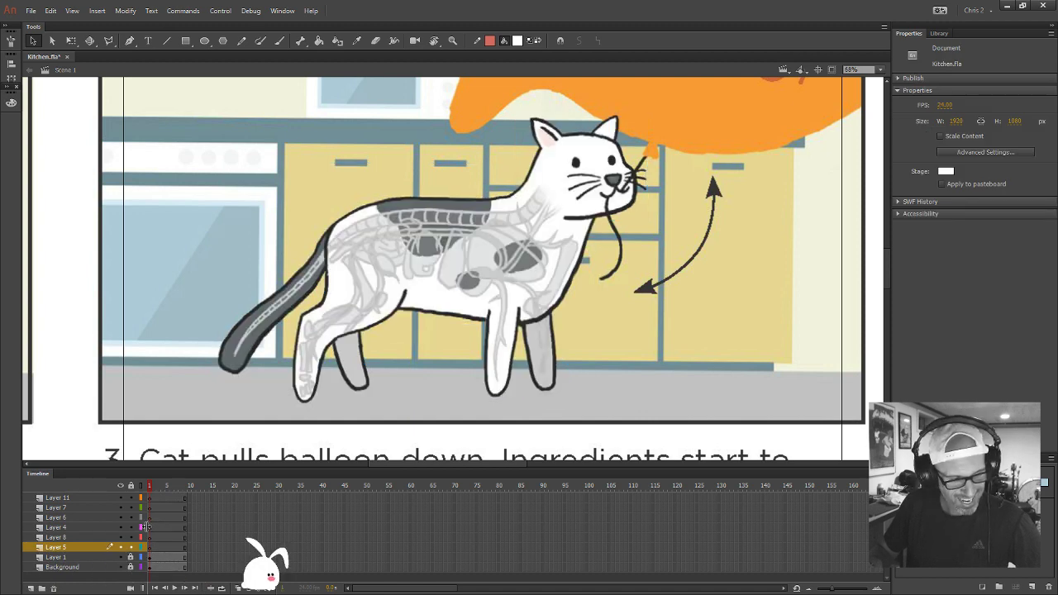
Paste the cut cat parts in place on Layer 11 and convert them into a graphic symbol named Cat_Stand_Rig
click(150, 497)
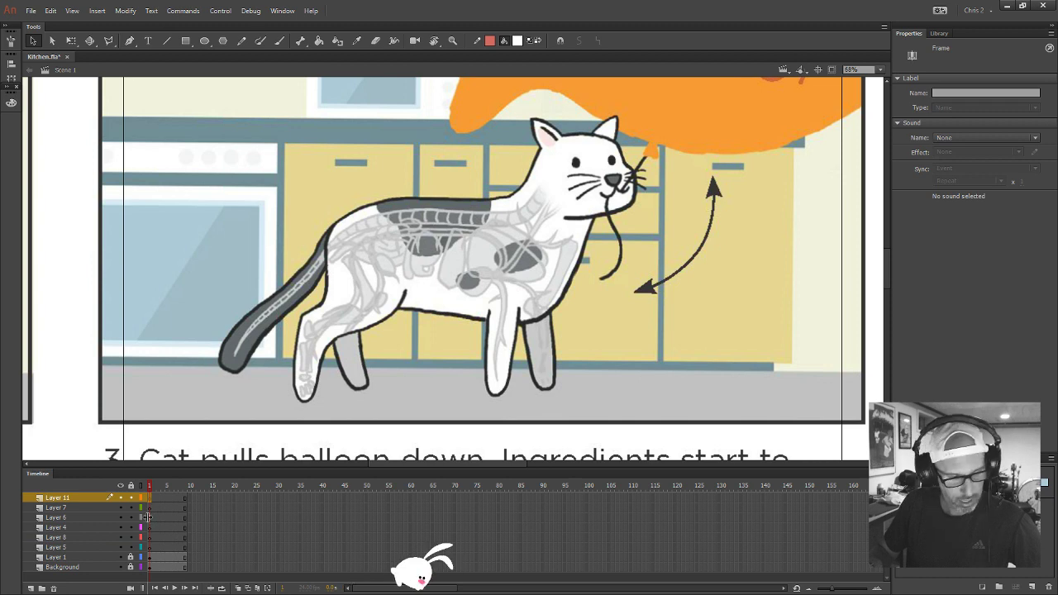
click(145, 518)
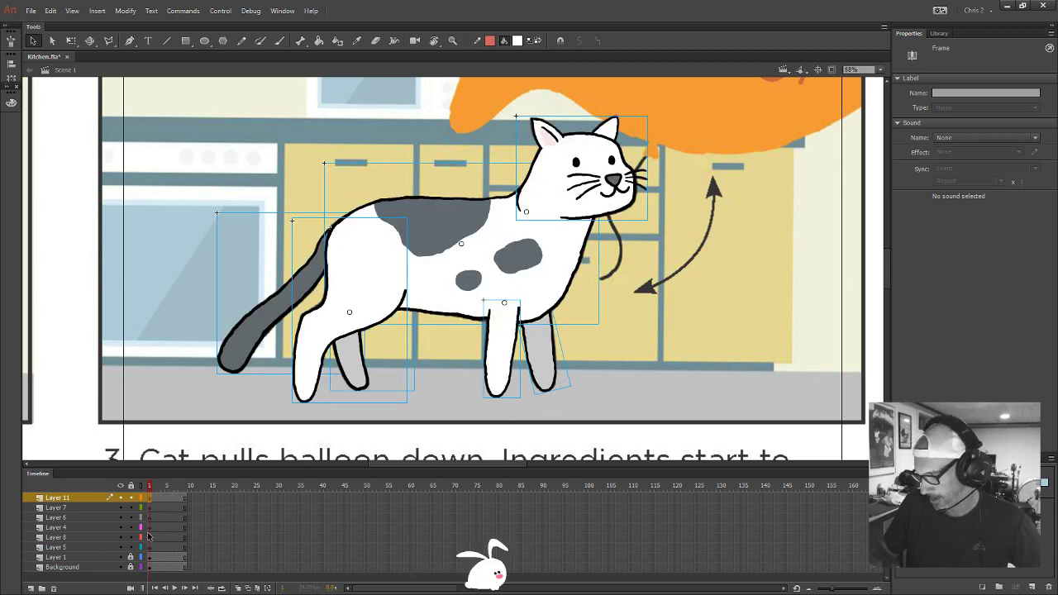
key(F8)
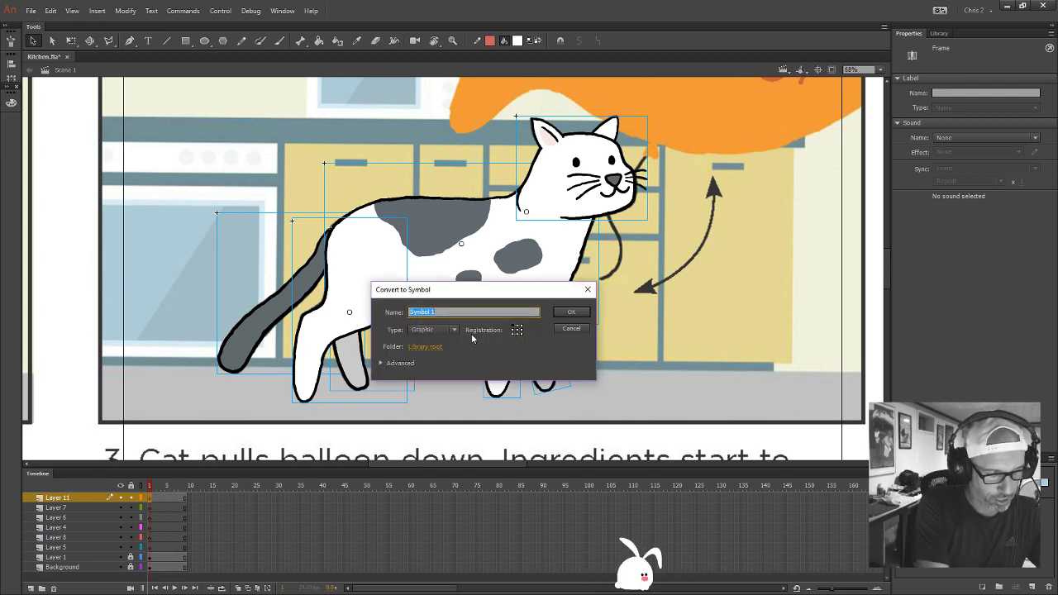
text(Cat_Rig)
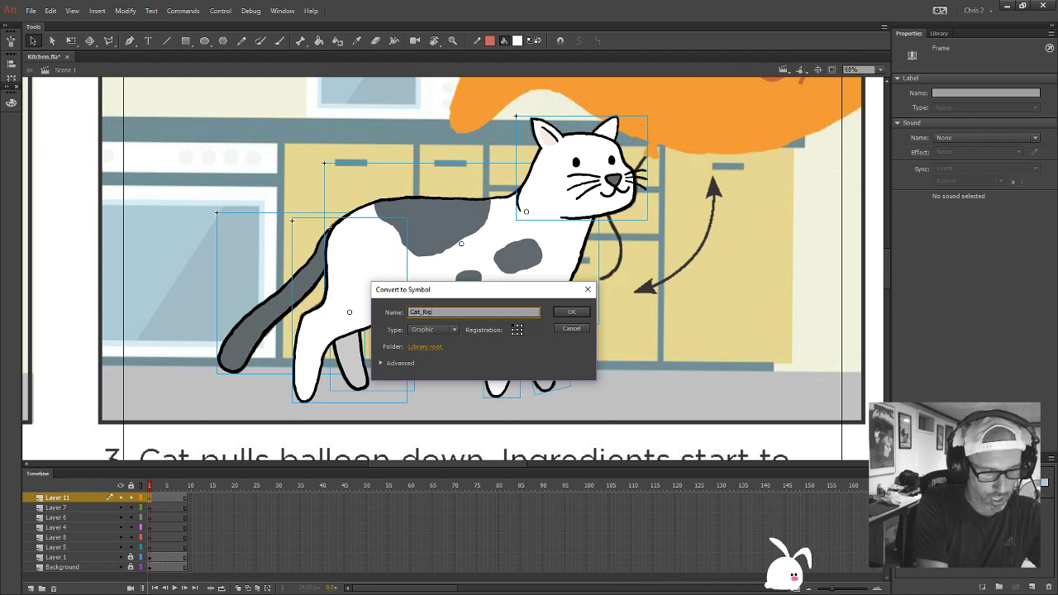
text(Stand_Rig)
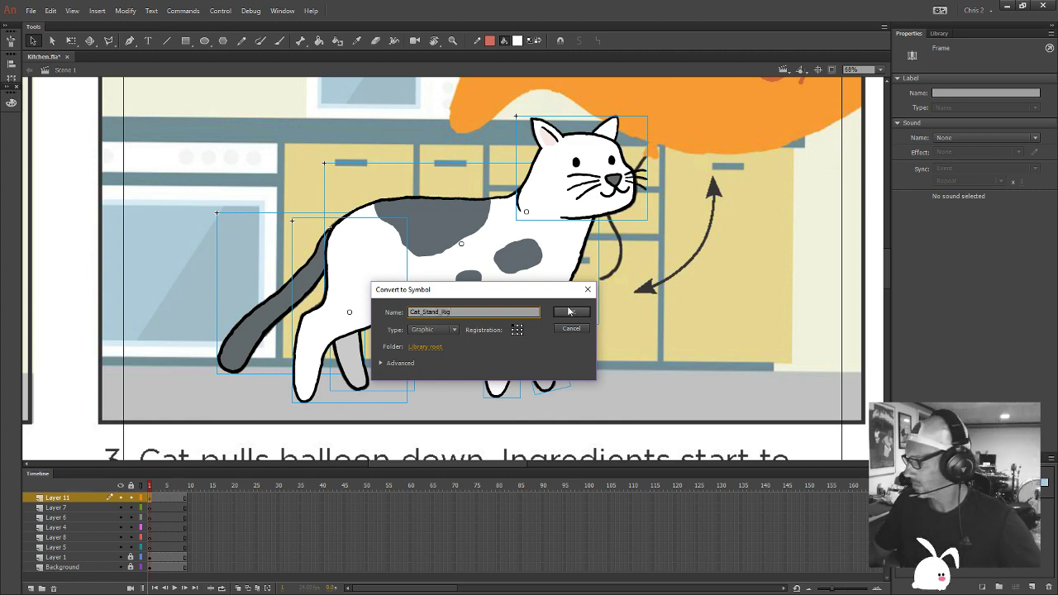
click(569, 312)
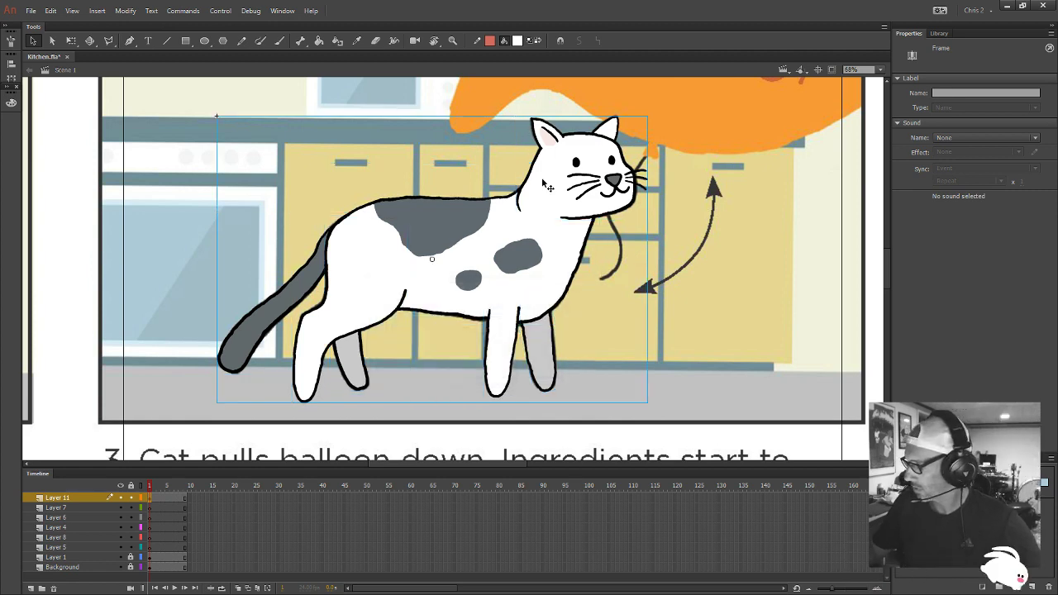
Open the Cat_Stand_Rig symbol, distribute its parts to separate layers and delete the emptied Layer 1
double_click(436, 276)
right_click(465, 281)
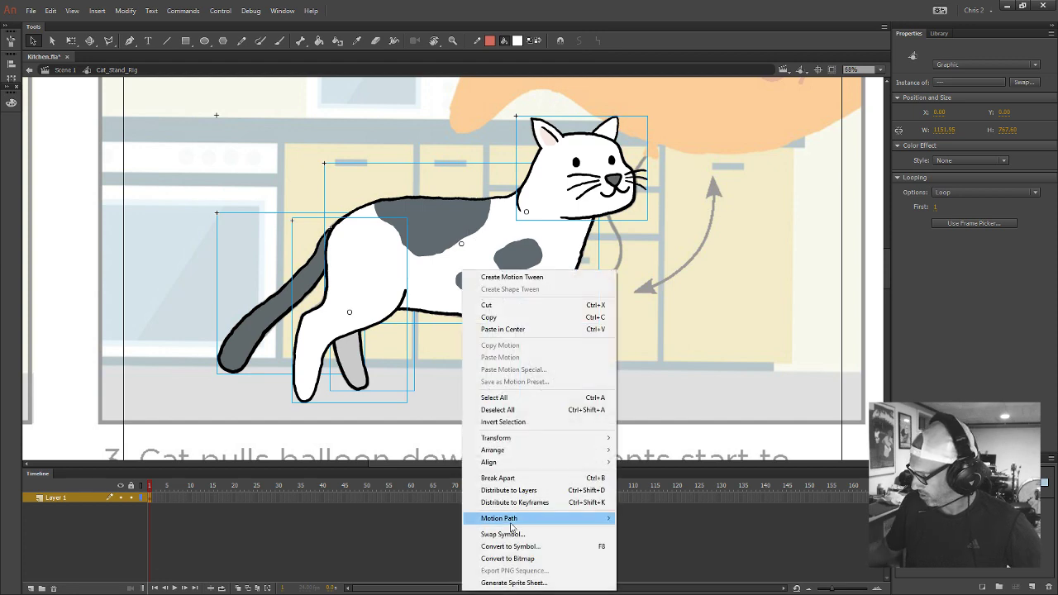
click(518, 494)
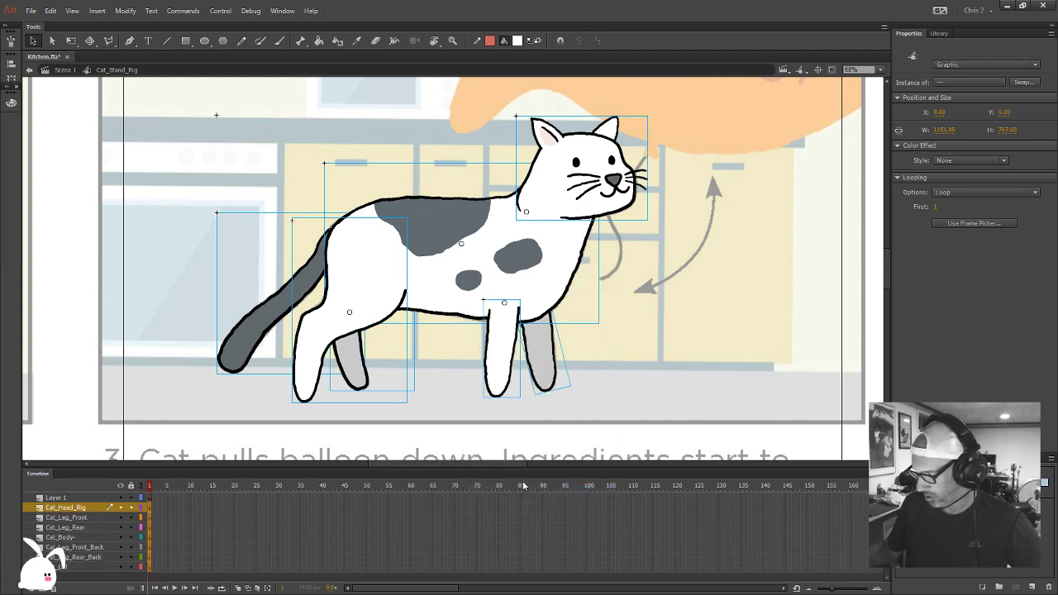
click(52, 590)
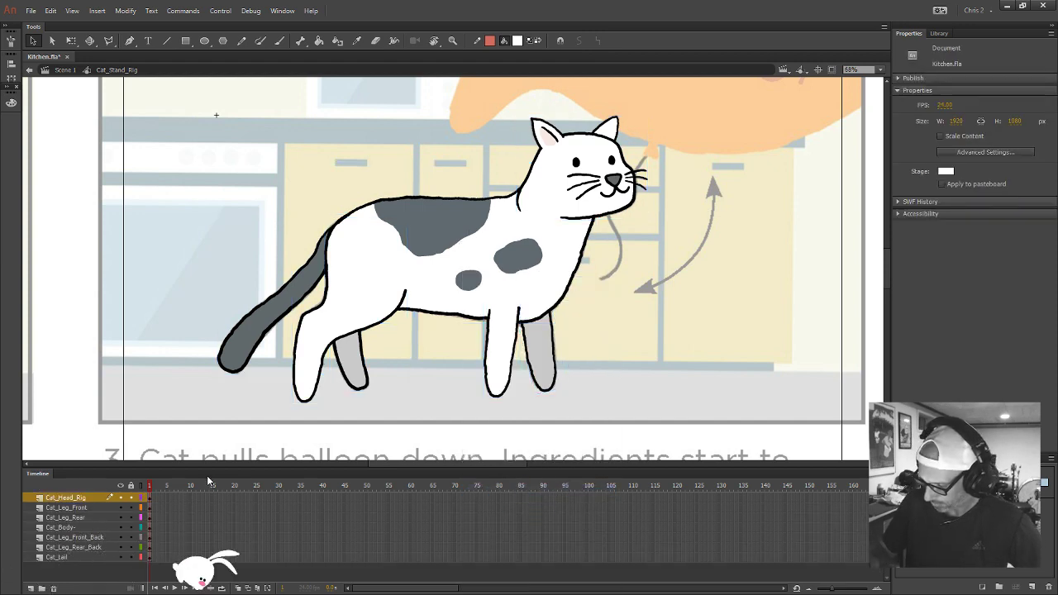
Extend all body-part layers in Cat_Stand_Rig to frame 117
drag(210, 464, 662, 490)
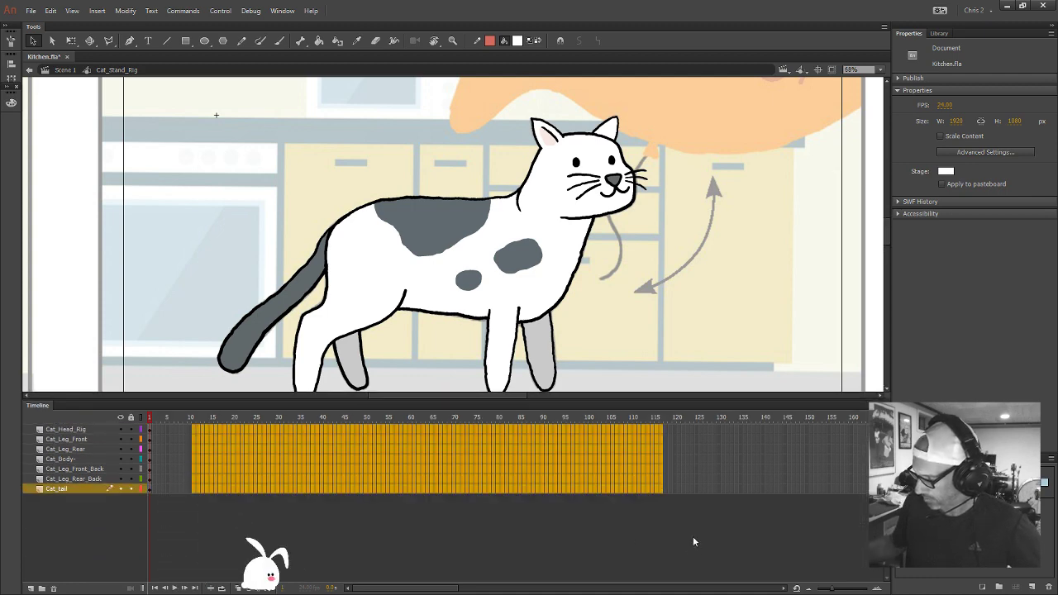
key(F5)
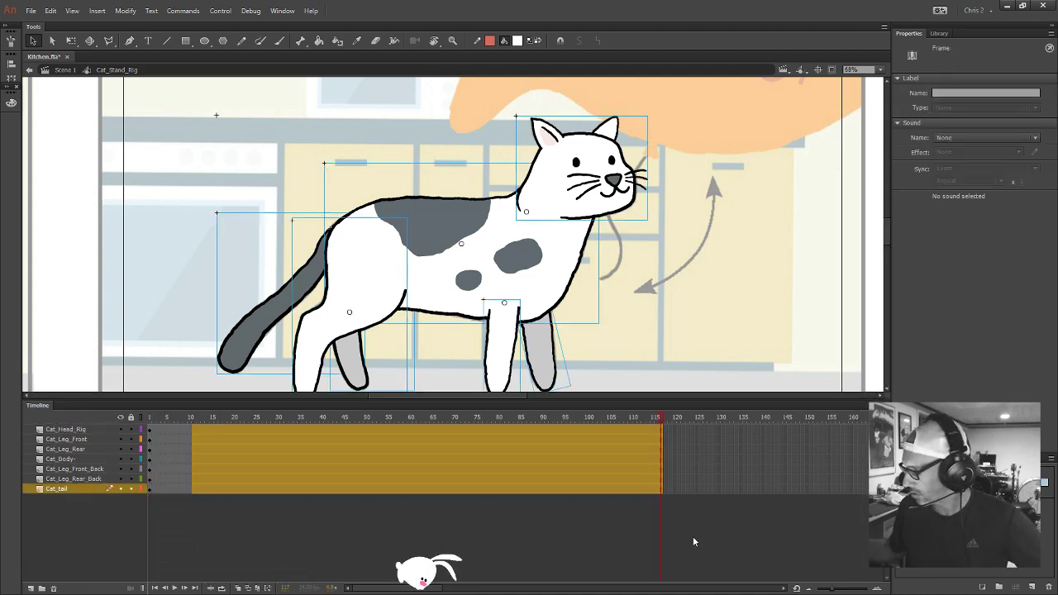
drag(617, 270, 443, 324)
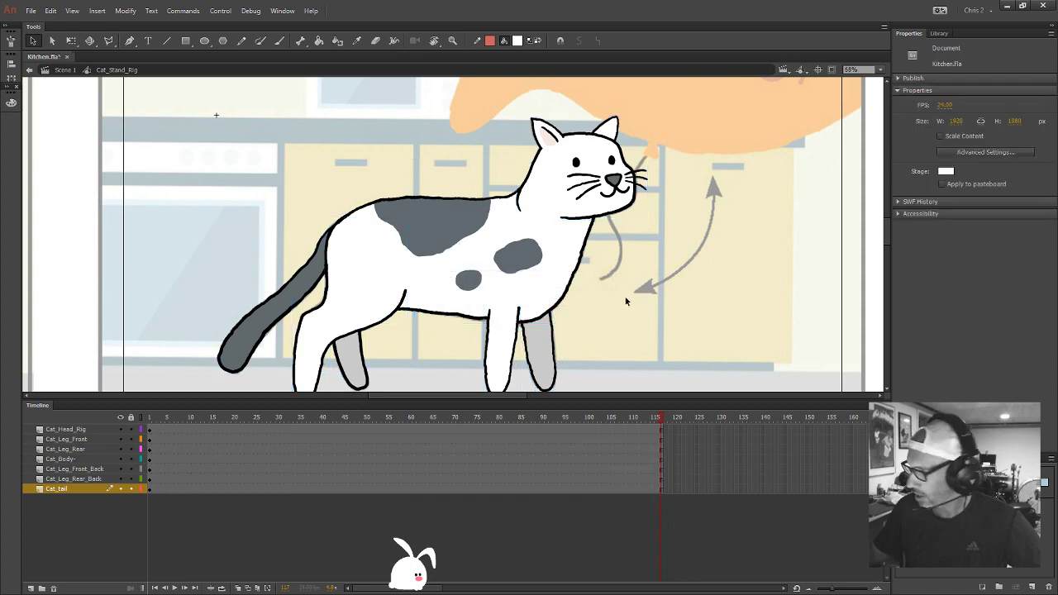
Check the transformation points of the legs, tail and head with the Free Transform tool
key(q)
click(558, 349)
scroll(570, 330, down, 1)
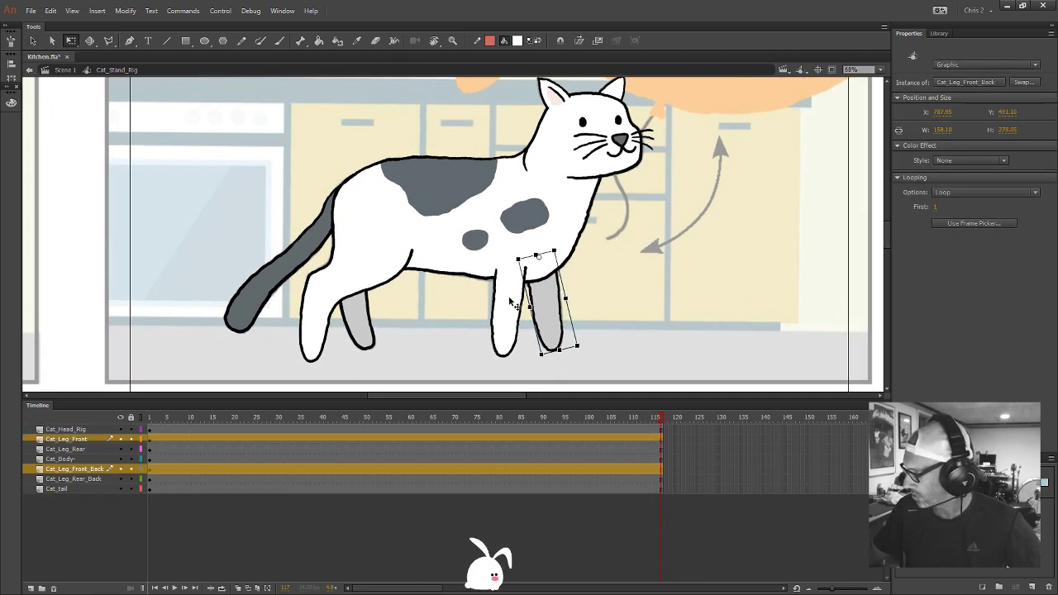
click(508, 306)
click(389, 283)
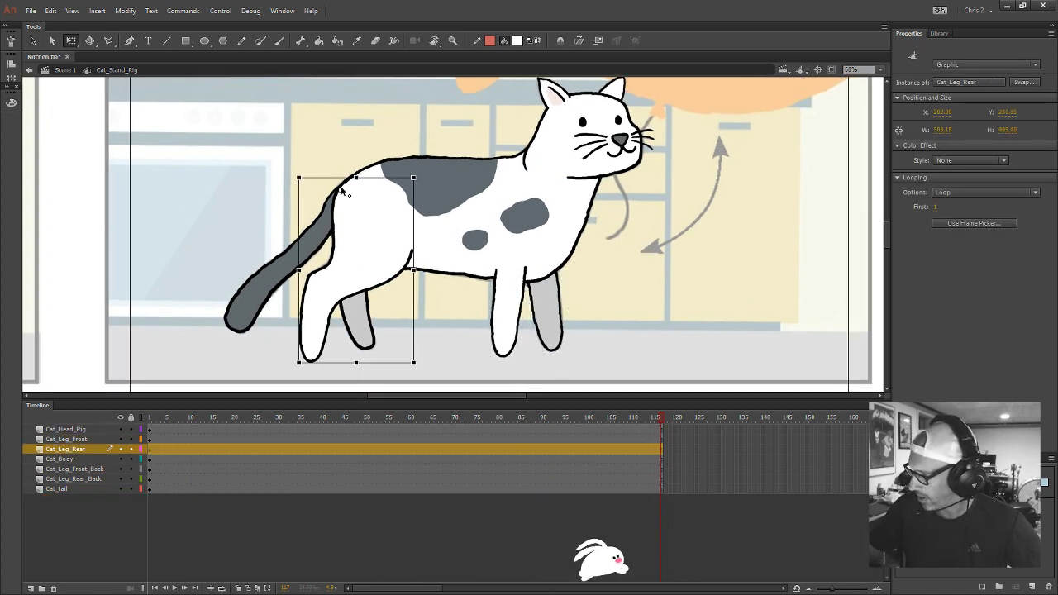
click(327, 242)
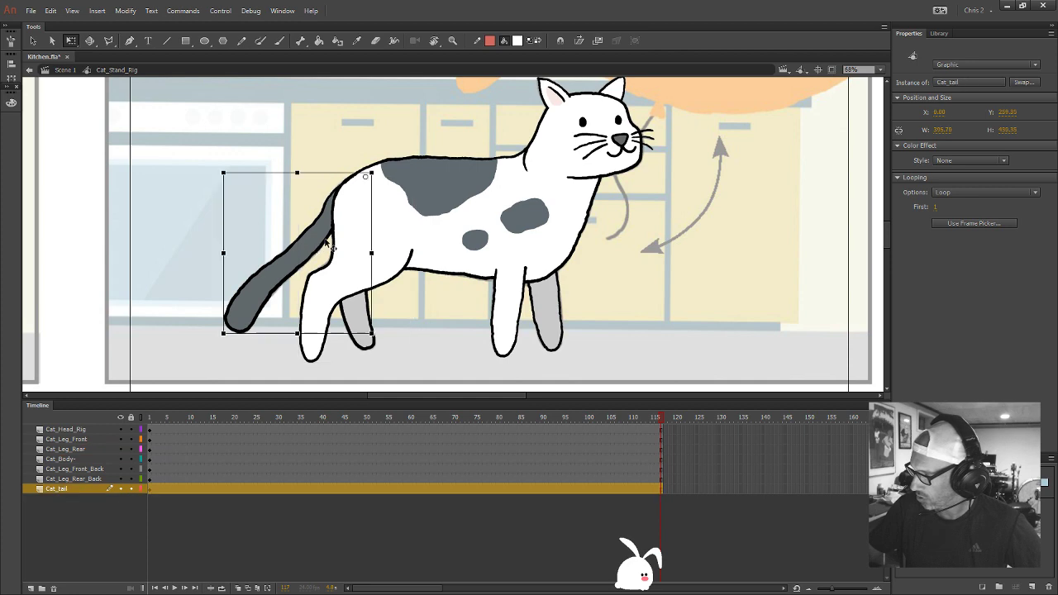
click(361, 318)
click(644, 122)
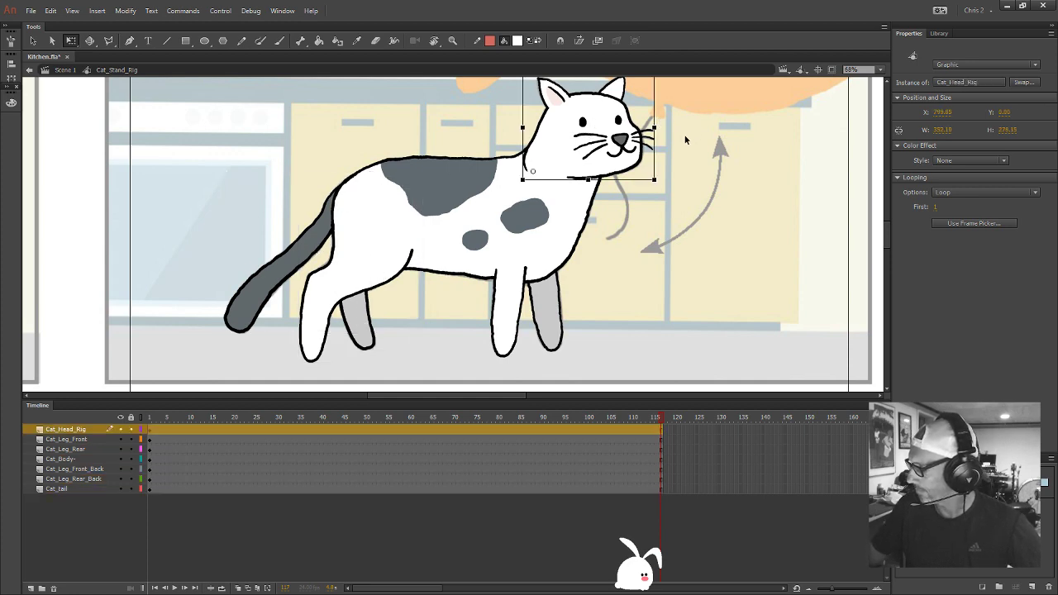
Check the transformation points of the ears and head inside Cat_Head_Rig, then return to Cat_Stand_Rig
double_click(619, 149)
click(570, 97)
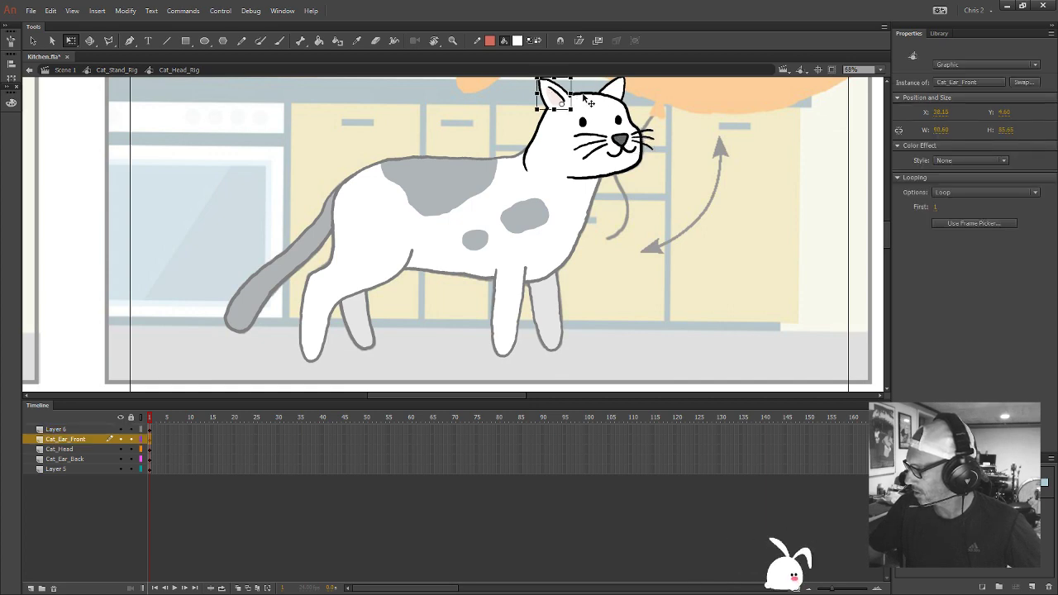
click(618, 92)
click(637, 147)
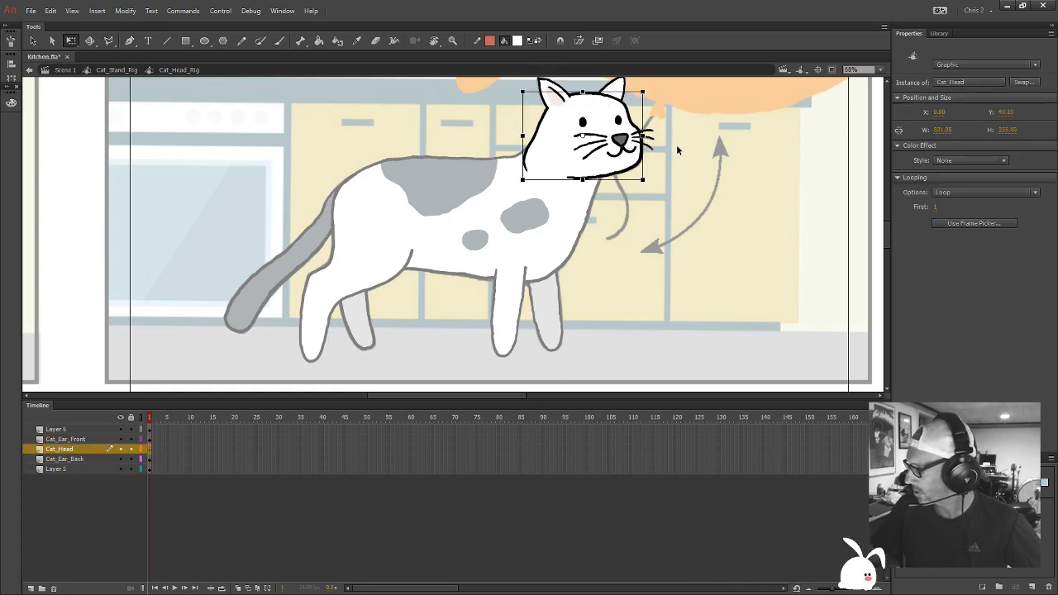
click(678, 150)
double_click(616, 262)
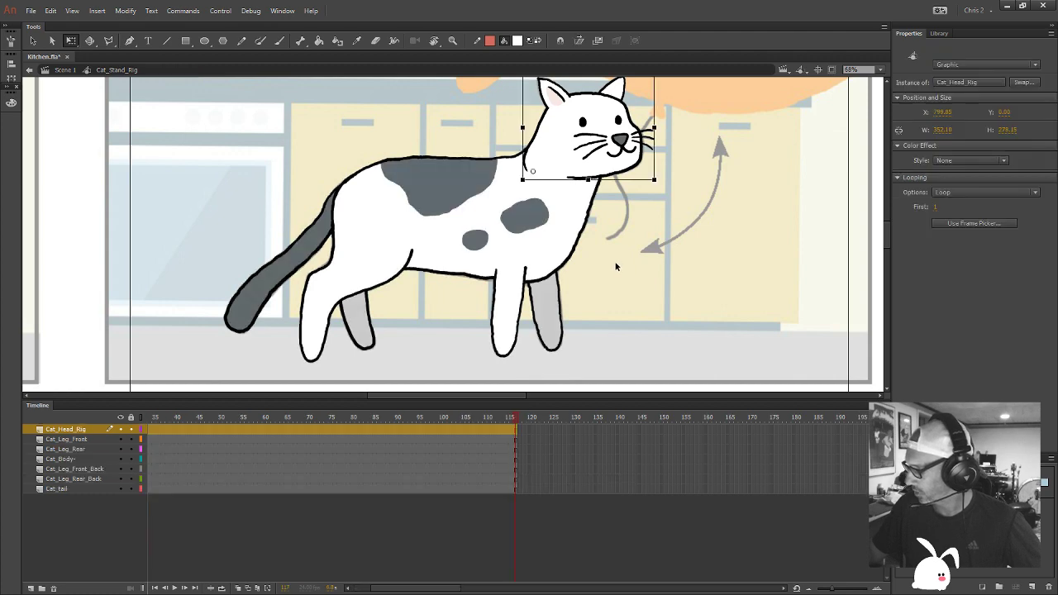
key(v)
click(612, 272)
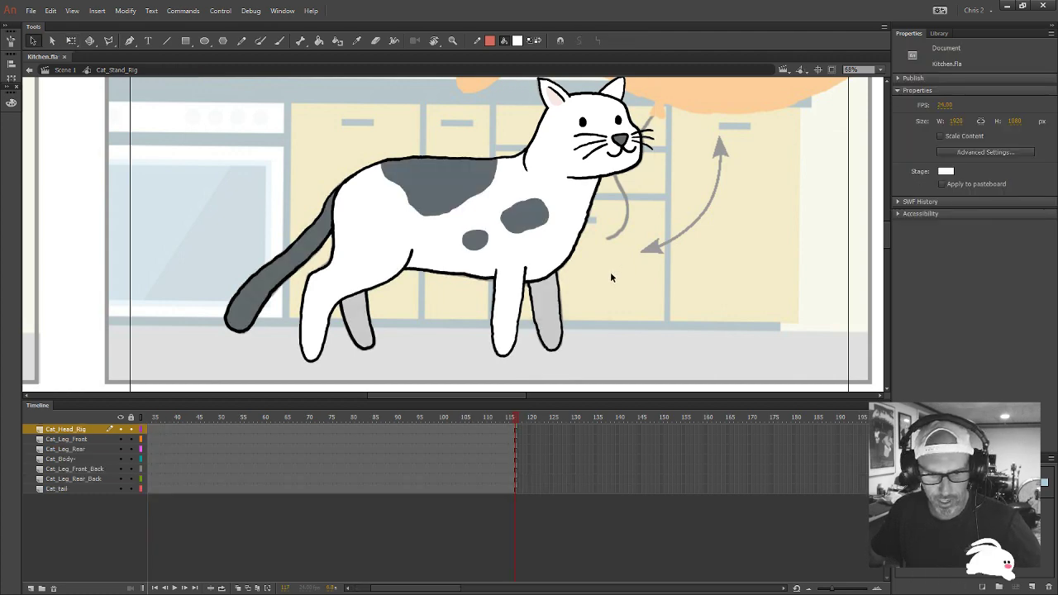
drag(617, 258, 600, 277)
click(279, 287)
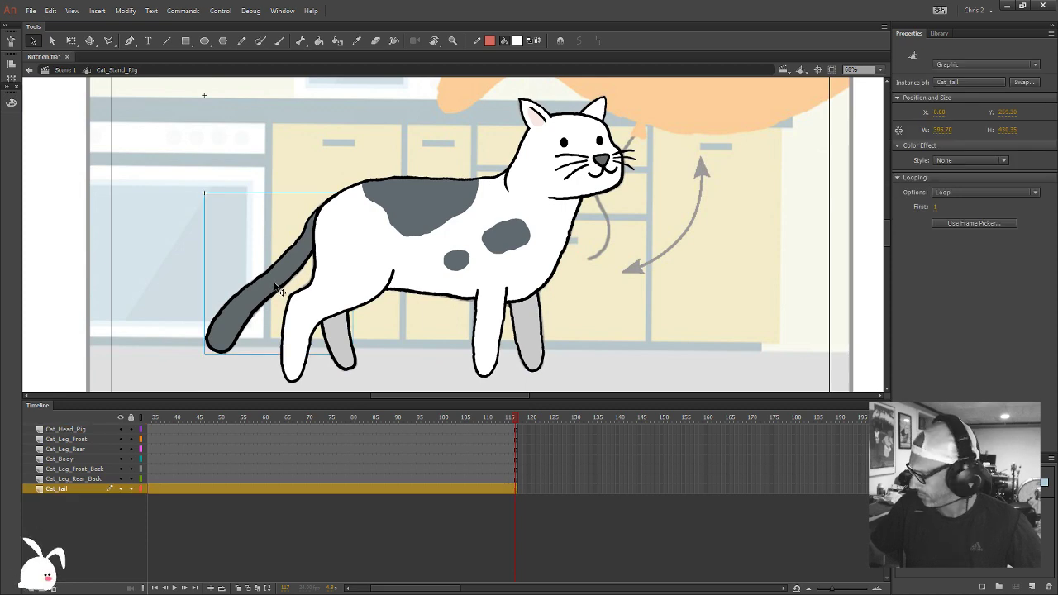
drag(414, 587, 393, 588)
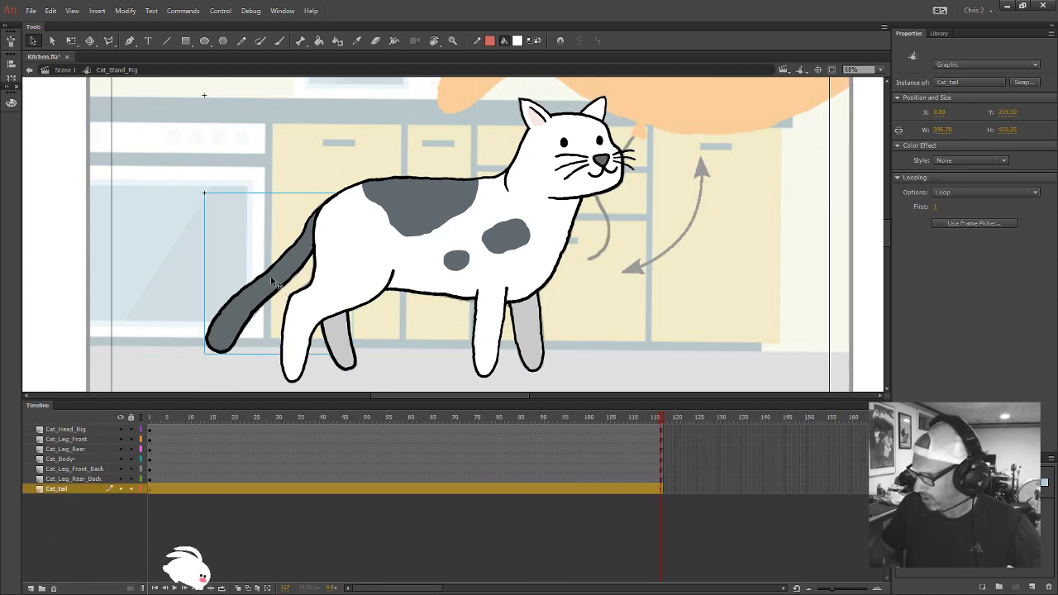
Return to Scene 1 and review the storyboard panels for the cat's poses and actions alongside the rigged standing cat
click(64, 69)
key(ctrl+minus)
key(ctrl+minus)
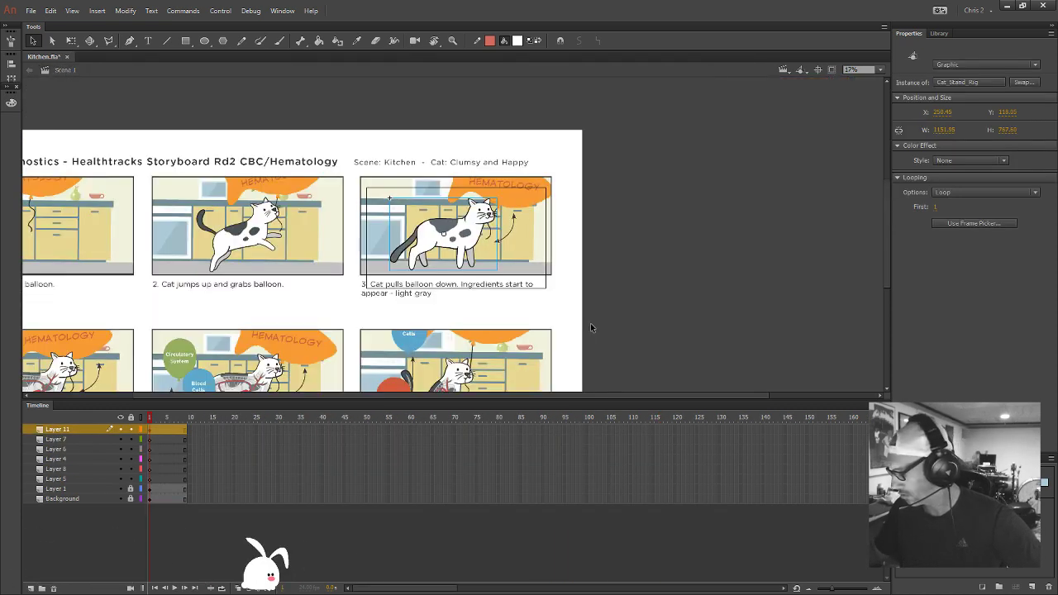
drag(326, 300, 462, 278)
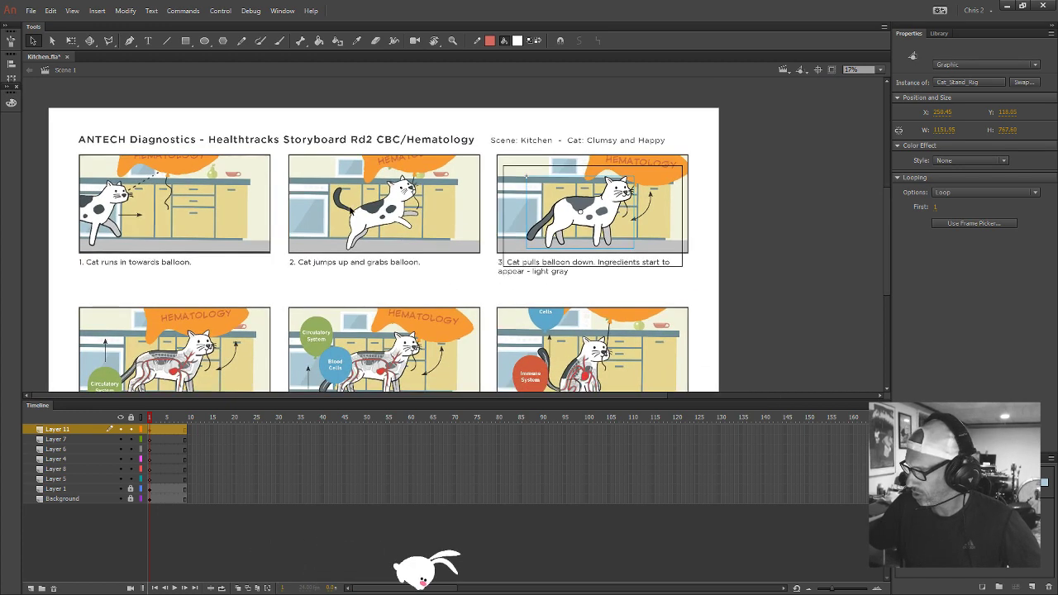
scroll(365, 334, down, 5)
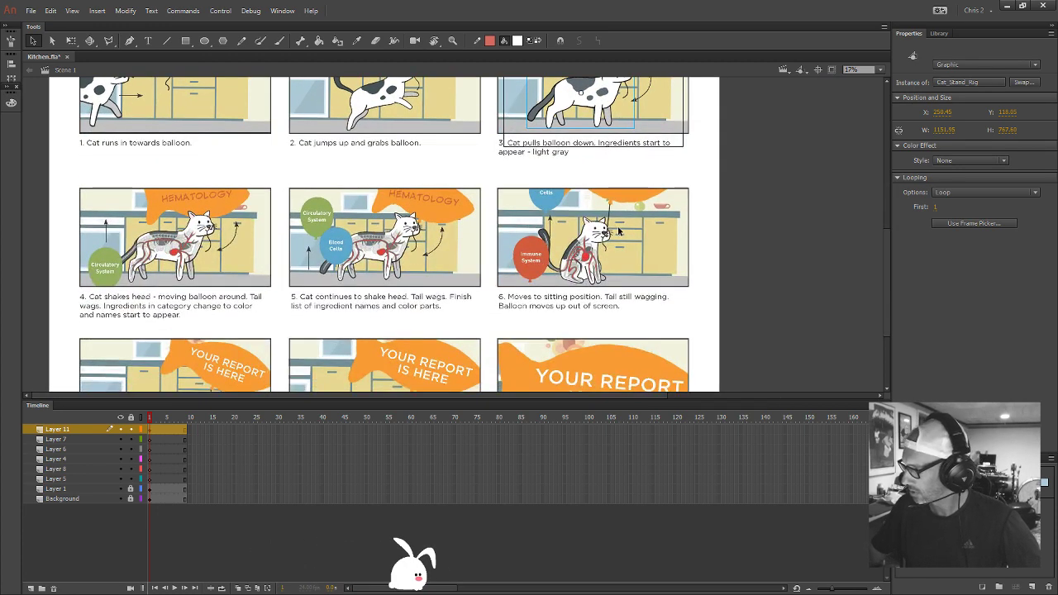
scroll(549, 252, down, 3)
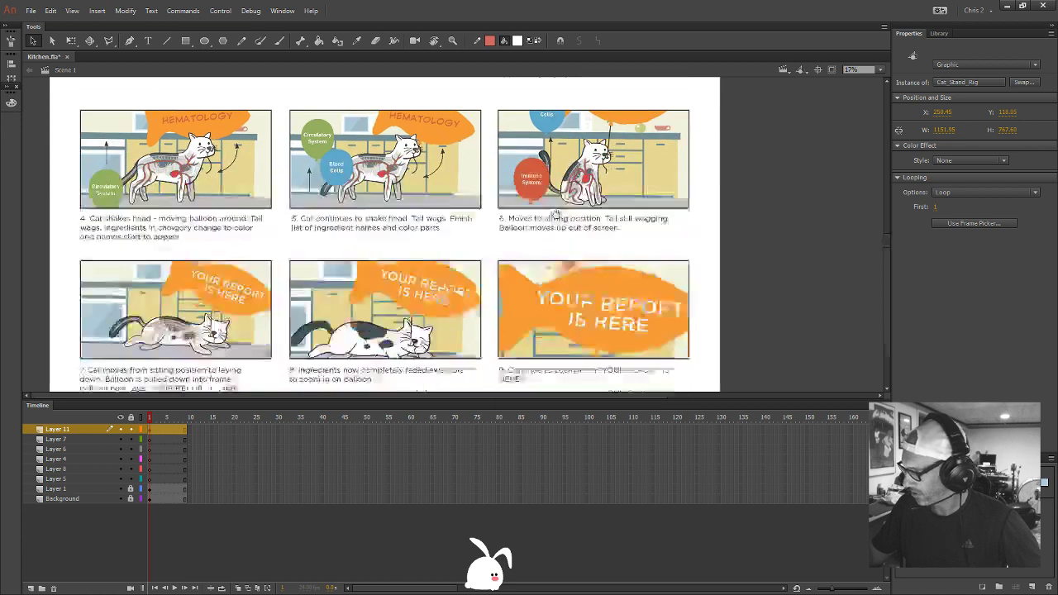
scroll(556, 213, down, 1)
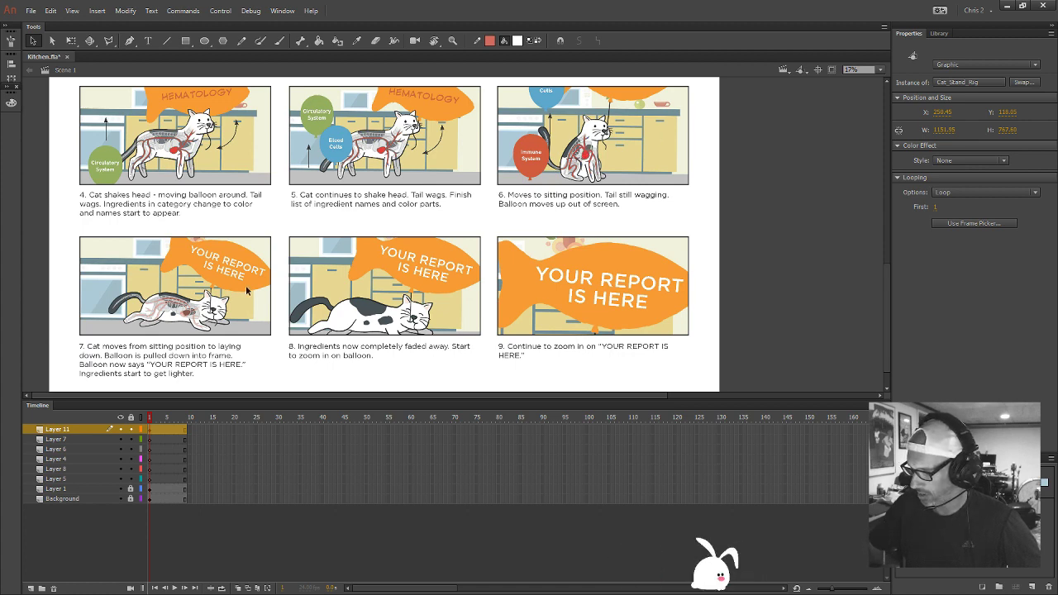
drag(570, 166, 519, 247)
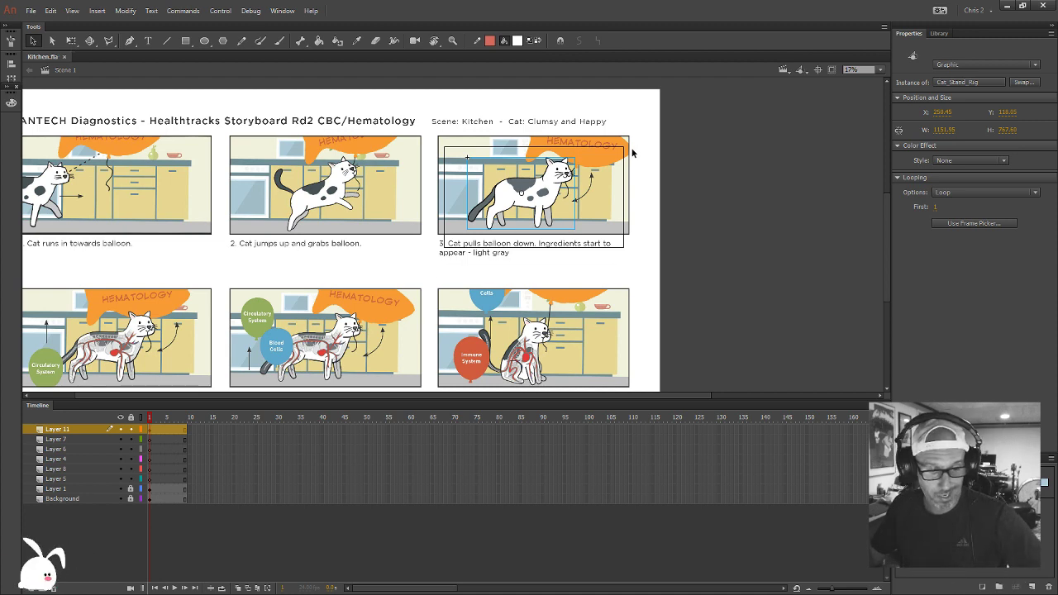
key(ctrl+equal)
key(ctrl+equal)
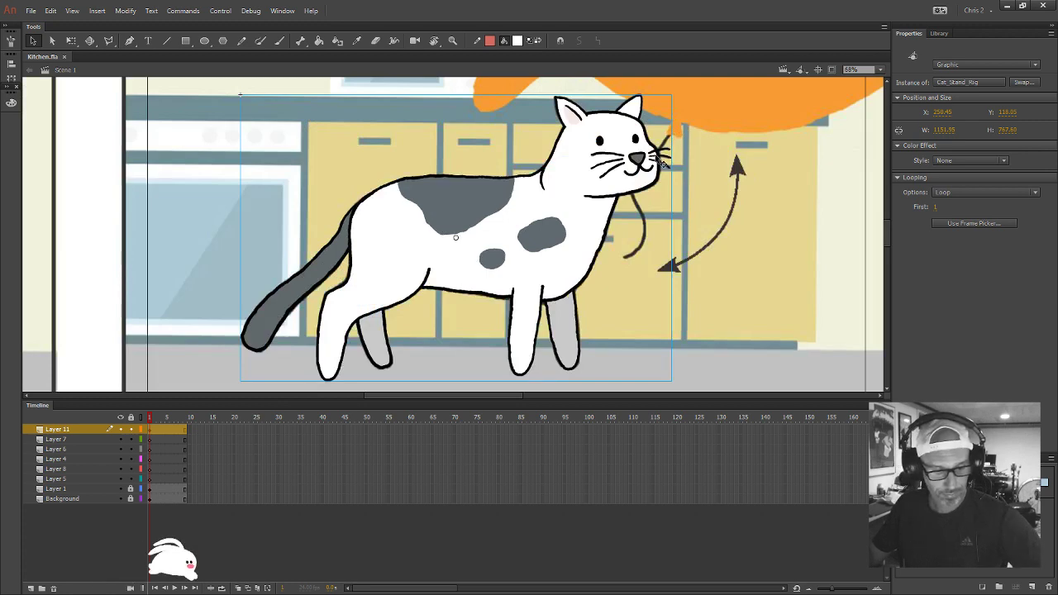
key(ctrl+minus)
drag(423, 249, 636, 260)
key(ctrl+minus)
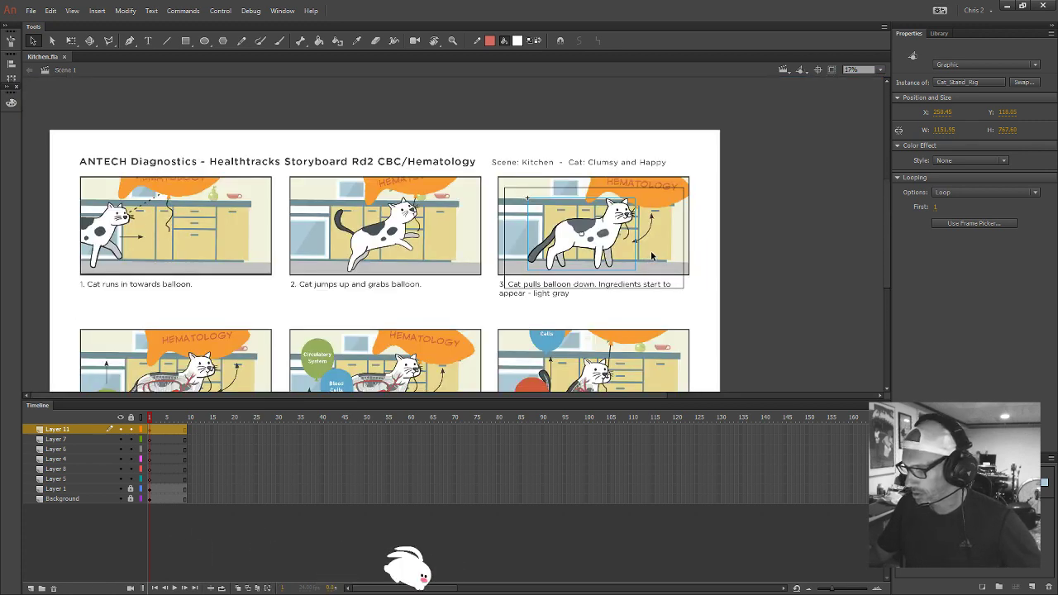
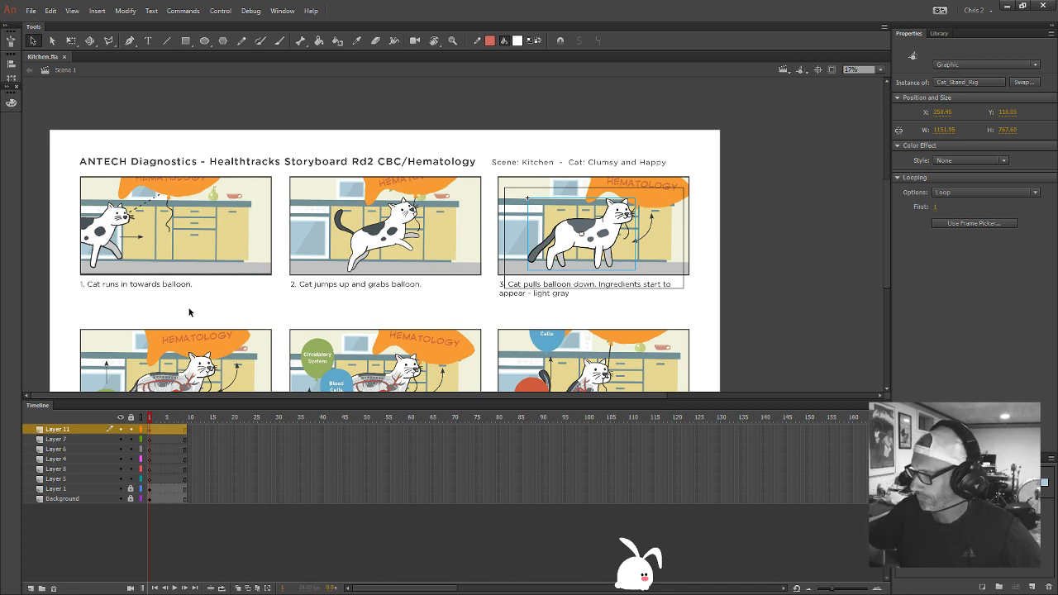
Check which artwork the top timeline layer holds and rename that layer as Cat
click(185, 182)
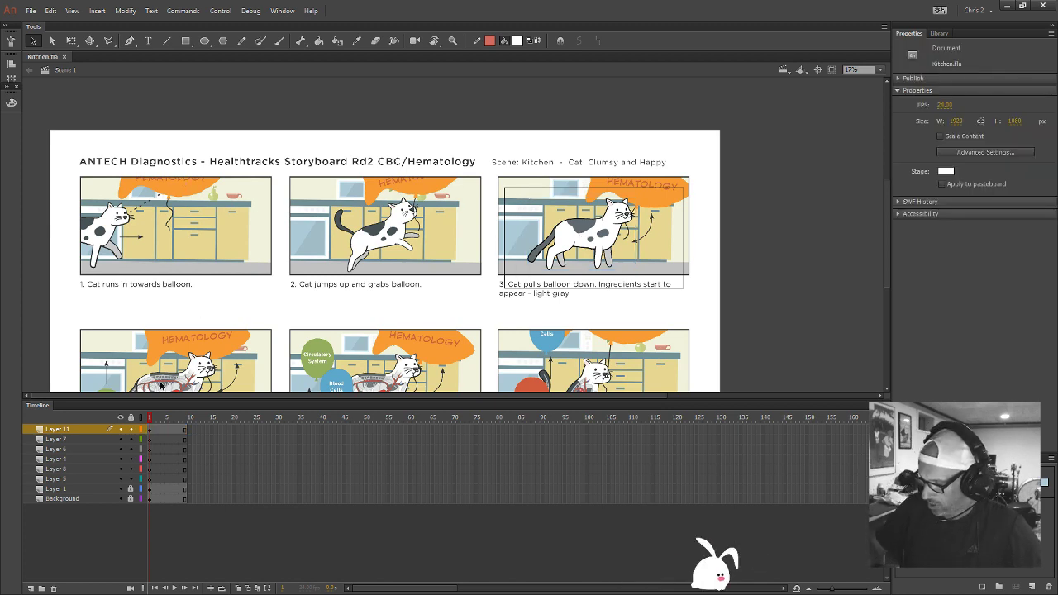
click(120, 430)
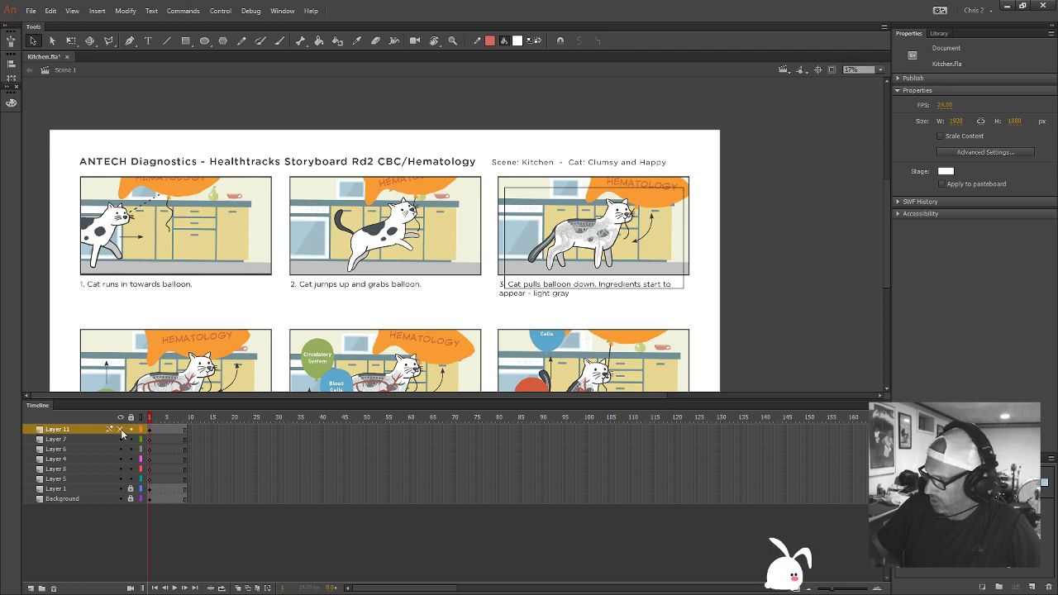
click(121, 430)
click(84, 429)
double_click(84, 429)
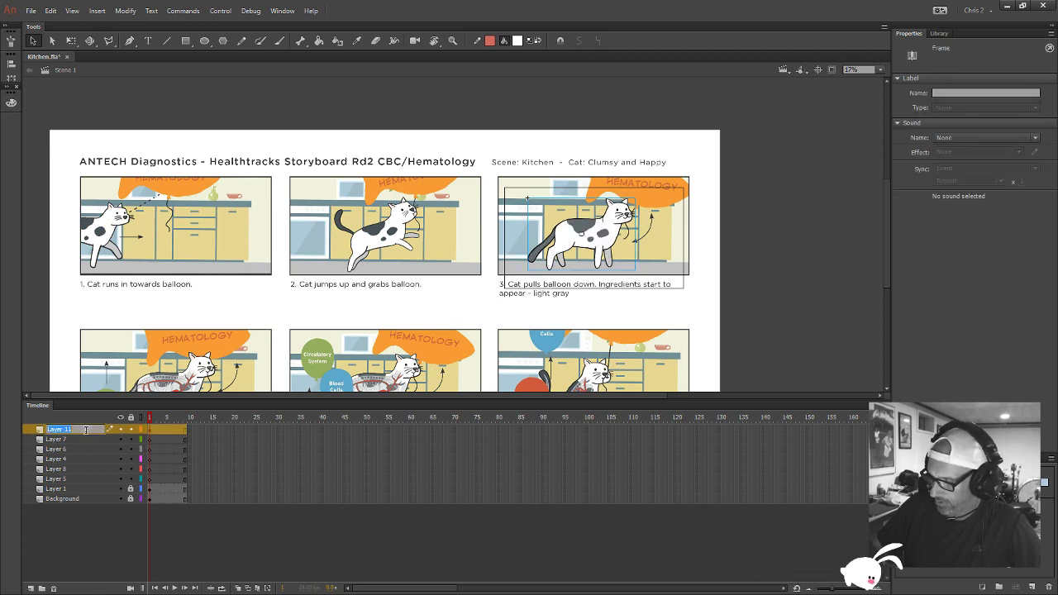
text(Cat)
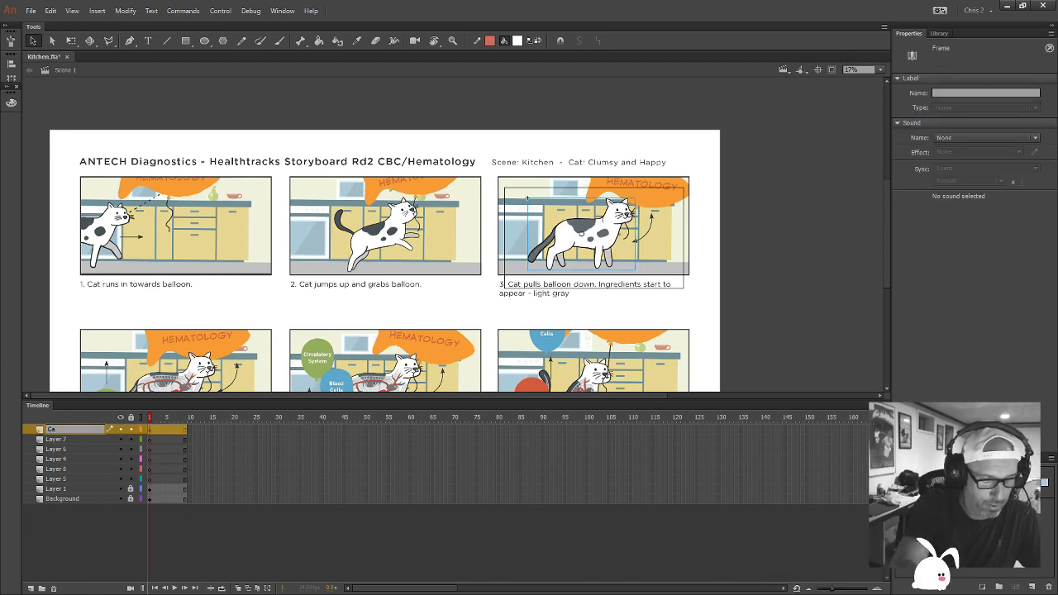
Lock all timeline layers and toggle layer visibility to check what Background and Layer 1 contain, leaving every layer shown
click(119, 489)
click(119, 489)
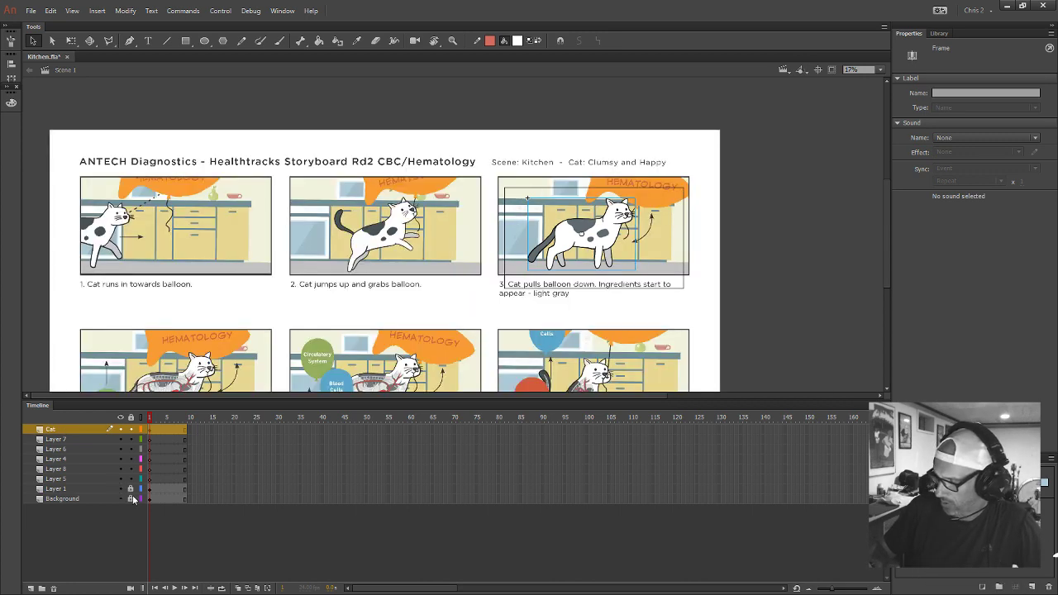
click(130, 499)
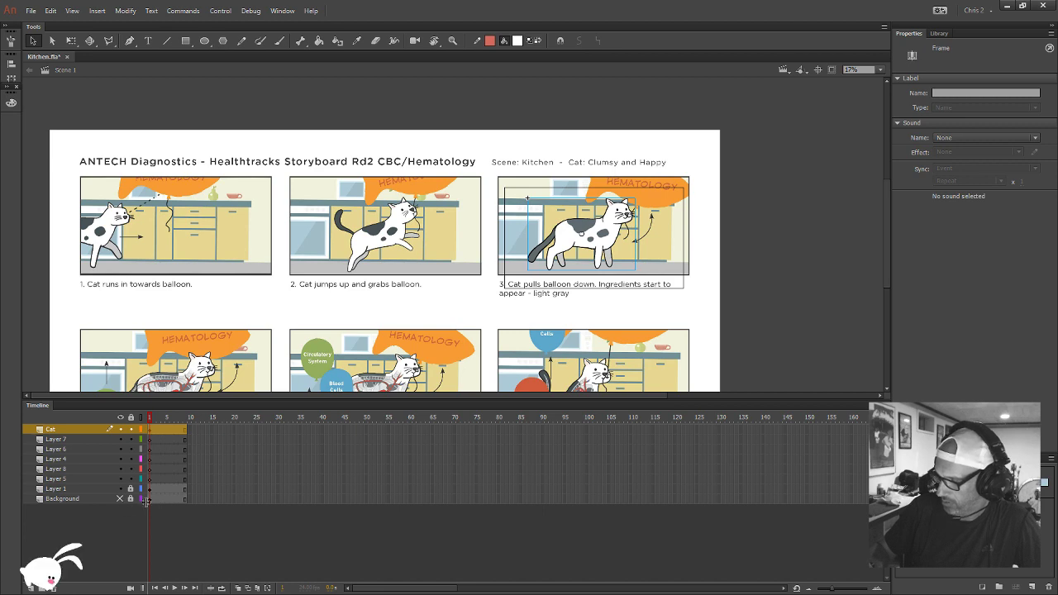
click(130, 417)
click(121, 417)
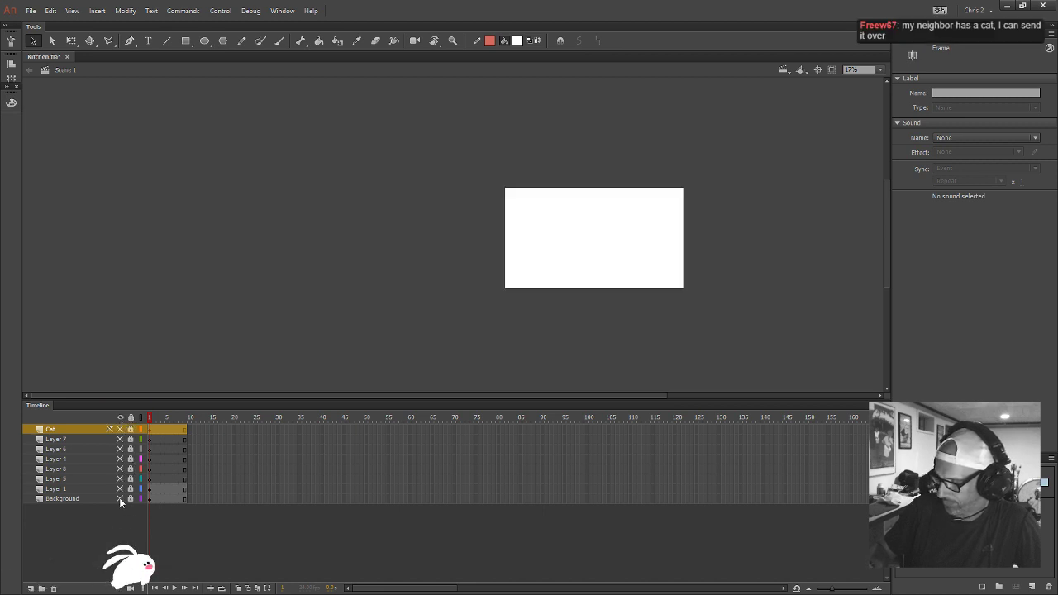
click(119, 498)
click(120, 489)
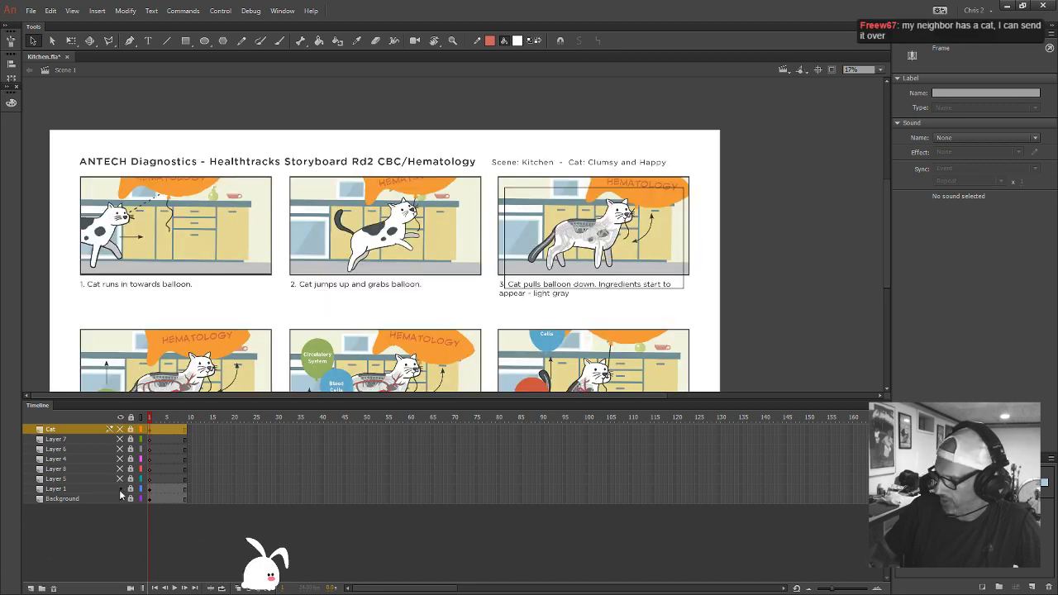
drag(109, 498, 102, 522)
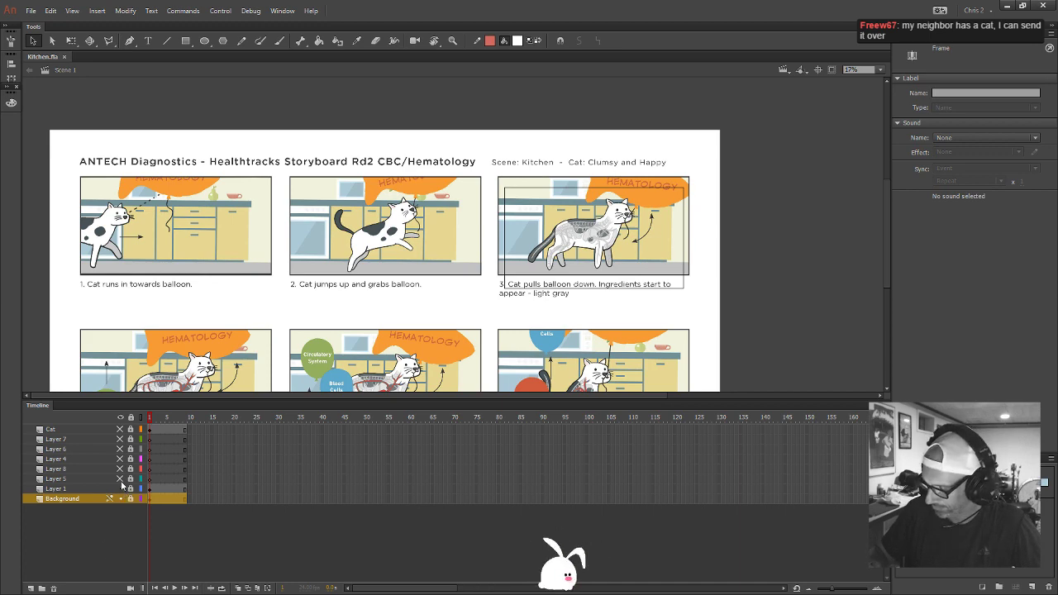
alt+click(121, 451)
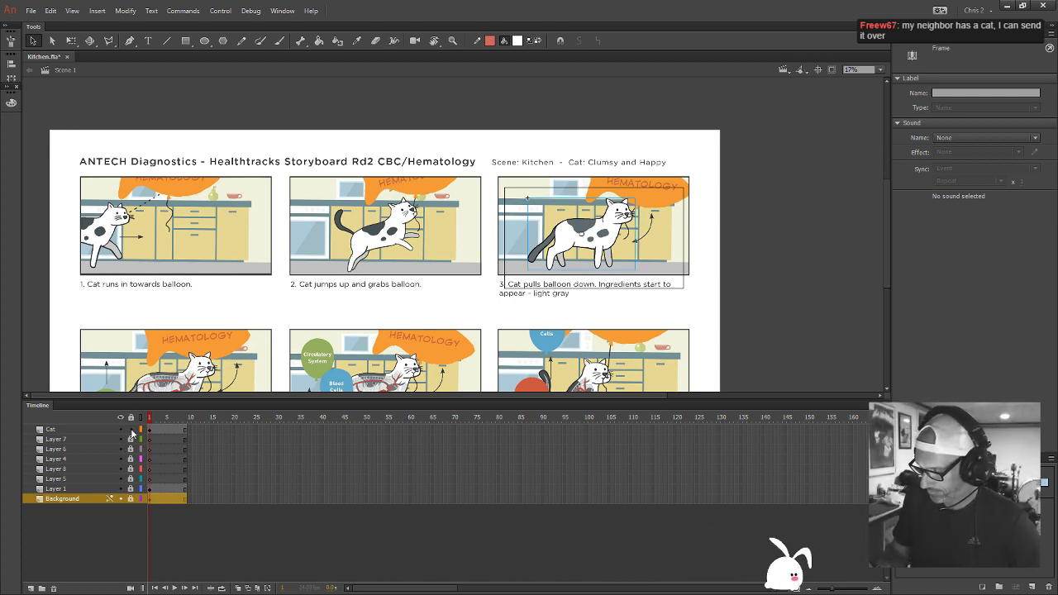
Unlock Layer 5 and prepare the Brush tool with red fill and size 47 for tracing the panel 9 fish balloon
click(153, 479)
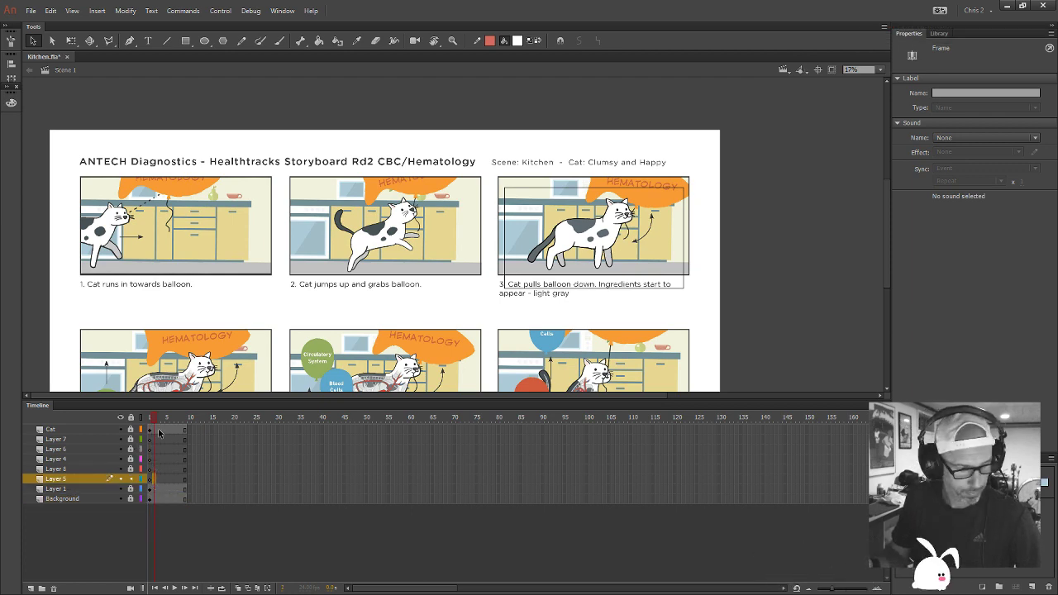
key(z)
click(272, 242)
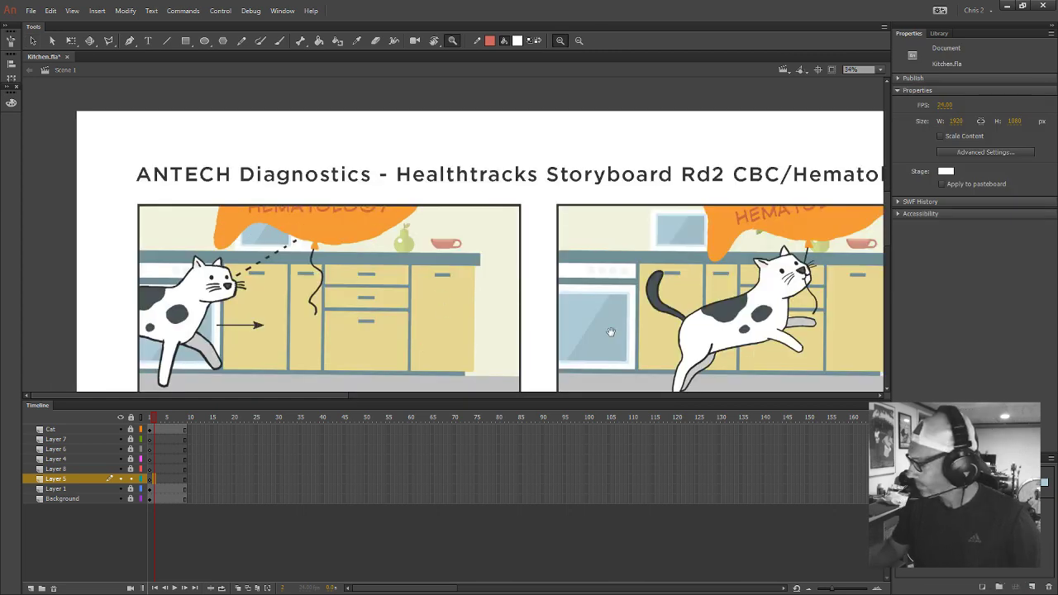
drag(610, 331, 117, 193)
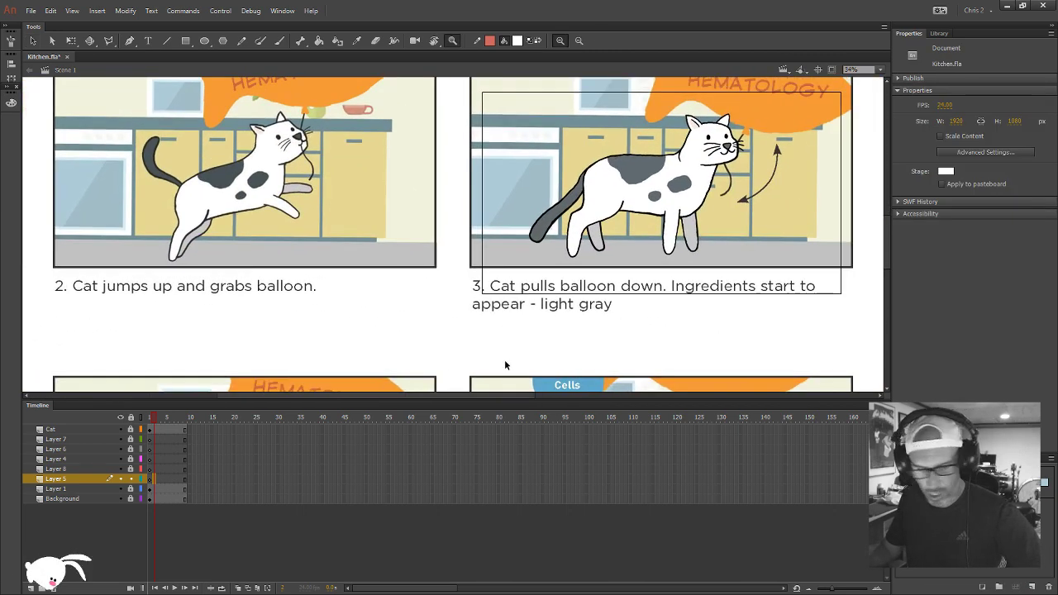
alt+click(504, 363)
scroll(500, 248, down, 2)
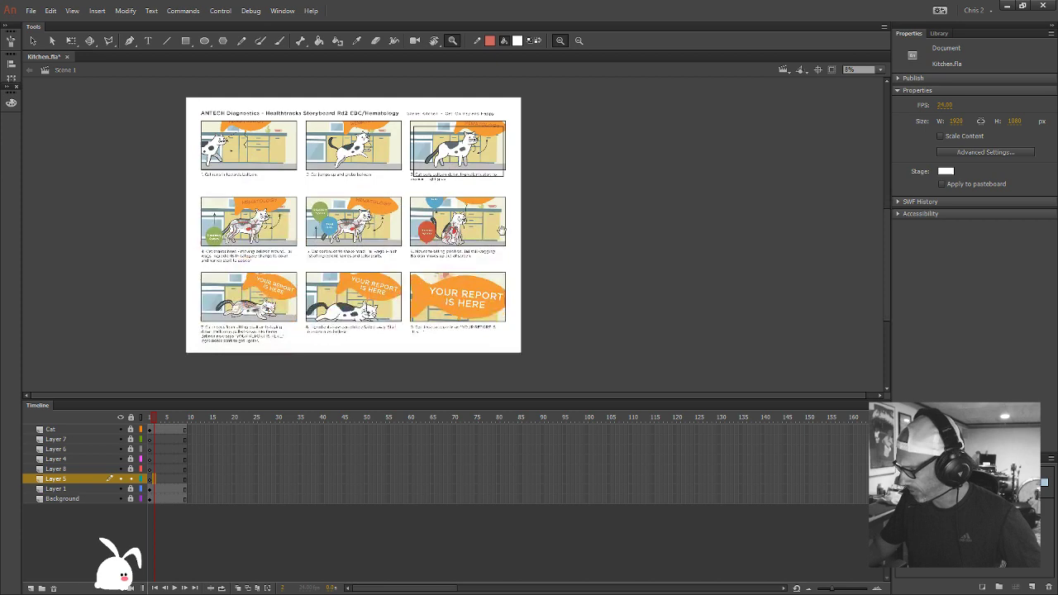
click(463, 301)
click(420, 278)
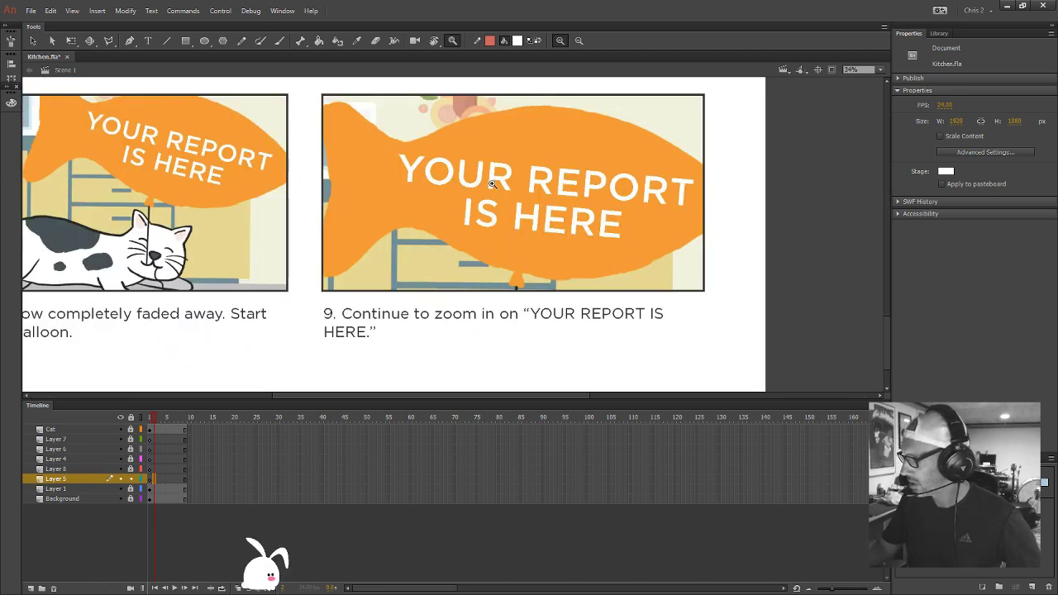
click(517, 42)
click(529, 79)
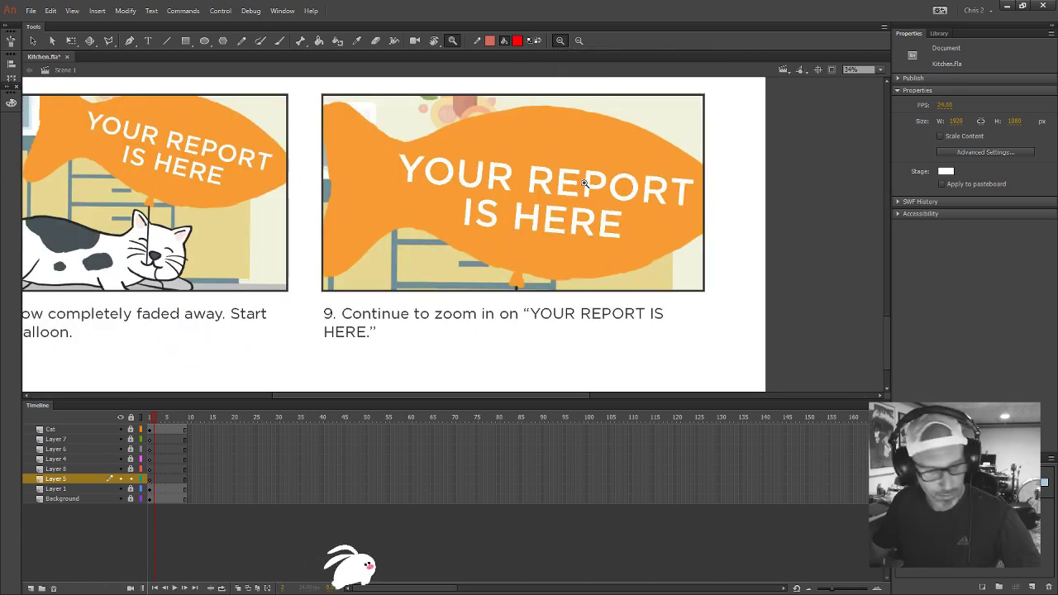
key(b)
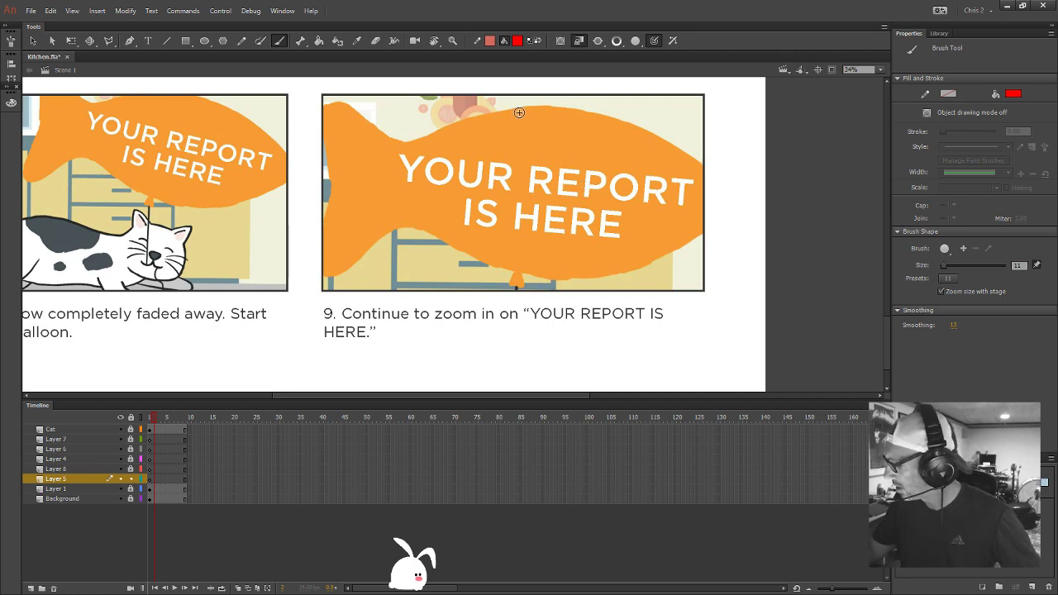
drag(531, 110, 522, 111)
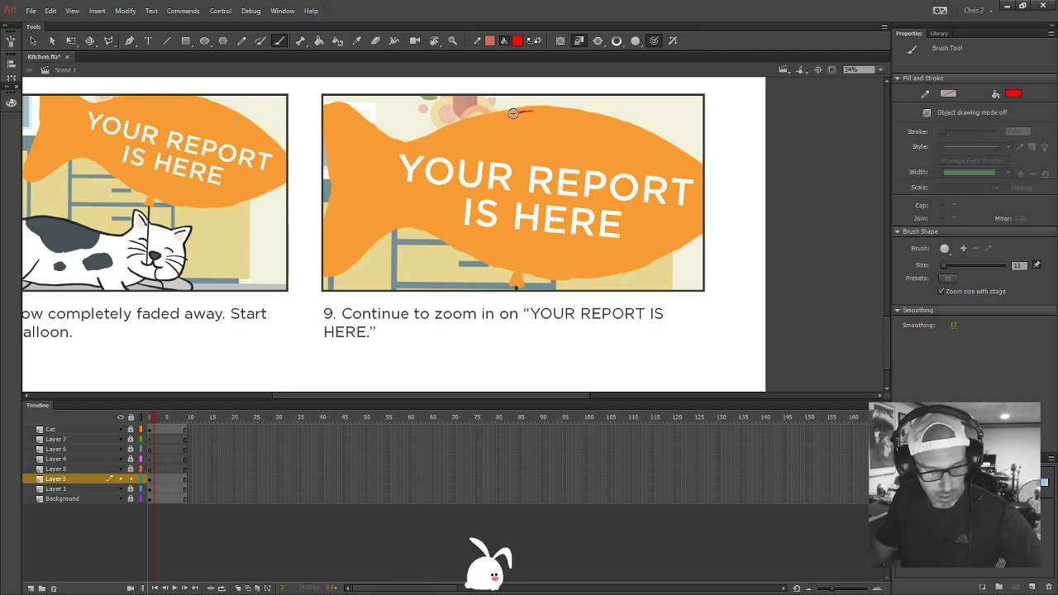
key(bracketright)
key(bracketright)
key(bracketright)
key(bracketright)
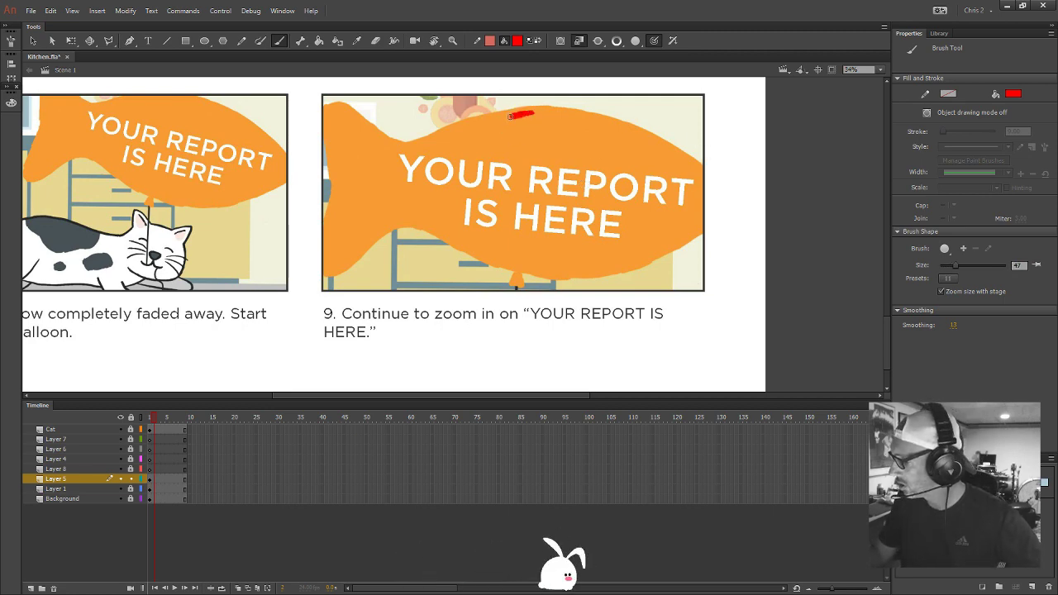
Trace a closed red outline around the panel 9 fish balloon, completing its cropped tail and nose beyond the frame and including the knot
drag(510, 117, 527, 110)
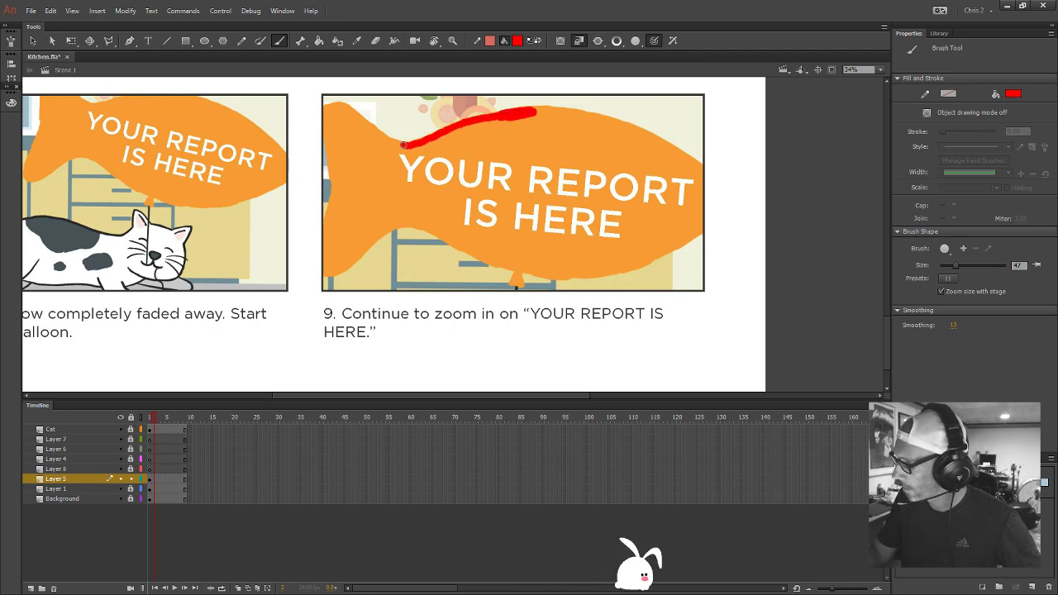
drag(369, 128, 327, 107)
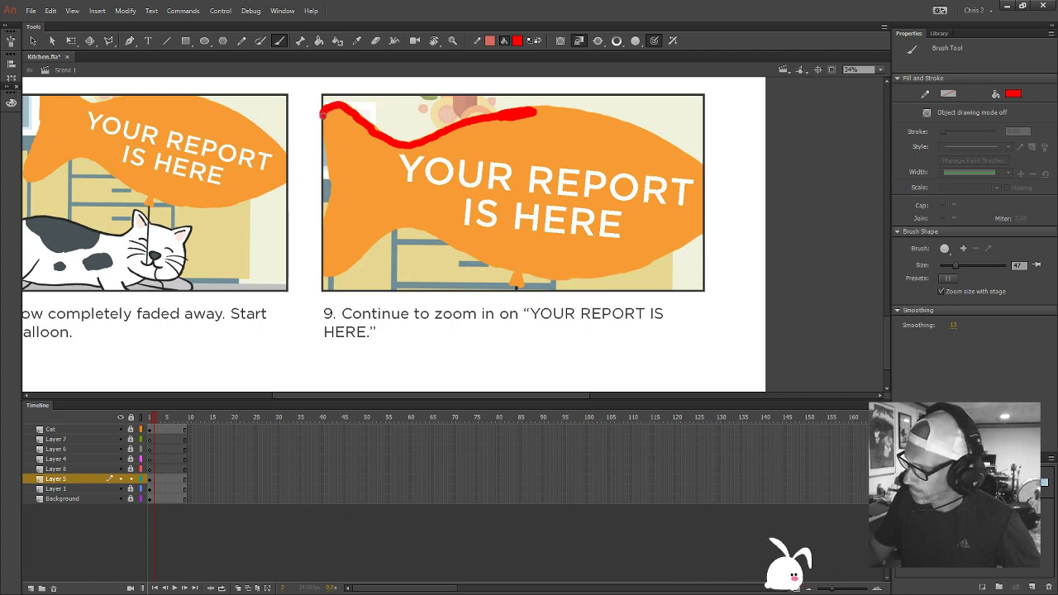
drag(331, 172, 314, 256)
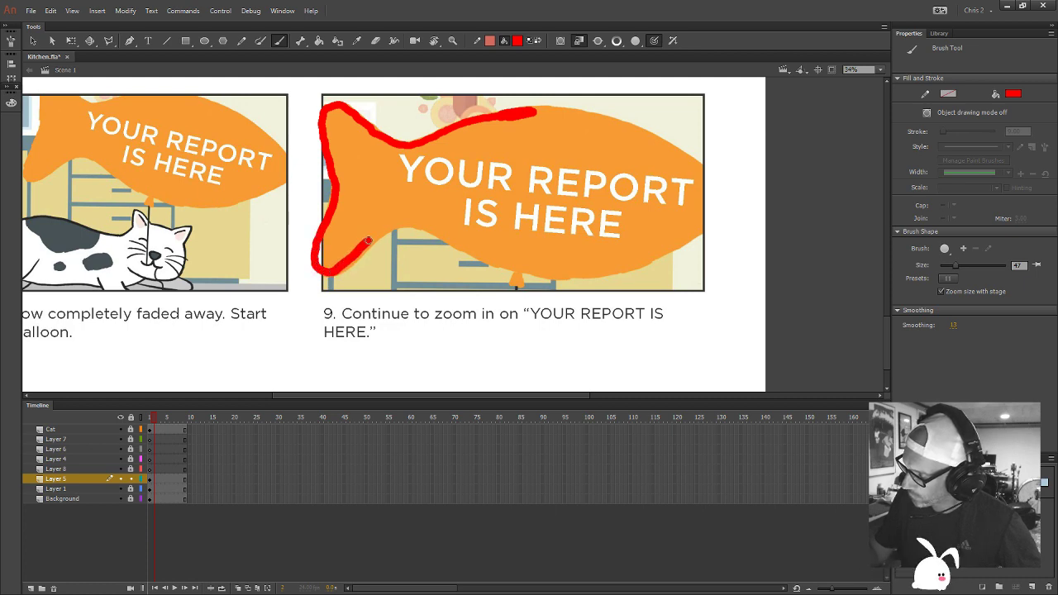
mouse_move(369, 240)
mouse_down()
mouse_move(405, 223)
mouse_move(430, 229)
mouse_up()
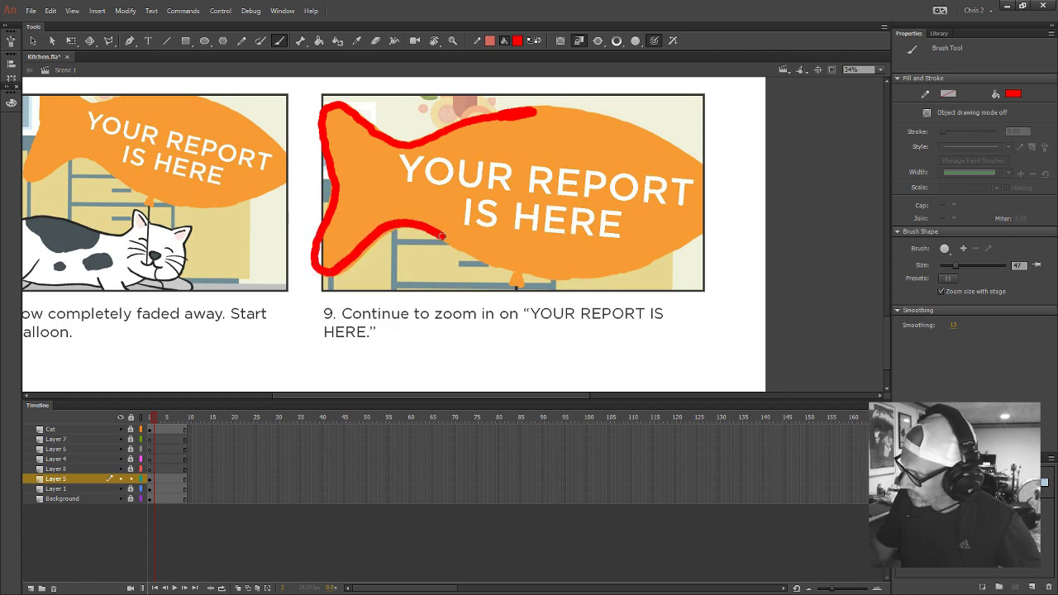
mouse_move(489, 261)
mouse_down()
mouse_move(577, 276)
mouse_move(645, 261)
mouse_move(706, 224)
mouse_move(724, 196)
mouse_move(716, 182)
mouse_up()
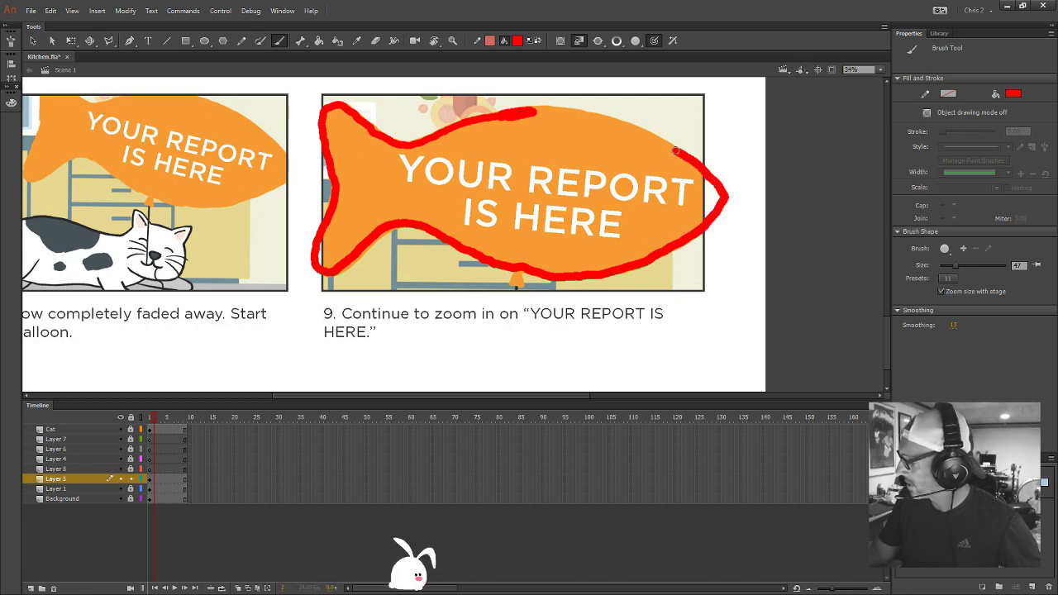
drag(649, 136, 554, 111)
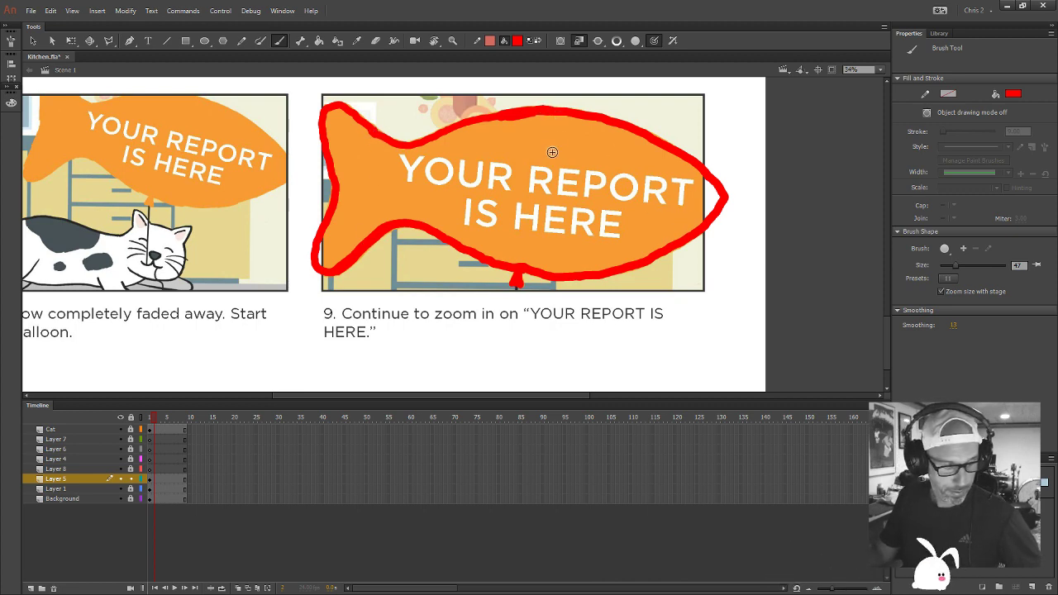
Sample the balloon's orange as the fill colour and fill both the red outline and the fish's interior with it
click(518, 43)
click(524, 129)
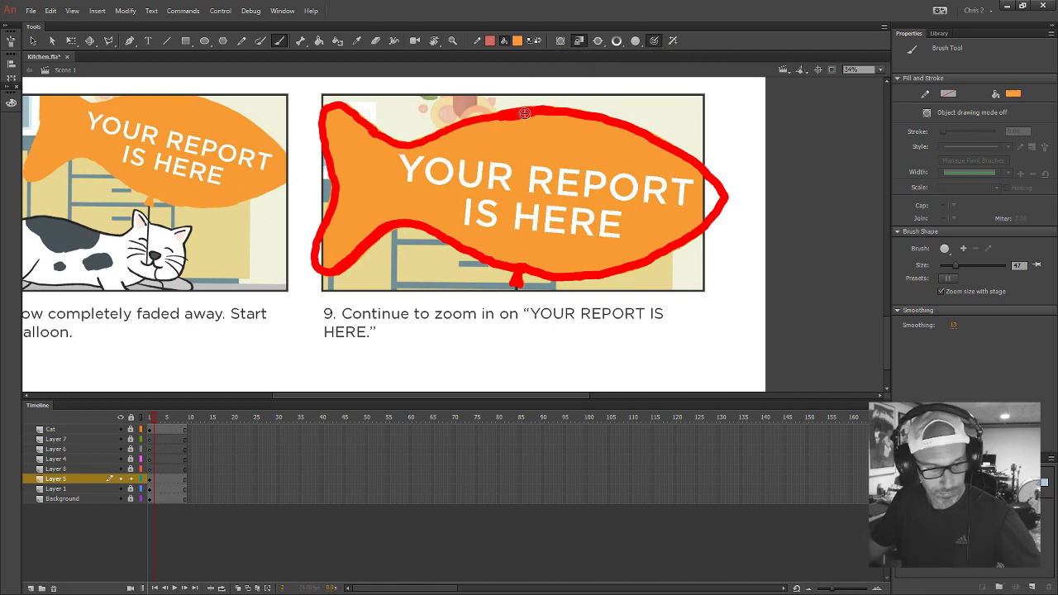
key(k)
click(528, 119)
click(567, 139)
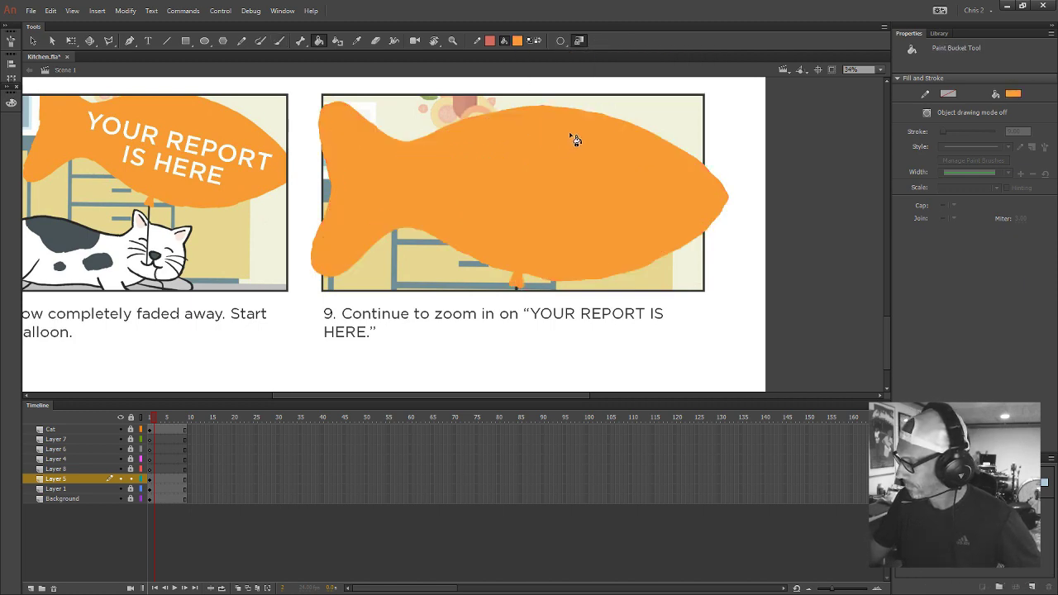
Convert the orange fish shape to a Graphic symbol named Baloon_Fish
key(v)
click(590, 208)
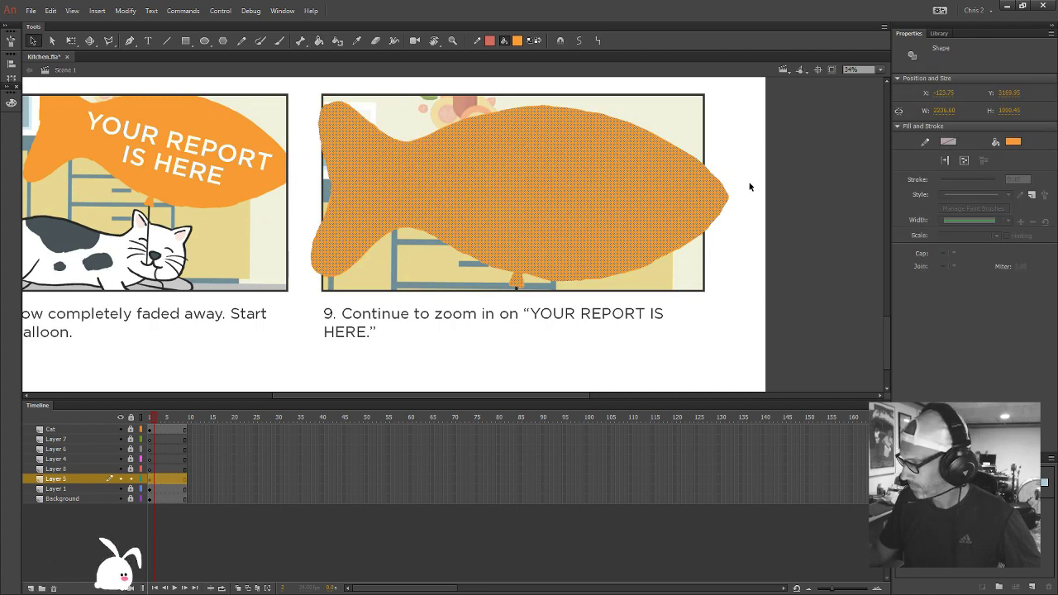
key(ctrl+minus)
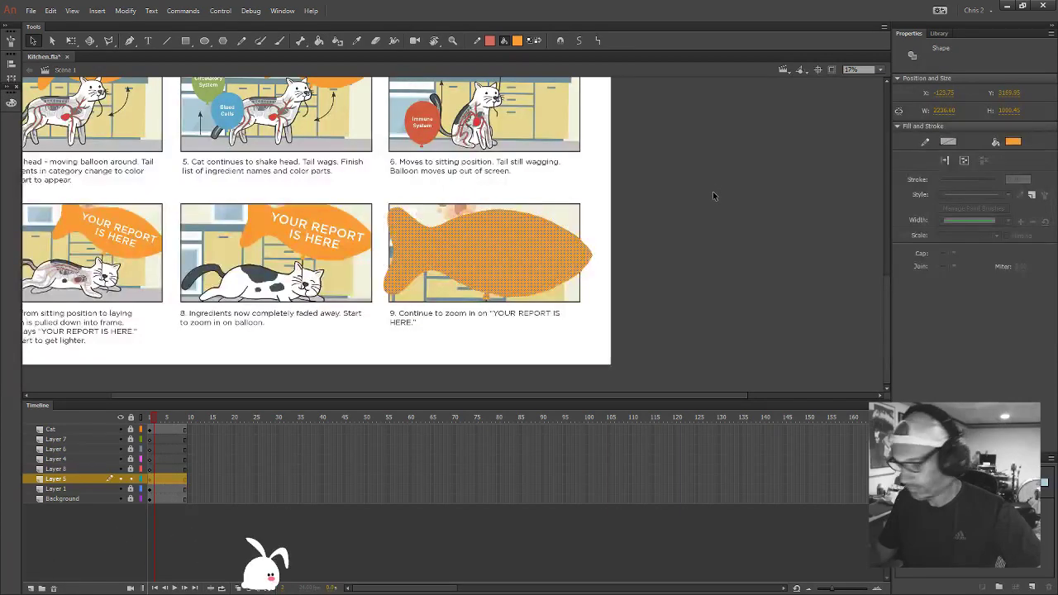
key(F8)
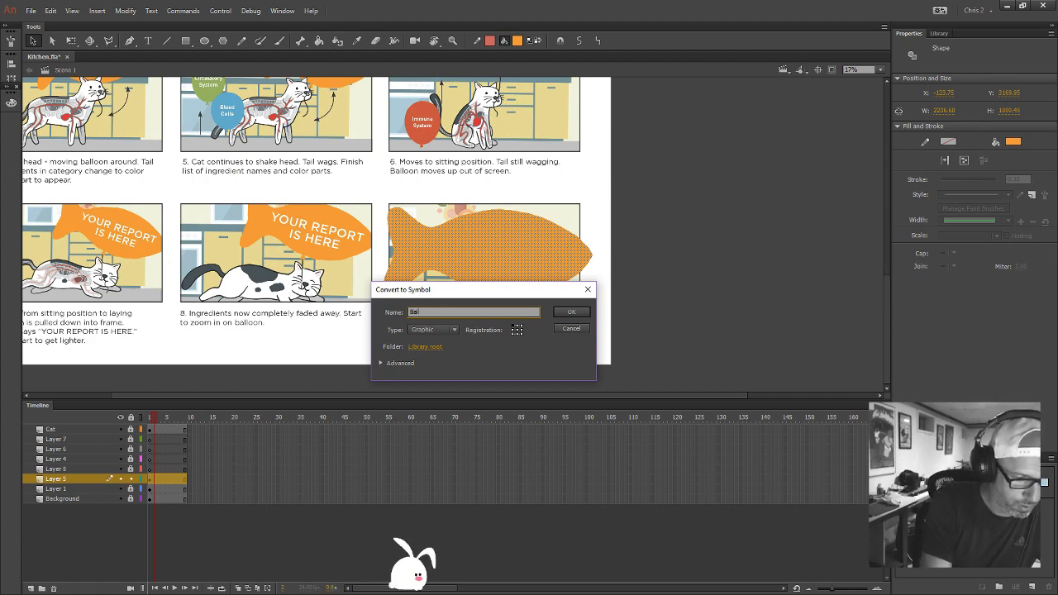
text(Baloon_F)
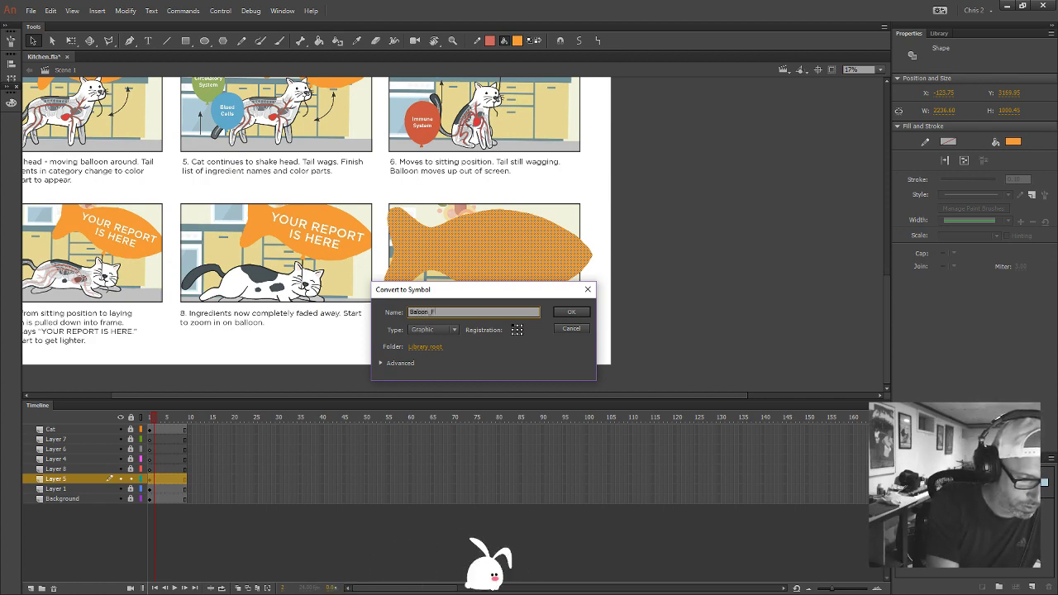
text(ish)
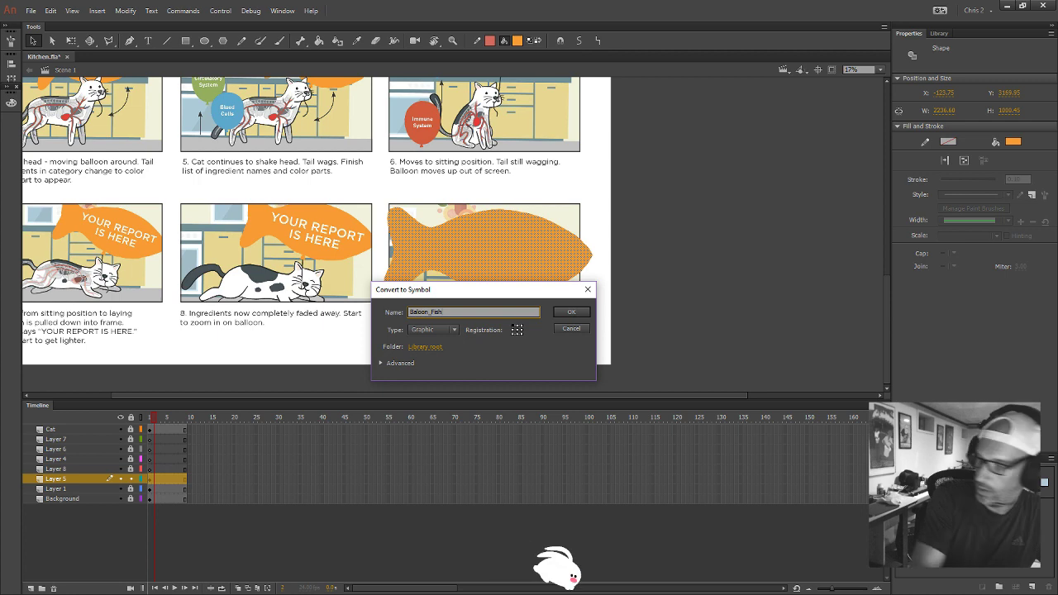
click(581, 315)
Place Baloon_Fish over the balloon in panel 3 at about half size, with its transformation point at the knot
key(q)
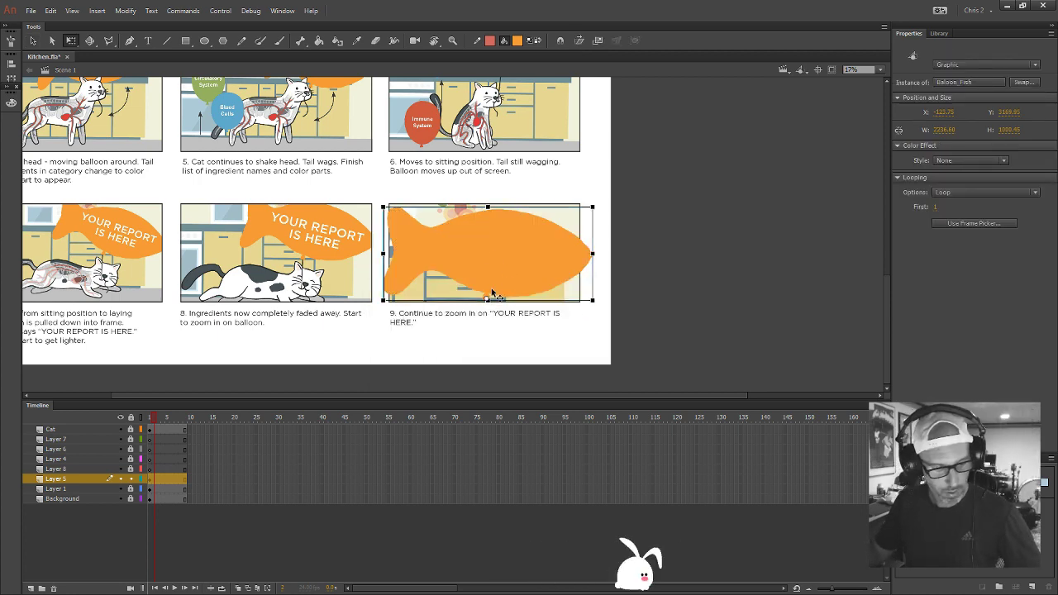
key(space)
drag(513, 280, 620, 404)
drag(632, 364, 324, 135)
key(space)
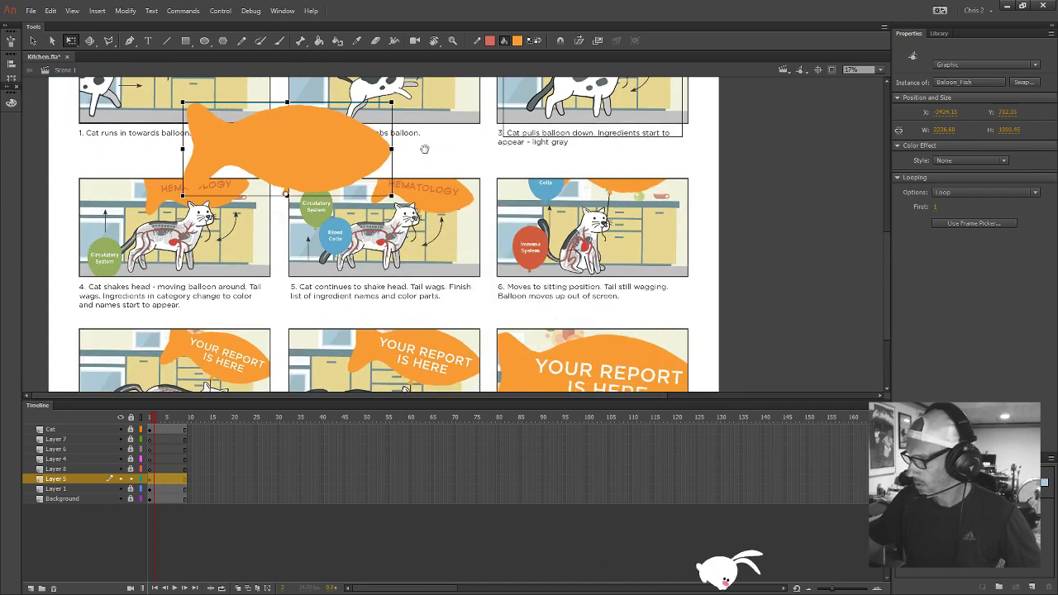
drag(424, 149, 408, 328)
drag(292, 349, 659, 232)
drag(746, 166, 690, 185)
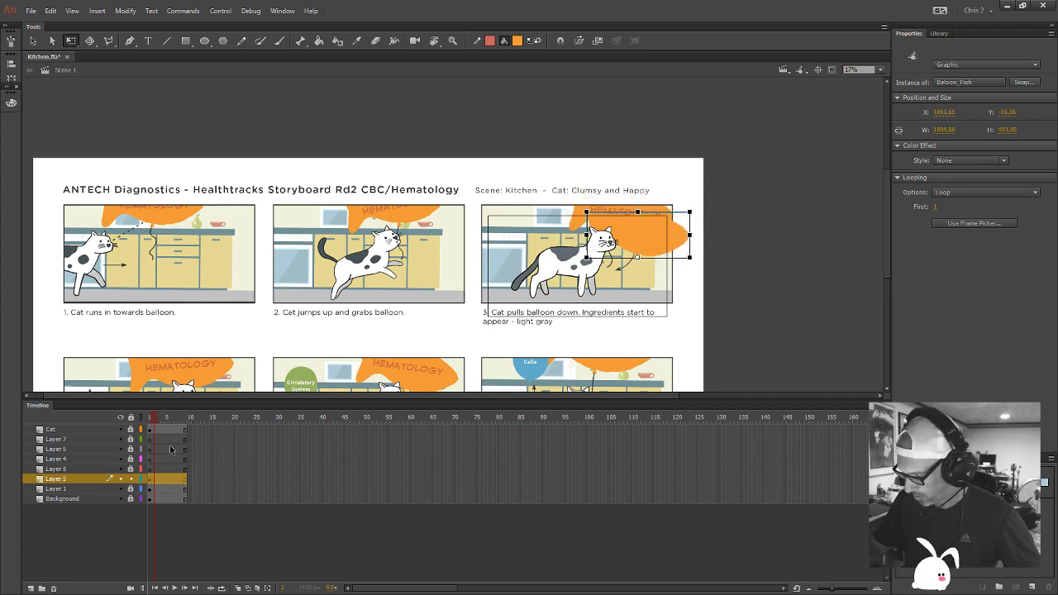
Fit Baloon_Fish over the panel 3 balloon by moving it and tilting it slightly to match the drawn lower edge
click(148, 479)
scroll(711, 233, up, 5)
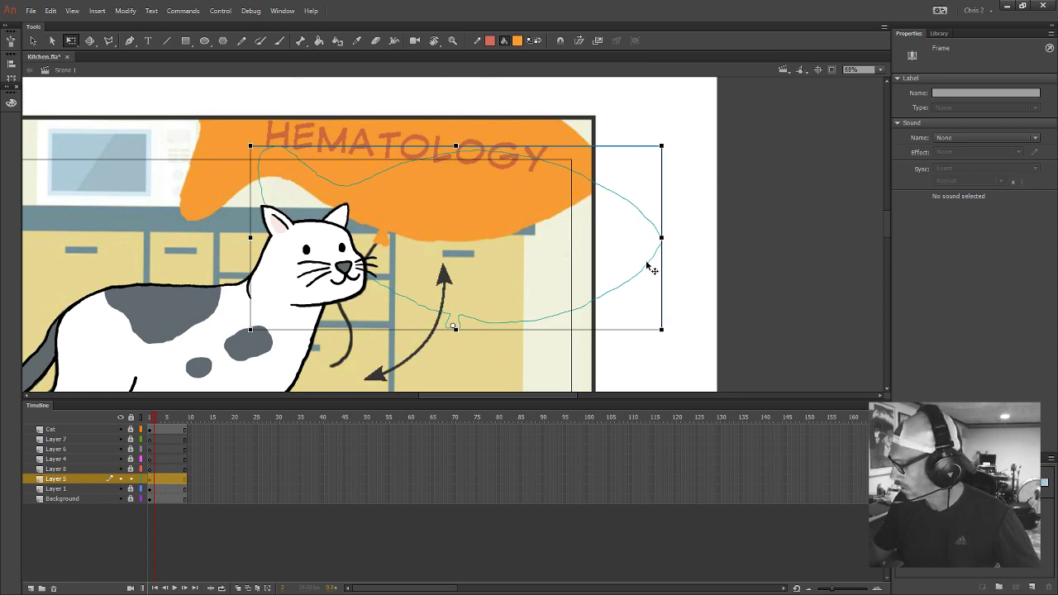
drag(649, 266, 578, 171)
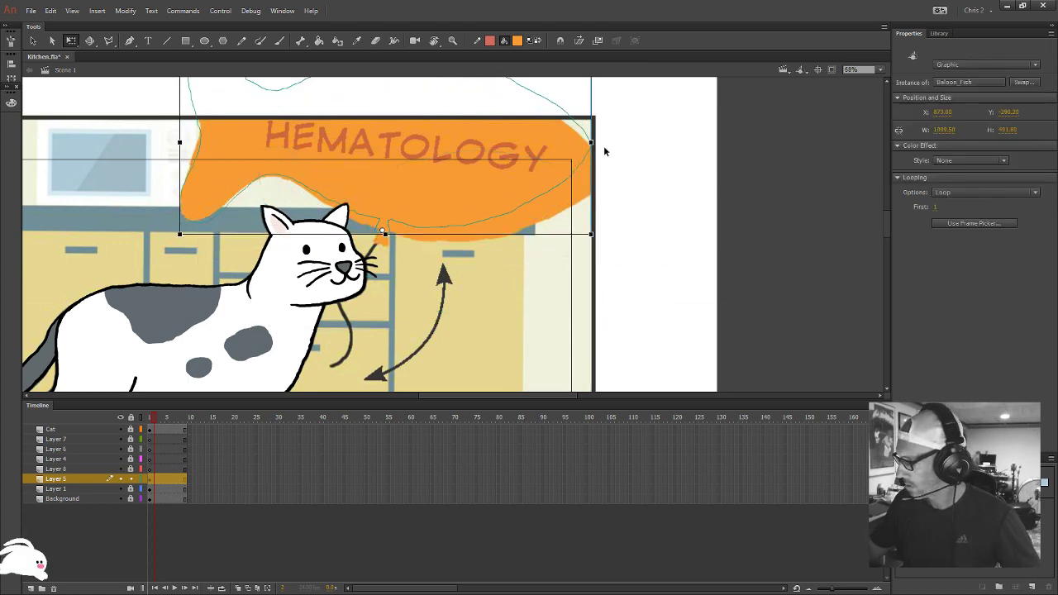
drag(604, 237, 595, 248)
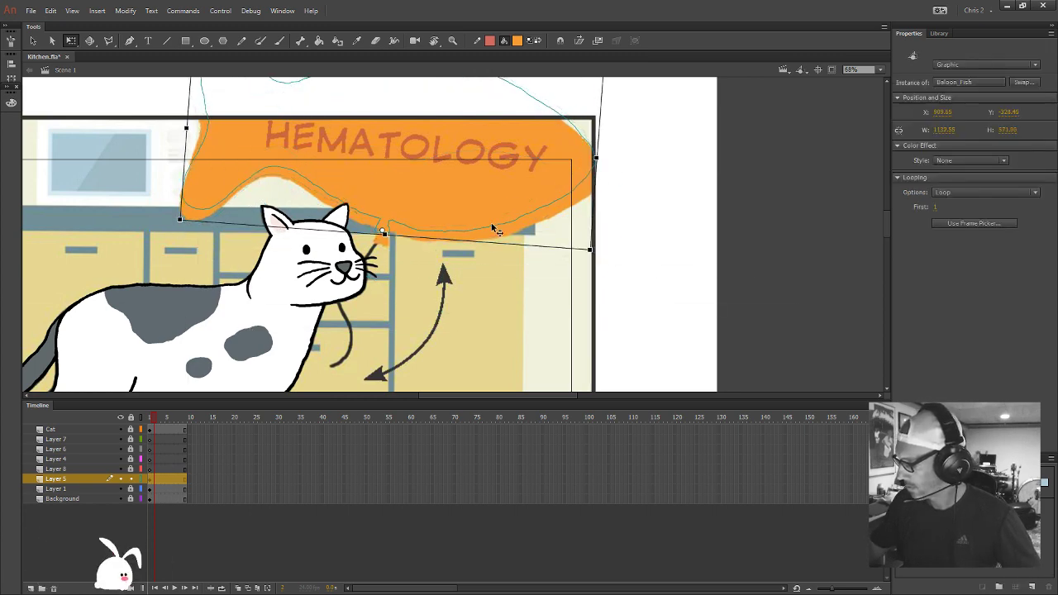
drag(492, 225, 493, 241)
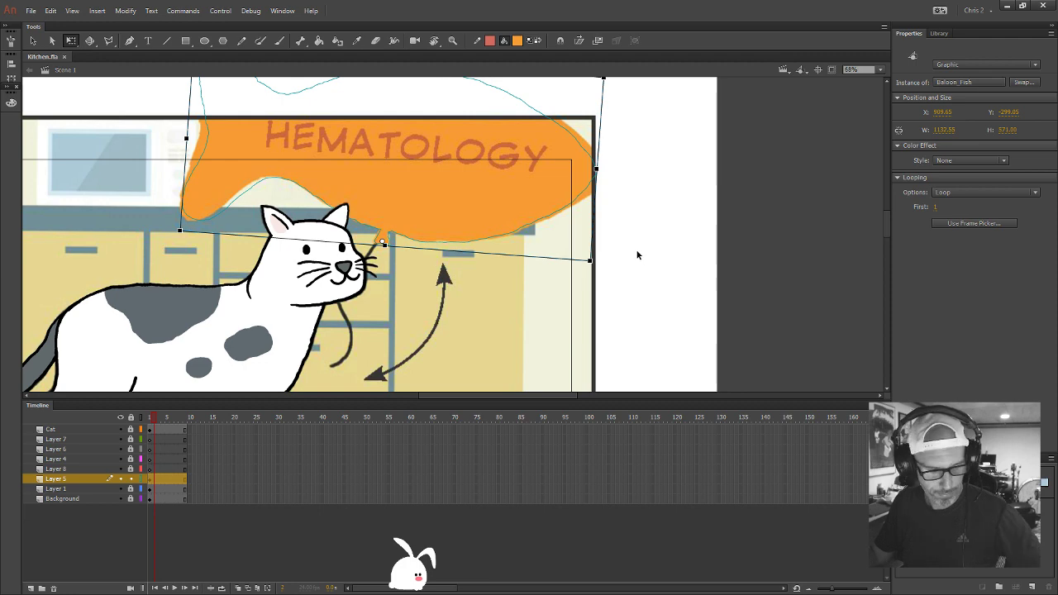
key(ctrl+minus)
key(ctrl+minus)
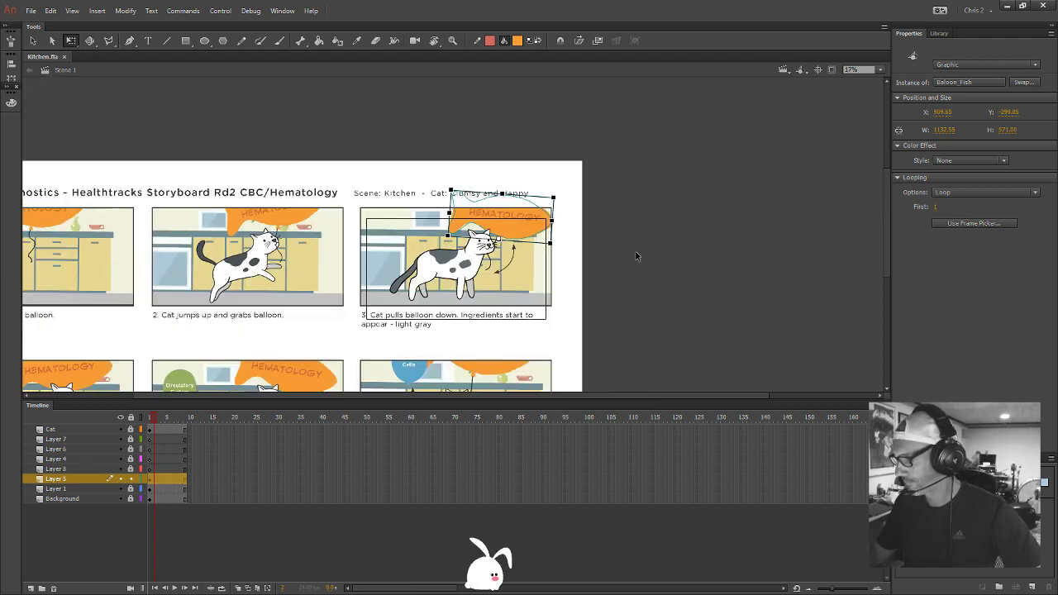
key(v)
click(588, 208)
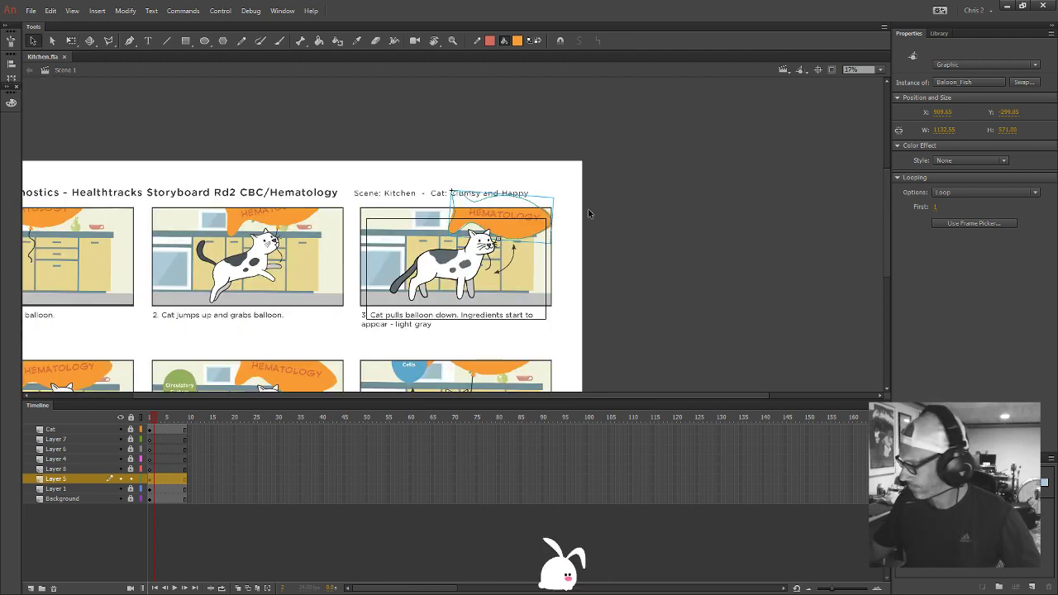
Examine up close how well the Baloon_Fish outline matches the drawn balloon in panel 3
key(z)
click(555, 229)
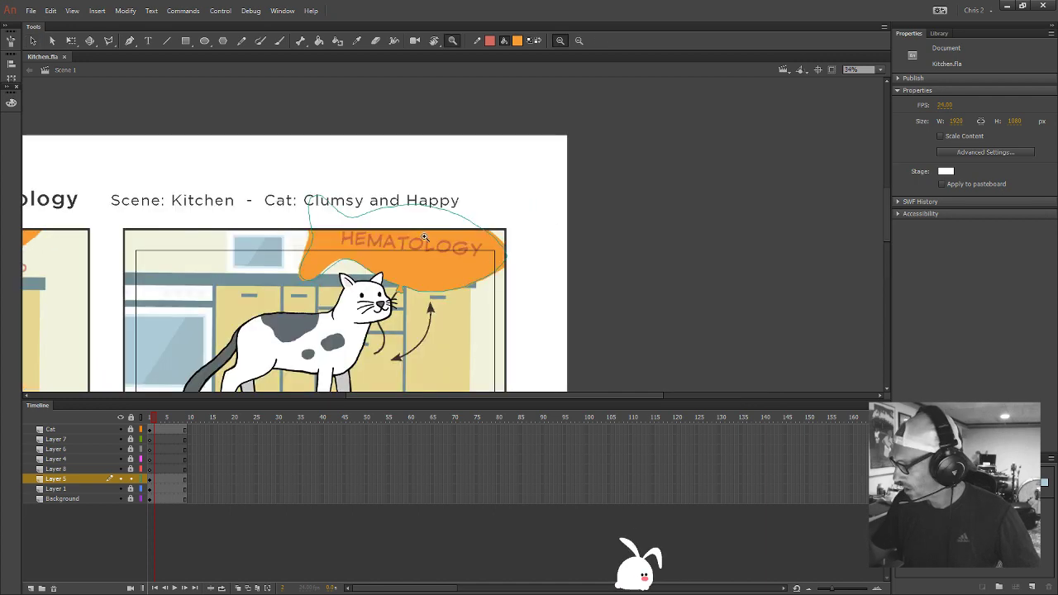
click(546, 250)
click(543, 229)
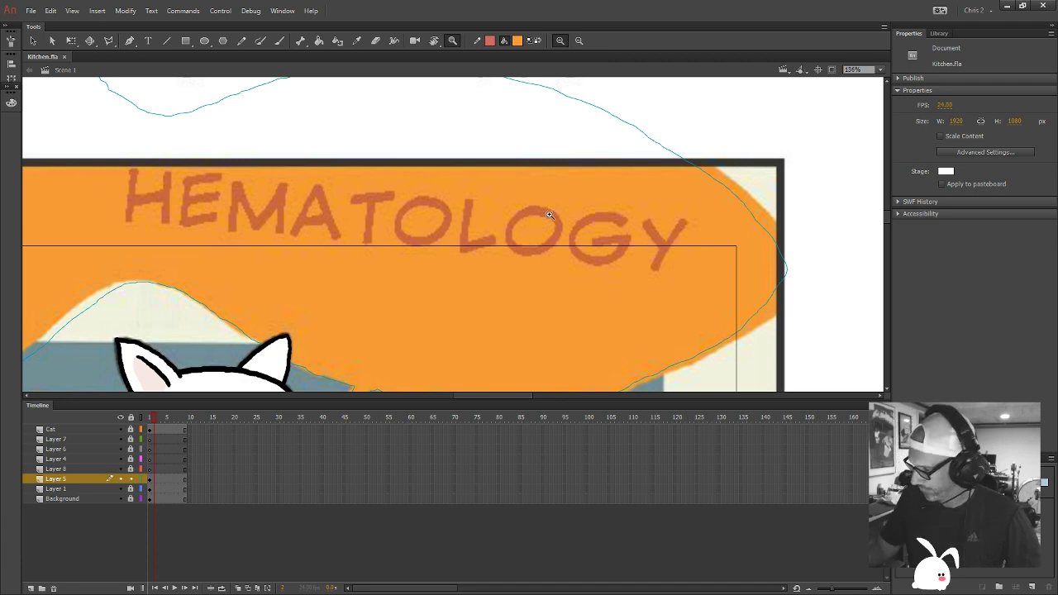
click(140, 486)
click(141, 488)
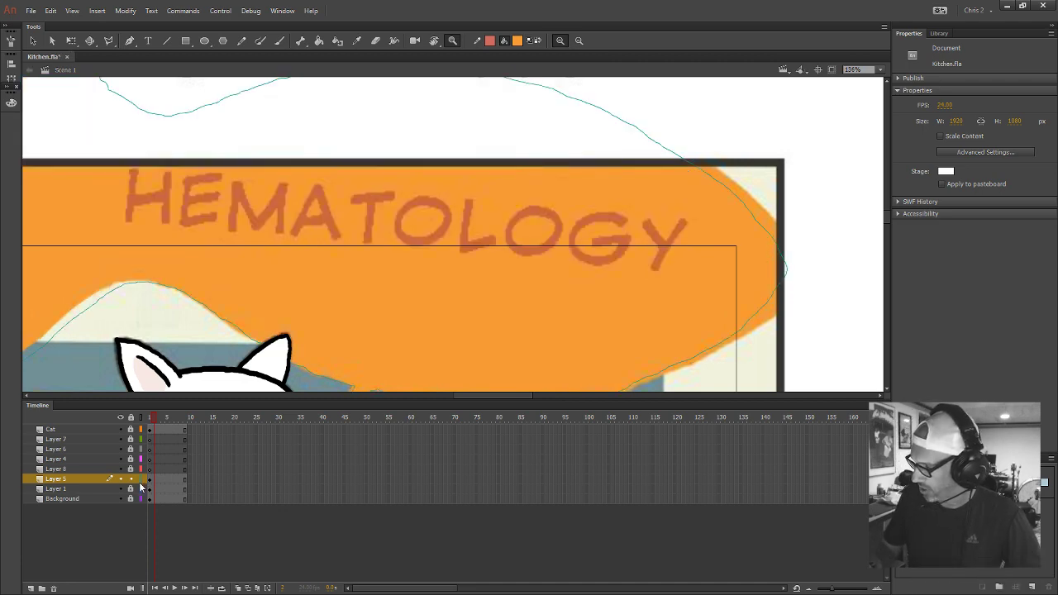
key(ctrl+minus)
key(ctrl+minus)
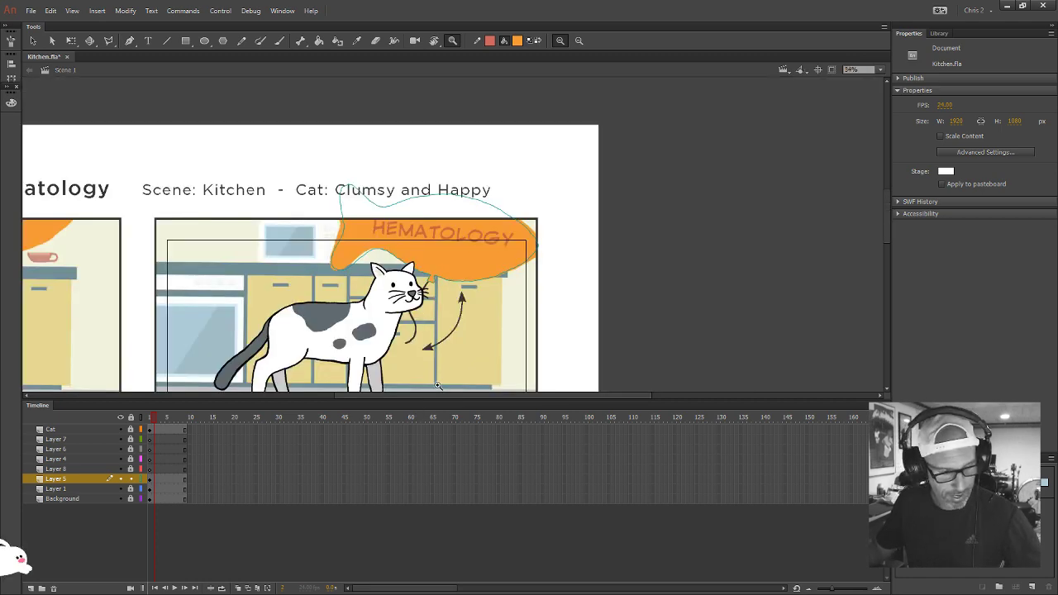
Move Baloon_Fish onto the panel 1 balloon and adjust its rotation to match the drawing
key(v)
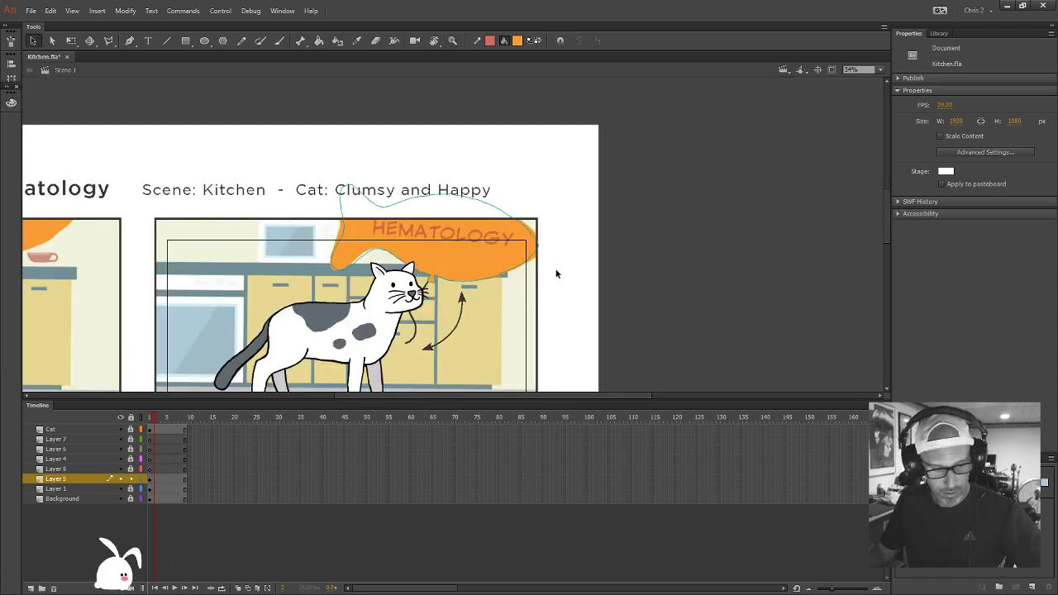
key(ctrl+minus)
drag(590, 284, 652, 263)
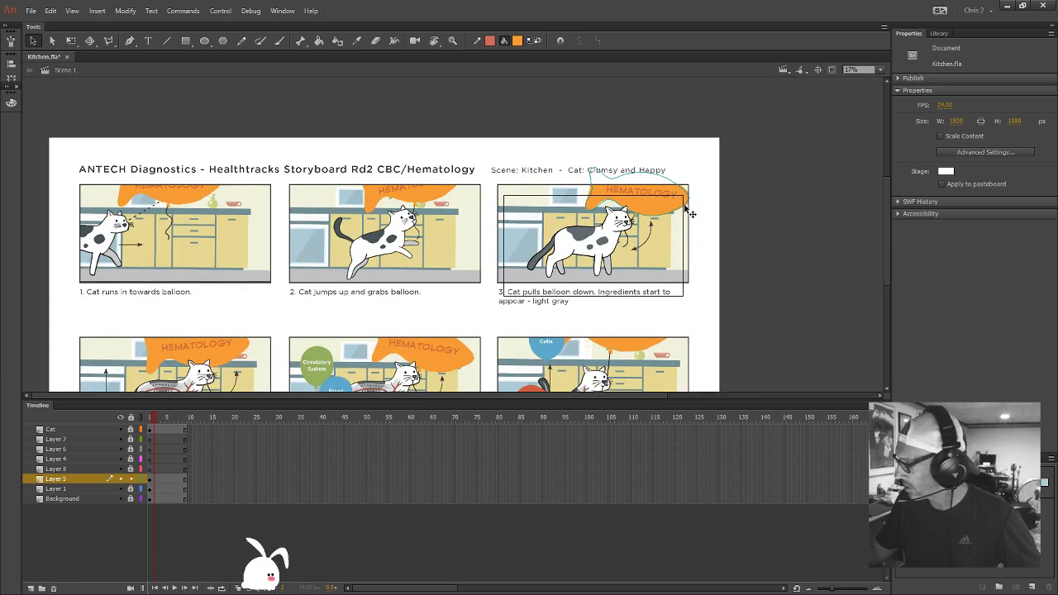
drag(689, 215, 237, 155)
key(q)
key(z)
click(250, 202)
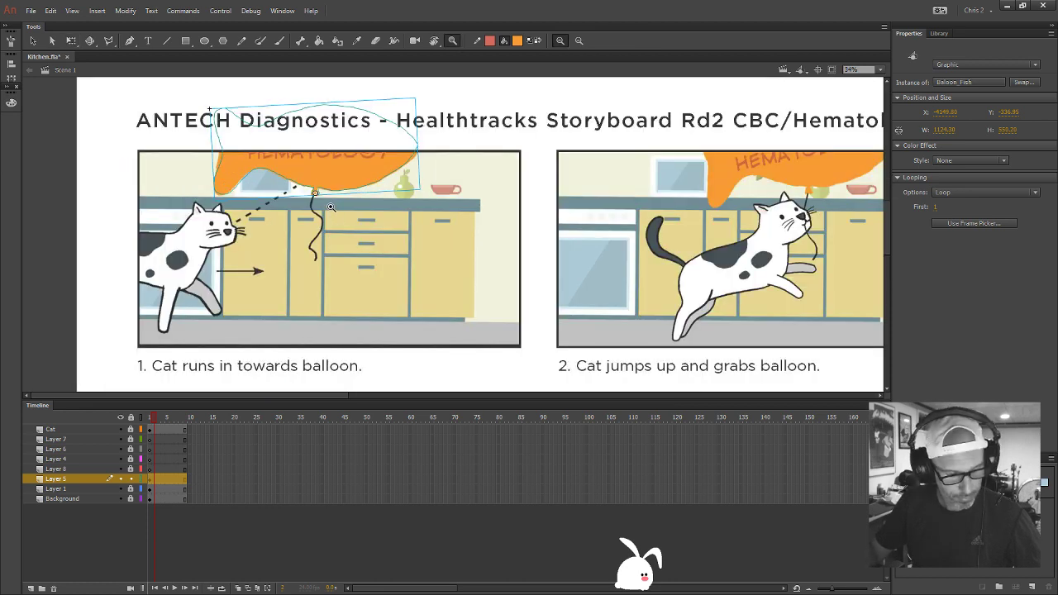
click(330, 207)
Move Layer 8 below Layer 5 and trace the panel 1 balloon string on it with a red size 8 brush
drag(100, 473, 101, 486)
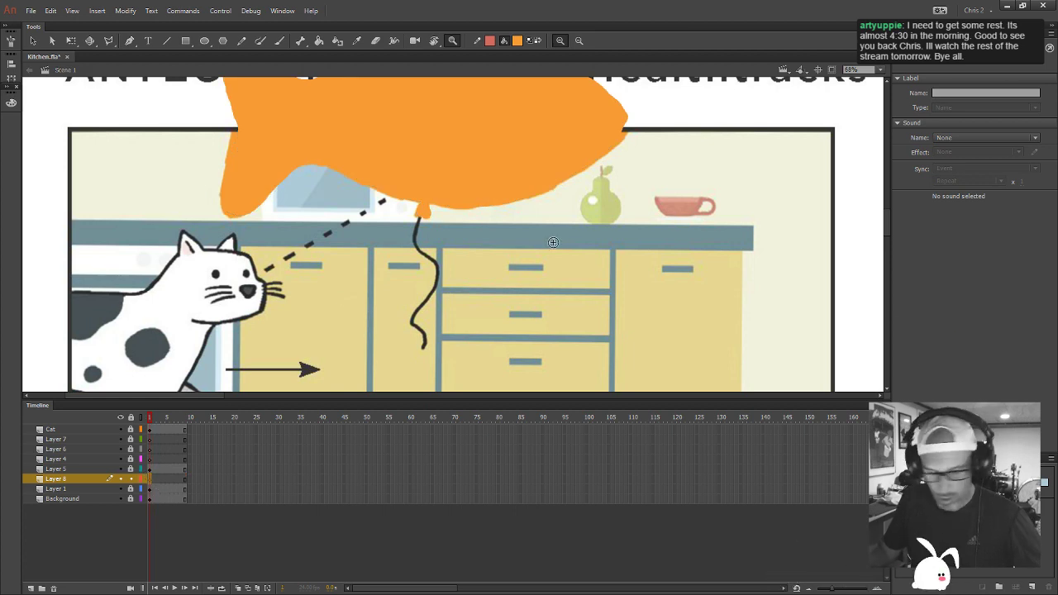
key(b)
click(517, 41)
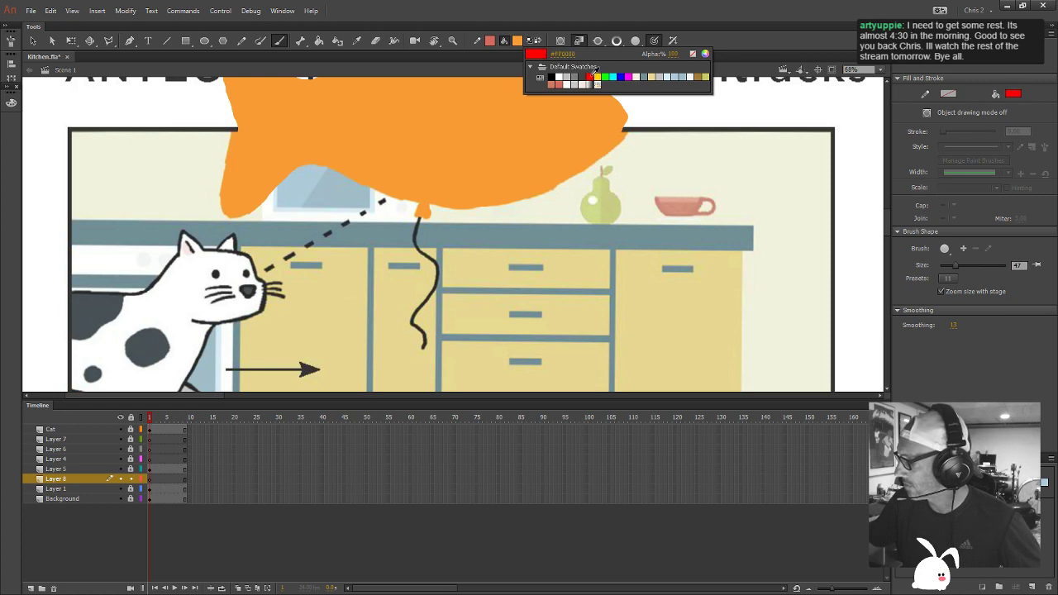
click(590, 76)
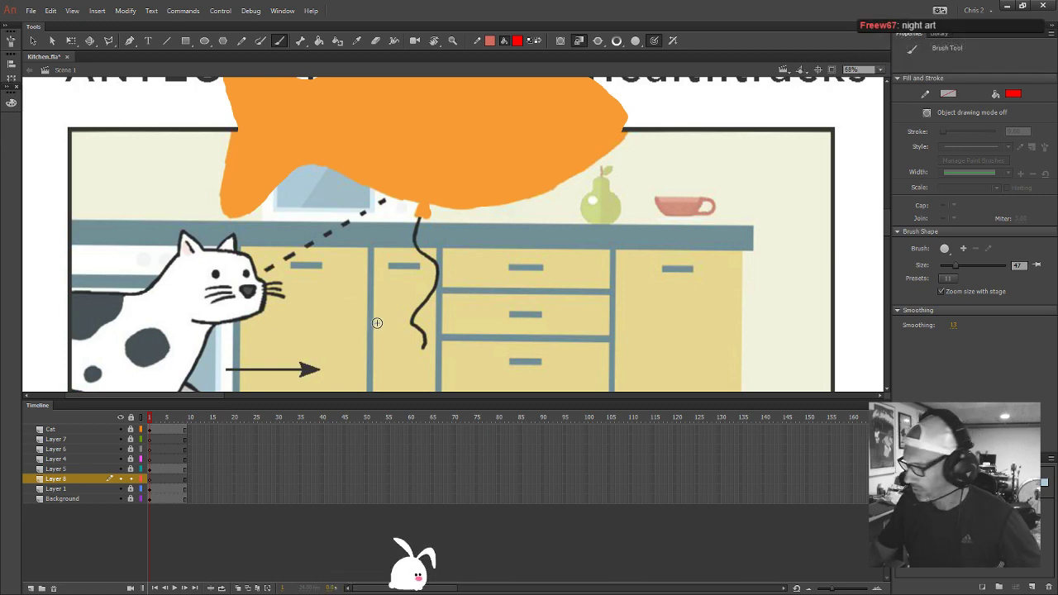
drag(423, 210, 421, 217)
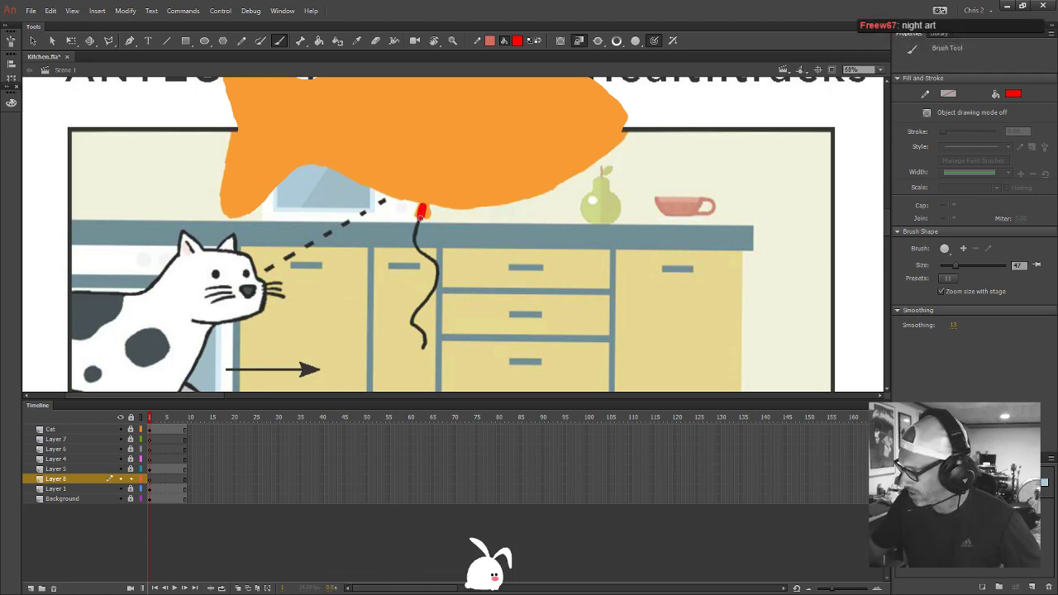
key(ctrl+z)
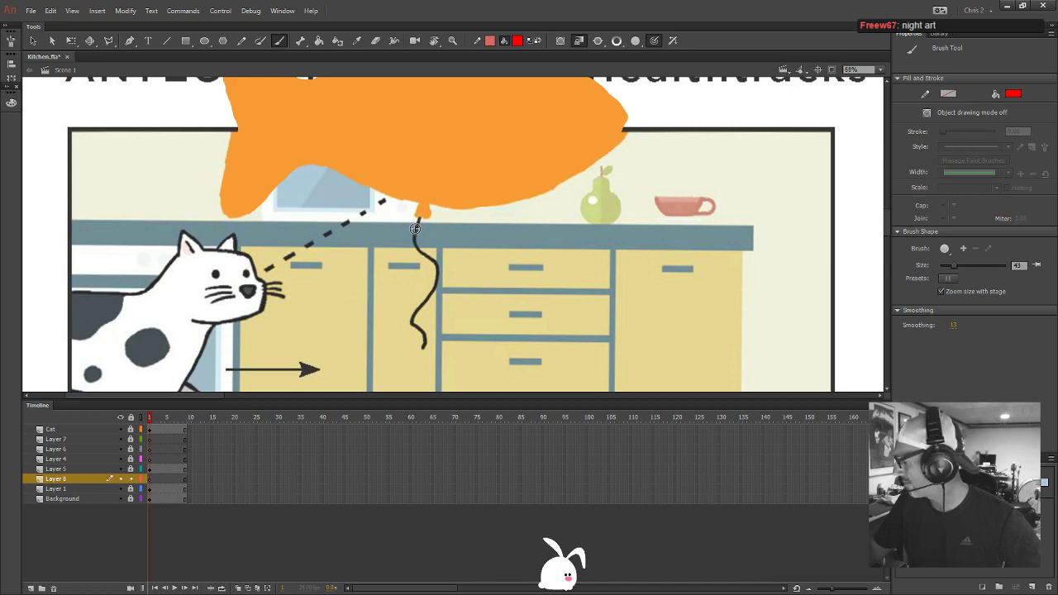
key(bracketleft)
key(bracketleft)
key(bracketleft)
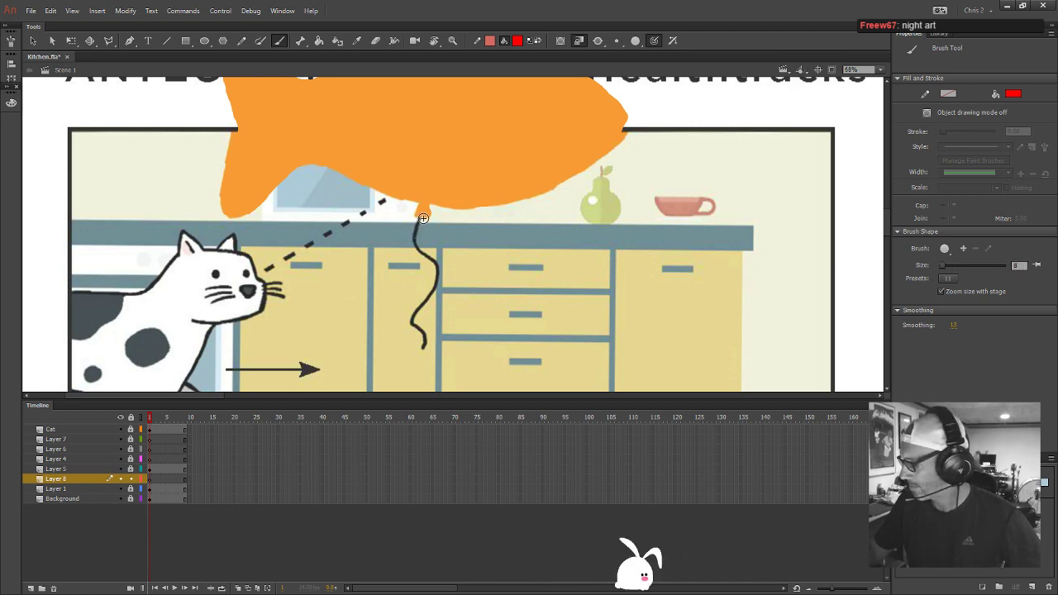
drag(416, 236, 431, 296)
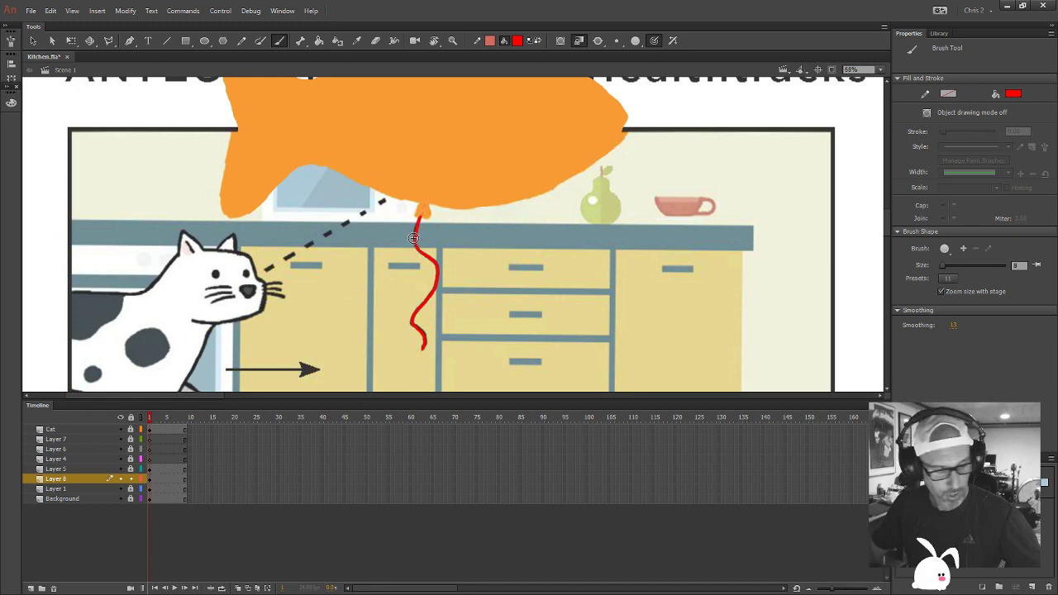
Recolor the painted balloon string from red to black
key(v)
click(418, 241)
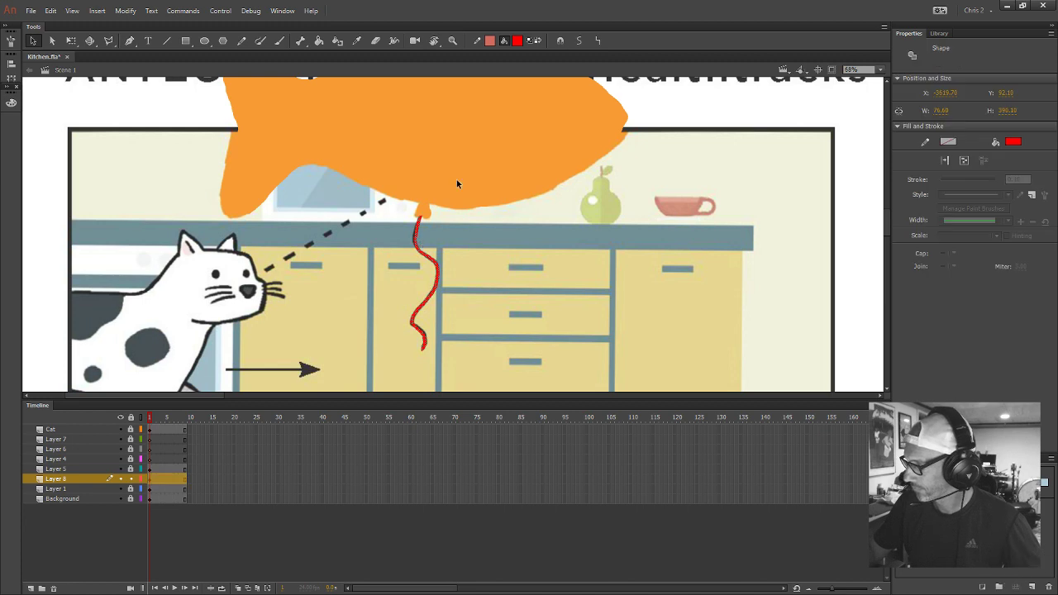
click(519, 40)
click(552, 76)
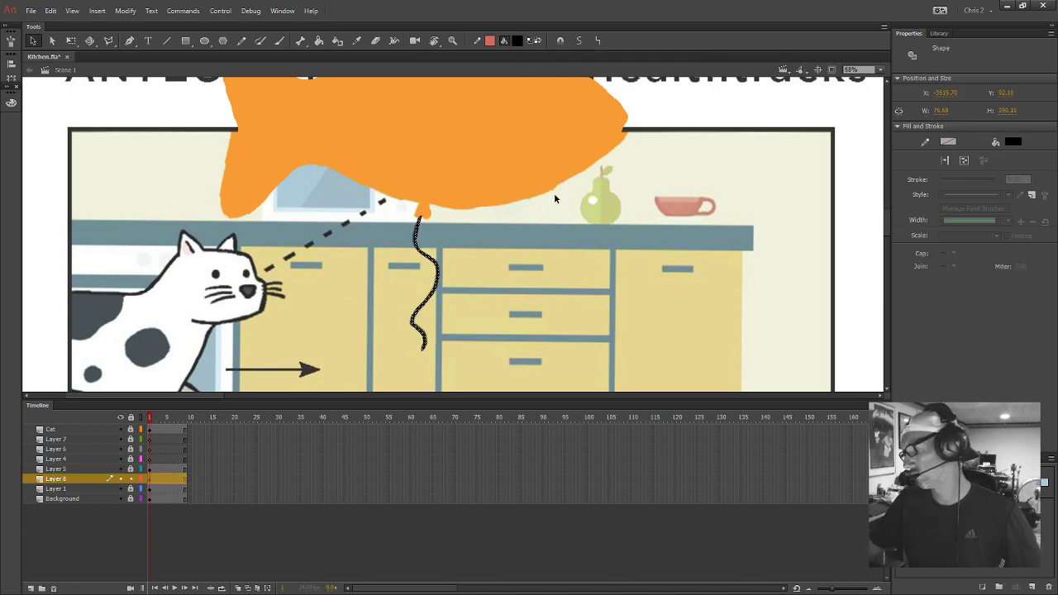
click(491, 253)
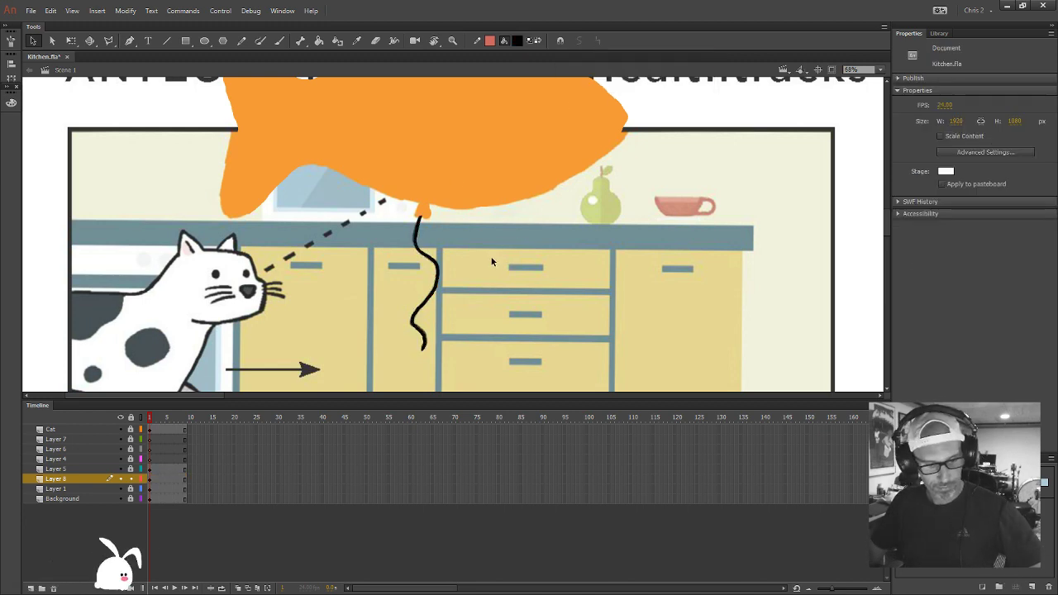
Hide the storyboard on Layer 1 to examine the fish balloon and string alone, and show it again
key(ctrl+minus)
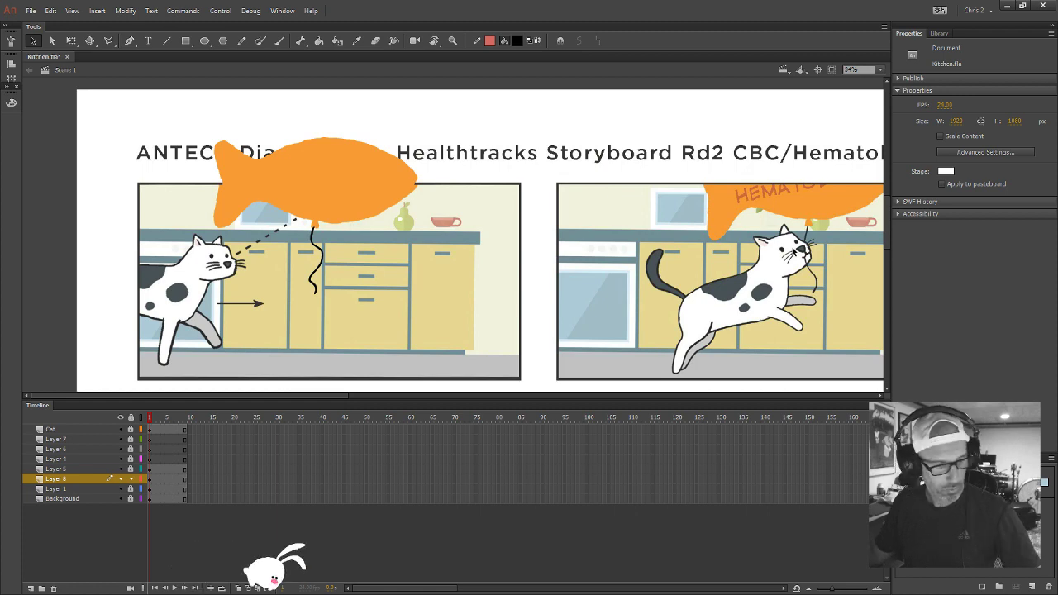
scroll(485, 320, down, 2)
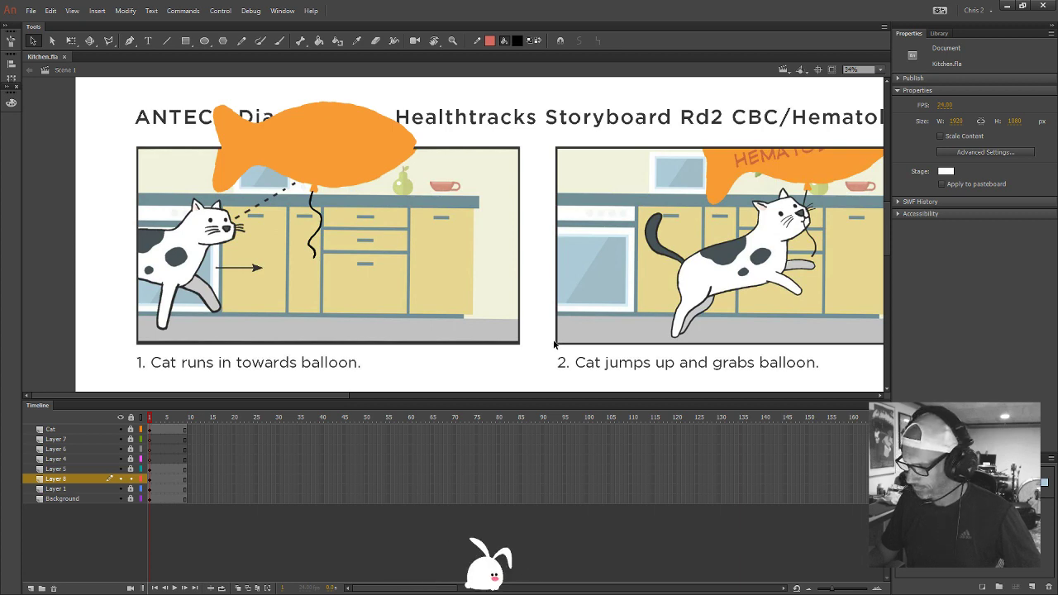
click(121, 496)
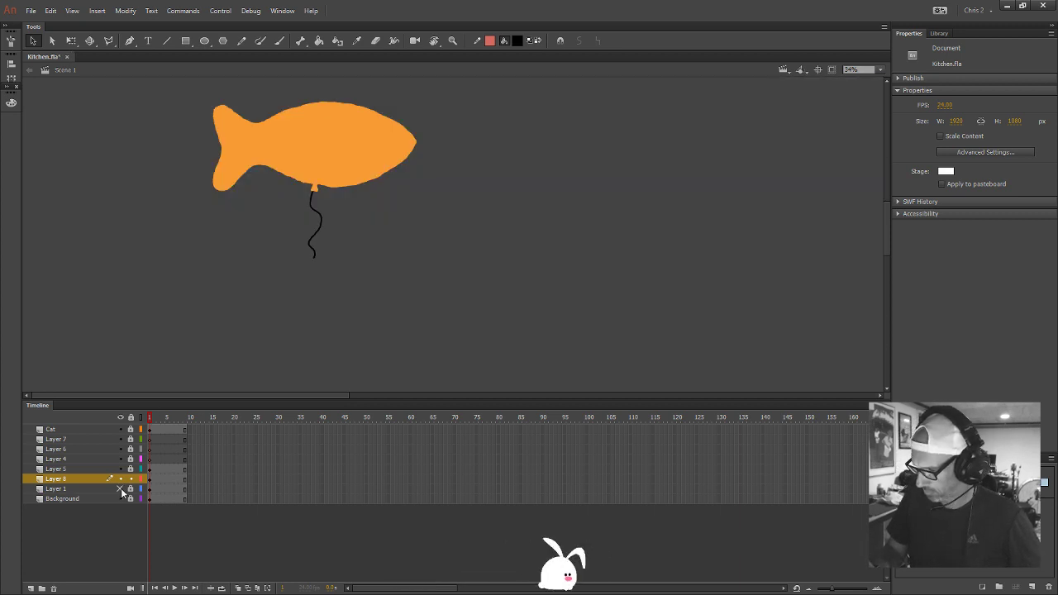
click(121, 490)
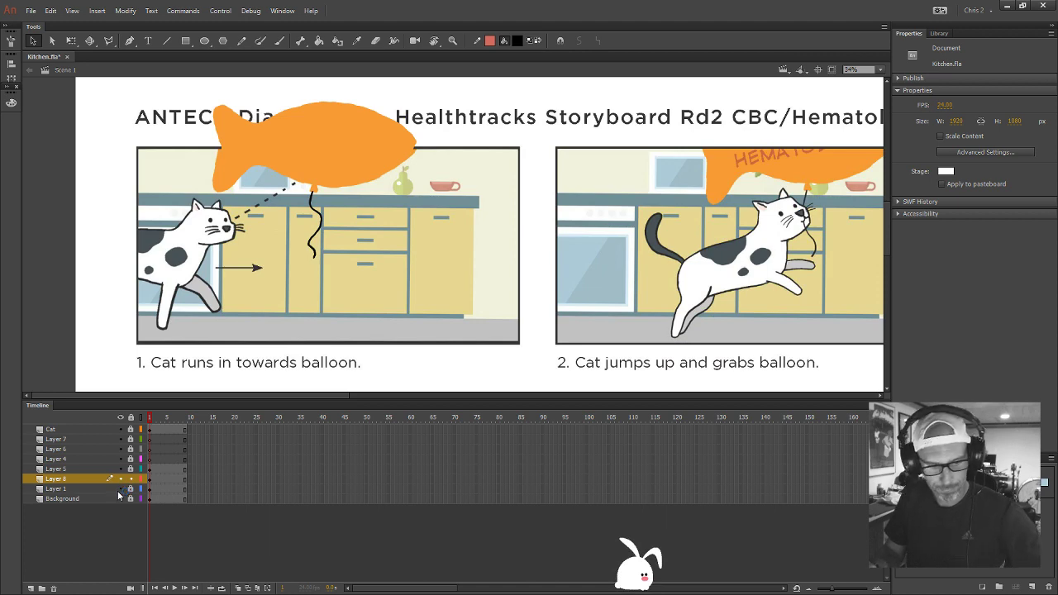
key(ctrl+minus)
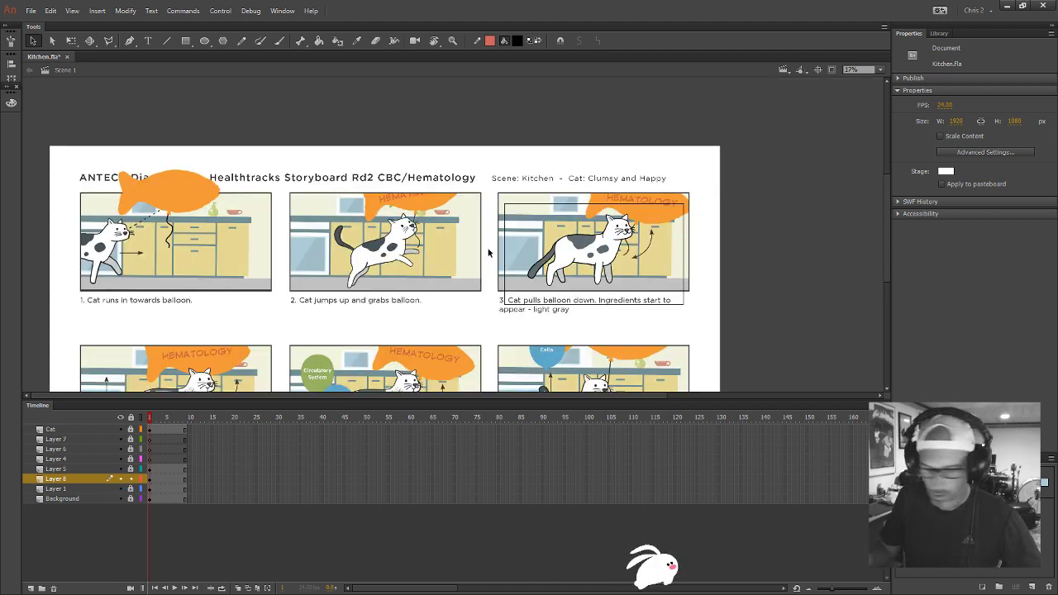
scroll(598, 303, down, 1)
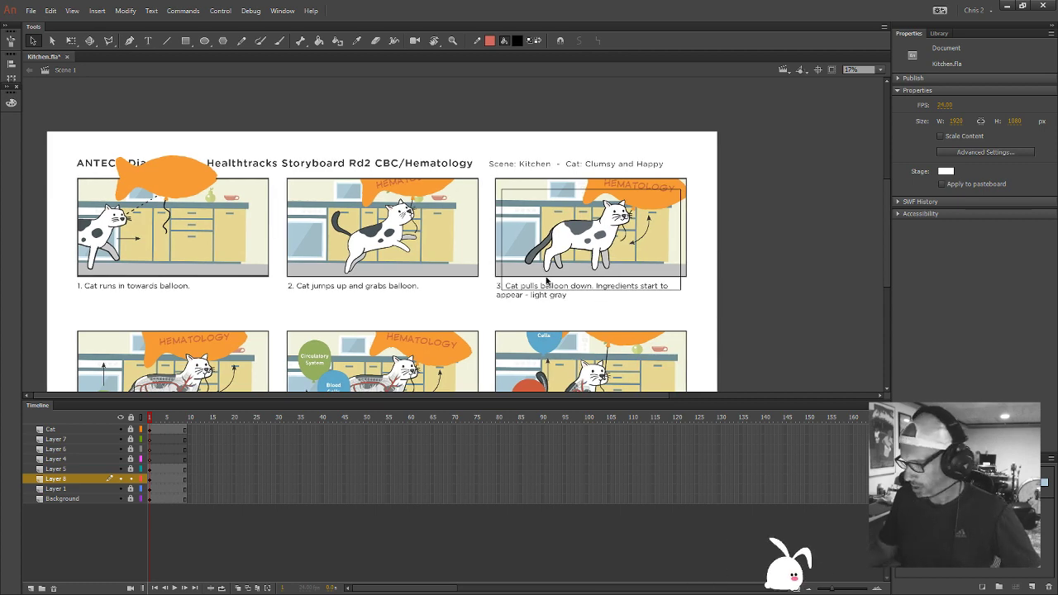
Unlock the layers, shift the storyboard so panel 1 lines up with the stage frame, and place the rigged cat over that panel's cat
click(149, 500)
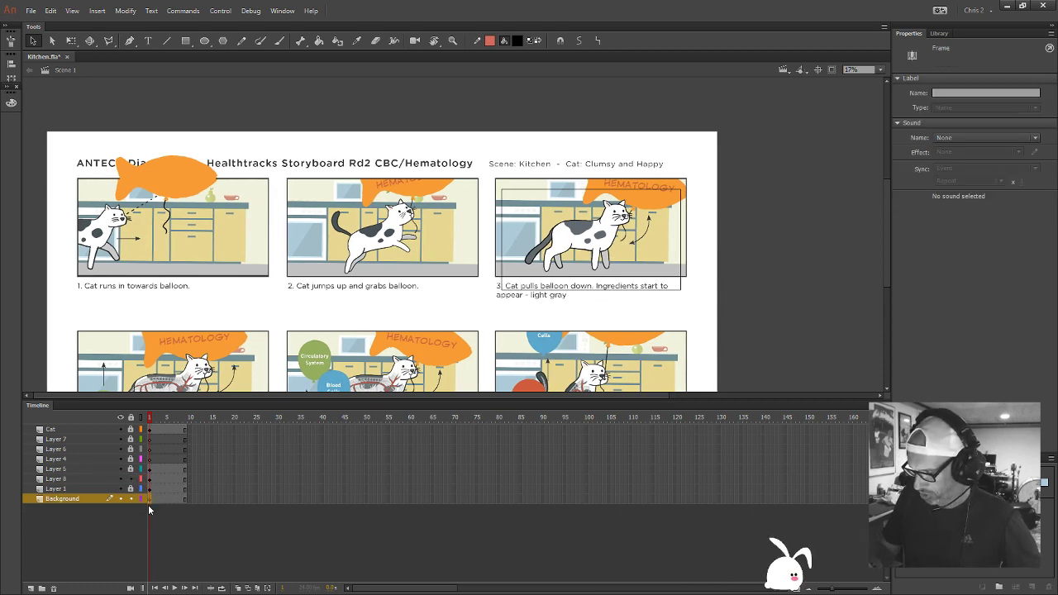
click(150, 489)
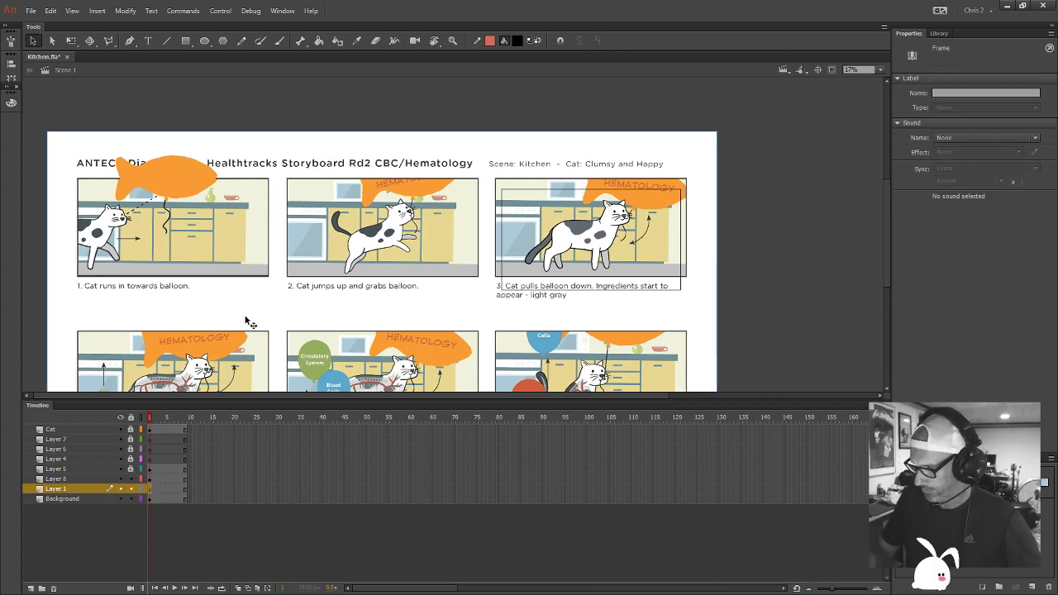
drag(246, 320, 668, 332)
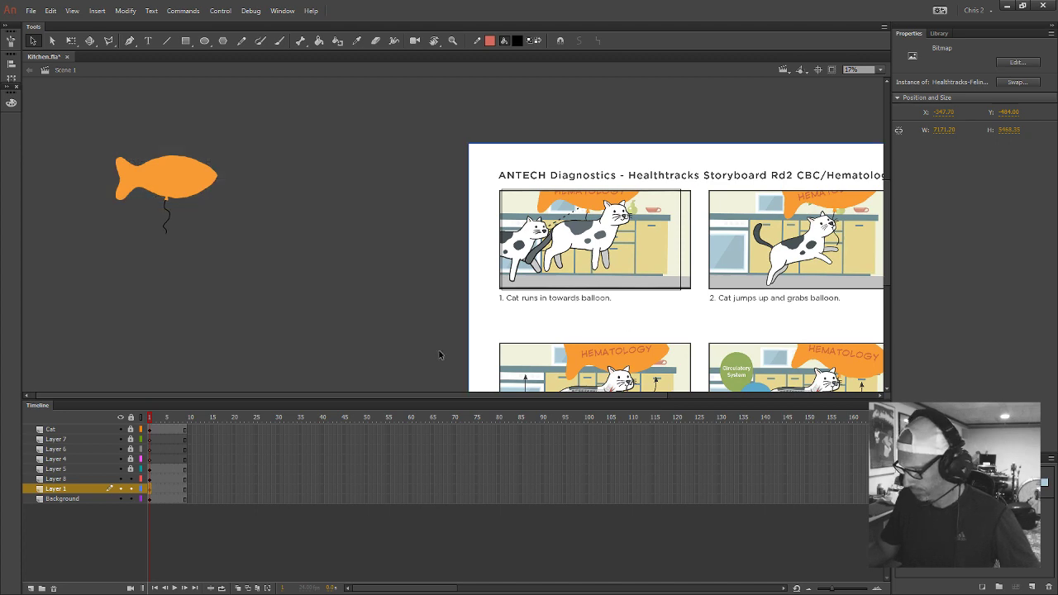
alt+click(131, 470)
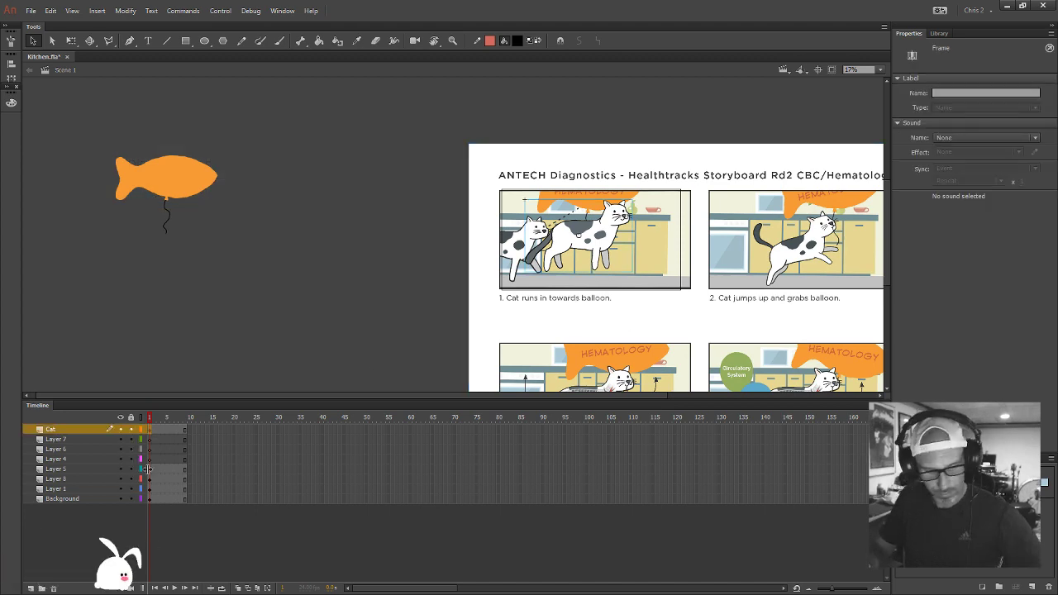
click(141, 500)
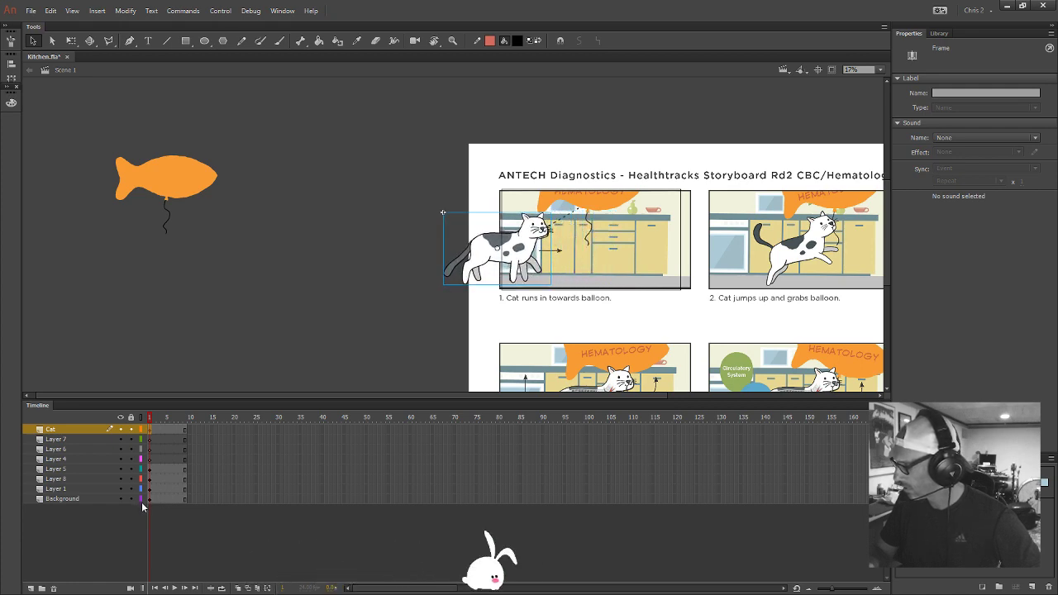
Move the fish balloon and its string together onto panel 1's balloon, changing a snapping option to fine-tune their position
drag(76, 128, 277, 295)
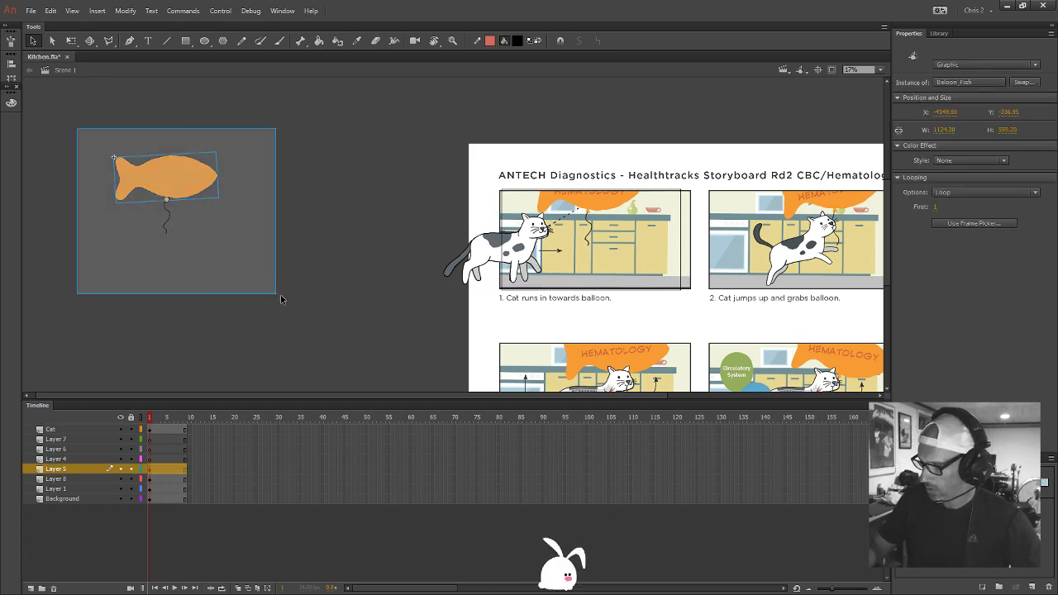
click(168, 223)
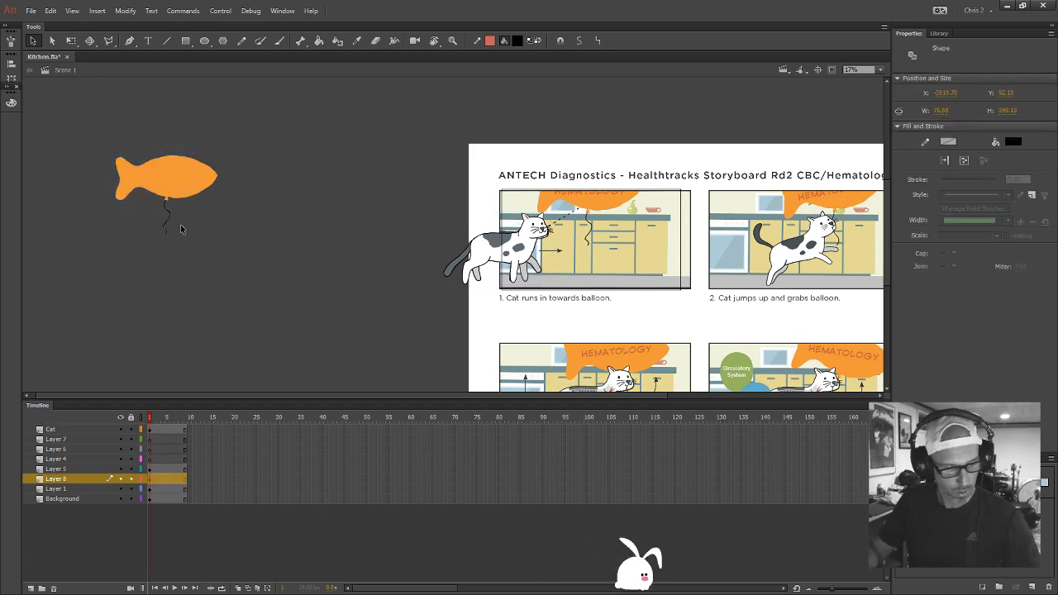
shift+click(189, 191)
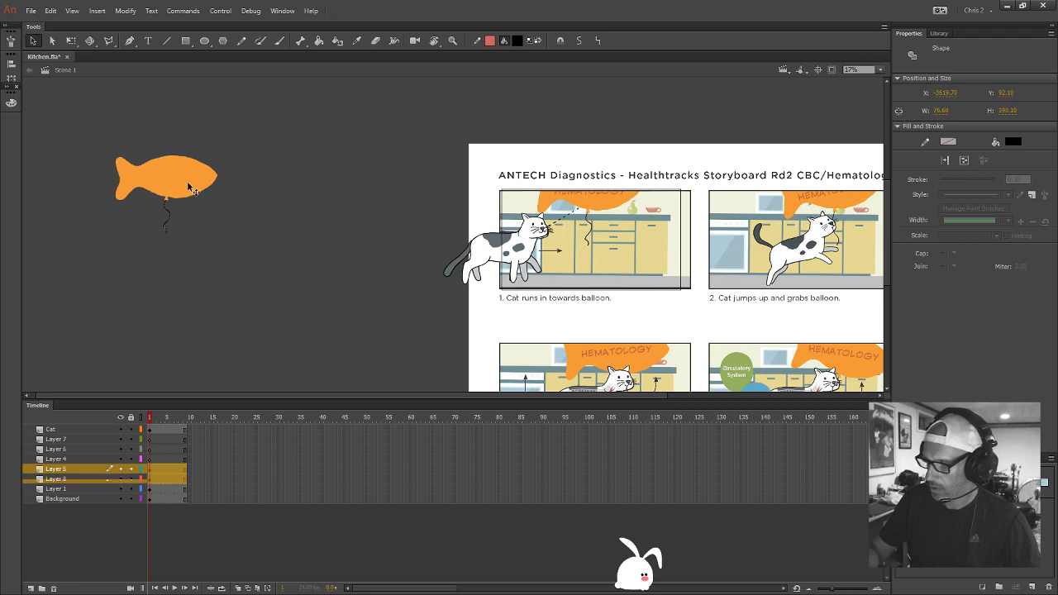
drag(188, 190, 613, 198)
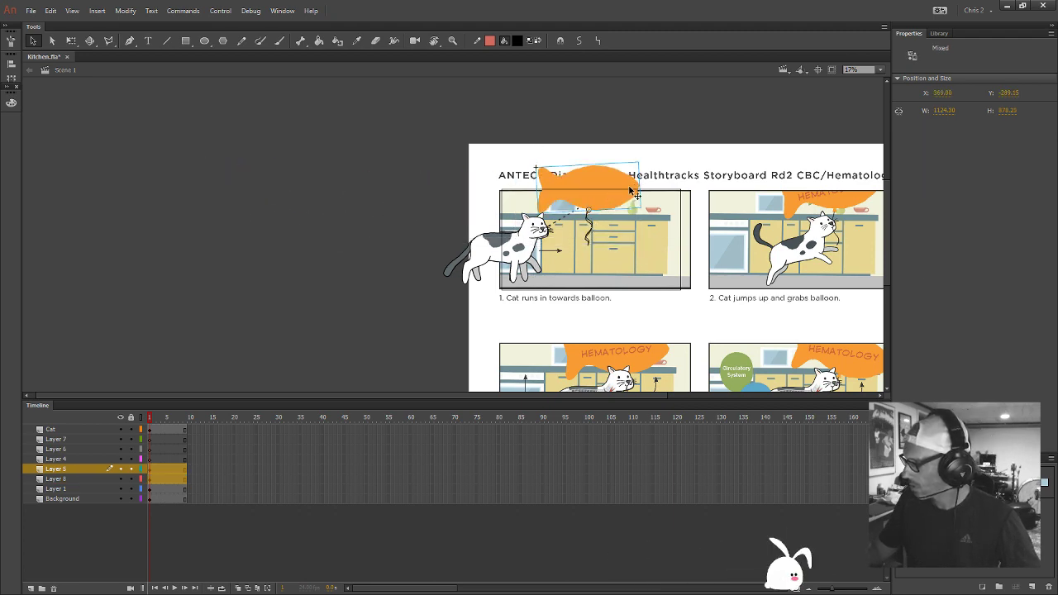
click(72, 11)
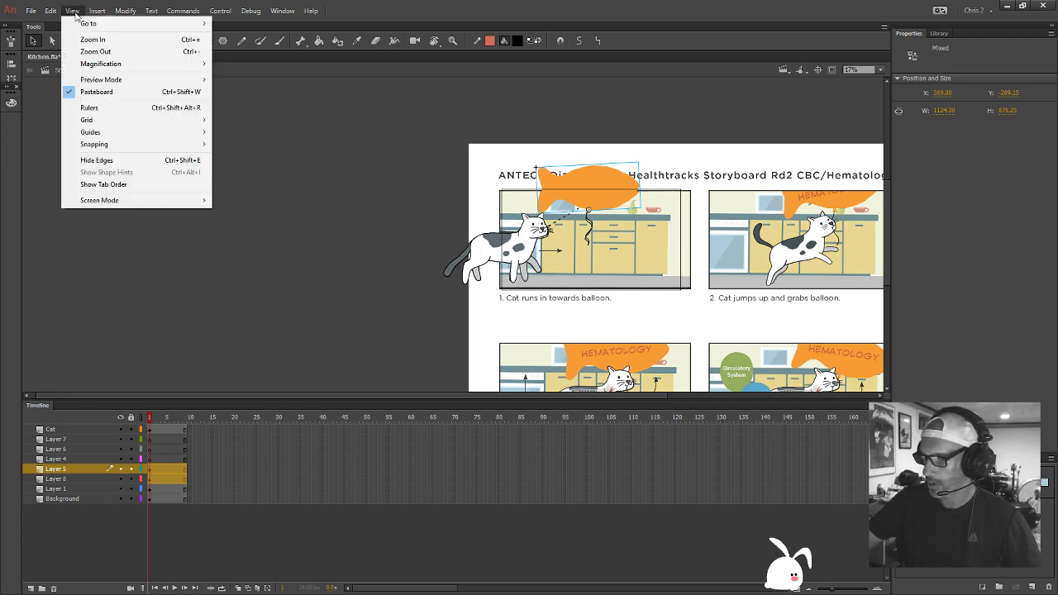
mouse_move(100, 144)
click(258, 146)
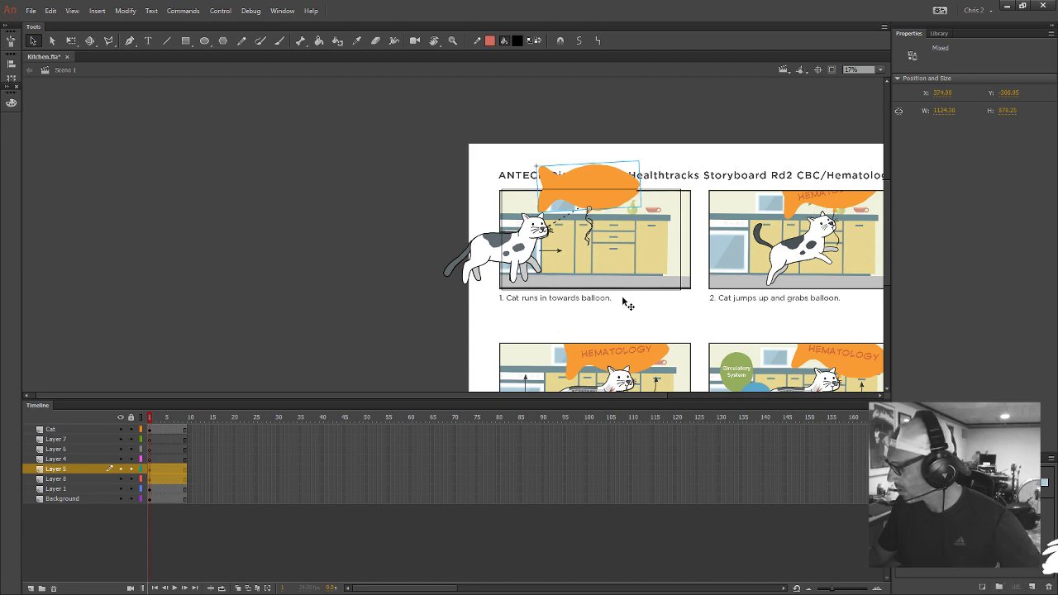
Delete the unused Layers 7, 6 and 4, keeping Layer 5 with the fish balloon
click(112, 439)
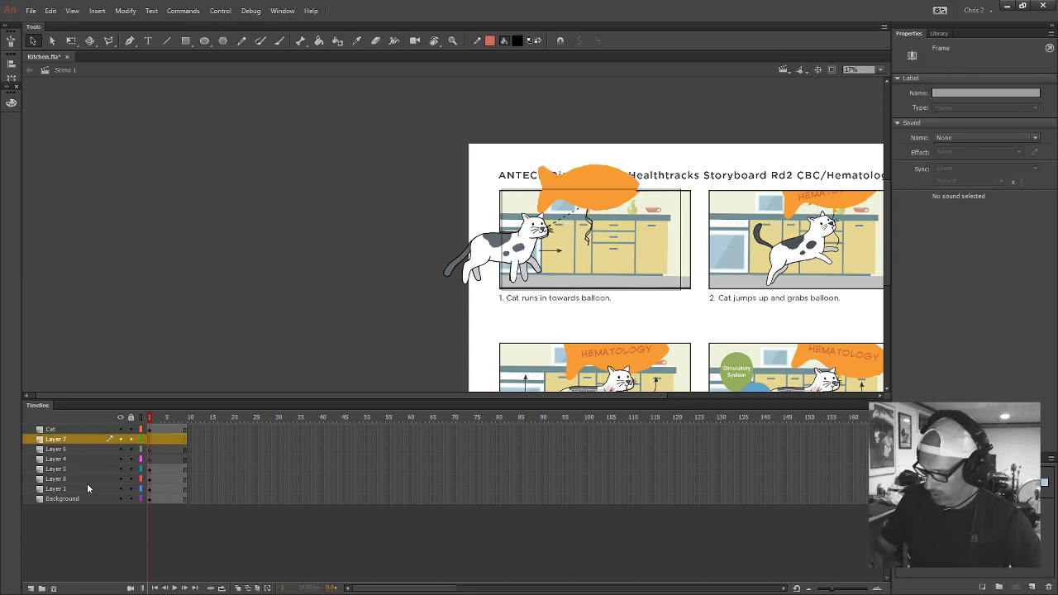
click(54, 589)
click(53, 589)
click(54, 589)
click(54, 589)
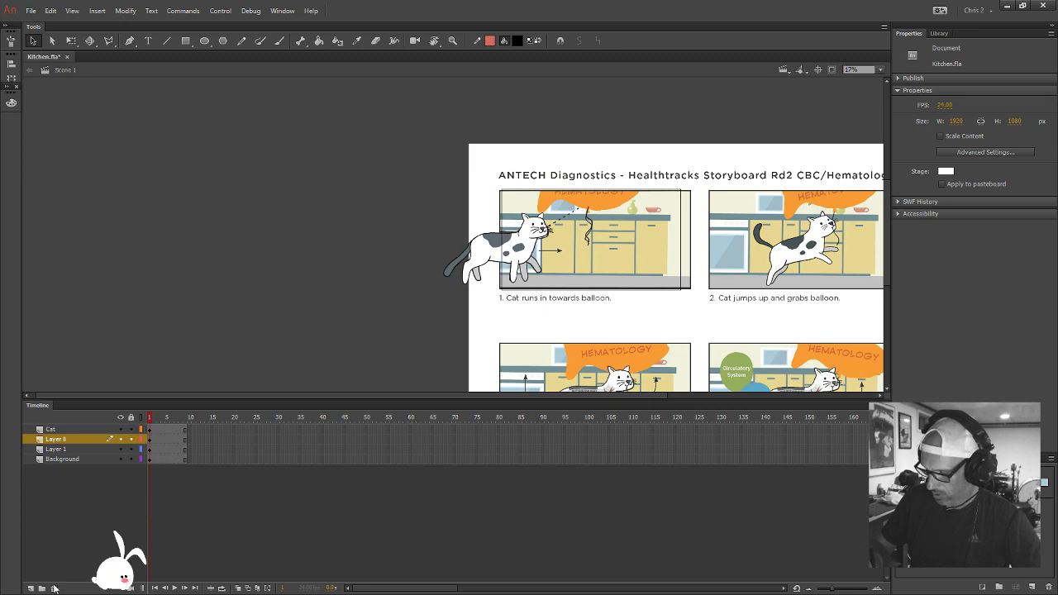
key(ctrl+z)
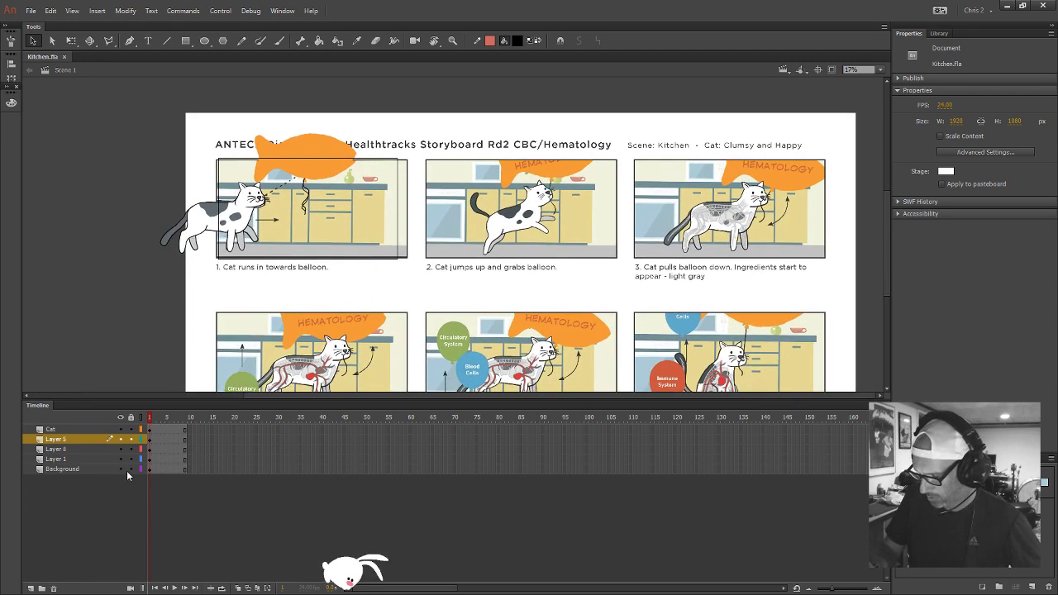
Hide and lock the storyboard on Layer 1 to examine the kitchen scene alone, and show and unlock it again
click(120, 458)
click(130, 459)
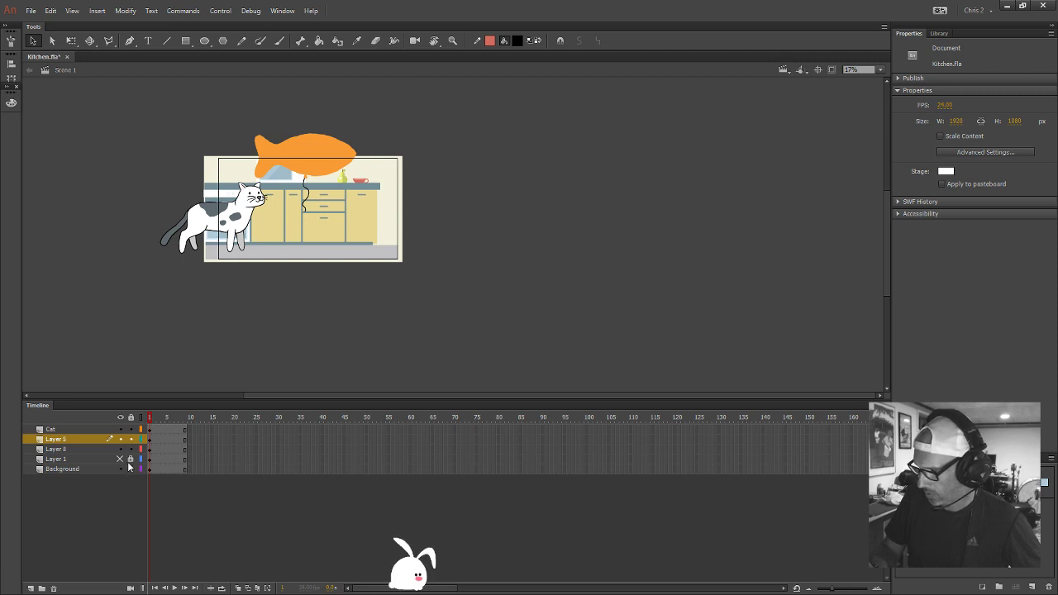
click(121, 459)
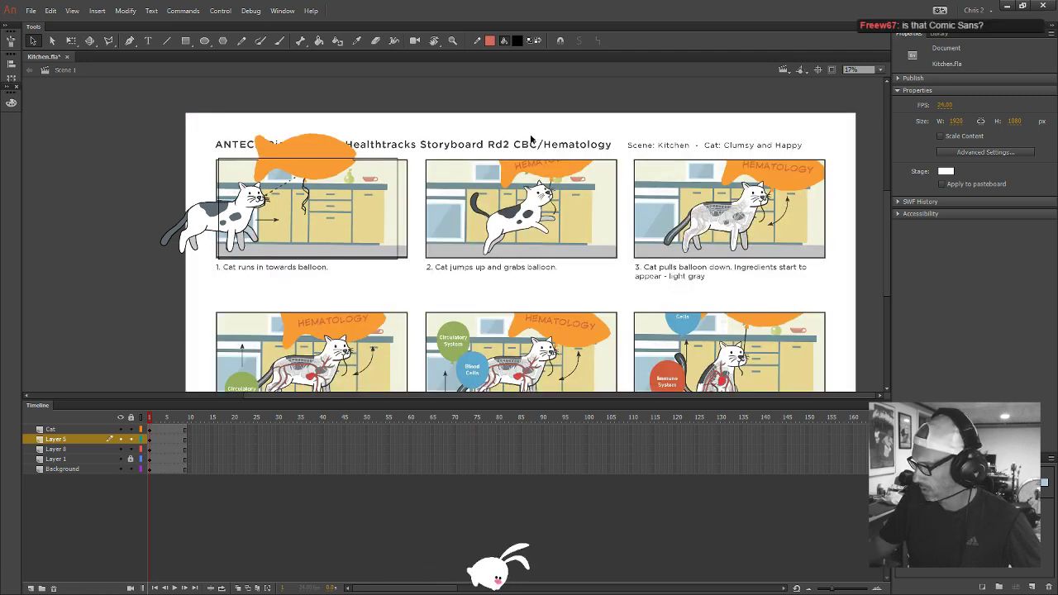
click(130, 459)
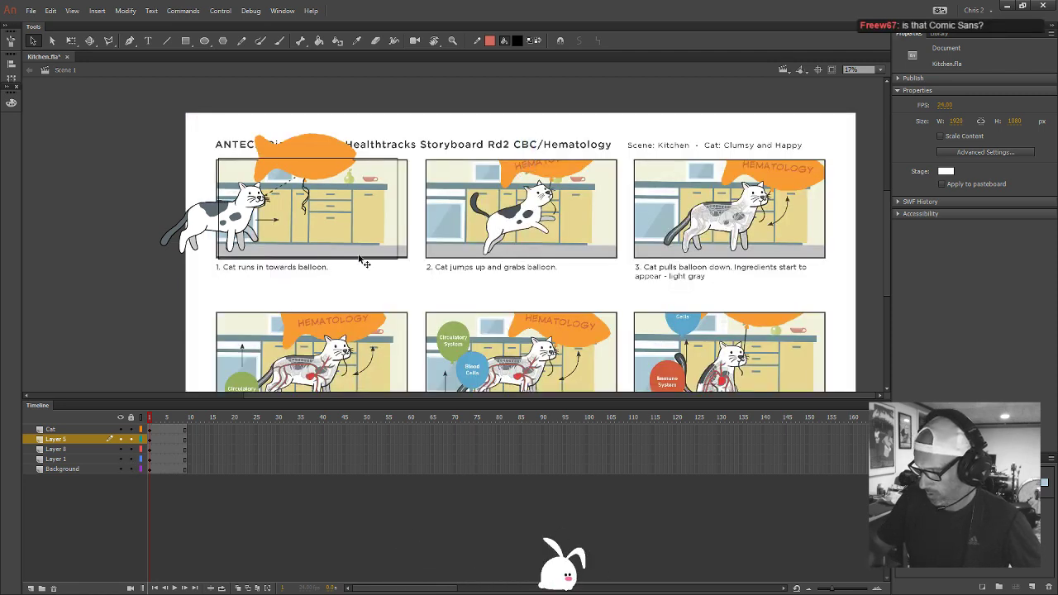
Move the storyboard below the kitchen scene so both can be seen, and select the scene's fish balloon together with its string
drag(530, 149, 427, 295)
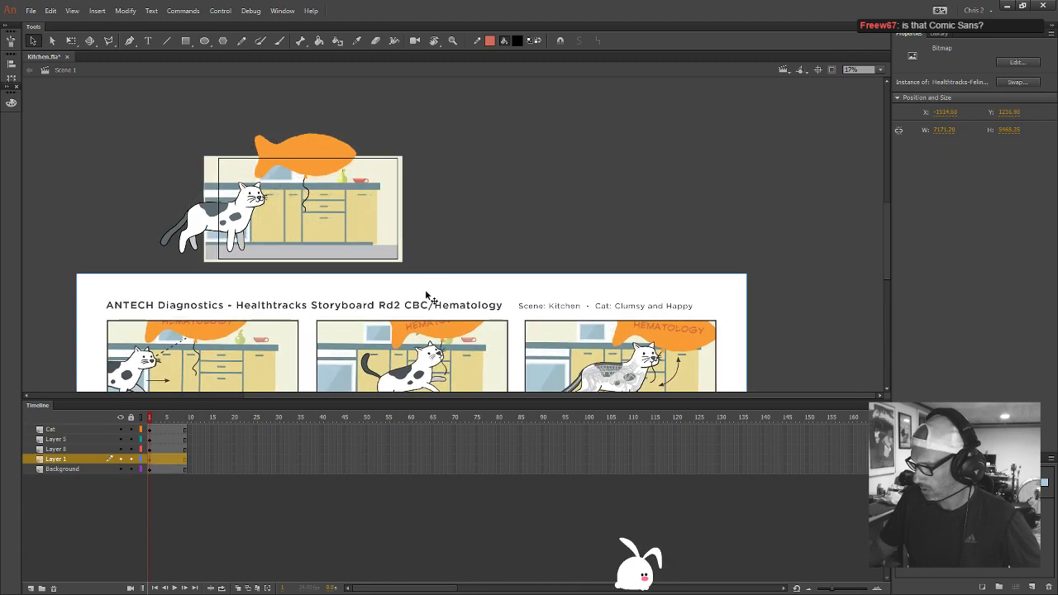
drag(475, 225, 539, 182)
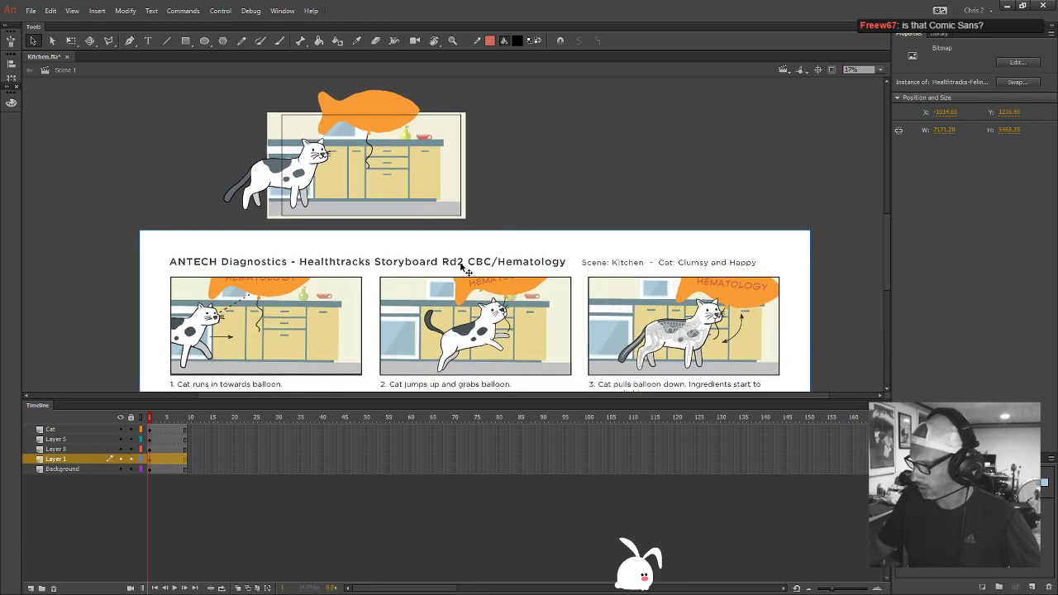
drag(464, 261, 544, 255)
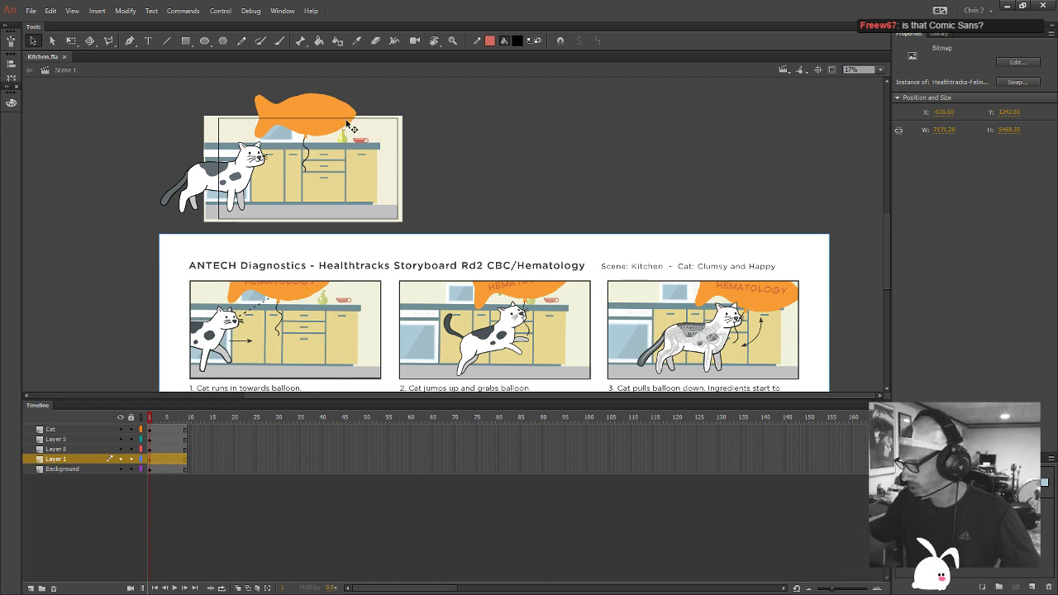
click(302, 109)
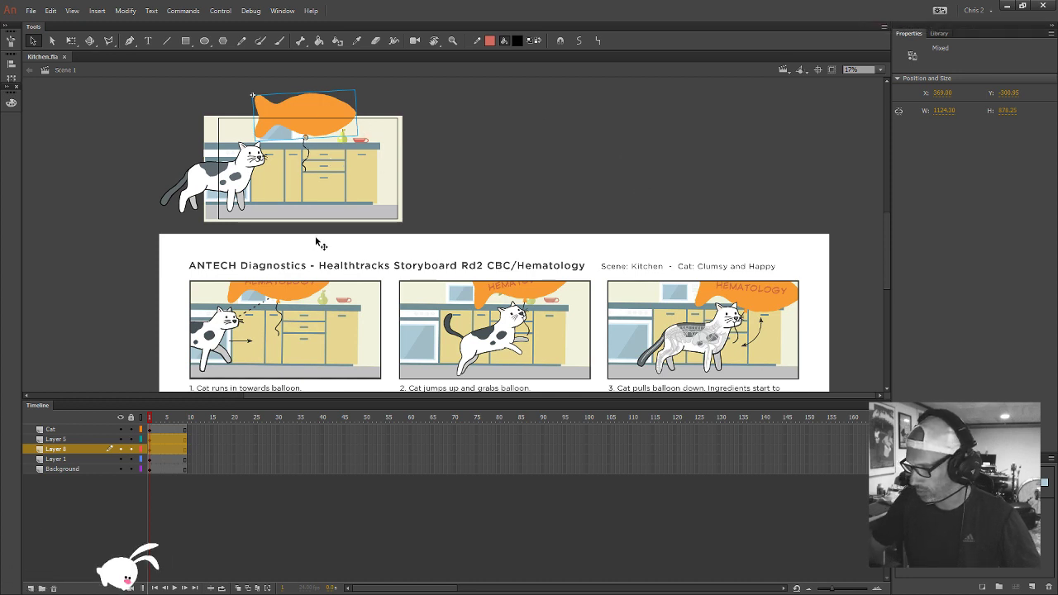
Move the standing cat horizontally out of the stage until it sits just beside the oven end of the kitchen background
click(246, 186)
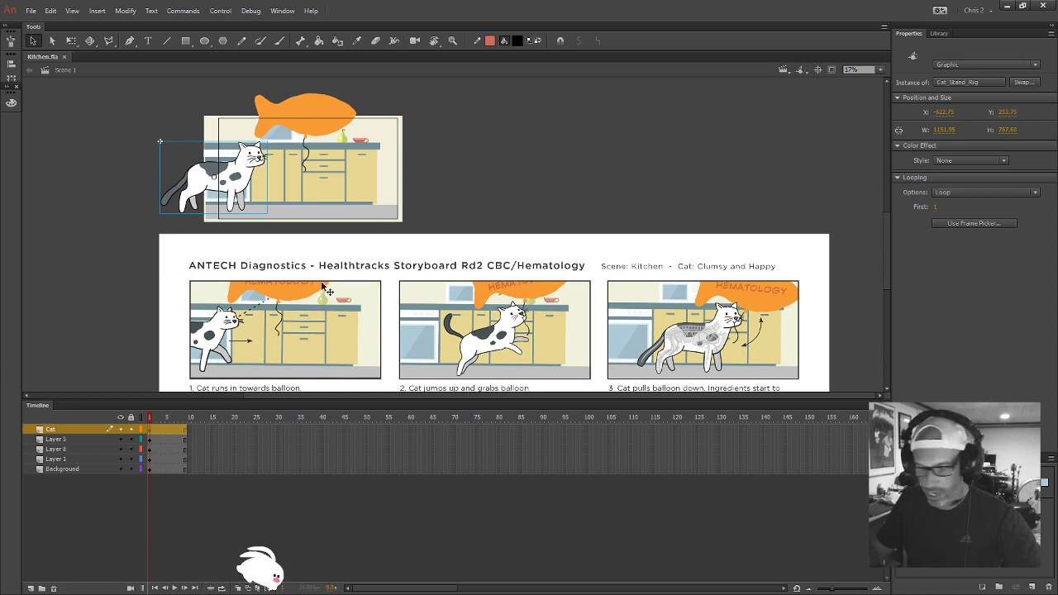
key(shift+Left)
key(shift+Left)
key(shift+Left)
key(shift+Left)
key(shift+Left)
key(shift+Left)
key(shift+Left)
key(shift+Left)
key(shift+Left)
key(shift+Left)
key(shift+Left)
key(shift+Left)
key(shift+Left)
key(shift+Left)
key(shift+Left)
key(shift+Left)
key(shift+Left)
key(shift+Left)
key(shift+Left)
key(shift+Left)
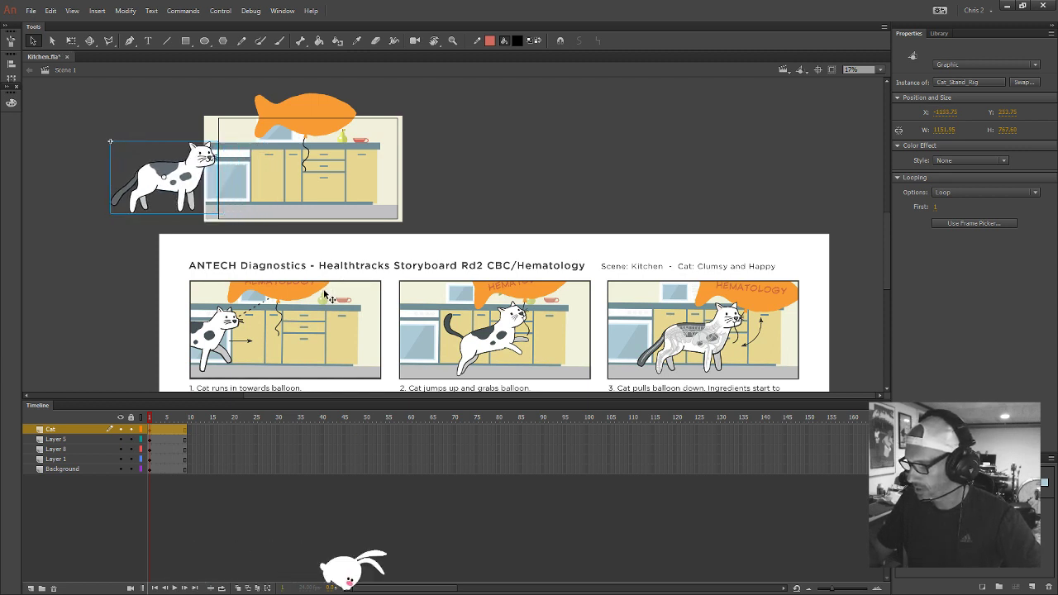
key(shift+Left)
key(shift+Left)
key(shift+Left)
key(shift+Left)
key(shift+Left)
key(shift+Left)
key(shift+Left)
key(shift+Left)
key(shift+Left)
key(shift+Left)
key(shift+Left)
key(shift+Left)
key(shift+Left)
key(shift+Left)
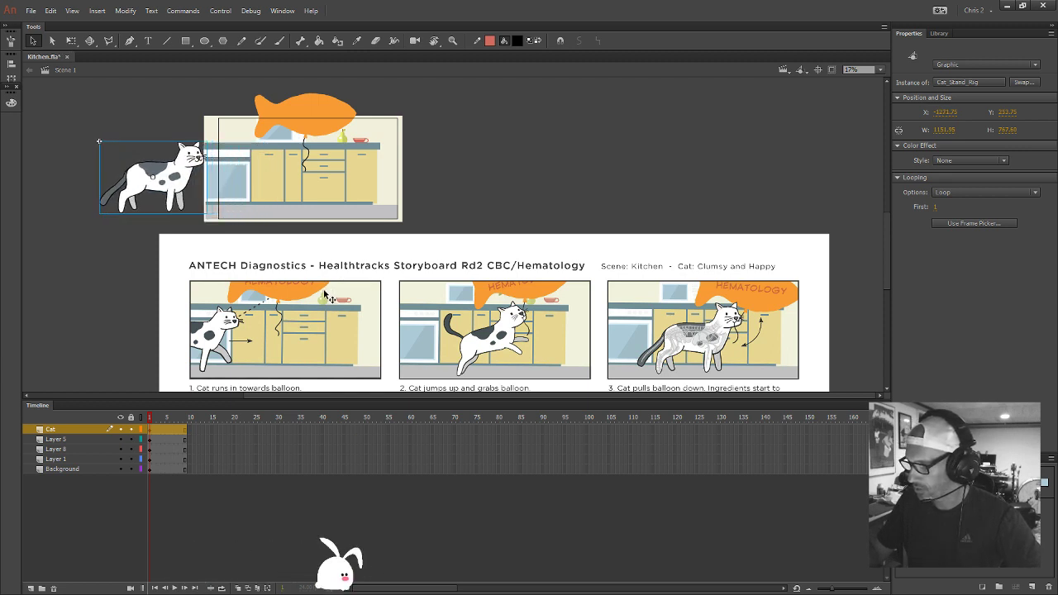
Lock and hide the layer that holds the balloon's string
click(326, 112)
click(312, 160)
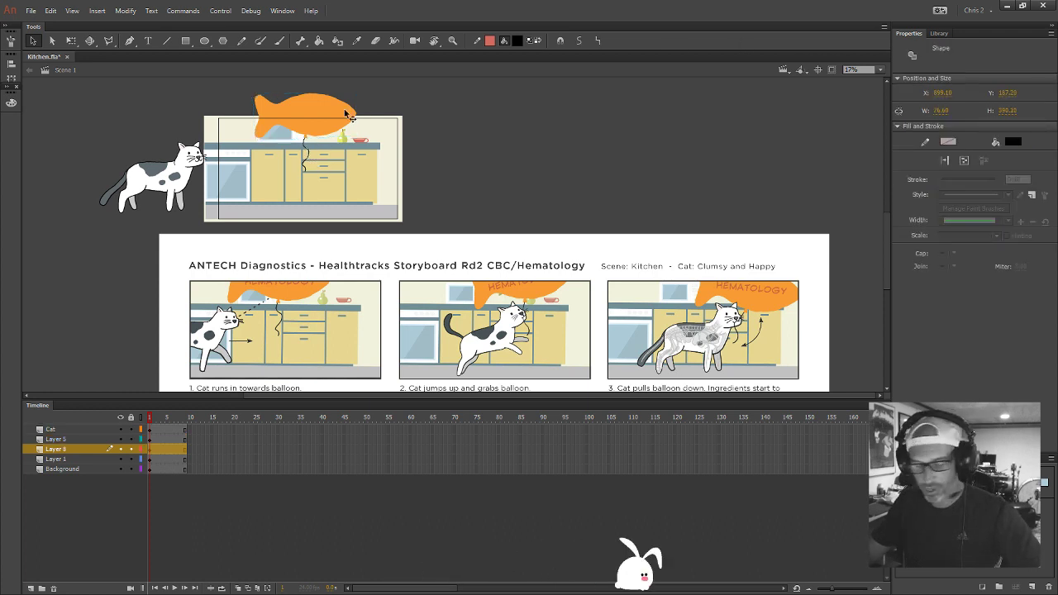
key(ctrl+equal)
drag(649, 287, 581, 357)
drag(568, 156, 544, 273)
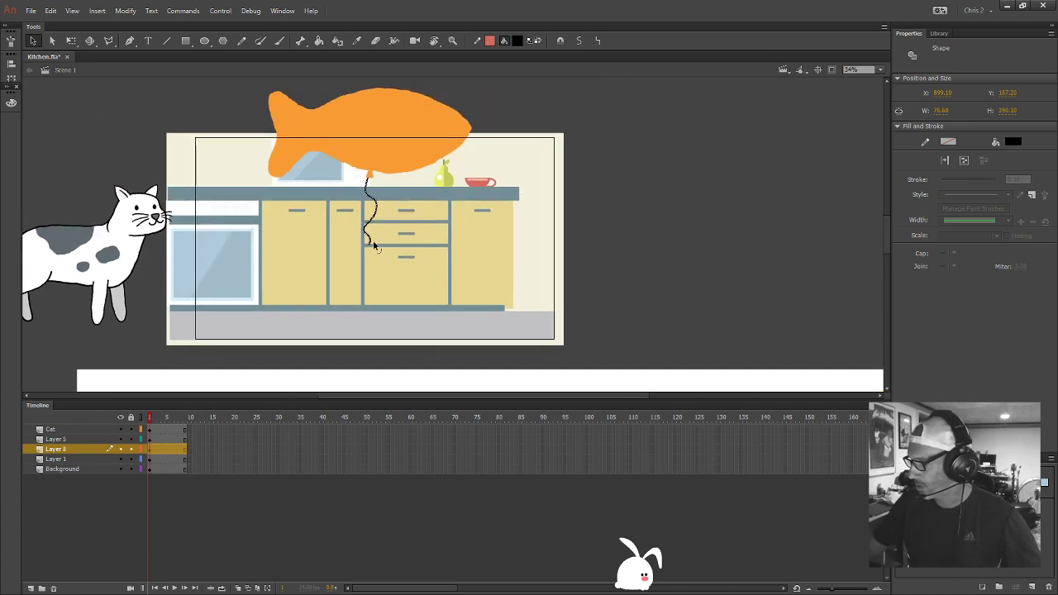
drag(374, 246, 408, 88)
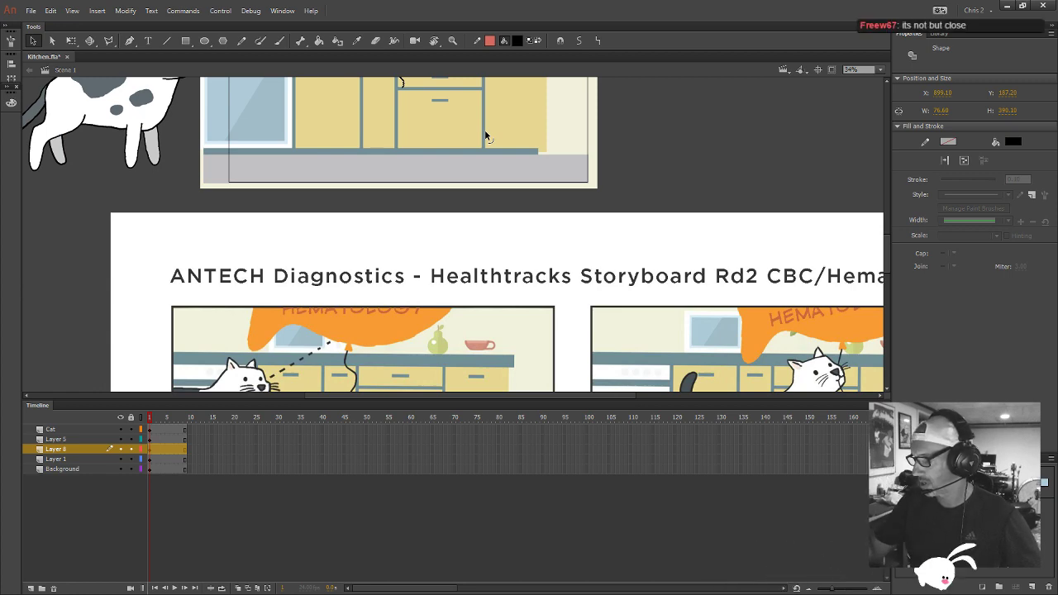
drag(399, 74, 372, 195)
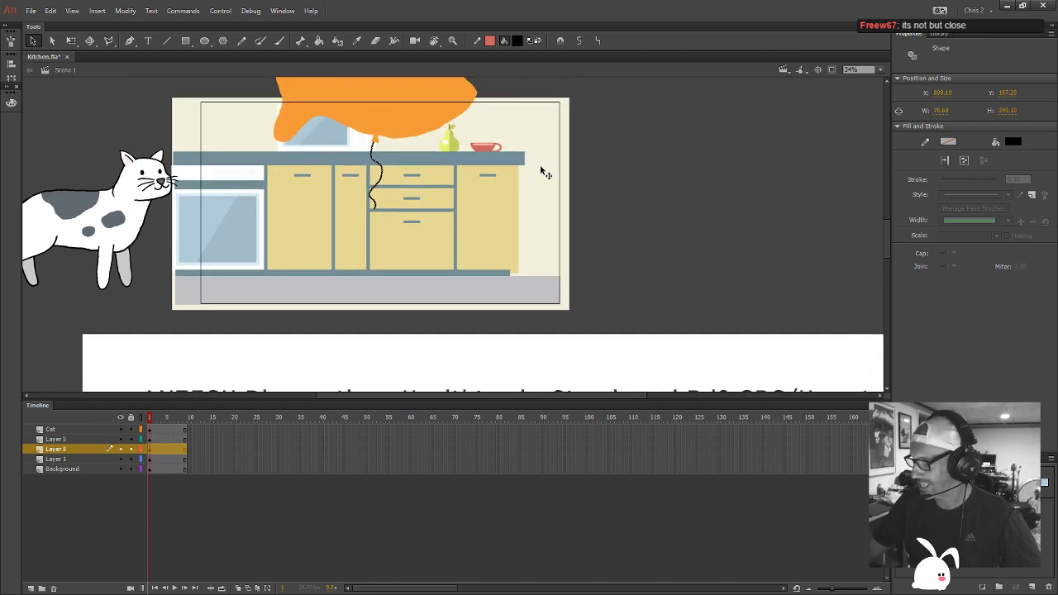
click(430, 93)
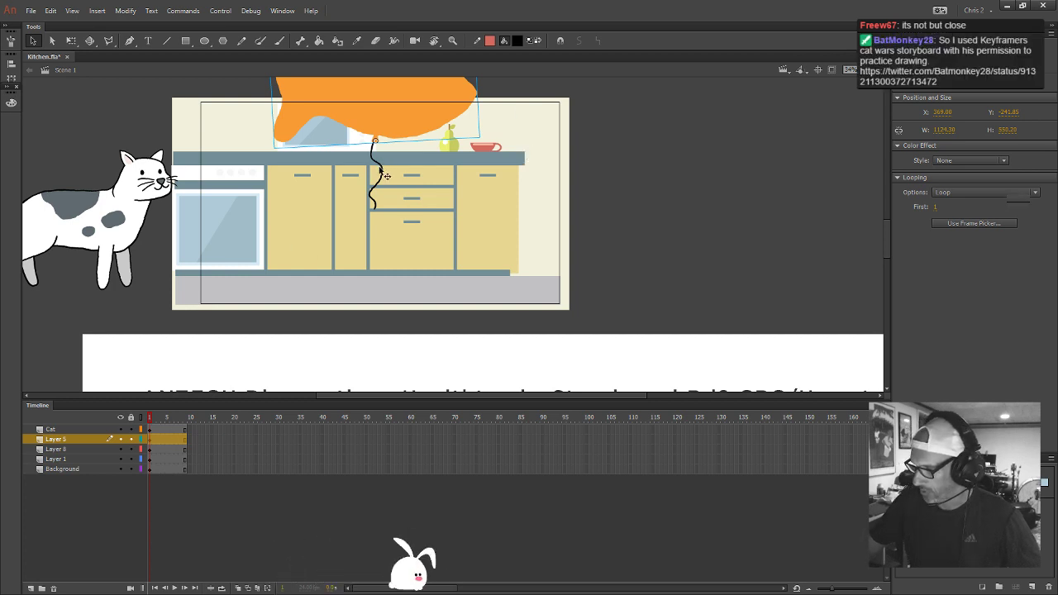
click(139, 452)
click(120, 449)
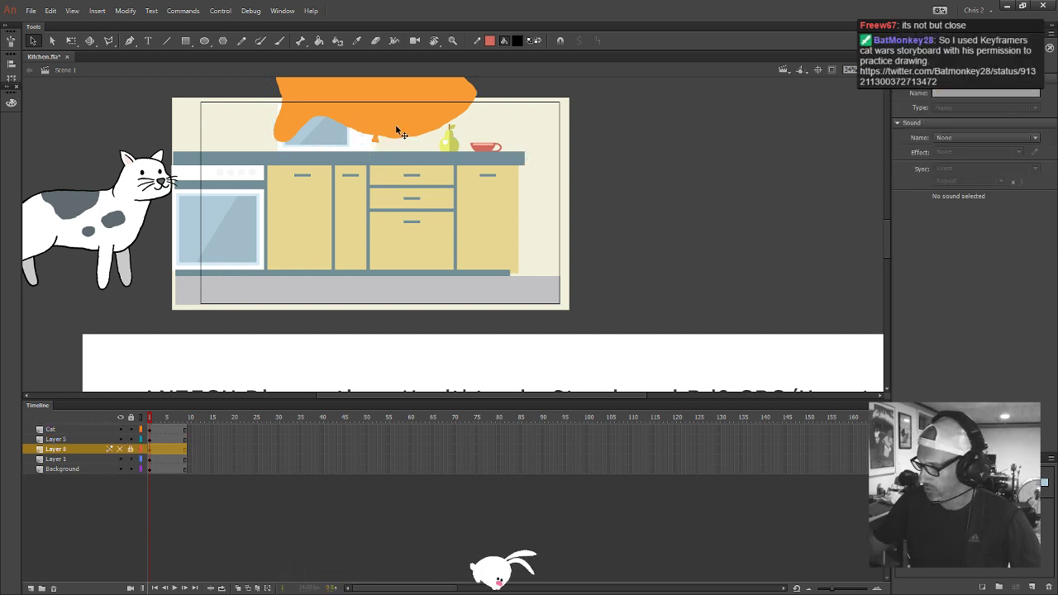
Convert the fish balloon into a graphic symbol named Balloon_Drift
click(418, 125)
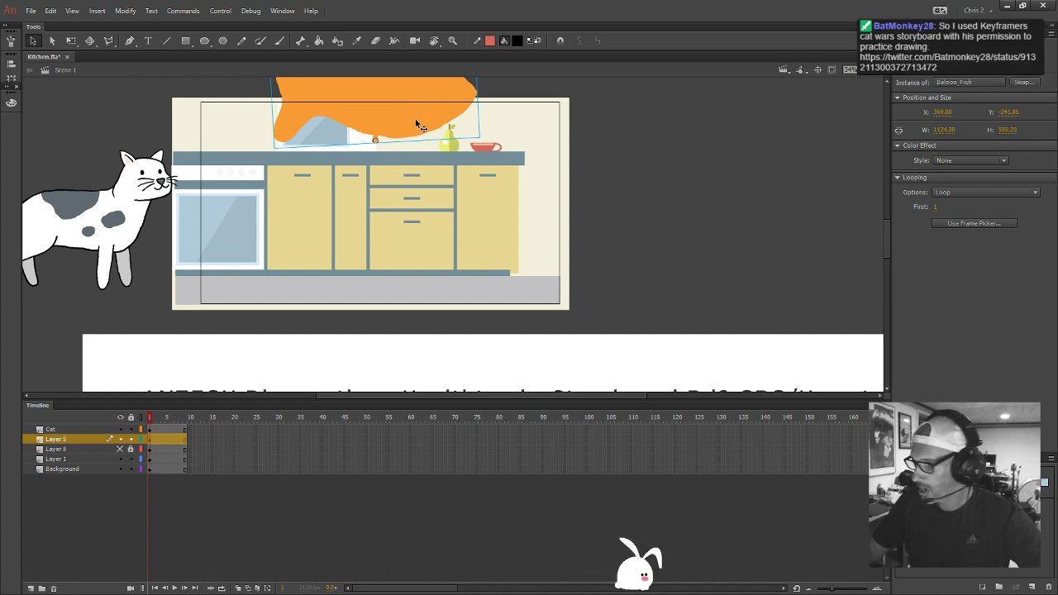
drag(422, 173, 411, 250)
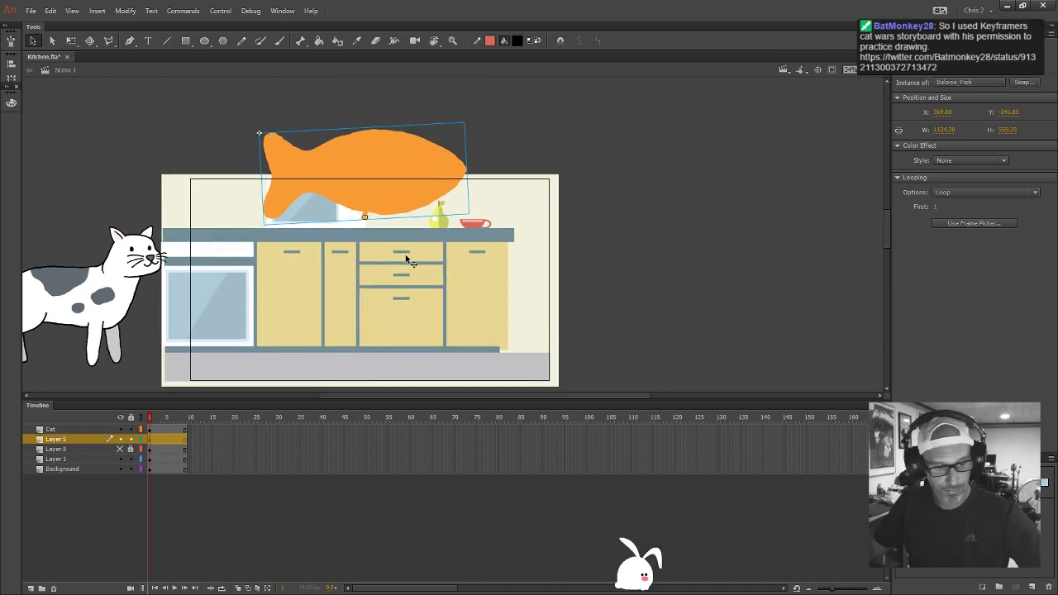
key(F8)
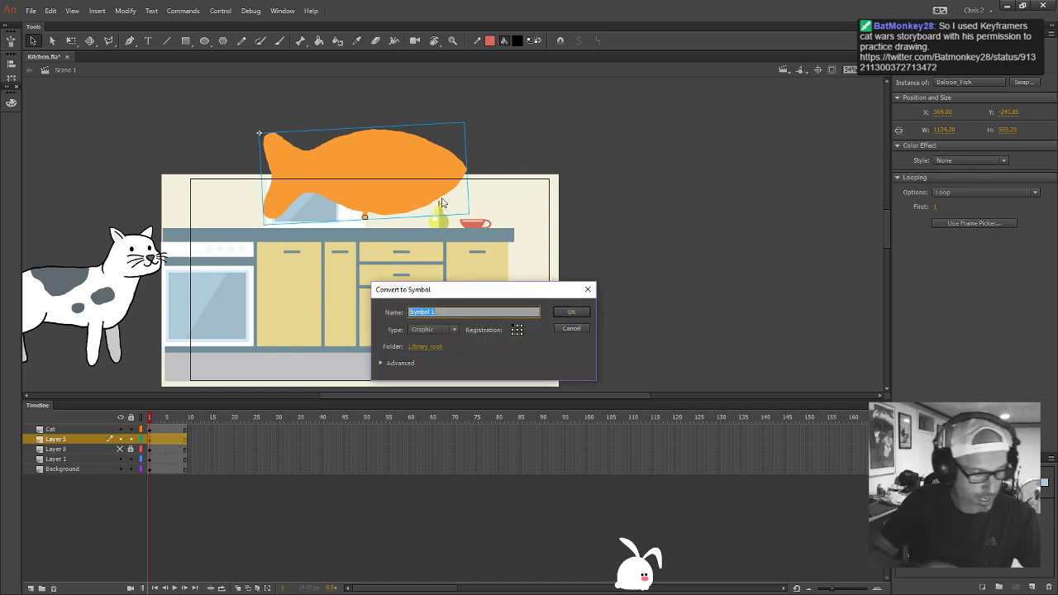
text(Balloon)
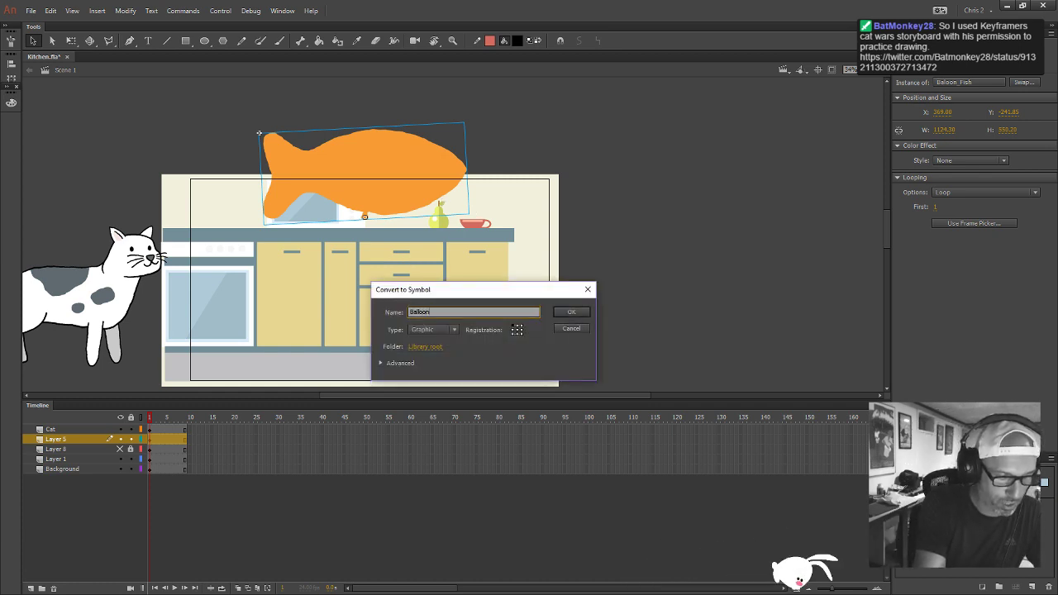
text(_Drift)
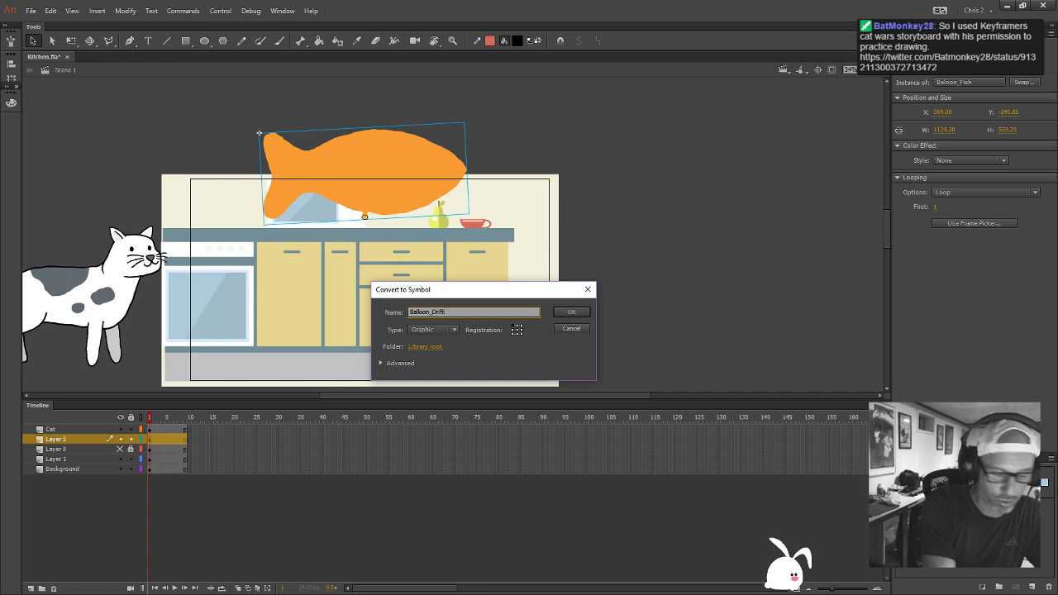
click(572, 313)
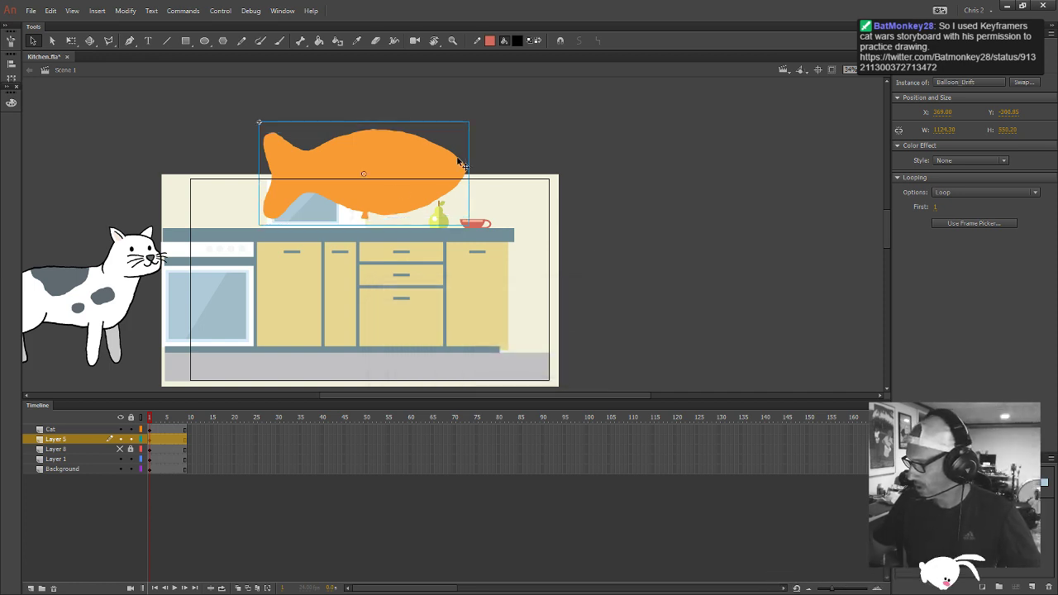
Open the Balloon_Drift symbol for editing and add keyframes at frames 30 and 60 of its layer
double_click(395, 202)
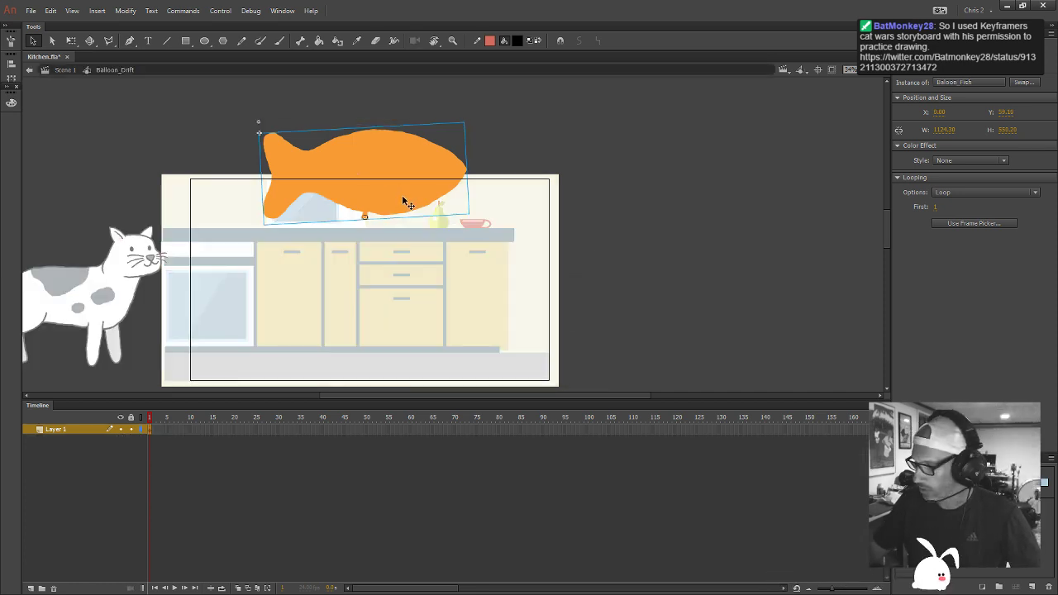
drag(402, 196, 444, 177)
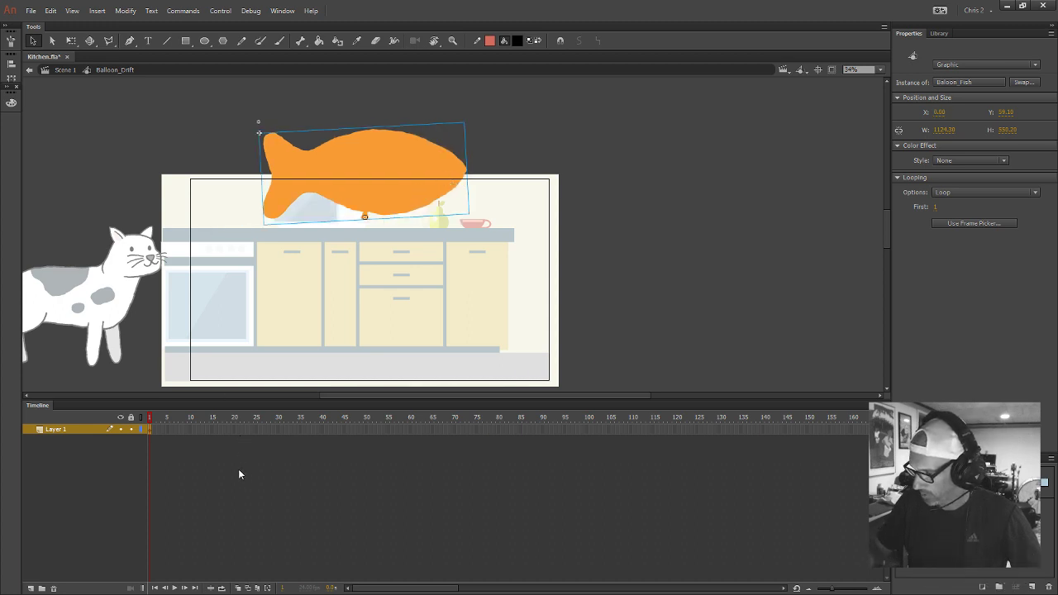
click(277, 430)
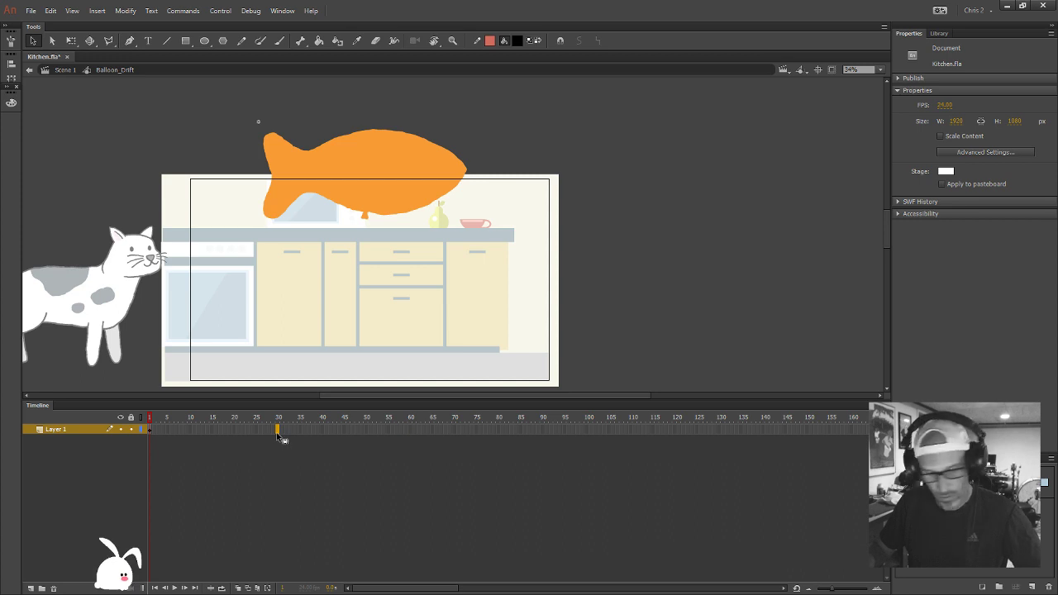
click(409, 430)
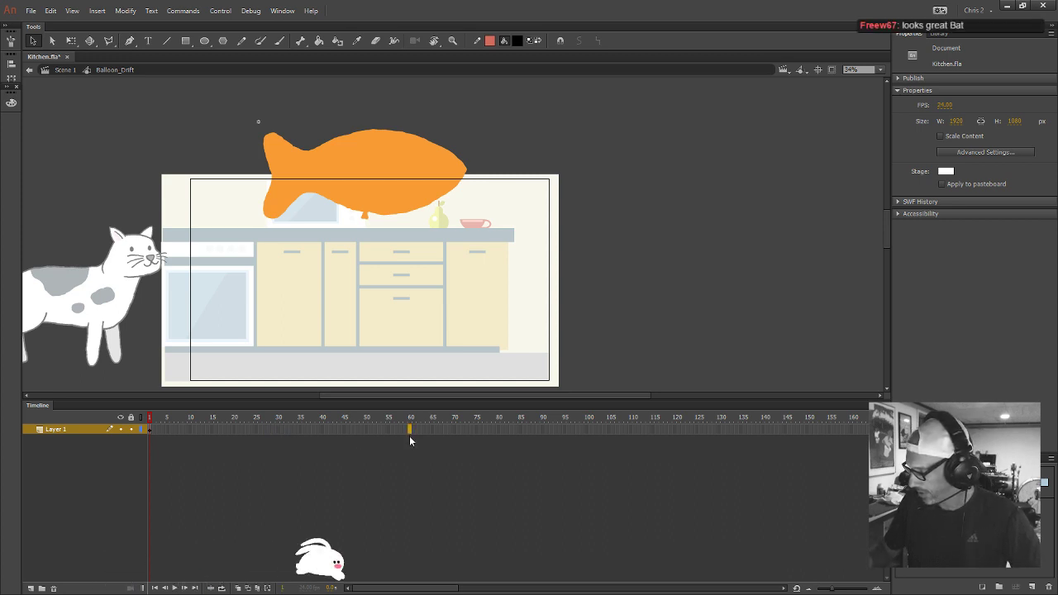
key(F5)
click(280, 431)
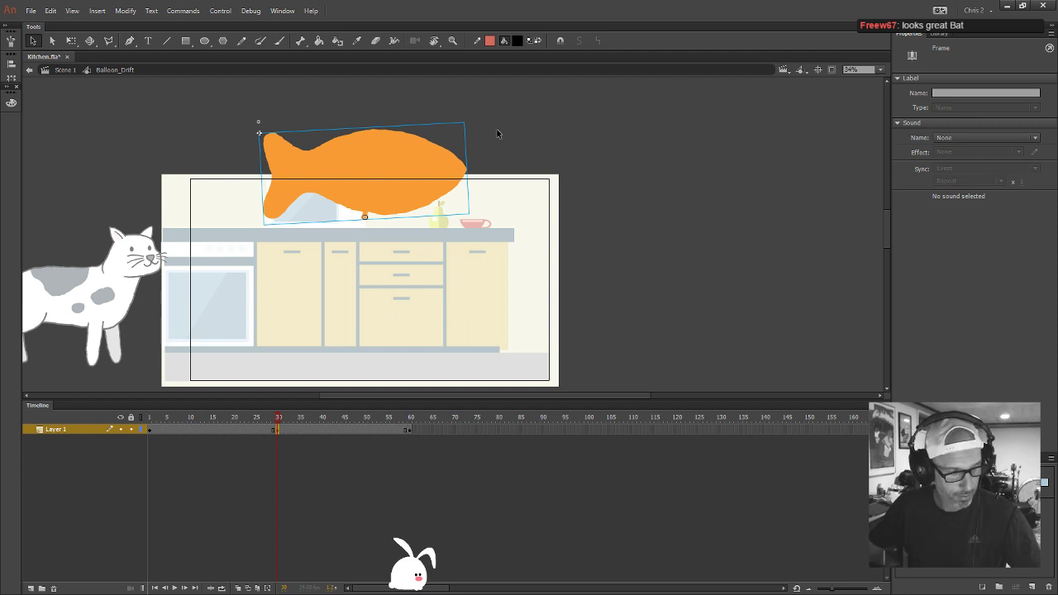
At frame 30, rotate the fish balloon slightly clockwise so its nose dips and move it down a little
key(q)
drag(477, 129, 481, 142)
key(shift+Down)
key(shift+Down)
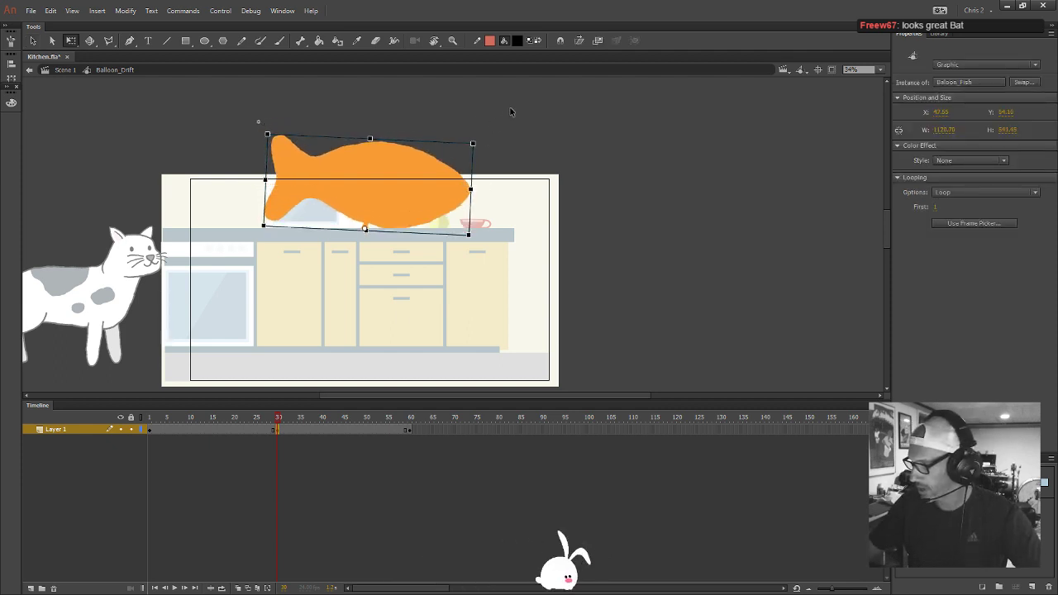
drag(231, 430, 346, 430)
right_click(331, 430)
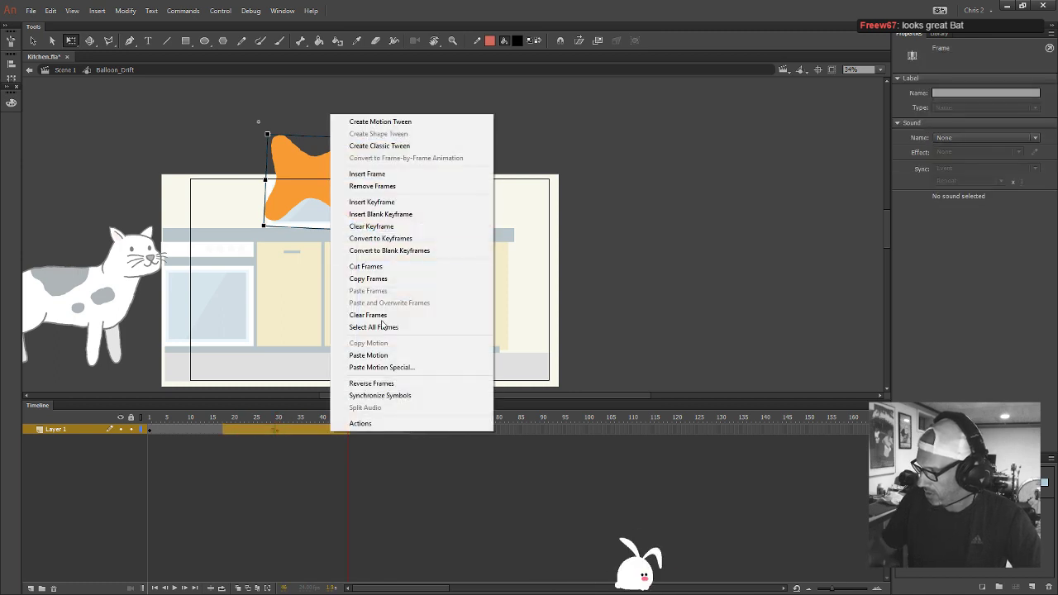
click(570, 267)
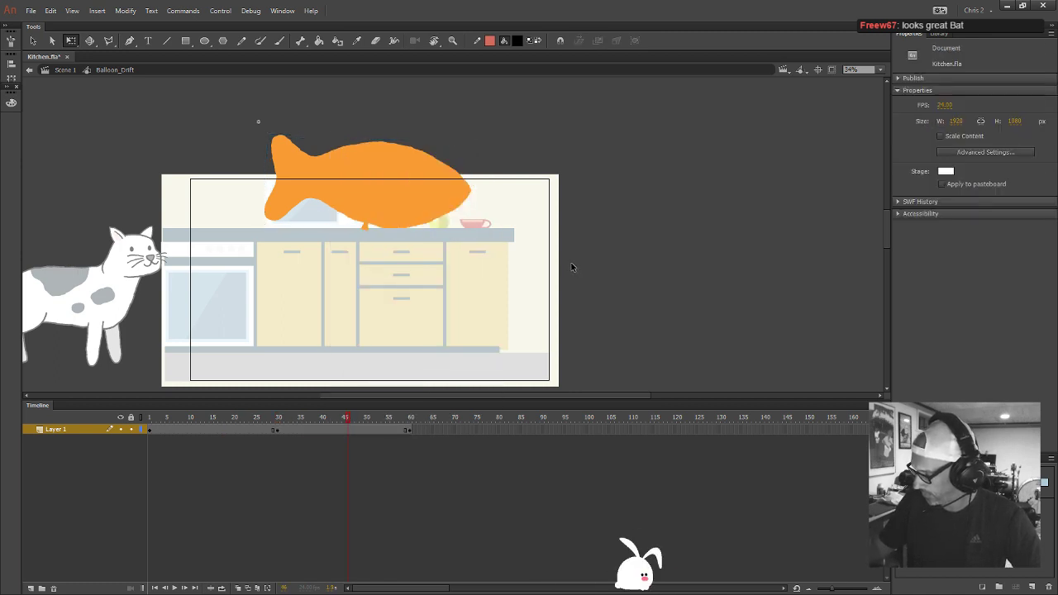
Create classic tweens between the balloon's keyframes at frames 1, 30 and 60
drag(265, 430, 366, 430)
right_click(342, 430)
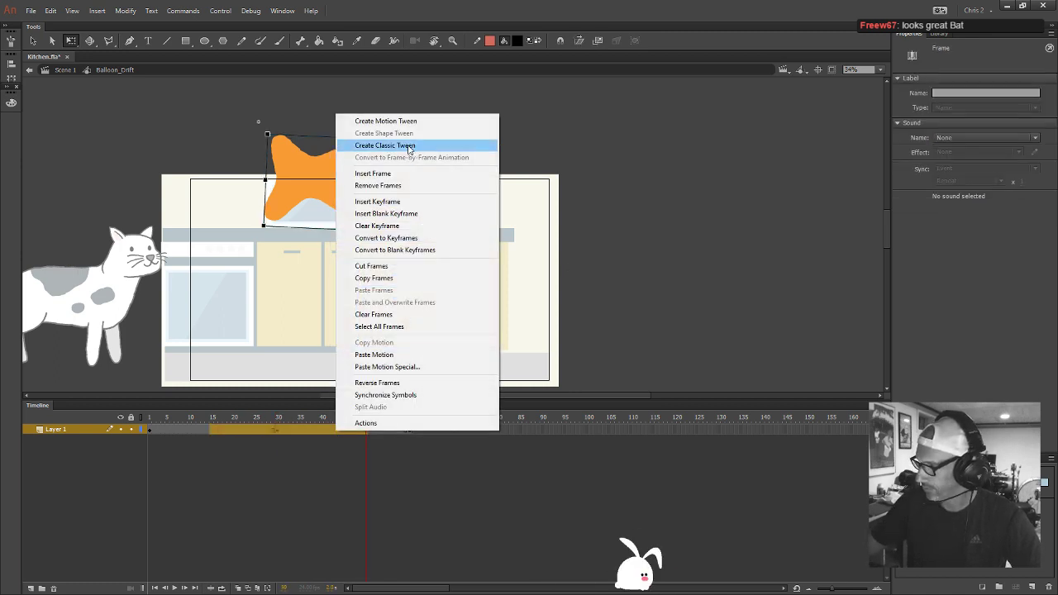
click(380, 142)
Shape the custom ease of the balloon tweens into an S-curve with a slow start and a slow end
click(1019, 138)
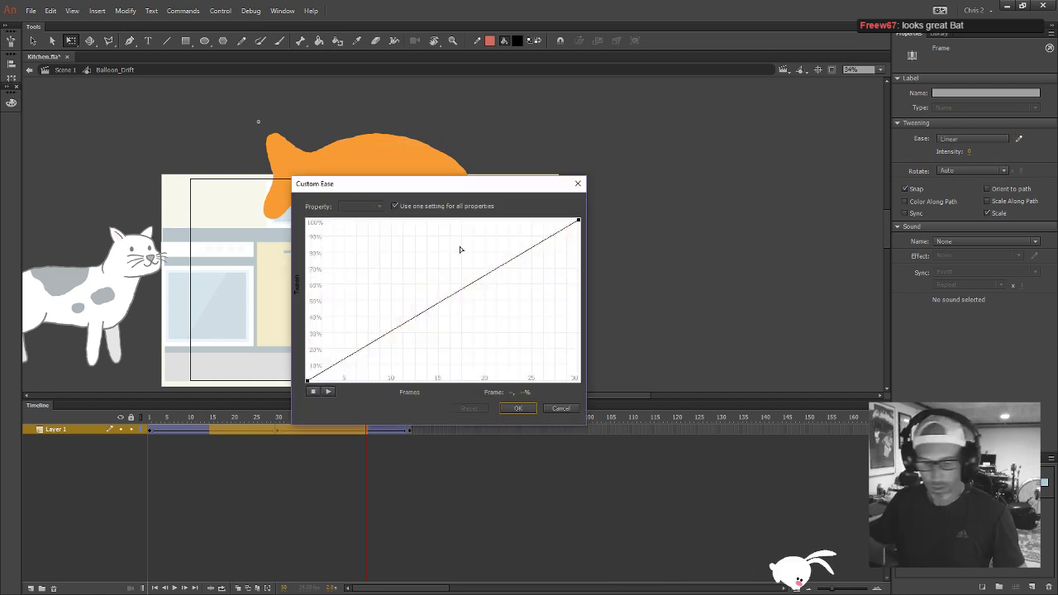
drag(513, 187, 642, 148)
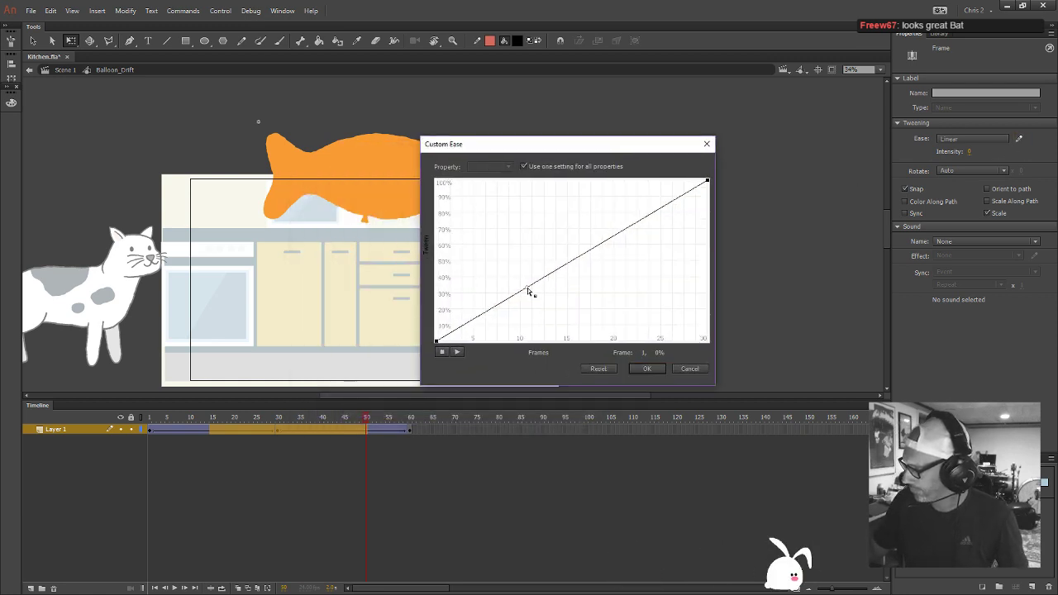
drag(529, 291, 616, 369)
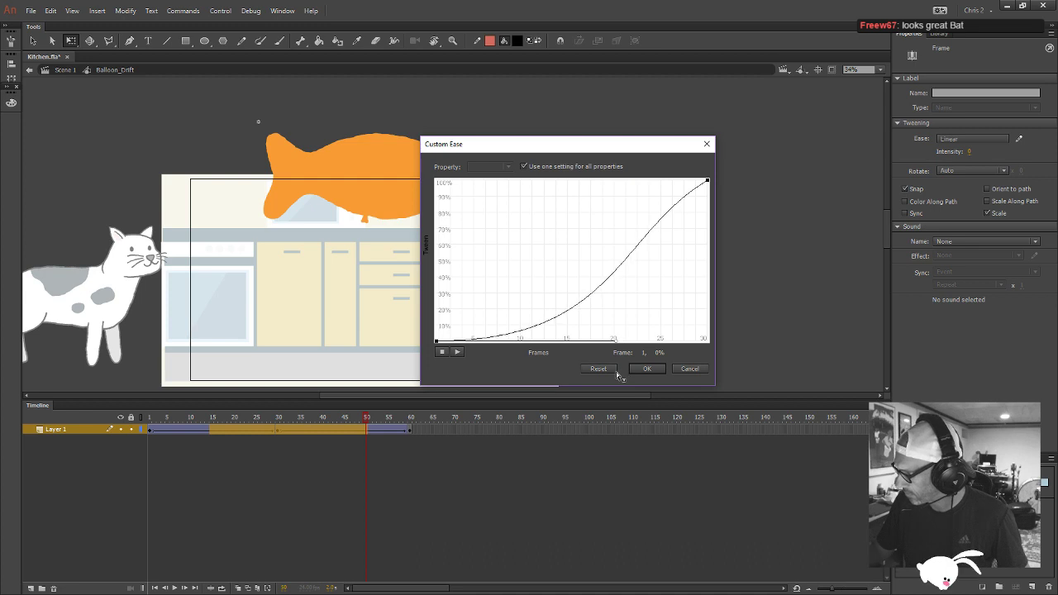
drag(710, 184, 558, 174)
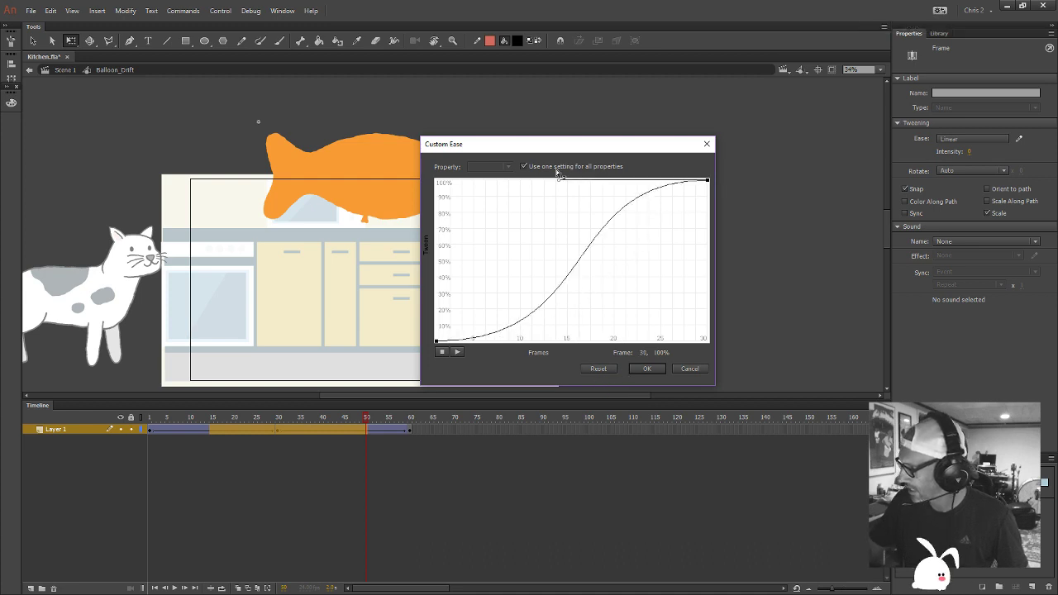
click(686, 369)
Play back the drift and tilt the balloon slightly further clockwise at the frame 30 keyframe
click(149, 429)
click(138, 459)
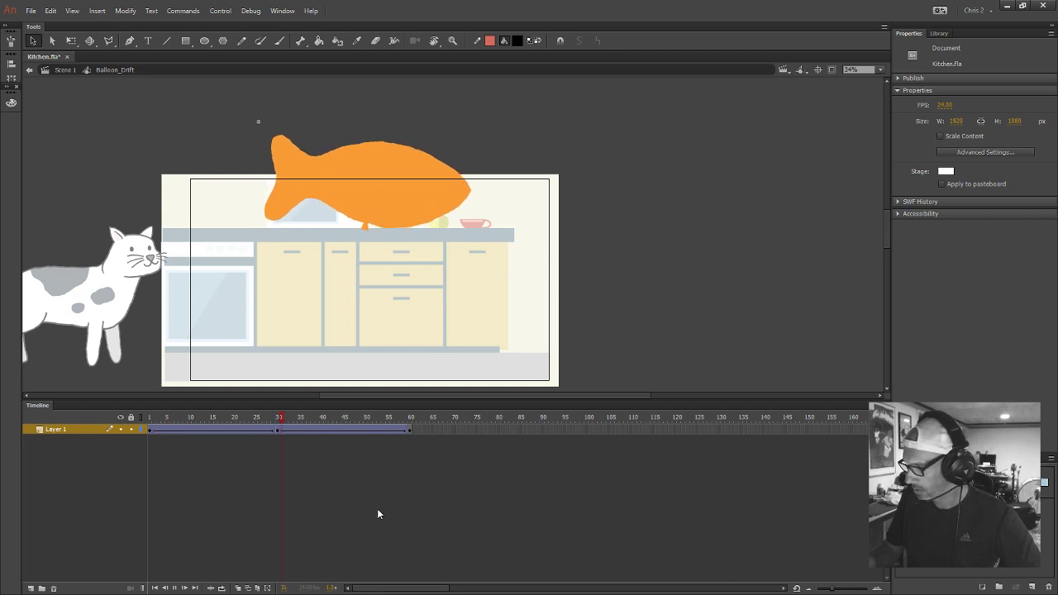
click(278, 433)
key(q)
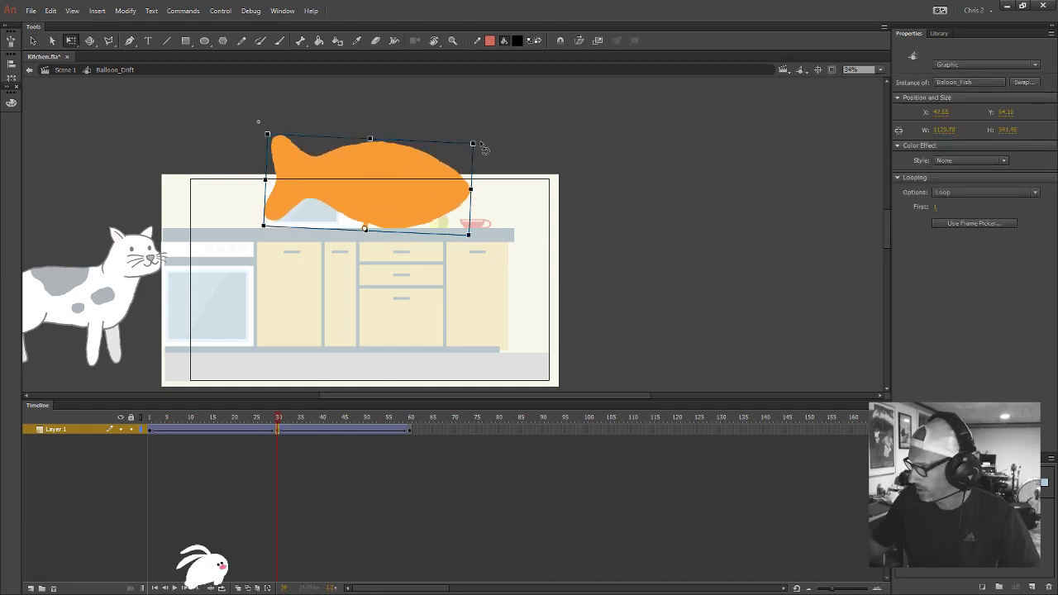
drag(484, 149, 485, 145)
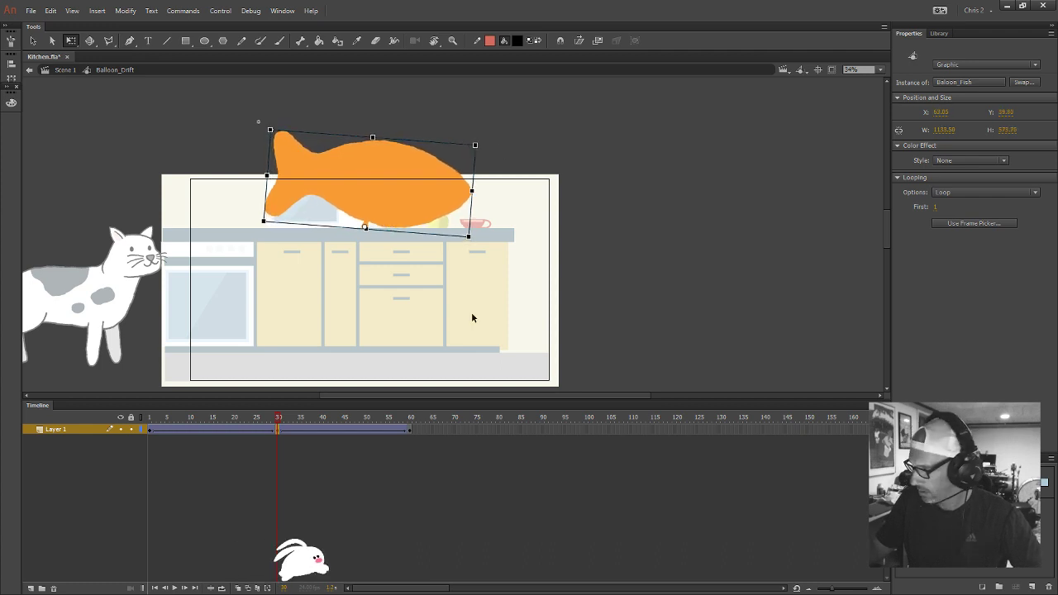
Add keyframes at frames 113 and 88, and at frame 88 rotate the balloon counterclockwise and lower it slightly
click(641, 427)
key(F5)
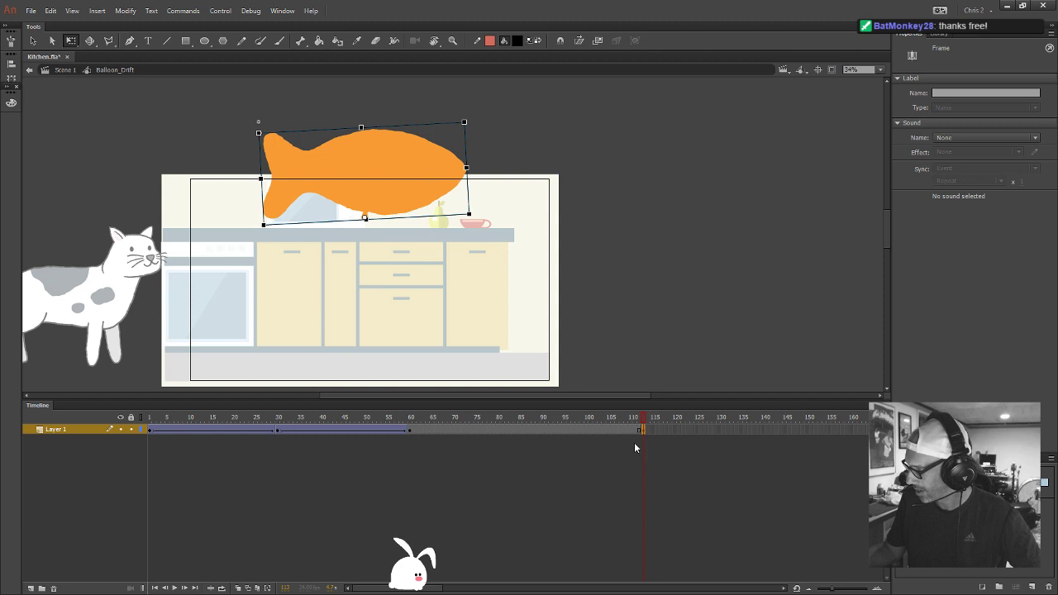
click(535, 428)
key(F6)
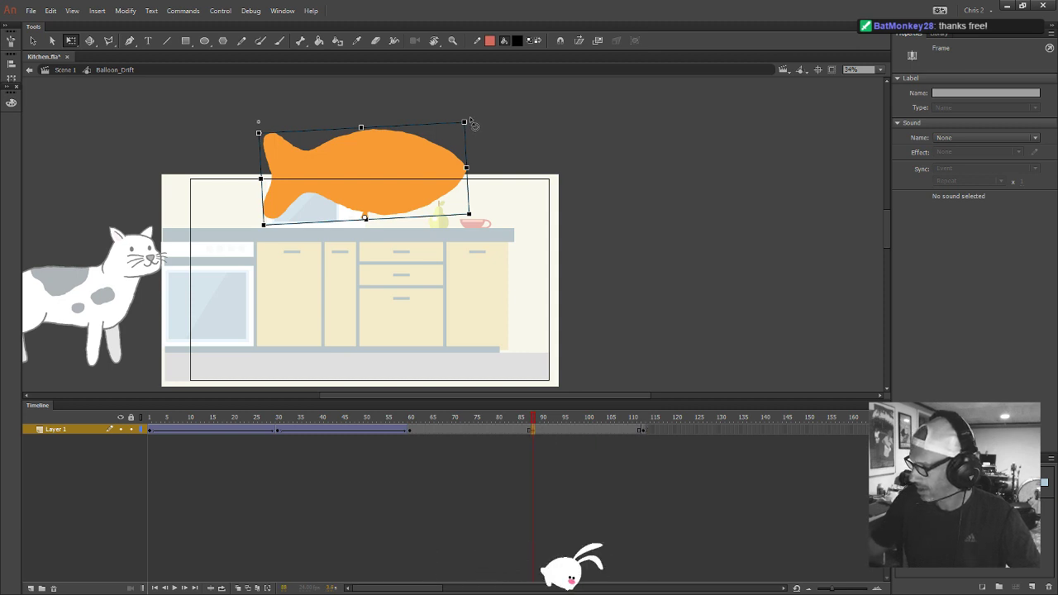
drag(469, 124, 483, 108)
Create classic tweens between the balloon's keyframes at frames 60, 88 and 113
drag(479, 433, 592, 431)
right_click(577, 431)
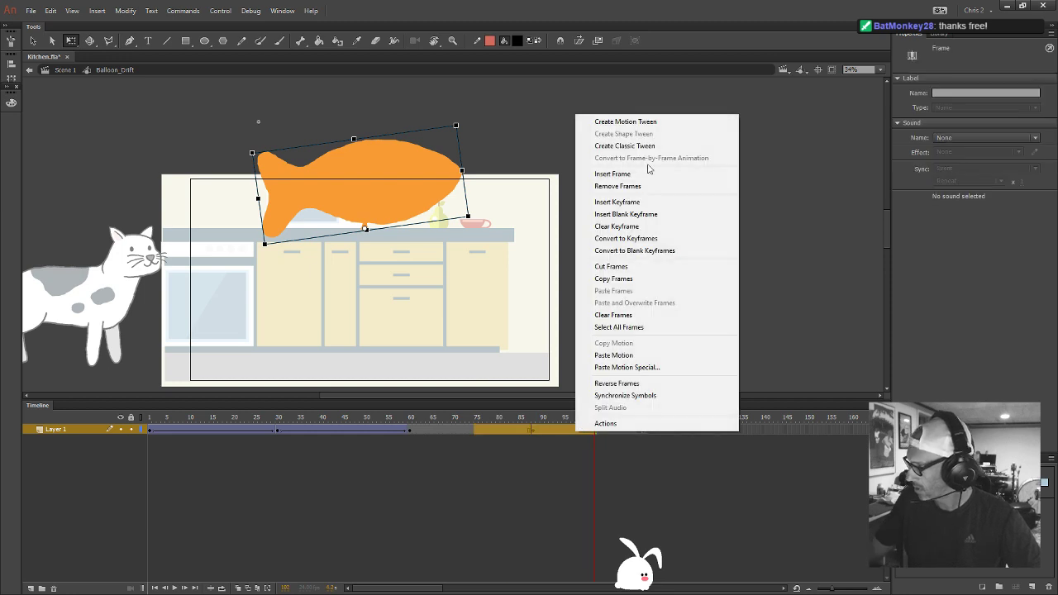
click(628, 149)
Shape the custom ease of the tweens between frames 60 and 113 into an S-curve that starts and ends slowly
click(1019, 139)
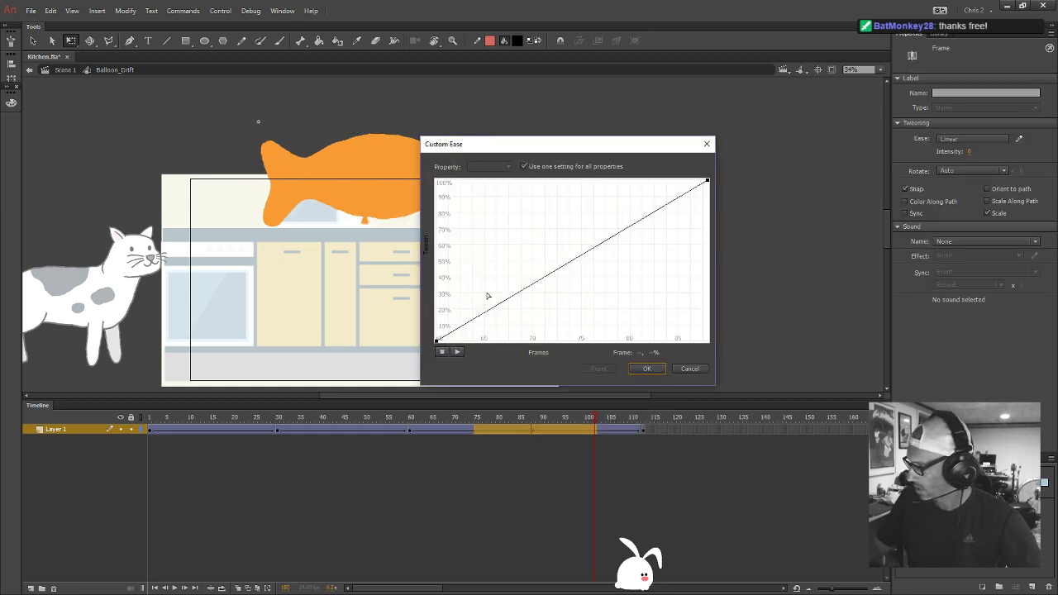
click(437, 341)
drag(529, 293, 567, 339)
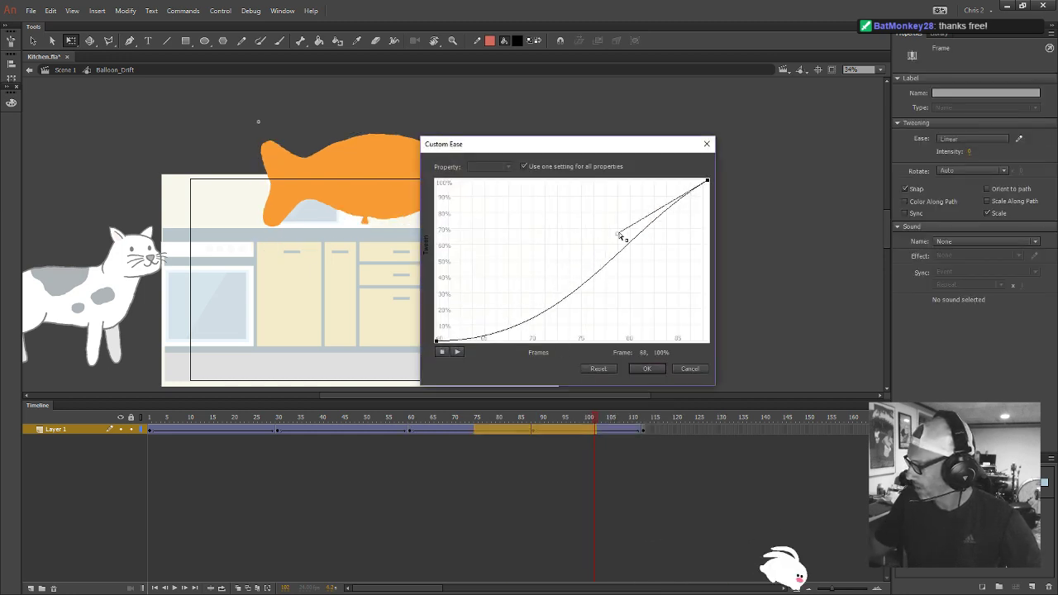
drag(619, 234, 640, 182)
click(648, 369)
Play back the drift and tilt the balloon counterclockwise at the frame 30 keyframe
key(Return)
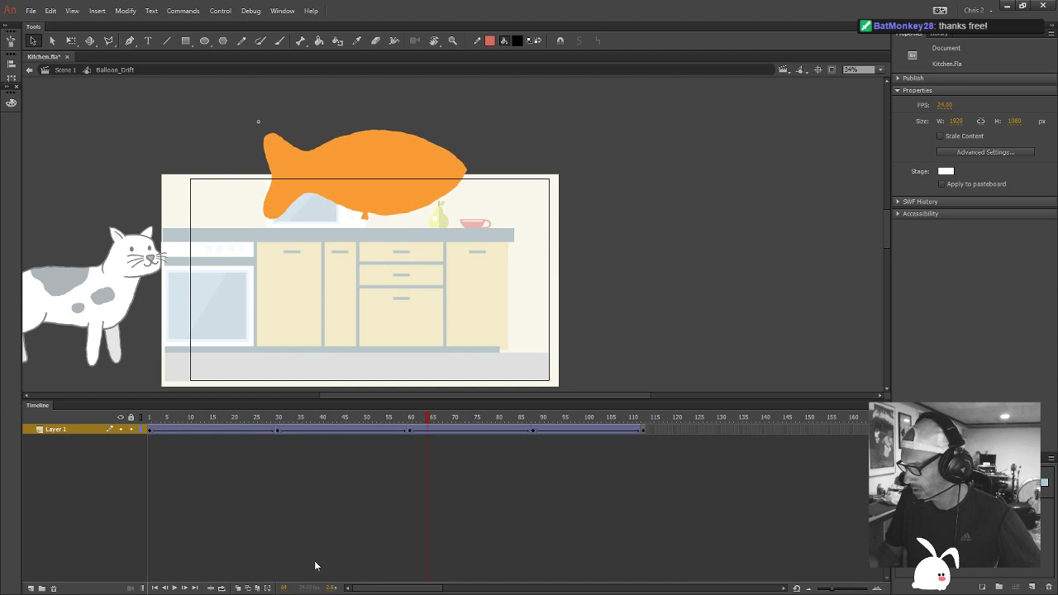
click(411, 431)
key(q)
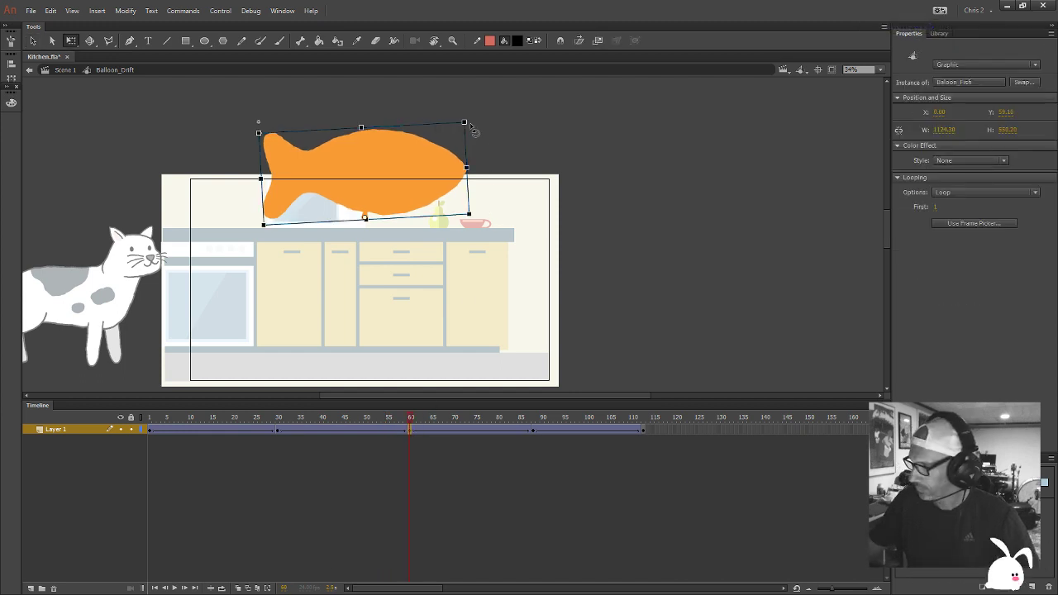
drag(475, 128, 470, 132)
click(277, 430)
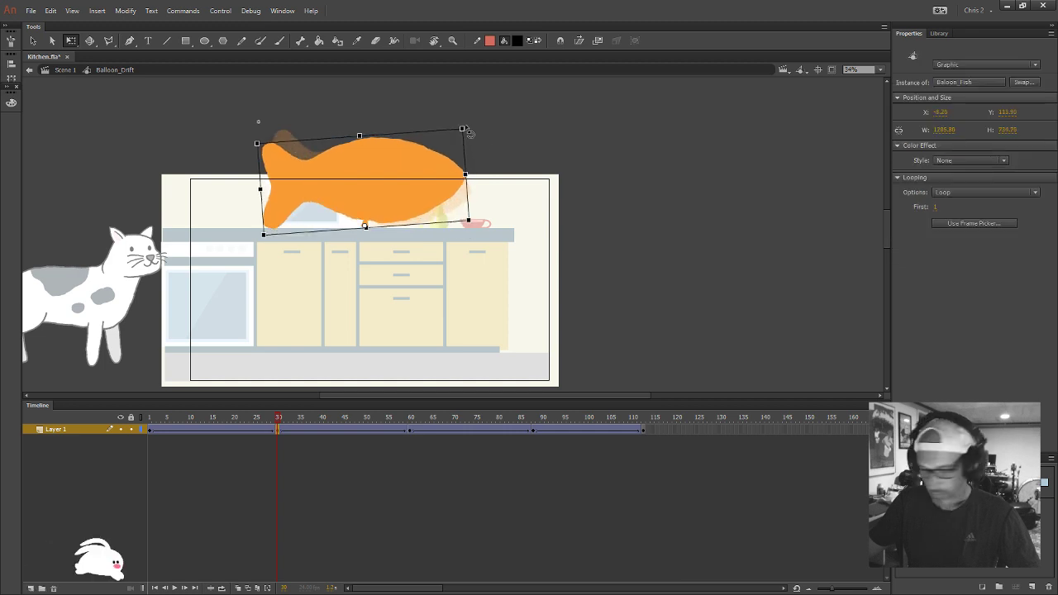
key(v)
Reduce the balloon's counterclockwise tilt slightly at the frame 30 keyframe and scrub through the drift to frame 113
drag(277, 430, 345, 430)
click(279, 430)
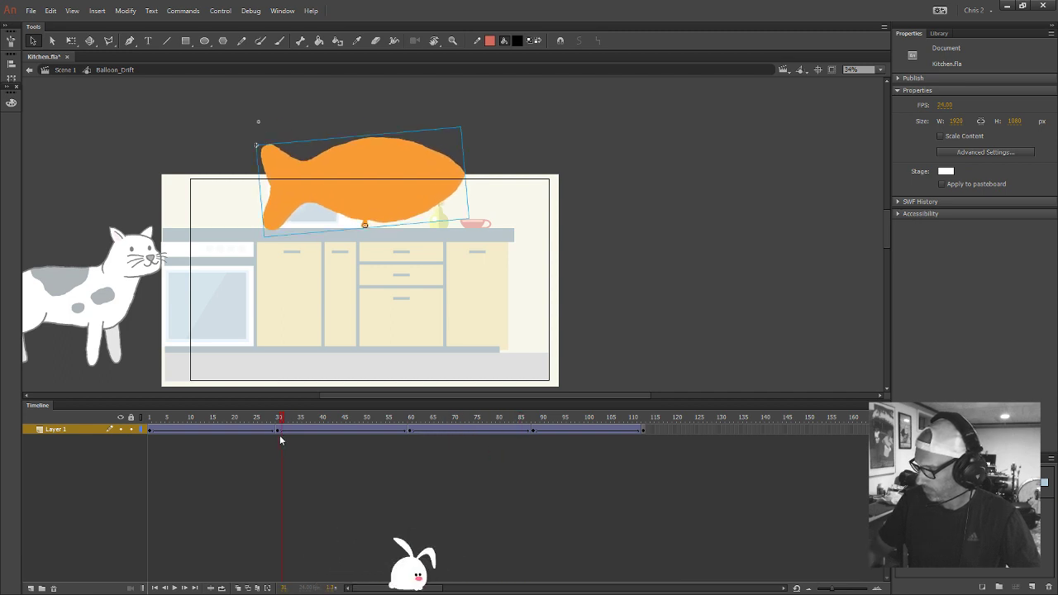
click(388, 217)
key(q)
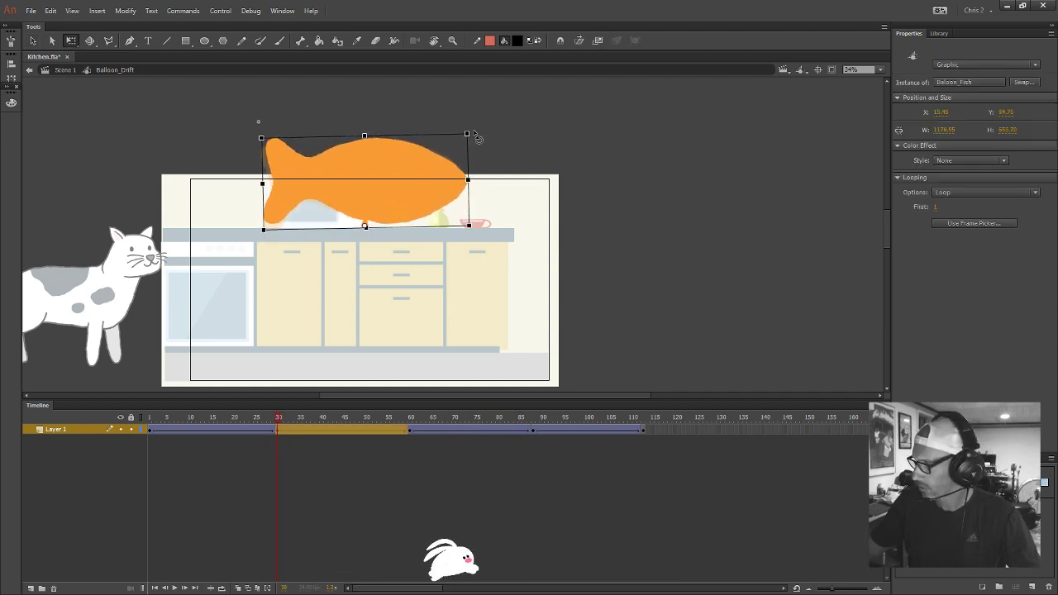
click(340, 430)
click(179, 444)
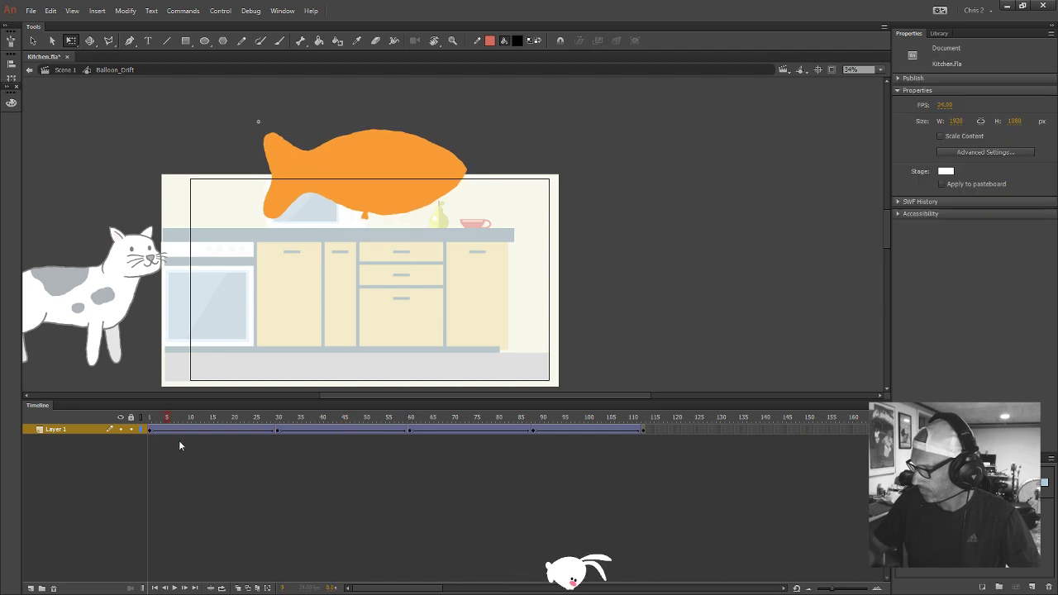
drag(346, 436, 643, 438)
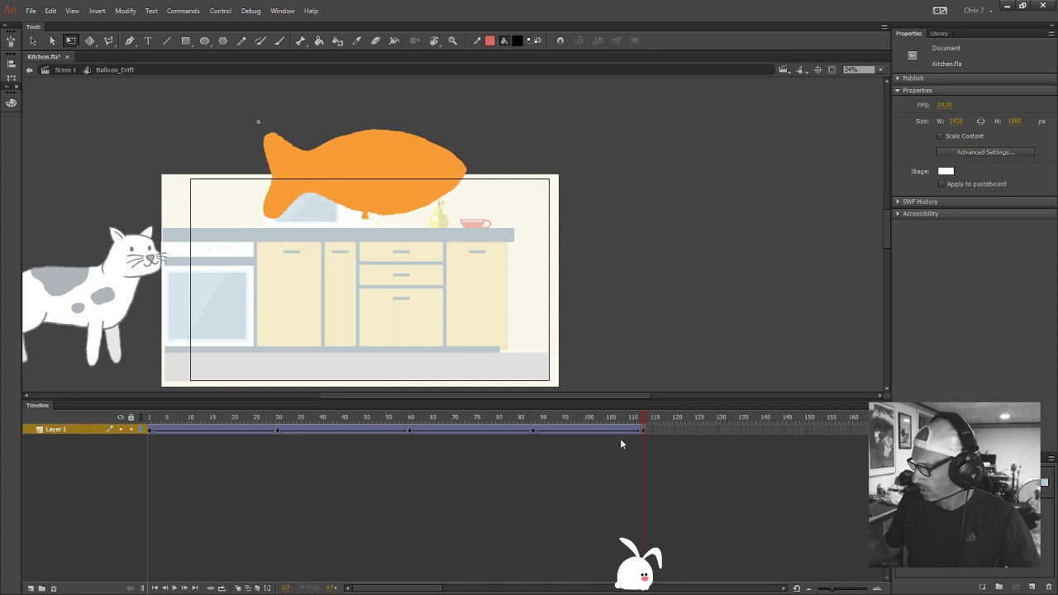
Return to the main scene and move the Balloon_Drift instance left to about X -70
click(150, 429)
click(64, 69)
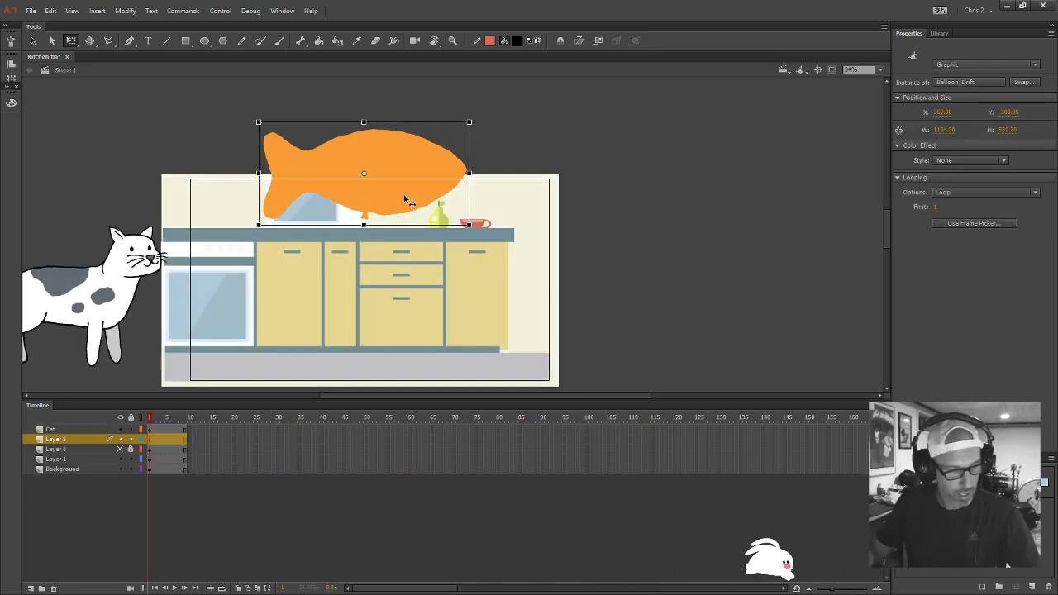
key(v)
drag(417, 192, 326, 206)
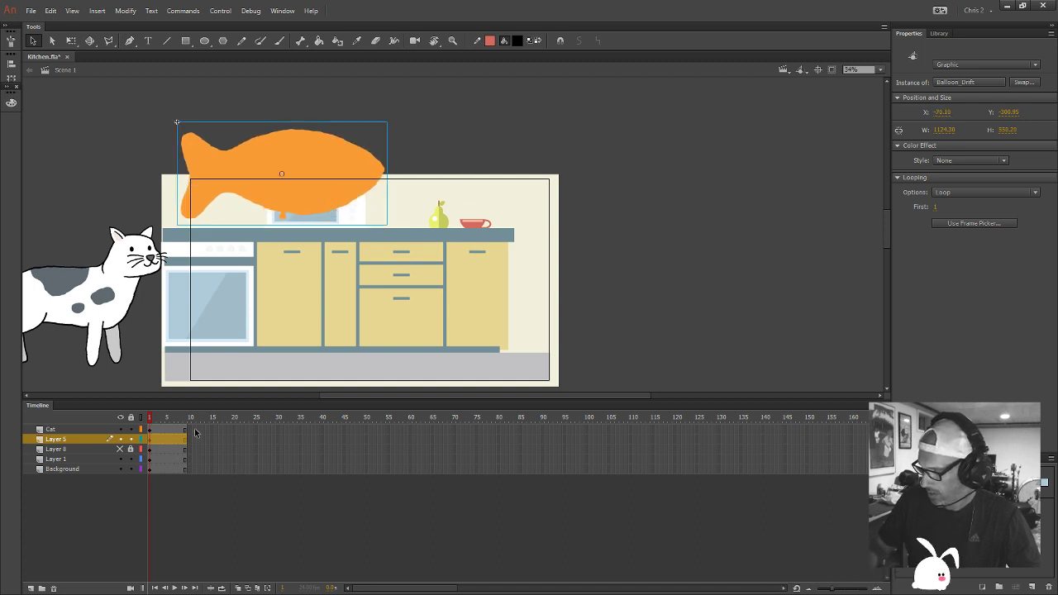
Extend the frames of all scene layers beyond frame 235 and lock the Background layer
drag(195, 432, 708, 453)
drag(562, 416, 2, 463)
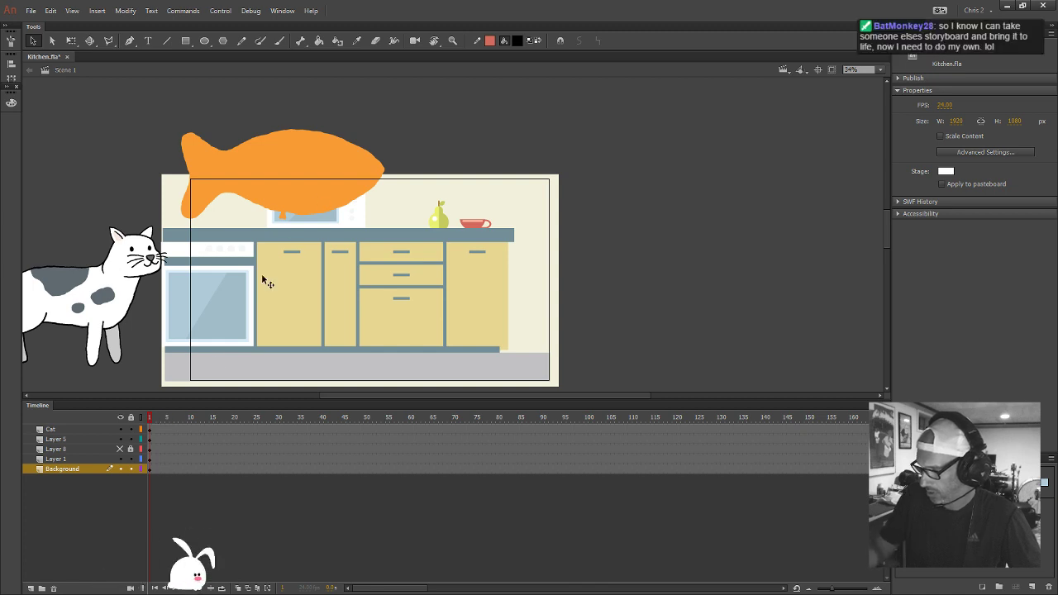
click(148, 469)
click(301, 203)
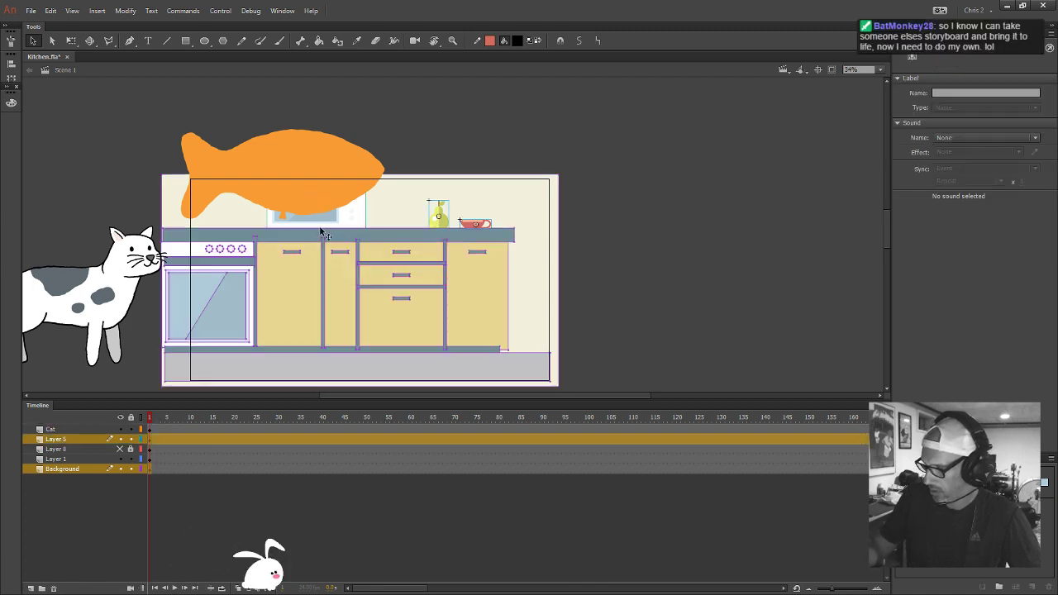
drag(153, 418, 519, 438)
Create a motion tween for the balloon that moves it right to about X 416 at frame 219, and play it back
right_click(323, 160)
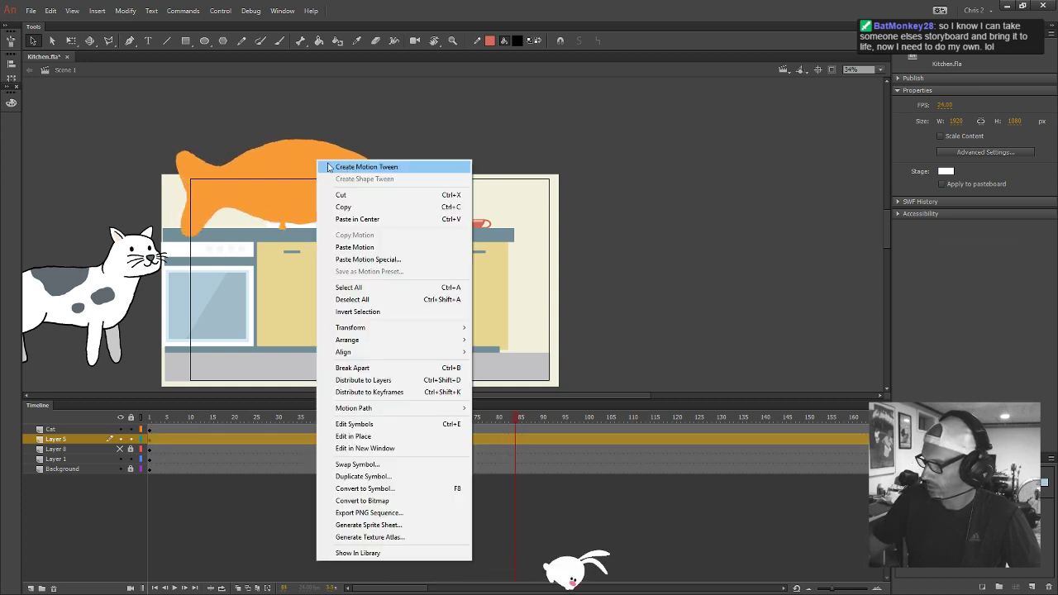
click(388, 167)
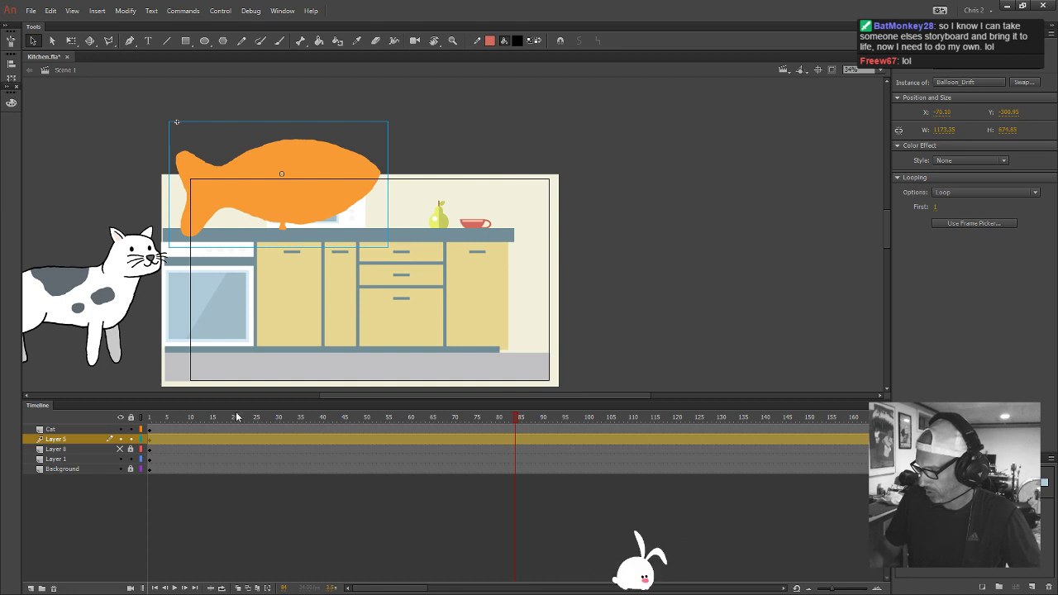
click(176, 426)
drag(201, 435, 764, 452)
click(780, 439)
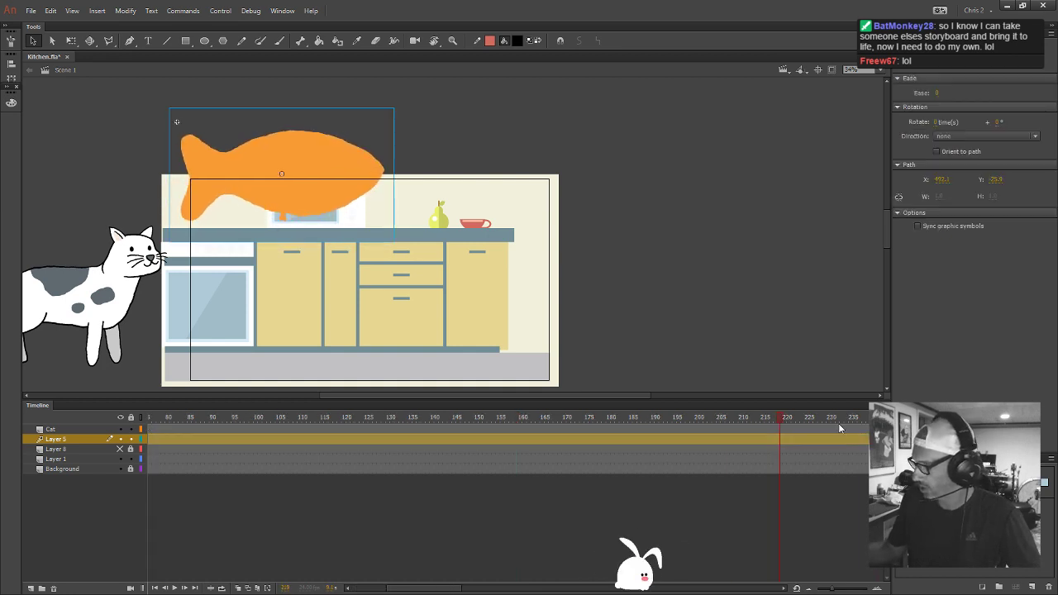
drag(333, 166, 432, 165)
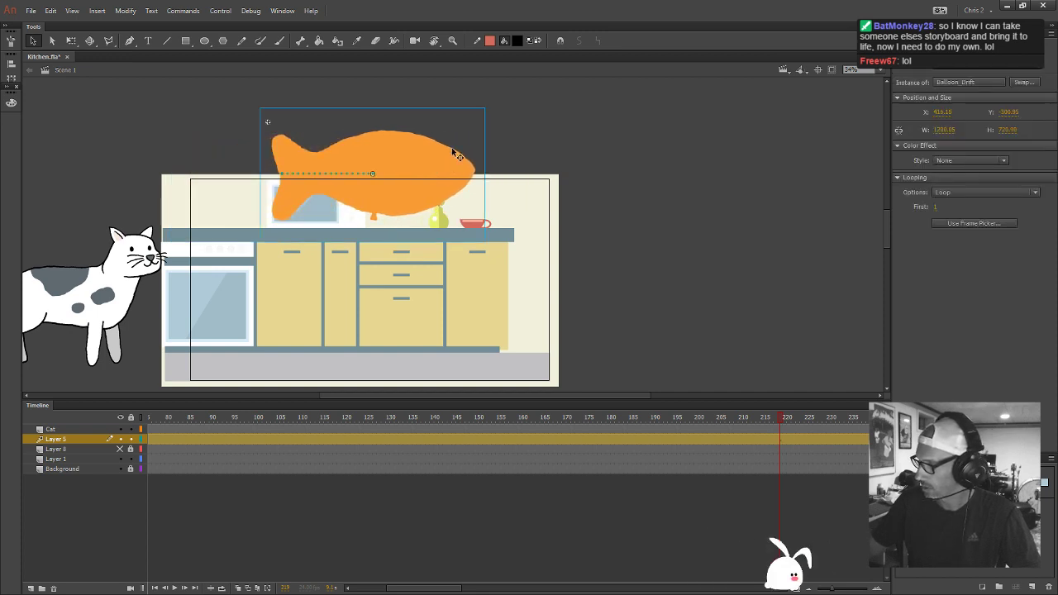
click(727, 361)
key(Return)
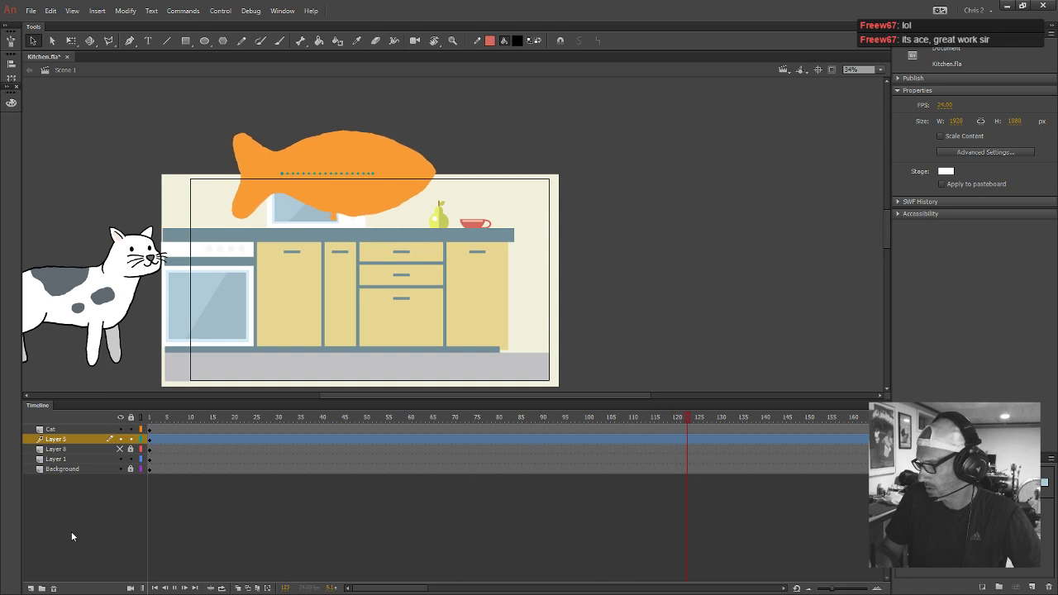
Show and unlock the string layer, lock the other layers, and place the string under the balloon's knot
click(56, 439)
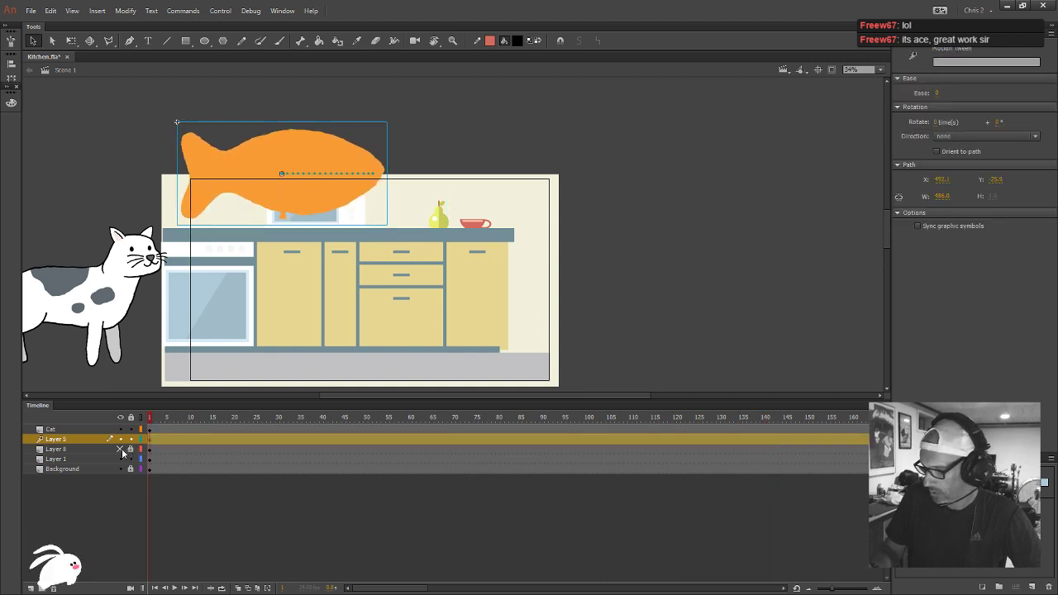
click(120, 449)
click(130, 439)
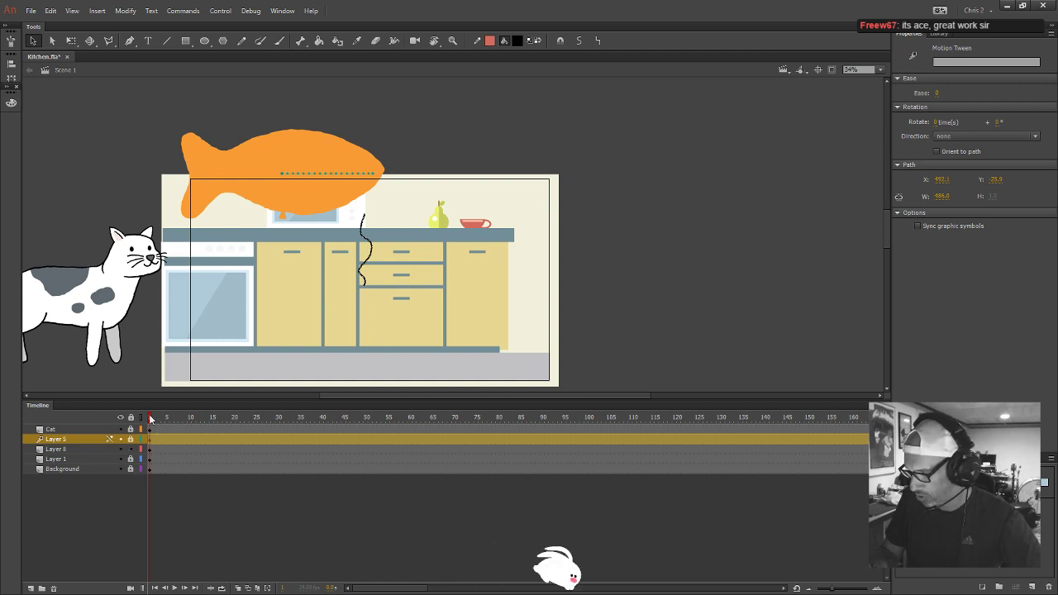
key(ctrl+z)
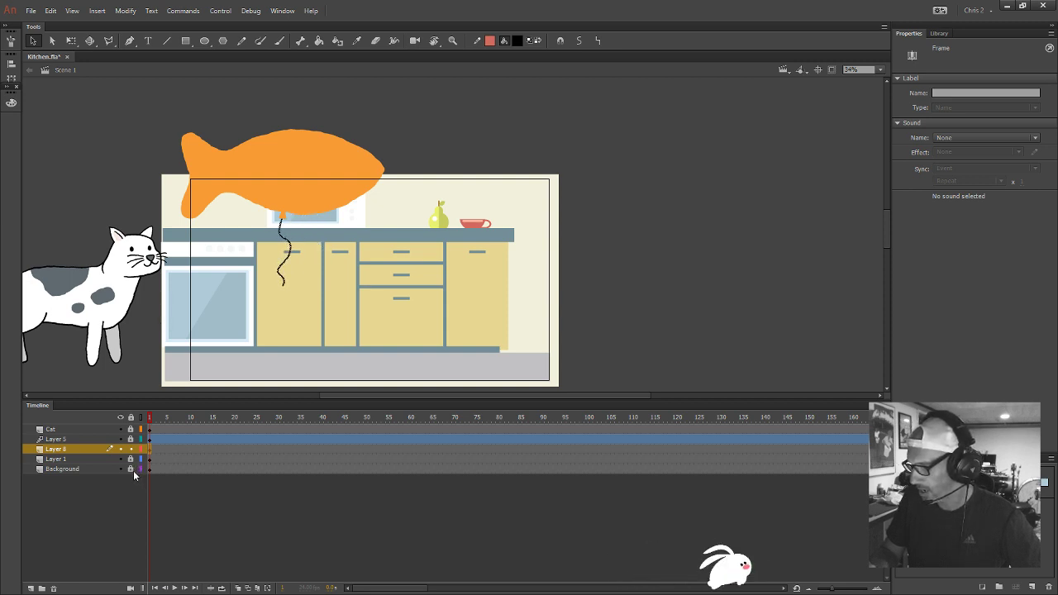
Insert a blank keyframe at frame 2 of the string layer and turn on onion skinning
key(z)
click(314, 252)
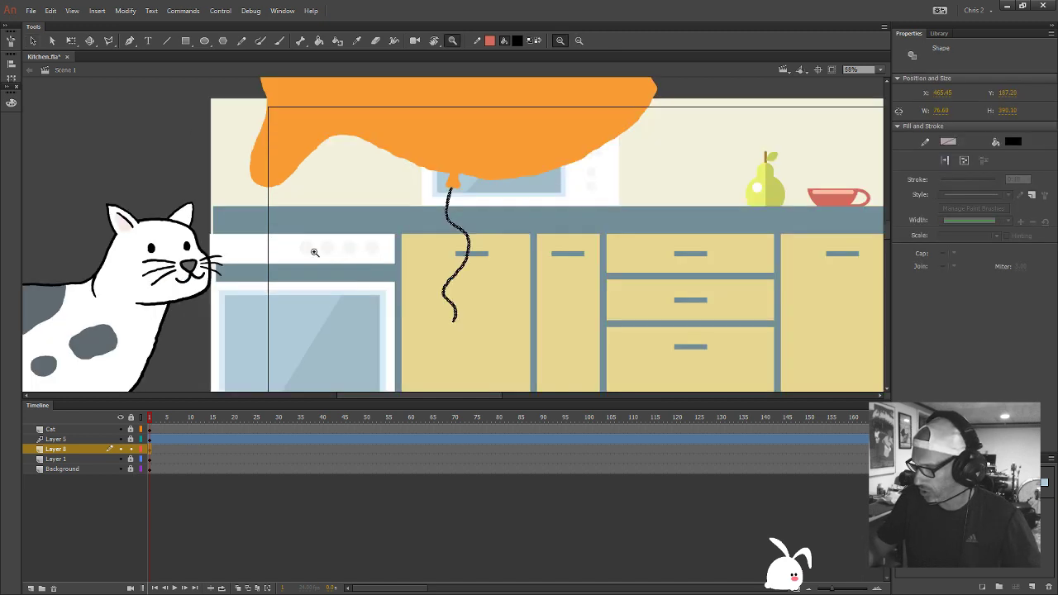
click(154, 449)
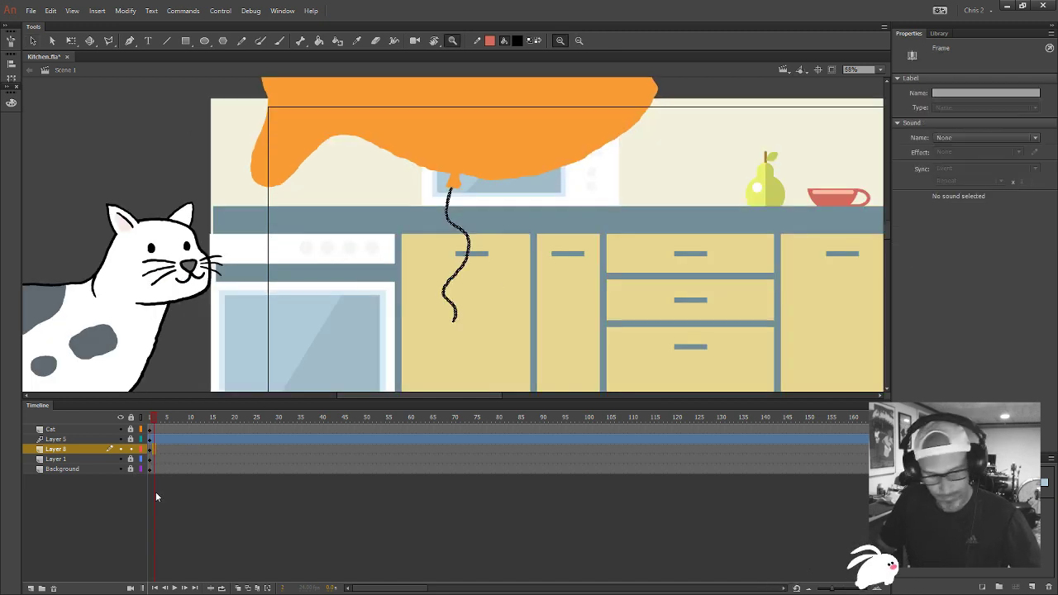
key(Delete)
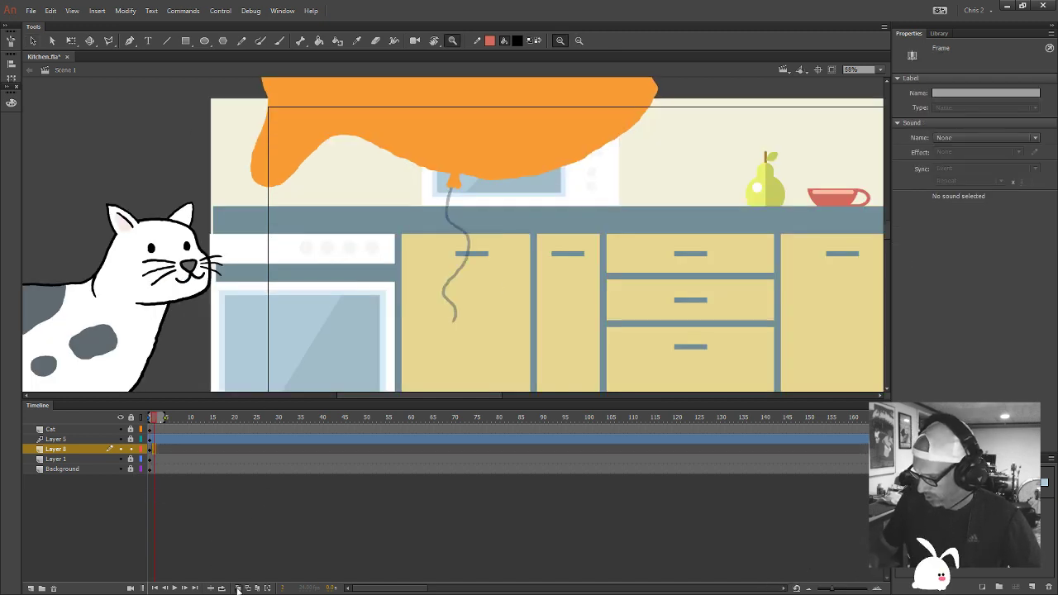
Draw a black, gently waving string in frame 2 with the Pencil tool, hanging from the balloon's knot
key(y)
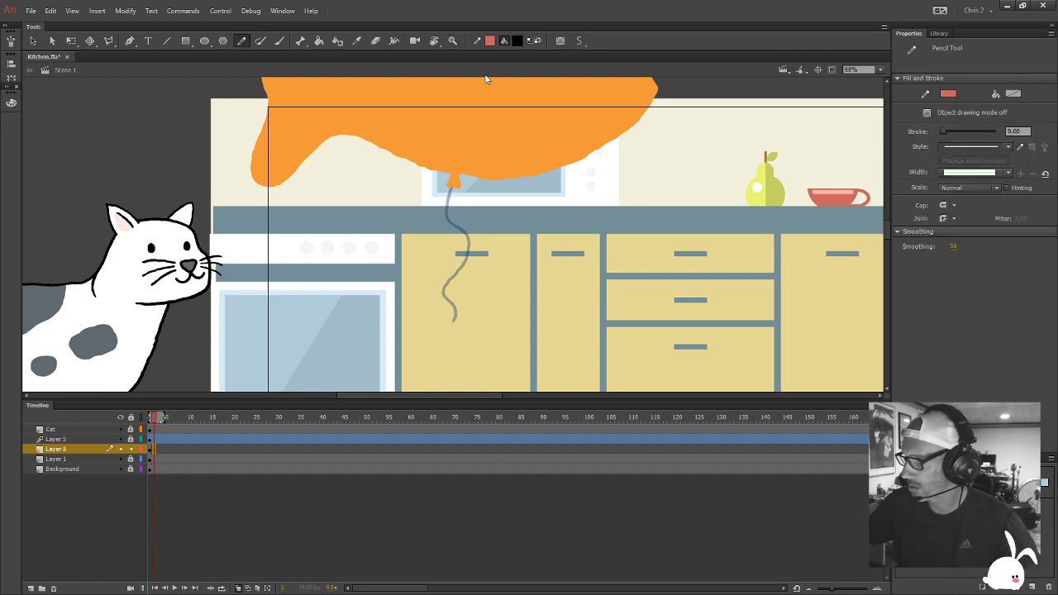
click(490, 42)
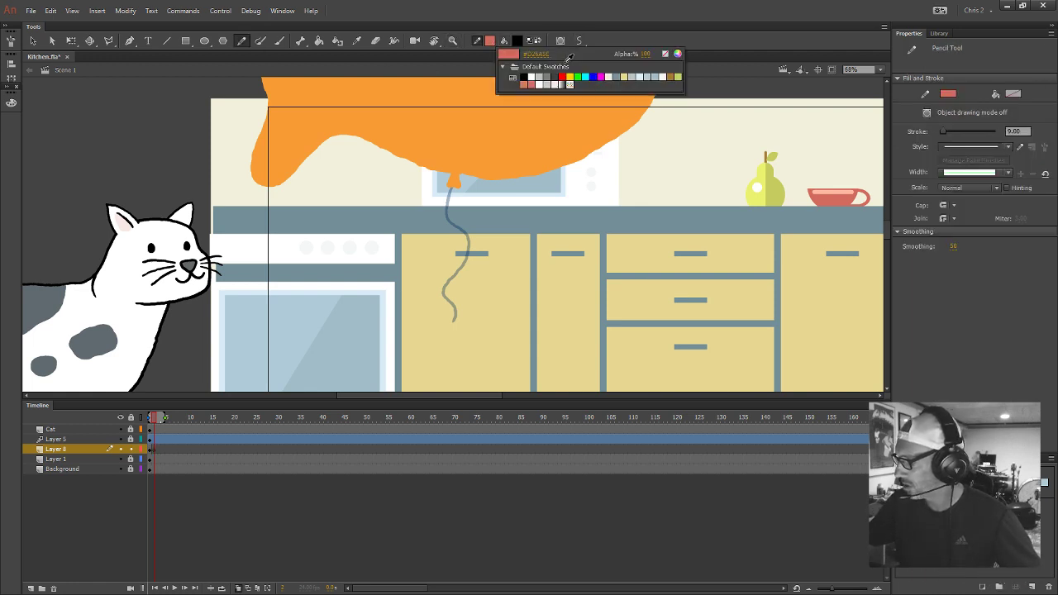
click(522, 75)
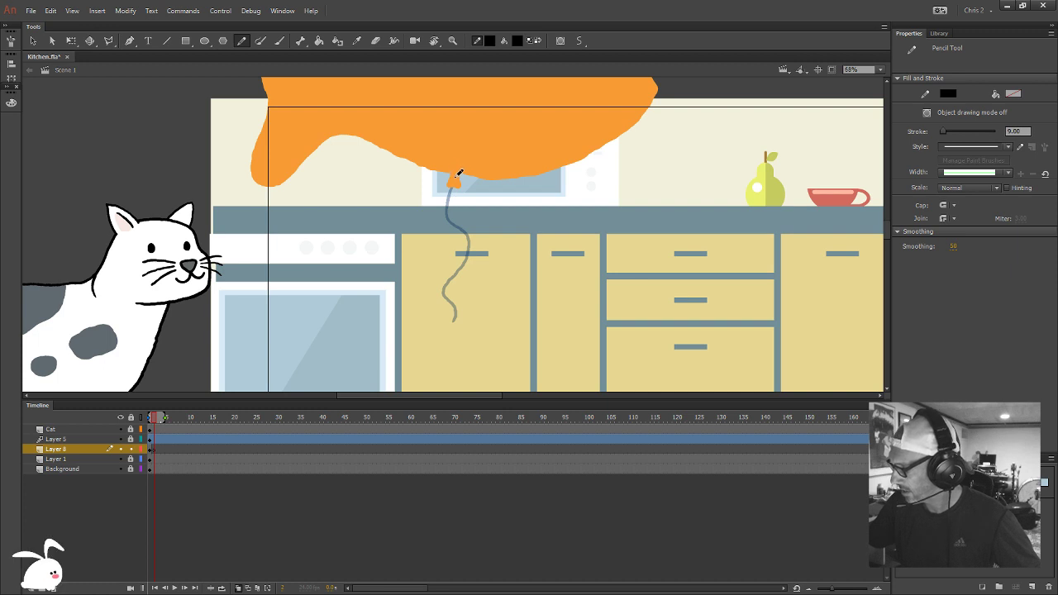
mouse_move(455, 176)
mouse_down()
mouse_move(466, 246)
mouse_move(447, 283)
mouse_move(450, 327)
mouse_up()
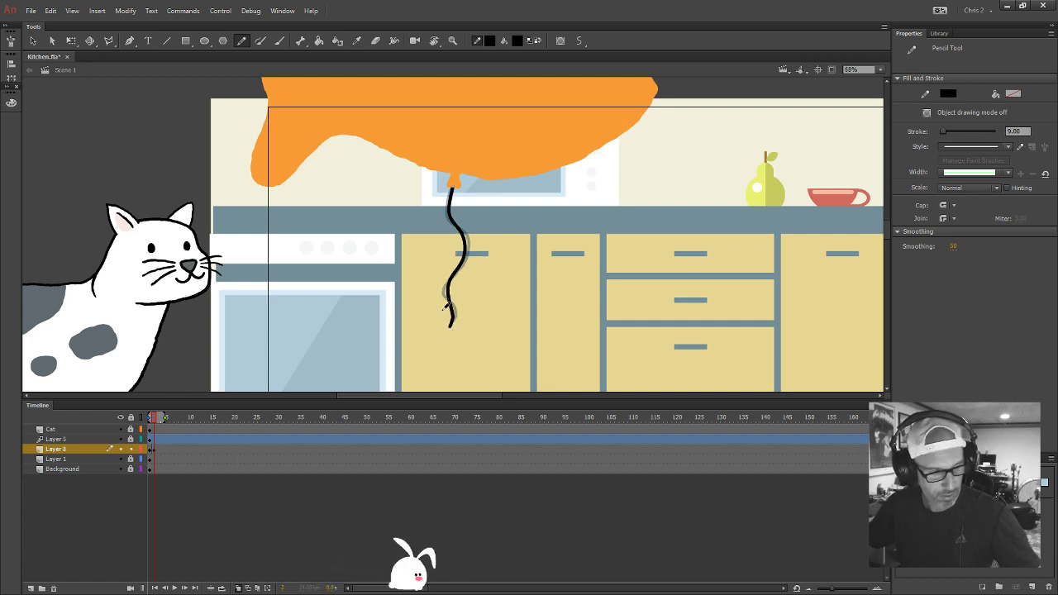
key(ctrl+z)
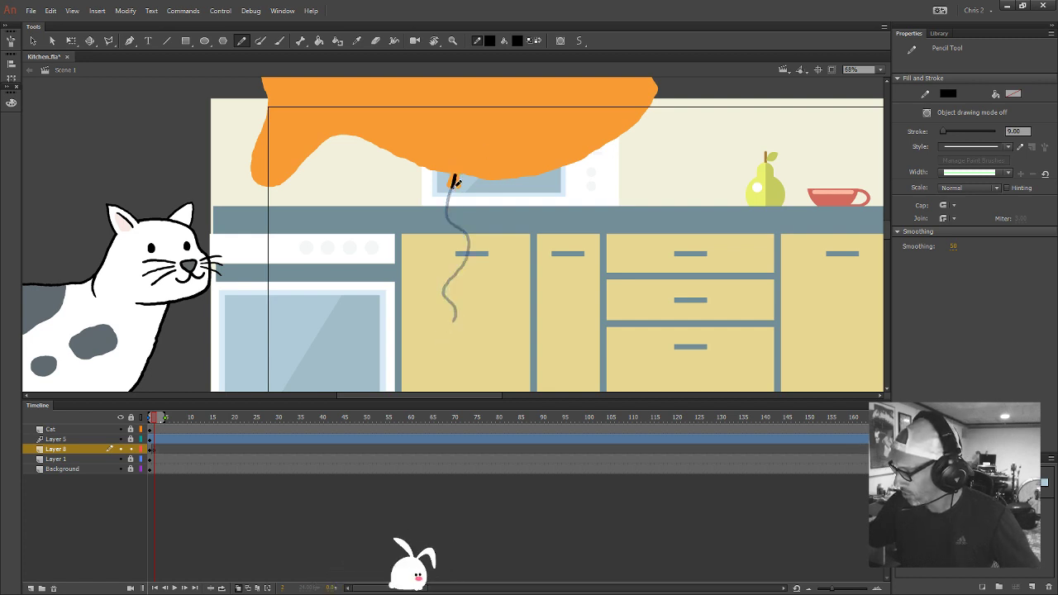
drag(453, 182, 451, 324)
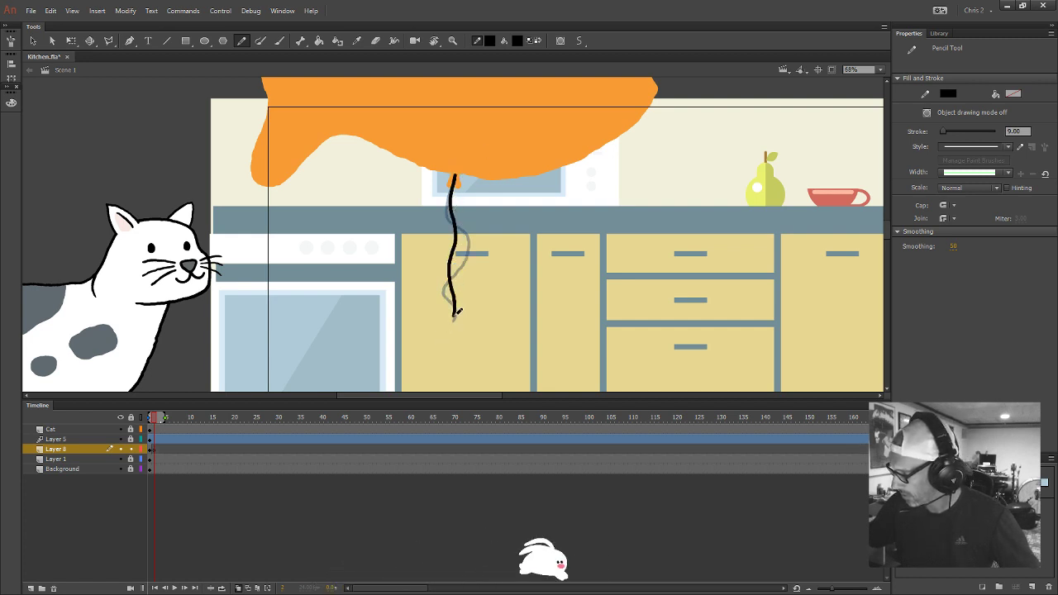
key(v)
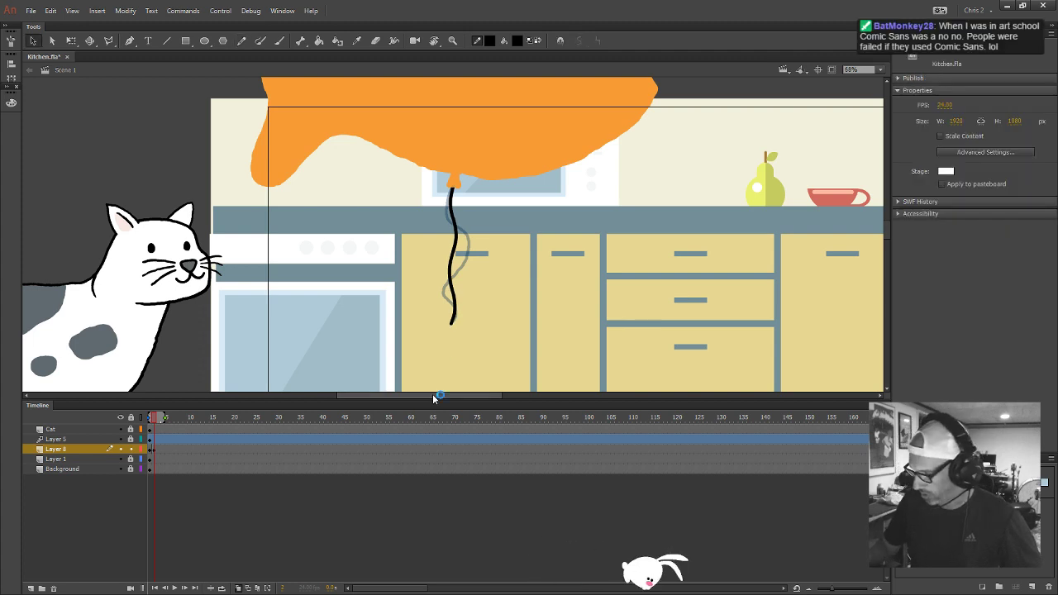
Move the new string drawing to frame 1 of its layer and convert it to a graphic symbol named String
click(154, 449)
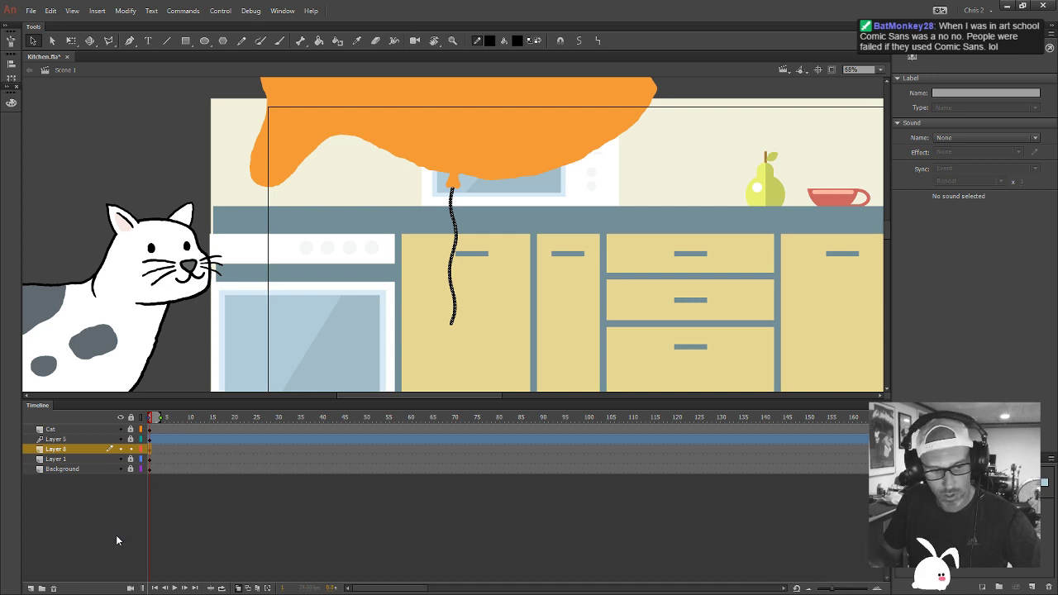
key(F8)
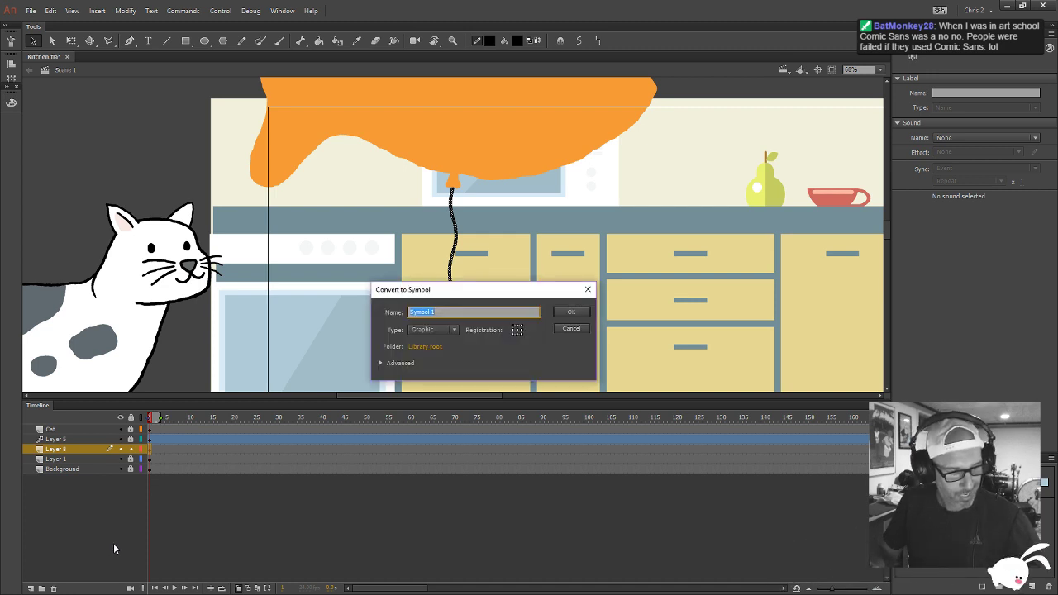
text(String)
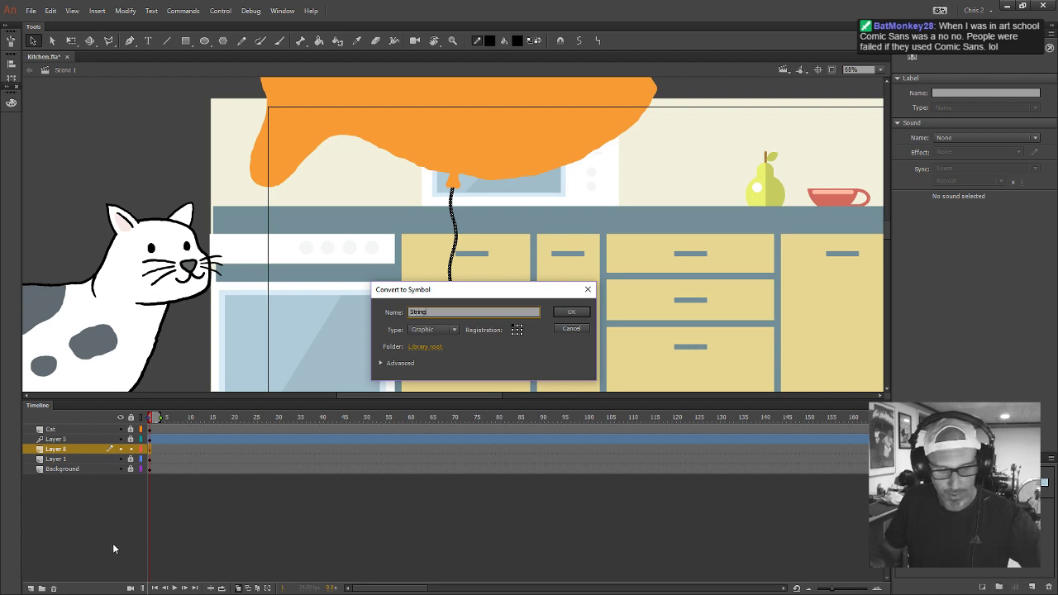
key(Return)
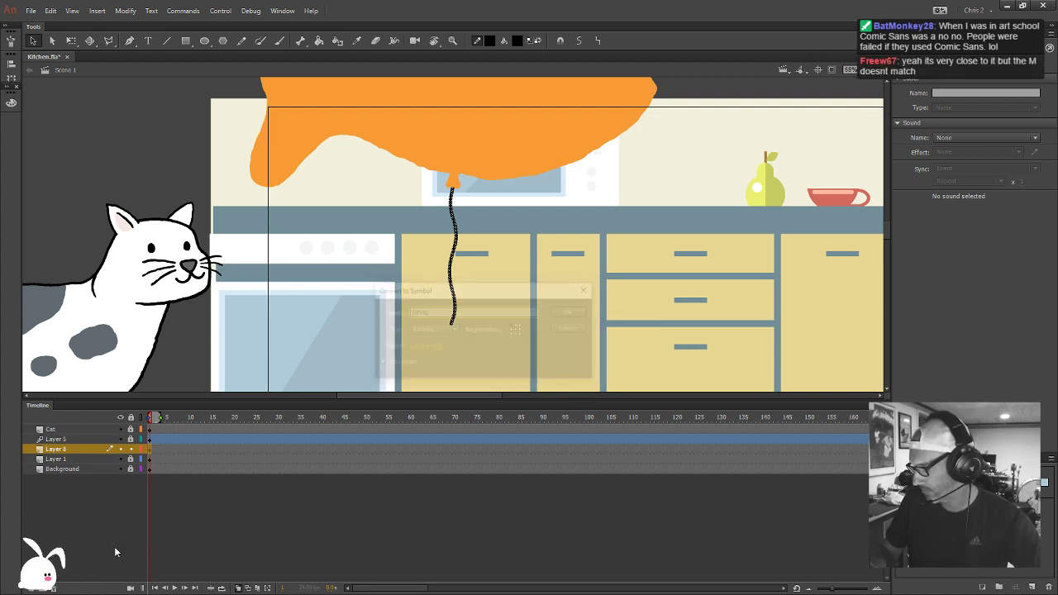
Open the String symbol for editing in place and insert a keyframe at frame 57
key(ctrl+e)
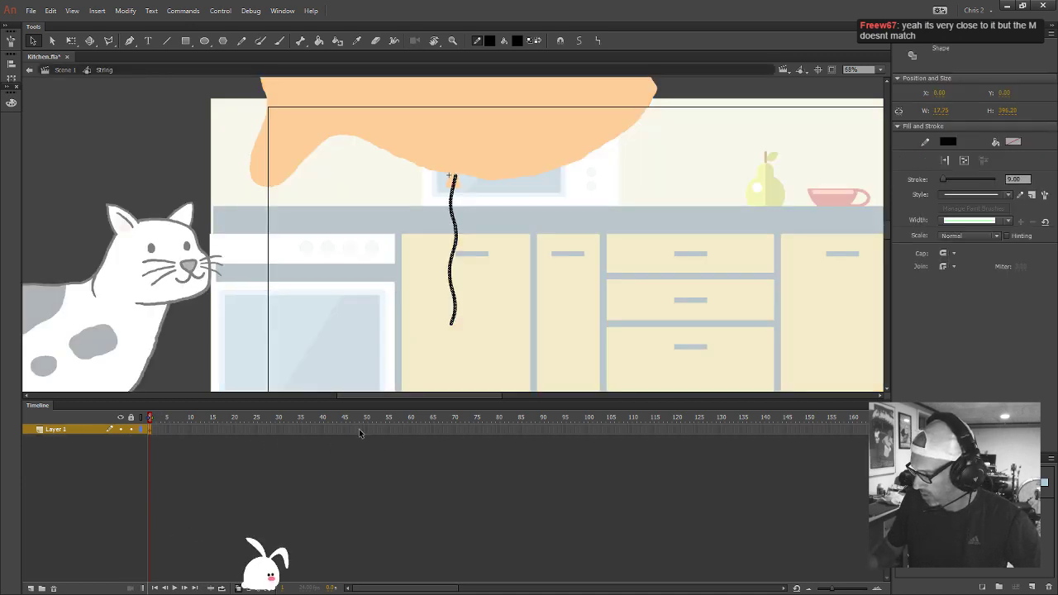
click(393, 431)
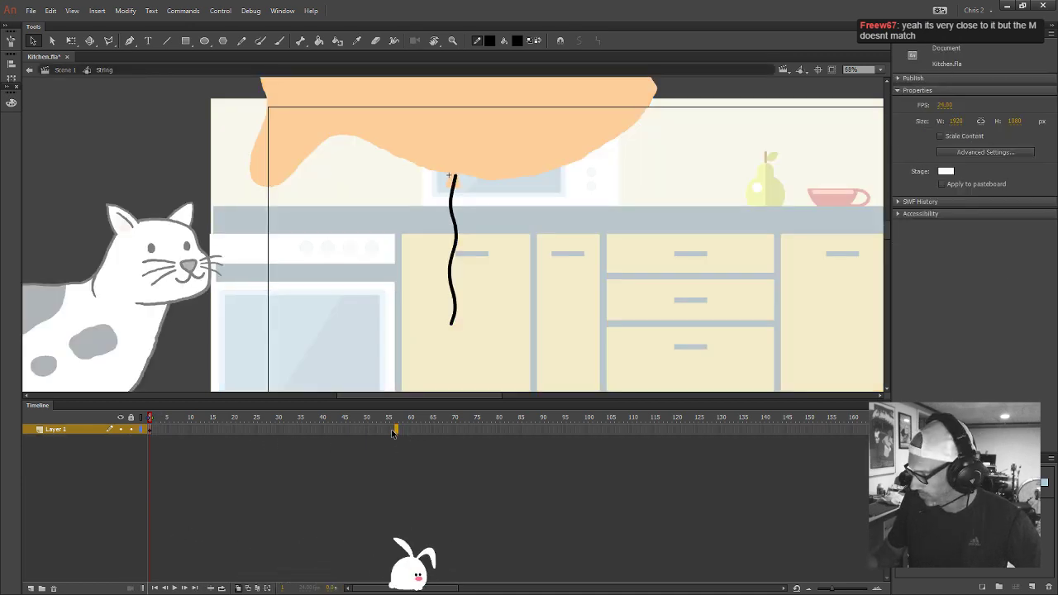
key(F5)
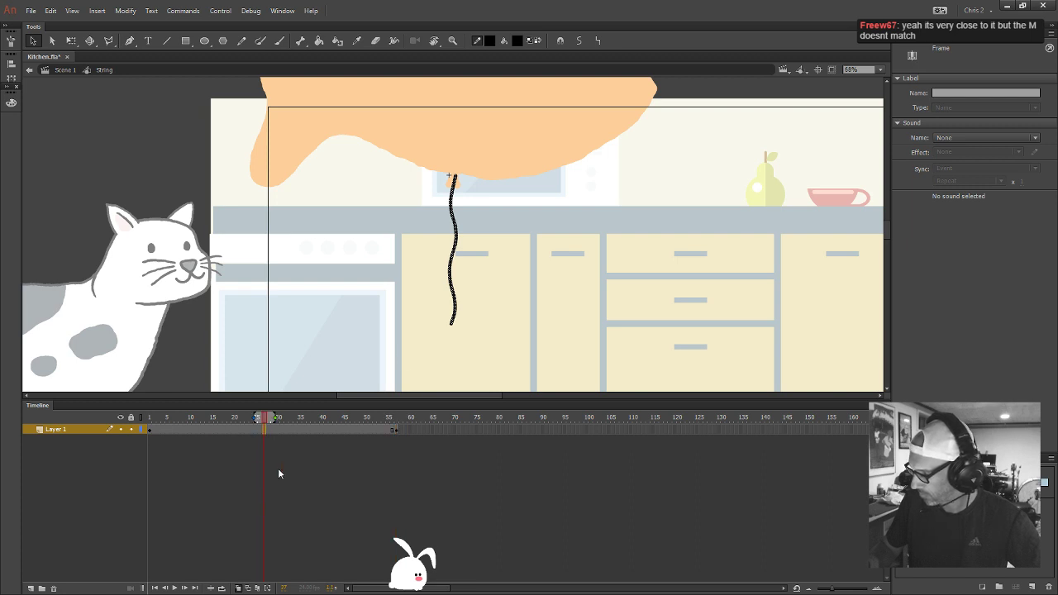
Add a keyframe at frame 27 and reshape the string there so its curves and lower end bend the opposite way
click(454, 207)
drag(453, 209, 459, 225)
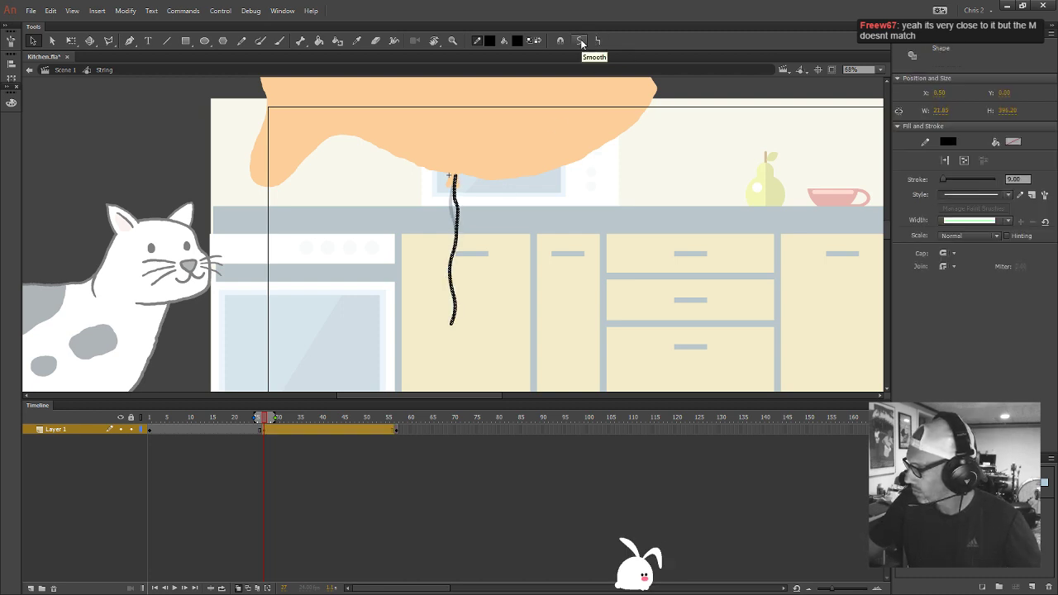
key(Escape)
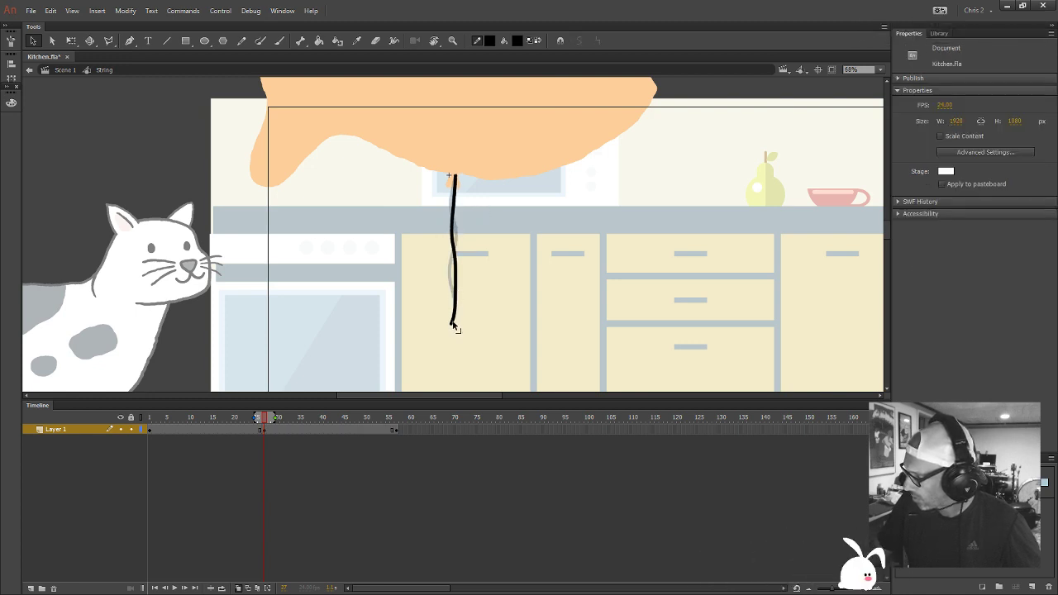
drag(453, 327, 458, 331)
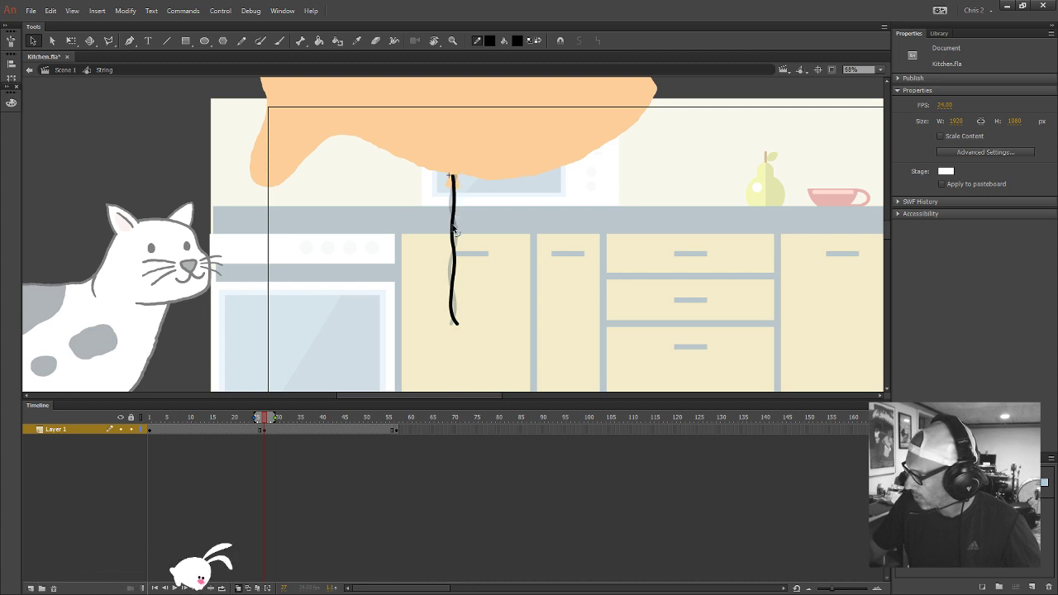
Create shape tweens across both spans of the string, from frame 1 to 27 and from 27 to 57
drag(225, 429, 353, 429)
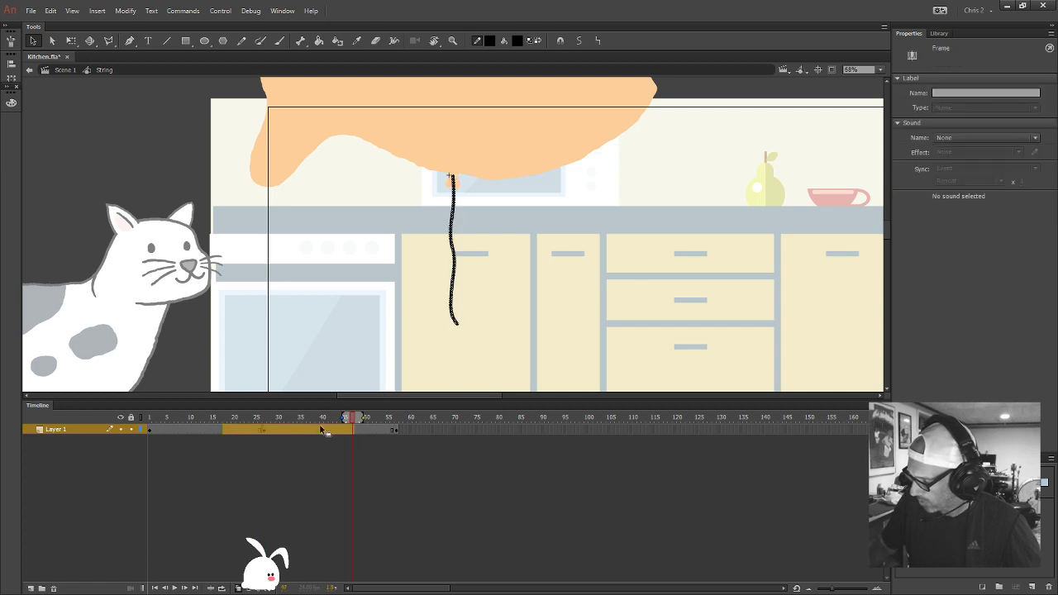
right_click(316, 429)
click(374, 146)
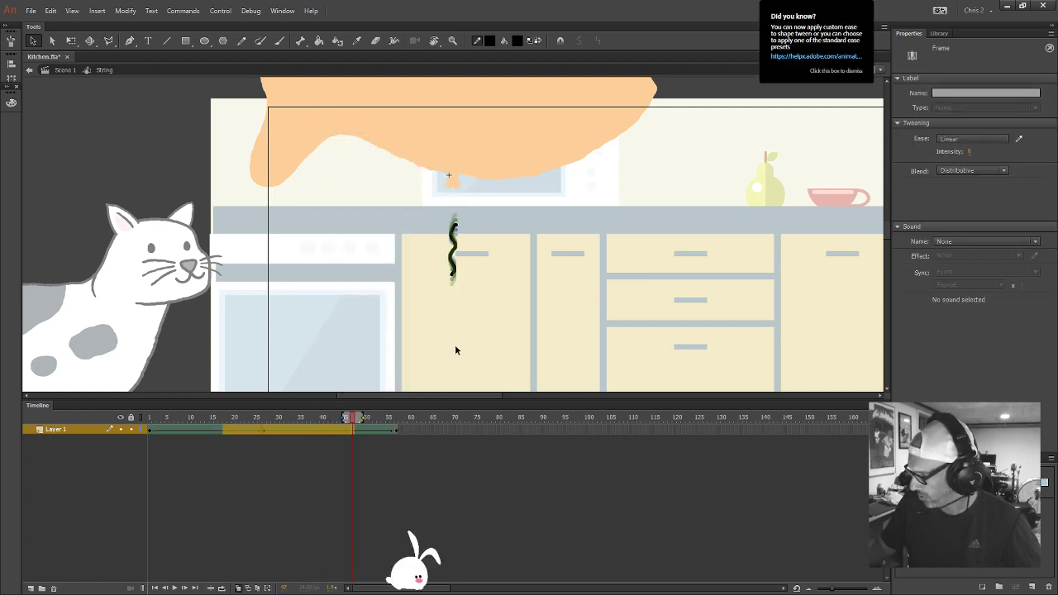
click(186, 438)
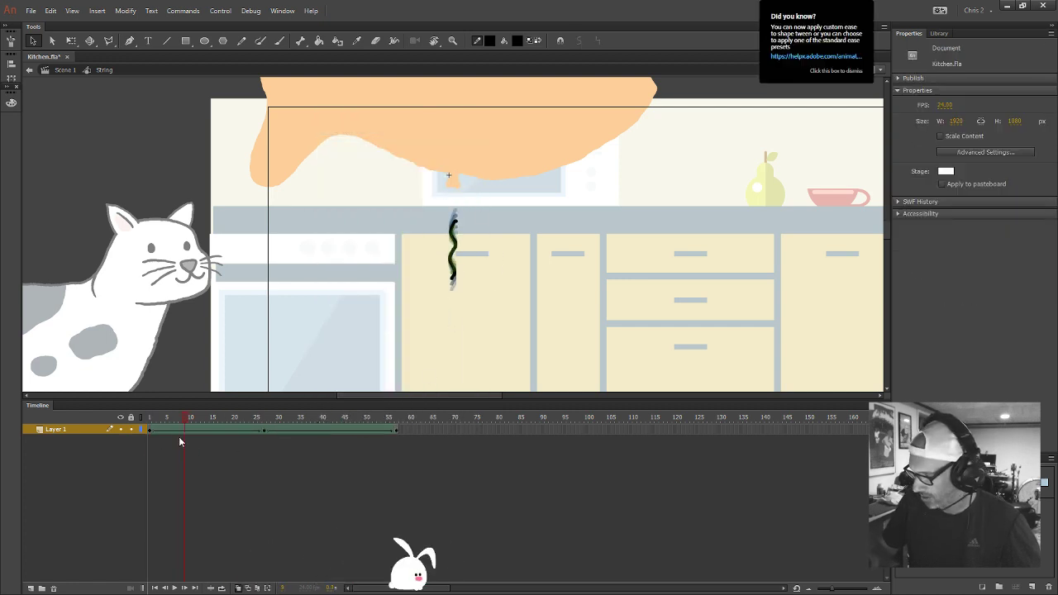
Turn on snapping to objects and add a shape hint at the string's top end in frames 1 and 27
click(151, 430)
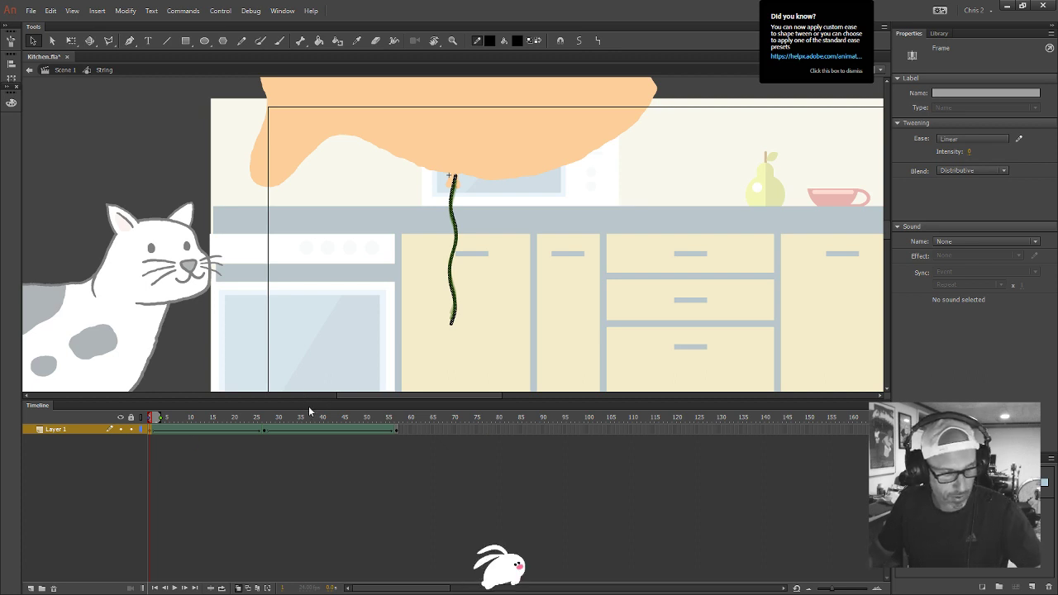
click(452, 249)
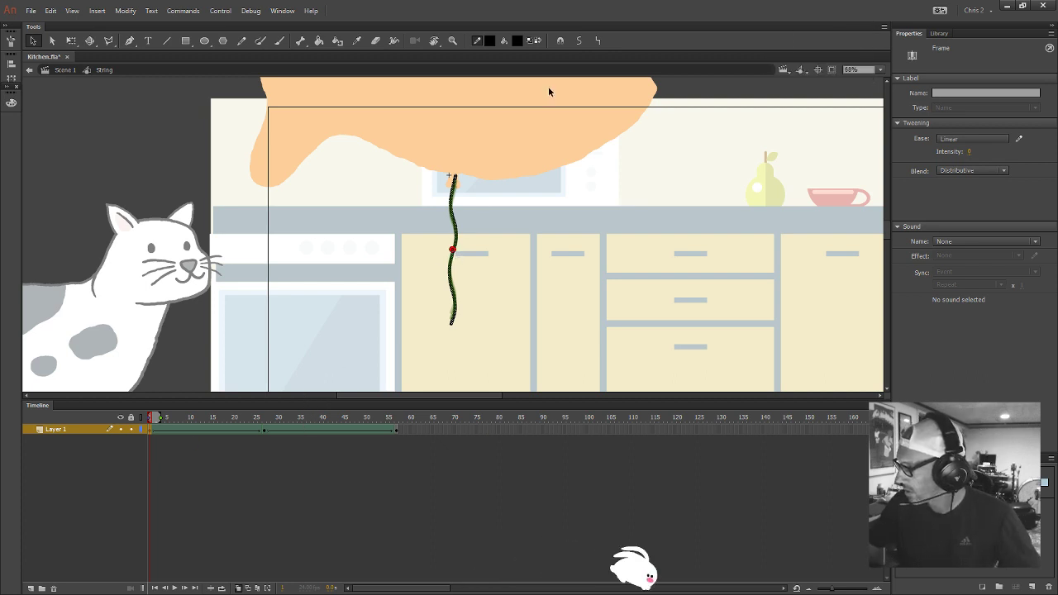
click(559, 40)
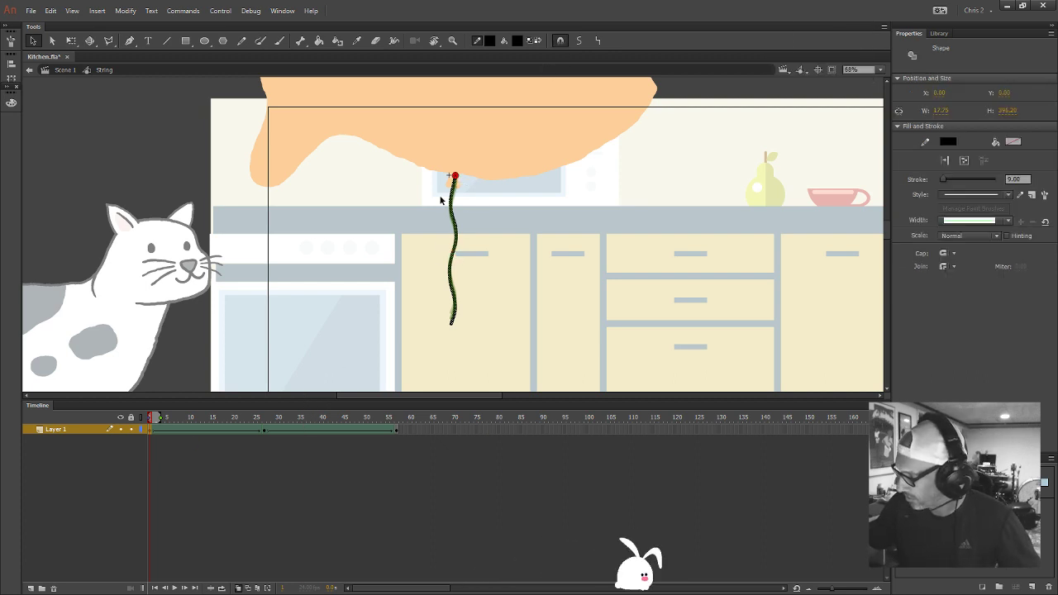
click(264, 431)
click(455, 249)
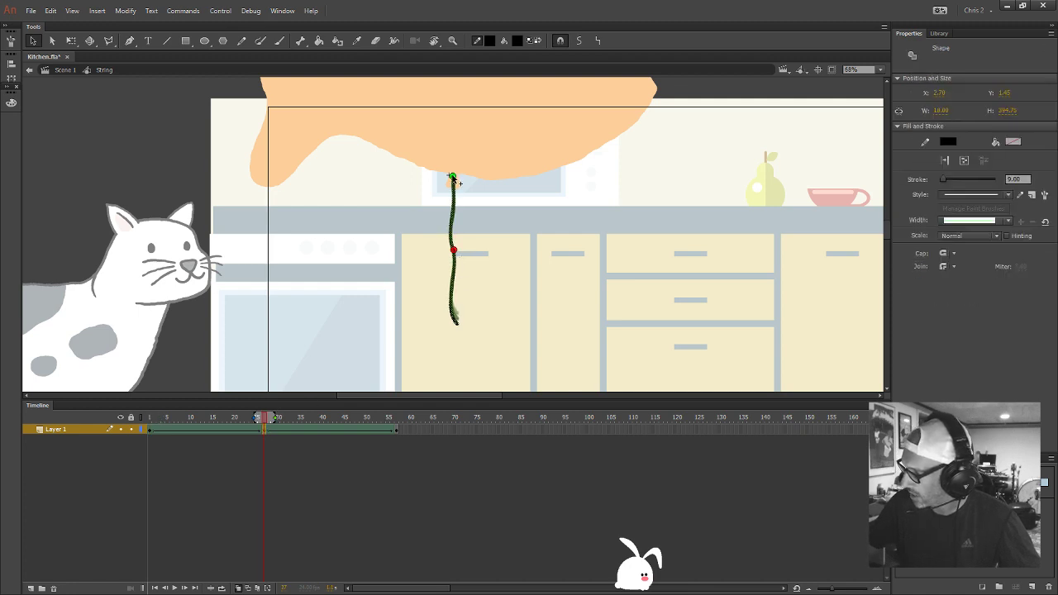
mouse_move(150, 419)
mouse_down()
mouse_move(329, 442)
mouse_move(146, 433)
mouse_up()
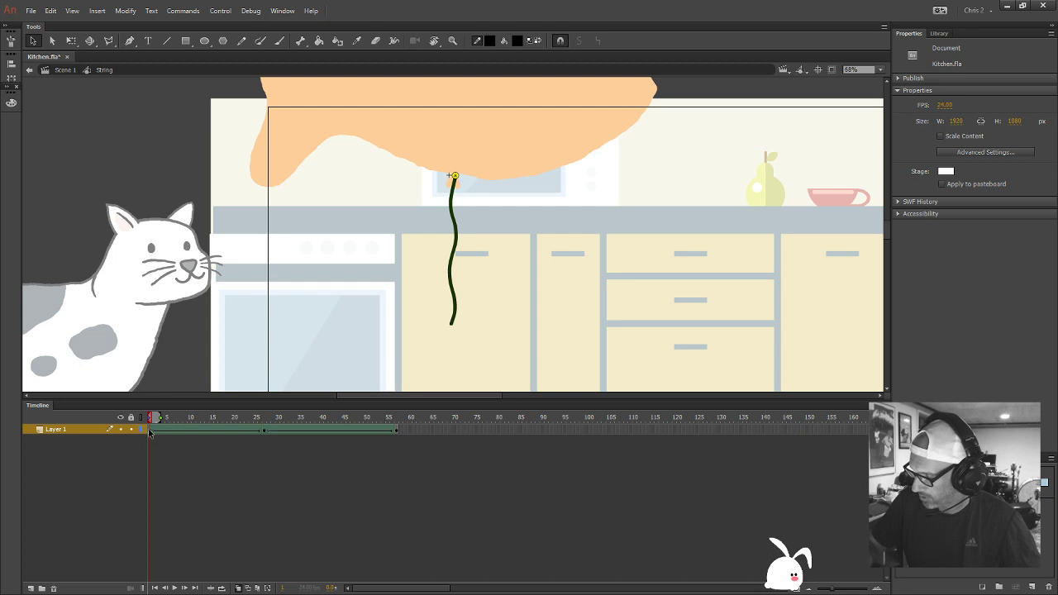
Add a shape hint for the second tween, placed on the string's top end in frames 27 and 57
click(265, 431)
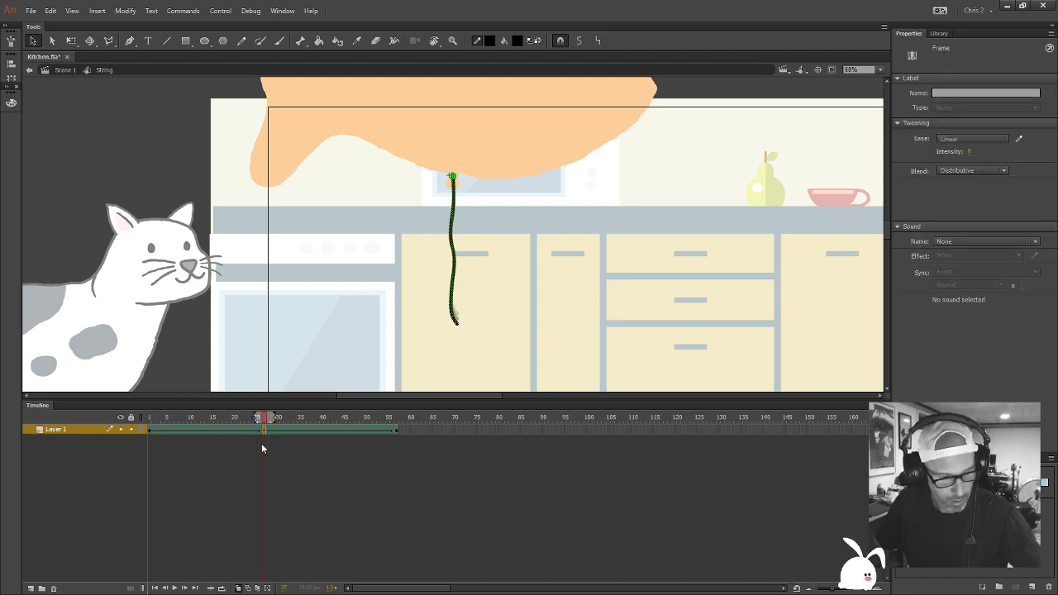
click(455, 291)
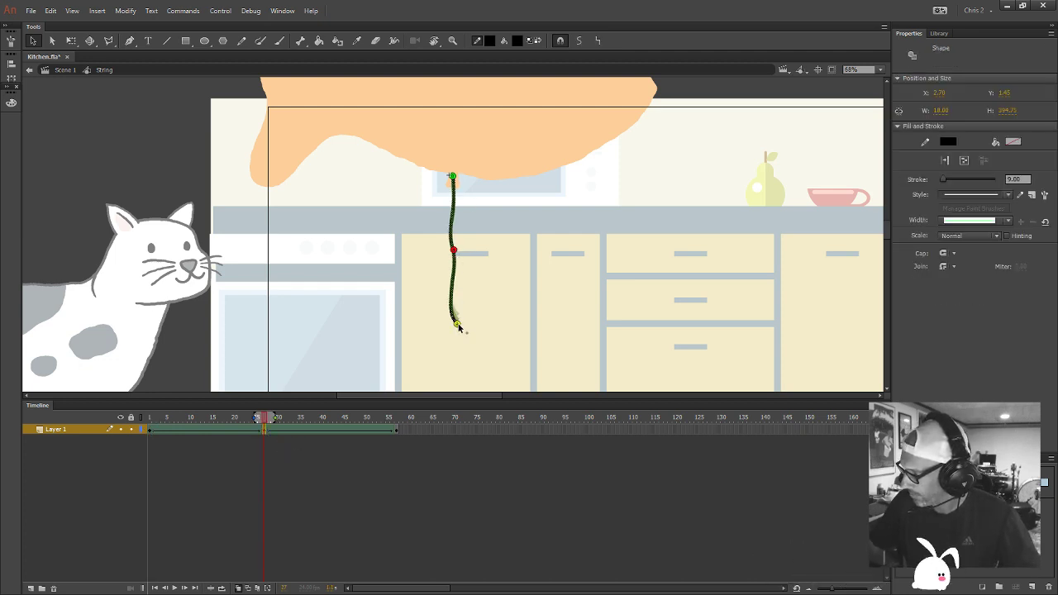
click(395, 429)
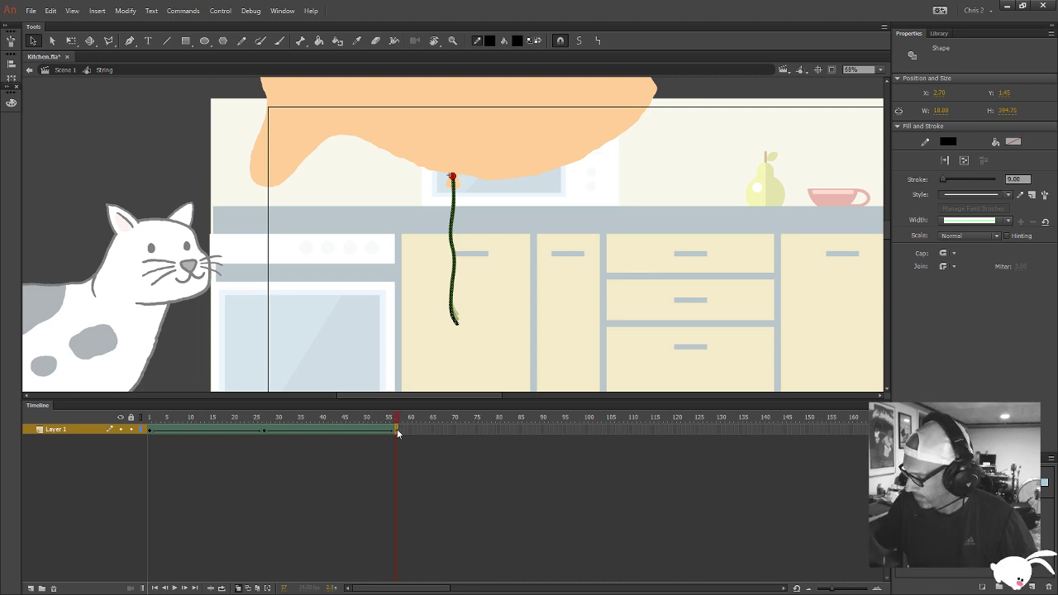
click(456, 198)
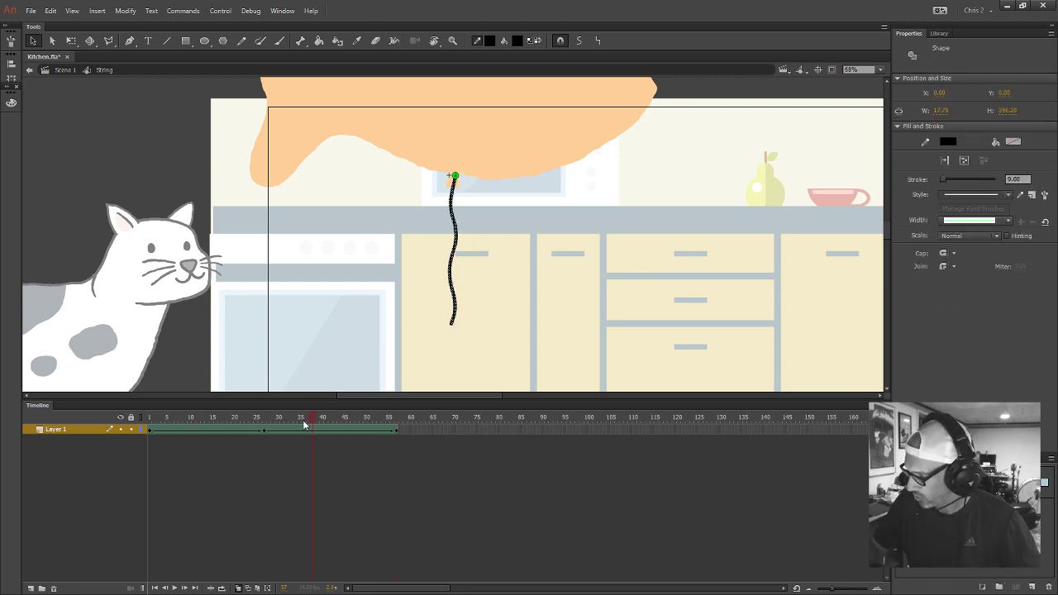
Apply a custom ease to both shape tweens, bending the curve for a slow start and a slow end
drag(304, 425, 370, 430)
click(1018, 138)
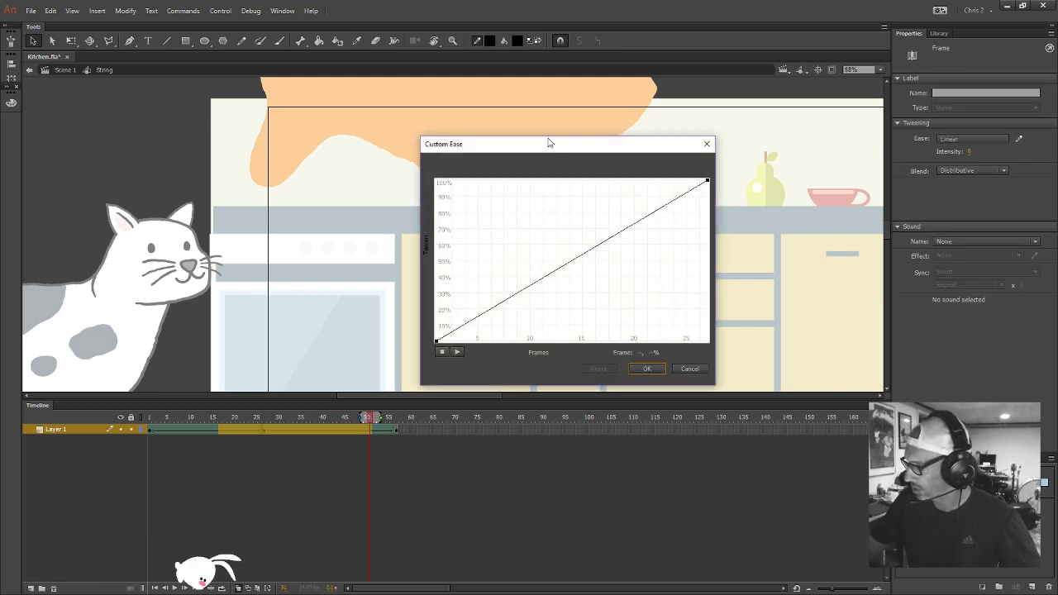
drag(549, 143, 546, 164)
click(524, 308)
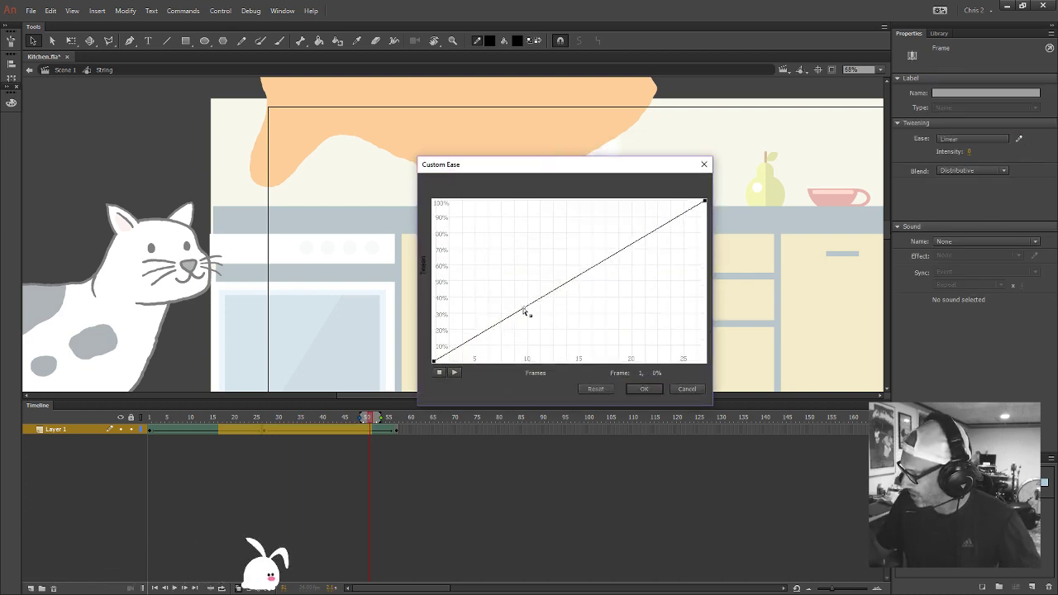
drag(525, 312, 531, 350)
drag(697, 203, 595, 204)
click(644, 388)
Scrub through the string's waving motion and return to frame 1 of Scene 1
click(298, 419)
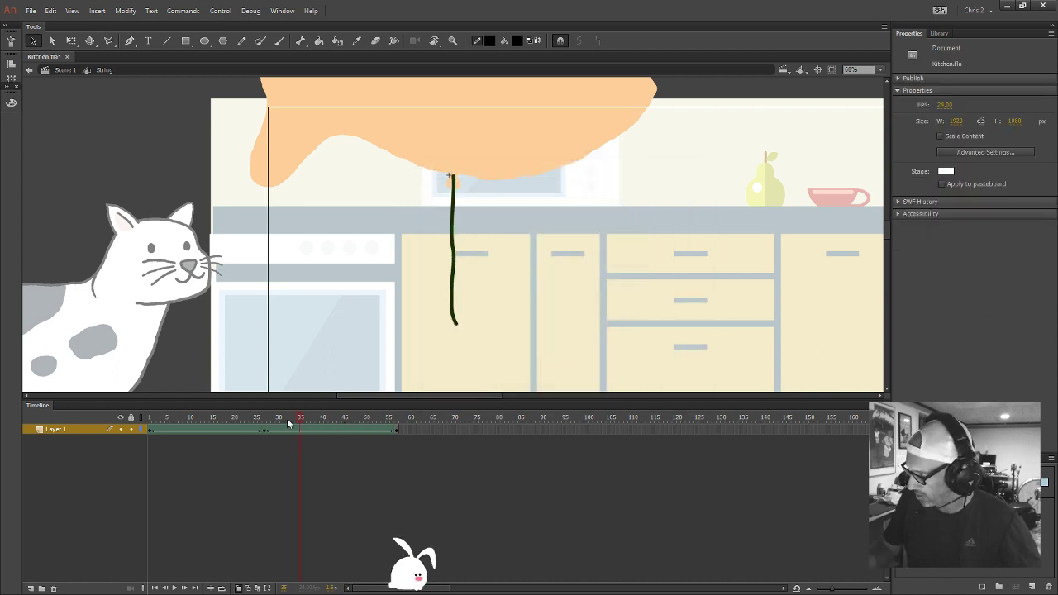
drag(288, 422, 220, 453)
drag(292, 451, 397, 332)
click(64, 71)
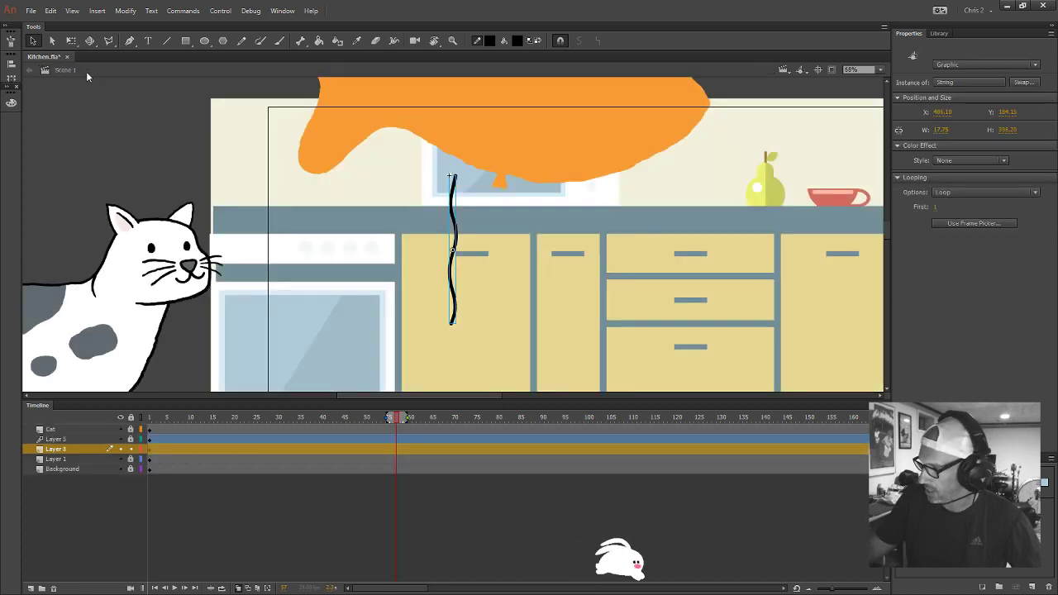
drag(252, 422, 113, 443)
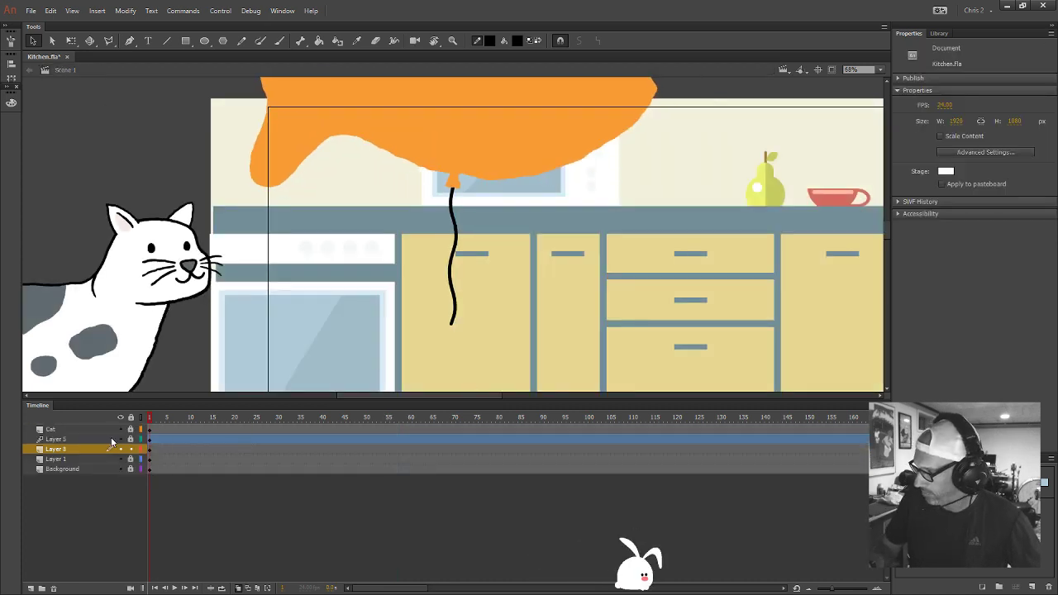
Move the transformation point of the String instance up to the balloon's knot with Free Transform
click(151, 450)
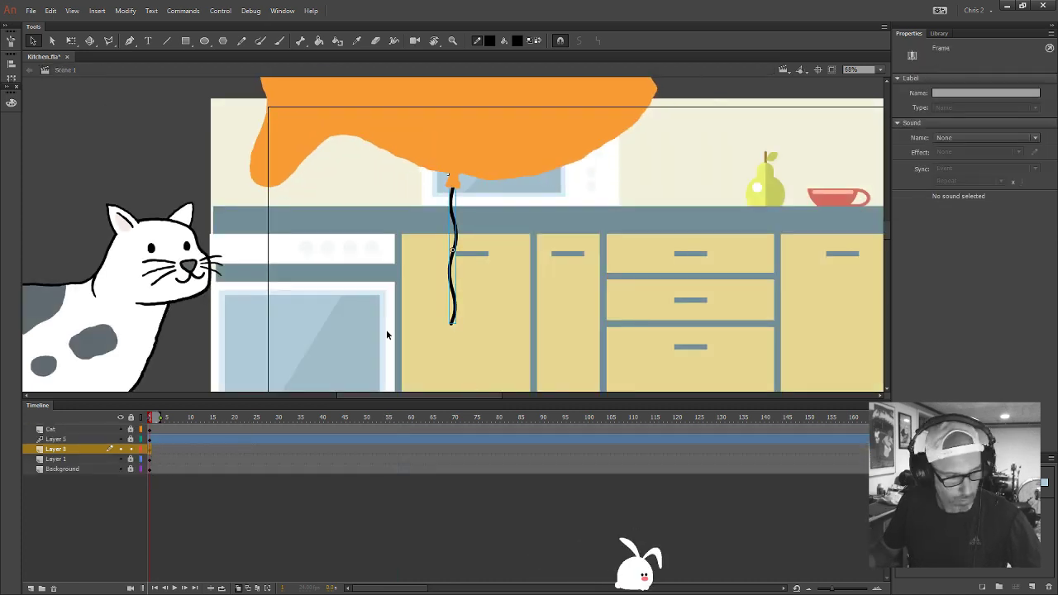
click(453, 251)
key(q)
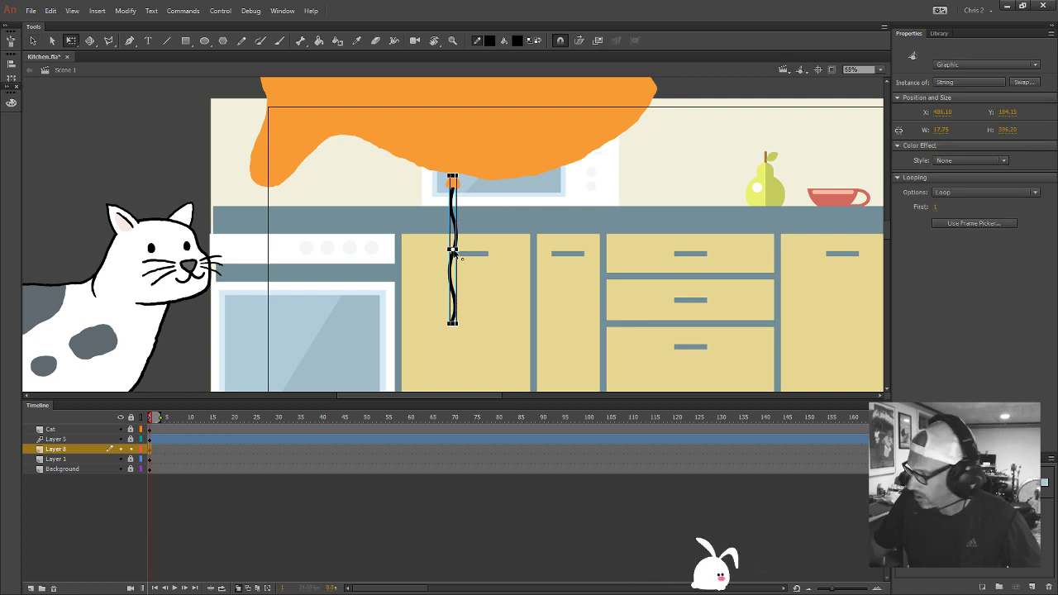
drag(453, 251, 453, 181)
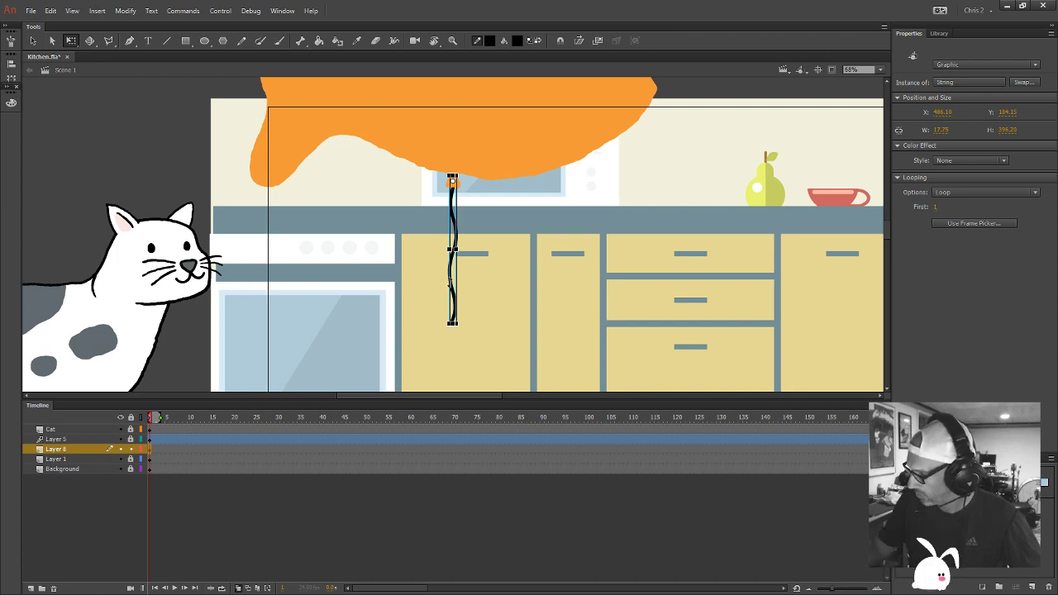
key(v)
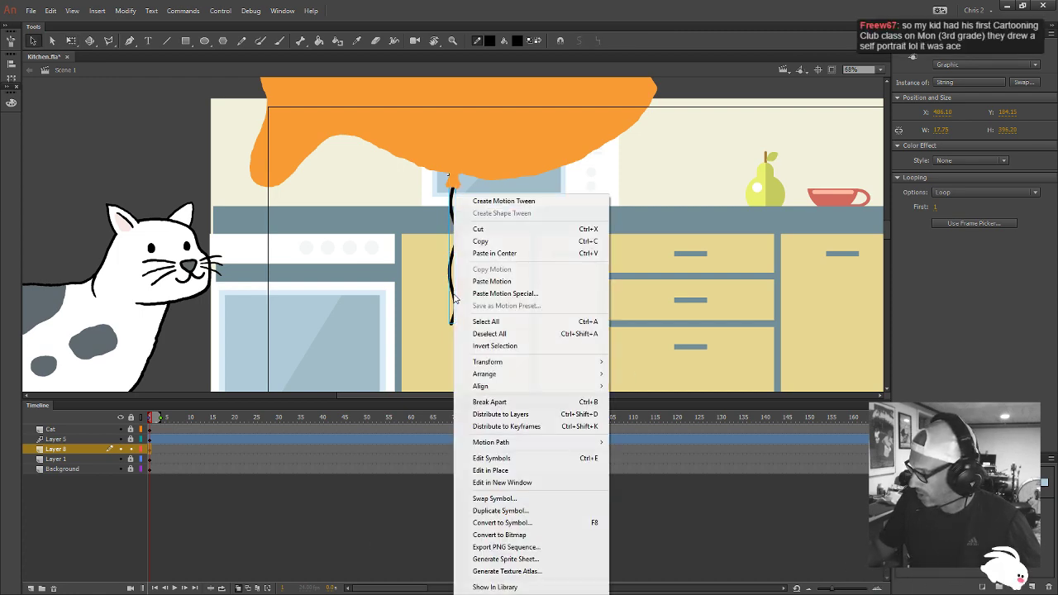
Create a motion tween for the string that moves it under the balloon's knot at about X 971 in frame 219, and preview it
right_click(453, 299)
click(496, 202)
drag(854, 426, 561, 479)
click(455, 267)
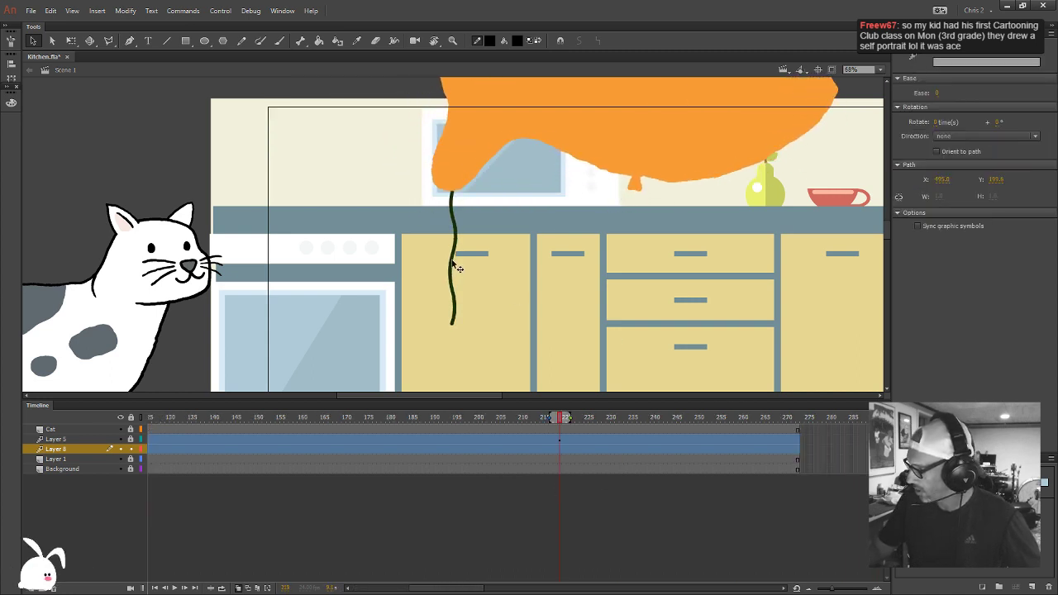
drag(457, 268, 640, 270)
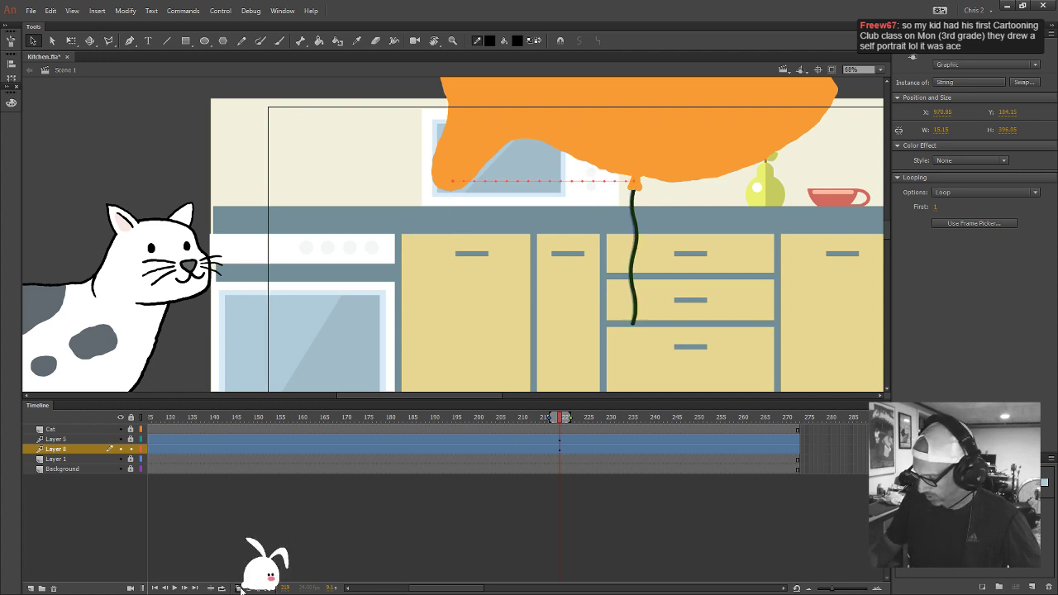
click(153, 588)
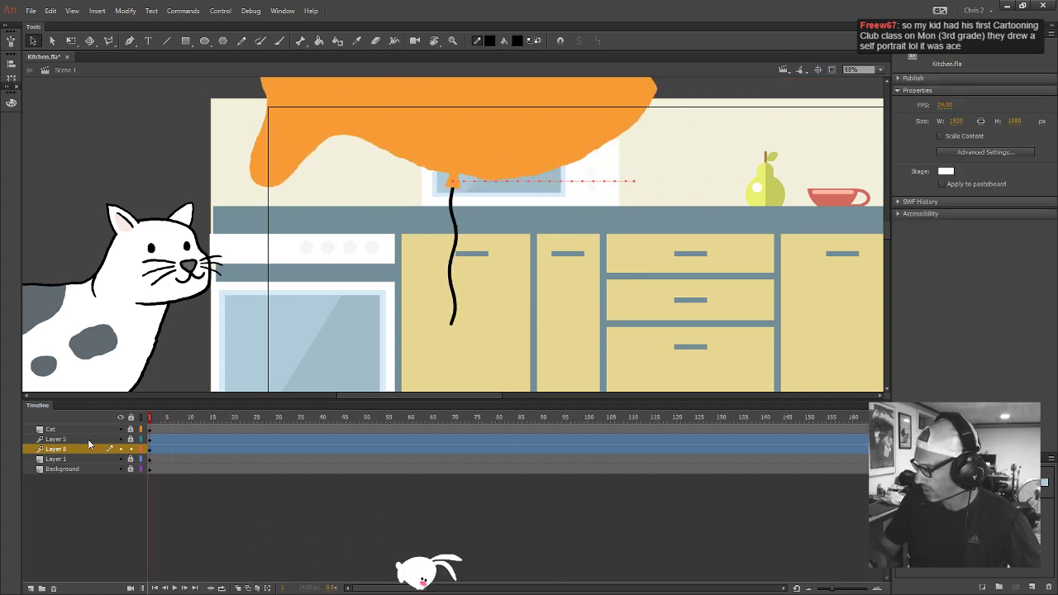
drag(162, 429, 147, 451)
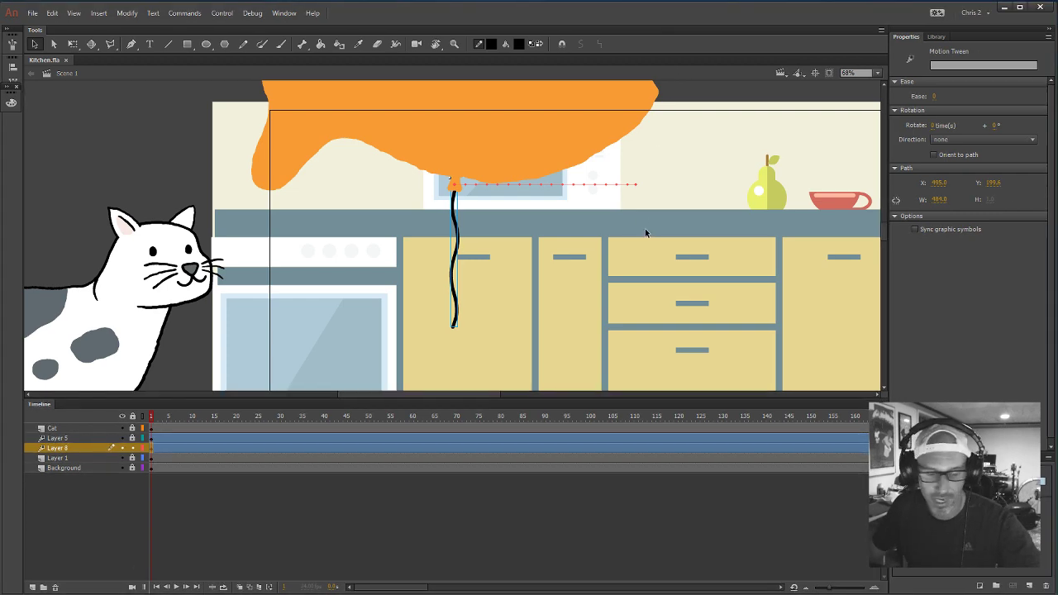
Unlock the layers above Background and move the cat to about X -1169 so its head overlaps the kitchen's edge
key(ctrl+minus)
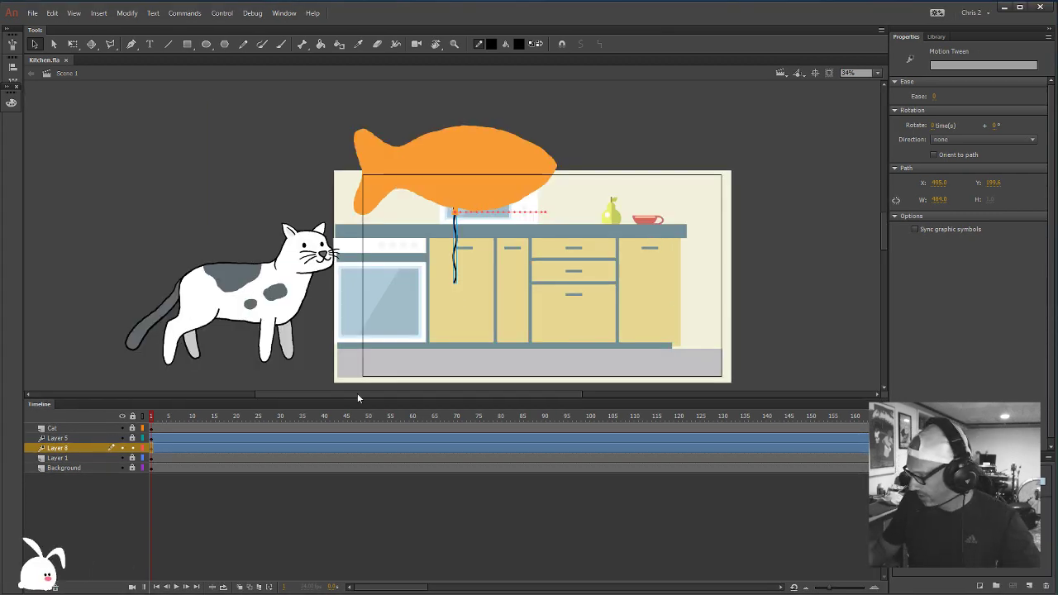
click(145, 428)
mouse_move(145, 427)
mouse_down()
mouse_move(311, 432)
mouse_move(469, 408)
mouse_move(610, 405)
mouse_move(607, 413)
mouse_move(148, 427)
mouse_up()
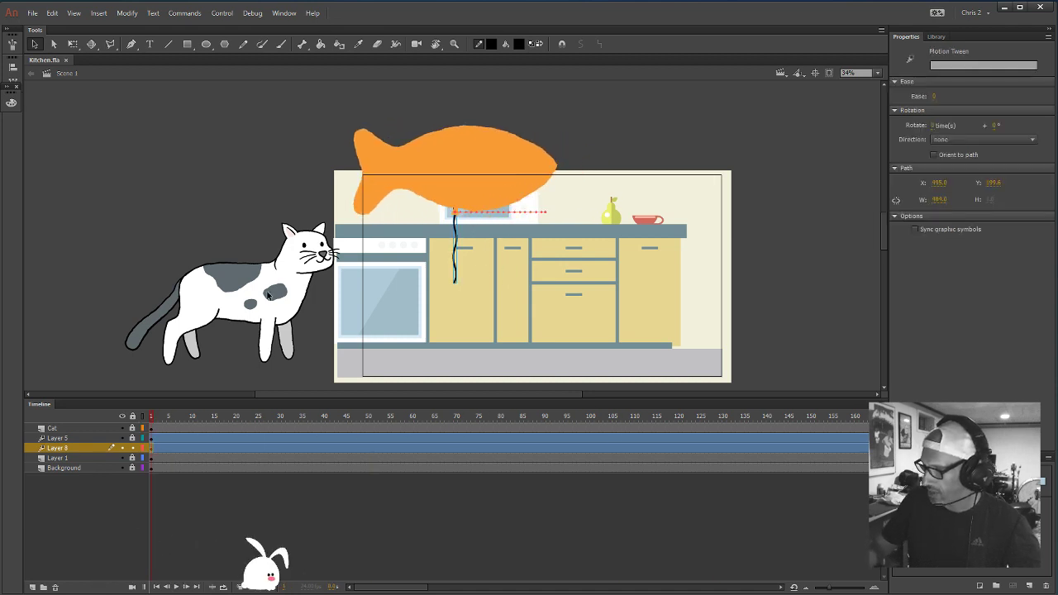
click(289, 350)
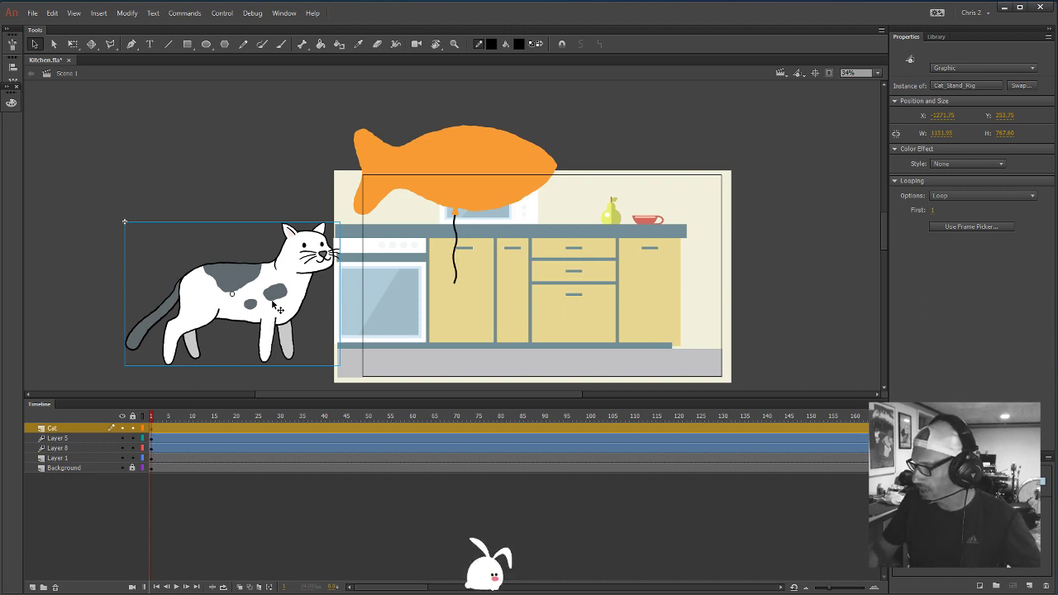
drag(273, 305, 359, 317)
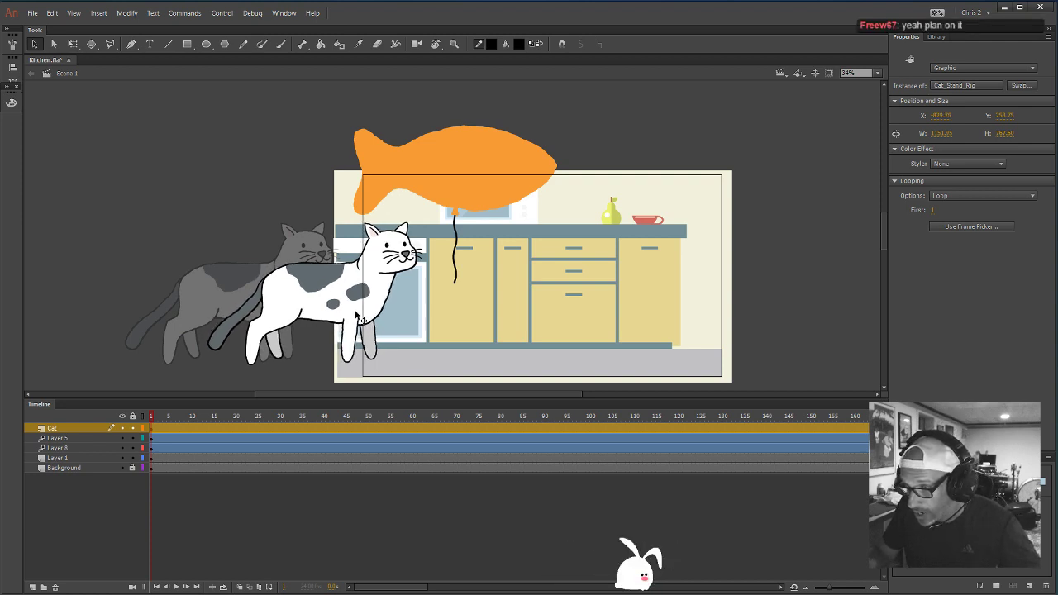
drag(357, 315, 322, 317)
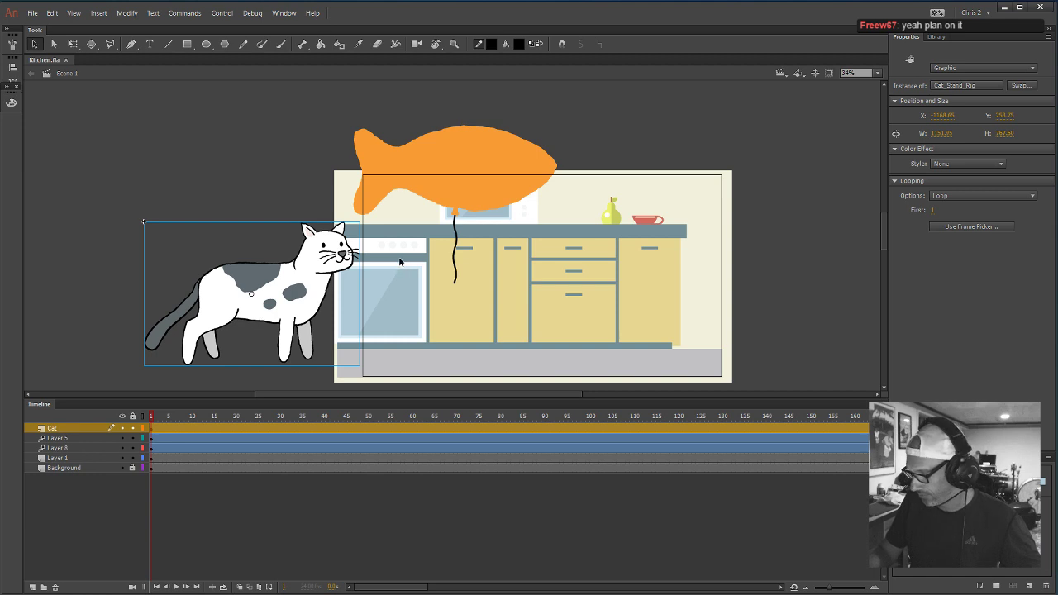
Inside the Cat_tail symbol of the cat rig, duplicate Layer 1 and turn the original into a guide layer
double_click(317, 298)
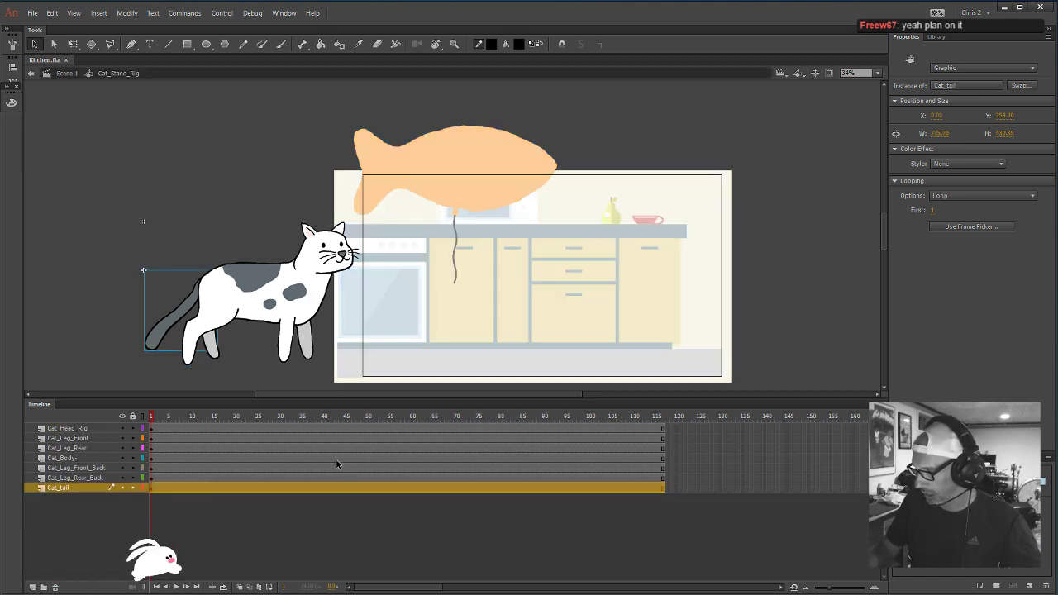
double_click(179, 312)
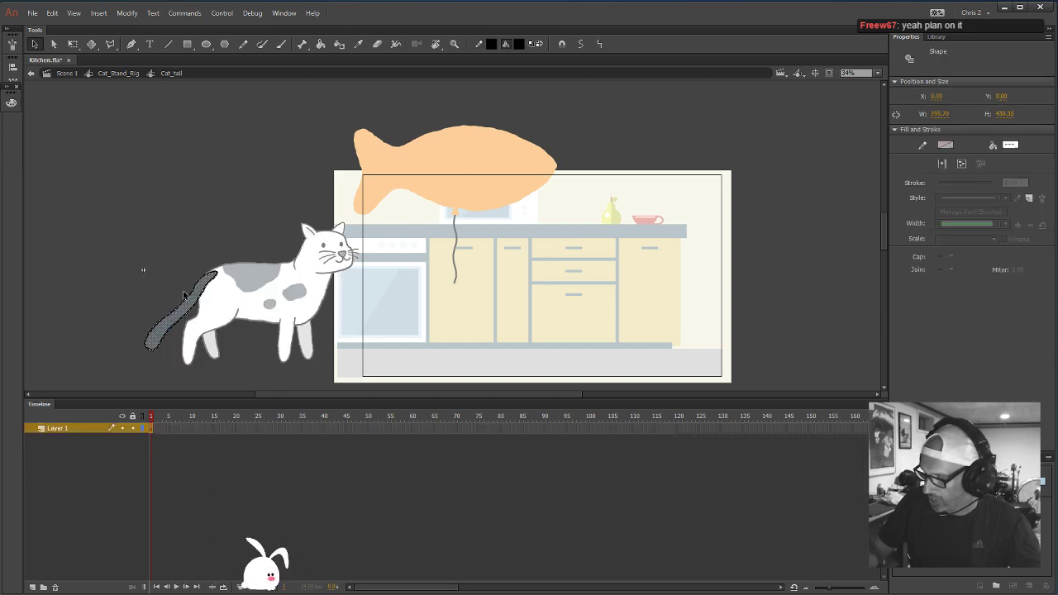
right_click(95, 429)
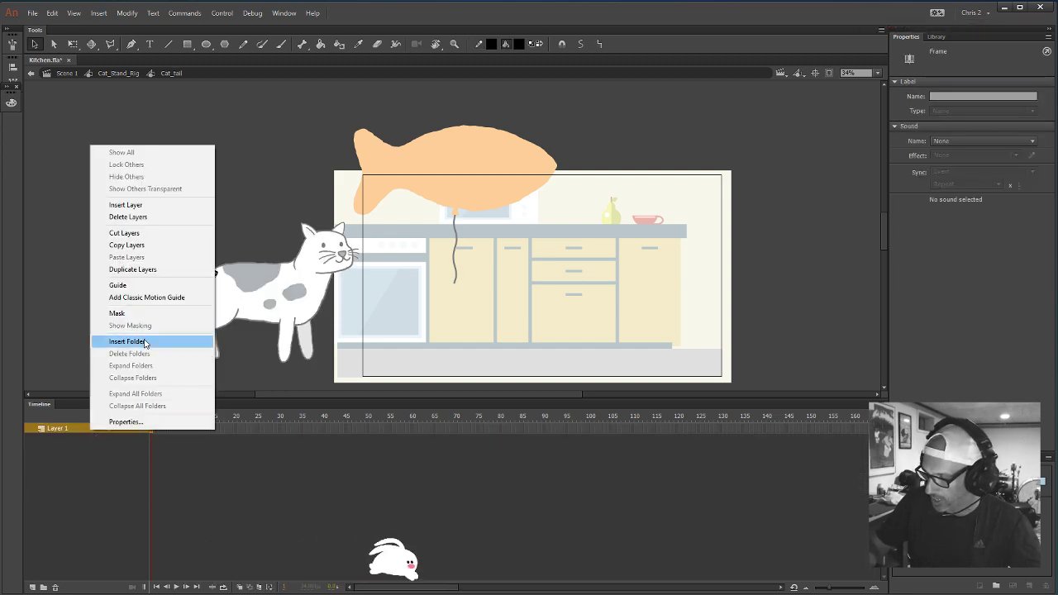
click(158, 274)
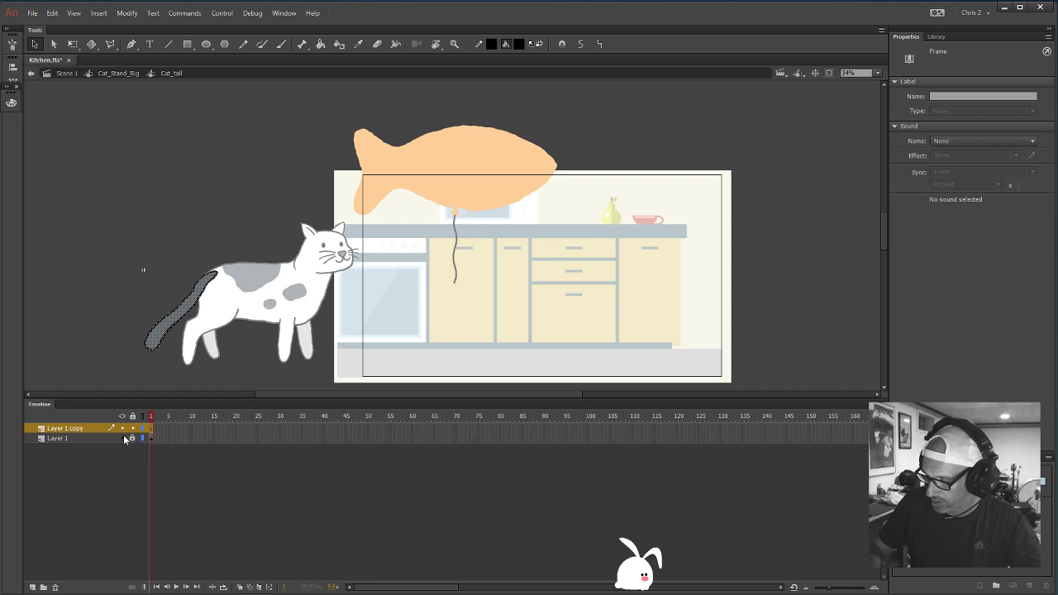
right_click(104, 439)
click(140, 291)
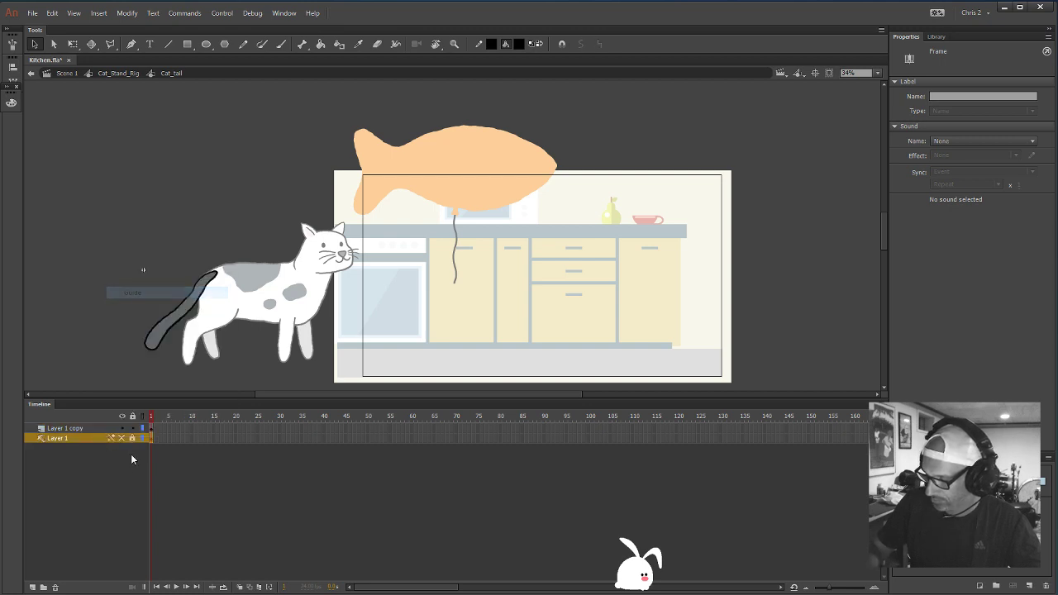
Add a chain of two bones to the duplicated tail shape with the Bone tool, starting at the tail's base
click(153, 430)
key(z)
click(228, 284)
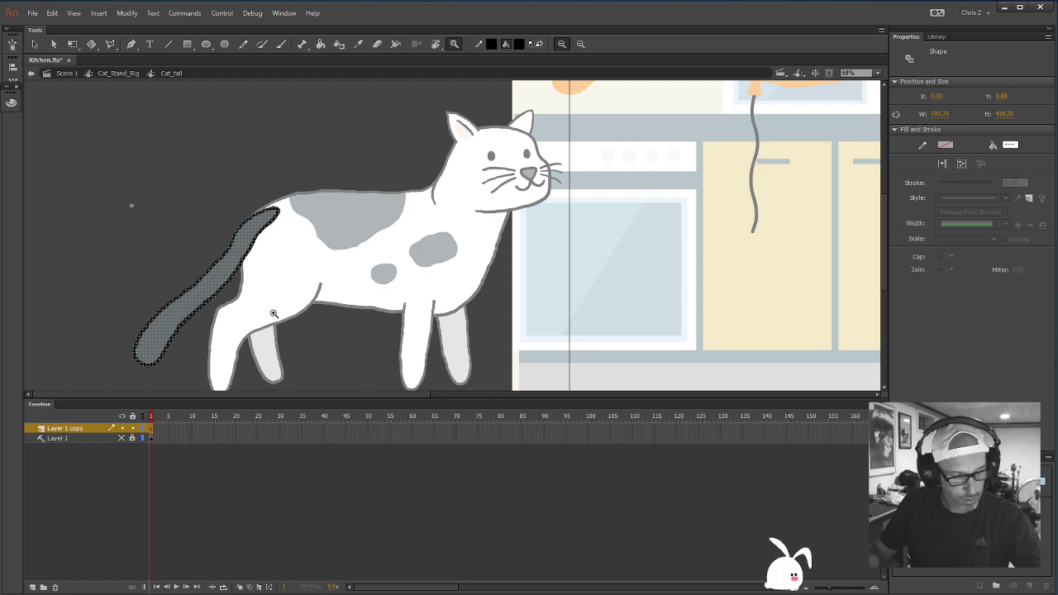
key(v)
click(273, 314)
key(m)
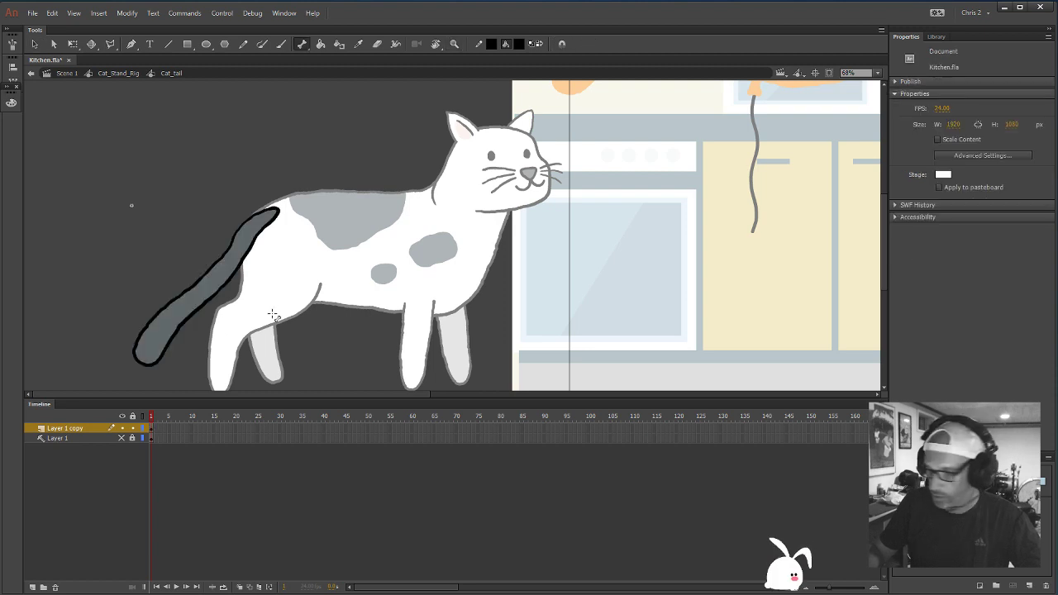
click(276, 212)
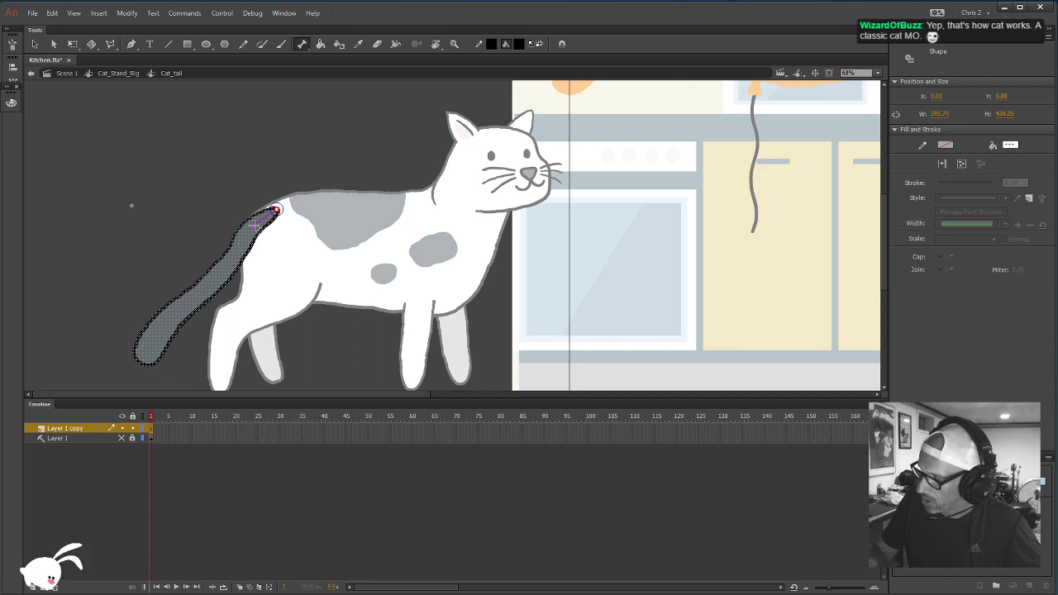
click(253, 210)
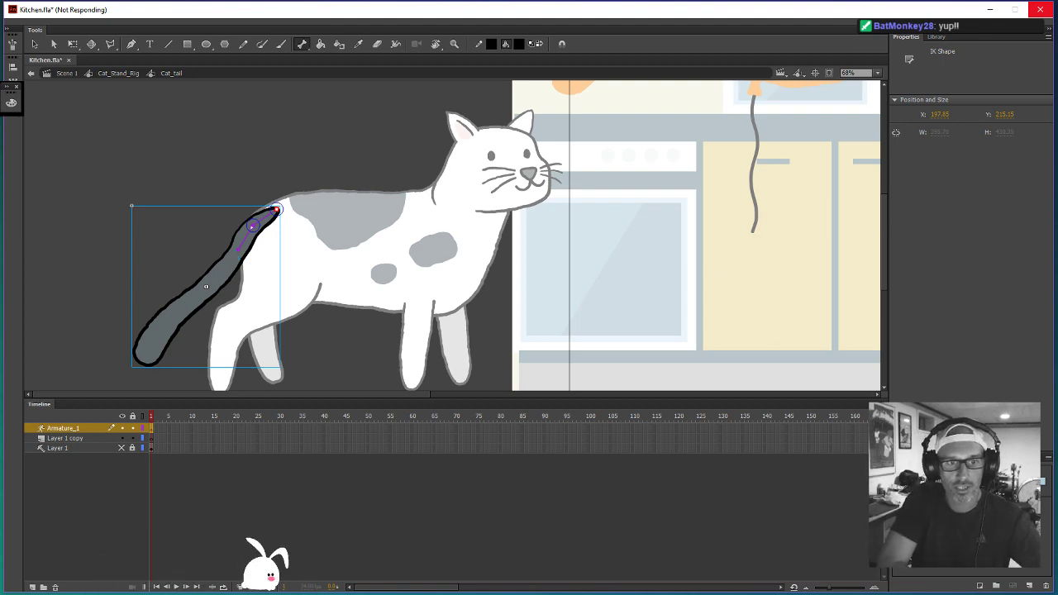
Close the crashed program and reopen Kitchen.fla from Projects > Crier Communications > Backgrounds in Animate CC
drag(513, 254, 506, 253)
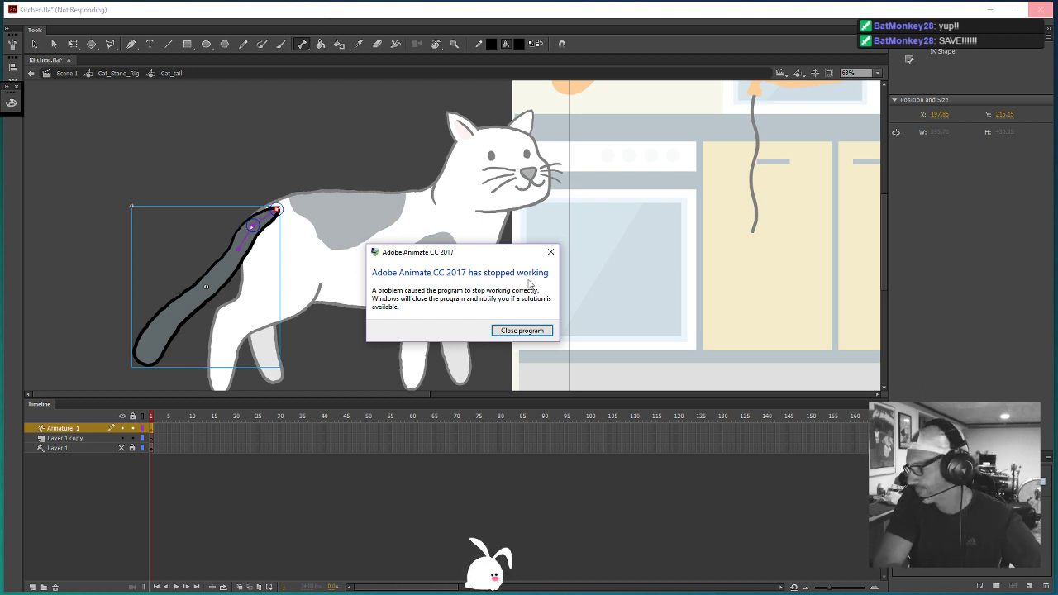
click(527, 333)
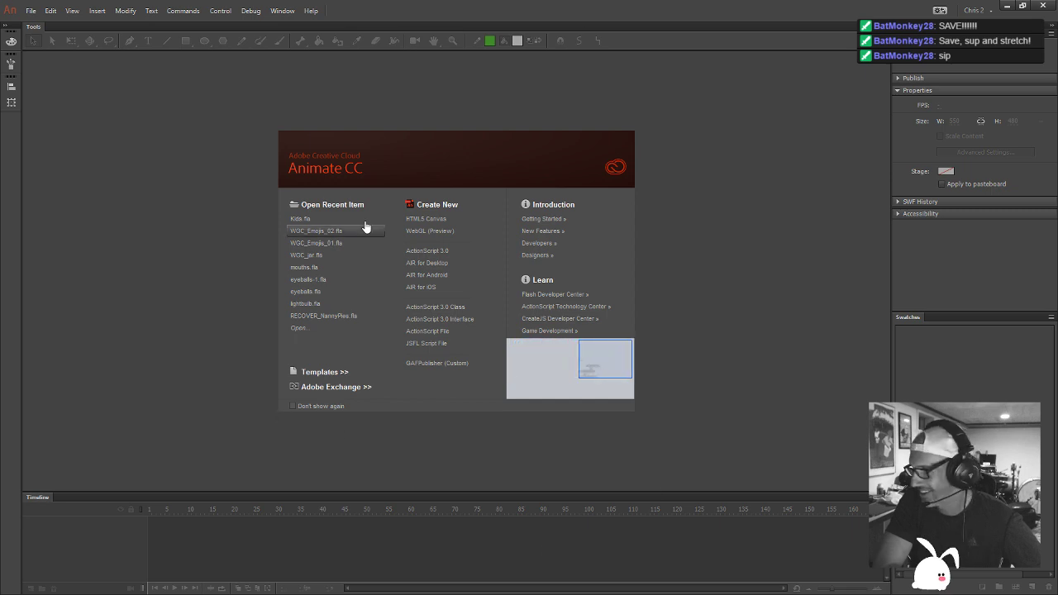
click(31, 10)
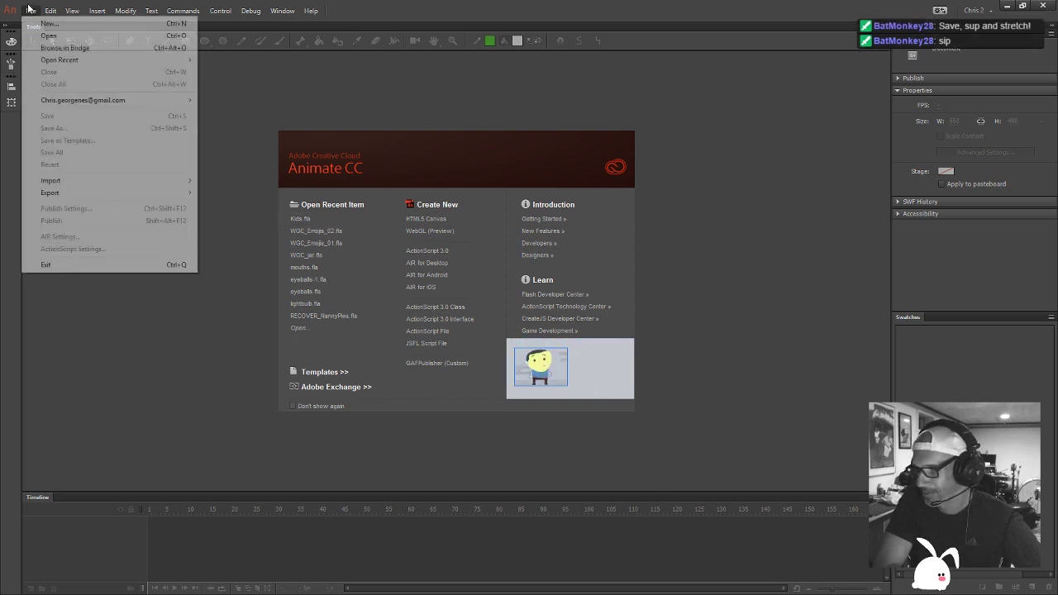
mouse_move(47, 63)
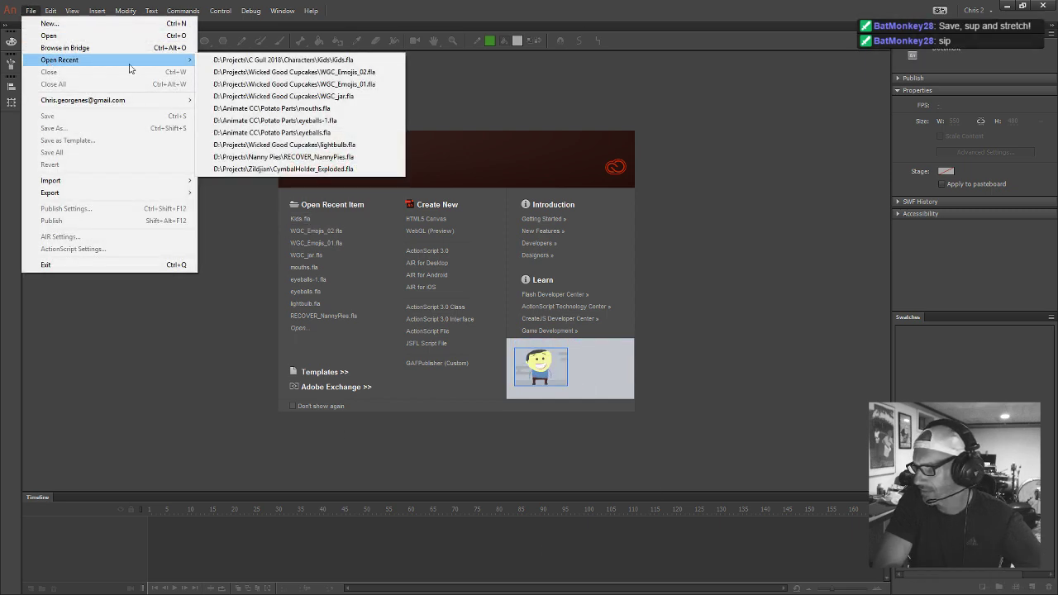
click(58, 35)
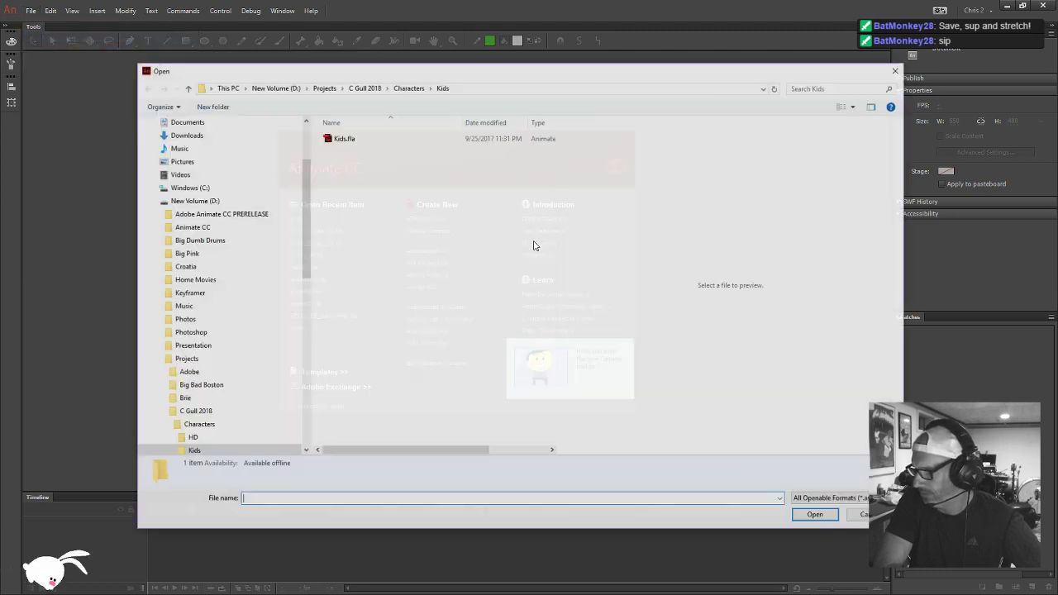
click(324, 88)
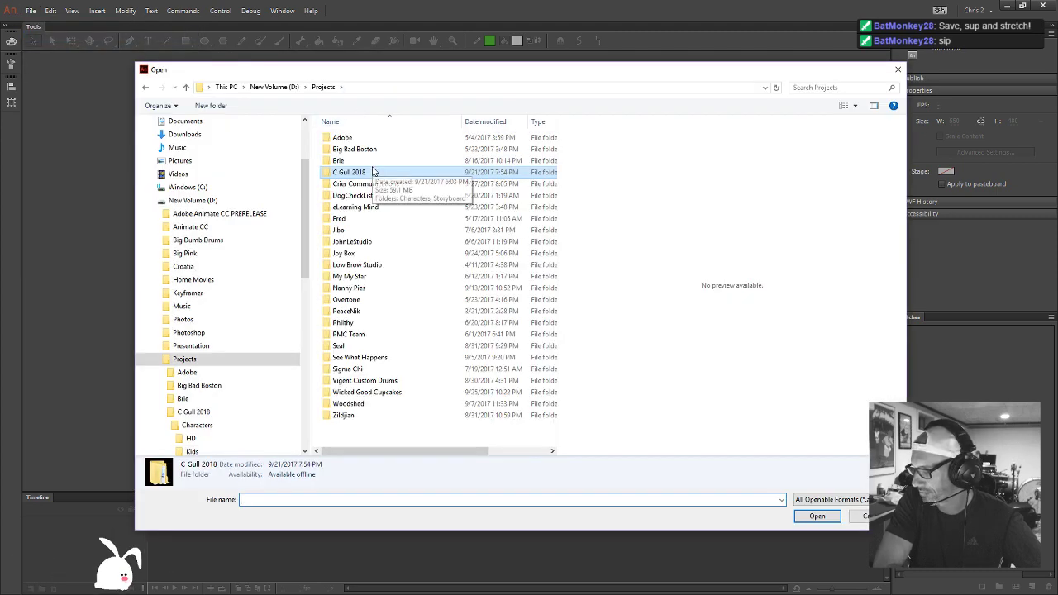
double_click(356, 183)
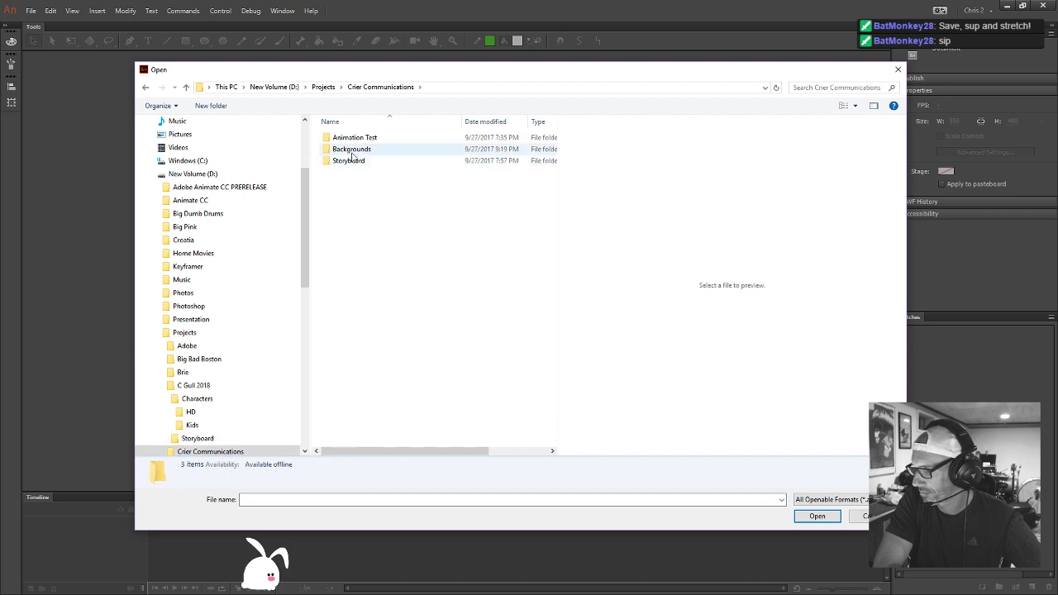
double_click(355, 138)
click(364, 87)
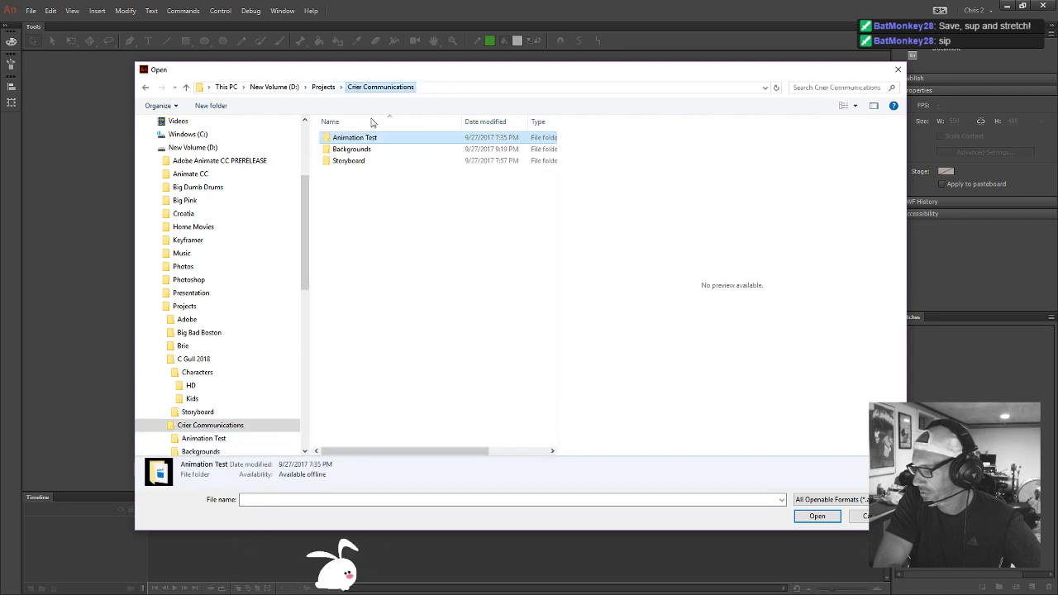
double_click(352, 149)
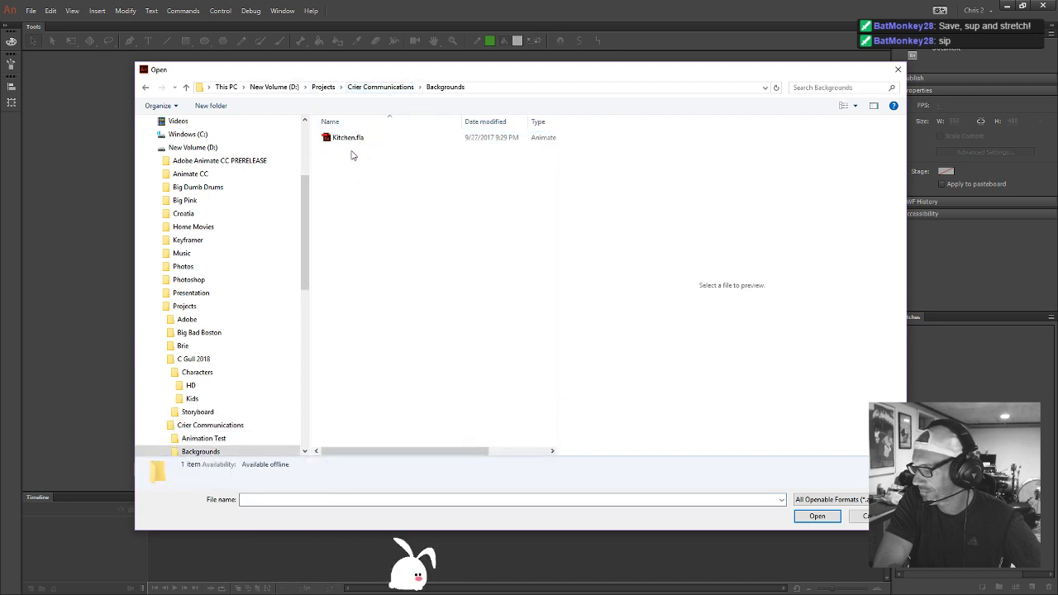
click(349, 137)
double_click(350, 137)
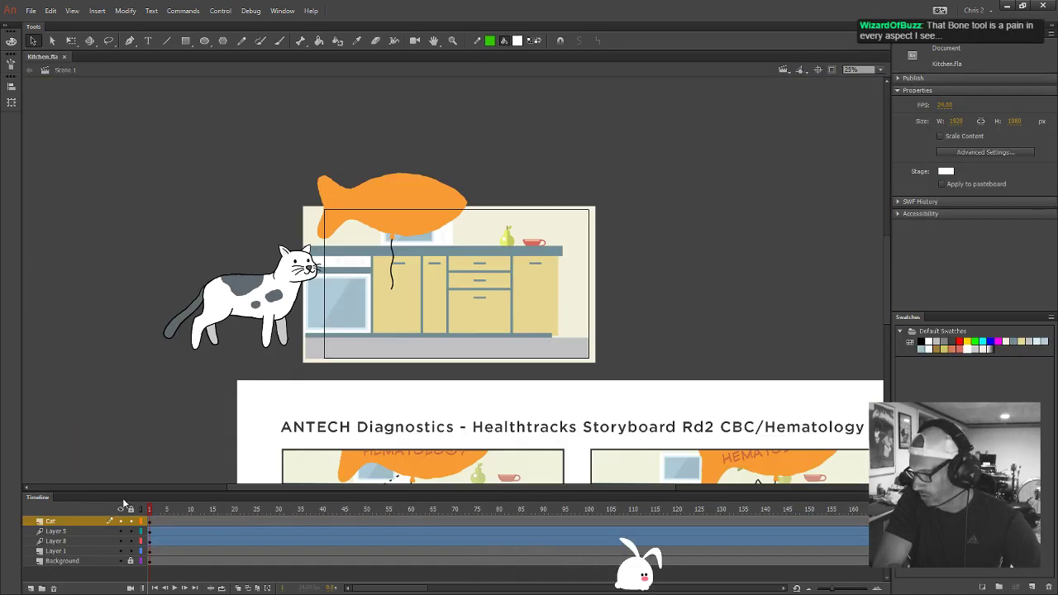
Look through the Creative Cloud app list for an Animate CC update, and close Creative Cloud
key(Return)
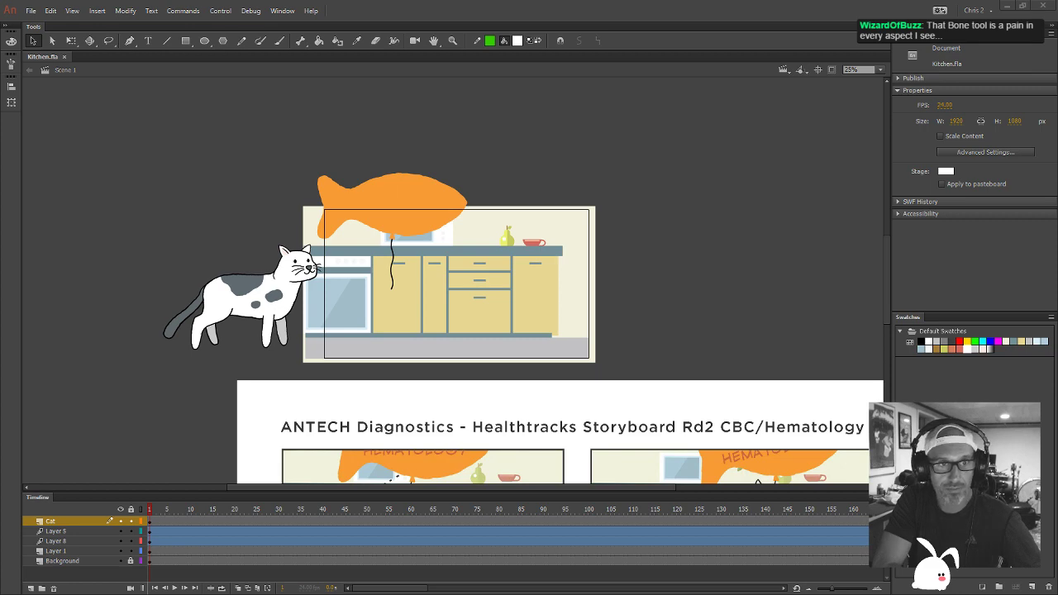
drag(0, 92, 425, 93)
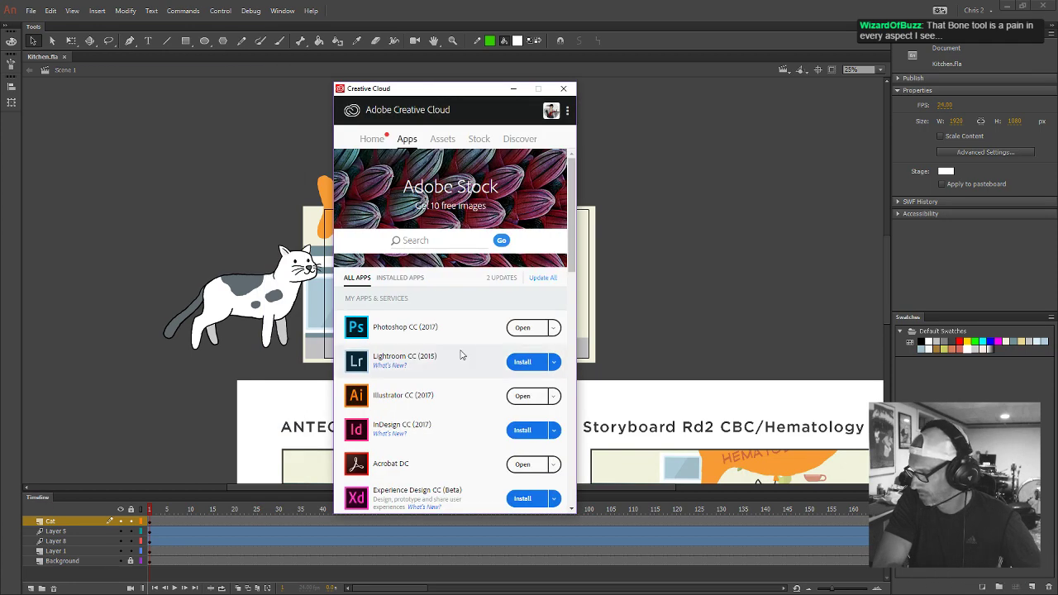
scroll(475, 407, down, 5)
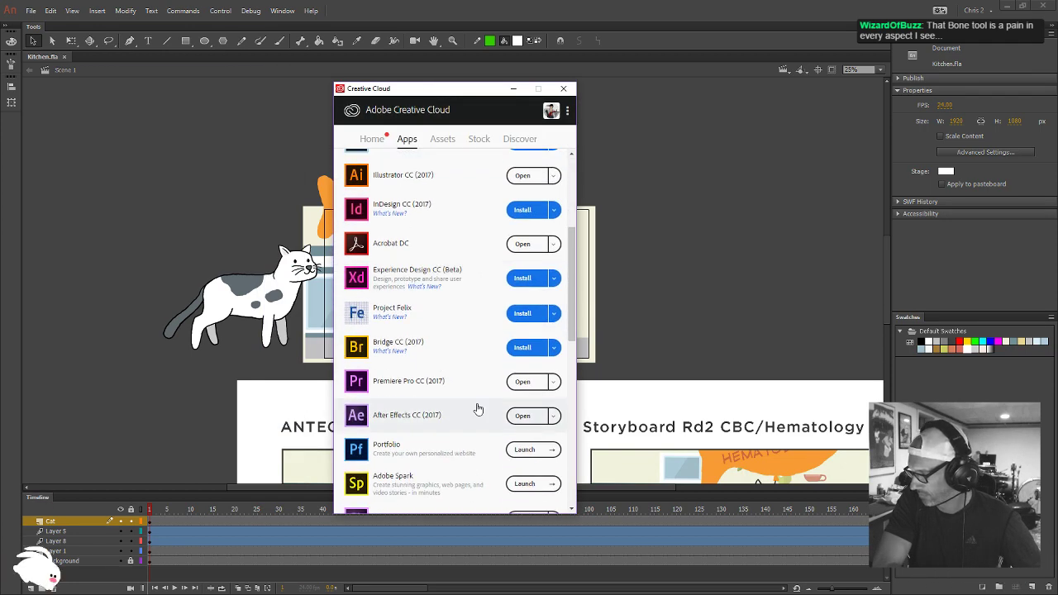
scroll(477, 409, up, 5)
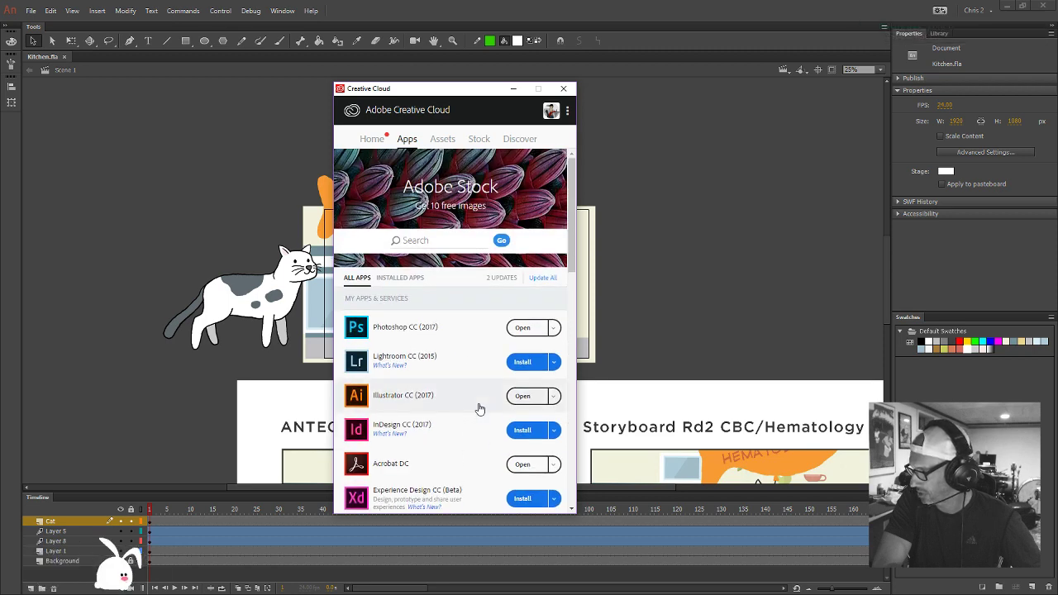
scroll(463, 405, down, 6)
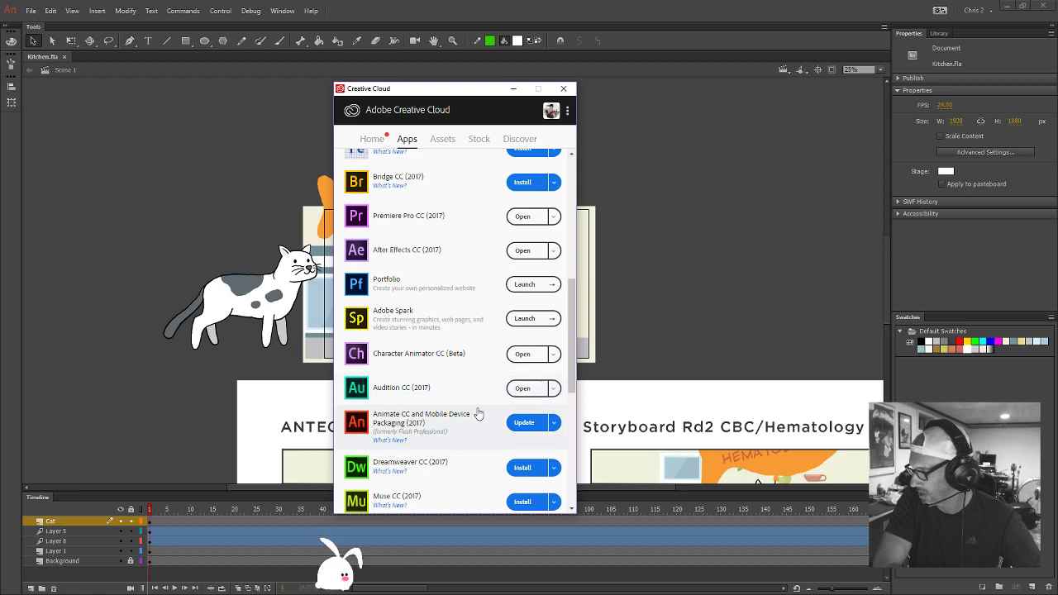
click(565, 89)
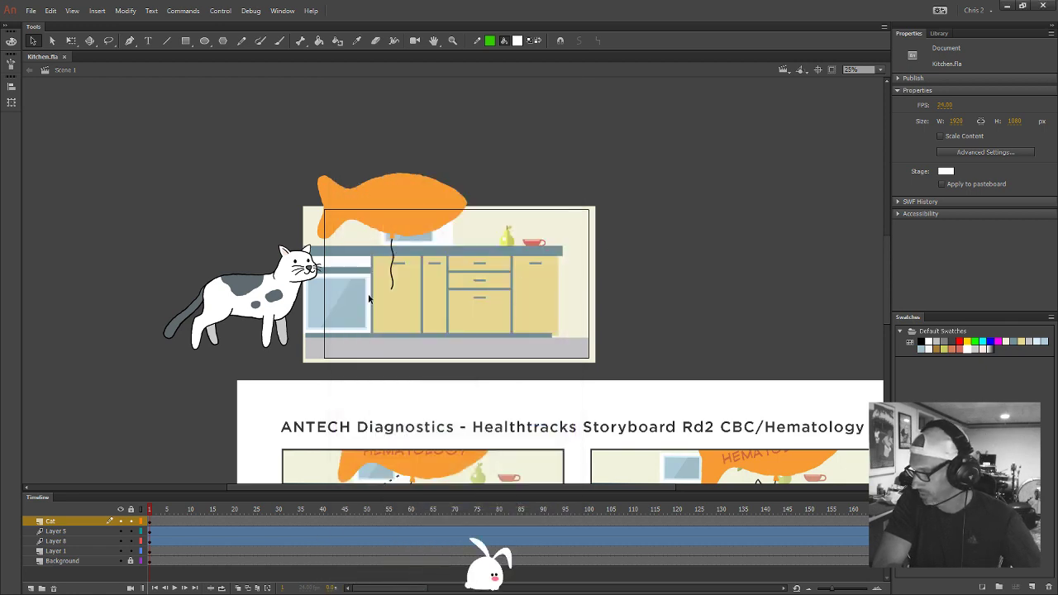
Open the cat's Cat_Stand_Rig symbol and enlarge the timeline to fit all of its layers
click(252, 296)
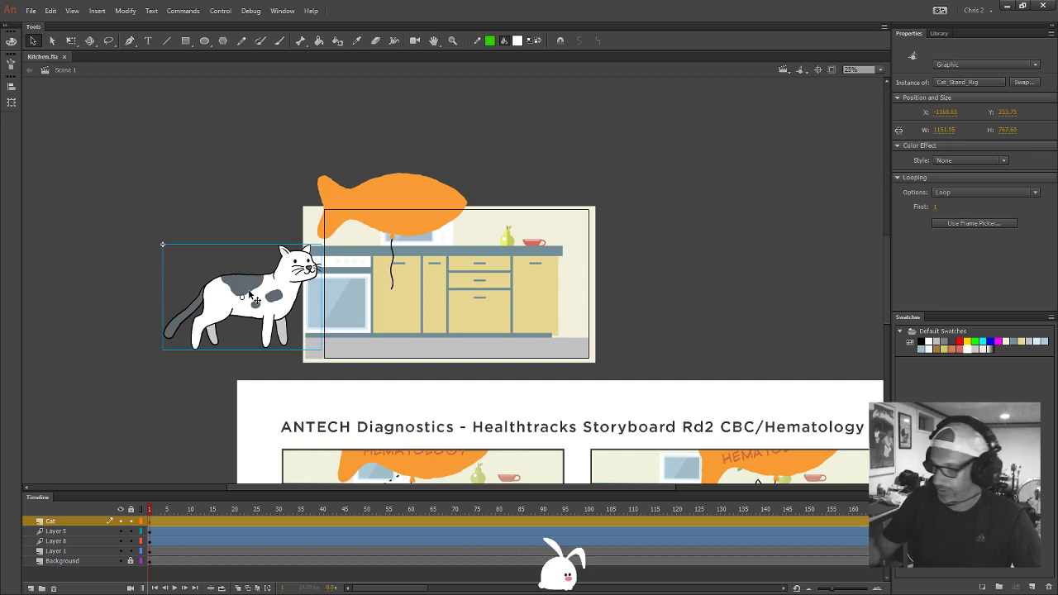
key(ctrl+equal)
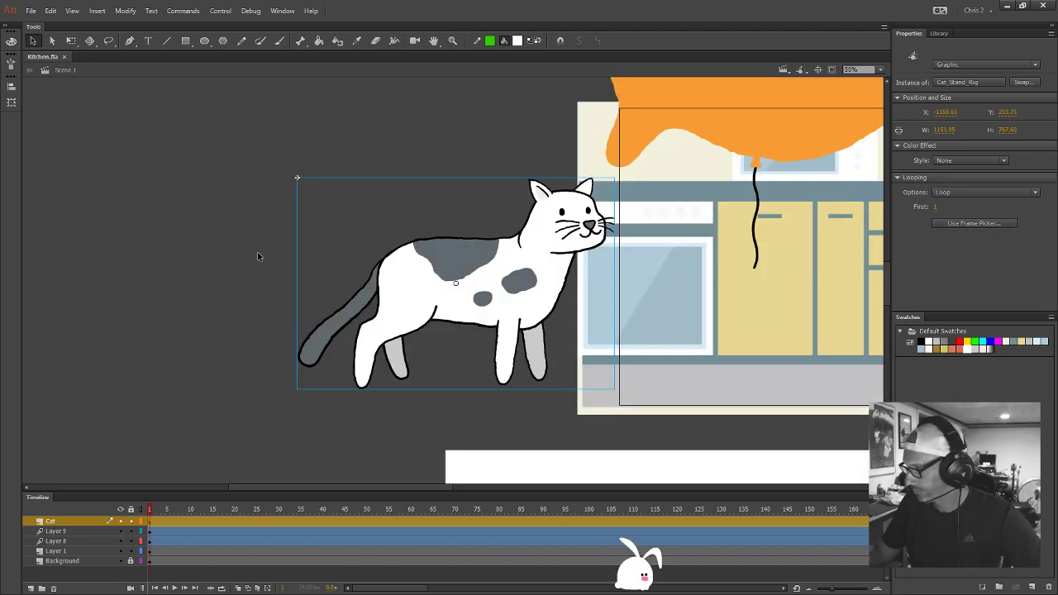
double_click(514, 275)
click(535, 246)
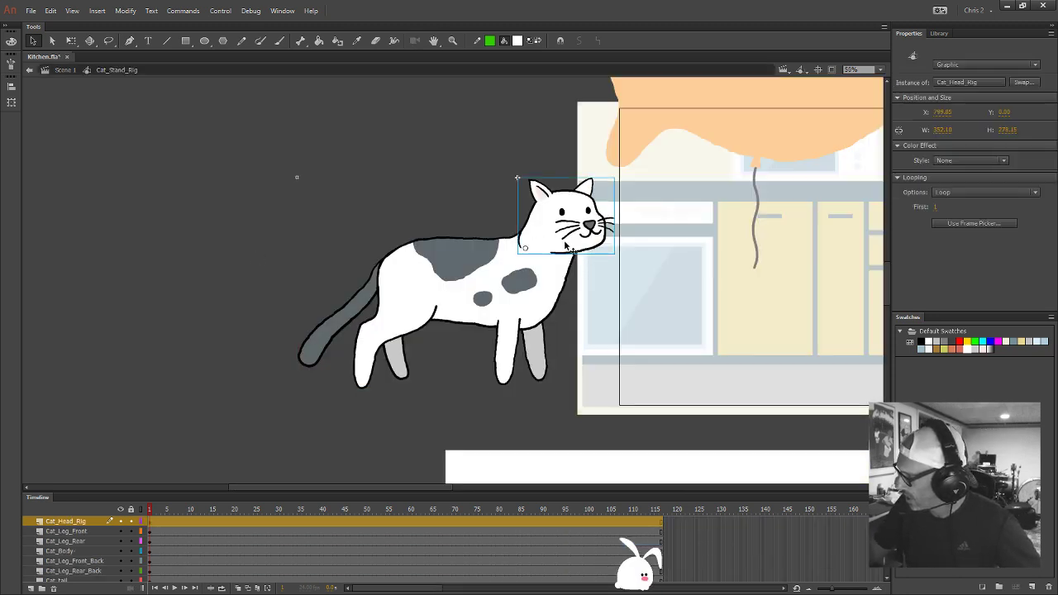
drag(147, 493, 147, 418)
mouse_move(93, 465)
mouse_down()
mouse_move(92, 488)
mouse_move(94, 449)
mouse_up()
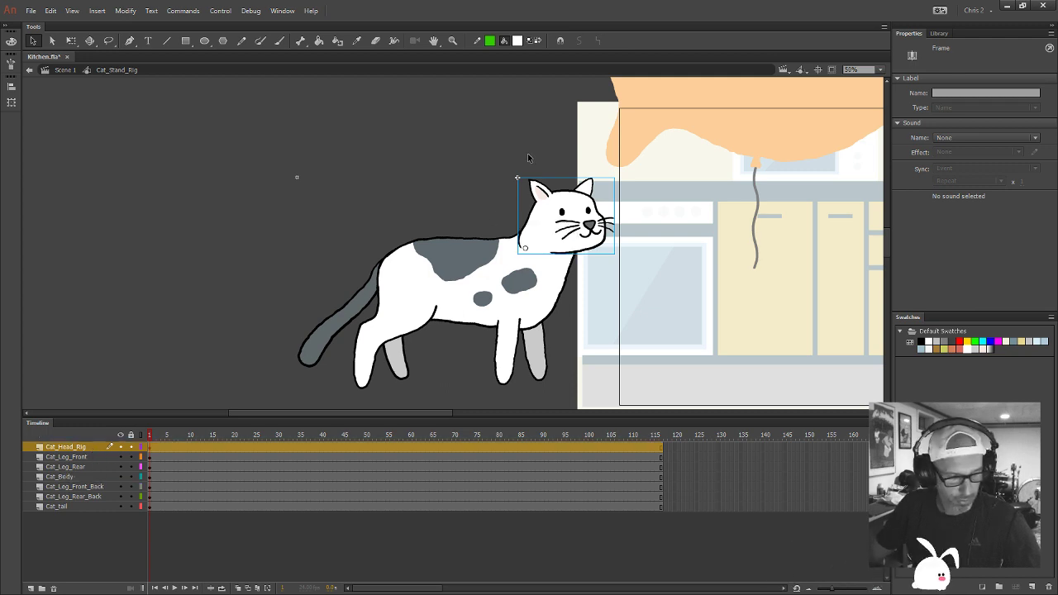
Open the Cat_Head symbol inside Cat_Head_Rig for editing, close up on the back of the cat's neck
click(531, 216)
key(z)
click(585, 207)
click(449, 274)
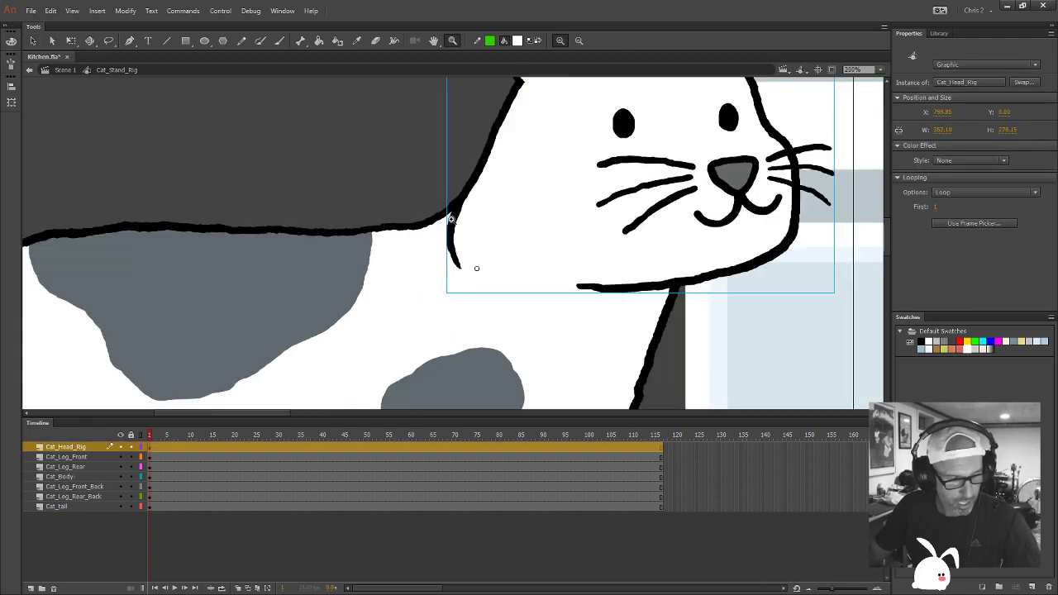
key(v)
double_click(468, 239)
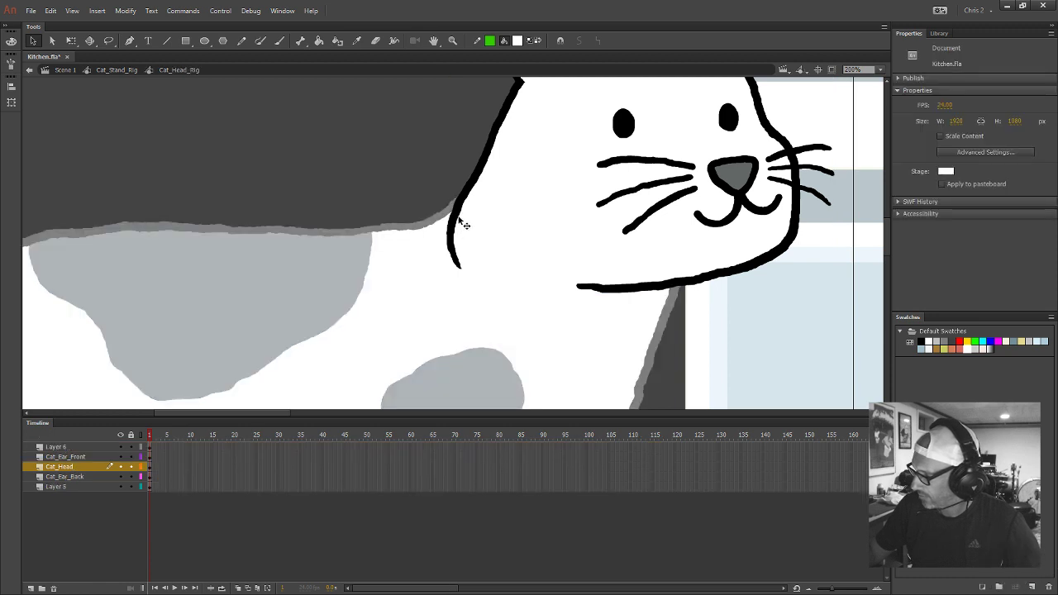
click(464, 226)
double_click(461, 224)
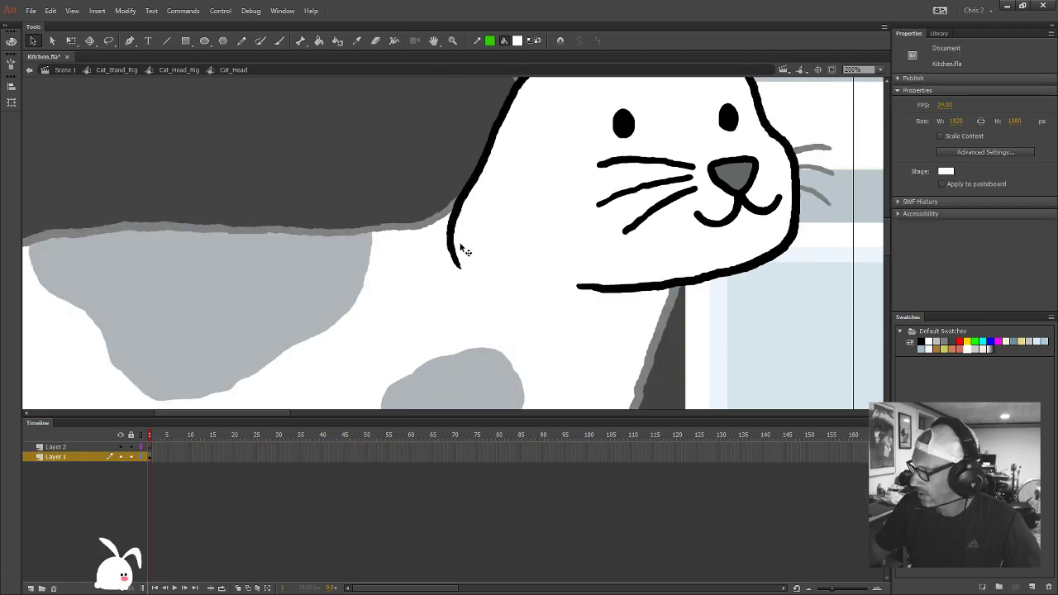
Display Layer 1 as outlines, erase the curled lower end of the neck line behind the head, and restore the normal layer display
key(i)
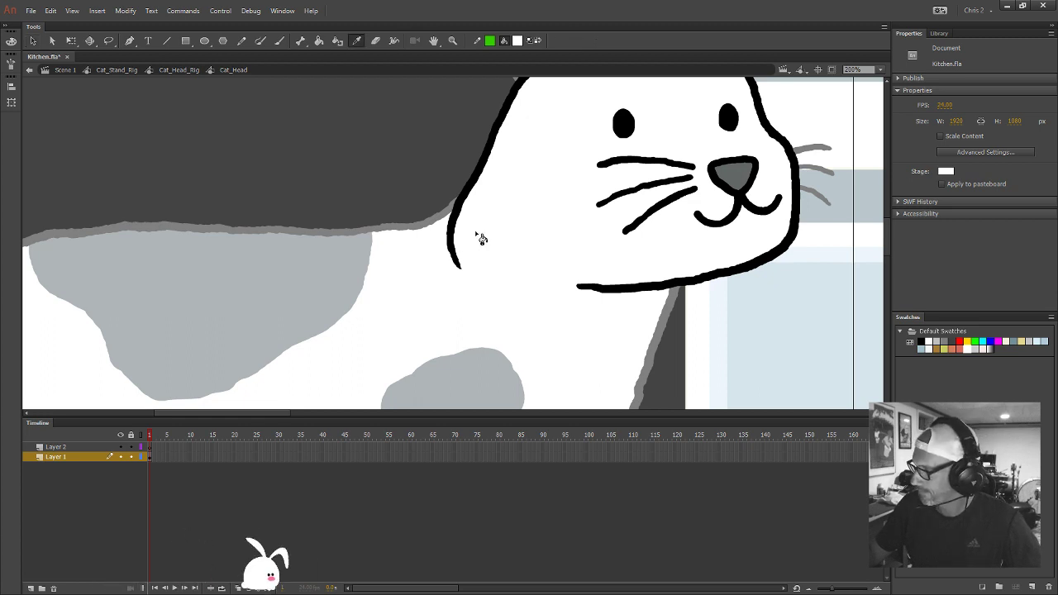
click(480, 238)
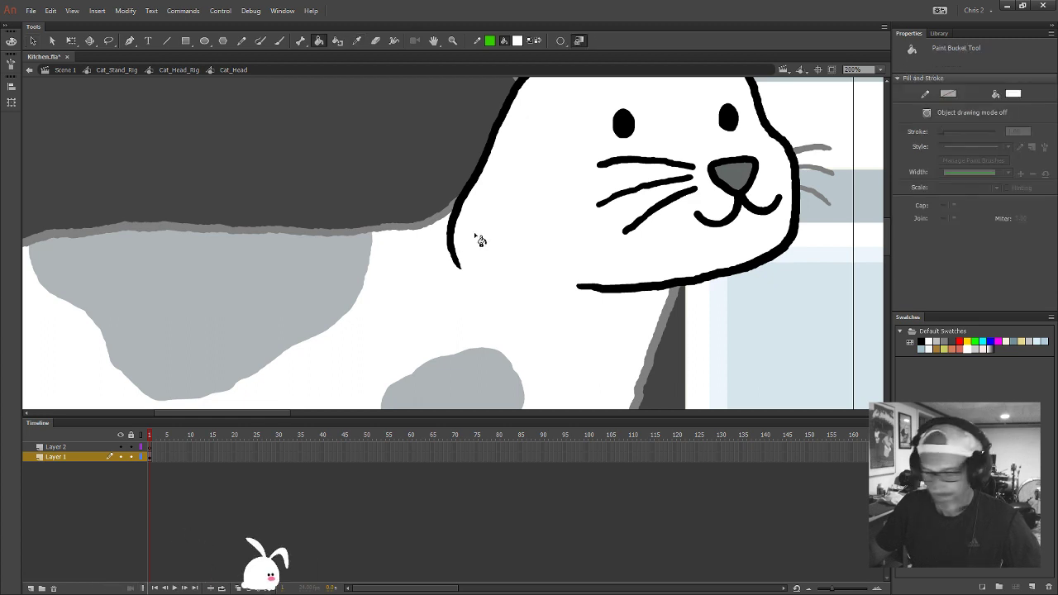
click(141, 458)
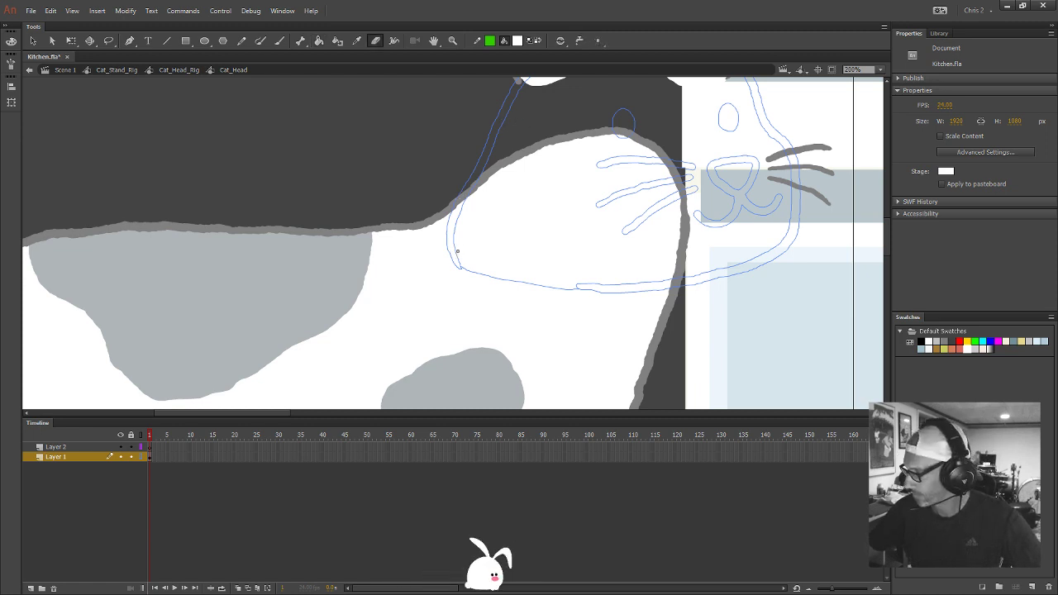
mouse_move(458, 251)
mouse_down()
mouse_move(466, 277)
mouse_move(443, 234)
mouse_move(460, 273)
mouse_move(448, 234)
mouse_move(474, 197)
mouse_up()
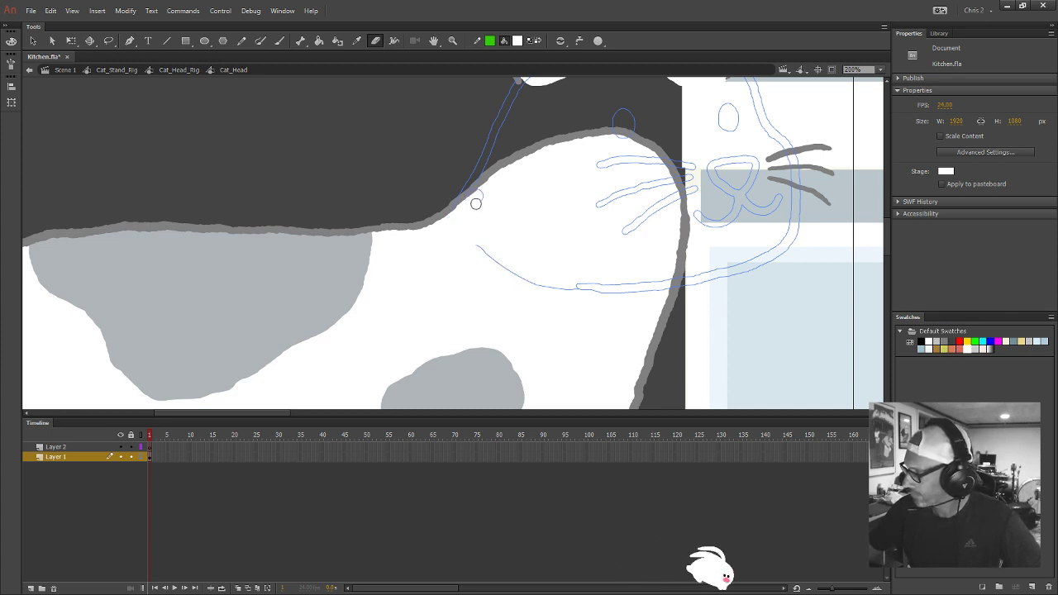
drag(478, 197, 488, 263)
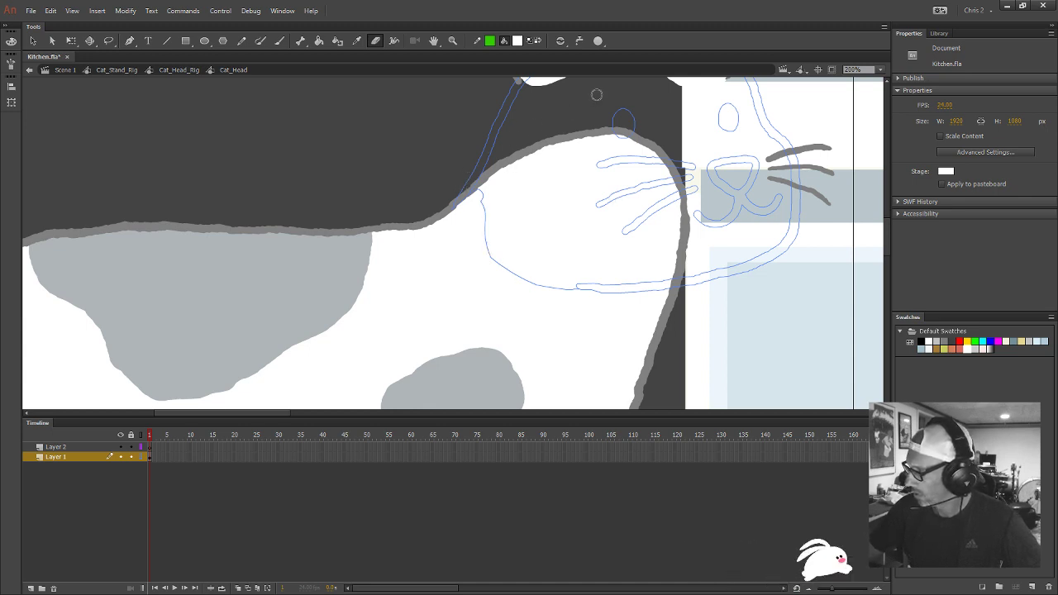
drag(456, 177, 454, 203)
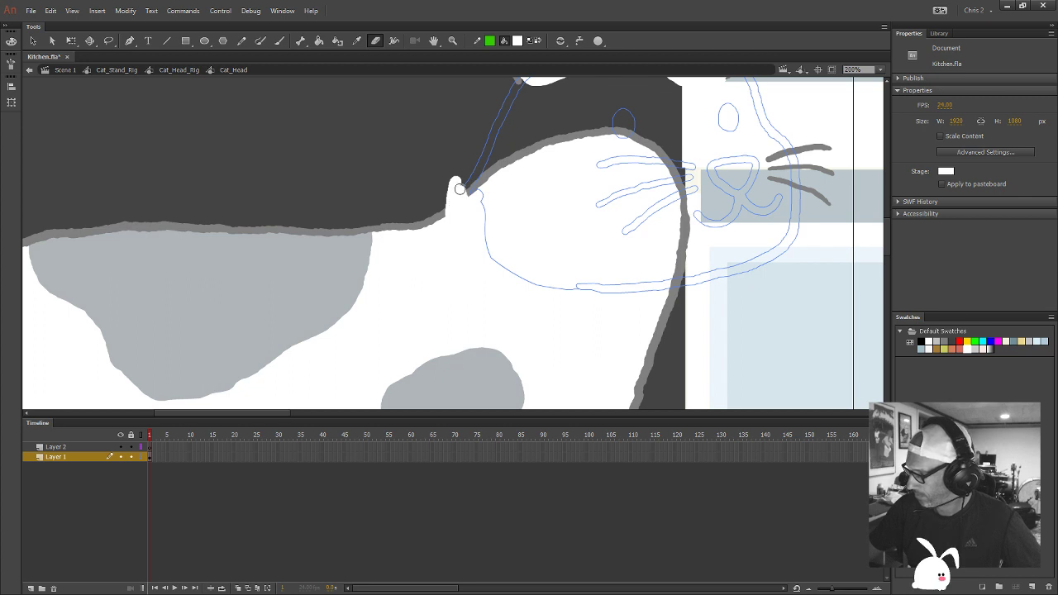
click(140, 459)
Set the Brush to Paint Normal and paint a black line continuing the back of the neck down to the cat's back line
key(k)
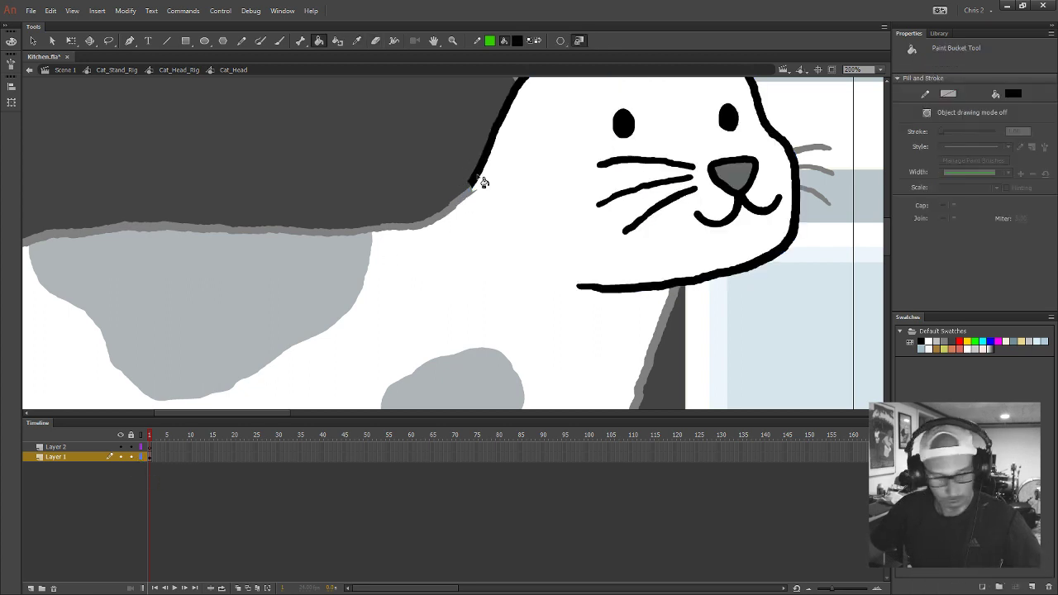
key(b)
drag(496, 195, 469, 226)
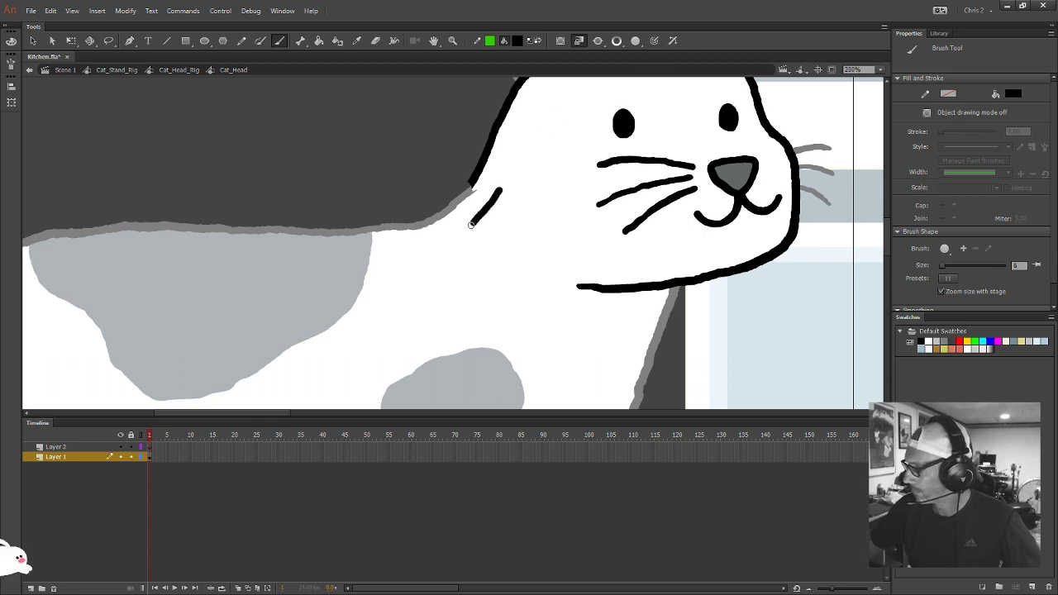
key(ctrl+z)
click(597, 40)
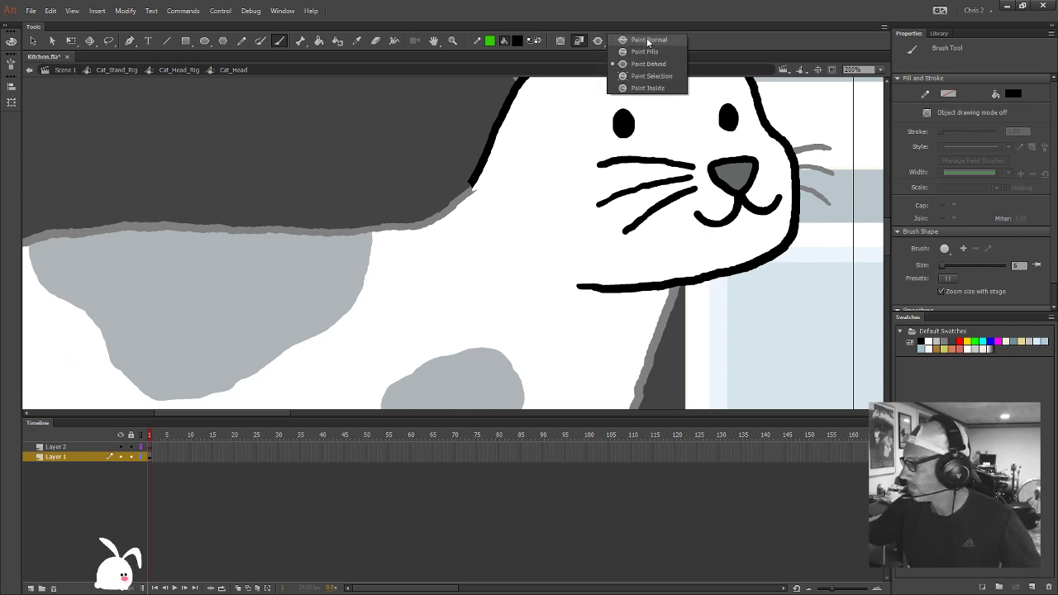
click(637, 41)
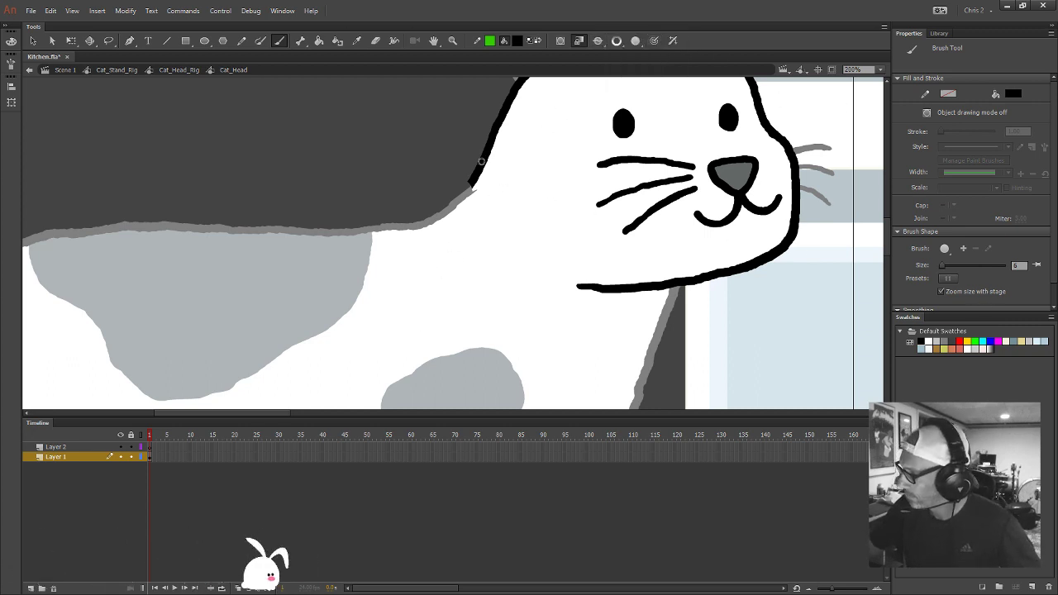
drag(470, 187, 433, 222)
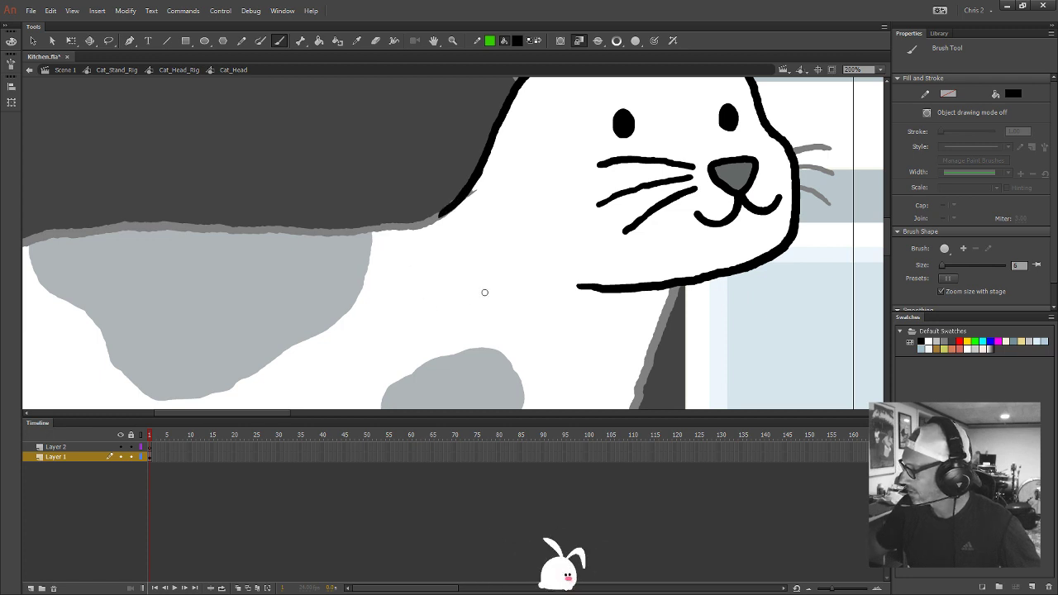
Sample the head's white and brush it into the erased neck area behind the new line, checking the gap in outline display
key(i)
click(552, 204)
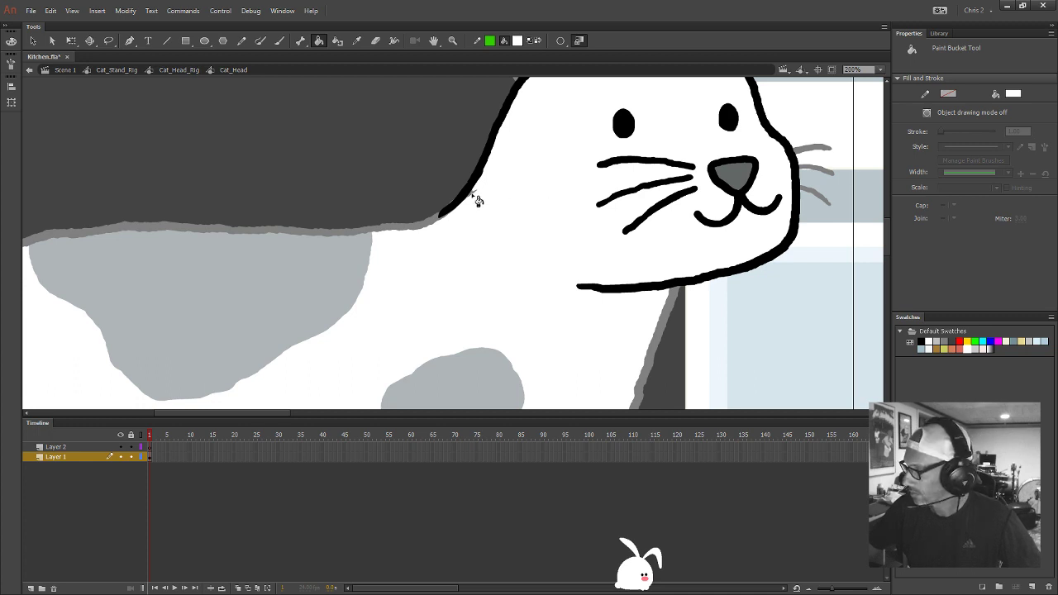
key(b)
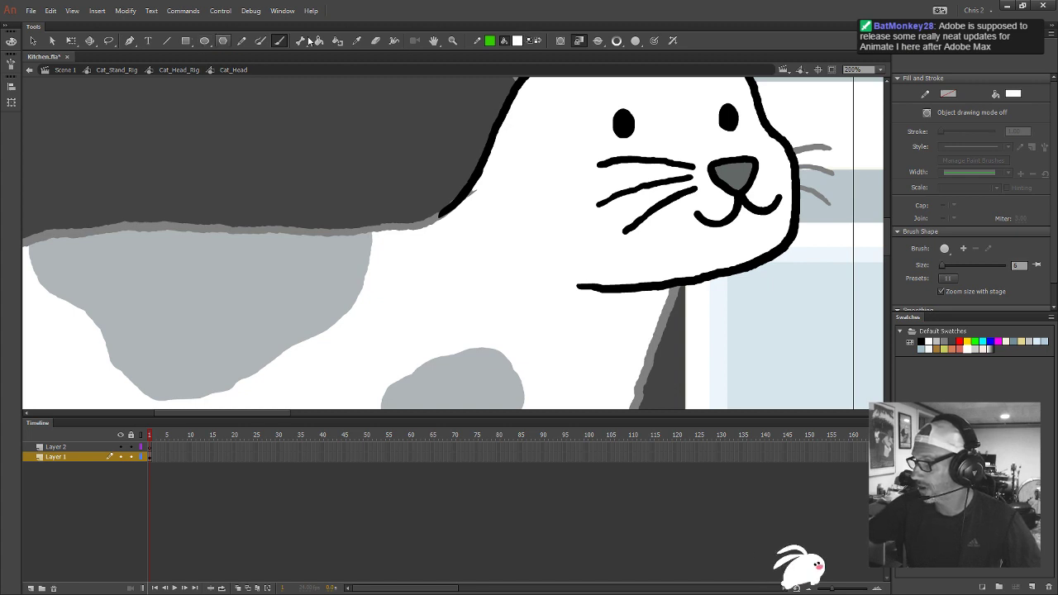
click(598, 40)
click(640, 41)
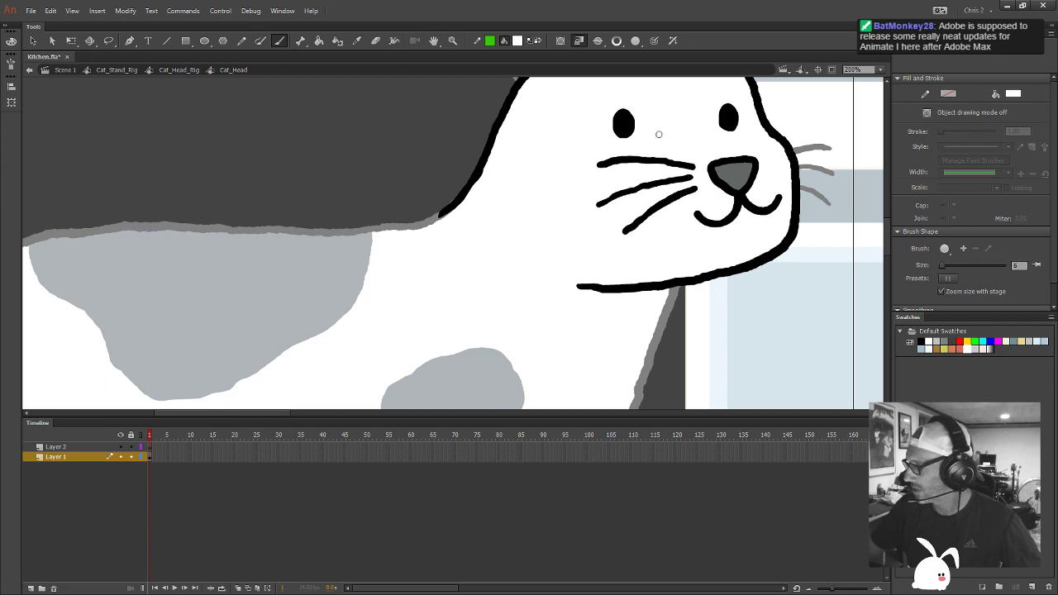
click(149, 477)
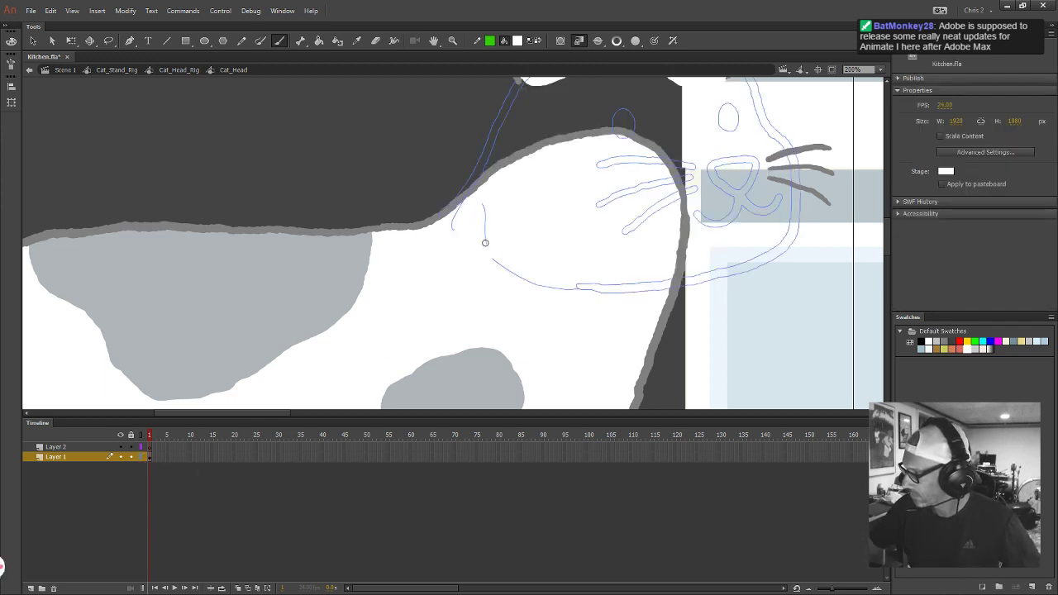
drag(454, 222, 494, 258)
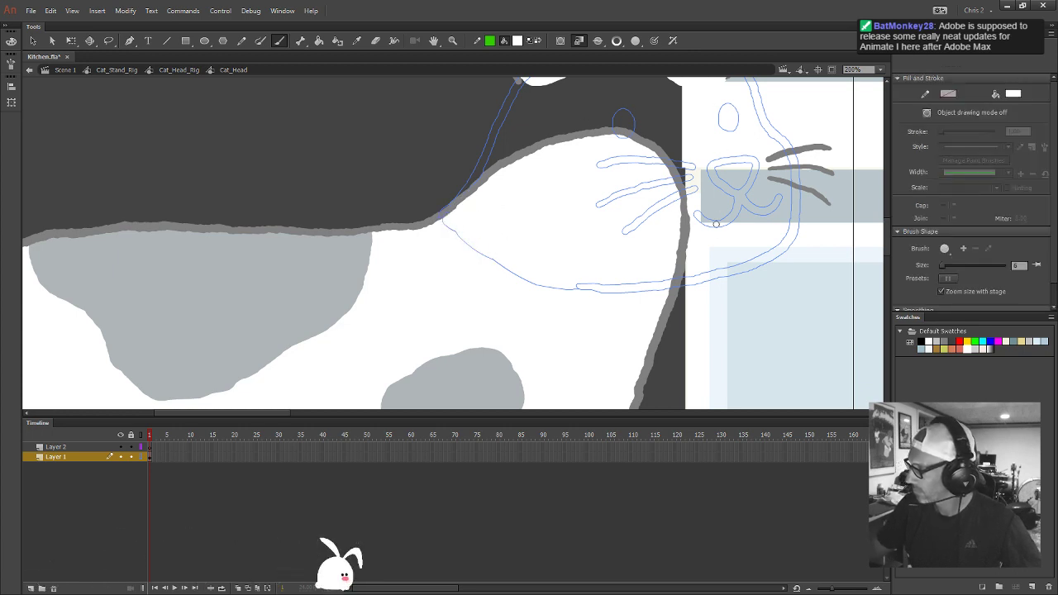
Return to the Cat_Stand_Rig symbol and examine how the neck line meets the body outline
click(157, 71)
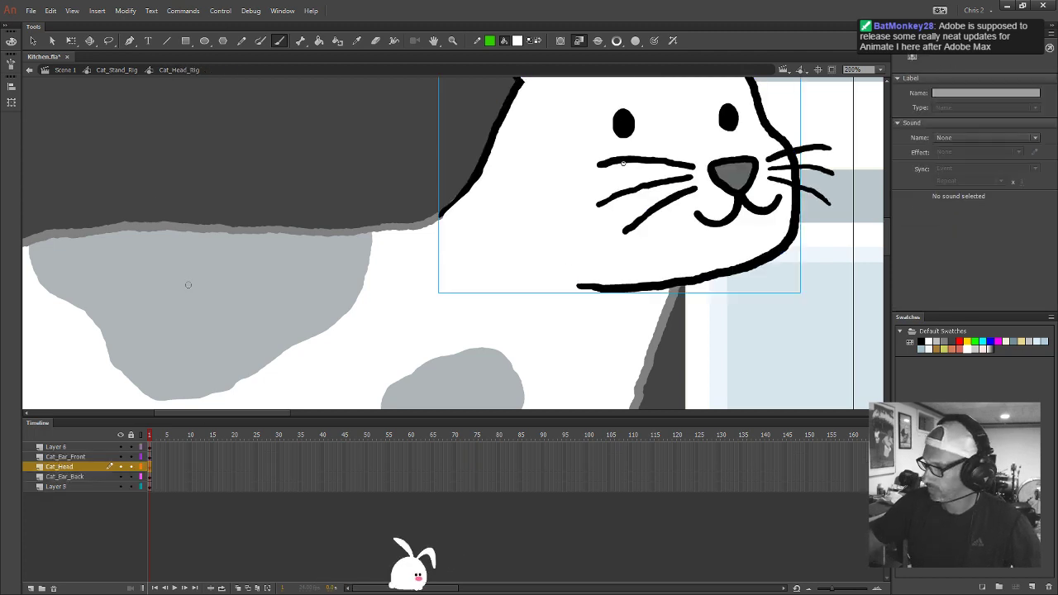
key(ctrl+1)
double_click(216, 117)
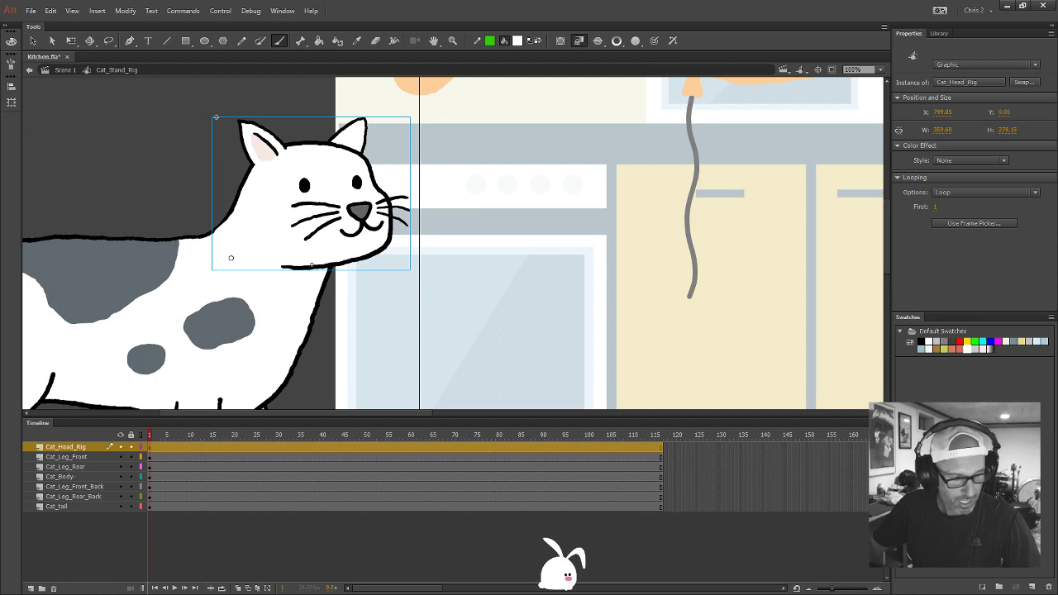
key(z)
click(432, 226)
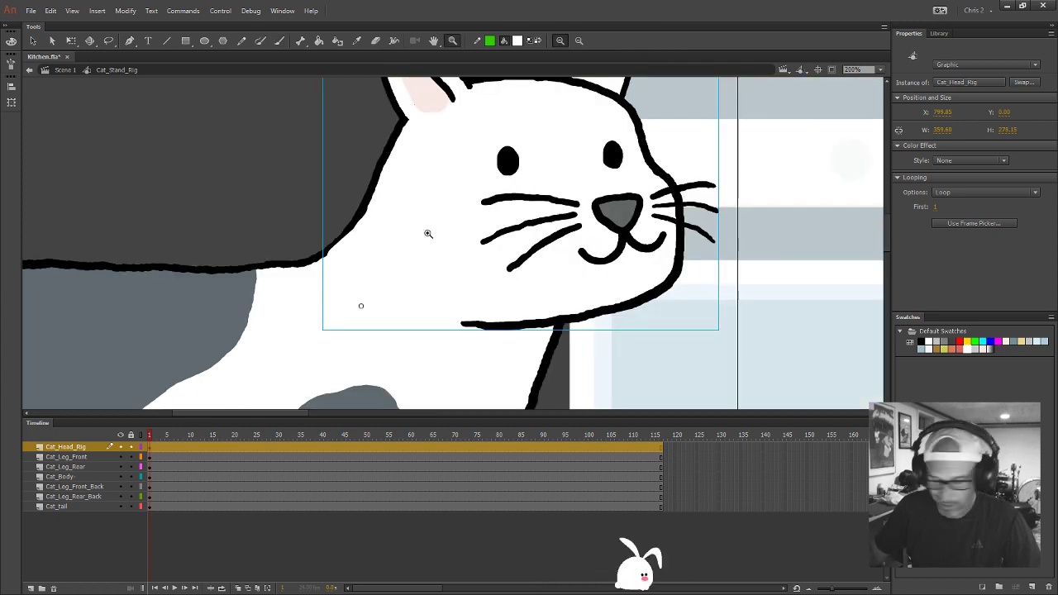
key(q)
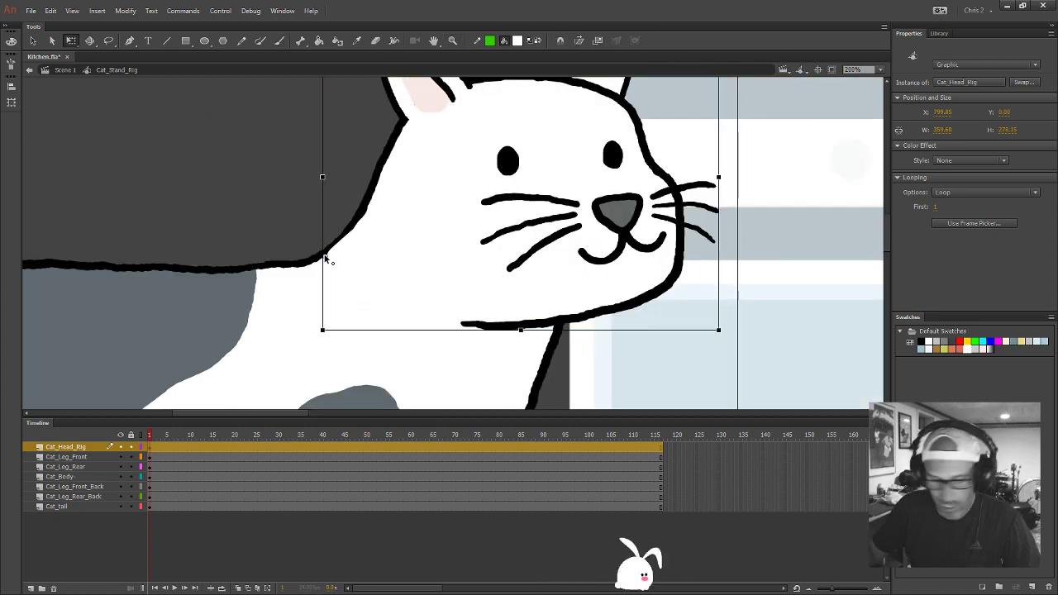
Reopen the Cat_Head symbol and thicken the lower end of the black neck line in Paint Normal mode, extending it to the back line
key(v)
double_click(353, 235)
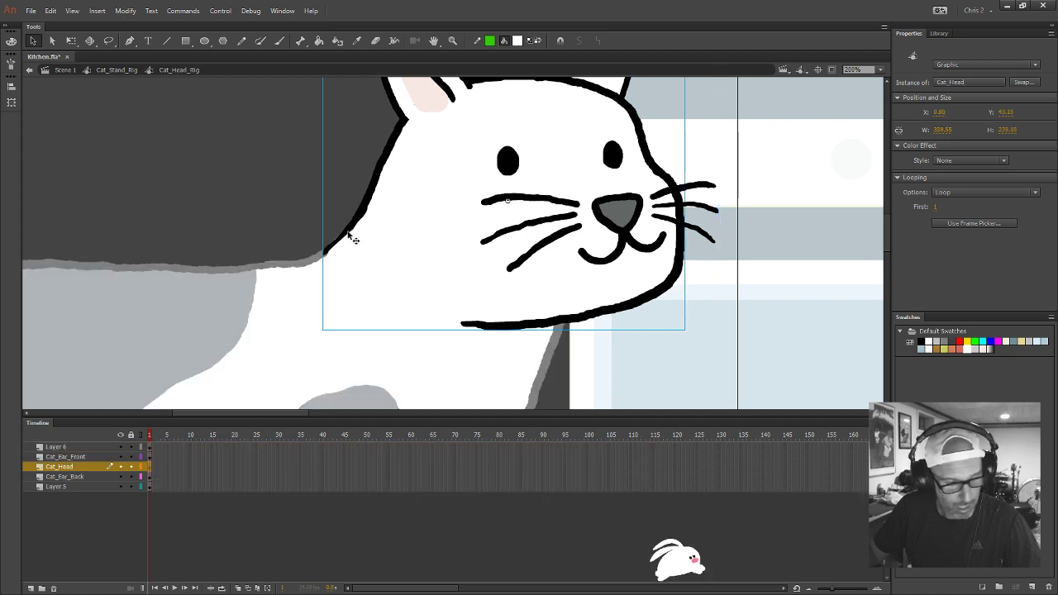
key(b)
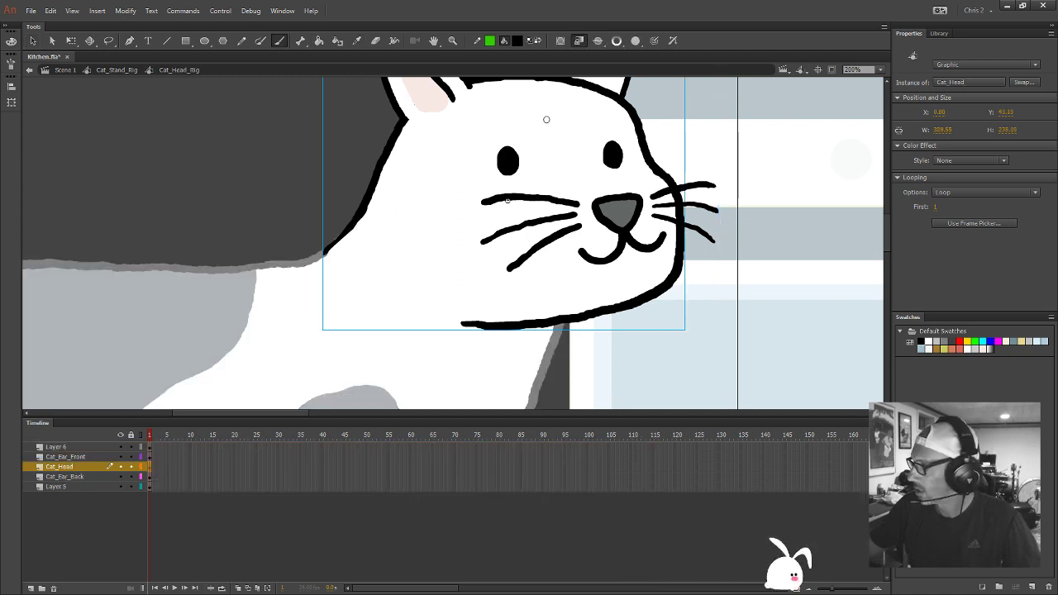
key(v)
double_click(367, 218)
click(364, 221)
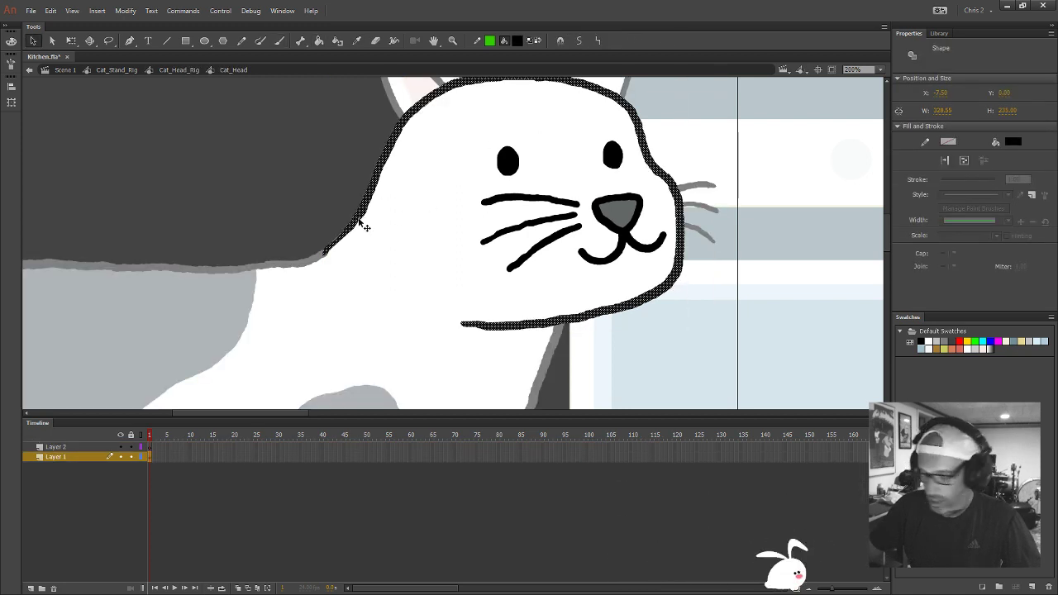
click(330, 203)
key(b)
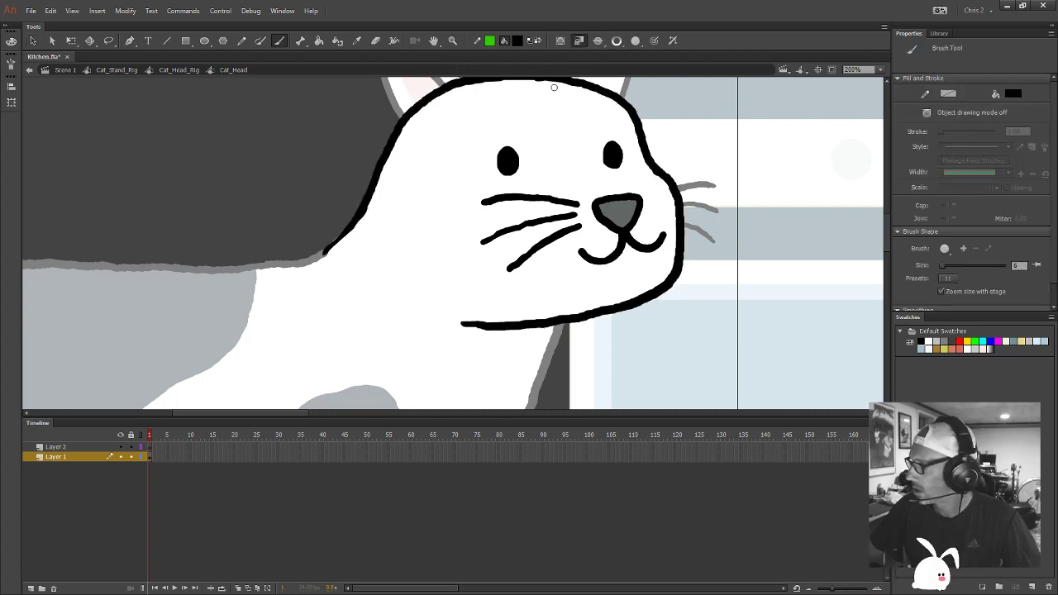
click(597, 41)
click(639, 40)
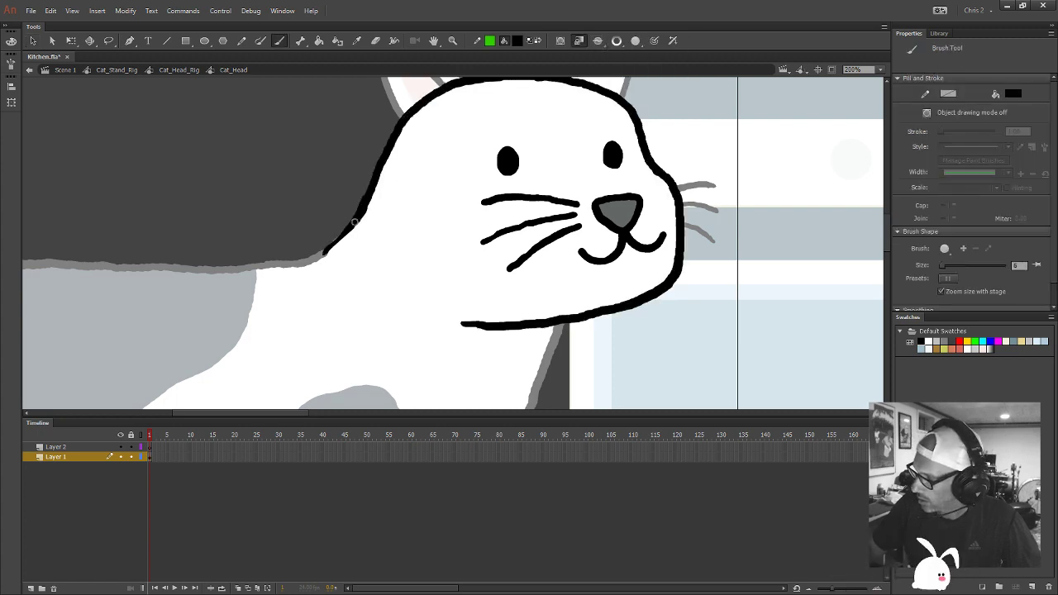
drag(345, 235, 320, 258)
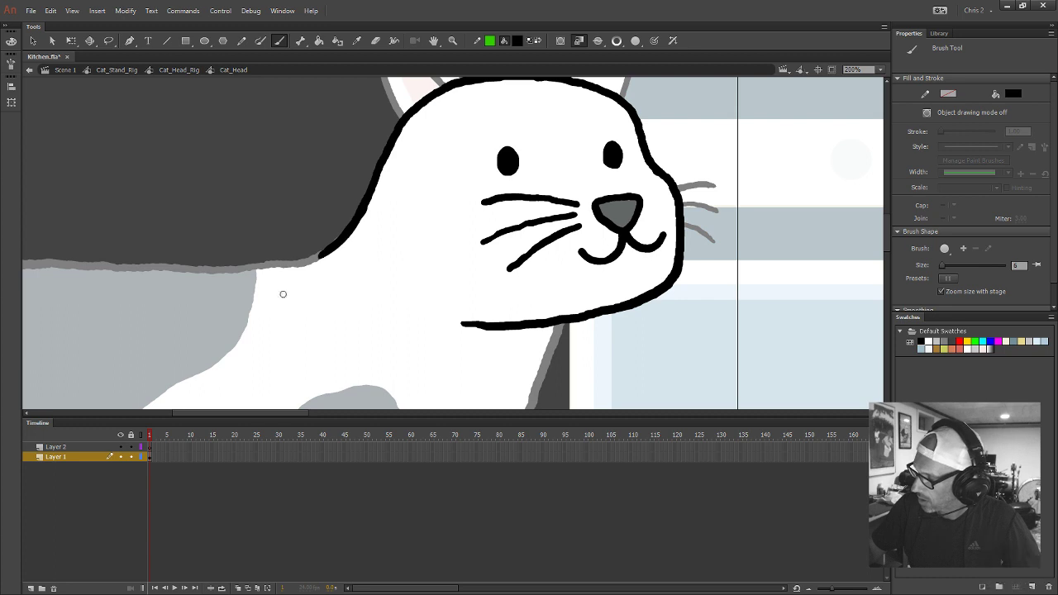
Return to the Cat_Stand_Rig symbol, save the file, and bring the whole cat into view with nothing selected
click(162, 69)
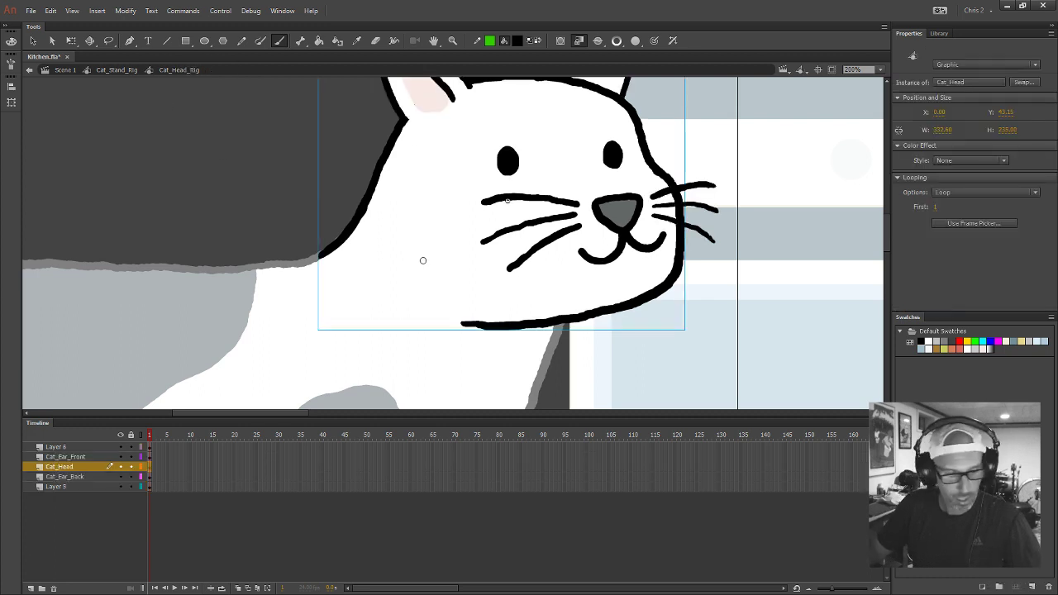
click(117, 70)
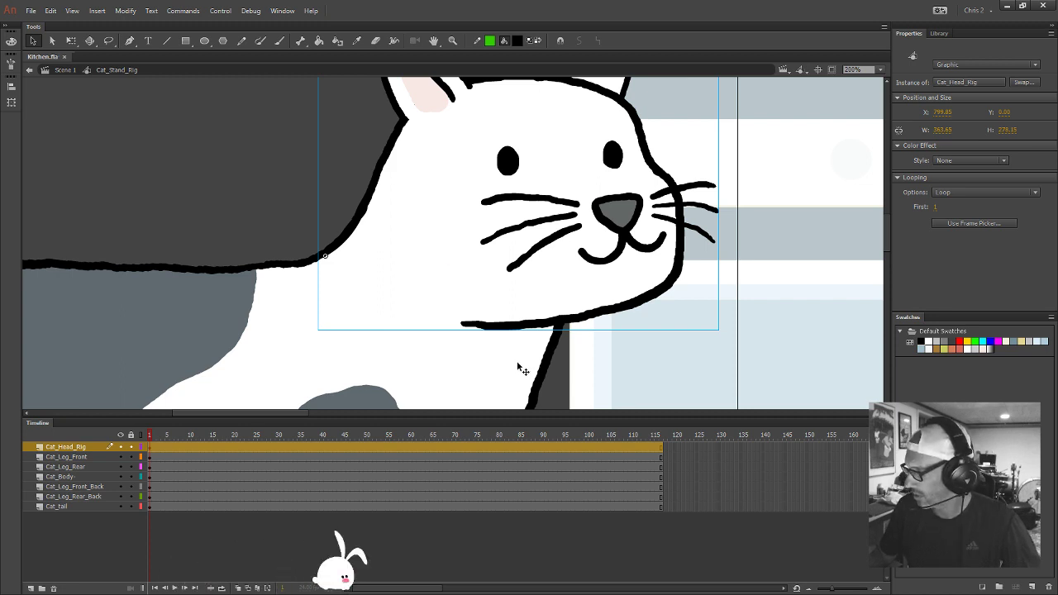
key(ctrl+1)
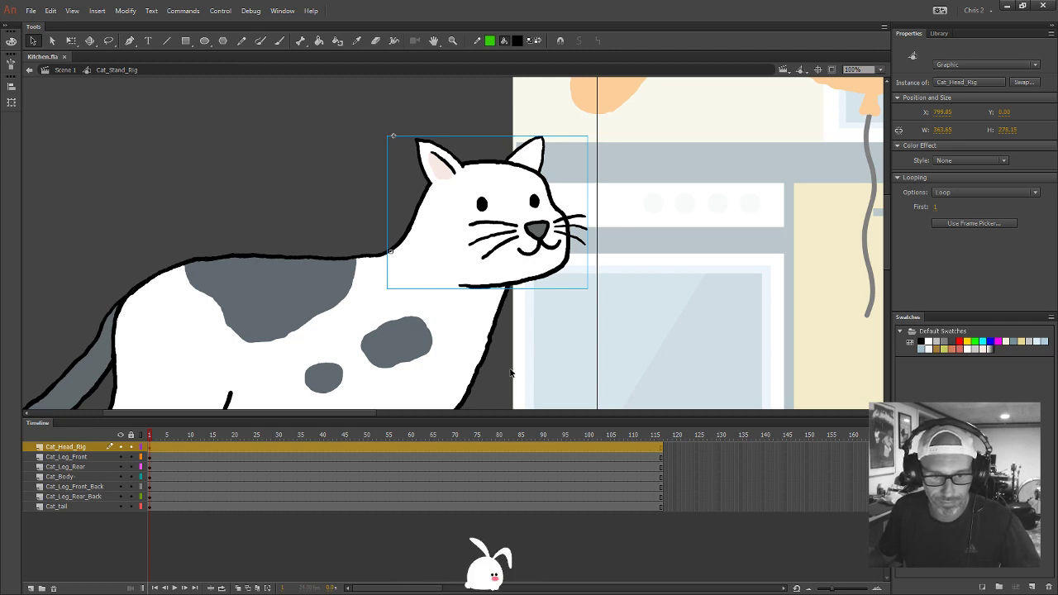
click(539, 314)
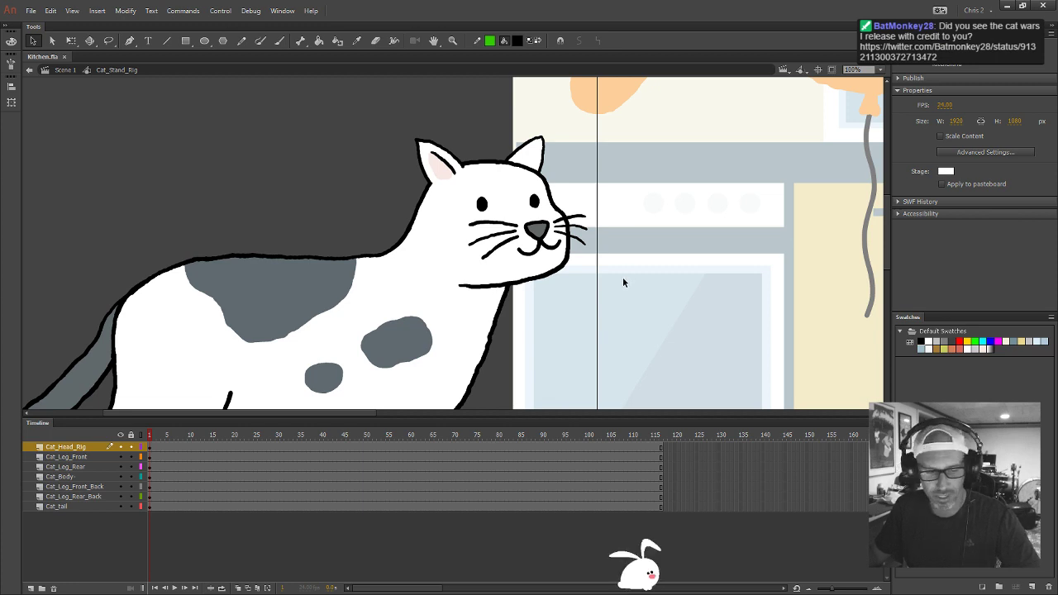
drag(401, 345, 521, 265)
key(ctrl+minus)
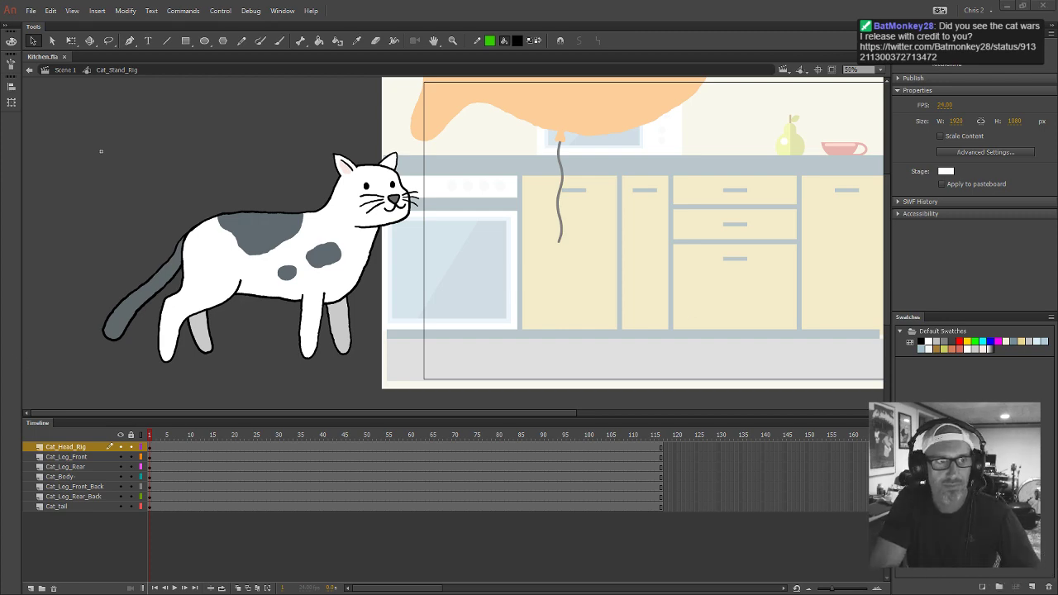
Switch to the Chrome browser to view the tweet with the Cat Wars animation
key(alt+Tab)
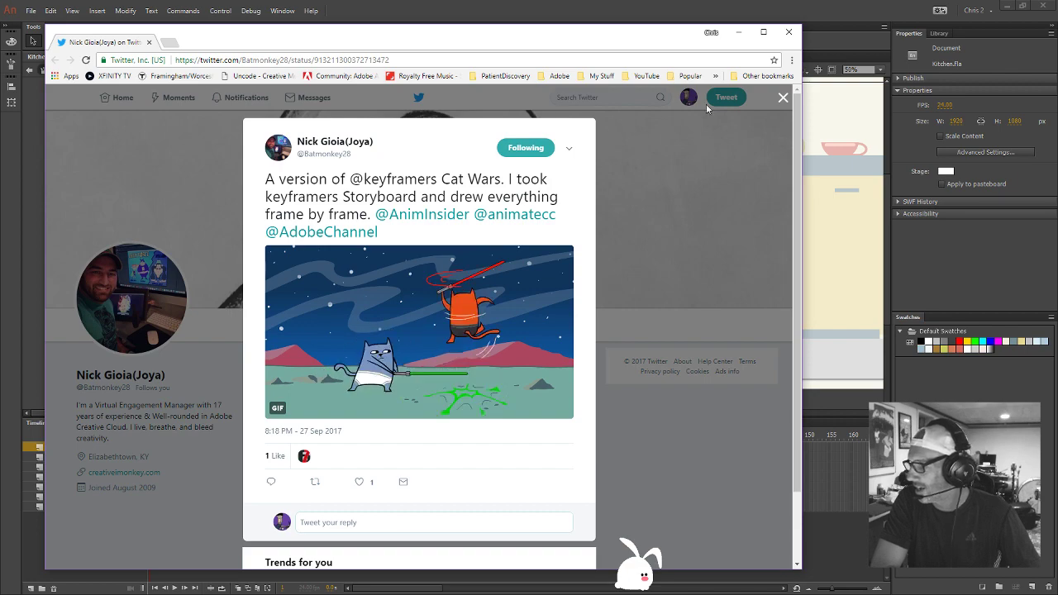
Close the enlarged Cat Wars tweet and return from Chrome to the Cat_Stand_Rig symbol in Animate
click(783, 98)
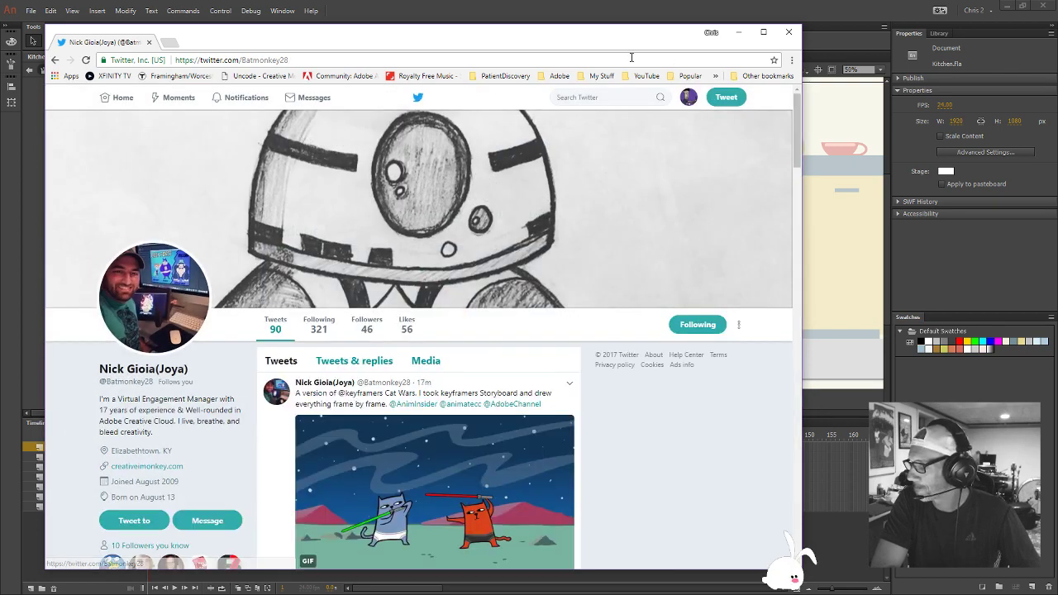
drag(631, 57, 450, 57)
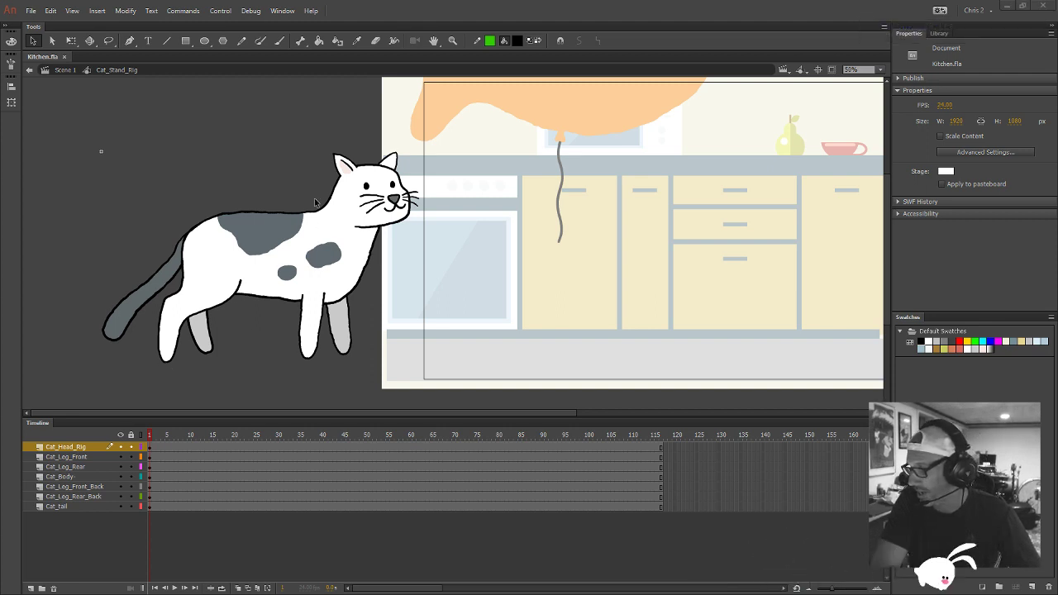
Try to rotate the cat's near front leg with Free Transform at frame 1 of the rig
click(322, 248)
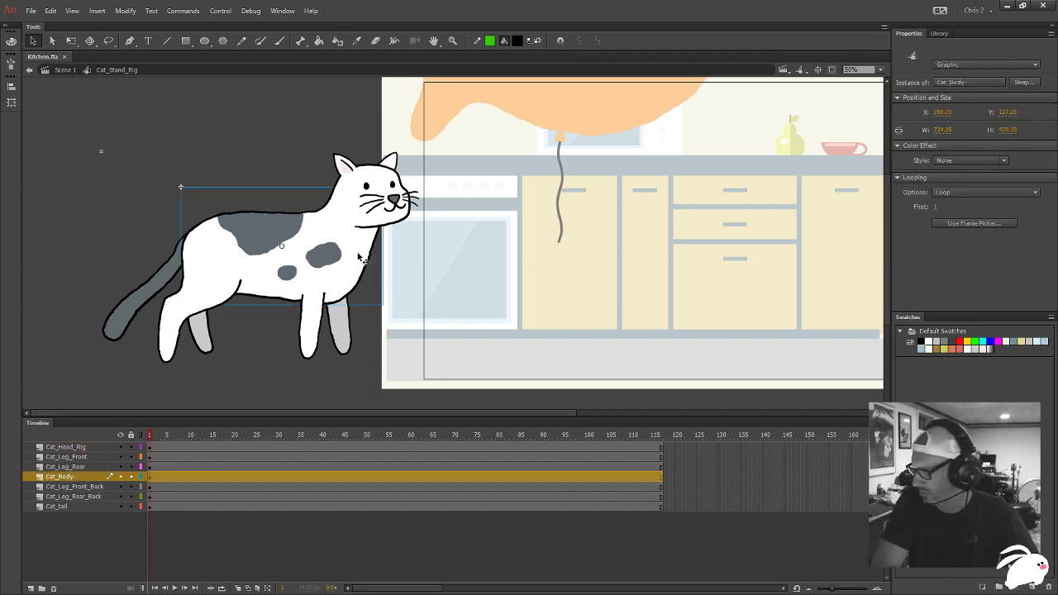
mouse_move(152, 437)
mouse_down()
mouse_move(254, 433)
mouse_move(149, 435)
mouse_up()
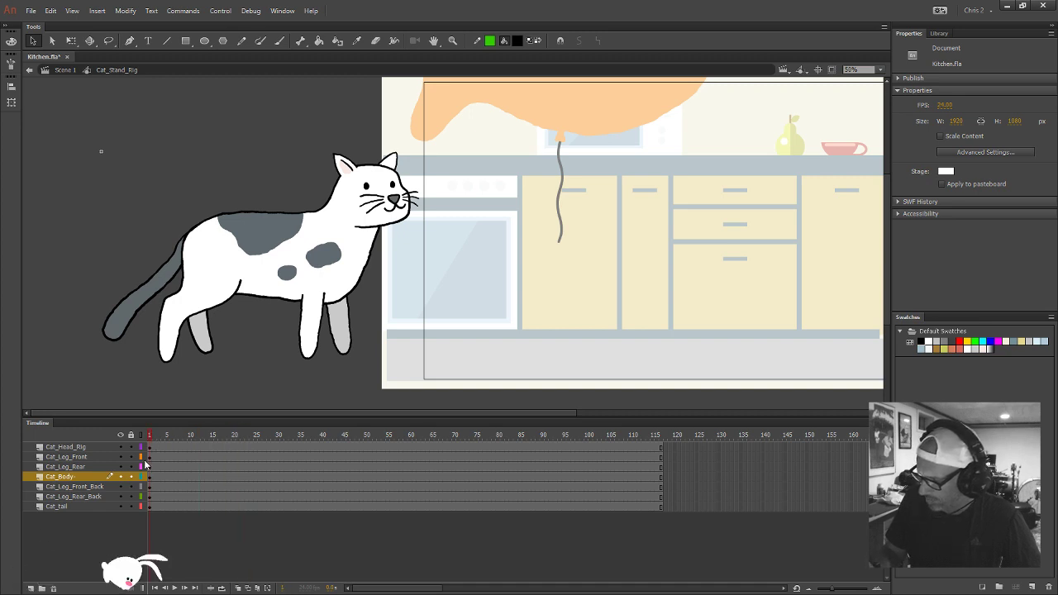
click(314, 329)
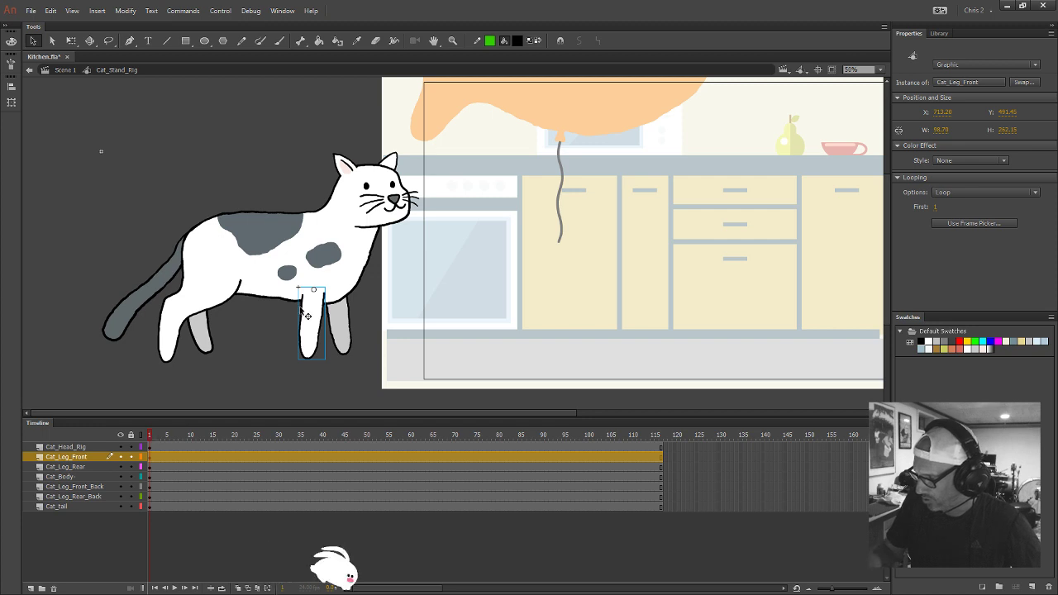
key(q)
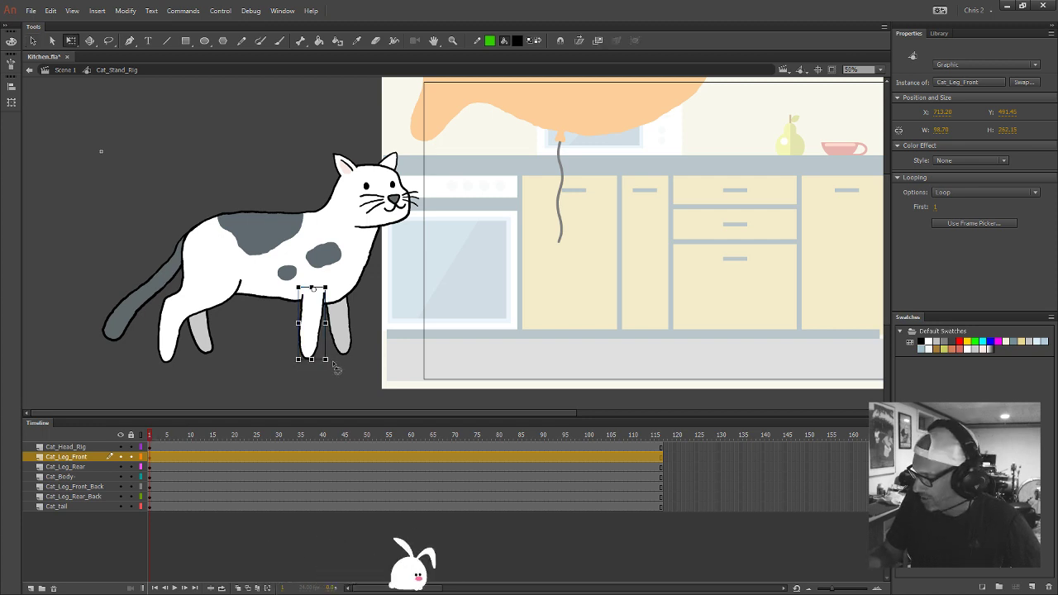
drag(337, 369, 357, 356)
click(333, 388)
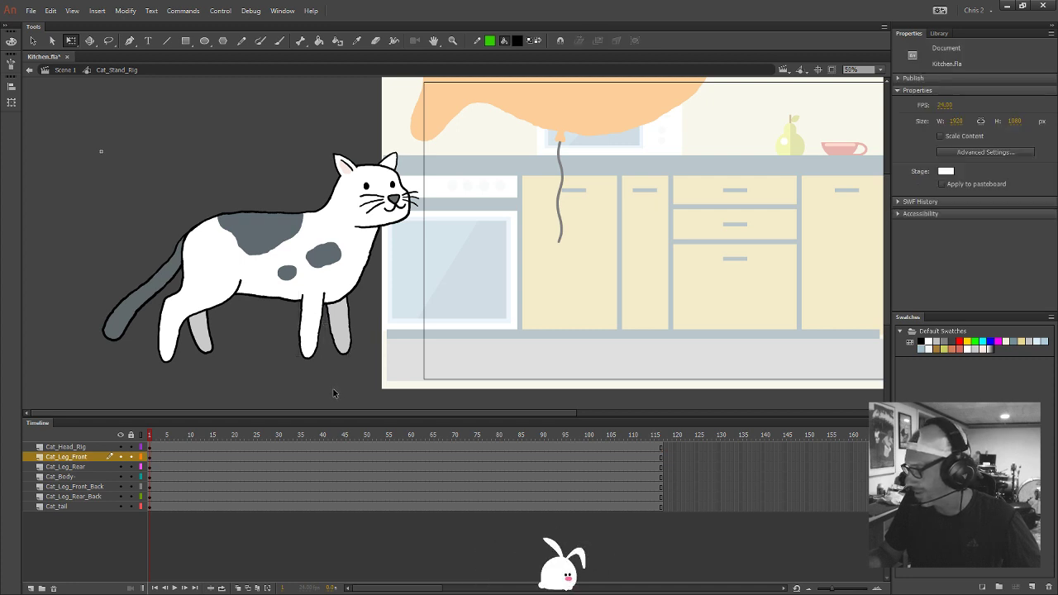
key(v)
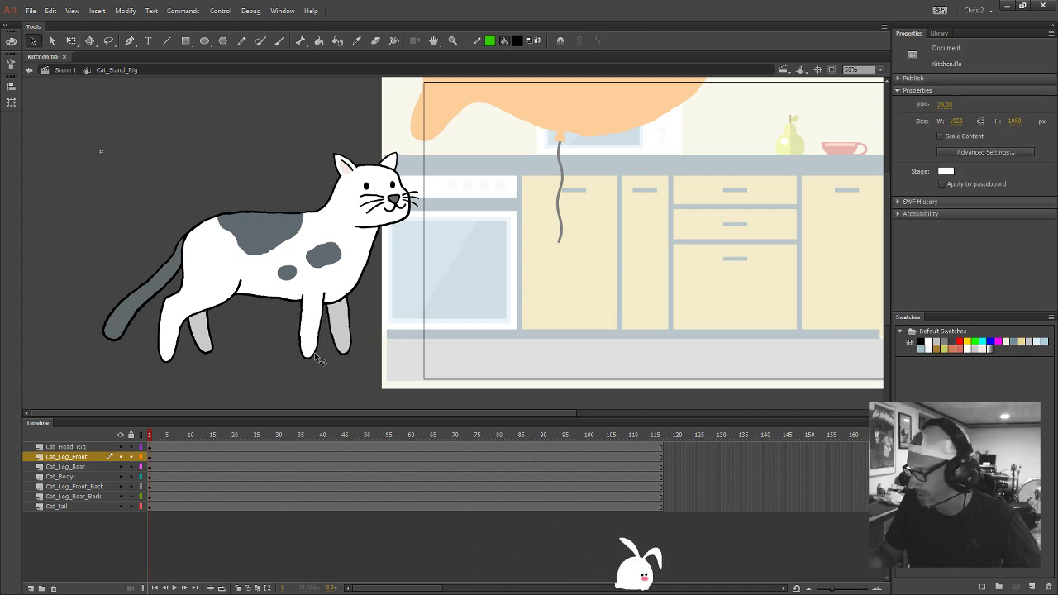
click(314, 352)
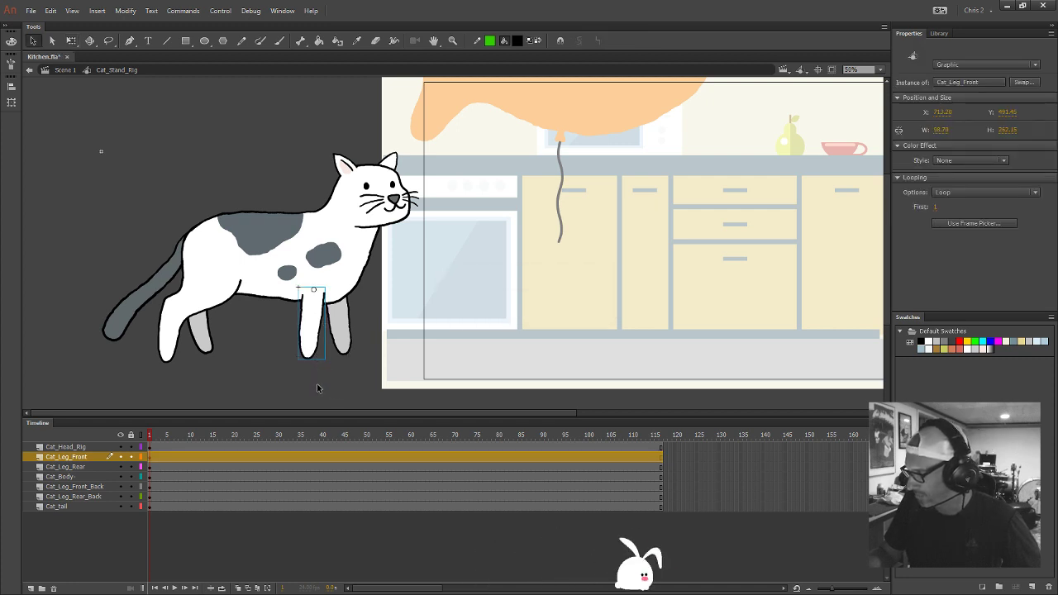
click(318, 380)
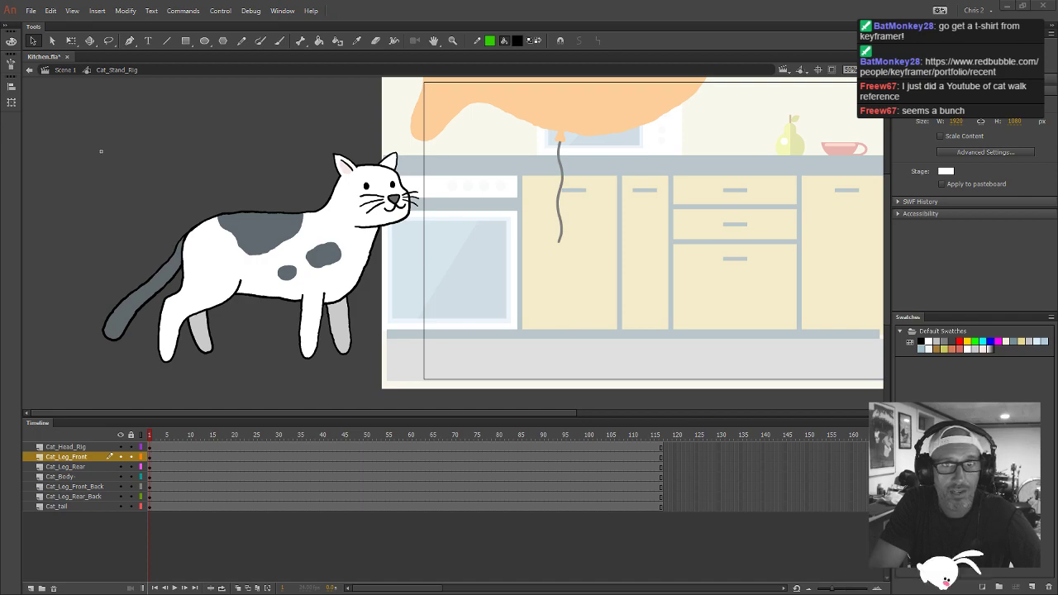
Switch to Chrome, browse the cat crouch animation GIF results, enlarge the sitting grey cat image, and close the browser window
key(alt+Tab)
drag(268, 98, 99, 24)
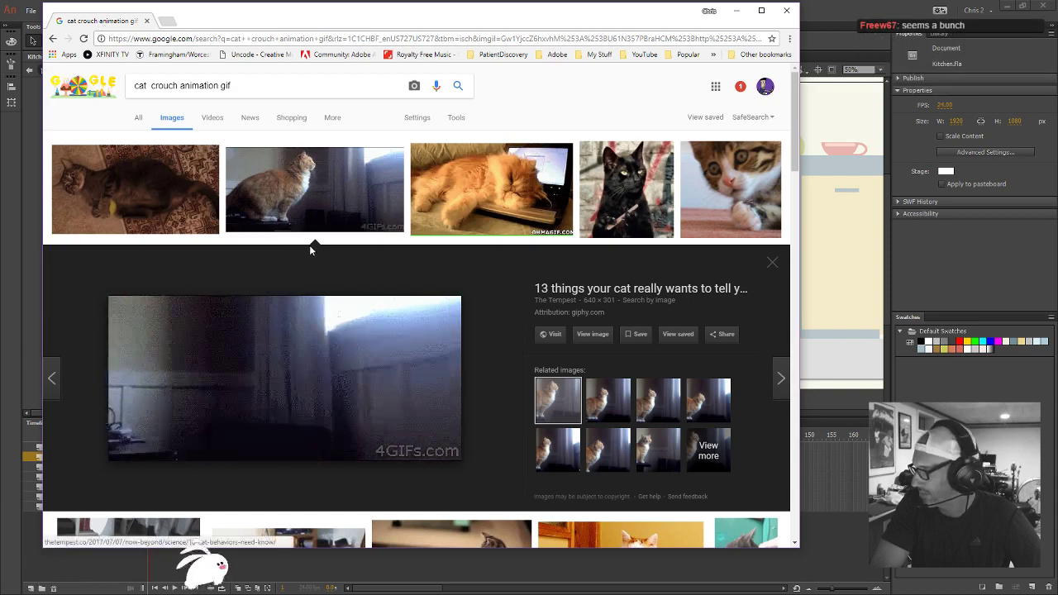
scroll(312, 245, down, 3)
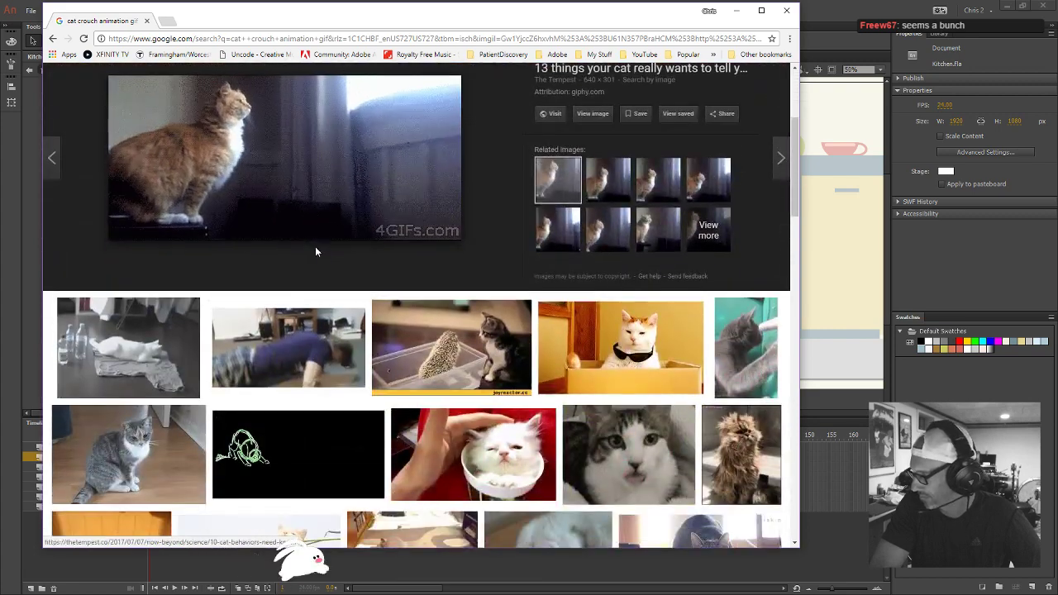
click(175, 427)
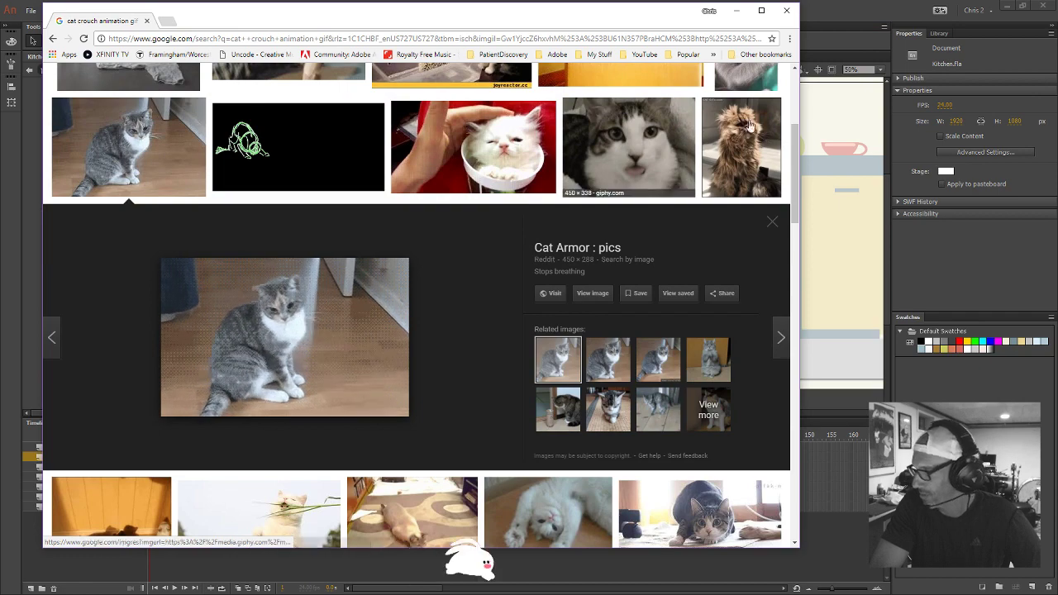
click(786, 10)
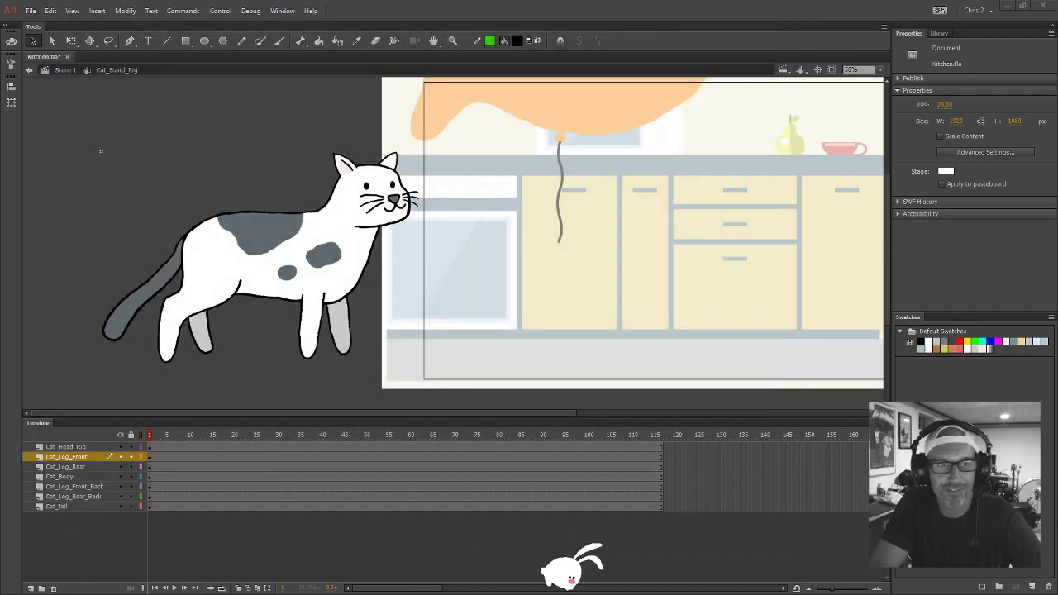
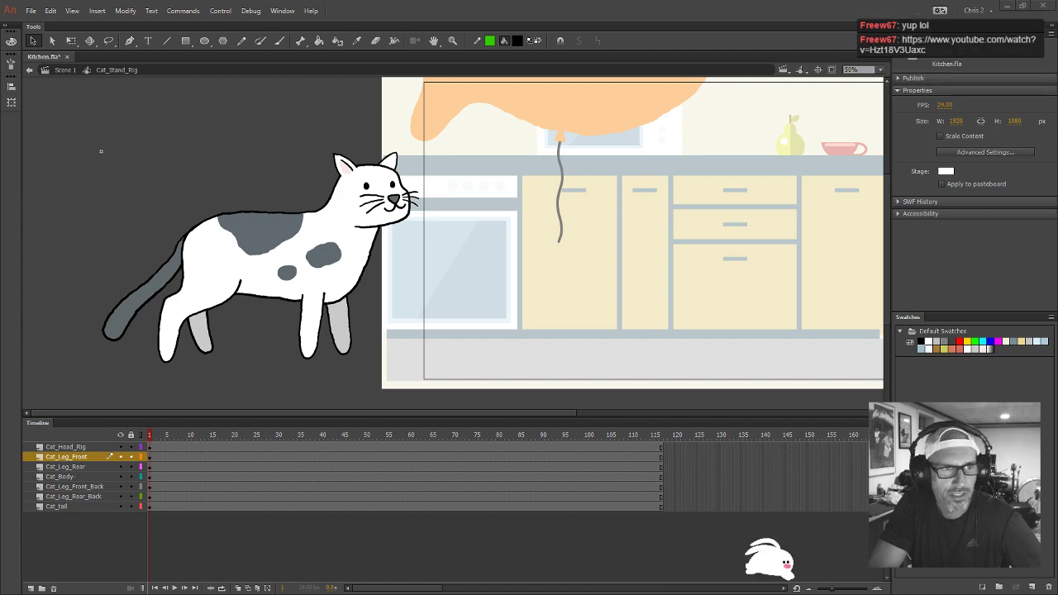
Switch to the Cat Walking video on YouTube and open the bookmarked savefrom.net downloader in a new tab
key(alt+Tab)
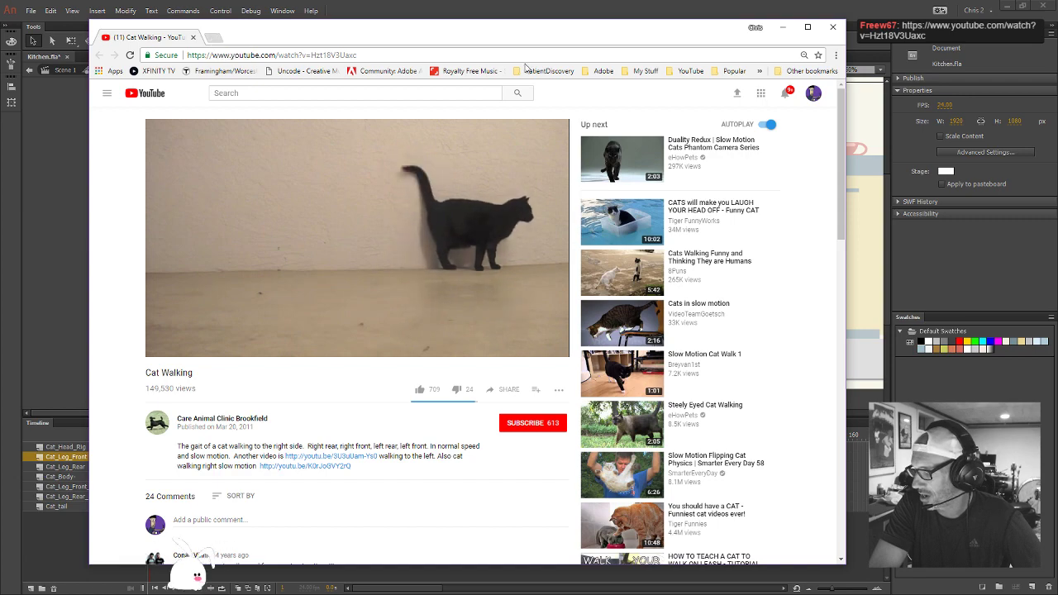
click(687, 72)
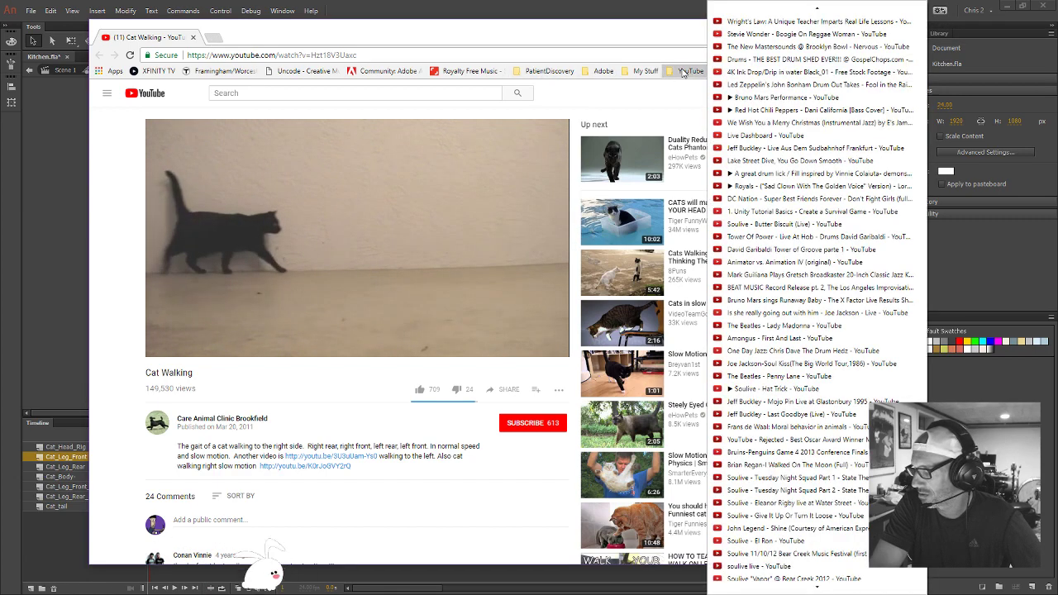
scroll(860, 372, down, 6)
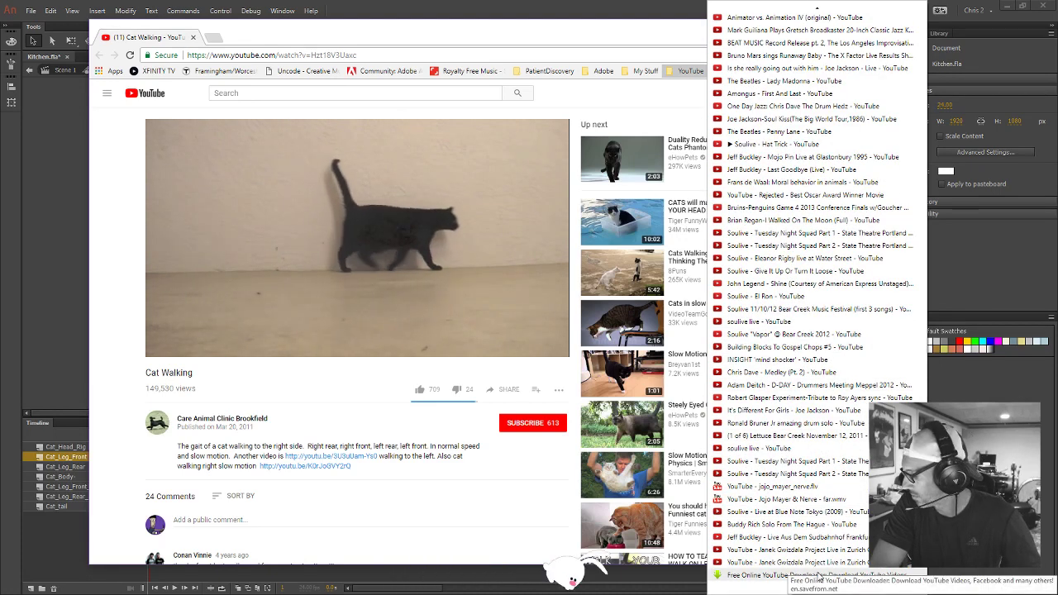
middle_click(819, 576)
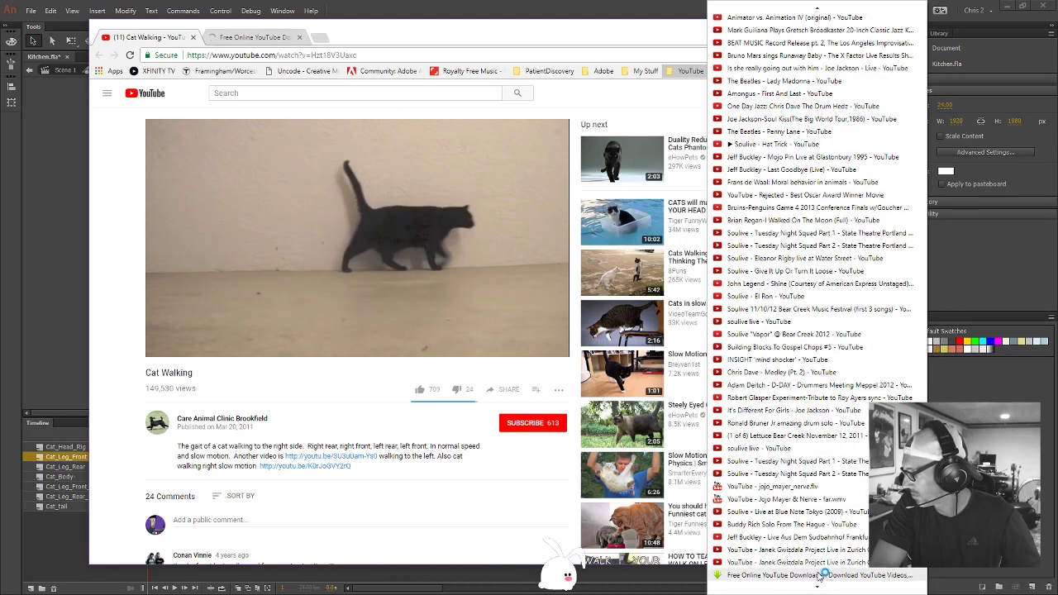
Submit the Cat Walking video's link to savefrom.net and download the video in the browser at low quality
click(280, 54)
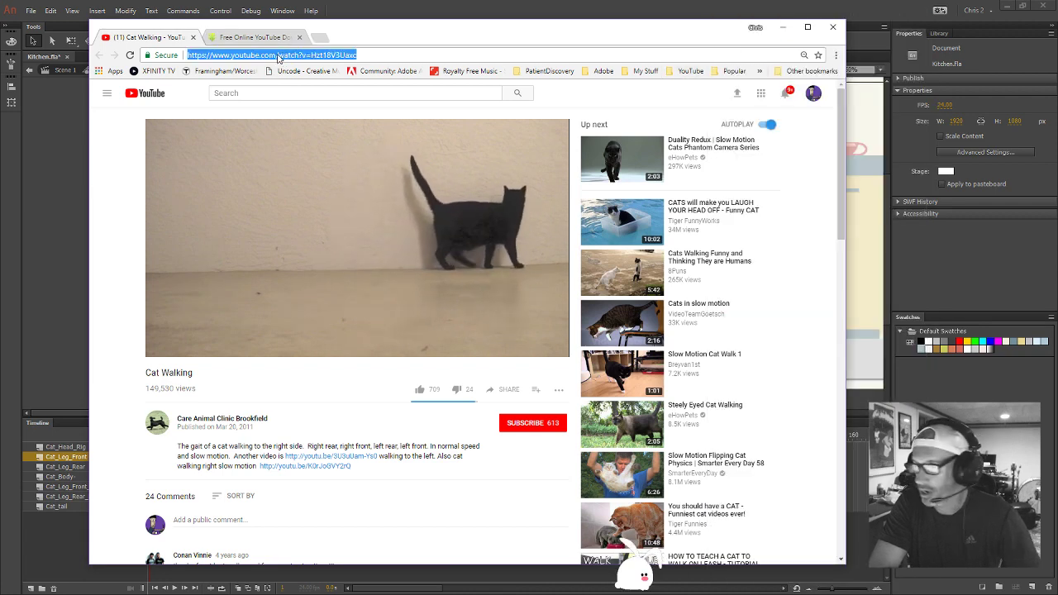
key(ctrl+Tab)
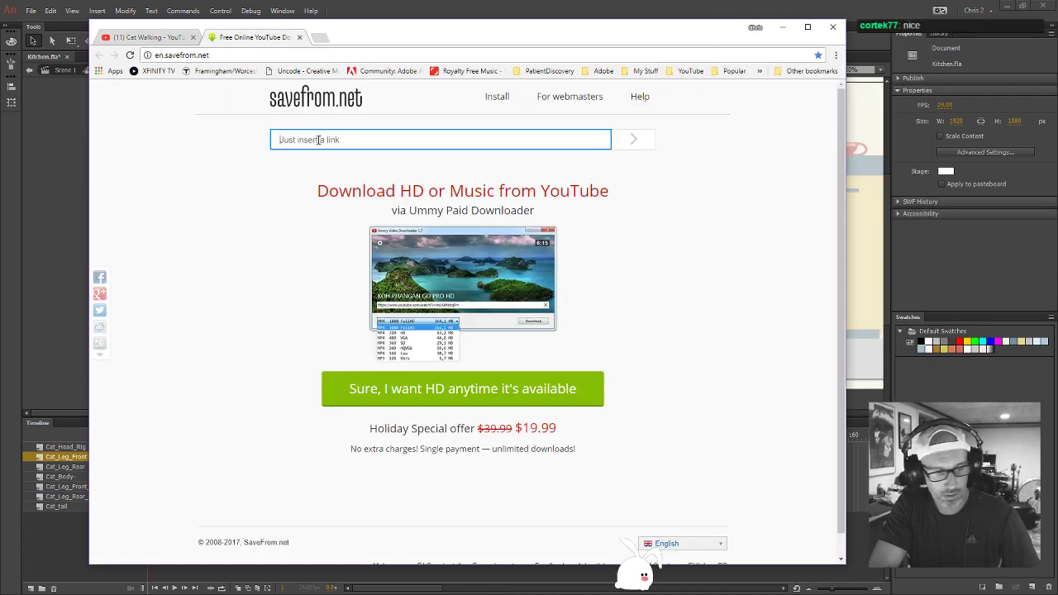
text(https://www.youtube.com/watch?v=Hzt18V3Uaxd)
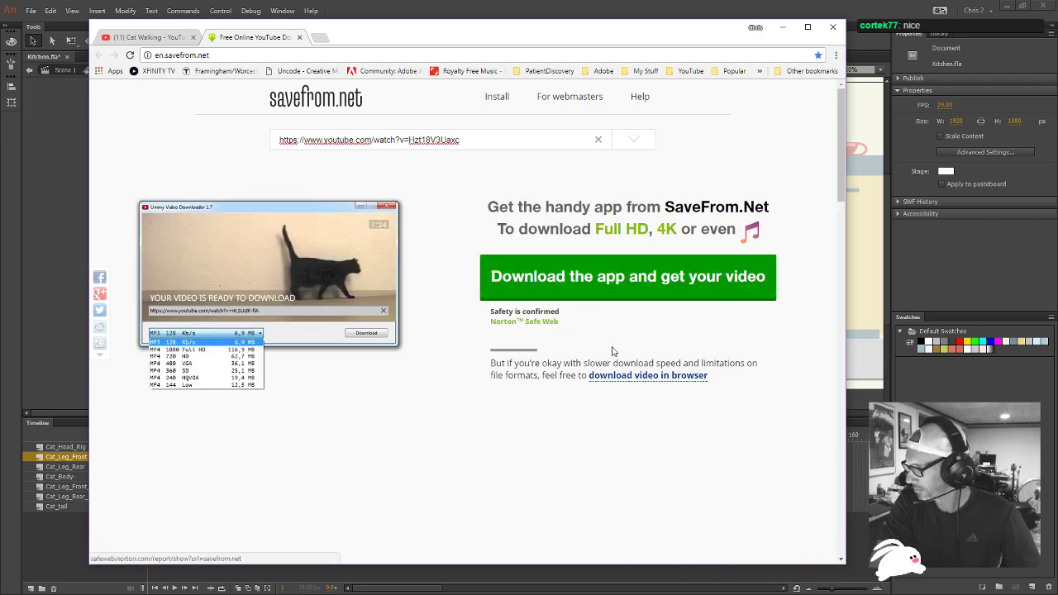
click(624, 377)
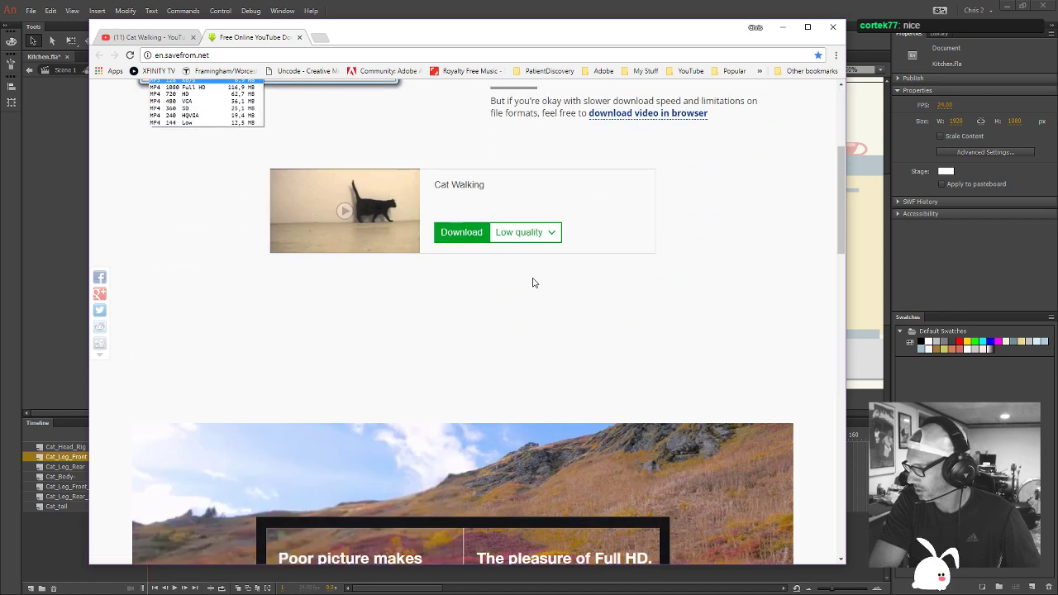
click(481, 237)
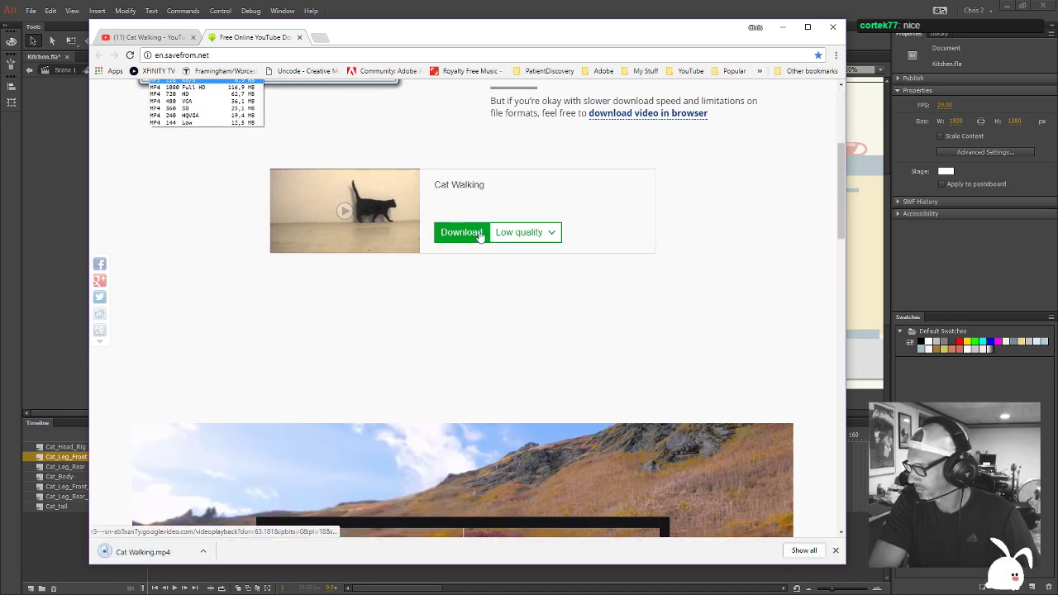
Show the downloaded Cat Walking.mp4 in its folder and move the Downloads window aside
click(203, 554)
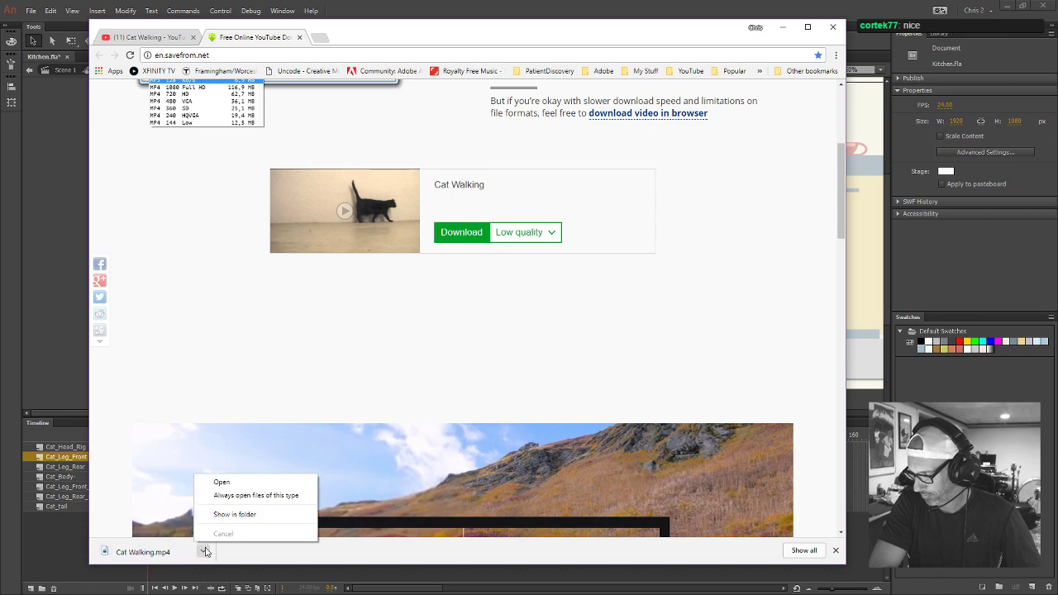
click(236, 515)
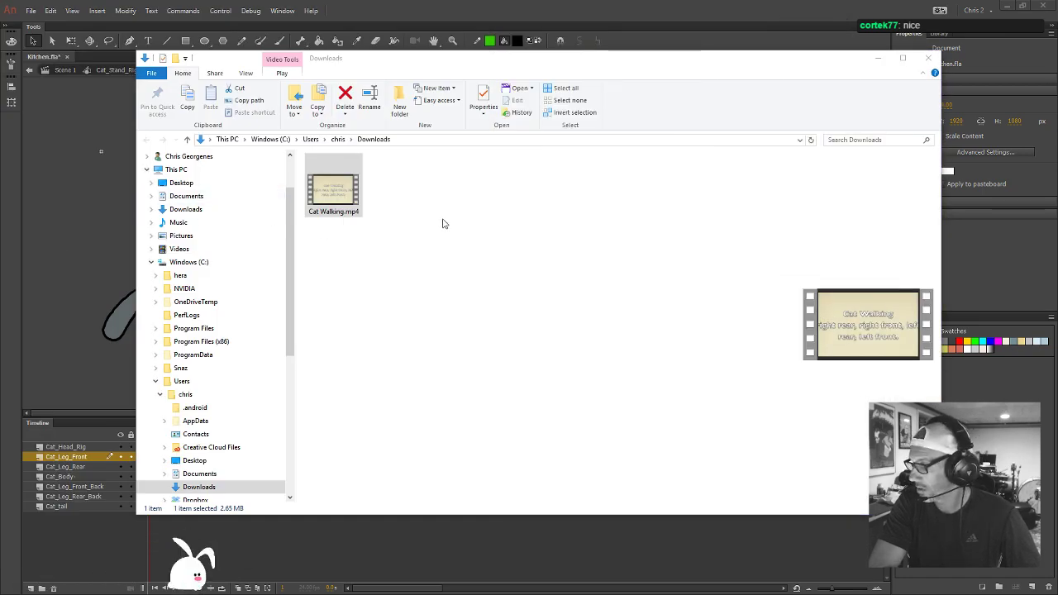
click(442, 224)
drag(390, 65, 625, 80)
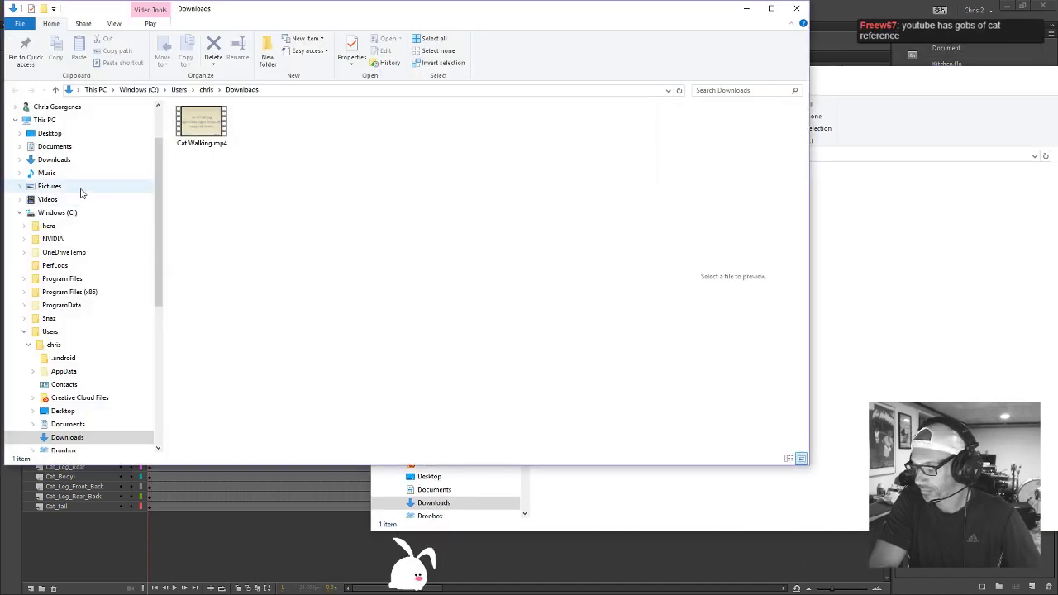
In the second File Explorer window, open the Crier Communications folder inside Projects on New Volume (D:)
scroll(71, 248, down, 3)
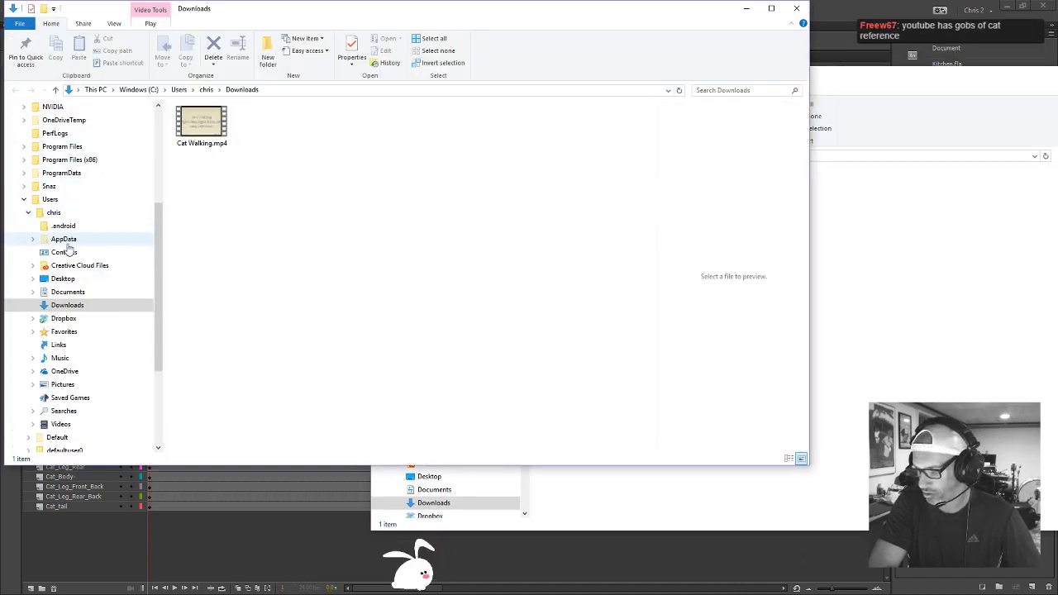
scroll(91, 384, down, 2)
scroll(89, 387, down, 2)
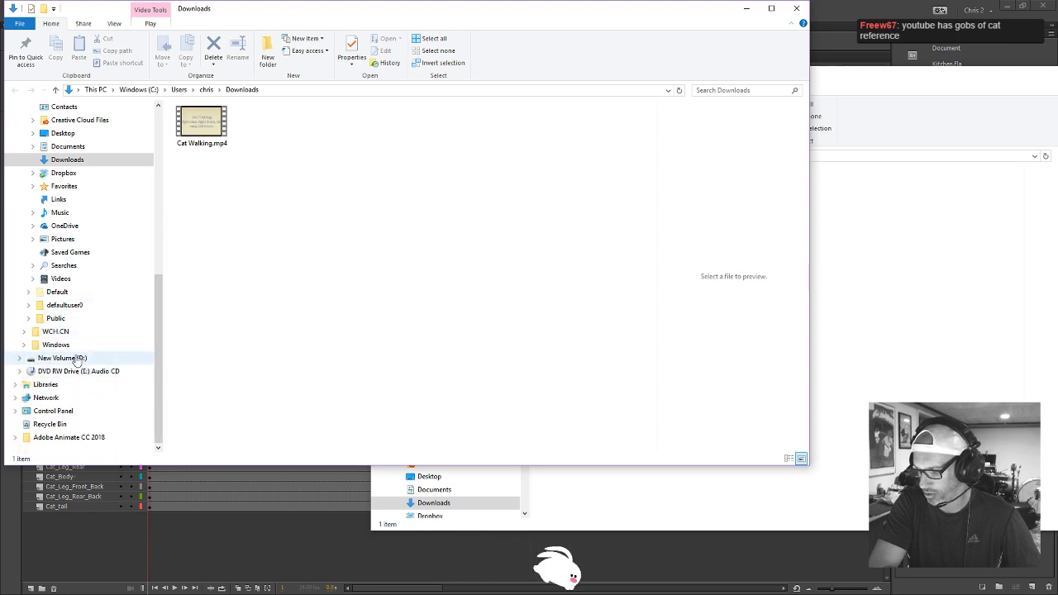
click(74, 358)
double_click(199, 250)
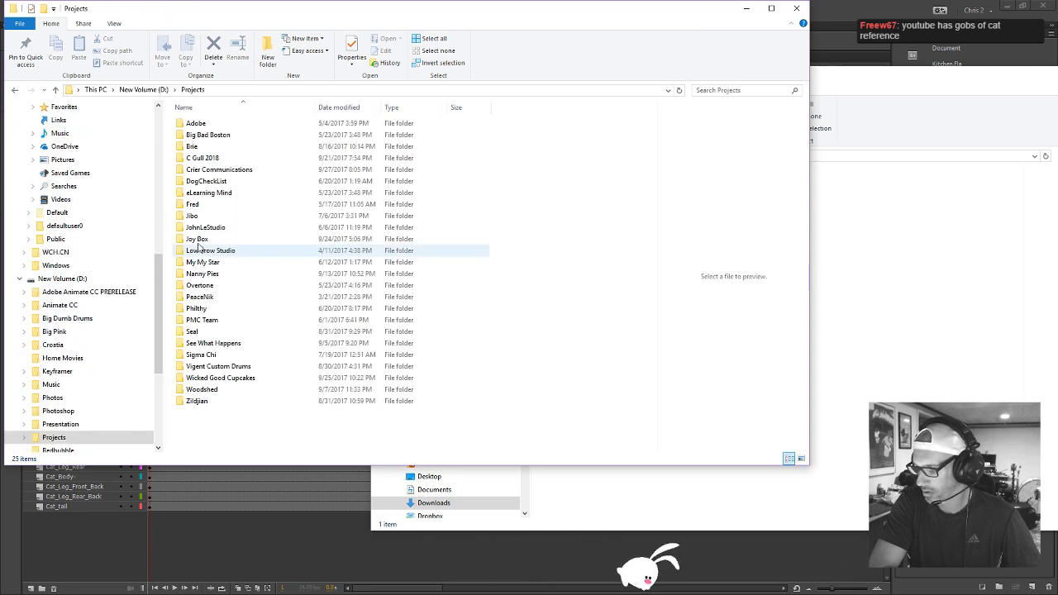
double_click(212, 168)
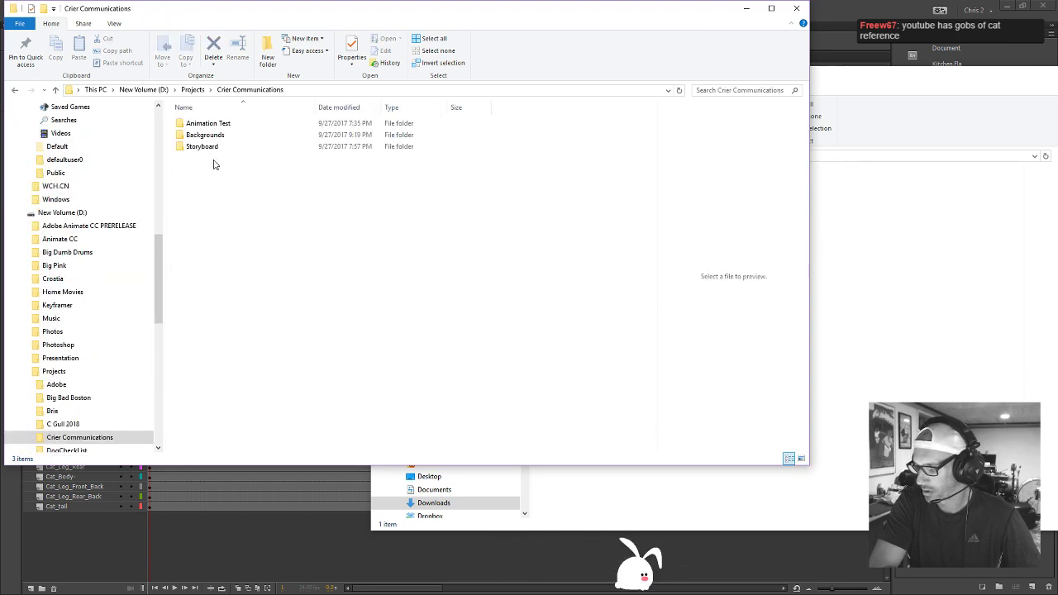
Move Cat Walking.mp4 from Downloads into the Crier Communications folder
click(960, 224)
drag(567, 190, 191, 280)
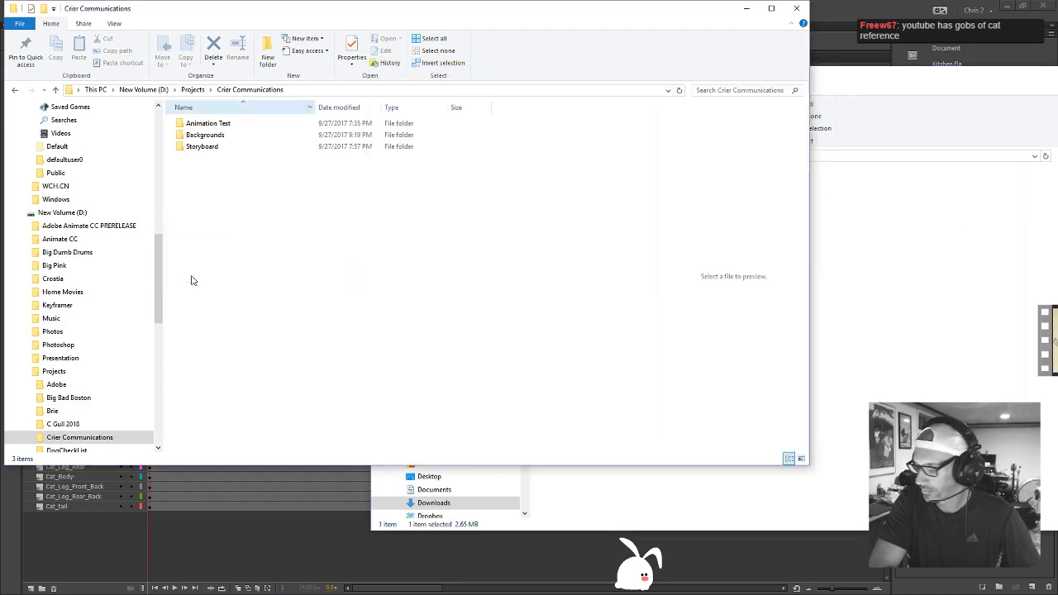
key(alt+Tab)
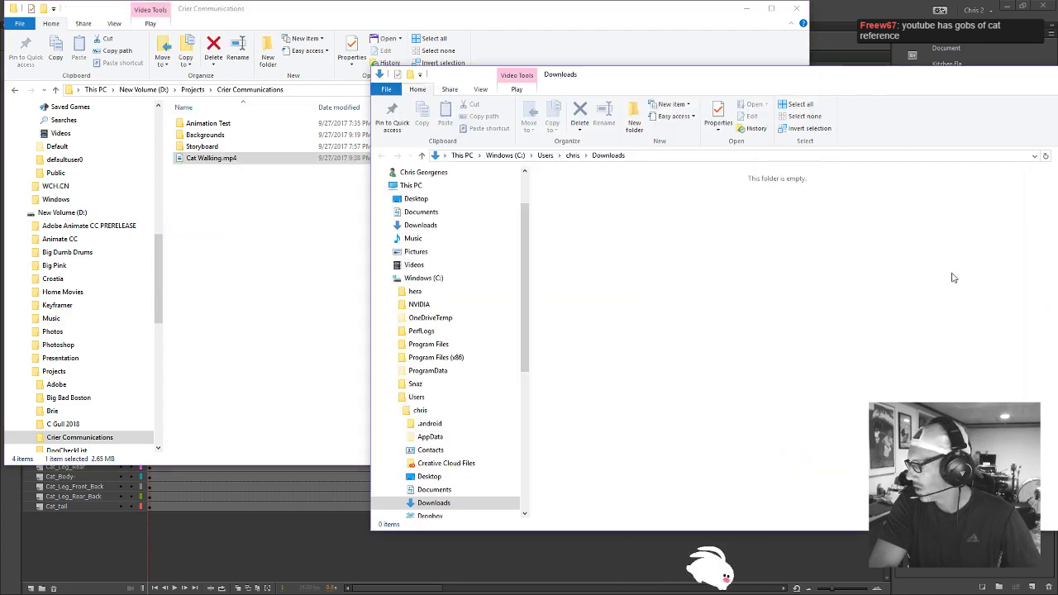
Return to Animate, select all the cat rig parts, and leave the Cat_Stand_Rig symbol for Scene 1
click(828, 33)
drag(132, 119, 405, 411)
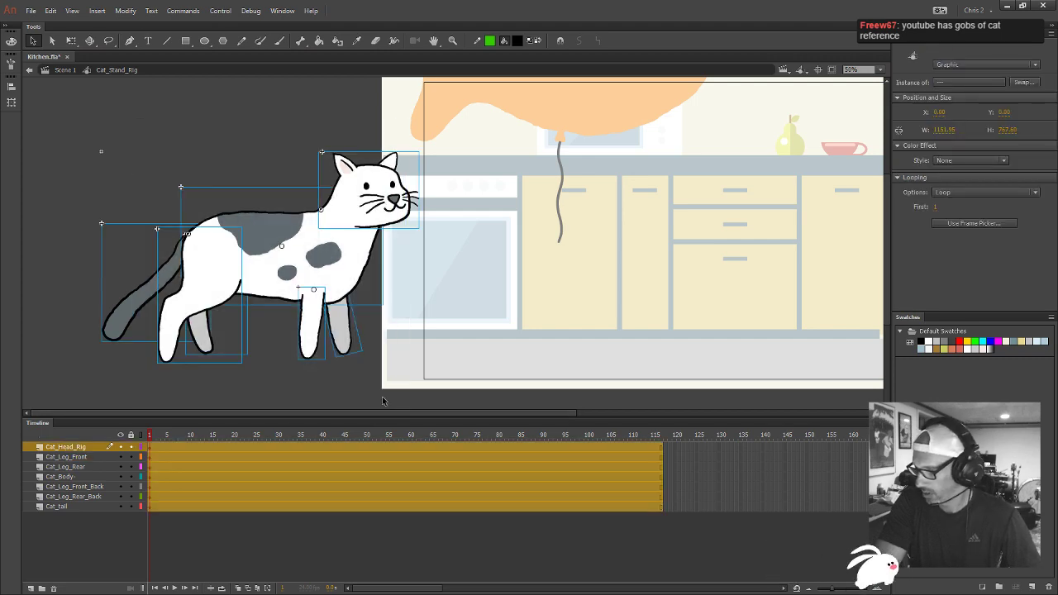
double_click(382, 401)
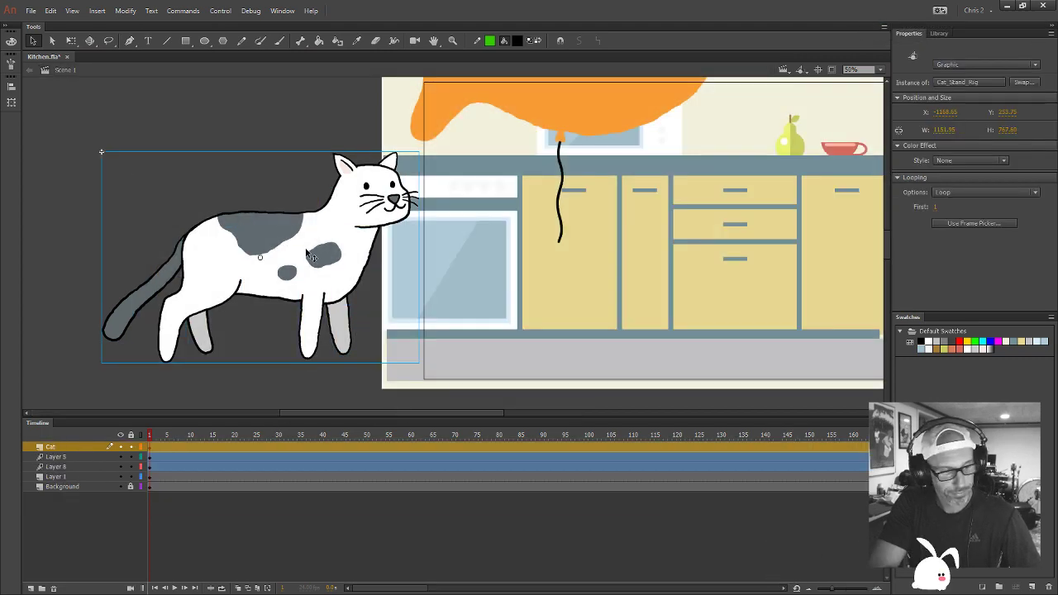
Create a new document, paste the Cat_Stand_Rig into it, and add a second layer above the rig
key(ctrl+n)
key(Return)
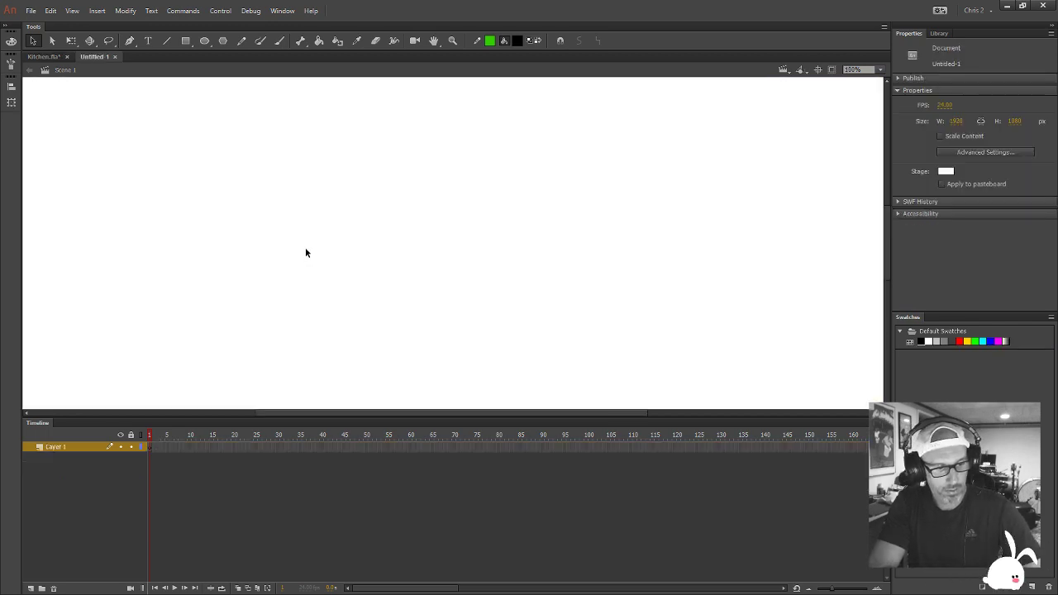
key(ctrl+v)
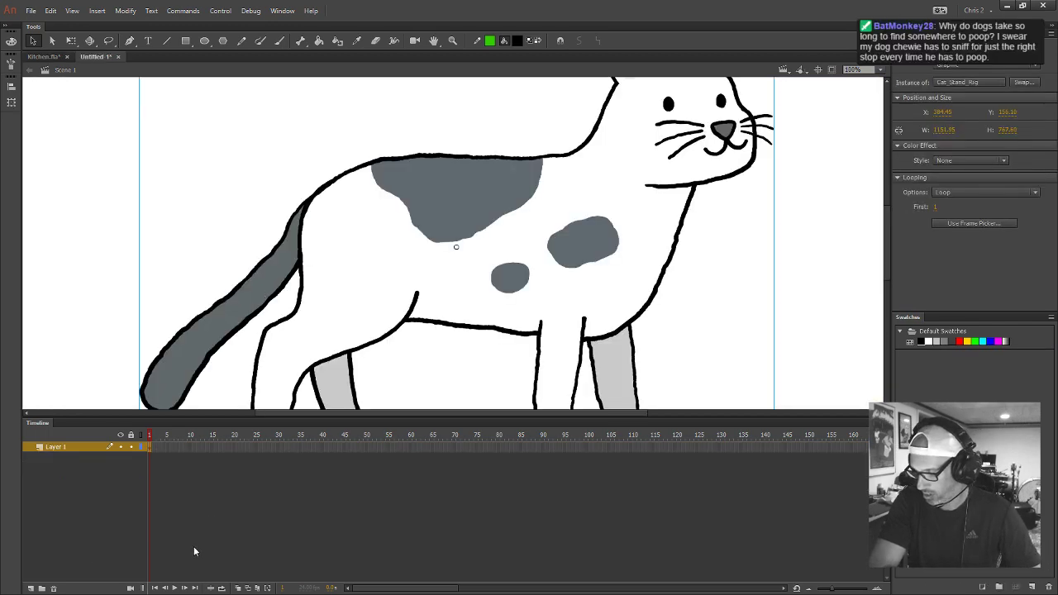
click(30, 589)
key(ctrl+2)
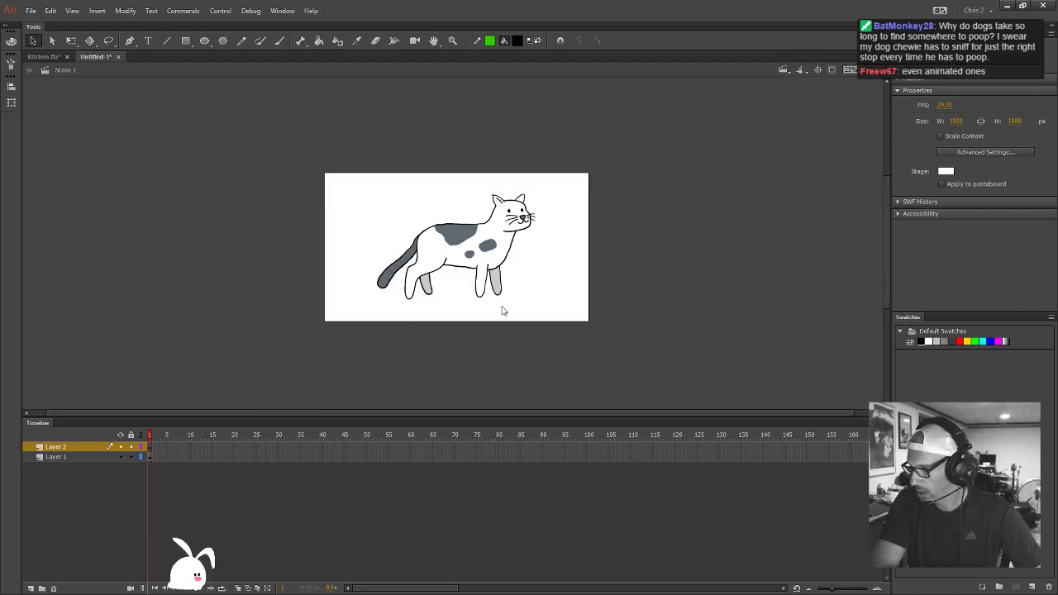
Import Cat Walking.mp4 from the Crier Communications folder inside Projects on New Volume (D:)
key(ctrl+r)
click(273, 86)
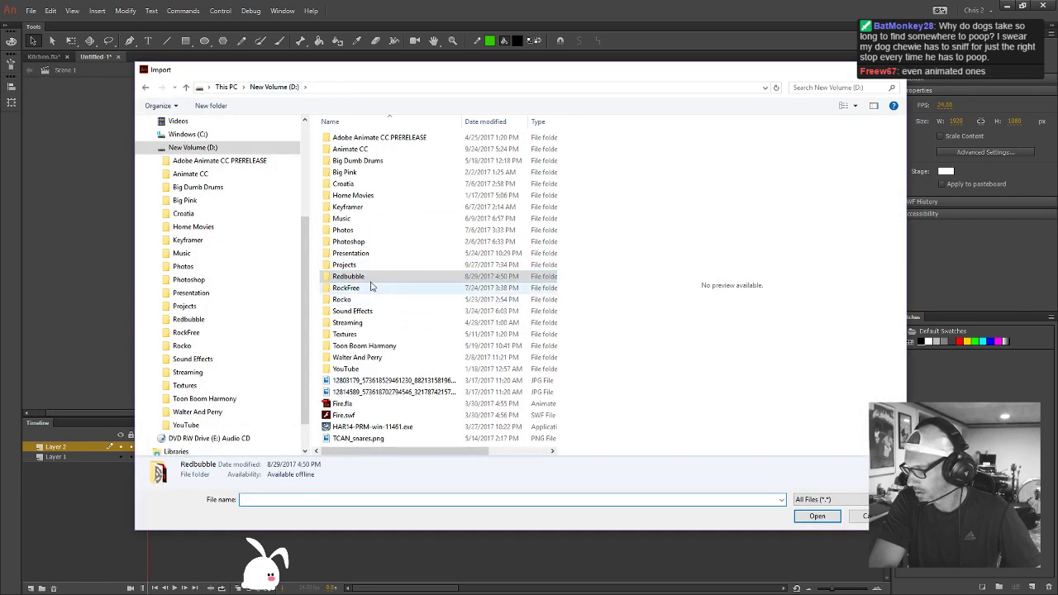
double_click(351, 264)
double_click(360, 184)
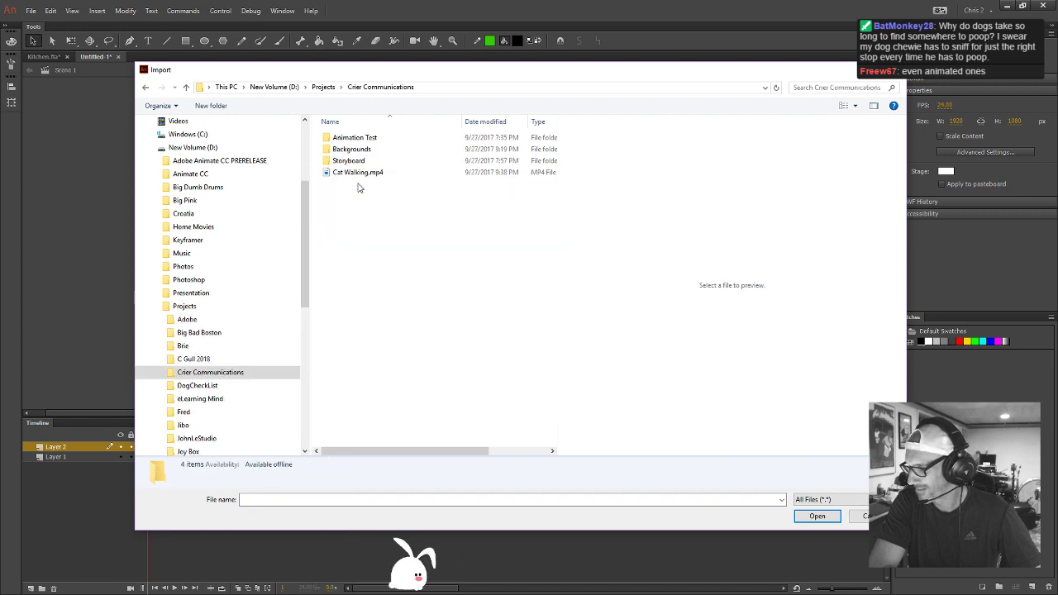
double_click(356, 173)
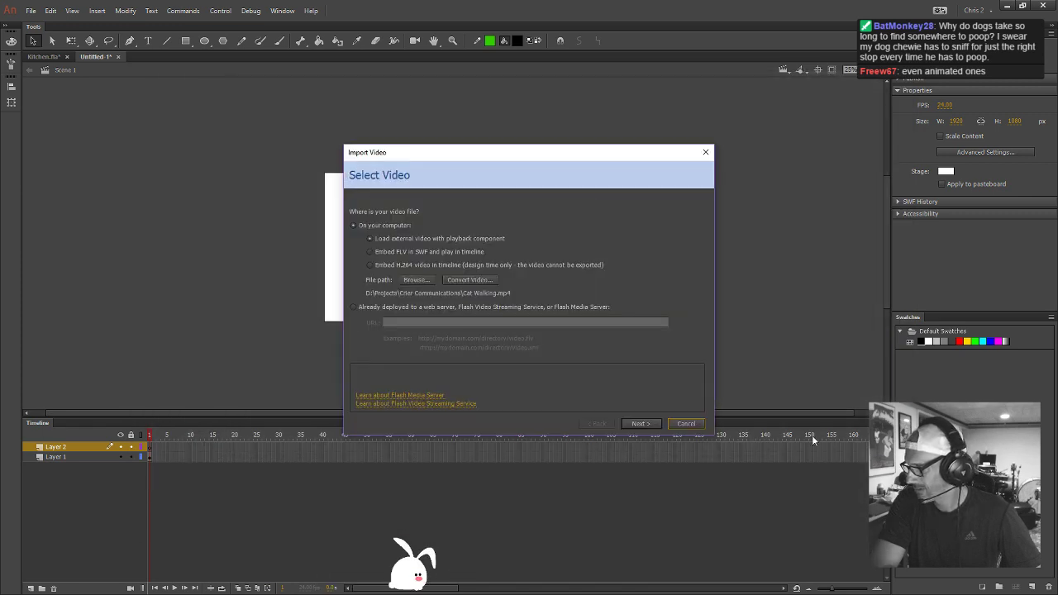
Embed the H.264 video in the timeline as a Graphic symbol placed on the stage, and finish the import
click(409, 264)
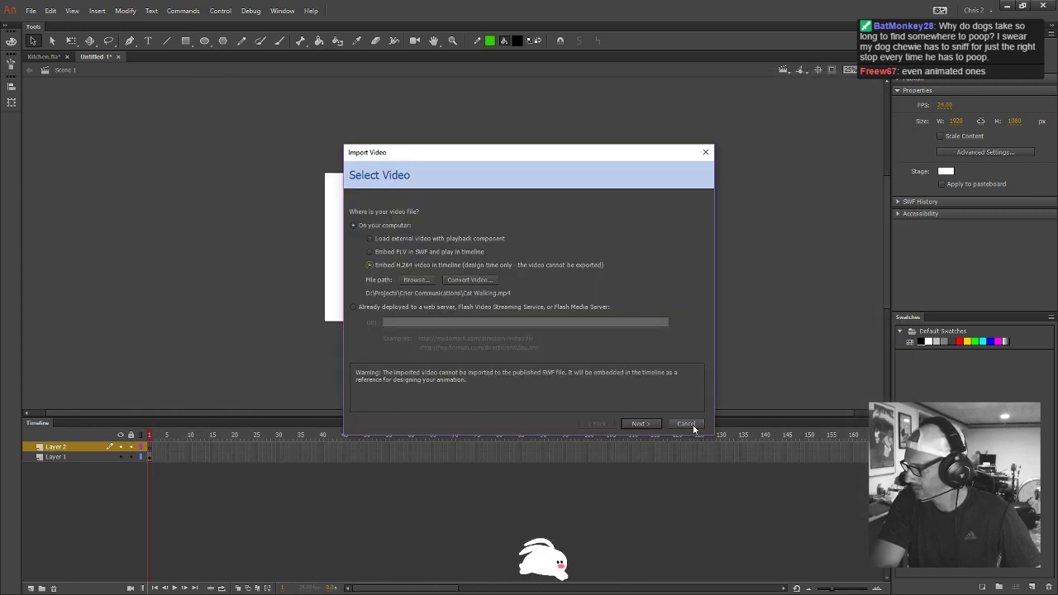
click(655, 423)
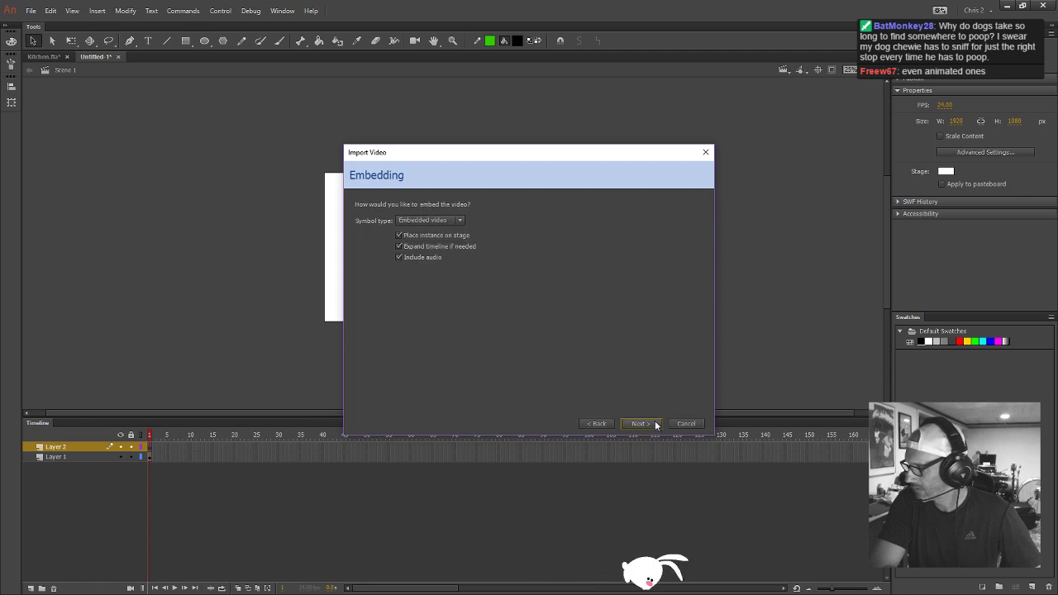
click(436, 220)
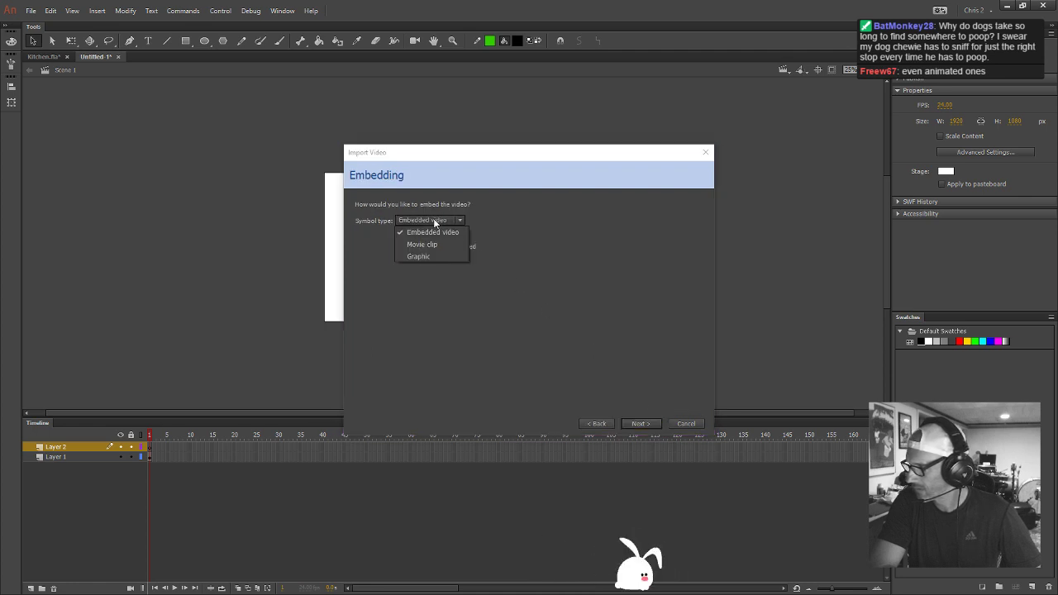
click(421, 257)
click(638, 421)
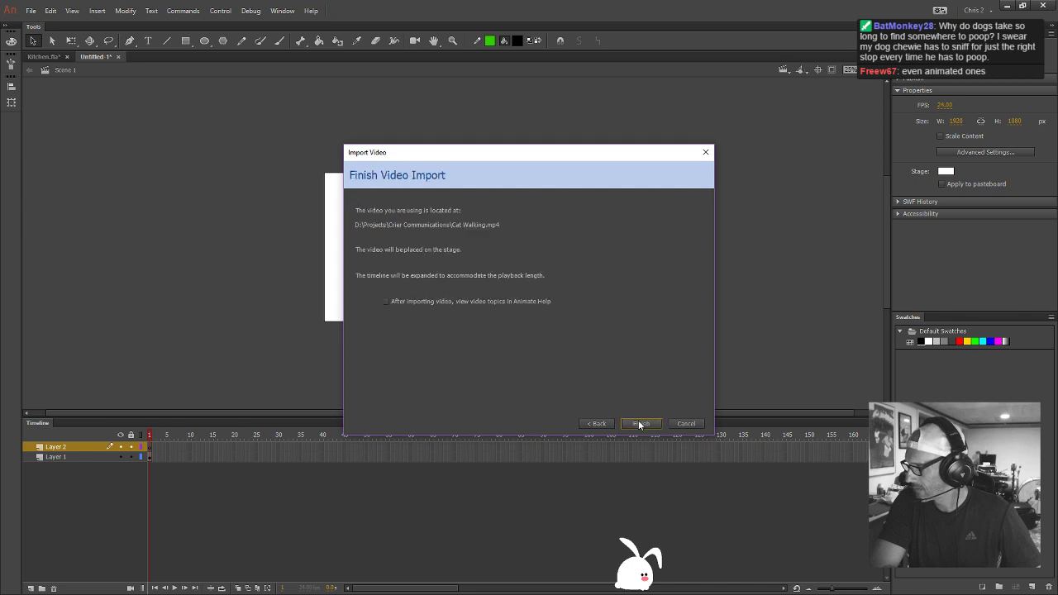
click(630, 422)
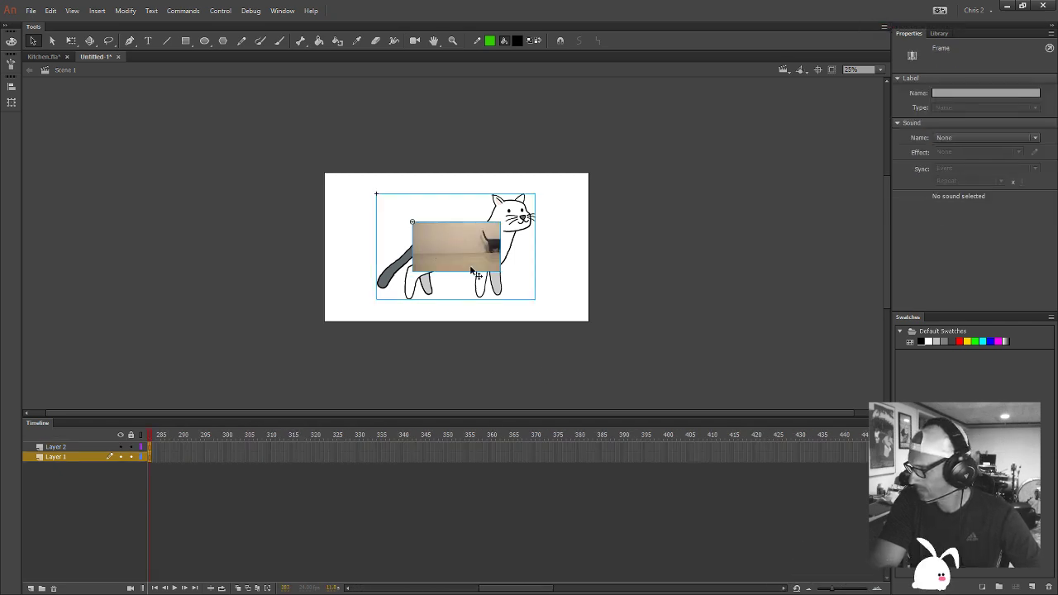
Move the cat-walk video off the stage beside the cat rig and extend both layers to frame 525
drag(460, 239, 280, 224)
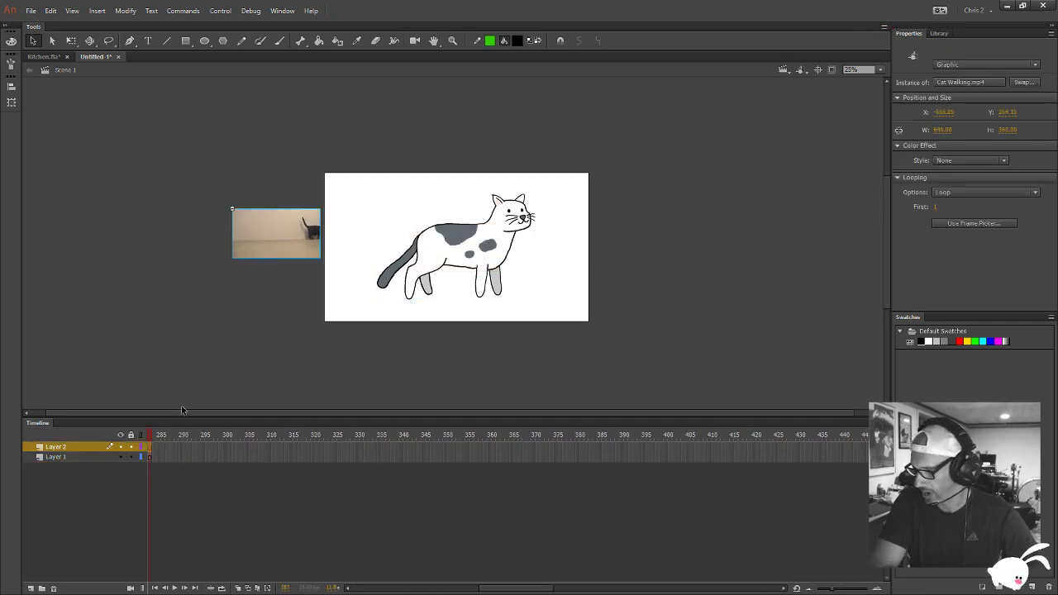
drag(162, 442, 422, 473)
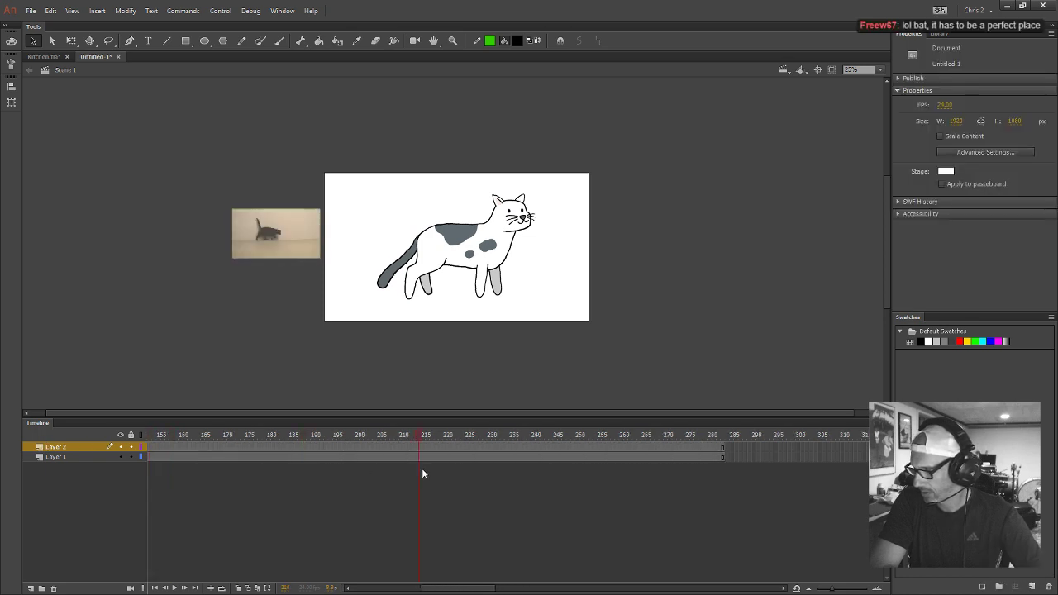
drag(744, 455, 877, 455)
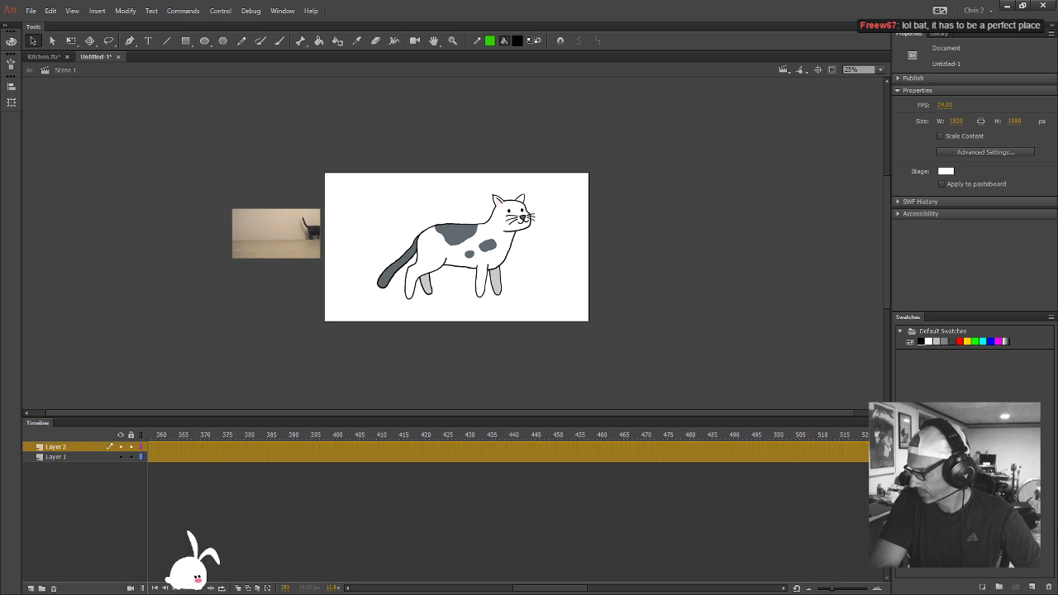
click(877, 457)
Scale the cat-walk video up to about 2689 px wide and position it to the left of the cat rig
click(274, 262)
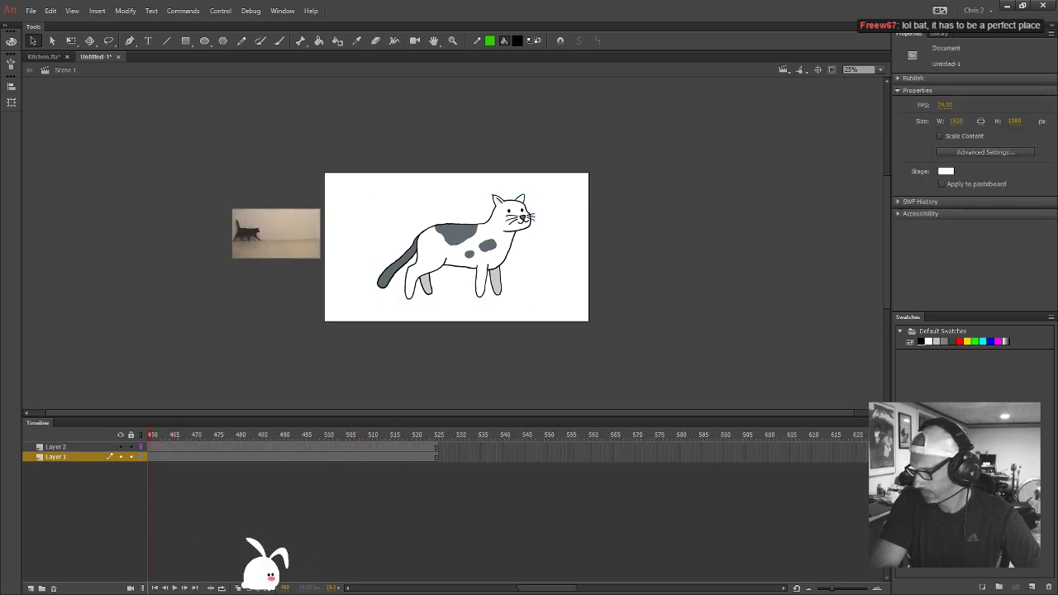
click(273, 255)
key(q)
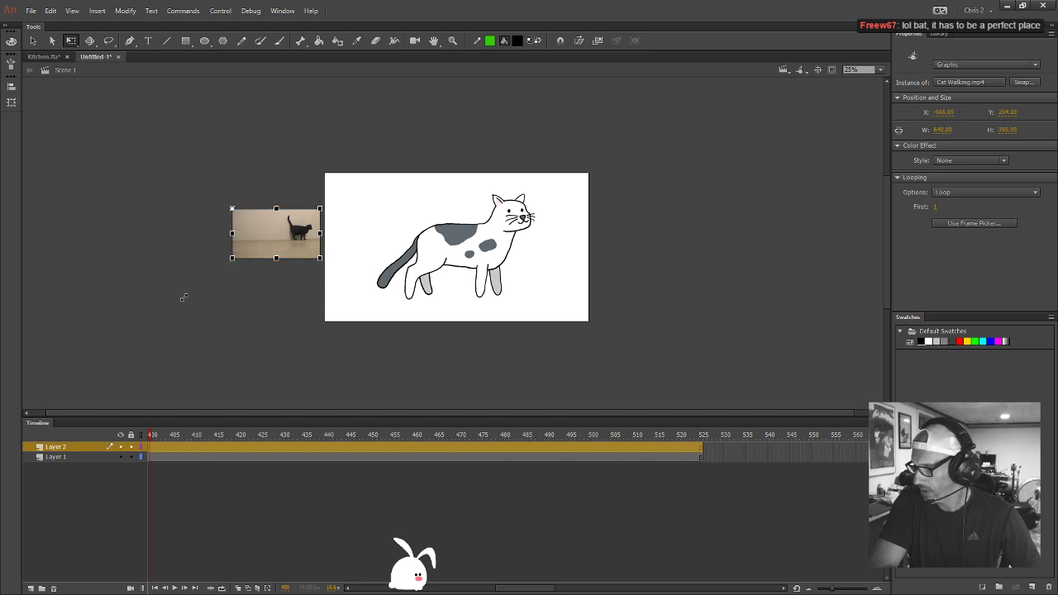
drag(320, 259, 602, 409)
drag(533, 374, 273, 334)
drag(217, 435, 369, 465)
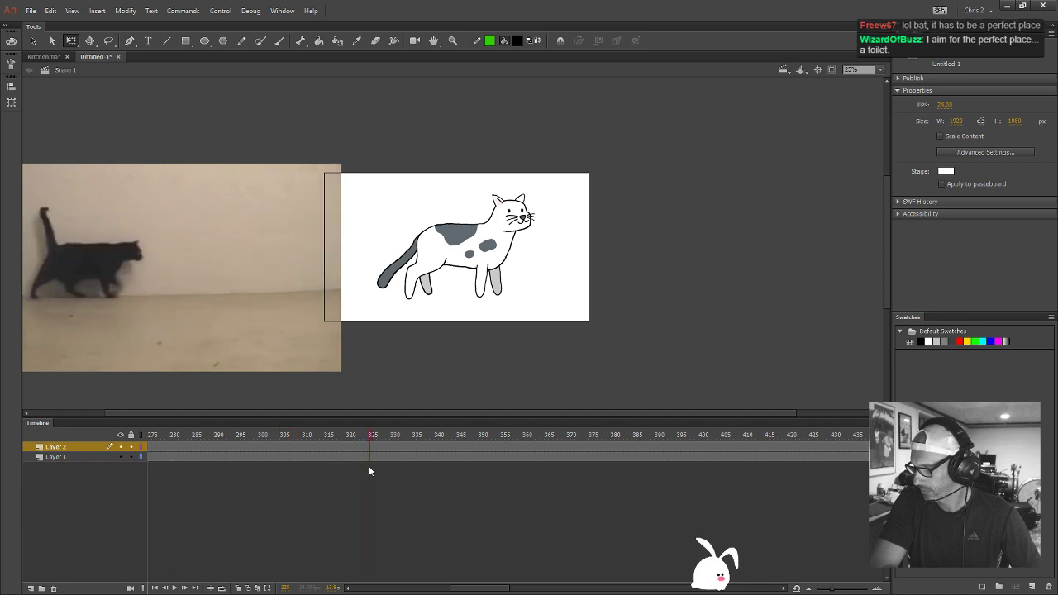
drag(270, 299, 349, 294)
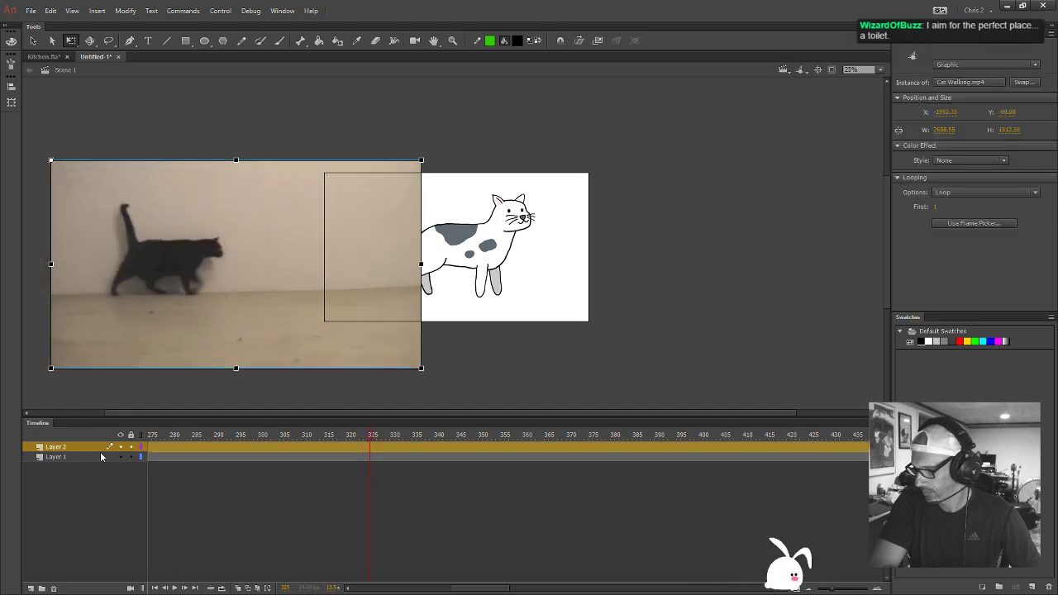
Move the cat rig's layer above the video layer and scrub through the reference for a suitable walk start
drag(100, 448, 95, 462)
drag(203, 427, 147, 445)
drag(336, 439, 495, 440)
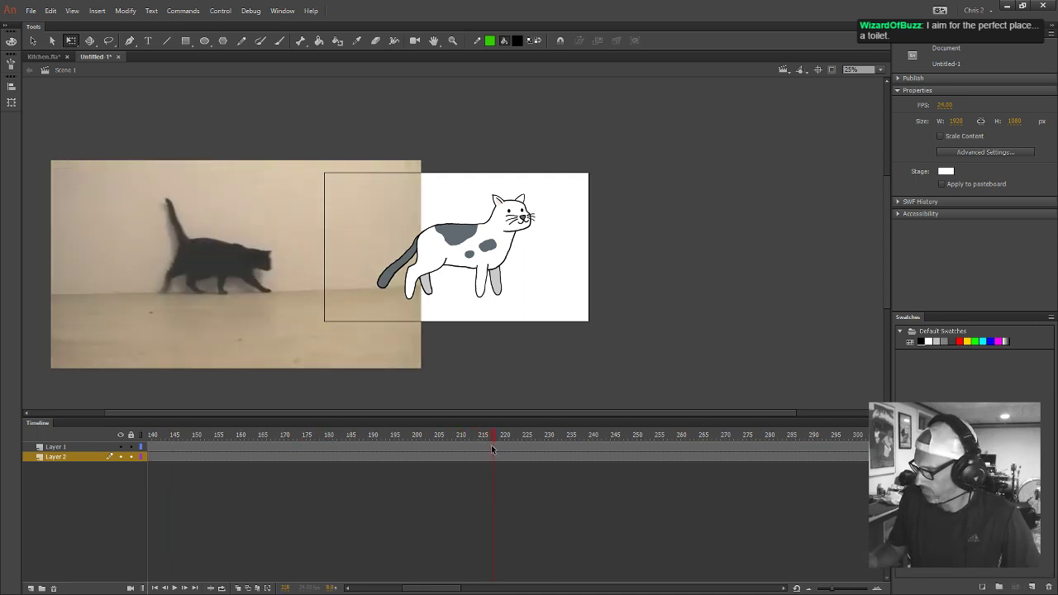
click(491, 447)
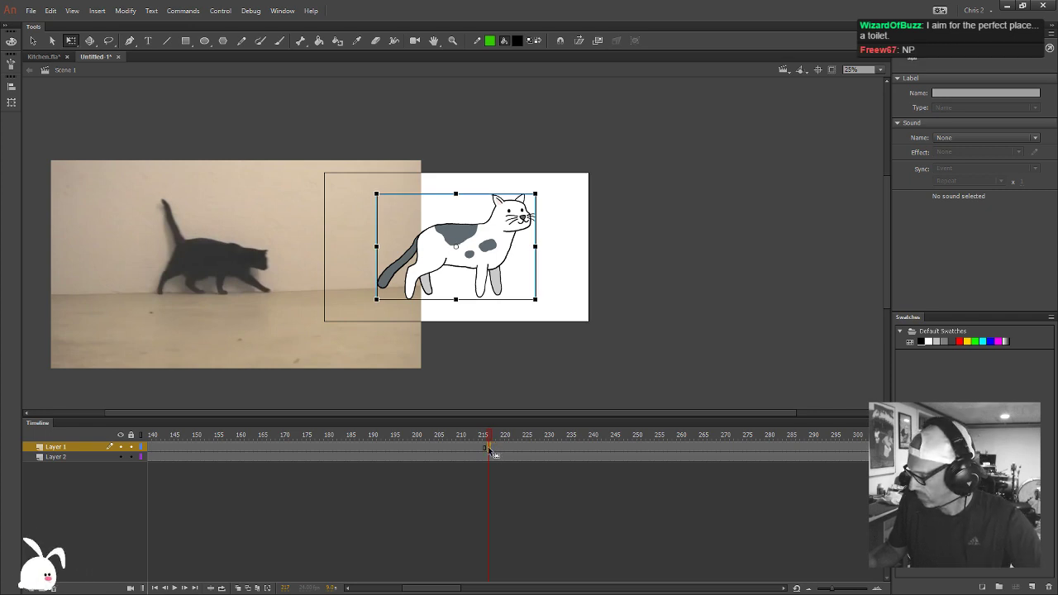
drag(488, 446, 275, 438)
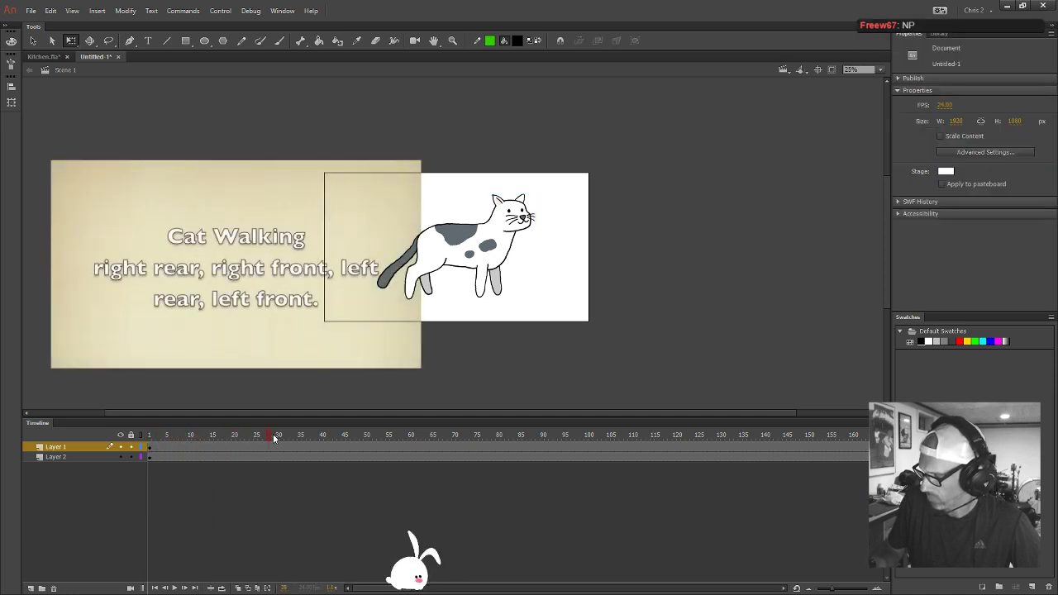
Add keyframes on both layers at about frame 221 and remove the earlier frames so the walk starts at frame 1
drag(856, 446, 662, 451)
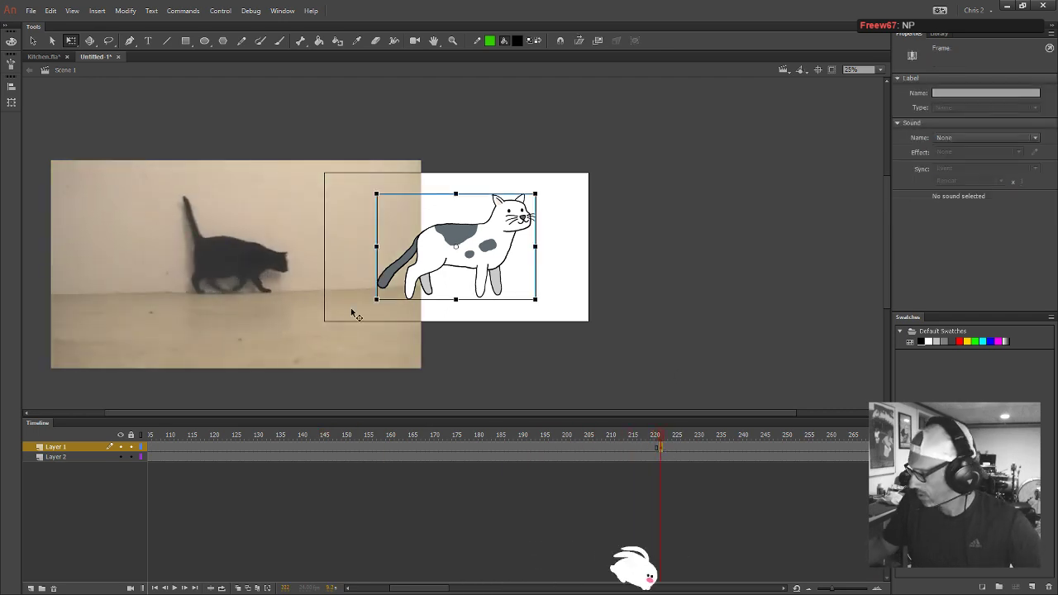
click(278, 367)
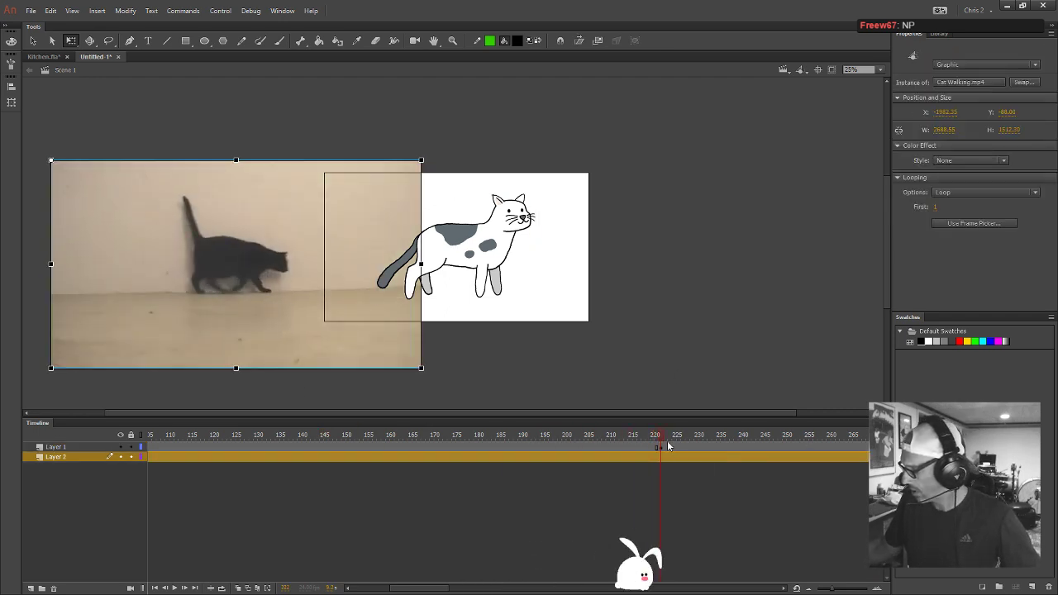
click(662, 447)
click(661, 457)
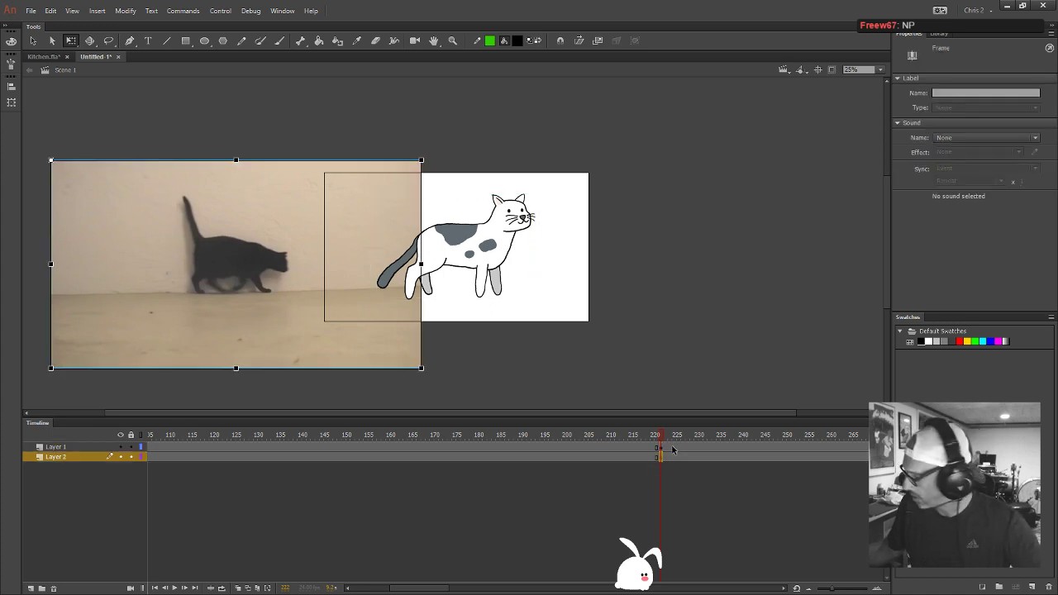
scroll(131, 466, left, 10)
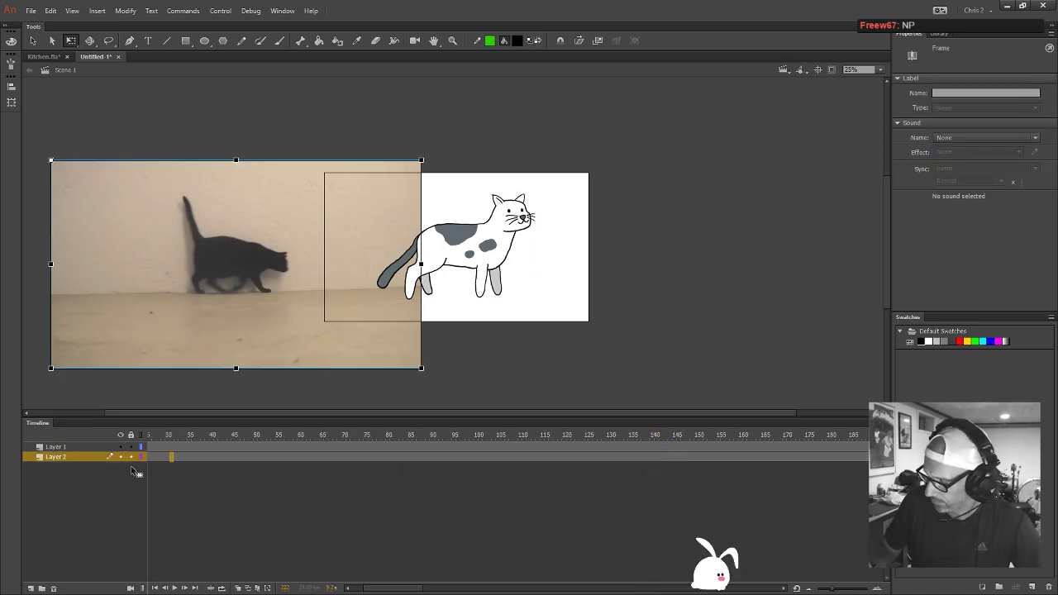
mouse_move(150, 435)
mouse_down()
mouse_move(235, 430)
mouse_move(154, 420)
mouse_up()
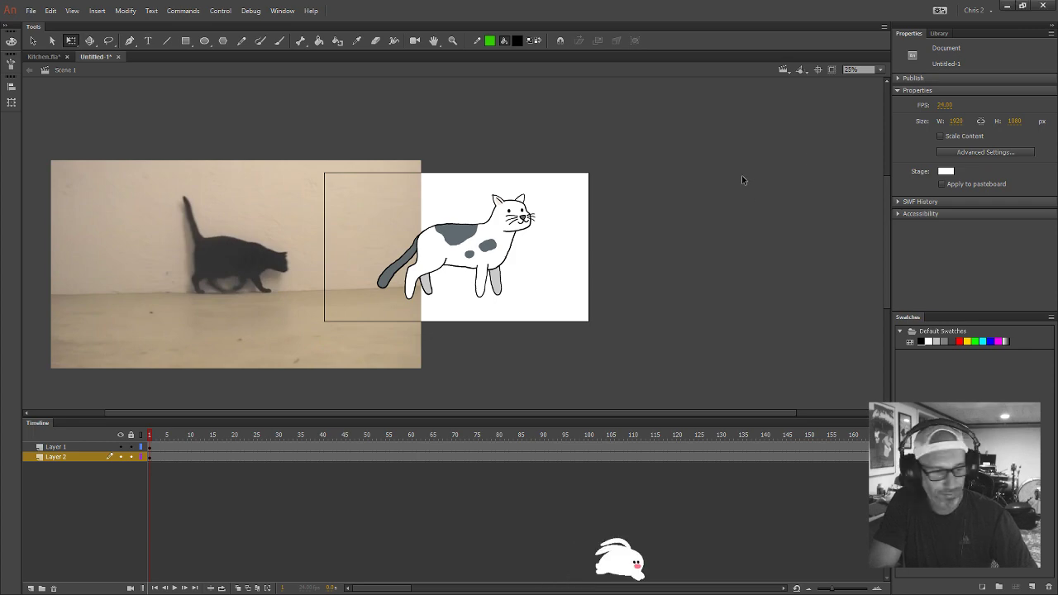
Save the document as CatWalk in the Backgrounds folder of Crier Communications
key(ctrl+s)
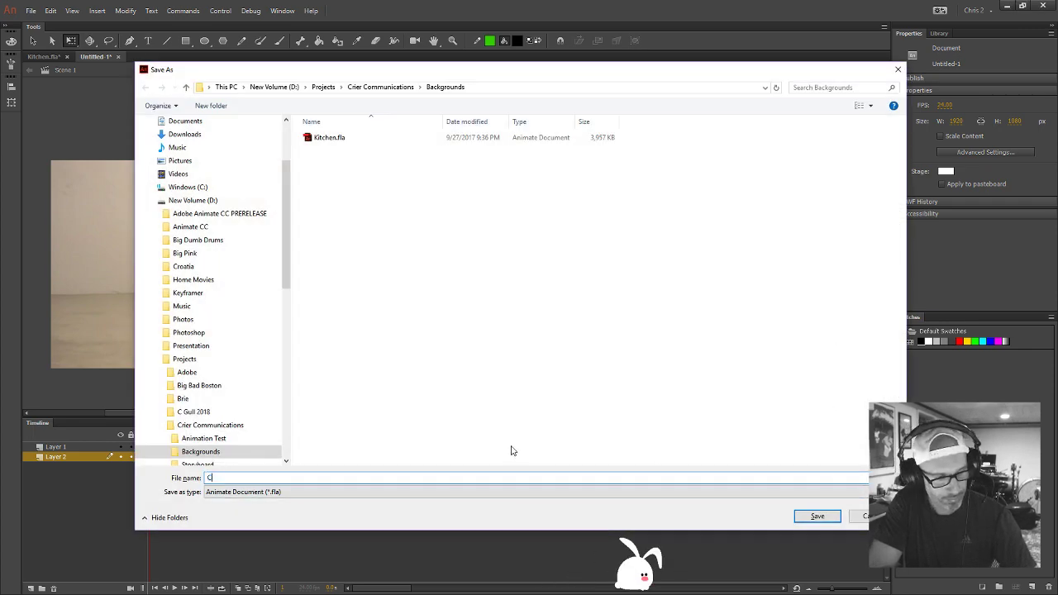
text(Wa)
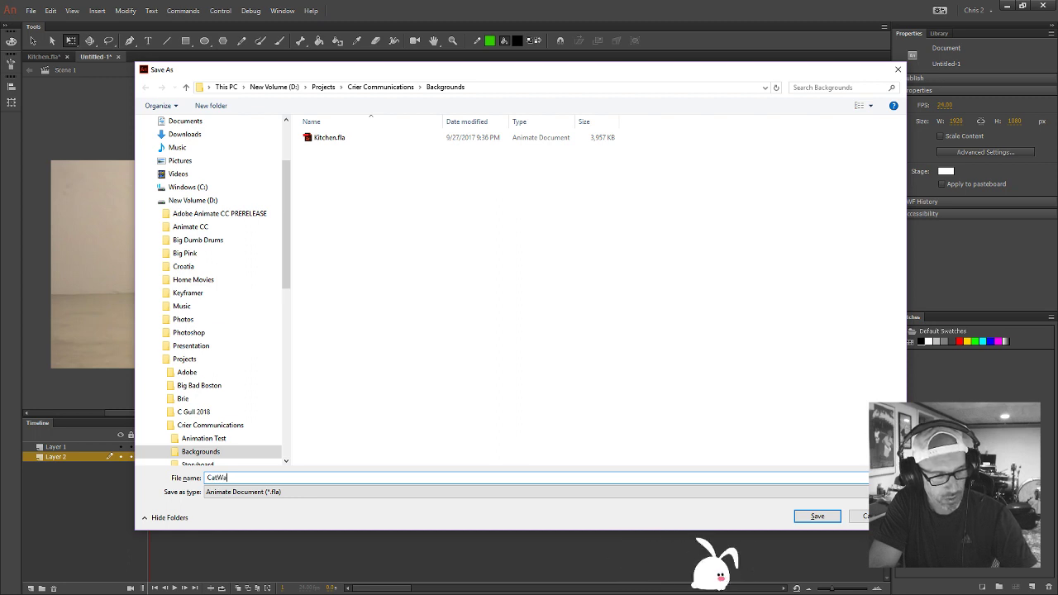
text(lk)
key(Return)
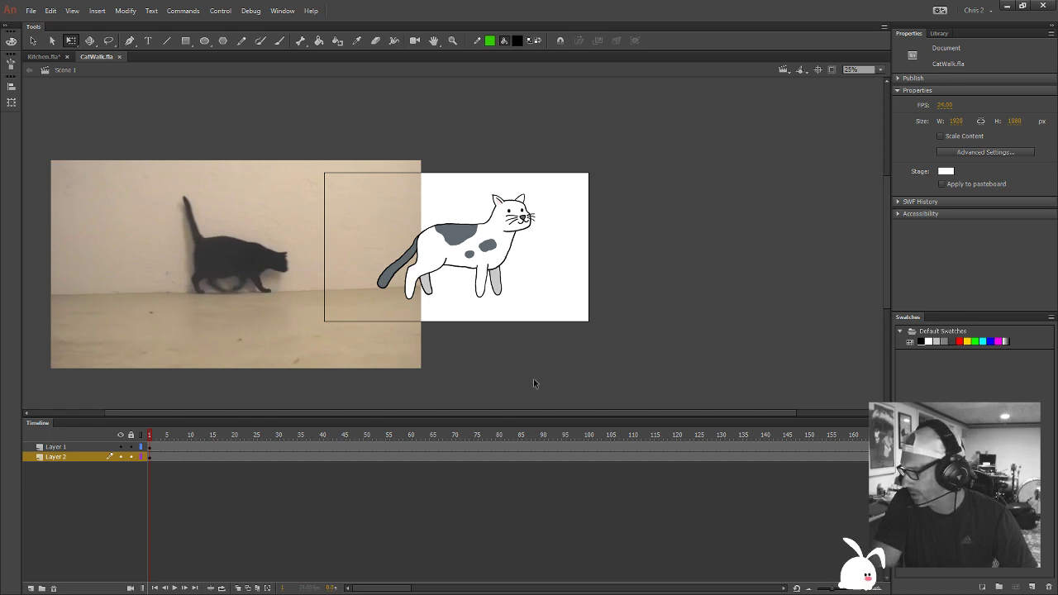
Break apart the Cat_Stand_Rig instance onto separate layers for each body part, and delete the emptied Layer 1
click(508, 259)
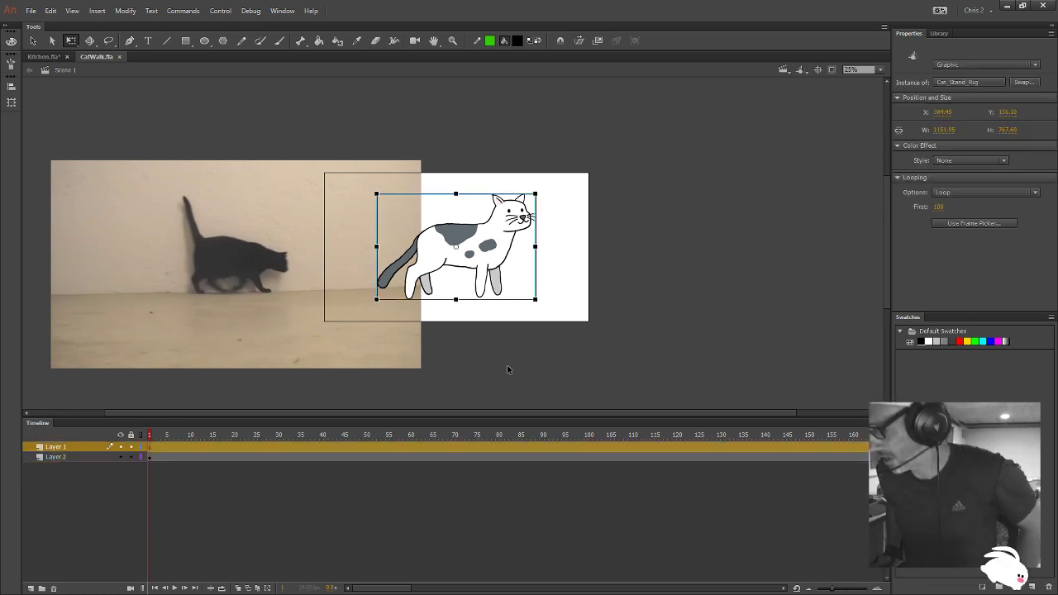
key(v)
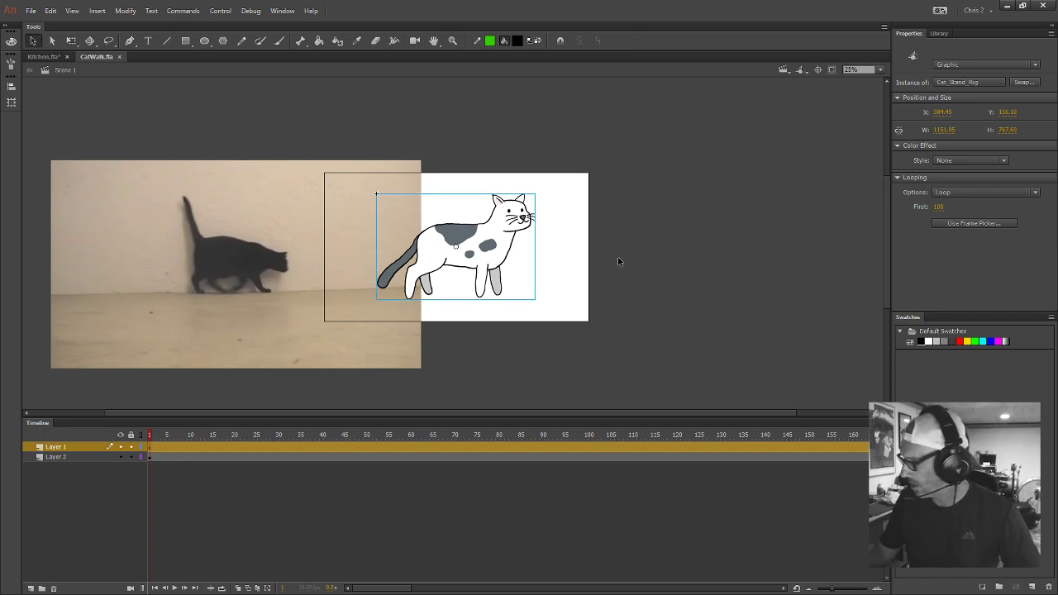
click(617, 258)
click(499, 258)
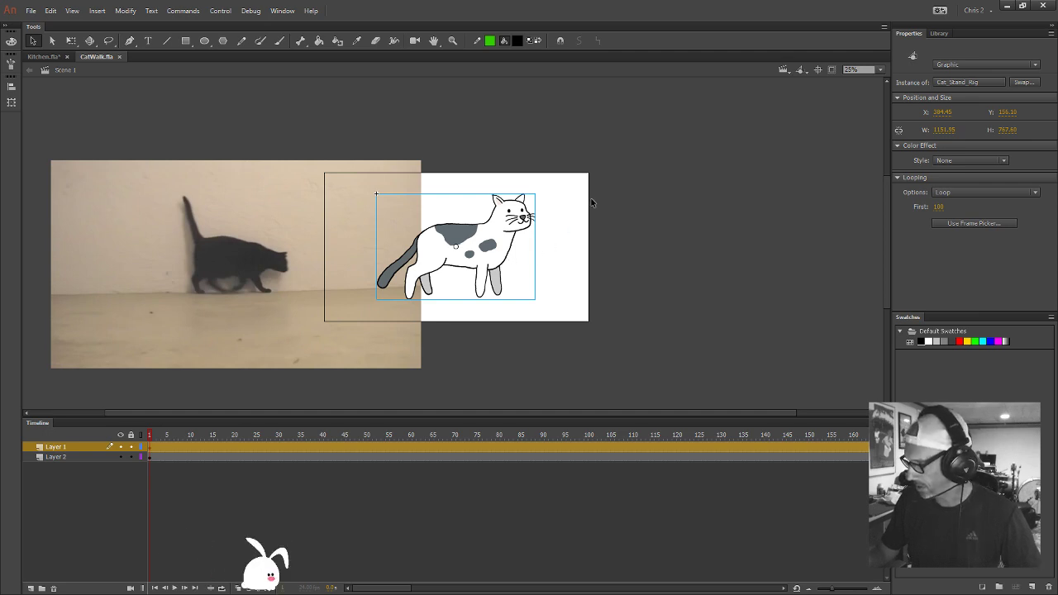
key(ctrl+b)
right_click(502, 258)
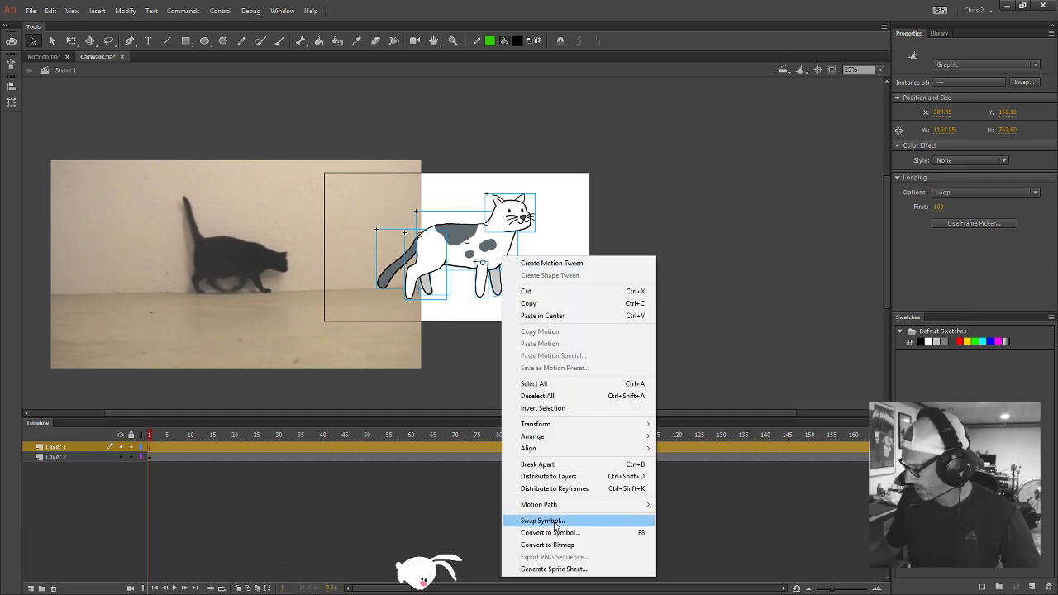
click(554, 477)
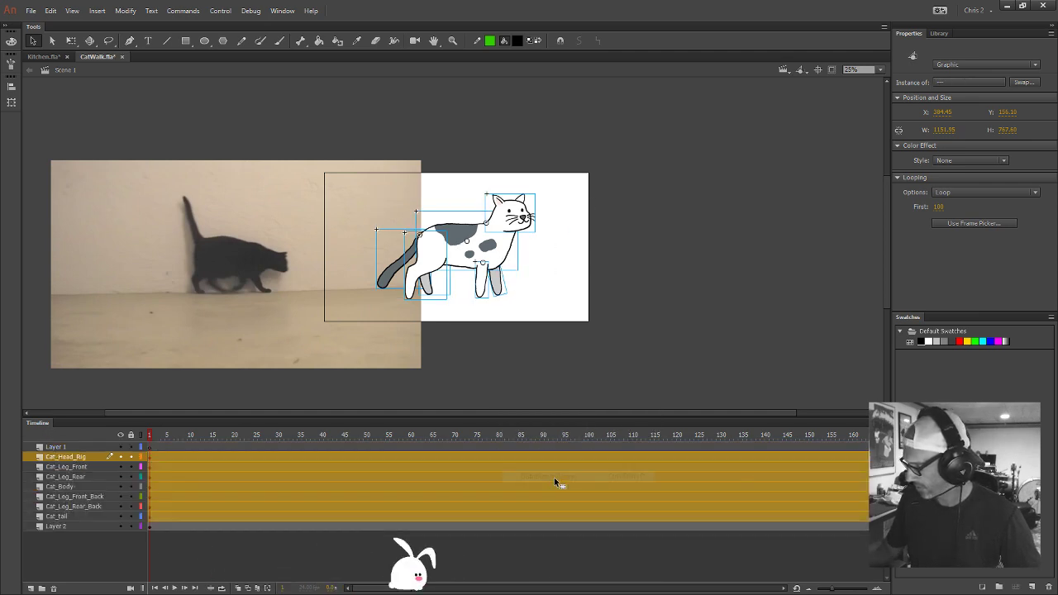
click(89, 449)
click(53, 588)
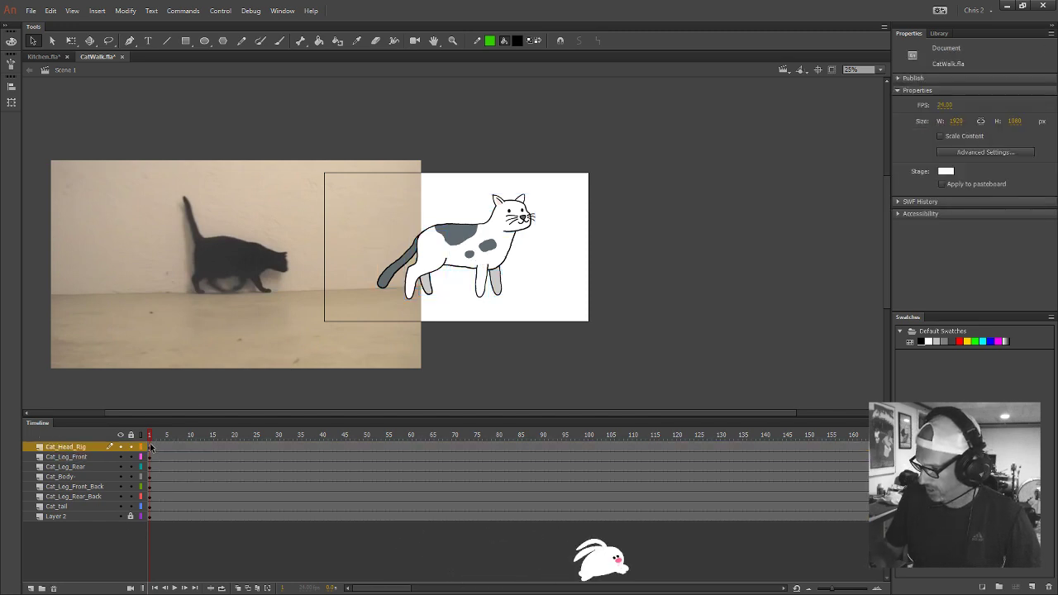
Select all the cat's body parts at frame 1 and scale them down together to about 936 px wide
click(149, 507)
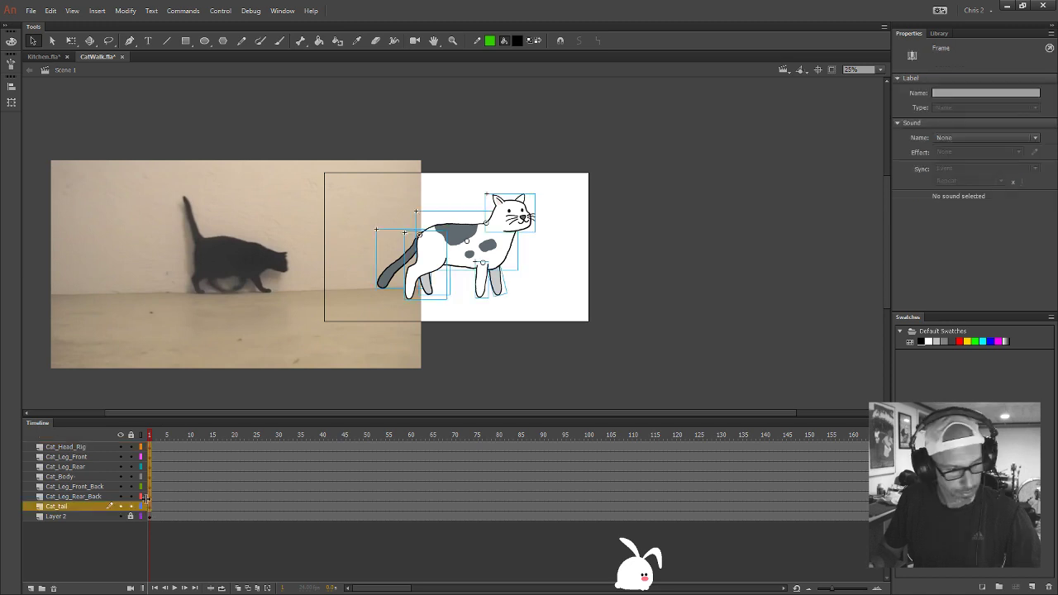
key(q)
drag(535, 194, 524, 203)
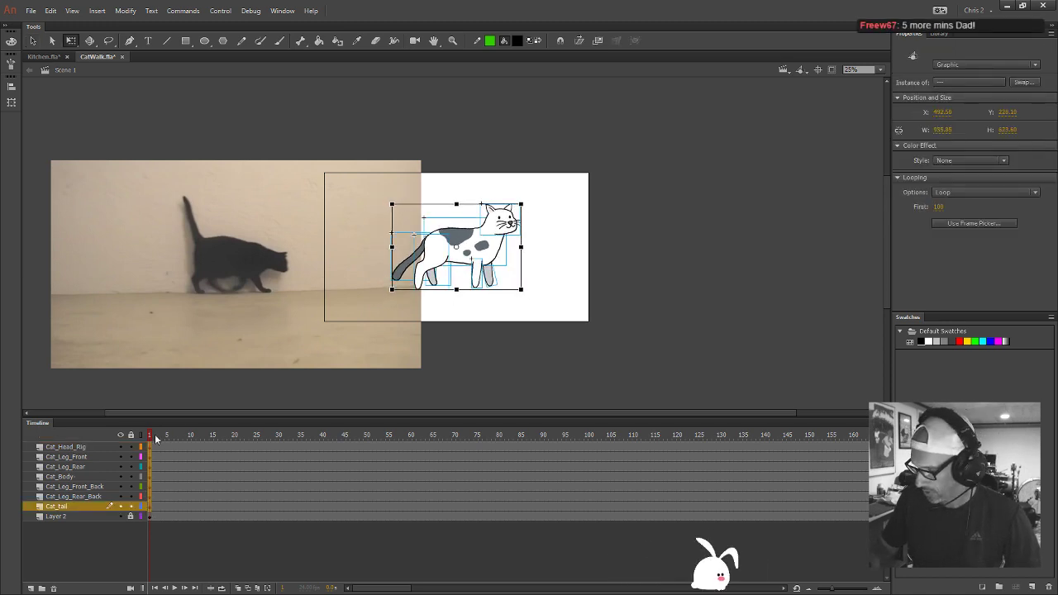
drag(155, 439, 151, 467)
click(480, 278)
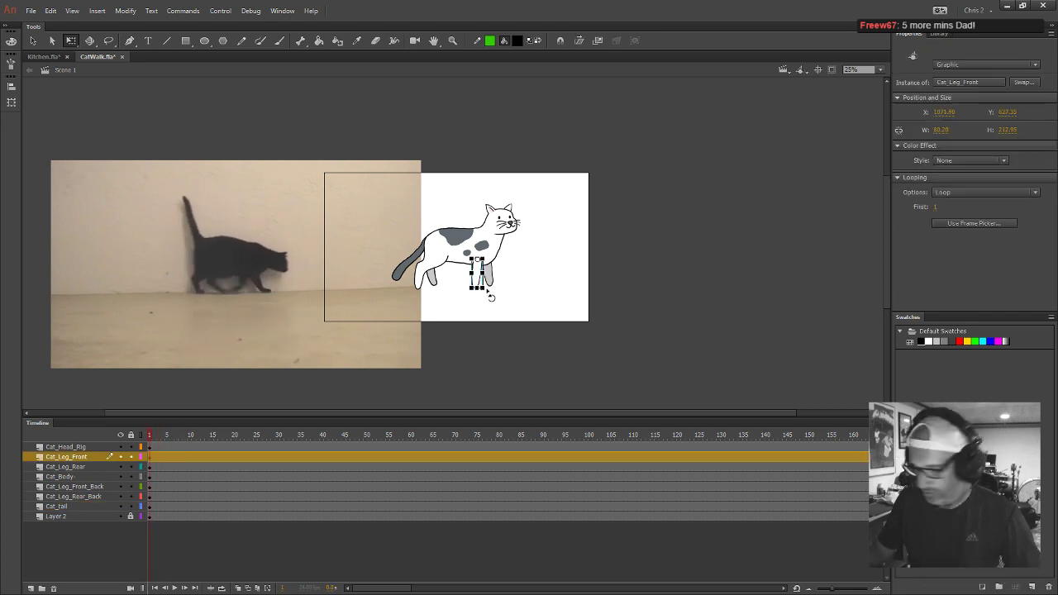
click(500, 299)
Scrub the reference to frame 17 and rotate the cat's near front leg forward and its far front leg to match the stride
key(z)
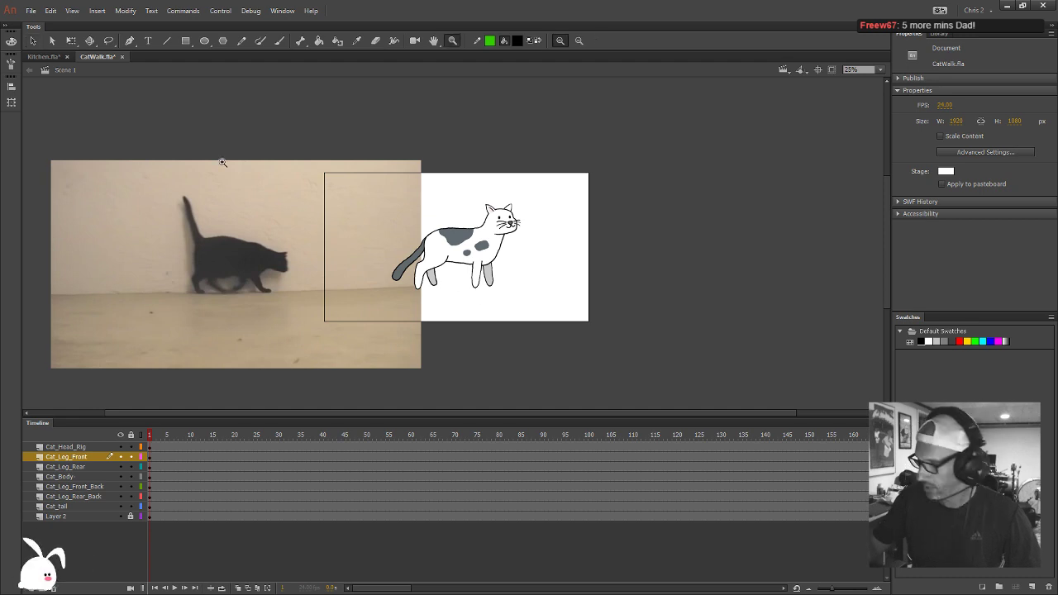
scroll(539, 300, up, 1)
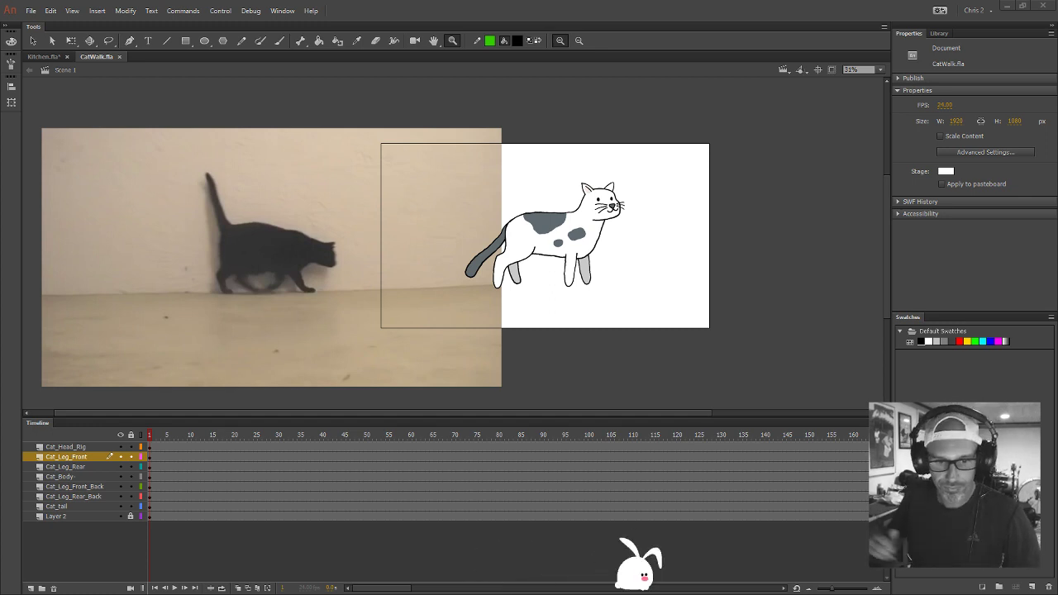
click(629, 270)
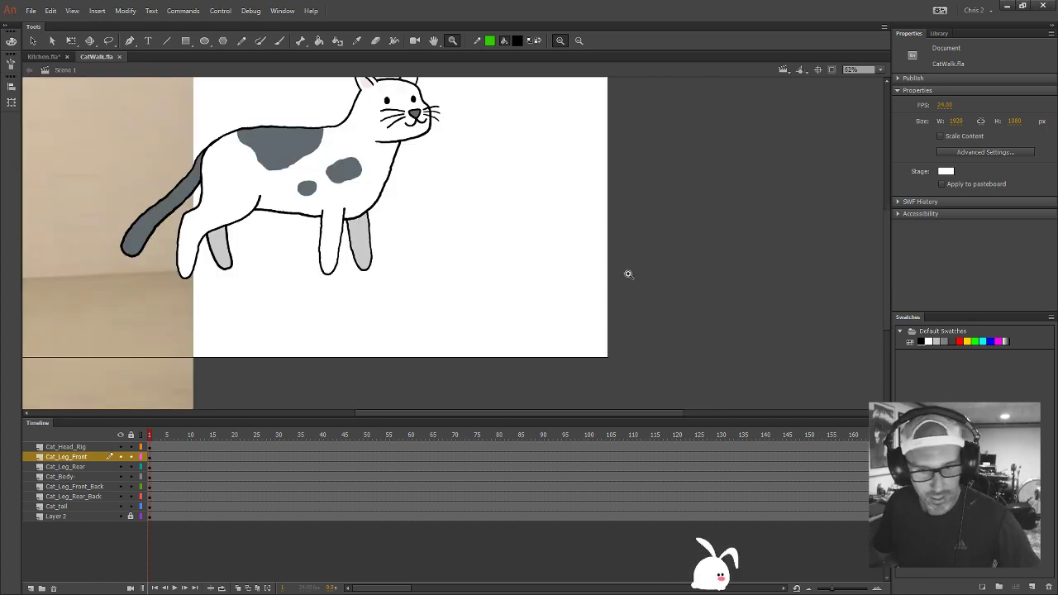
drag(432, 212, 711, 269)
drag(627, 252, 739, 245)
drag(661, 276, 725, 270)
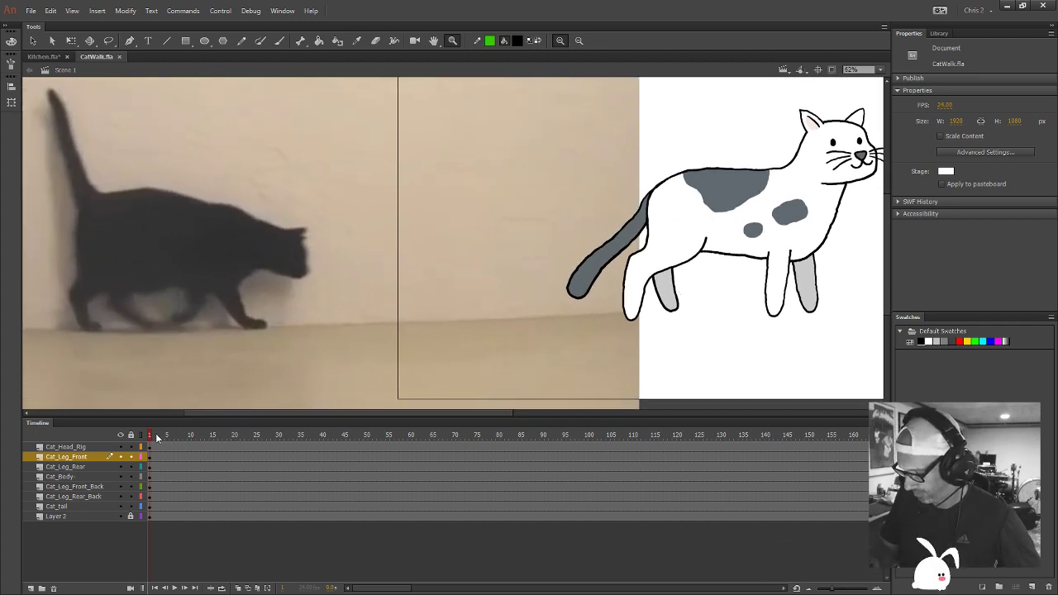
drag(158, 437, 222, 475)
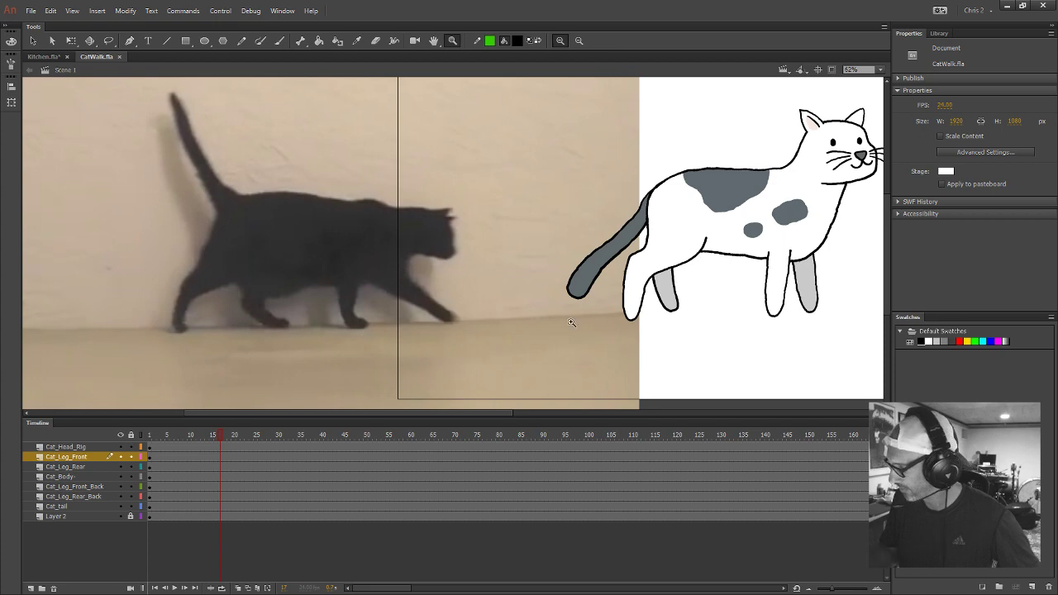
key(v)
click(778, 313)
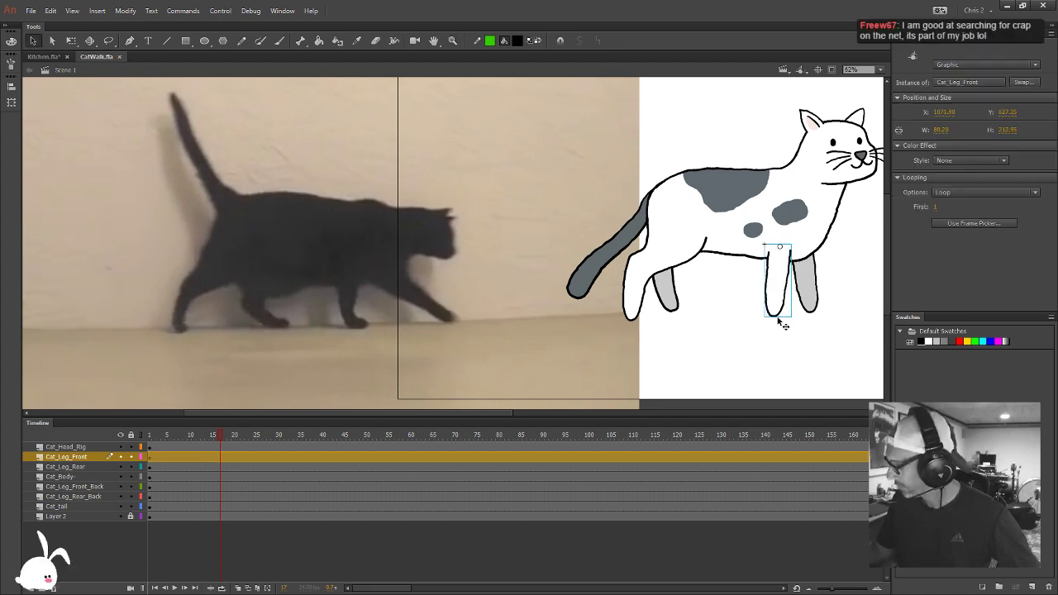
drag(781, 323, 601, 299)
key(q)
click(631, 308)
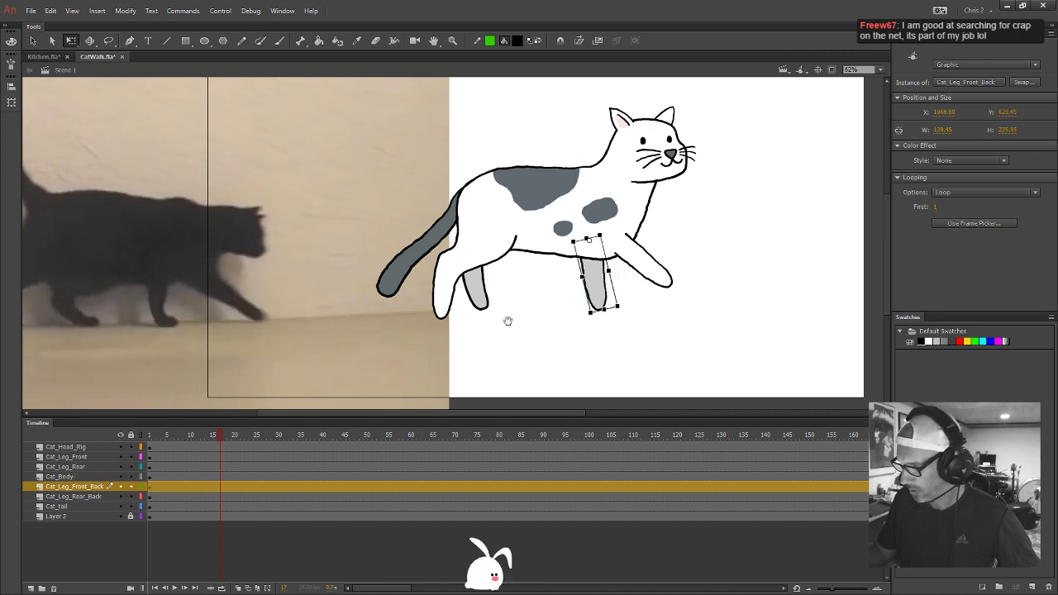
Pose the rear legs to match the reference at frame 17, slanting the near leg backward and the far leg forward
drag(507, 321, 596, 310)
click(636, 244)
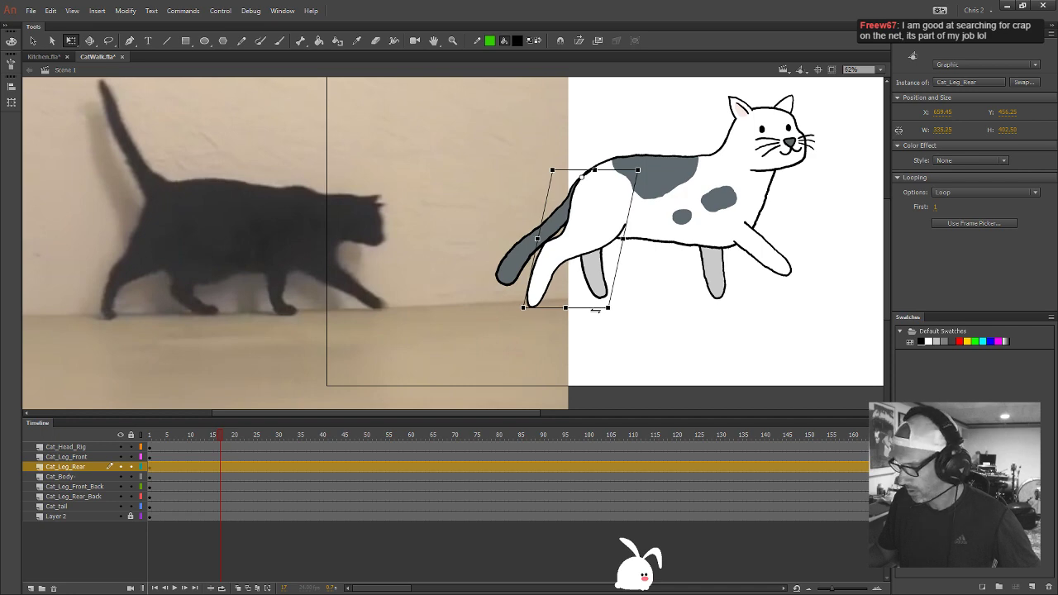
click(607, 299)
drag(629, 298, 650, 296)
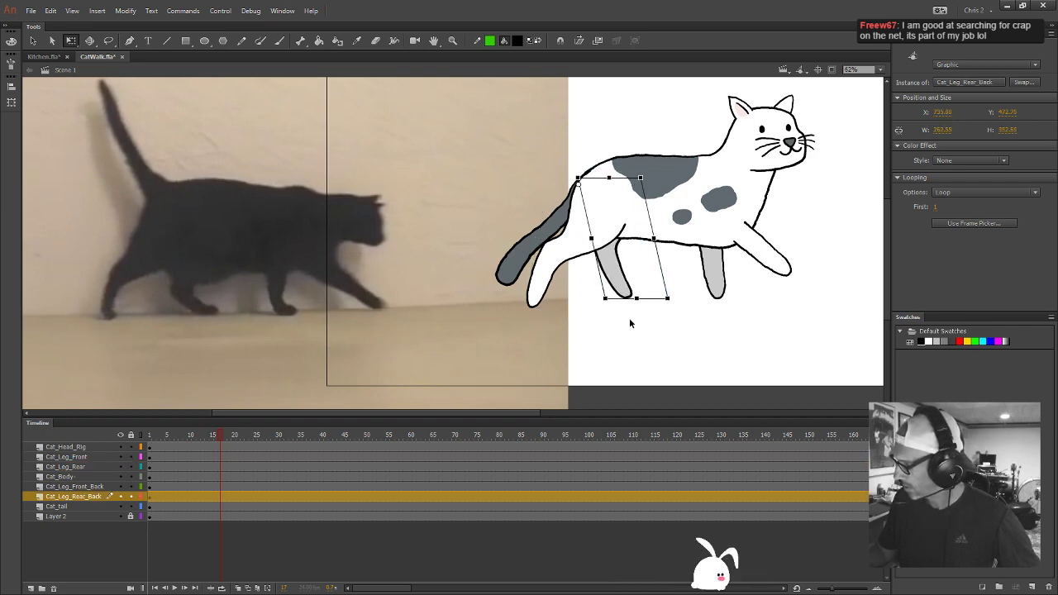
click(627, 327)
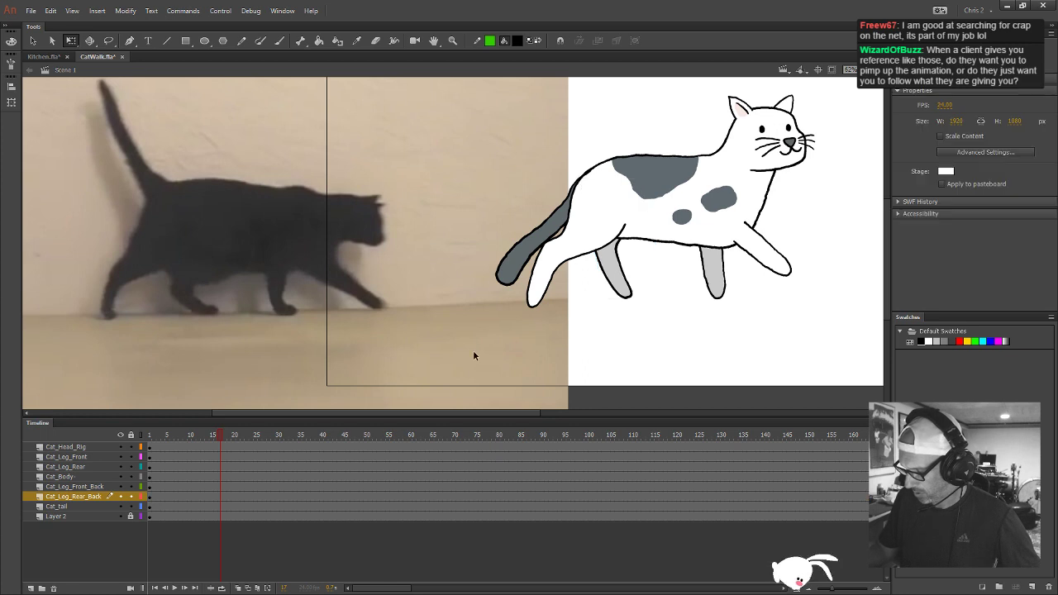
Insert keyframes at frames 17 and 21 on all cat layers except the tail
click(219, 509)
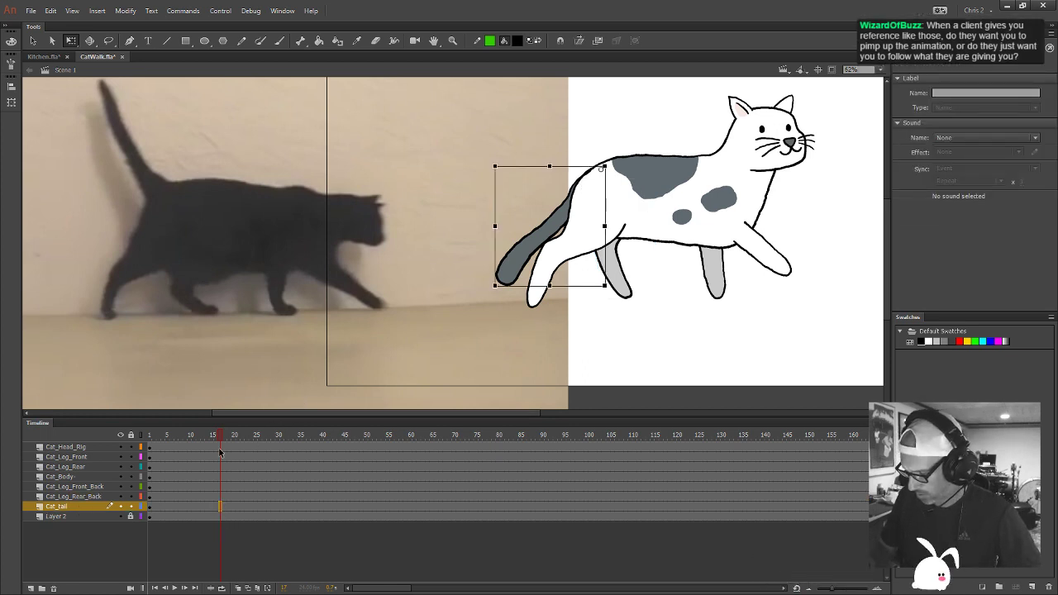
drag(220, 451, 221, 497)
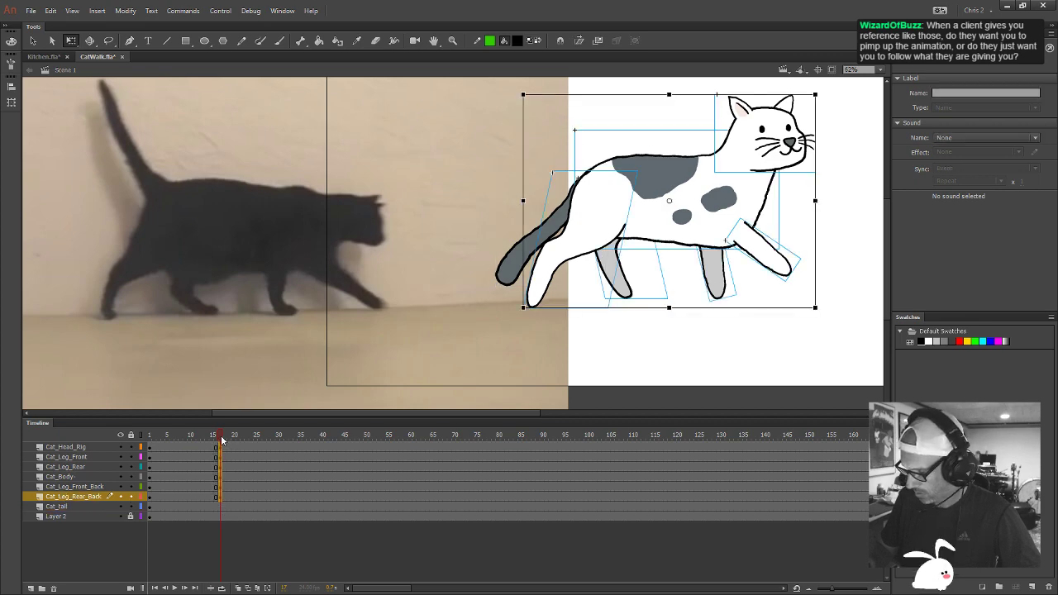
drag(222, 441, 235, 498)
key(F6)
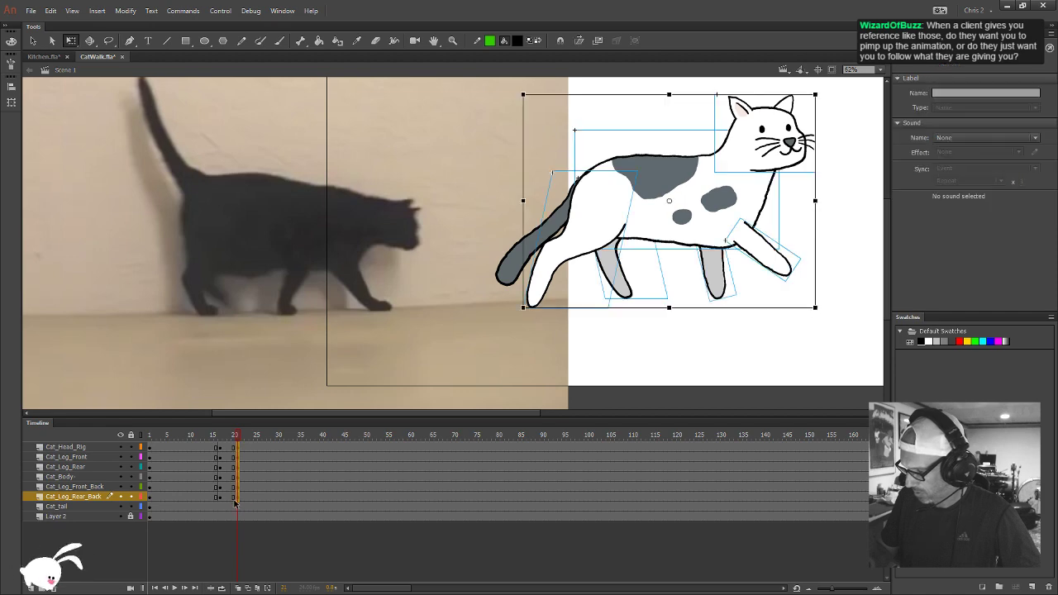
At frame 21, rotate the far front leg backward and nudge it slightly toward the tail to match the reference
click(757, 301)
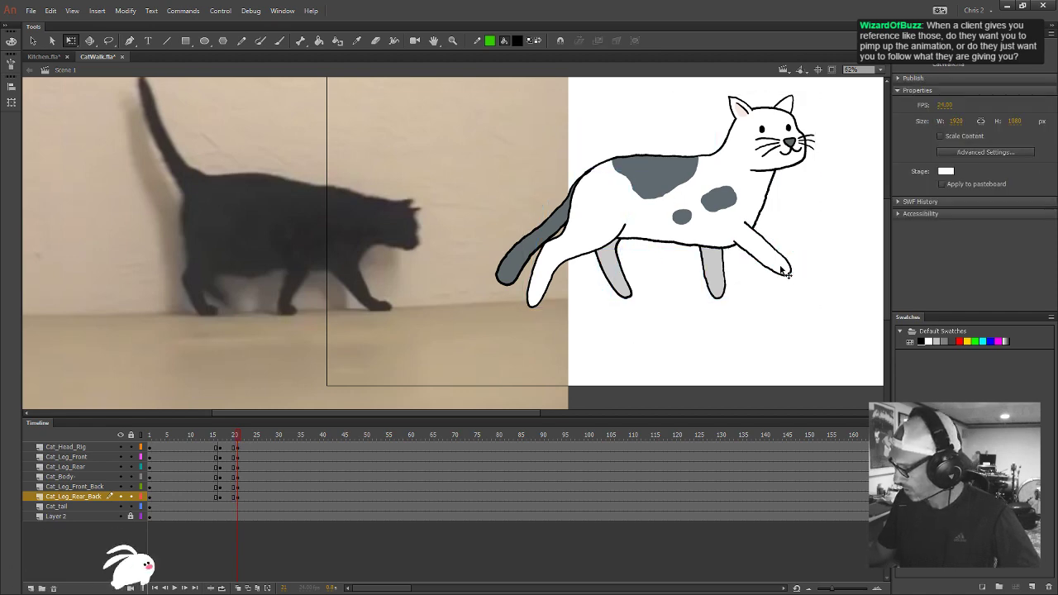
click(716, 279)
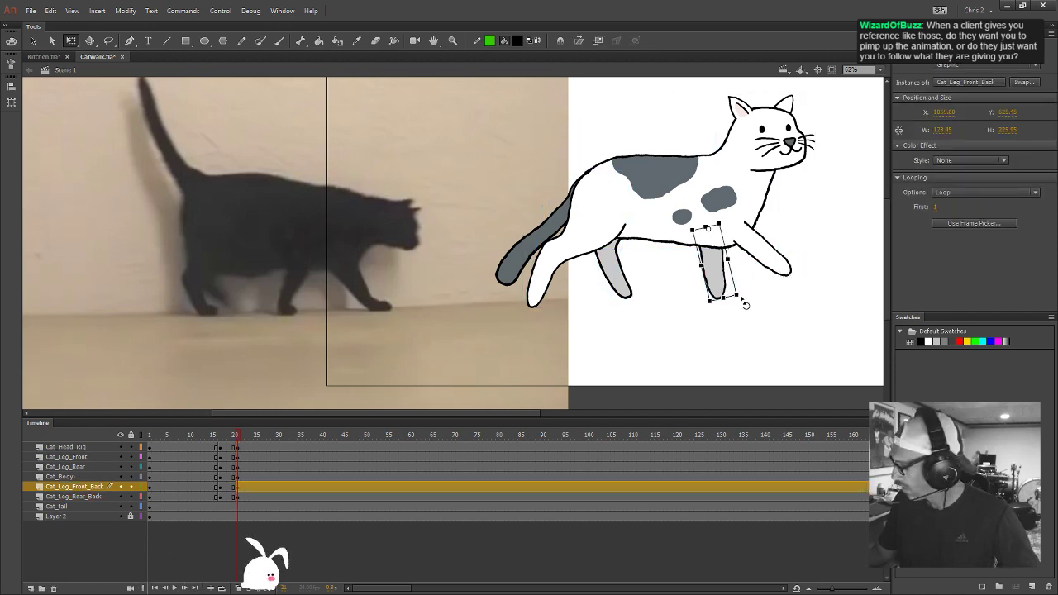
drag(732, 307, 690, 308)
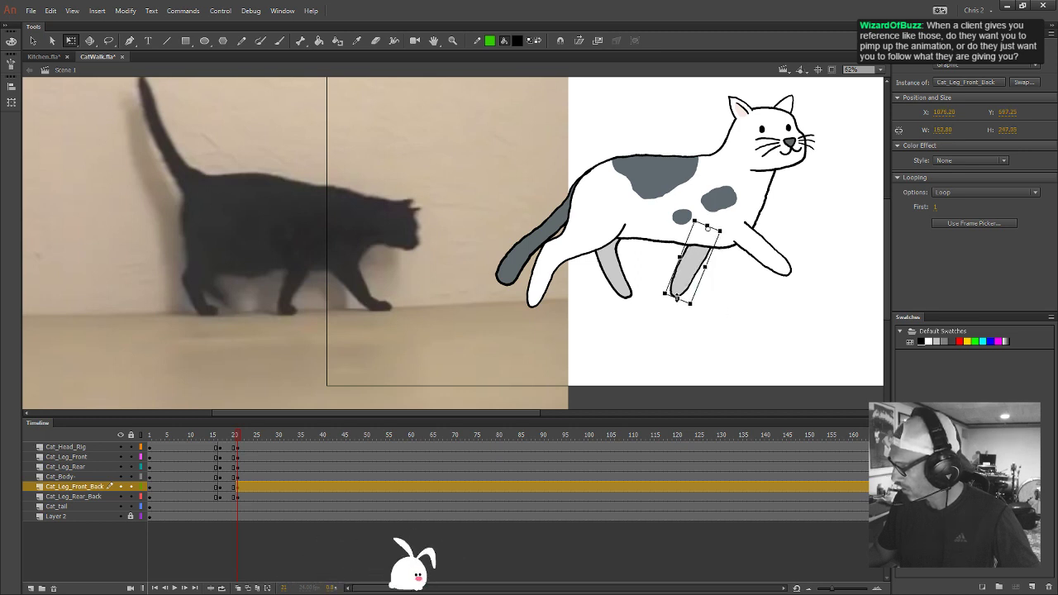
drag(687, 287, 684, 286)
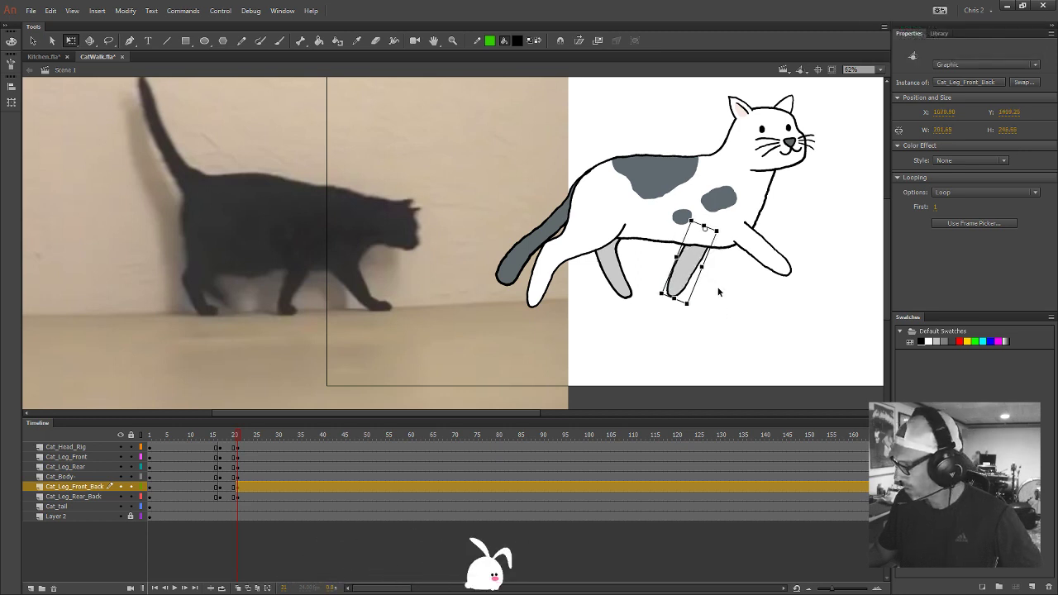
key(Left)
key(Left)
key(Left)
key(Left)
key(Left)
key(Left)
click(614, 320)
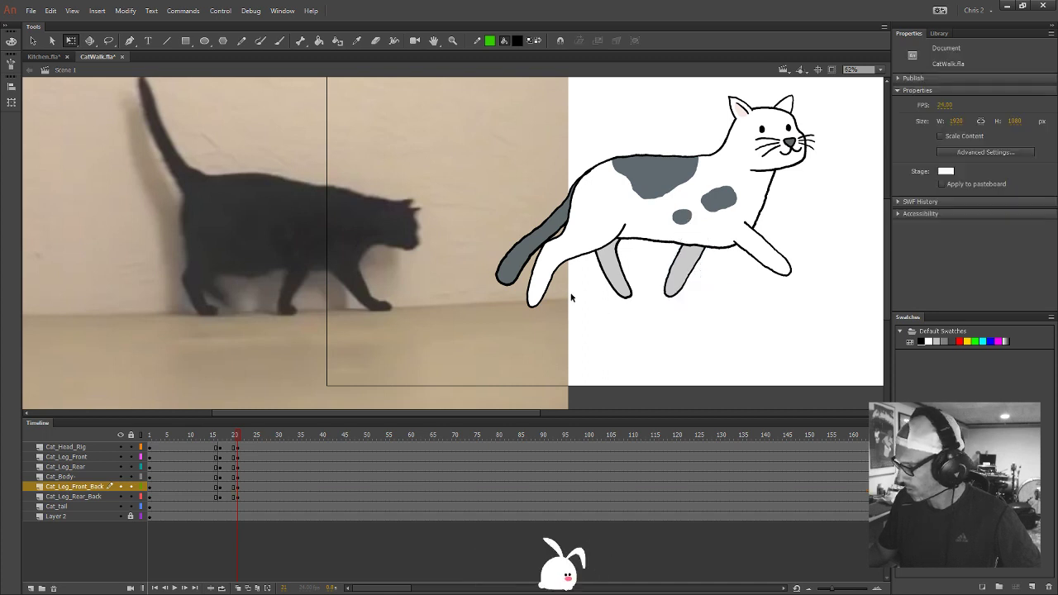
Rotate the near rear leg forward under the body and slant the far rear leg back at frame 21
click(550, 291)
drag(579, 309, 684, 298)
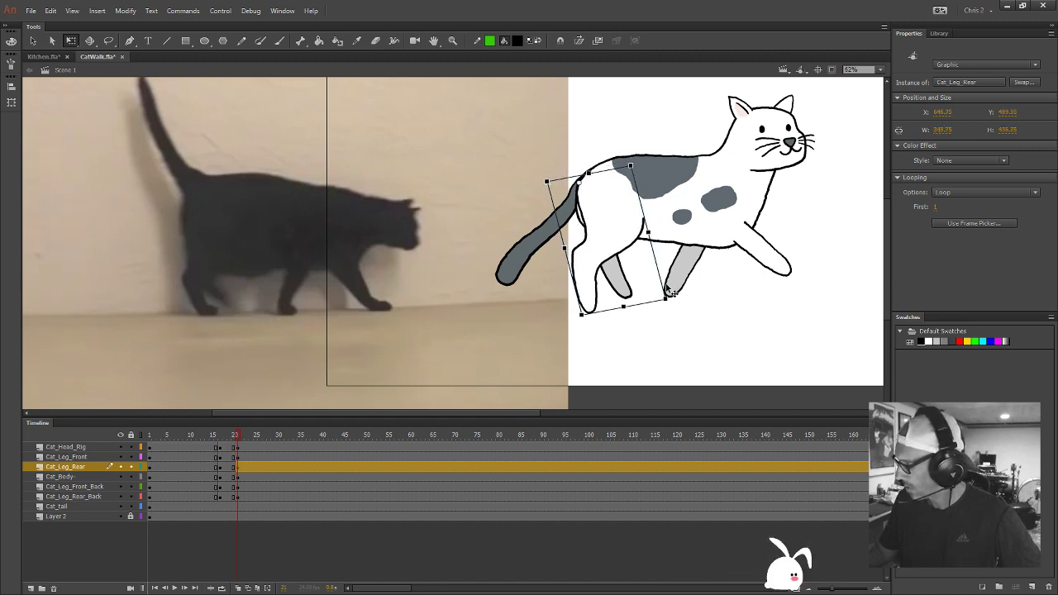
key(Escape)
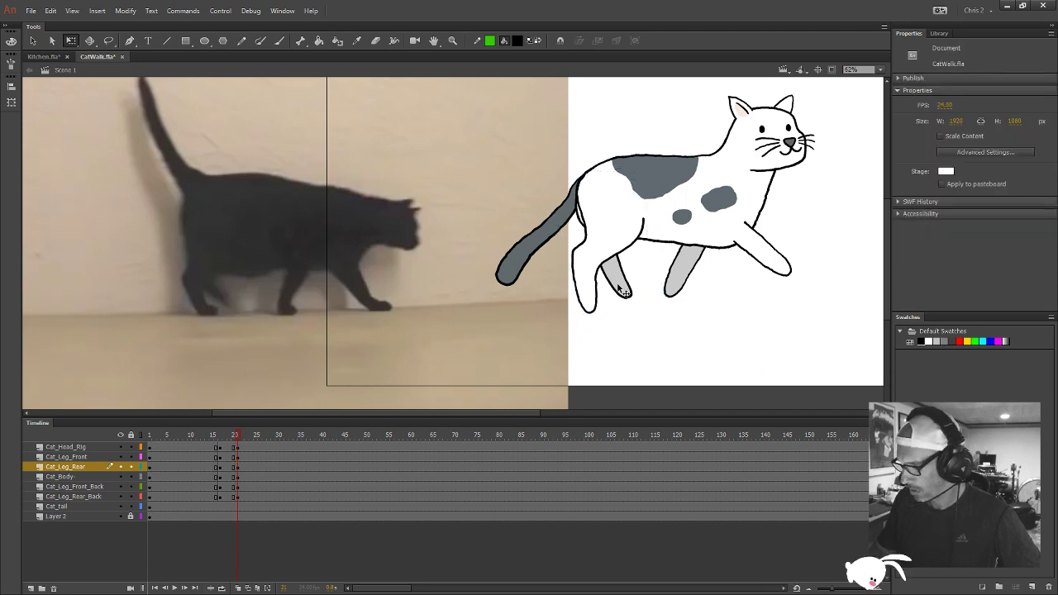
click(626, 291)
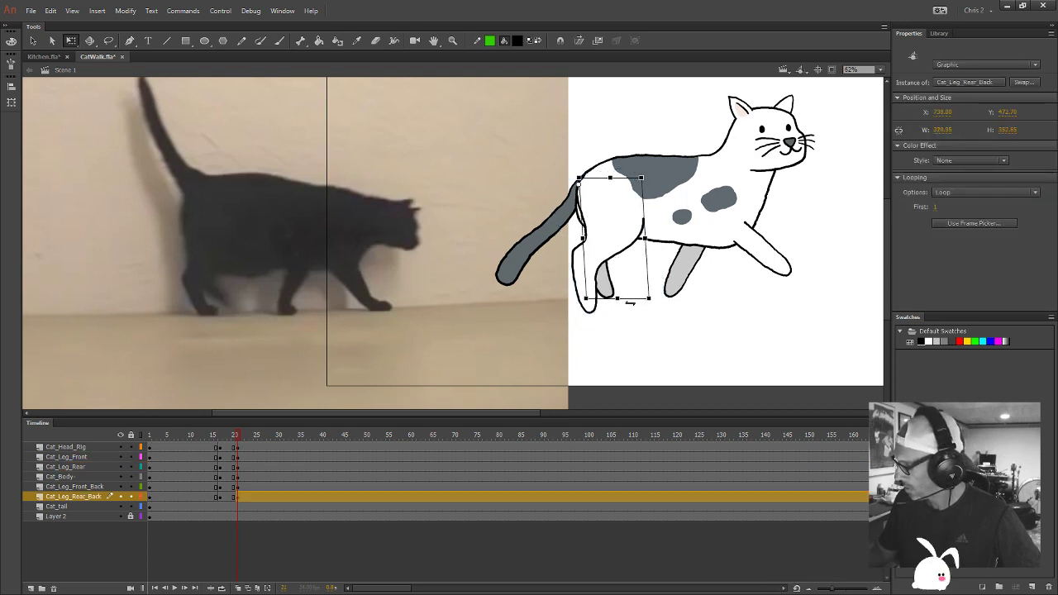
click(738, 305)
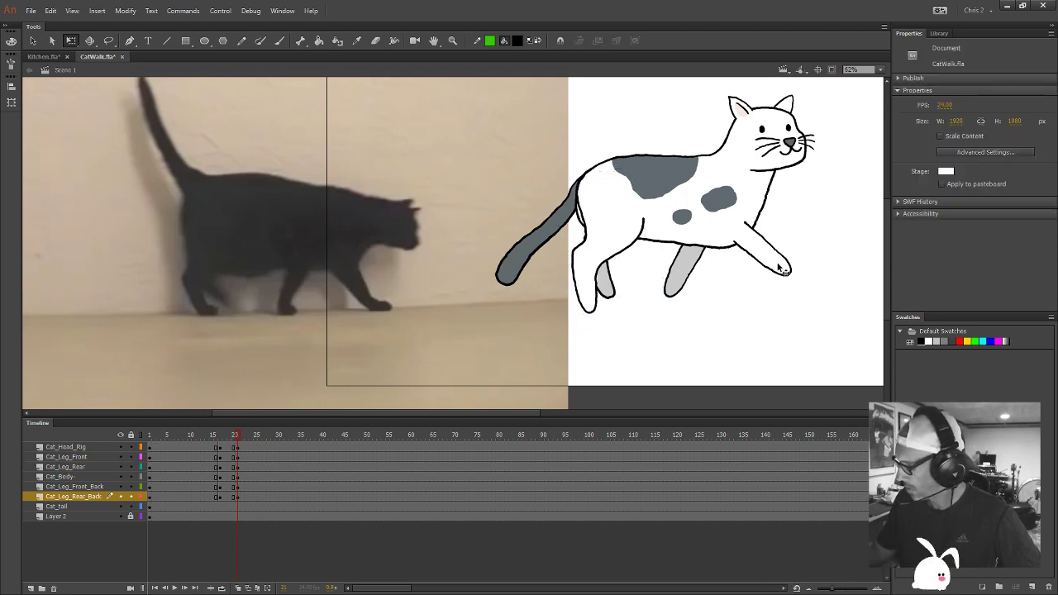
Show the rulers, place a horizontal guide at the near rear paw's ground level in frame 17, and lock the guides
click(782, 269)
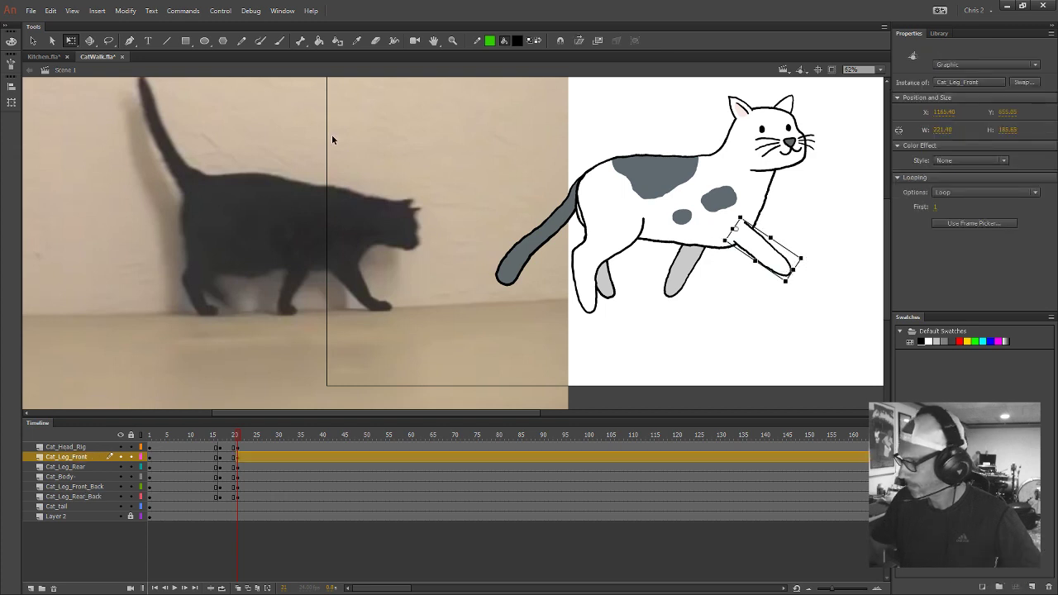
click(75, 11)
click(103, 108)
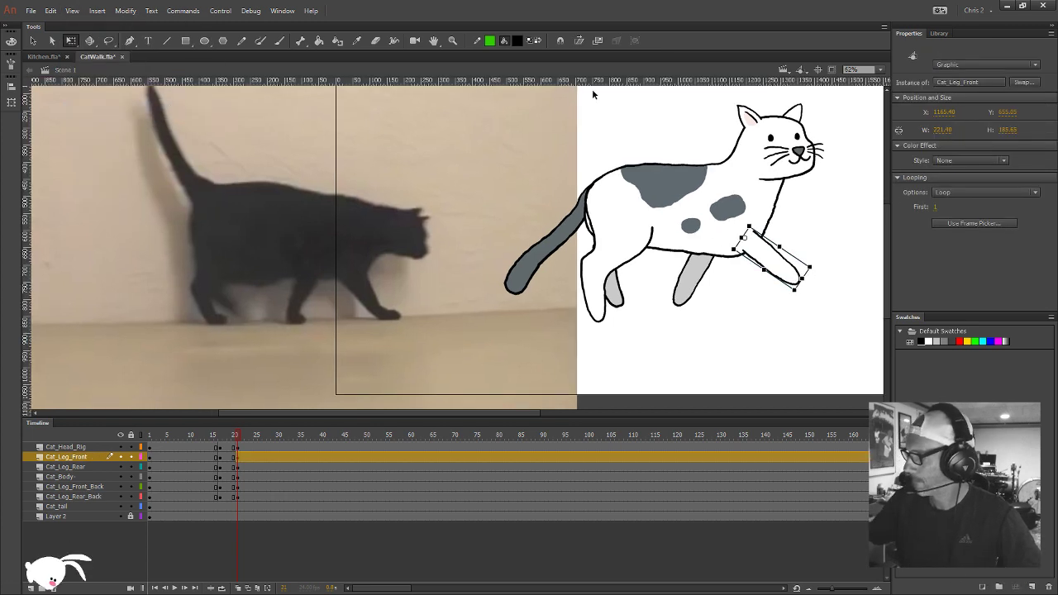
drag(721, 168, 815, 327)
mouse_move(235, 447)
mouse_down()
mouse_move(212, 447)
mouse_move(221, 448)
mouse_up()
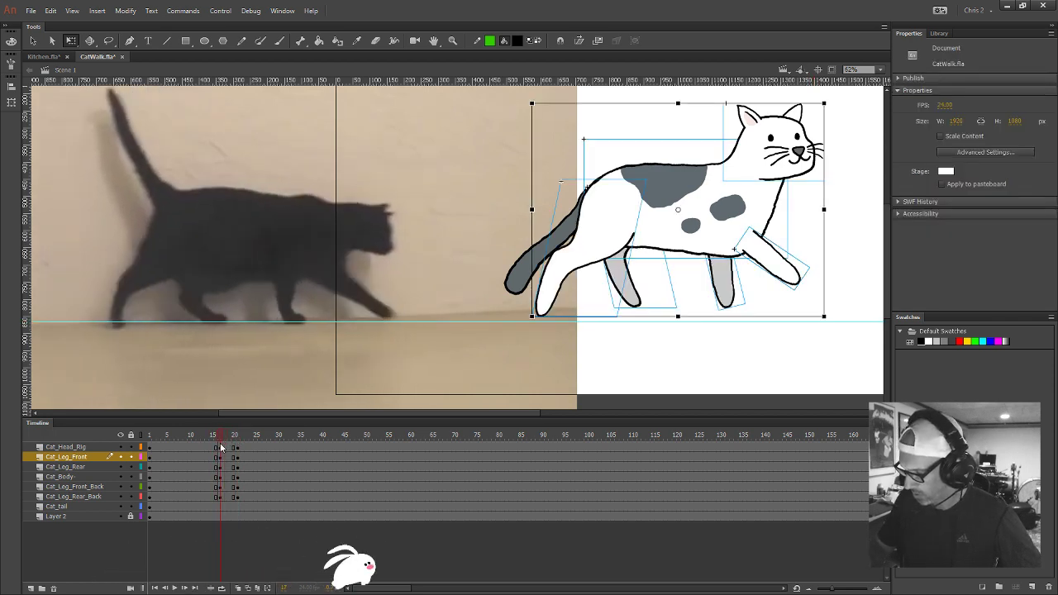
click(638, 327)
drag(638, 323, 641, 316)
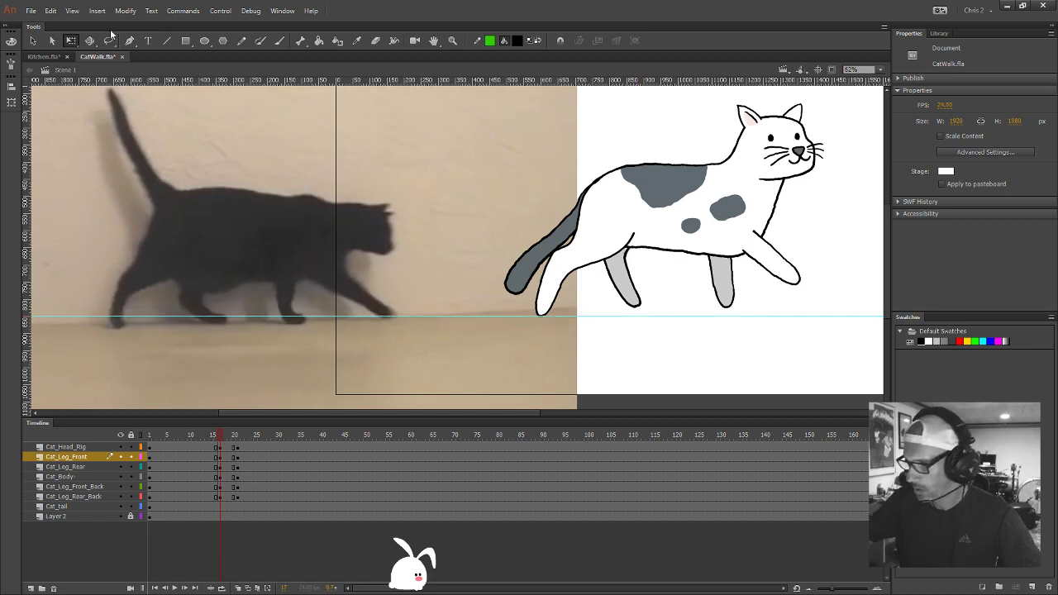
click(72, 11)
mouse_move(165, 132)
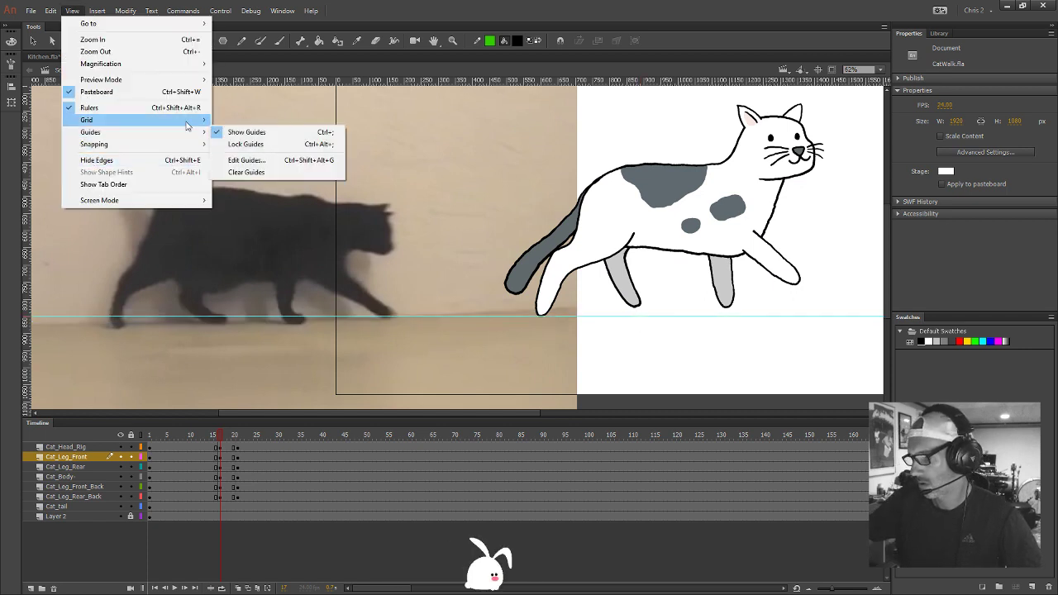
click(261, 144)
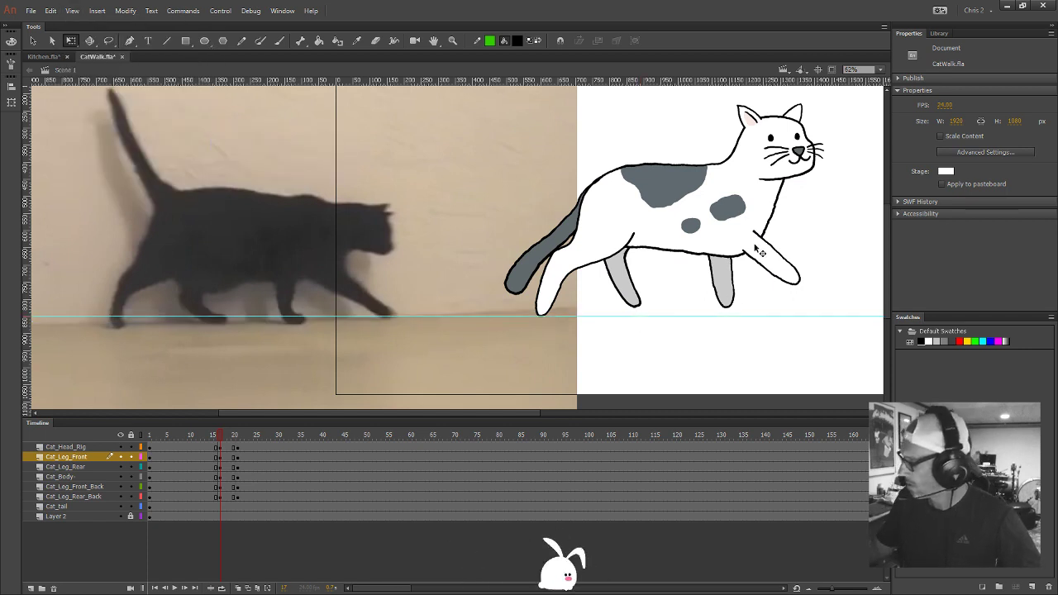
Lower the far front and far rear legs at frame 17 toward the ground guide
click(726, 296)
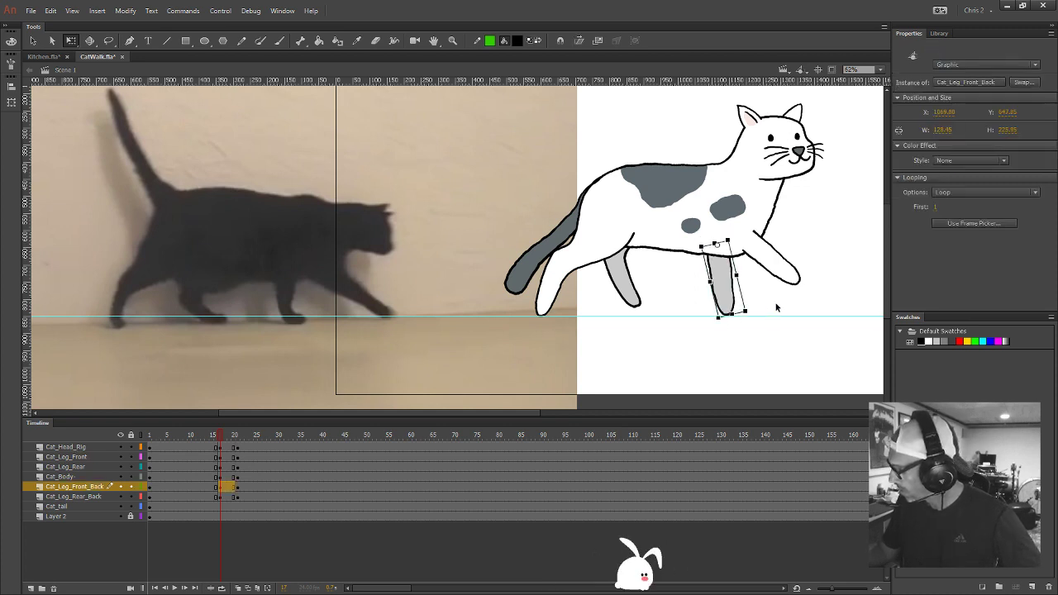
click(638, 308)
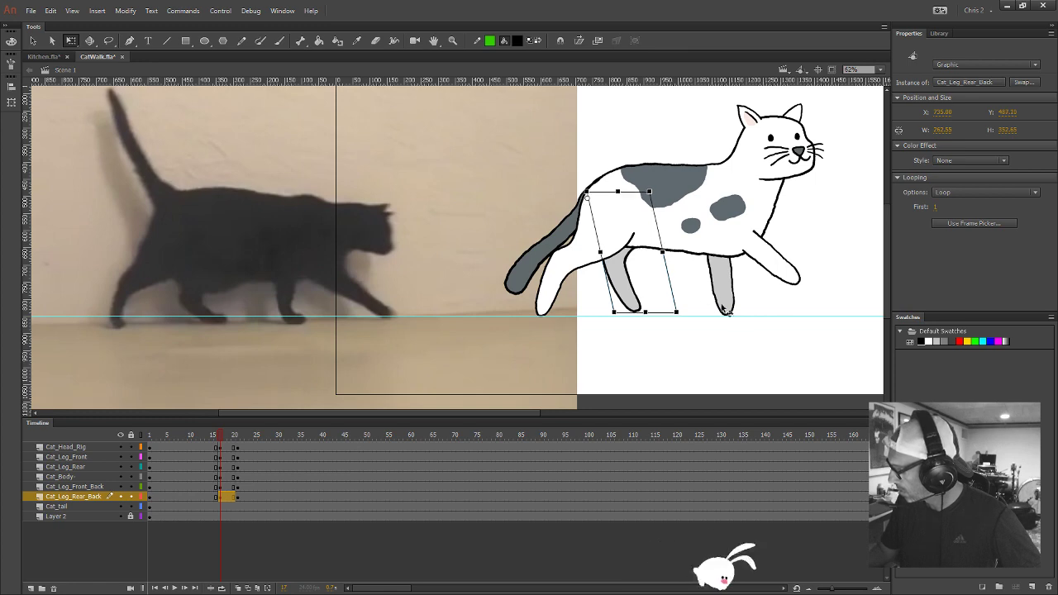
click(714, 352)
At frame 21, select the whole rig, move its pivot to the near rear paw, raise it to the guide, and tilt it forward
drag(226, 438, 238, 442)
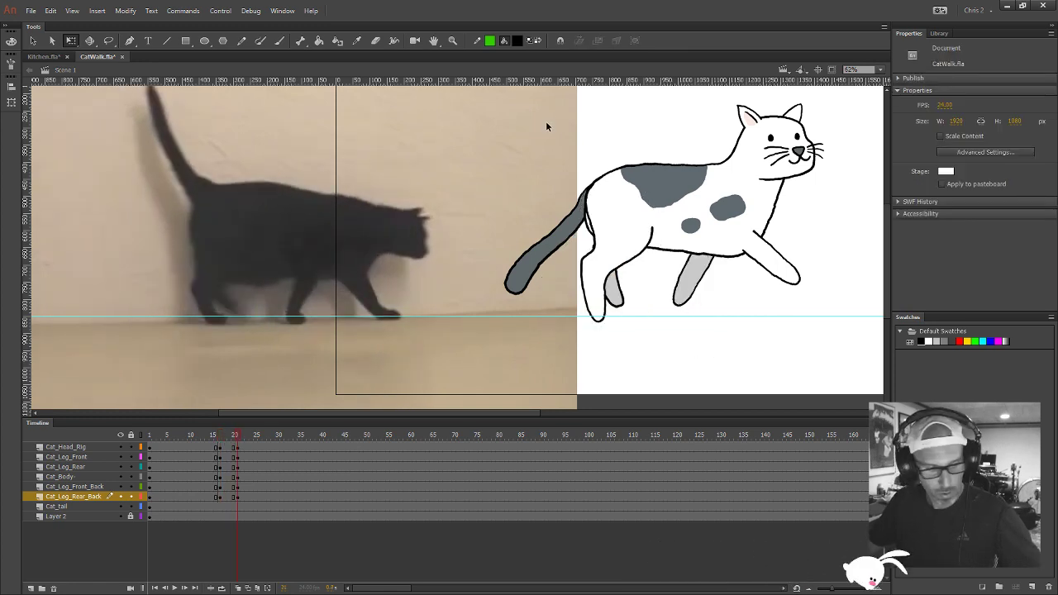
key(ctrl+a)
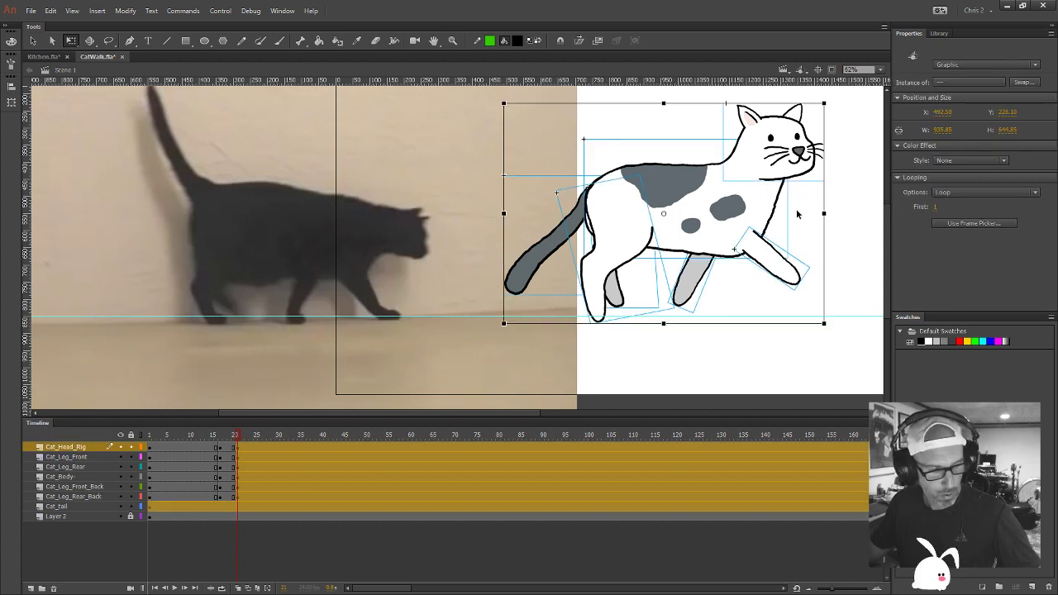
drag(663, 217, 602, 324)
key(shift+Up)
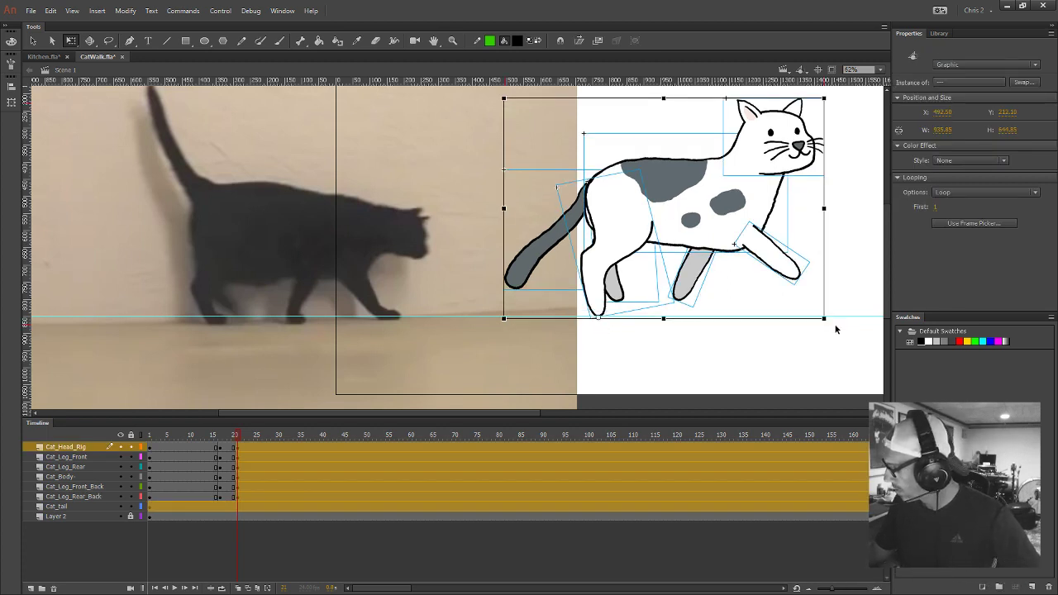
drag(835, 329, 843, 348)
key(ctrl+z)
Rotate the far front leg forward at frame 21 to bring its paw to the ground guide, and compare with the earlier frames
click(695, 310)
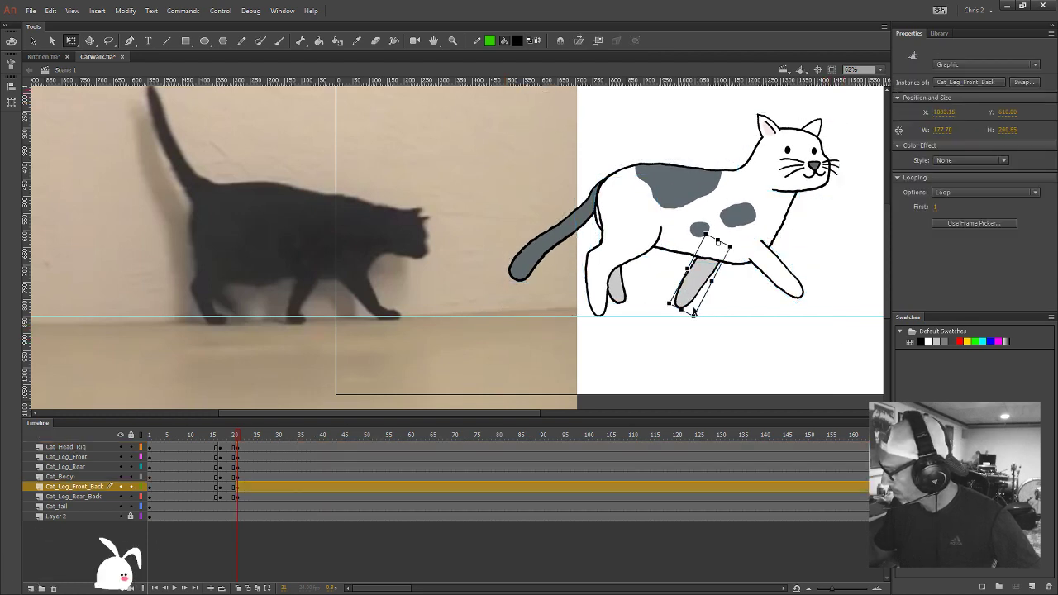
drag(692, 314, 700, 319)
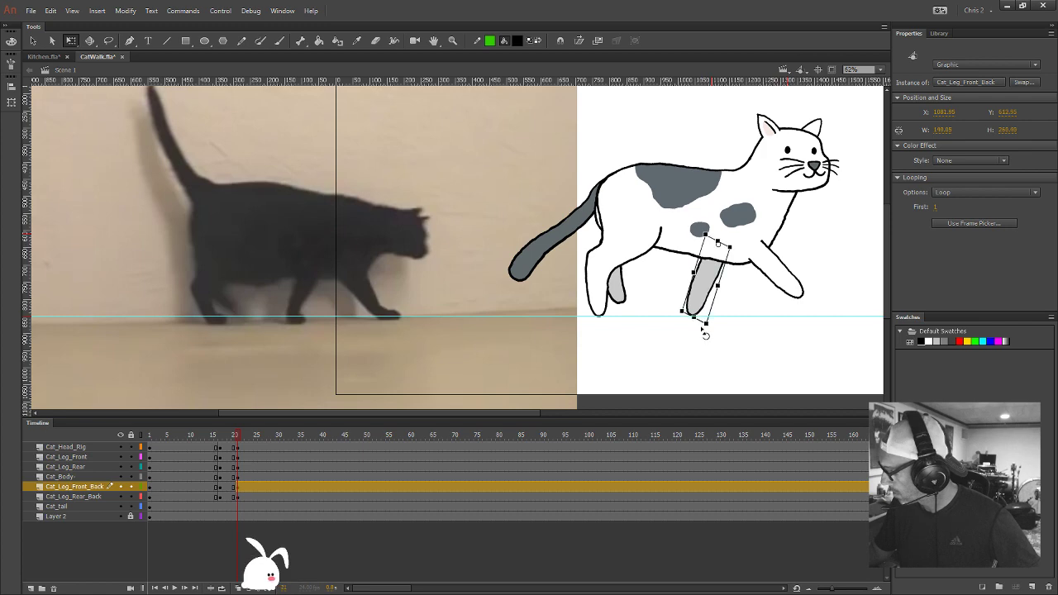
drag(236, 435, 221, 457)
click(236, 440)
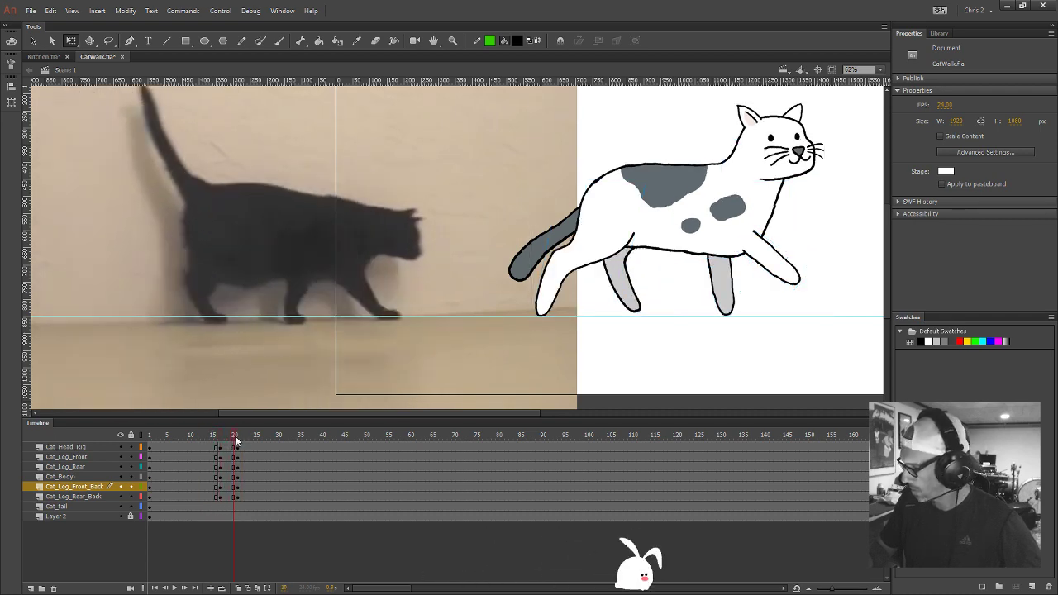
click(222, 436)
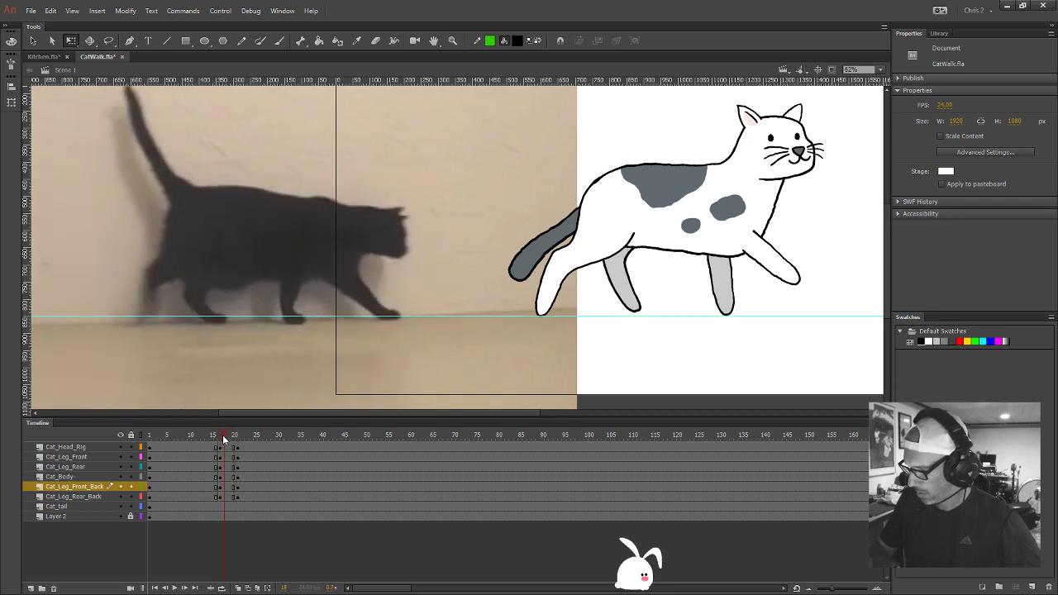
Turn on onion skinning, then lengthen and rotate the far rear leg at frame 21 to match its ghosted paw on the guide
click(626, 299)
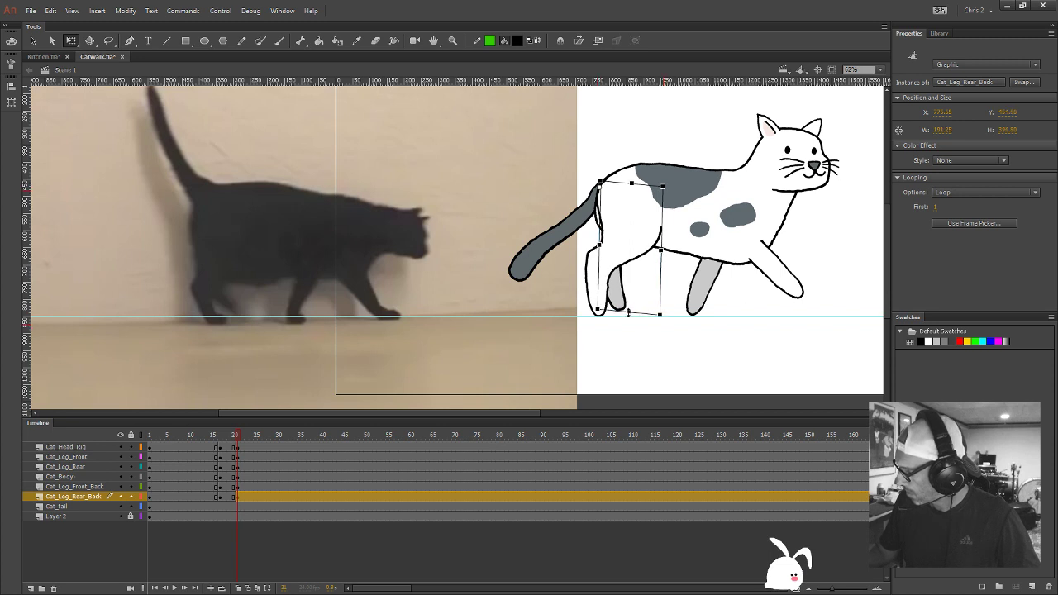
click(238, 588)
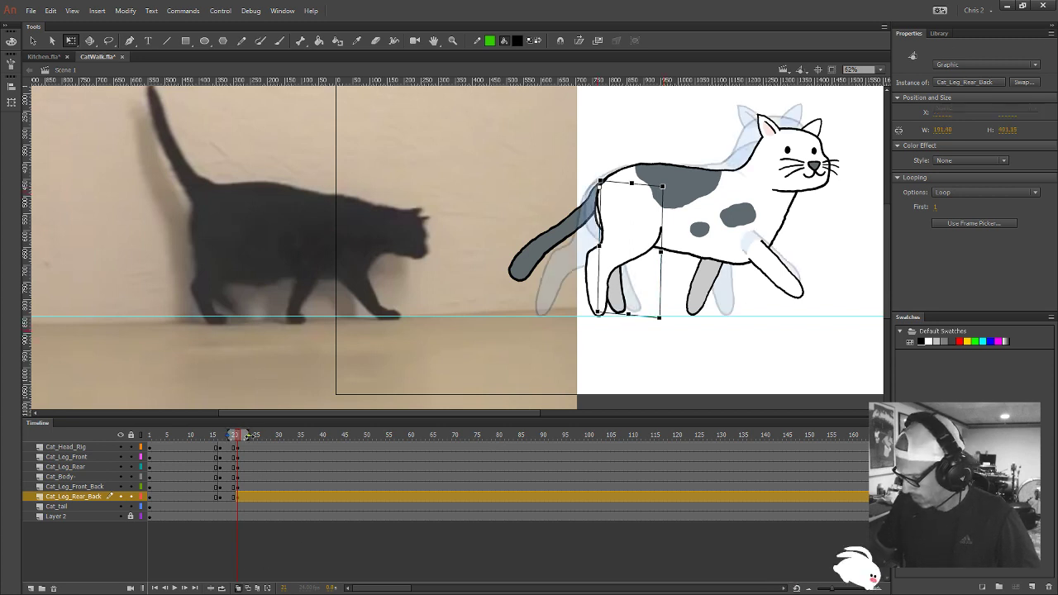
drag(639, 315, 651, 313)
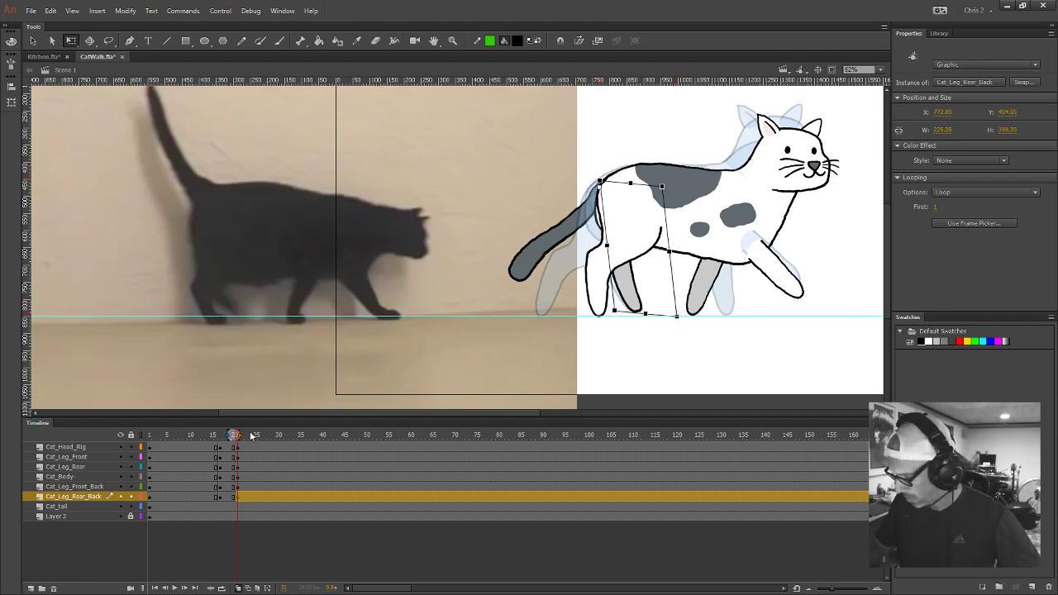
key(Return)
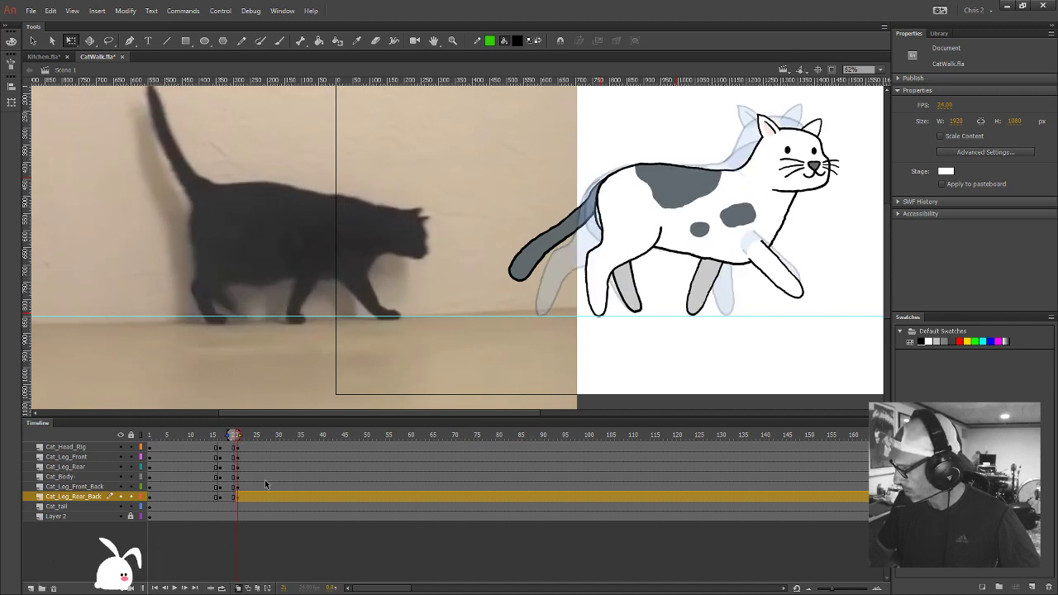
click(237, 440)
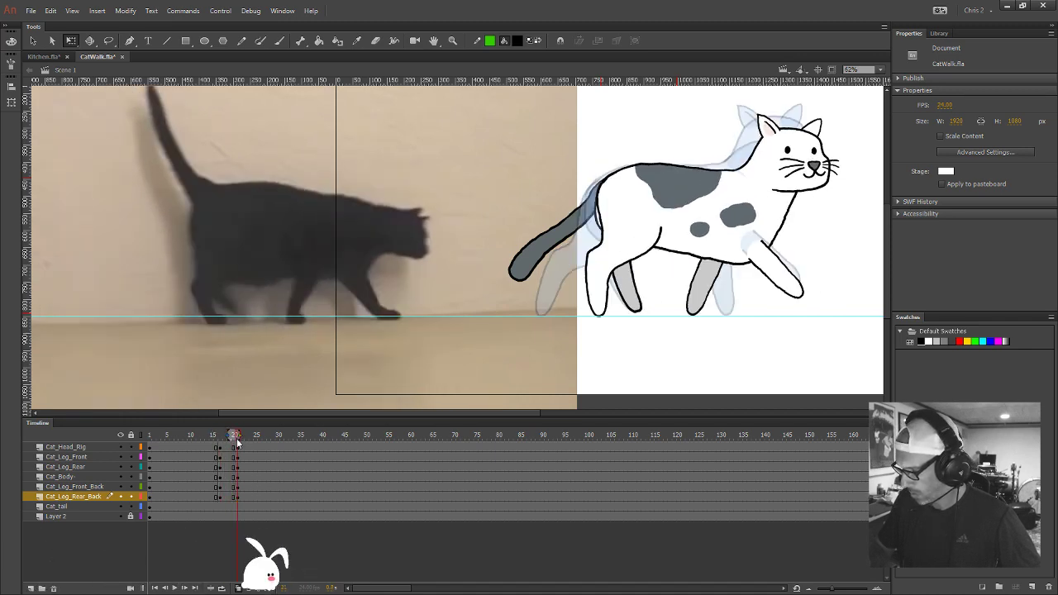
Rotate the far front leg forward at frame 21 so its paw lines up with the onion-skinned paw
click(712, 310)
drag(697, 295, 743, 239)
click(687, 342)
Step back and forth between frame 21 and the preceding frames to check whether the planted paws slide
key(comma)
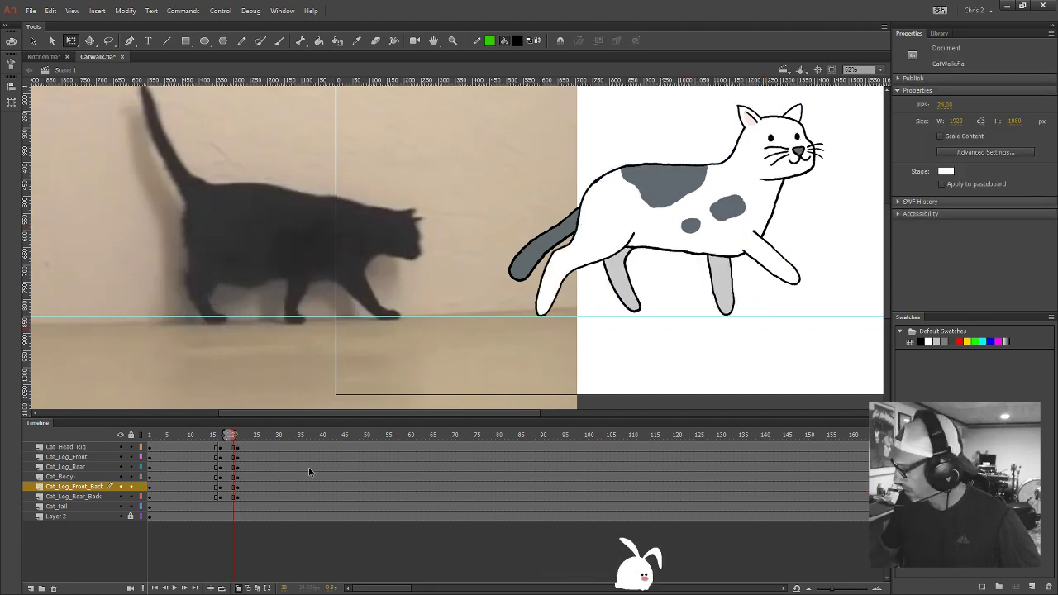
key(period)
key(comma)
key(period)
key(comma)
key(period)
key(comma)
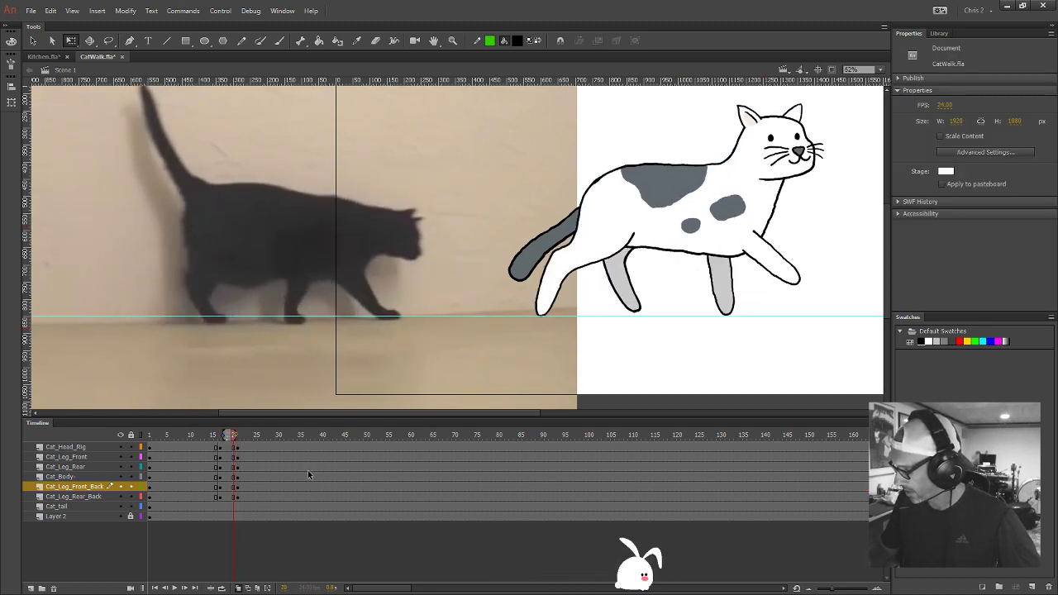
key(comma)
key(comma)
key(comma)
click(236, 437)
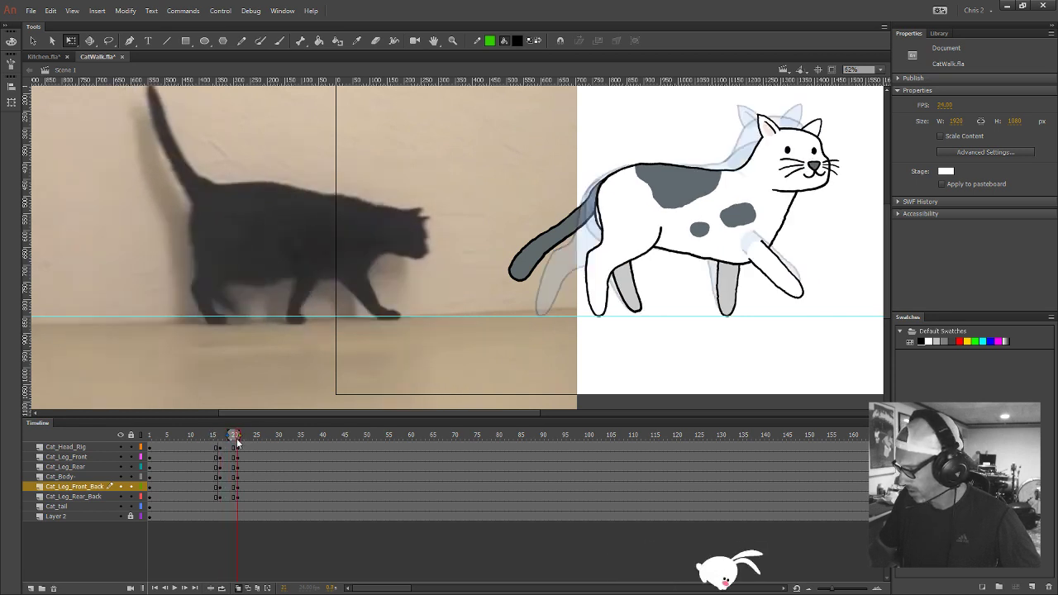
Lower the near front leg to the ground guide at frame 21 and at frame 17
click(796, 294)
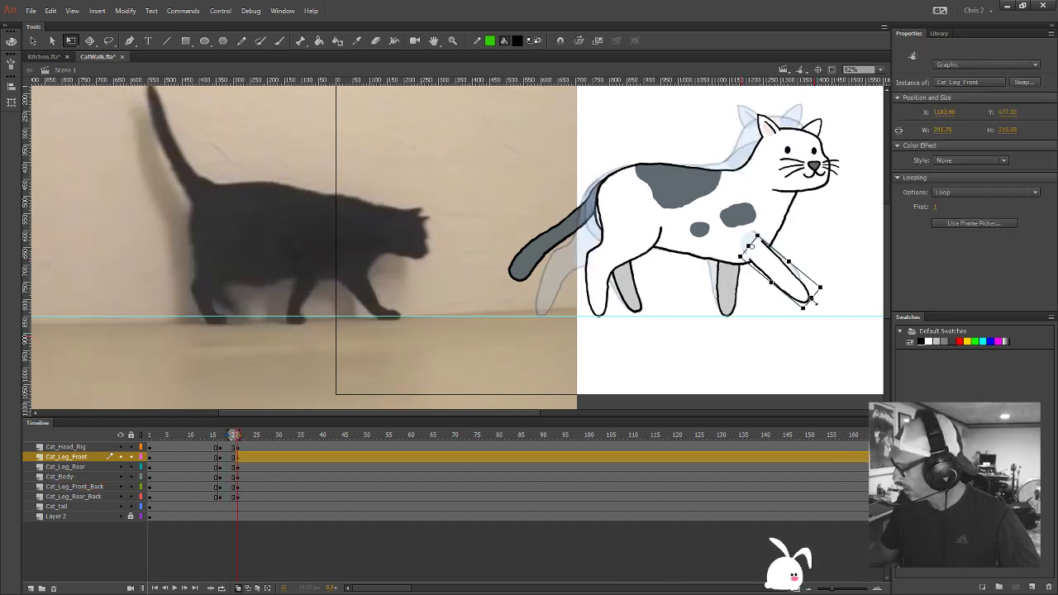
drag(820, 295, 811, 306)
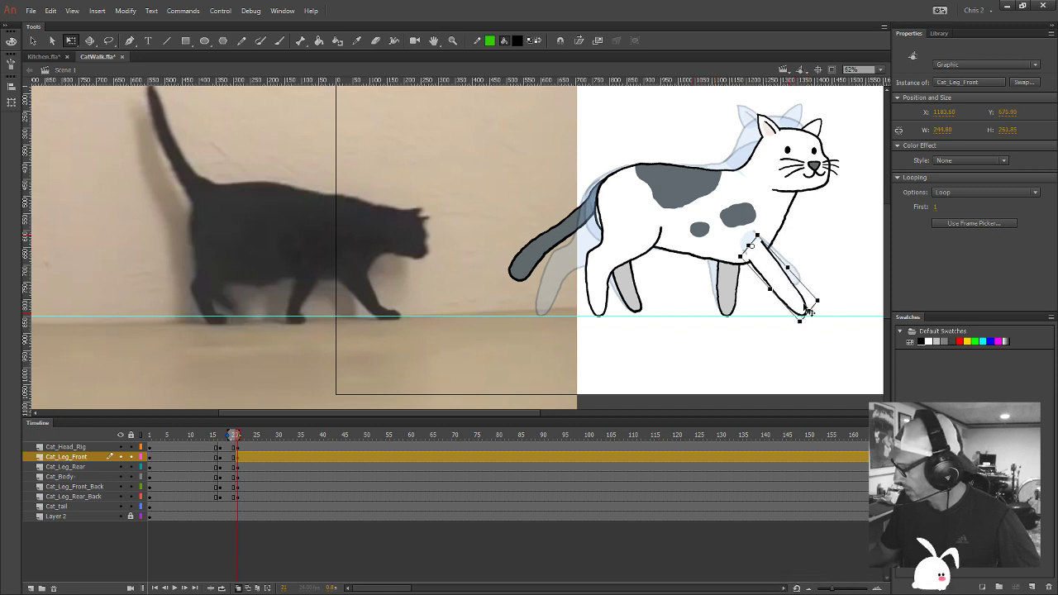
click(219, 459)
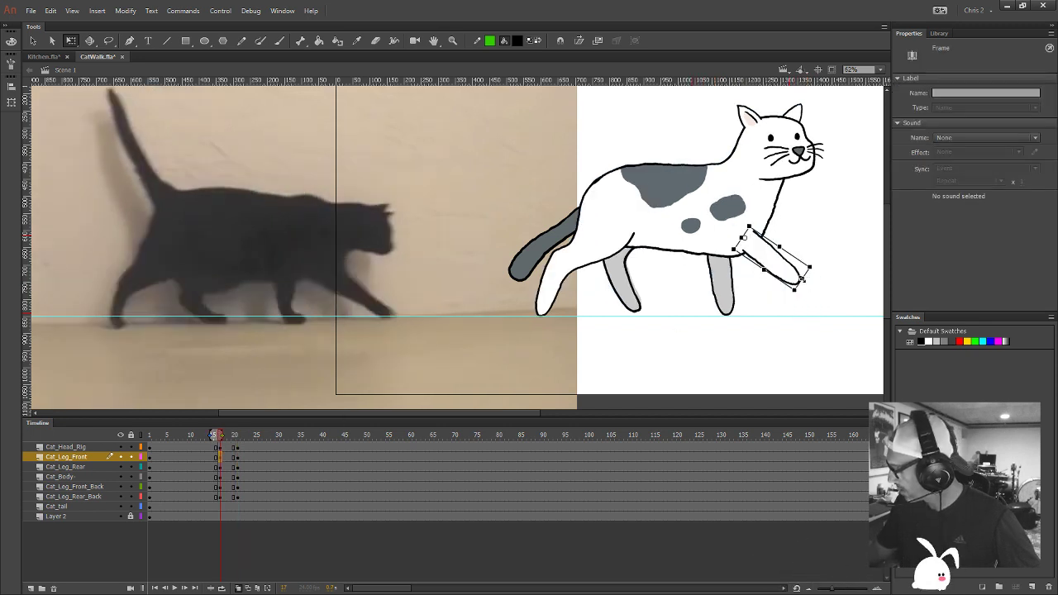
click(802, 279)
drag(815, 283, 802, 304)
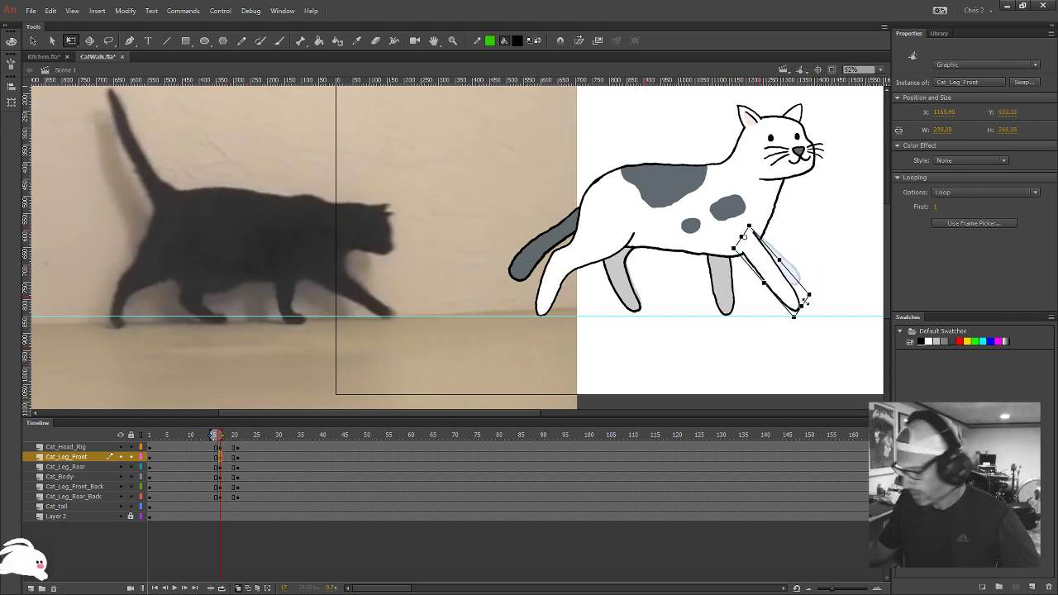
Rotate the near front leg slightly backward at frame 21 to match the previous pose's paw position, and save the file
click(237, 438)
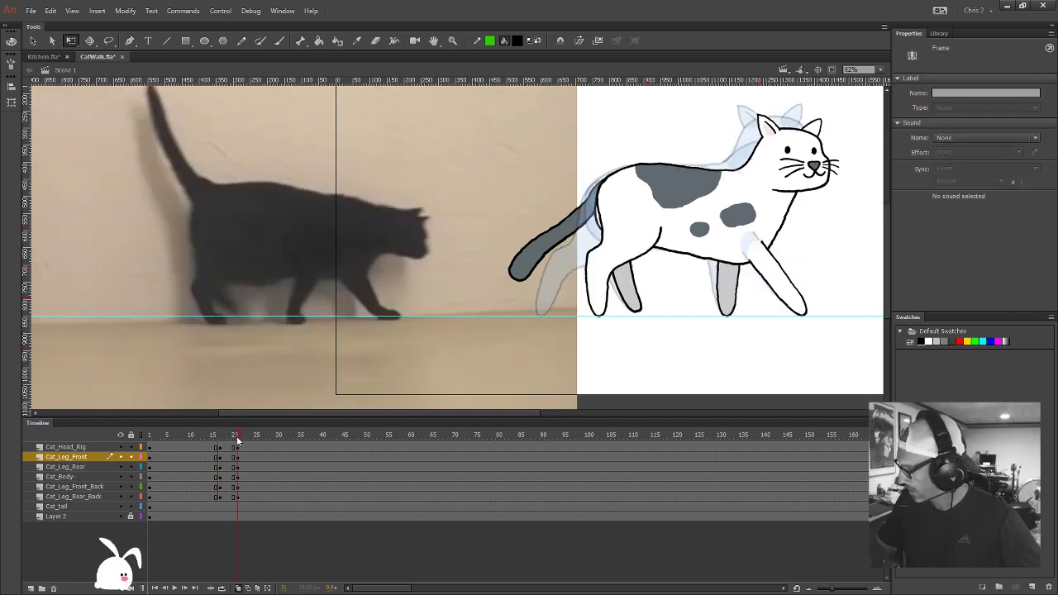
click(799, 306)
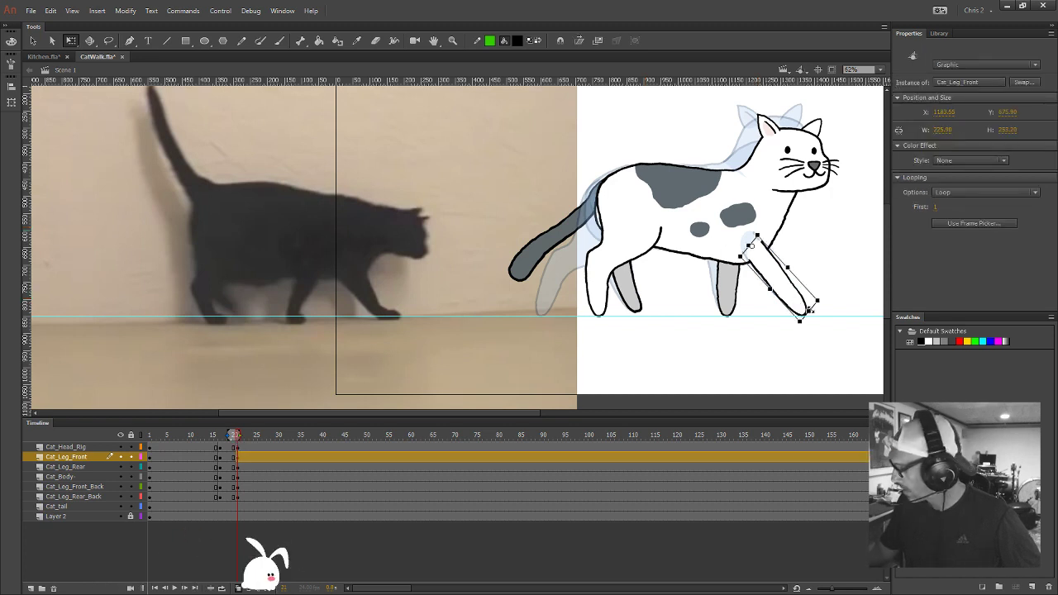
drag(813, 296, 823, 299)
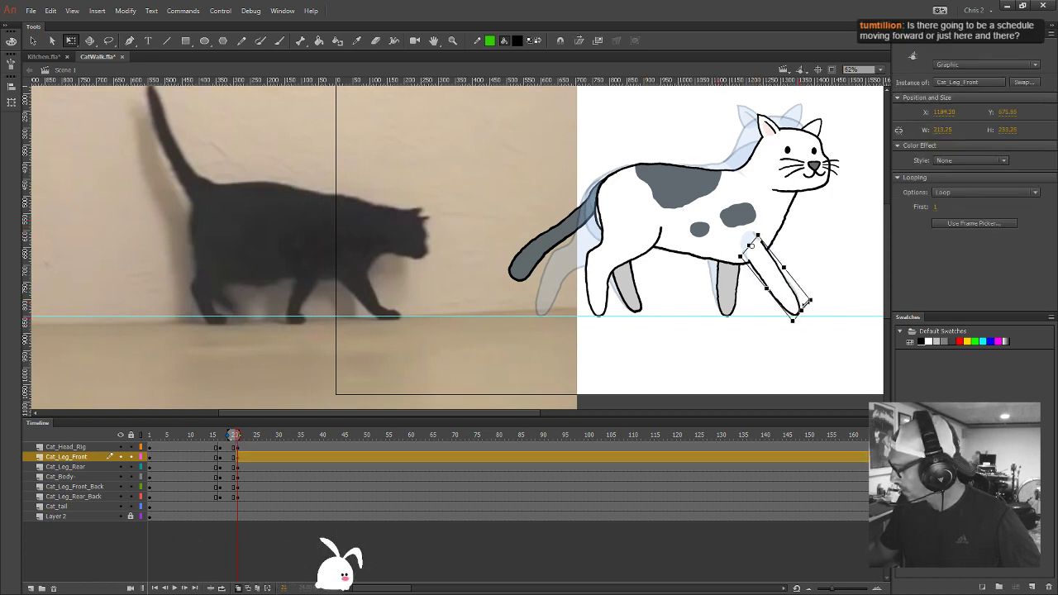
click(840, 294)
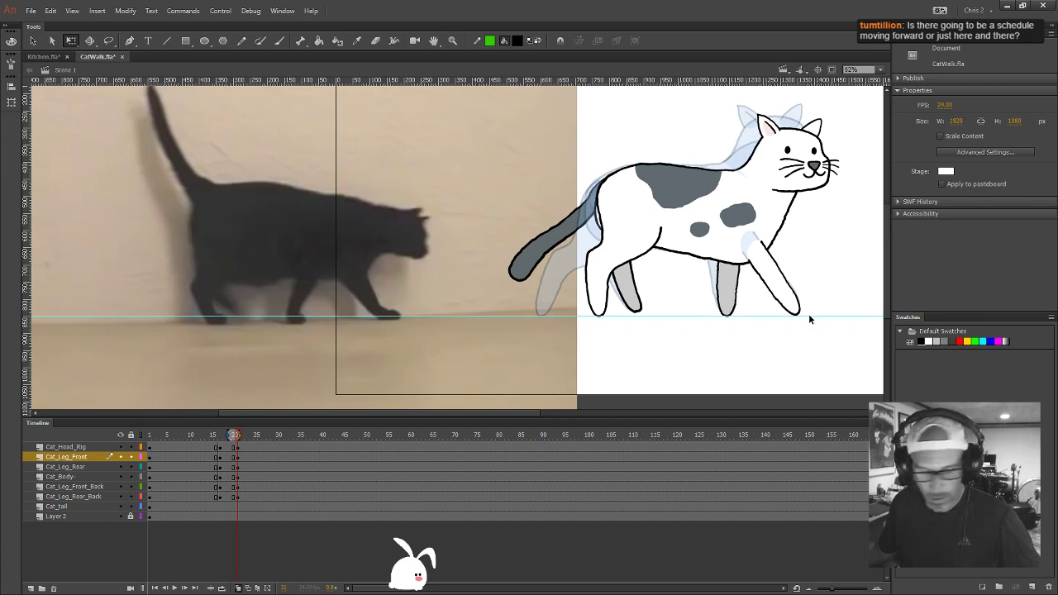
key(ctrl+s)
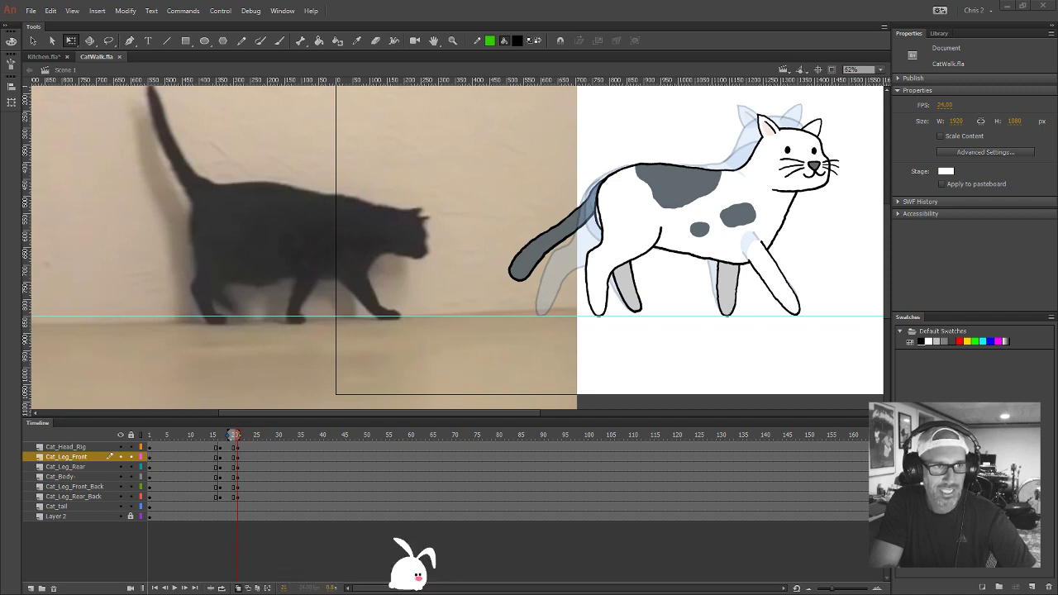
Switch to the browser, play ANIGRAMS_ANIMATION_RIG_TEST_ChestB.mov on Dropbox to review the dog rig, and minimize the window
key(alt+Tab)
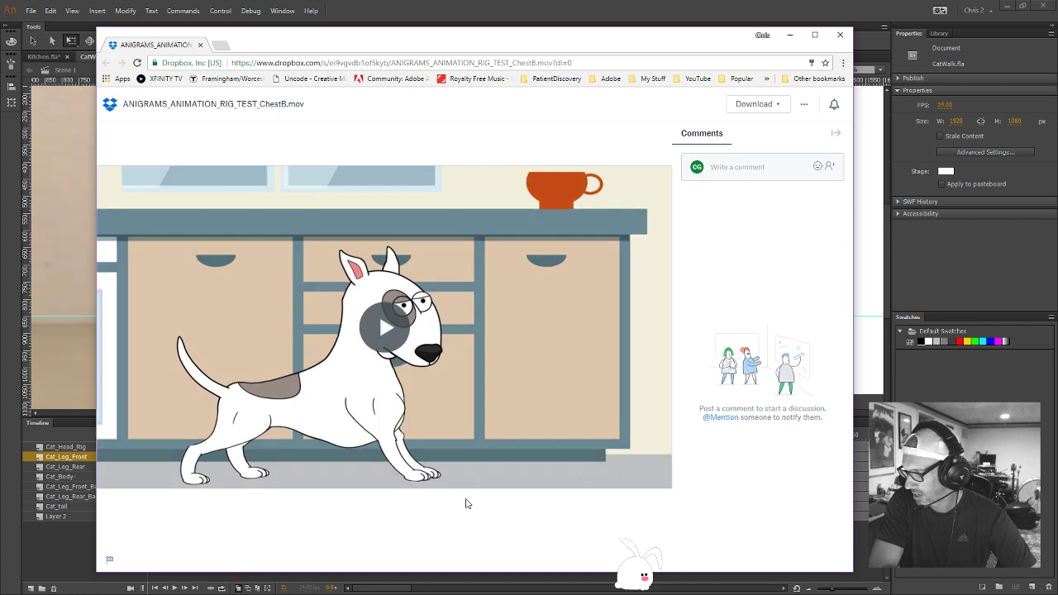
click(381, 361)
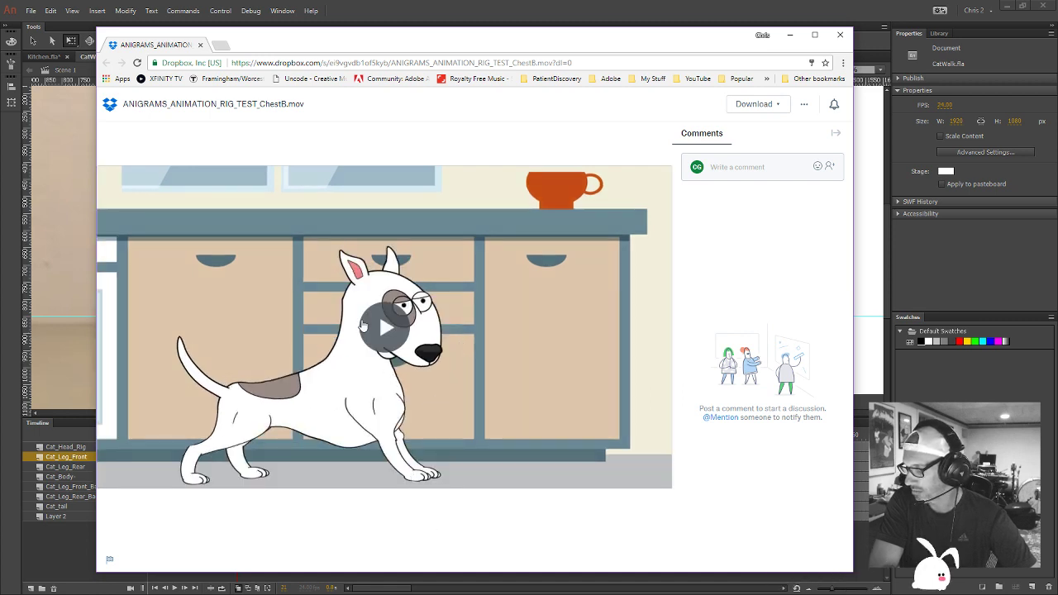
click(411, 471)
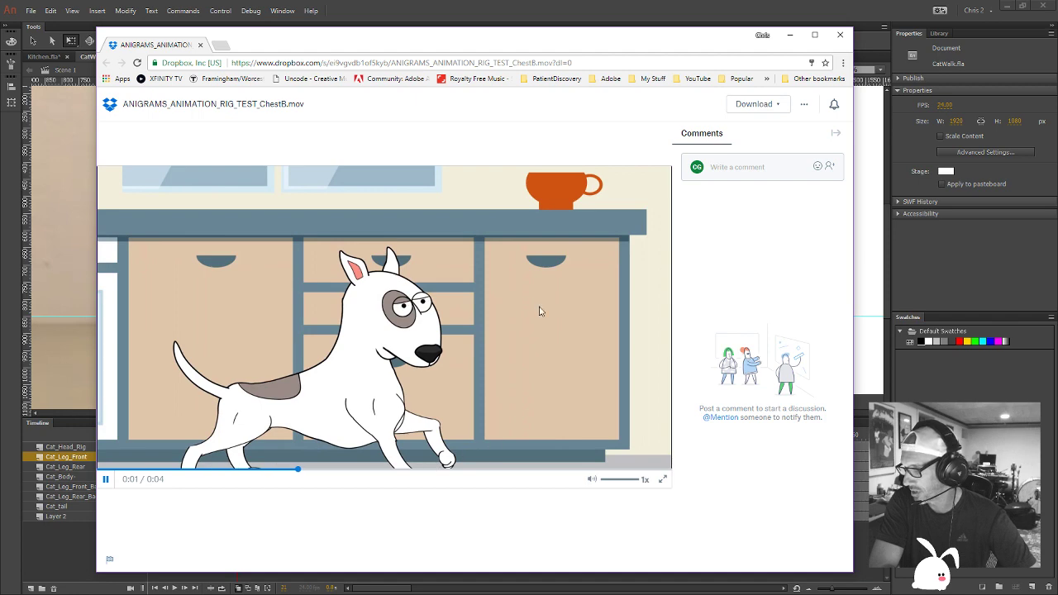
click(790, 36)
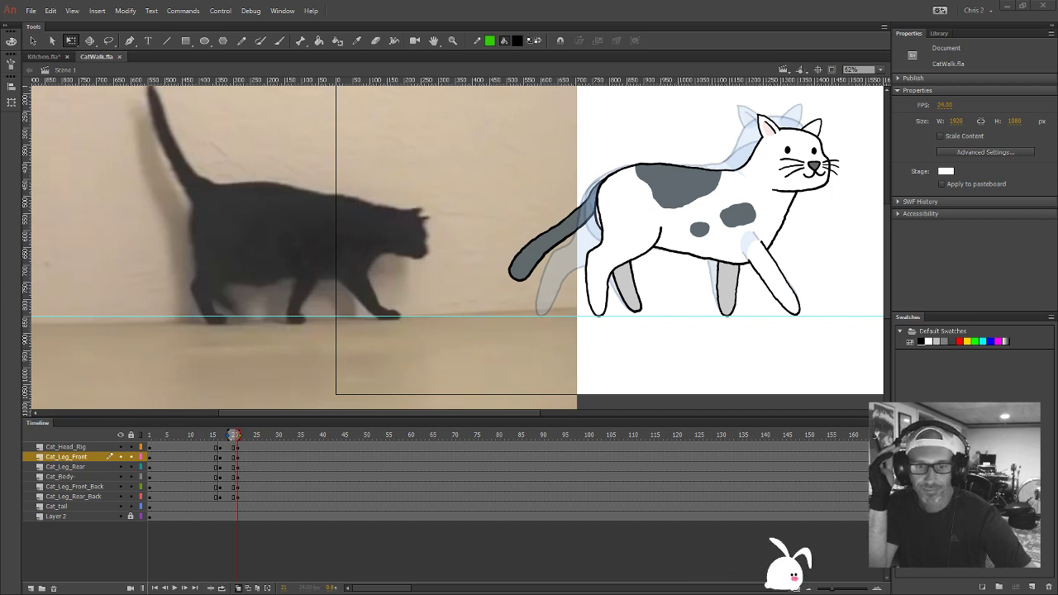
Turn off onion skinning and scrub between the earlier frames and frame 21 to compare the rig's poses with the reference
click(239, 587)
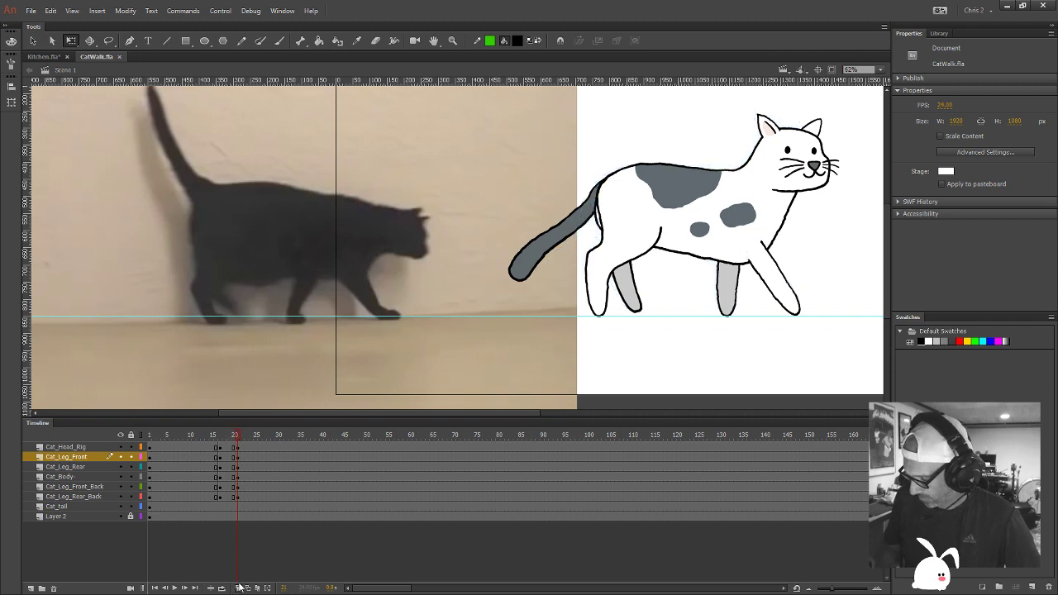
mouse_move(239, 439)
mouse_down()
mouse_move(206, 447)
mouse_move(236, 444)
mouse_up()
click(228, 451)
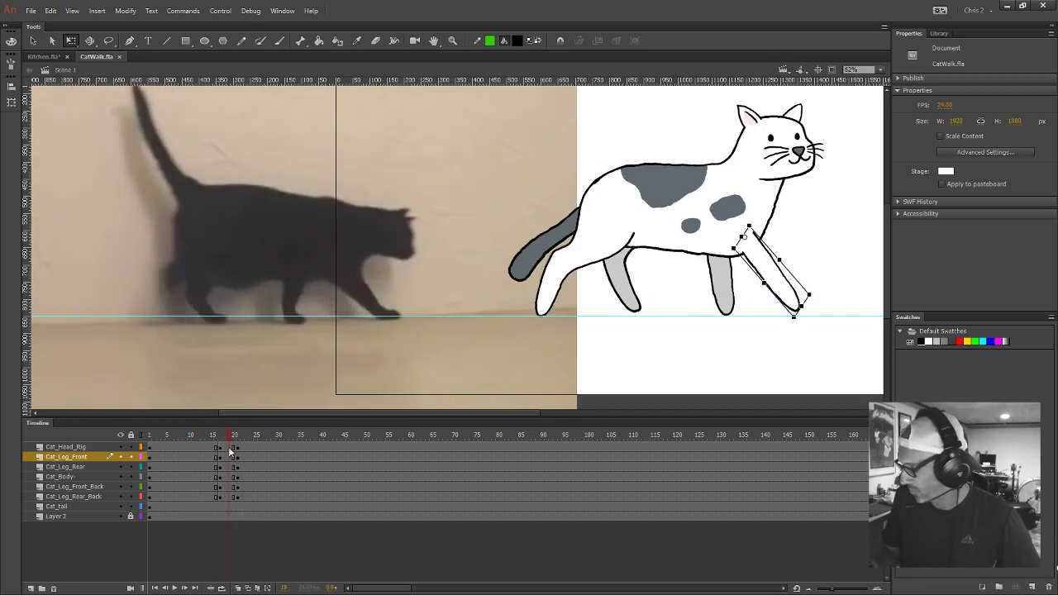
click(236, 437)
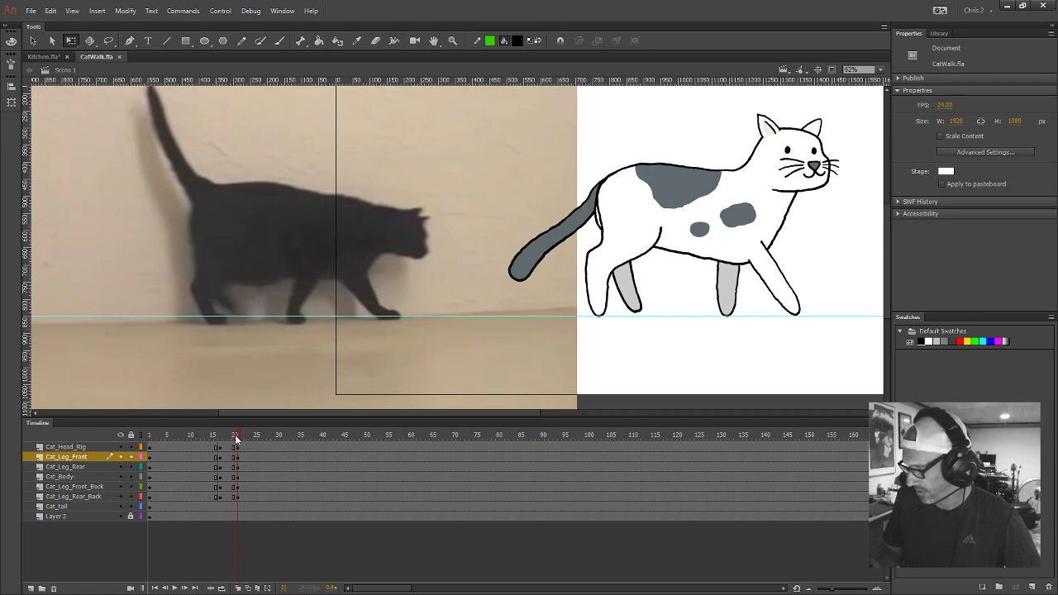
drag(236, 439, 237, 436)
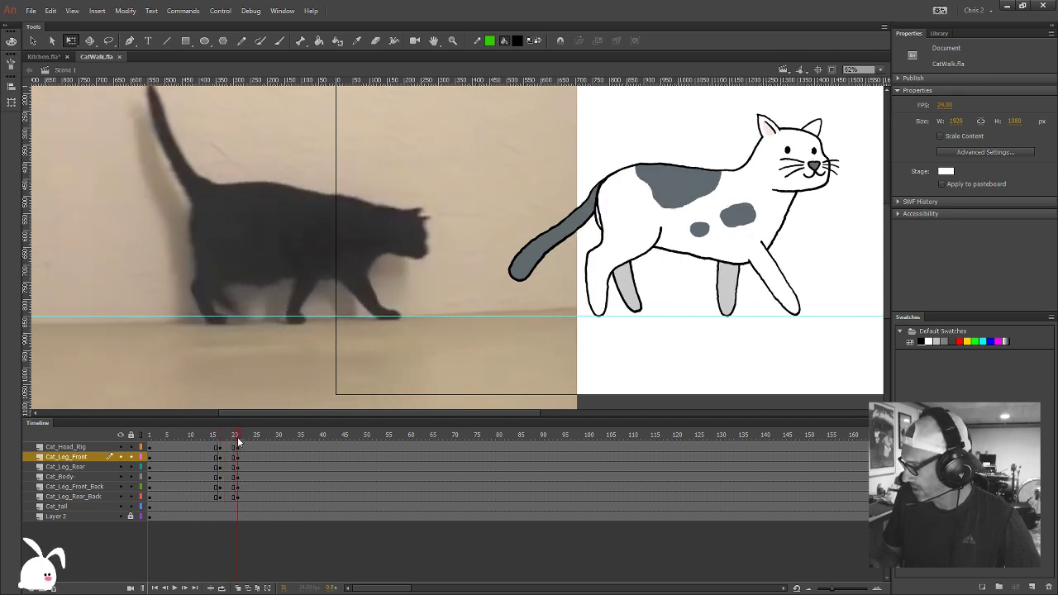
click(607, 224)
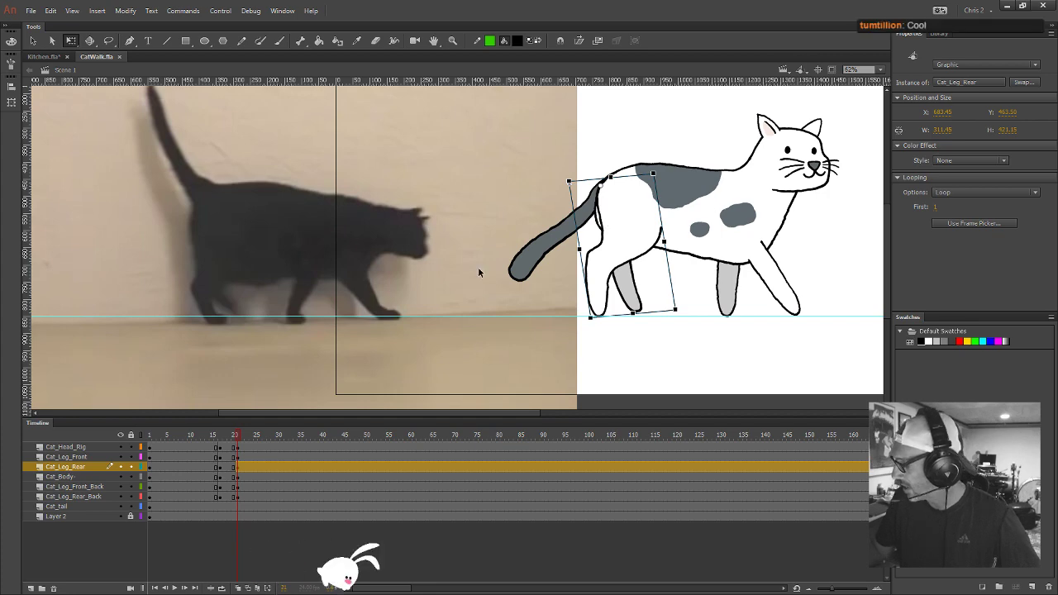
click(227, 437)
mouse_move(224, 437)
mouse_down()
mouse_move(246, 440)
mouse_move(213, 445)
mouse_move(239, 445)
mouse_up()
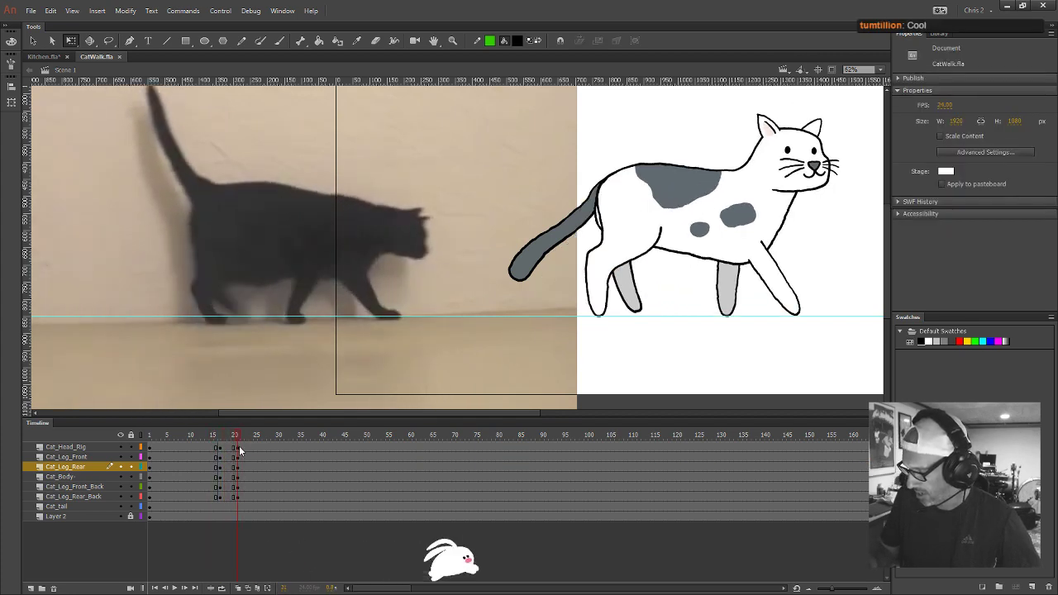
Move the tail back to meet the cat's rump at frame 17 and add a tail keyframe there
click(564, 244)
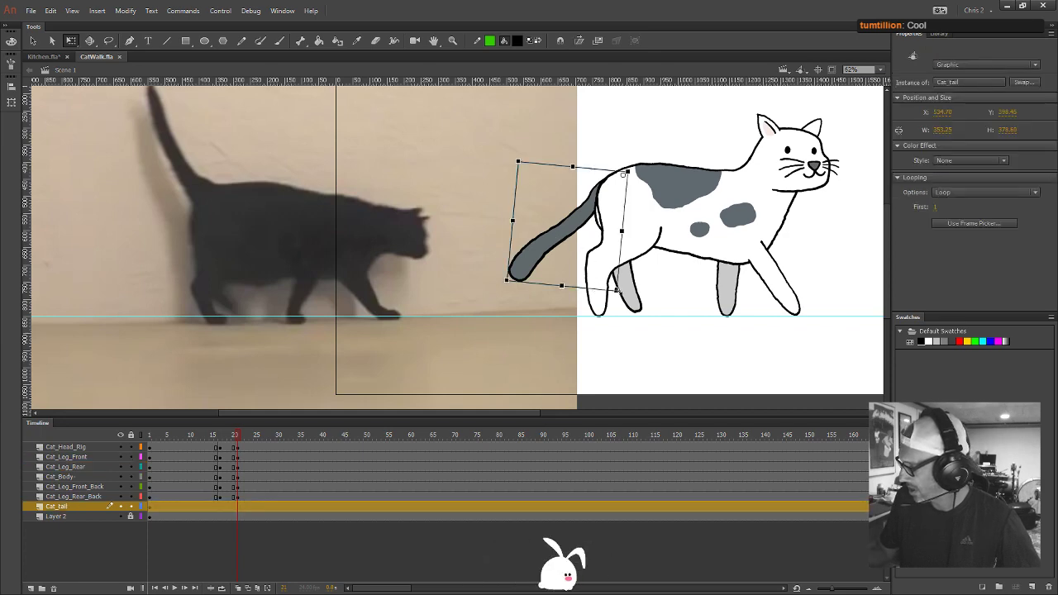
drag(238, 437, 220, 444)
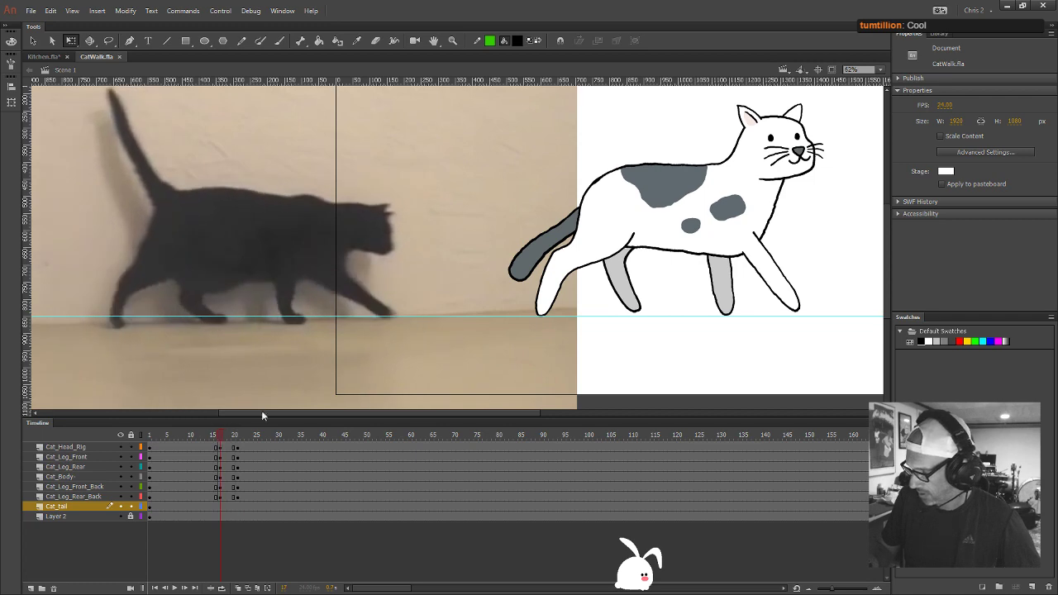
click(544, 246)
drag(537, 248, 526, 252)
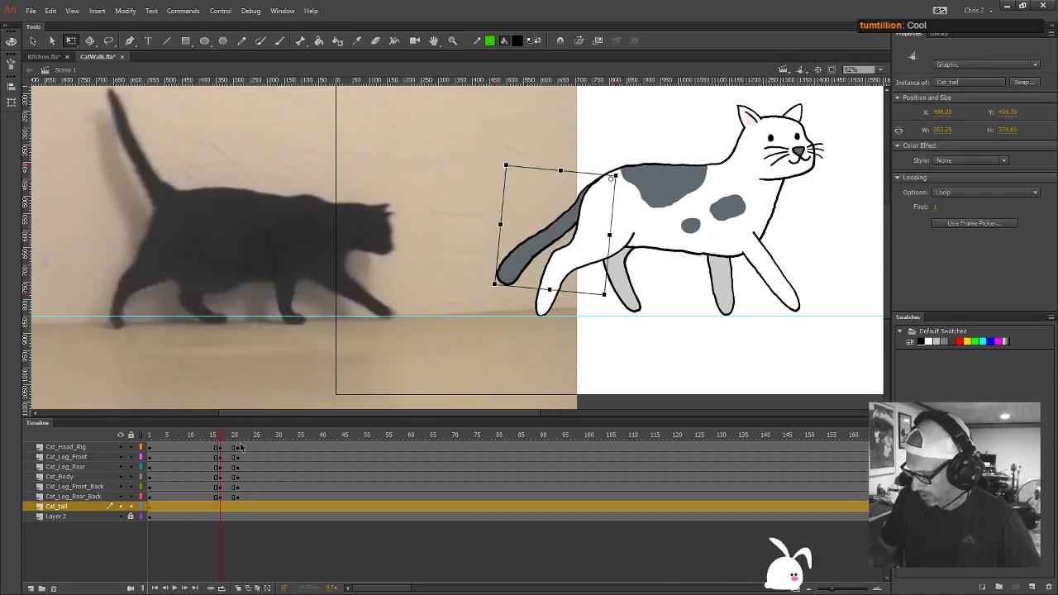
click(220, 507)
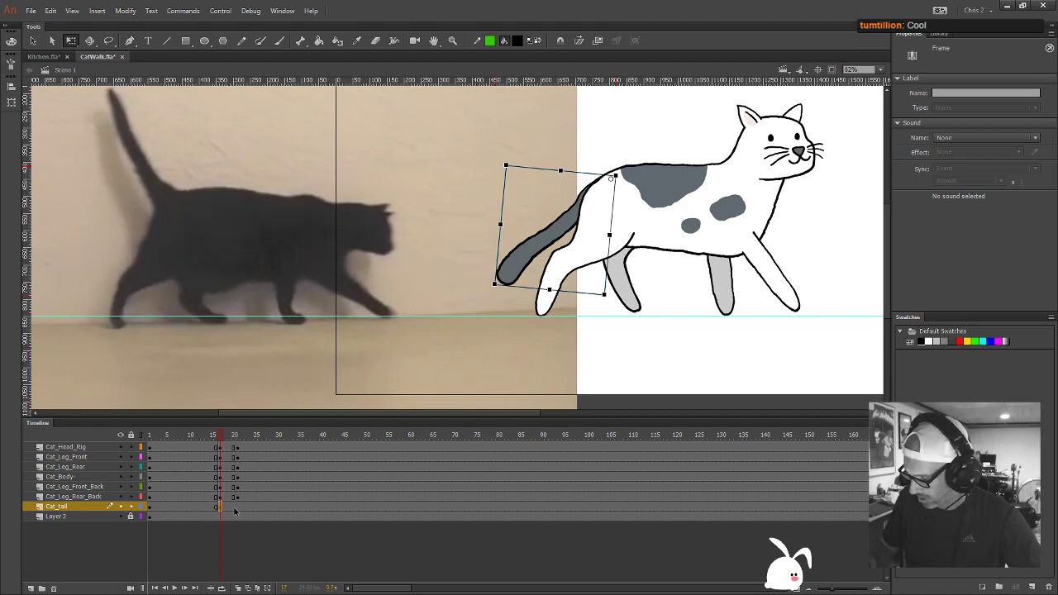
Add a tail keyframe at frame 21 and shift the tail forward so it joins the cat's rump
click(236, 507)
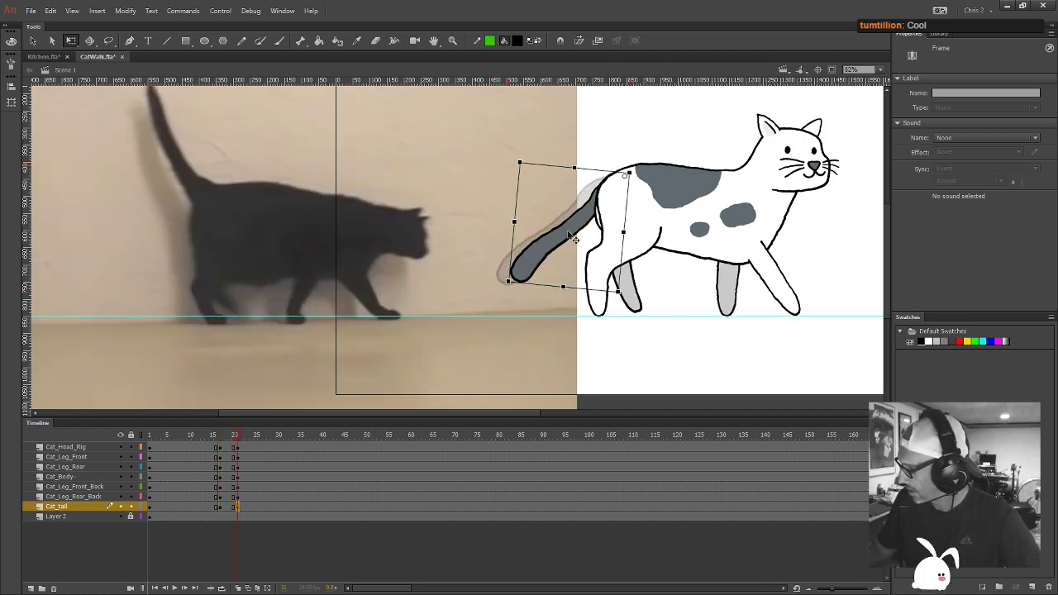
drag(569, 235, 572, 234)
drag(633, 300, 641, 302)
Insert keyframes on all the cat rig layers at frame 25 and shift the whole rig forward
drag(236, 435, 256, 456)
key(F6)
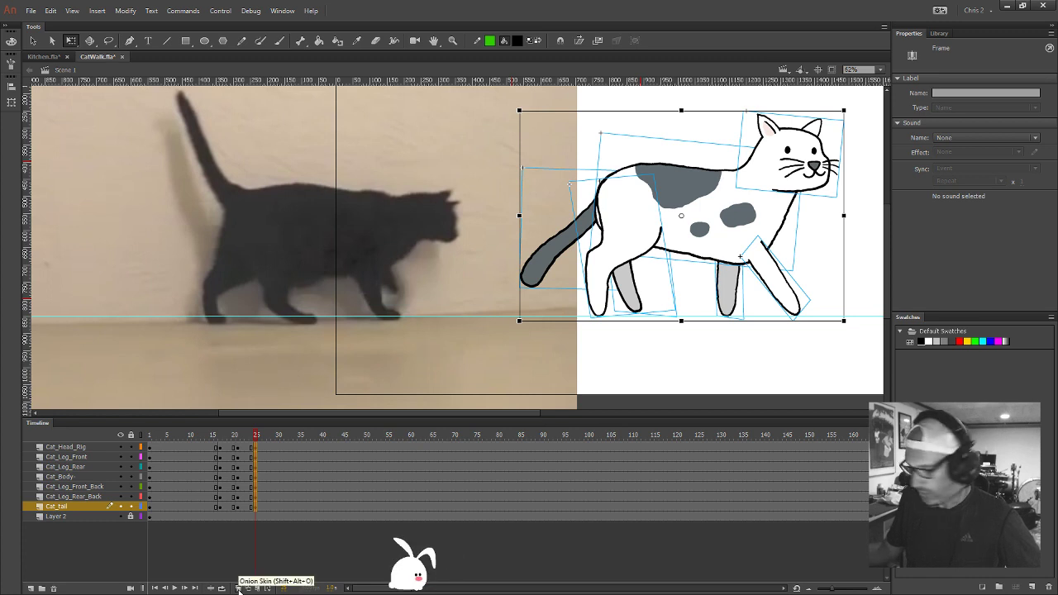
key(shift+Right)
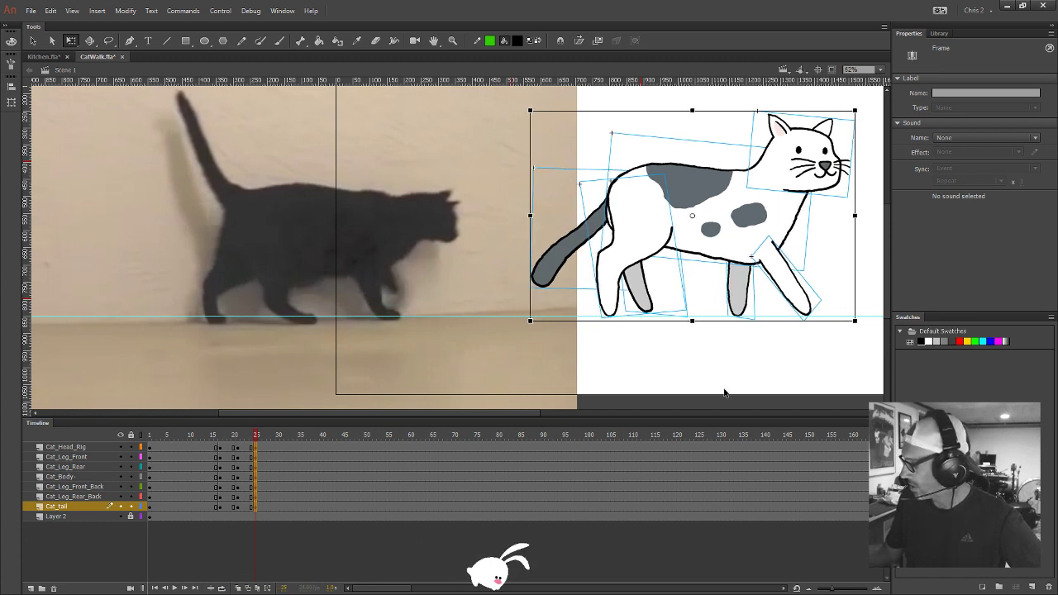
key(shift+Right)
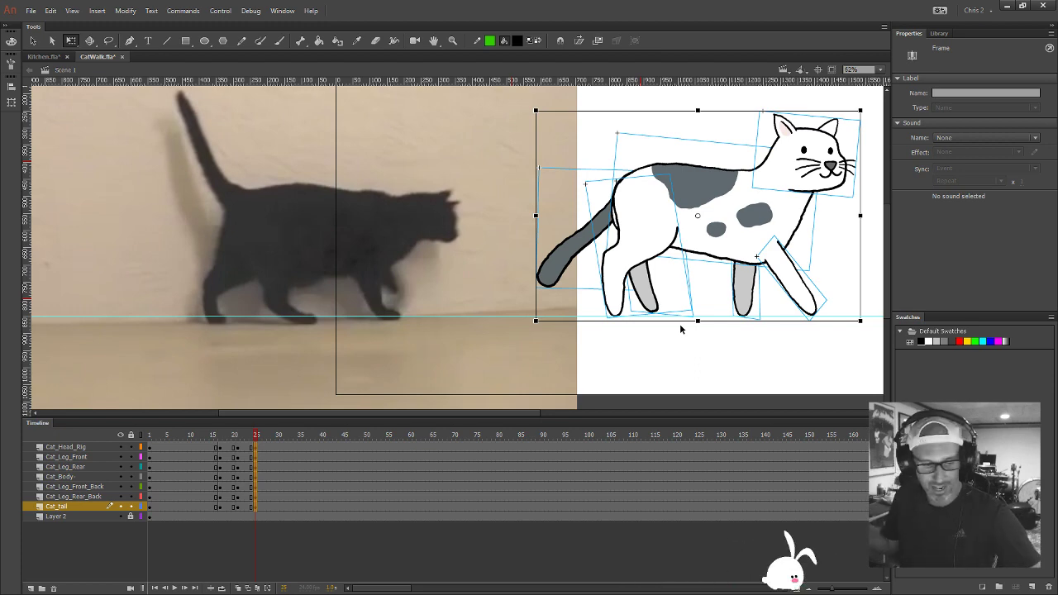
drag(679, 325, 559, 337)
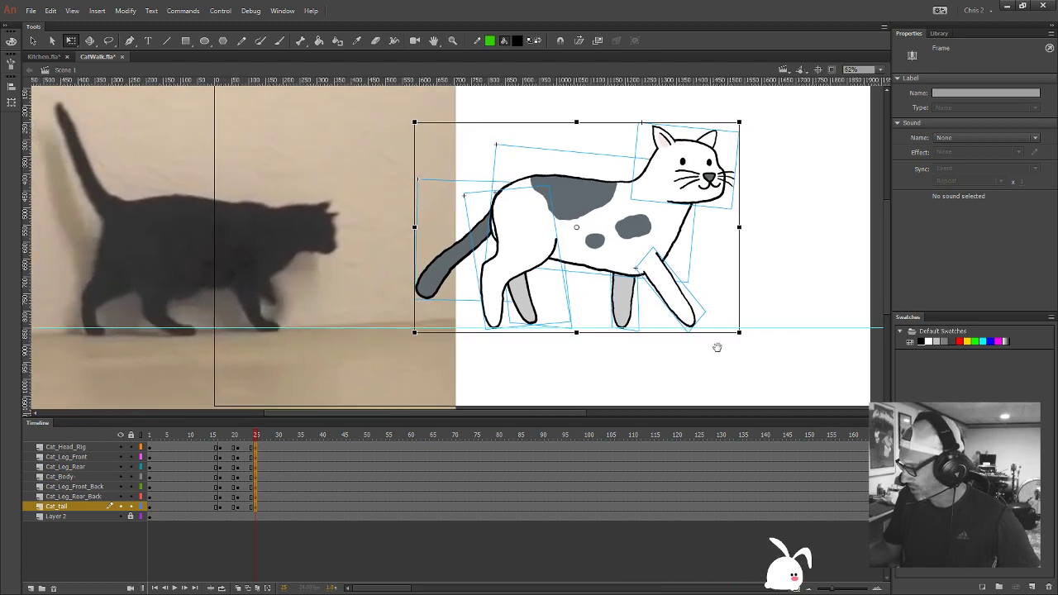
click(660, 310)
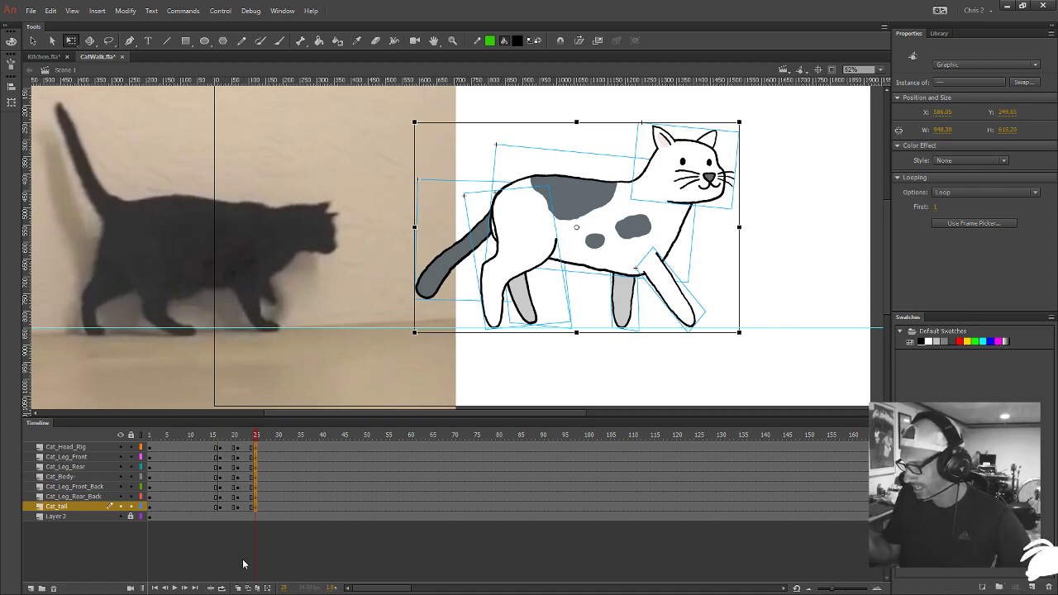
Turn on onion skinning and step between frames 21 and 25 to compare the rig's leg poses with the video reference
click(239, 588)
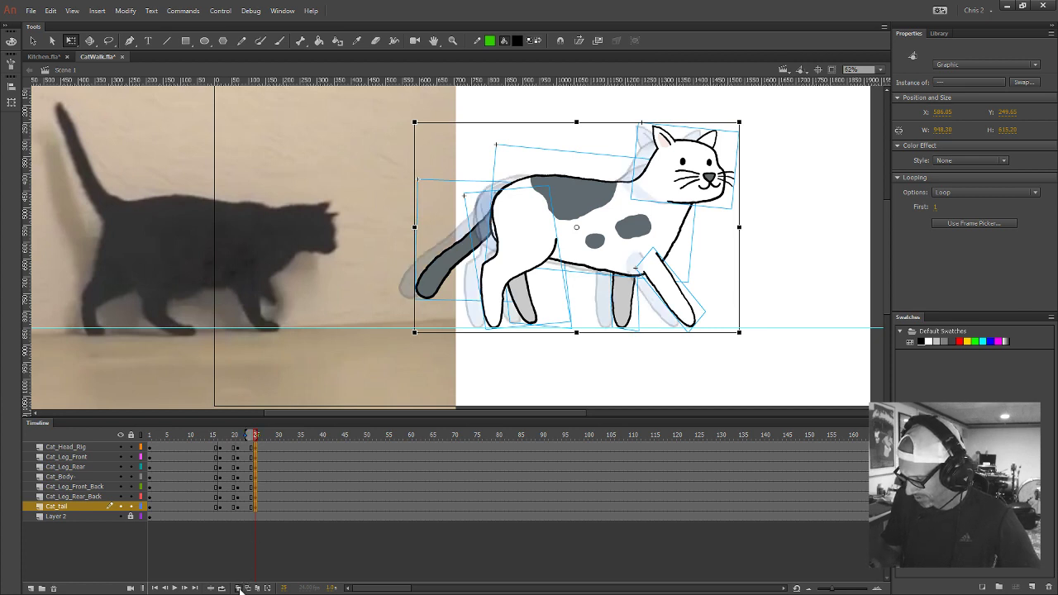
click(582, 373)
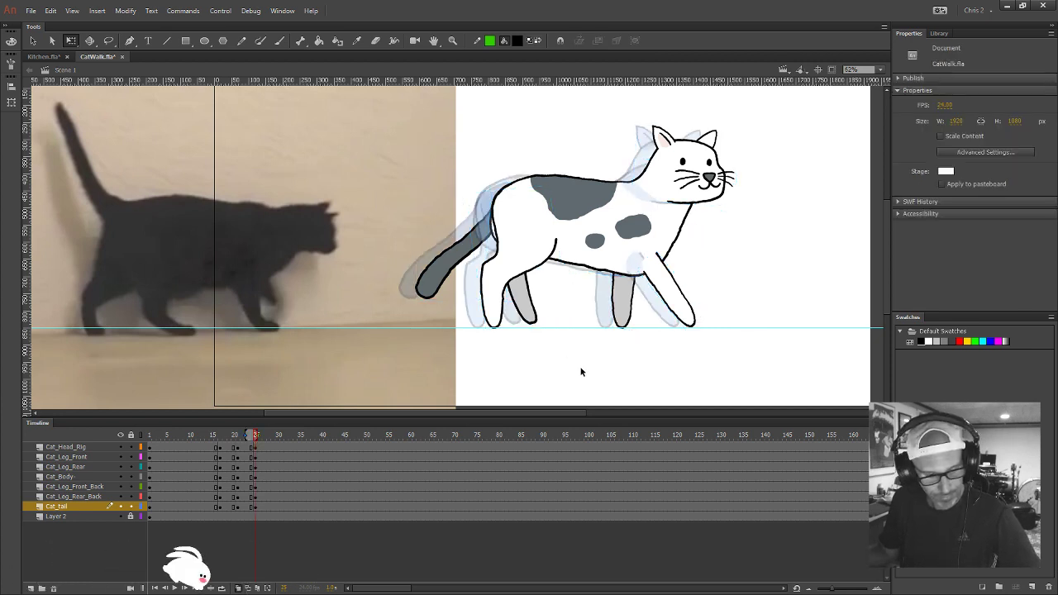
click(237, 443)
click(235, 443)
click(255, 439)
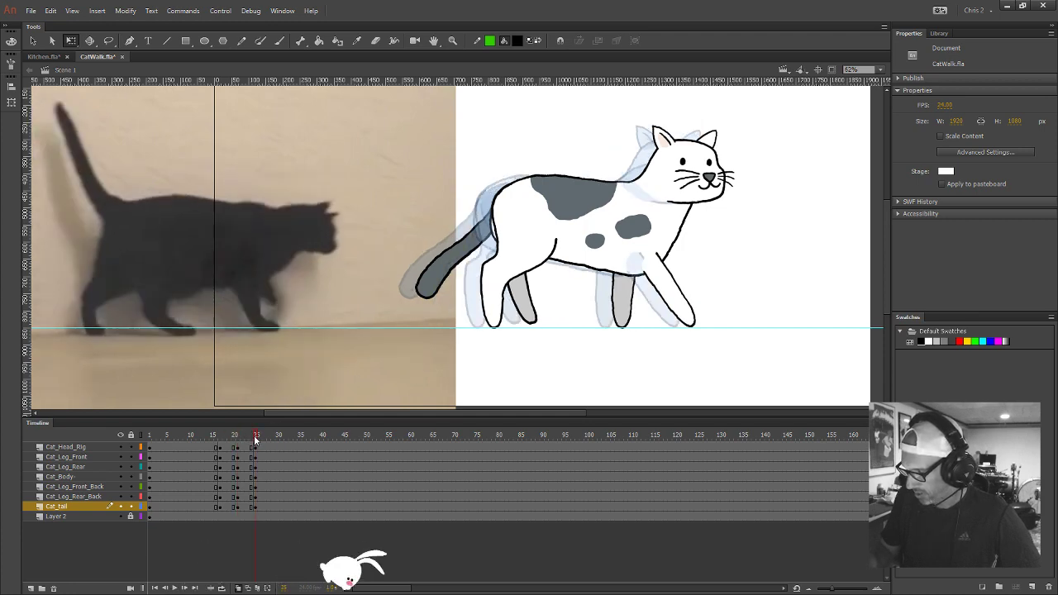
click(631, 304)
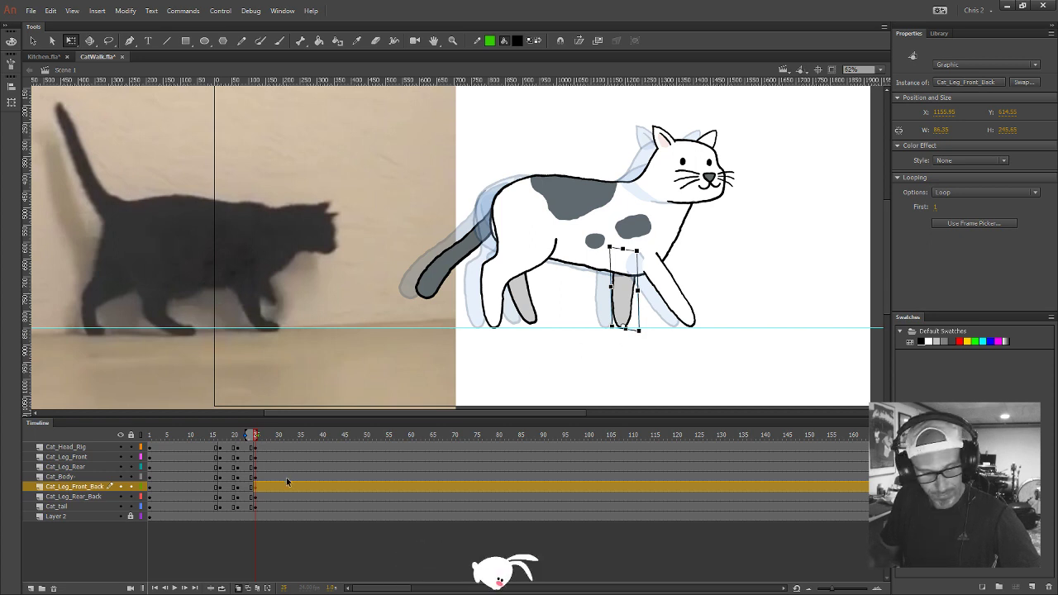
key(comma)
key(comma)
key(comma)
key(comma)
key(period)
key(period)
key(period)
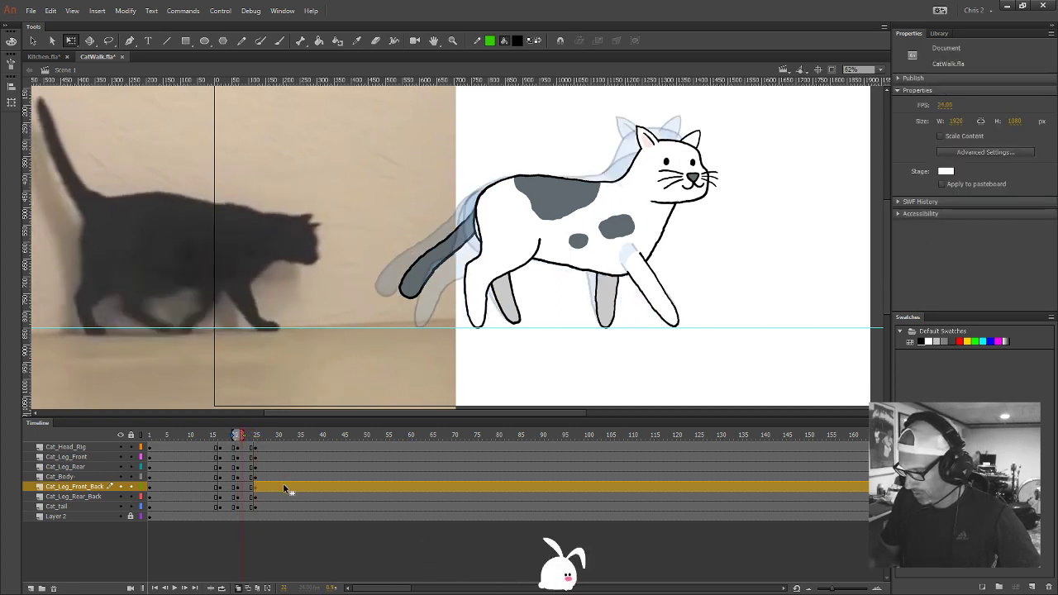
key(period)
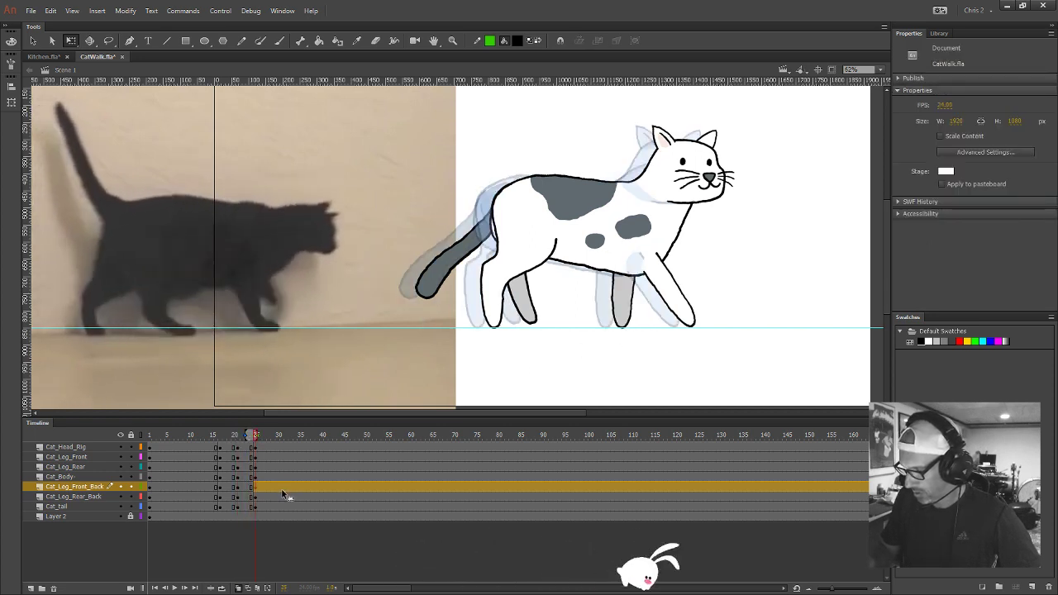
Rotate the far front leg forward at frame 25 so its lifted paw swings up behind the near front leg
click(635, 316)
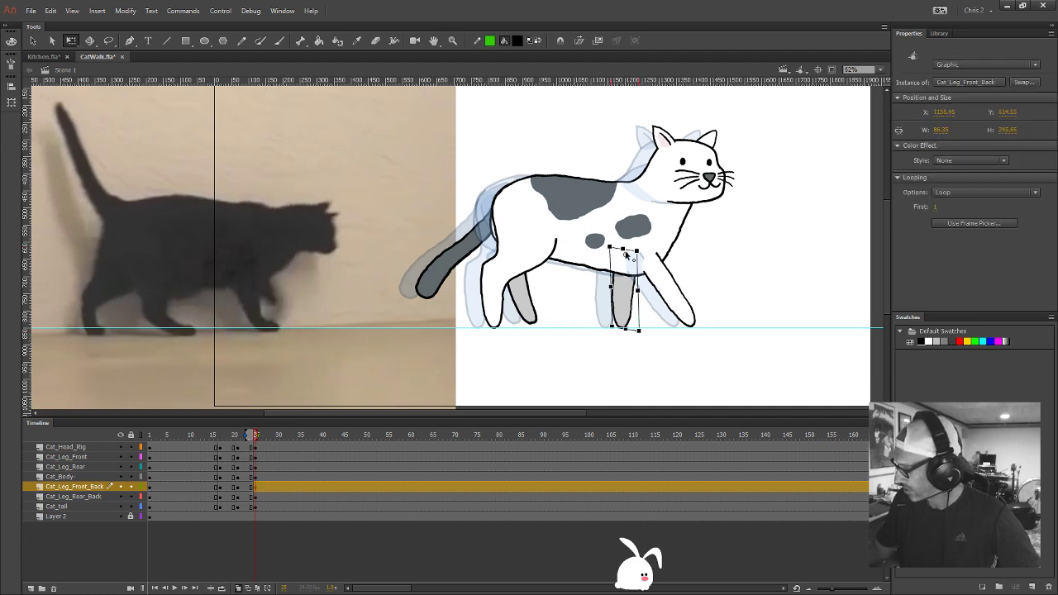
drag(644, 333, 688, 314)
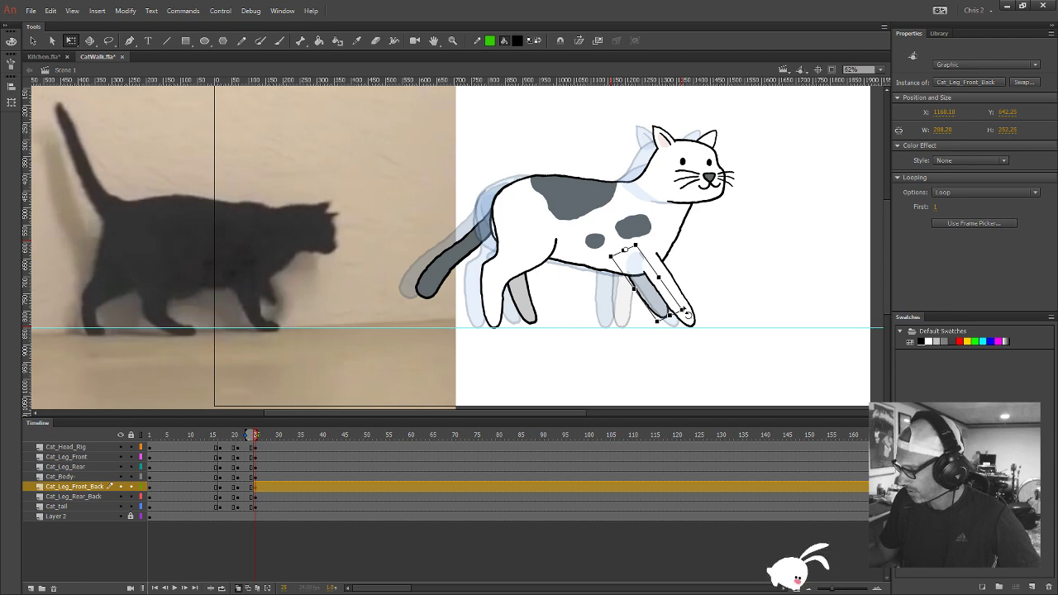
click(235, 435)
click(255, 436)
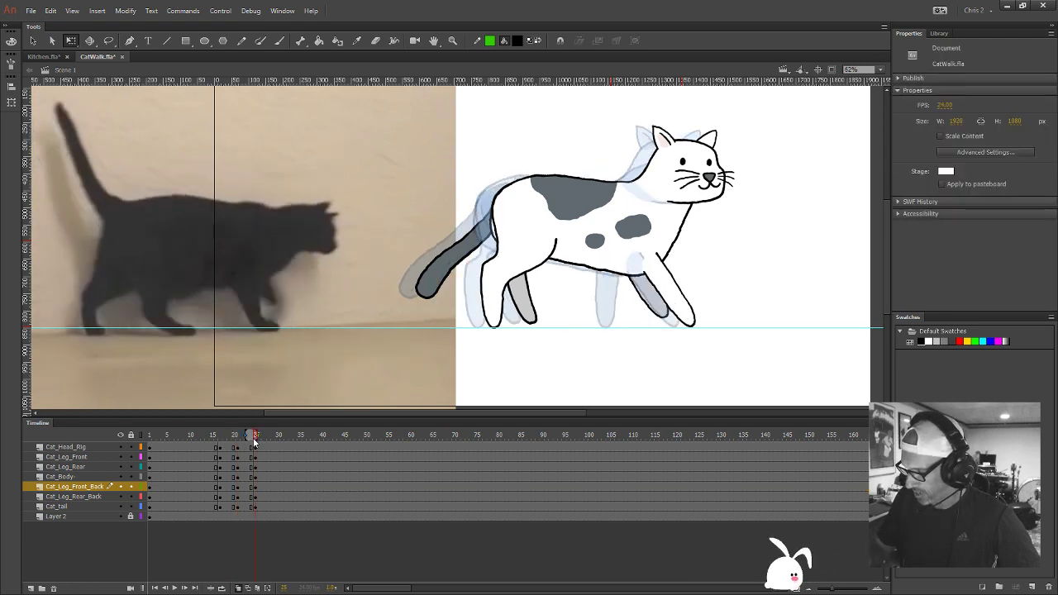
Check the near front leg against the preceding frame and extend the onion-skin range back to about frame 20
click(693, 318)
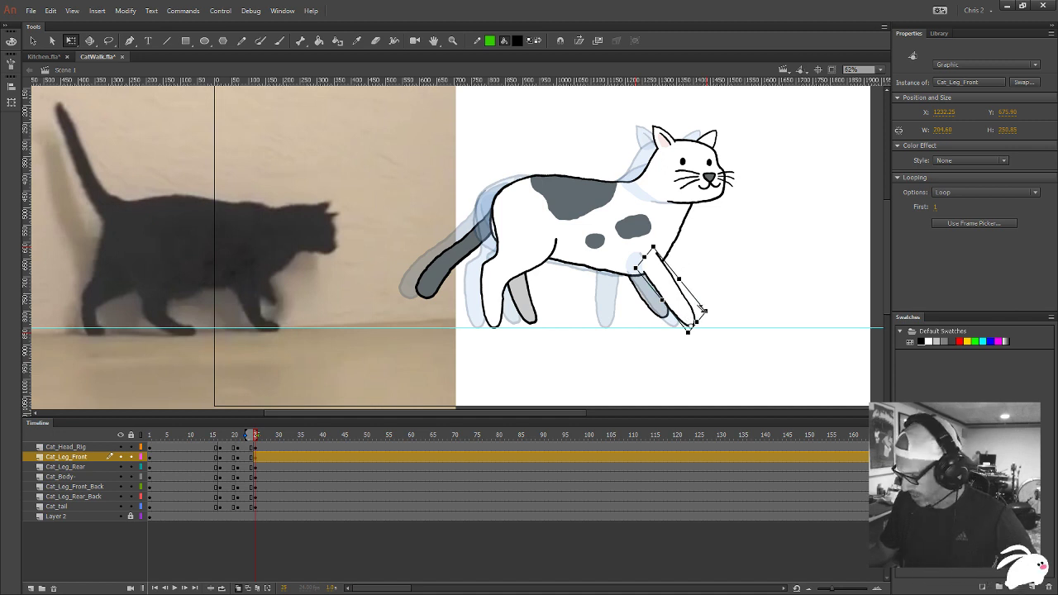
key(comma)
key(period)
key(comma)
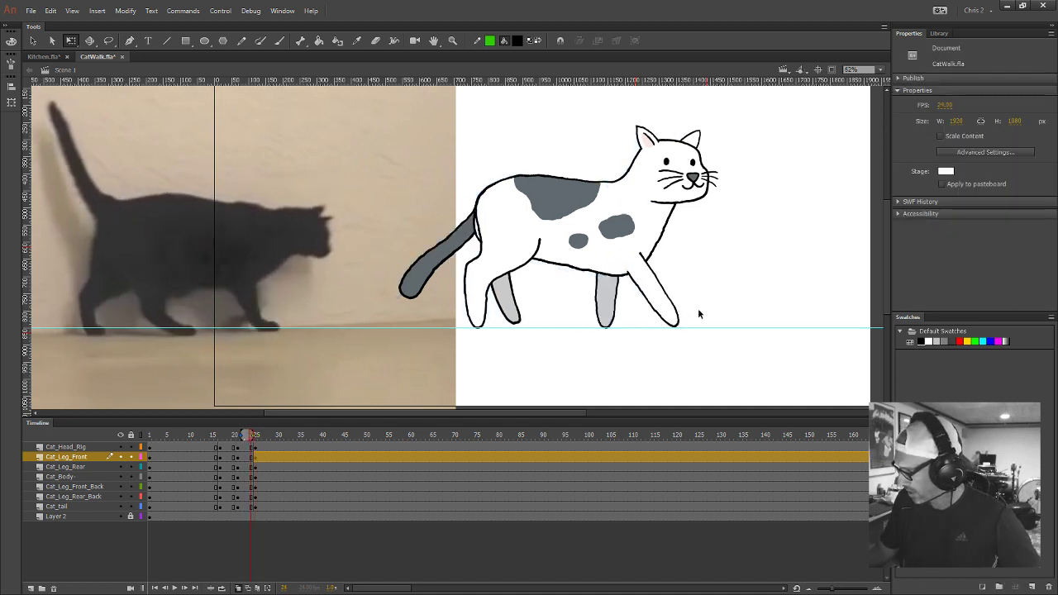
key(period)
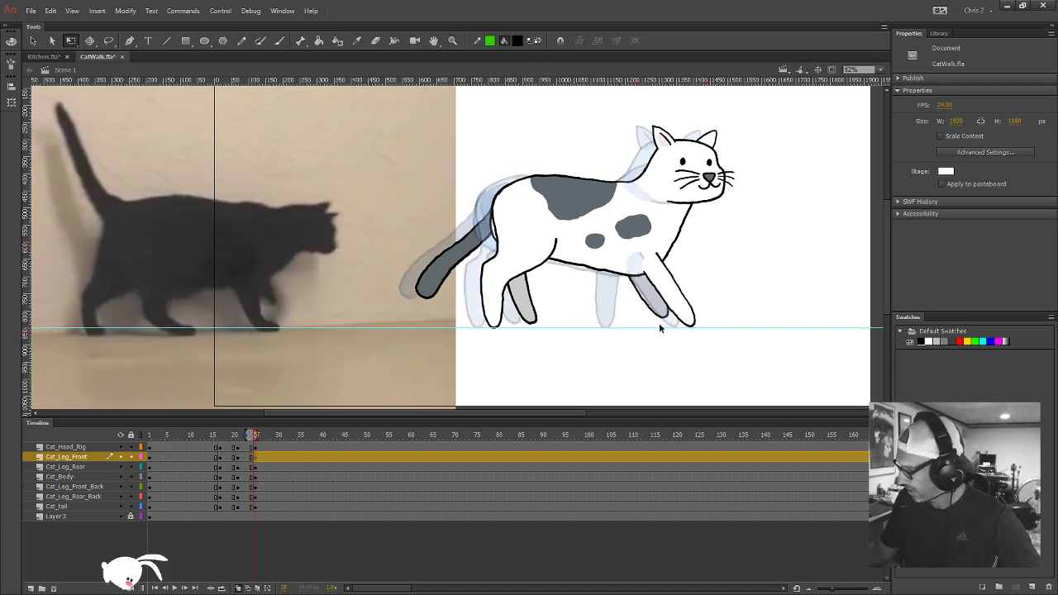
click(236, 438)
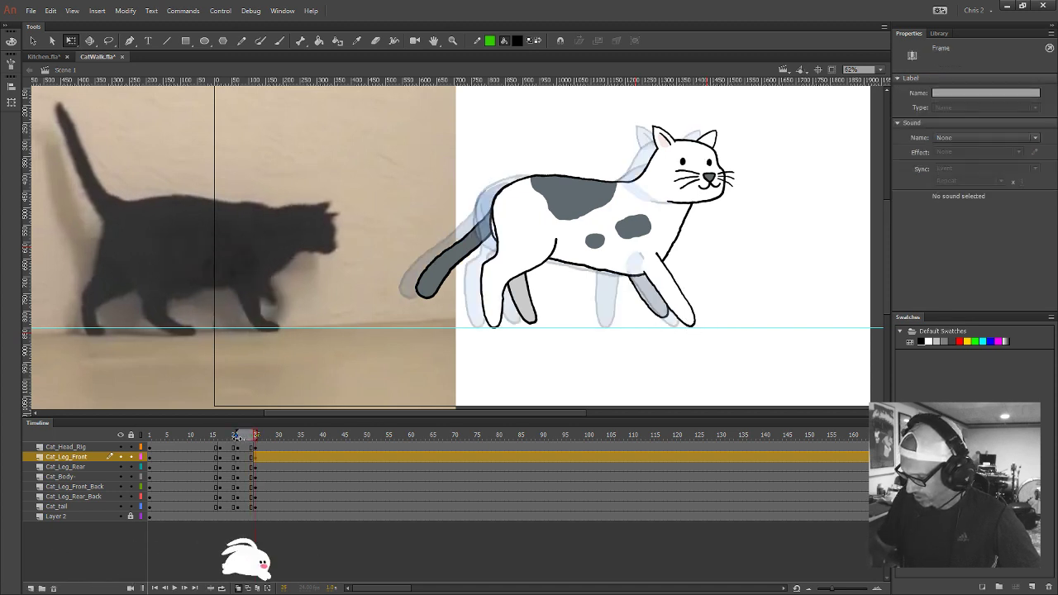
drag(236, 438, 232, 438)
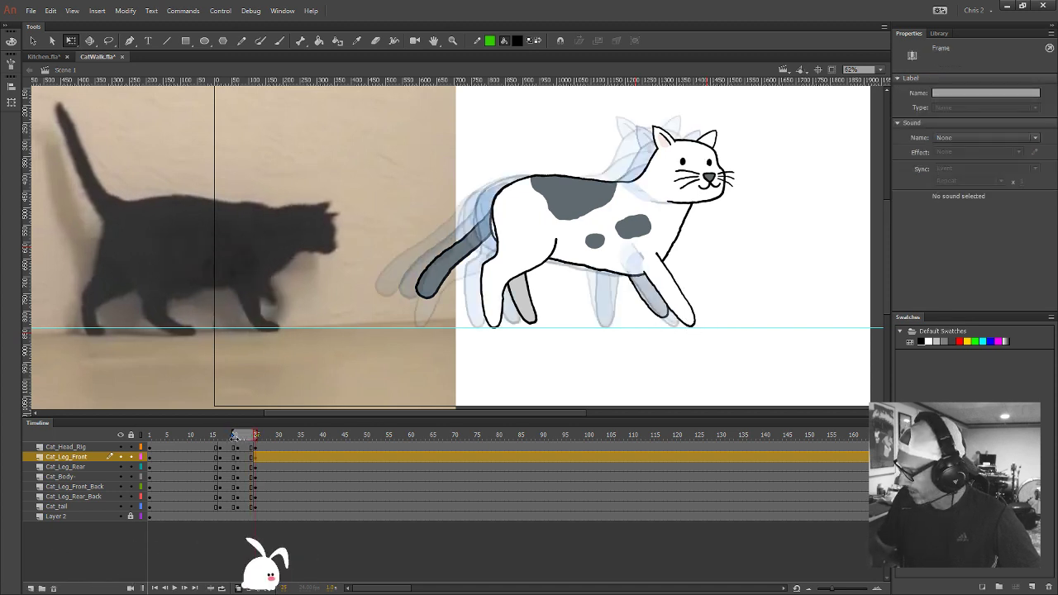
Plant the near front paw on its previous position at frame 25, rotate the leg more upright under the shoulder, and turn off onion skinning
click(674, 322)
key(shift+Left)
key(shift+Left)
key(shift+Left)
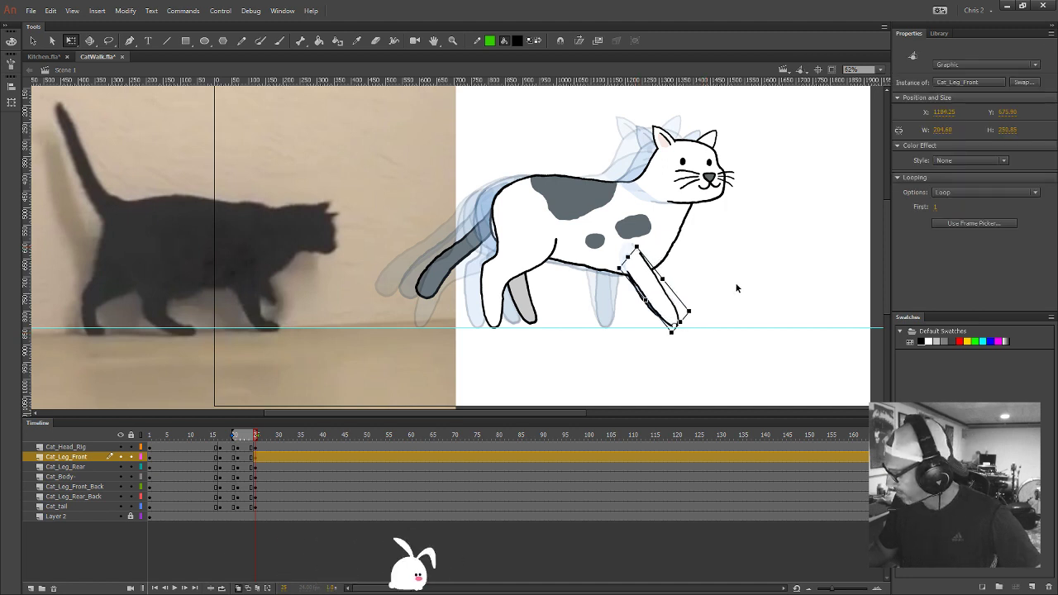
mouse_move(650, 252)
mouse_down()
mouse_move(683, 291)
mouse_move(648, 256)
mouse_up()
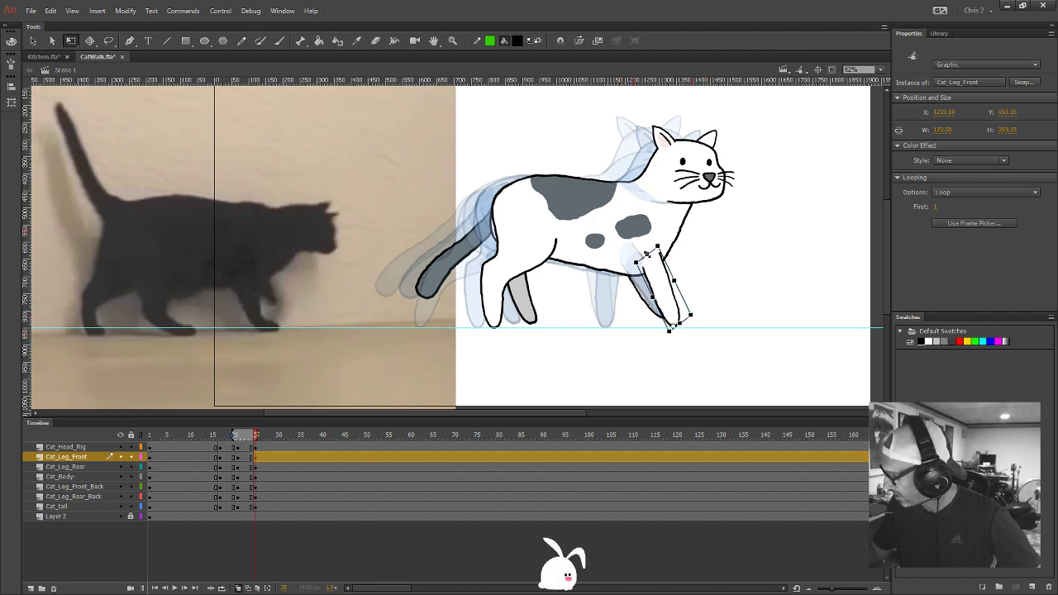
click(431, 379)
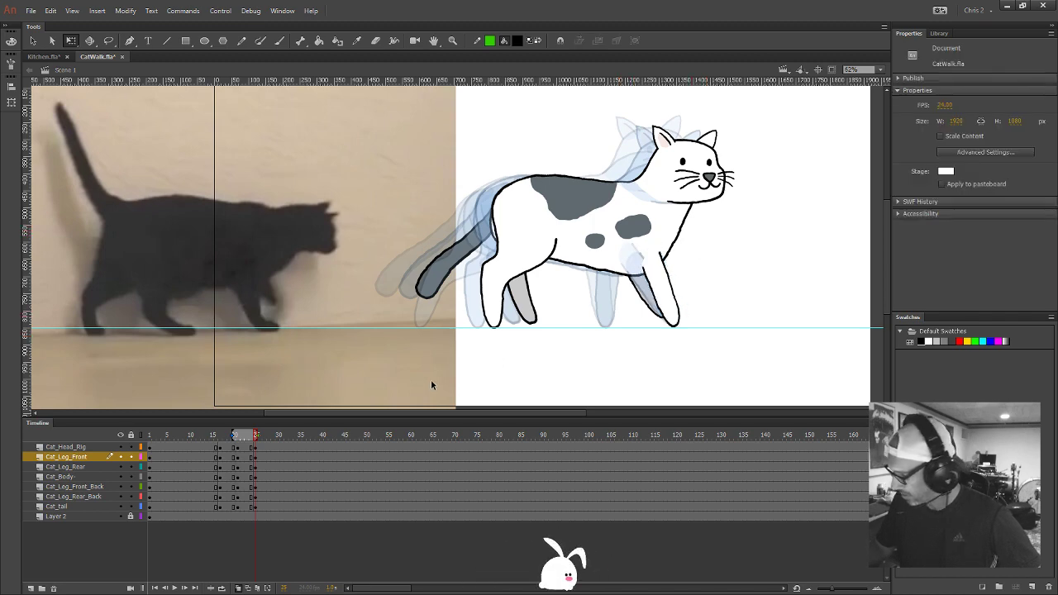
click(238, 588)
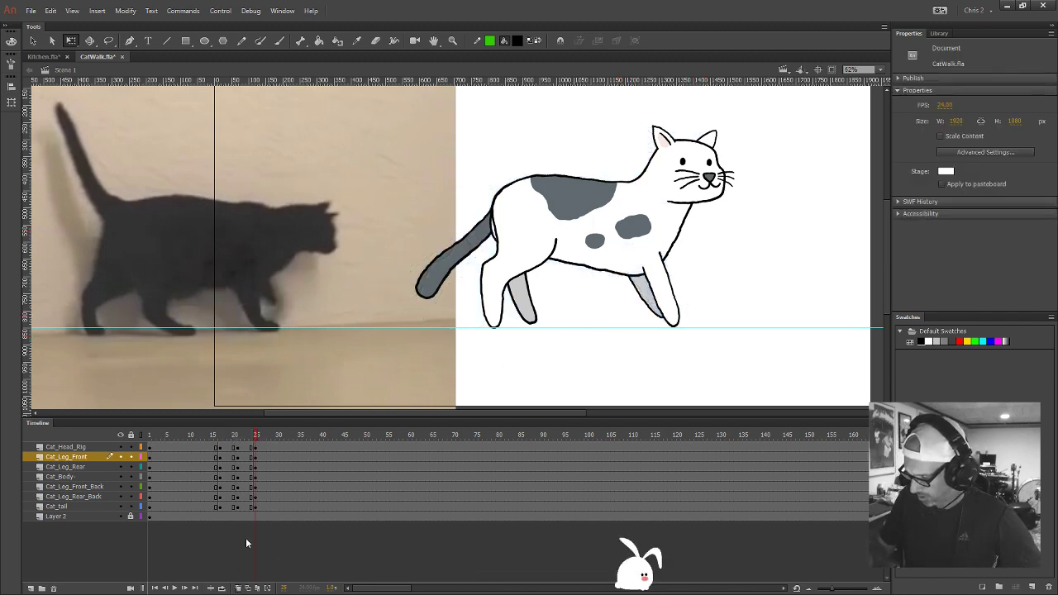
Tilt the body's chest end slightly downward at frame 21 and nudge the body down and forward
mouse_move(252, 447)
mouse_down()
mouse_move(236, 447)
mouse_move(262, 441)
mouse_move(212, 452)
mouse_move(251, 450)
mouse_move(237, 453)
mouse_up()
click(289, 277)
click(237, 445)
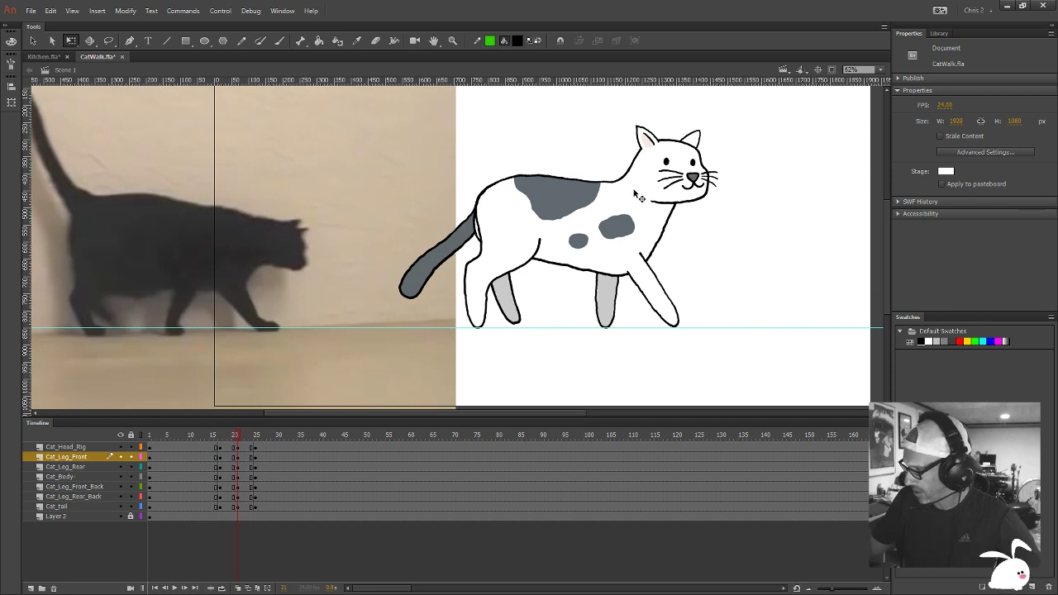
click(691, 166)
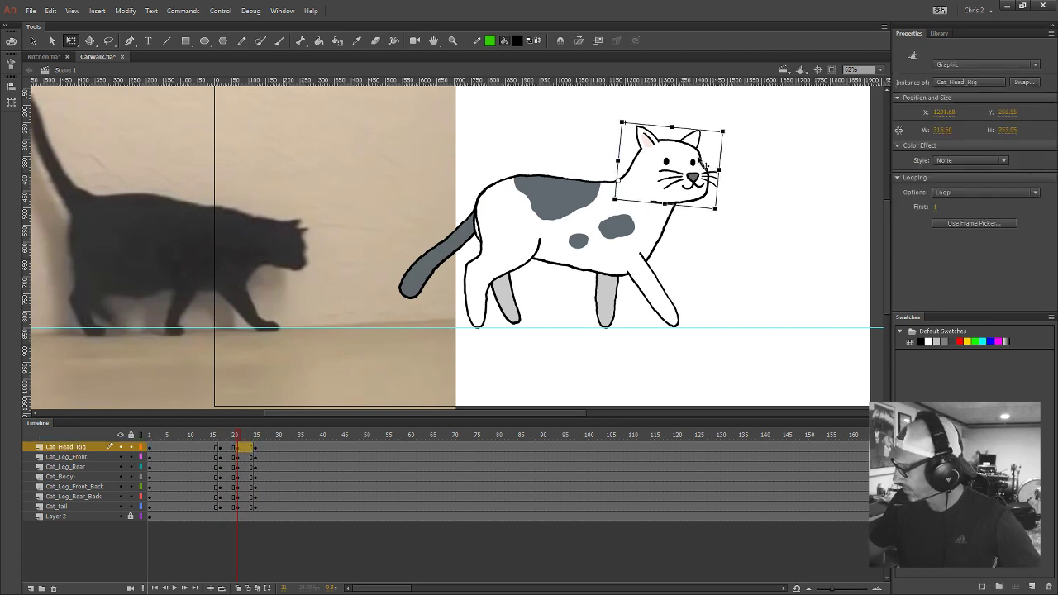
click(686, 203)
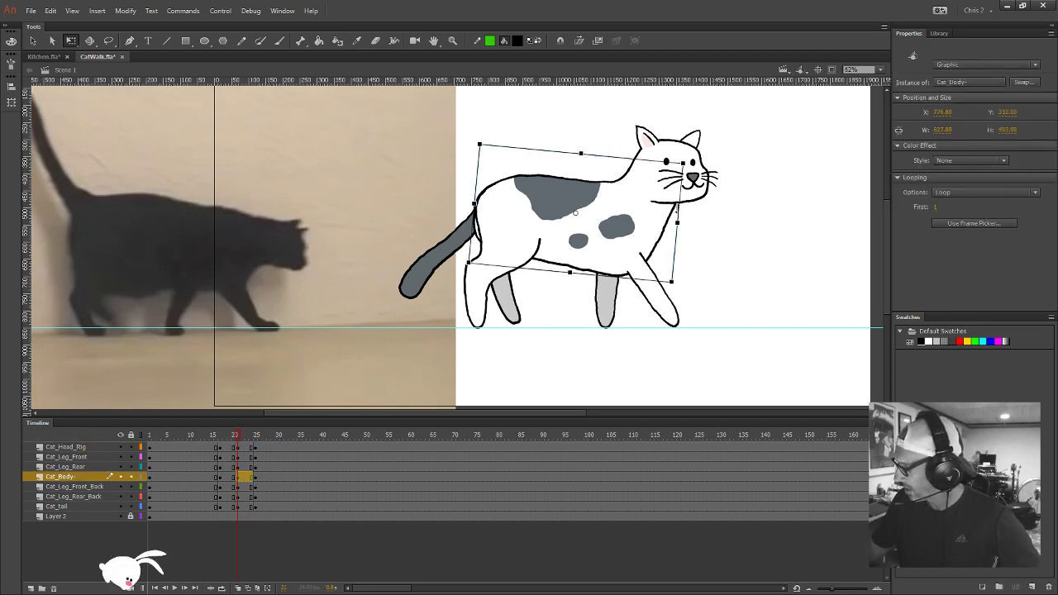
drag(679, 207, 679, 213)
key(Down)
key(Down)
key(Down)
key(Down)
key(Down)
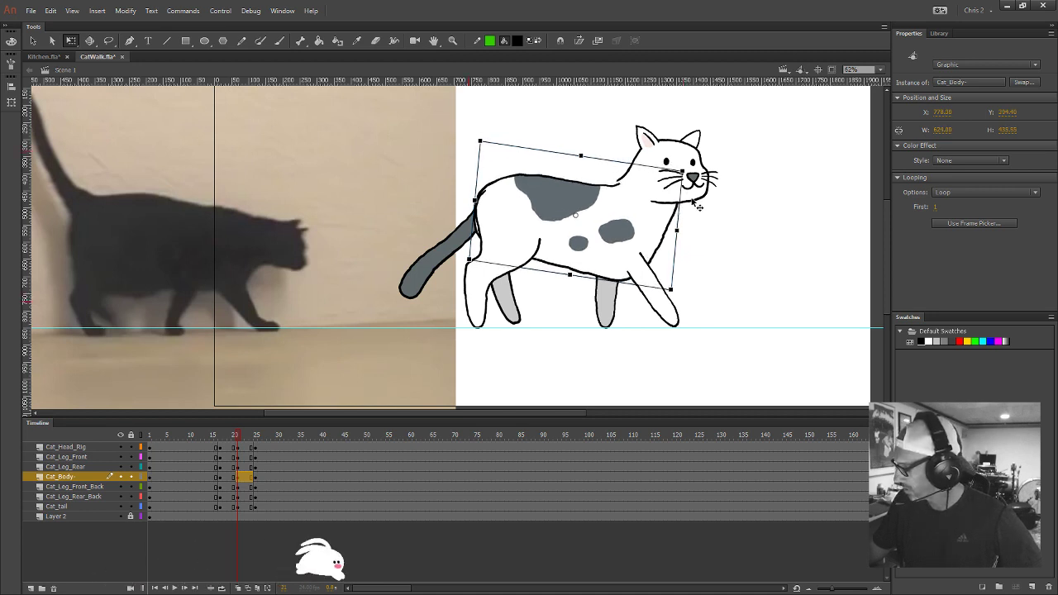
key(Right)
key(Right)
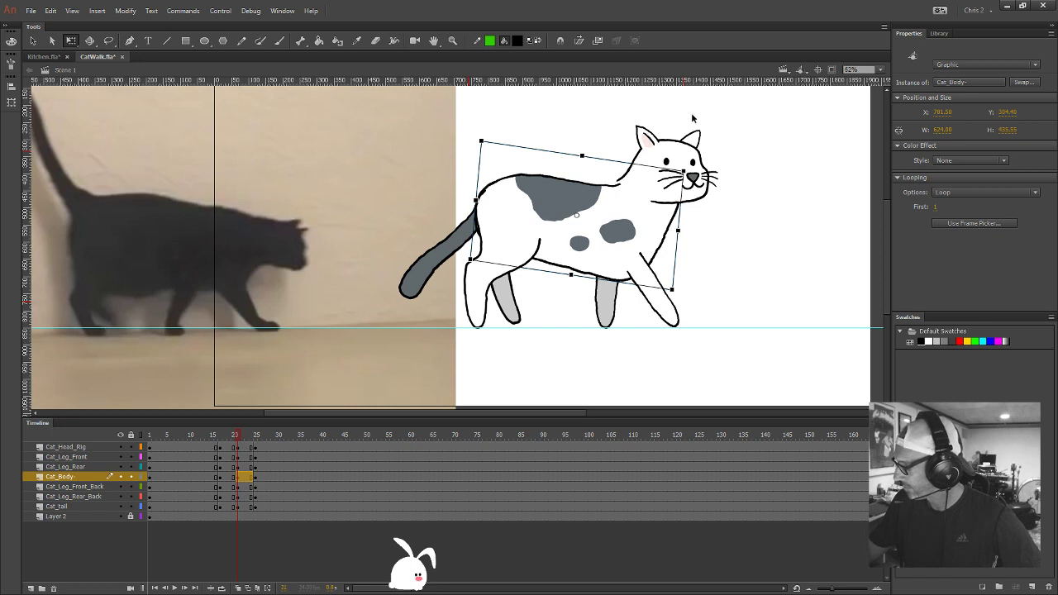
Rotate the head slightly forward and down at frame 21 to follow the lowered chest
shift+click(711, 165)
click(734, 163)
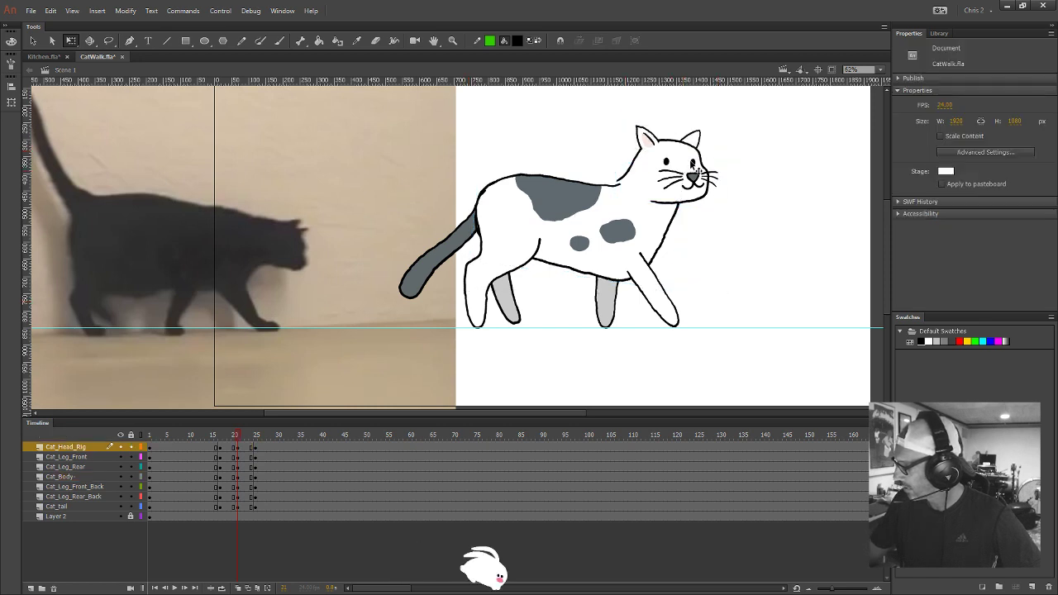
click(707, 170)
drag(725, 130, 760, 146)
click(762, 153)
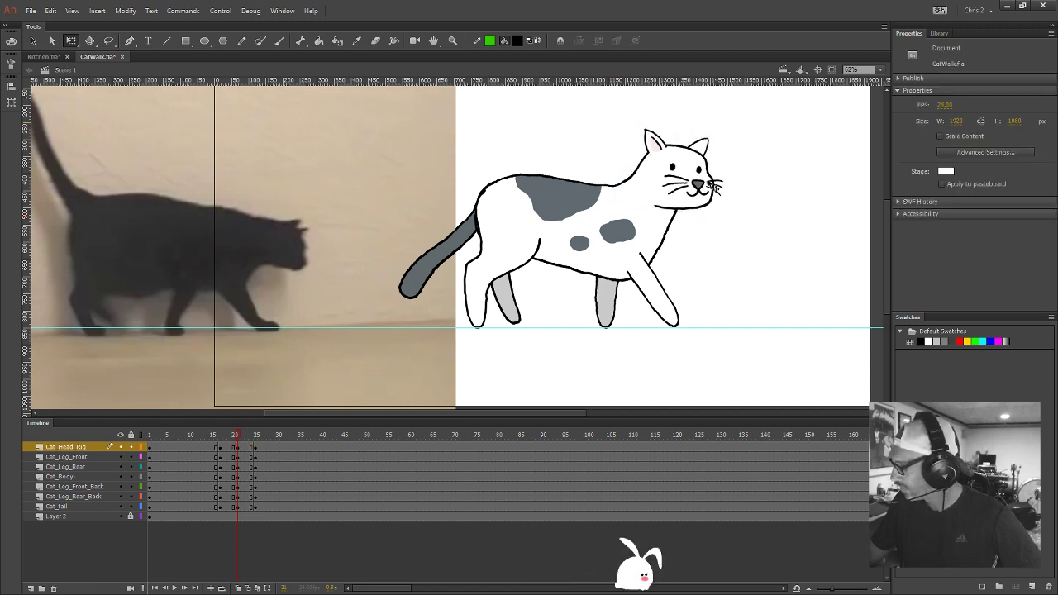
Rotate the near rear leg forward at frame 25 and nudge it forward and down under the hip
click(724, 188)
click(746, 177)
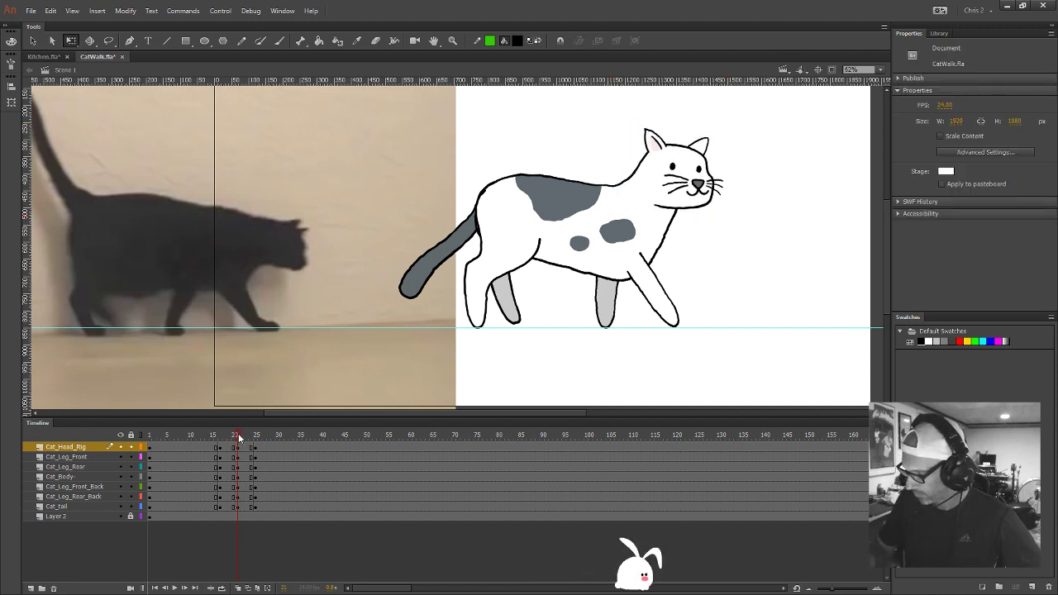
drag(238, 438, 253, 475)
click(532, 274)
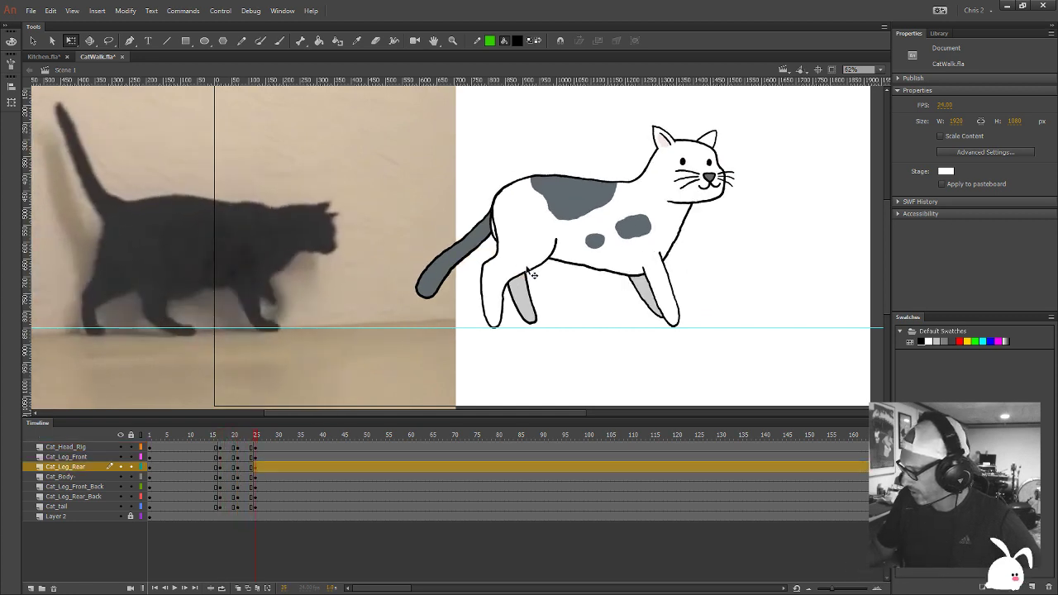
drag(581, 329, 634, 303)
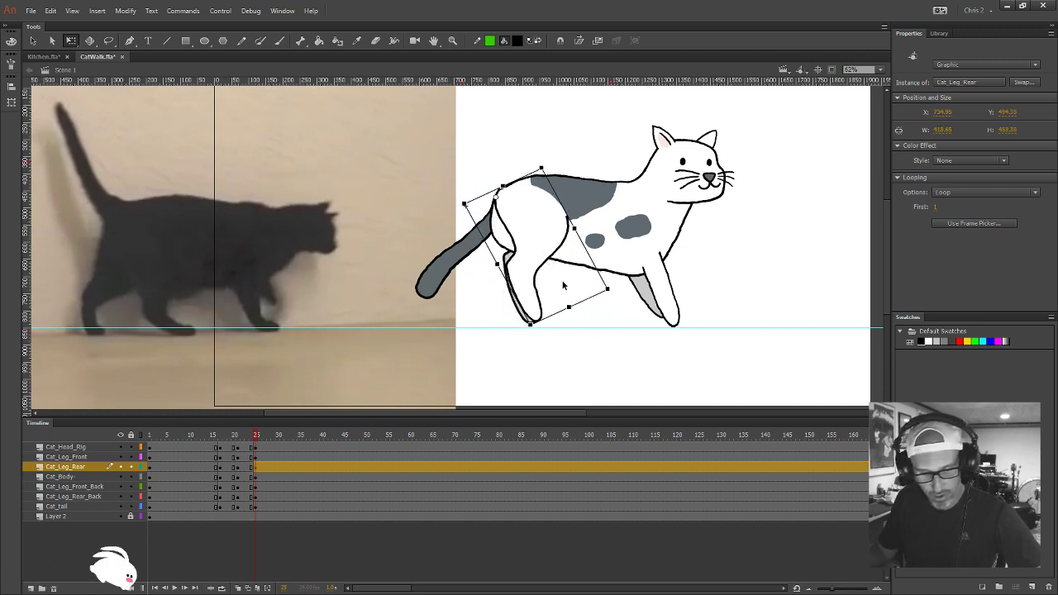
key(shift+Right)
key(shift+Right)
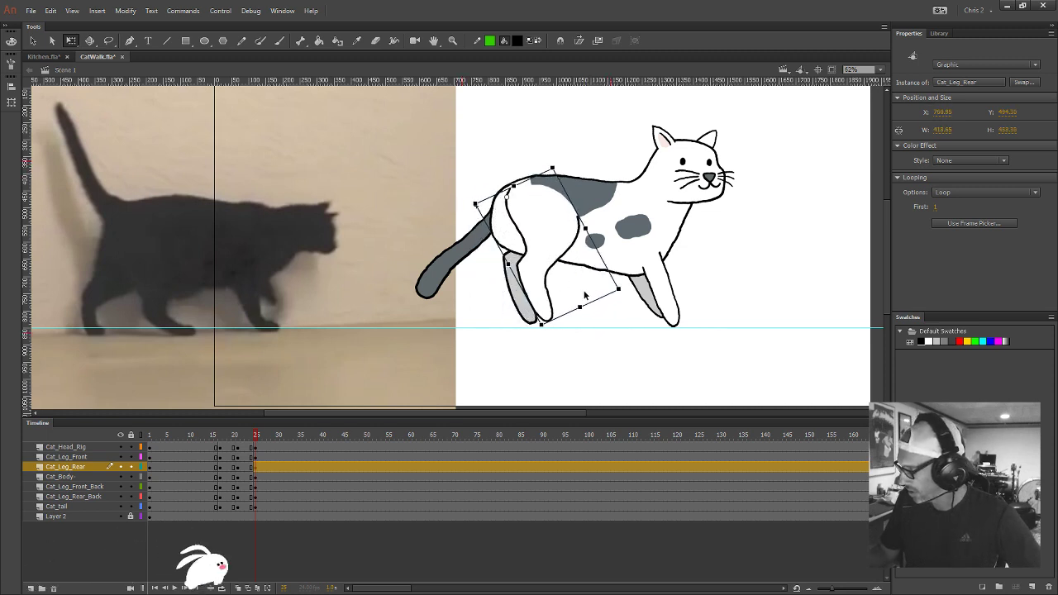
key(shift+Down)
key(shift+Down)
Skew the near rear leg's paw end forward at frame 25, then nudge the leg back and down to seat its paw on the ground guide
drag(579, 317, 597, 310)
key(Left)
key(Left)
key(Left)
key(Left)
key(Left)
key(Left)
key(Left)
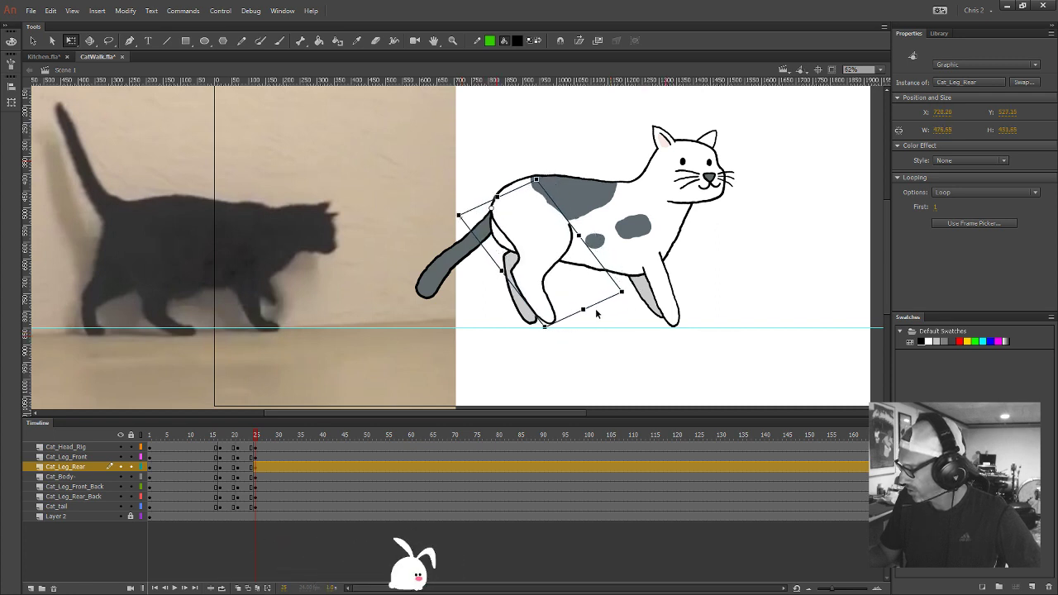
key(Down)
key(Down)
key(Down)
key(Down)
key(Down)
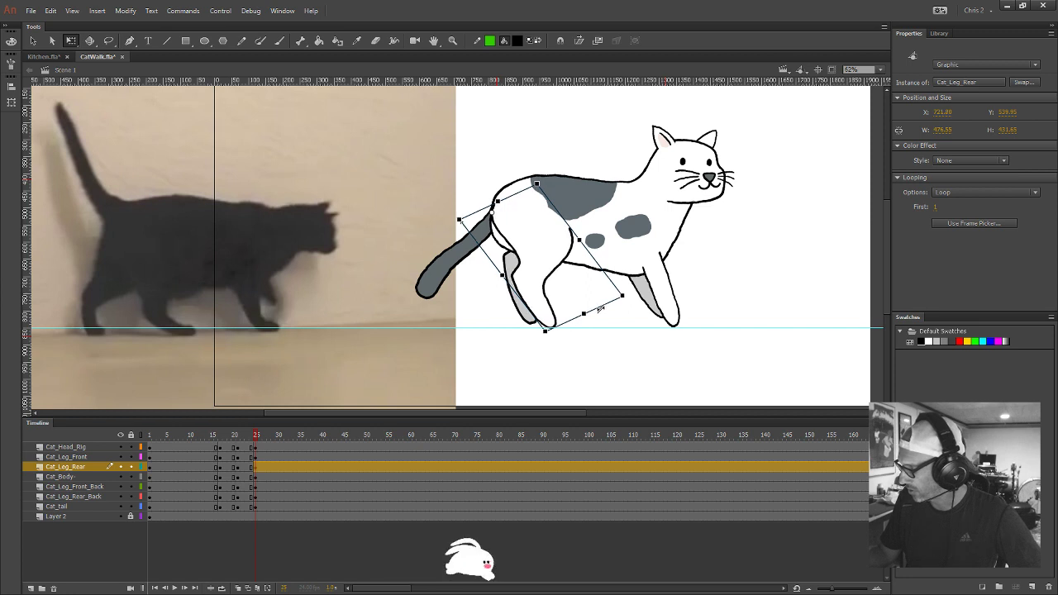
key(Down)
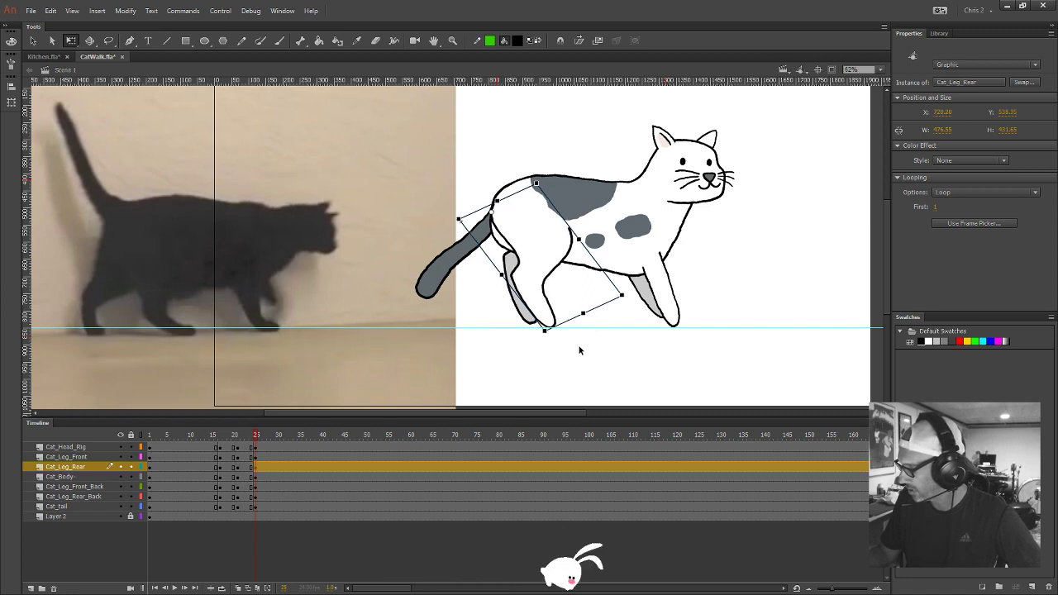
click(575, 347)
Try rotating the far rear leg backward at frame 25 and compare the rear-leg poses at frames 17, 21 and 25 with the video
click(526, 320)
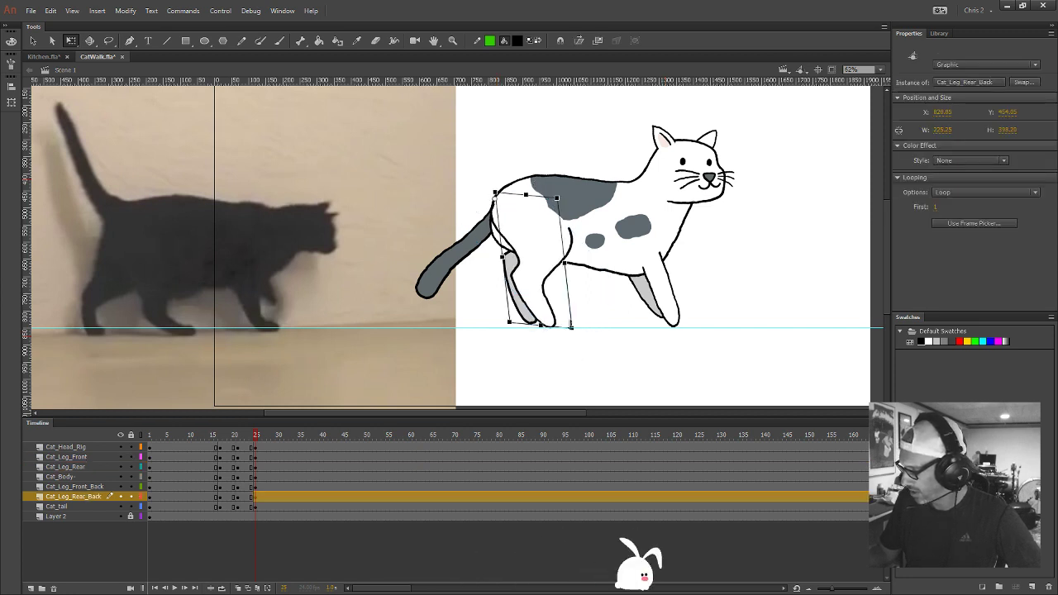
drag(582, 337, 520, 349)
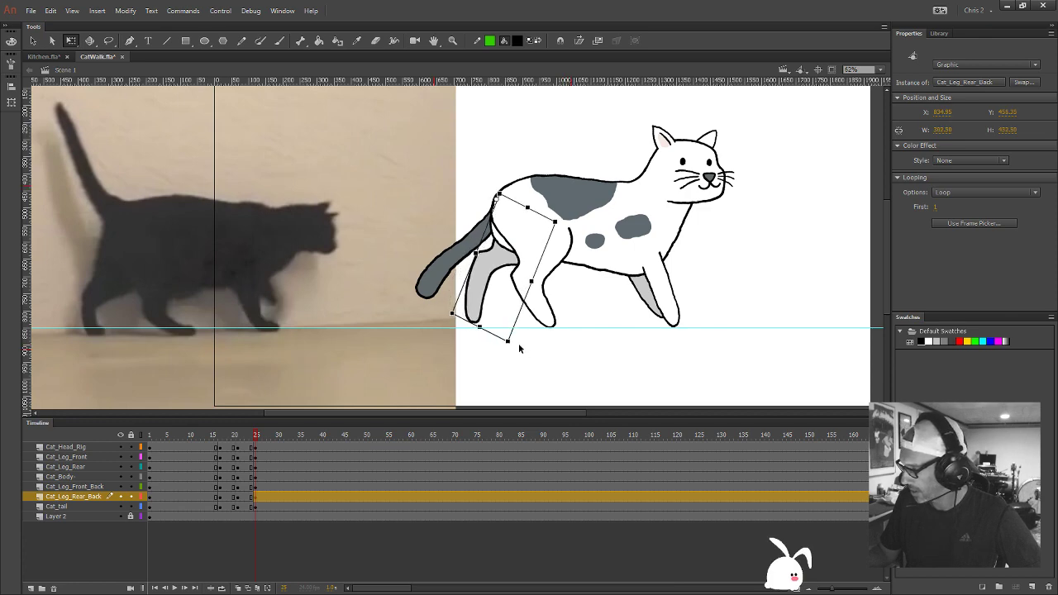
drag(220, 439, 258, 471)
drag(162, 333, 246, 300)
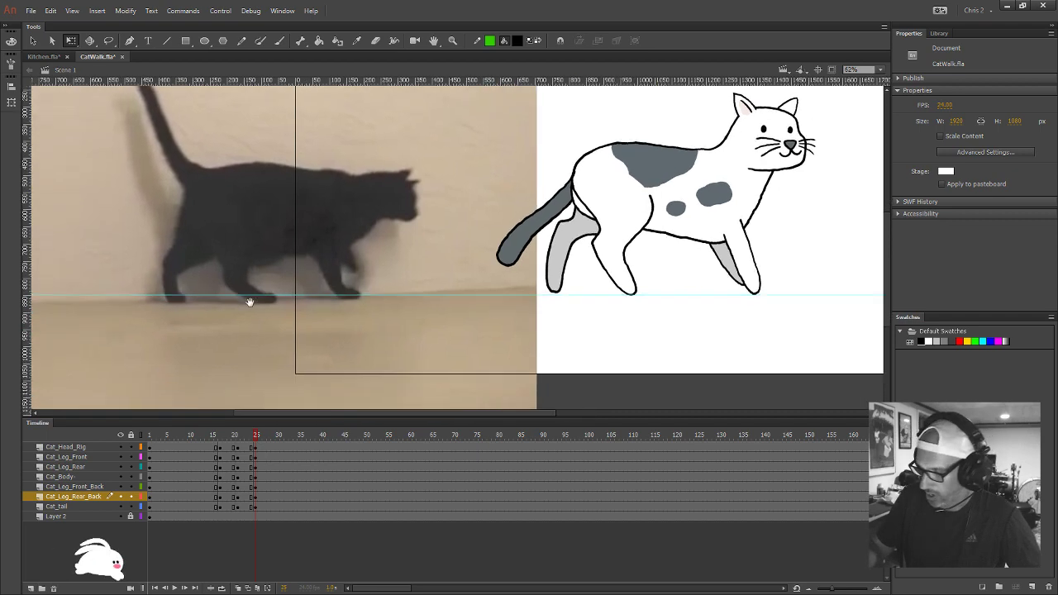
click(218, 435)
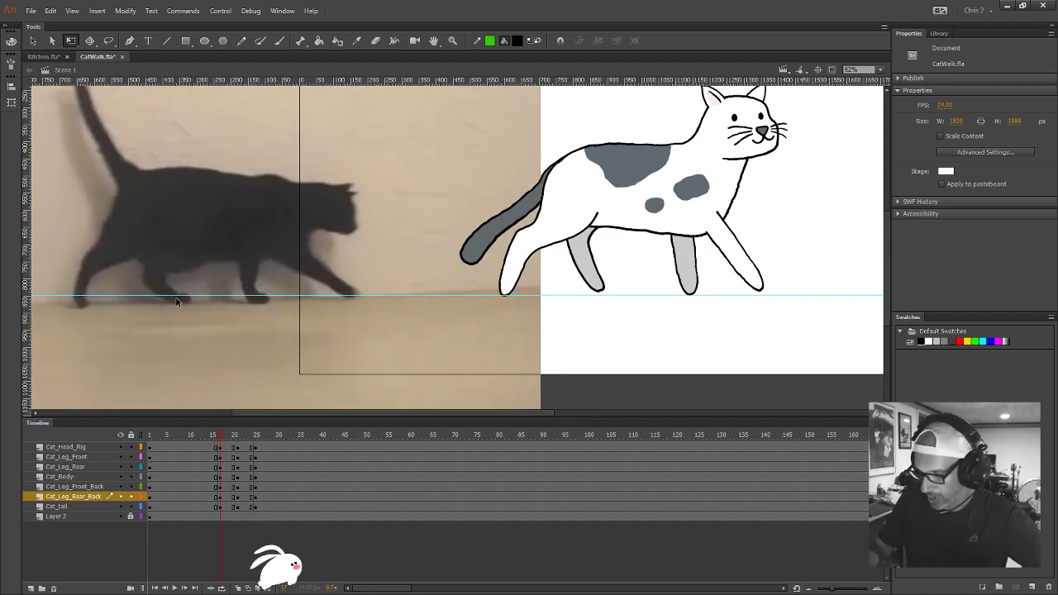
click(237, 435)
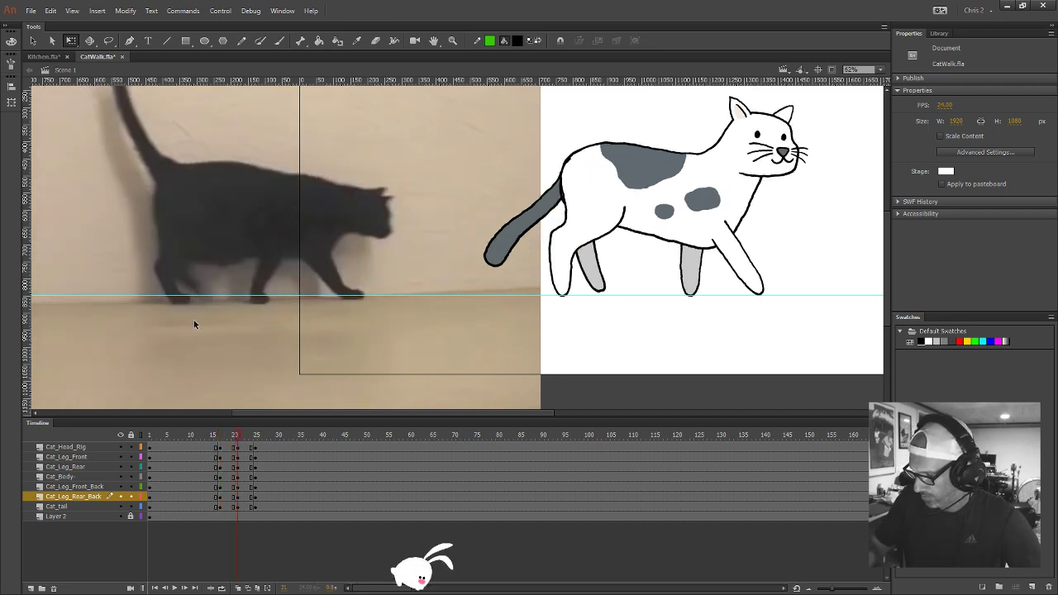
click(255, 436)
click(219, 436)
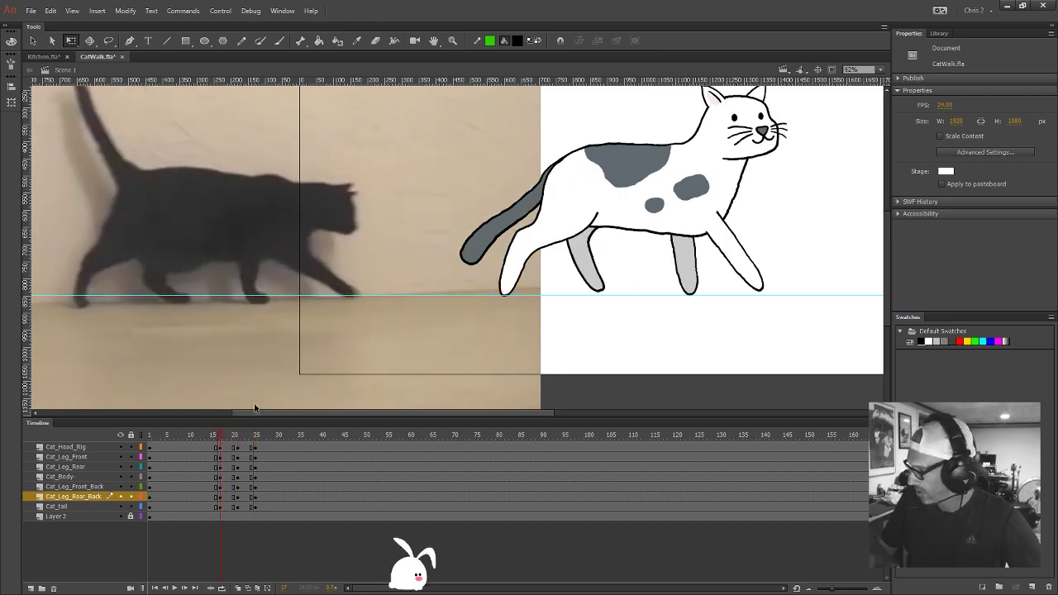
Replace the far rear leg at frame 25 with frame 17's leg pasted in place and skew its upper end forward to the hip
click(602, 289)
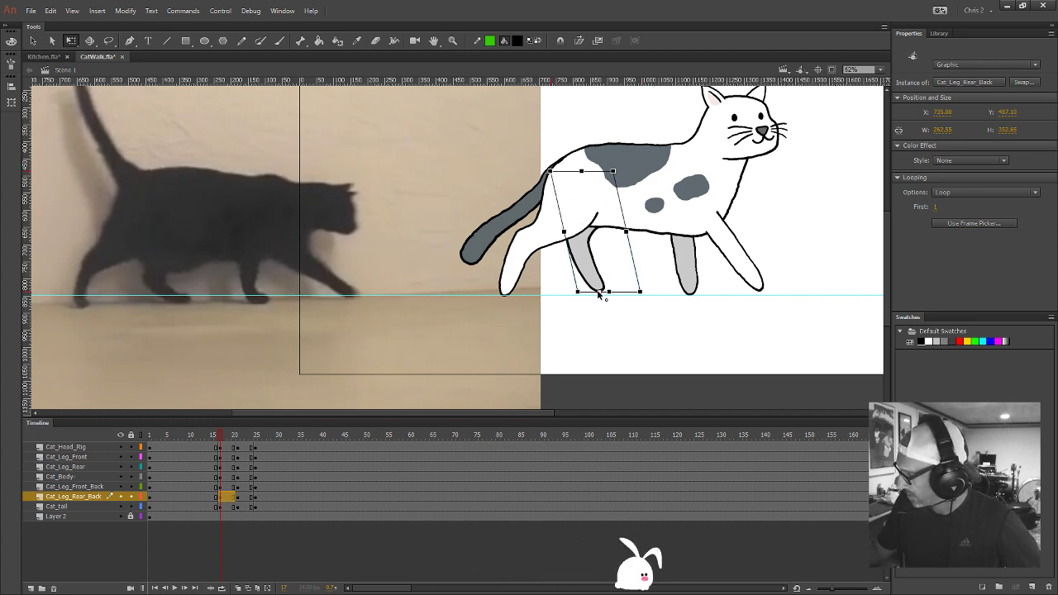
click(237, 499)
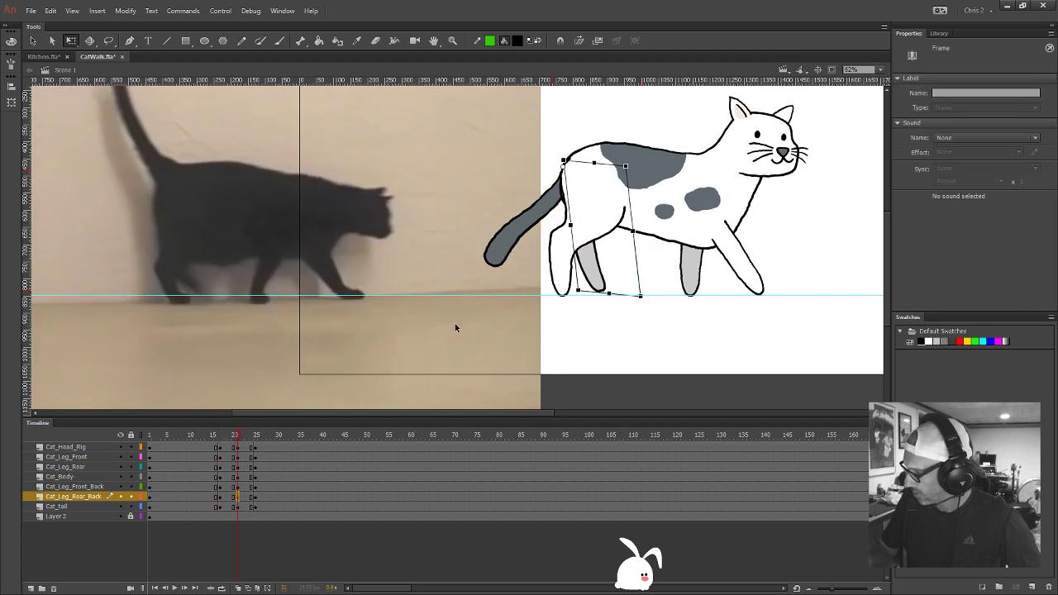
click(601, 283)
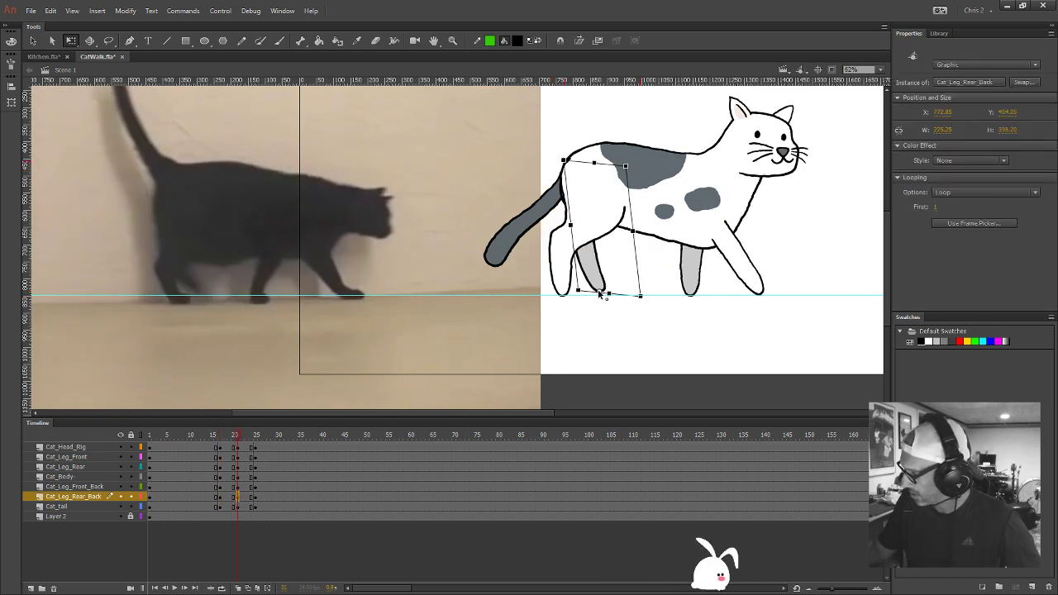
click(255, 499)
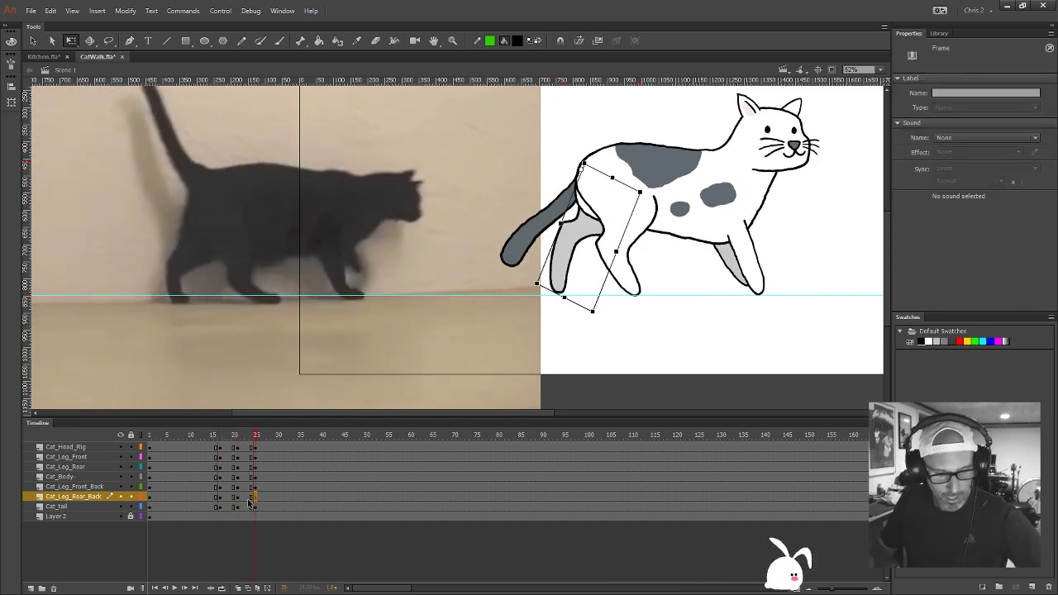
key(Delete)
key(ctrl+shift+v)
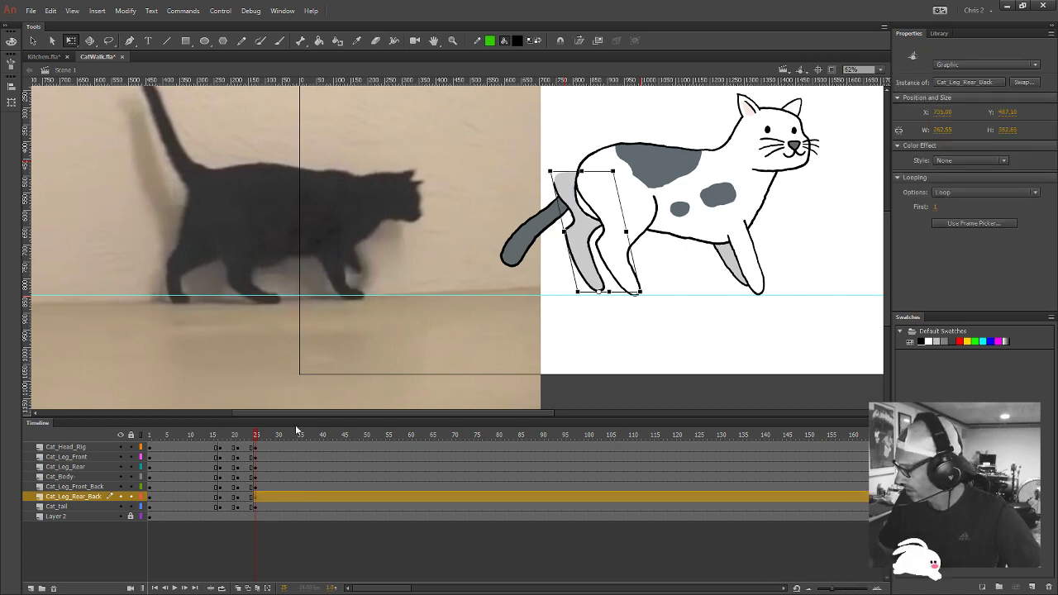
drag(593, 170, 613, 168)
key(v)
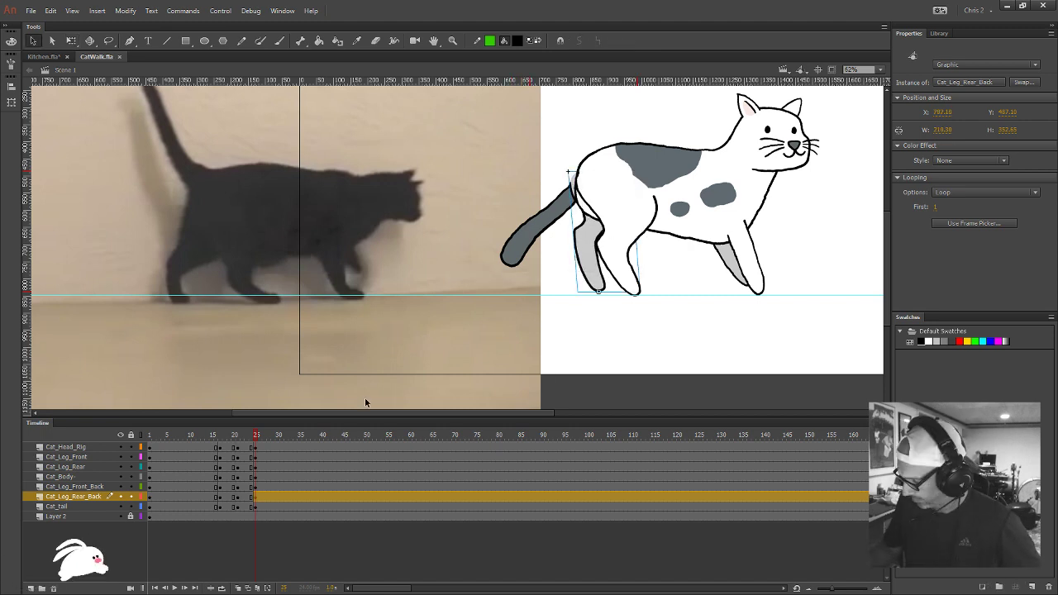
Add keyframes at frame 29 on all the cat layers and shift the whole cat forward to follow the reference
drag(252, 435, 273, 510)
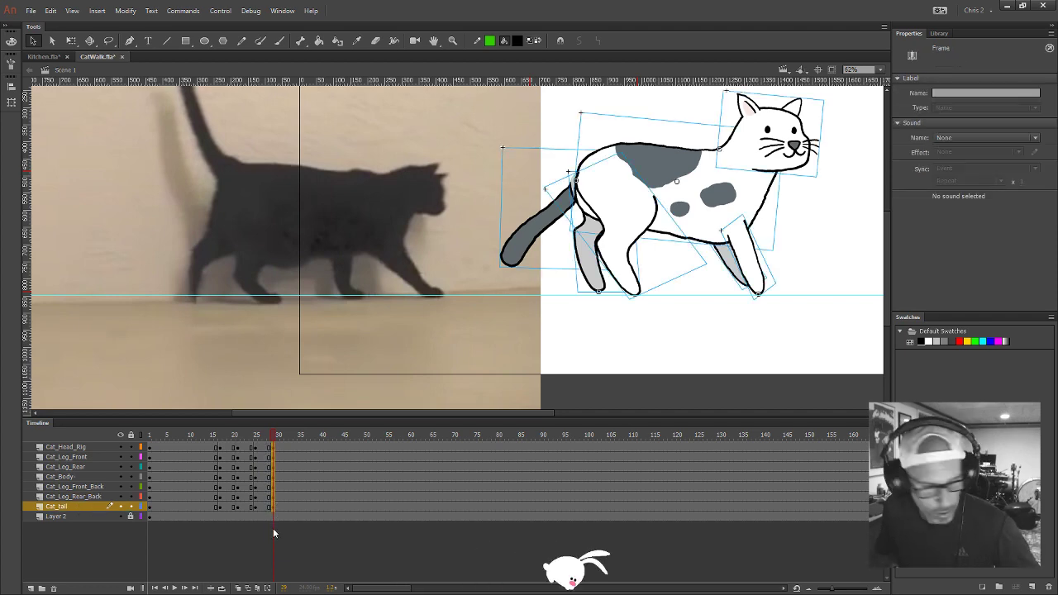
drag(674, 328, 604, 357)
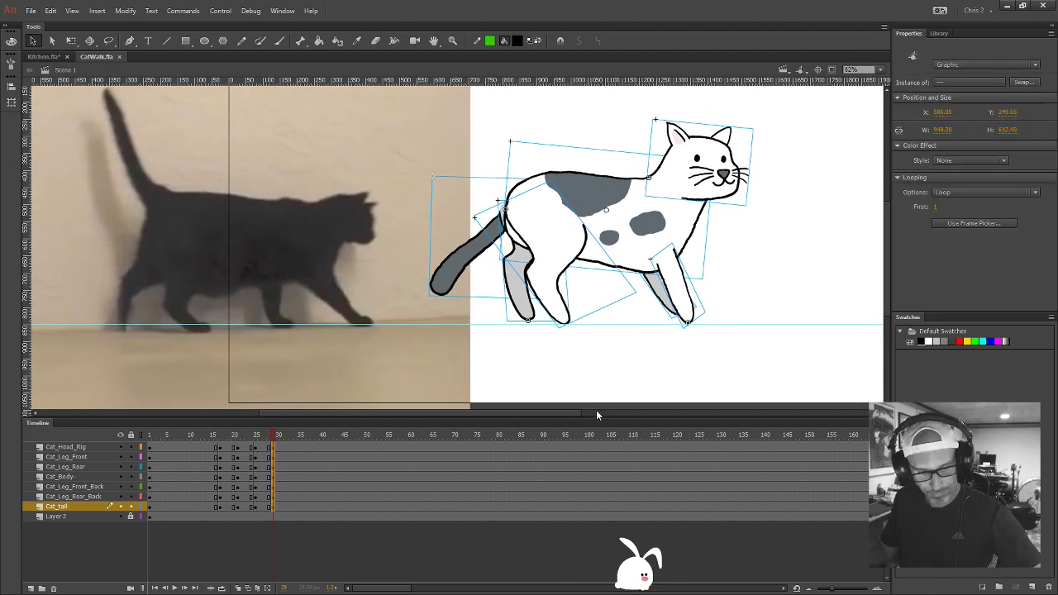
key(shift+Right)
key(shift+Right)
key(shift+Right)
key(shift+Right)
key(shift+Right)
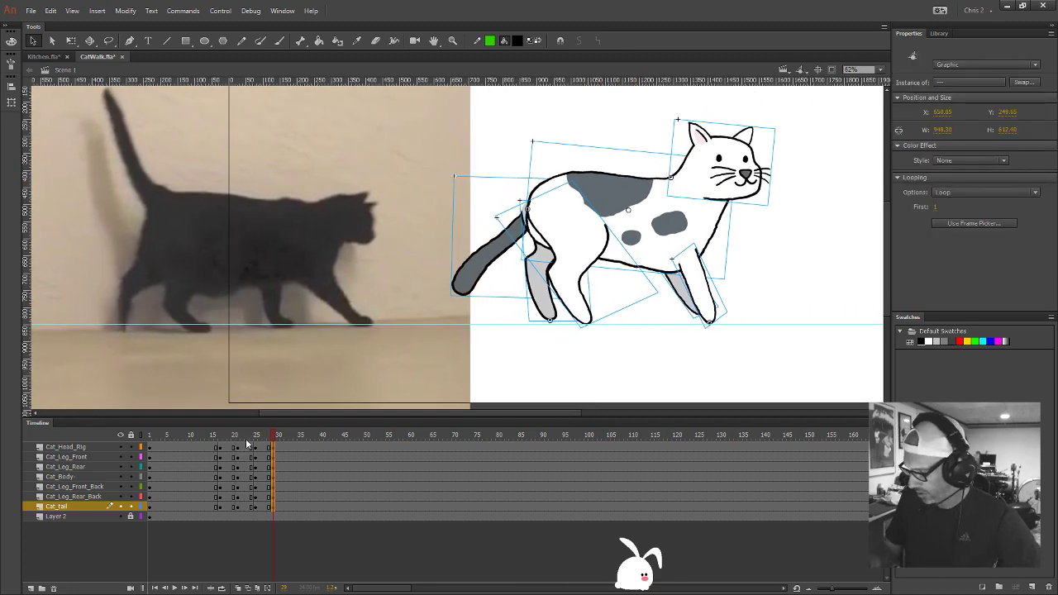
Compare the cat's advance between frames 25 and 29 and nudge the whole cat slightly back at frame 29
mouse_move(246, 444)
mouse_down()
mouse_move(224, 437)
mouse_move(289, 435)
mouse_move(229, 459)
mouse_move(291, 444)
mouse_move(237, 458)
mouse_move(258, 460)
mouse_up()
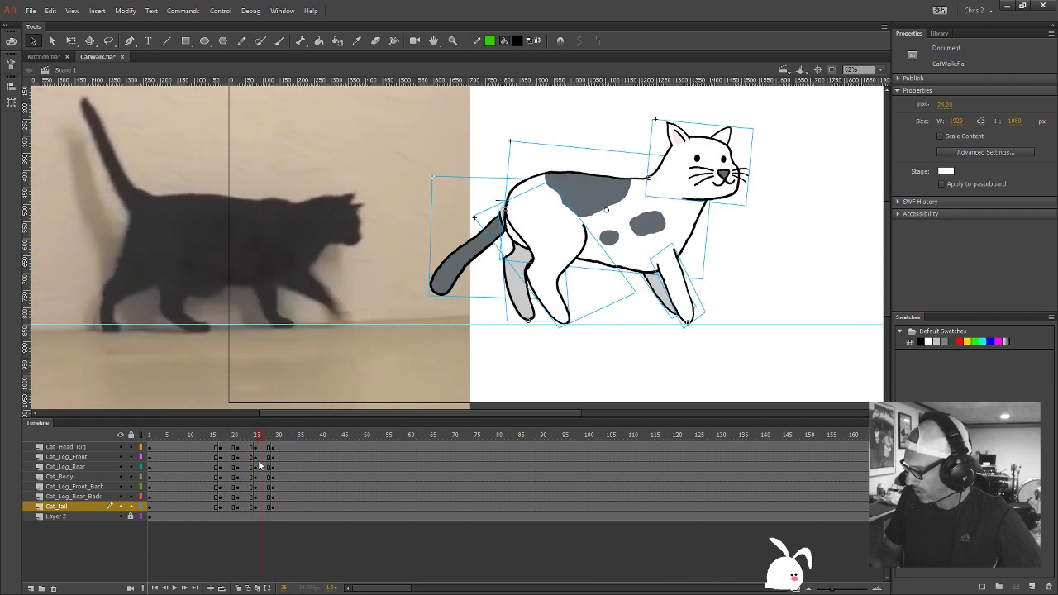
click(272, 438)
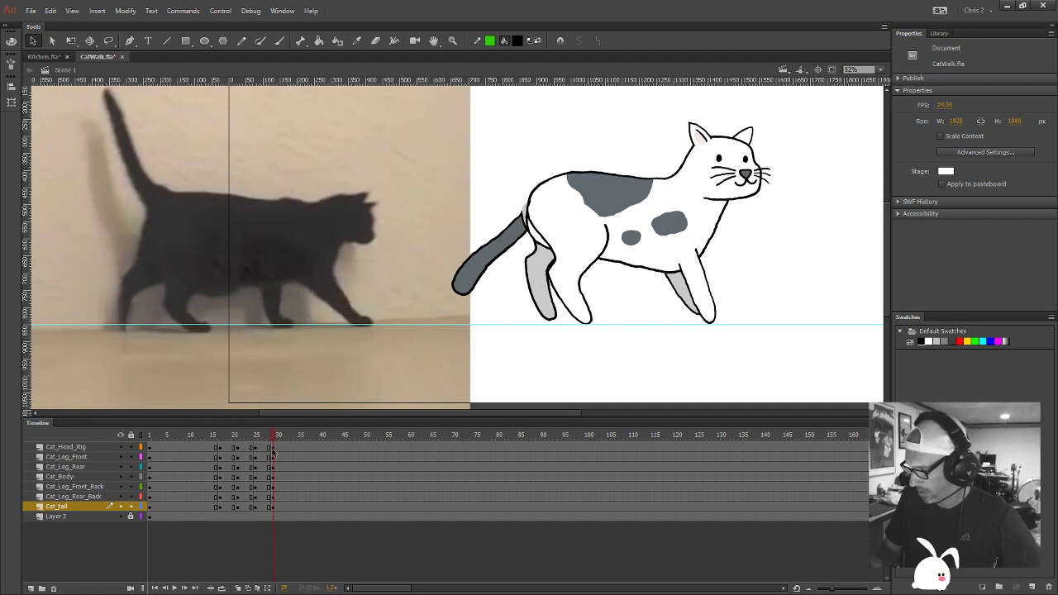
drag(273, 506, 202, 456)
click(257, 459)
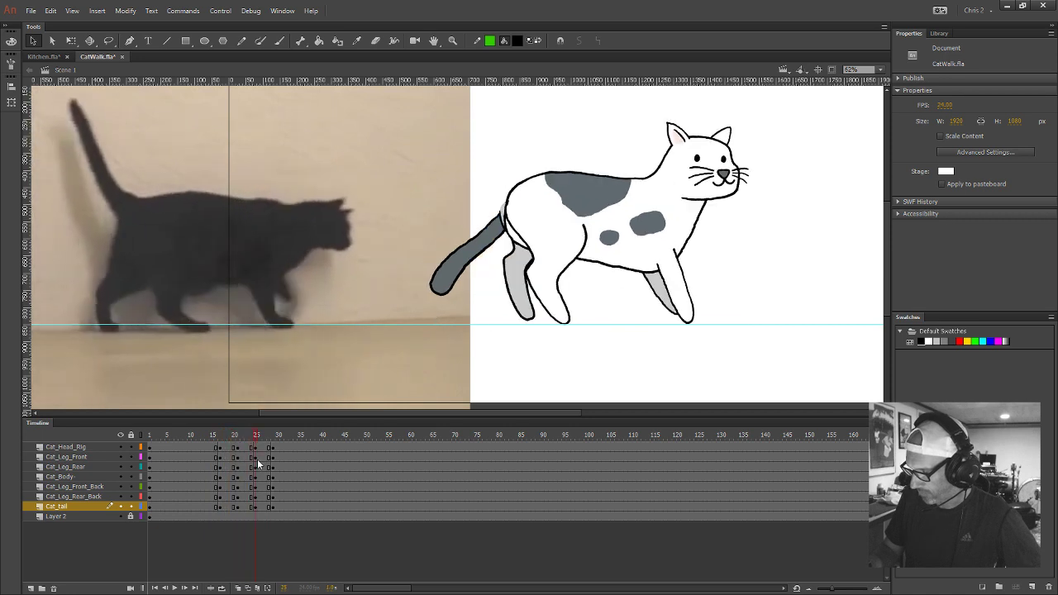
click(273, 460)
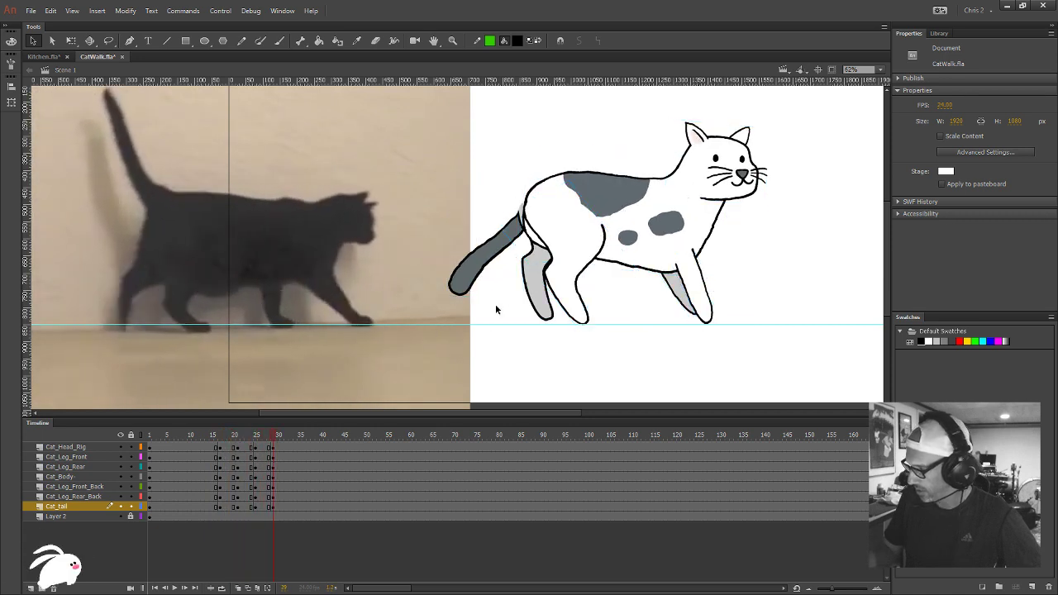
Turn on onion skinning and move the near front leg at frame 29 back so its paw matches the frame 25 position
click(273, 488)
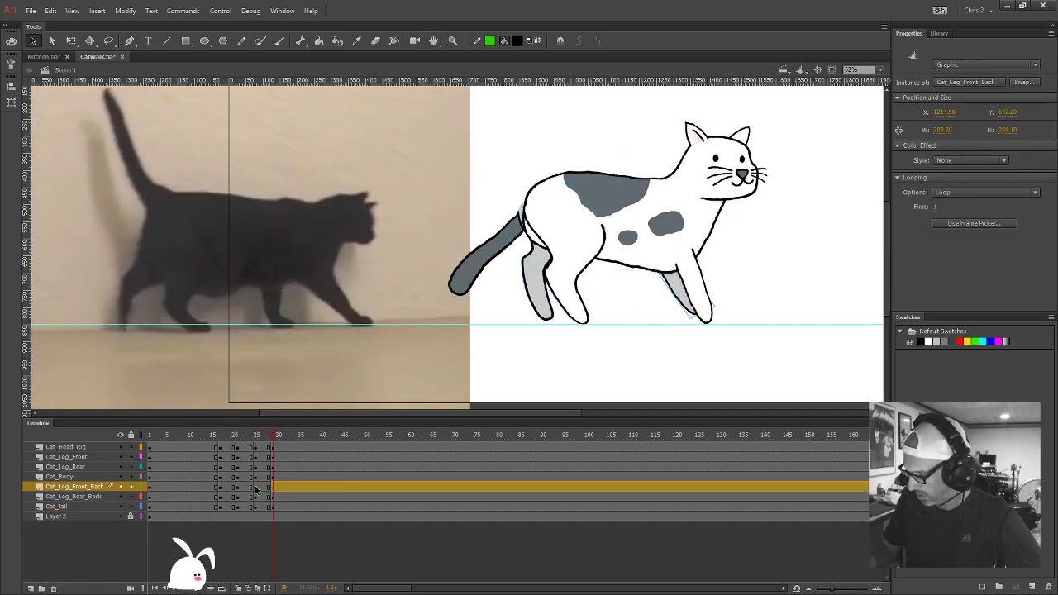
click(255, 488)
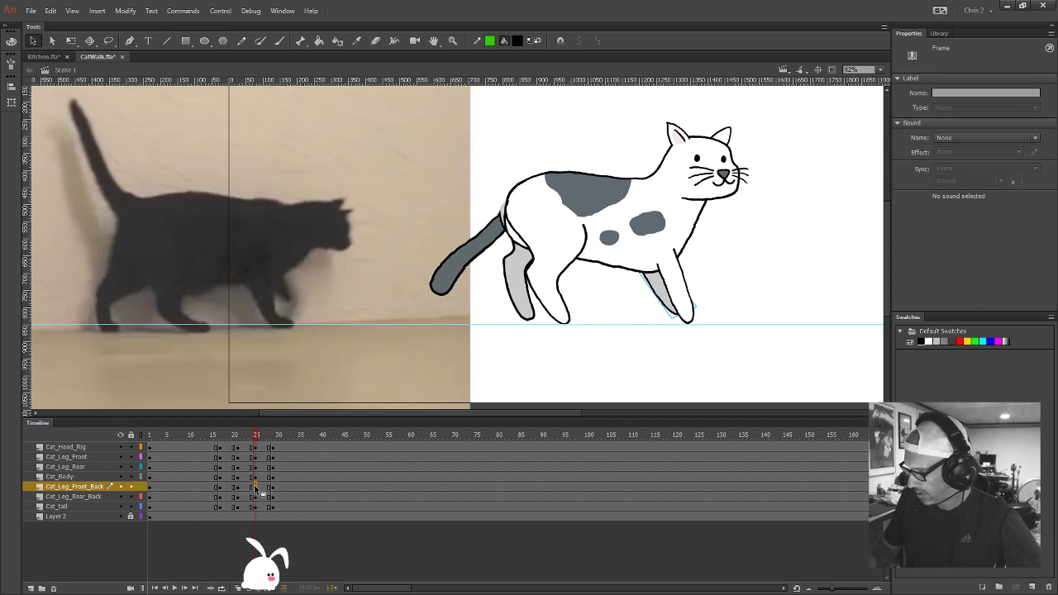
click(246, 437)
mouse_move(246, 437)
mouse_down()
mouse_move(275, 438)
mouse_move(245, 448)
mouse_move(259, 447)
mouse_up()
click(272, 447)
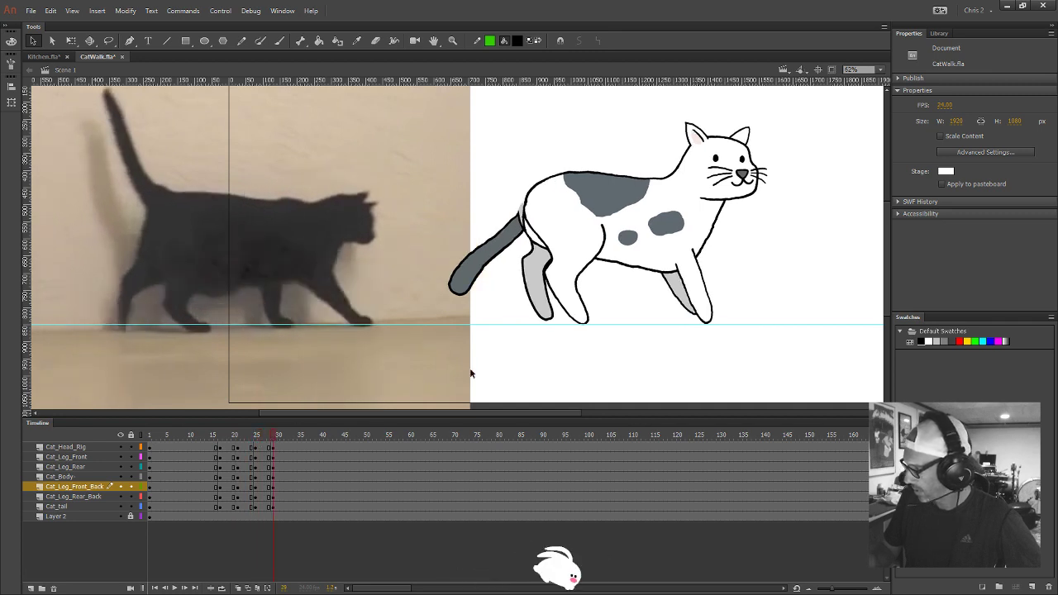
click(703, 312)
click(240, 588)
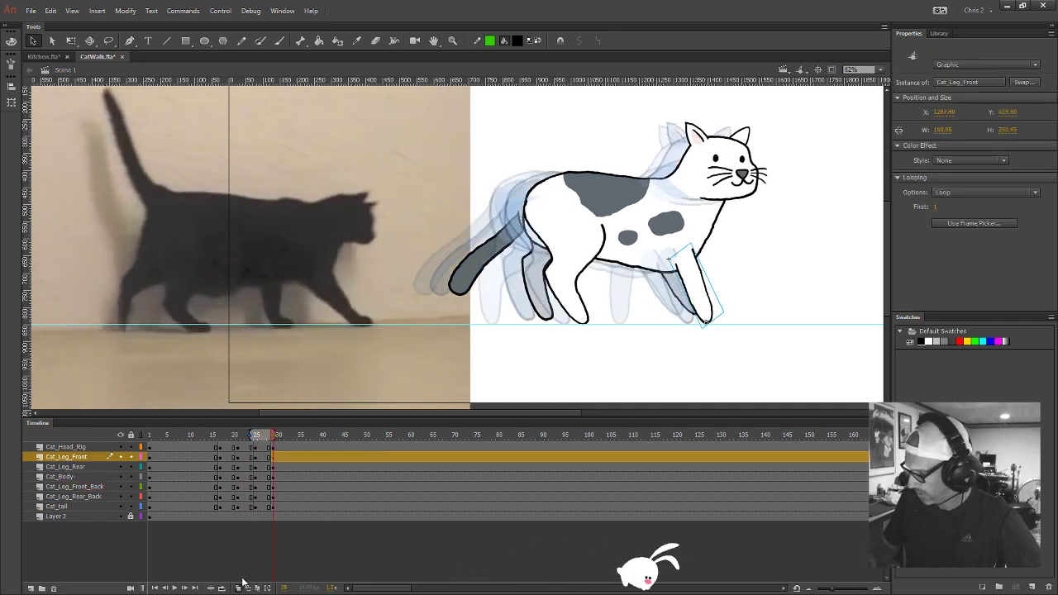
key(shift+Left)
key(shift+Left)
key(shift+Left)
key(shift+Left)
key(shift+Left)
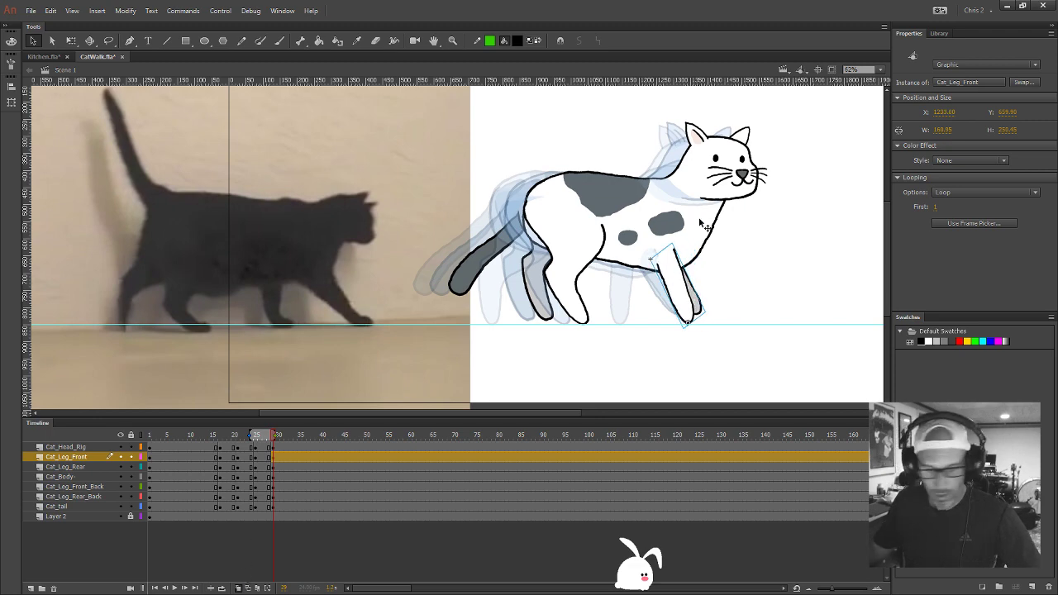
Swing the near front leg's upper end forward at frame 29 so the leg stands more upright under the shoulder
key(q)
drag(657, 256, 708, 251)
click(741, 288)
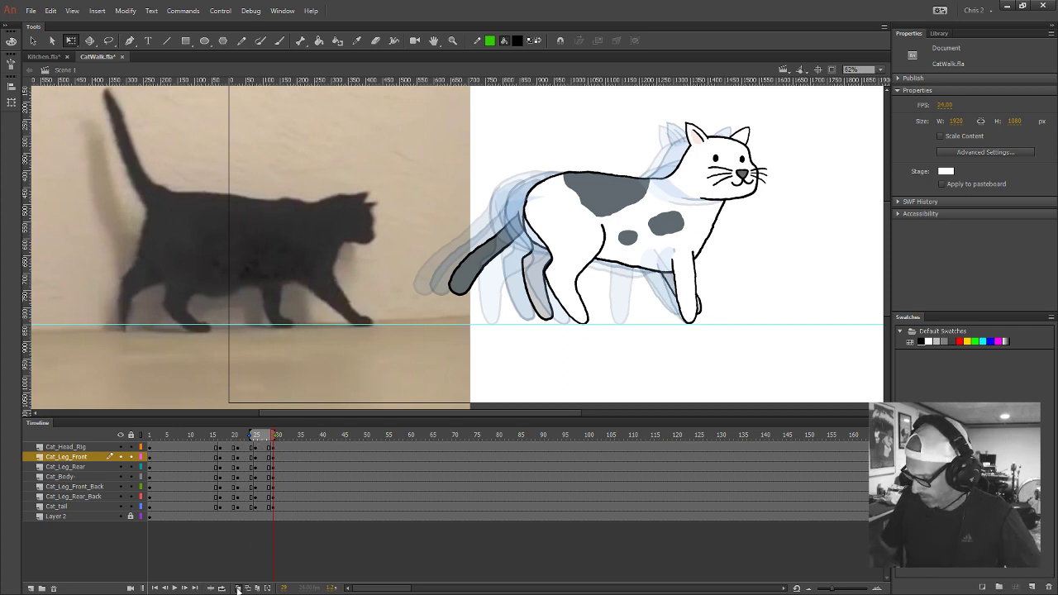
Turn off onion skinning and compare the cat's pose at frames 25 and 29 with the video reference
key(alt+shift+o)
click(258, 436)
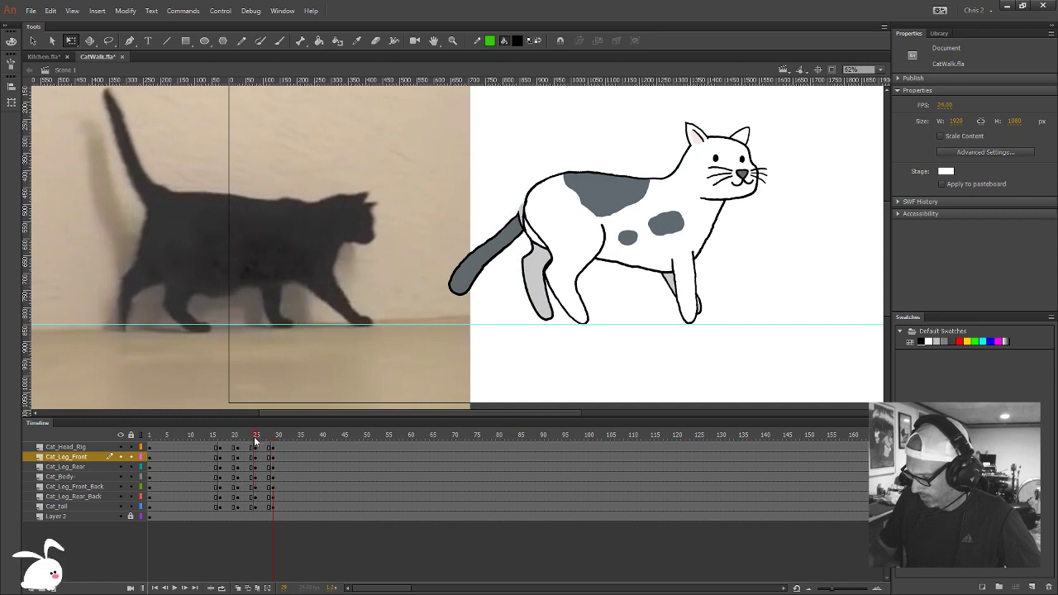
click(272, 434)
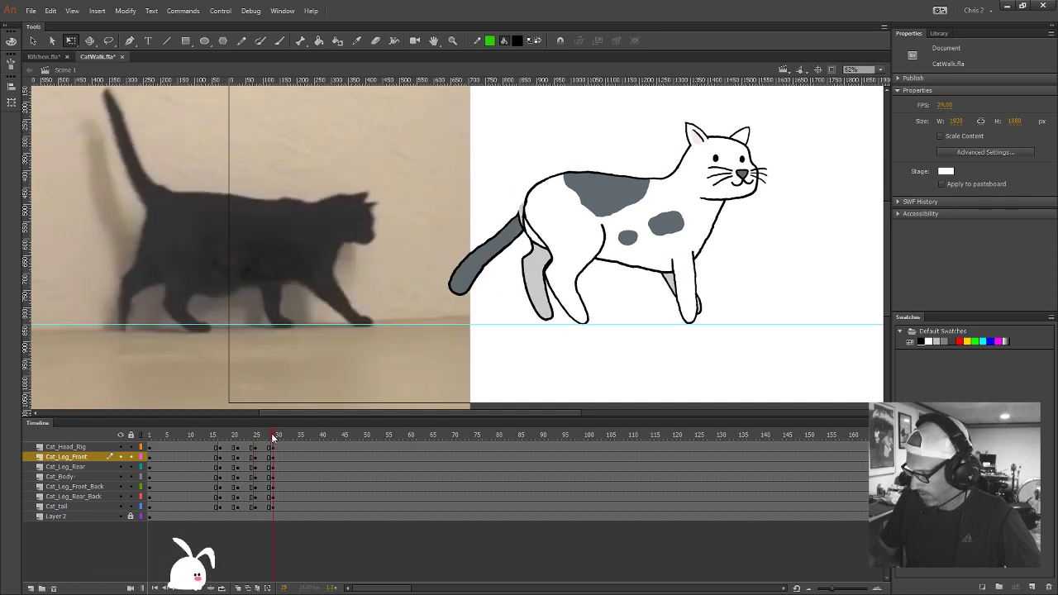
drag(271, 433, 272, 471)
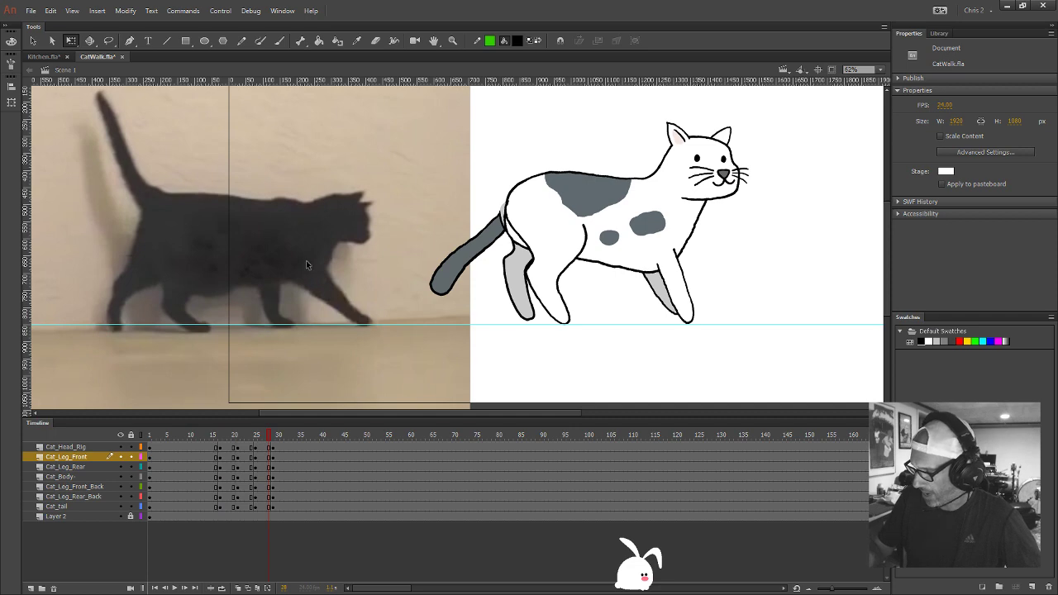
Try classic tweens between the keyed poses from frame 17 to frame 29 on all the cat's layers
mouse_move(224, 447)
mouse_down()
mouse_move(245, 450)
mouse_move(205, 467)
mouse_move(266, 468)
mouse_up()
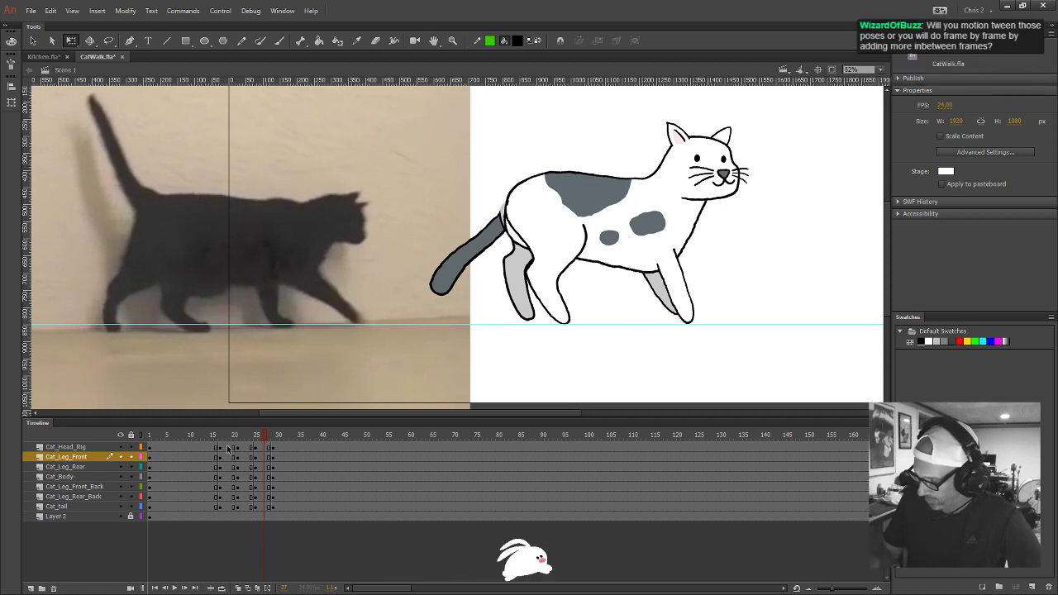
drag(227, 447, 260, 506)
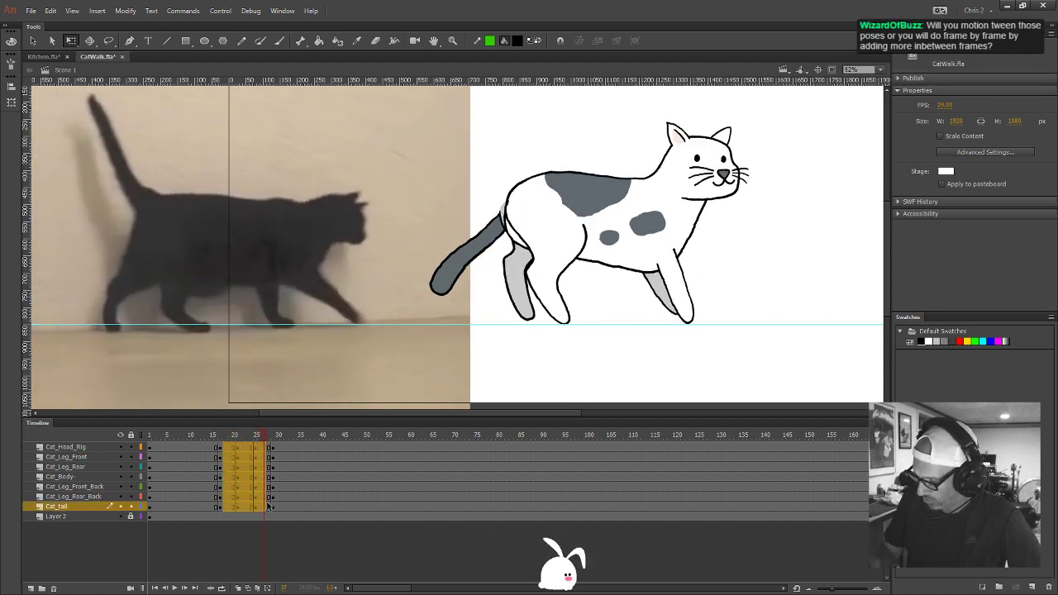
right_click(243, 466)
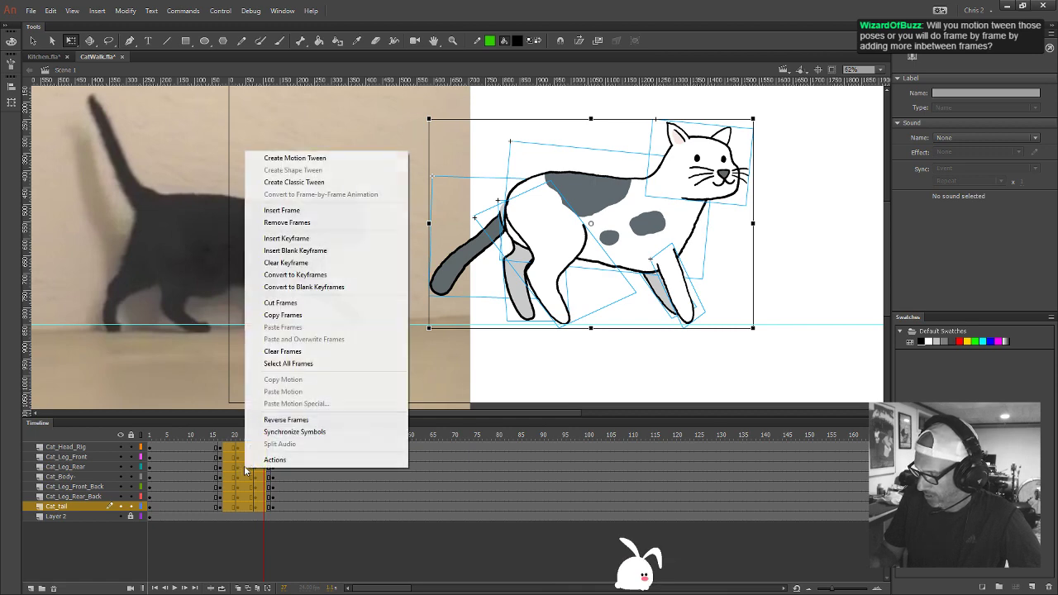
click(314, 182)
Try in-between keyframes at frames 23 and 27 on all the cat's layers, and undo them together with the classic tweens
drag(261, 437, 248, 505)
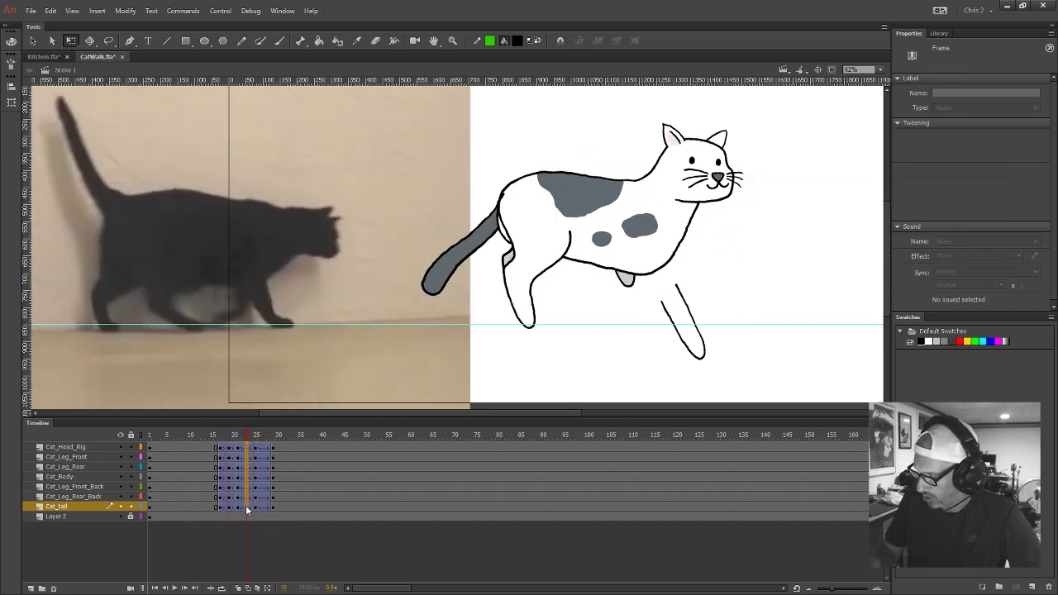
drag(264, 451, 263, 514)
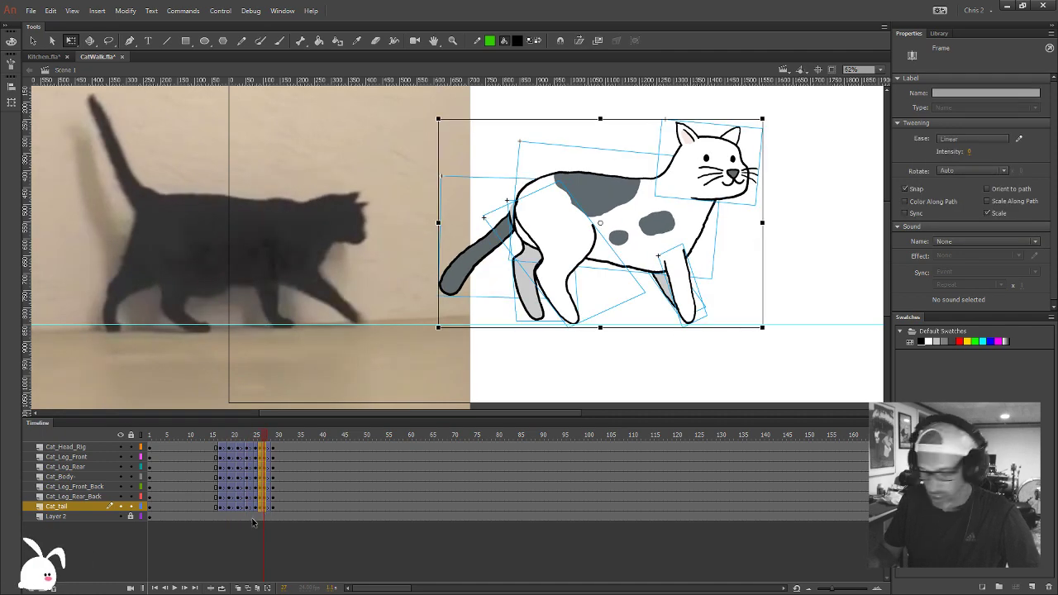
key(Return)
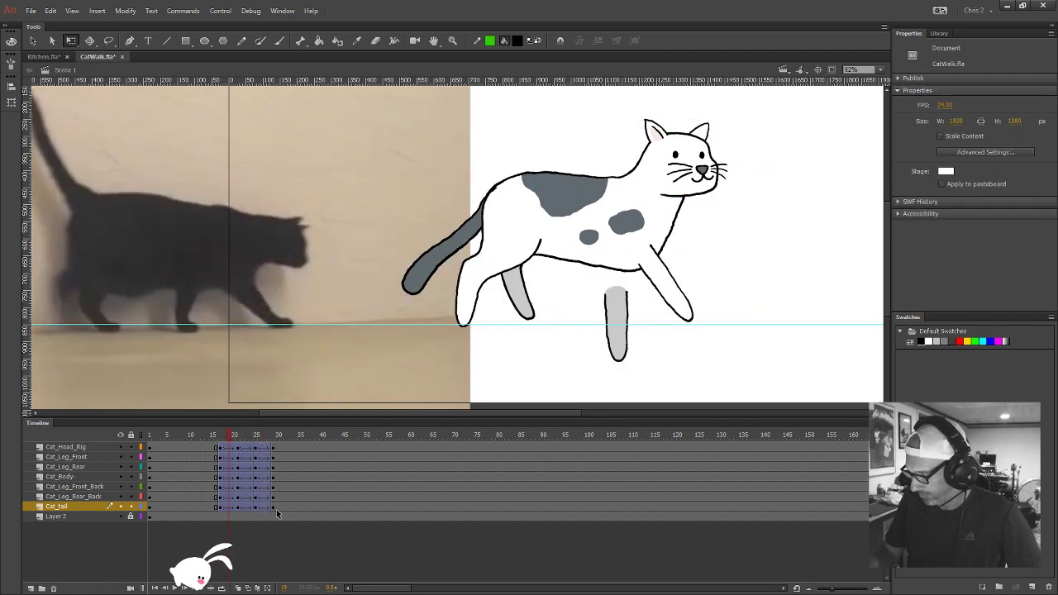
key(Return)
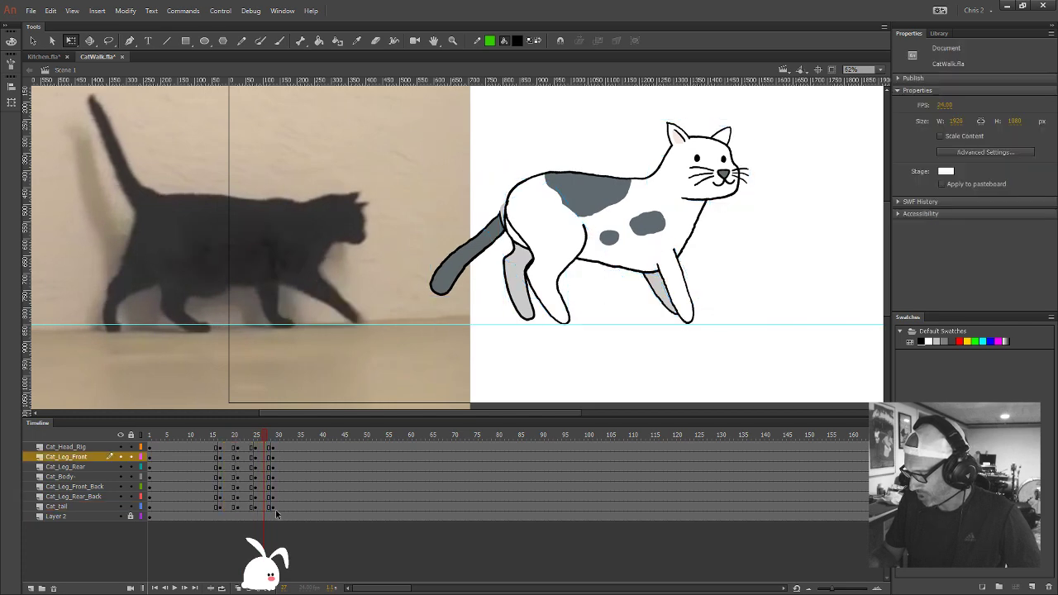
Play through the untweened cat poses from frame 17 towards frame 29 alongside the video reference
click(223, 452)
key(Return)
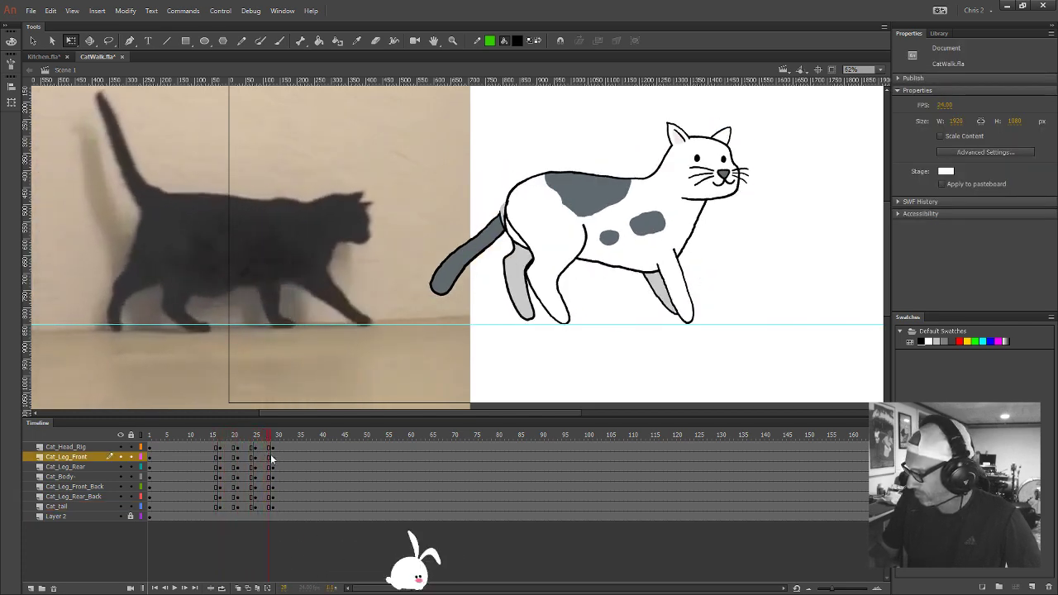